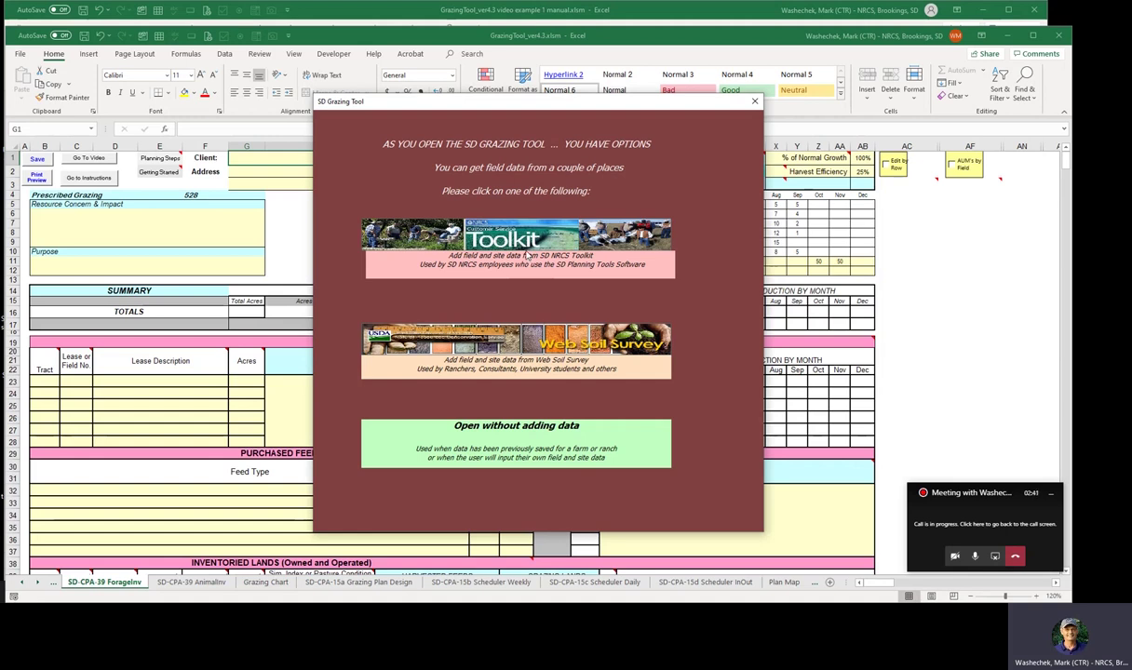
Open the grazing tool without adding field data, and view the Instructions sheet before returning to the forage inventory.
{"action": "left_click", "coordinate": [546, 450]}
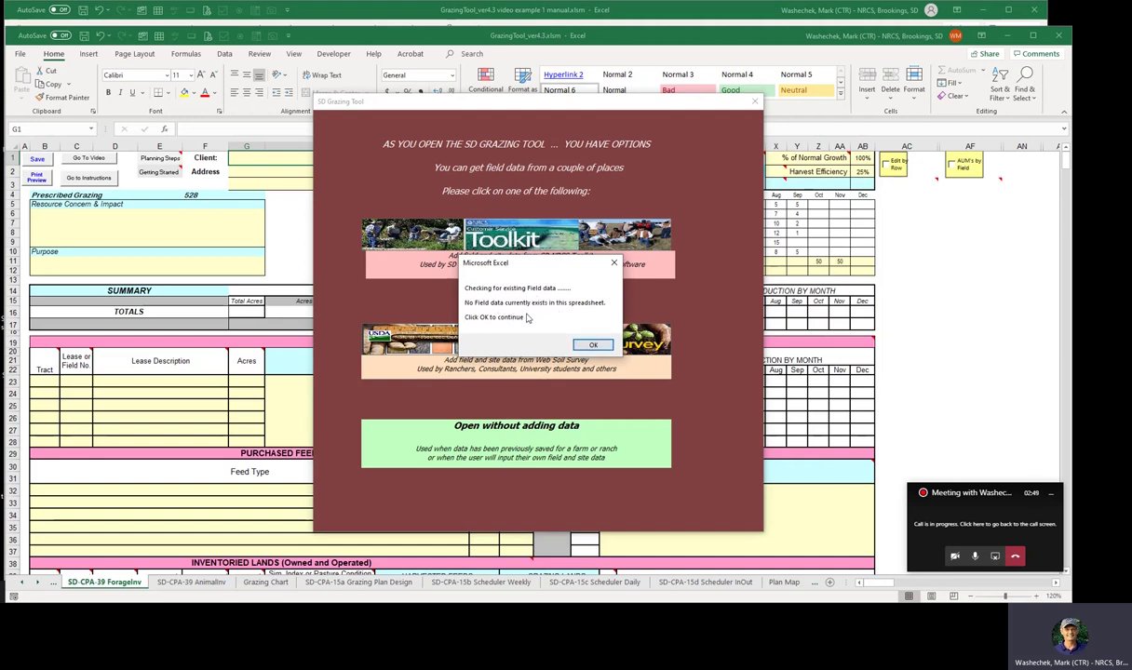
{"action": "left_click", "coordinate": [600, 348]}
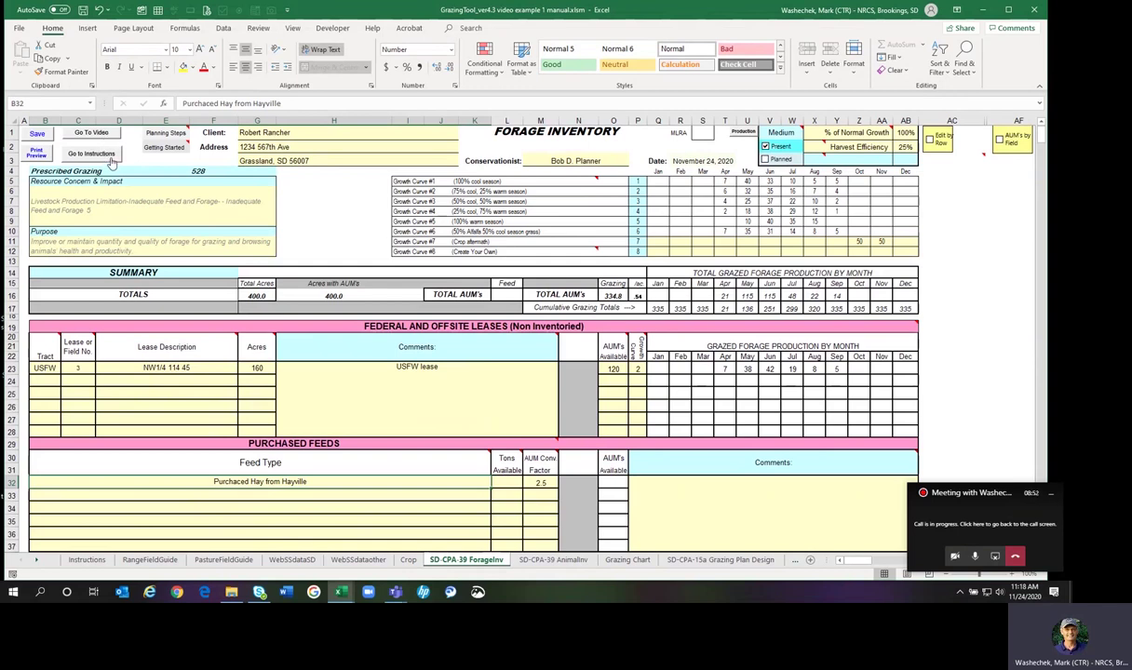
{"action": "left_click", "coordinate": [104, 154]}
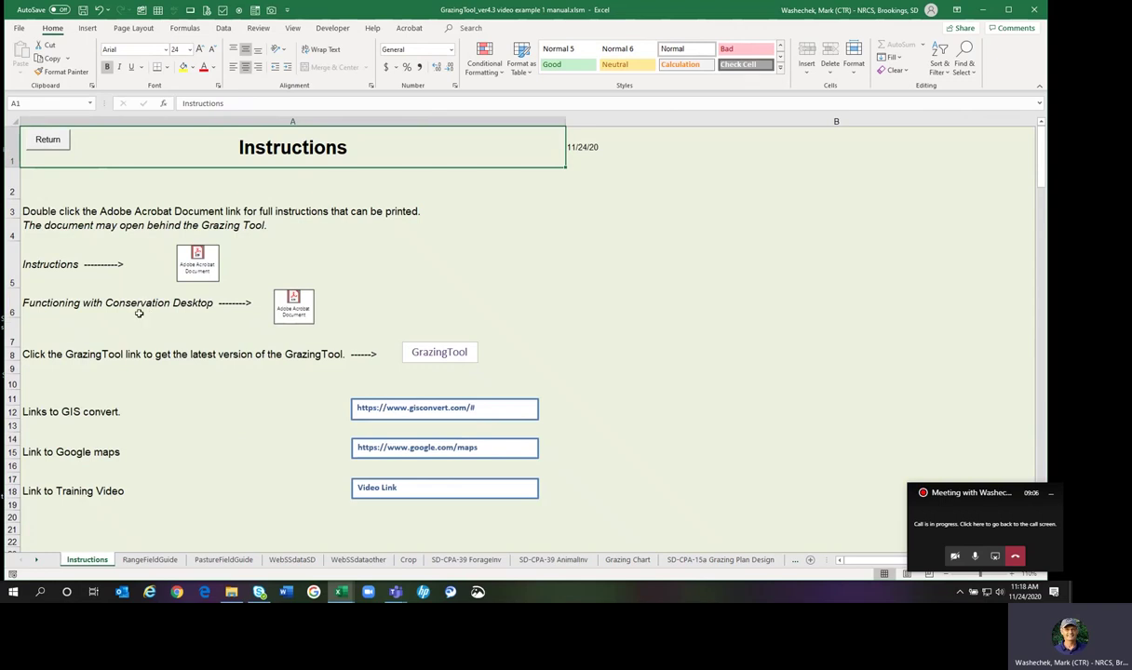
{"action": "left_click", "coordinate": [52, 142]}
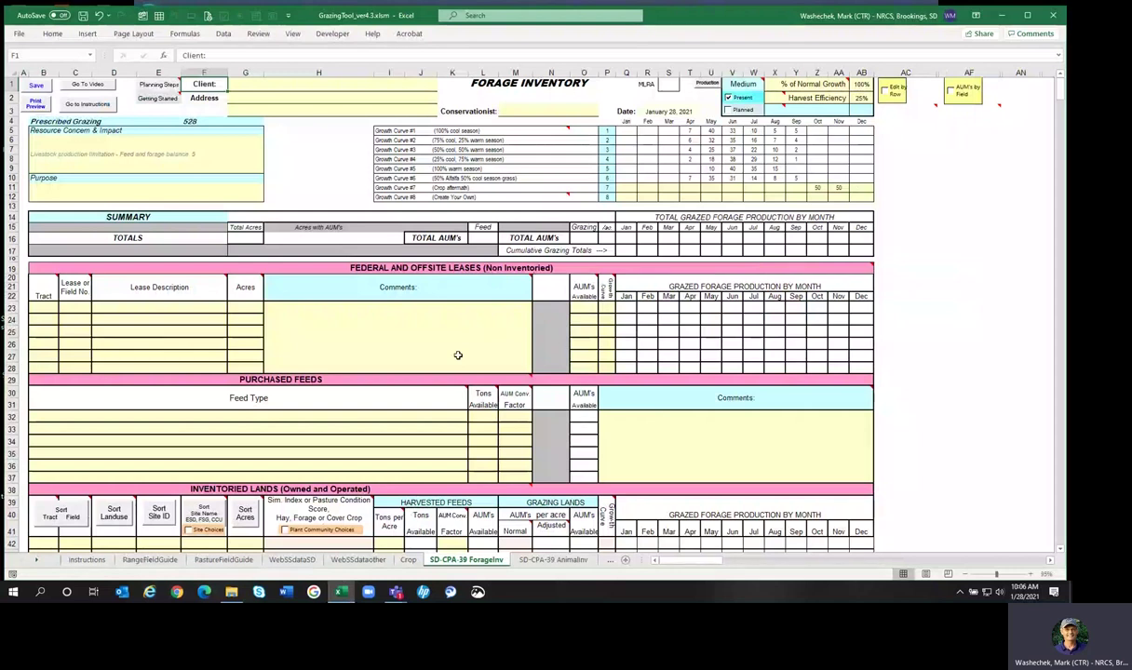
Filter the Range Field Guide to show only MLRA 102A.
{"action": "left_click", "coordinate": [144, 560]}
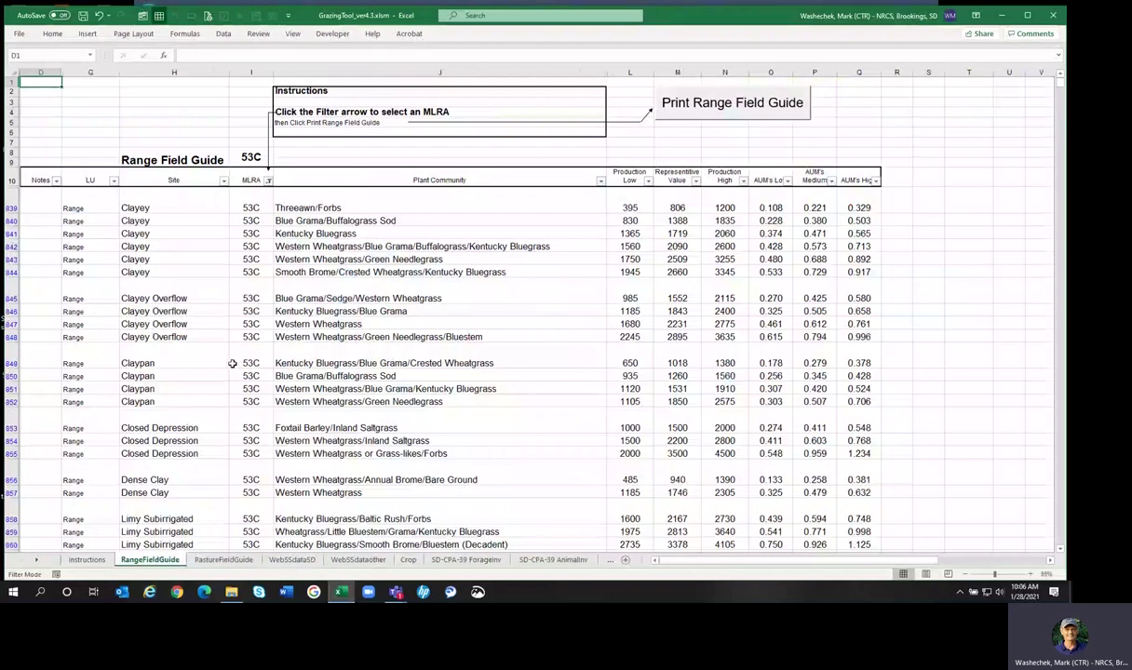
{"action": "left_click", "coordinate": [268, 180]}
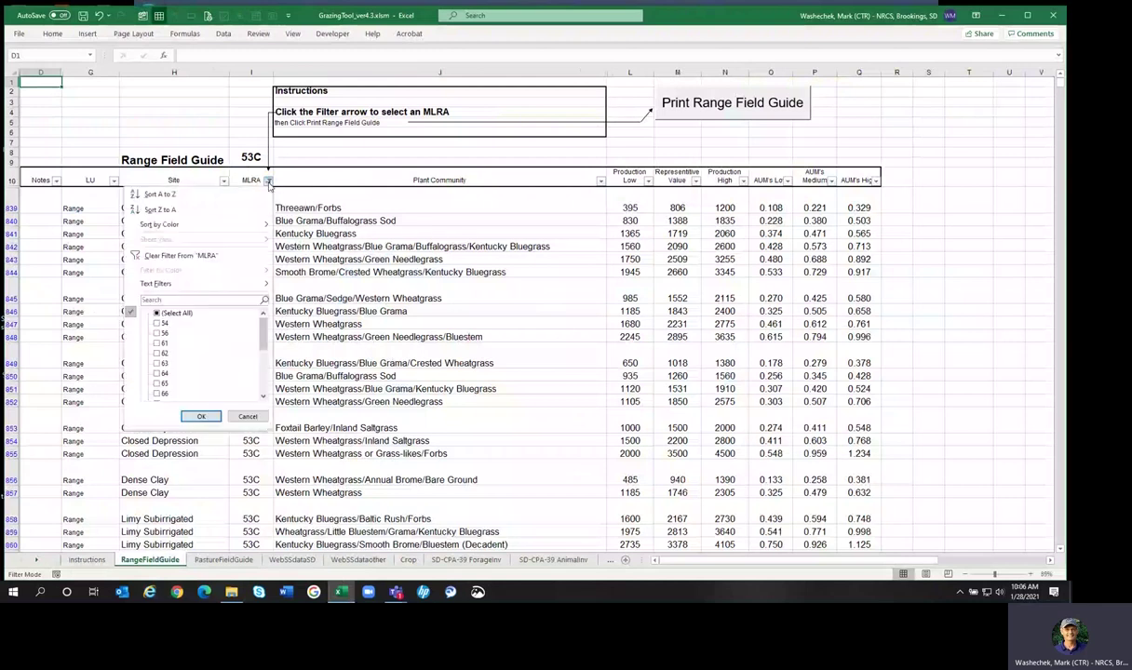
{"action": "left_click", "coordinate": [177, 316]}
{"action": "left_click", "coordinate": [177, 314]}
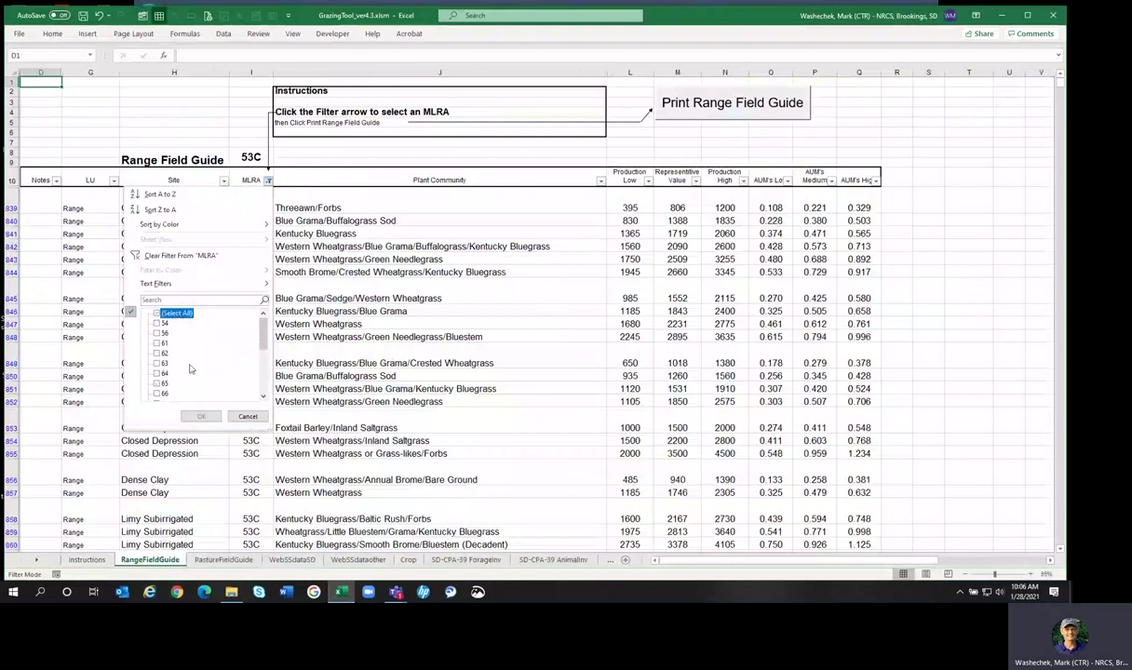
{"action": "left_click_drag", "start_coordinate": [261, 333], "coordinate": [263, 351]}
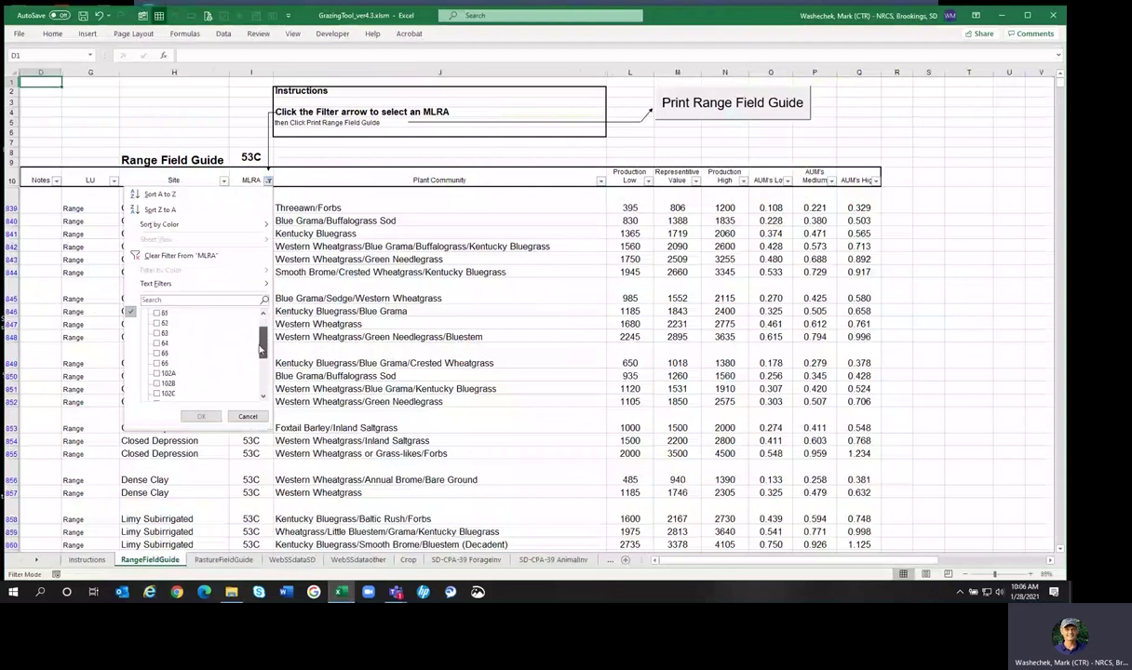
{"action": "left_click", "coordinate": [156, 374]}
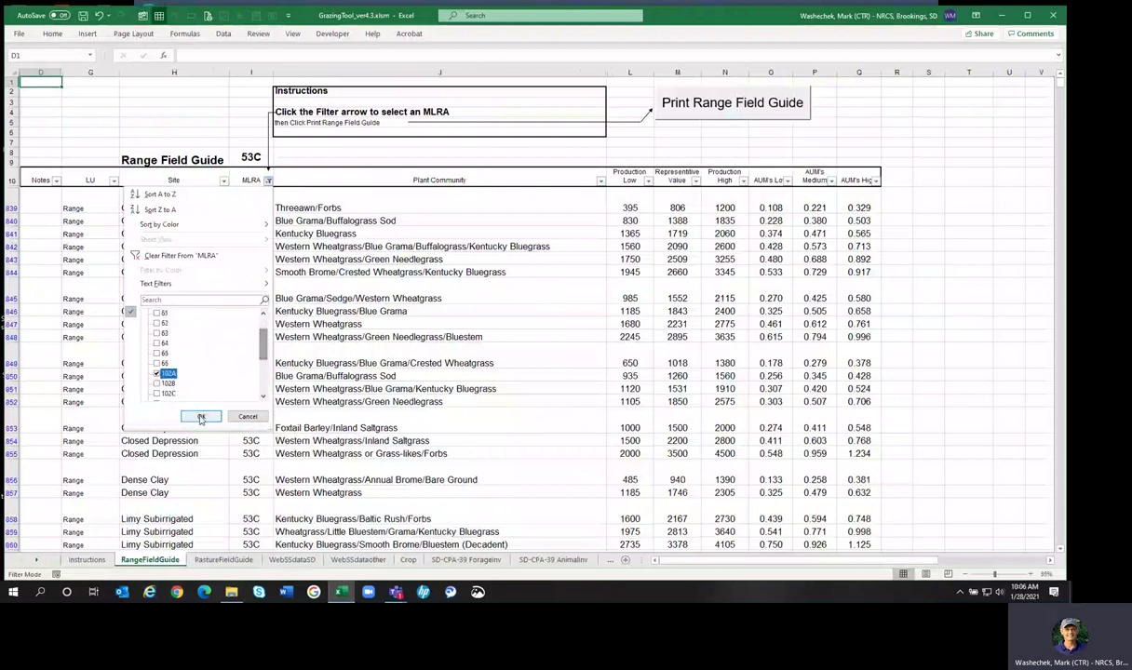
{"action": "left_click", "coordinate": [199, 416]}
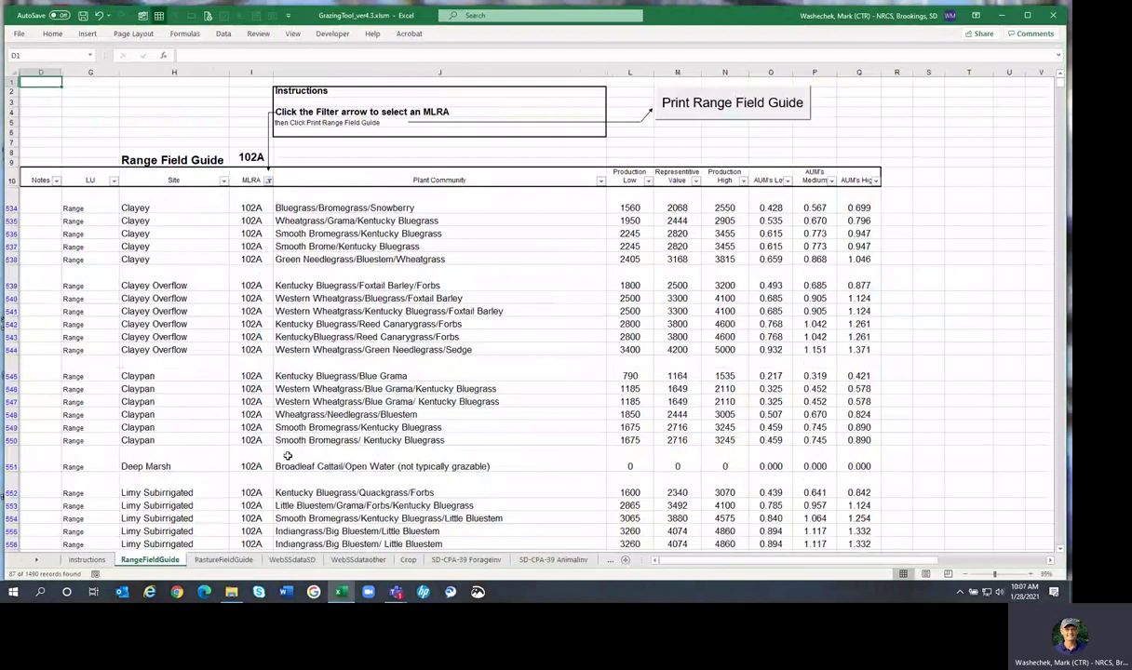
View the Pasture Field Guide and return to the SD-CPA-39 ForageInv sheet to check its header area.
{"action": "left_click", "coordinate": [224, 559]}
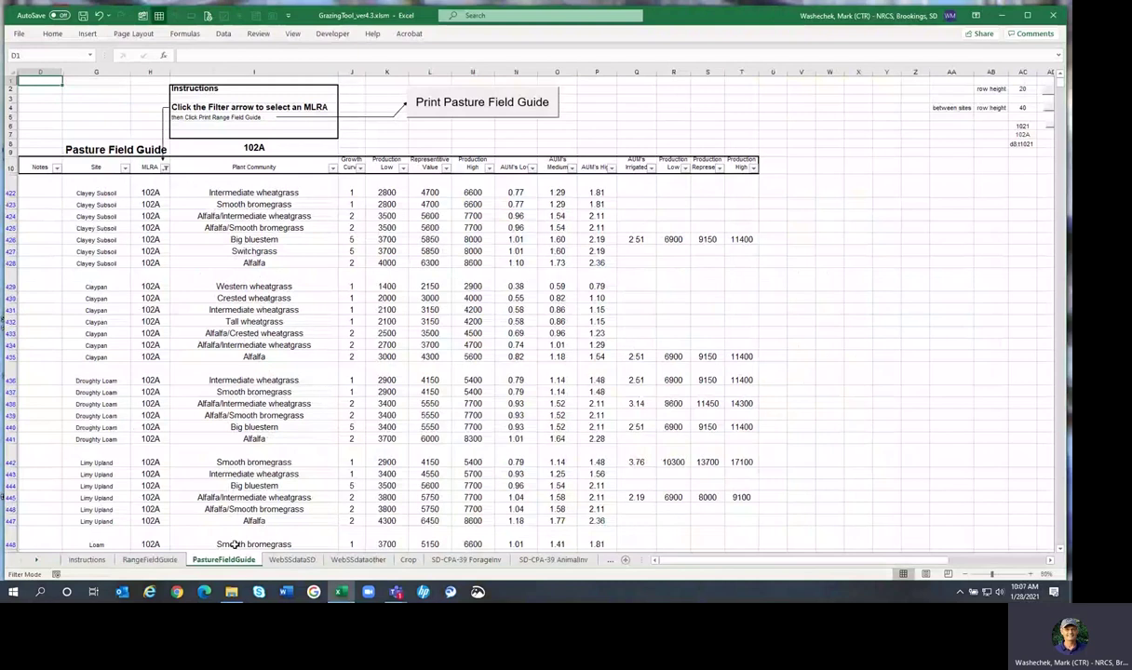
{"action": "left_click", "coordinate": [441, 562]}
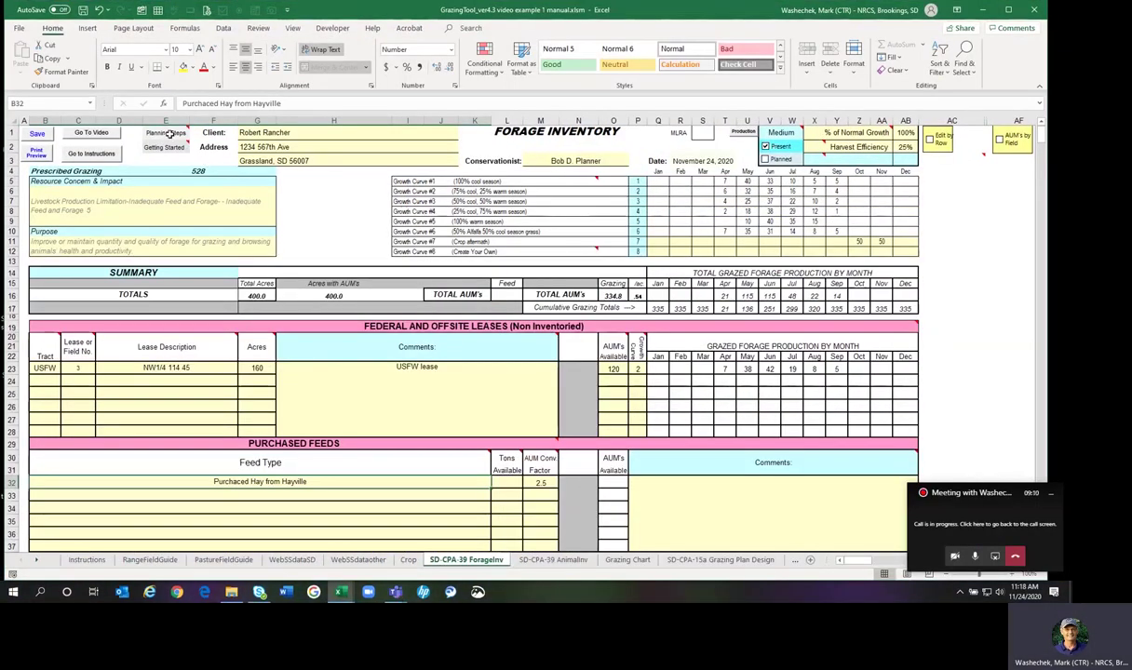
{"action": "mouse_move", "coordinate": [167, 133]}
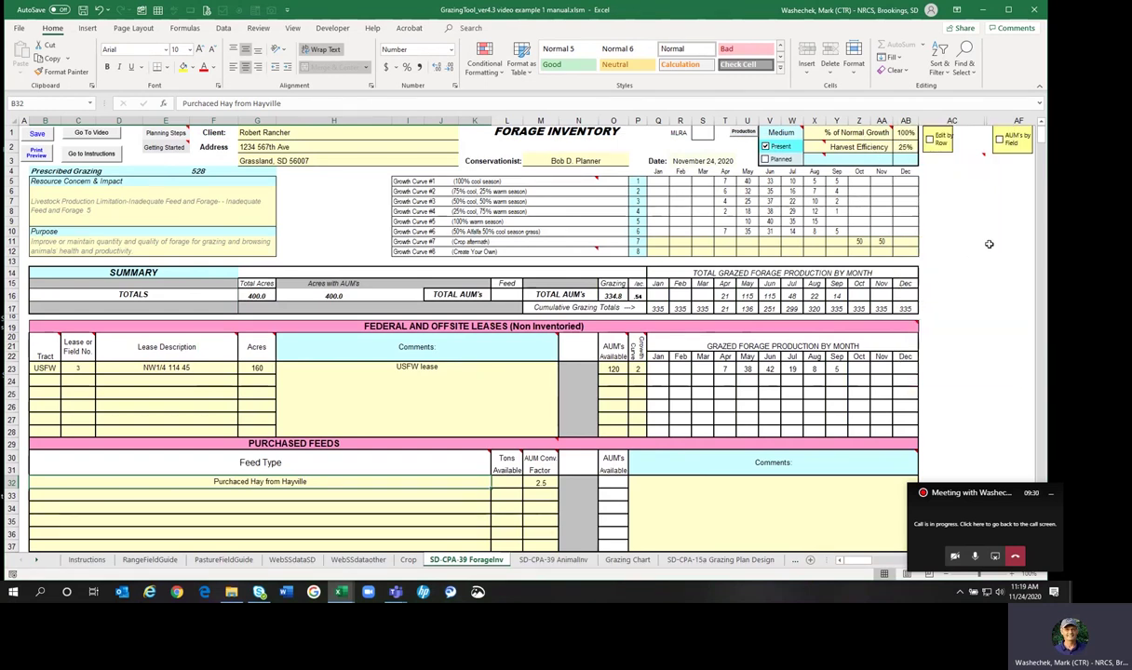
{"action": "mouse_move", "coordinate": [984, 157]}
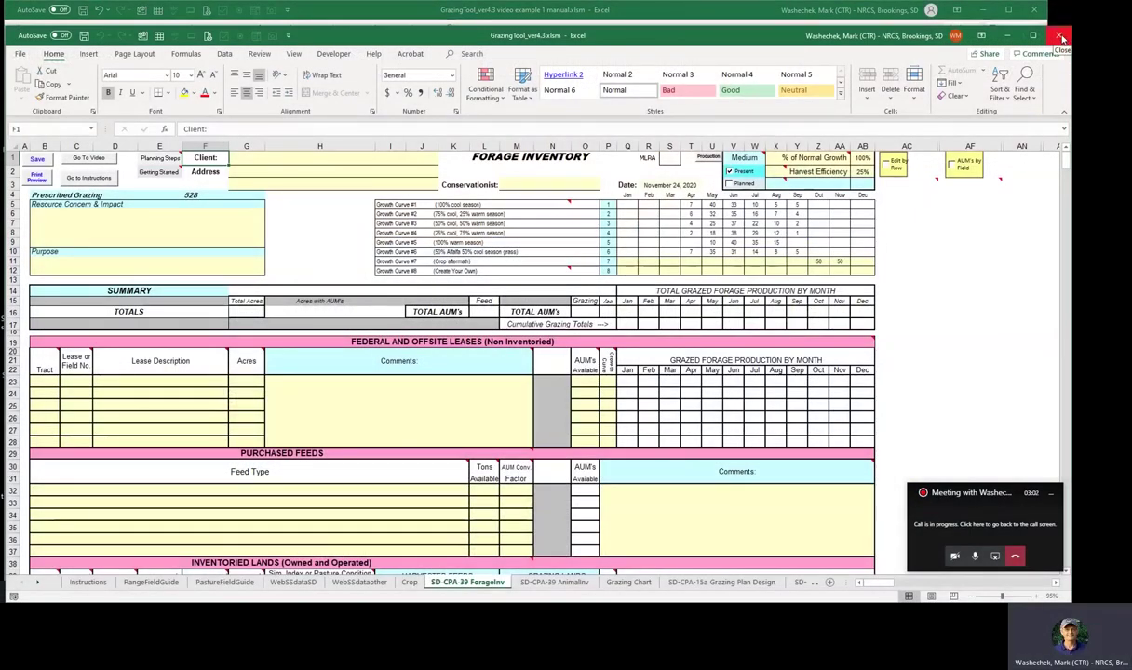
Close the blank GrazingTool_ver4.3 workbook, leaving the example workbook open.
{"action": "left_click", "coordinate": [1059, 36]}
{"action": "left_click", "coordinate": [527, 309]}
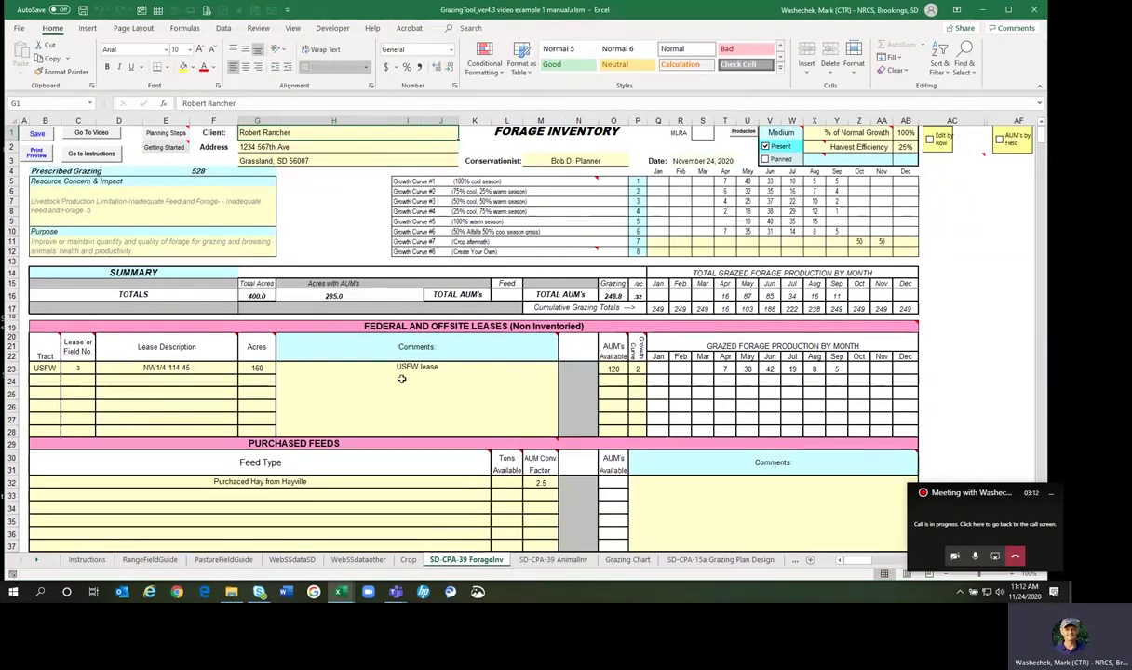
Examine the client, conservationist, resource concern, purpose, normal growth, harvest efficiency and offsite lease entries in the forage inventory.
{"action": "left_click_drag", "start_coordinate": [265, 132], "coordinate": [265, 155]}
{"action": "left_click", "coordinate": [557, 161]}
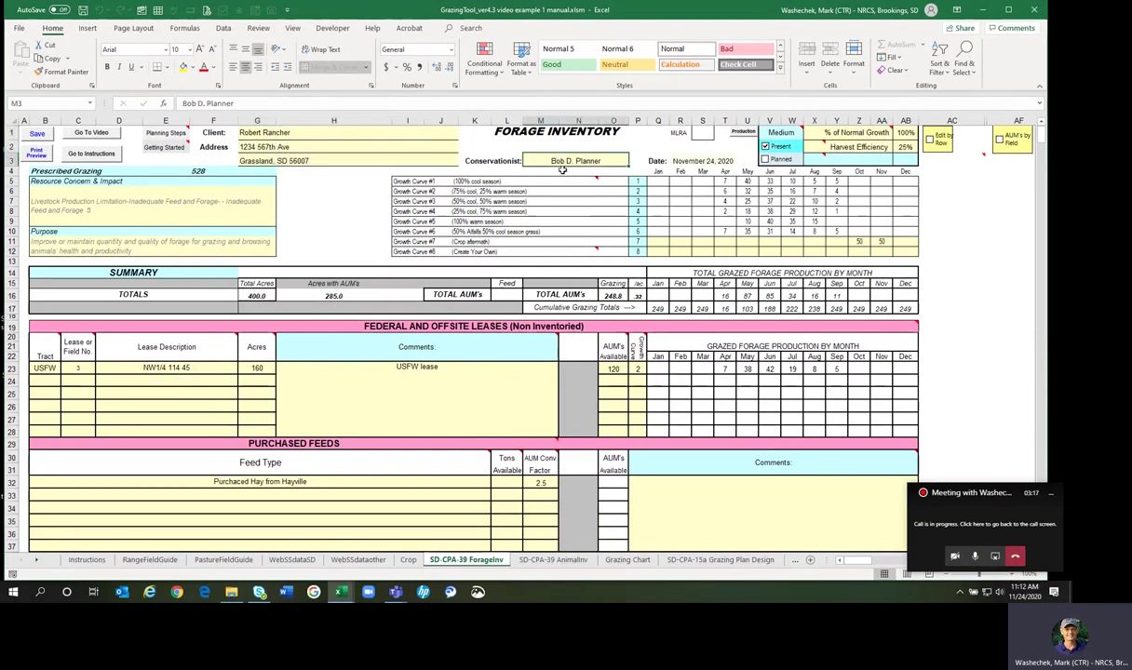
{"action": "left_click", "coordinate": [146, 206]}
{"action": "left_click", "coordinate": [280, 191]}
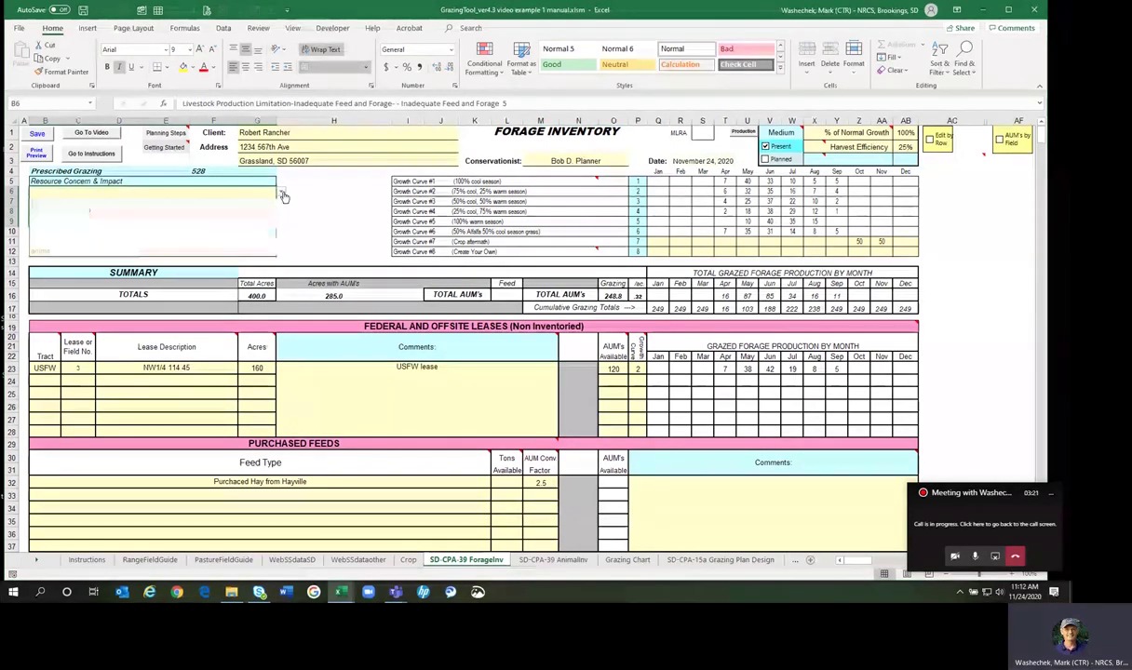
{"action": "left_click", "coordinate": [229, 236]}
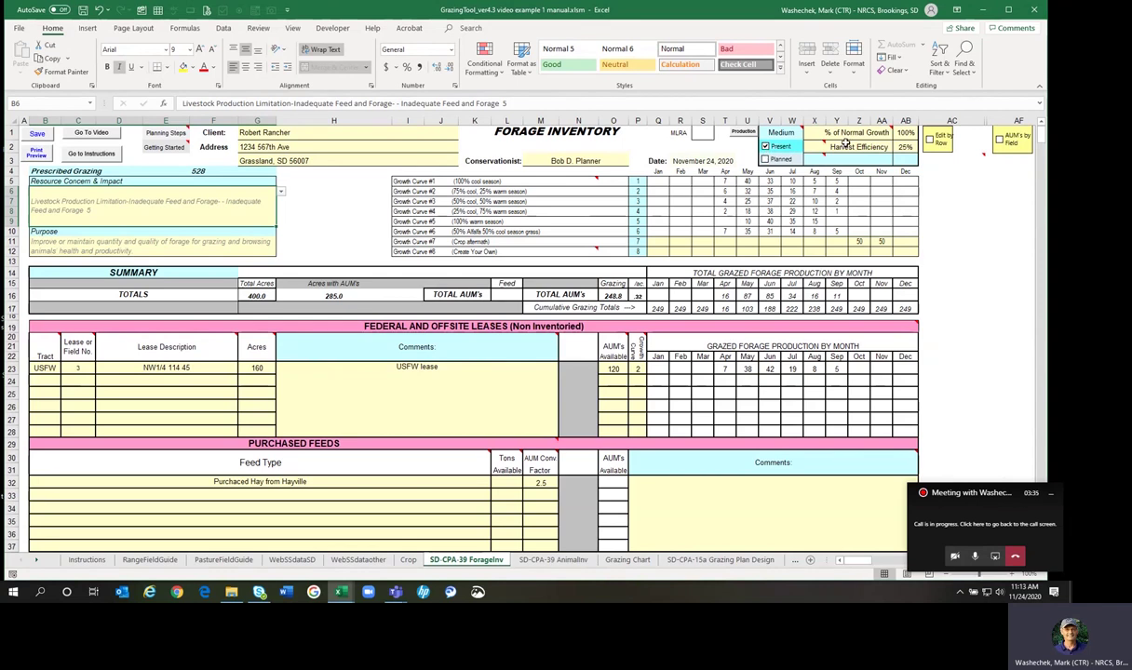
{"action": "mouse_move", "coordinate": [867, 136]}
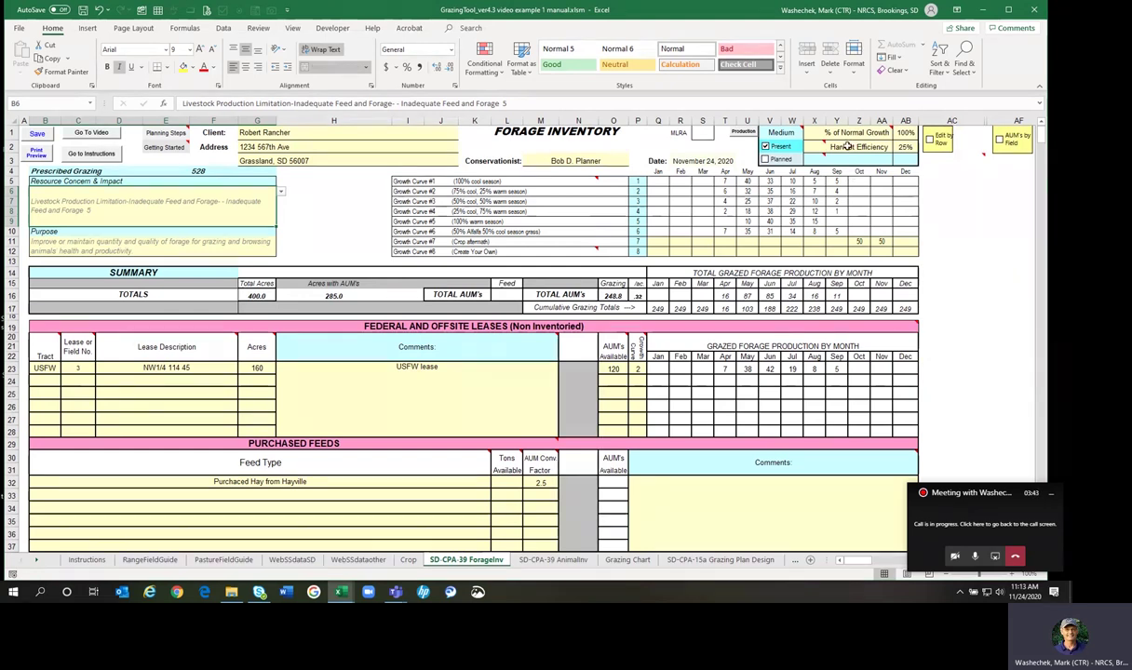
{"action": "mouse_move", "coordinate": [814, 145]}
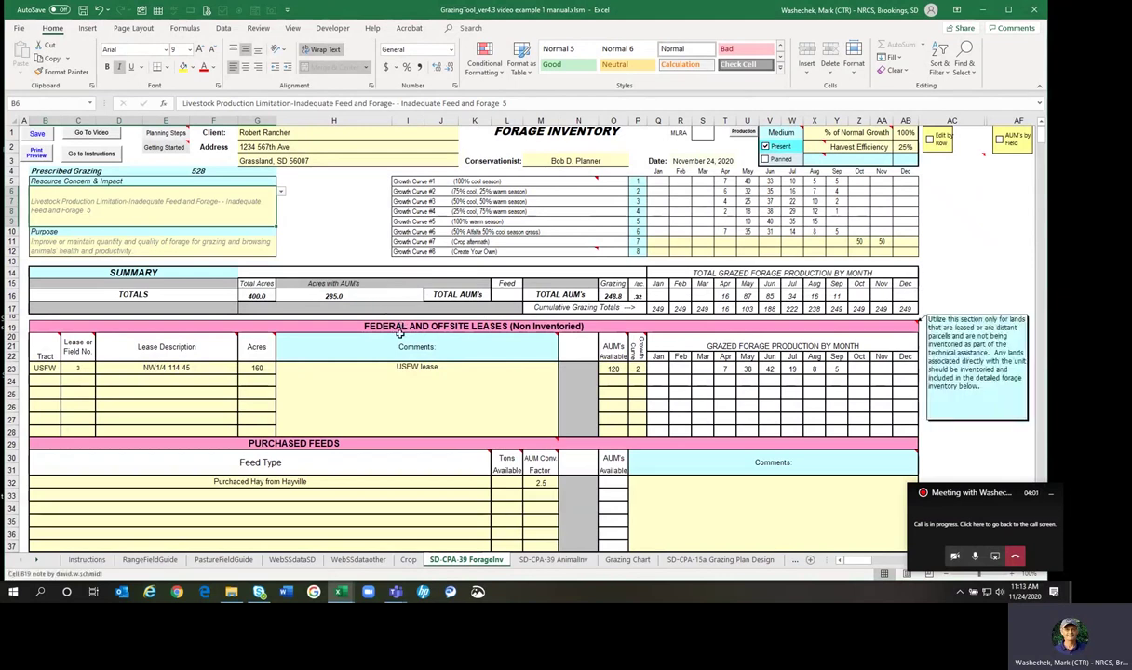
{"action": "mouse_move", "coordinate": [414, 336]}
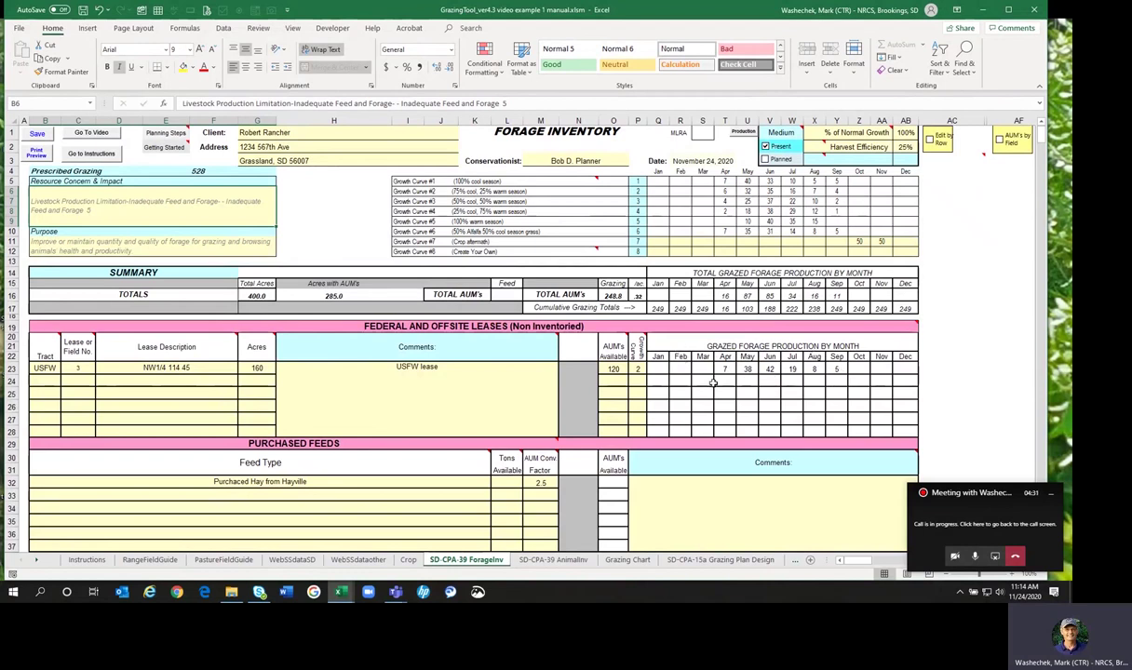
Examine the Purchased Feeds section and read the note on the AUM conversion factor.
{"action": "scroll", "coordinate": [462, 363], "scroll_direction": "down", "scroll_amount": 1}
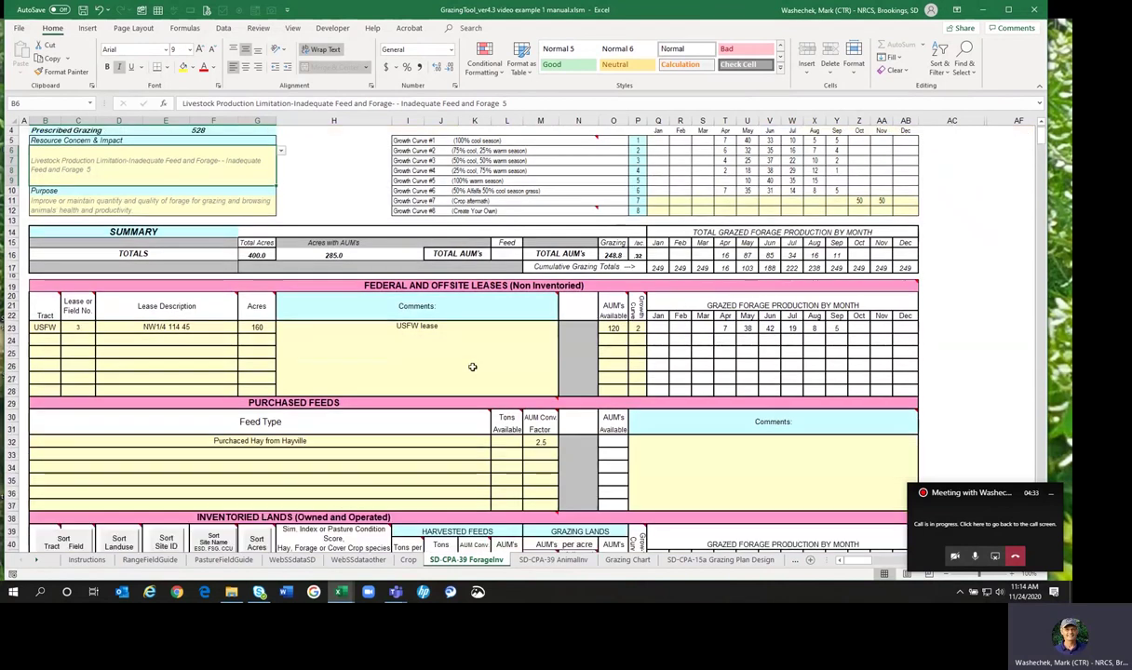
{"action": "scroll", "coordinate": [633, 352], "scroll_direction": "up", "scroll_amount": 1}
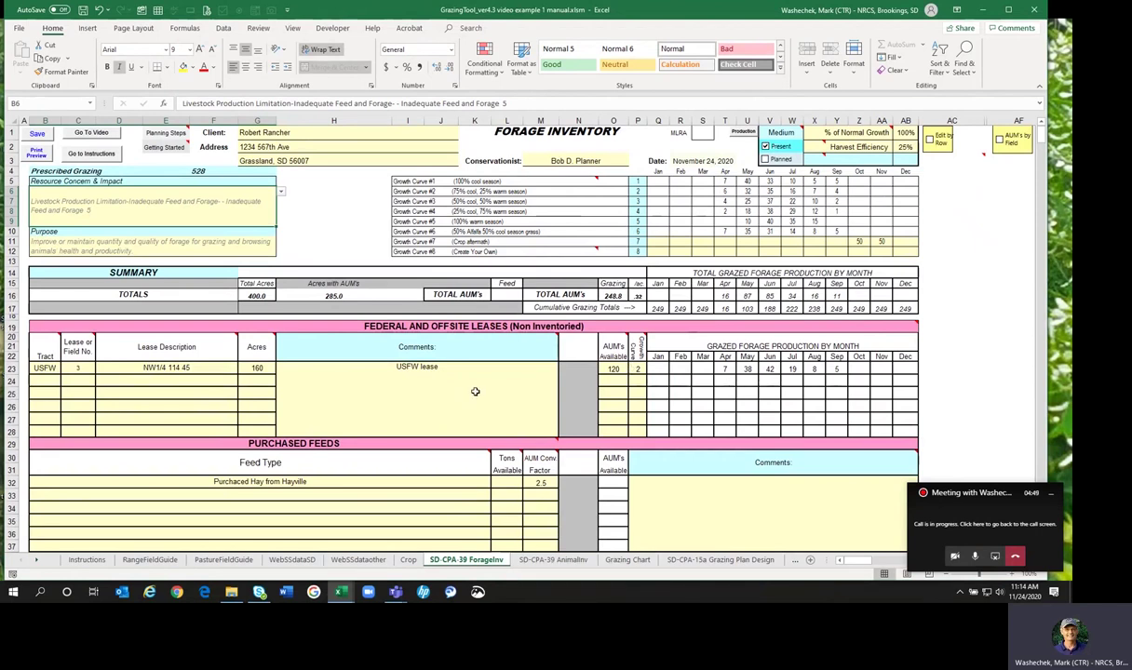
{"action": "scroll", "coordinate": [445, 367], "scroll_direction": "down", "scroll_amount": 3}
{"action": "scroll", "coordinate": [445, 358], "scroll_direction": "down", "scroll_amount": 2}
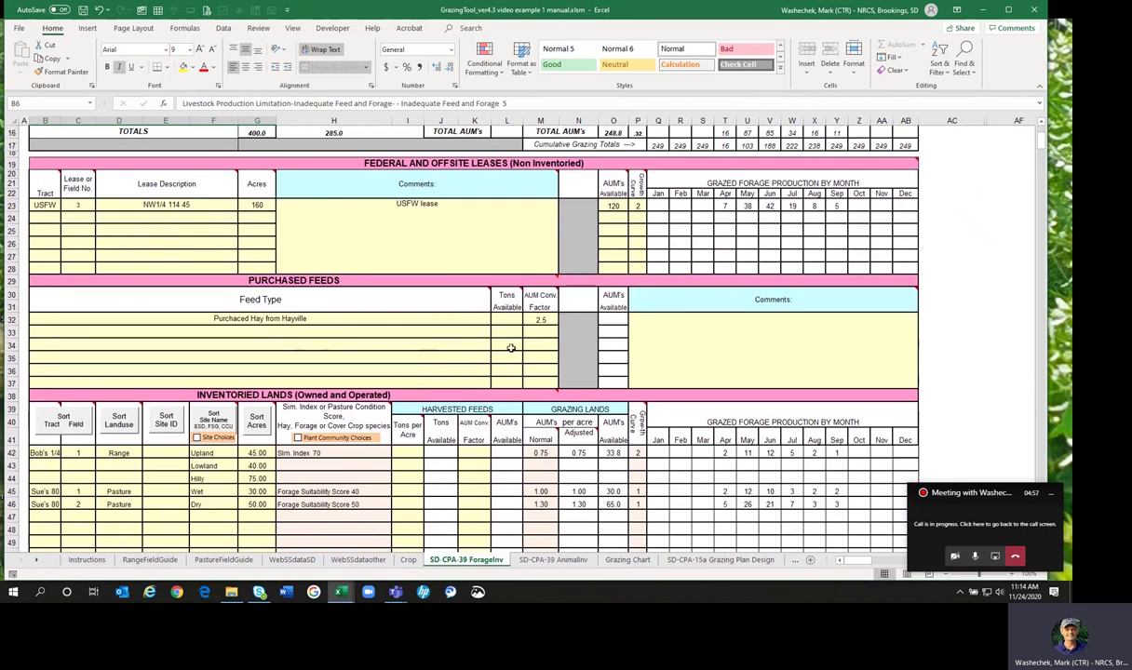
{"action": "left_click", "coordinate": [542, 320]}
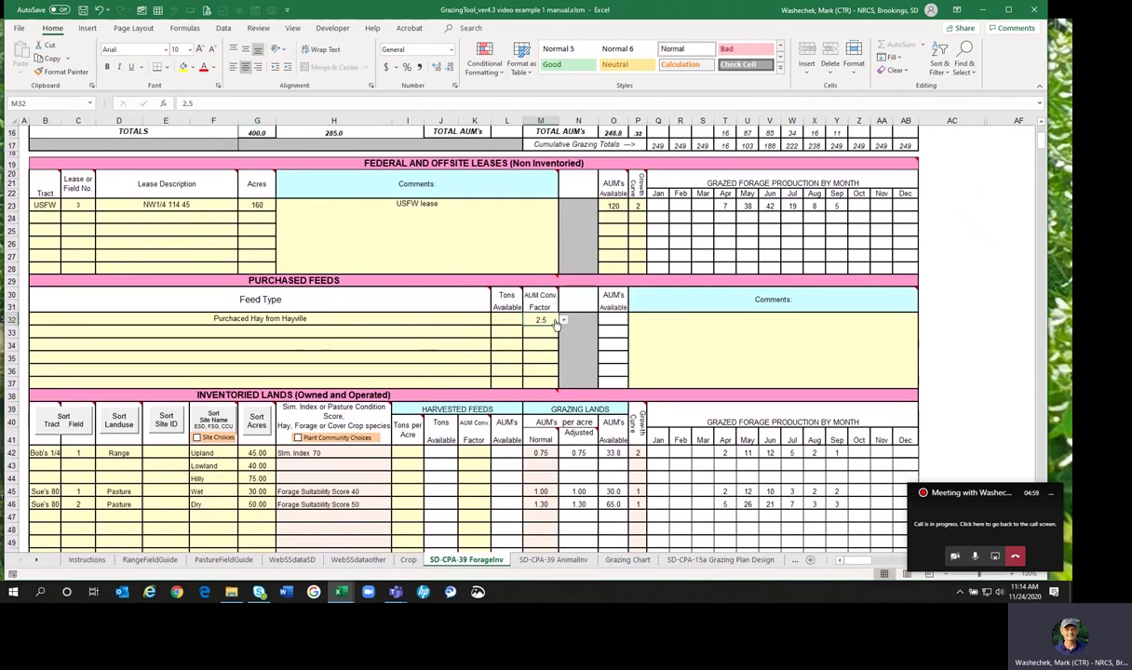
{"action": "mouse_move", "coordinate": [549, 293]}
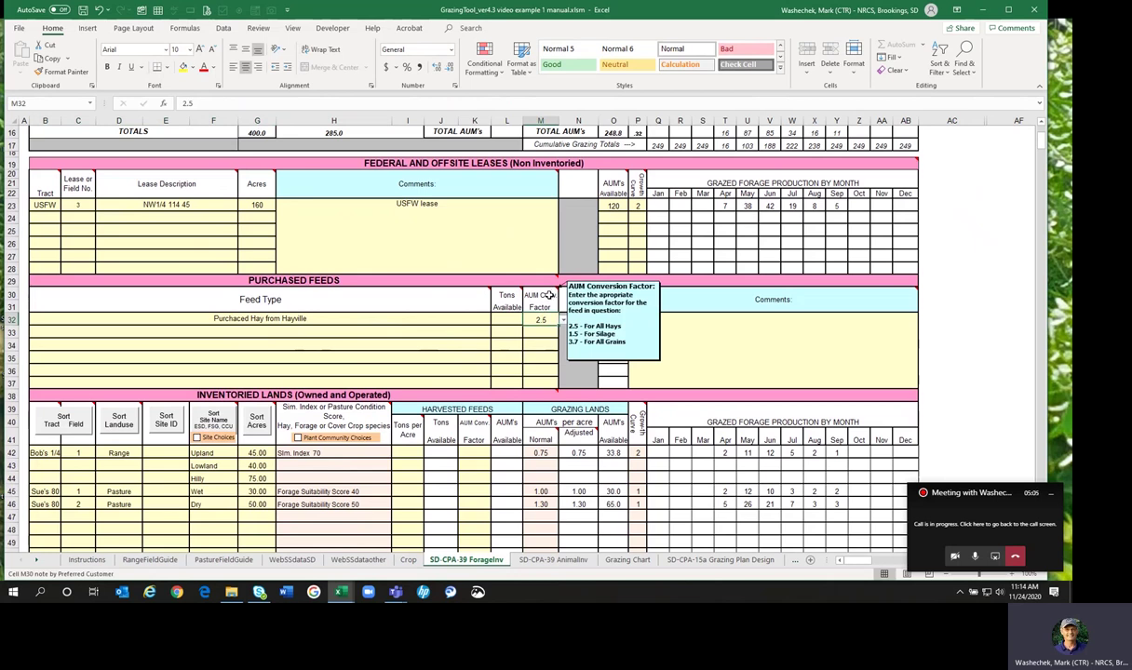
{"action": "left_click", "coordinate": [549, 294]}
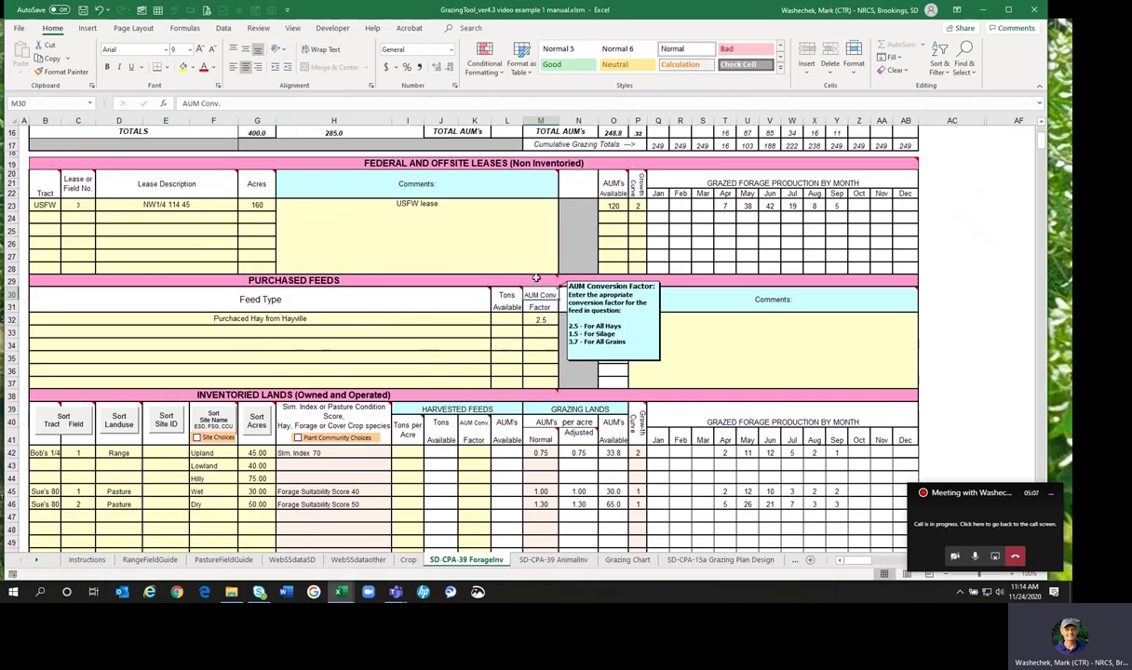
{"action": "left_click", "coordinate": [536, 279]}
{"action": "scroll", "coordinate": [457, 405], "scroll_direction": "down", "scroll_amount": 2}
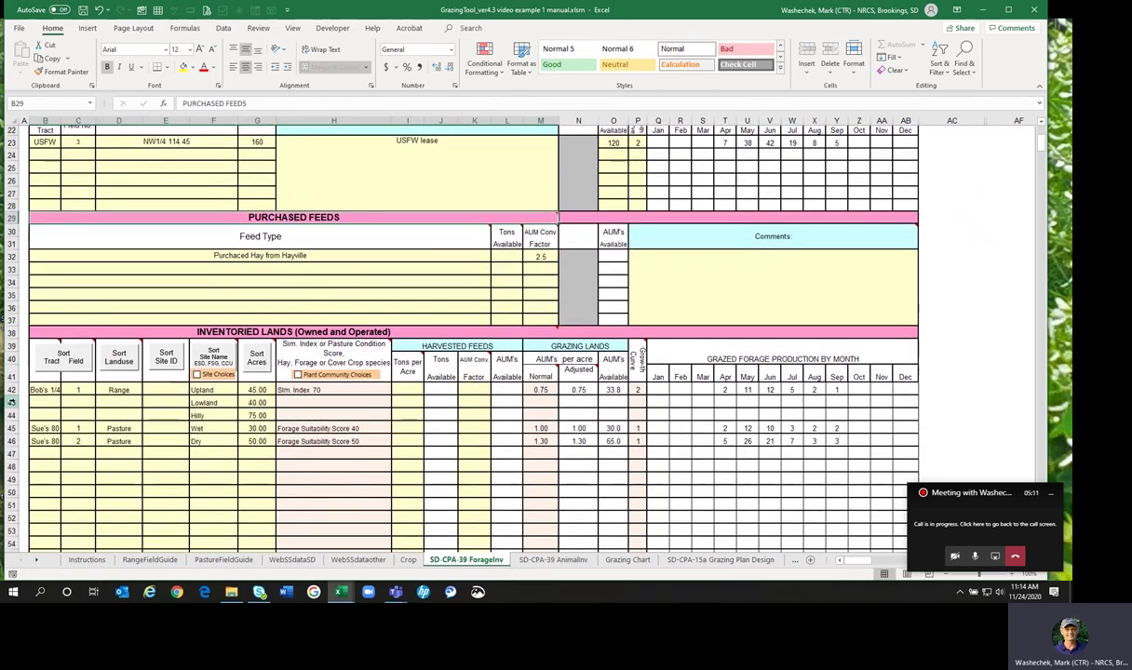
{"action": "mouse_move", "coordinate": [297, 332]}
{"action": "left_click", "coordinate": [48, 390]}
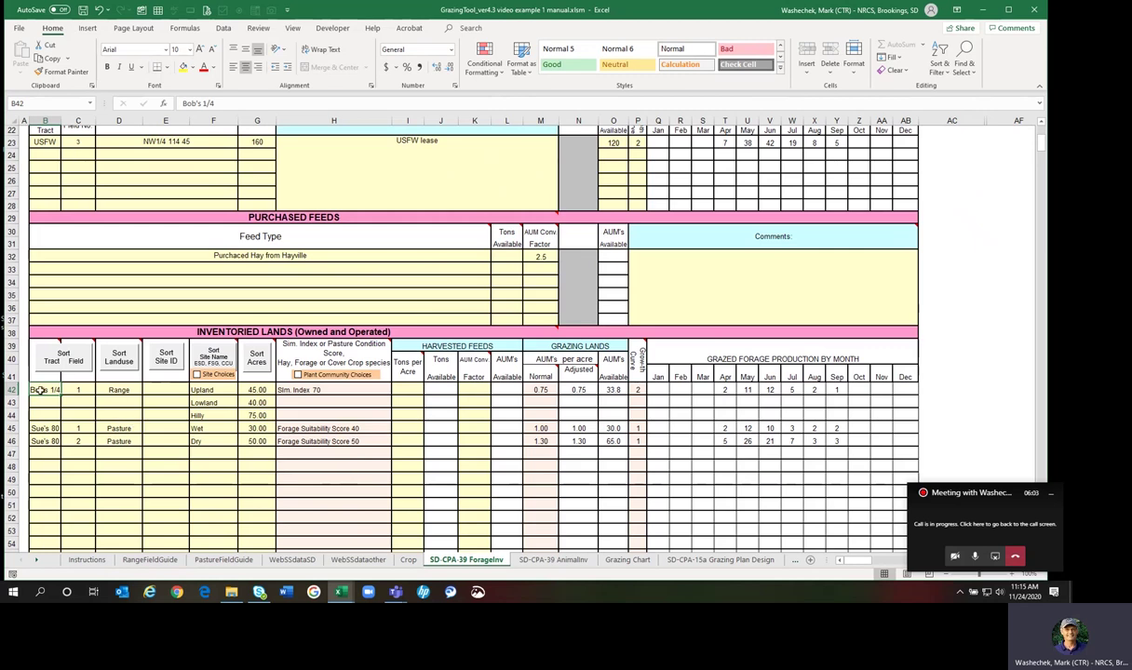
{"action": "mouse_move", "coordinate": [41, 390]}
{"action": "left_mouse_down"}
{"action": "mouse_move", "coordinate": [80, 389]}
{"action": "mouse_move", "coordinate": [58, 391]}
{"action": "left_mouse_up"}
{"action": "mouse_move", "coordinate": [62, 394]}
{"action": "left_mouse_down"}
{"action": "mouse_move", "coordinate": [62, 416]}
{"action": "mouse_move", "coordinate": [49, 407]}
{"action": "left_mouse_up"}
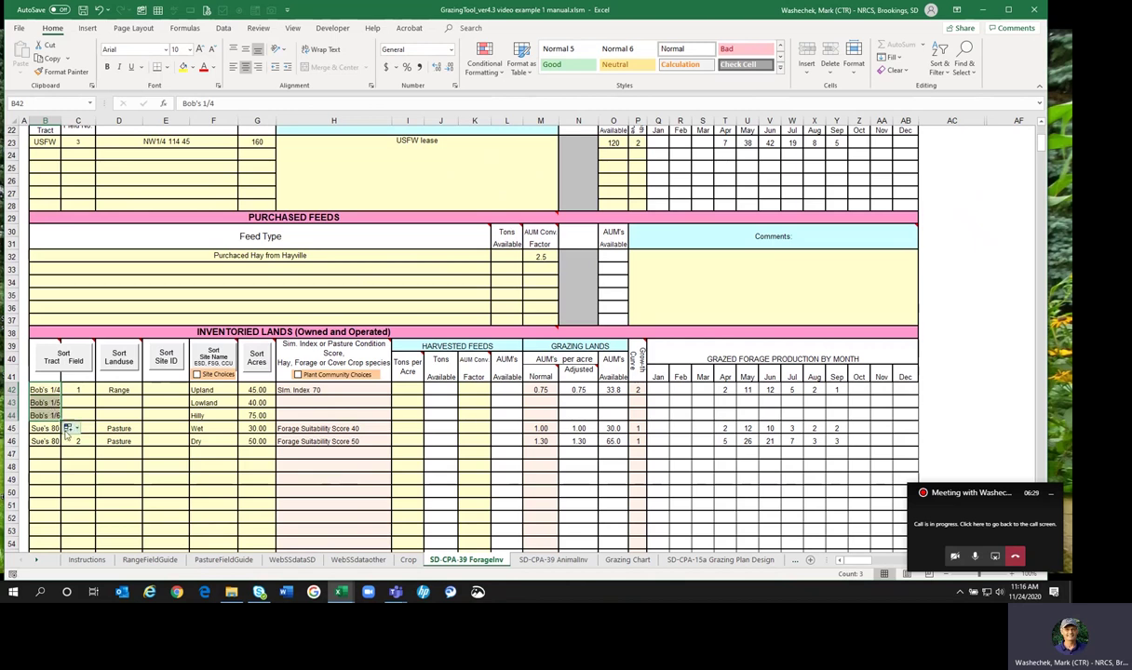
{"action": "left_click", "coordinate": [74, 428]}
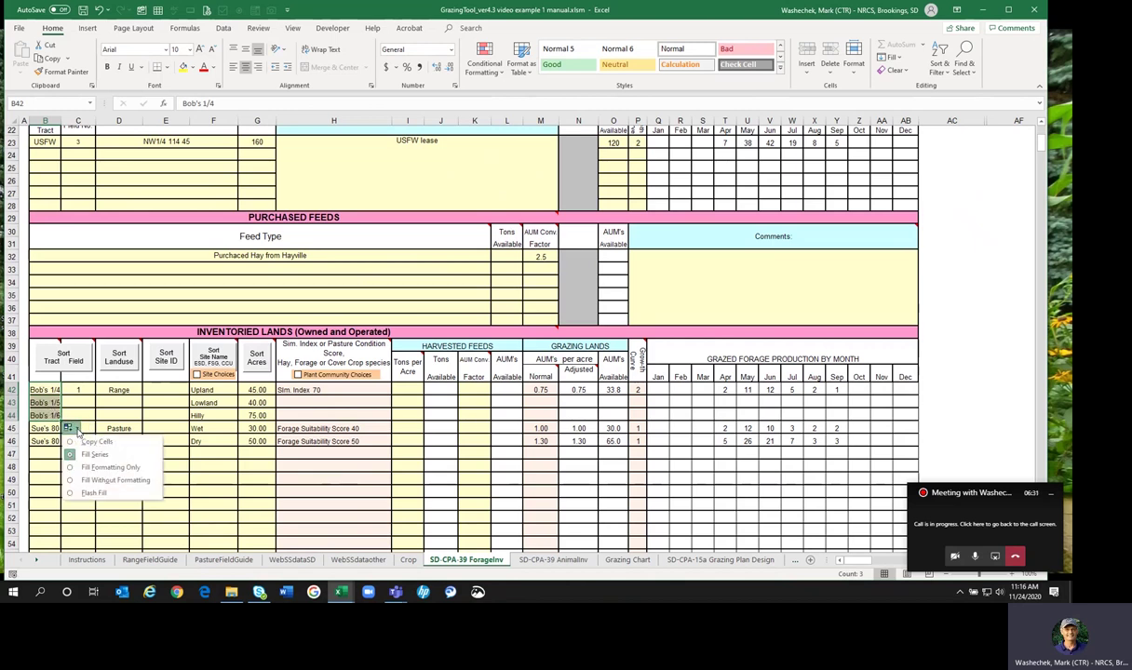
{"action": "left_click", "coordinate": [83, 452]}
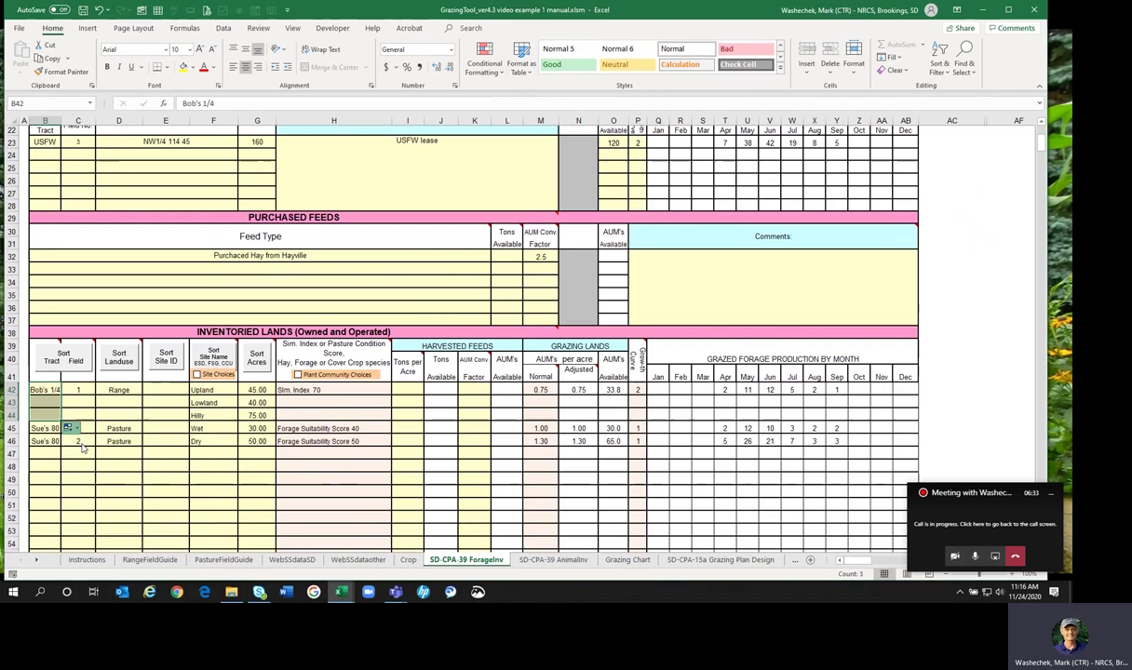
Copy the tract name and field number 1 from row 42 down to the Lowland and Hilly rows of Inventoried Lands.
{"action": "left_click_drag", "start_coordinate": [61, 395], "coordinate": [57, 418]}
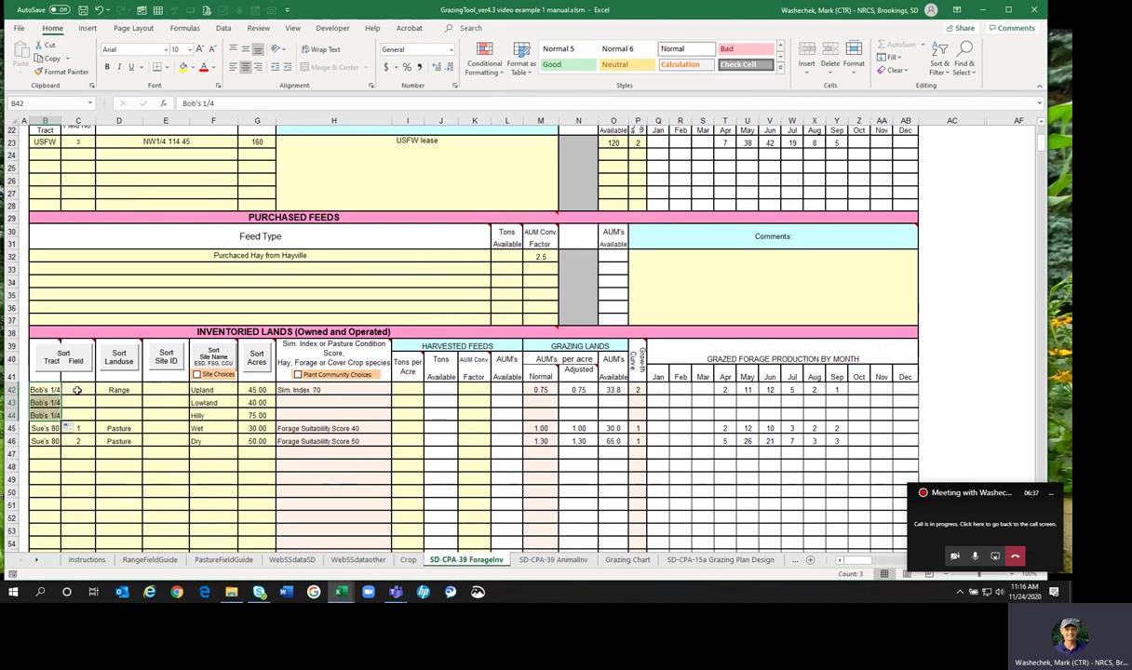
{"action": "left_click", "coordinate": [74, 389]}
{"action": "left_click_drag", "start_coordinate": [95, 395], "coordinate": [96, 417]}
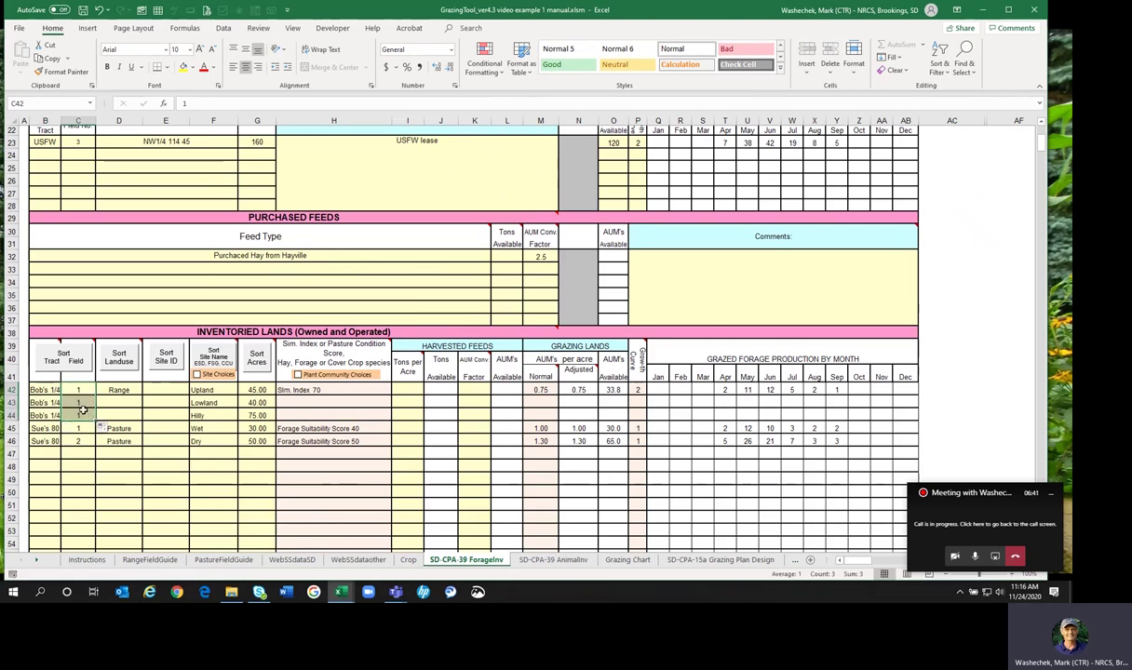
{"action": "left_click", "coordinate": [111, 430]}
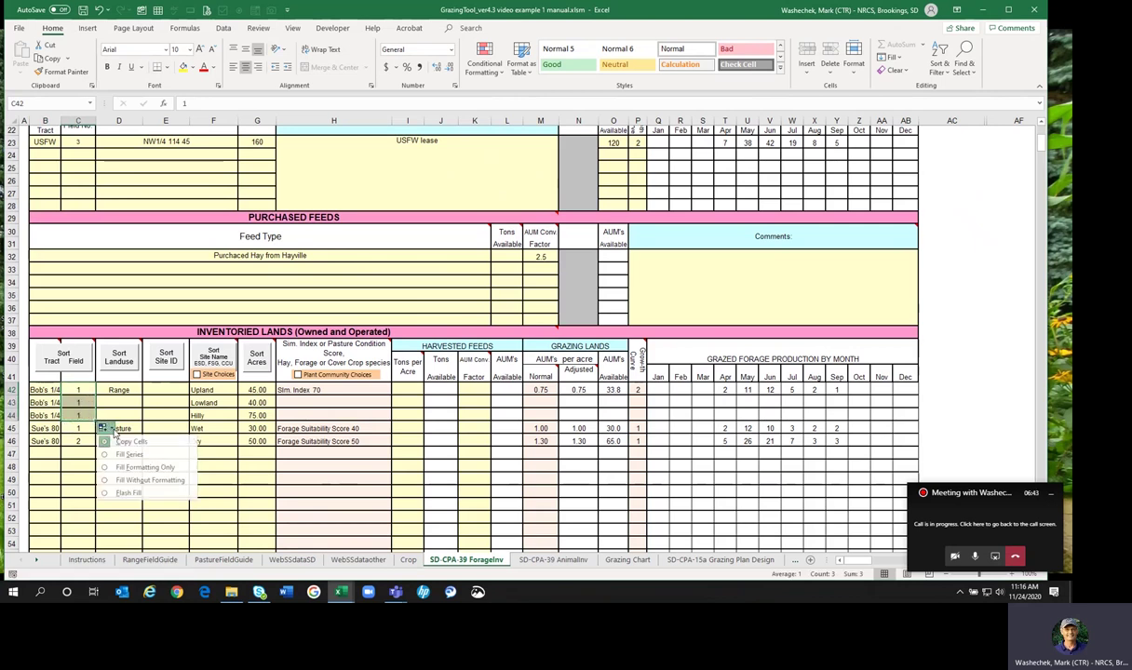
Number the Upland, Lowland and Hilly fields as a series from 1 to 3 and copy the Range land use down to Lowland and Hilly.
{"action": "left_click", "coordinate": [109, 439]}
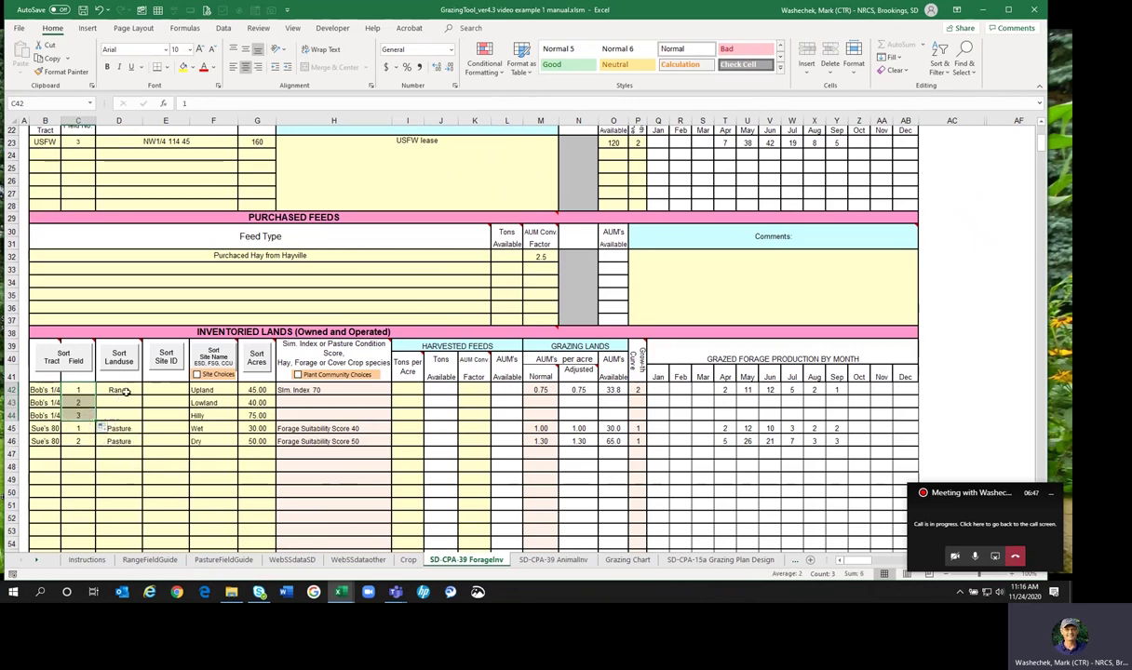
{"action": "left_click", "coordinate": [135, 390]}
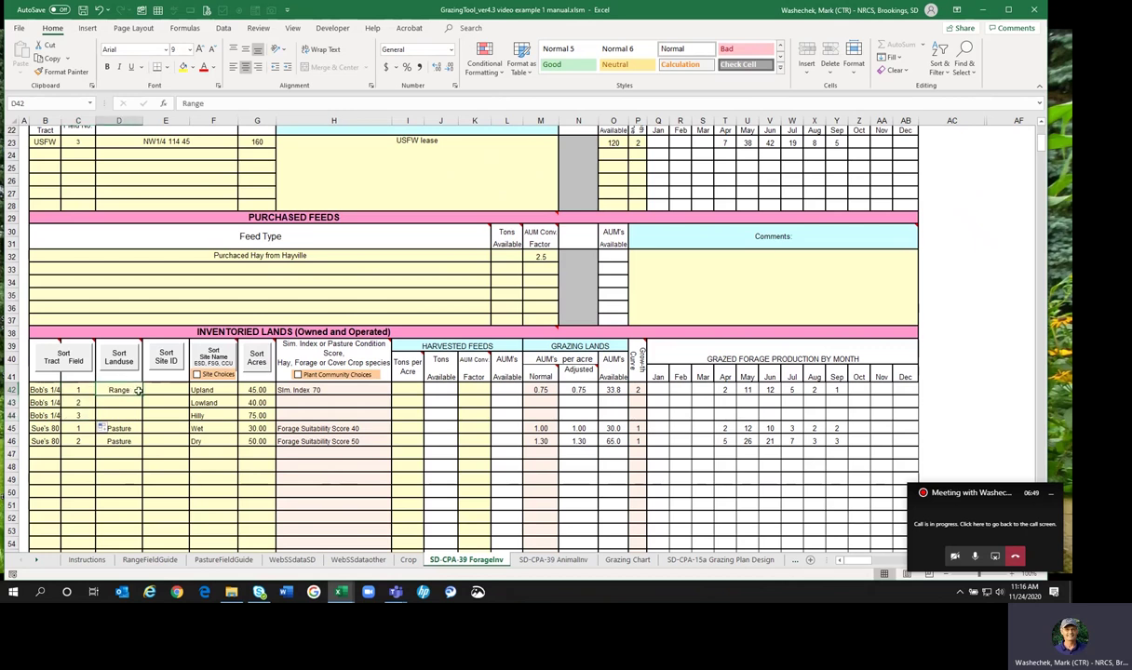
{"action": "left_click_drag", "start_coordinate": [142, 396], "coordinate": [131, 422]}
{"action": "mouse_move", "coordinate": [128, 341]}
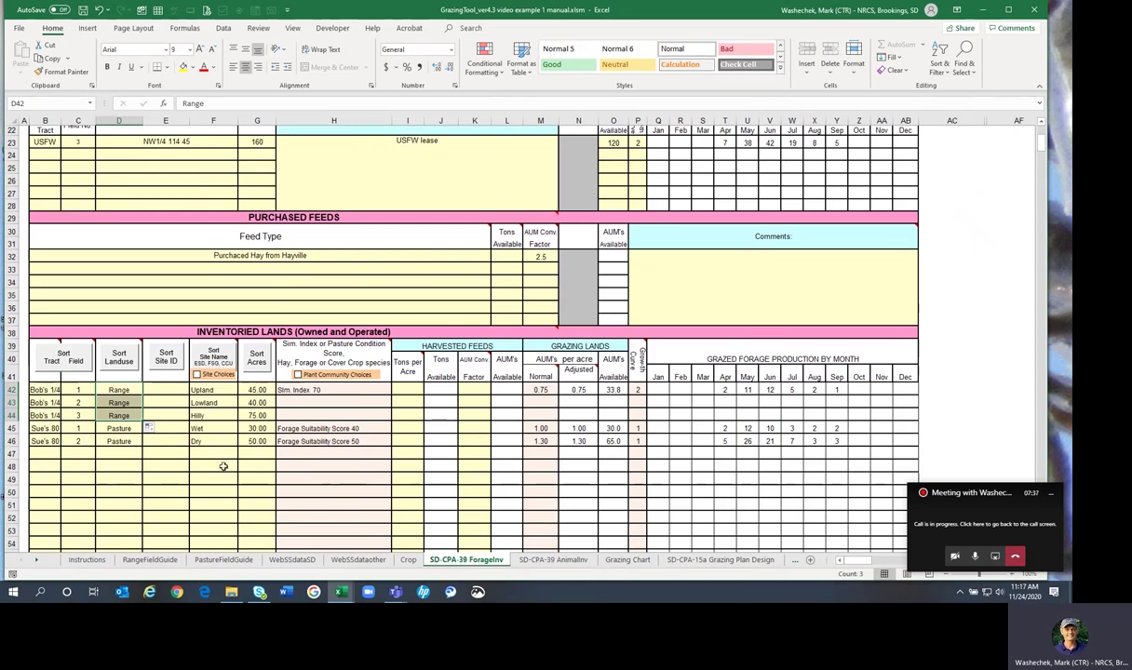
{"action": "left_click", "coordinate": [176, 465]}
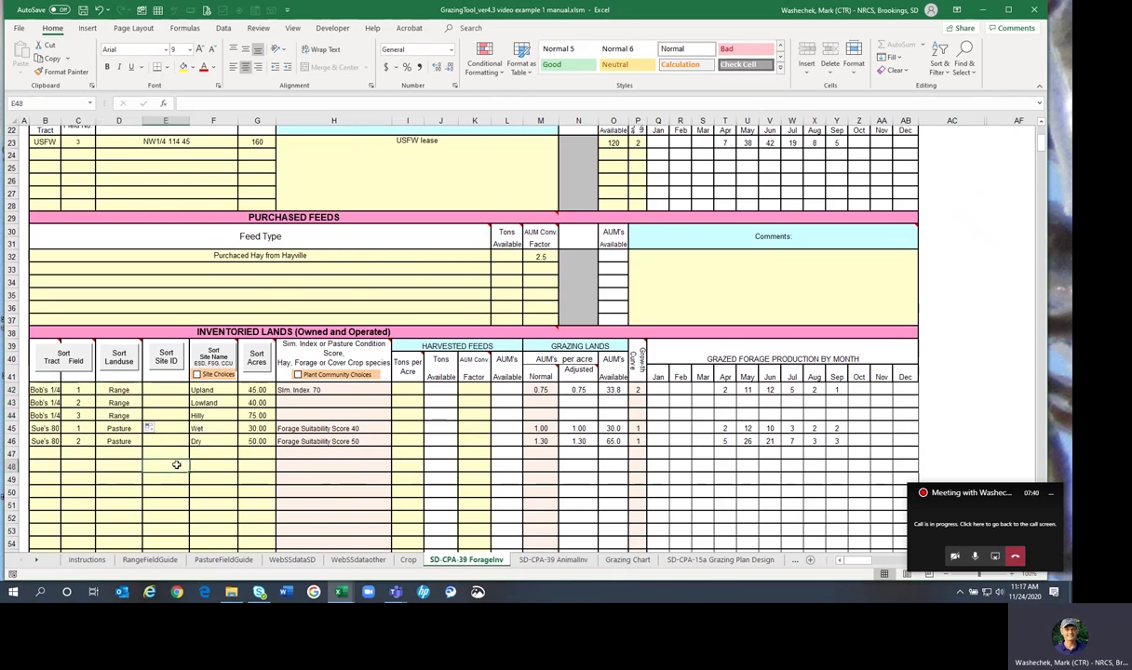
Fill the similarity index entry from the Upland row down to Lowland and Hilly as a series, giving 71 and 72.
{"action": "left_click", "coordinate": [303, 389]}
{"action": "left_click_drag", "start_coordinate": [392, 394], "coordinate": [392, 416]}
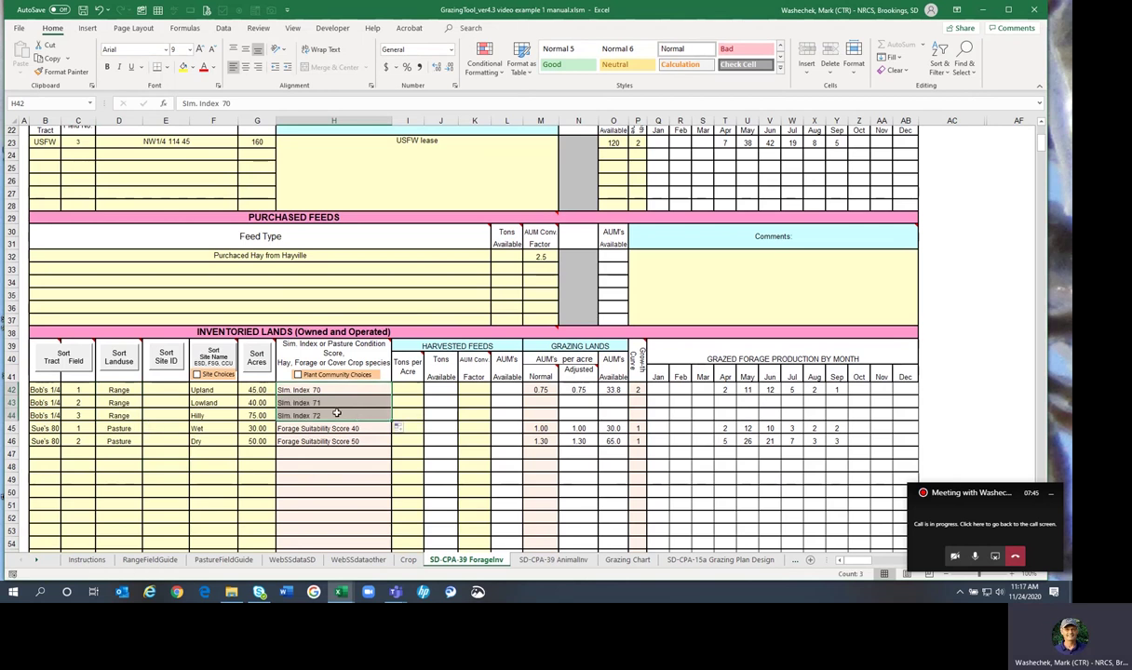
{"action": "left_click", "coordinate": [296, 389]}
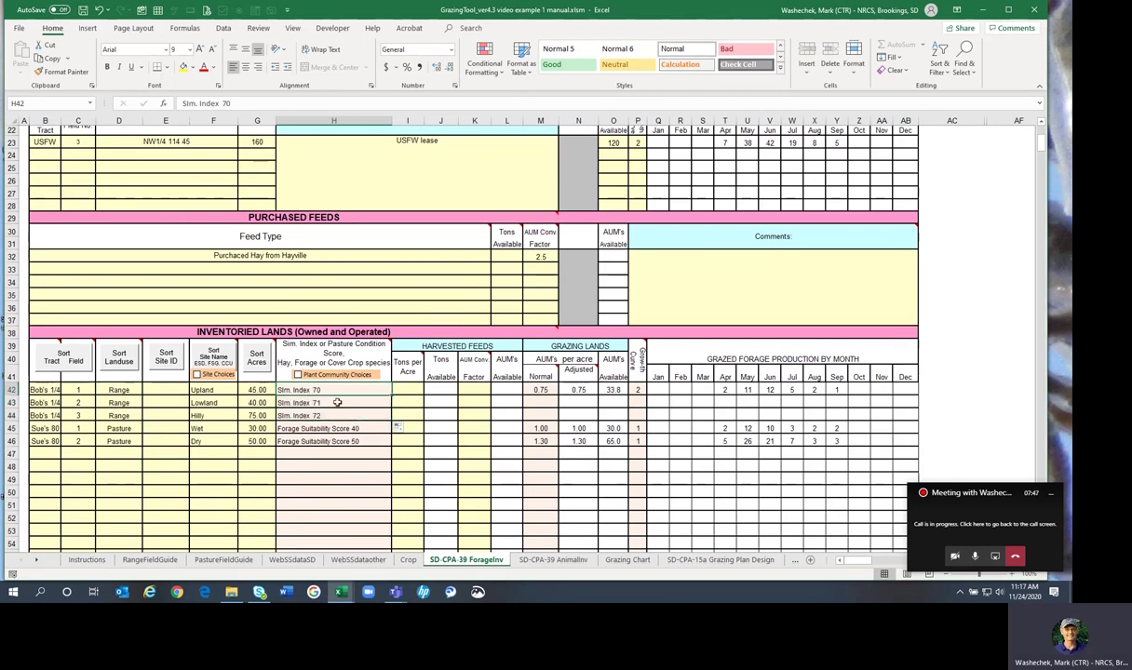
Enter normal AUM's per acre of 1.4 for the Lowland row and .4 for the Hilly row.
{"action": "left_click", "coordinate": [542, 403]}
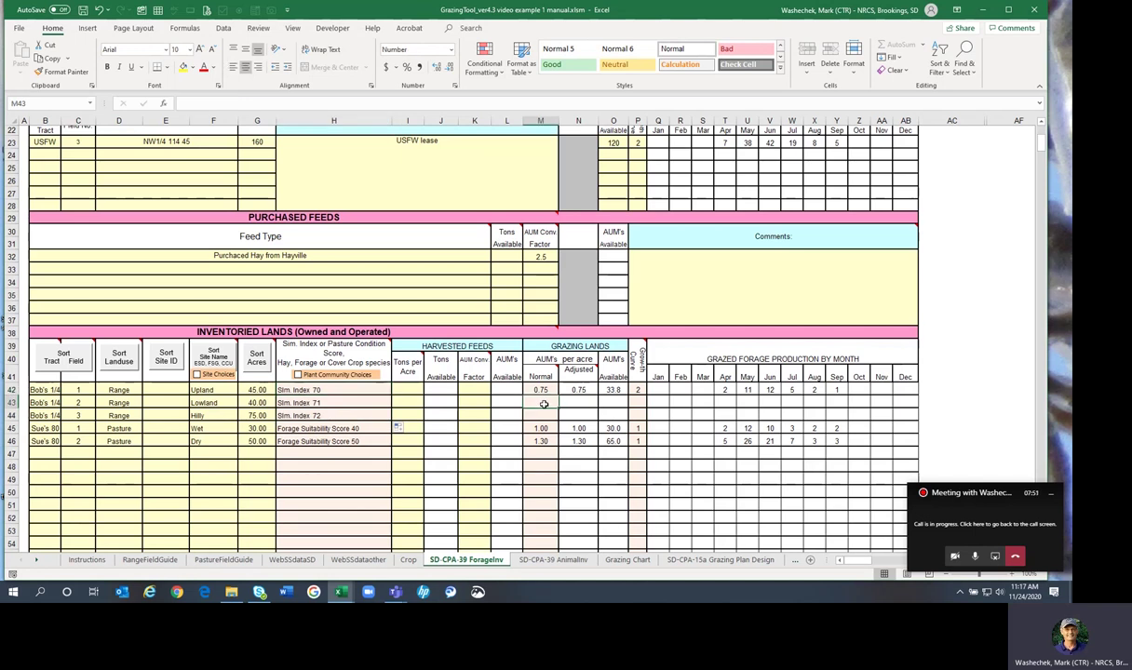
{"action": "type", "text": "1"}
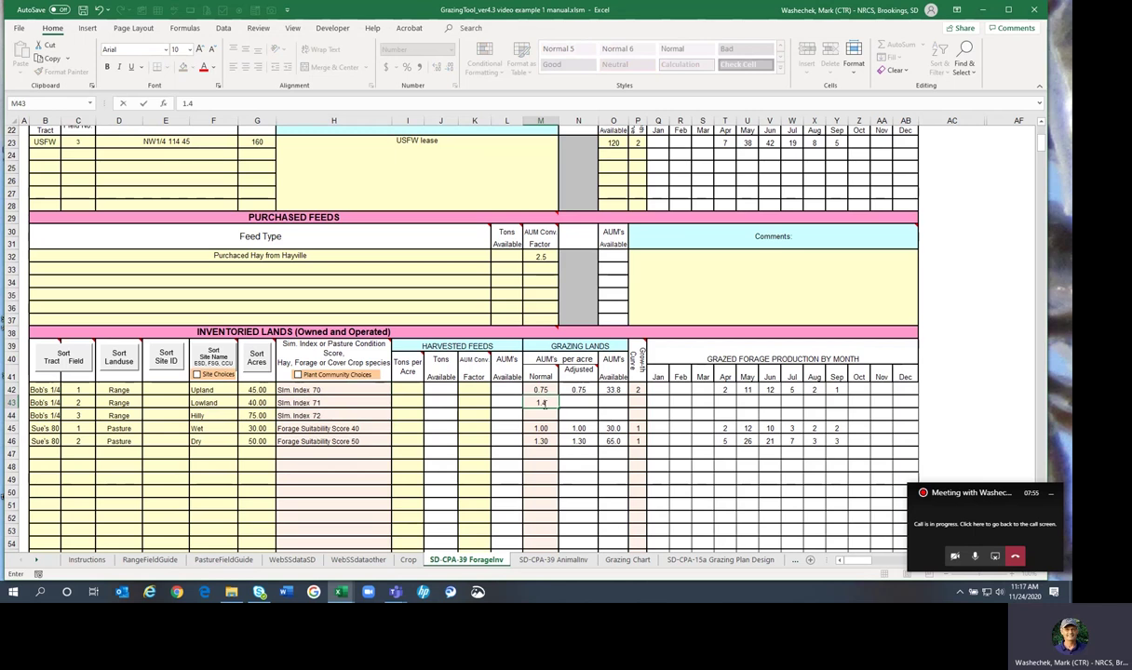
{"action": "type", "text": ".4"}
{"action": "key", "text": "Return"}
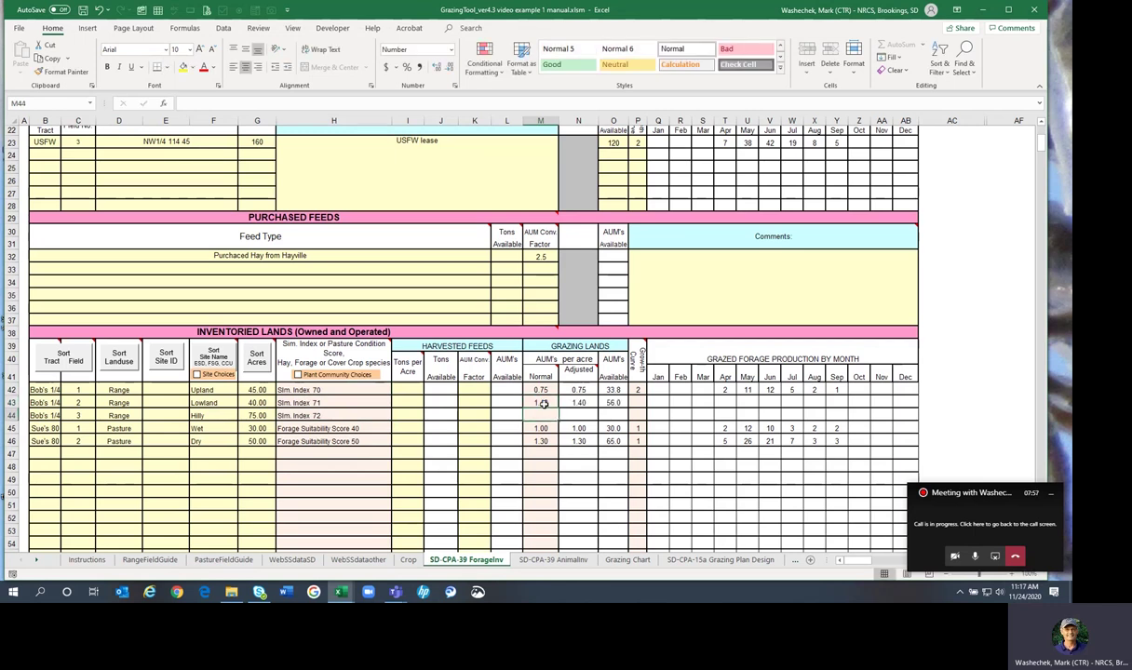
{"action": "type", "text": "."}
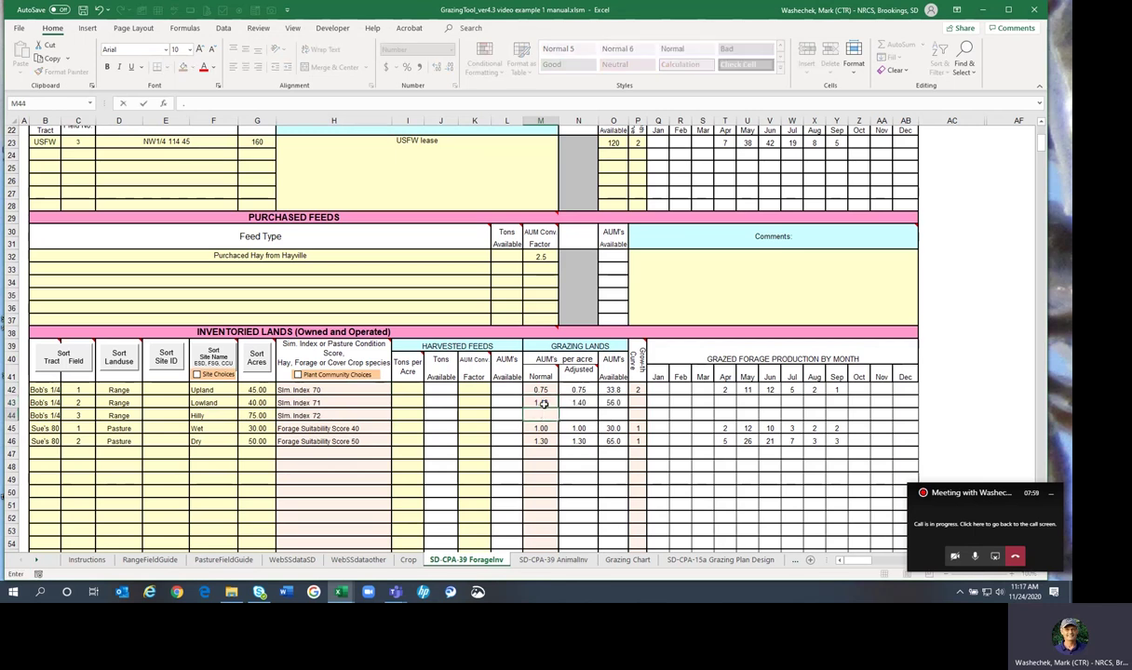
{"action": "type", "text": "4"}
{"action": "key", "text": "Return"}
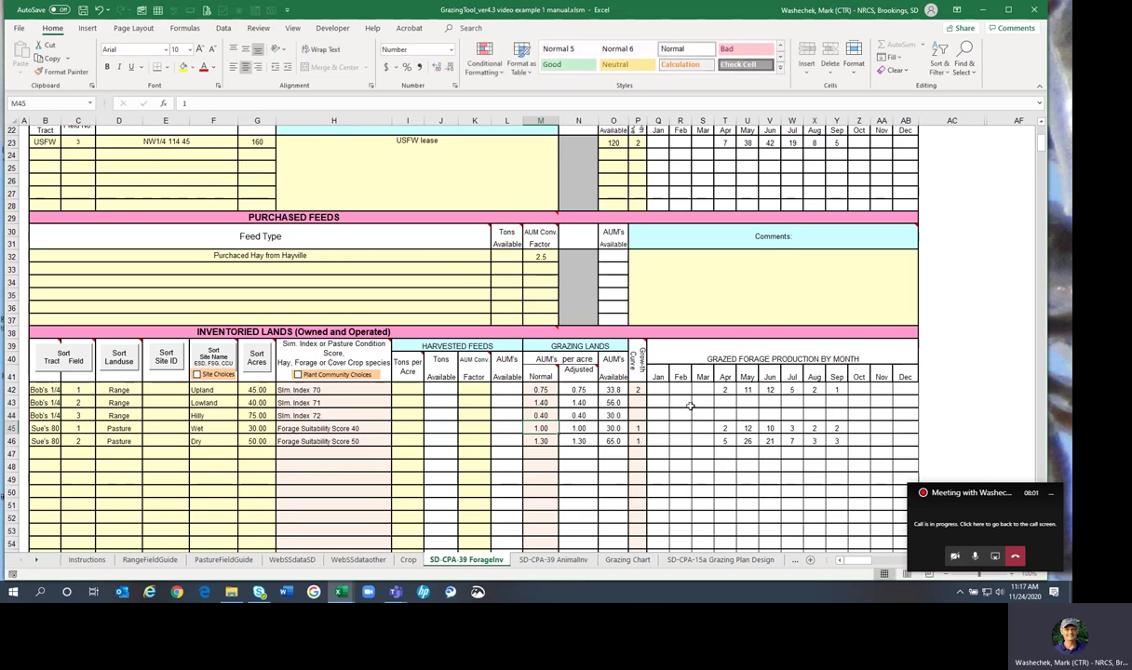
Set the growth curve to 2 for both the Lowland and Hilly rows.
{"action": "left_click", "coordinate": [637, 404]}
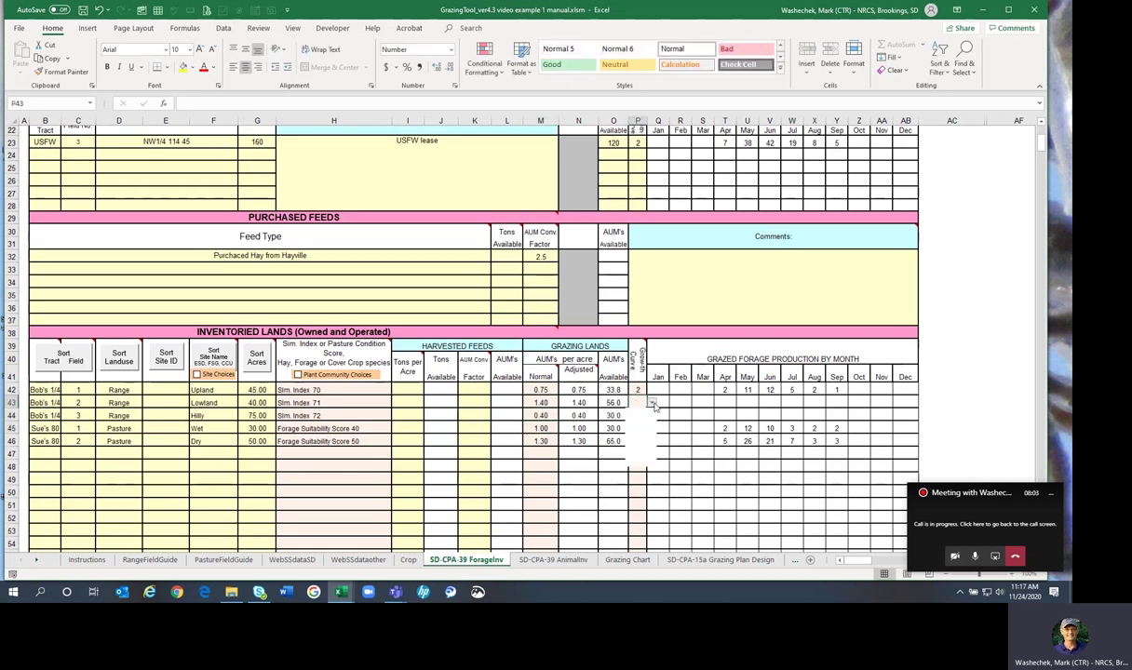
{"action": "type", "text": "2"}
{"action": "key", "text": "Return"}
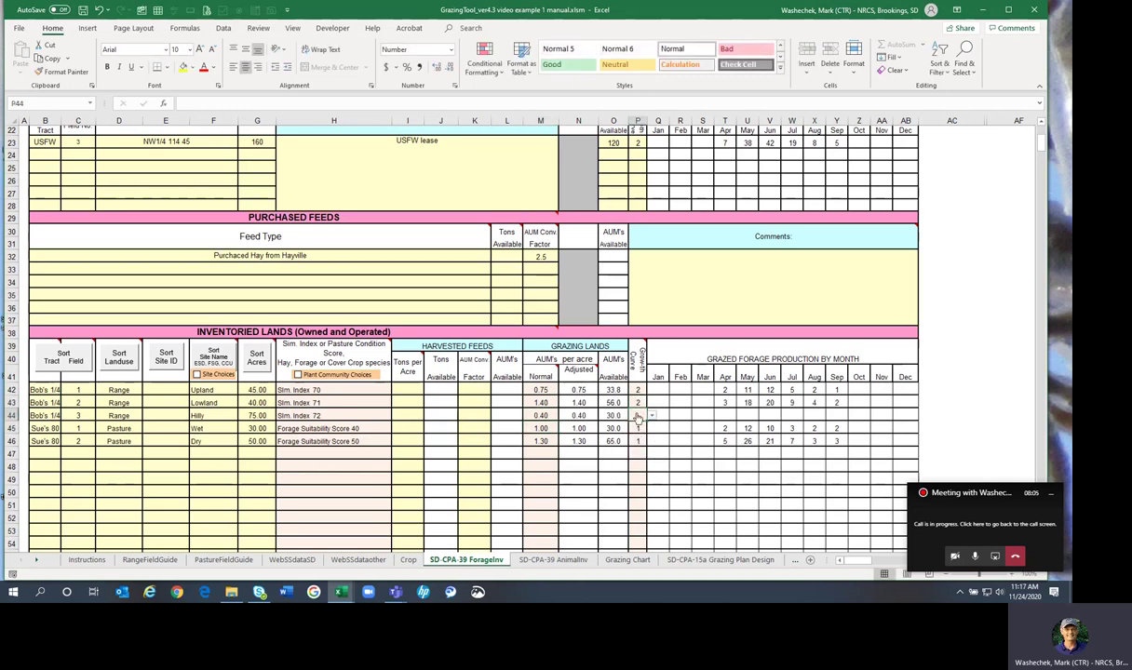
{"action": "left_click", "coordinate": [651, 415]}
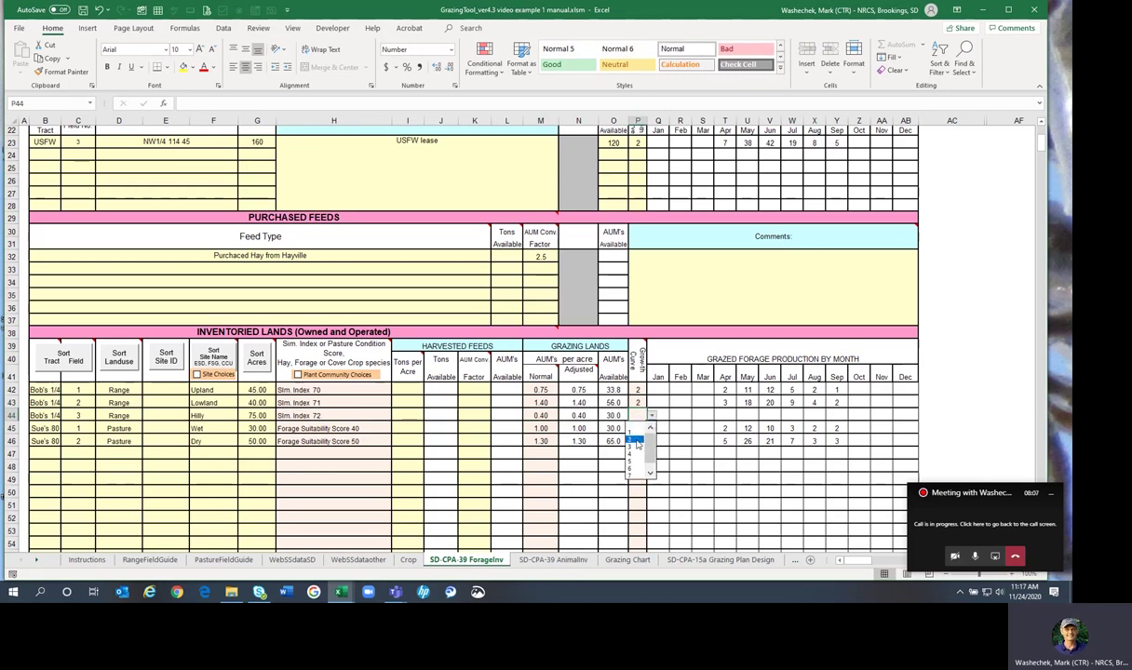
{"action": "left_click", "coordinate": [630, 439]}
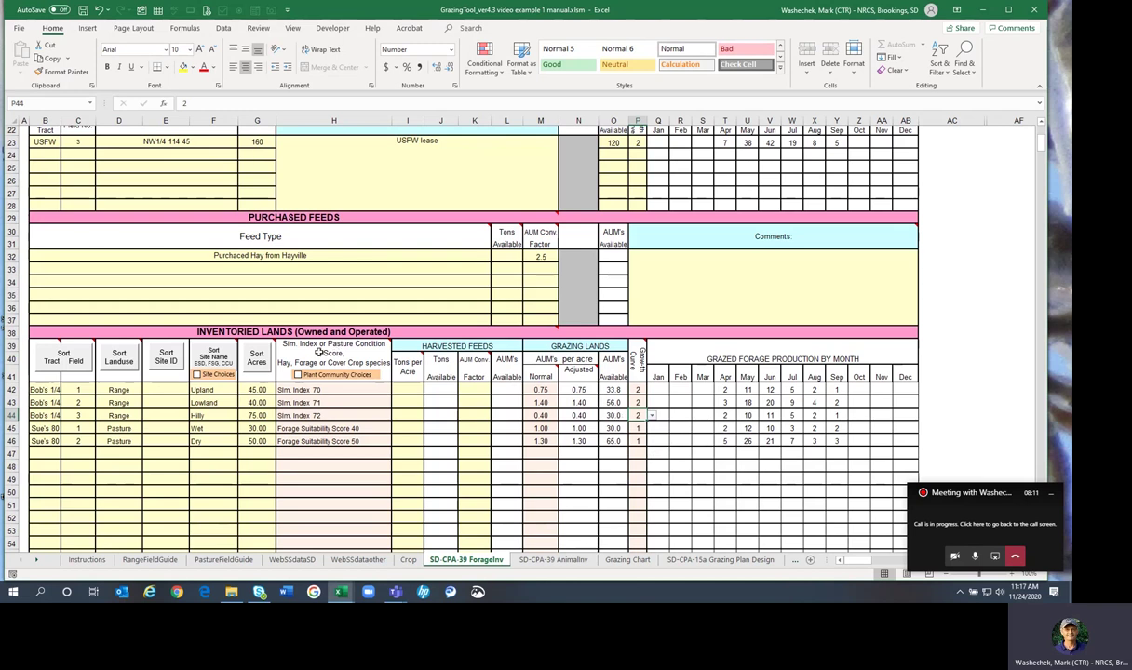
On the animal inventory sheet, set the second animal kind to Bull, Mature with a number of 4.
{"action": "left_click", "coordinate": [235, 259]}
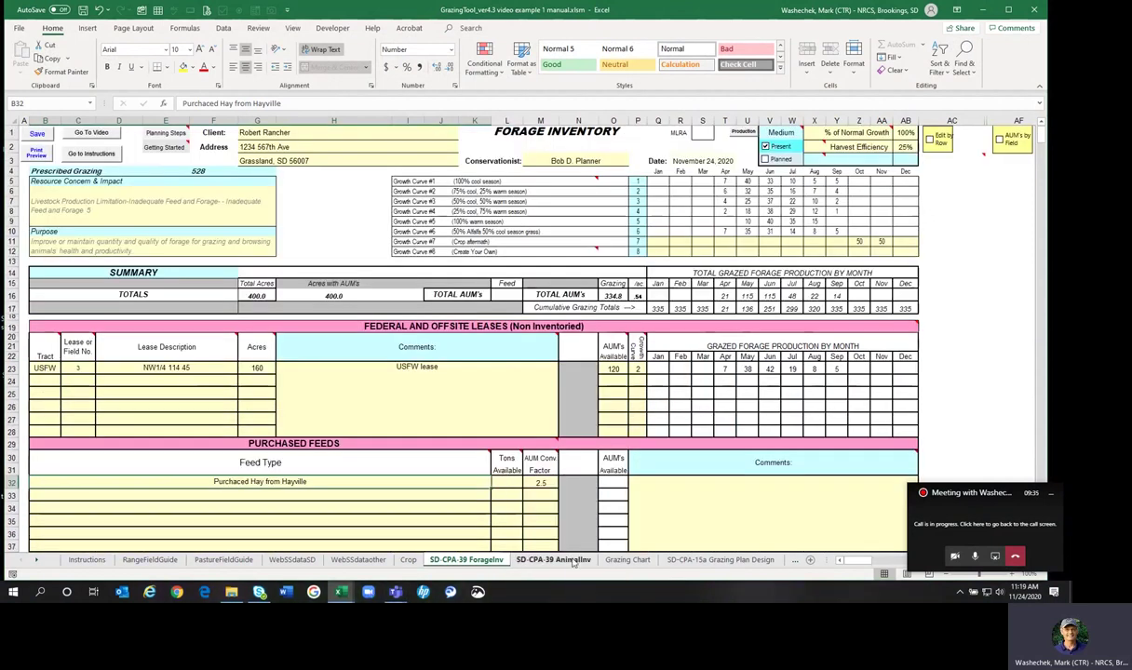
{"action": "left_click", "coordinate": [574, 563]}
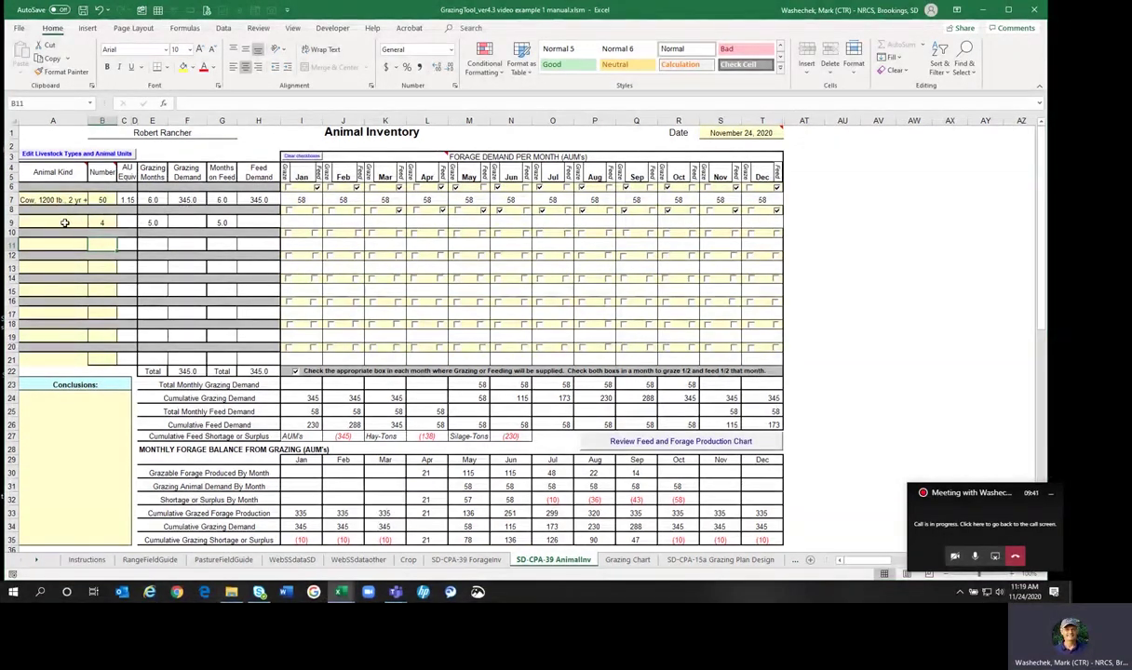
{"action": "left_click", "coordinate": [67, 221]}
{"action": "left_click", "coordinate": [93, 223]}
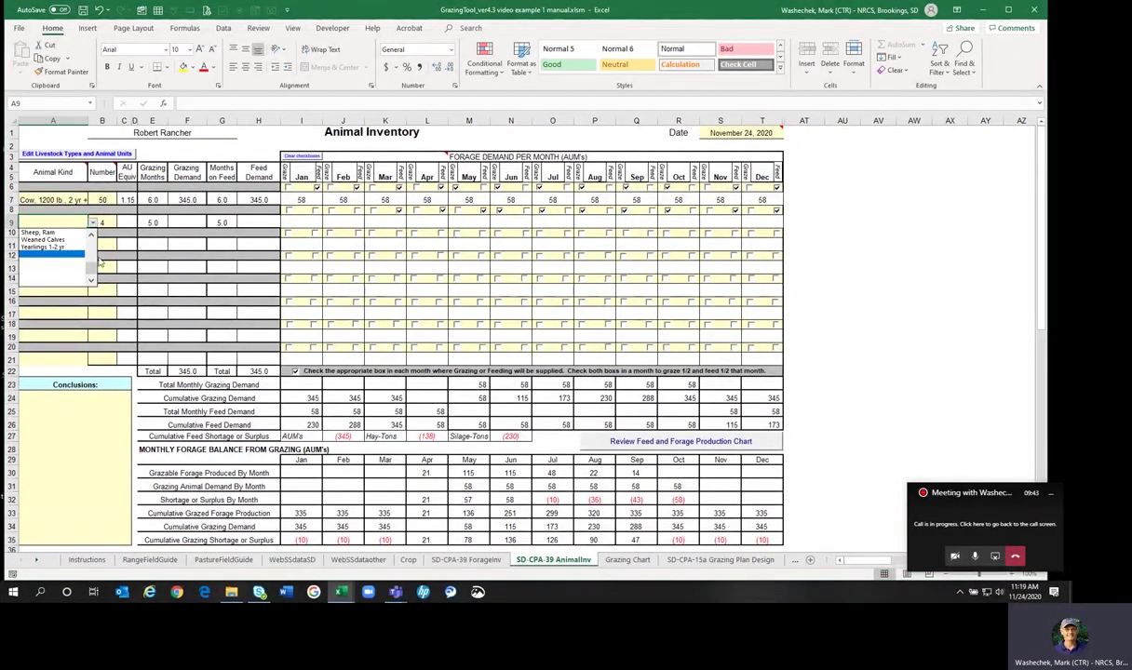
{"action": "left_click_drag", "start_coordinate": [94, 269], "coordinate": [92, 229]}
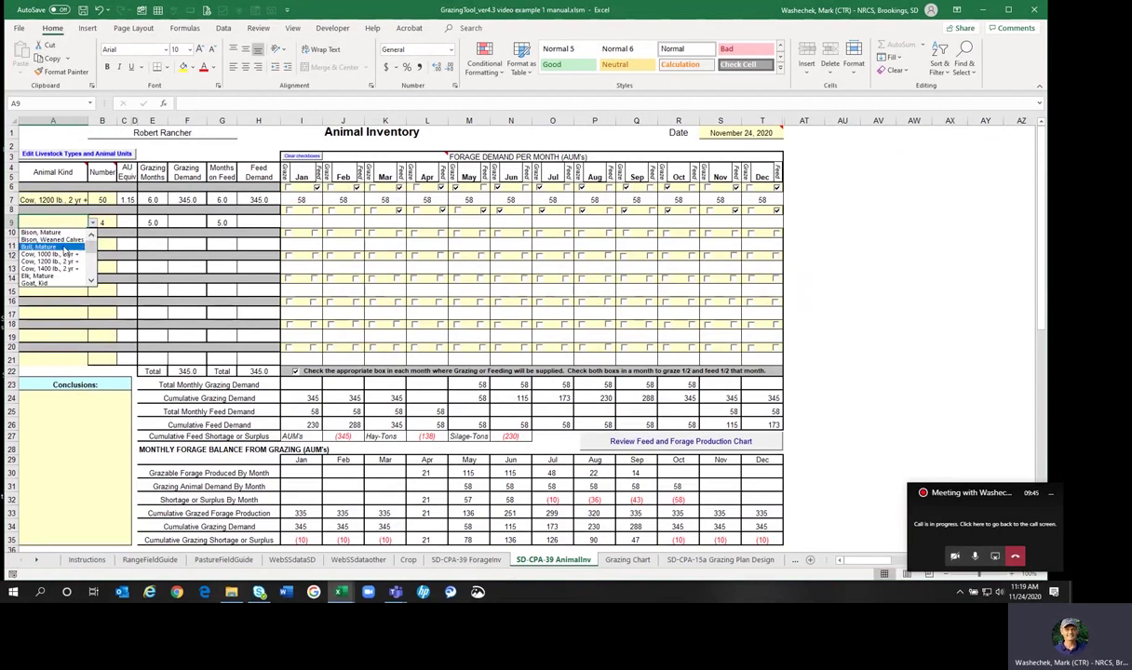
{"action": "left_click", "coordinate": [64, 247]}
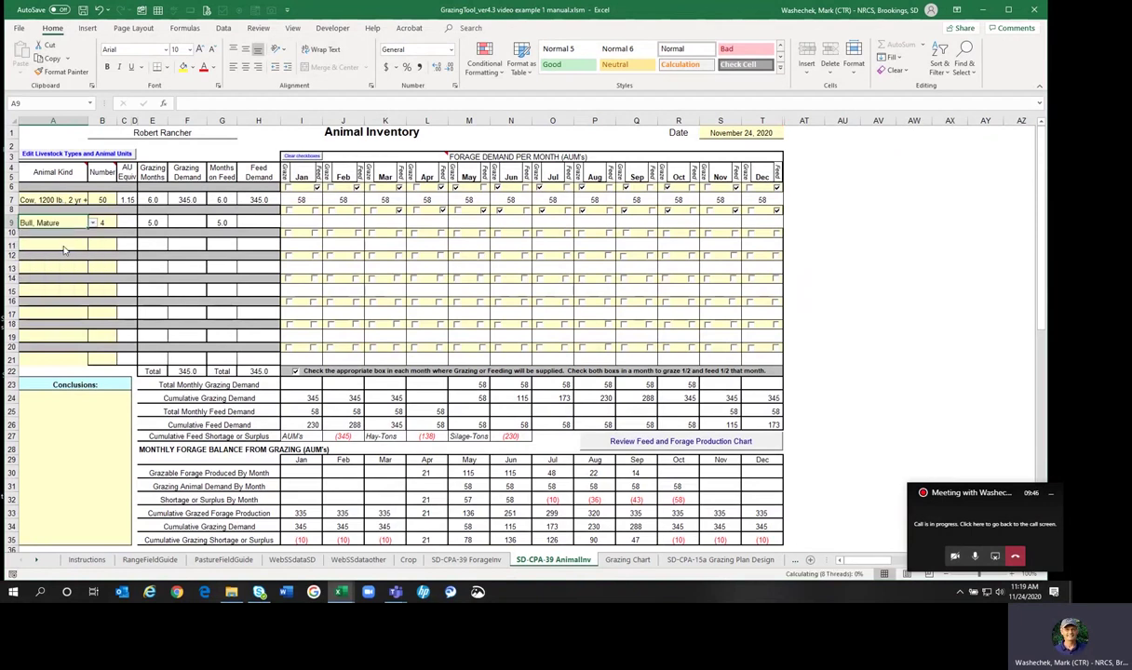
{"action": "left_click", "coordinate": [105, 223]}
{"action": "type", "text": "4"}
{"action": "key", "text": "Return"}
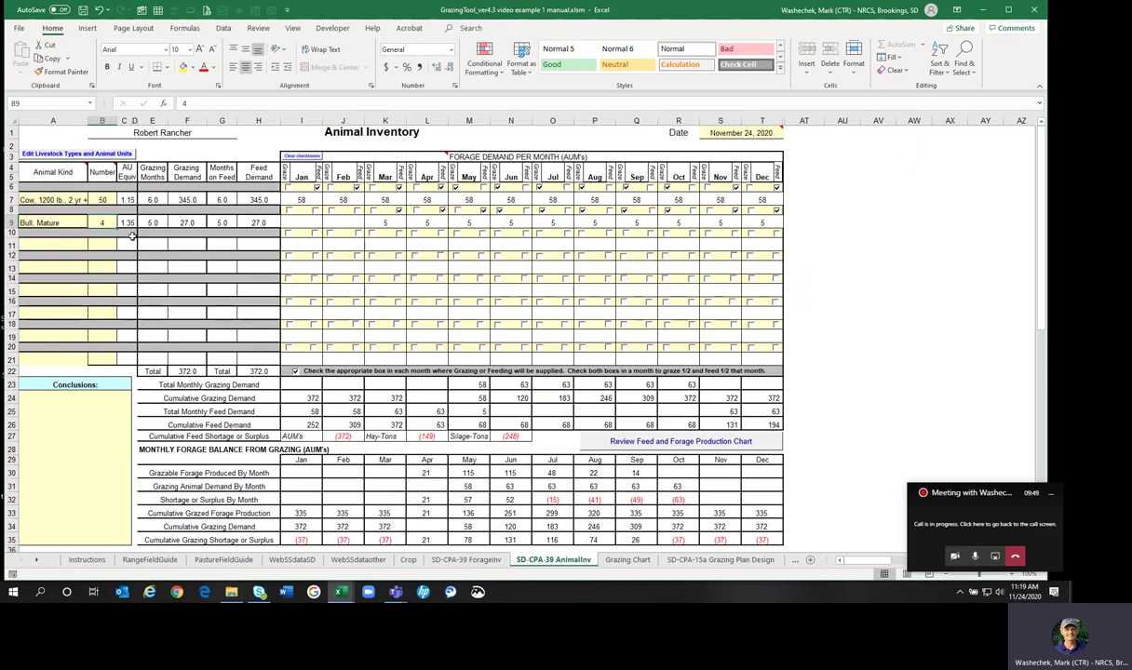
Mark January and February as feed months for the bulls, then turn May grazing on and back off.
{"action": "left_click", "coordinate": [317, 212]}
{"action": "left_click", "coordinate": [359, 213]}
{"action": "left_click", "coordinate": [457, 211]}
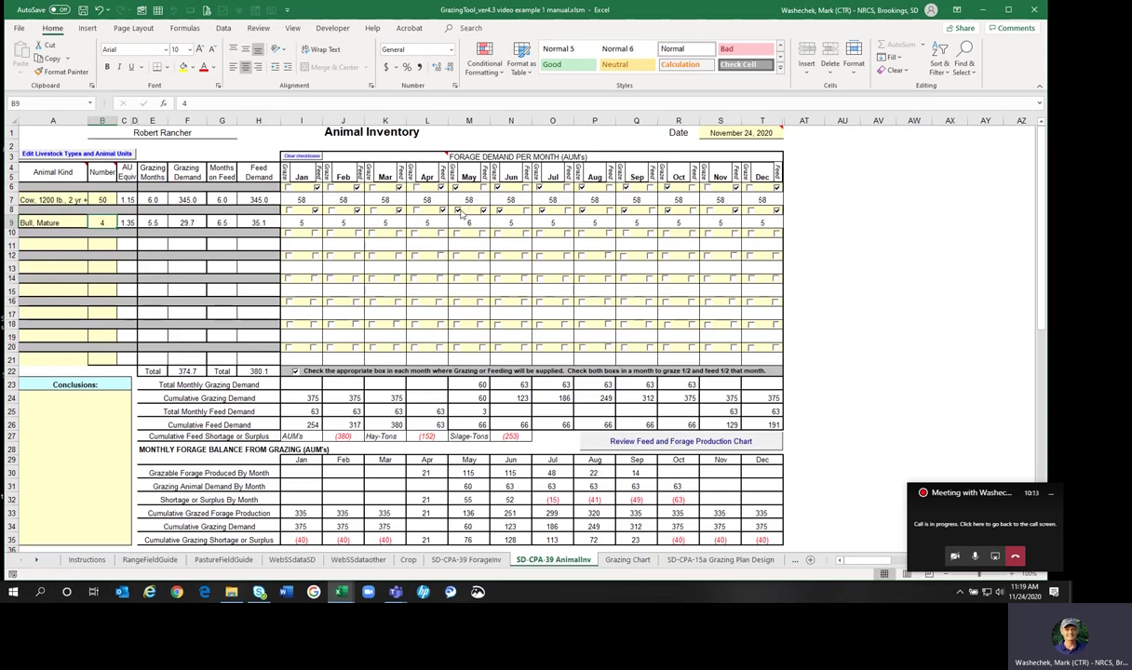
{"action": "left_click", "coordinate": [457, 210]}
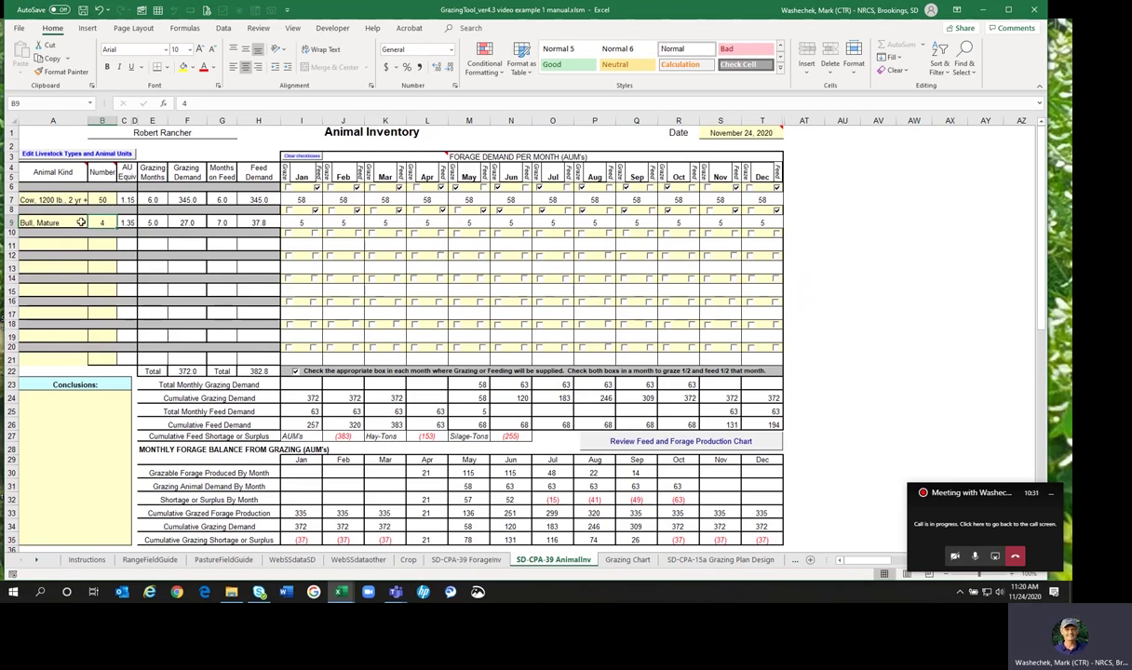
Examine the forage balance summary and the Grazing Chart's monthly forage production, animal demand, and shortage or surplus bars.
{"action": "scroll", "coordinate": [172, 246], "scroll_direction": "down", "scroll_amount": 4}
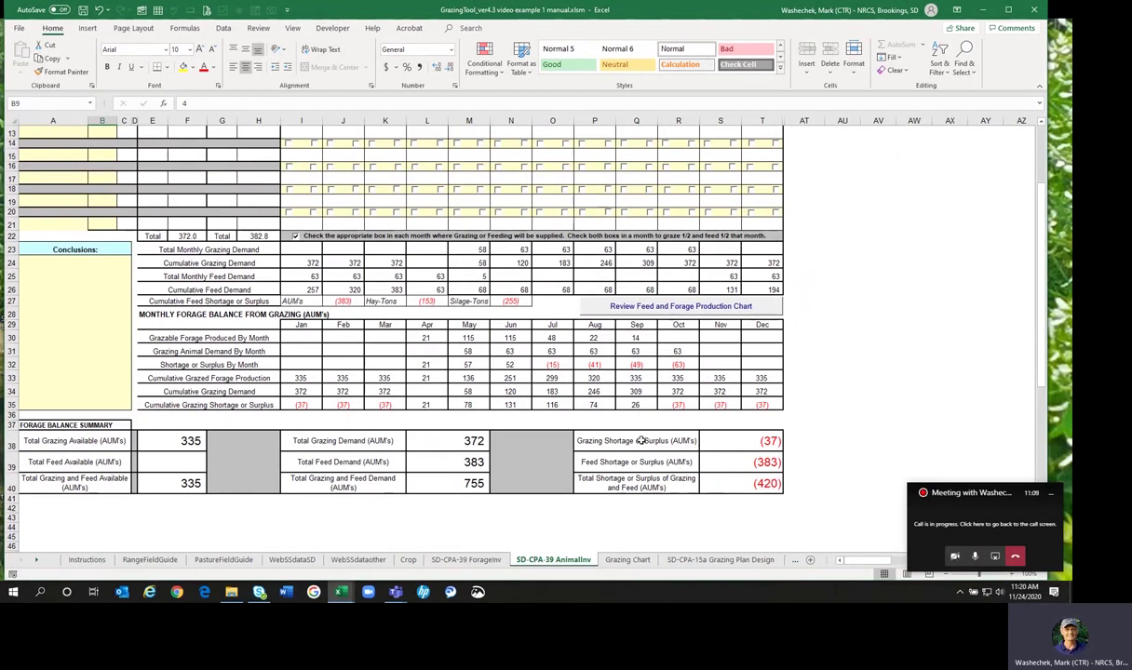
{"action": "left_click", "coordinate": [628, 561]}
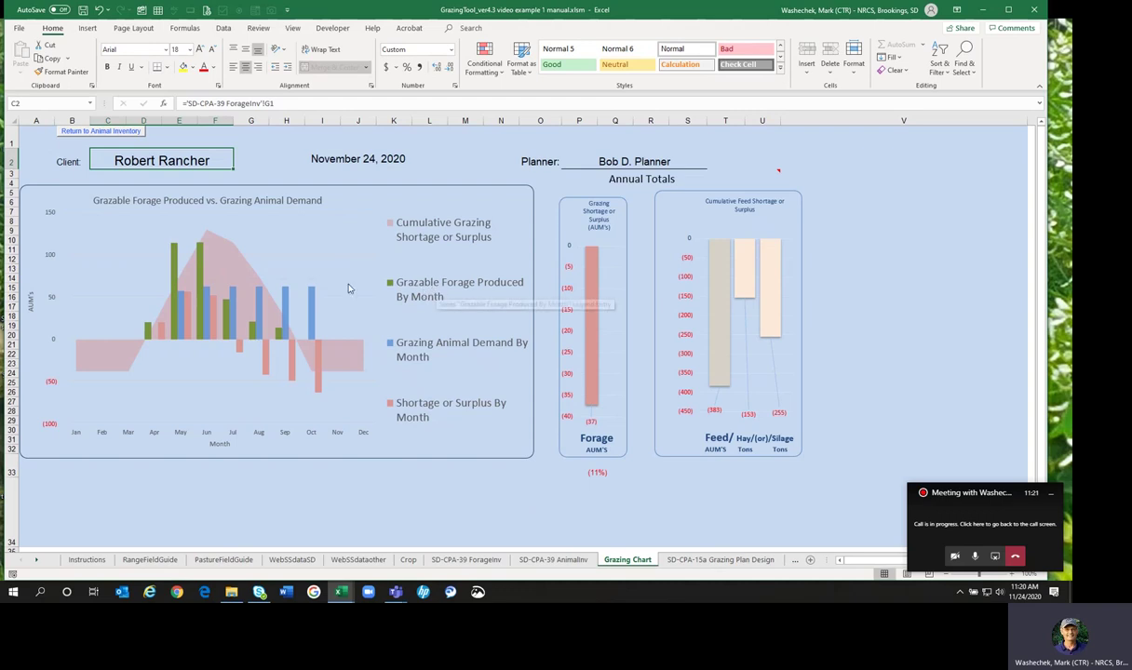
{"action": "mouse_move", "coordinate": [175, 249]}
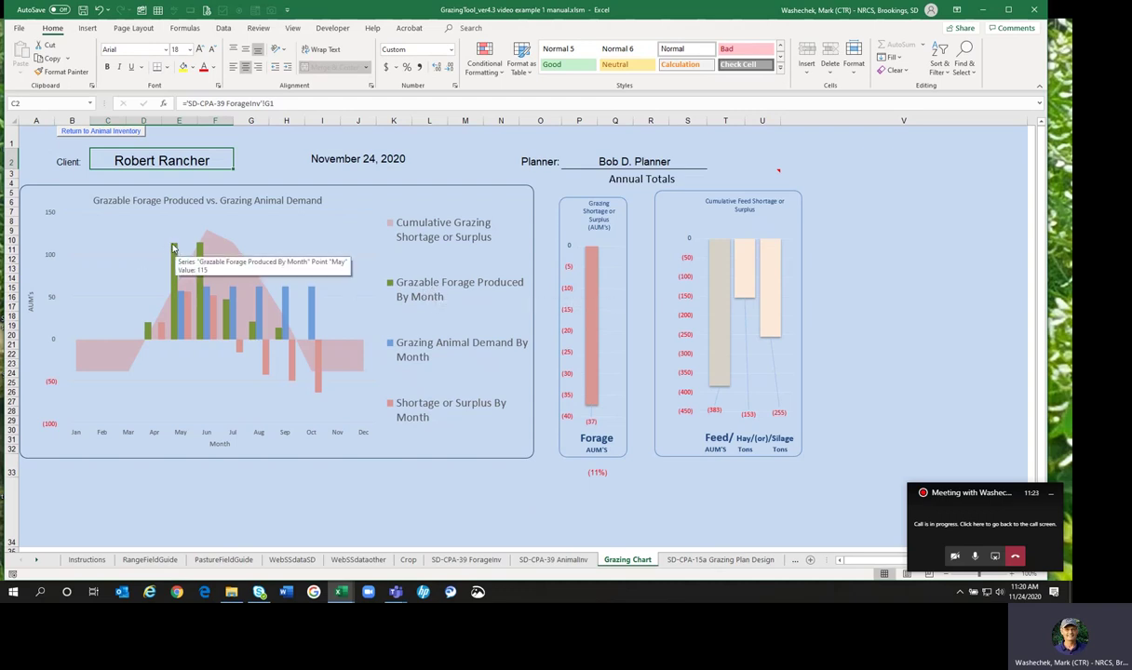
{"action": "mouse_move", "coordinate": [147, 327]}
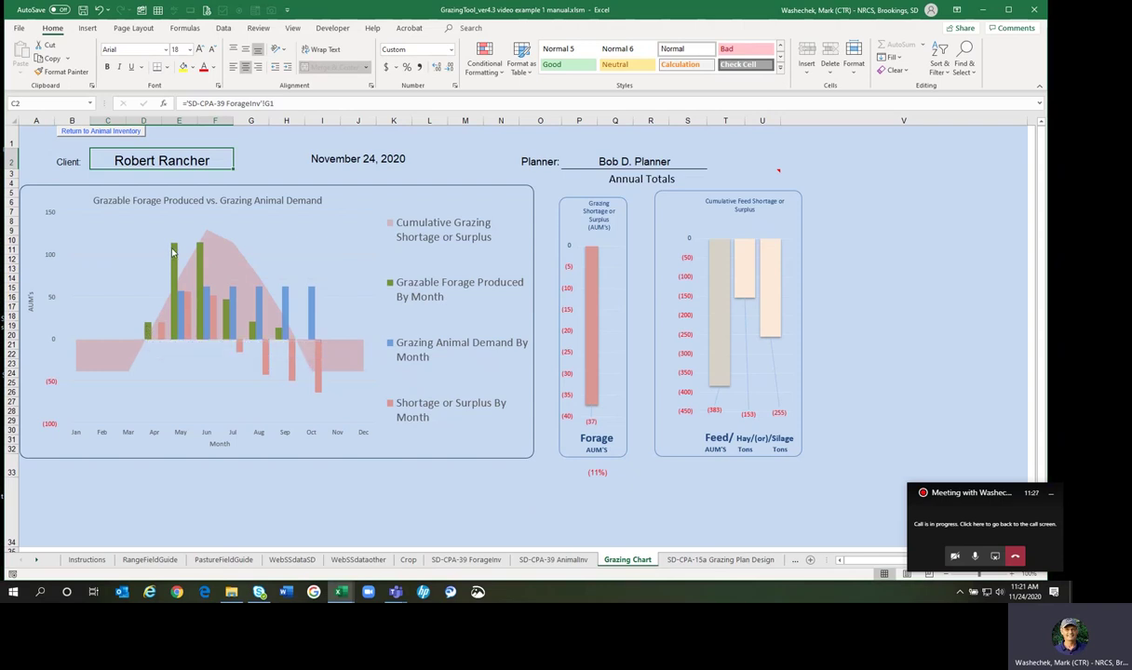
{"action": "mouse_move", "coordinate": [203, 279]}
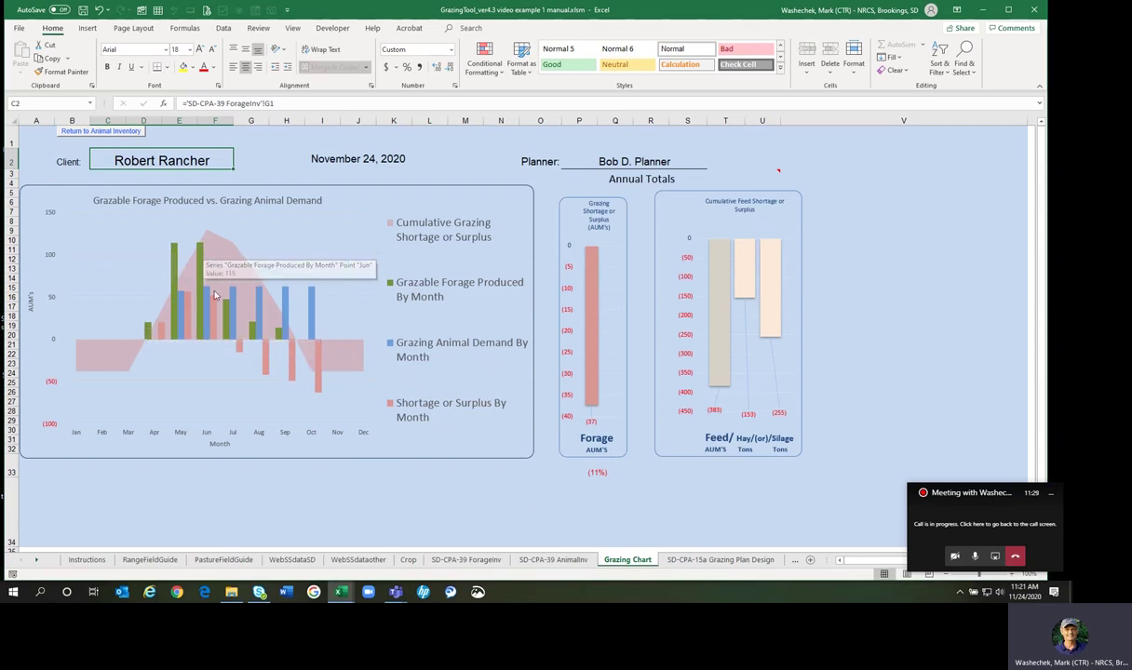
{"action": "mouse_move", "coordinate": [227, 309]}
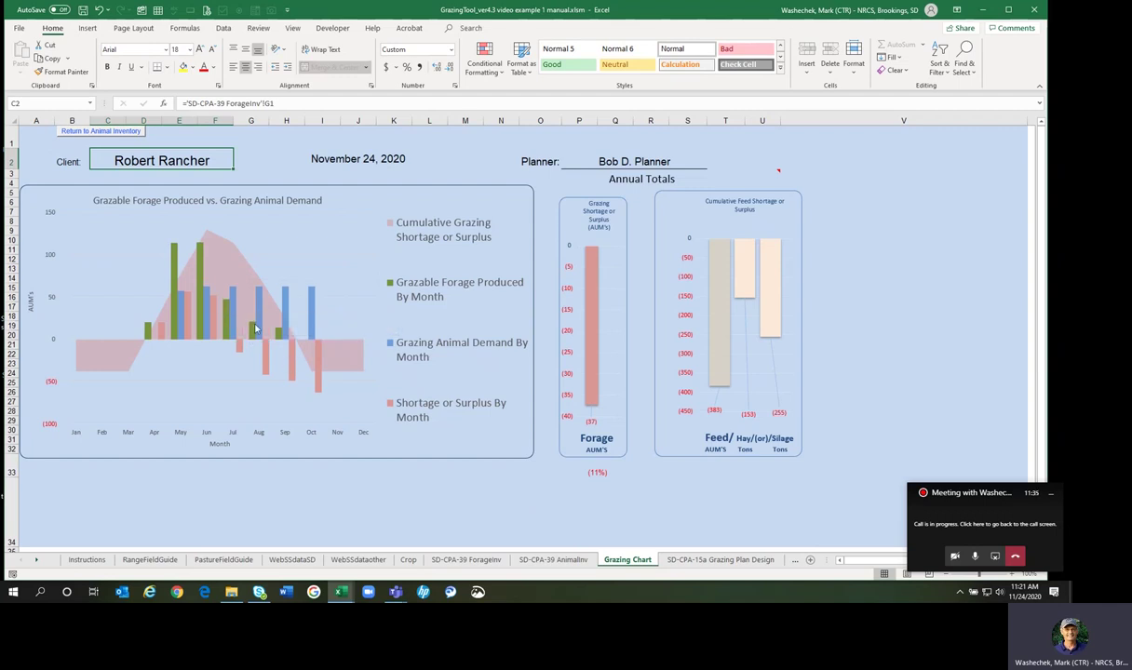
{"action": "mouse_move", "coordinate": [282, 345]}
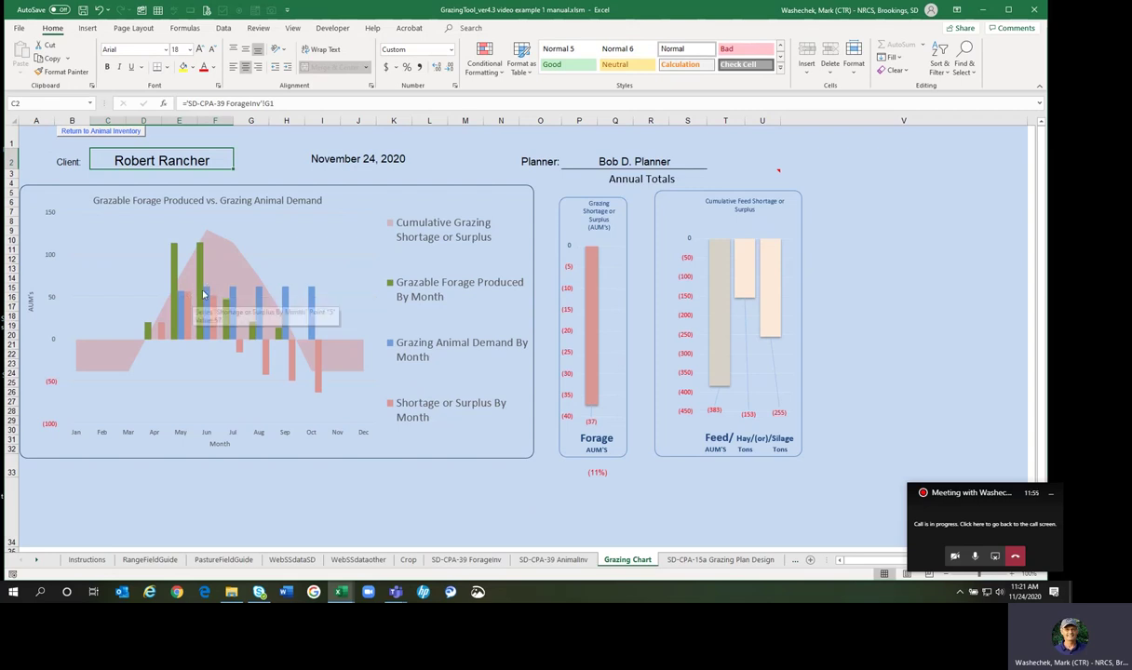
{"action": "mouse_move", "coordinate": [309, 294]}
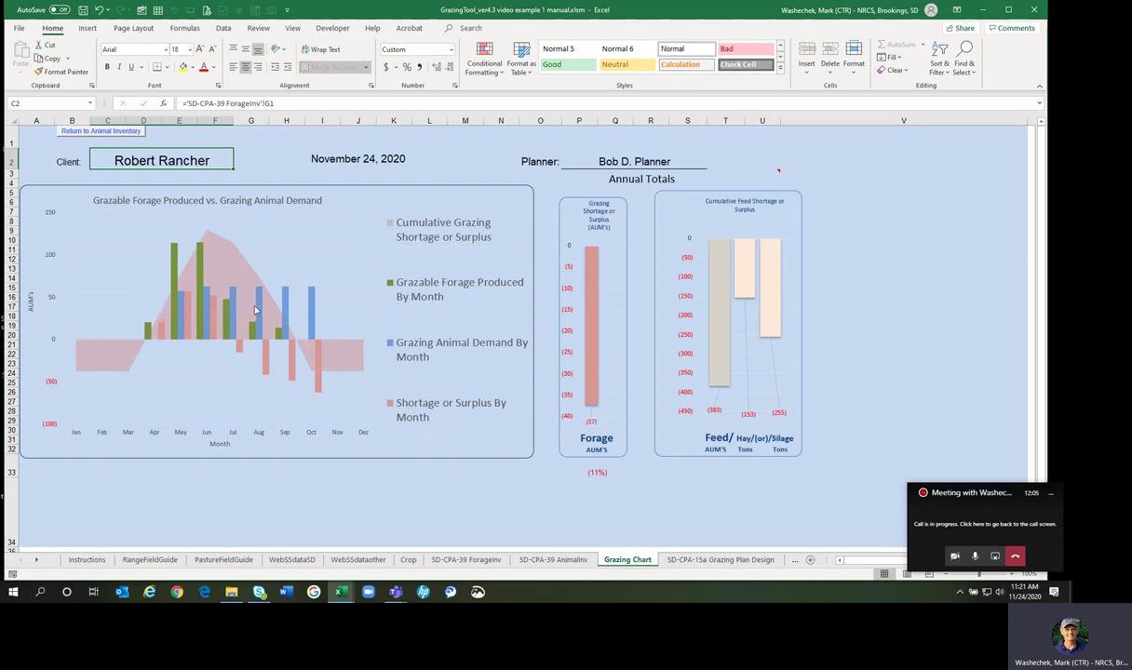
{"action": "mouse_move", "coordinate": [253, 329]}
{"action": "mouse_move", "coordinate": [262, 294]}
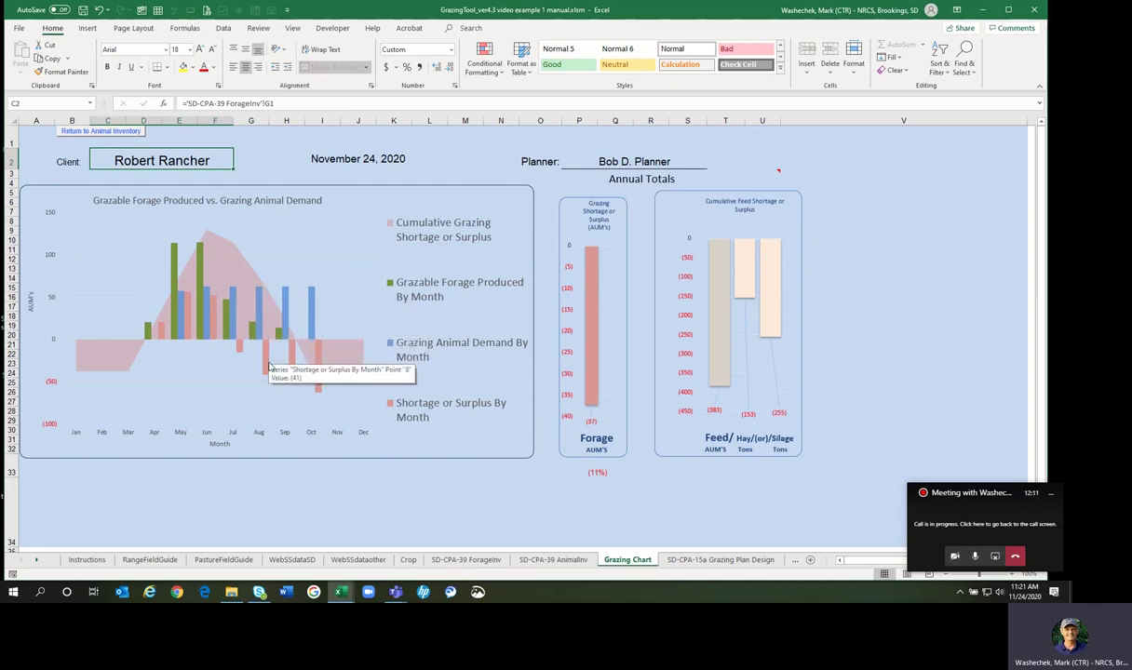
{"action": "mouse_move", "coordinate": [268, 376]}
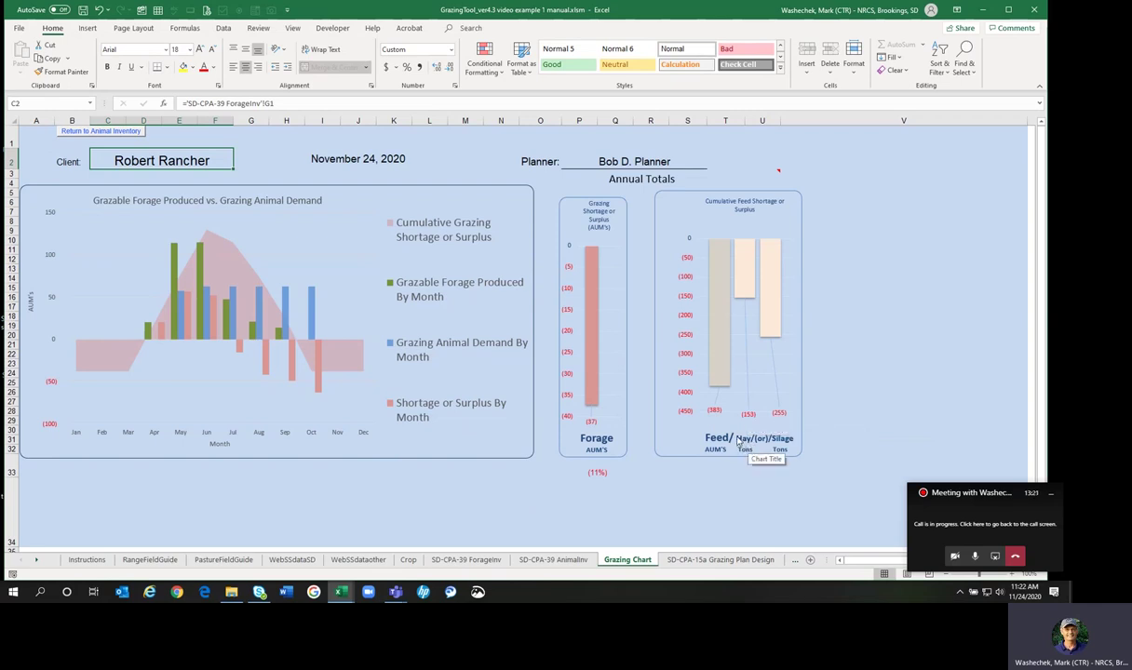
On the forage inventory sheet, set the purchased hay's tons available to 160 and check the feed balance on the Grazing Chart.
{"action": "left_click", "coordinate": [456, 561]}
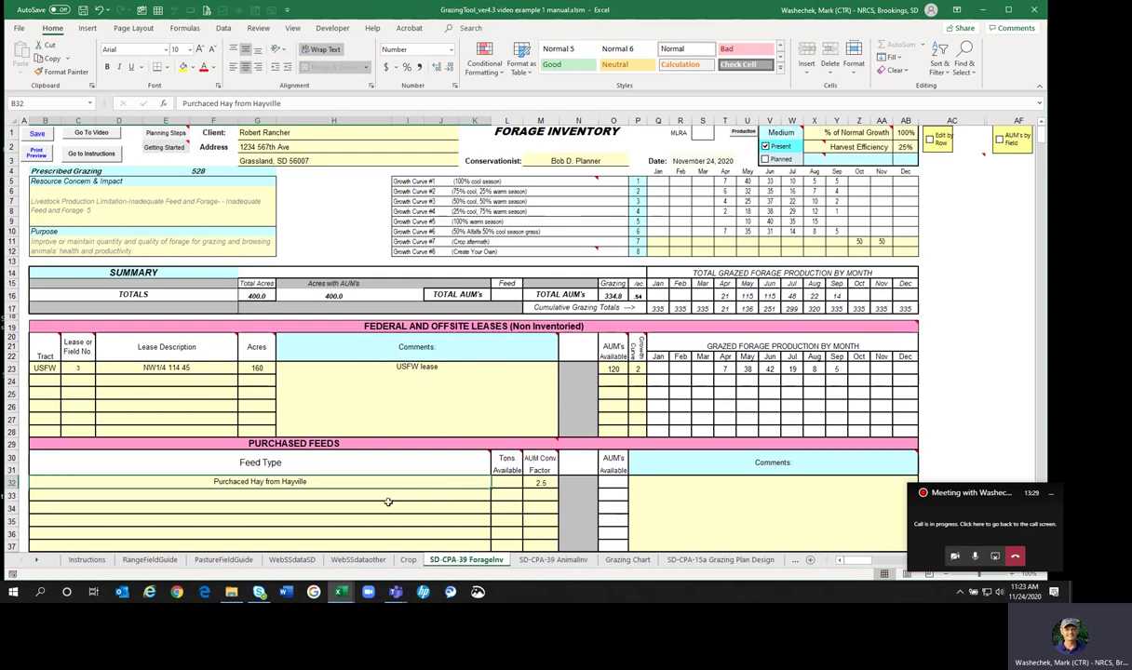
{"action": "left_click", "coordinate": [494, 485]}
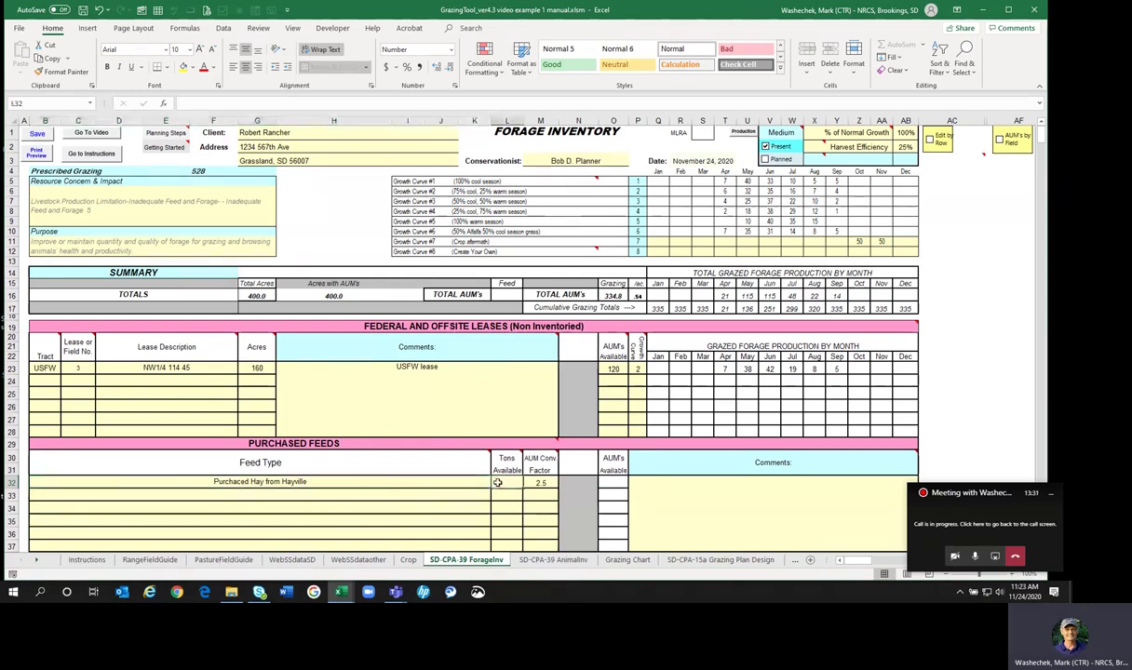
{"action": "type", "text": "160"}
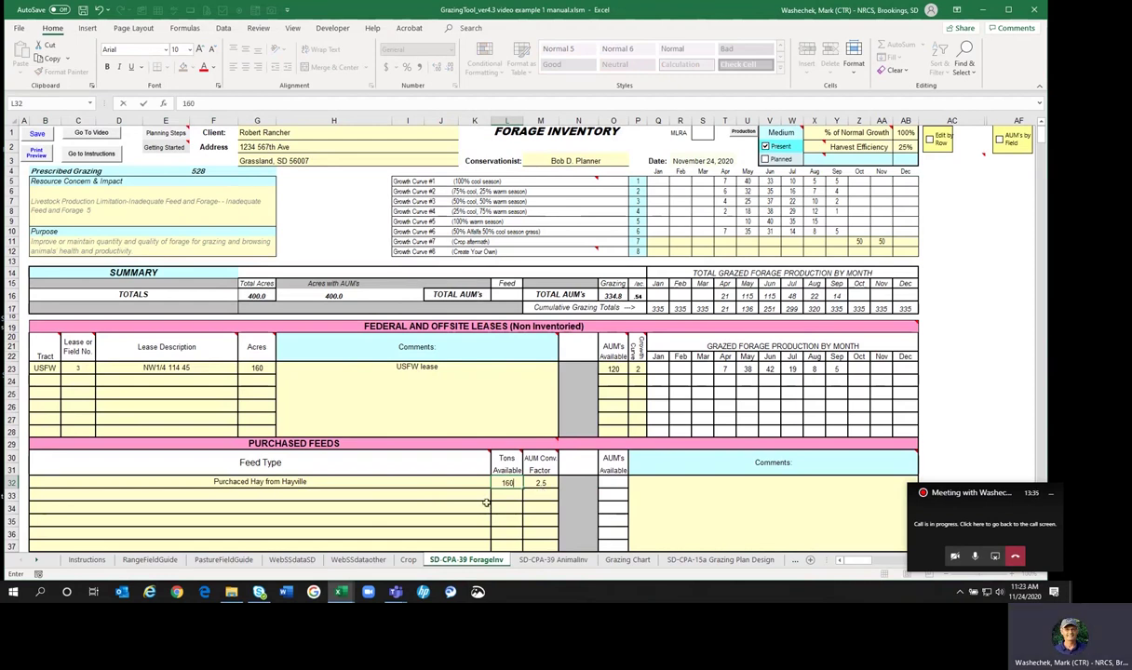
{"action": "key", "text": "Return"}
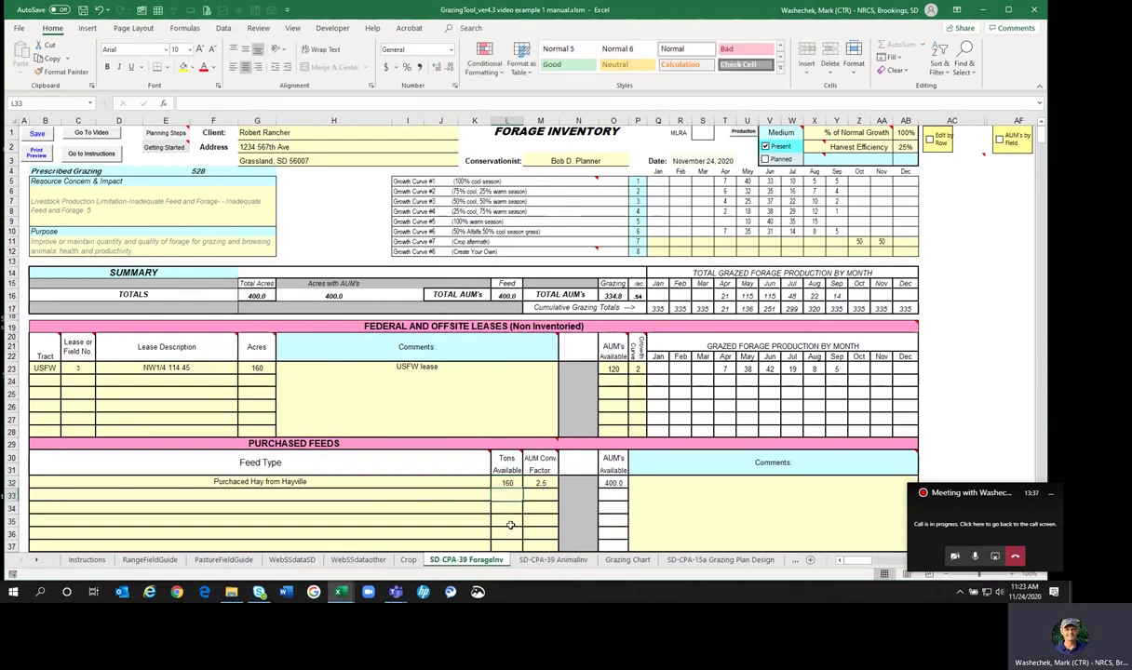
{"action": "left_click", "coordinate": [627, 560]}
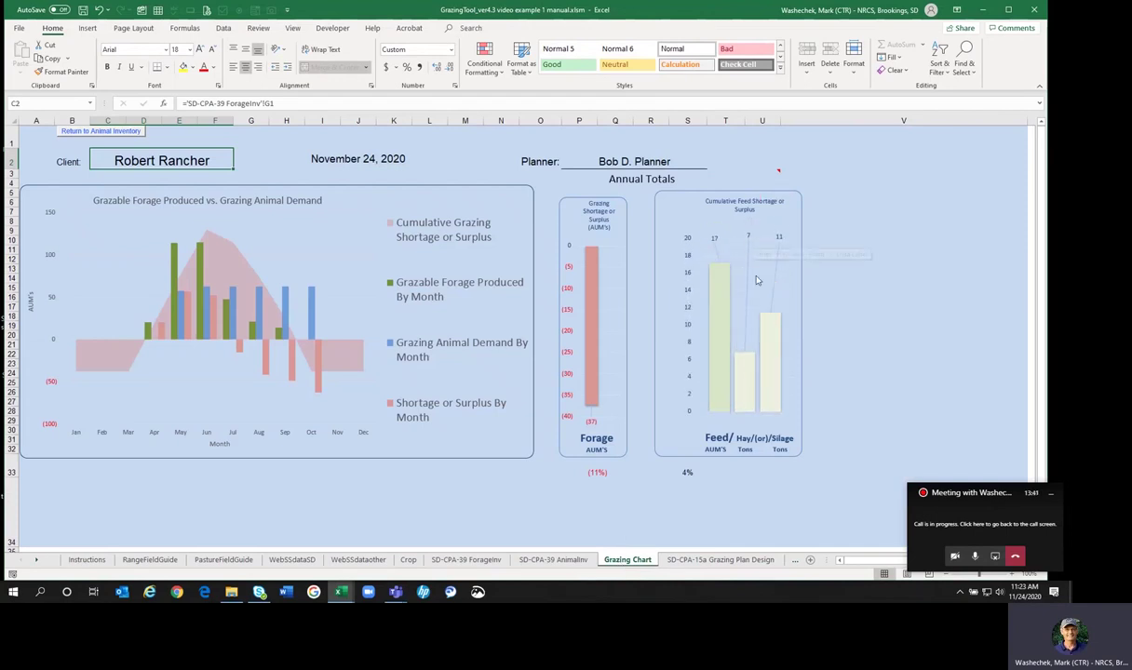
{"action": "mouse_move", "coordinate": [747, 362]}
On the forage inventory sheet, enable site choices for the inventoried lands, accept deletion of the existing site names, and select MLRA 102A.
{"action": "left_click", "coordinate": [494, 560]}
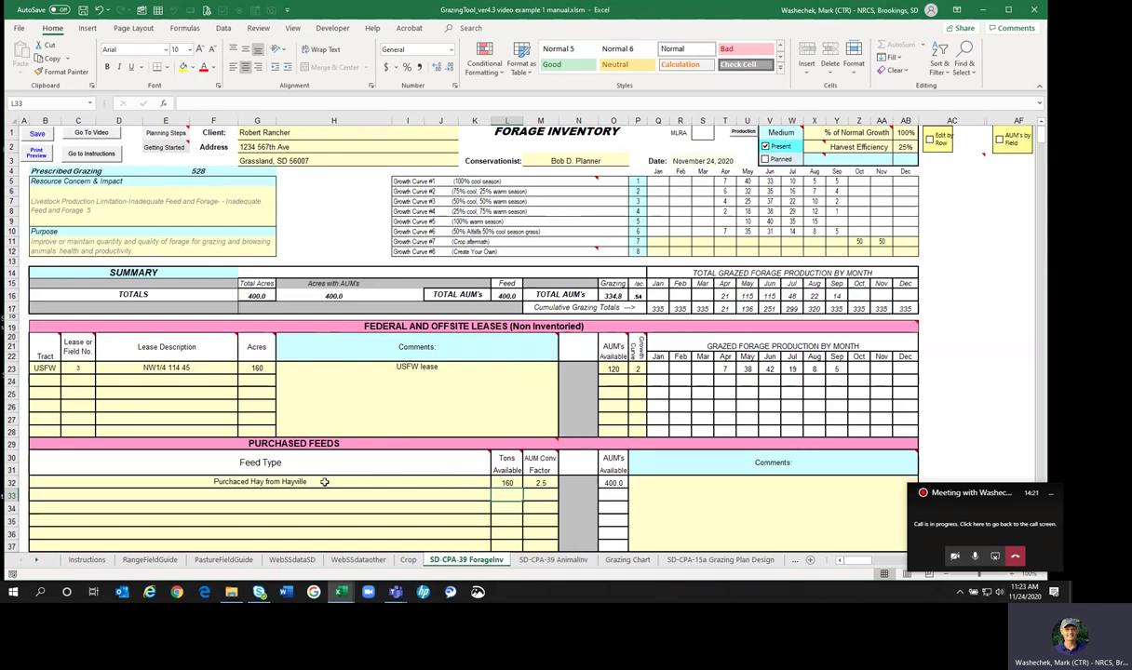
{"action": "scroll", "coordinate": [323, 477], "scroll_direction": "down", "scroll_amount": 3}
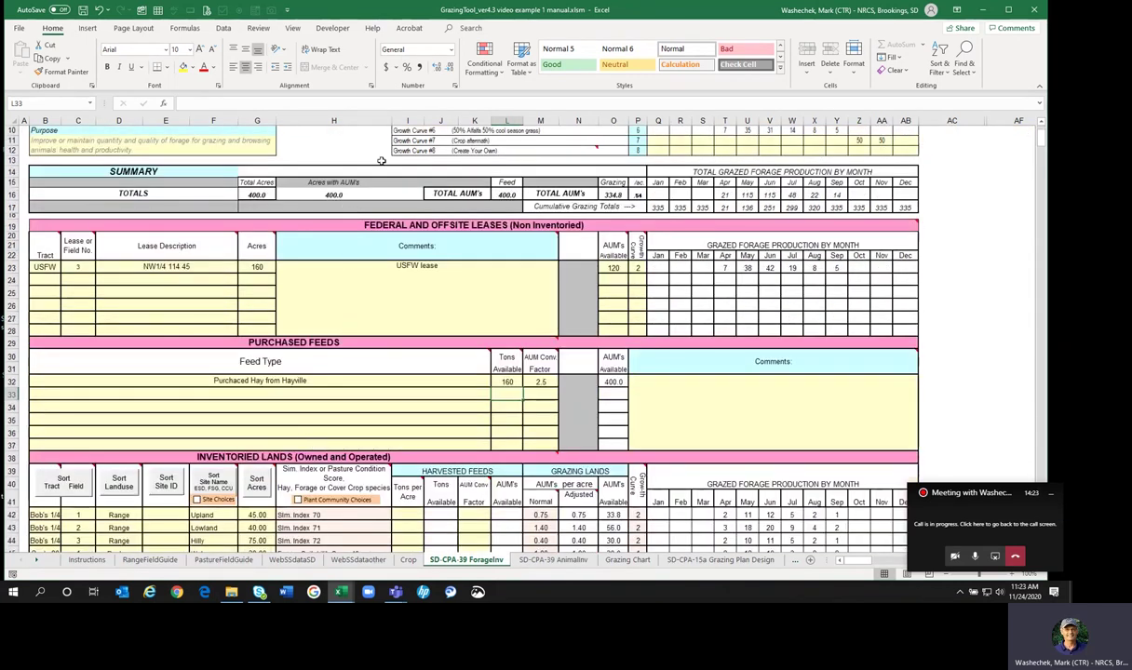
{"action": "scroll", "coordinate": [371, 359], "scroll_direction": "down", "scroll_amount": 3}
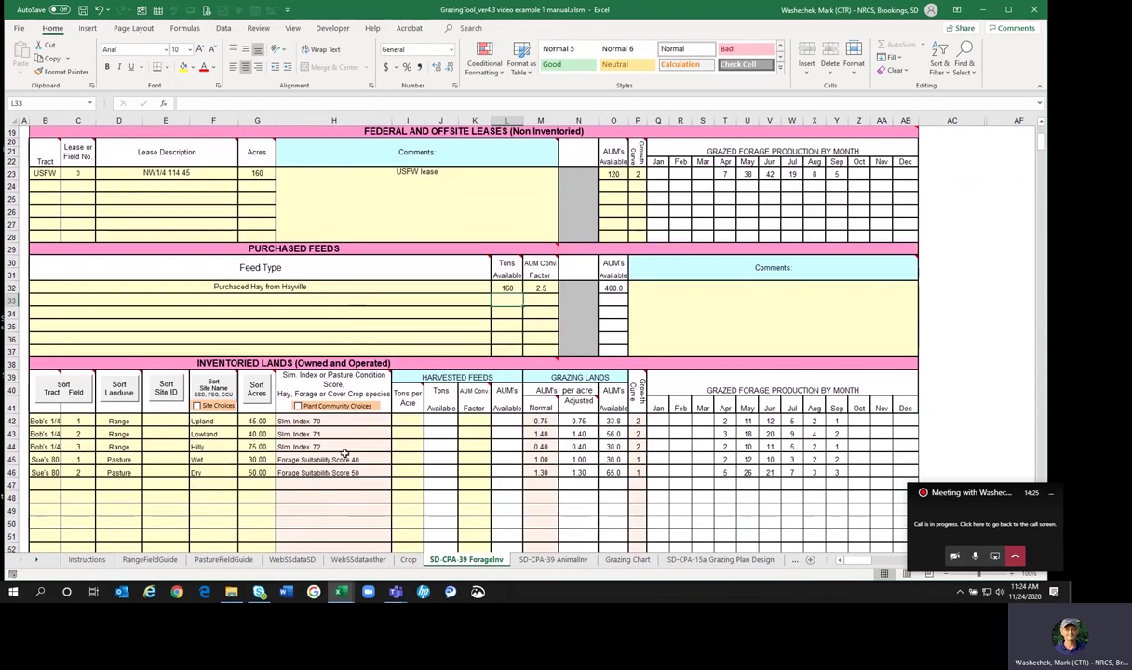
{"action": "mouse_move", "coordinate": [42, 421]}
{"action": "left_mouse_down"}
{"action": "mouse_move", "coordinate": [207, 421]}
{"action": "mouse_move", "coordinate": [49, 425]}
{"action": "left_mouse_up"}
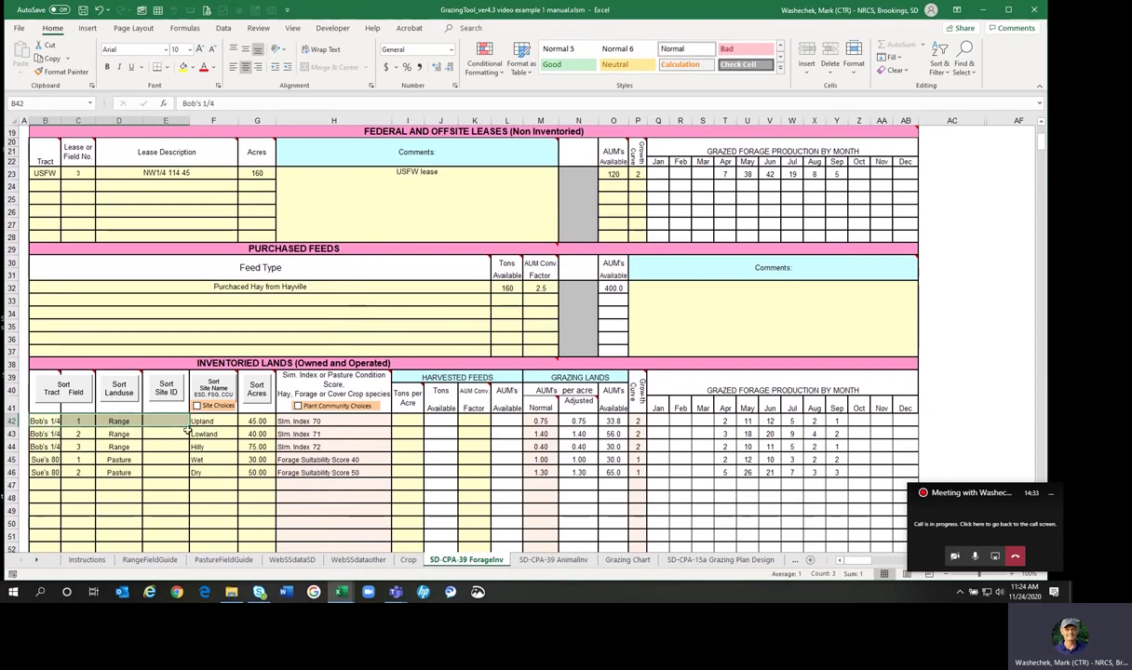
{"action": "left_click", "coordinate": [168, 423]}
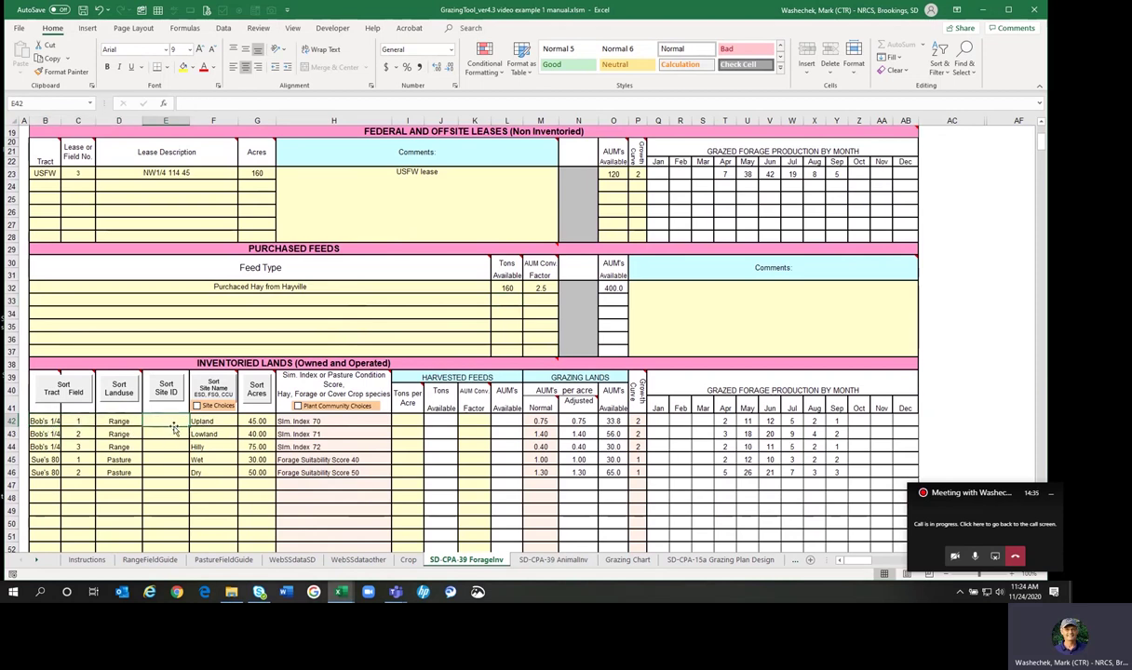
{"action": "left_click_drag", "start_coordinate": [253, 421], "coordinate": [260, 472]}
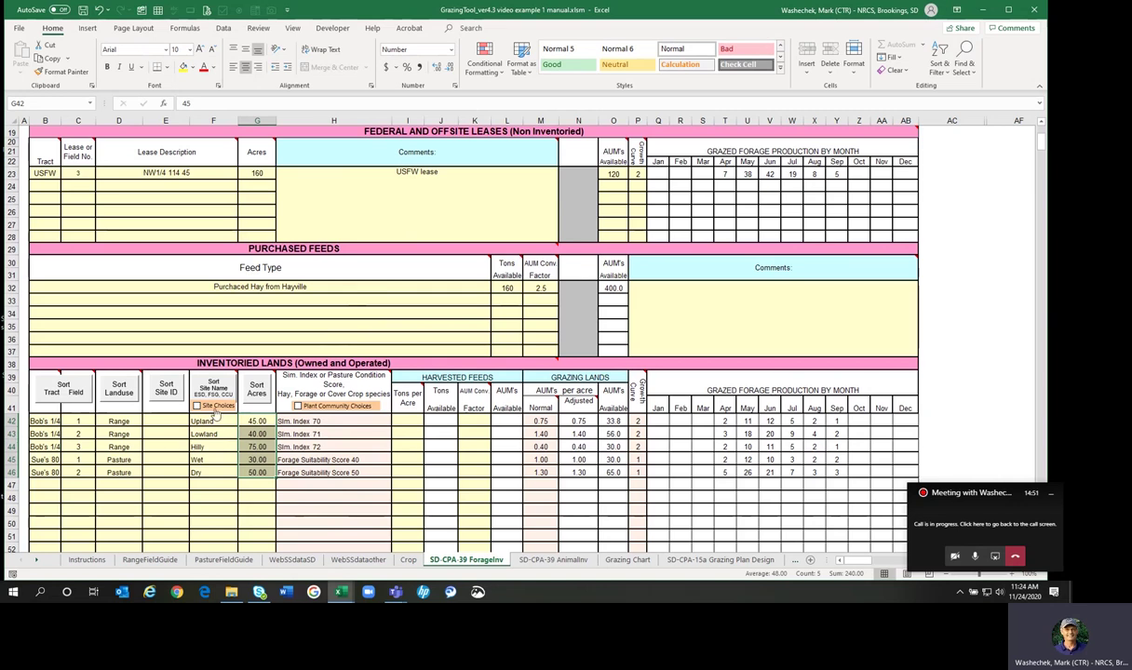
{"action": "mouse_move", "coordinate": [198, 406]}
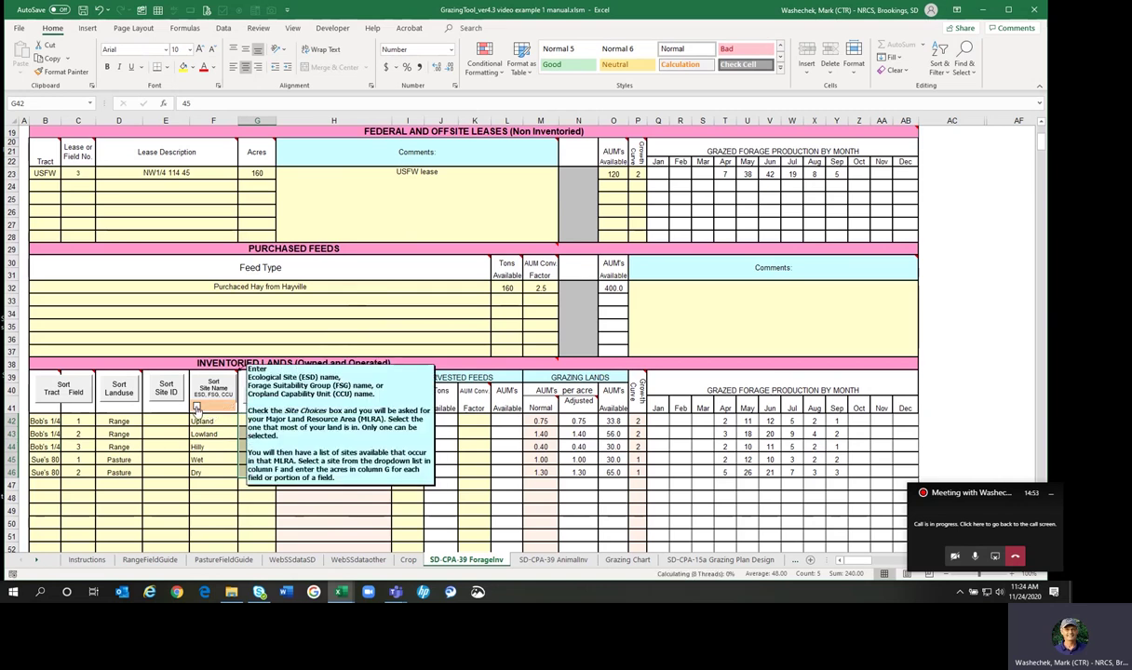
{"action": "left_click", "coordinate": [196, 406]}
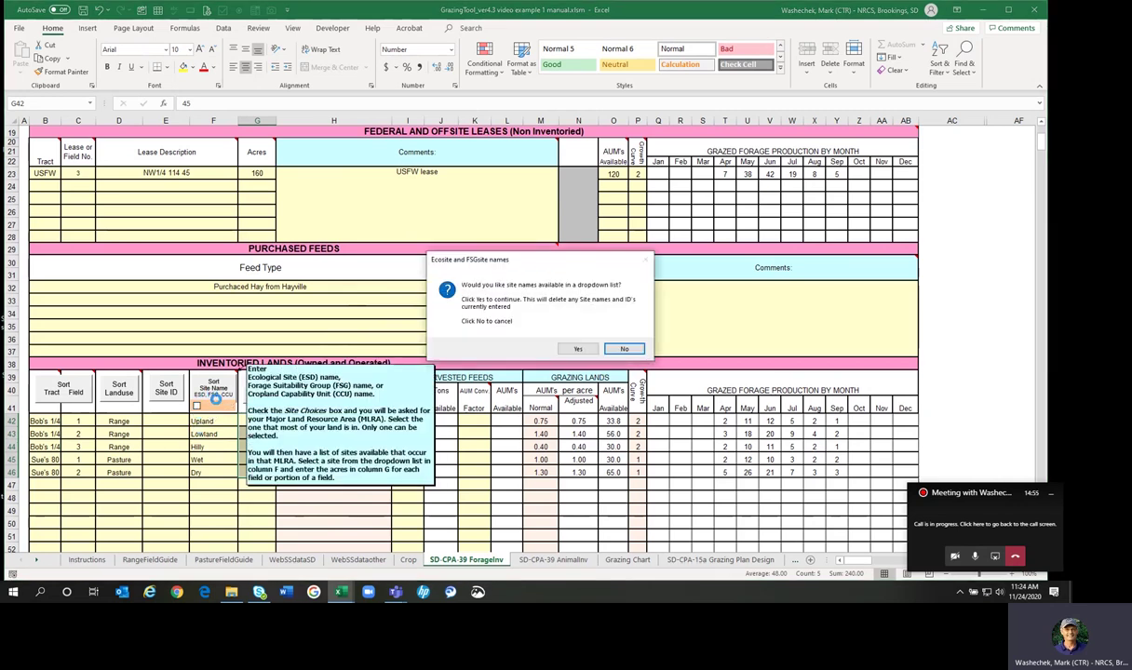
{"action": "left_click", "coordinate": [577, 350]}
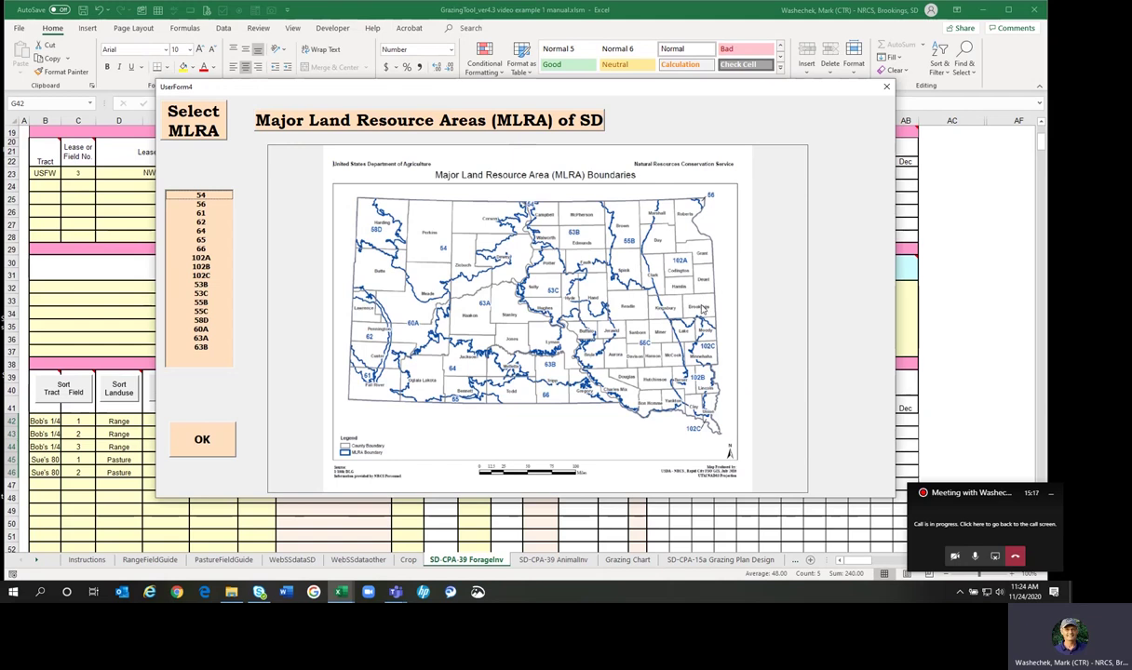
{"action": "left_click", "coordinate": [200, 258]}
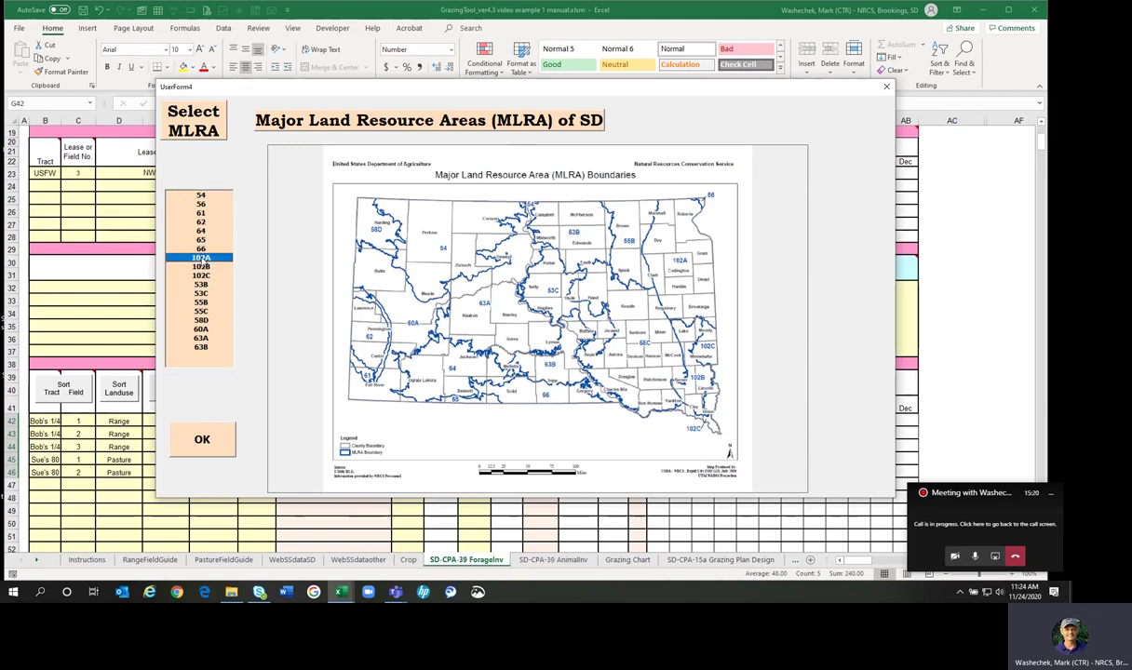
{"action": "left_click", "coordinate": [191, 440]}
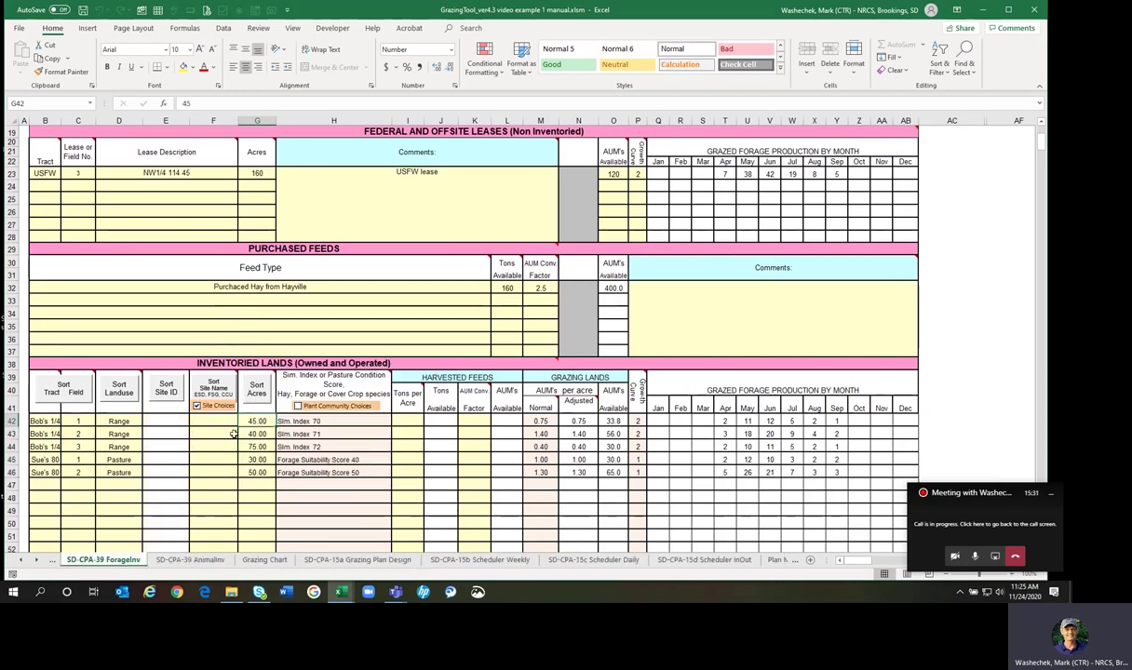
Set the site name of Range field 1 in the inventoried lands to Clayey.
{"action": "left_click", "coordinate": [221, 420]}
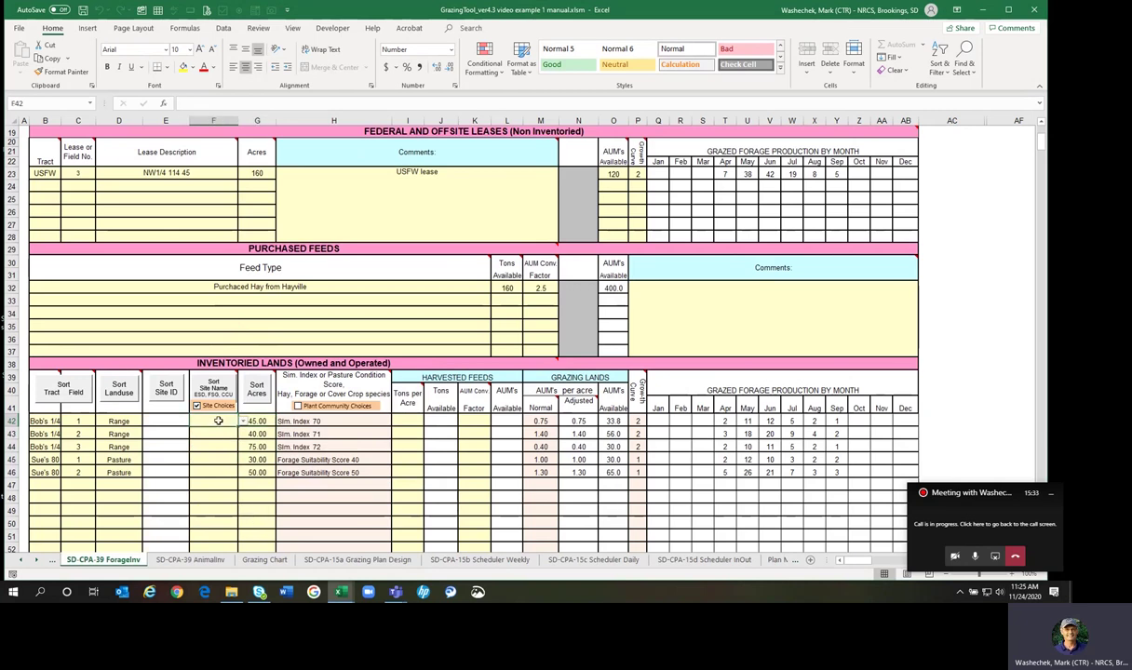
{"action": "left_click", "coordinate": [243, 422]}
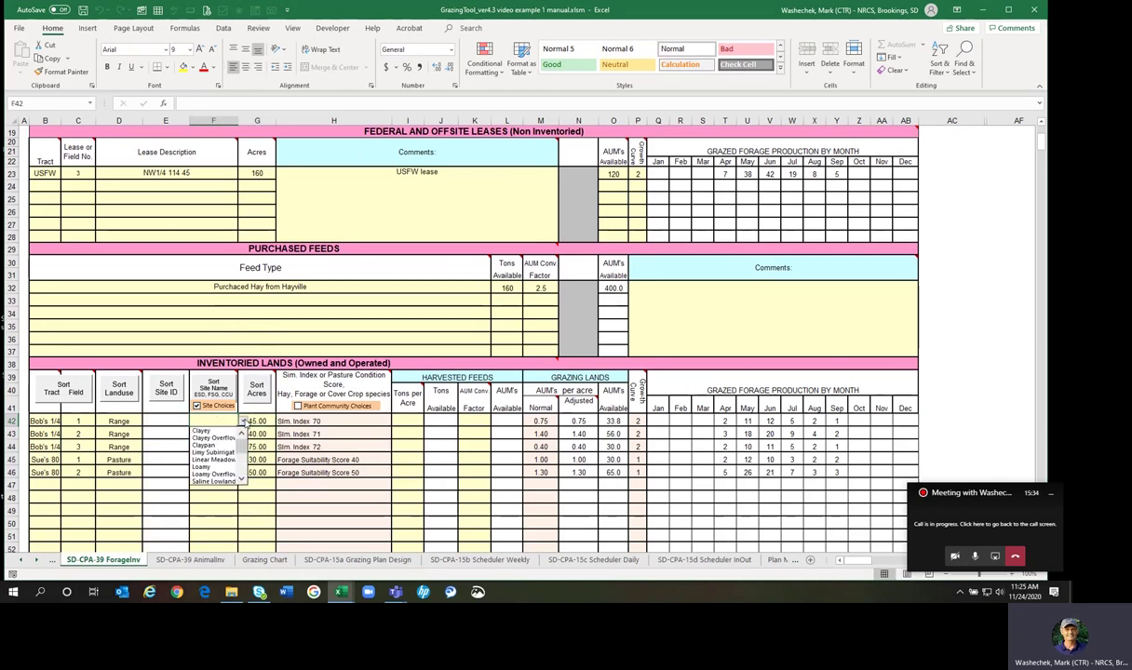
{"action": "left_click", "coordinate": [221, 432]}
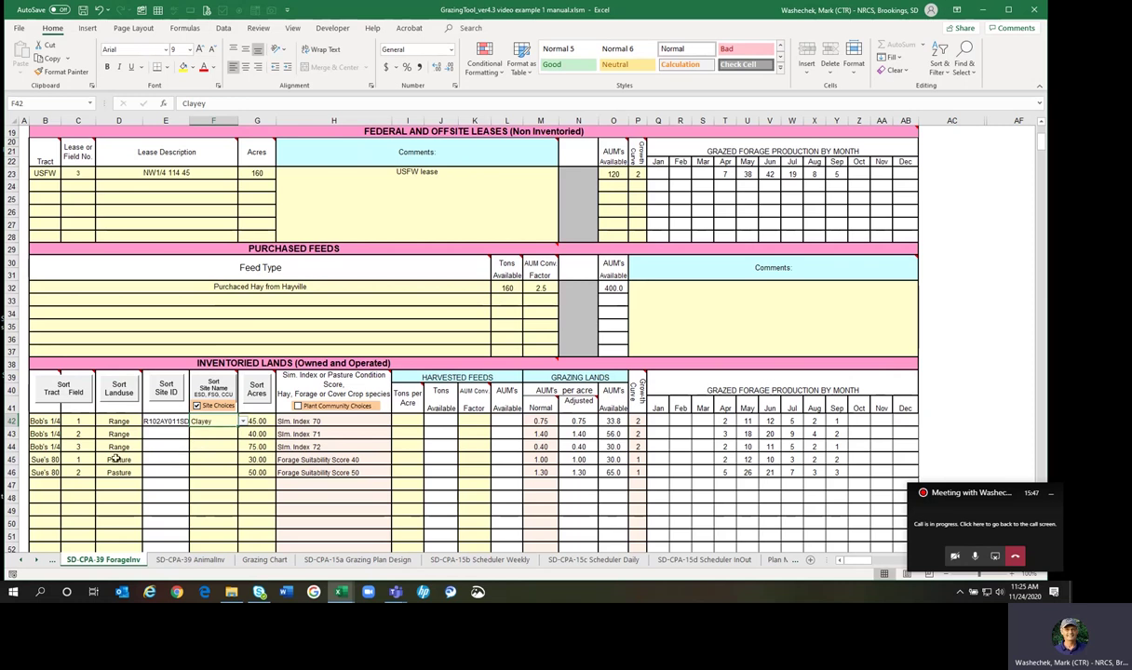
Browse the available site names and choose Loamy Overflow for Range field 2.
{"action": "left_click", "coordinate": [228, 434]}
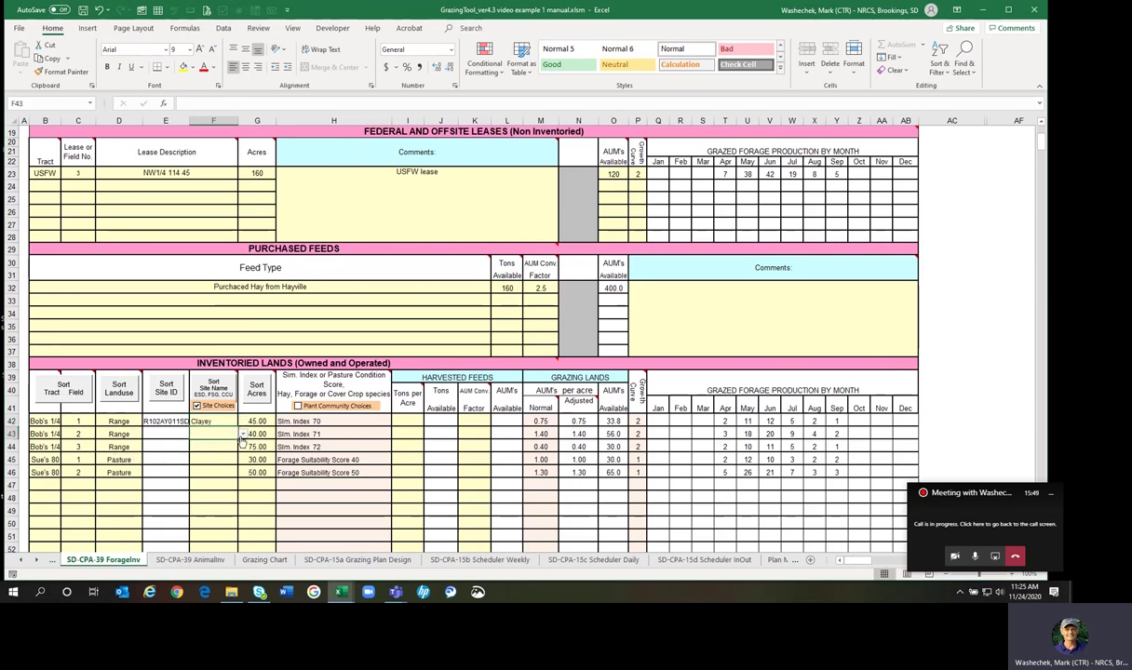
{"action": "left_click", "coordinate": [242, 435]}
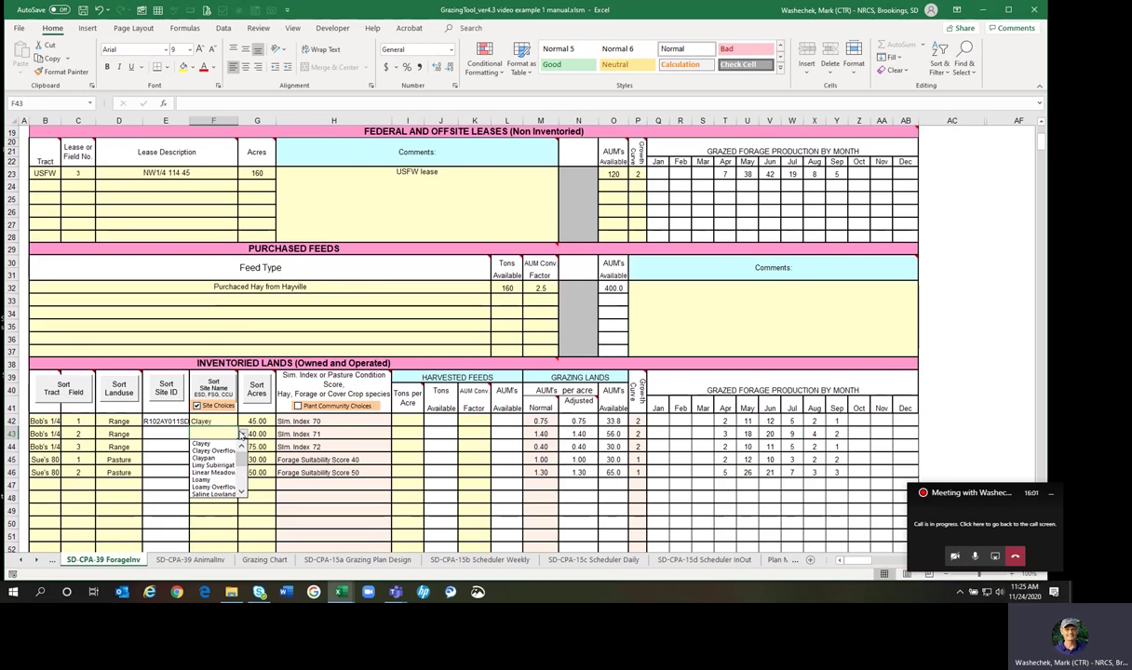
{"action": "left_click", "coordinate": [240, 492]}
{"action": "left_click", "coordinate": [240, 493]}
{"action": "left_click", "coordinate": [240, 493]}
{"action": "left_click", "coordinate": [240, 492]}
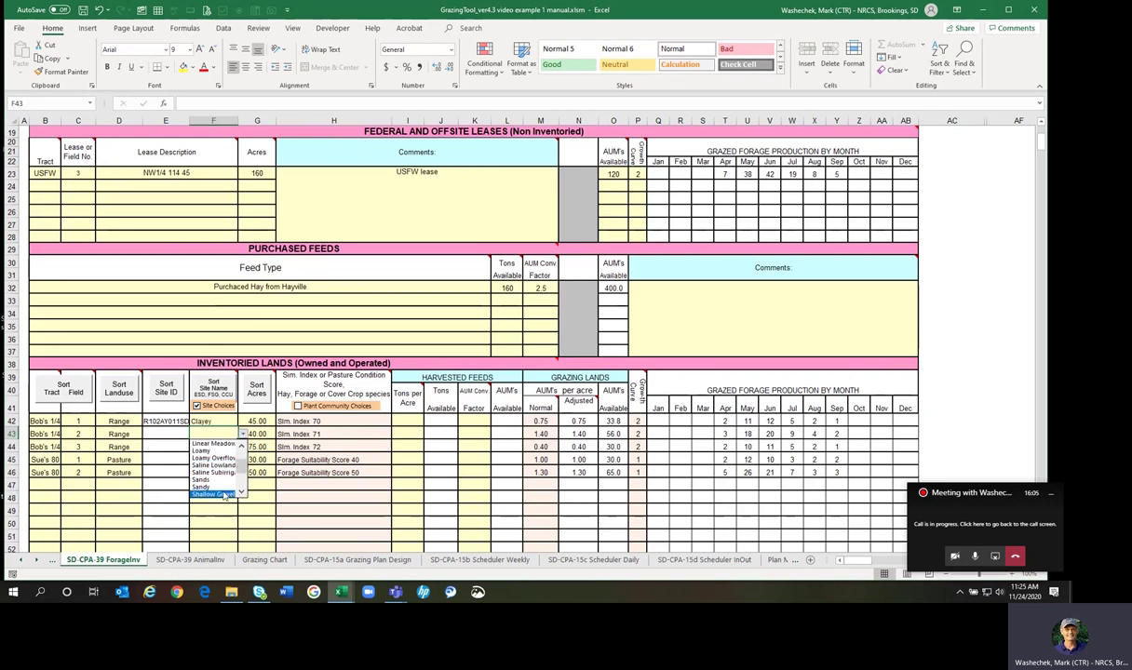
{"action": "scroll", "coordinate": [225, 493], "scroll_direction": "down", "scroll_amount": 3}
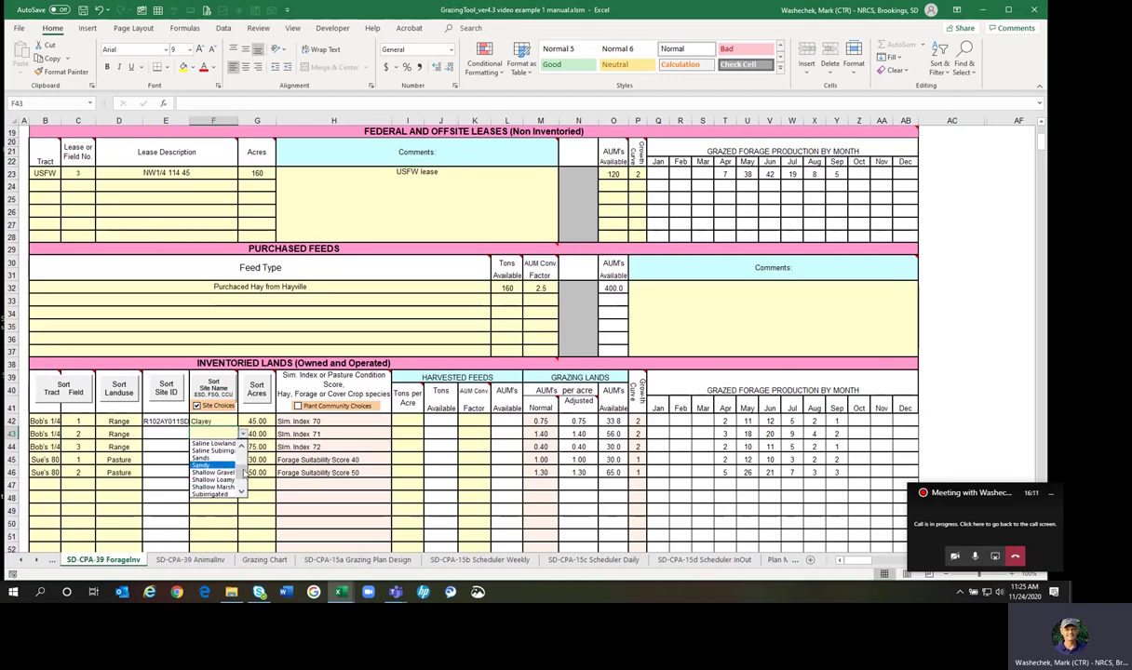
{"action": "scroll", "coordinate": [244, 472], "scroll_direction": "up", "scroll_amount": 2}
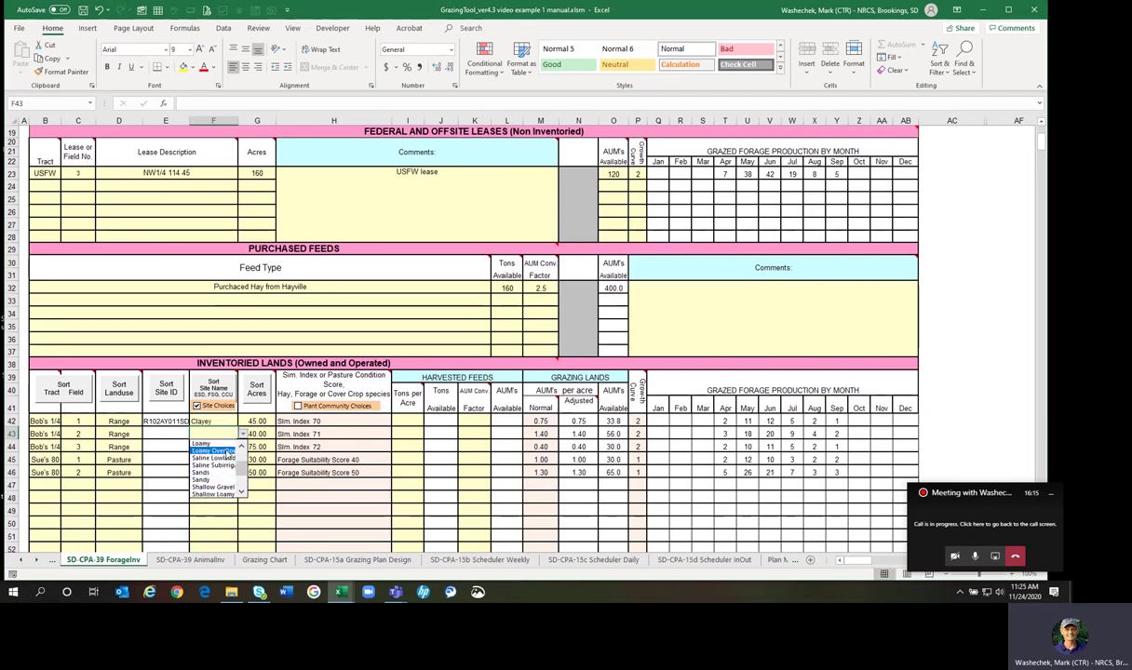
{"action": "left_click", "coordinate": [229, 452]}
Choose Loamy as the site name for Range field 3.
{"action": "left_click", "coordinate": [232, 450]}
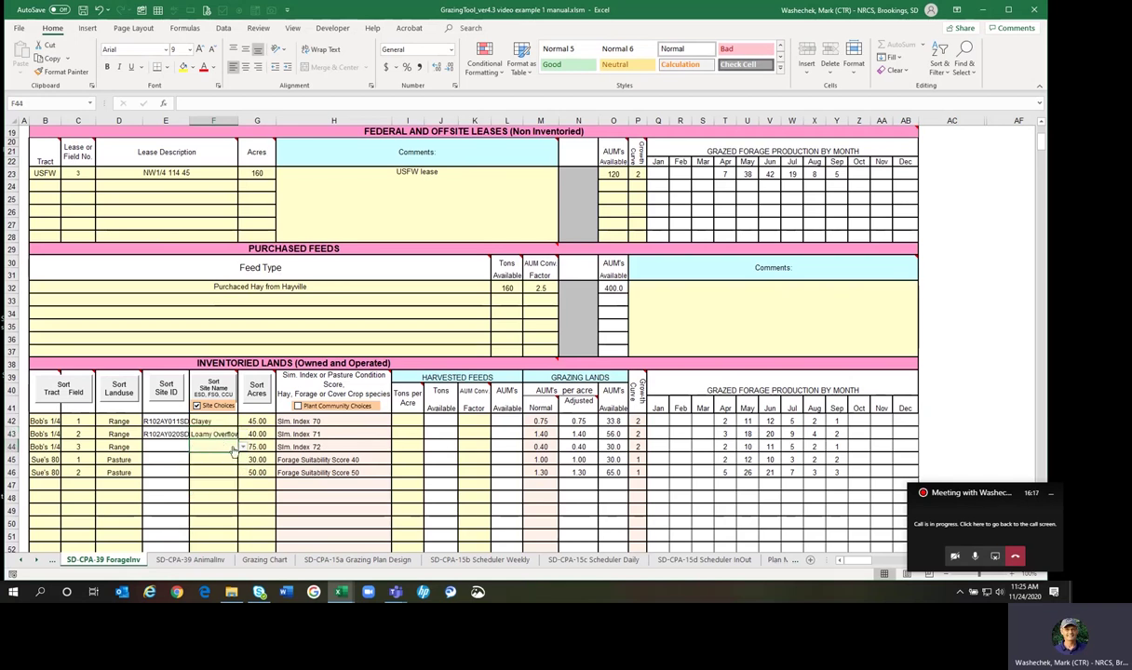
{"action": "left_click", "coordinate": [243, 447]}
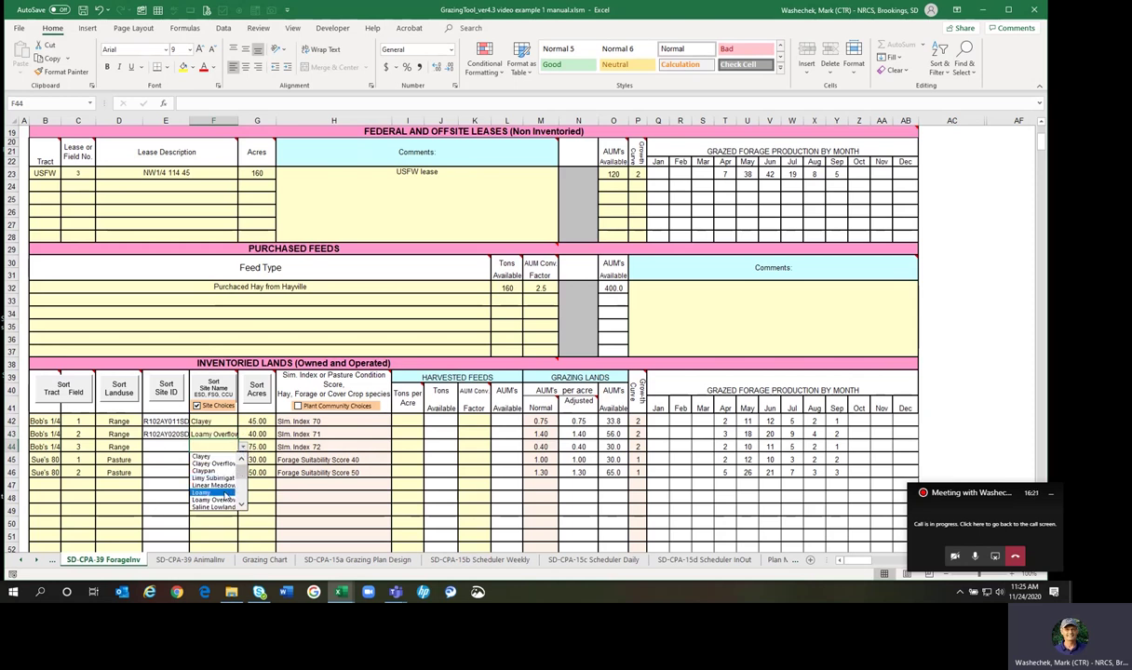
{"action": "left_click", "coordinate": [216, 473]}
Set the site names of the two Pasture fields to Subirrigated for field 1 and Sand for field 2.
{"action": "left_click", "coordinate": [238, 461]}
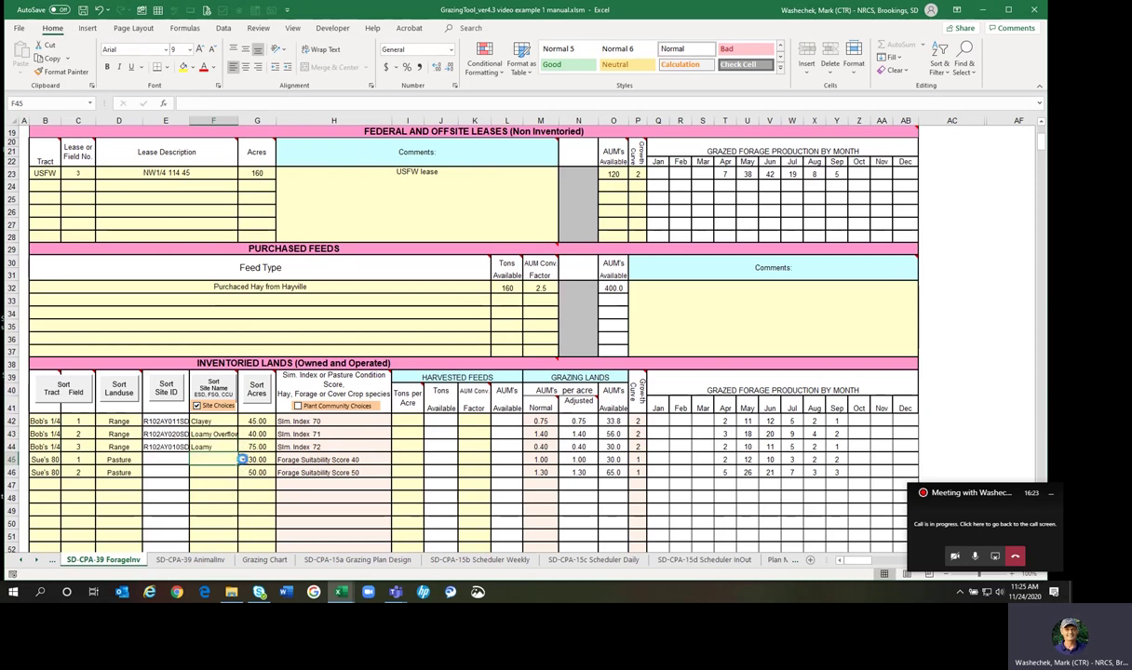
{"action": "left_click", "coordinate": [242, 460]}
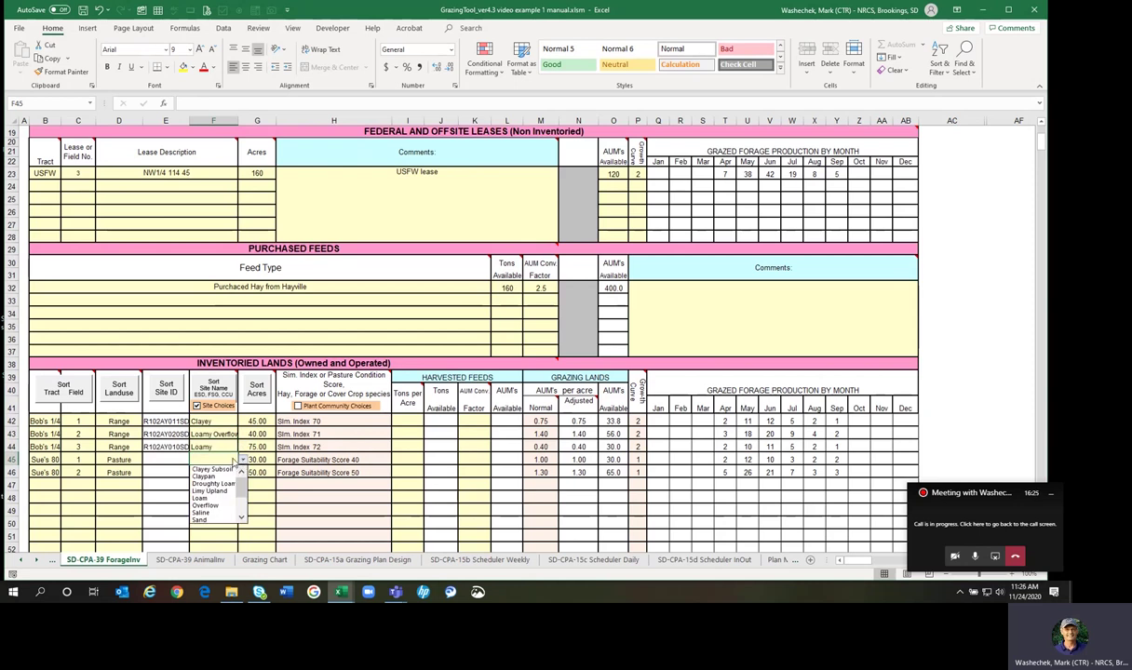
{"action": "scroll", "coordinate": [240, 491], "scroll_direction": "down", "scroll_amount": 2}
{"action": "left_click", "coordinate": [210, 507]}
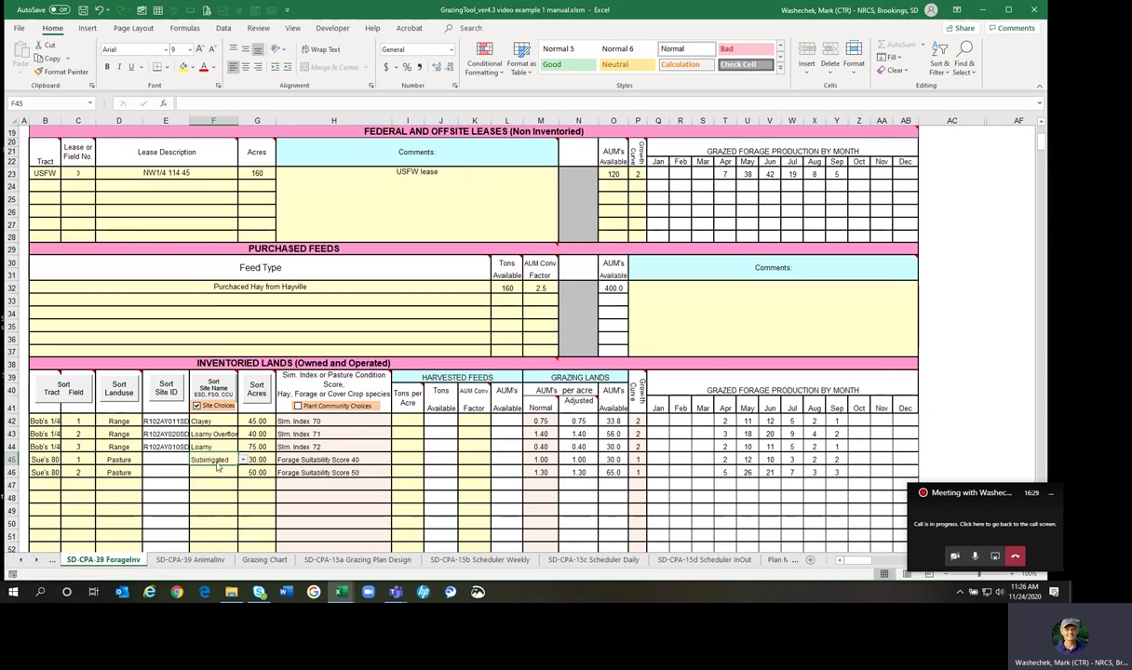
{"action": "left_click", "coordinate": [242, 473]}
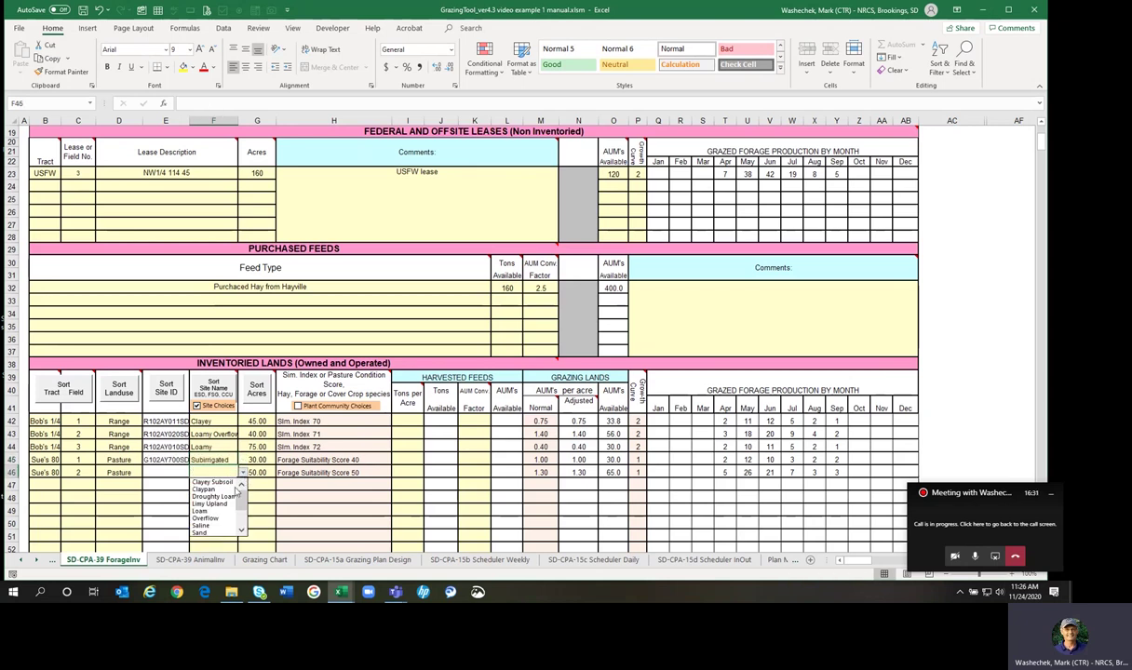
{"action": "scroll", "coordinate": [223, 507], "scroll_direction": "down", "scroll_amount": 3}
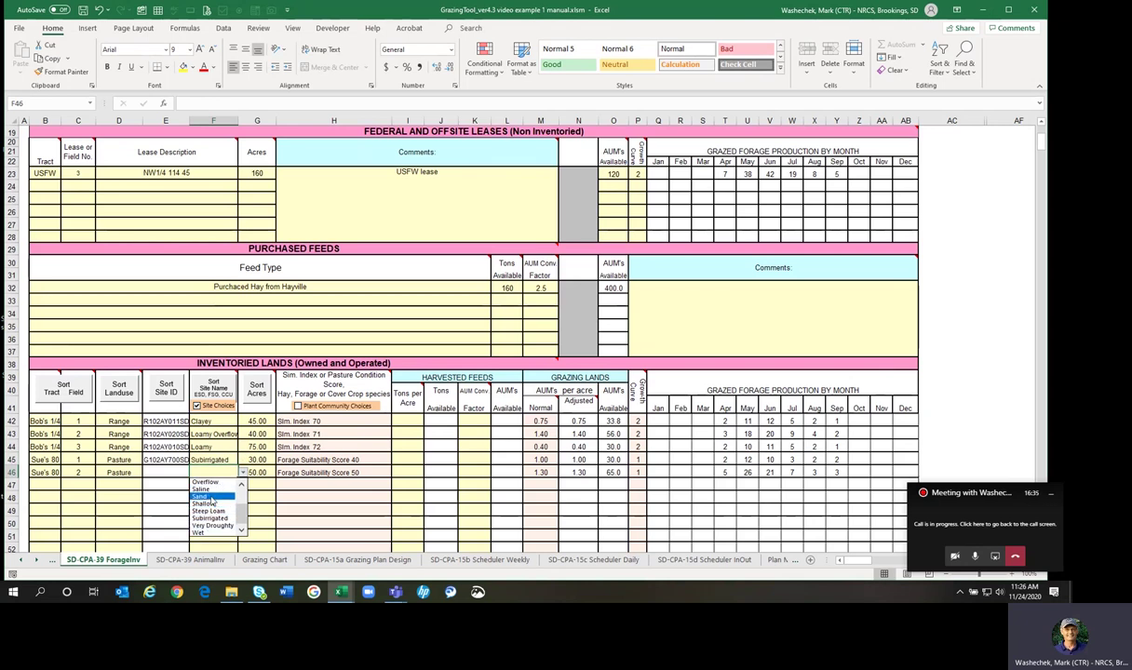
{"action": "left_click", "coordinate": [210, 496]}
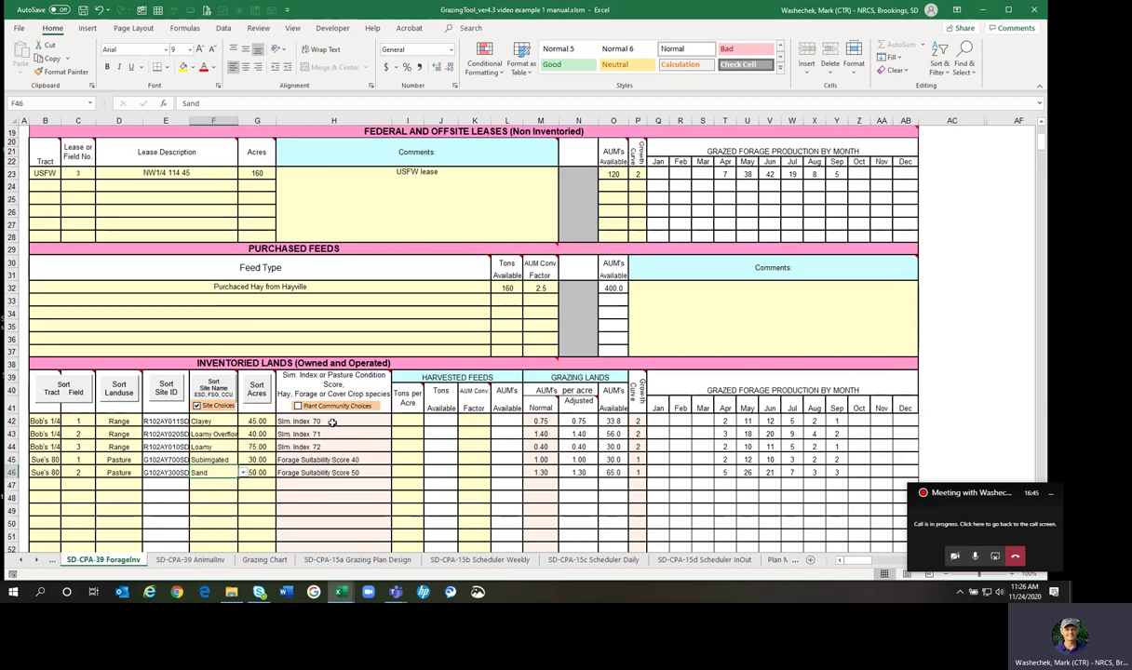
Enable the plant community choices for the inventoried lands, with the lists ordered from low to high productivity.
{"action": "mouse_move", "coordinate": [298, 410]}
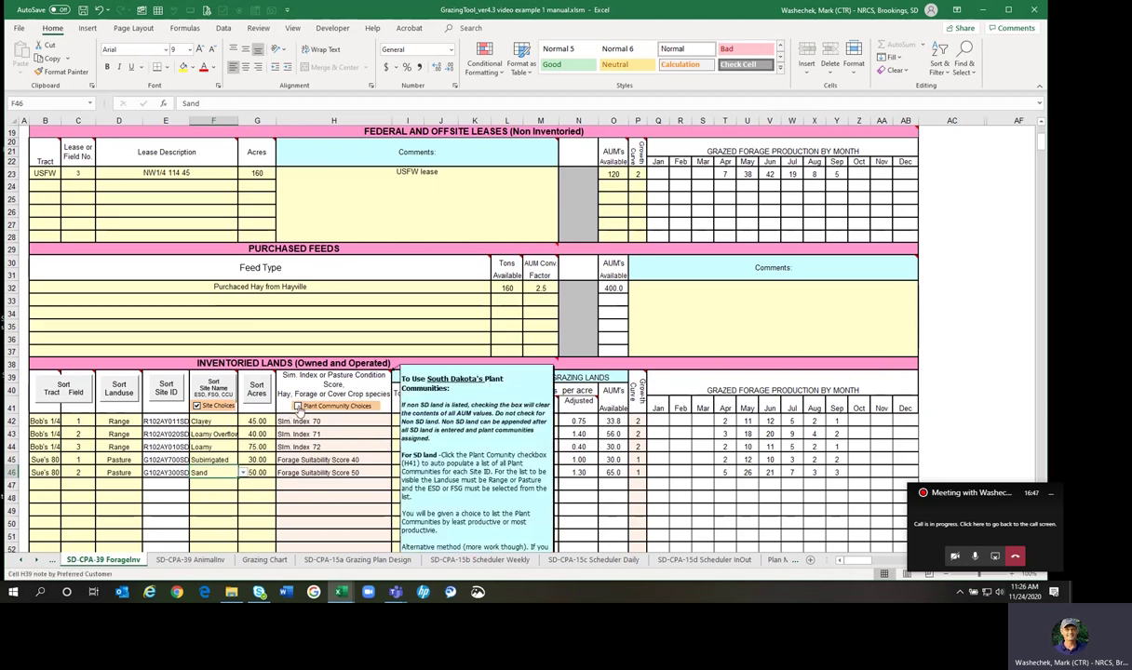
{"action": "left_click", "coordinate": [298, 407]}
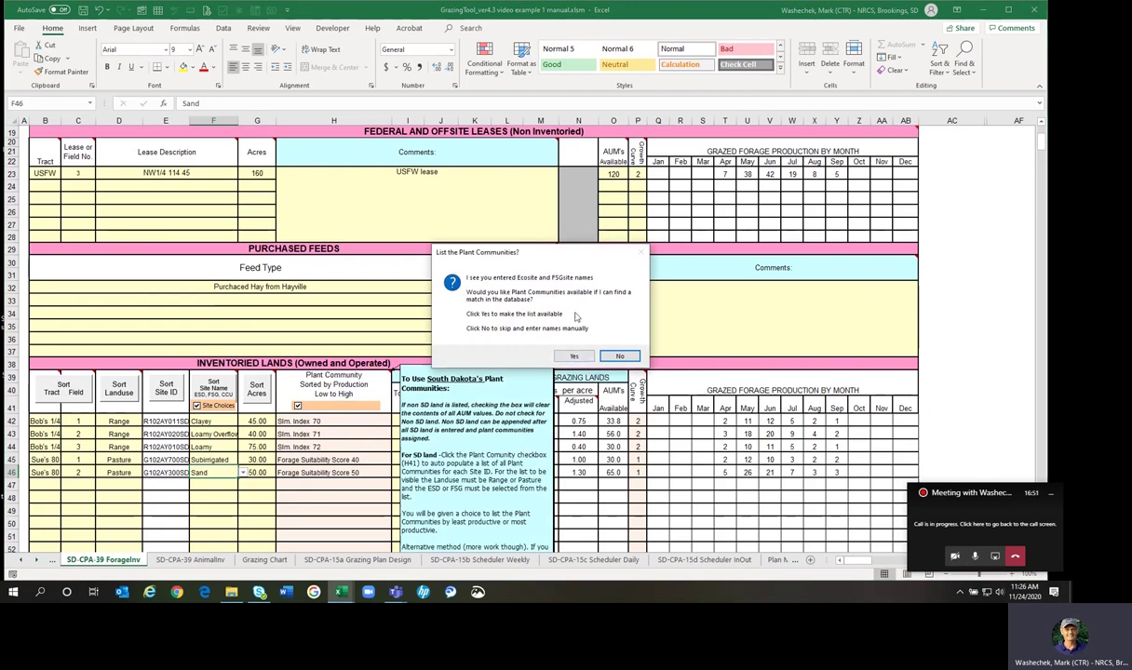
{"action": "left_click", "coordinate": [577, 357]}
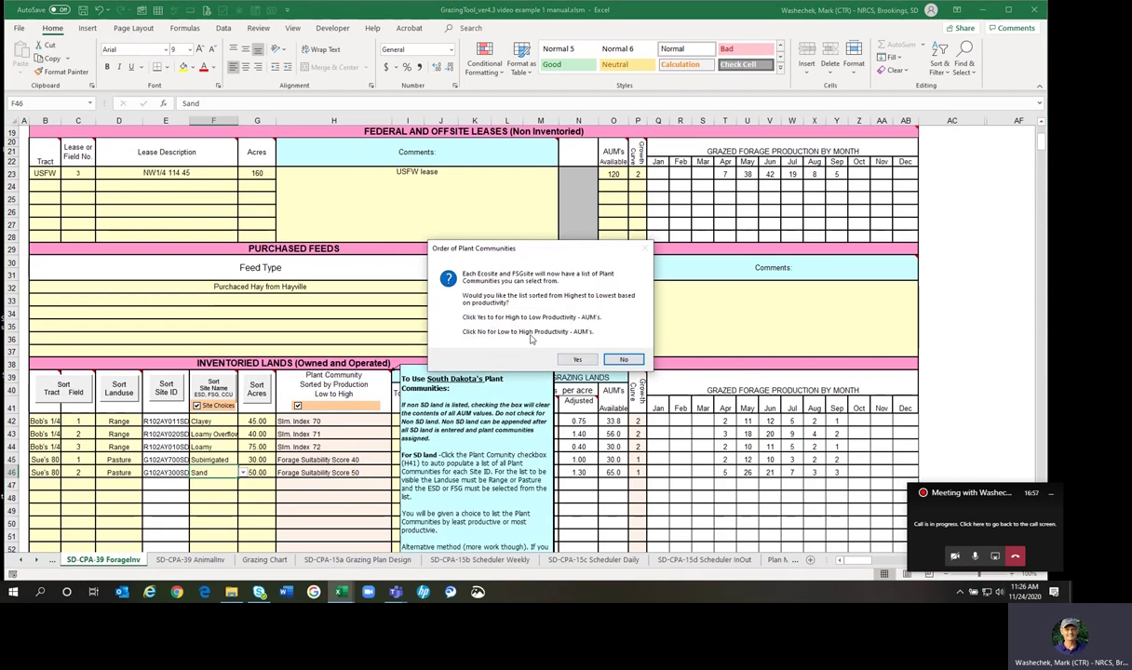
{"action": "left_click", "coordinate": [617, 361]}
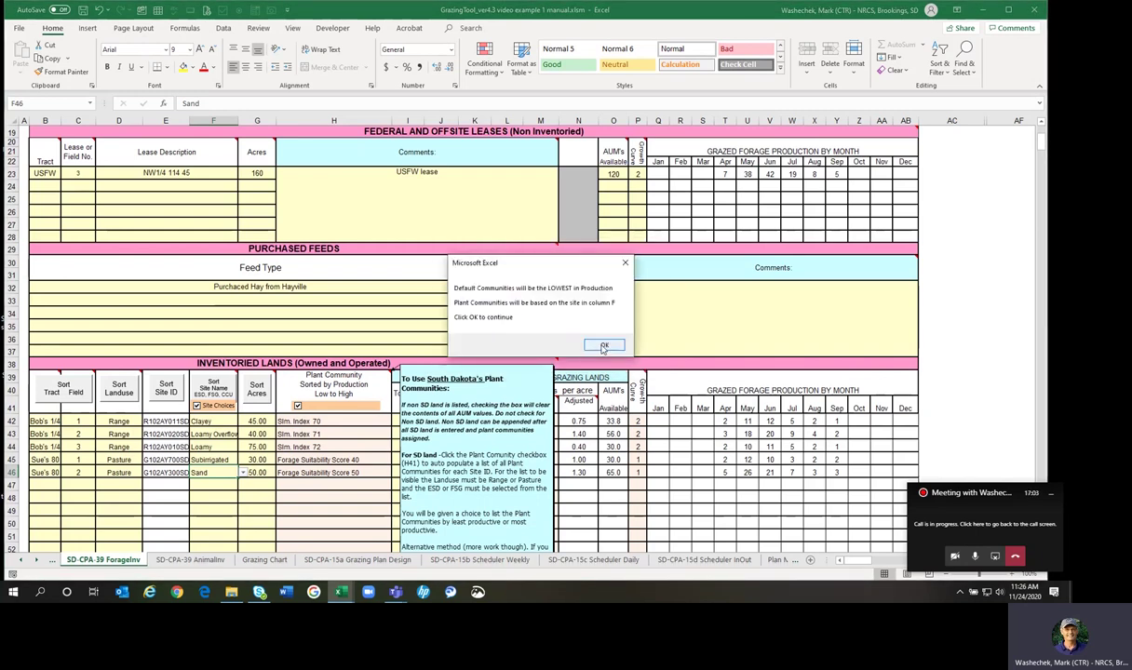
{"action": "left_click", "coordinate": [604, 346]}
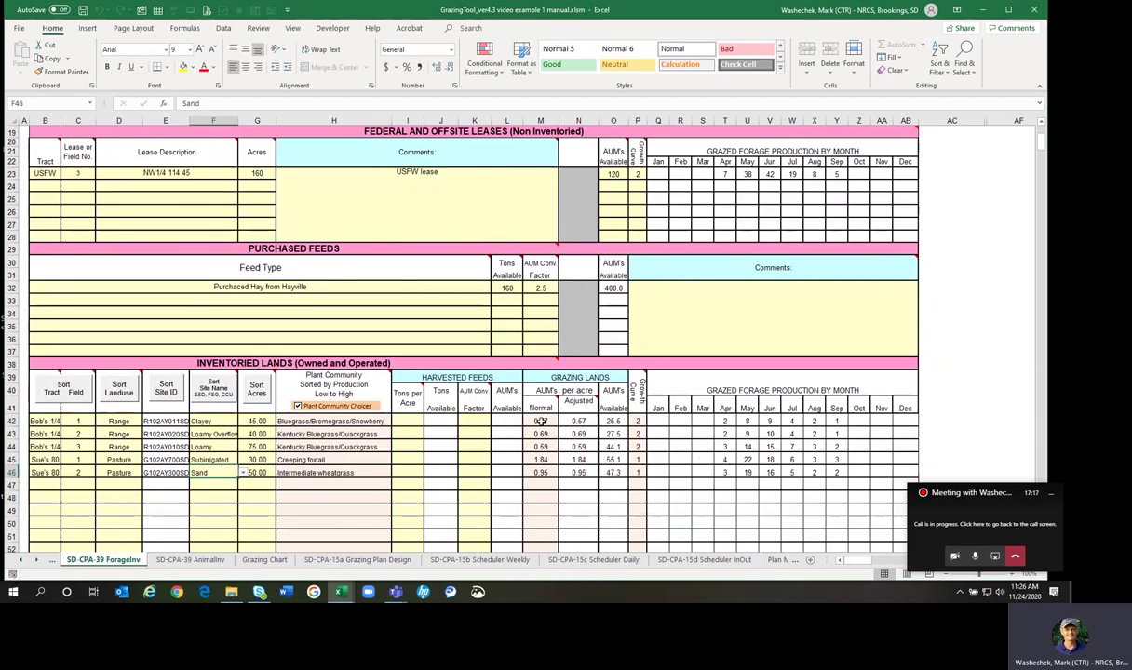
Set the plant community of Range fields 1 and 2 to Smooth Bromegrass/Kentucky Bluegrass.
{"action": "left_click", "coordinate": [363, 420]}
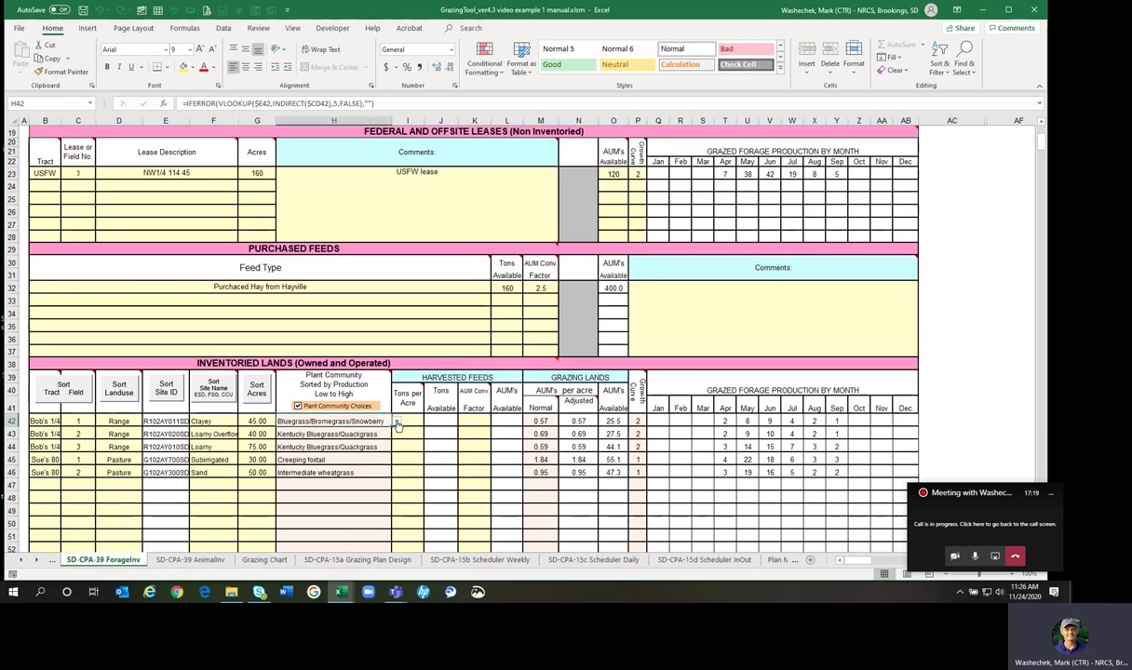
{"action": "left_click", "coordinate": [395, 420]}
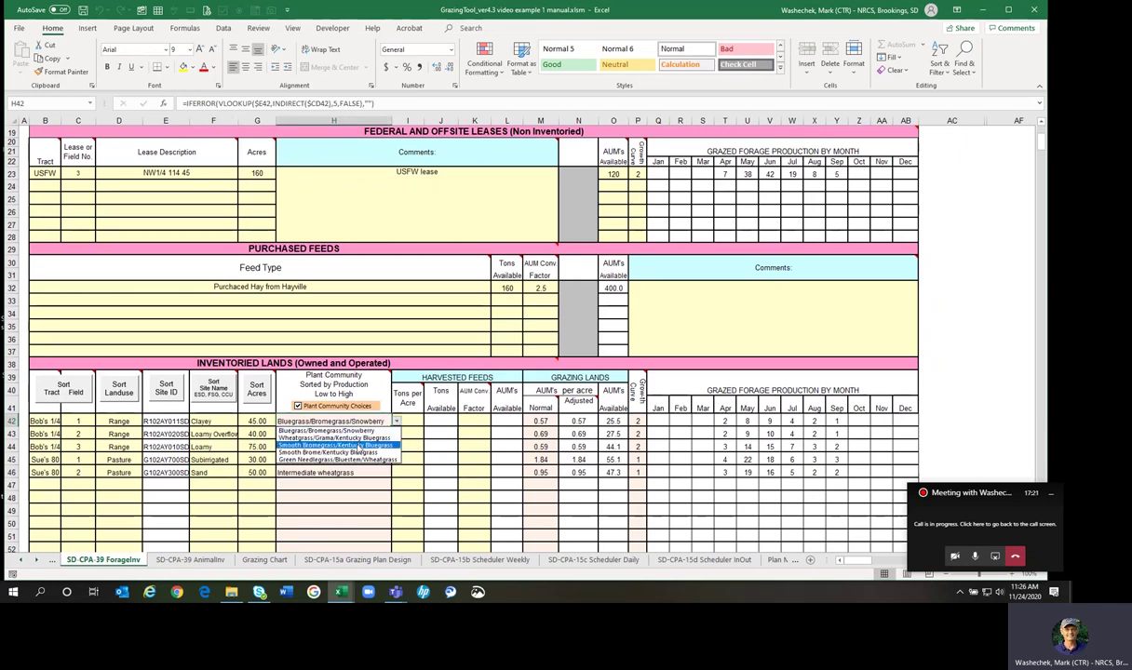
{"action": "left_click", "coordinate": [358, 444]}
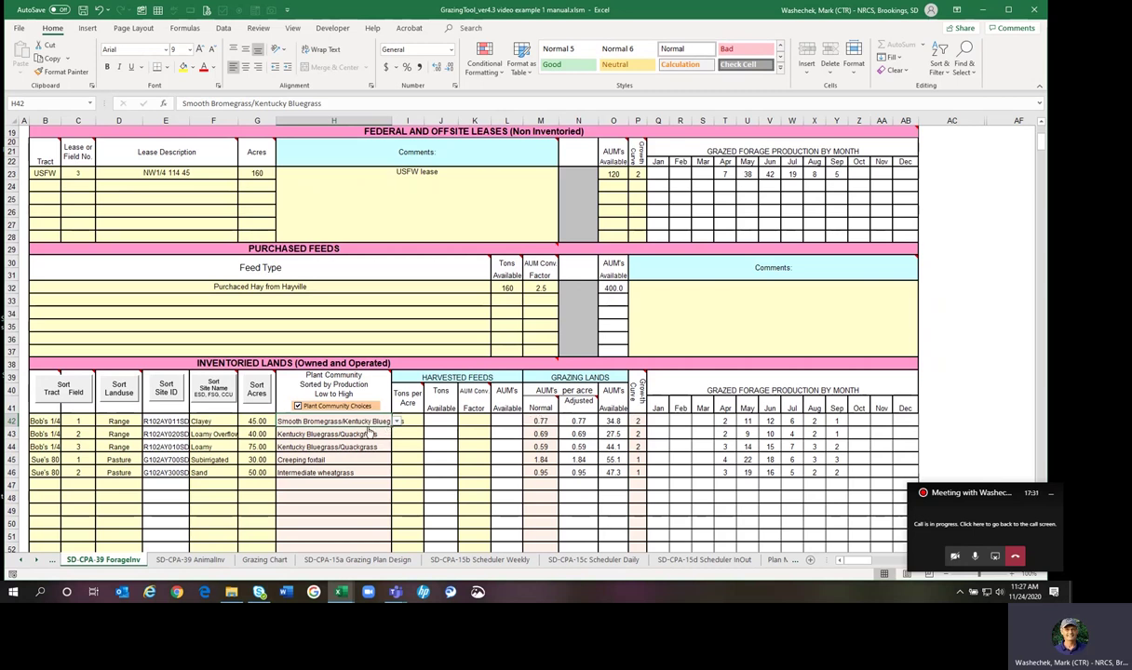
{"action": "left_click", "coordinate": [354, 433]}
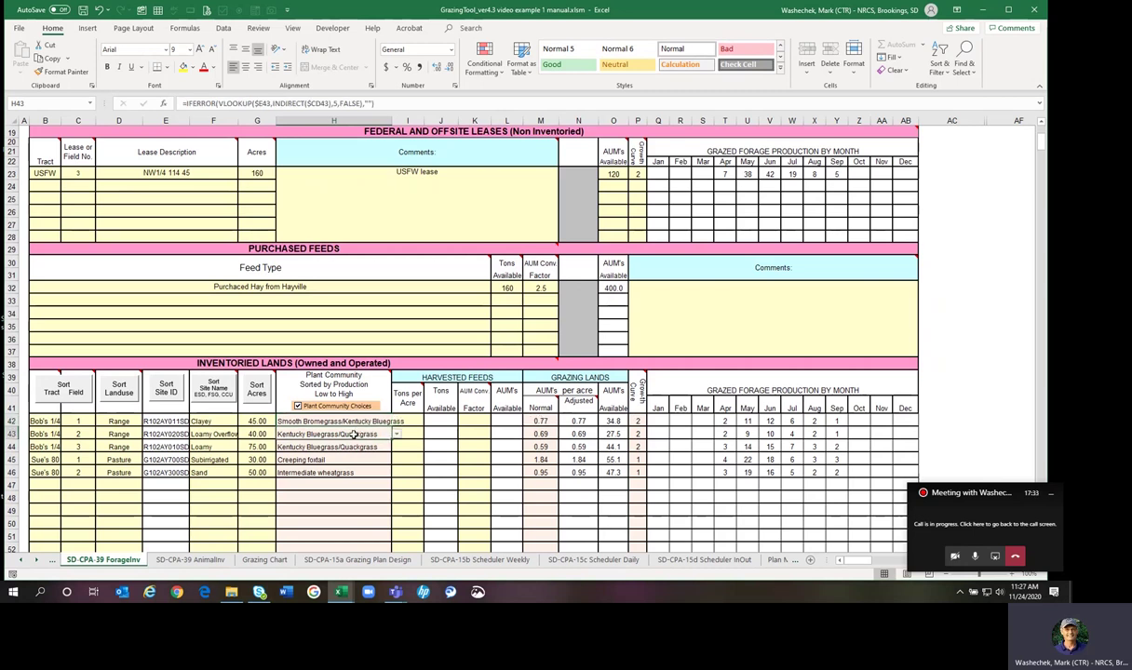
{"action": "left_click", "coordinate": [396, 433]}
{"action": "left_click", "coordinate": [365, 458]}
Choose Needlegrass/Little Bluestem/Kentucky Bluegrass as the plant community for Range field 3.
{"action": "left_click", "coordinate": [355, 446]}
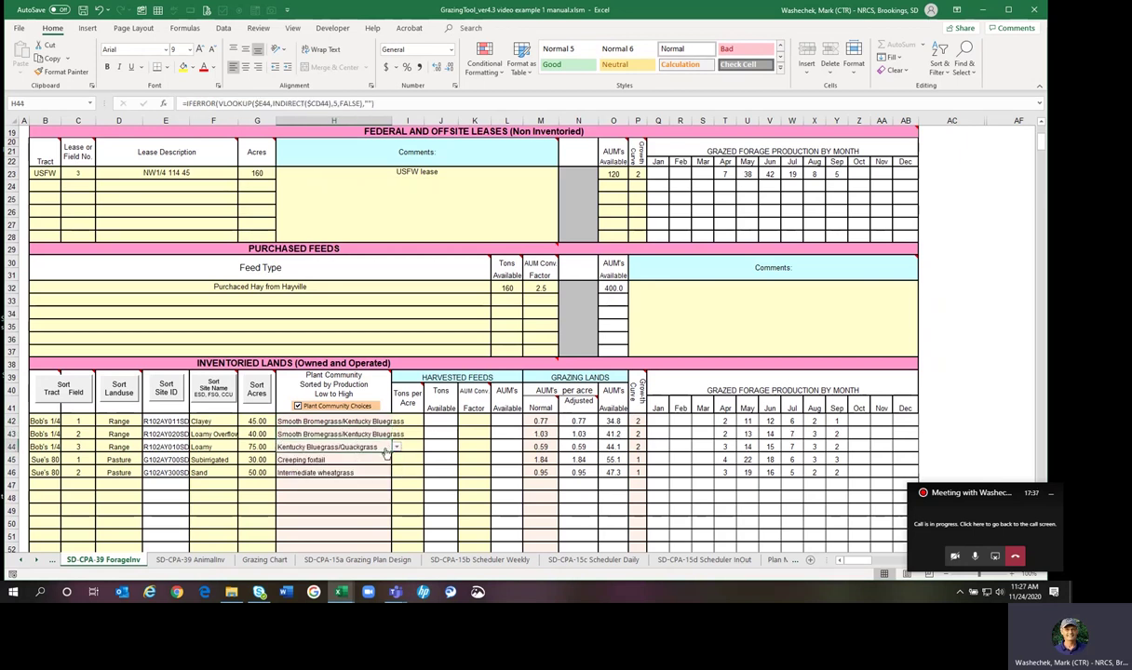
{"action": "left_click", "coordinate": [396, 447]}
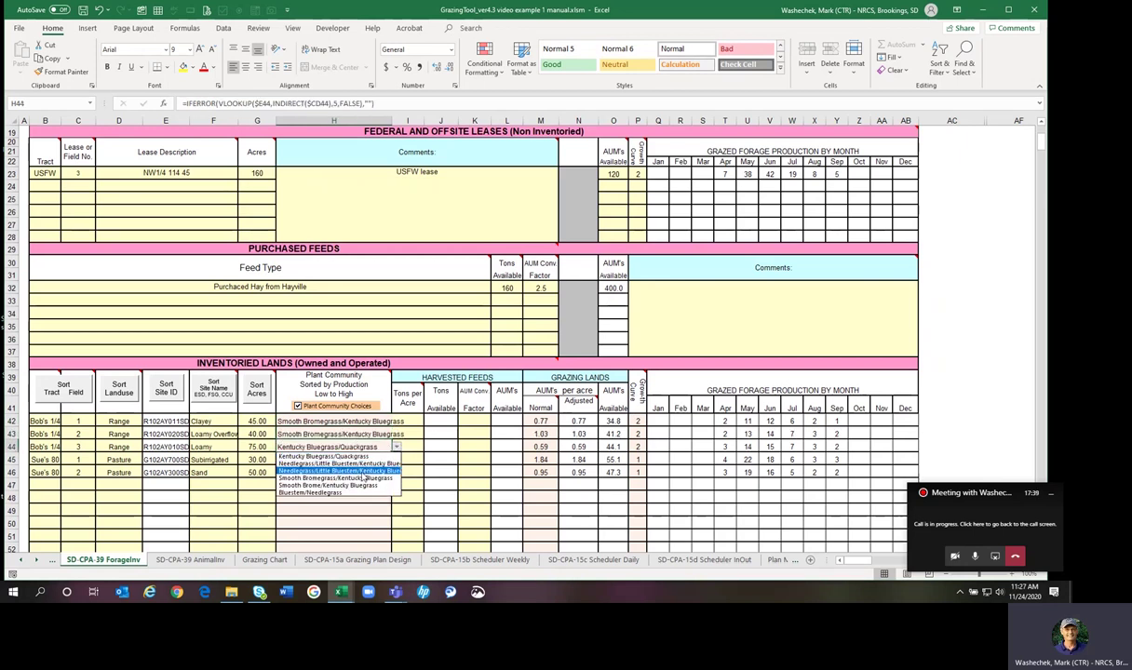
{"action": "left_click", "coordinate": [335, 464]}
Set the plant communities of the two Pasture fields to Creeping foxtail for field 1 and Alfalfa/Smooth bromegrass for field 2.
{"action": "left_click", "coordinate": [354, 458]}
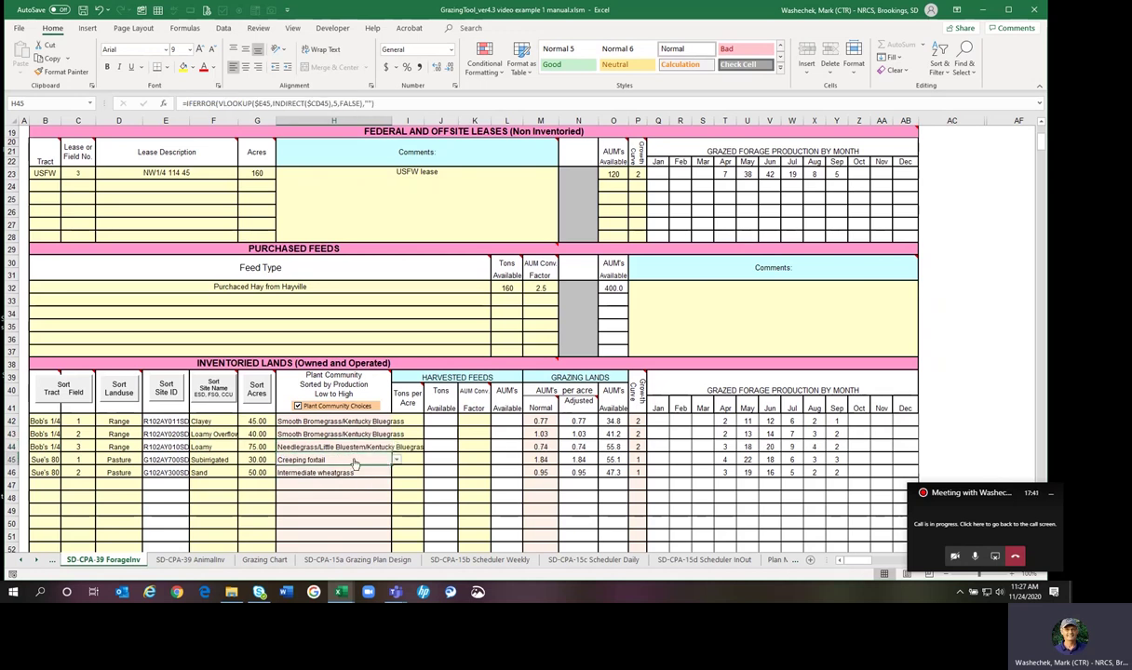
{"action": "left_click", "coordinate": [396, 459]}
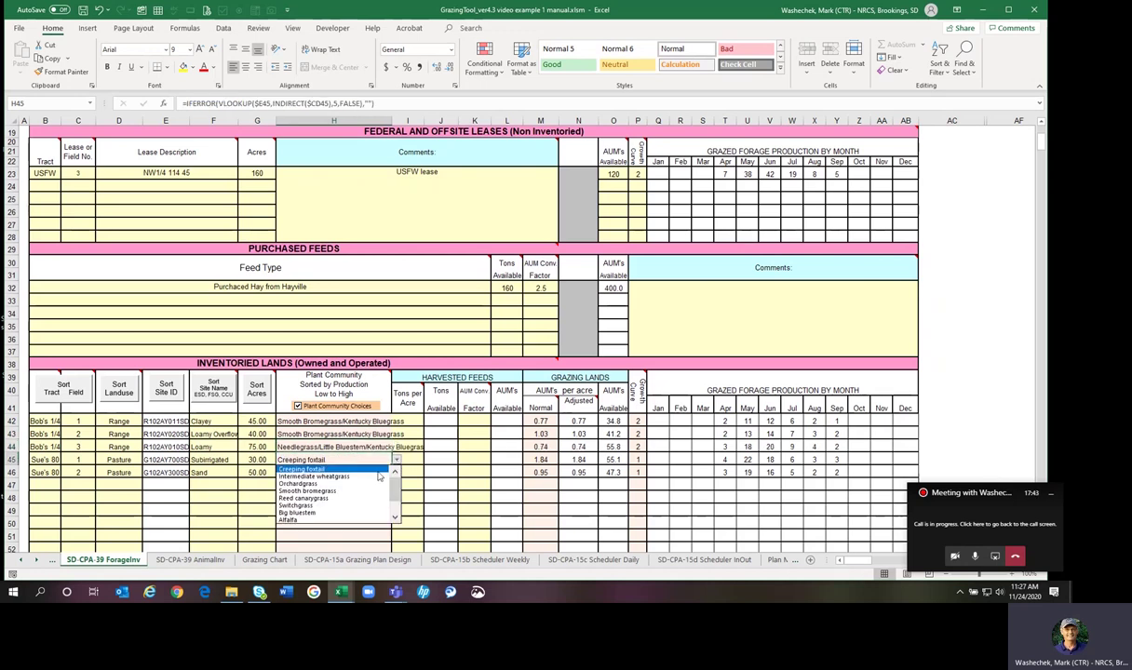
{"action": "left_click", "coordinate": [335, 468]}
{"action": "left_click", "coordinate": [328, 472]}
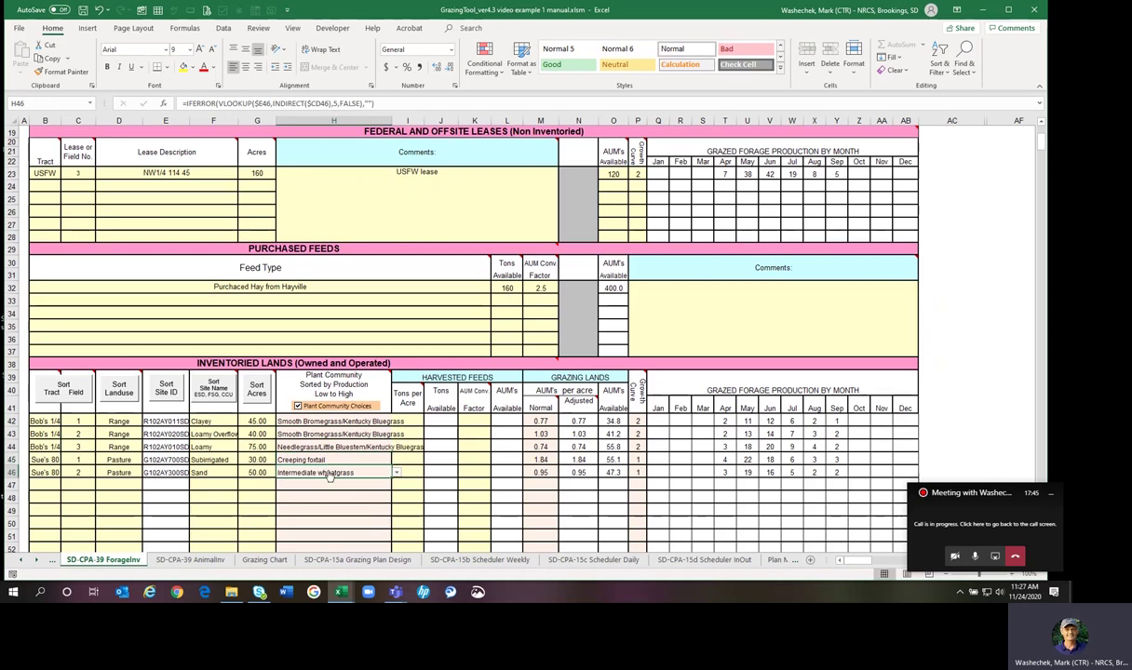
{"action": "left_click", "coordinate": [396, 473]}
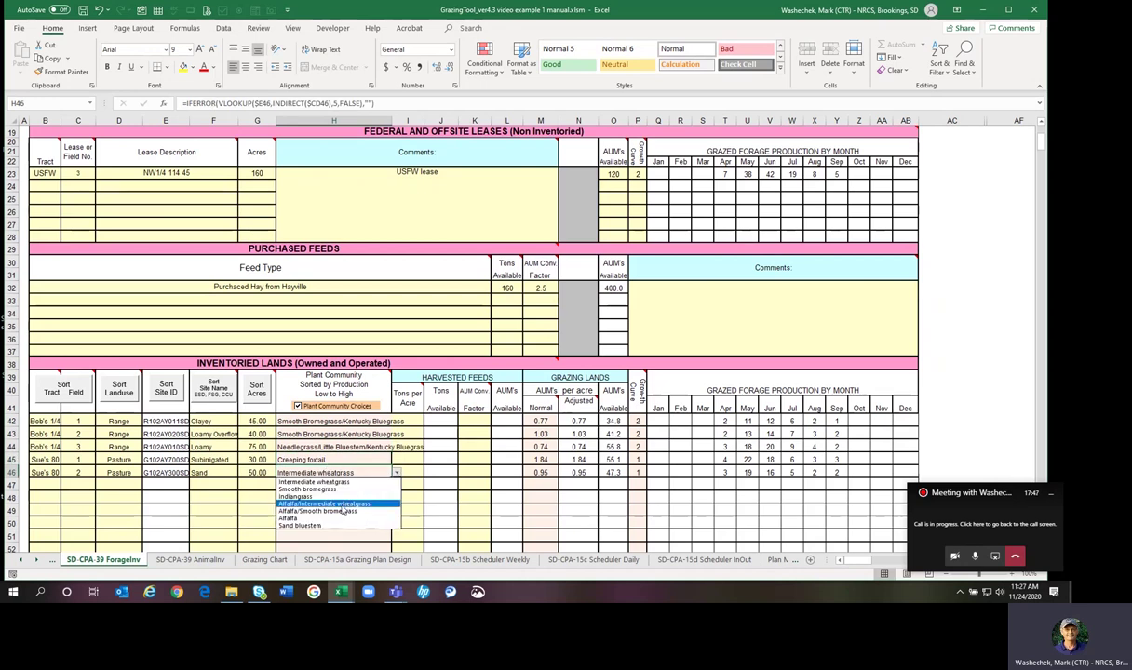
{"action": "left_click", "coordinate": [341, 505]}
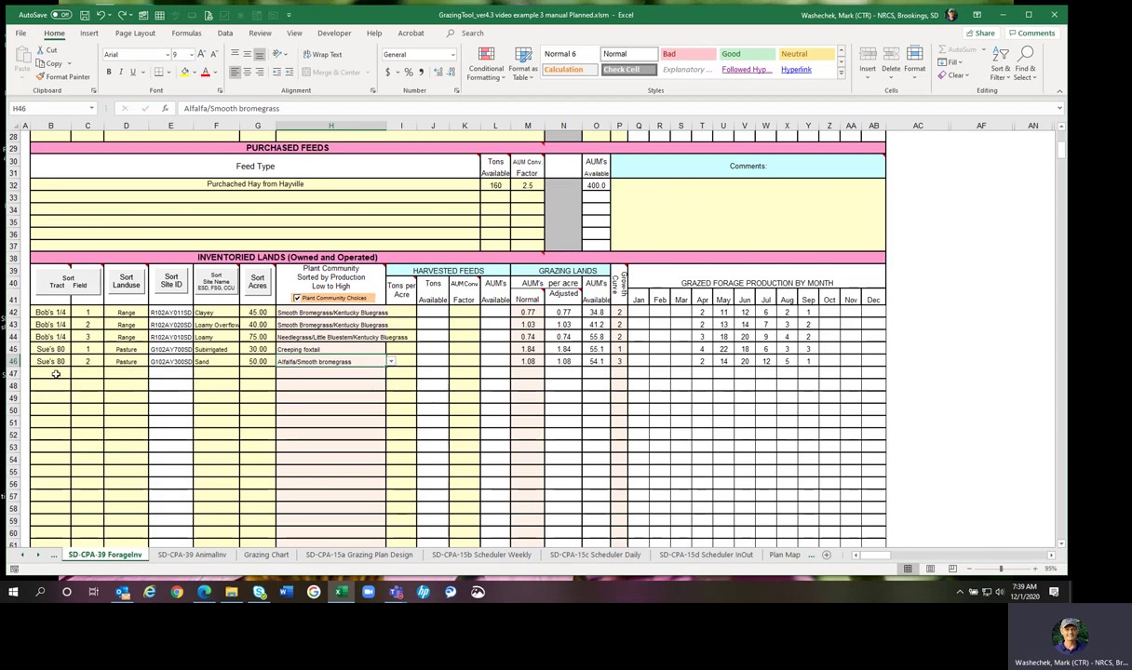
Enter a longer tract name in the first empty inventoried lands row and widen the Tract column to fit it.
{"action": "left_click", "coordinate": [56, 373]}
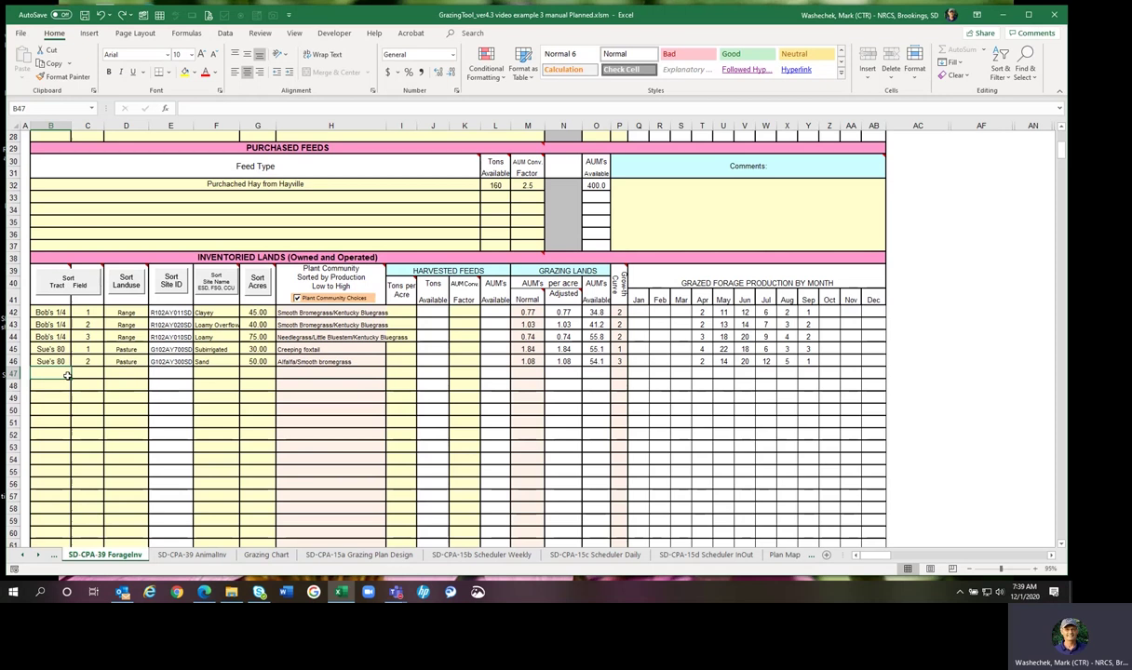
{"action": "type", "text": "Walters"}
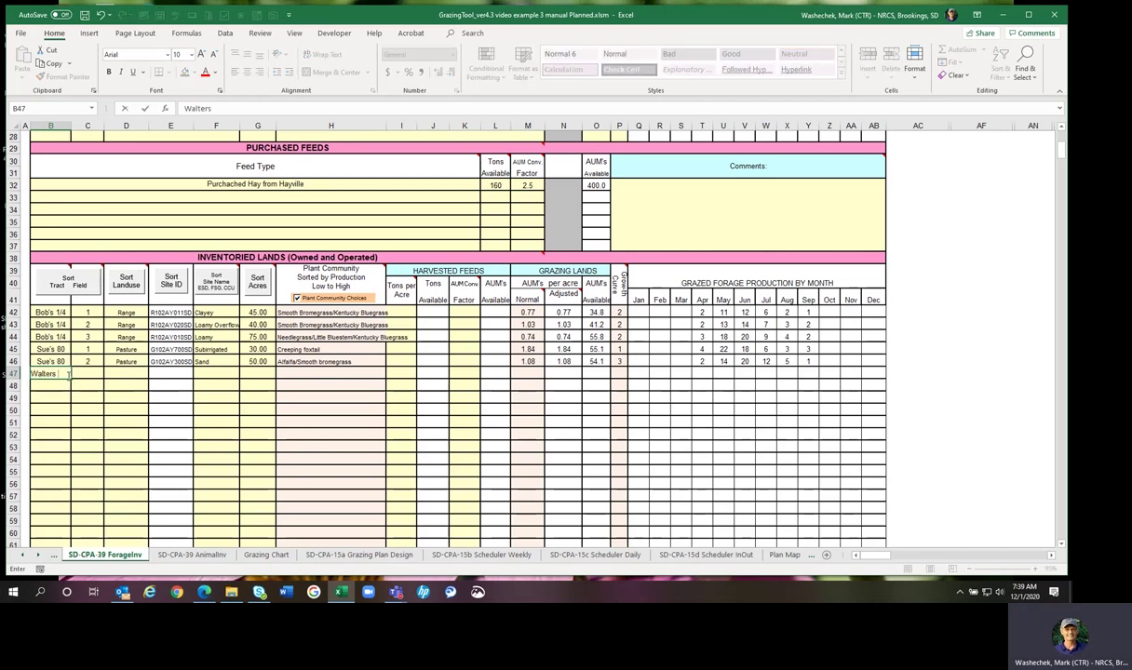
{"action": "type", "text": " back"}
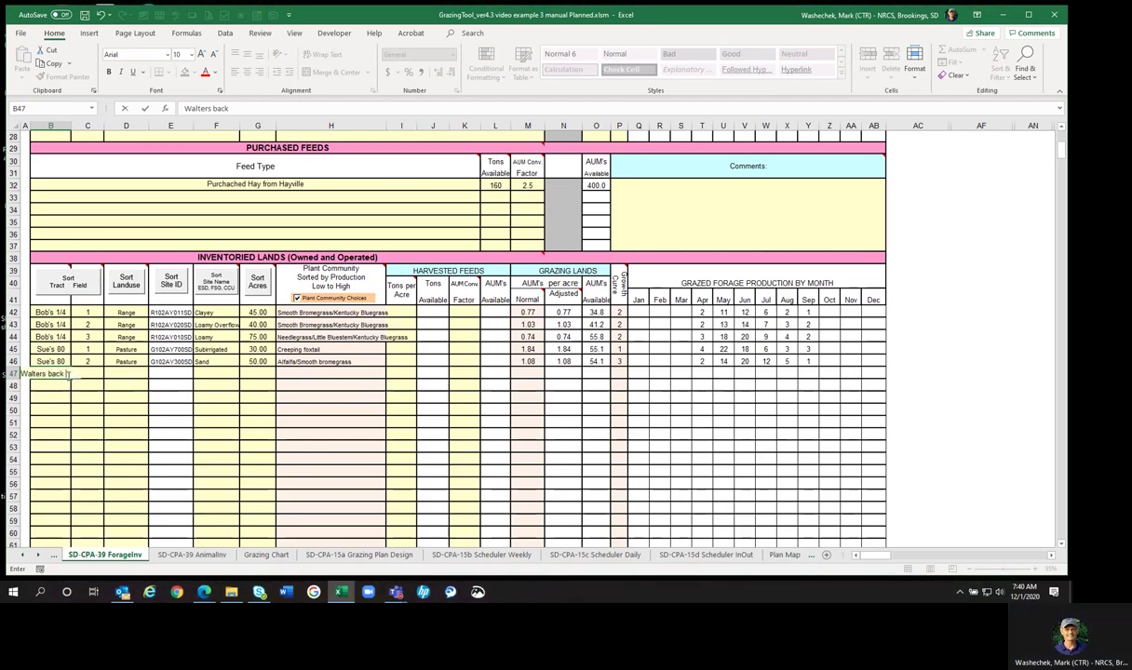
{"action": "type", "text": " 80"}
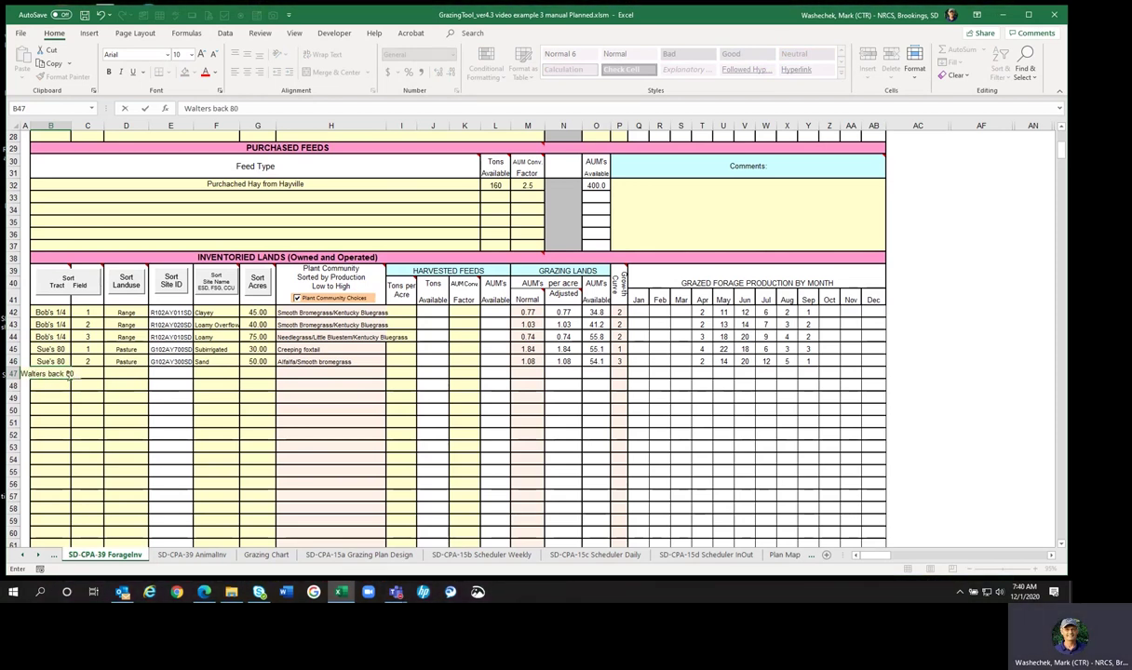
{"action": "left_click", "coordinate": [86, 384]}
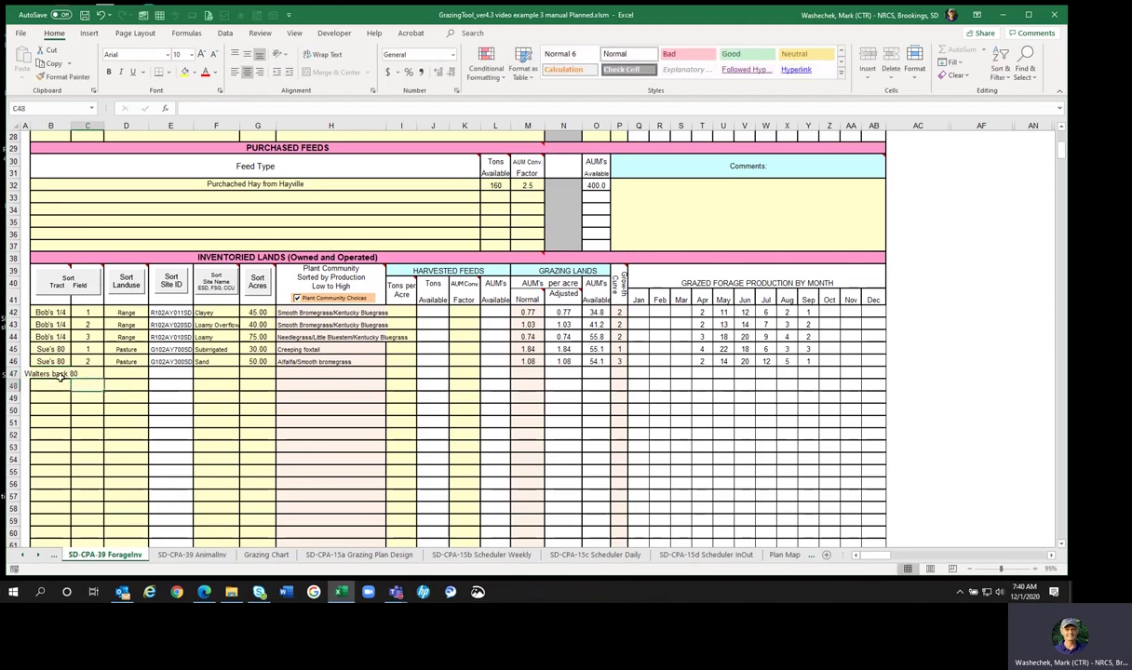
{"action": "left_click_drag", "start_coordinate": [71, 126], "coordinate": [88, 126]}
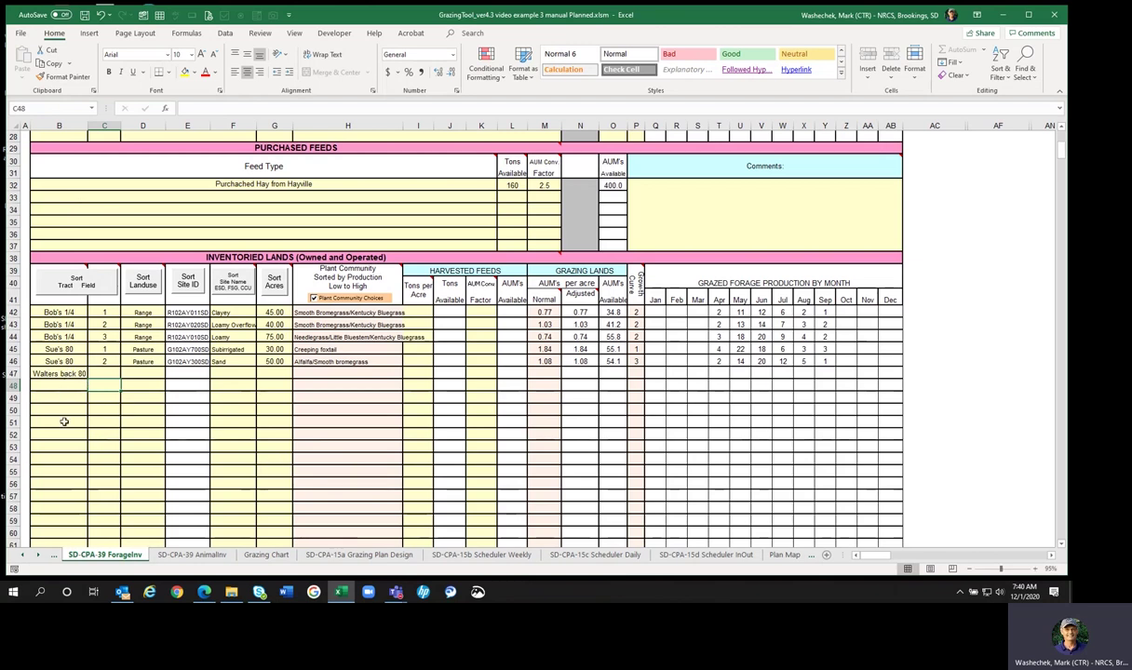
Undo the Tract column widening and the new tract name entry.
{"action": "left_click", "coordinate": [103, 15]}
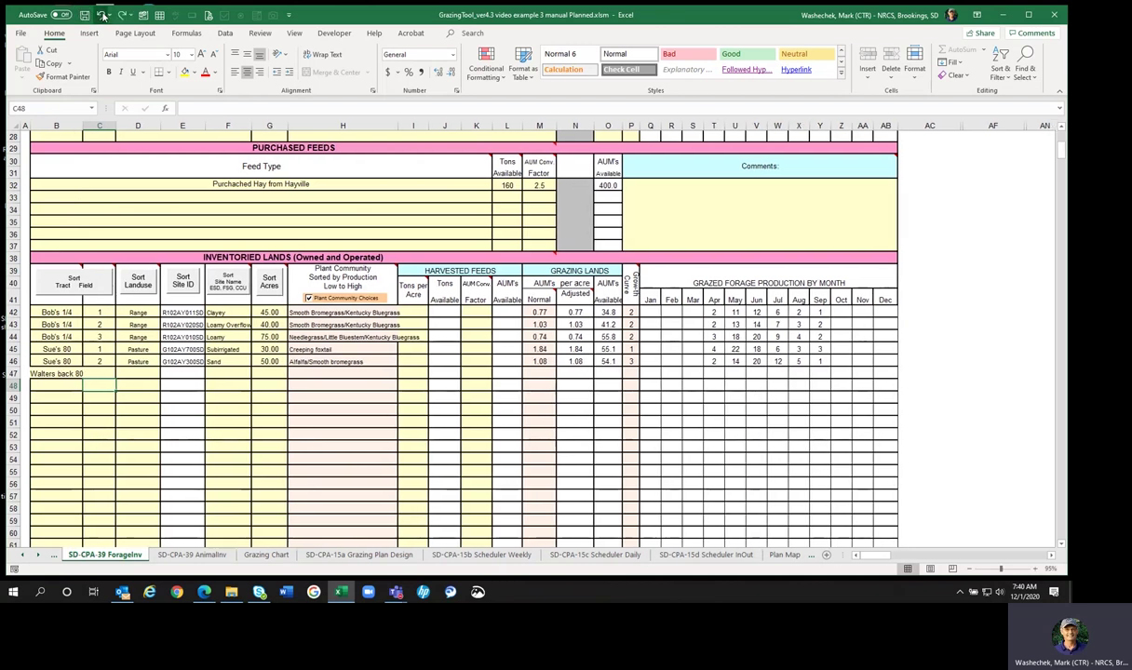
{"action": "left_click", "coordinate": [102, 15]}
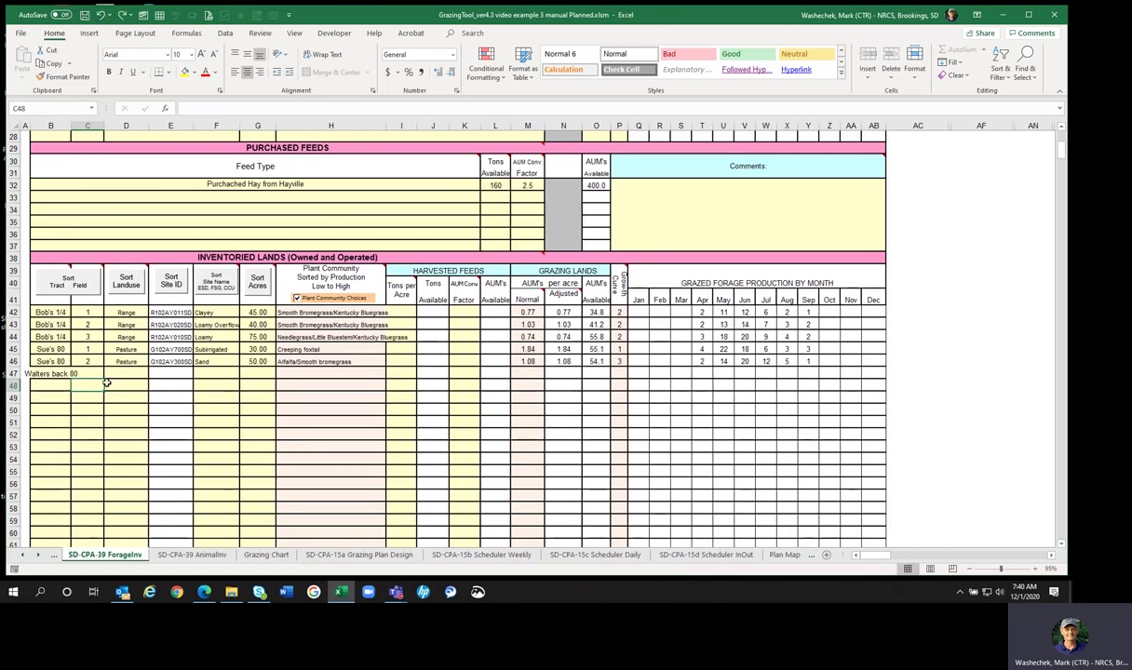
{"action": "left_click", "coordinate": [102, 15]}
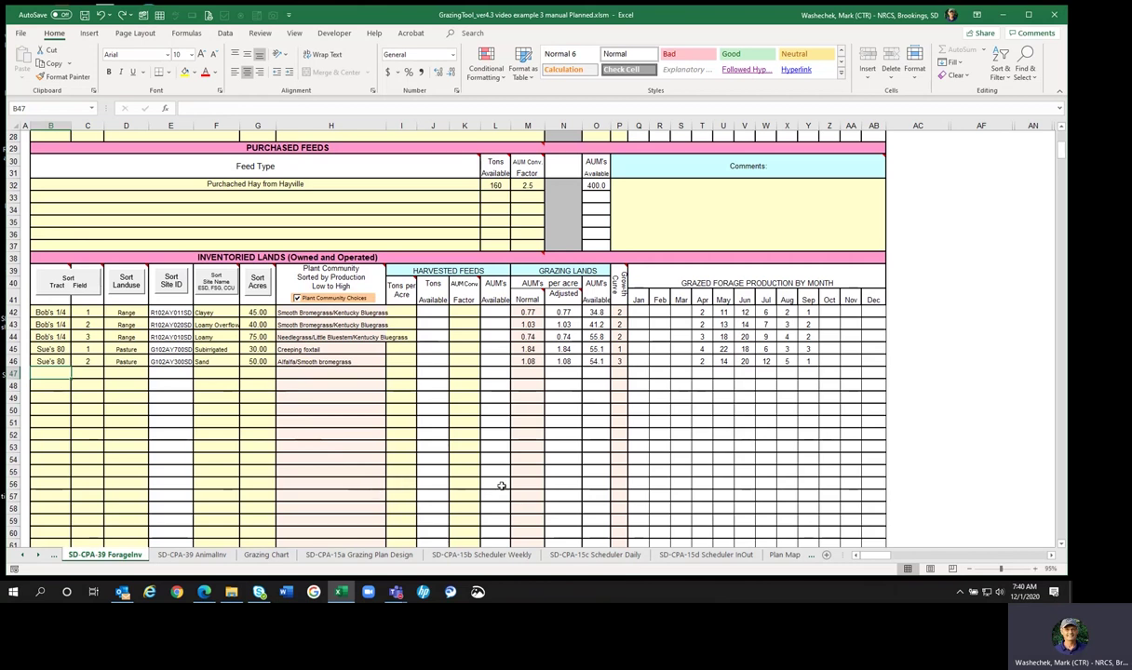
Set the production level for the initial suggested stocking rate to High and check the AUM's per acre of the grazing lands.
{"action": "scroll", "coordinate": [608, 469], "scroll_direction": "up", "scroll_amount": 9}
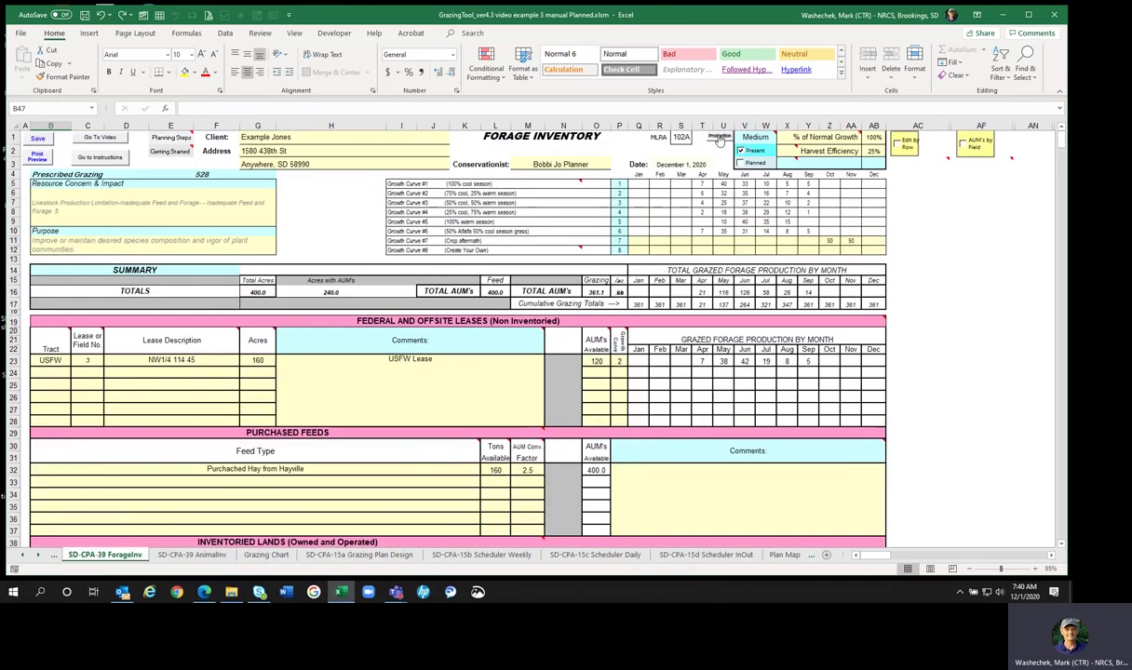
{"action": "left_click", "coordinate": [720, 137]}
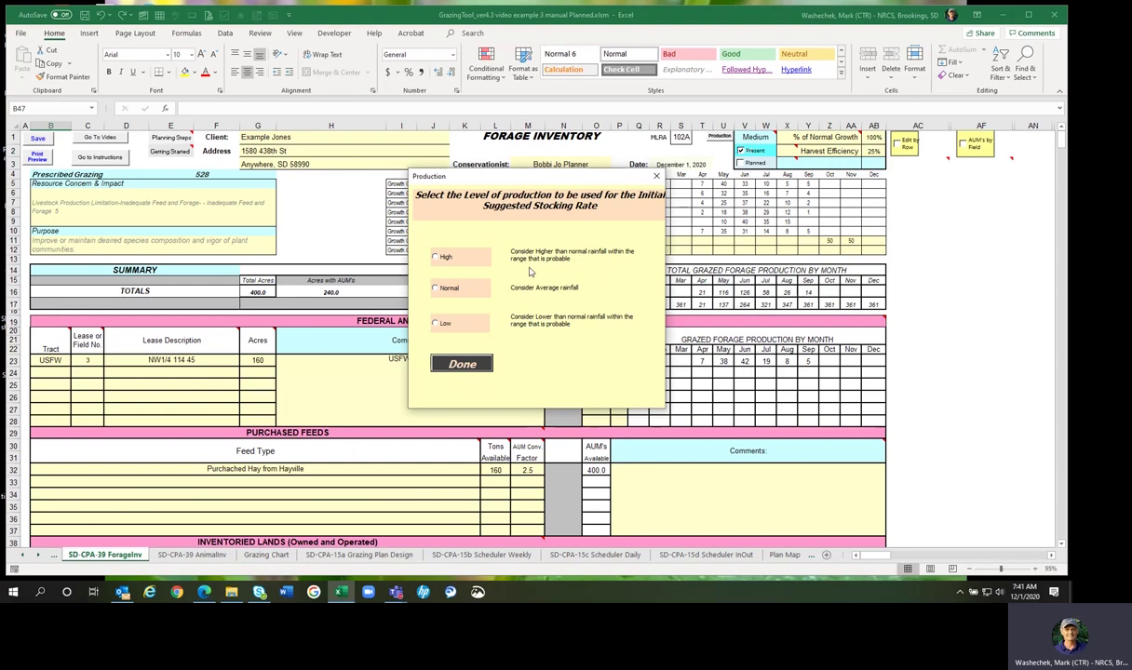
{"action": "left_click", "coordinate": [444, 268]}
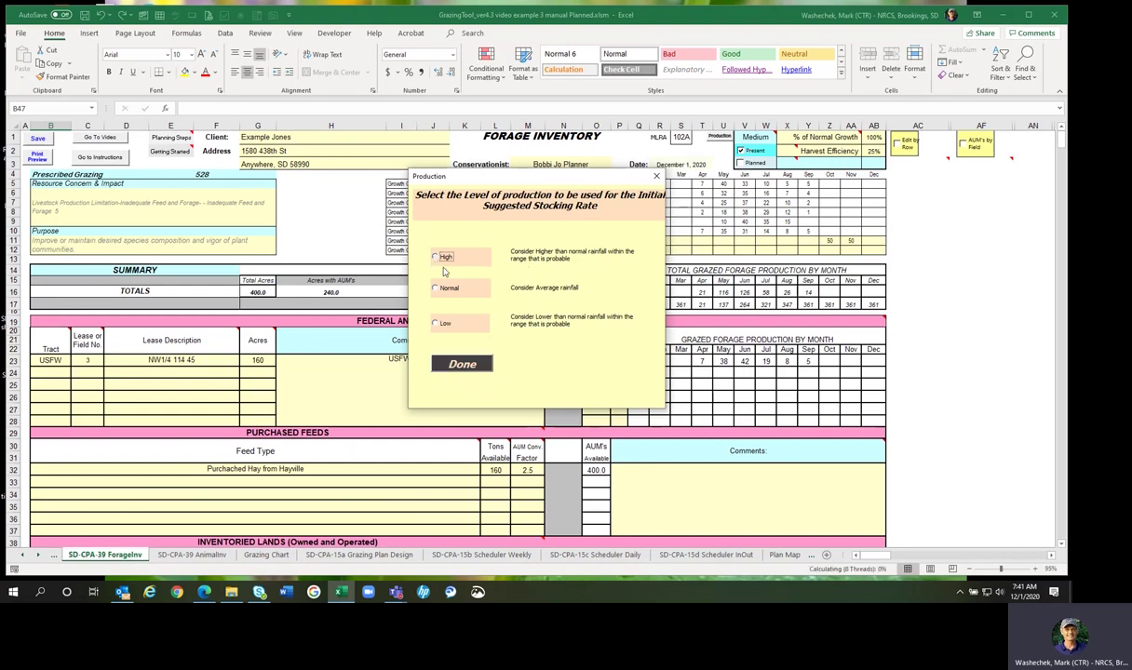
{"action": "left_click", "coordinate": [471, 367]}
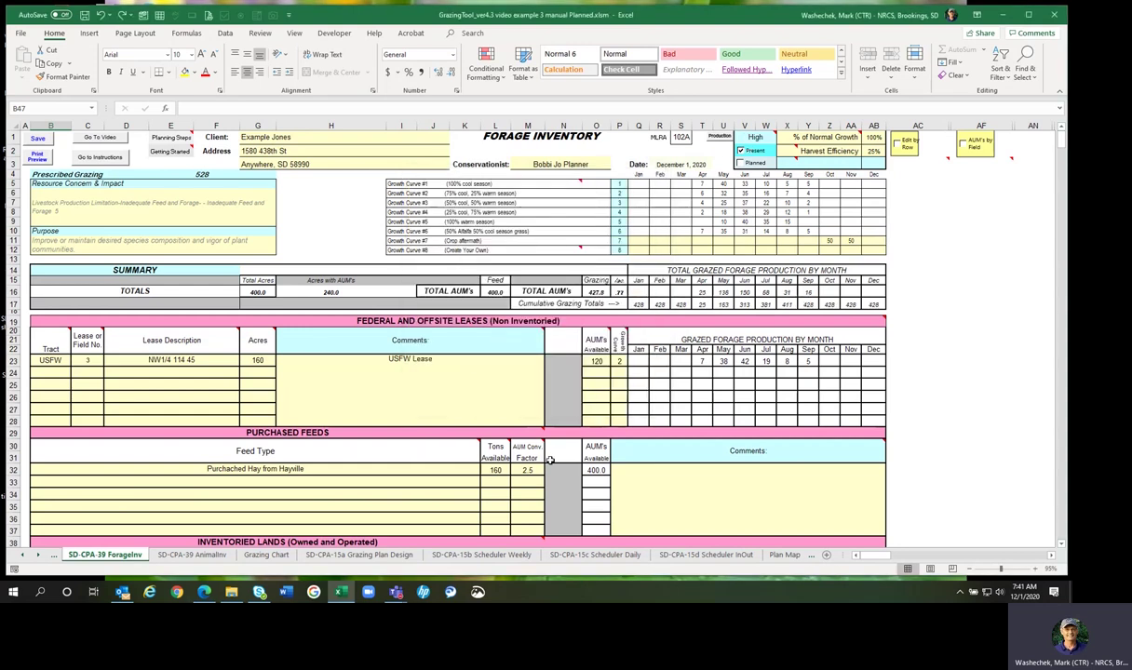
{"action": "scroll", "coordinate": [499, 454], "scroll_direction": "down", "scroll_amount": 5}
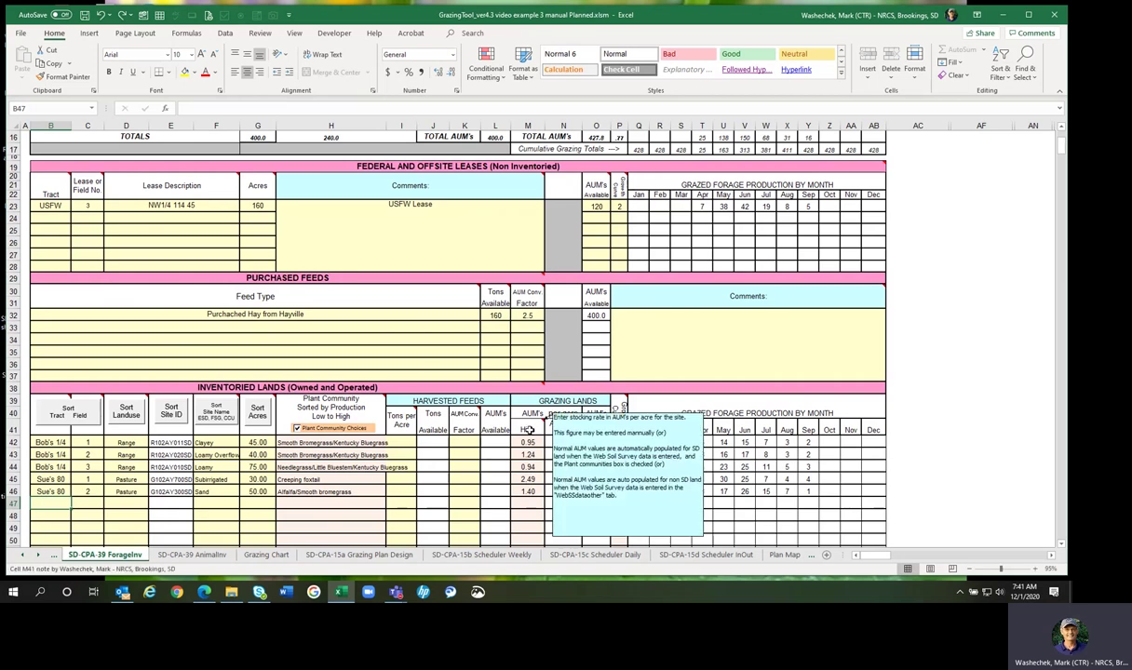
{"action": "left_click", "coordinate": [528, 429]}
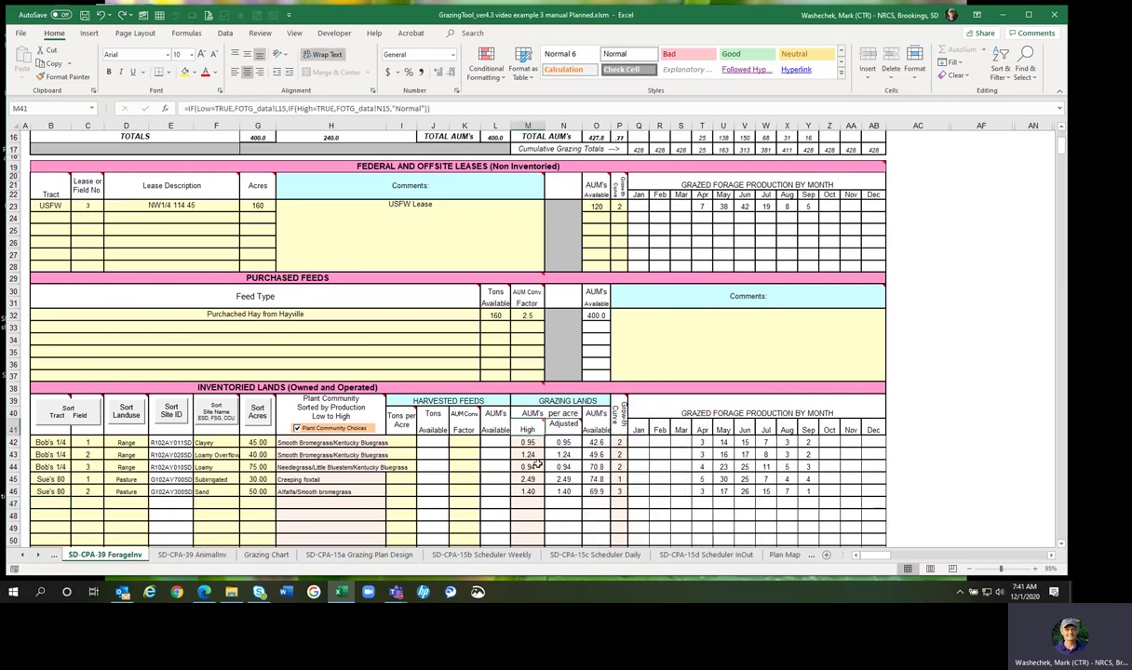
Set the production level for the initial suggested stocking rate to Normal and review the grazing lands' AUM's per acre.
{"action": "scroll", "coordinate": [732, 152], "scroll_direction": "up", "scroll_amount": 5}
{"action": "left_click", "coordinate": [719, 136]}
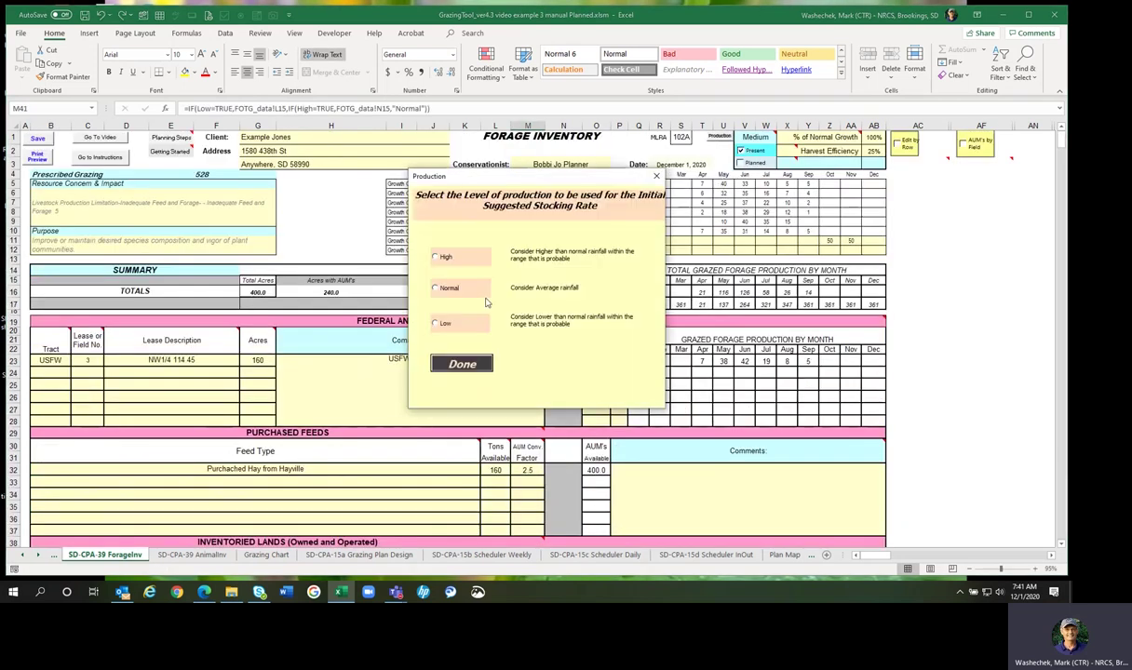
{"action": "left_click", "coordinate": [442, 289]}
{"action": "left_click", "coordinate": [463, 364]}
{"action": "scroll", "coordinate": [560, 387], "scroll_direction": "down", "scroll_amount": 2}
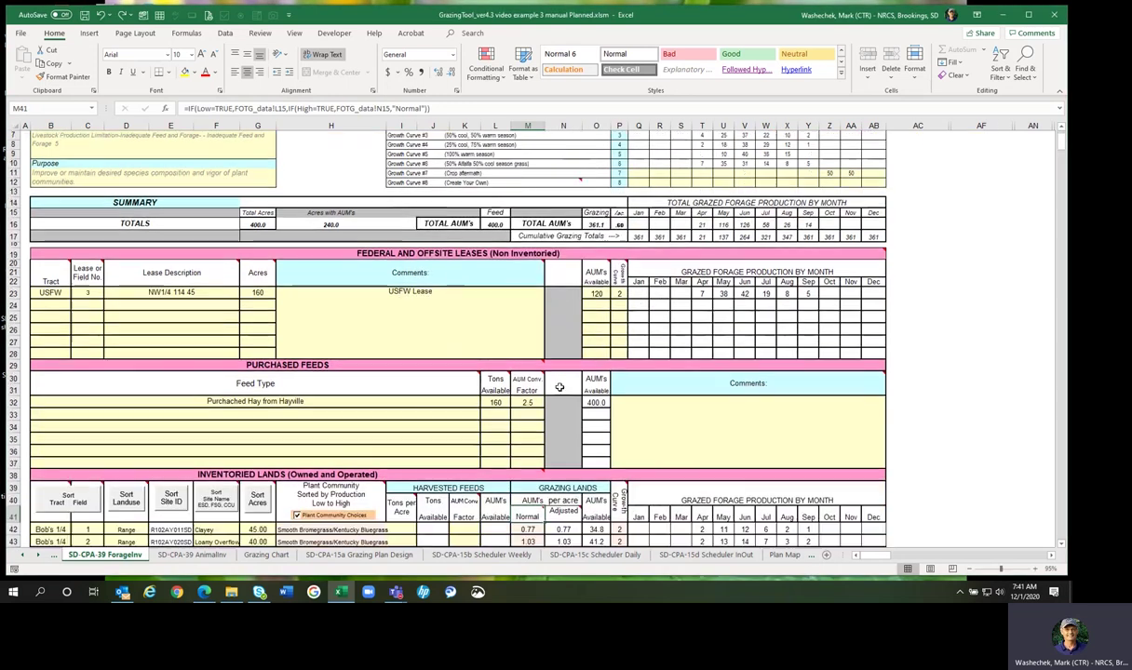
{"action": "scroll", "coordinate": [559, 388], "scroll_direction": "down", "scroll_amount": 1}
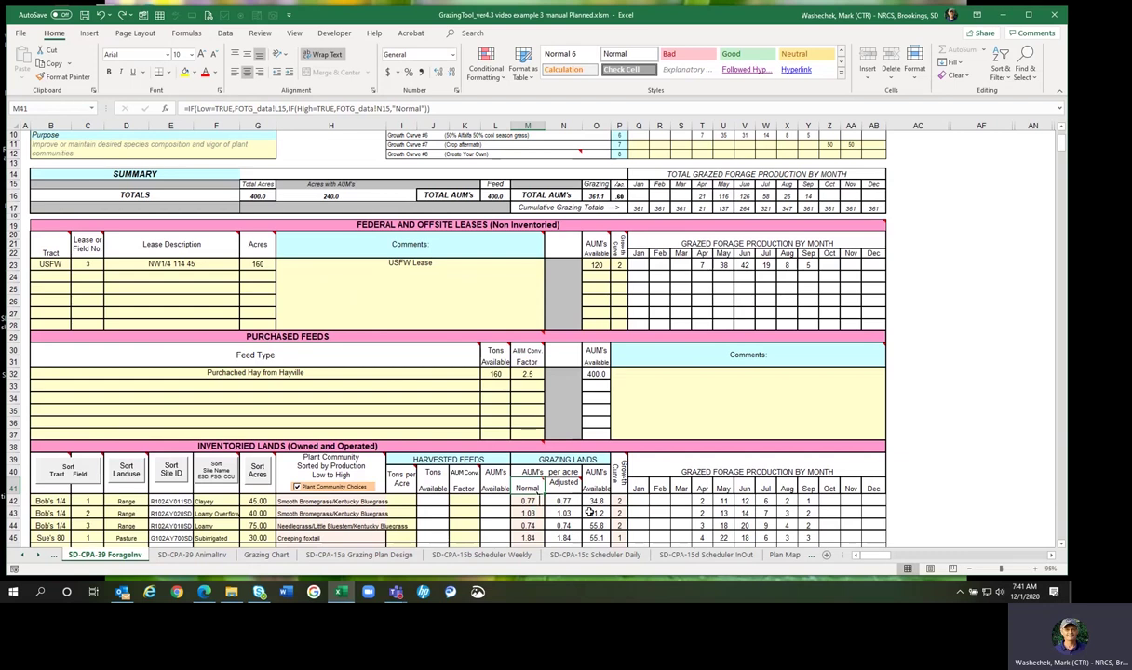
{"action": "scroll", "coordinate": [589, 512], "scroll_direction": "up", "scroll_amount": 3}
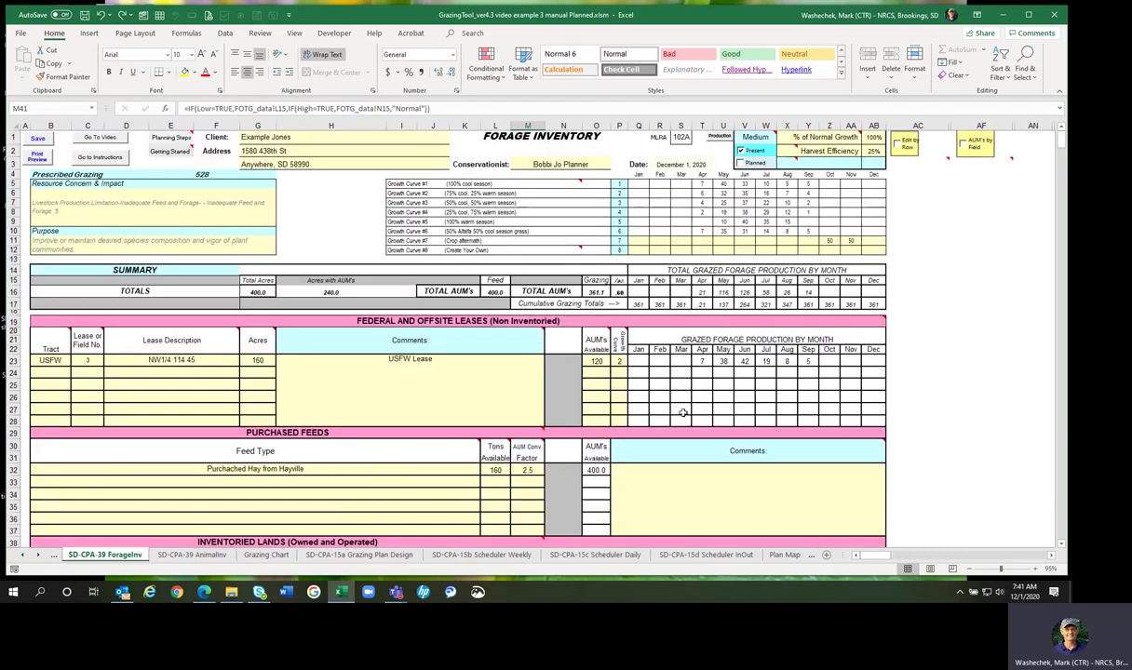
Set the % of Normal Growth to 80 and check the adjusted AUM's per acre of the inventoried lands.
{"action": "left_click", "coordinate": [873, 138]}
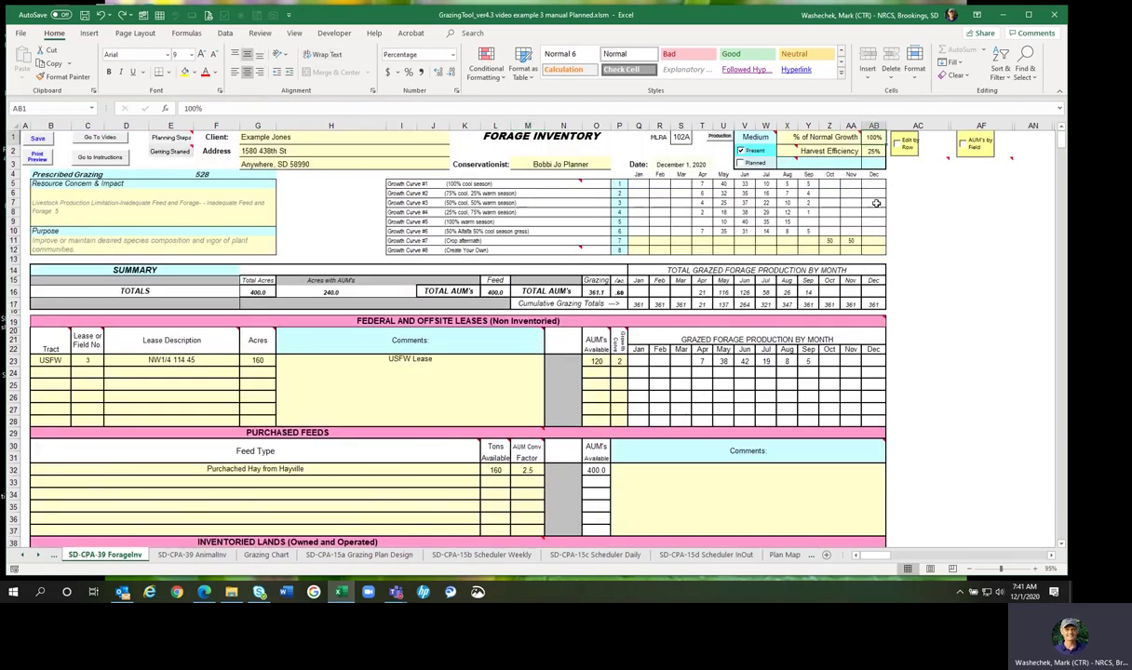
{"action": "type", "text": "80"}
{"action": "key", "text": "Return"}
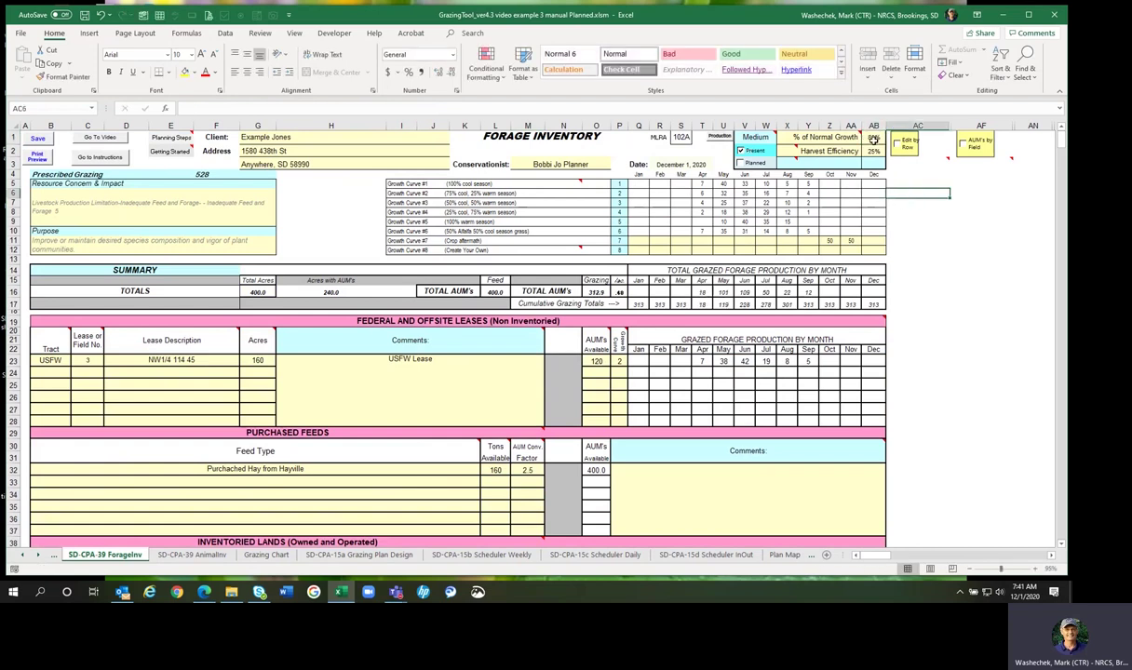
{"action": "scroll", "coordinate": [878, 429], "scroll_direction": "down", "scroll_amount": 3}
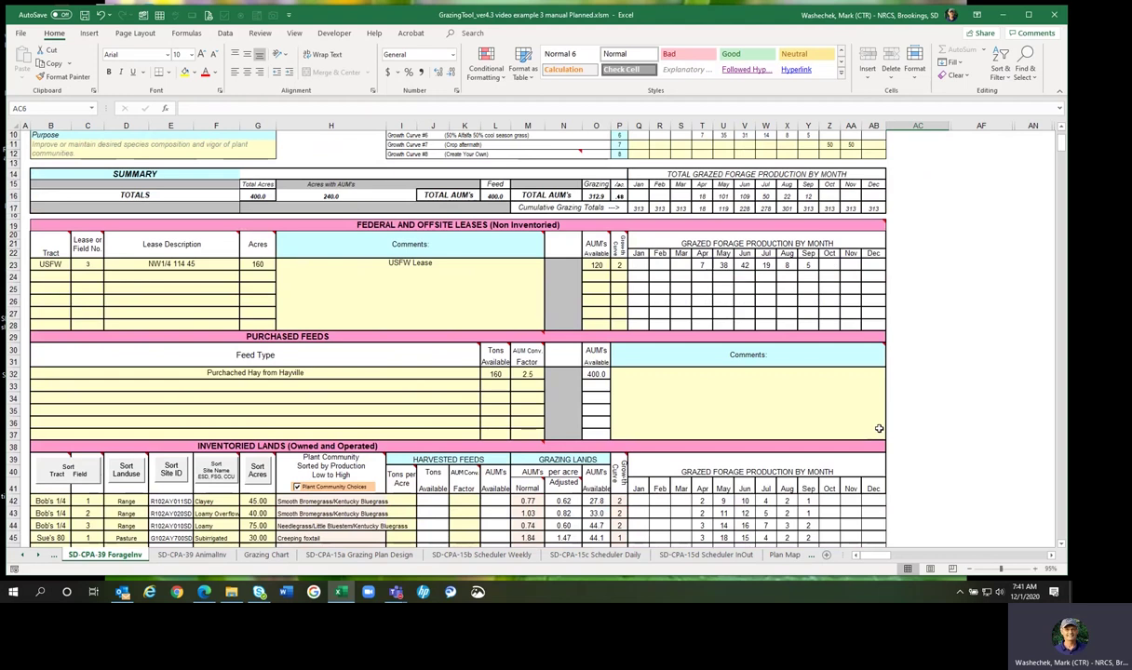
{"action": "scroll", "coordinate": [835, 404], "scroll_direction": "down", "scroll_amount": 1}
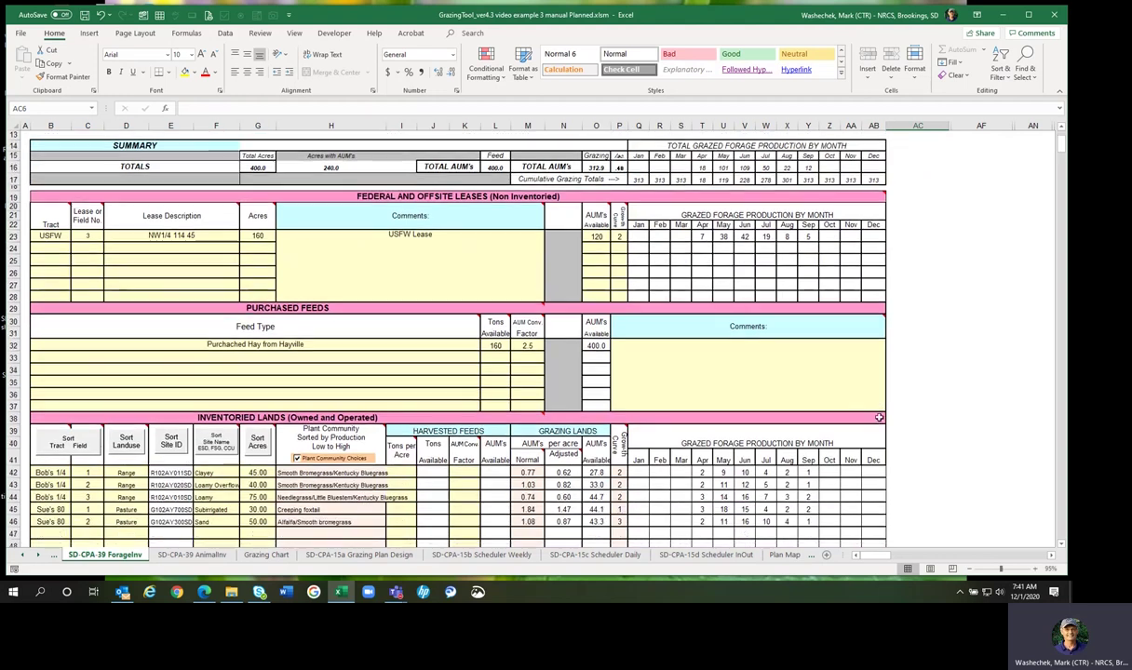
{"action": "left_click", "coordinate": [563, 473]}
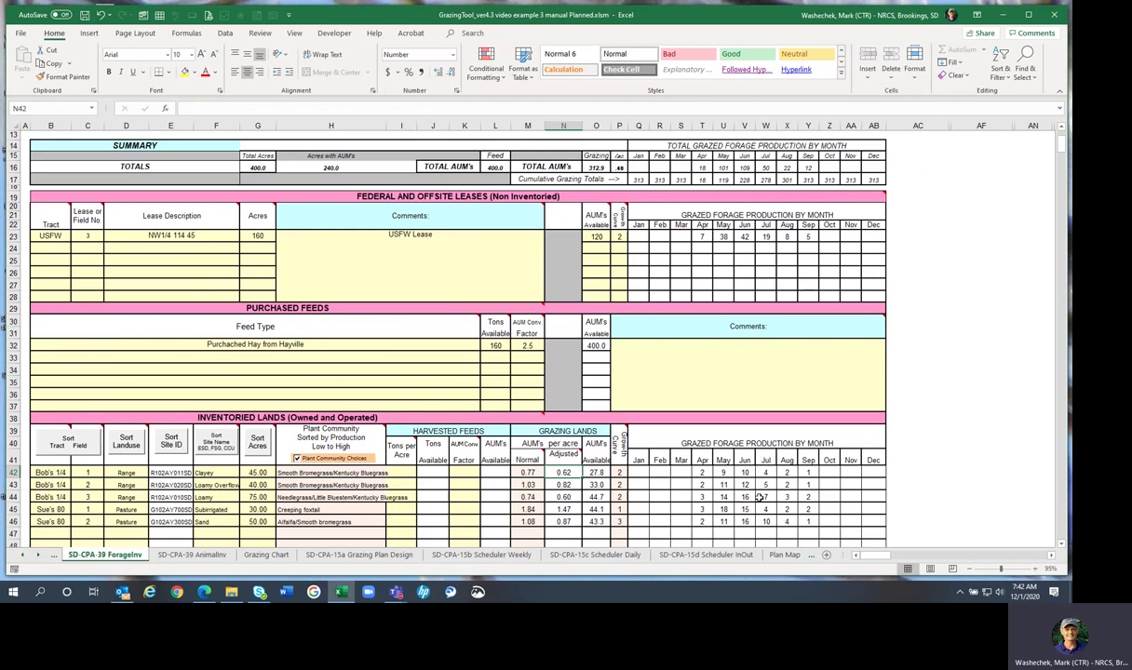
Set the % of Normal Growth back to 100 and review the inventoried lands' AUM's and growth curves.
{"action": "scroll", "coordinate": [753, 455], "scroll_direction": "up", "scroll_amount": 4}
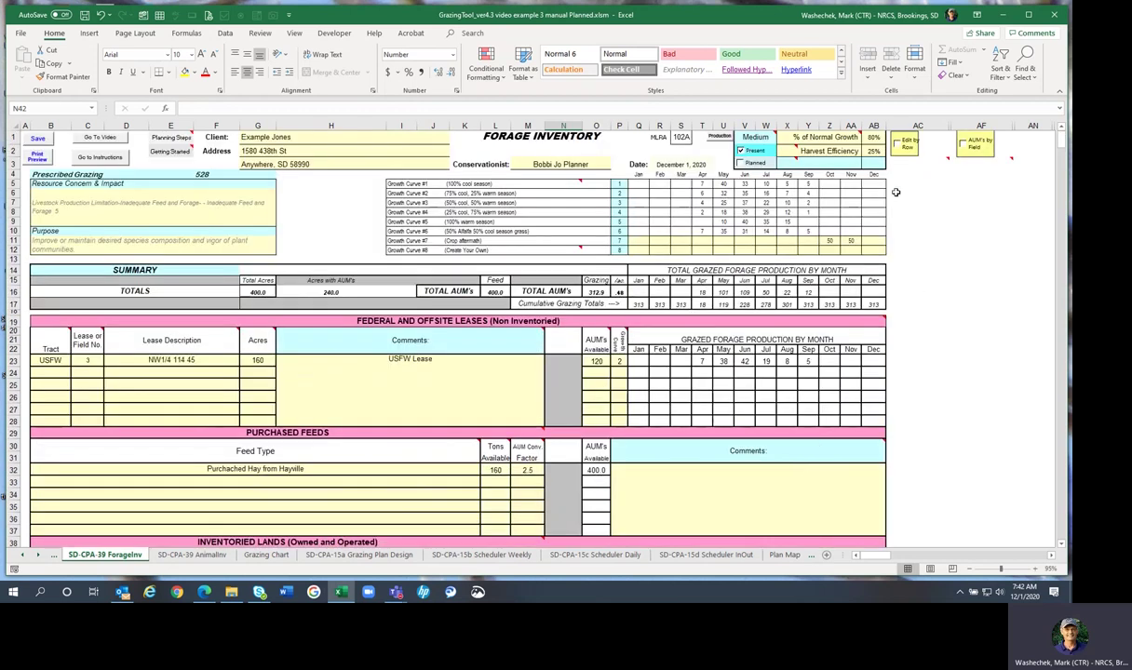
{"action": "left_click", "coordinate": [874, 138]}
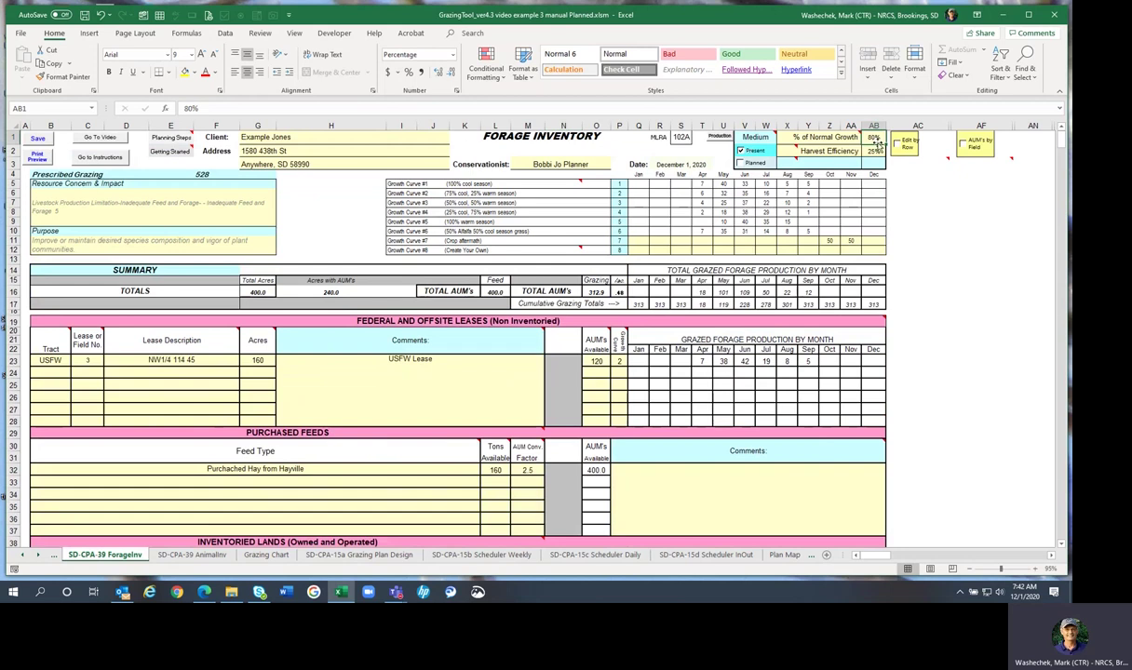
{"action": "type", "text": "100"}
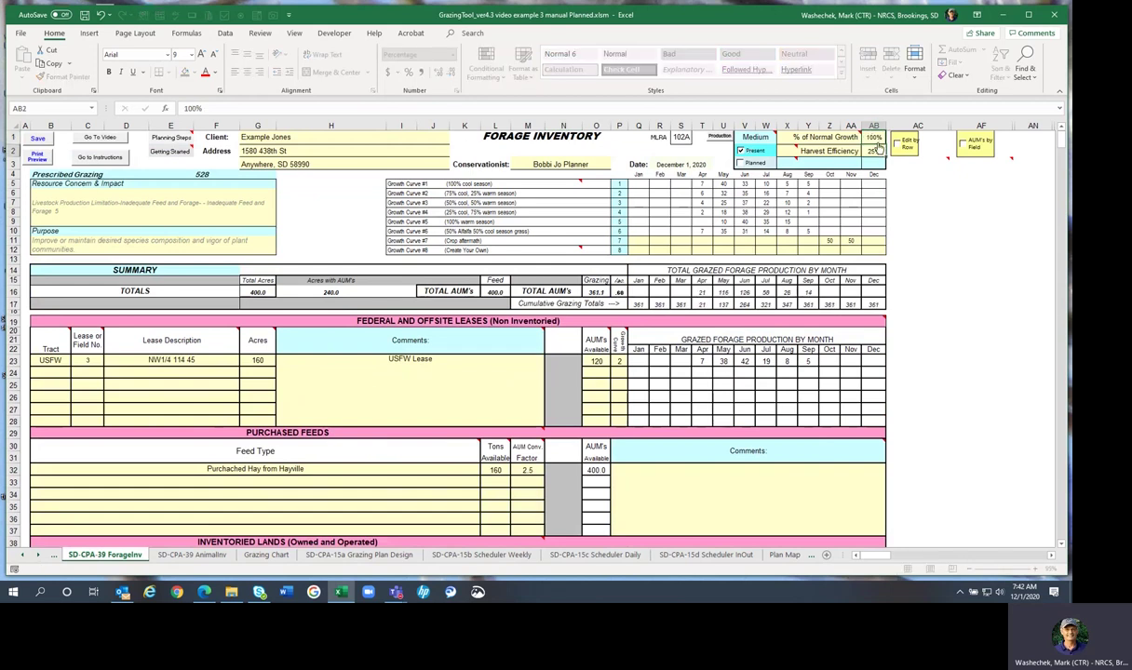
{"action": "key", "text": "Return"}
{"action": "scroll", "coordinate": [662, 230], "scroll_direction": "down", "scroll_amount": 1}
{"action": "scroll", "coordinate": [648, 233], "scroll_direction": "down", "scroll_amount": 2}
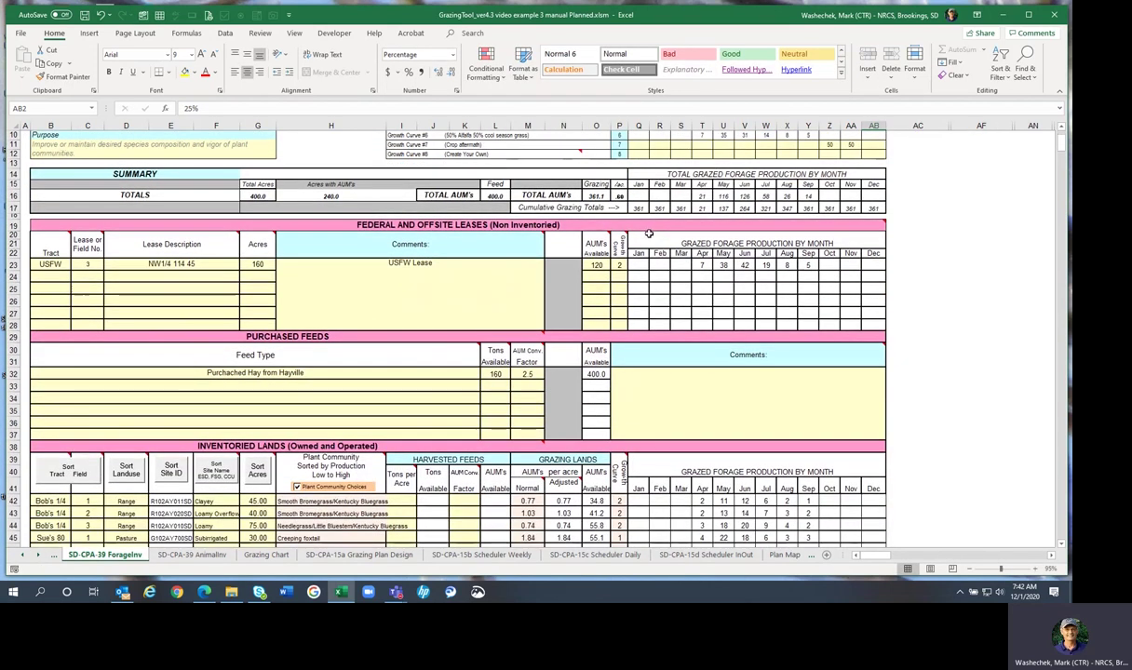
{"action": "scroll", "coordinate": [647, 235], "scroll_direction": "down", "scroll_amount": 2}
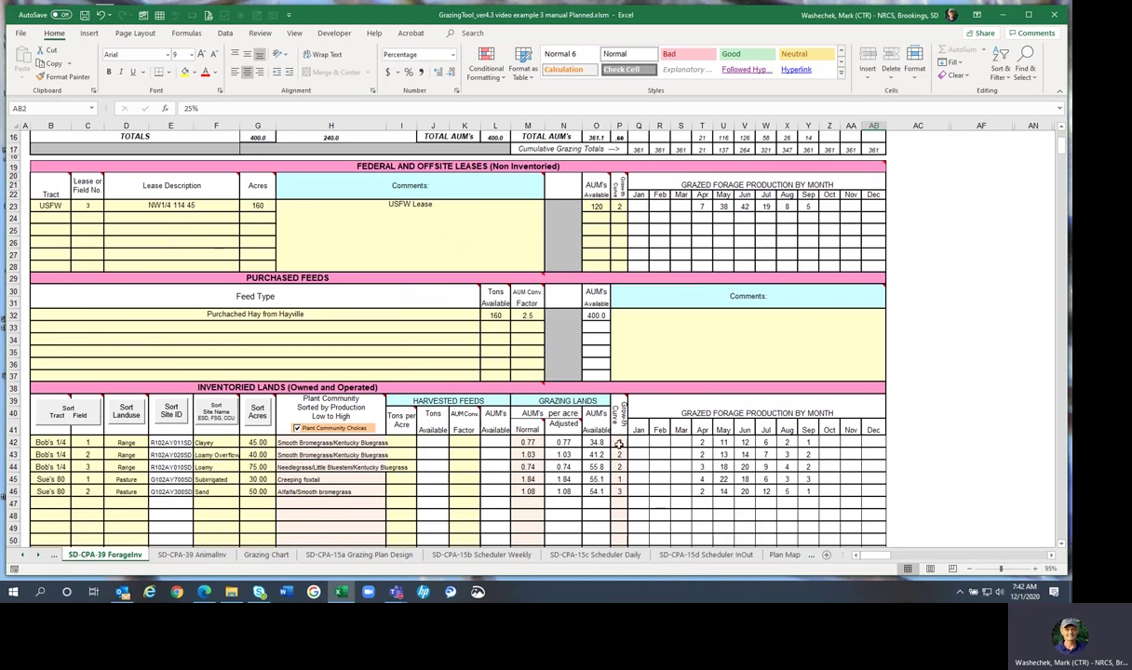
Override the normal AUM's per acre of the alfalfa/smooth bromegrass pasture, Sue's 80 field 2, with 1.5.
{"action": "left_click", "coordinate": [526, 492]}
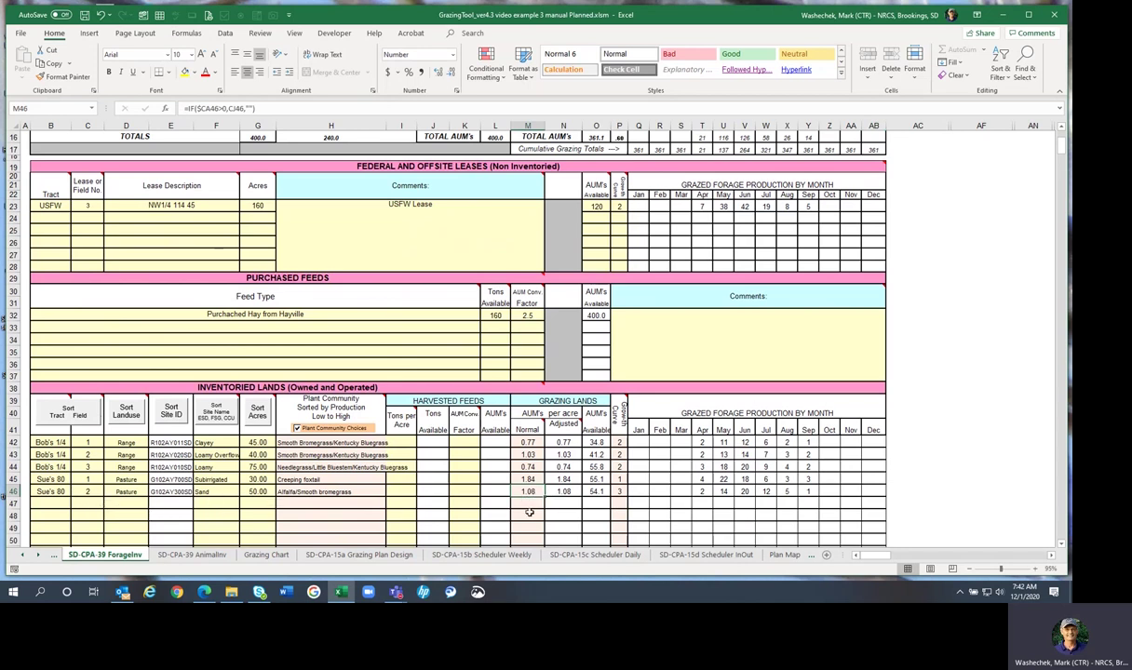
{"action": "type", "text": "1"}
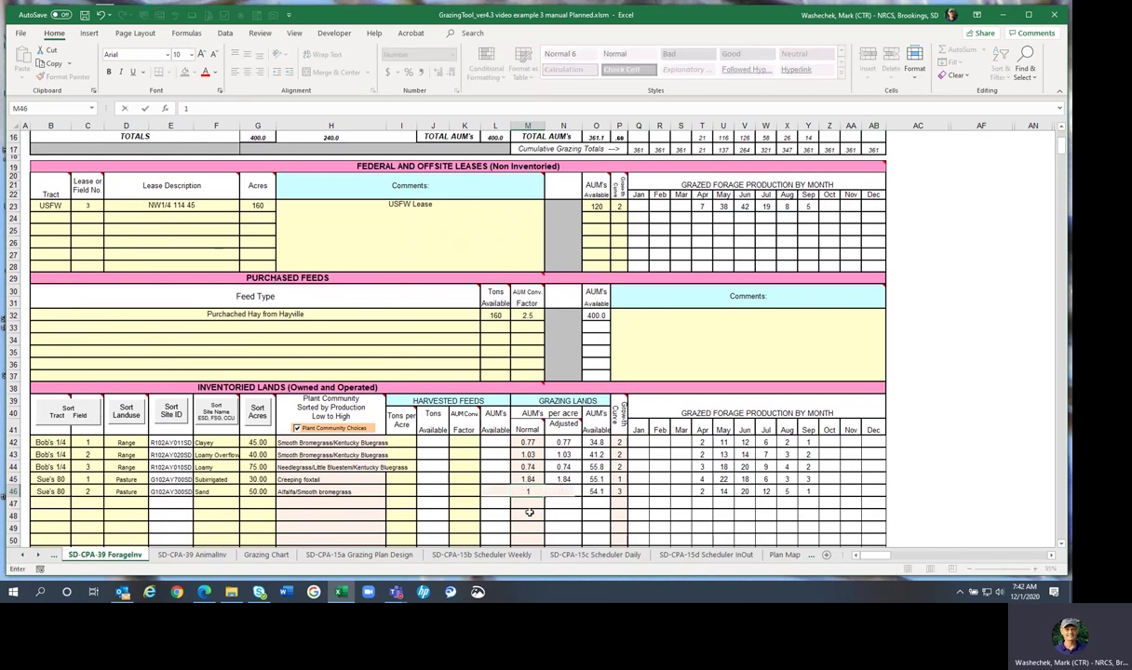
{"action": "type", "text": ".5"}
{"action": "left_click", "coordinate": [528, 515]}
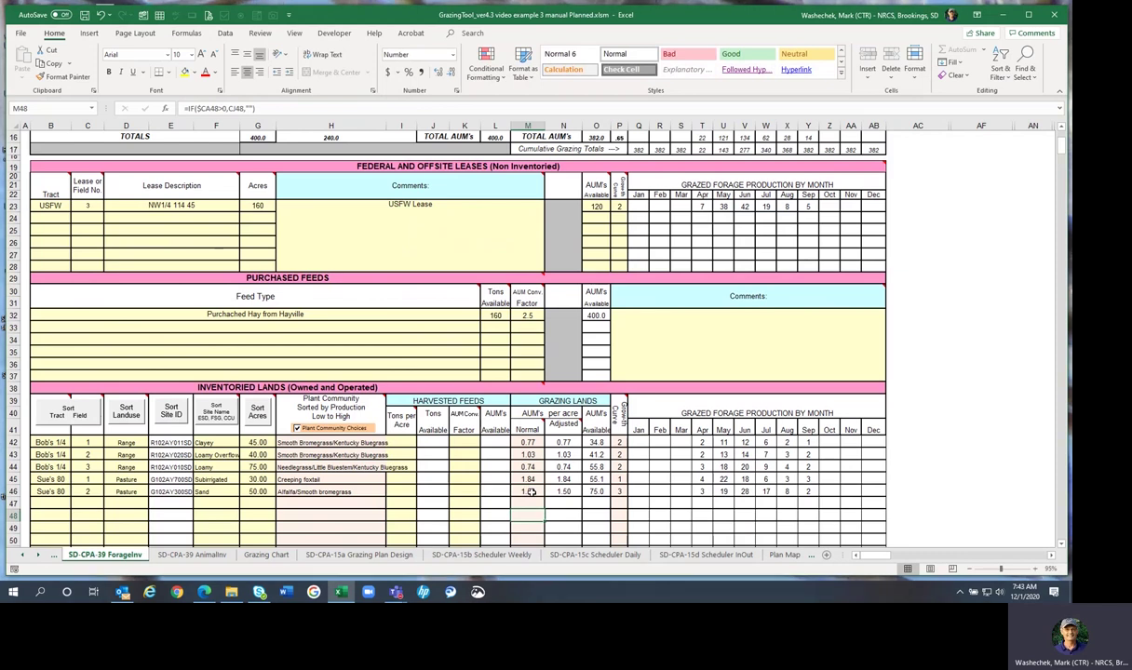
Restore the normal AUM's formula of Sue's 80 field 2 by filling it down from the creeping foxtail row.
{"action": "left_click", "coordinate": [528, 491]}
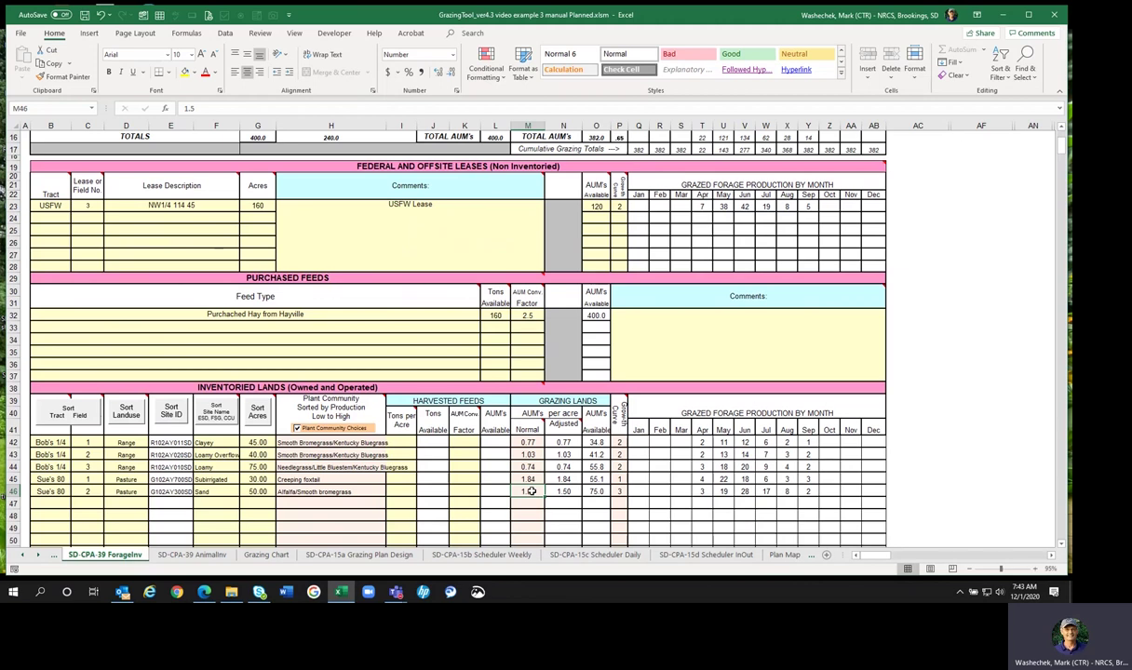
{"action": "key", "text": "Up"}
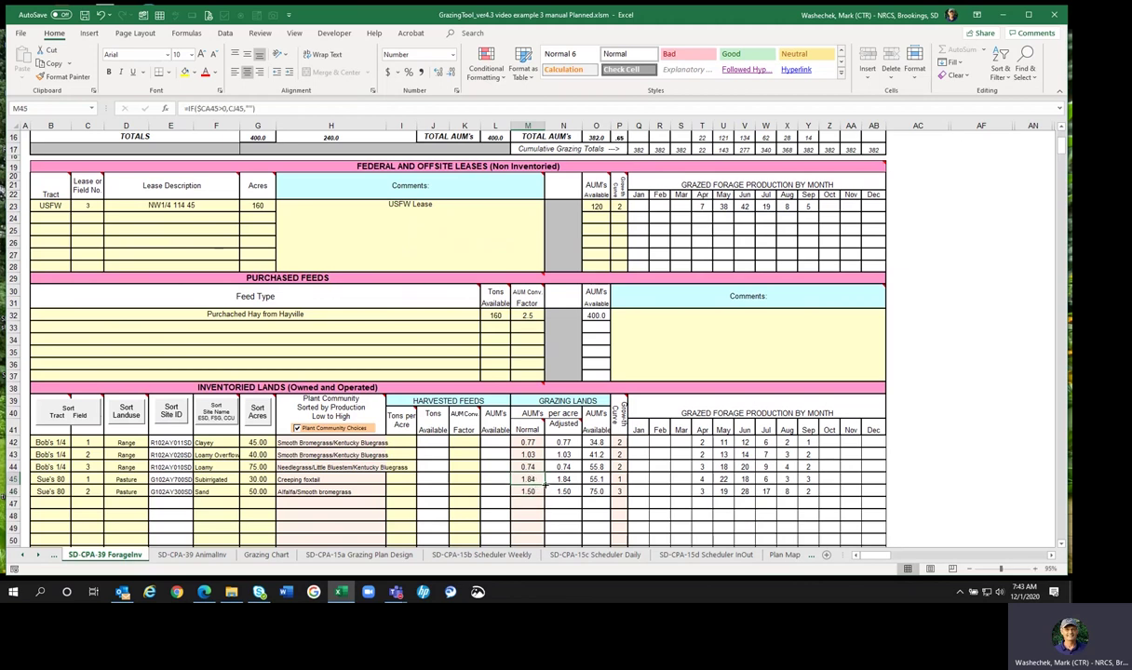
{"action": "left_click_drag", "start_coordinate": [544, 483], "coordinate": [536, 509]}
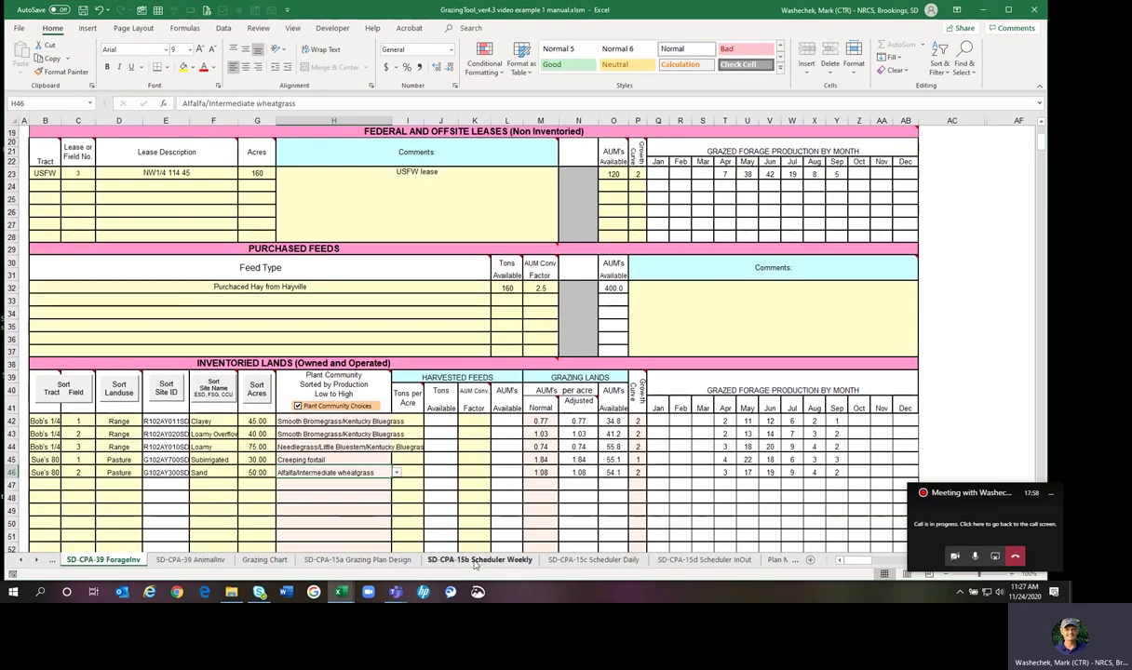
Review the forage balance in the Animal Inventory and the shortage or surplus graphs on the Grazing Chart, and return to the Forage Inventory.
{"action": "left_click", "coordinate": [169, 565]}
{"action": "scroll", "coordinate": [313, 419], "scroll_direction": "up", "scroll_amount": 3}
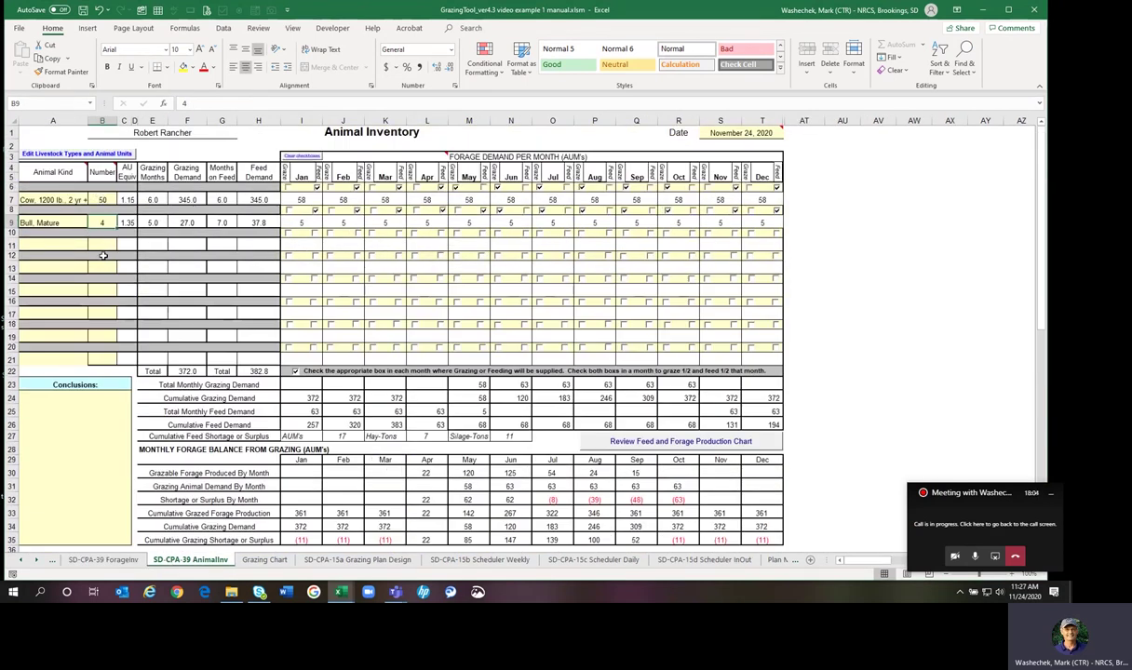
{"action": "left_click", "coordinate": [277, 561]}
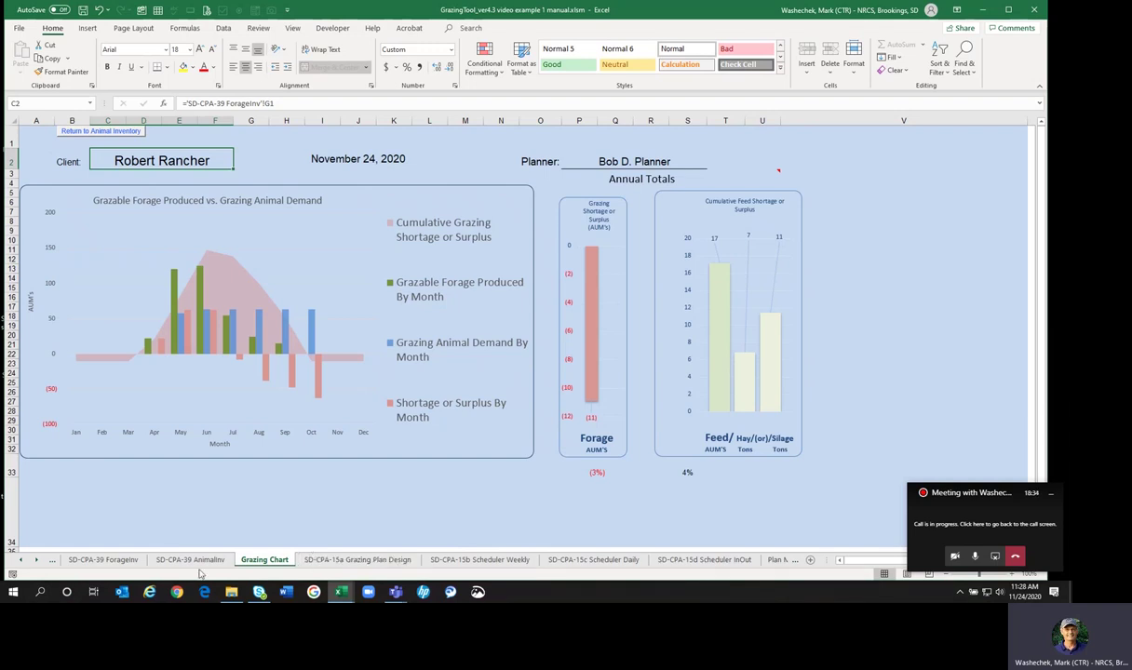
{"action": "left_click", "coordinate": [131, 563]}
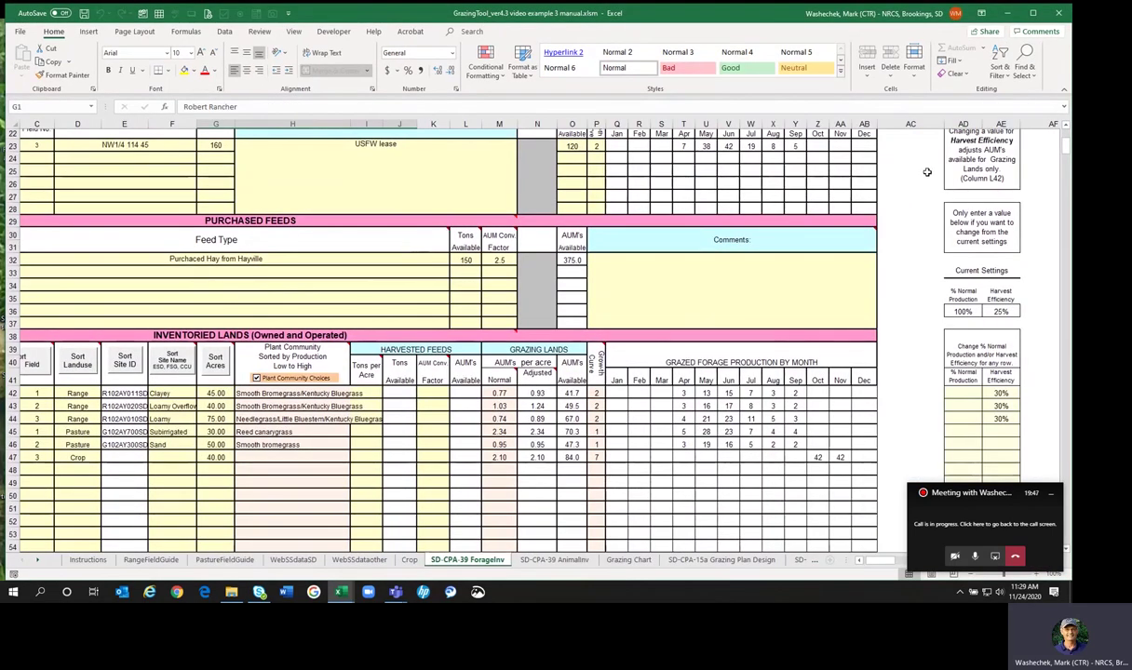
Read the Edit by Row note and examine the row-level harvest efficiency overrides of the three range fields.
{"action": "scroll", "coordinate": [927, 172], "scroll_direction": "up", "scroll_amount": 7}
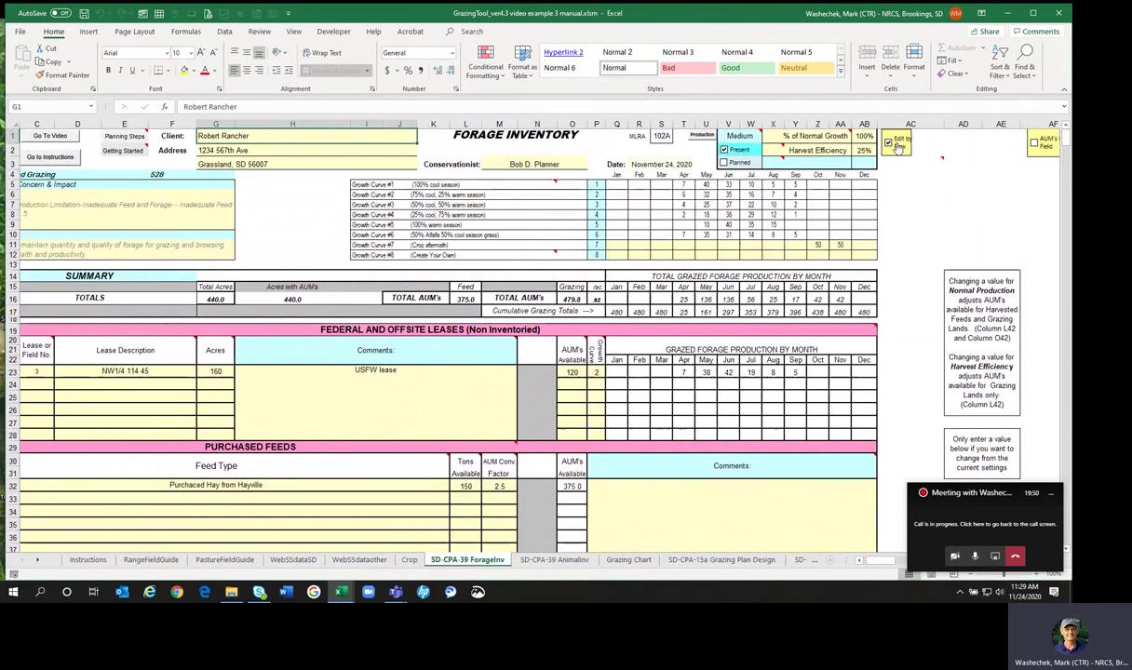
{"action": "mouse_move", "coordinate": [913, 157]}
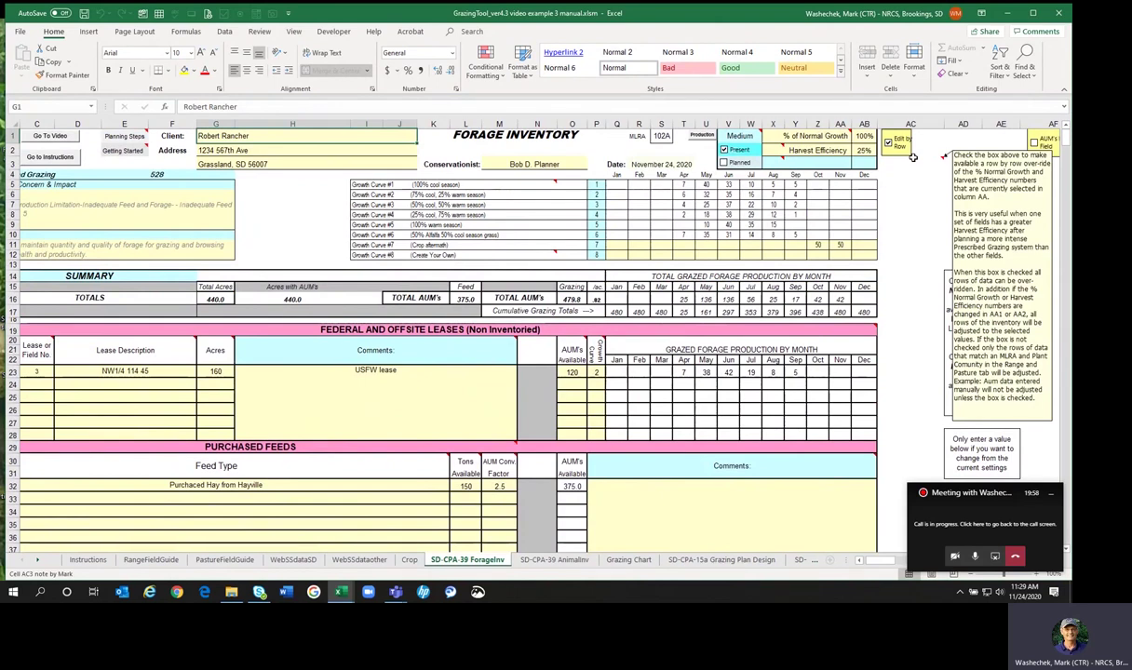
{"action": "scroll", "coordinate": [913, 157], "scroll_direction": "down", "scroll_amount": 8}
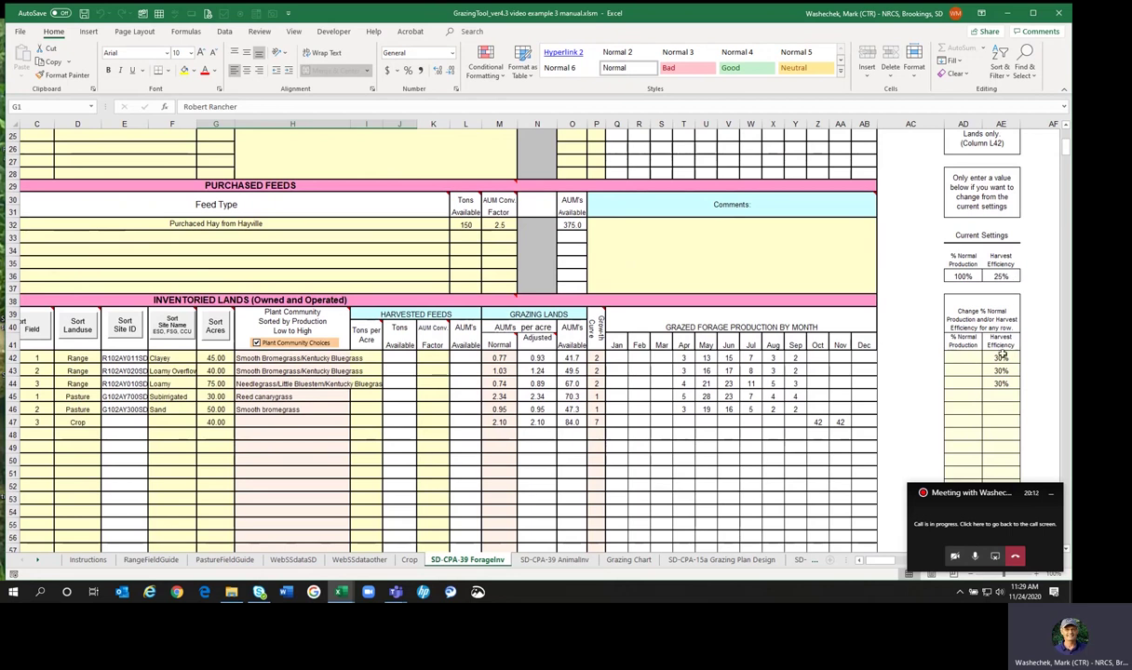
{"action": "left_click_drag", "start_coordinate": [1001, 358], "coordinate": [1006, 384]}
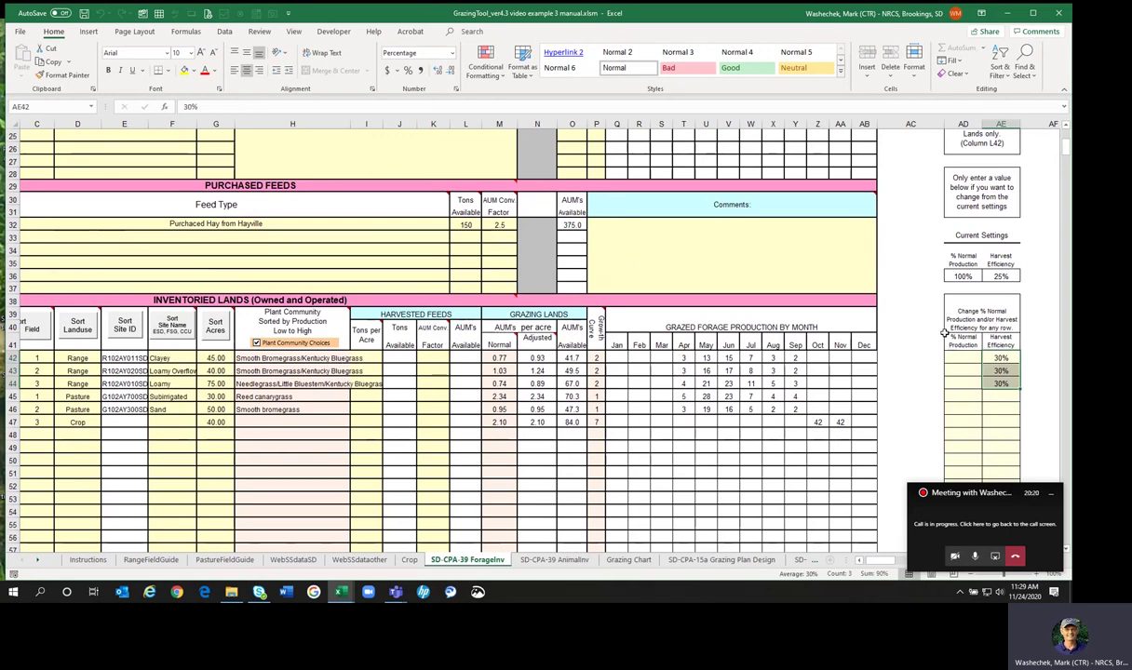
Read the Harvest Efficiency guidance for the present system and compare it with the overrides set on the range fields.
{"action": "scroll", "coordinate": [897, 315], "scroll_direction": "up", "scroll_amount": 8}
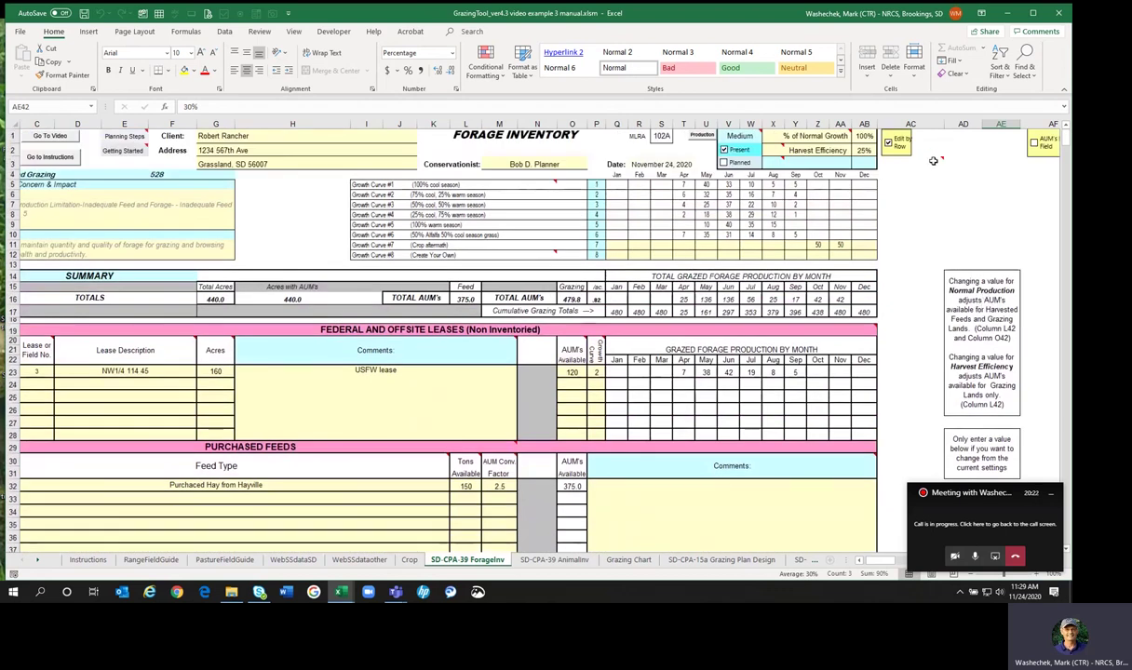
{"action": "mouse_move", "coordinate": [749, 156]}
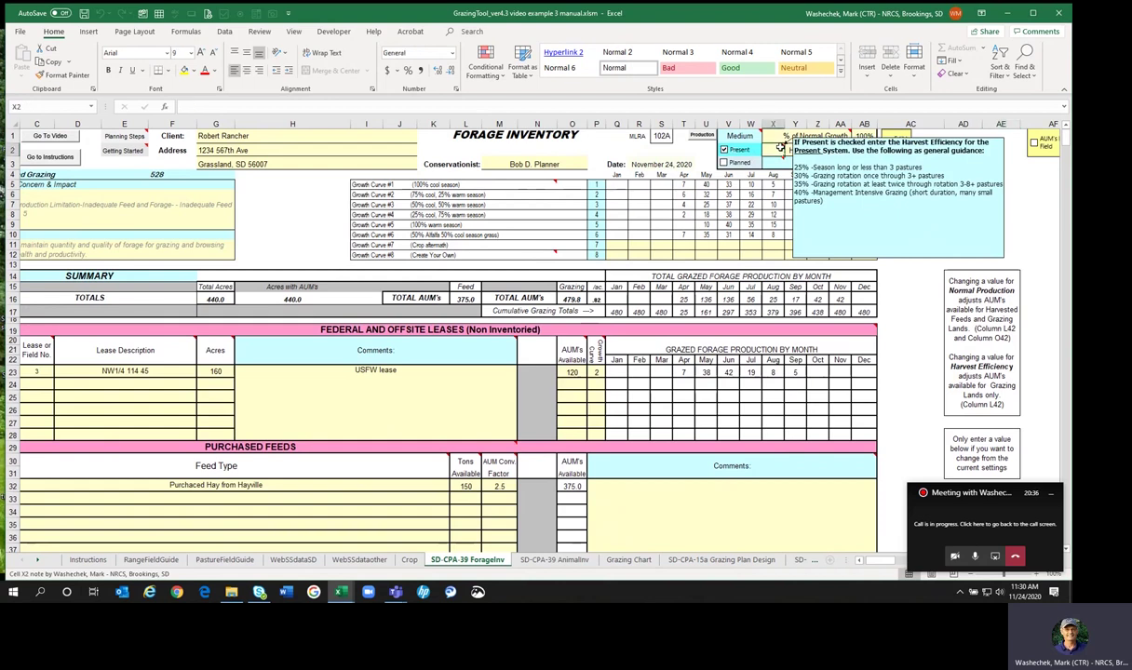
{"action": "left_click", "coordinate": [913, 254]}
{"action": "scroll", "coordinate": [940, 426], "scroll_direction": "down", "scroll_amount": 9}
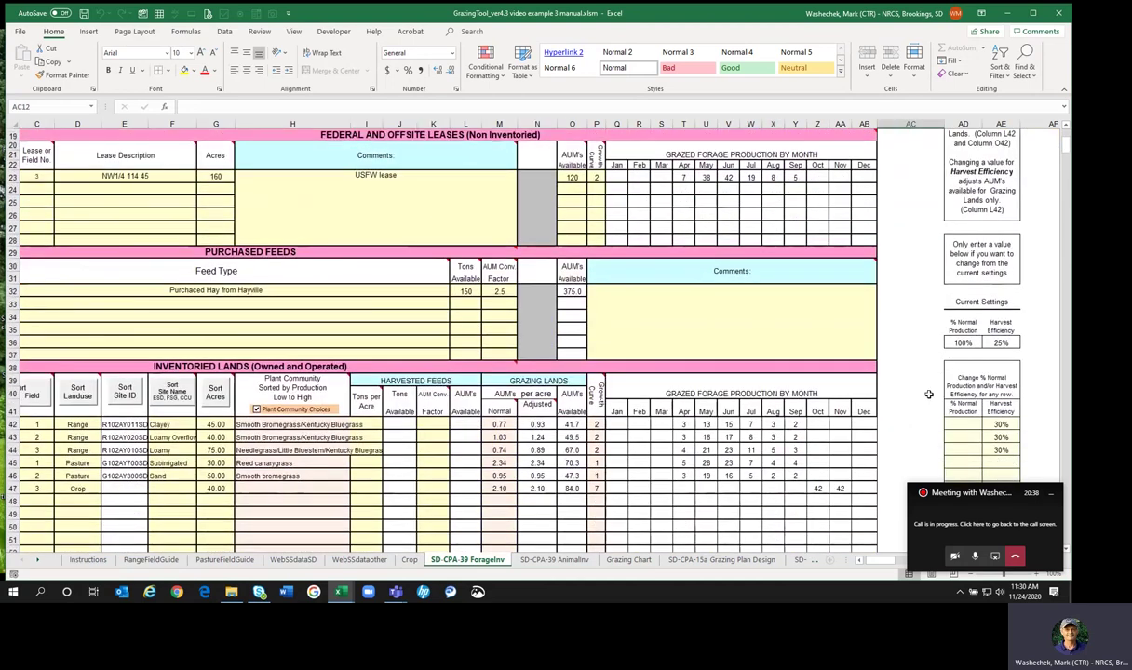
{"action": "left_click", "coordinate": [1002, 320]}
{"action": "left_click_drag", "start_coordinate": [1006, 331], "coordinate": [1000, 344]}
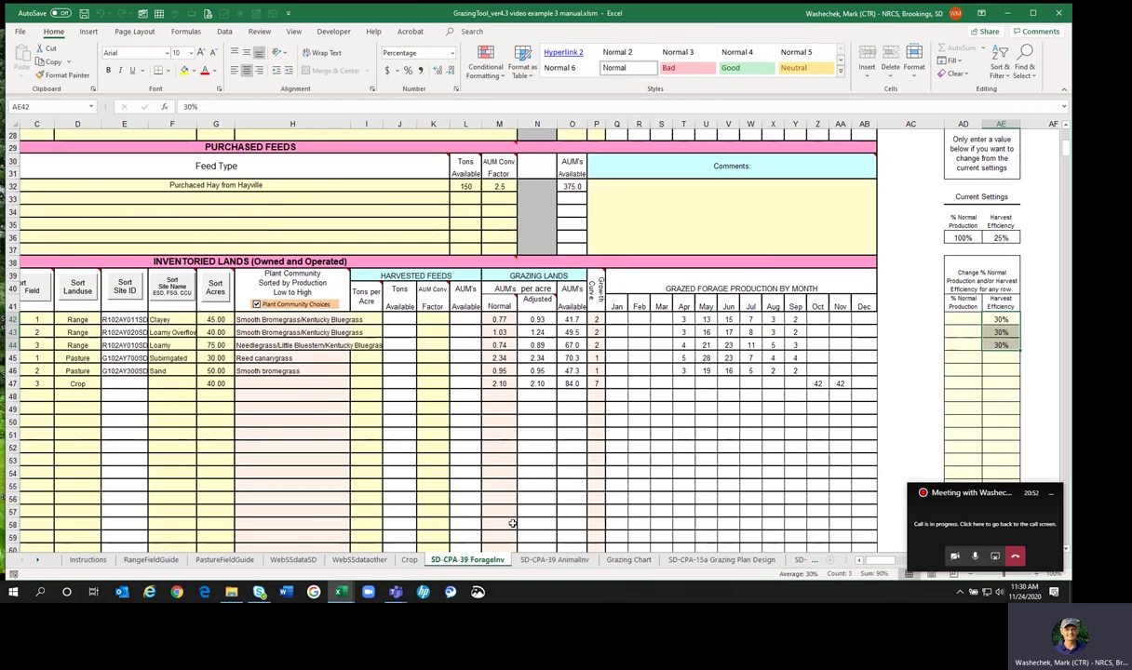
Review the corn aftermath AUM's per acre on the Crop sheet and compare them with the Forage Inventory's crop row.
{"action": "left_click", "coordinate": [408, 561]}
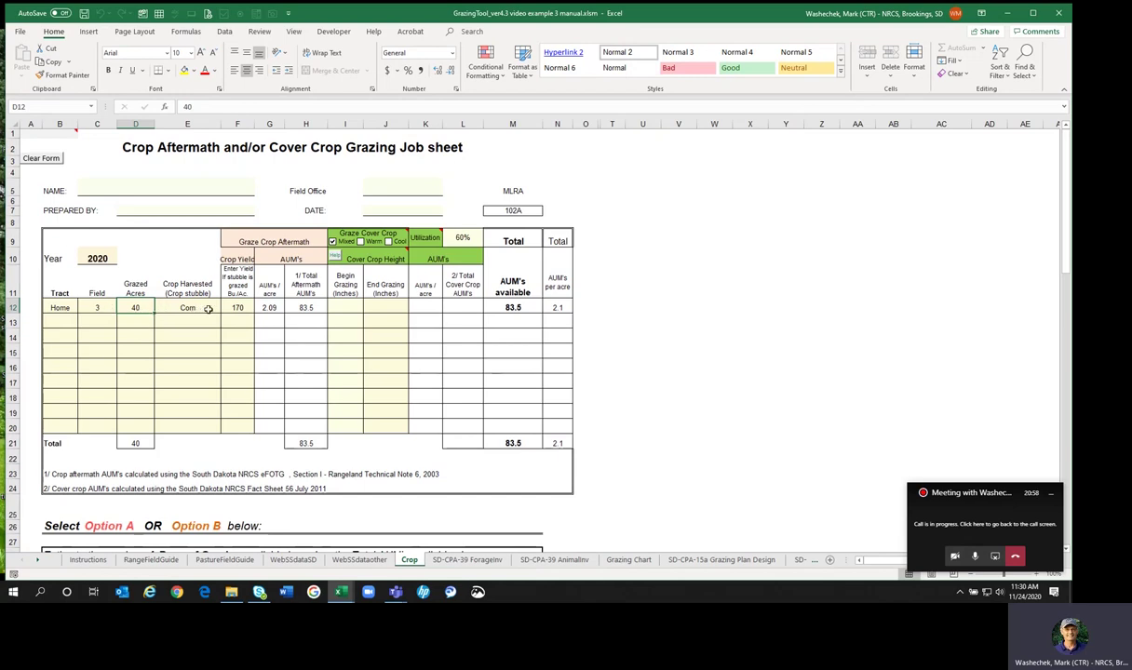
{"action": "left_click", "coordinate": [555, 443]}
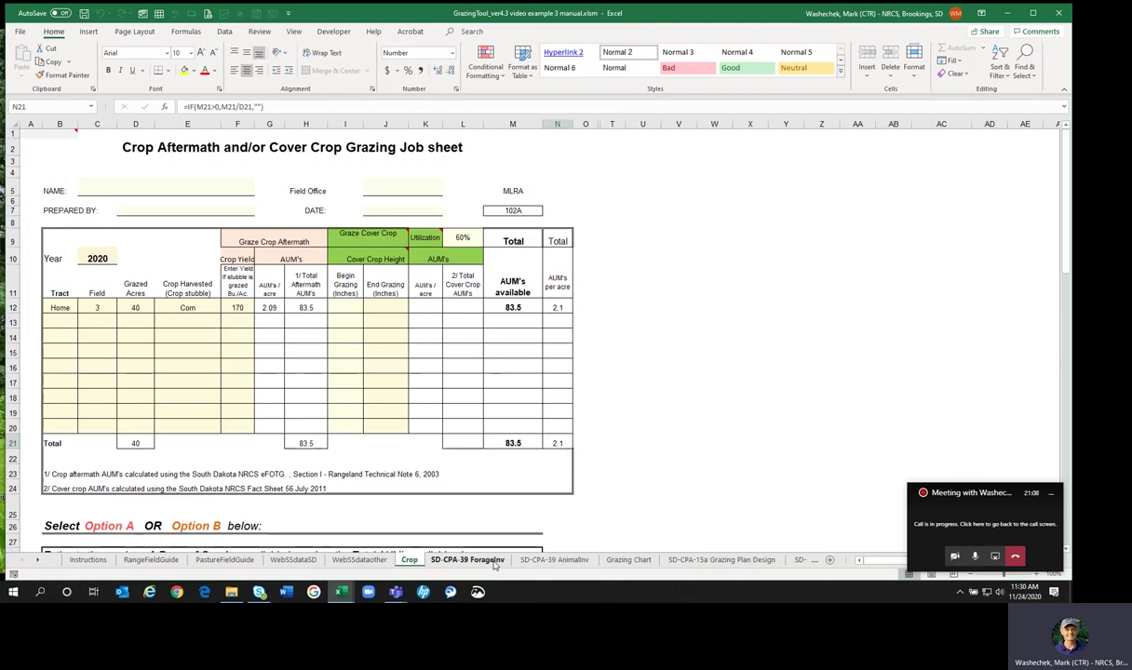
{"action": "left_click", "coordinate": [495, 564]}
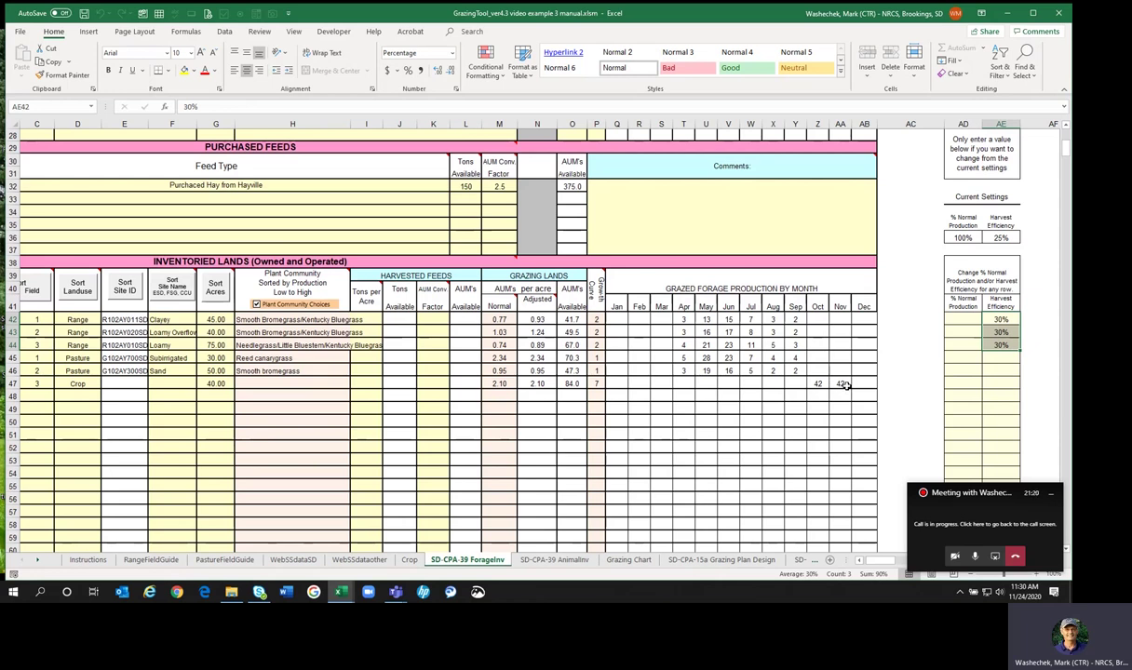
Review the monthly forage balance and forage balance summary in the Animal Inventory, and open the Grazing Chart.
{"action": "left_click", "coordinate": [555, 563]}
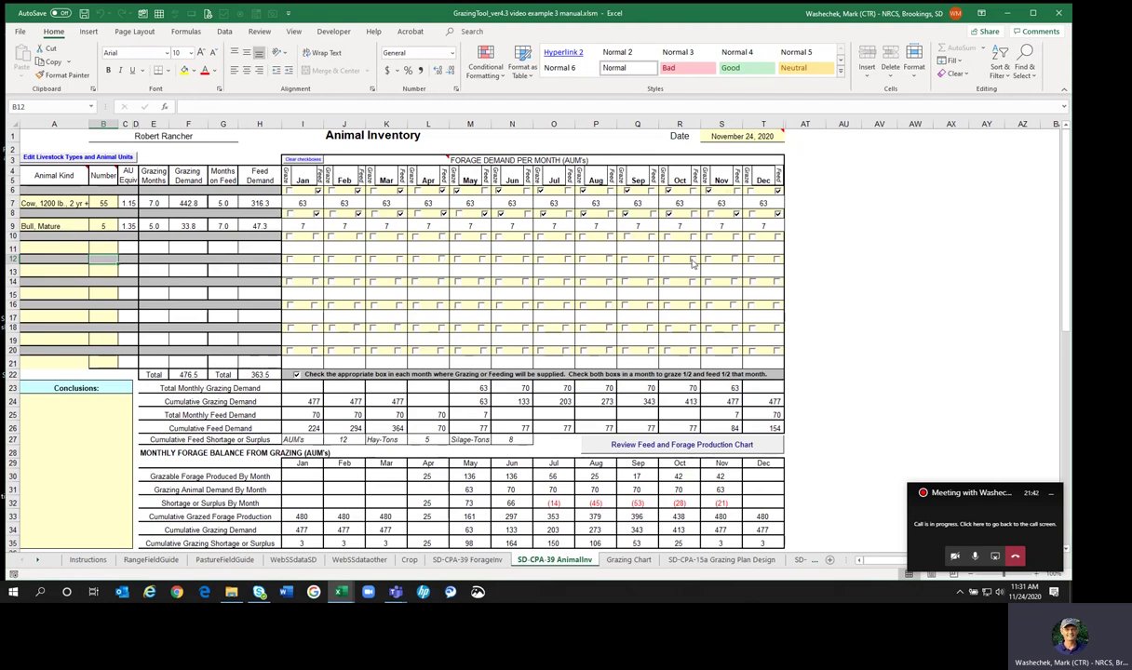
{"action": "scroll", "coordinate": [693, 245], "scroll_direction": "down", "scroll_amount": 1}
{"action": "scroll", "coordinate": [693, 245], "scroll_direction": "down", "scroll_amount": 1}
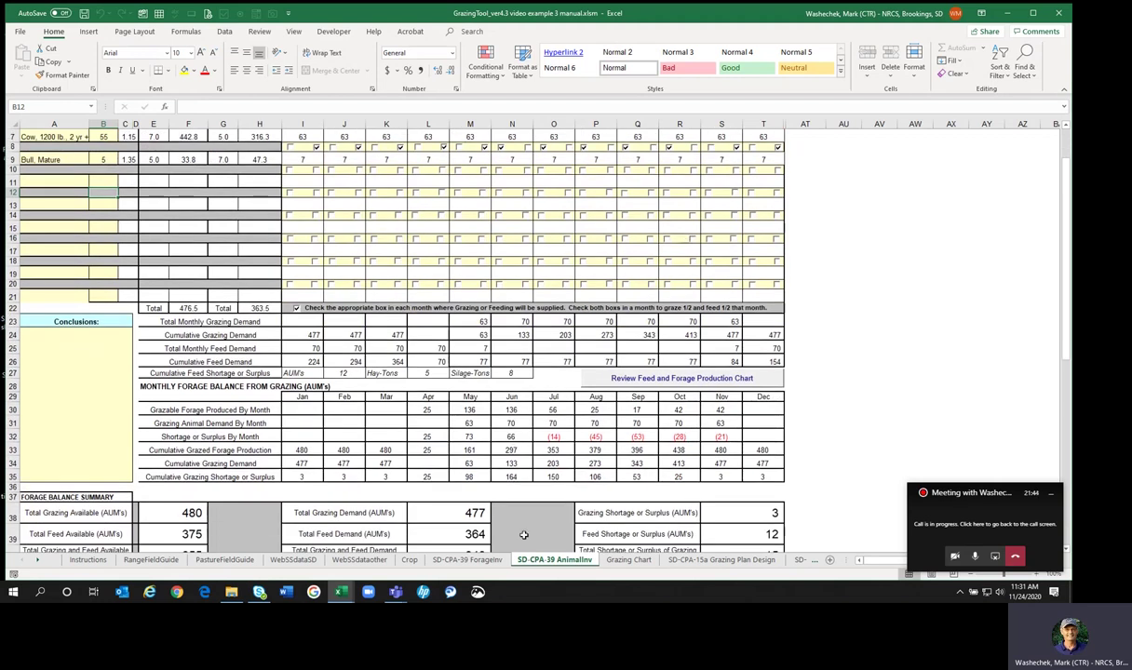
{"action": "left_click", "coordinate": [628, 560]}
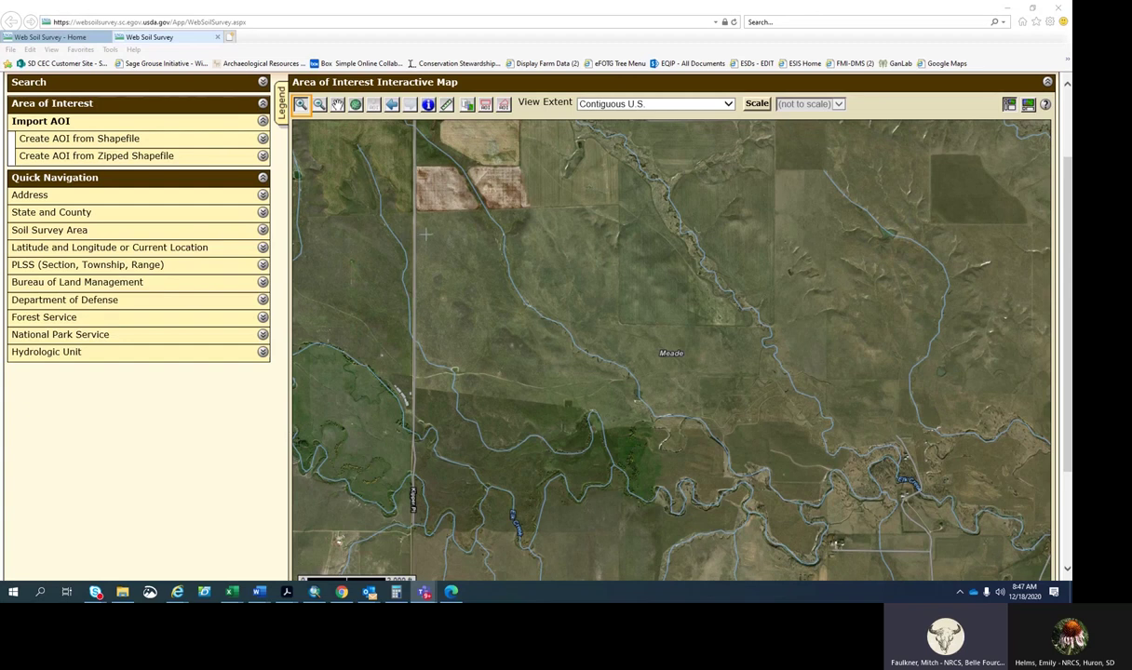
Define a polygon area of interest of about 771 acres in Meade County, east of the north-south road and south of the tilled fields.
{"action": "left_click", "coordinate": [503, 106]}
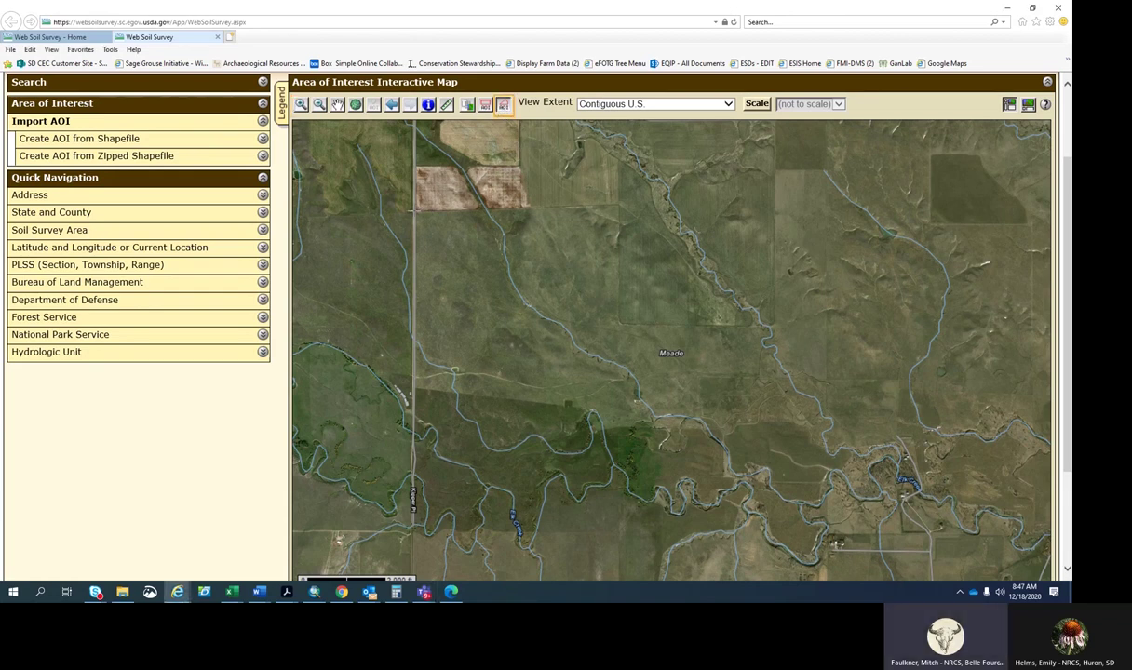
{"action": "left_click", "coordinate": [414, 212]}
{"action": "left_click", "coordinate": [619, 206]}
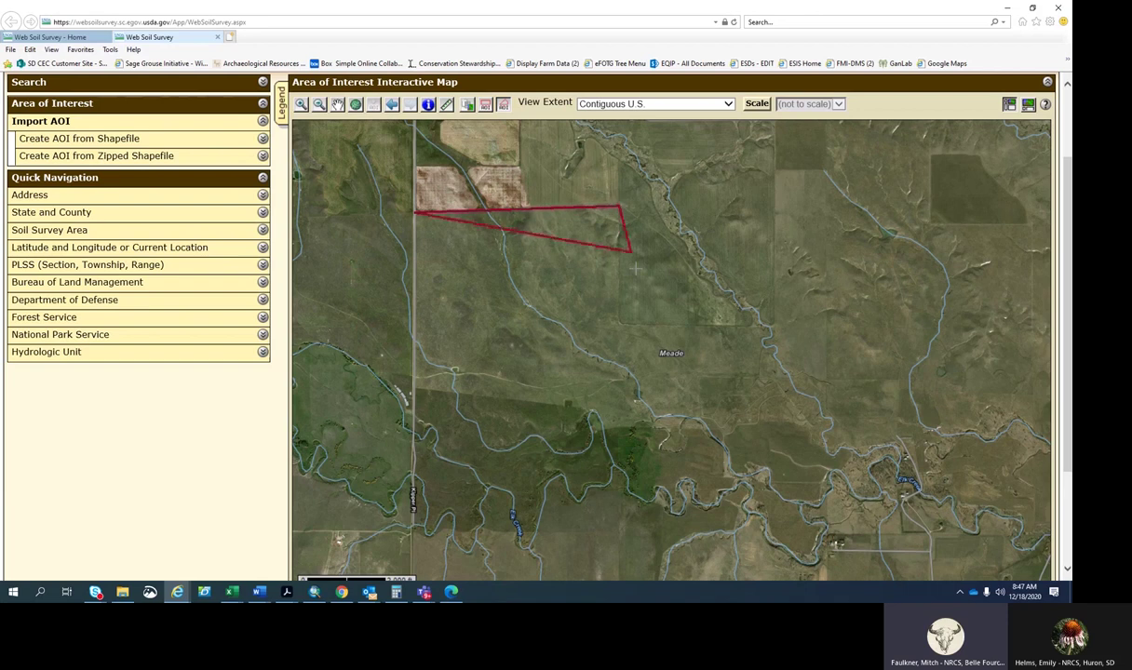
{"action": "left_click", "coordinate": [622, 323]}
{"action": "left_click", "coordinate": [762, 328]}
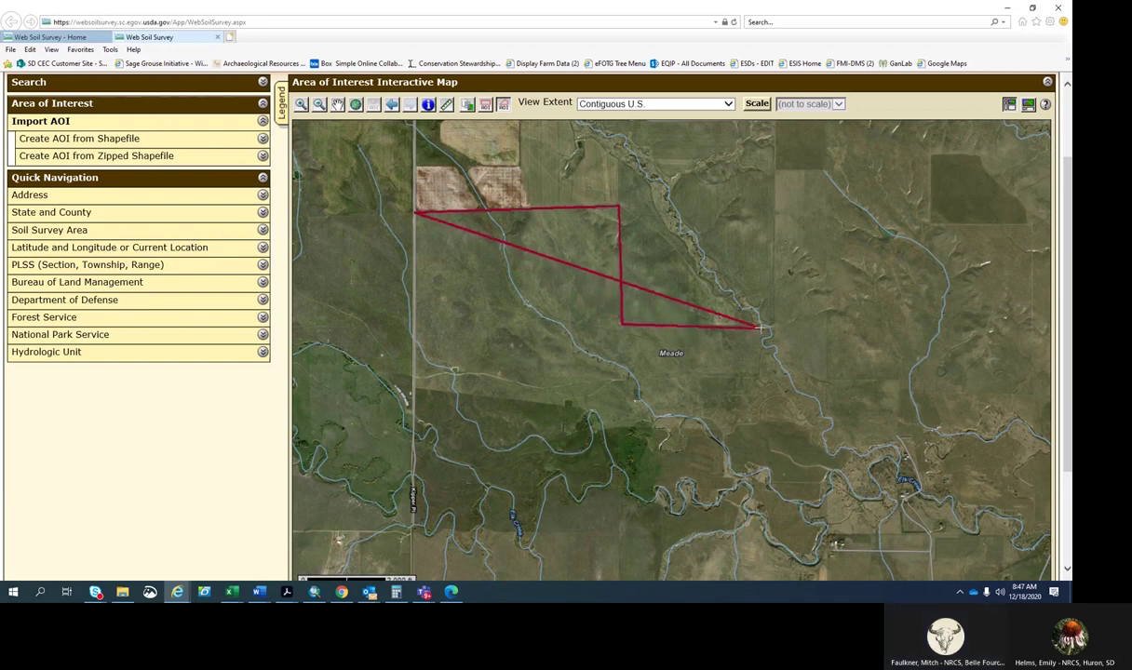
{"action": "left_click", "coordinate": [758, 373]}
{"action": "left_click", "coordinate": [699, 375]}
{"action": "left_click", "coordinate": [704, 431]}
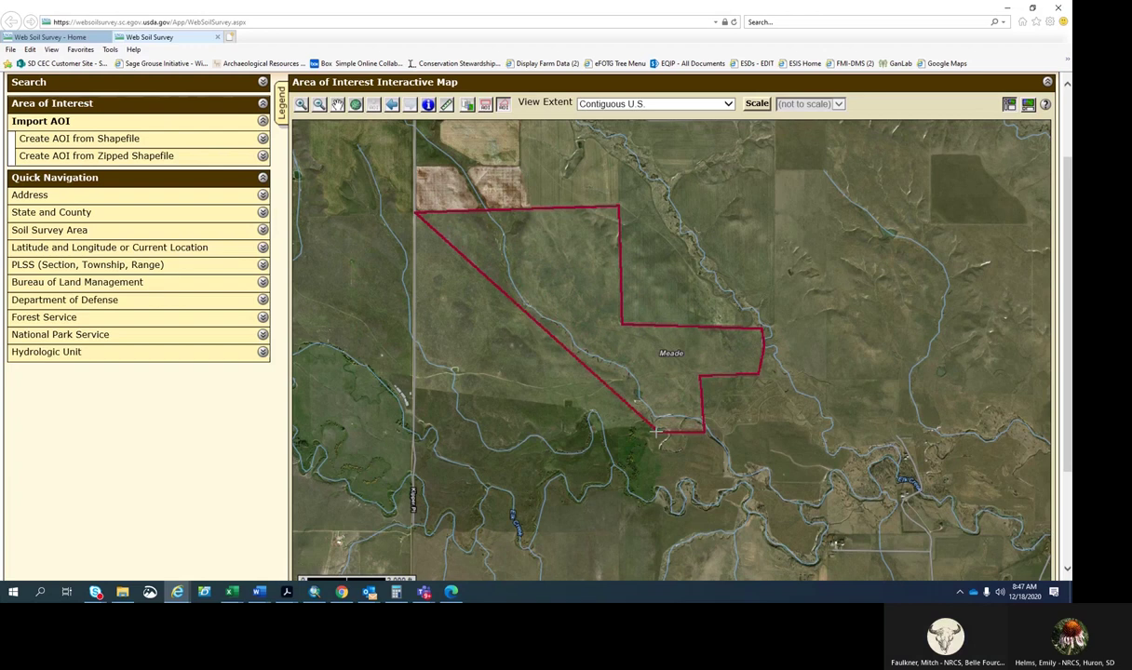
{"action": "left_click", "coordinate": [598, 432]}
{"action": "left_click", "coordinate": [588, 412]}
{"action": "left_click", "coordinate": [418, 389]}
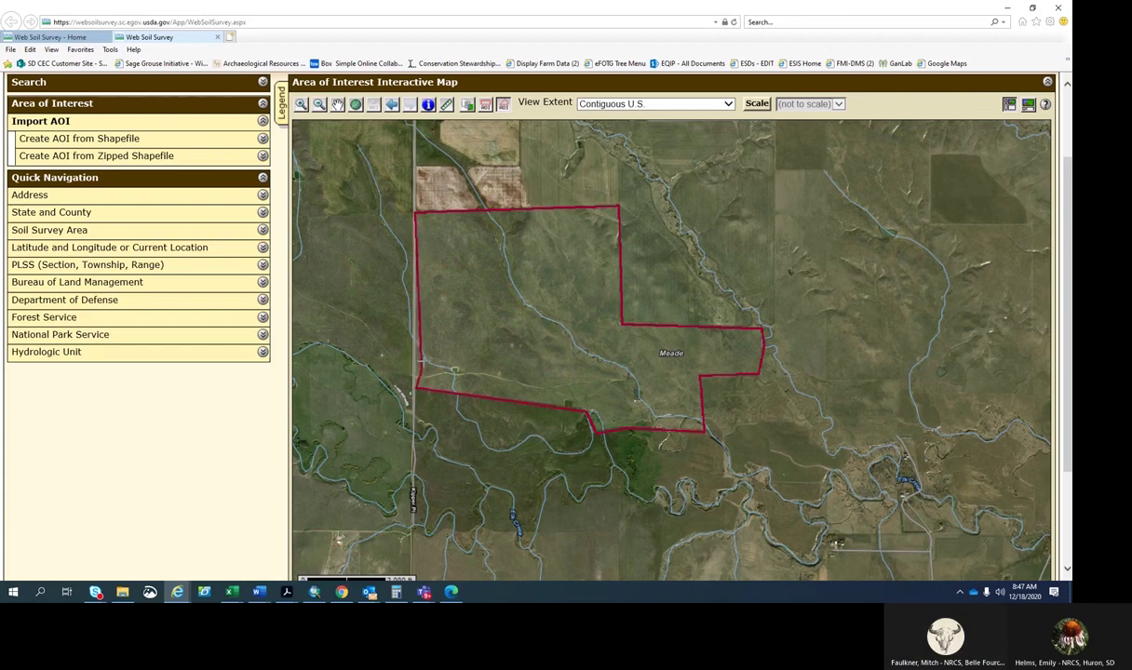
{"action": "double_click", "coordinate": [414, 274]}
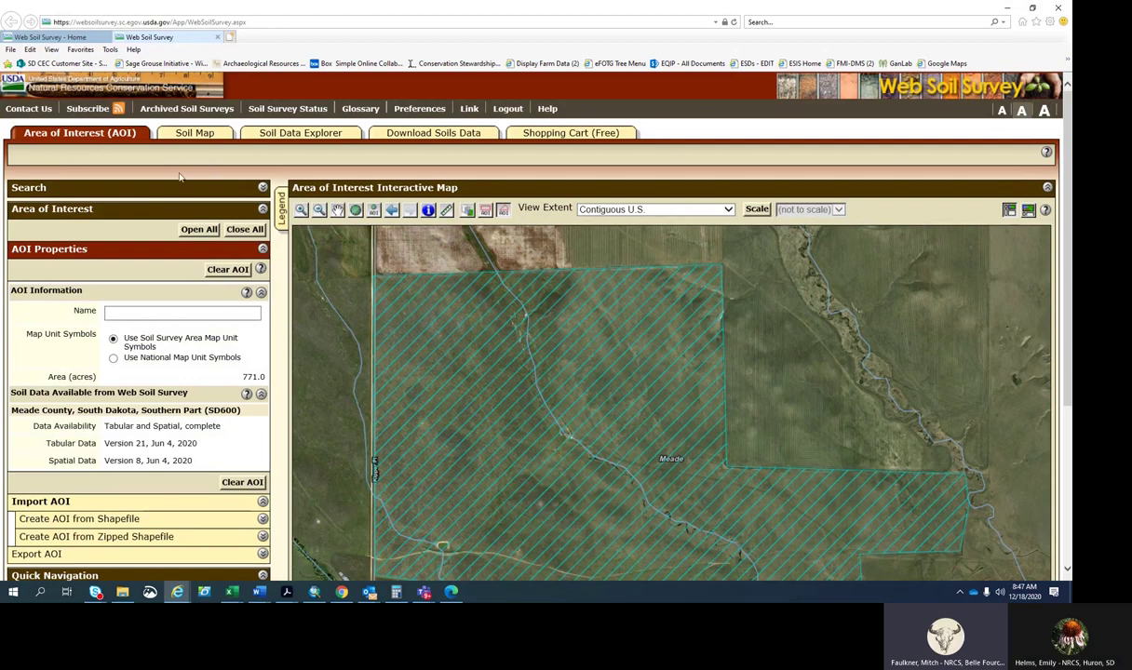
Identify a point inside the area of interest and copy its AoiID value from the results.
{"action": "left_click", "coordinate": [427, 210]}
{"action": "scroll", "coordinate": [447, 372], "scroll_direction": "down", "scroll_amount": 3}
{"action": "left_click", "coordinate": [523, 222]}
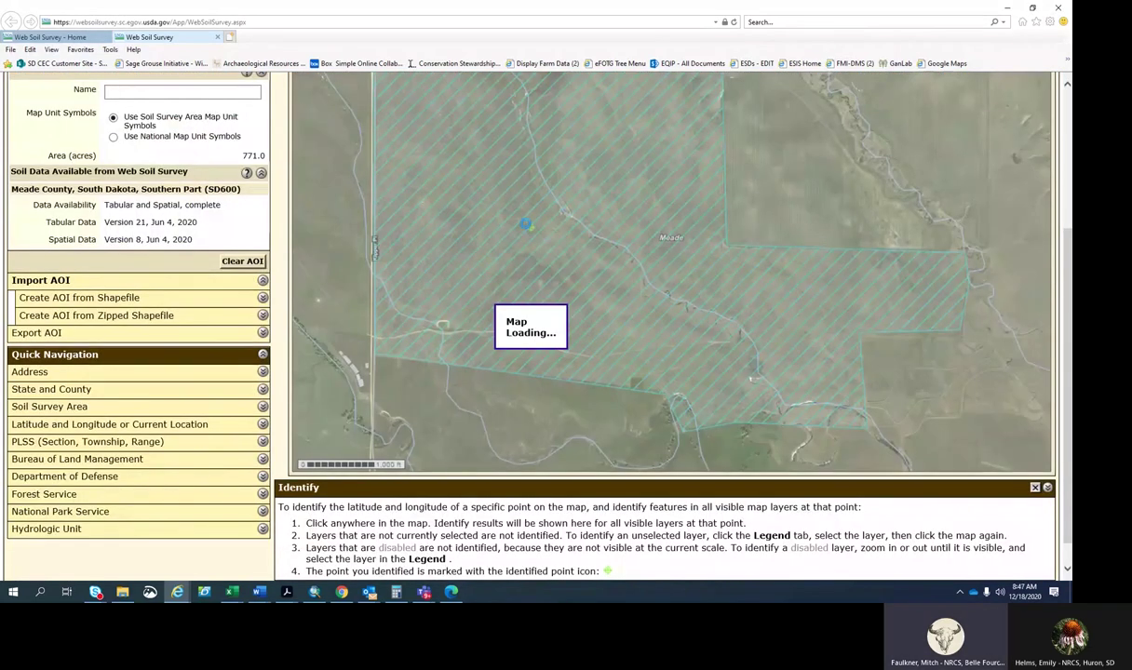
{"action": "scroll", "coordinate": [523, 224], "scroll_direction": "down", "scroll_amount": 2}
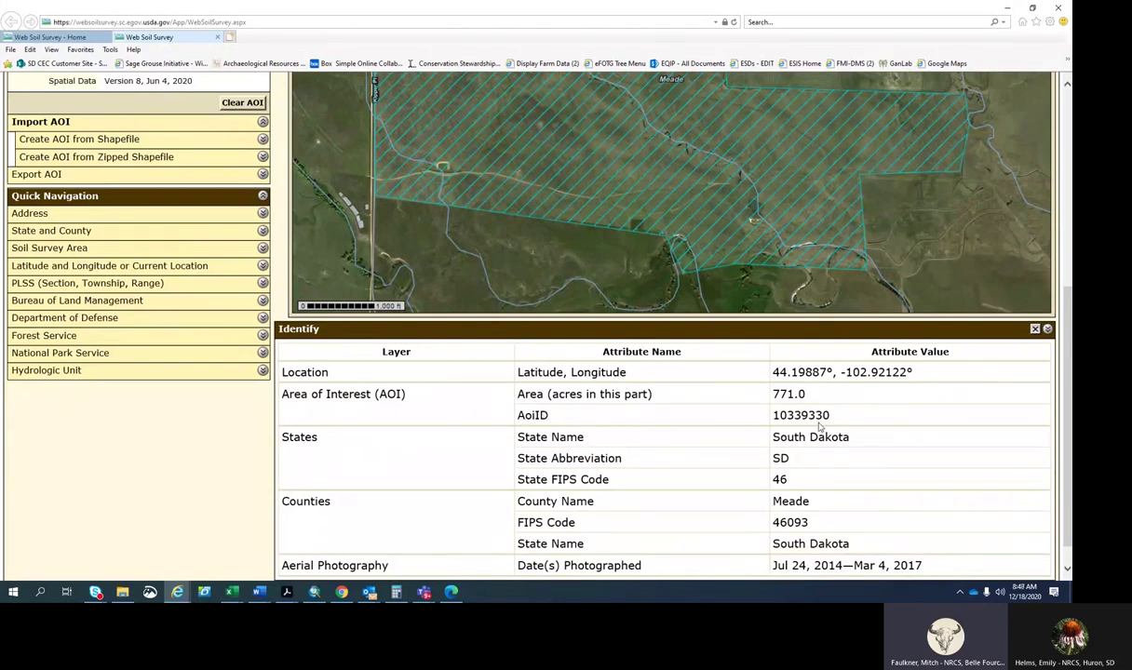
{"action": "left_click_drag", "start_coordinate": [833, 419], "coordinate": [772, 417]}
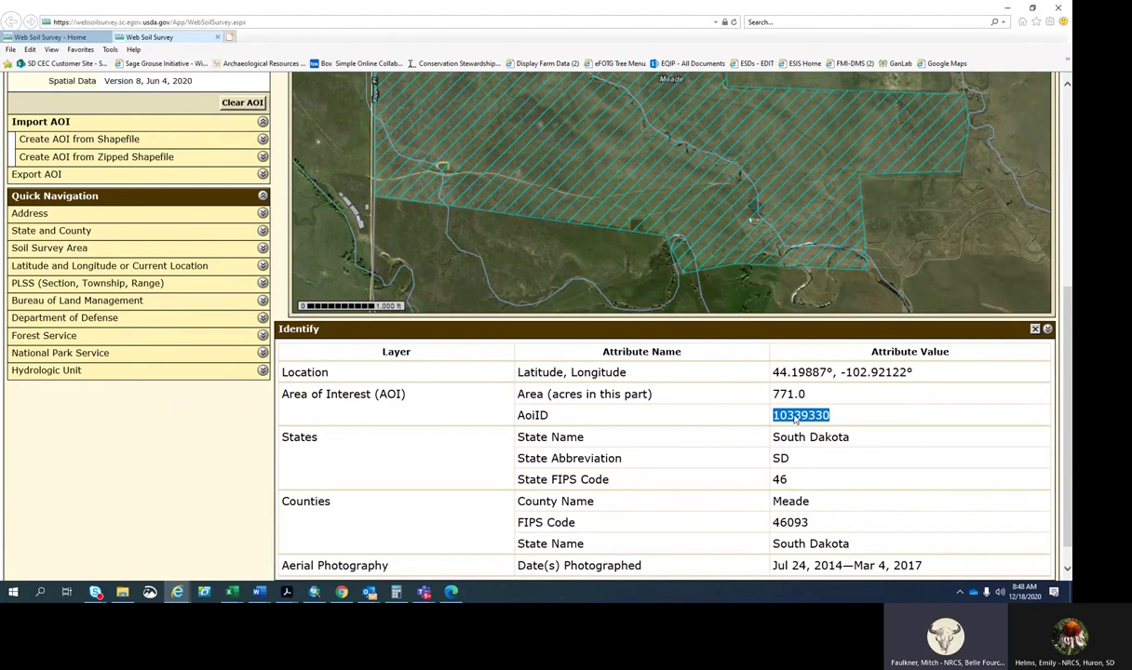
{"action": "right_click", "coordinate": [796, 418]}
{"action": "left_click", "coordinate": [824, 432]}
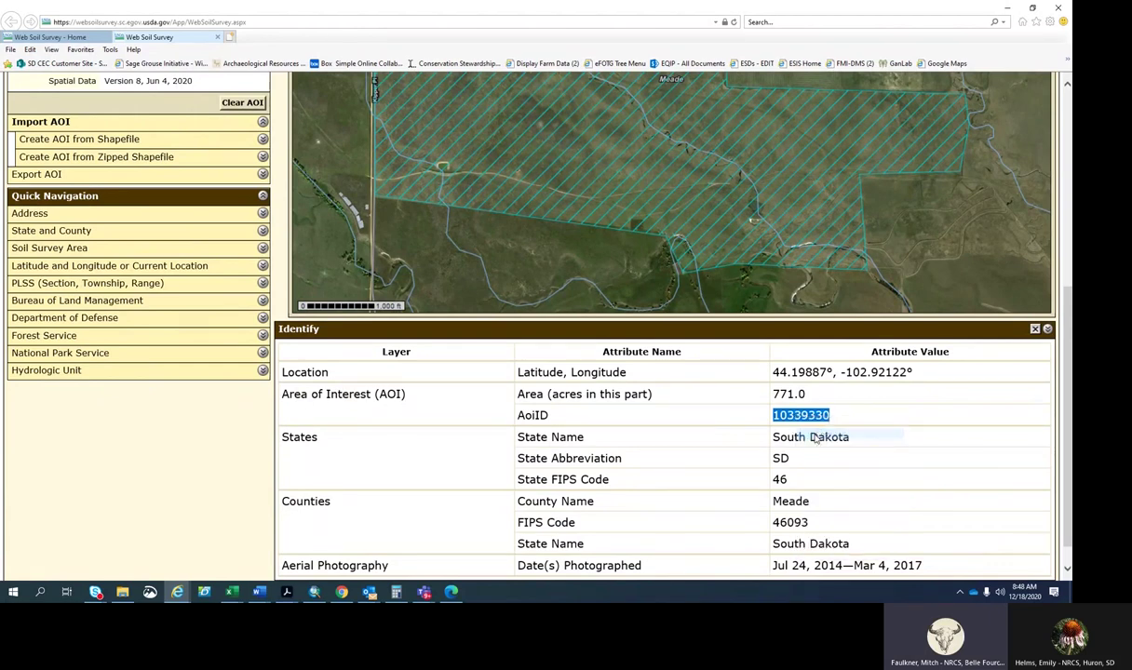
Switch to the Grazing Tool workbook in Excel, open the WebSSdataSD sheet and launch its Soil Data Access query.
{"action": "key", "text": "alt+Tab"}
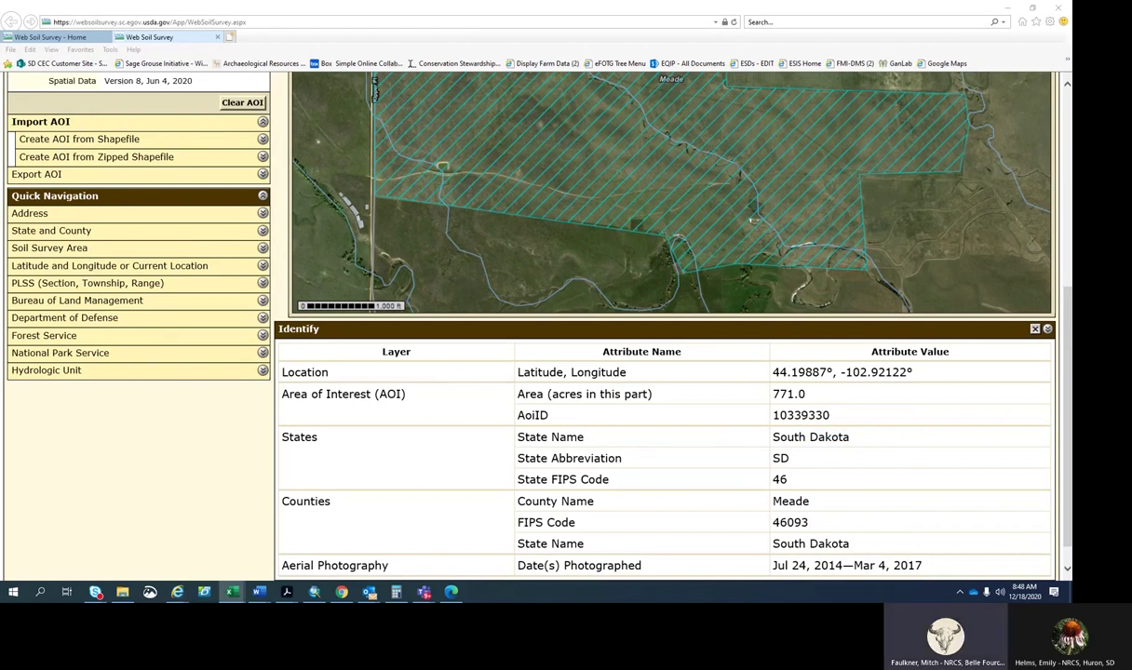
{"action": "left_click_drag", "start_coordinate": [0, 186], "coordinate": [935, 76]}
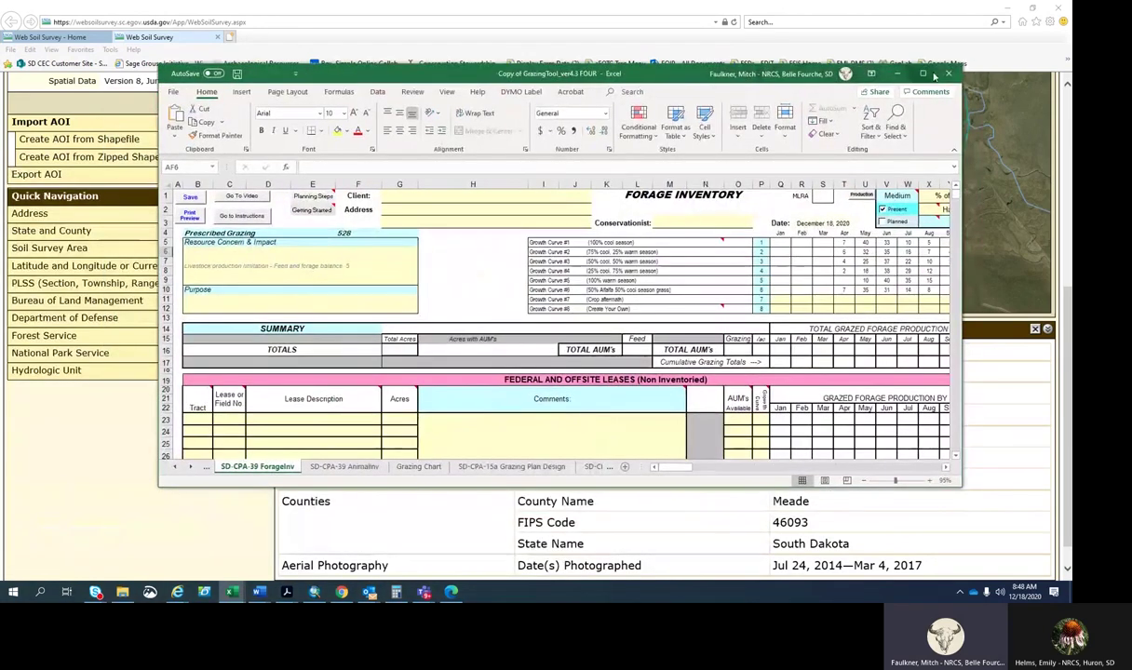
{"action": "double_click", "coordinate": [885, 72]}
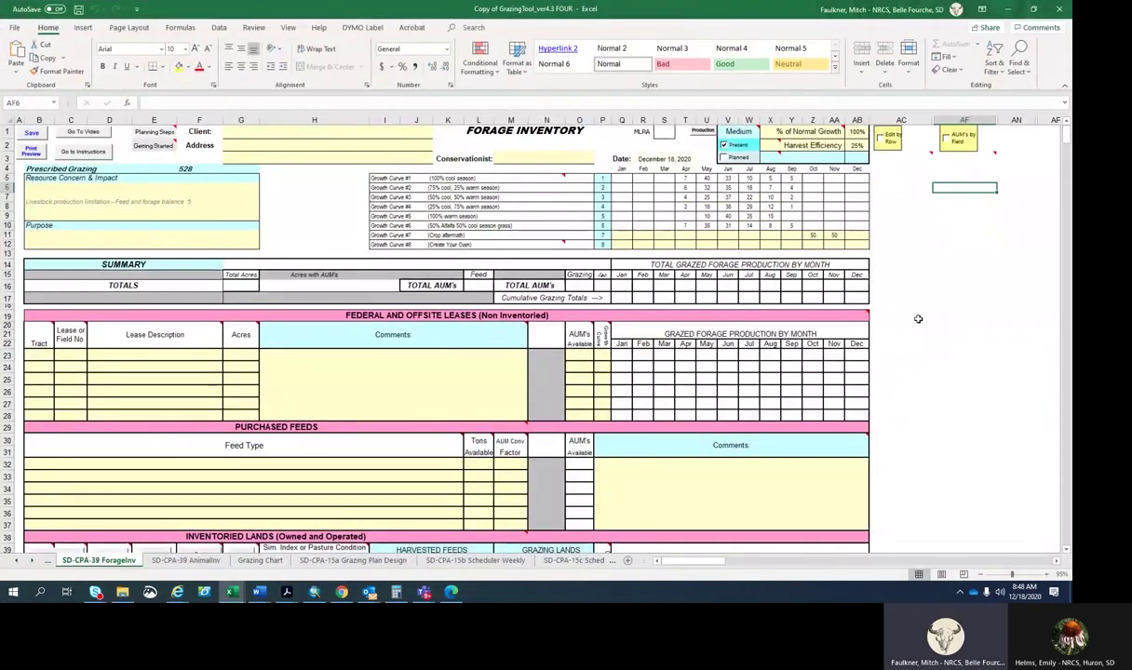
{"action": "left_click", "coordinate": [16, 563]}
{"action": "left_click", "coordinate": [16, 564]}
{"action": "left_click", "coordinate": [17, 563]}
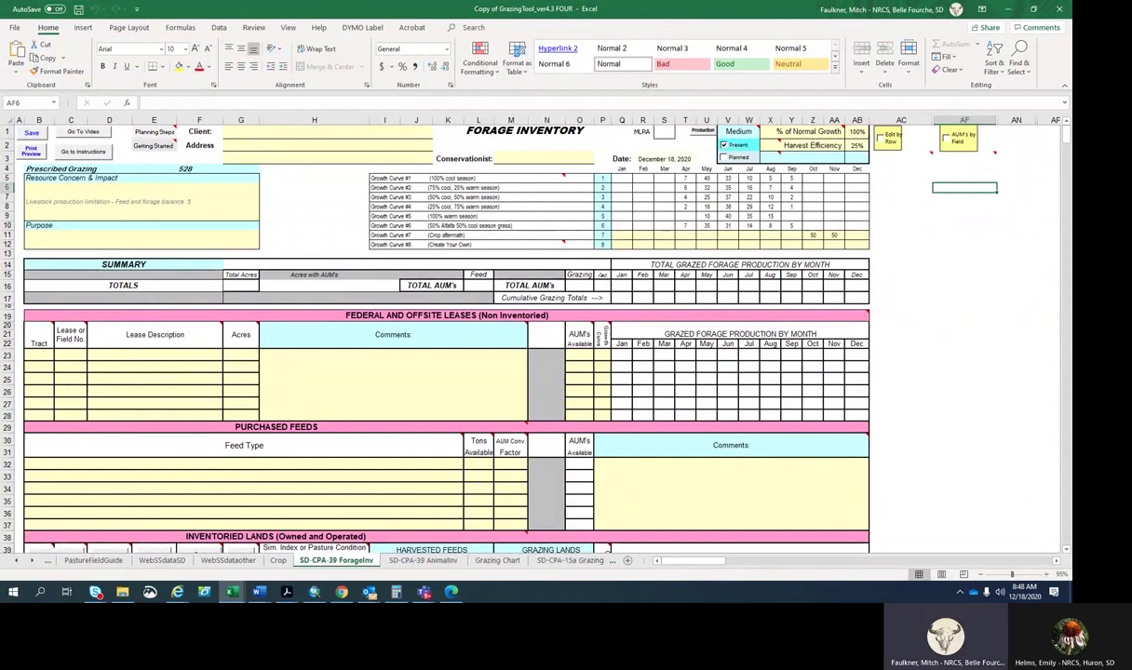
{"action": "left_click", "coordinate": [154, 562]}
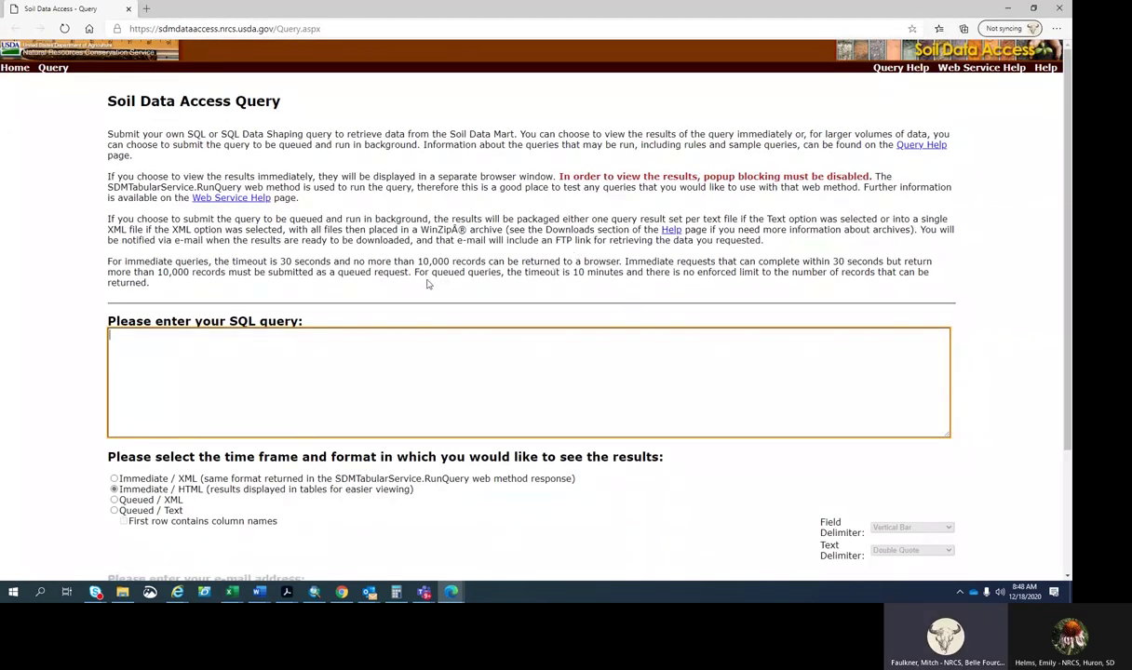
Paste the prepared SQL query into the Soil Data Access Query page and run it with Immediate / HTML output.
{"action": "right_click", "coordinate": [160, 349]}
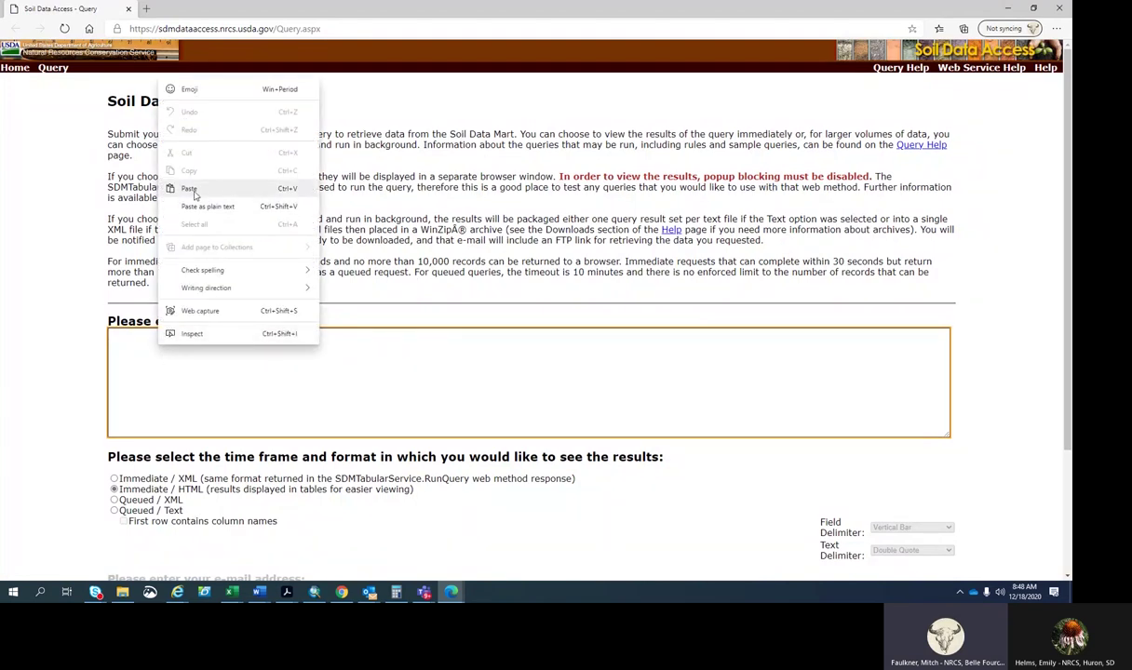
{"action": "left_click", "coordinate": [189, 188]}
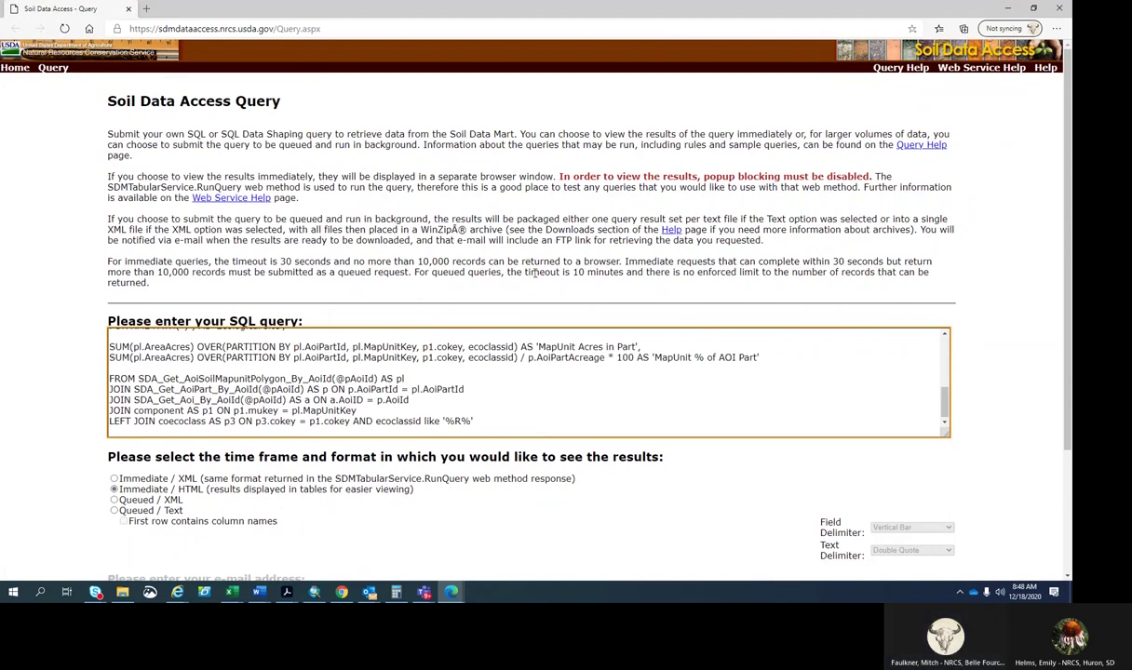
{"action": "scroll", "coordinate": [531, 272], "scroll_direction": "down", "scroll_amount": 3}
{"action": "left_click", "coordinate": [531, 521]}
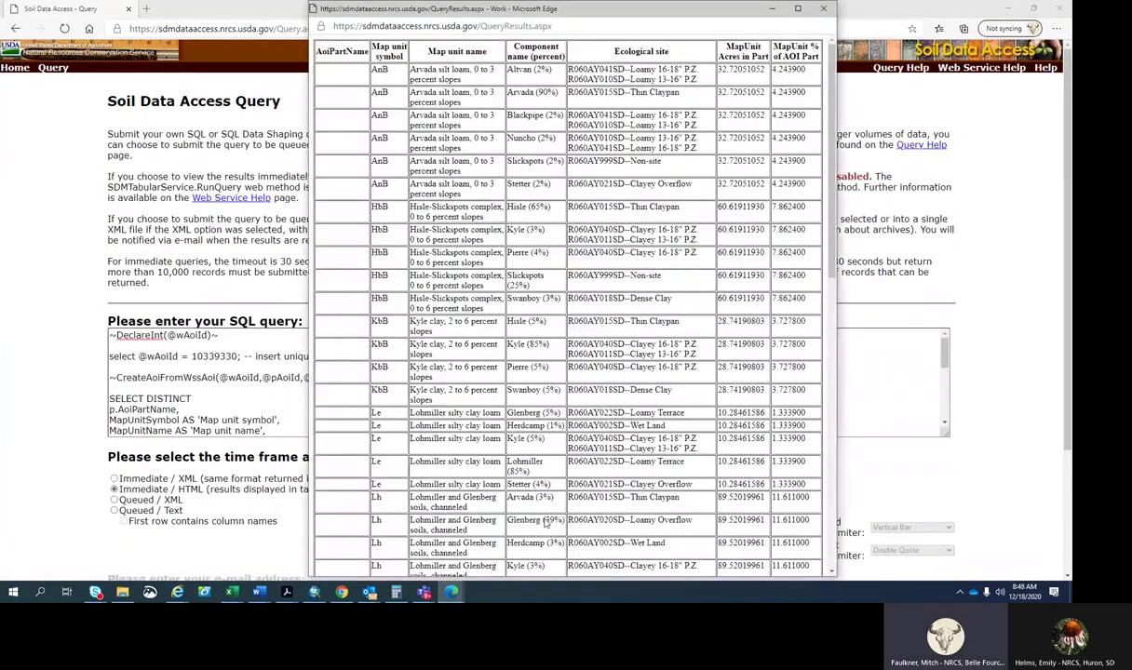
Enlarge the query results window and copy the entire map unit and ecological site table.
{"action": "double_click", "coordinate": [759, 9]}
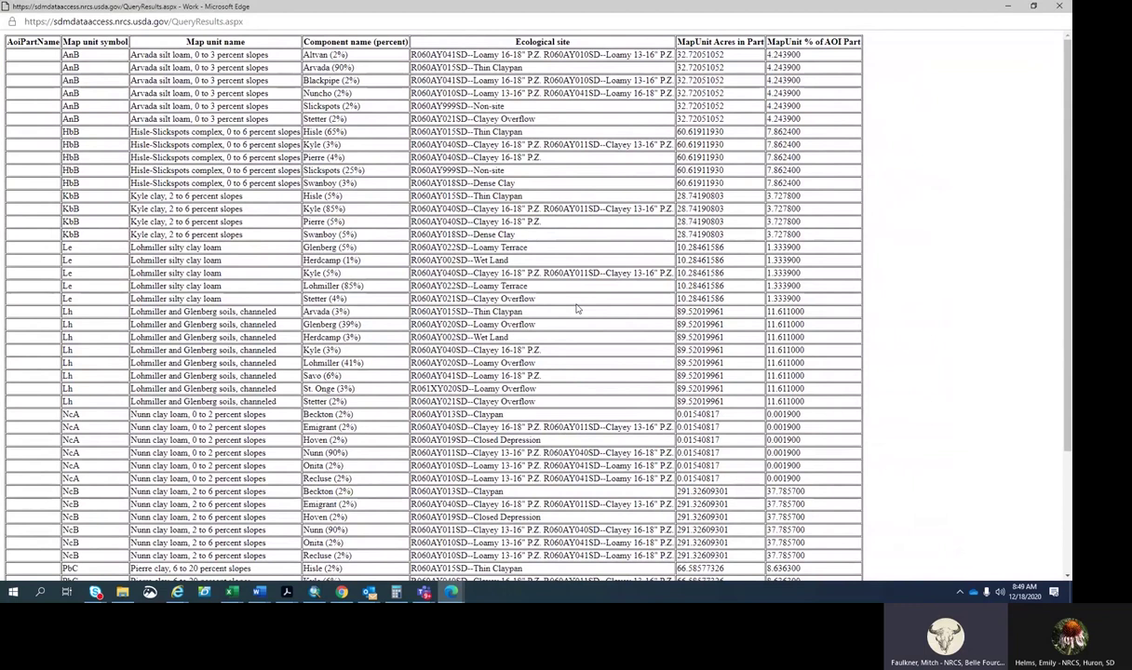
{"action": "key", "text": "ctrl+a"}
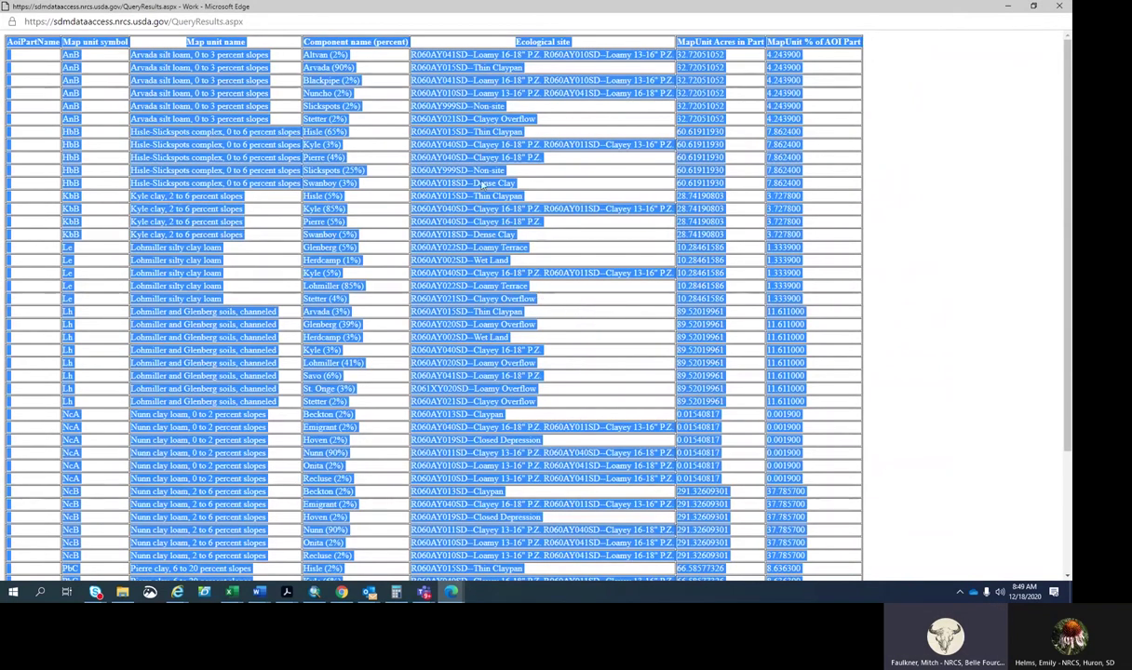
{"action": "right_click", "coordinate": [471, 122]}
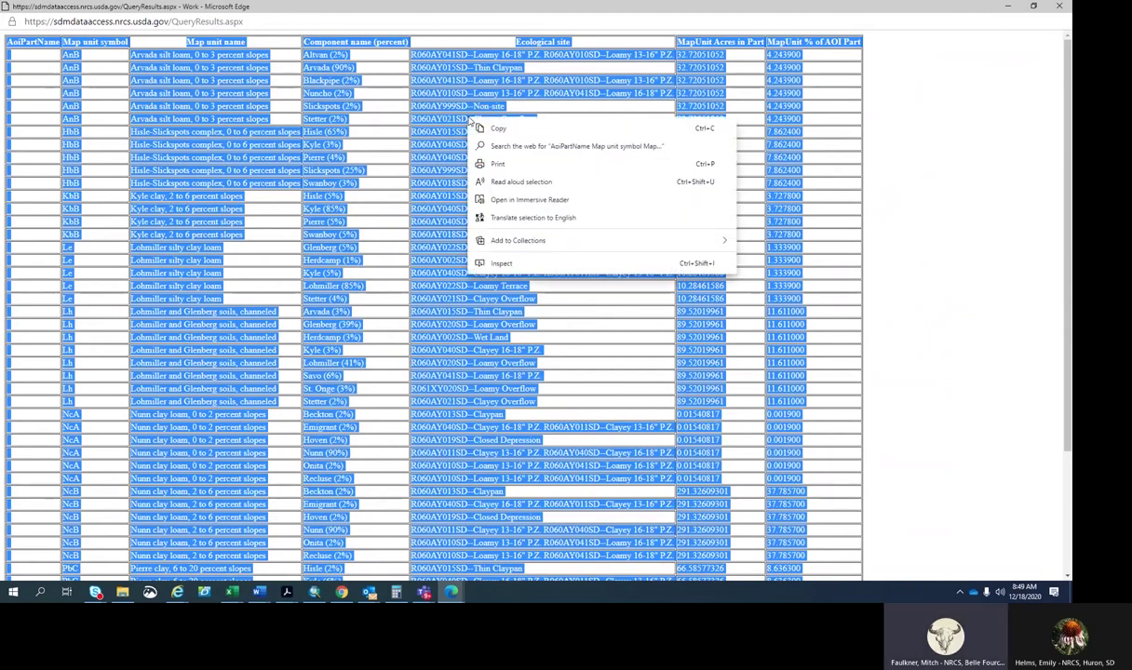
{"action": "left_click", "coordinate": [501, 129]}
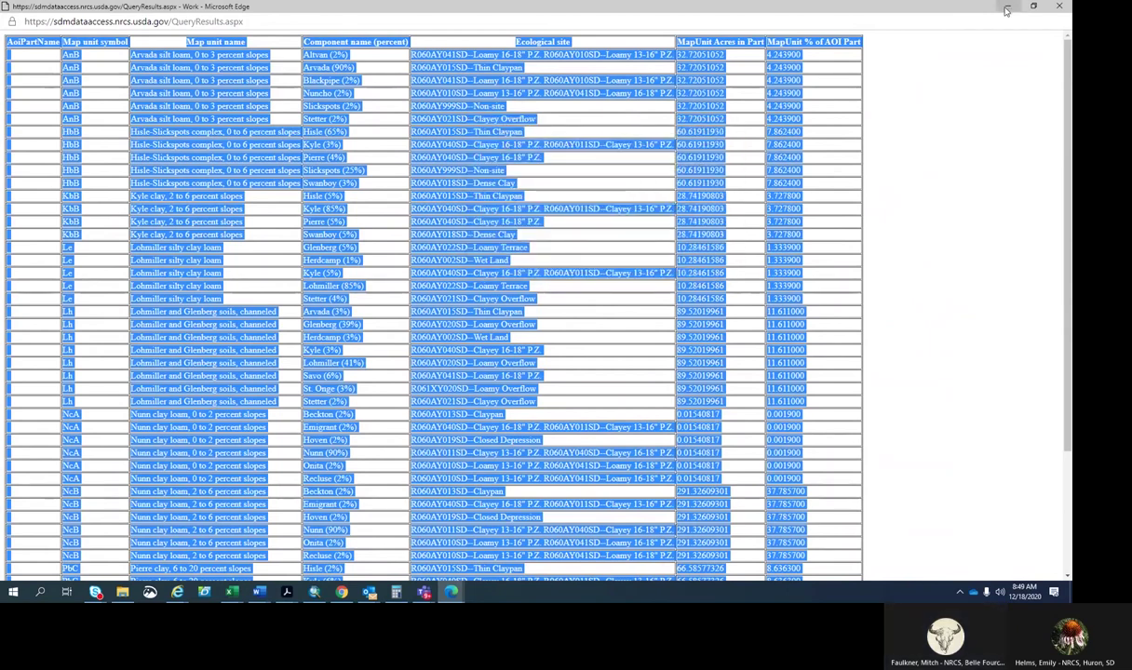
Return to the Grazing Tool workbook in Excel and import the copied ecological site data for range, acknowledging the field number notice.
{"action": "left_click", "coordinate": [1006, 9]}
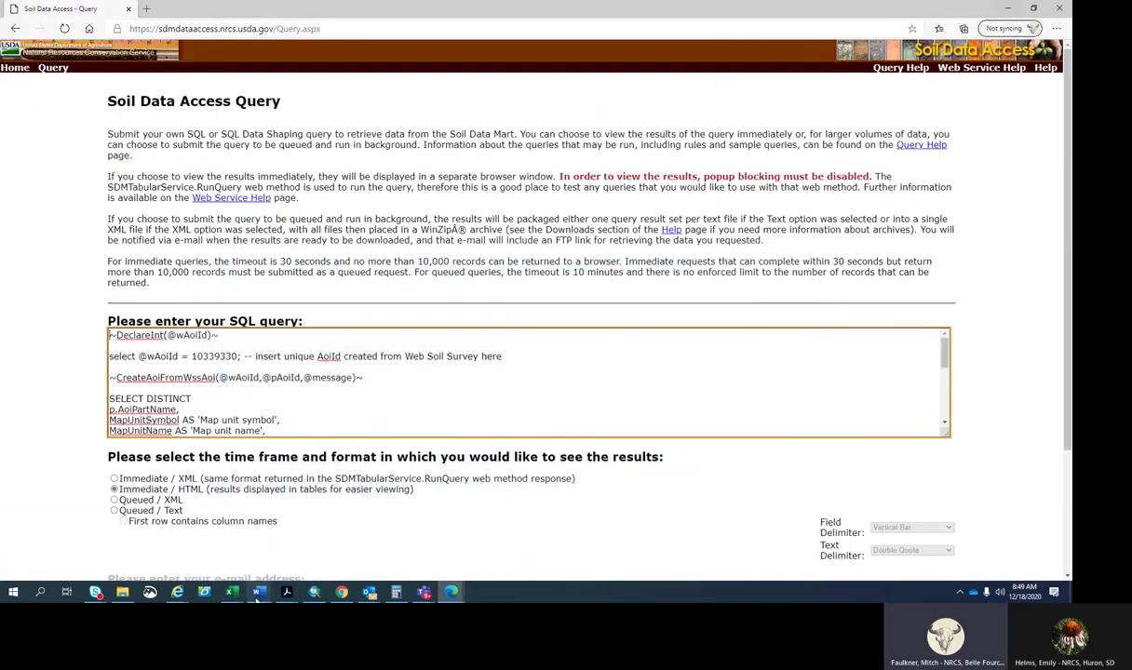
{"action": "left_click", "coordinate": [1009, 8]}
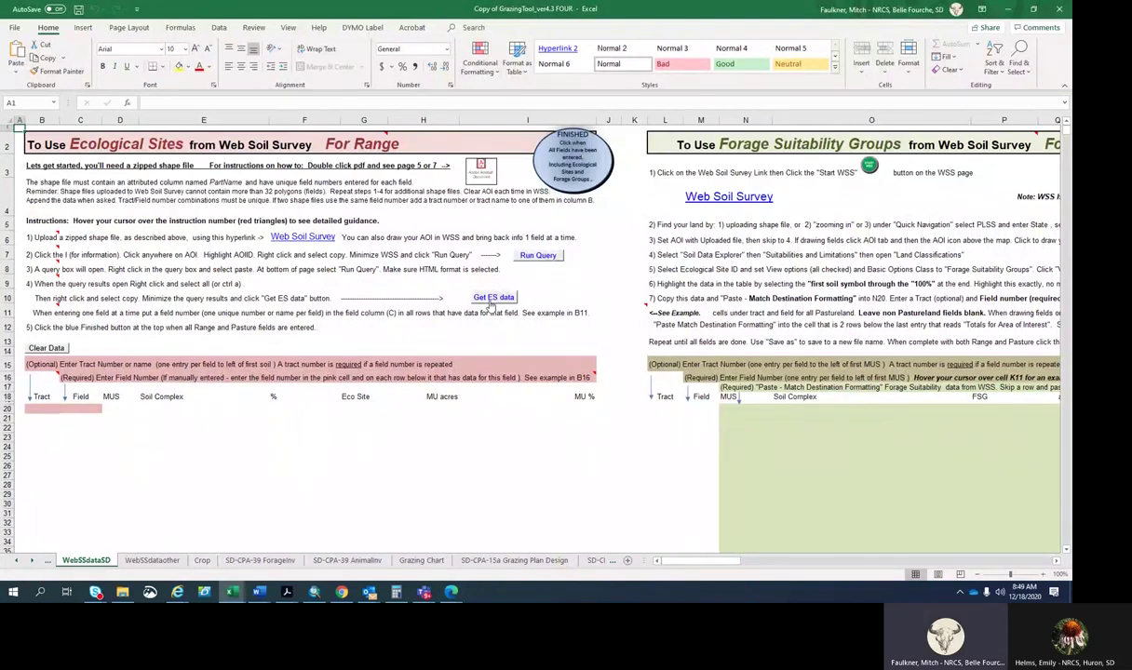
{"action": "left_click", "coordinate": [490, 302]}
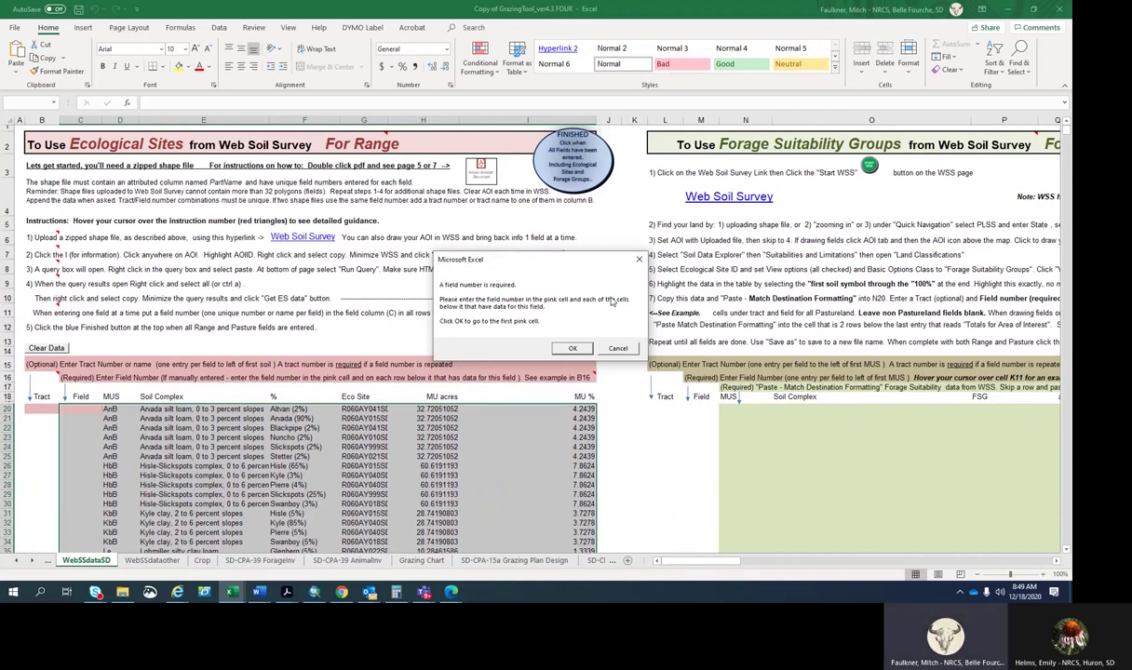
{"action": "left_click", "coordinate": [570, 349]}
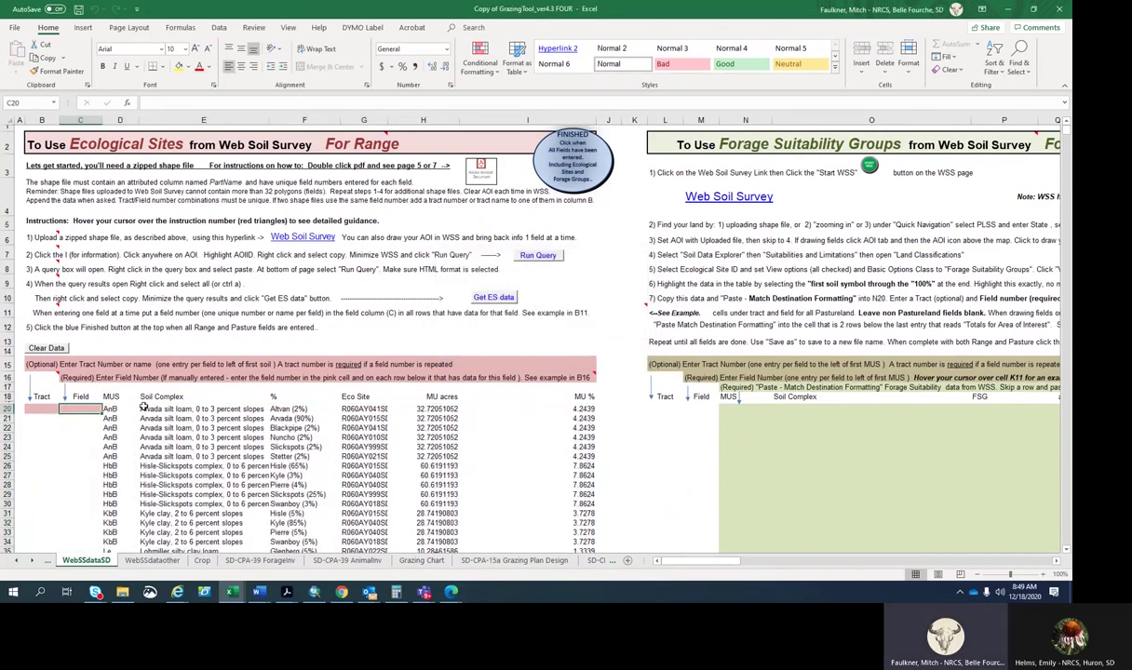
Enter field number 1 in cell C20 and fill it down to C71 for every imported soil row.
{"action": "left_click", "coordinate": [37, 408]}
{"action": "type", "text": "1"}
{"action": "key", "text": "Escape"}
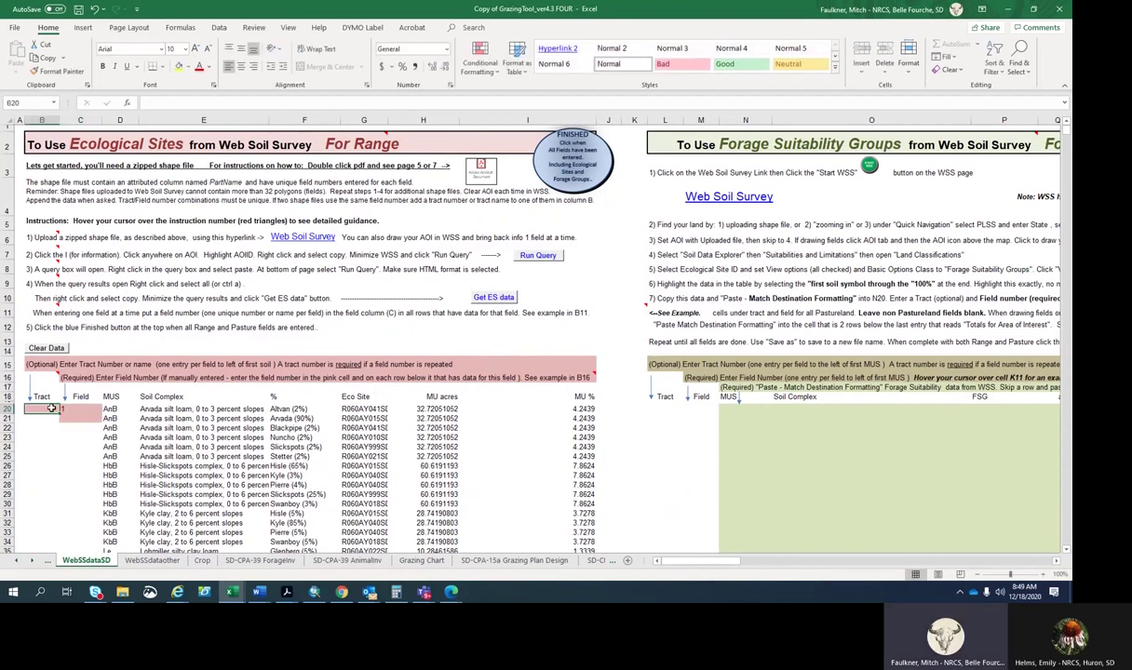
{"action": "left_click", "coordinate": [73, 410]}
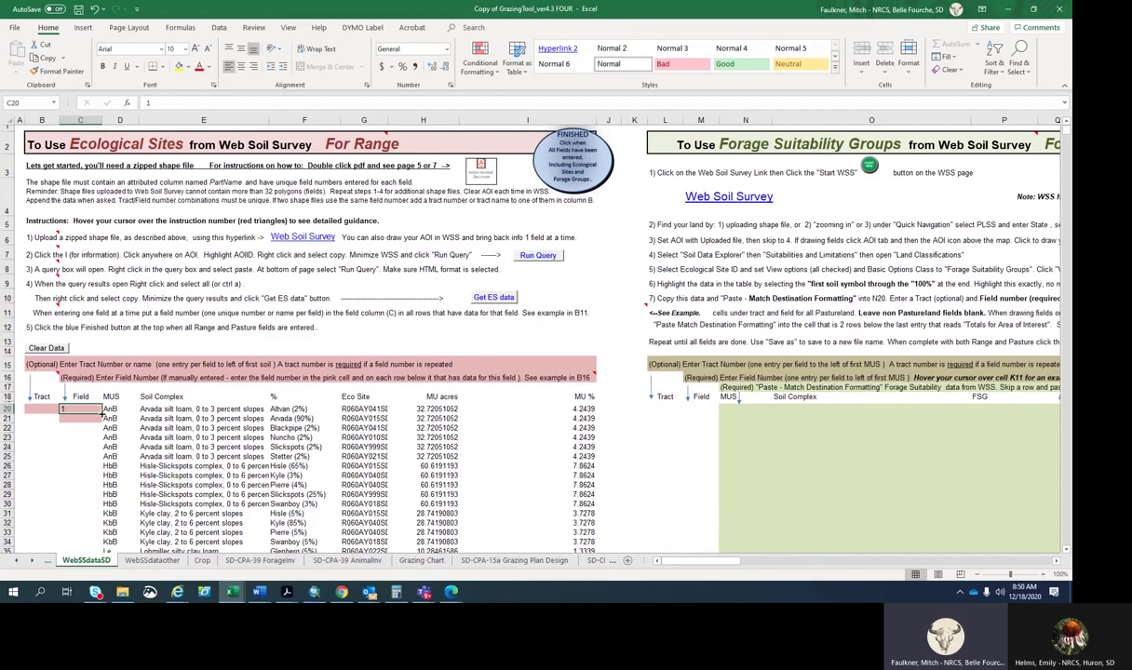
{"action": "mouse_move", "coordinate": [100, 415]}
{"action": "left_mouse_down"}
{"action": "mouse_move", "coordinate": [109, 562]}
{"action": "mouse_move", "coordinate": [105, 533]}
{"action": "left_mouse_up"}
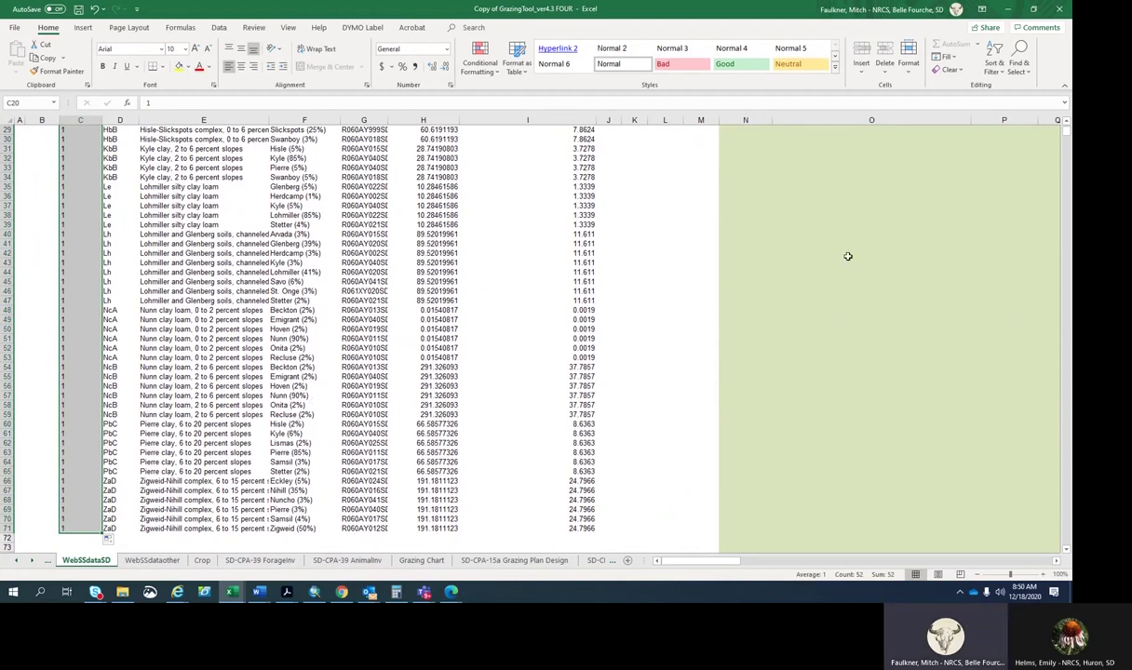
{"action": "left_click", "coordinate": [806, 252]}
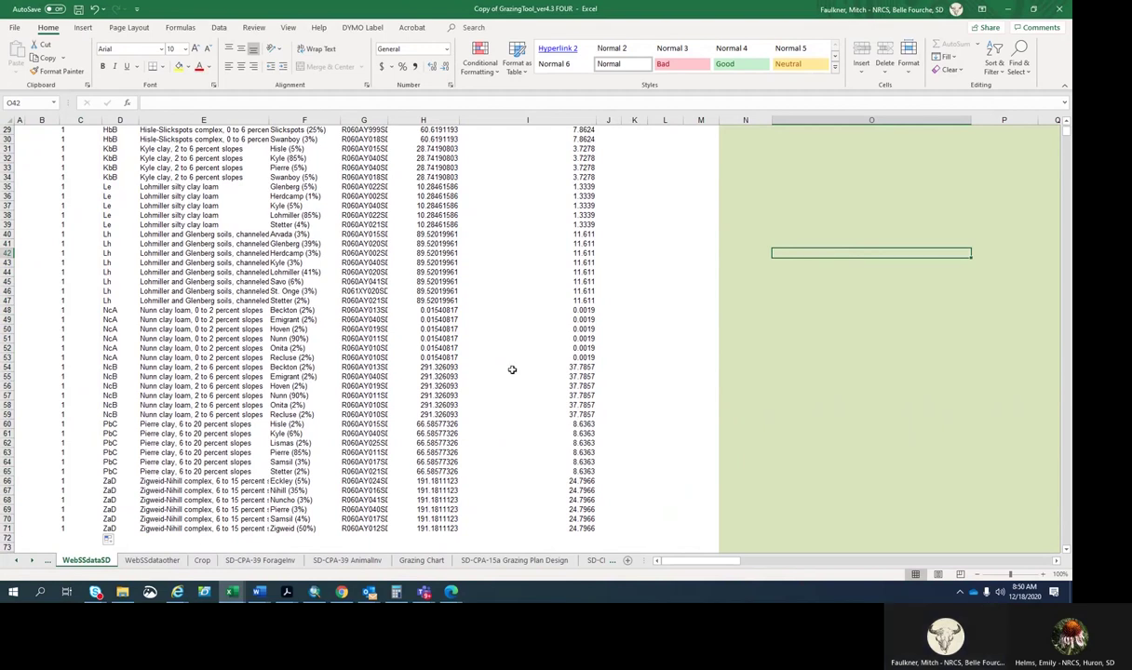
{"action": "scroll", "coordinate": [502, 365], "scroll_direction": "up", "scroll_amount": 5}
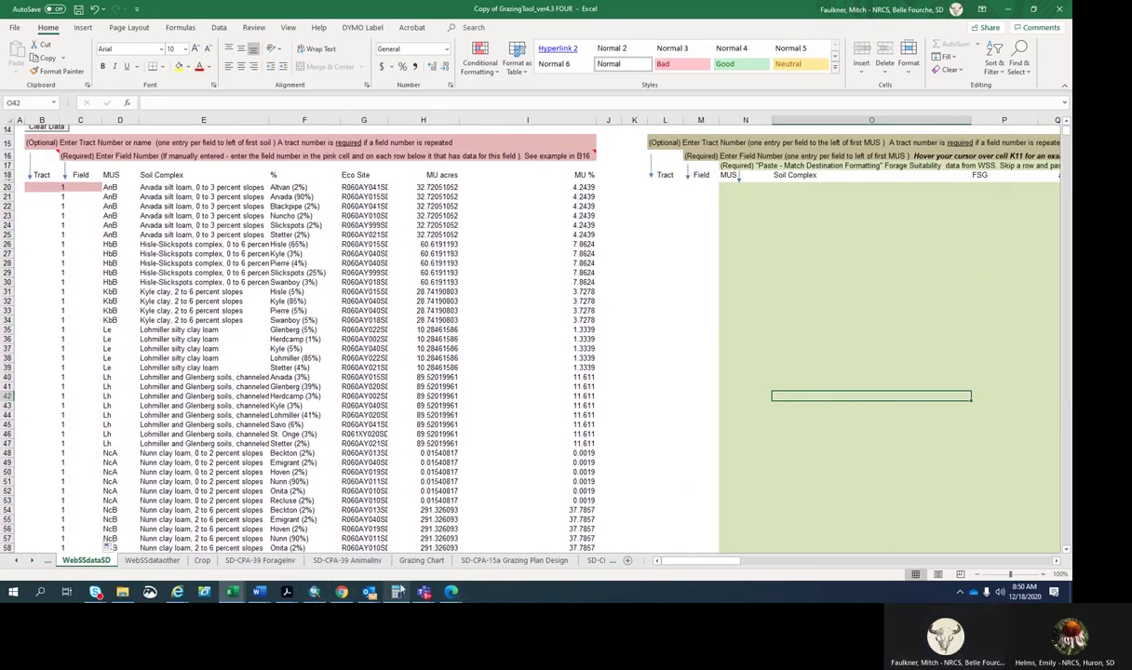
Switch back to Web Soil Survey and clear the current area of interest from the map.
{"action": "mouse_move", "coordinate": [179, 596]}
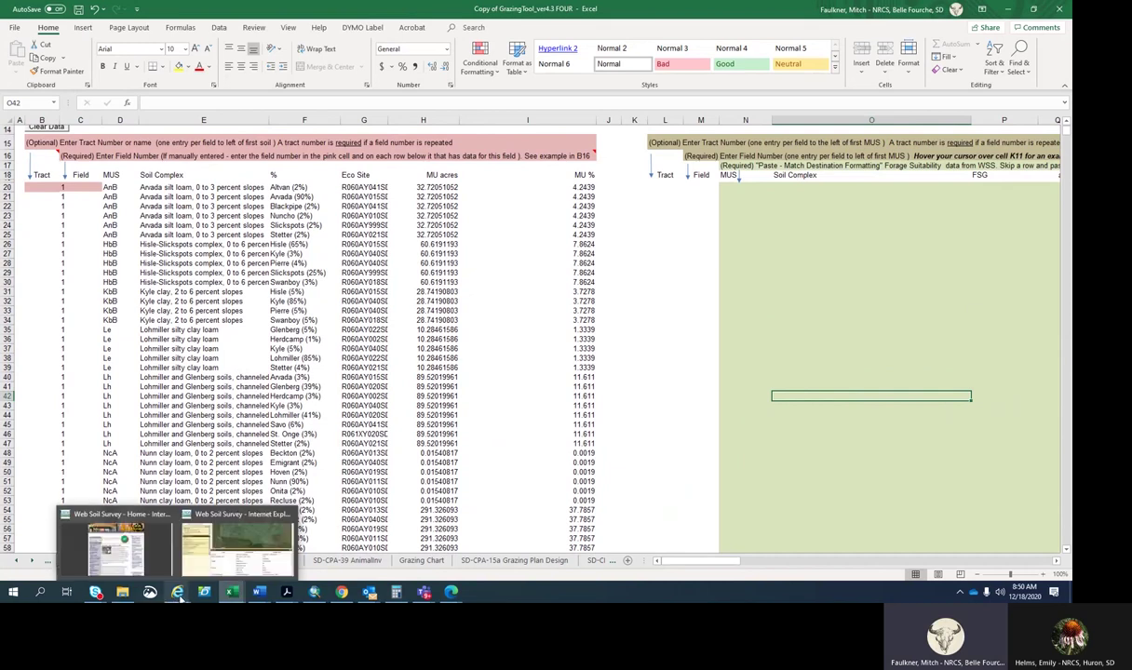
{"action": "left_click", "coordinate": [231, 521]}
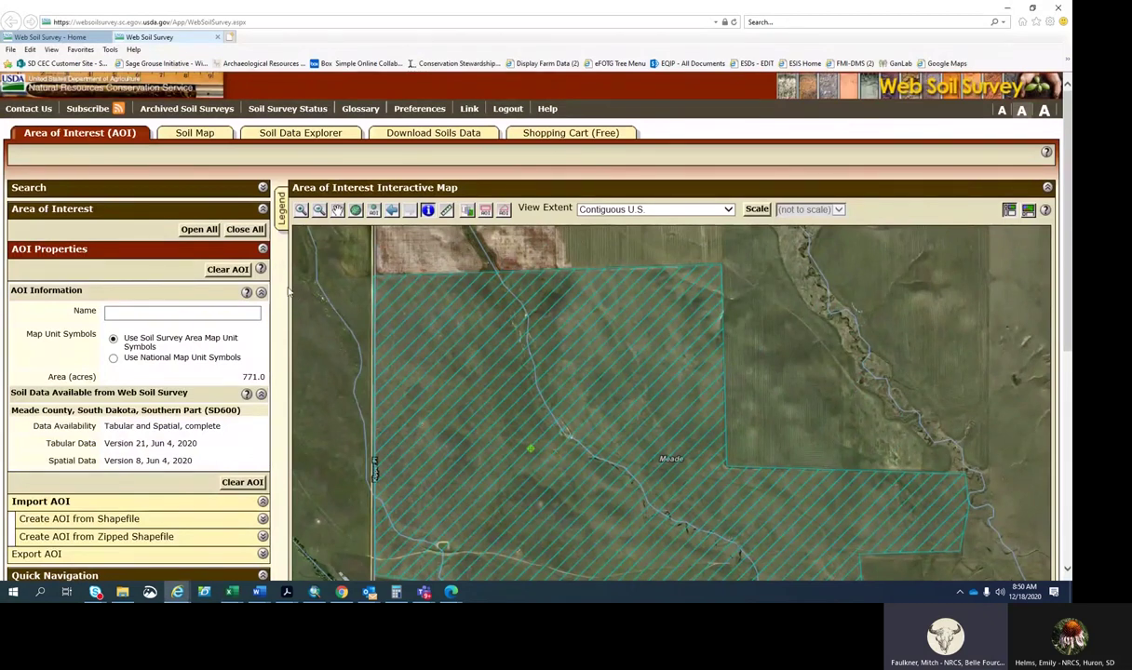
{"action": "left_click", "coordinate": [228, 269]}
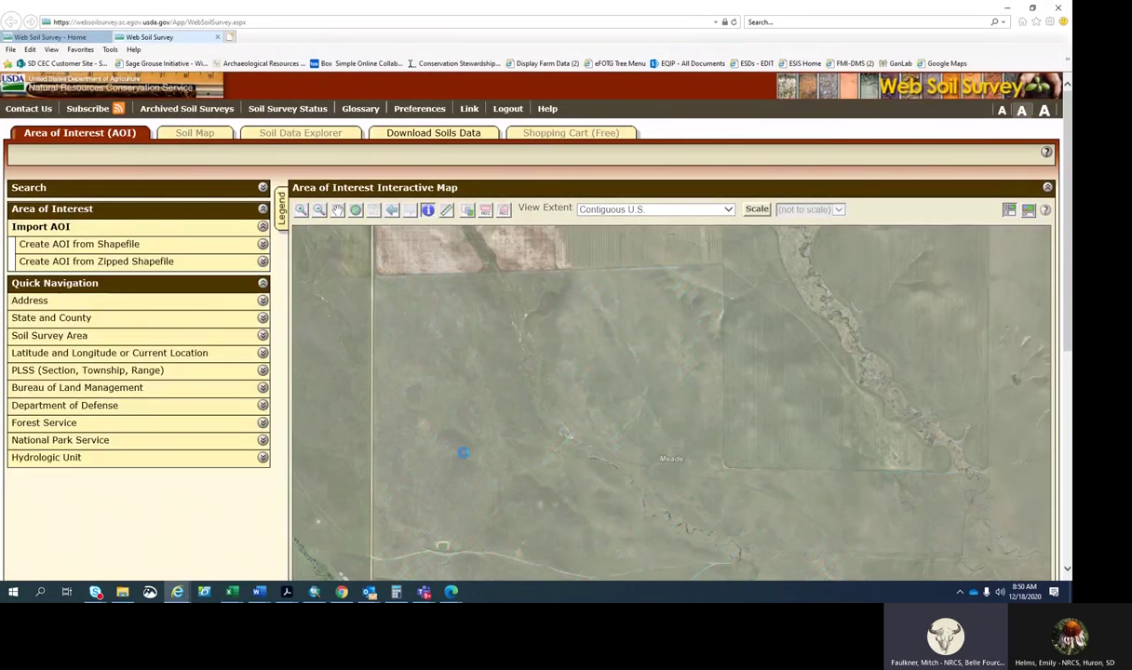
{"action": "scroll", "coordinate": [551, 173], "scroll_direction": "down", "scroll_amount": 3}
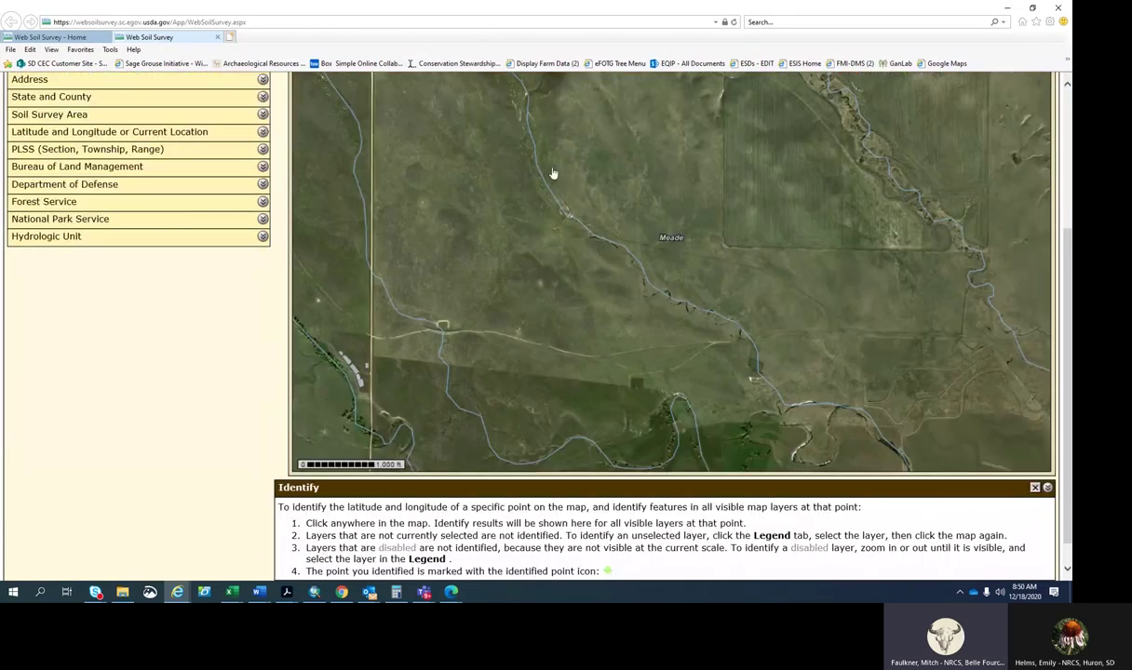
Draw a new rectangular area of interest of about 167 acres over the narrow grassland strip east of the creek.
{"action": "scroll", "coordinate": [484, 204], "scroll_direction": "up", "scroll_amount": 2}
{"action": "left_click", "coordinate": [337, 138]}
{"action": "left_click_drag", "start_coordinate": [781, 395], "coordinate": [374, 374]}
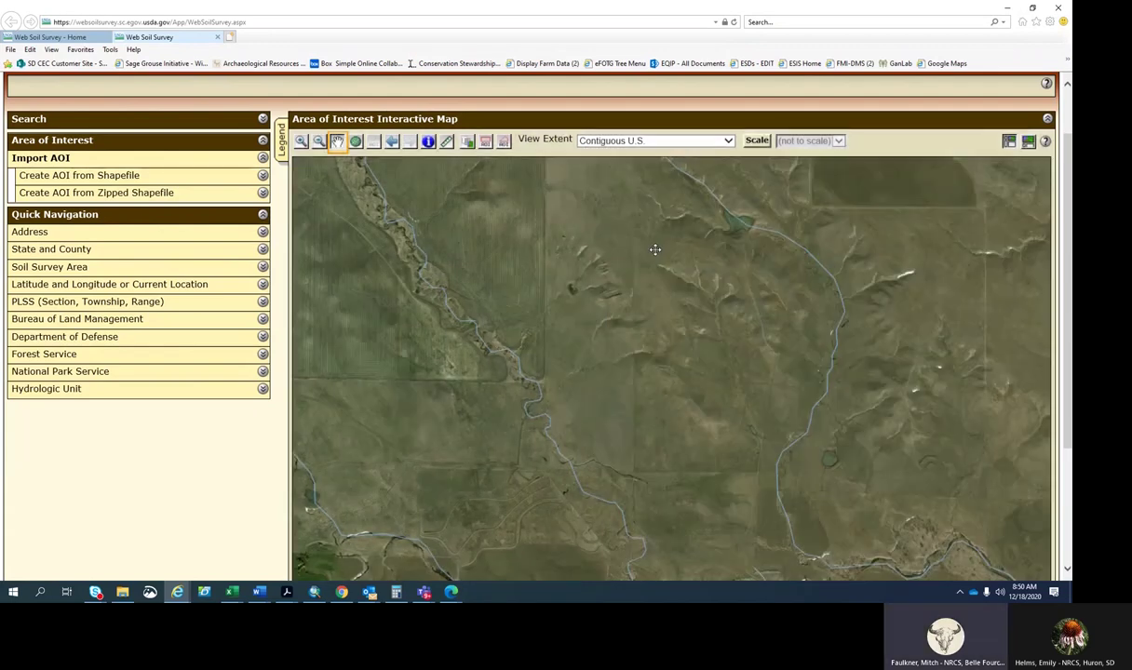
{"action": "left_click_drag", "start_coordinate": [655, 248], "coordinate": [652, 328]}
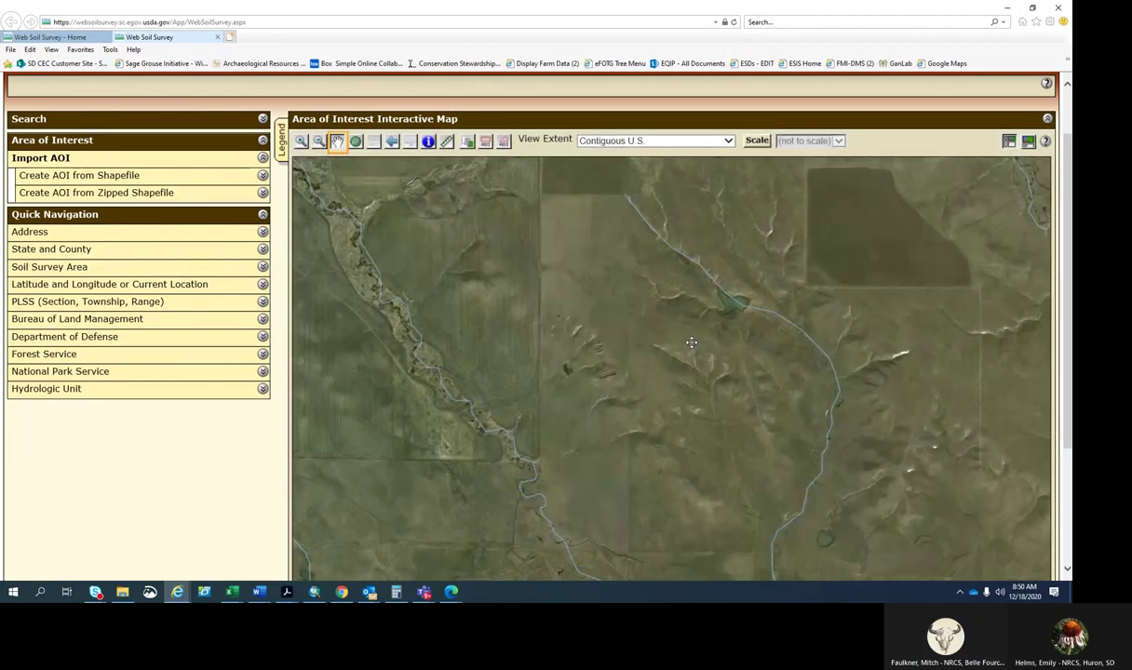
{"action": "left_click", "coordinate": [484, 143]}
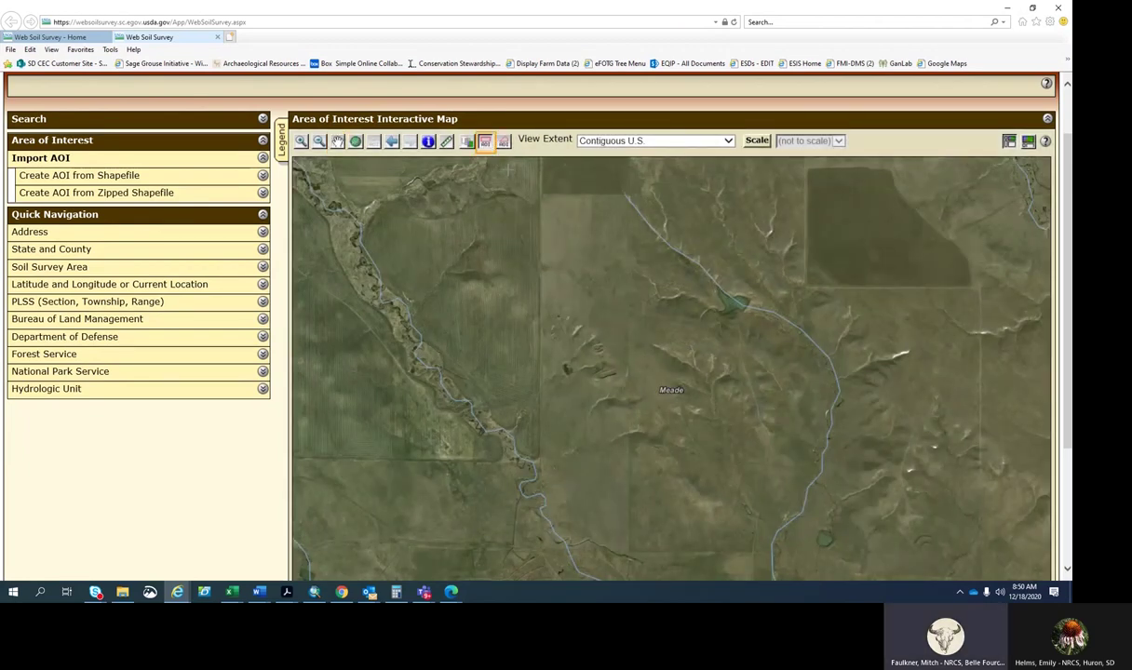
{"action": "left_click_drag", "start_coordinate": [539, 196], "coordinate": [629, 552]}
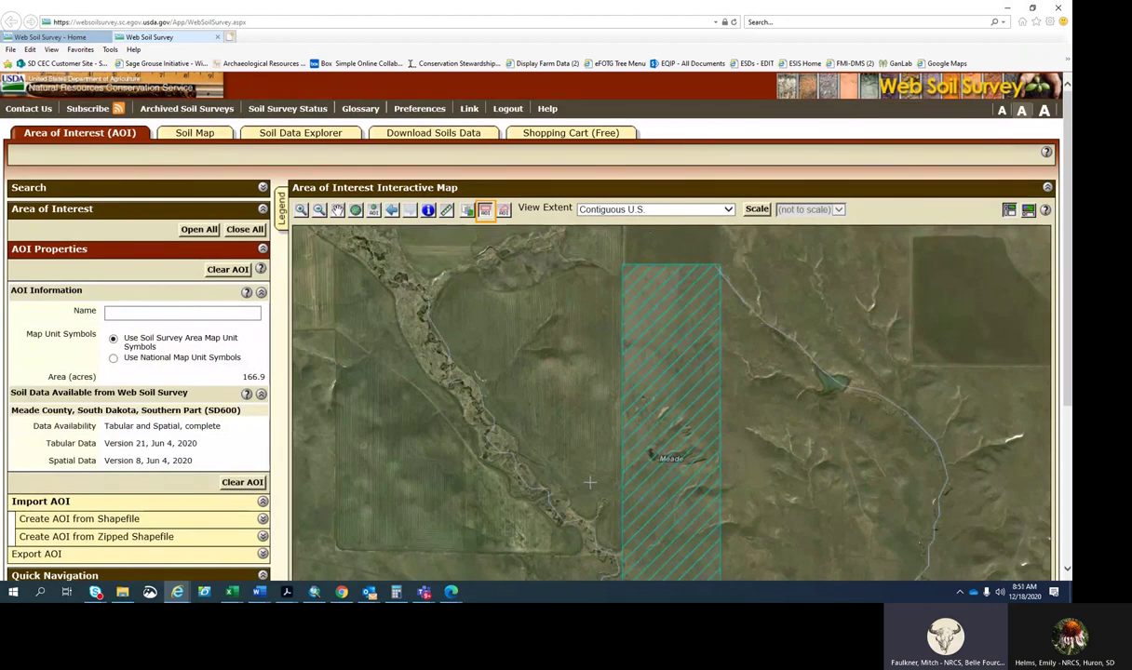
Identify the new area of interest on the map and copy its AoiID value.
{"action": "left_click", "coordinate": [427, 210]}
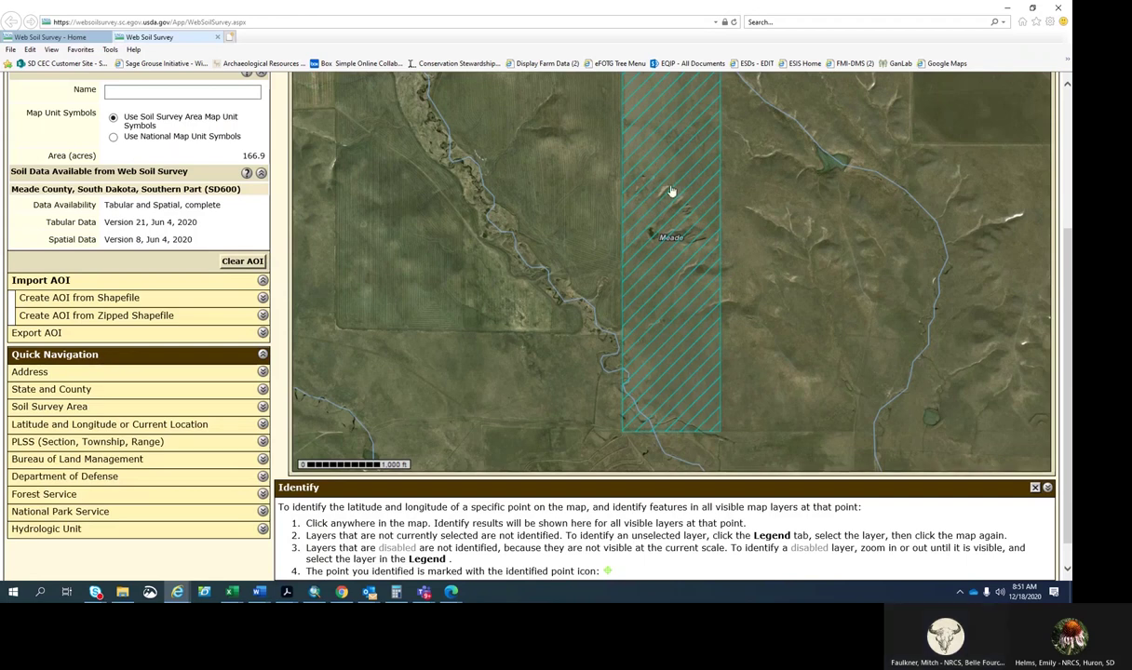
{"action": "left_click", "coordinate": [671, 186]}
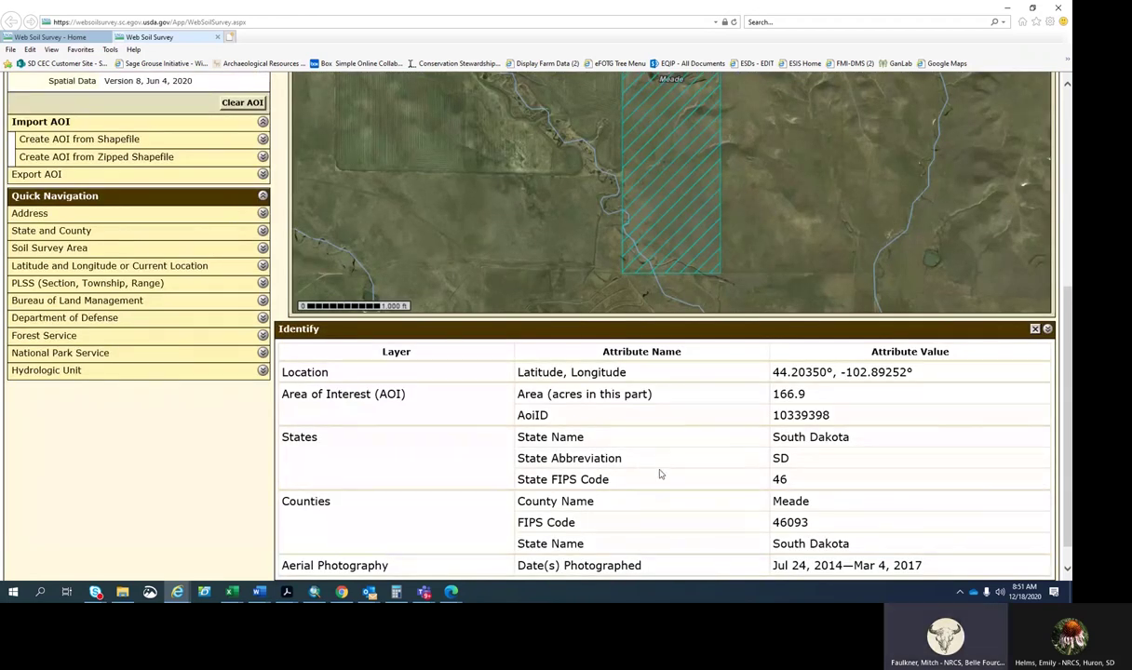
{"action": "left_click_drag", "start_coordinate": [831, 415], "coordinate": [765, 419]}
{"action": "right_click", "coordinate": [808, 416]}
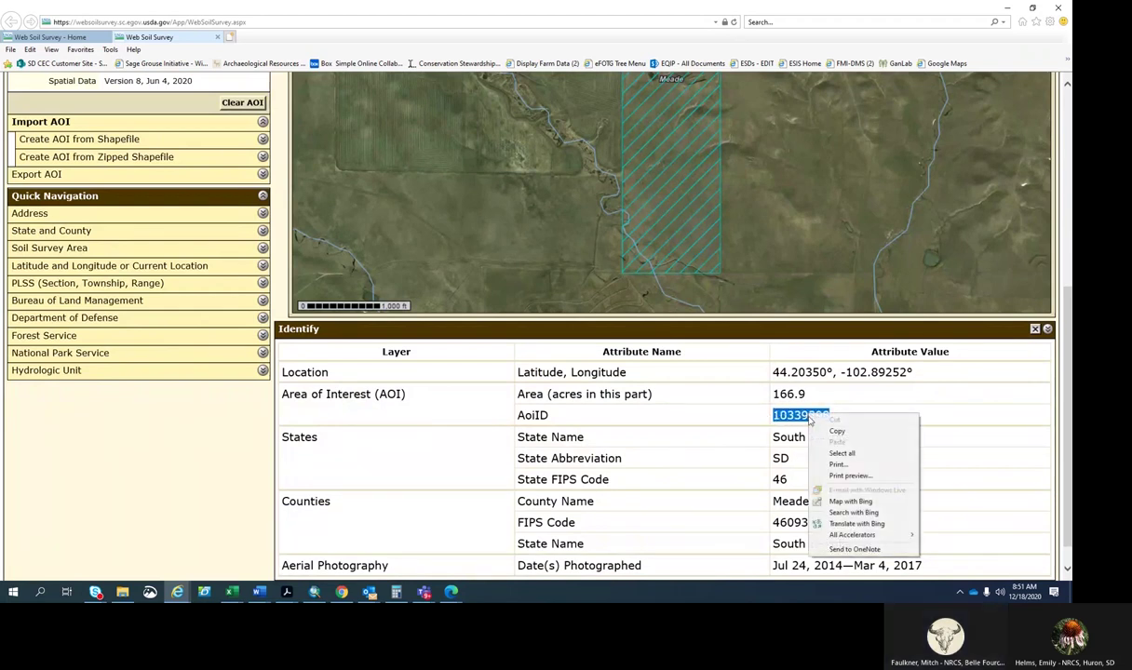
{"action": "left_click", "coordinate": [833, 433]}
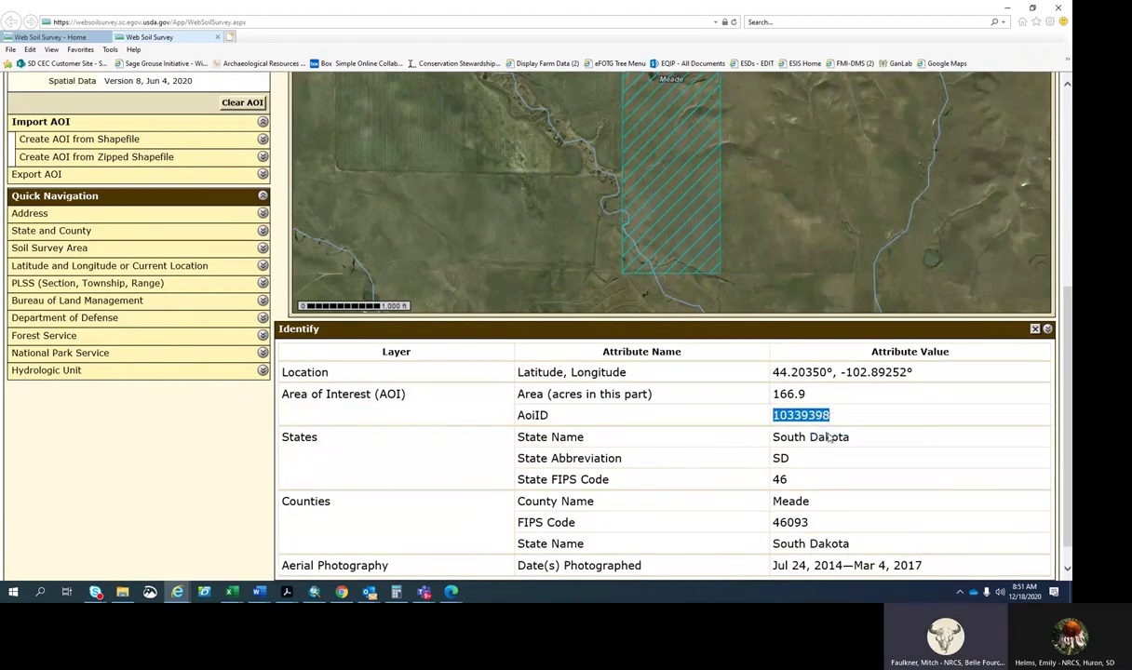
Switch to the FOUR copy of the Grazing Tool in Excel, launch its query, paste the SQL into Soil Data Access and submit it.
{"action": "left_click", "coordinate": [235, 594]}
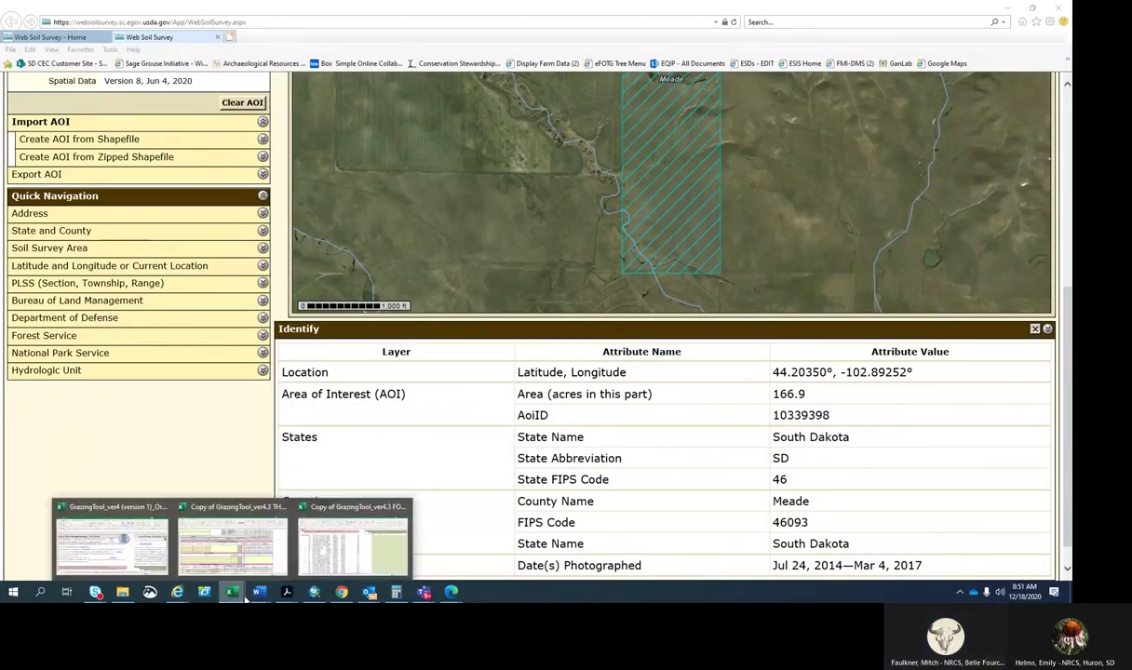
{"action": "left_click", "coordinate": [357, 510]}
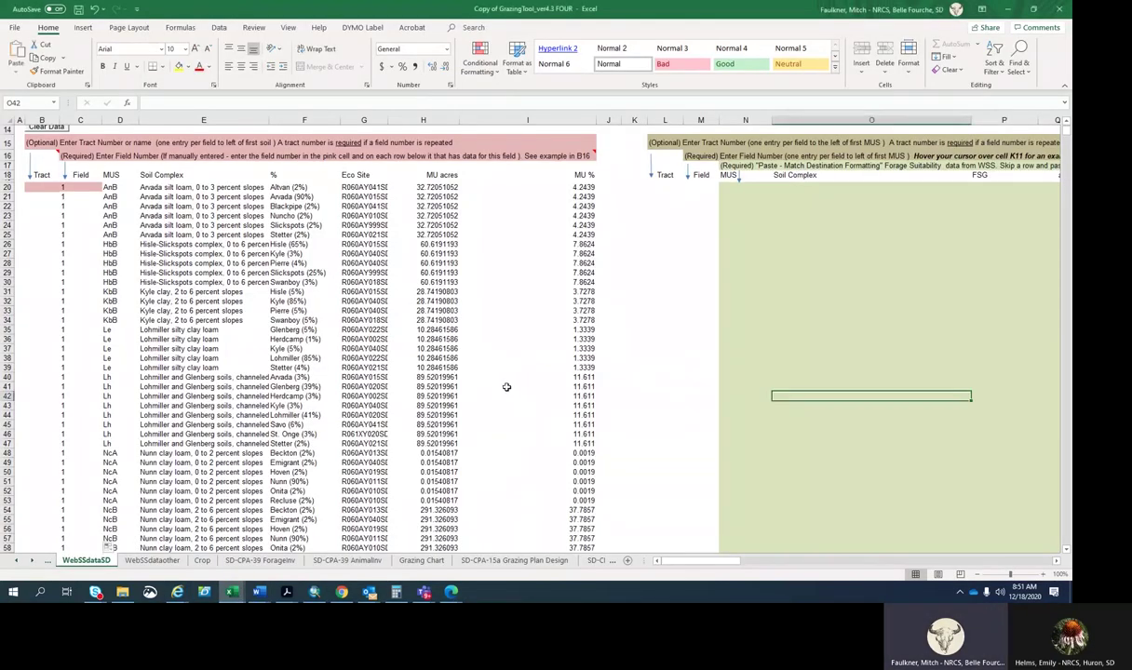
{"action": "scroll", "coordinate": [498, 378], "scroll_direction": "up", "scroll_amount": 3}
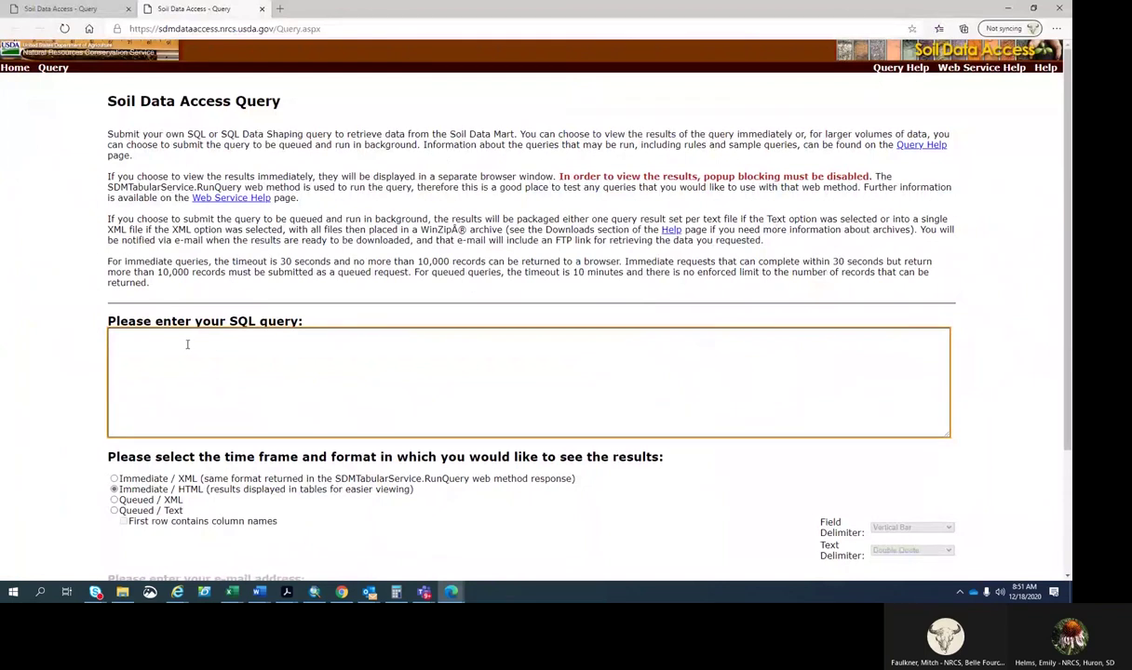
{"action": "right_click", "coordinate": [184, 349]}
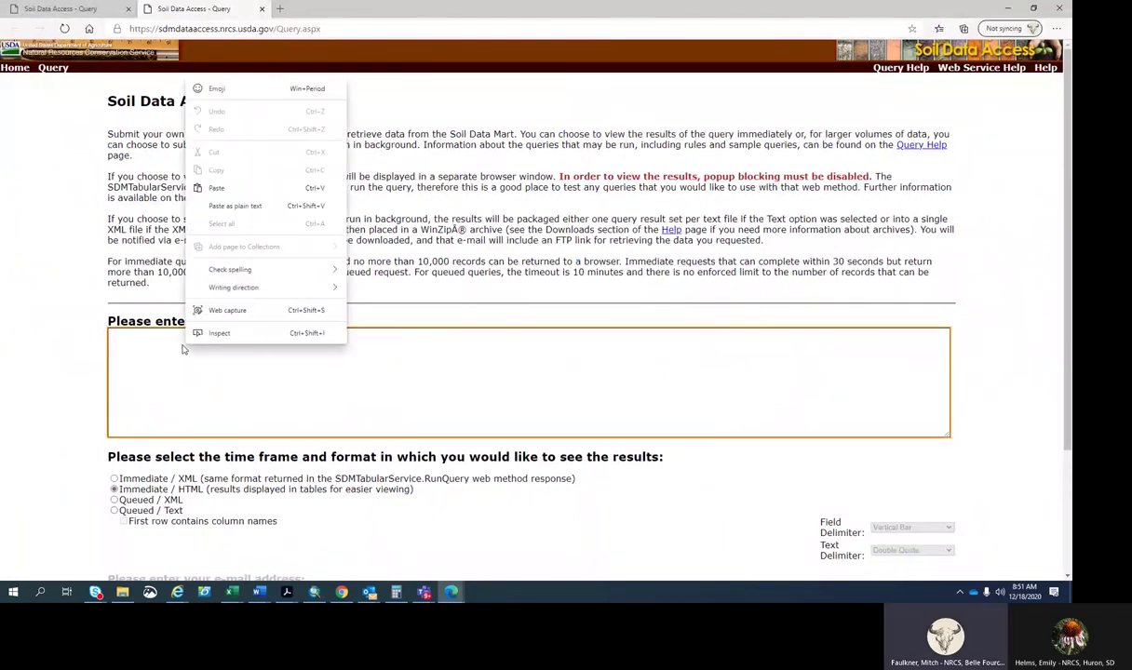
{"action": "left_click", "coordinate": [190, 184]}
{"action": "scroll", "coordinate": [465, 307], "scroll_direction": "down", "scroll_amount": 3}
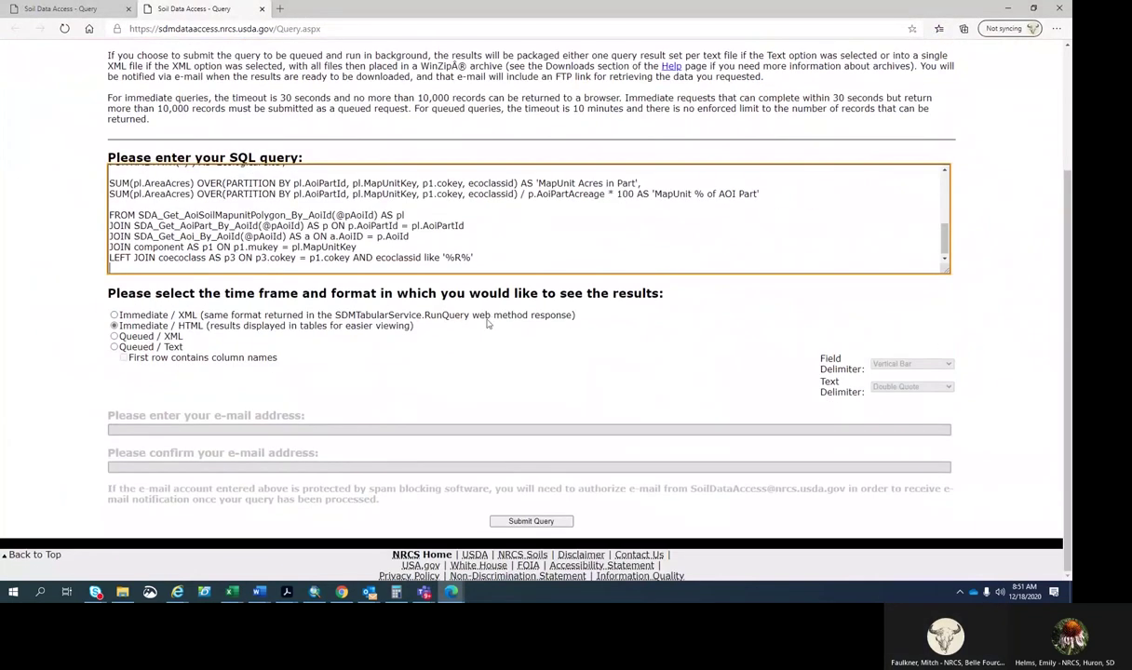
{"action": "left_click", "coordinate": [514, 520]}
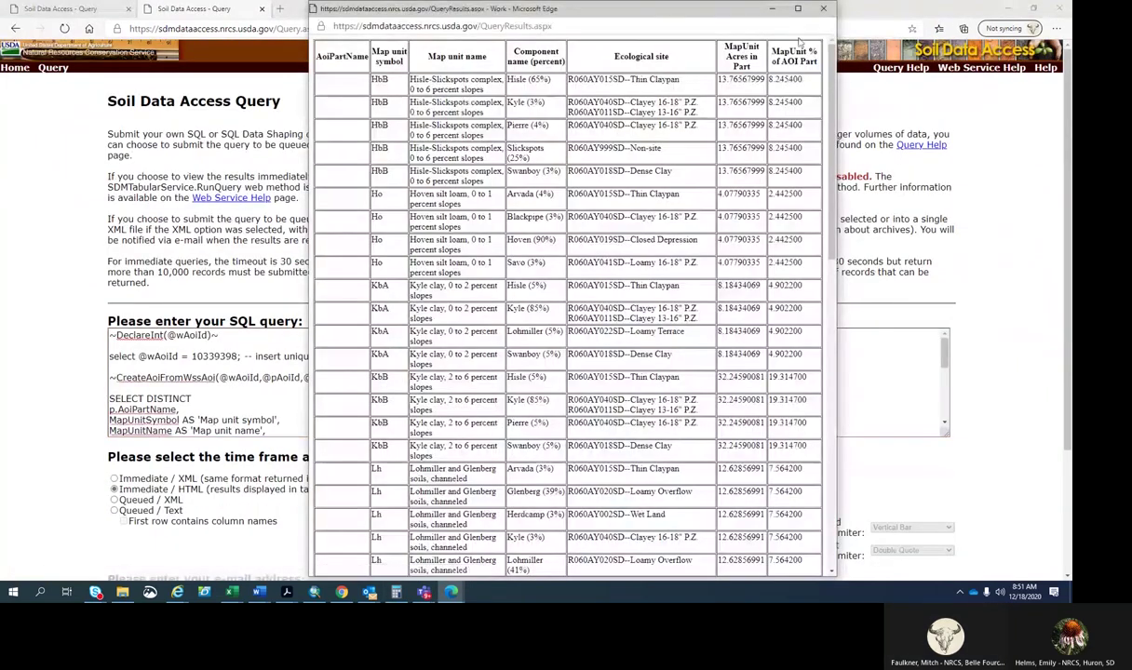
Enlarge the ecological site query results, copy the whole table, and minimize the results window.
{"action": "left_click", "coordinate": [801, 10]}
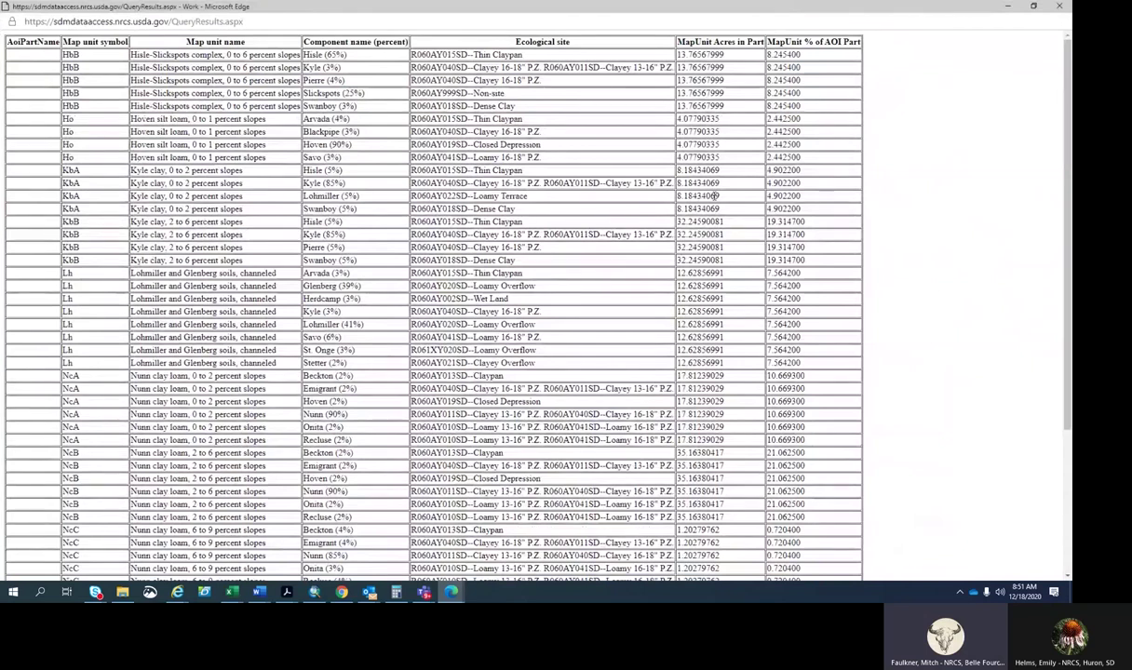
{"action": "key", "text": "ctrl+a"}
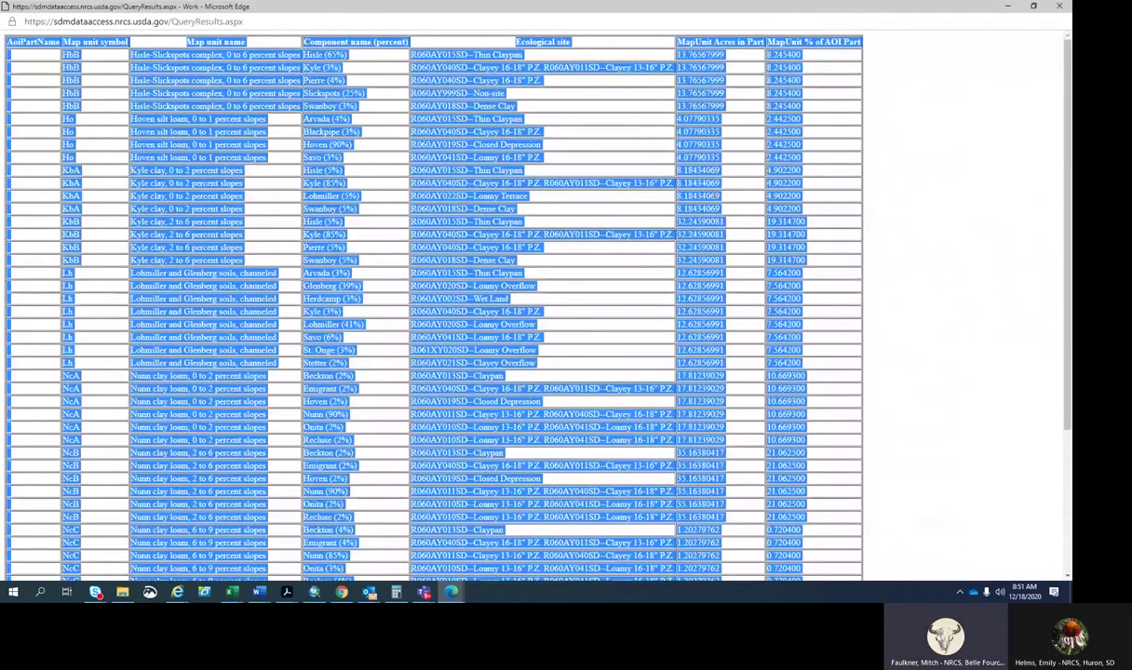
{"action": "right_click", "coordinate": [471, 136]}
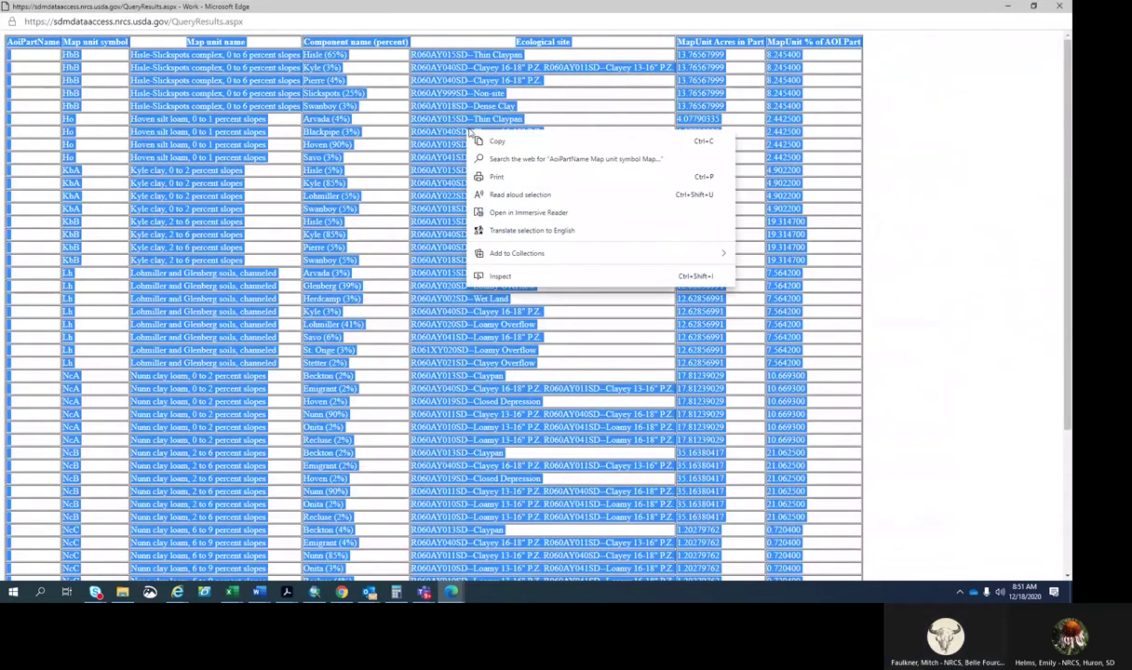
{"action": "left_click", "coordinate": [496, 141]}
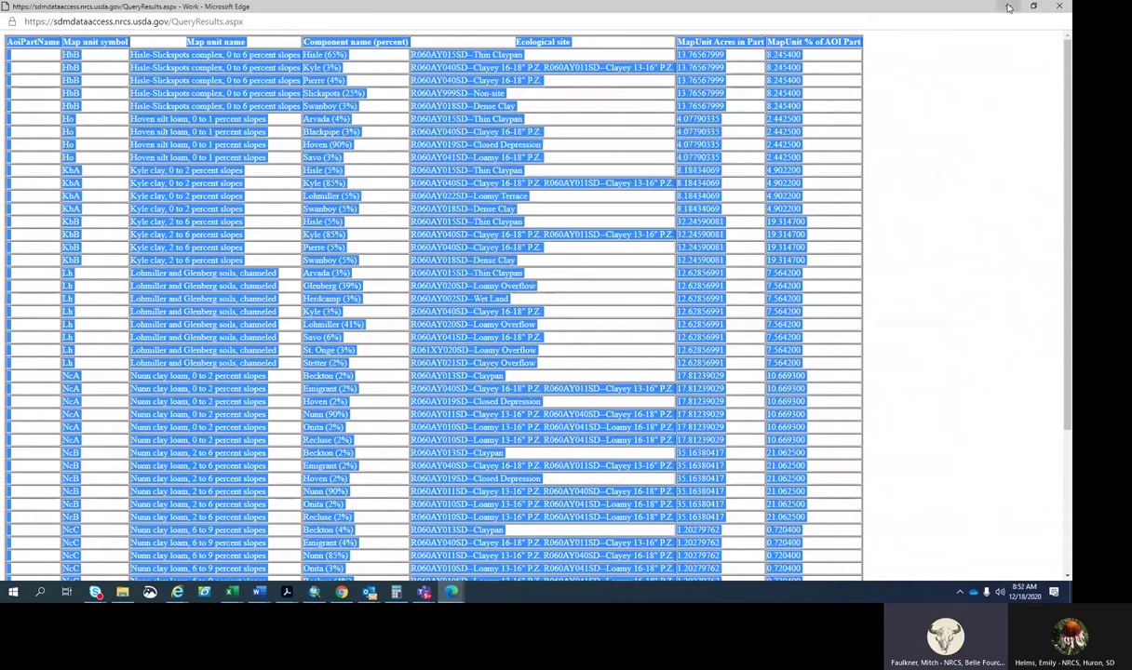
{"action": "left_click", "coordinate": [1008, 7]}
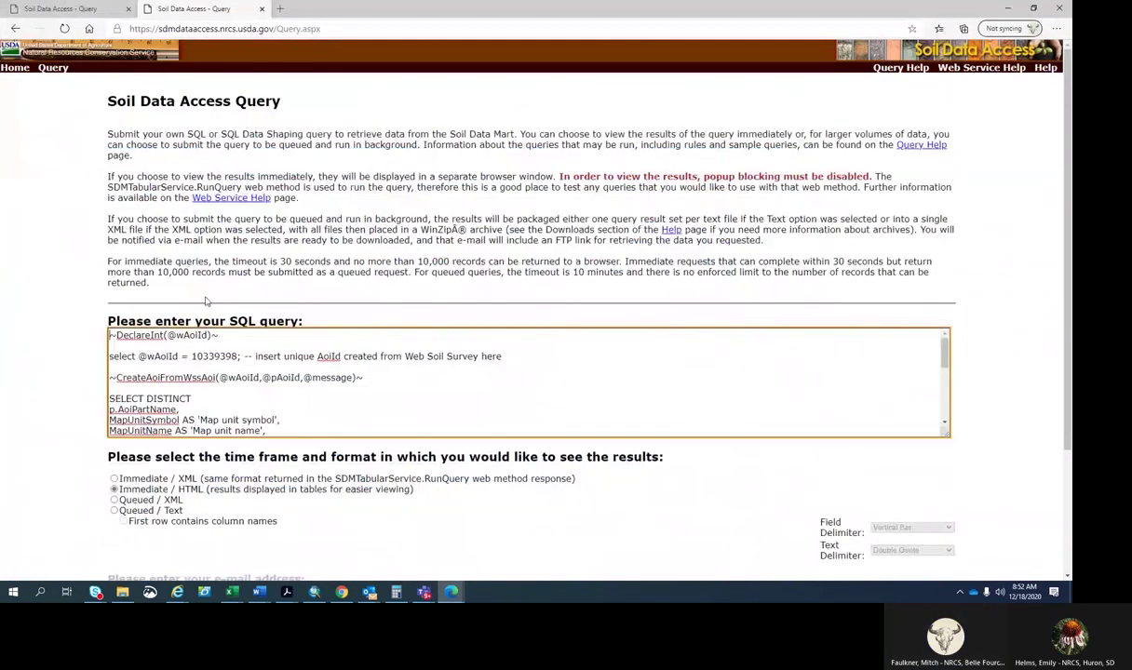
Return to the Grazing Tool workbook in Excel and append the copied ecological site data to the existing rows, accepting the field number notice.
{"action": "left_click", "coordinate": [233, 593]}
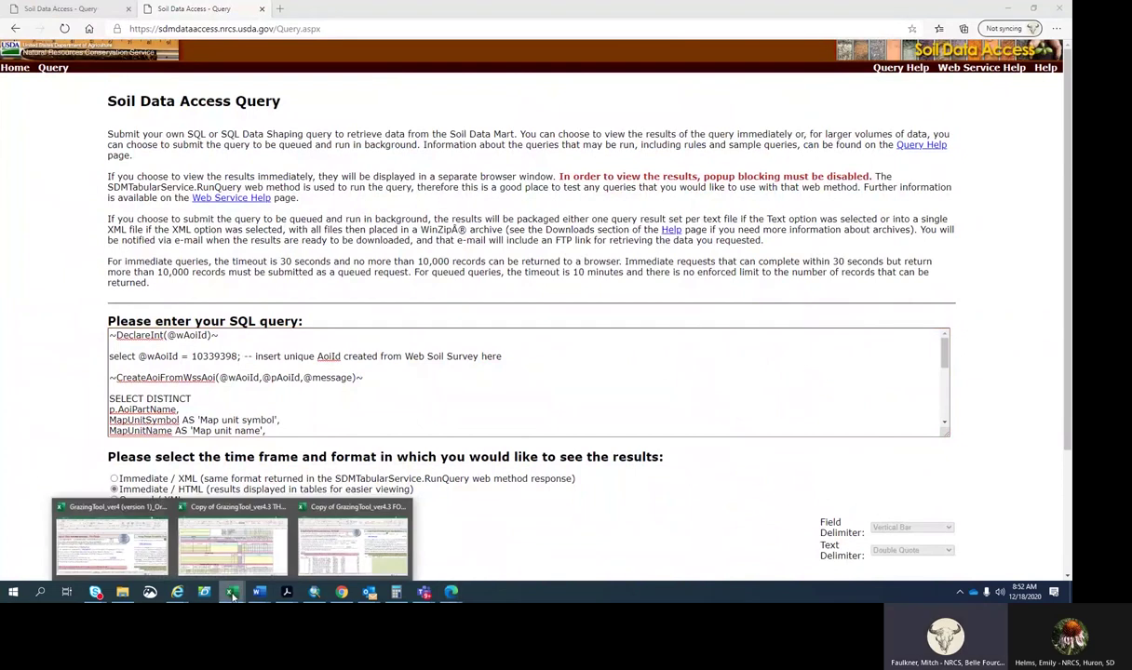
{"action": "left_click", "coordinate": [348, 510]}
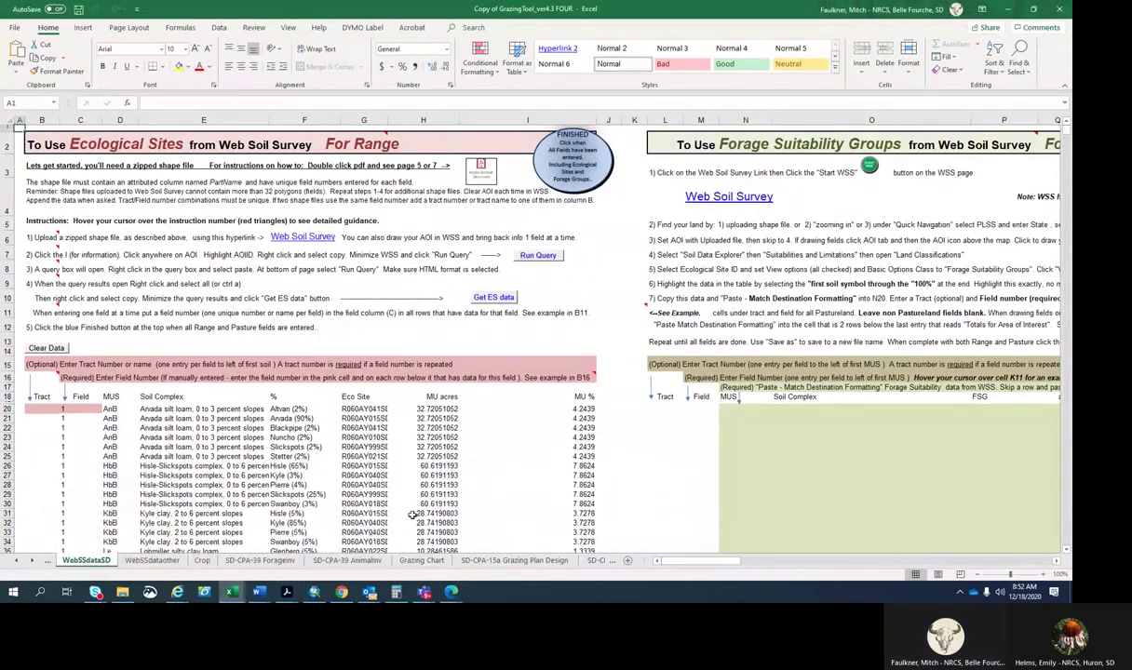
{"action": "left_click", "coordinate": [498, 299]}
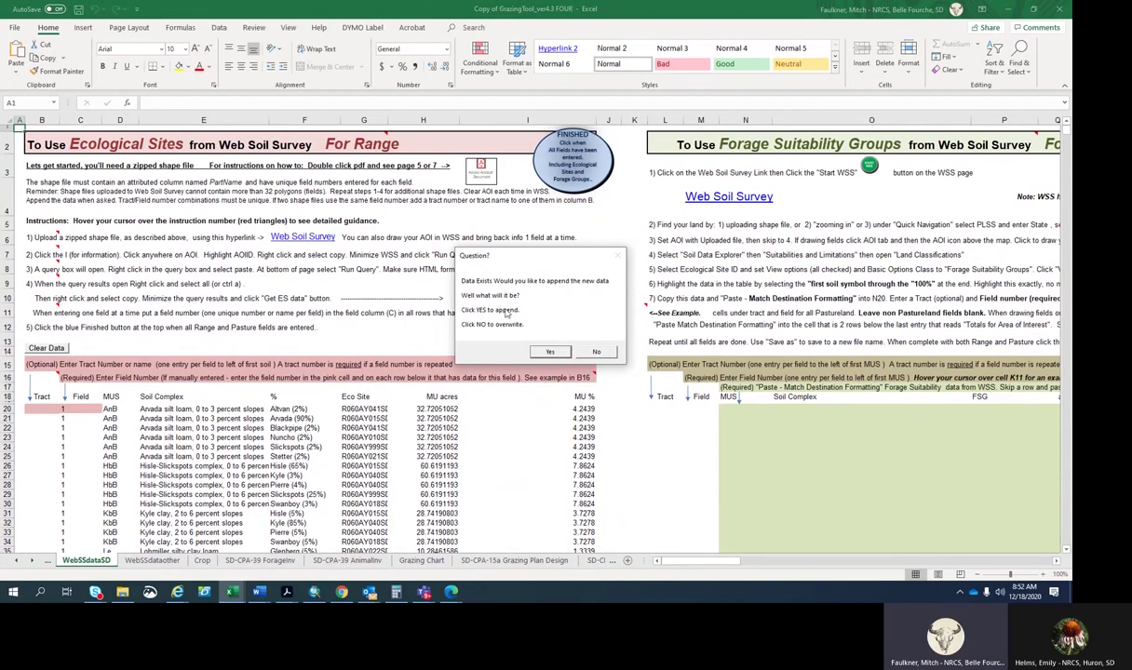
{"action": "left_click", "coordinate": [551, 352]}
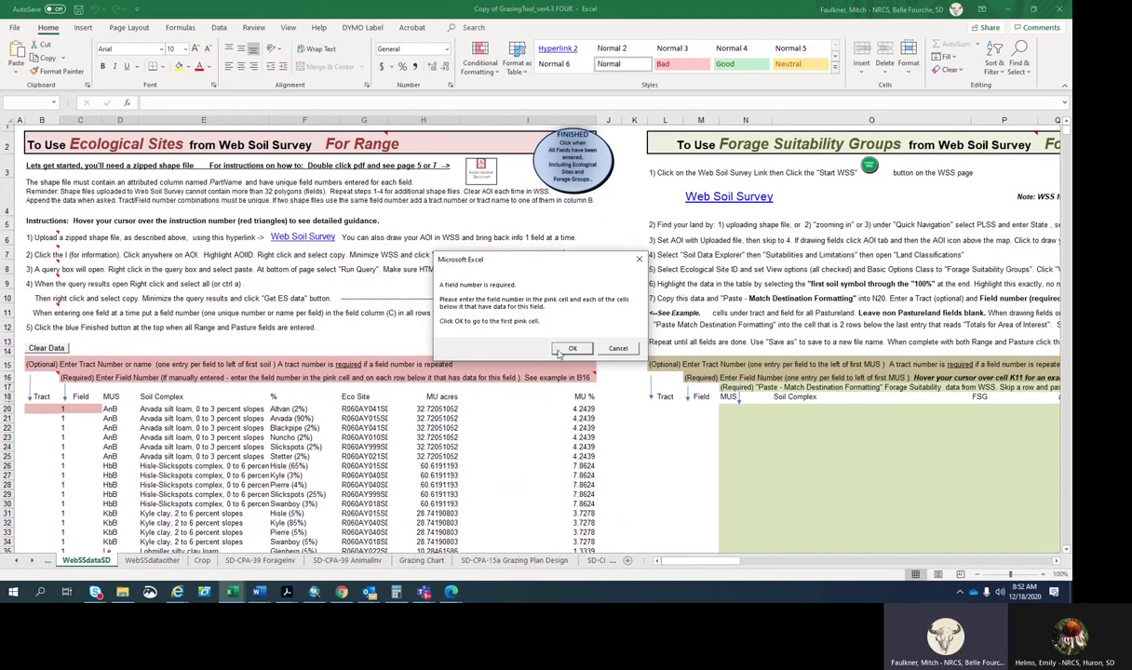
{"action": "left_click", "coordinate": [564, 350]}
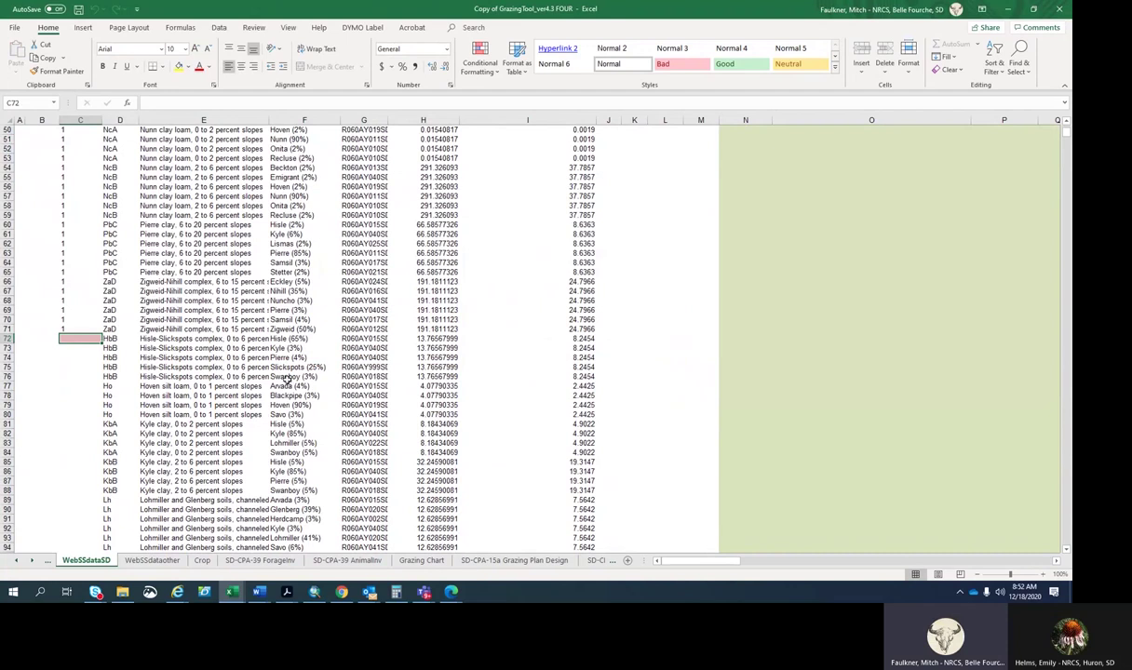
Enter field number 2 in cell C72 and fill it down to C126 for the newly appended soil rows.
{"action": "type", "text": "2"}
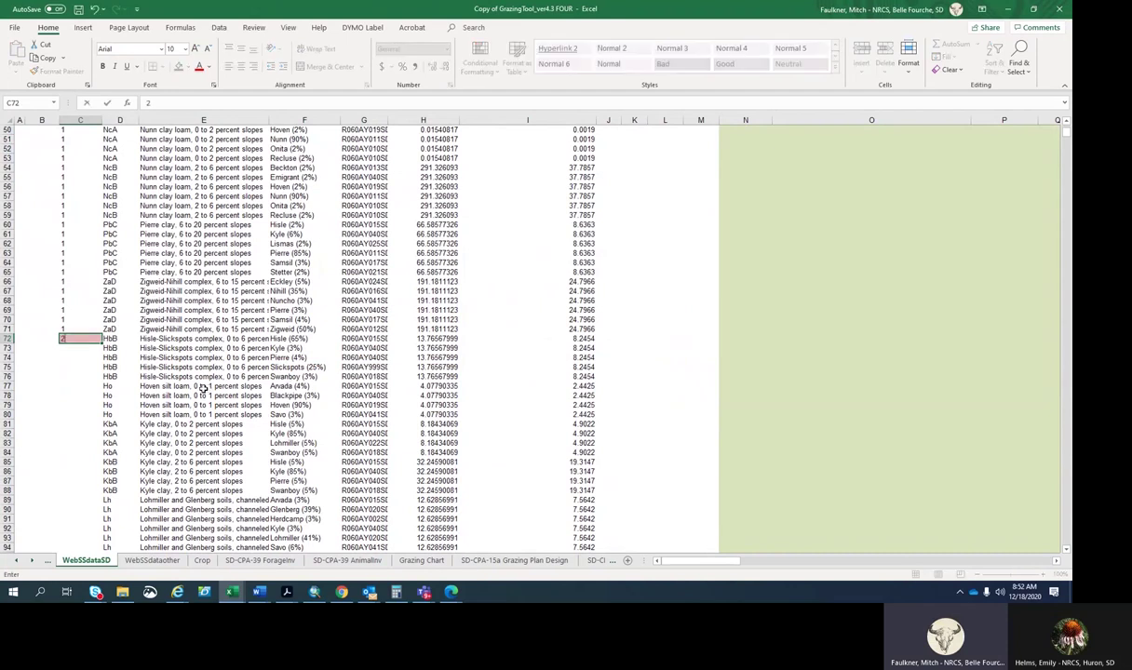
{"action": "left_click", "coordinate": [40, 348]}
{"action": "left_click", "coordinate": [88, 338]}
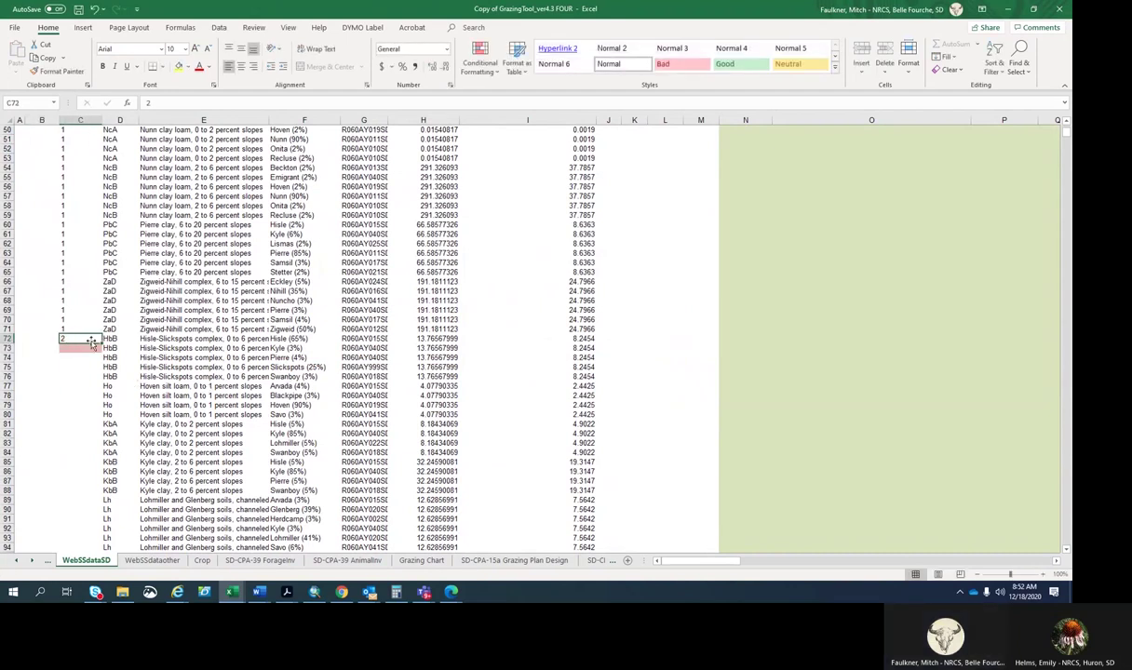
{"action": "left_click_drag", "start_coordinate": [102, 343], "coordinate": [108, 573]}
{"action": "left_click_drag", "start_coordinate": [107, 571], "coordinate": [99, 522]}
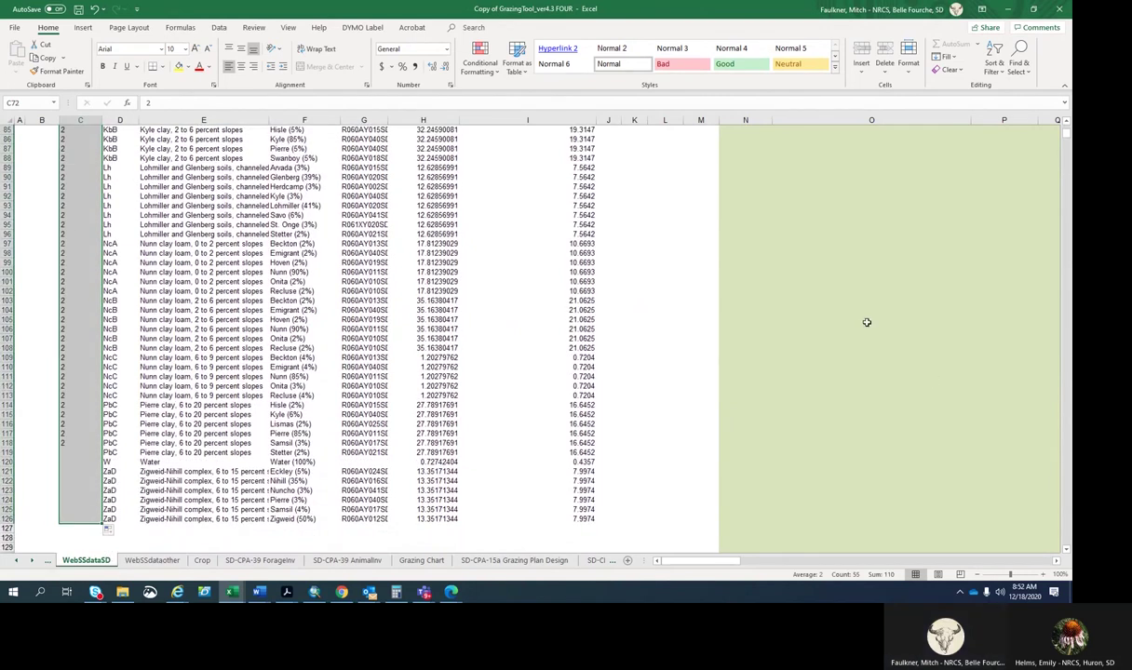
{"action": "left_click", "coordinate": [672, 280]}
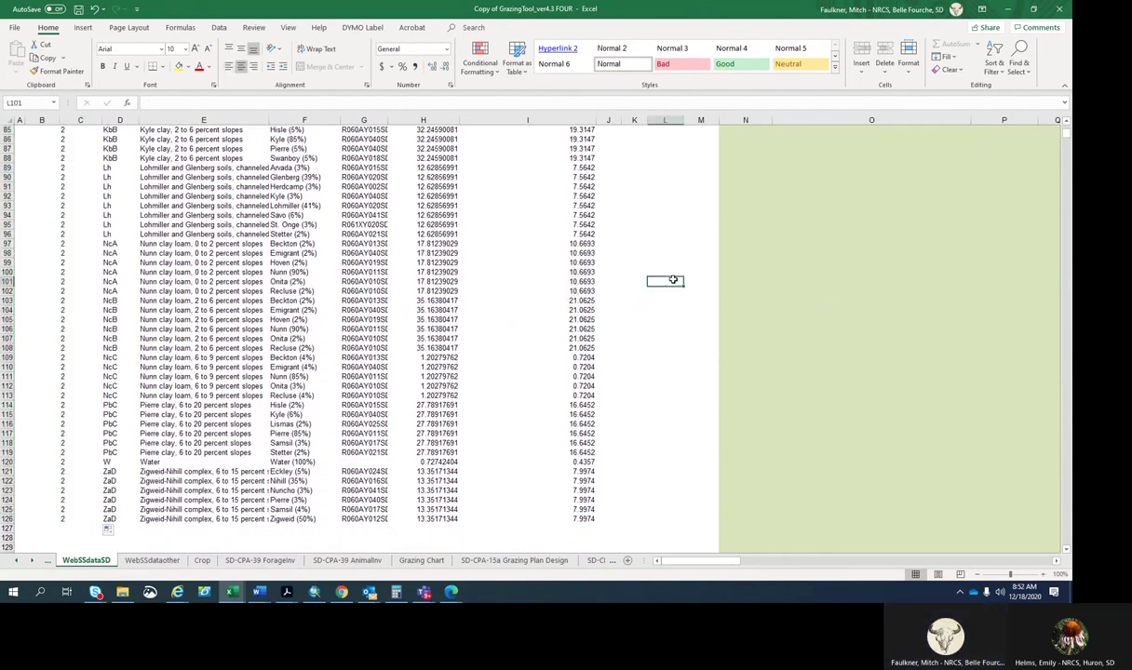
{"action": "scroll", "coordinate": [676, 278], "scroll_direction": "up", "scroll_amount": 1}
{"action": "scroll", "coordinate": [676, 278], "scroll_direction": "up", "scroll_amount": 6}
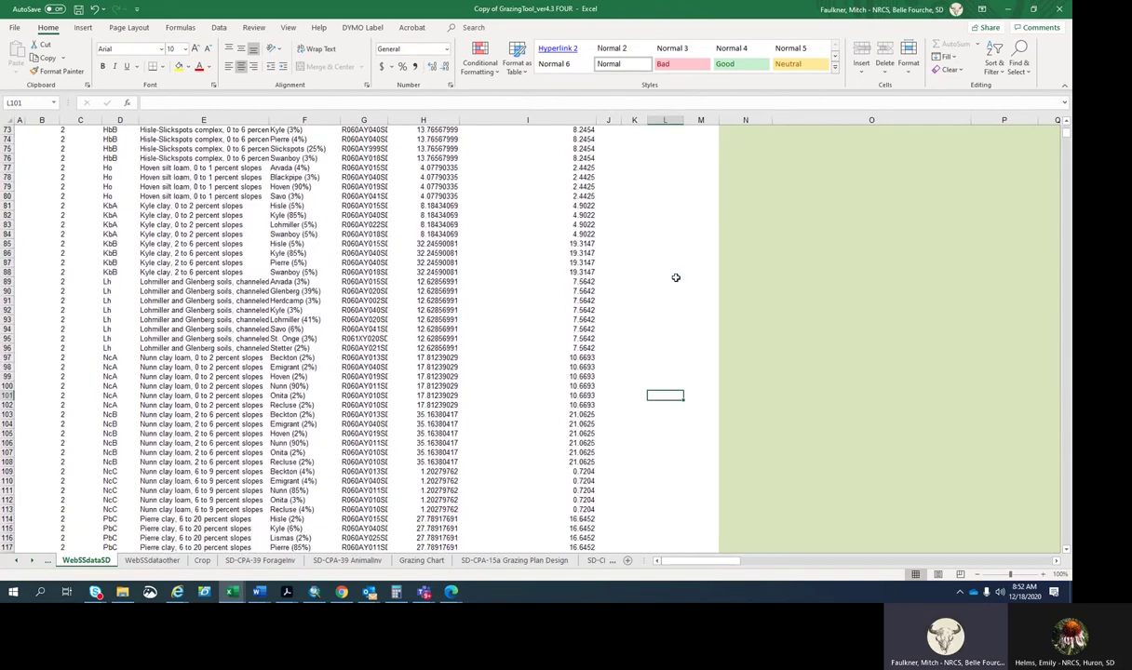
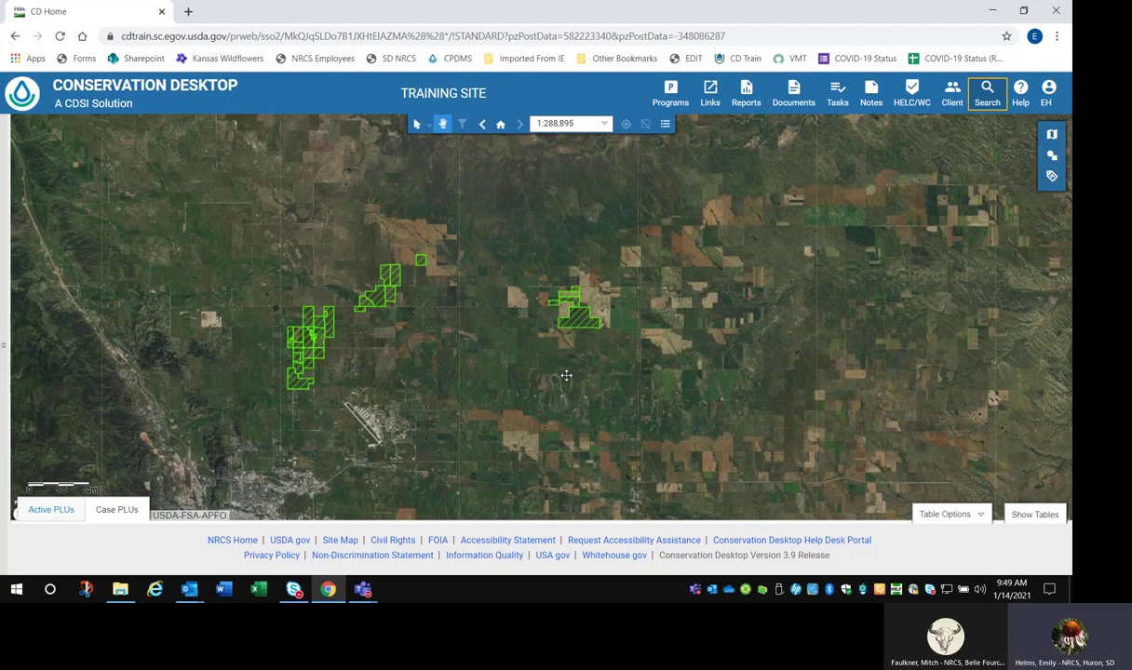
{"action": "left_click", "coordinate": [987, 95]}
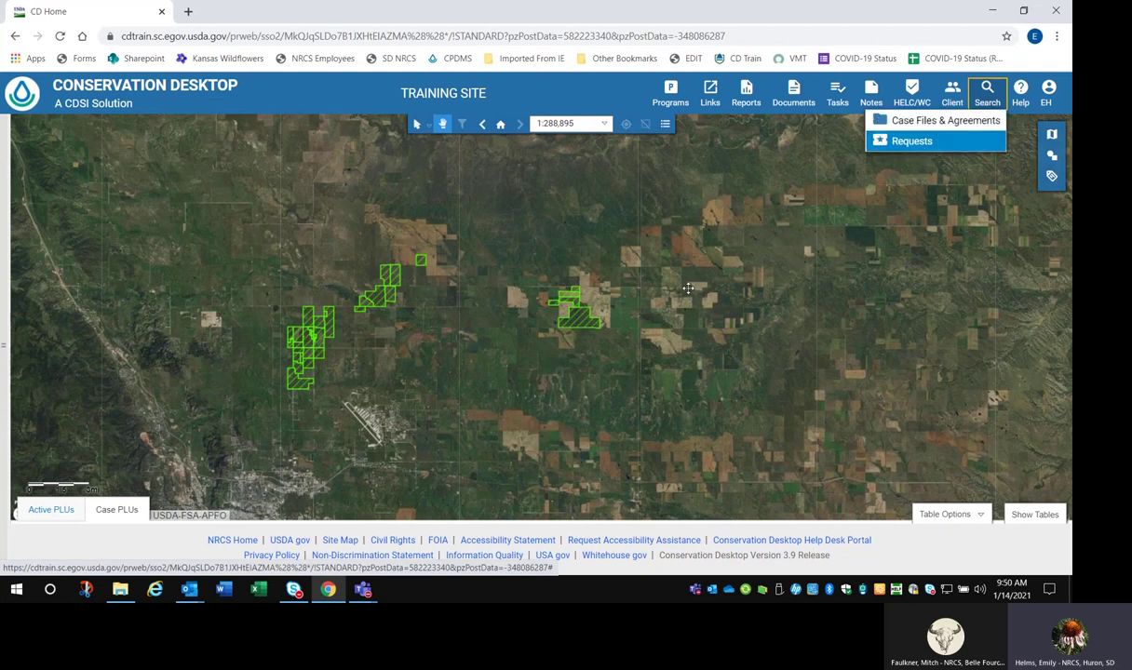
{"action": "left_click", "coordinate": [781, 268]}
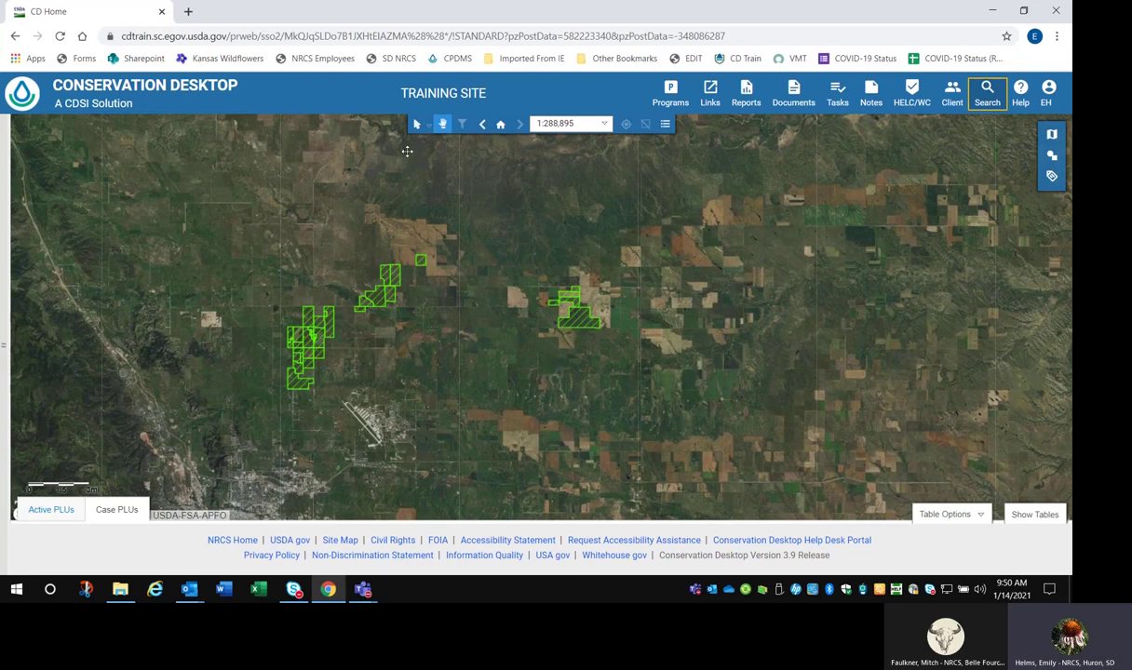
Select the eastern cluster of land units on the map, including all five listed features from Tract 2 through Tract 5.
{"action": "left_click", "coordinate": [416, 125]}
{"action": "left_click_drag", "start_coordinate": [476, 205], "coordinate": [679, 399]}
{"action": "left_click_drag", "start_coordinate": [589, 241], "coordinate": [450, 214]}
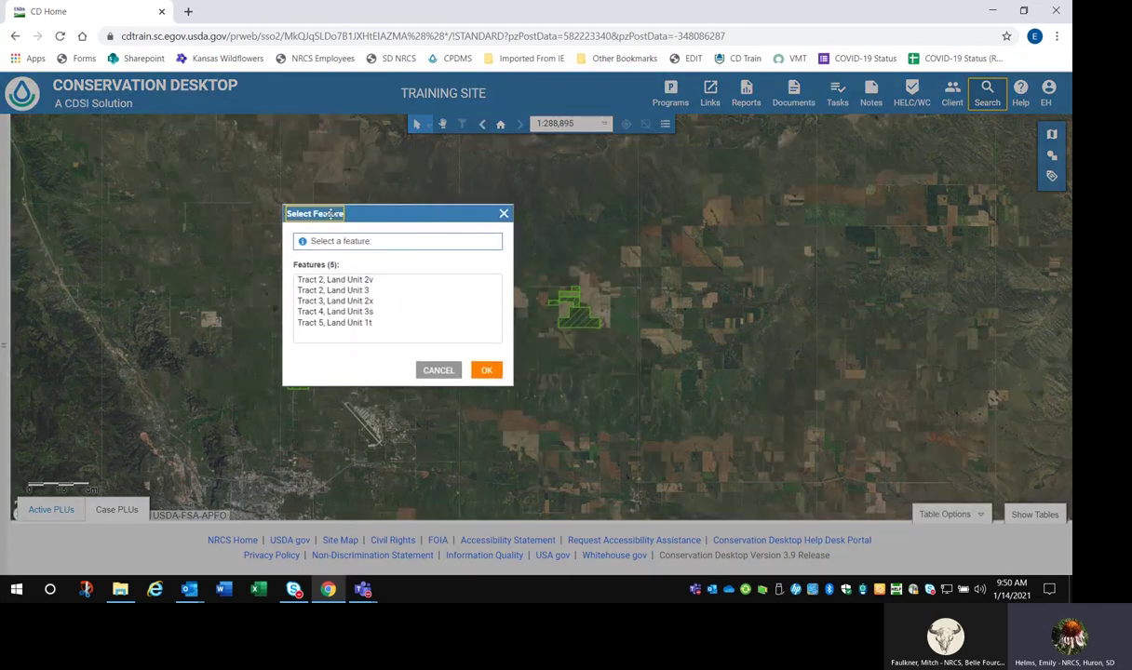
{"action": "left_click", "coordinate": [358, 281]}
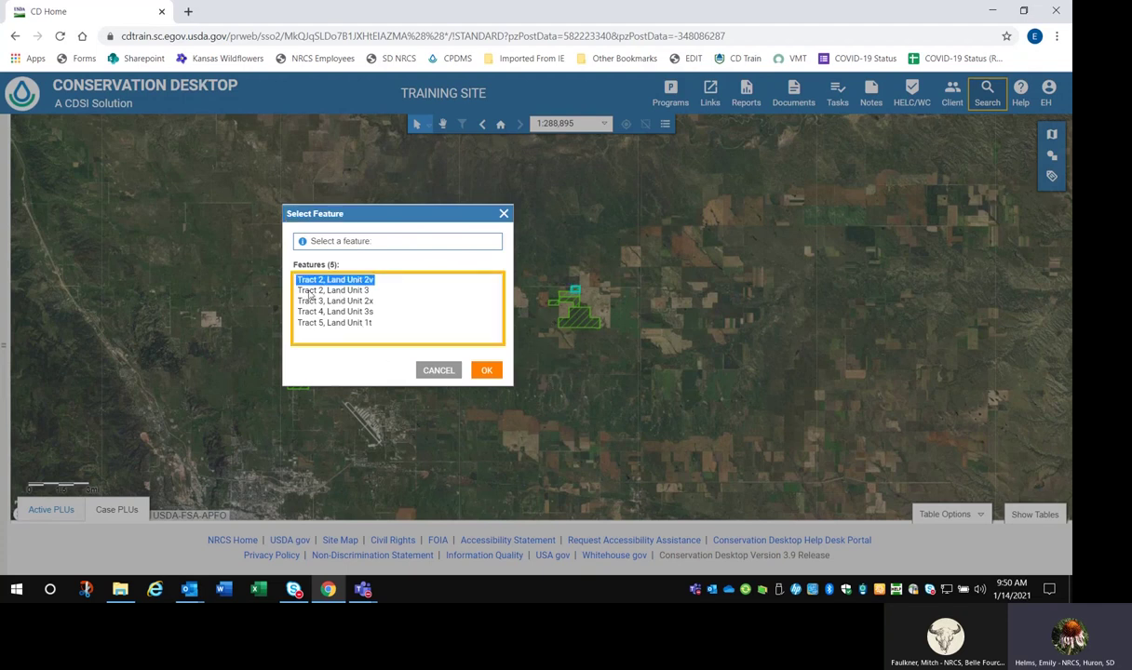
{"action": "left_click", "coordinate": [356, 325], "text": "shift"}
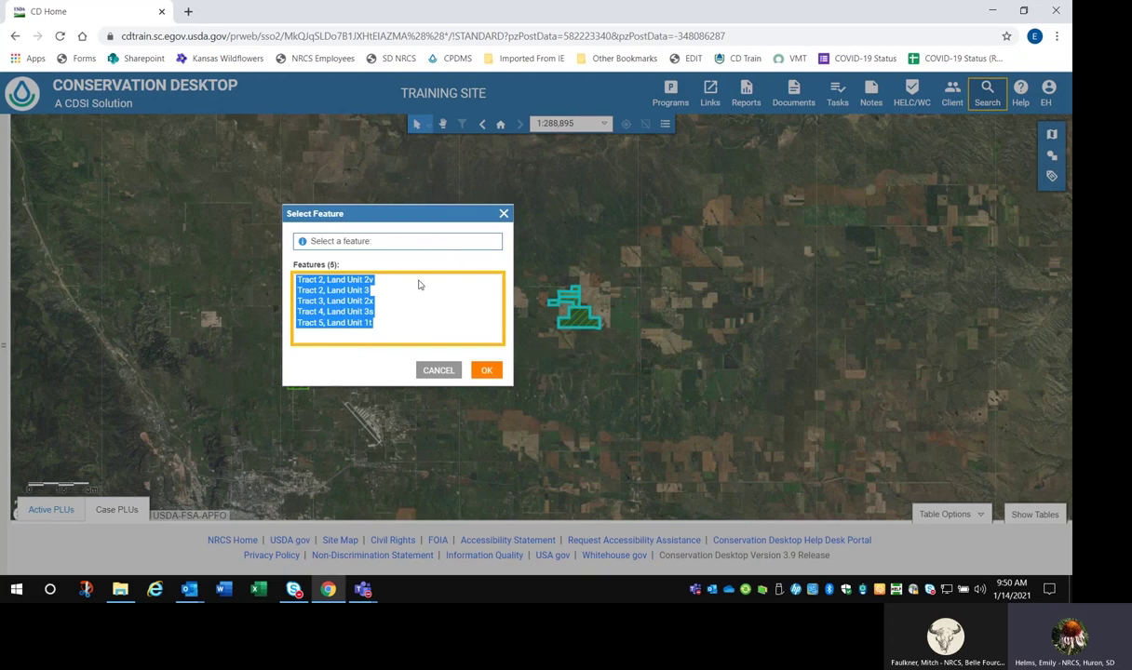
{"action": "left_click", "coordinate": [343, 301], "text": "ctrl"}
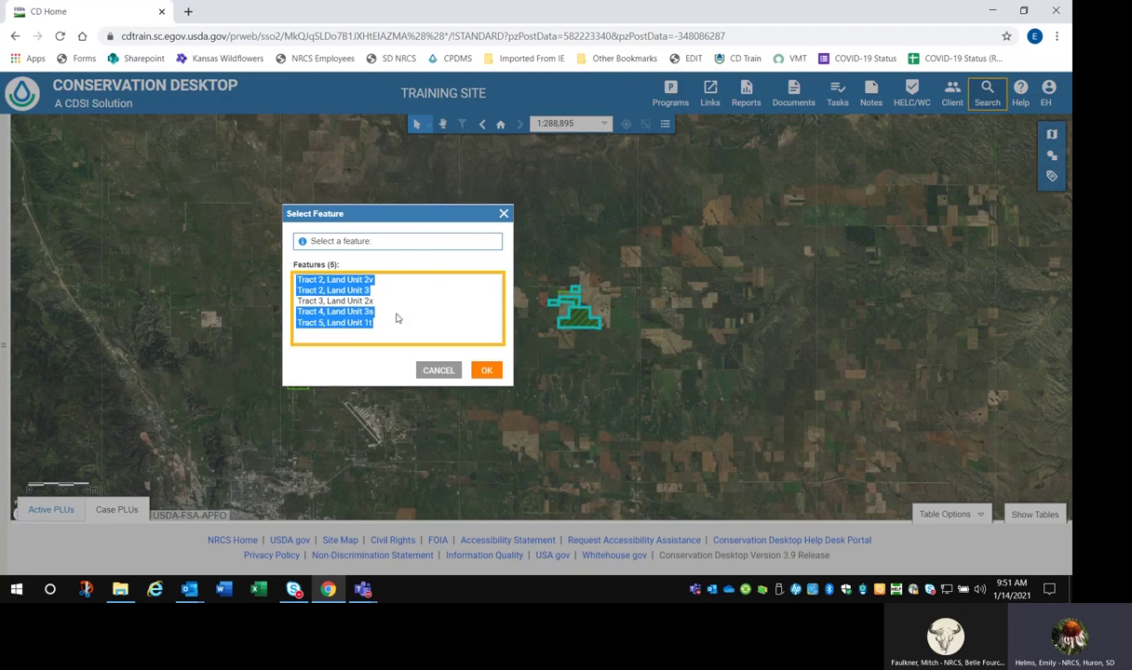
{"action": "left_click", "coordinate": [346, 301], "text": "ctrl"}
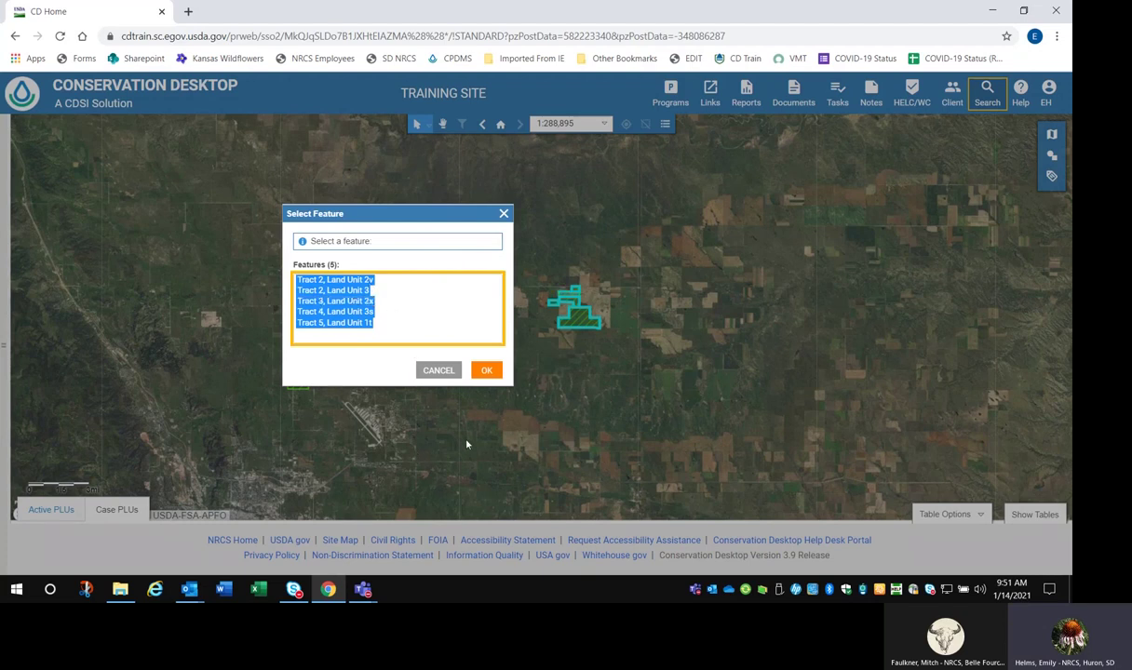
{"action": "left_click", "coordinate": [486, 371]}
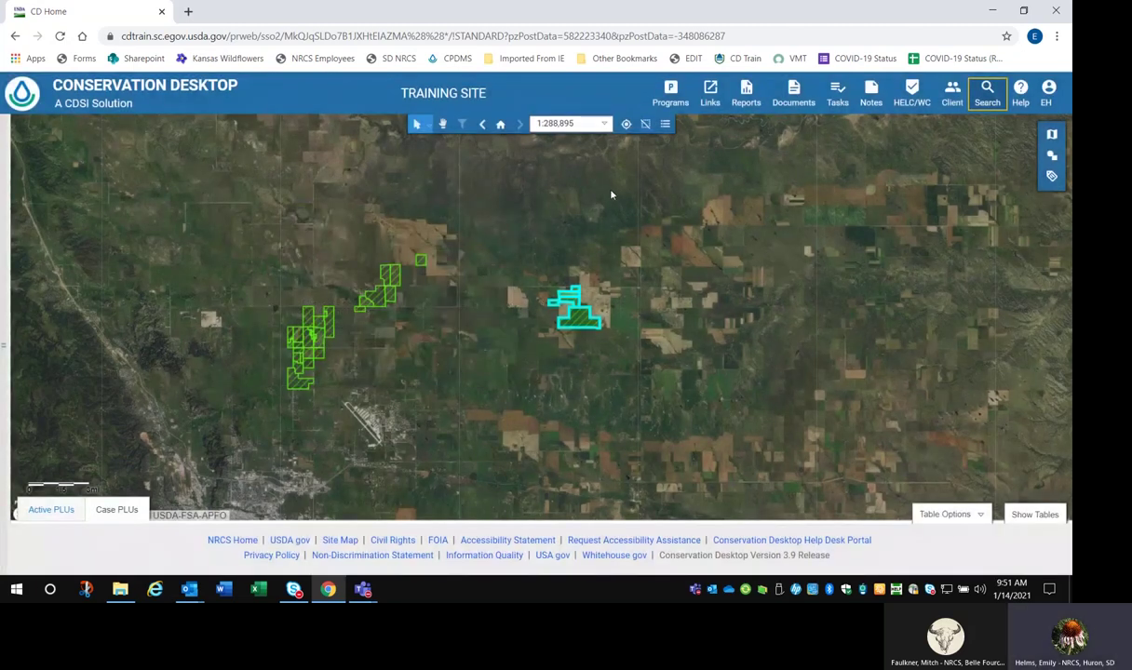
Export the selected Case PLUs features to a shapefile named GrazingTool.
{"action": "left_click", "coordinate": [665, 126]}
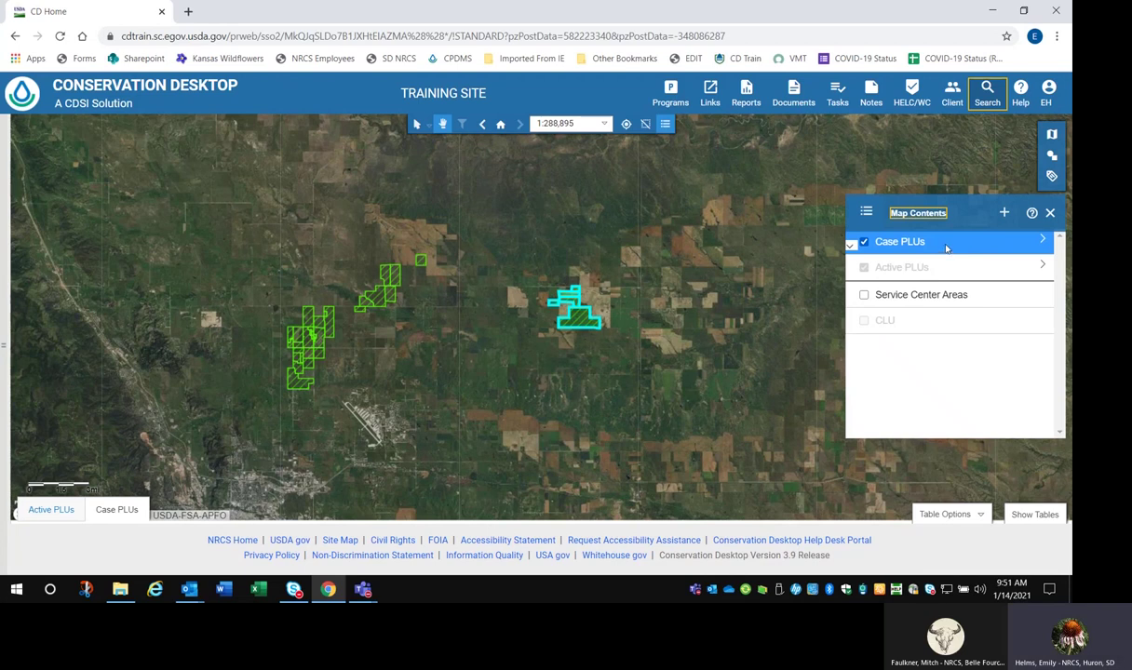
{"action": "right_click", "coordinate": [948, 249]}
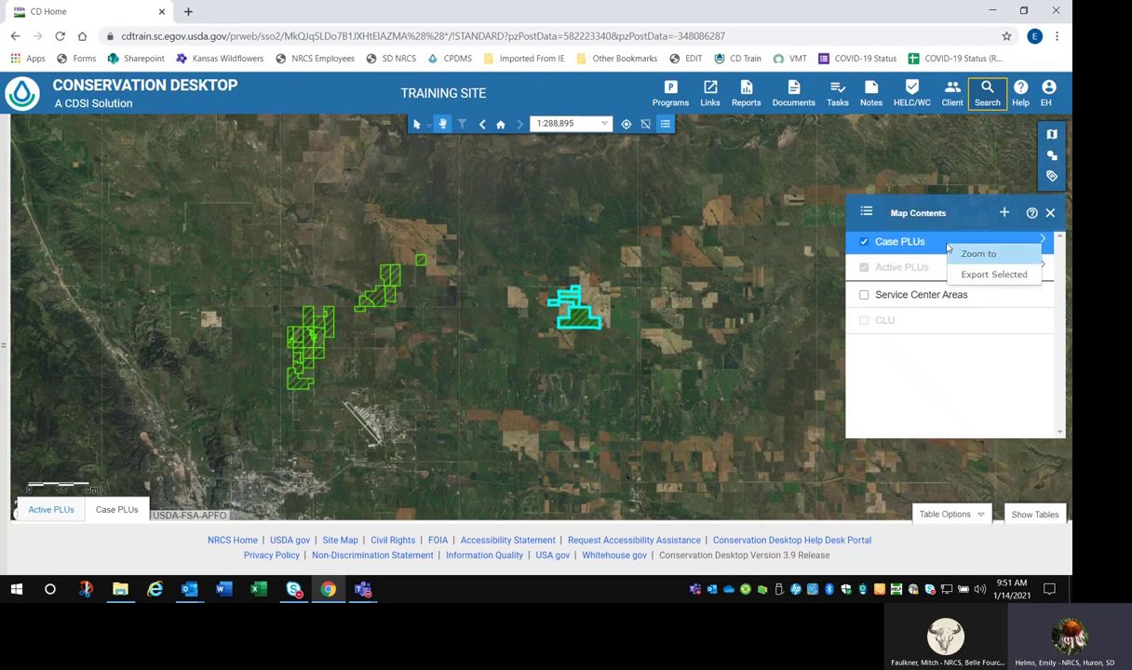
{"action": "left_click", "coordinate": [991, 276]}
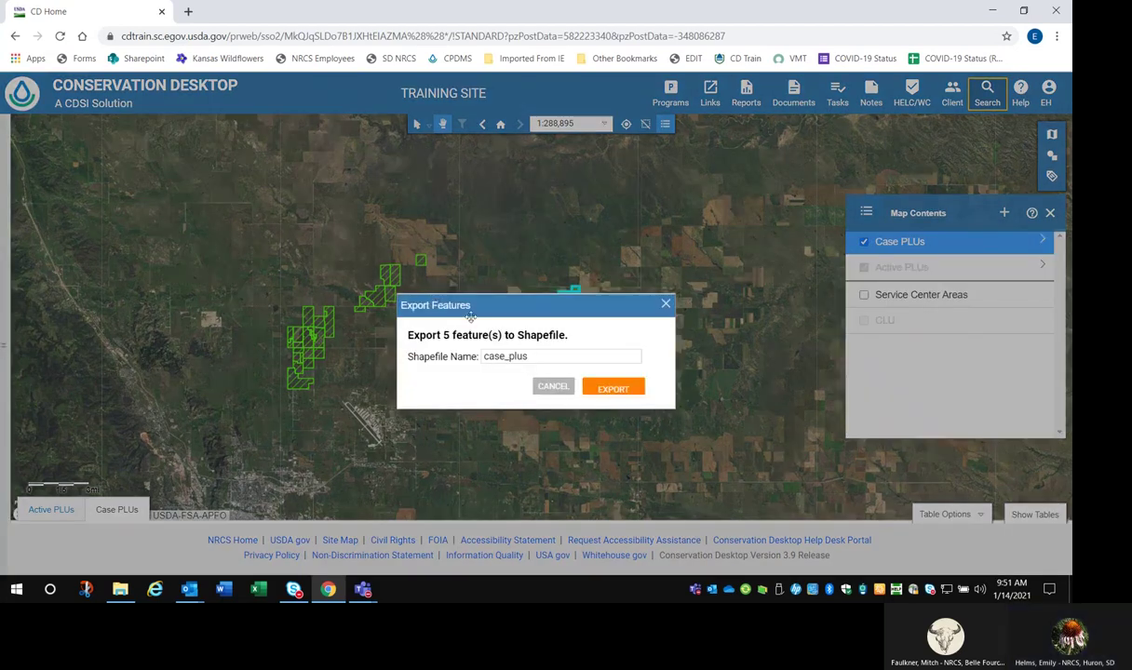
{"action": "double_click", "coordinate": [535, 356]}
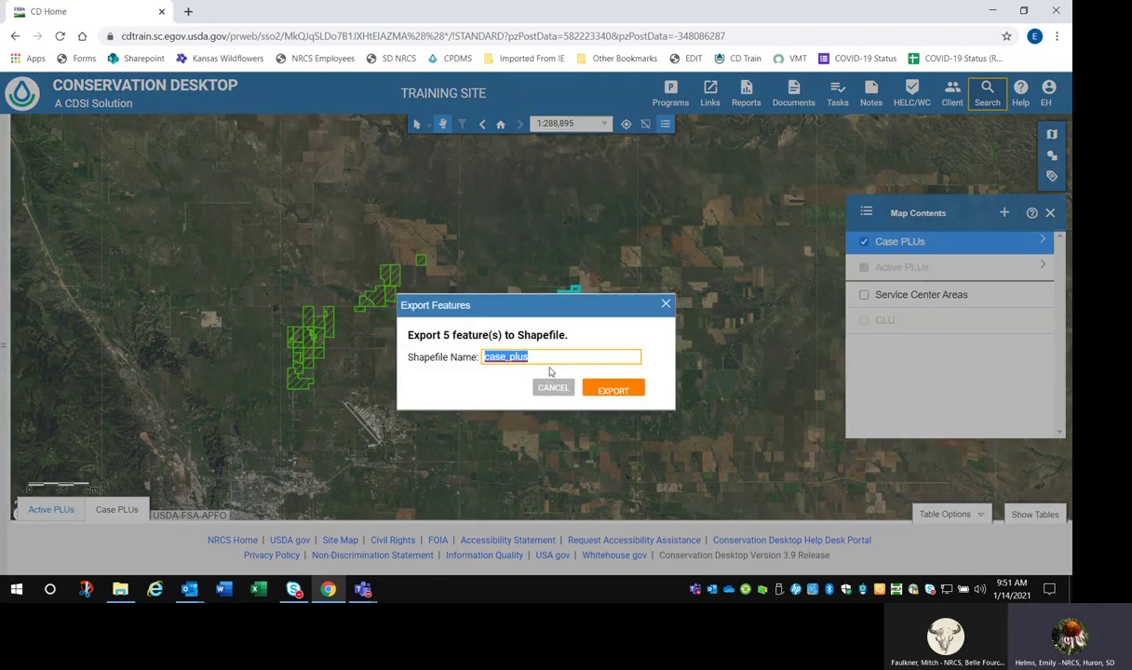
{"action": "type", "text": "GrazingTool"}
{"action": "left_click", "coordinate": [615, 395]}
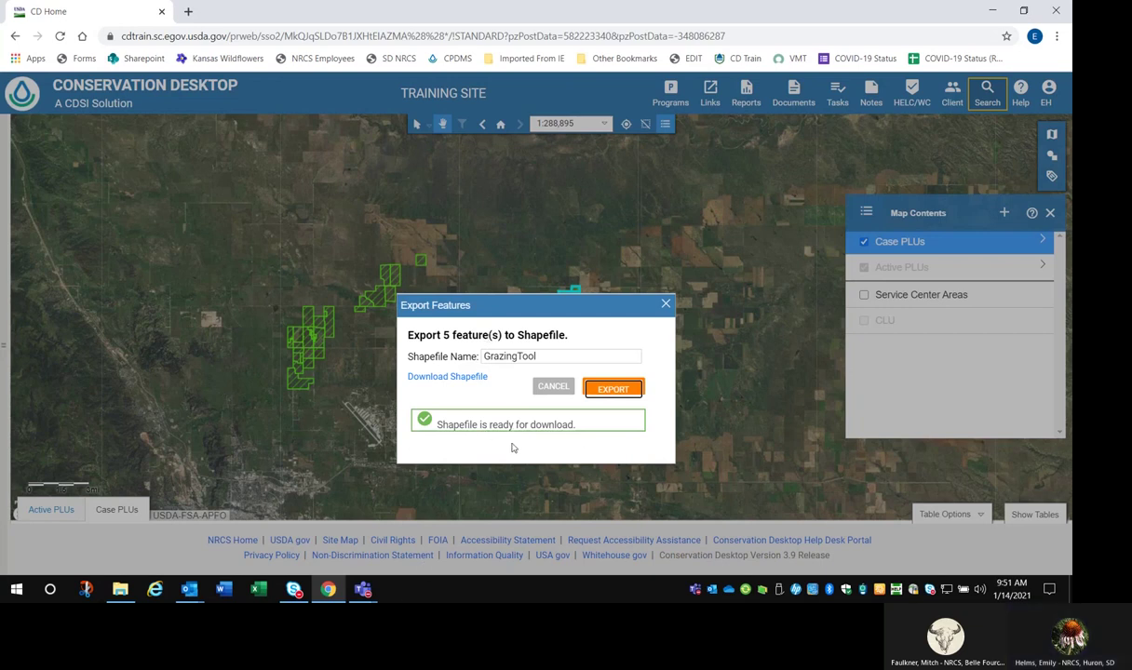
Download the exported shapefile and save it as GrazingTool.zip in the Grazing Tool_Video folder on Local Disk (E:).
{"action": "left_click", "coordinate": [445, 380]}
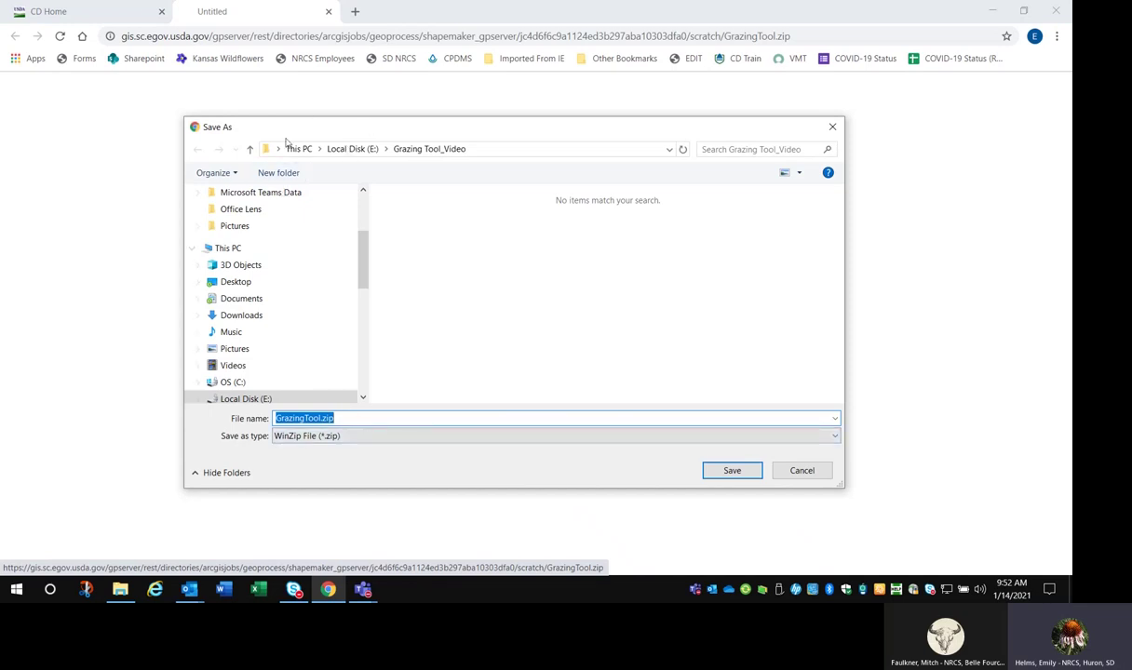
{"action": "left_click", "coordinate": [262, 397]}
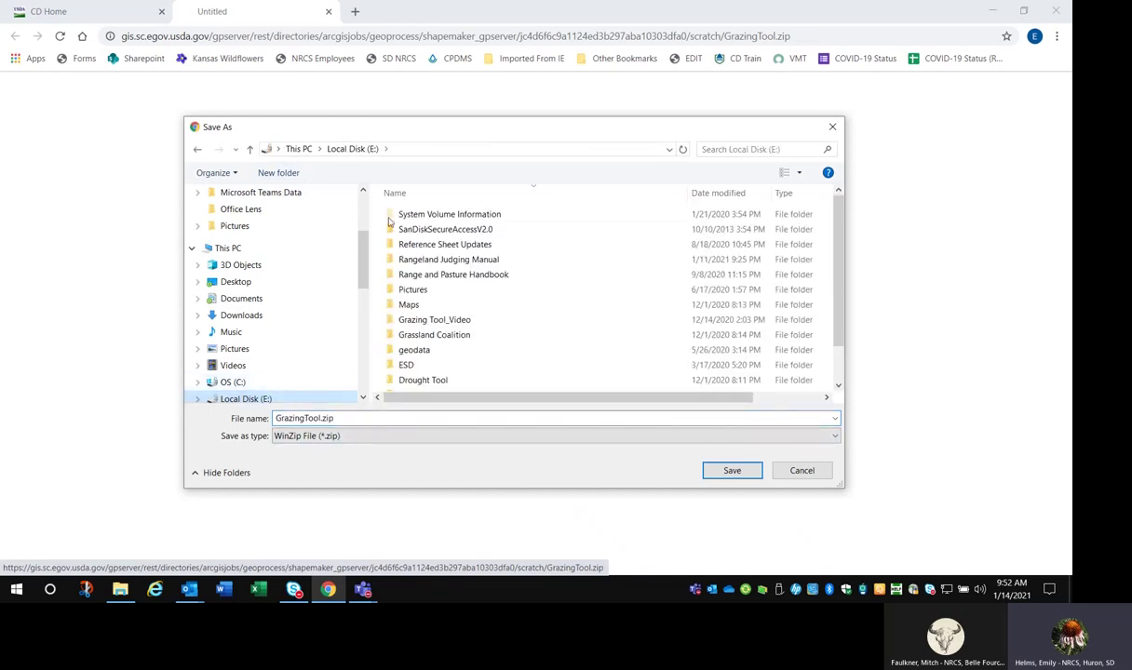
{"action": "scroll", "coordinate": [473, 283], "scroll_direction": "down", "scroll_amount": 1}
{"action": "scroll", "coordinate": [488, 318], "scroll_direction": "up", "scroll_amount": 1}
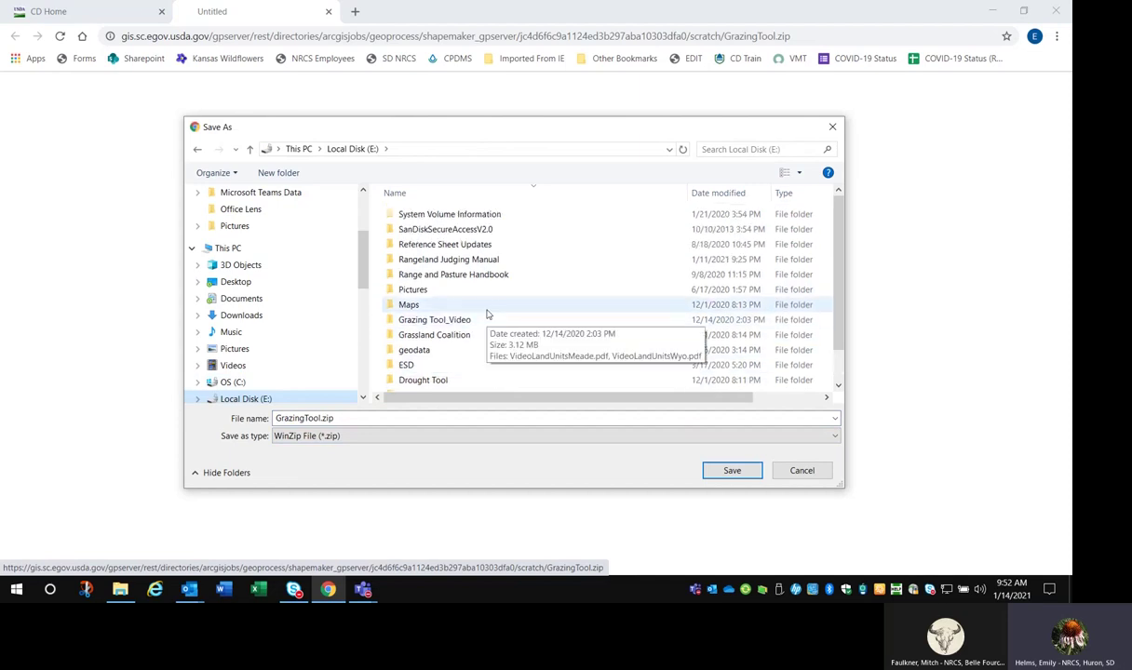
{"action": "double_click", "coordinate": [434, 319]}
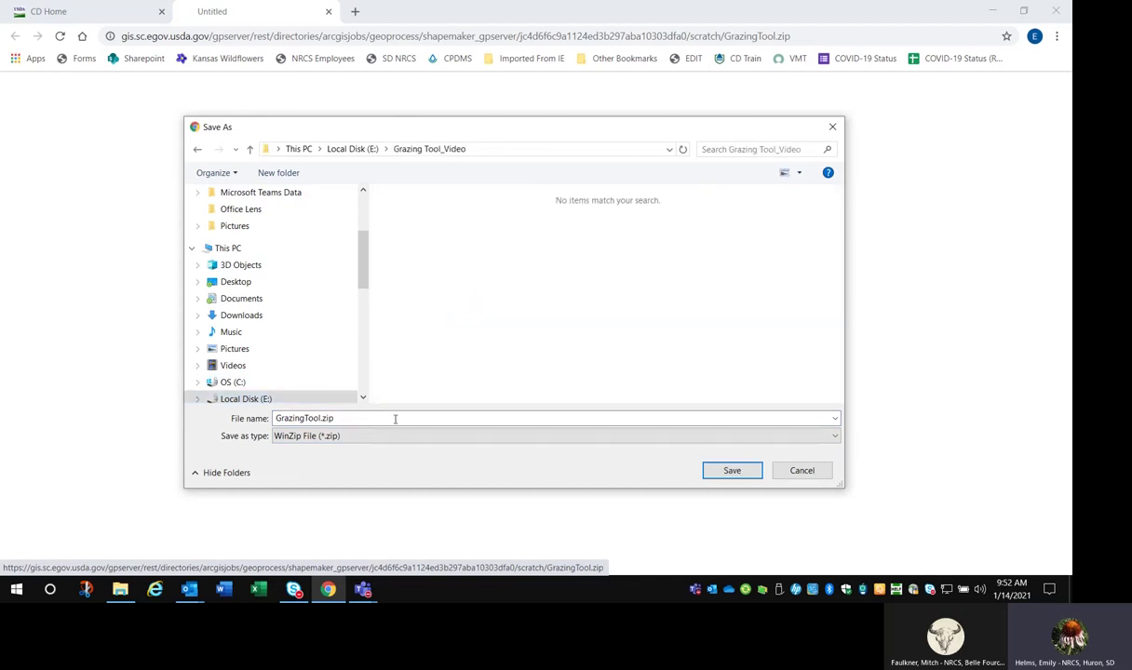
{"action": "left_click", "coordinate": [731, 471]}
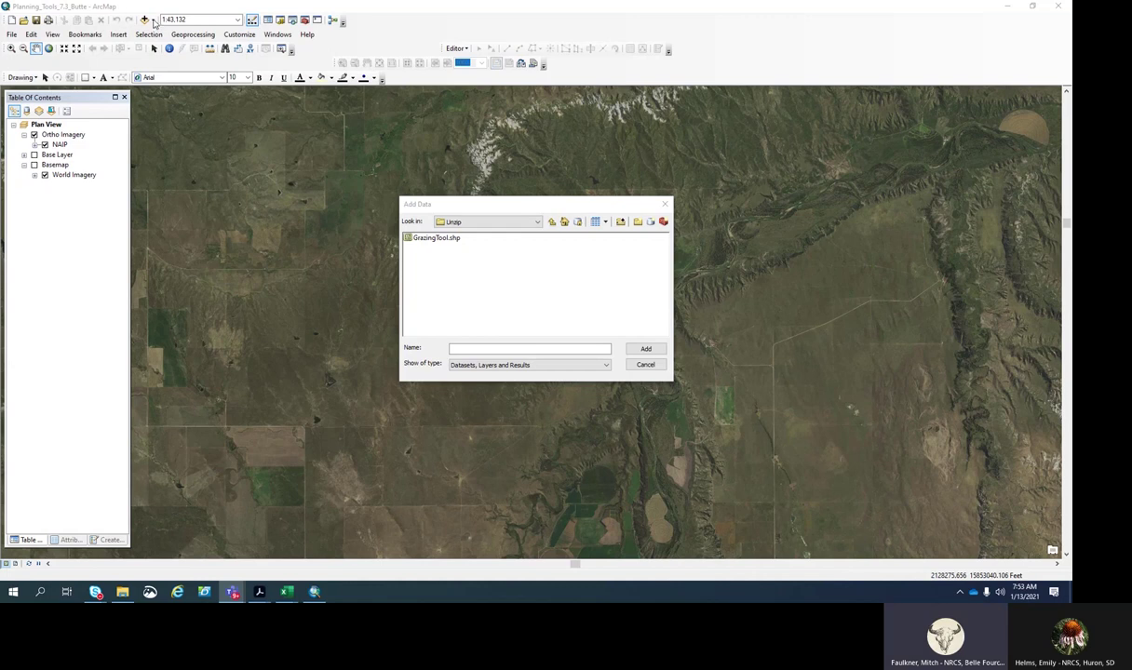
Add GrazingTool.shp from the Unzip folder to the ArcMap project.
{"action": "left_click", "coordinate": [438, 237]}
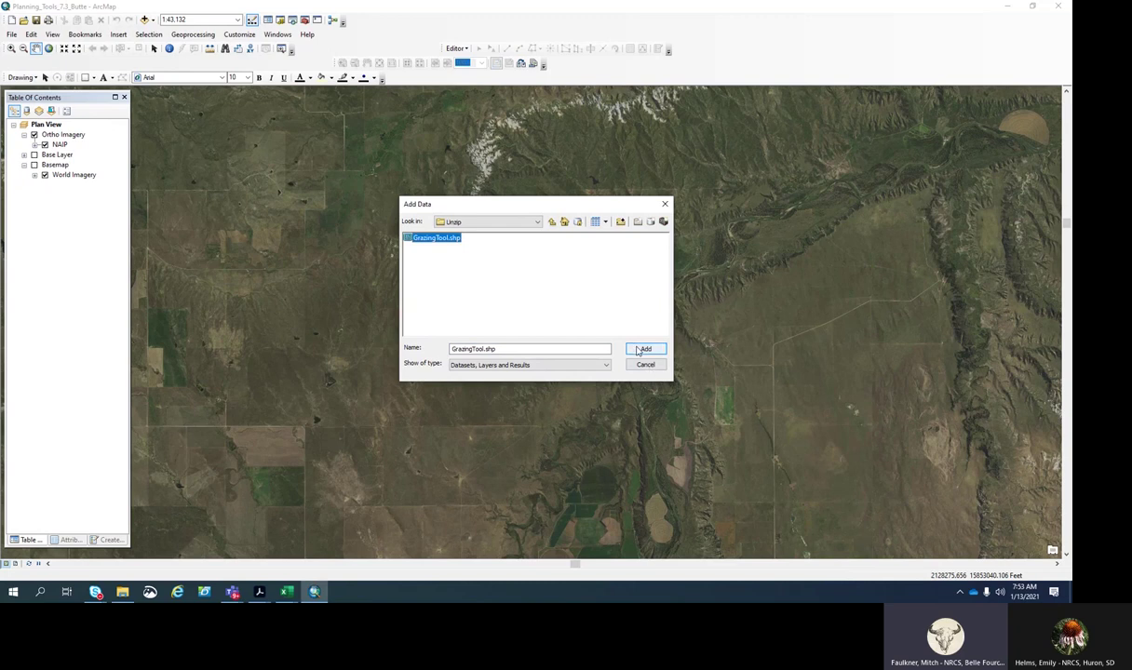
{"action": "left_click", "coordinate": [643, 349]}
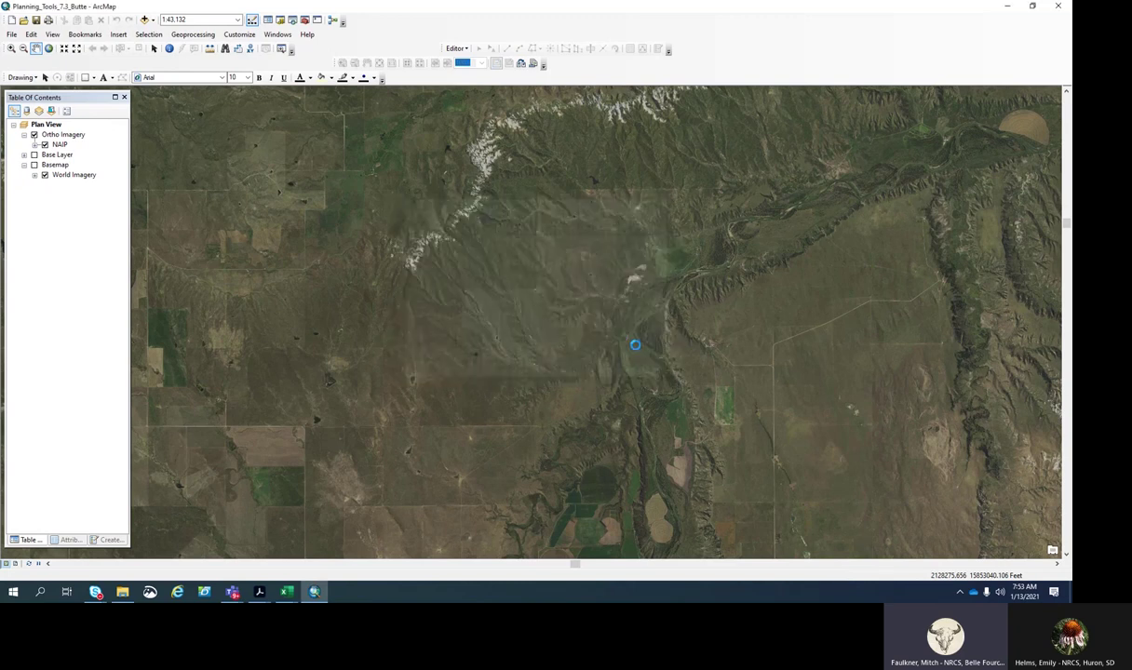
{"action": "left_click", "coordinate": [617, 391]}
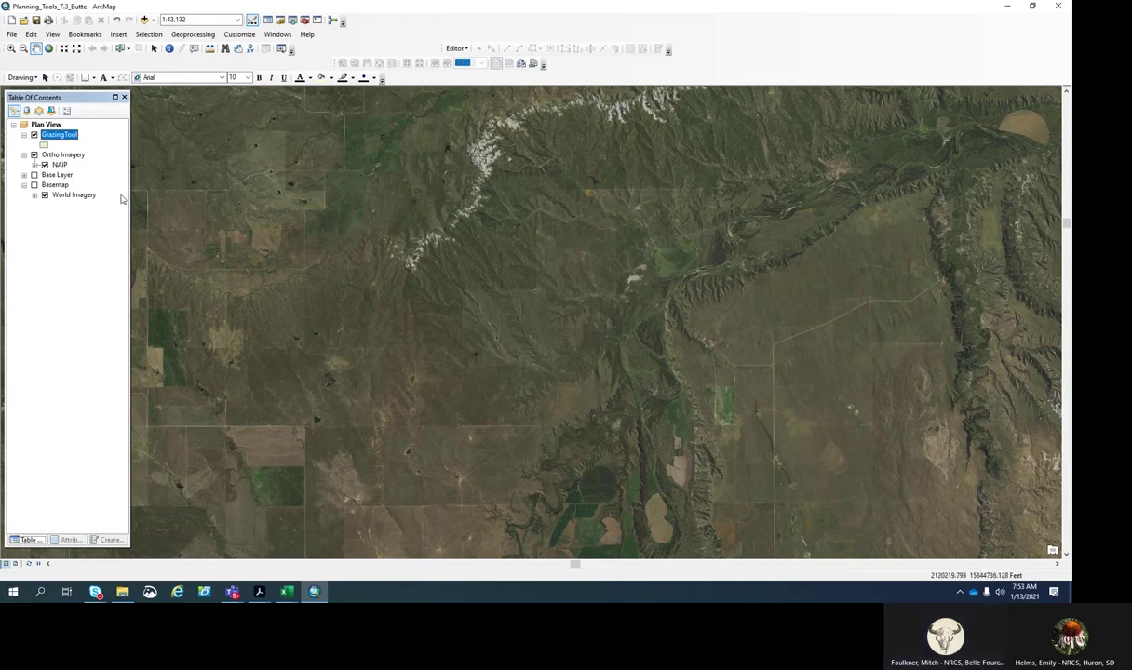
Symbolize the GrazingTool layer with no fill color and a yellow outline of width 1.
{"action": "right_click", "coordinate": [62, 139]}
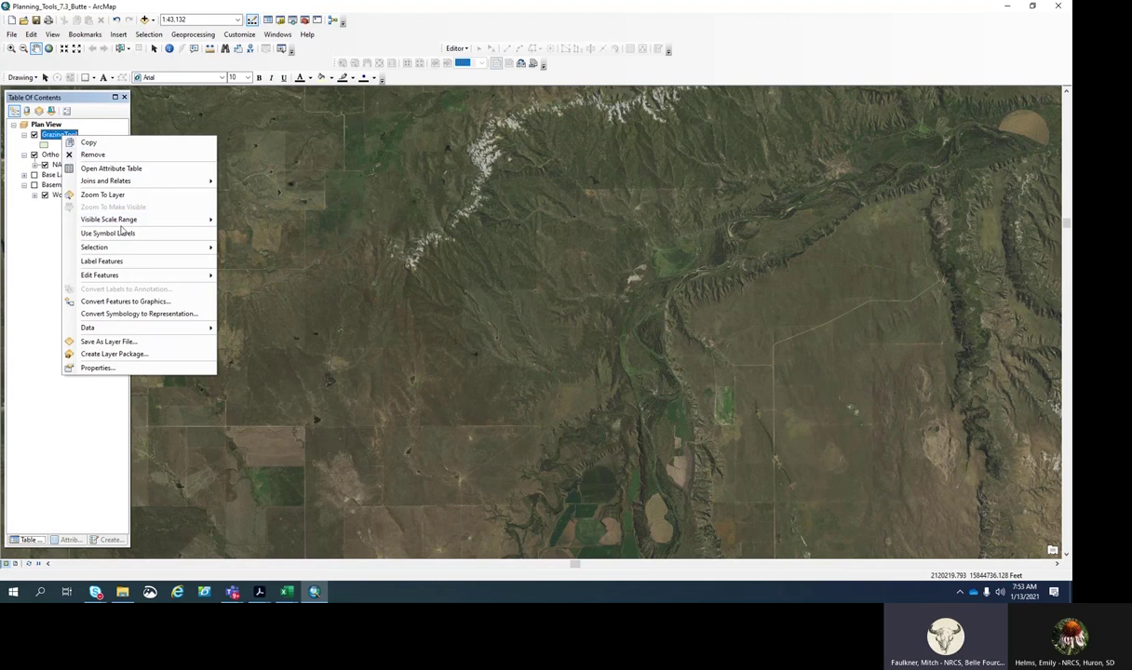
{"action": "left_click", "coordinate": [118, 194]}
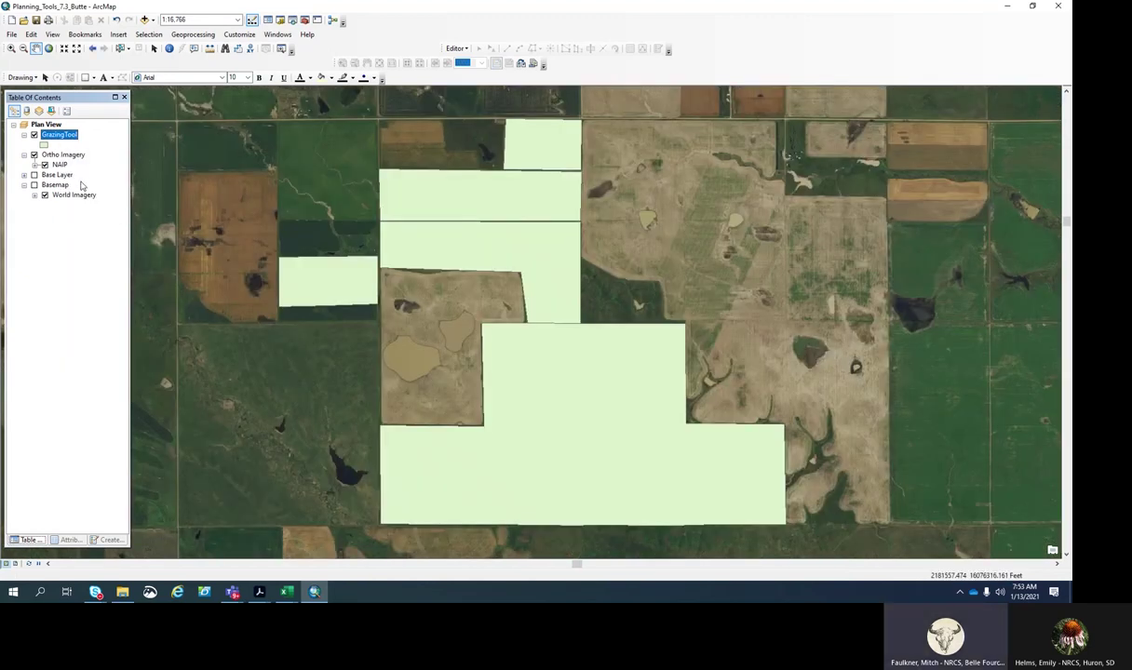
{"action": "left_click", "coordinate": [44, 145]}
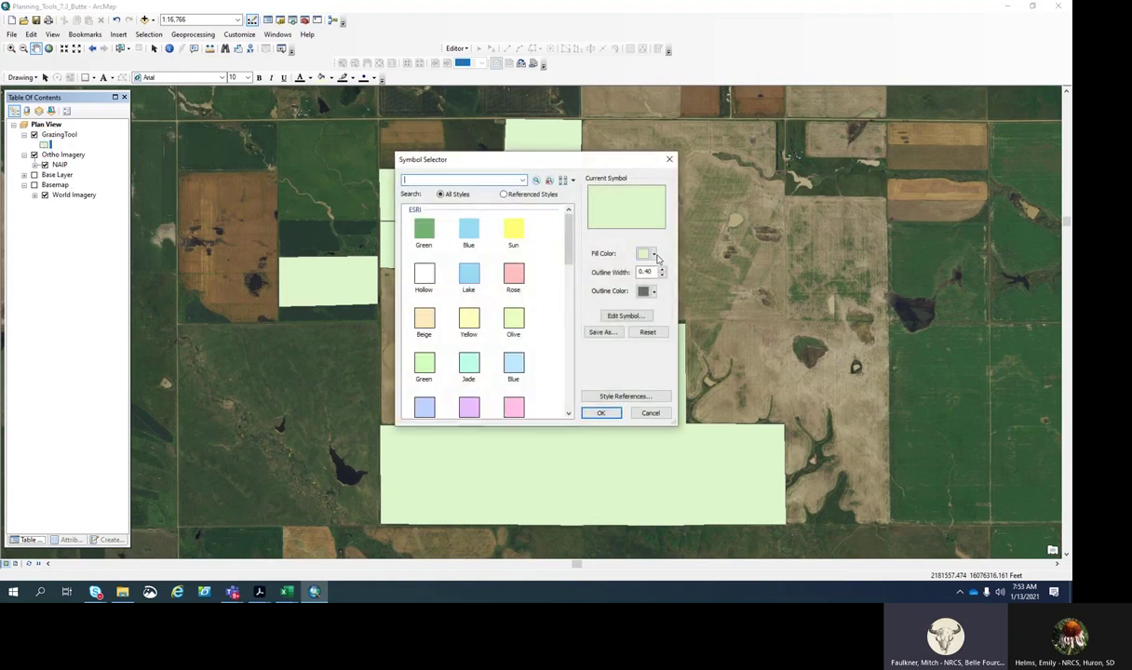
{"action": "left_click", "coordinate": [654, 257]}
{"action": "left_click", "coordinate": [662, 267]}
{"action": "left_click", "coordinate": [662, 269]}
{"action": "left_click", "coordinate": [654, 291]}
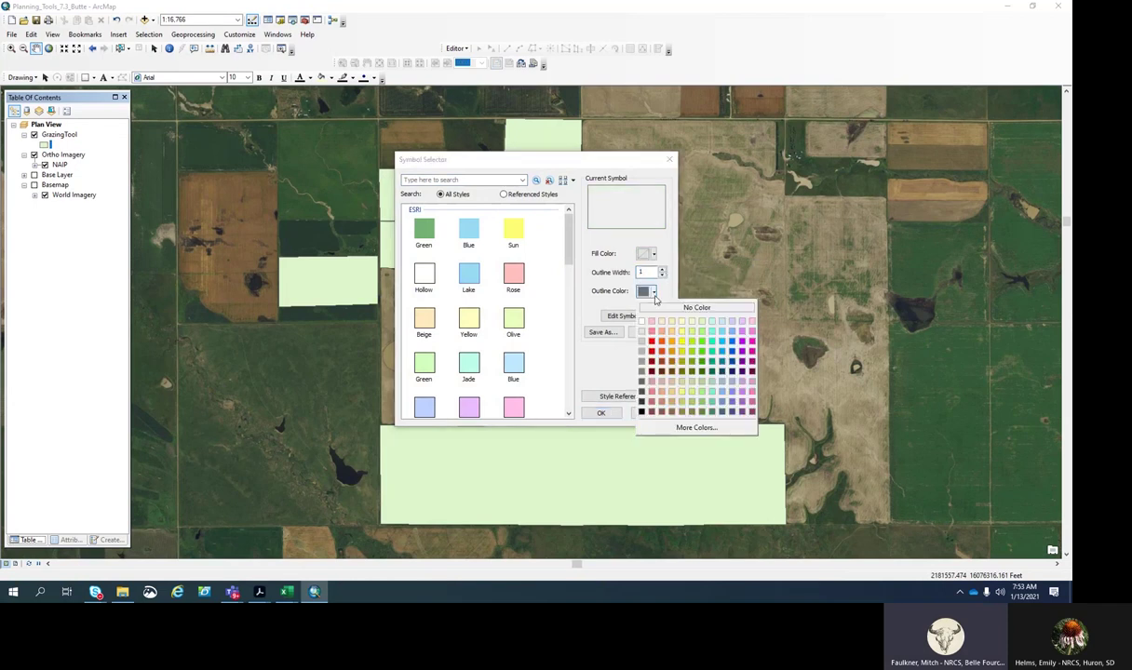
{"action": "left_click", "coordinate": [682, 347]}
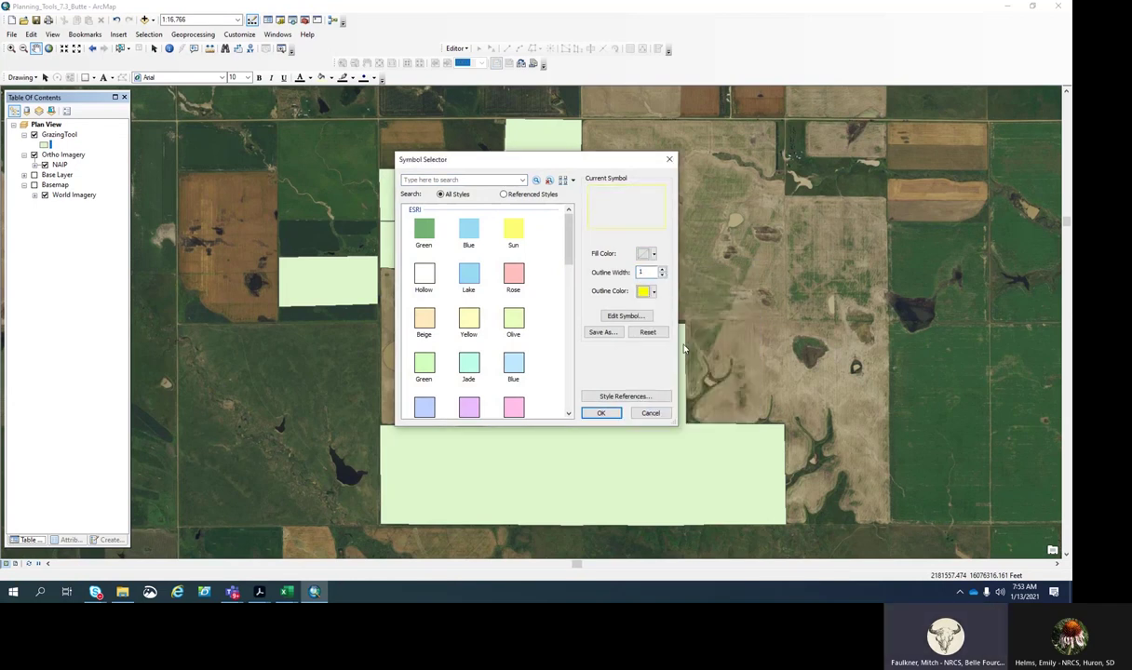
{"action": "left_click", "coordinate": [603, 412]}
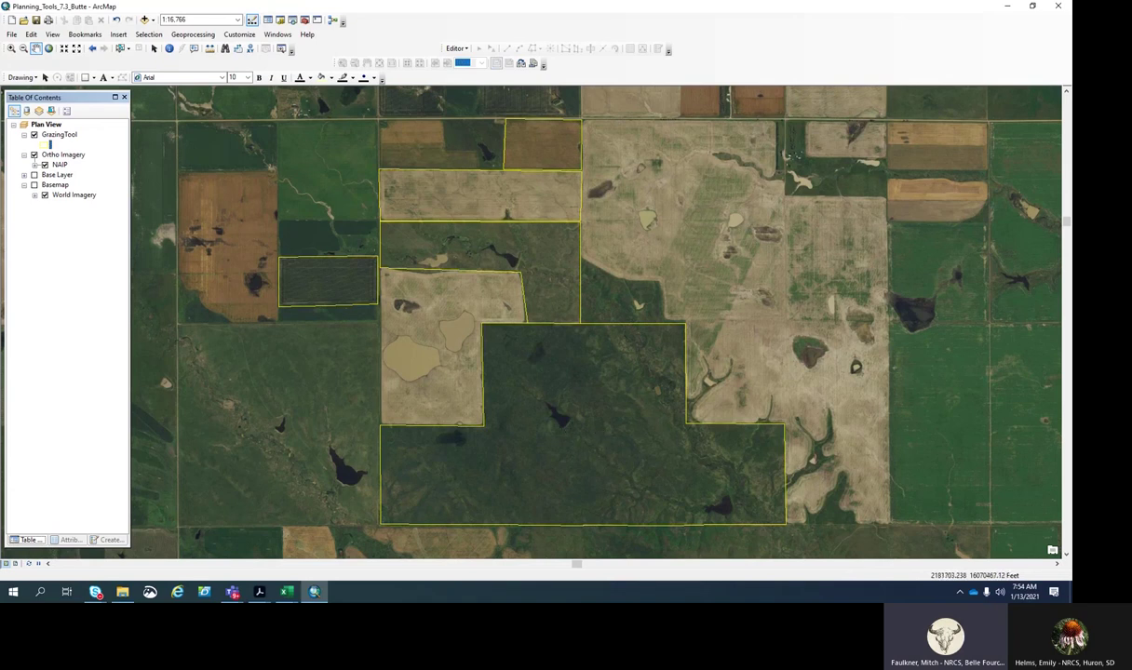
Start an edit session, open Create Features for the GrazingTool layer, and choose its template with the Polygon construction tool.
{"action": "left_click", "coordinate": [259, 592]}
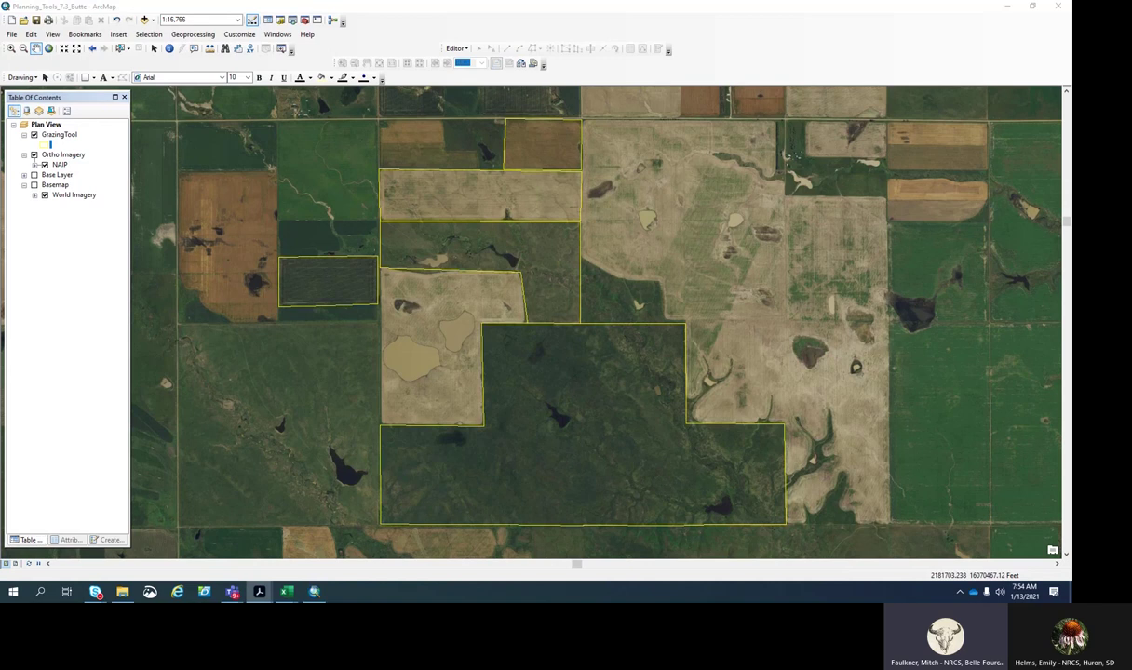
{"action": "left_click", "coordinate": [468, 51]}
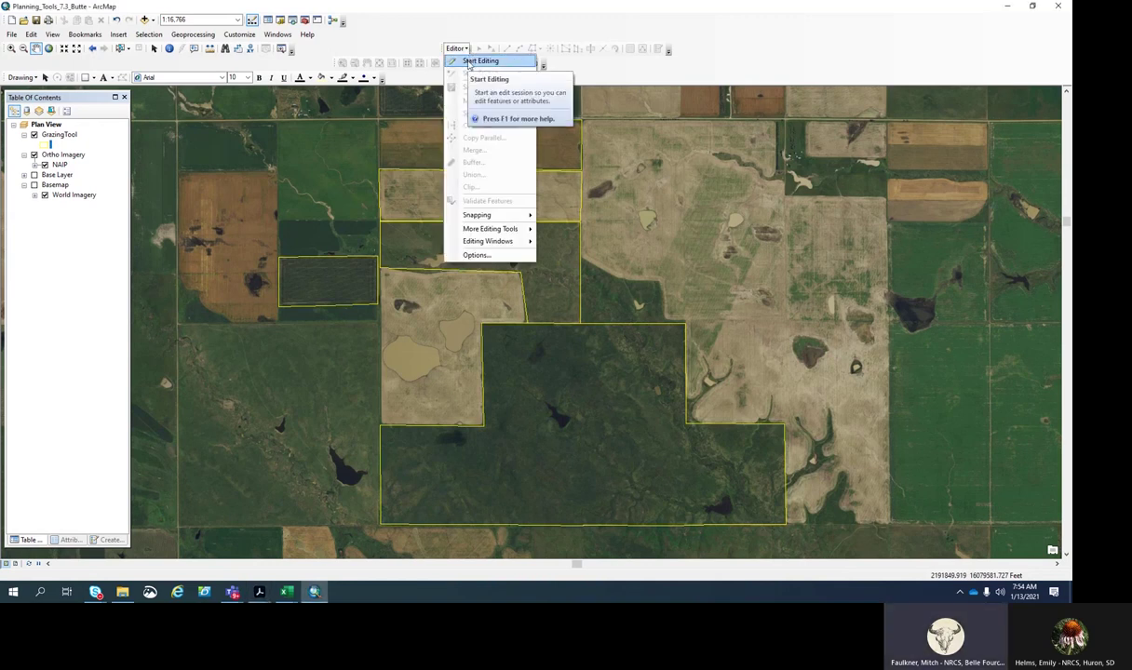
{"action": "left_click", "coordinate": [470, 62]}
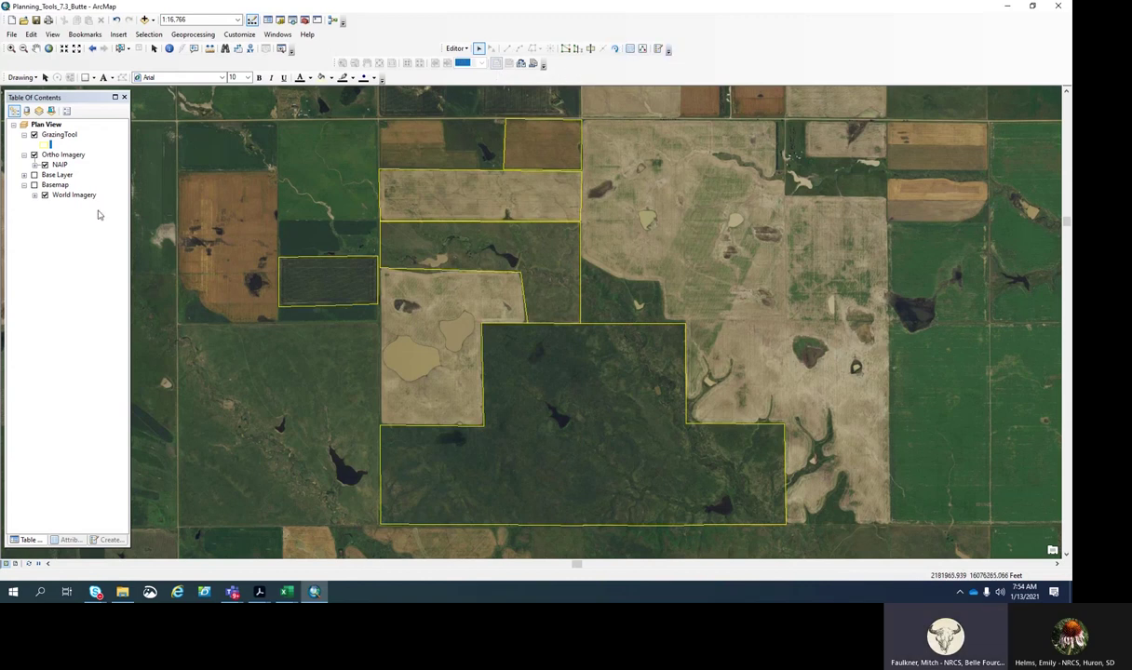
{"action": "left_click", "coordinate": [66, 138]}
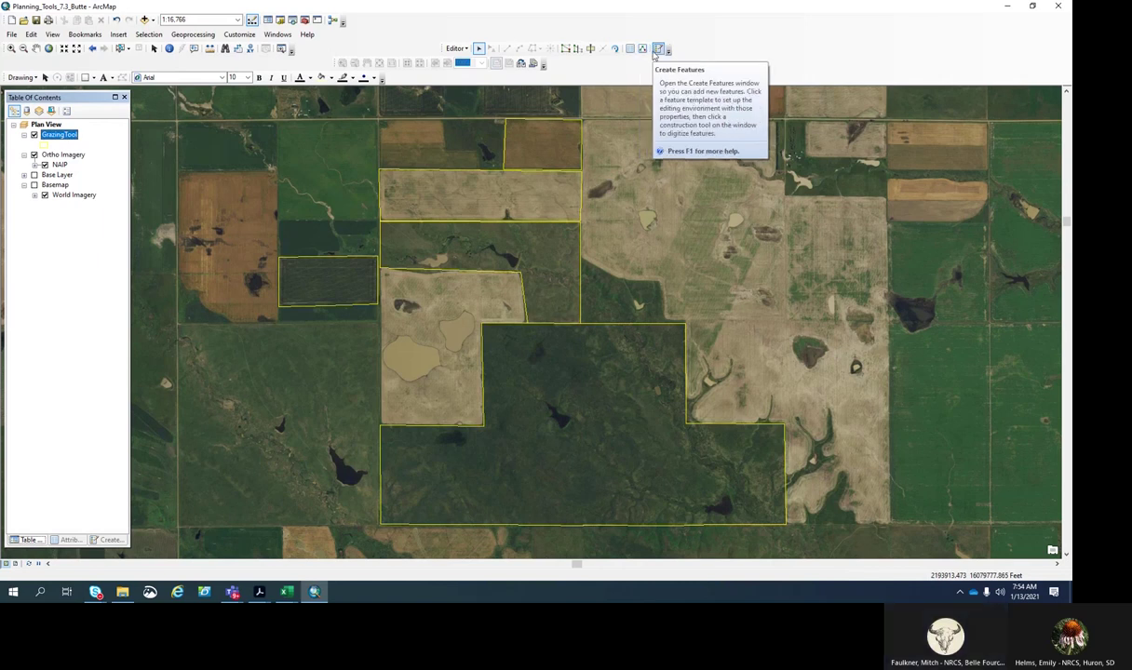
{"action": "left_click", "coordinate": [657, 49]}
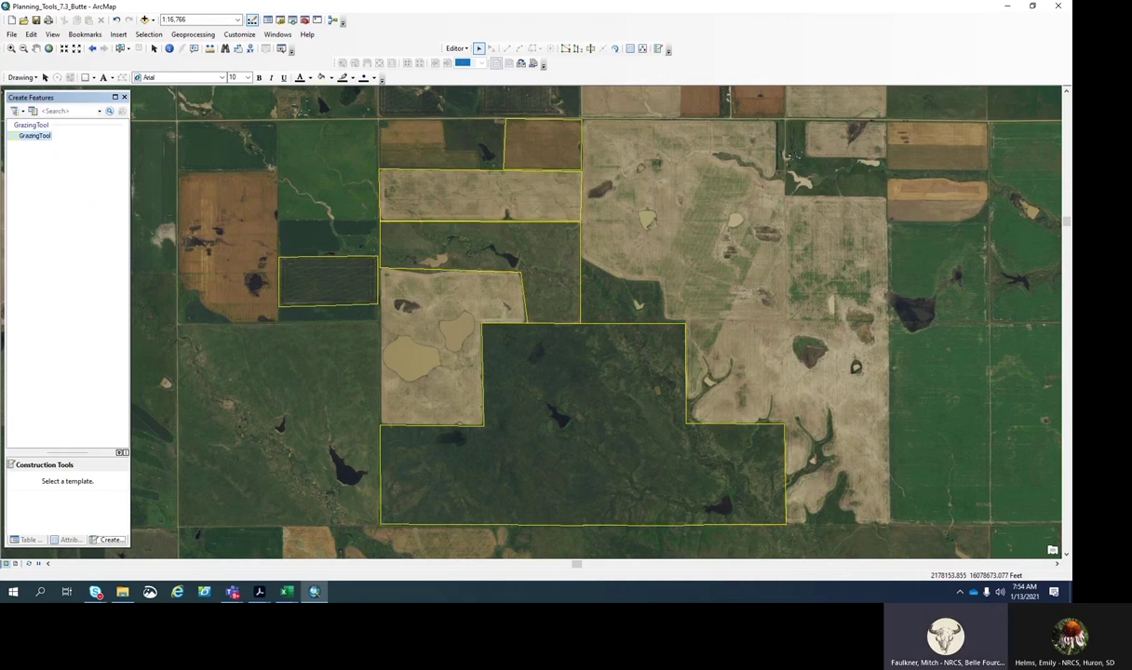
{"action": "left_click", "coordinate": [35, 136]}
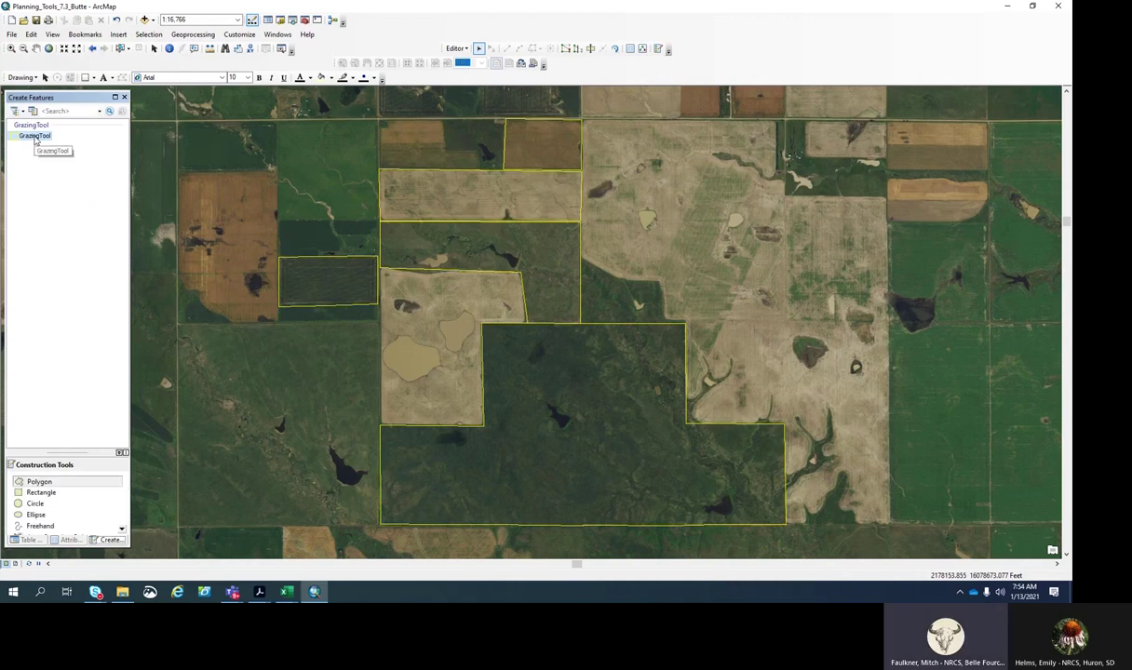
{"action": "left_click", "coordinate": [63, 482]}
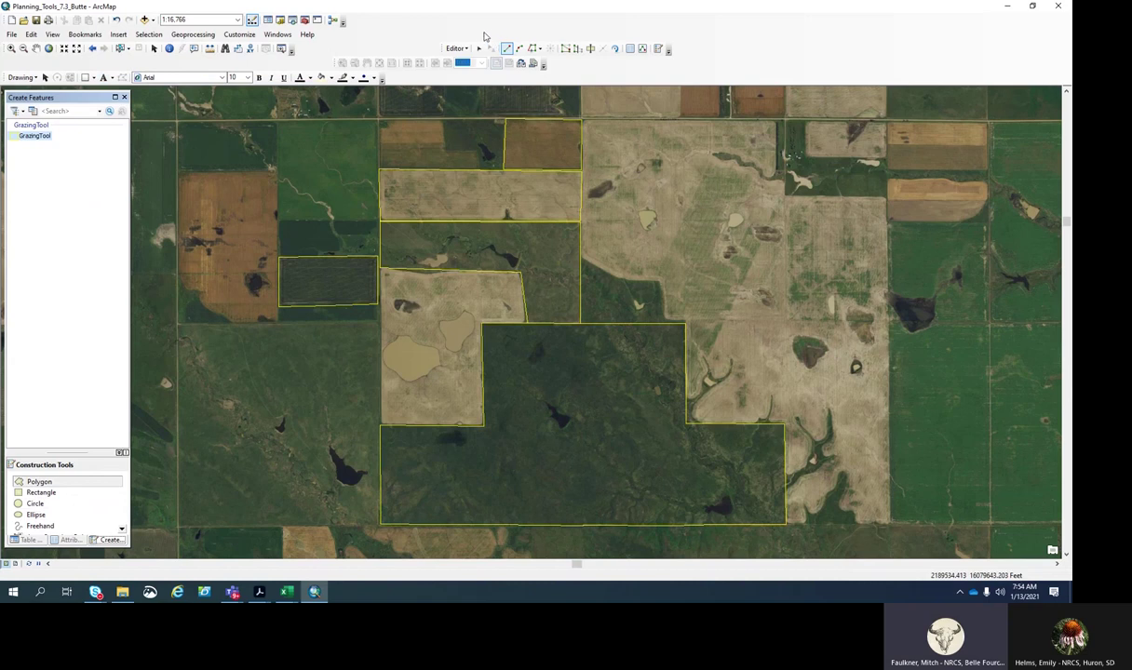
Select the large southern So Range 1 polygon and cut it along a jagged west-to-east line between its two inner corners.
{"action": "left_click", "coordinate": [122, 50]}
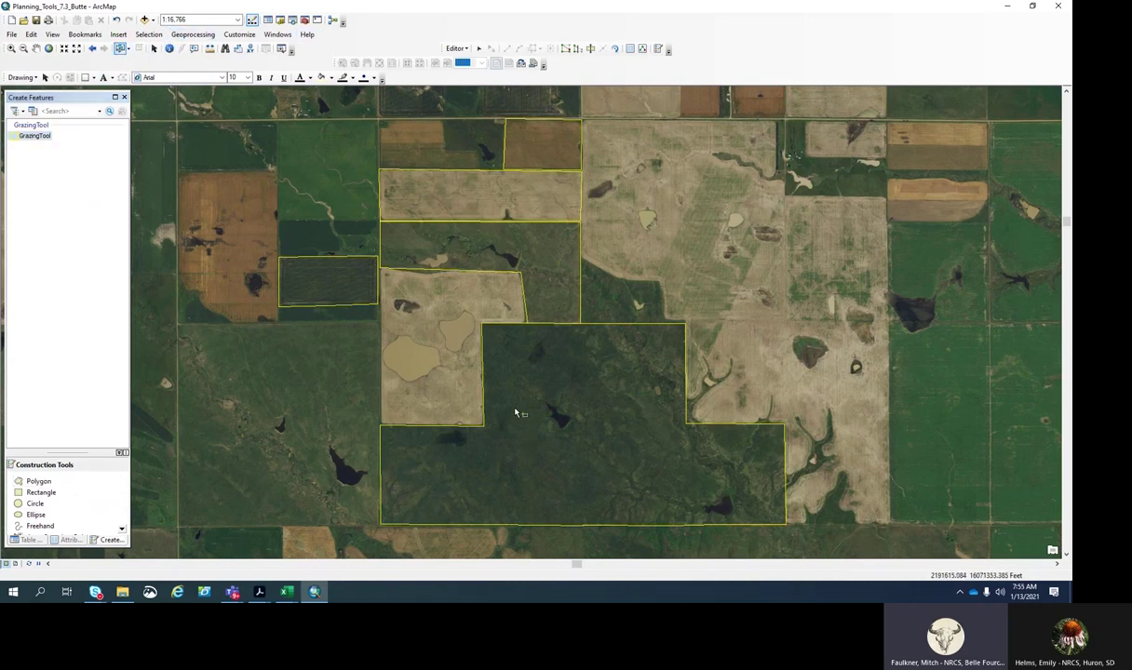
{"action": "left_click", "coordinate": [513, 412]}
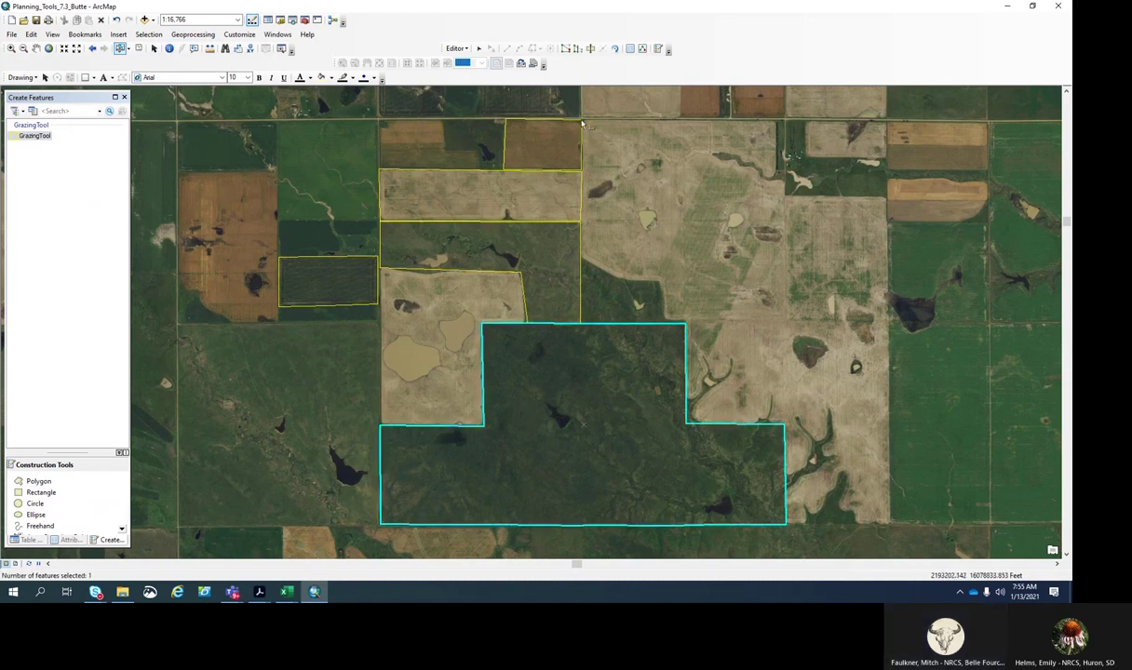
{"action": "left_click", "coordinate": [589, 50]}
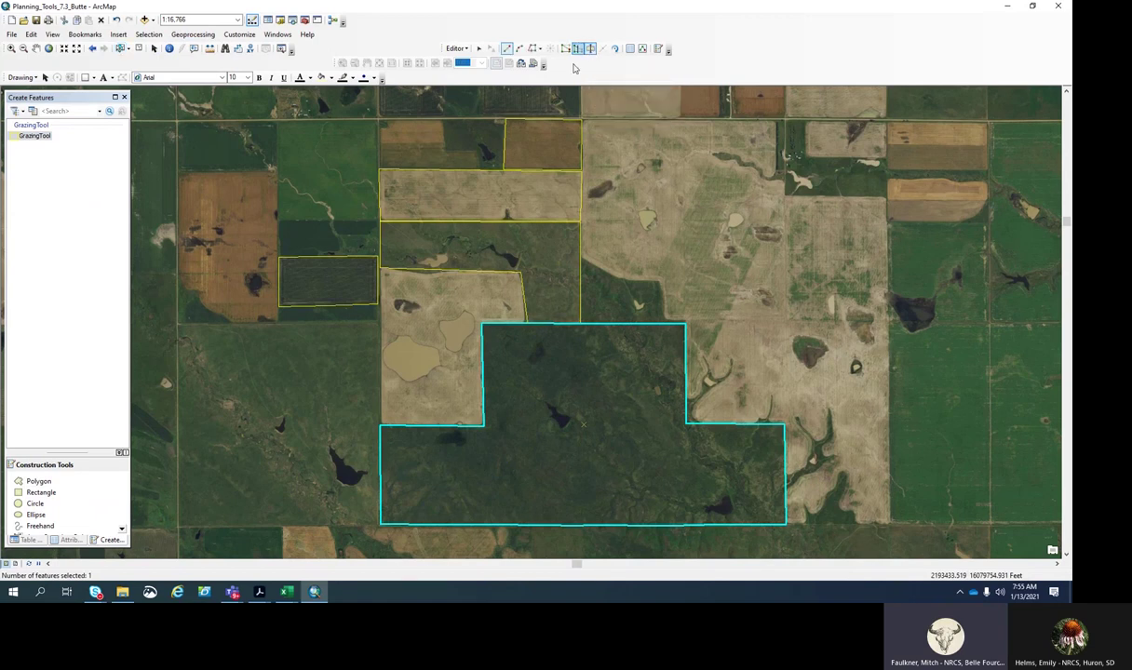
{"action": "left_click", "coordinate": [468, 410]}
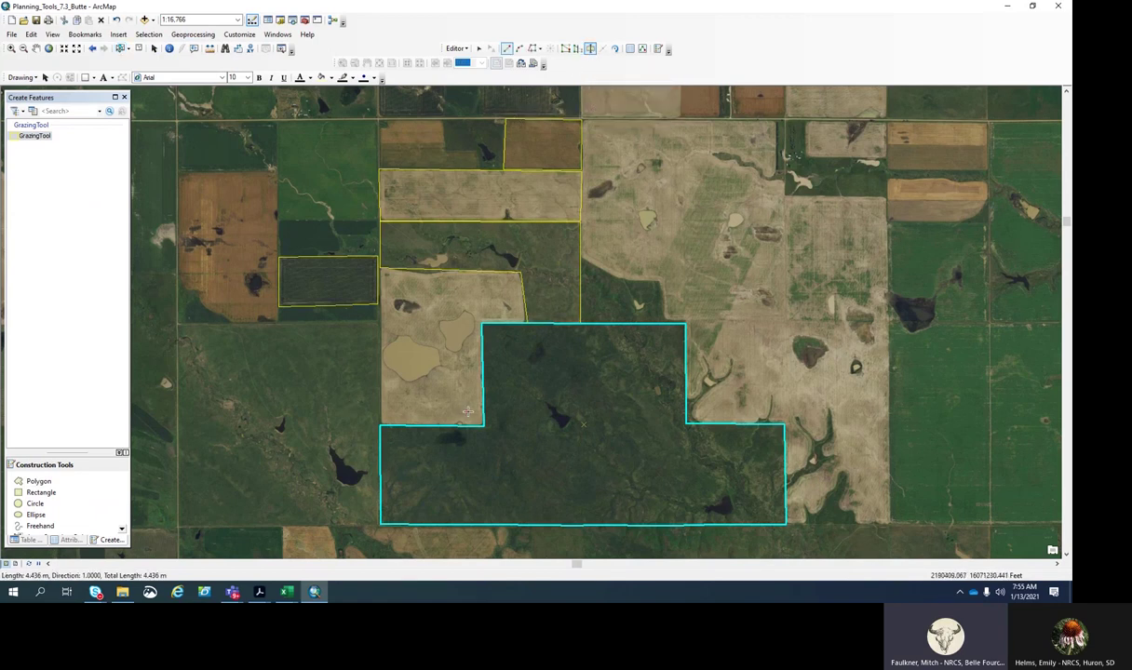
{"action": "left_click", "coordinate": [482, 426]}
{"action": "left_click", "coordinate": [541, 431]}
{"action": "left_click", "coordinate": [563, 448]}
{"action": "left_click", "coordinate": [609, 429]}
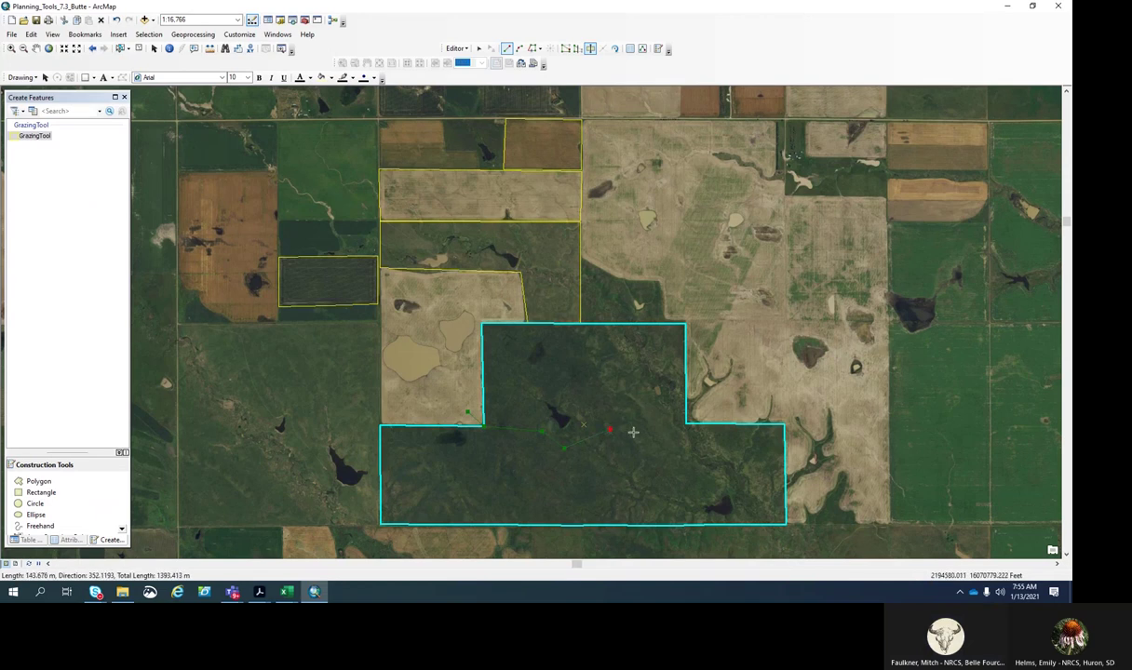
{"action": "left_click", "coordinate": [683, 432]}
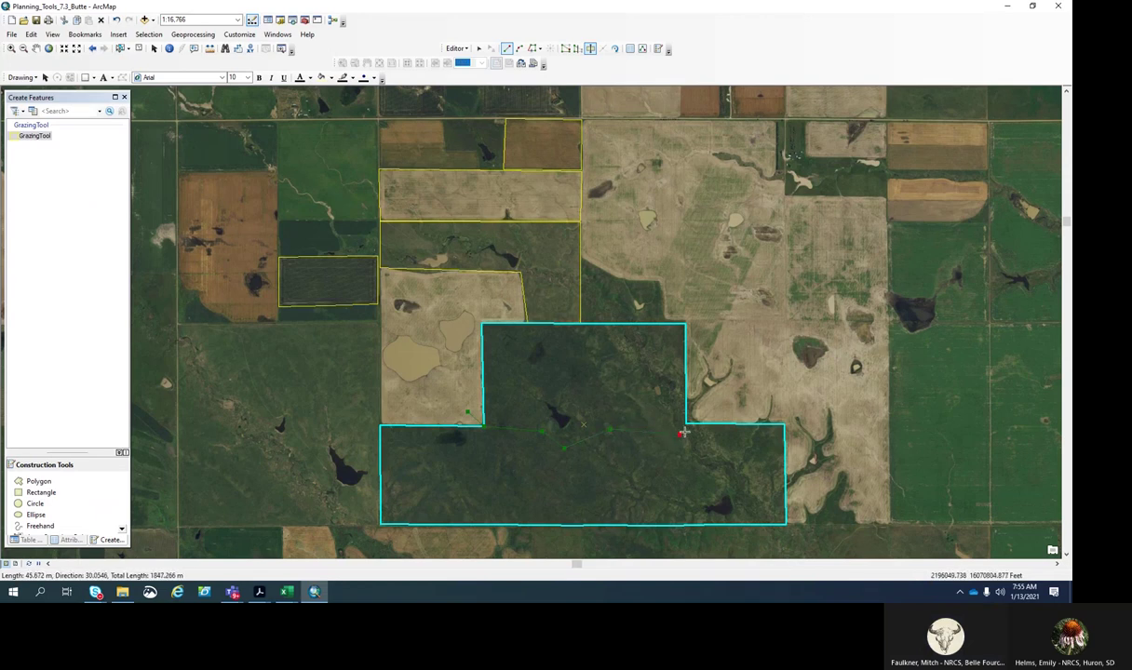
{"action": "double_click", "coordinate": [726, 377]}
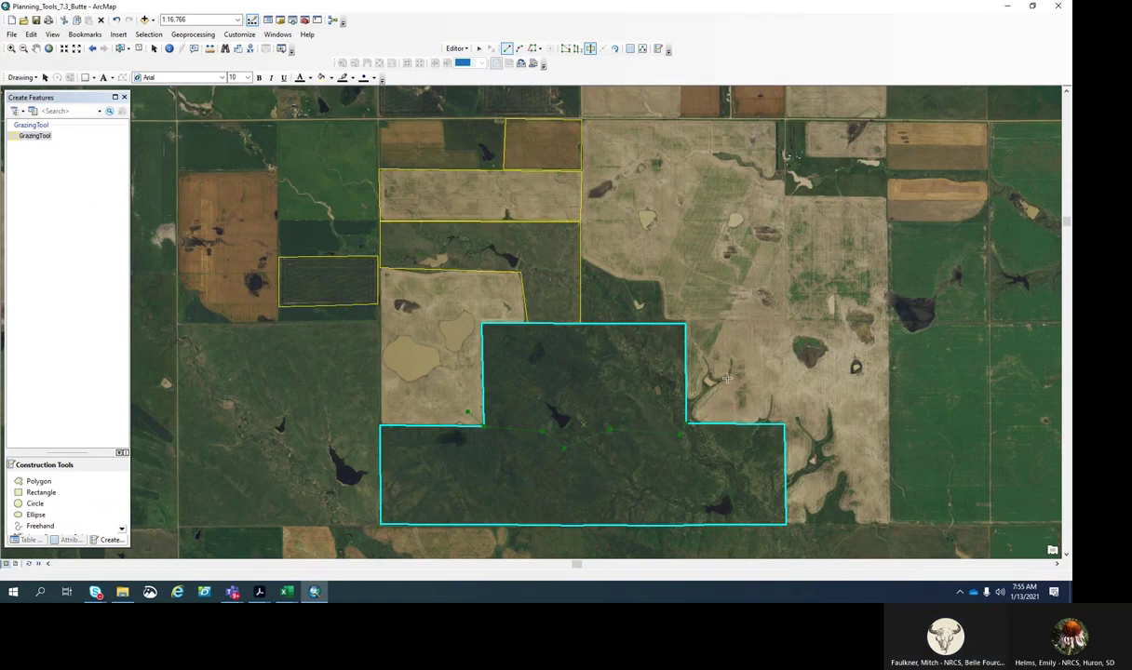
Select the southern piece of the cut polygon and split it into west and east halves with a vertical cut near its middle.
{"action": "left_click", "coordinate": [120, 48]}
{"action": "left_click_drag", "start_coordinate": [540, 487], "coordinate": [594, 499]}
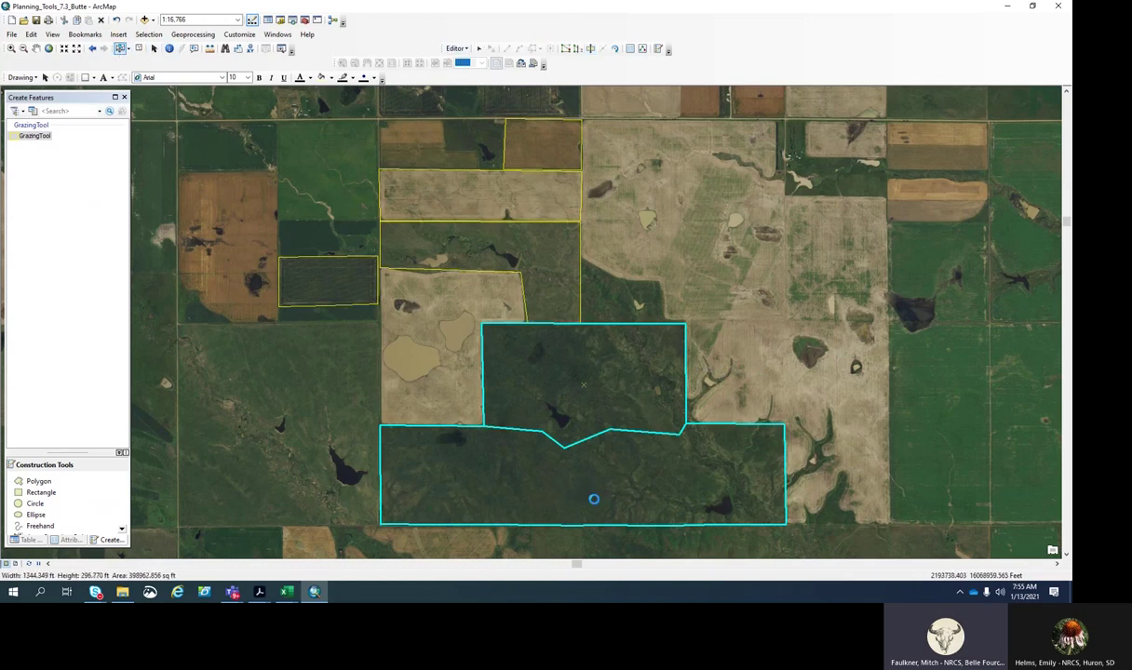
{"action": "left_click", "coordinate": [590, 49]}
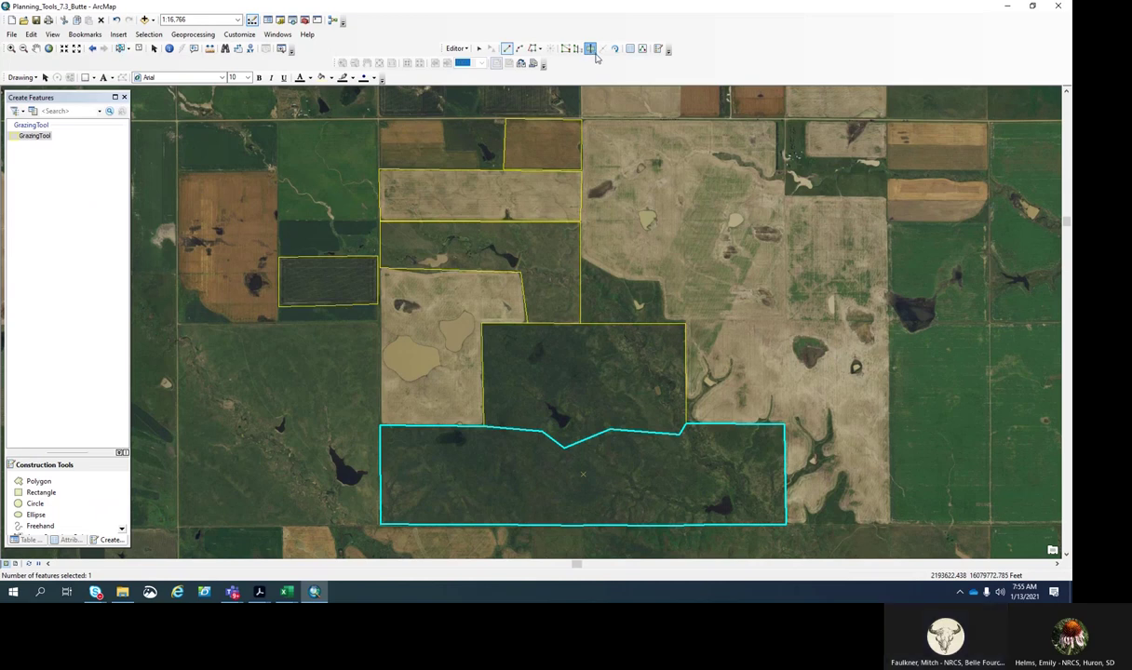
{"action": "left_click", "coordinate": [586, 431]}
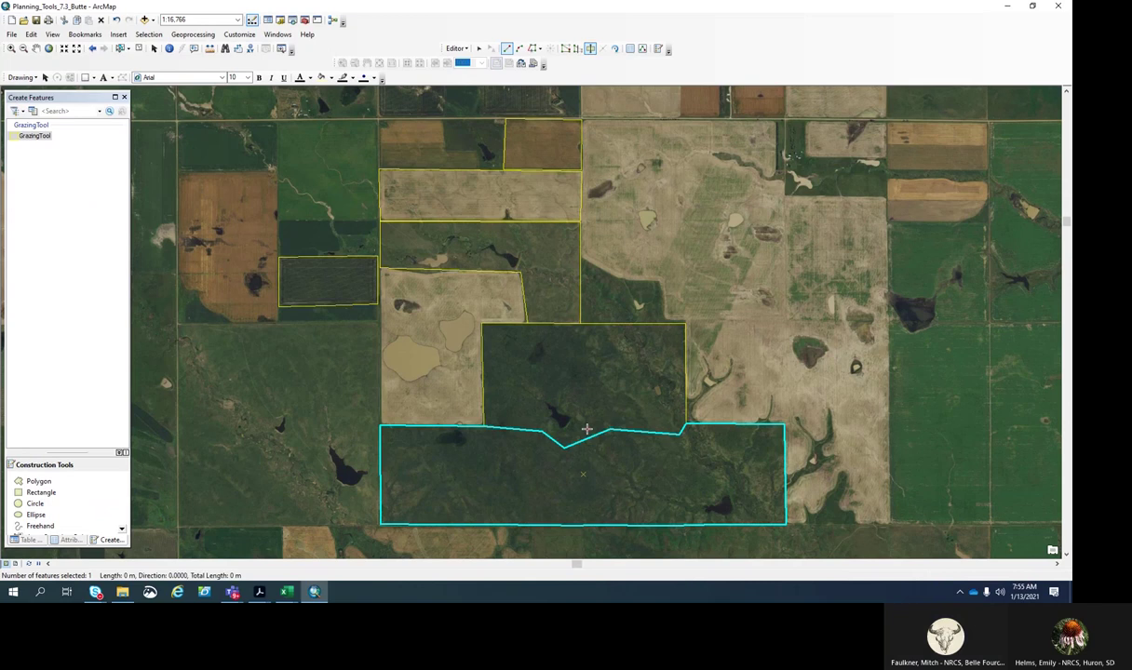
{"action": "double_click", "coordinate": [587, 540]}
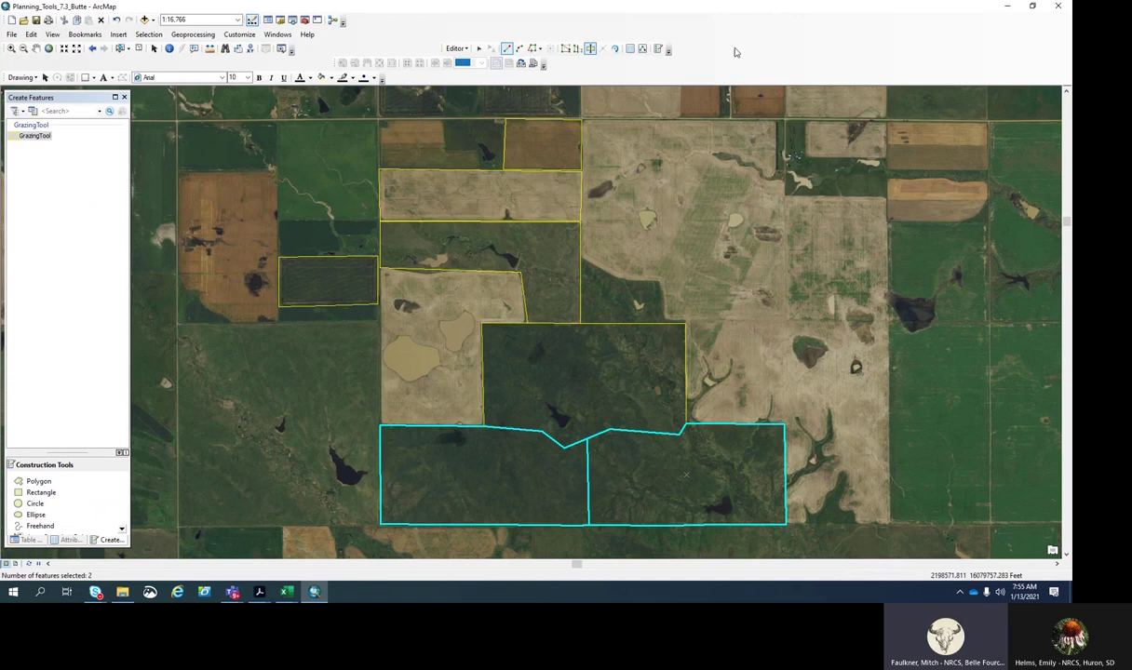
Open the feature attributes and set the plu_name of the southwest pasture polygon to So Range 2.
{"action": "left_click", "coordinate": [630, 49]}
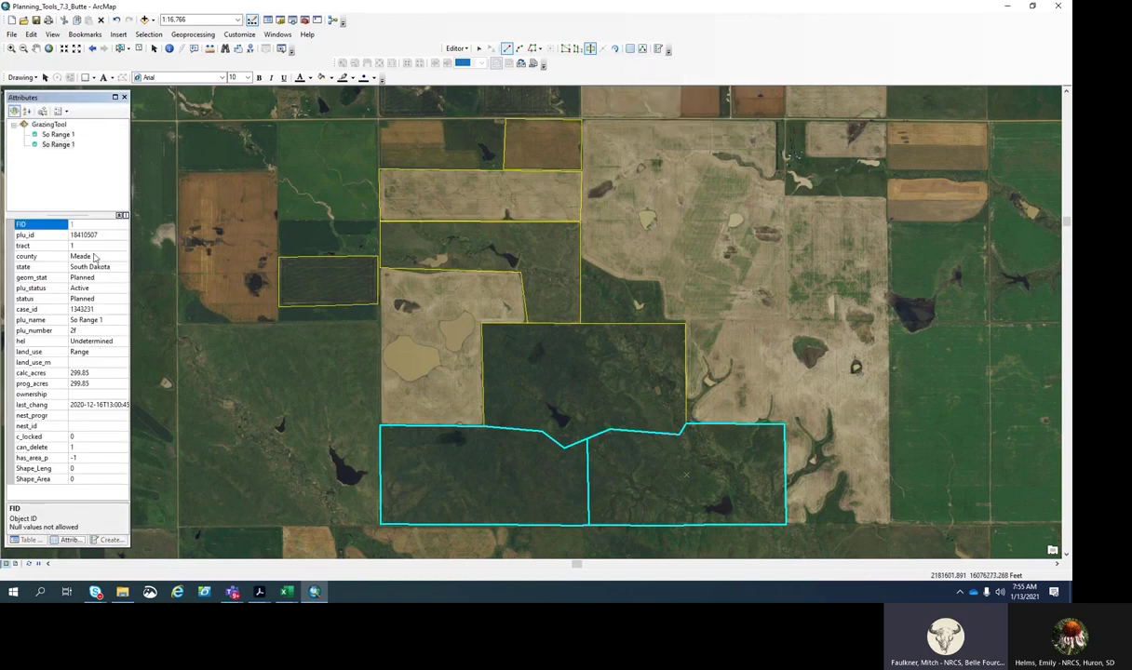
{"action": "left_click", "coordinate": [120, 49]}
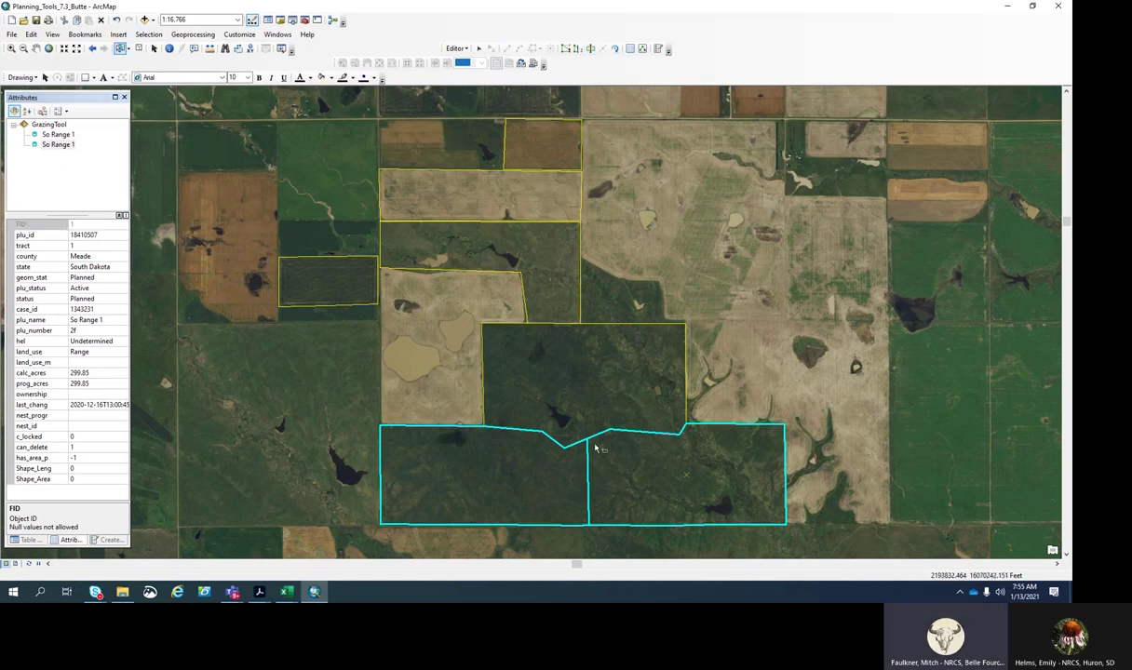
{"action": "left_click", "coordinate": [588, 380]}
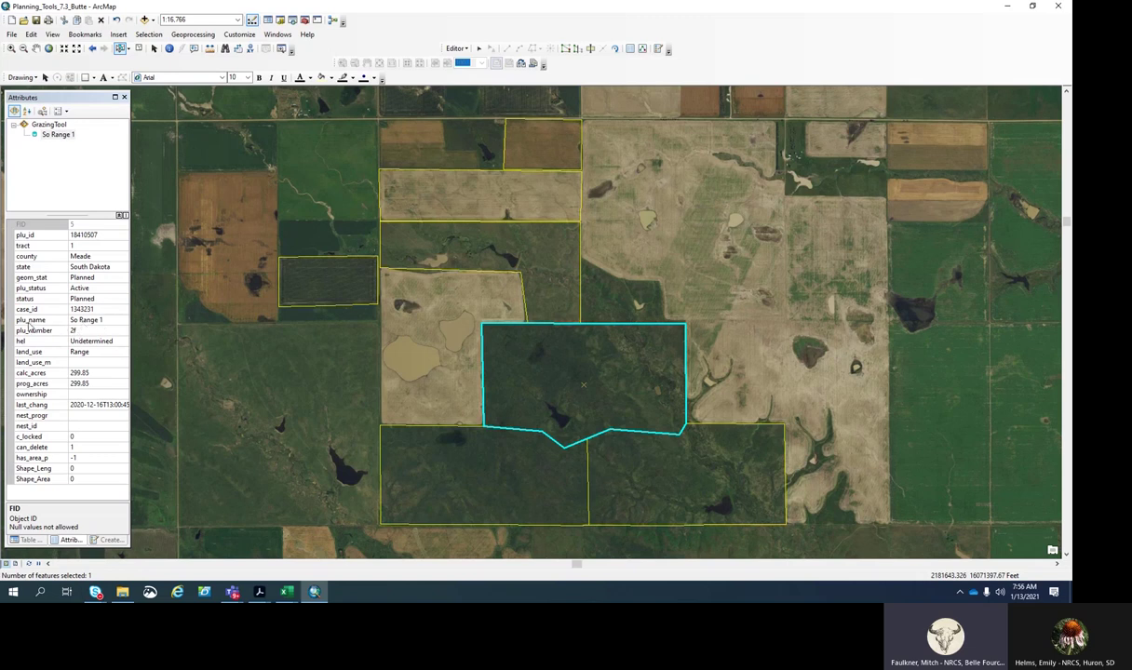
{"action": "left_click", "coordinate": [469, 476]}
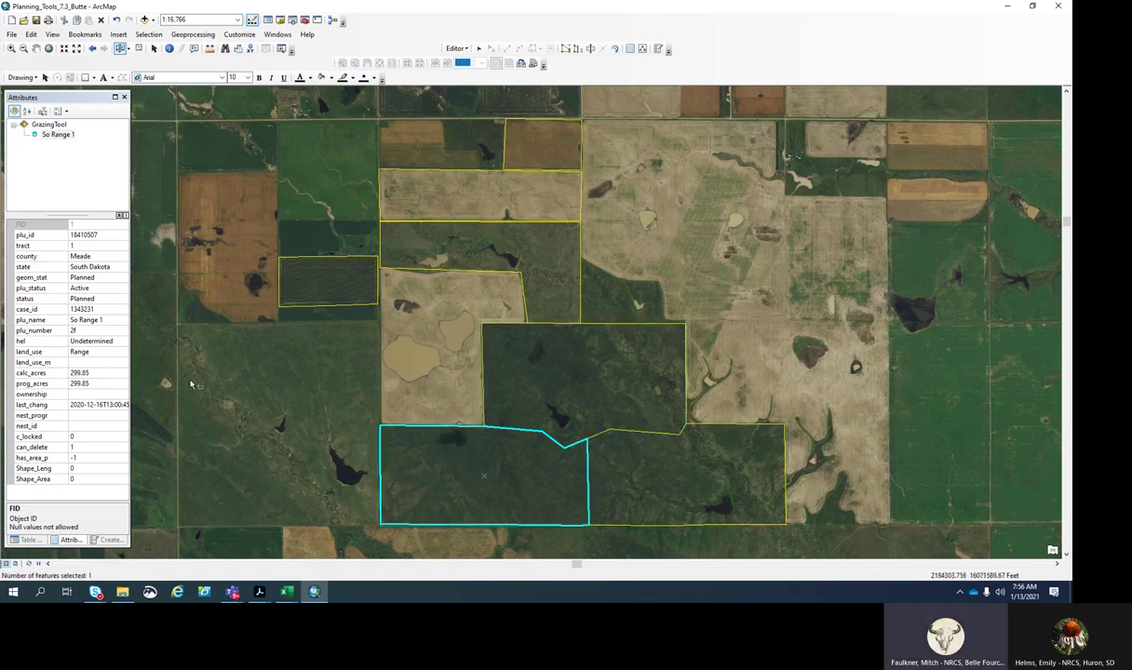
{"action": "left_click", "coordinate": [107, 320]}
{"action": "key", "text": "BackSpace"}
{"action": "type", "text": "2"}
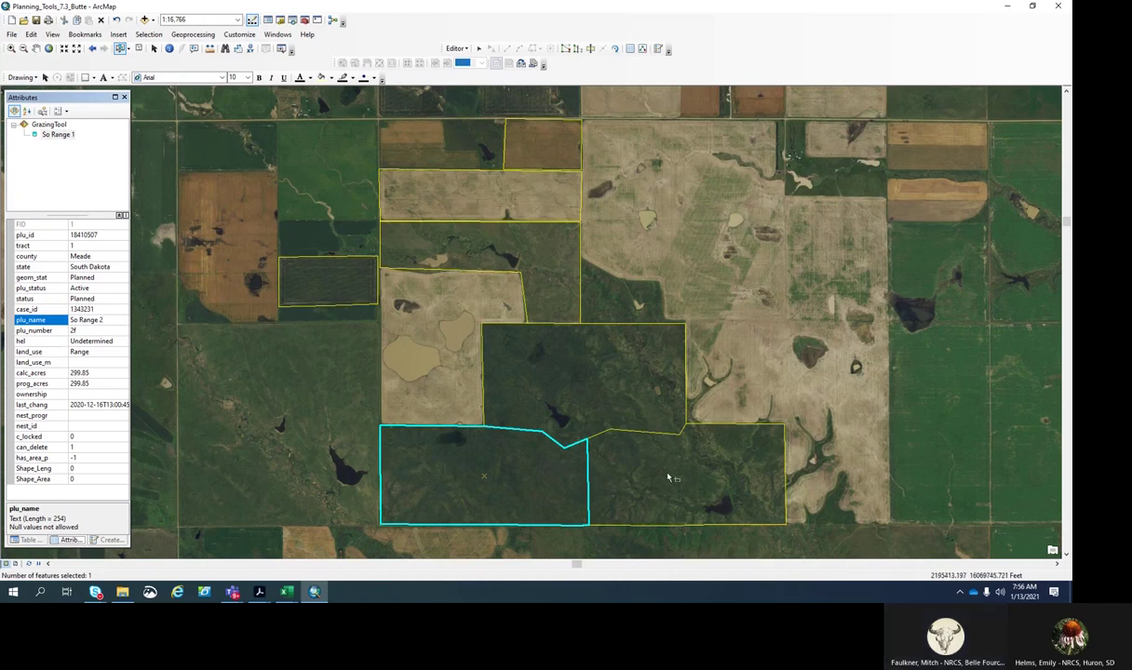
Set the plu_name of the southeast pasture polygon to So Range 3.
{"action": "left_click", "coordinate": [686, 474]}
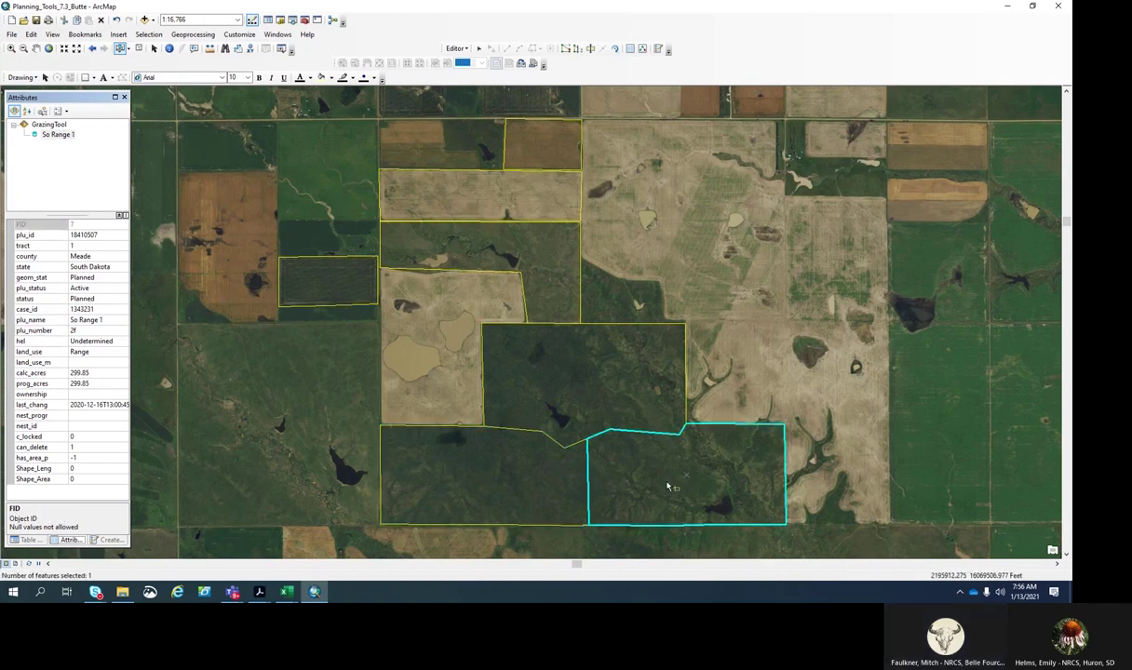
{"action": "left_click", "coordinate": [117, 319]}
{"action": "key", "text": "BackSpace"}
{"action": "type", "text": "3"}
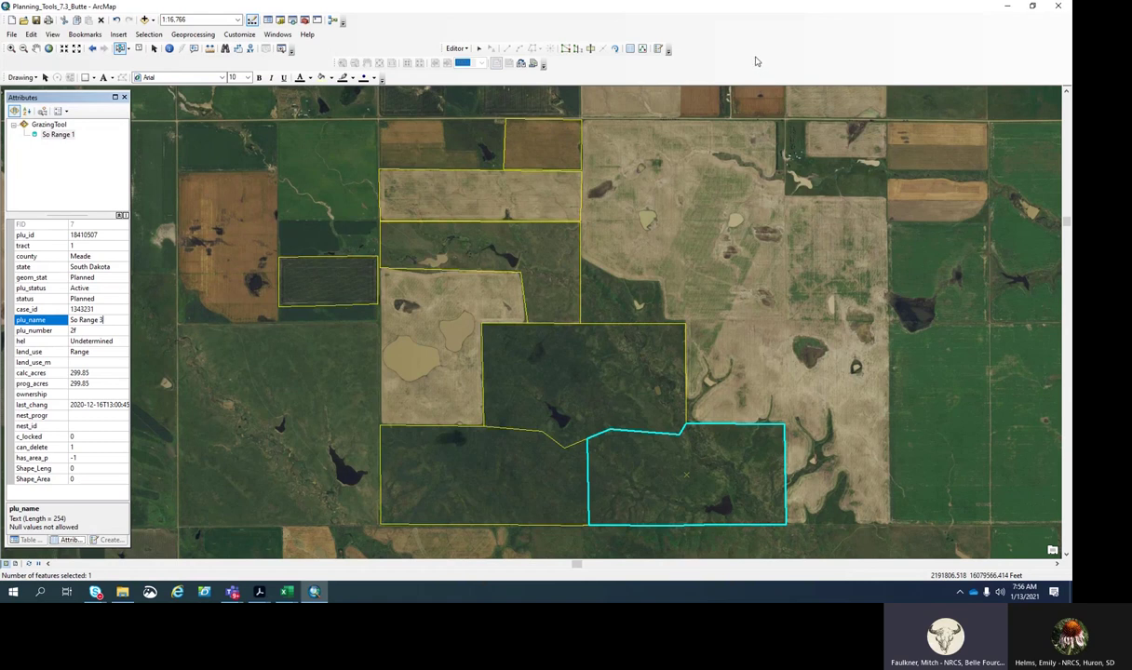
Save the edits to the GrazingTool layer and end the edit session.
{"action": "left_click", "coordinate": [455, 48]}
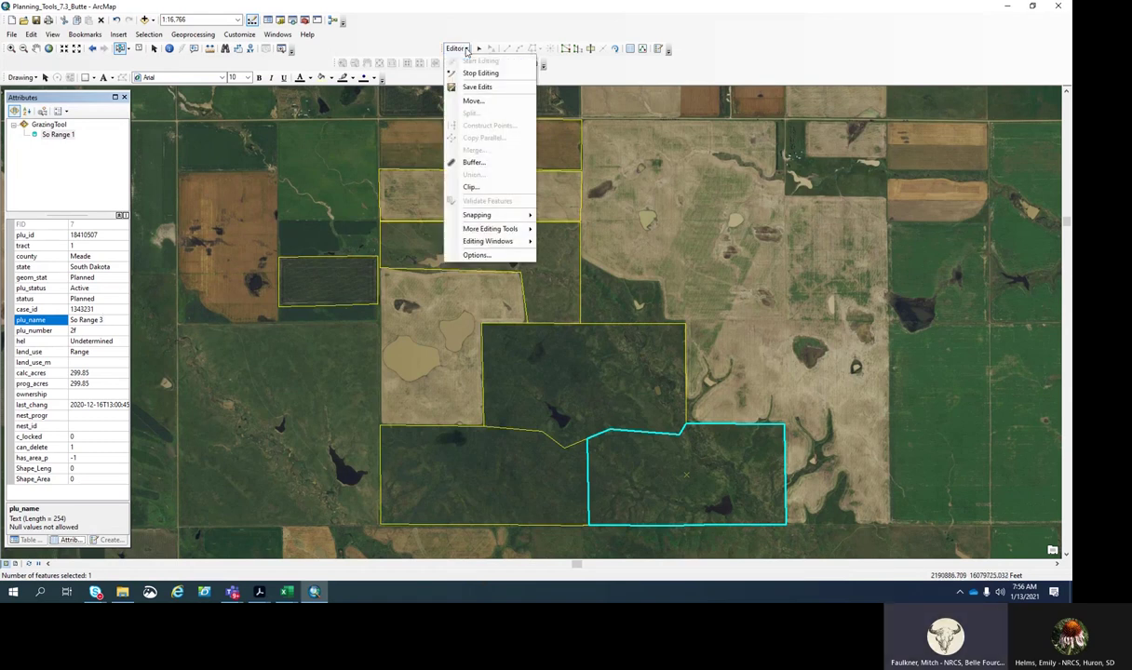
{"action": "left_click", "coordinate": [472, 87]}
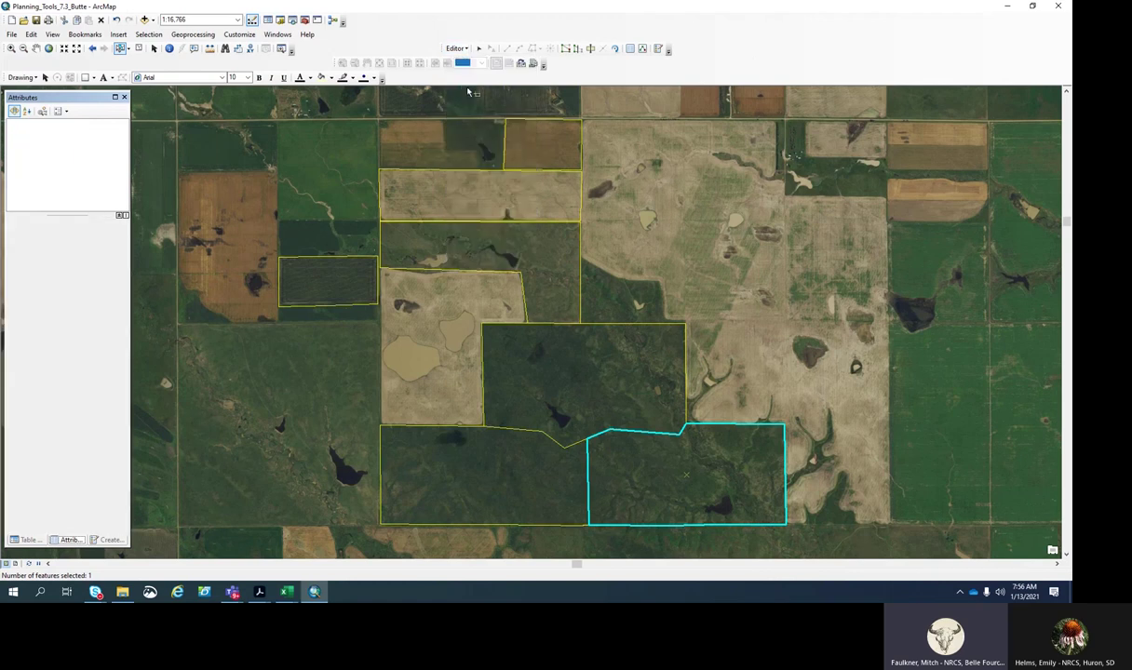
{"action": "left_click", "coordinate": [465, 50]}
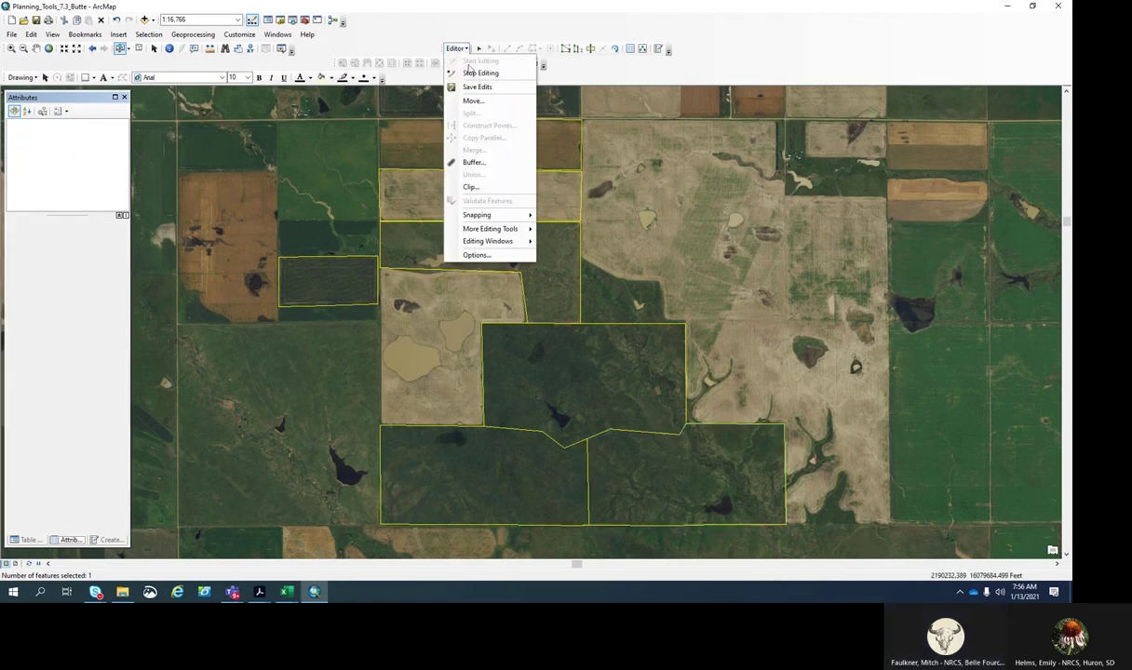
{"action": "left_click", "coordinate": [462, 72]}
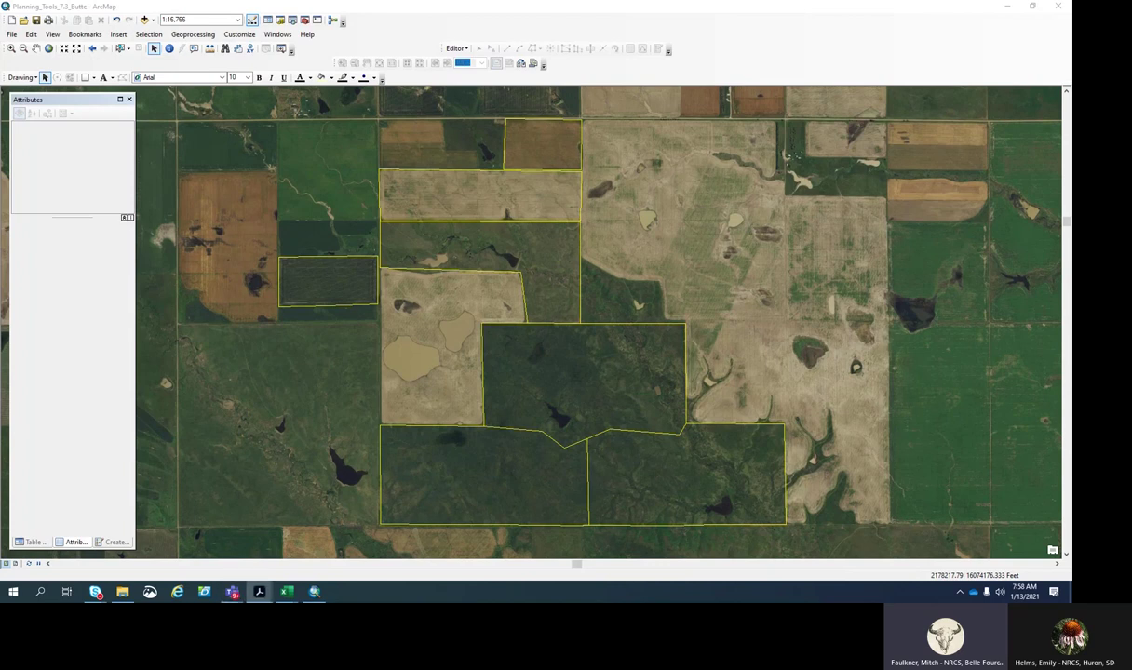
Open the attribute table of the GrazingTool layer and maximize its window.
{"action": "left_click", "coordinate": [31, 543]}
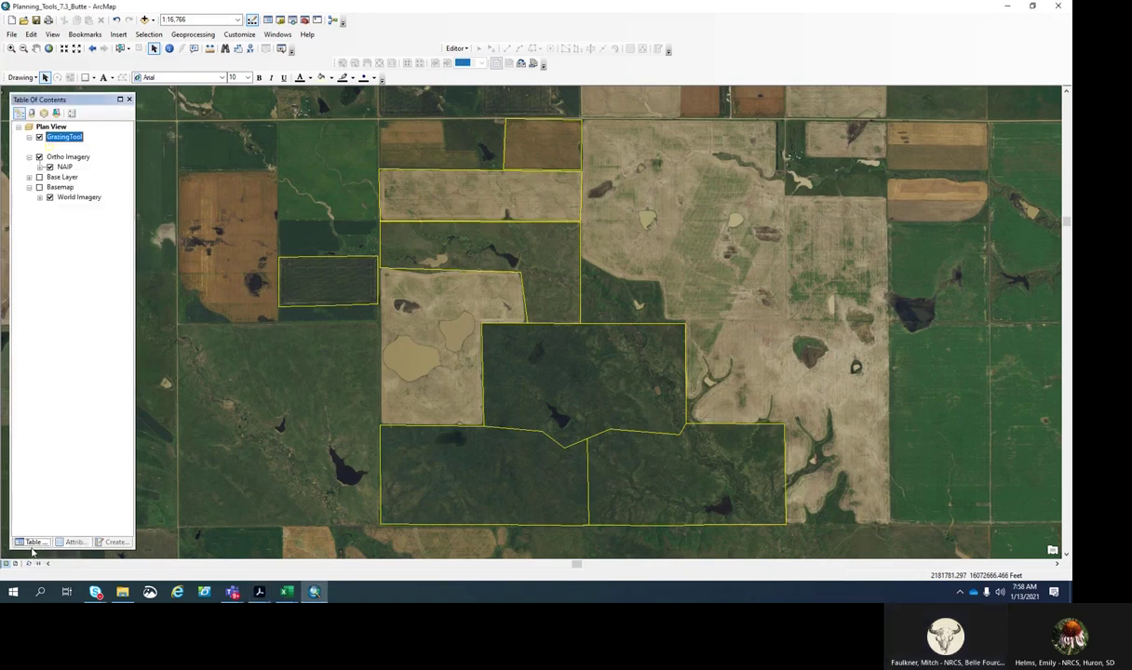
{"action": "right_click", "coordinate": [69, 140]}
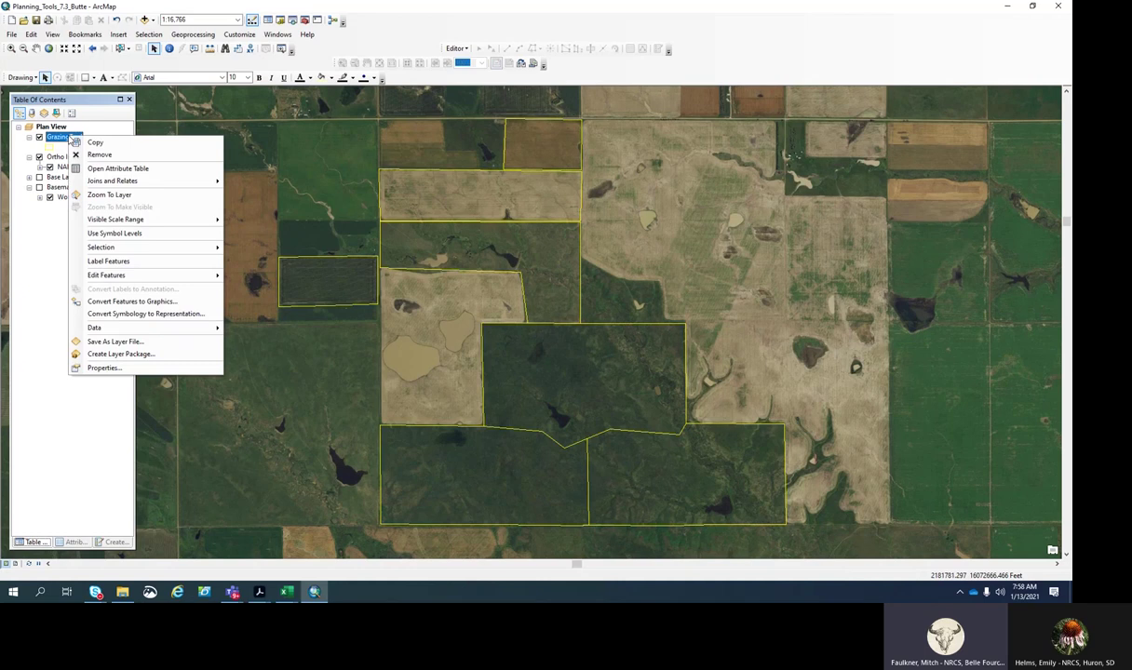
{"action": "left_click", "coordinate": [119, 168]}
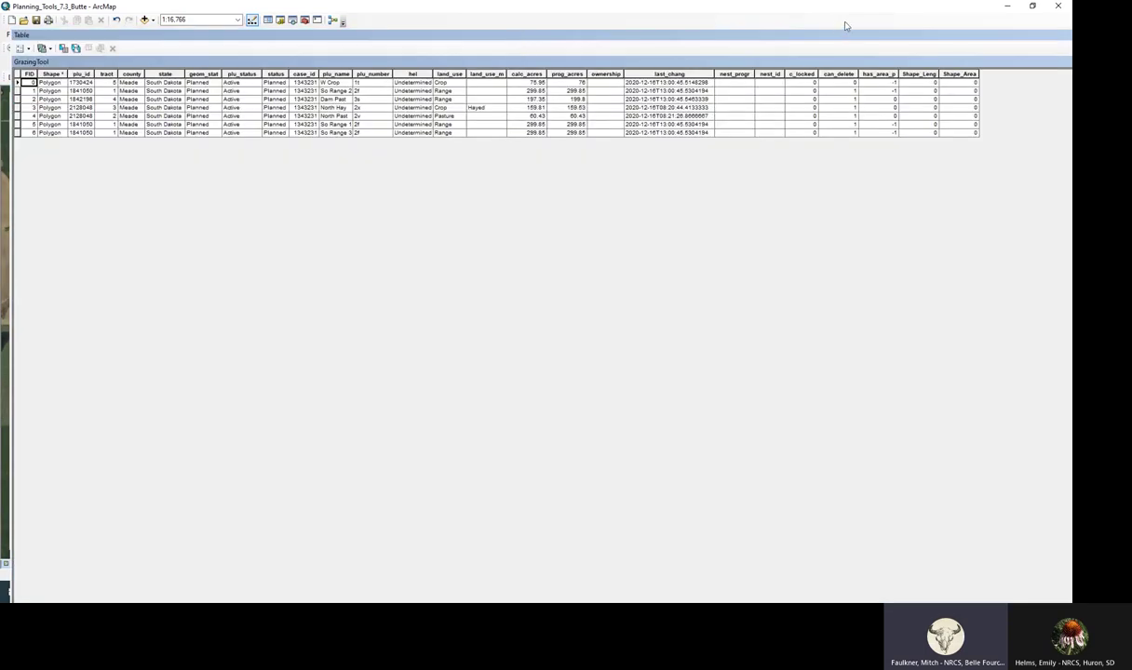
{"action": "double_click", "coordinate": [834, 36]}
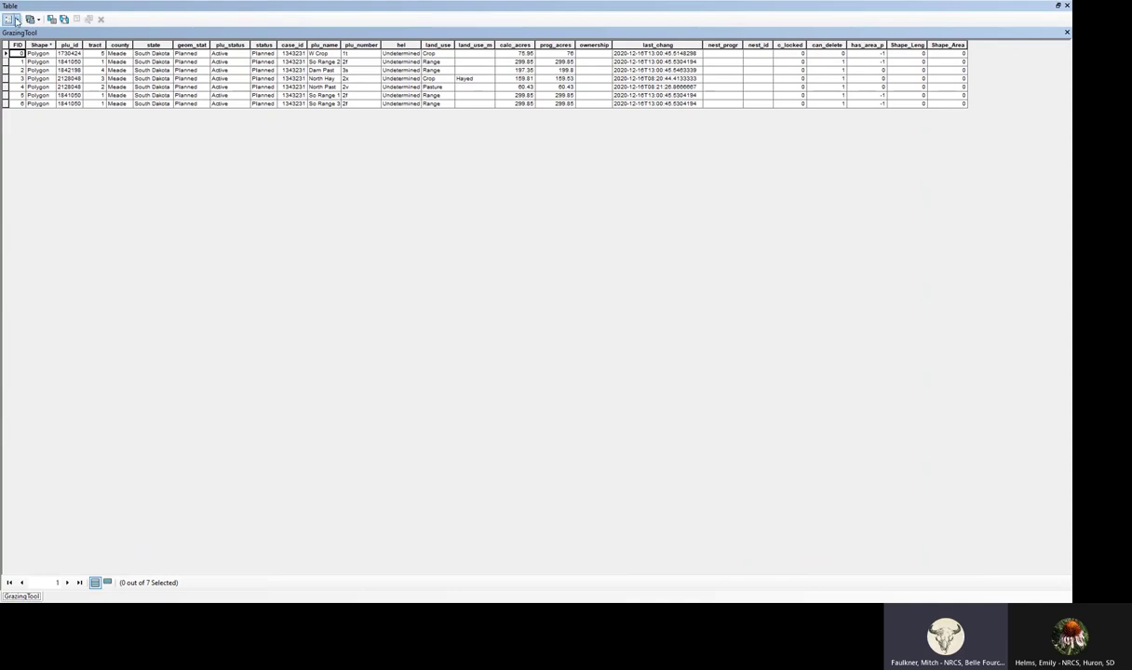
Add a Text field named PartName with a length of 20 to the GrazingTool attribute table.
{"action": "left_click", "coordinate": [16, 21]}
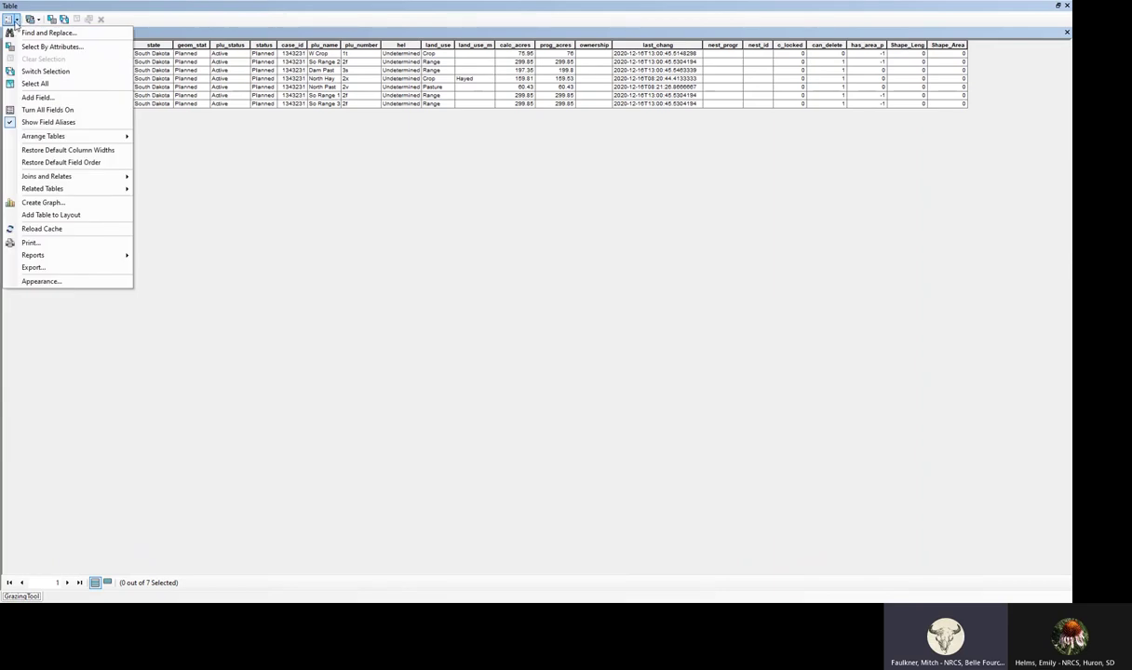
{"action": "left_click", "coordinate": [37, 97]}
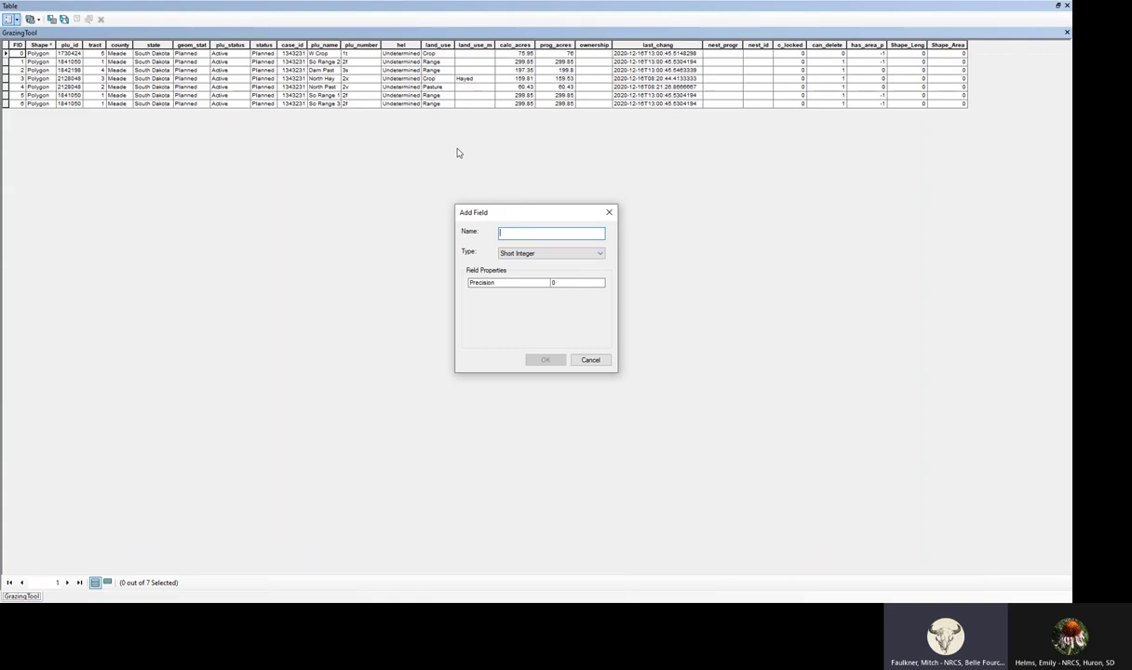
{"action": "type", "text": "PartName"}
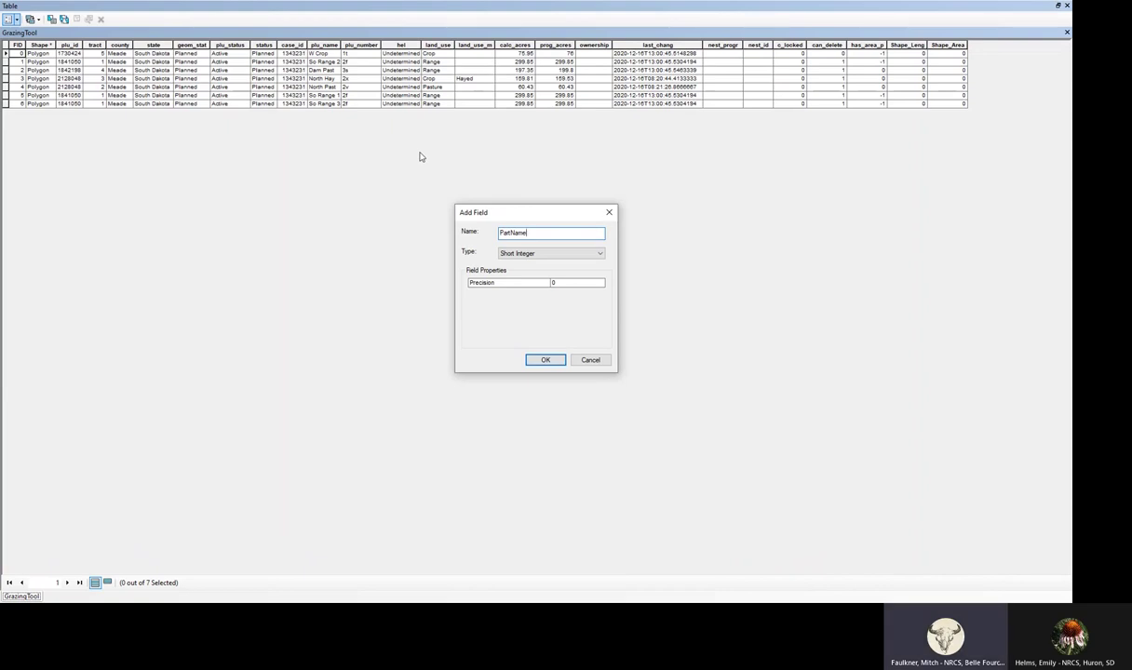
{"action": "left_click", "coordinate": [600, 256]}
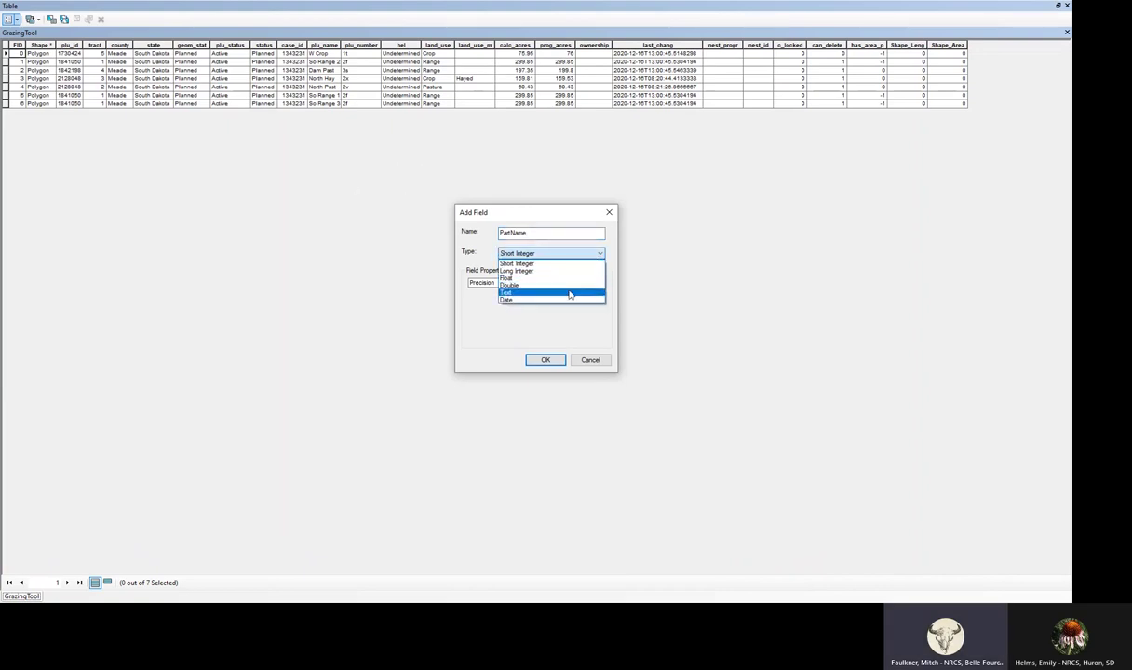
{"action": "left_click", "coordinate": [566, 296]}
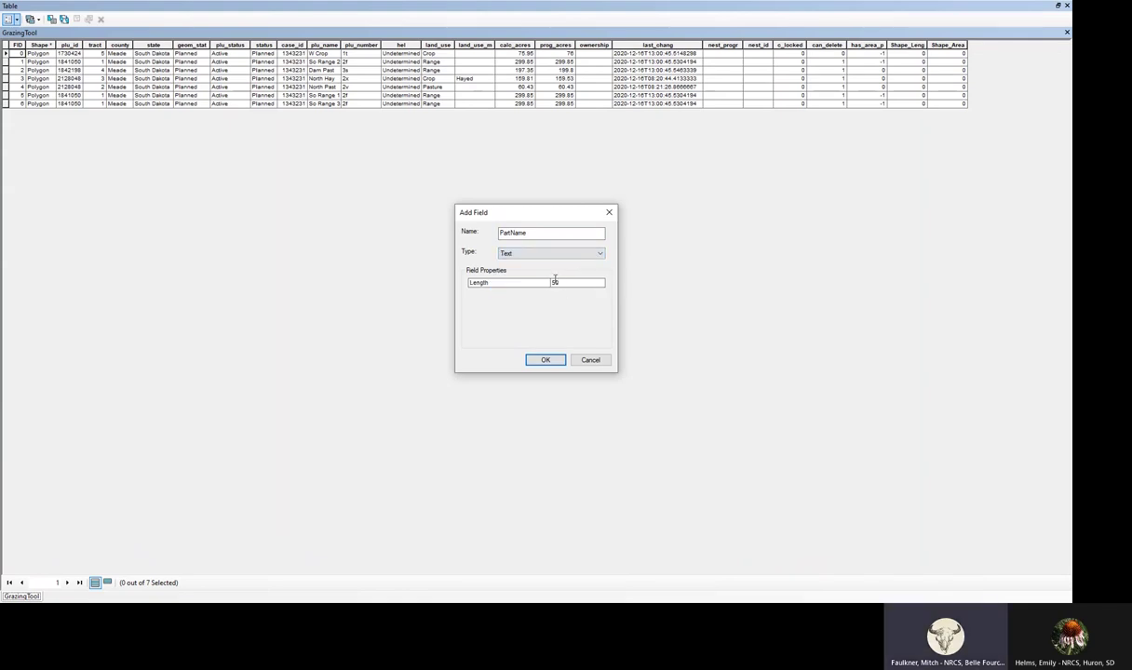
{"action": "double_click", "coordinate": [555, 281]}
{"action": "key", "text": "BackSpace"}
{"action": "type", "text": "25"}
{"action": "key", "text": "BackSpace"}
{"action": "type", "text": "0"}
{"action": "left_click", "coordinate": [545, 360]}
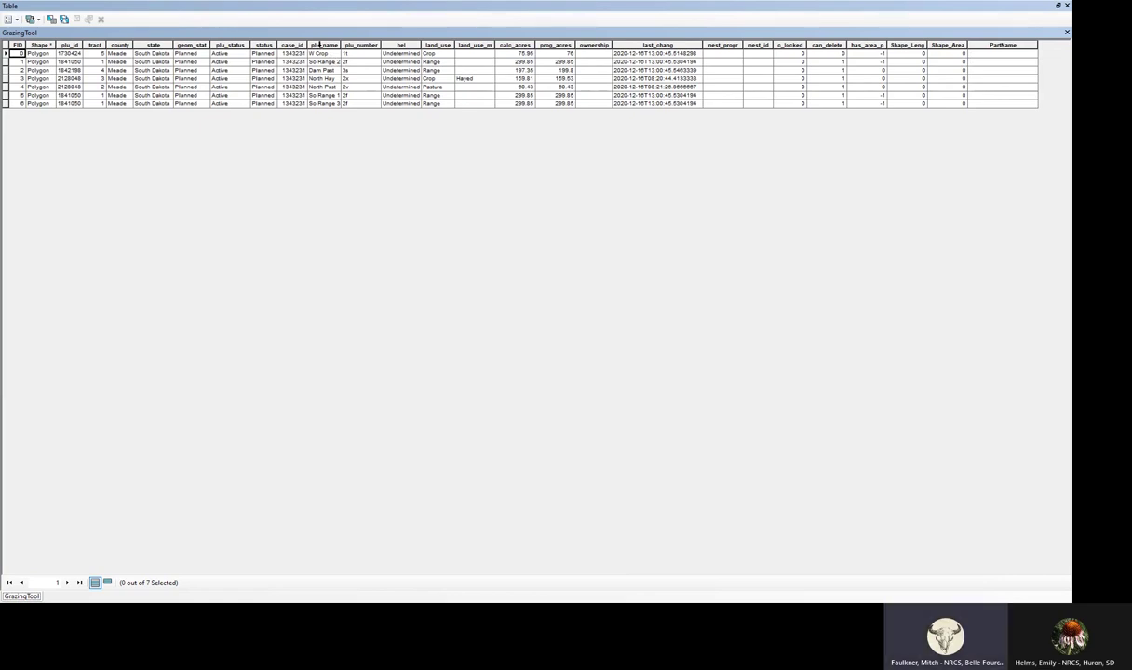
Fill the PartName field for all records with the plu_name values using the Field Calculator expression [plu_name].
{"action": "left_click", "coordinate": [973, 54]}
{"action": "left_click", "coordinate": [984, 45]}
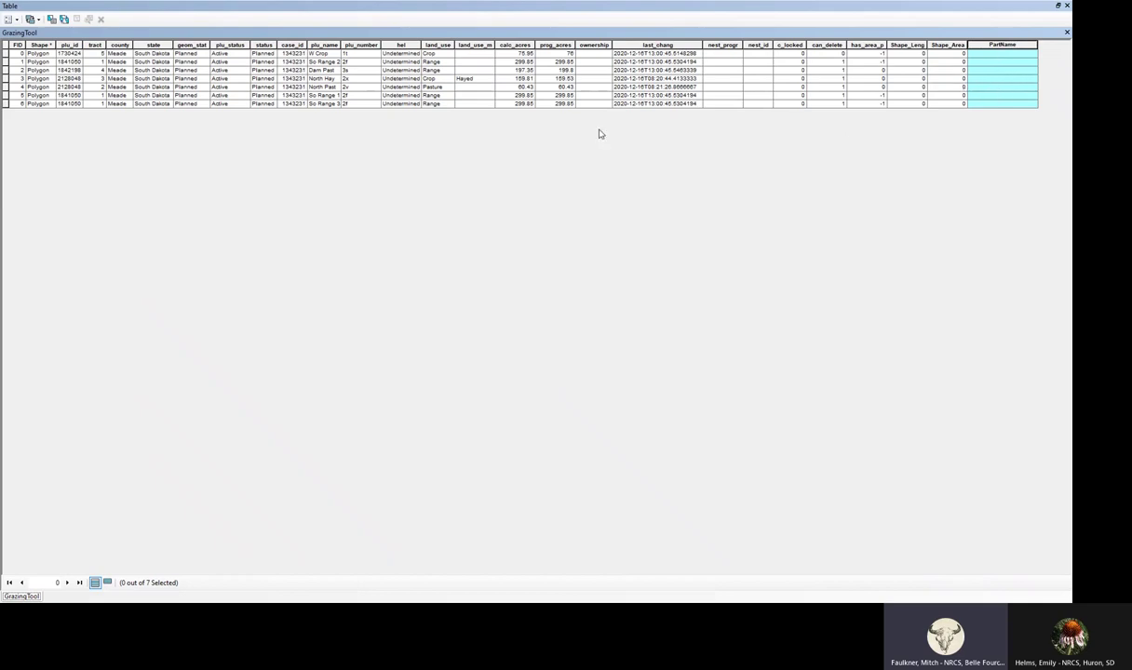
{"action": "right_click", "coordinate": [997, 51]}
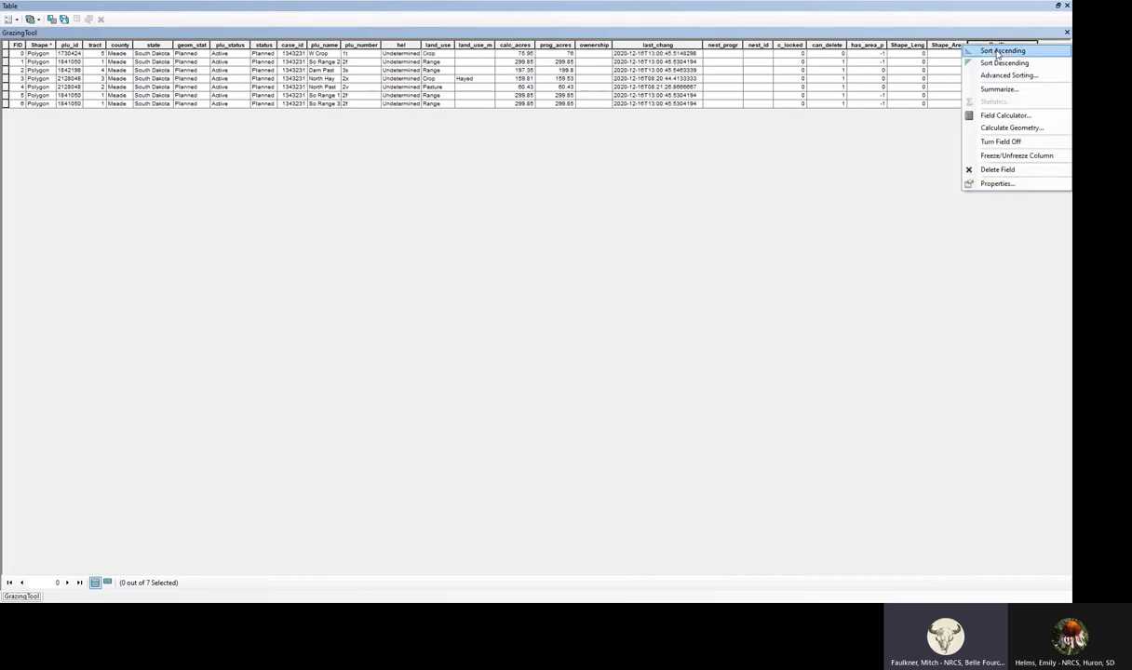
{"action": "left_click", "coordinate": [1003, 116]}
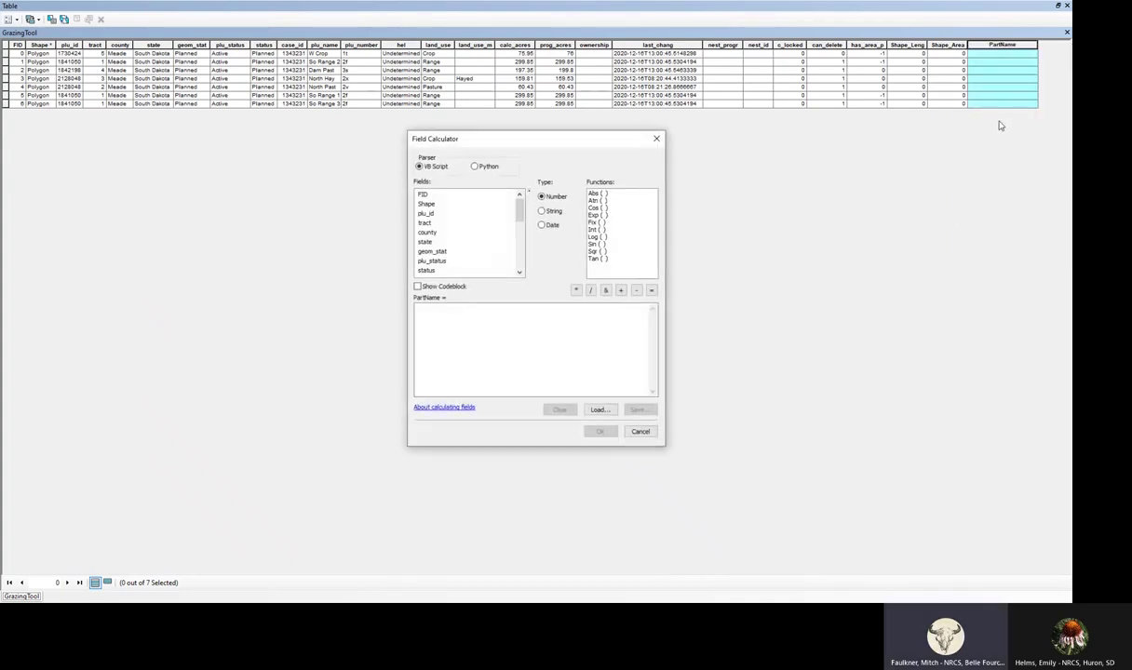
{"action": "left_click_drag", "start_coordinate": [576, 144], "coordinate": [620, 136]}
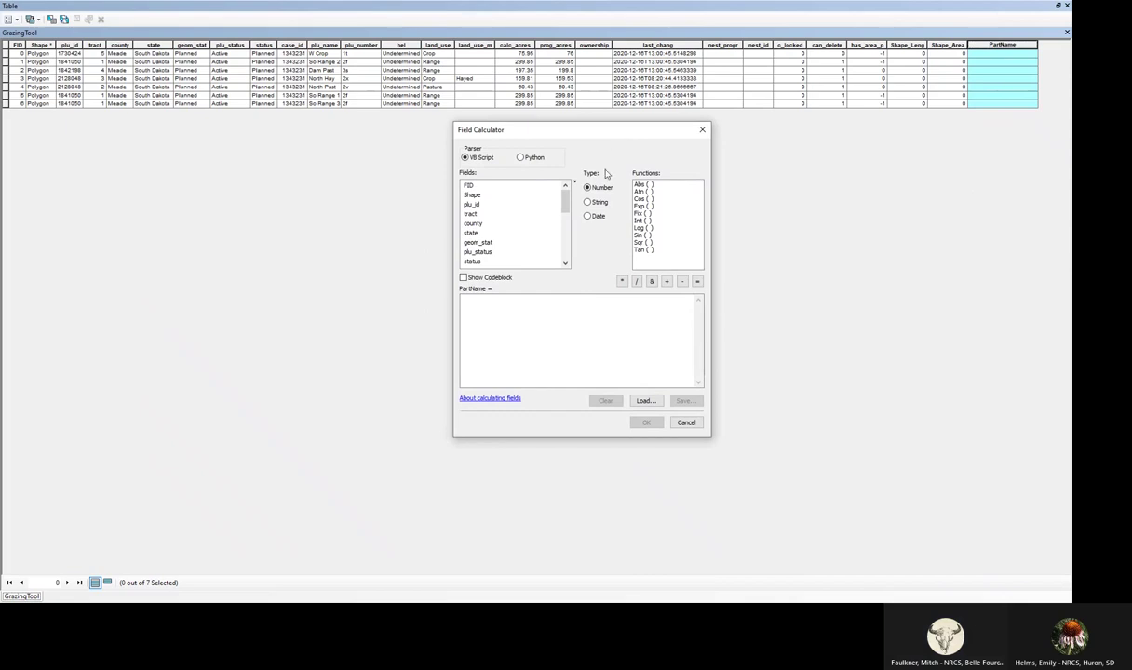
{"action": "mouse_move", "coordinate": [567, 203]}
{"action": "left_mouse_down"}
{"action": "mouse_move", "coordinate": [564, 242]}
{"action": "mouse_move", "coordinate": [563, 223]}
{"action": "left_mouse_up"}
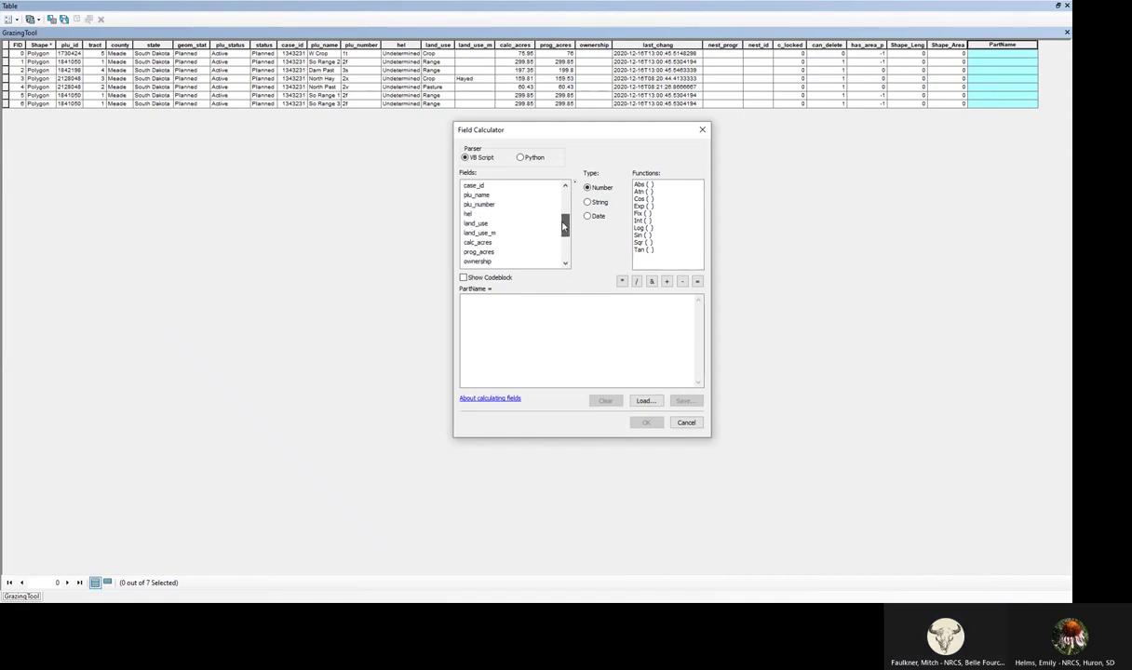
{"action": "left_click", "coordinate": [471, 194]}
{"action": "double_click", "coordinate": [471, 195]}
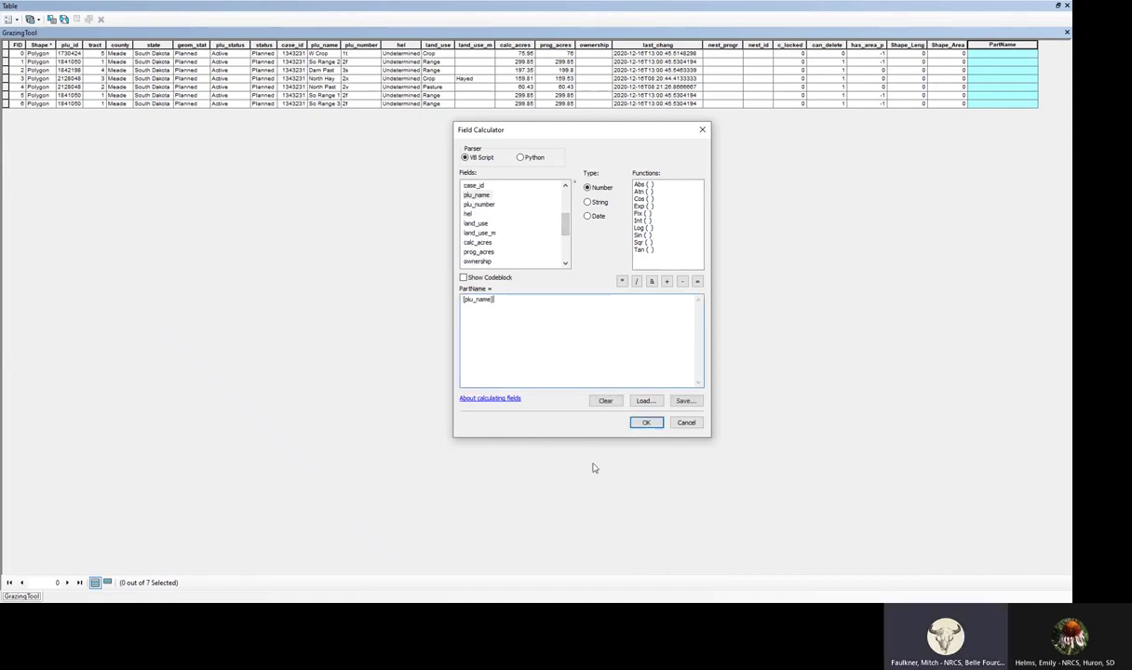
{"action": "left_click", "coordinate": [647, 422]}
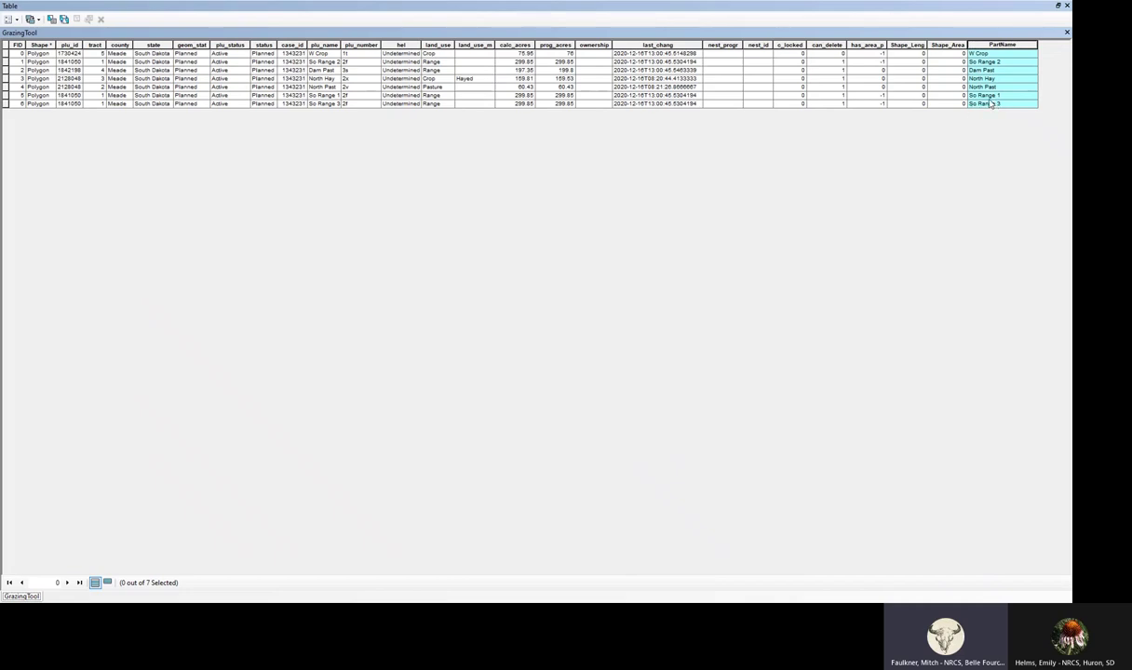
Close the GrazingTool attribute table and switch to the Web Soil Survey site in Internet Explorer with its window maximized.
{"action": "left_click", "coordinate": [1066, 7]}
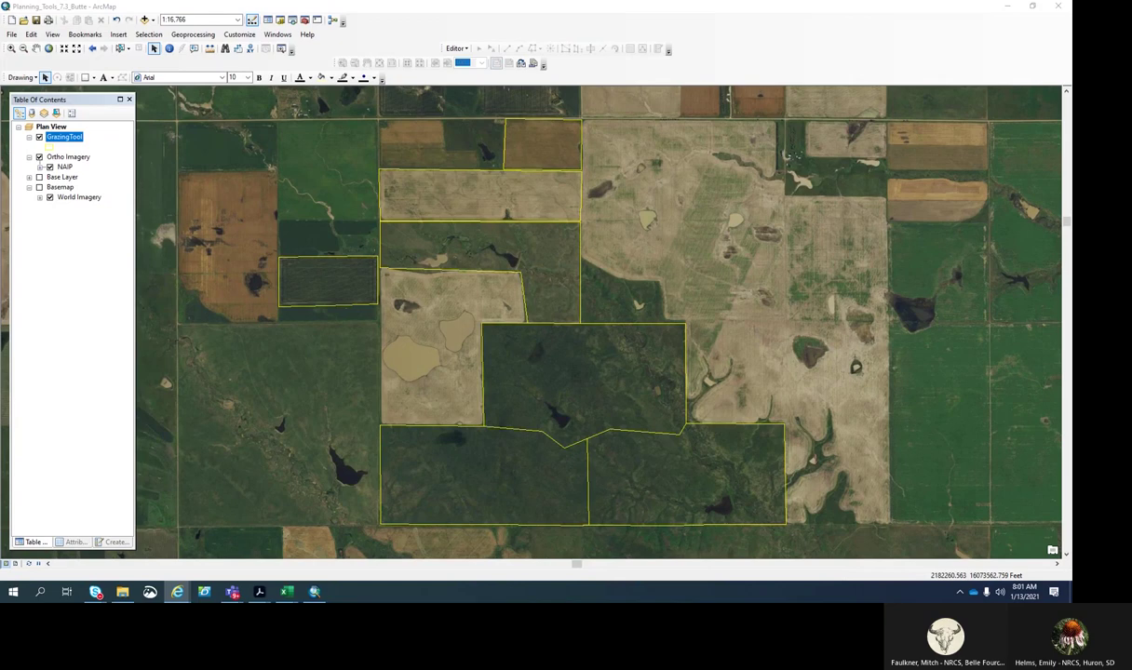
{"action": "left_click", "coordinate": [177, 592]}
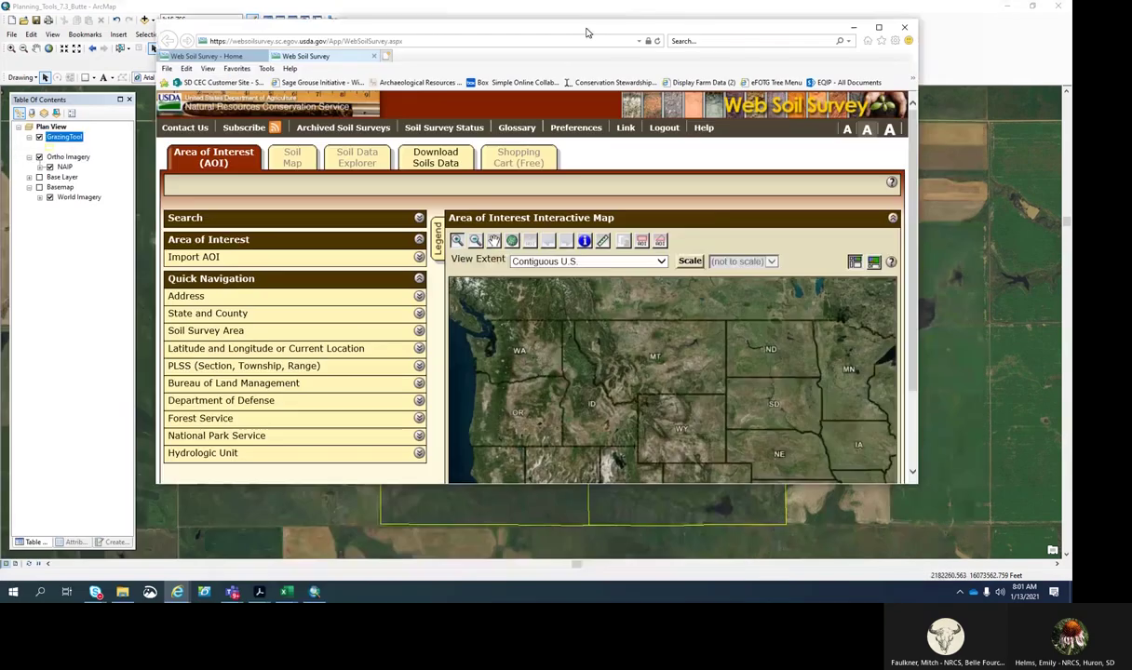
{"action": "left_click", "coordinate": [877, 28]}
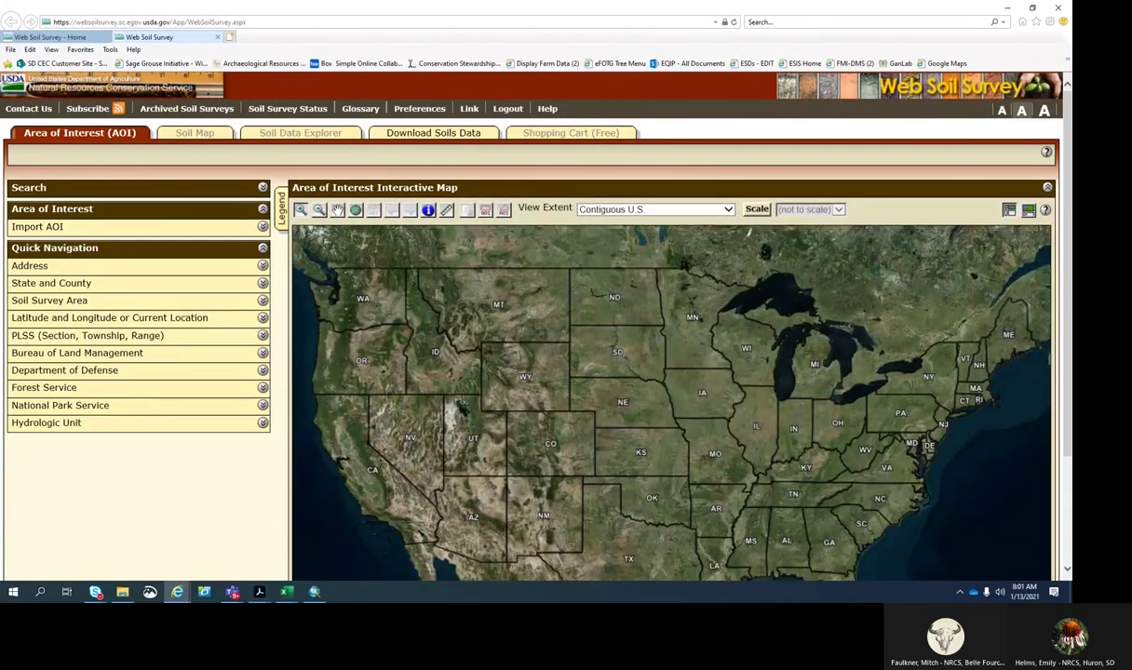
{"action": "left_click", "coordinate": [122, 592]}
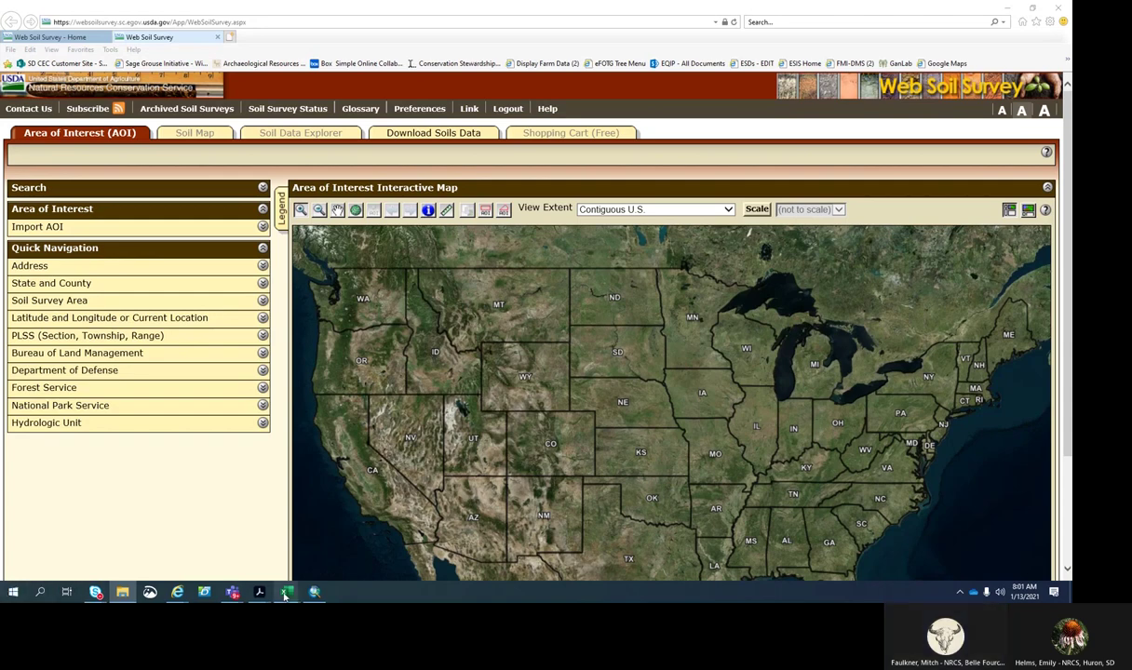
{"action": "mouse_move", "coordinate": [316, 595]}
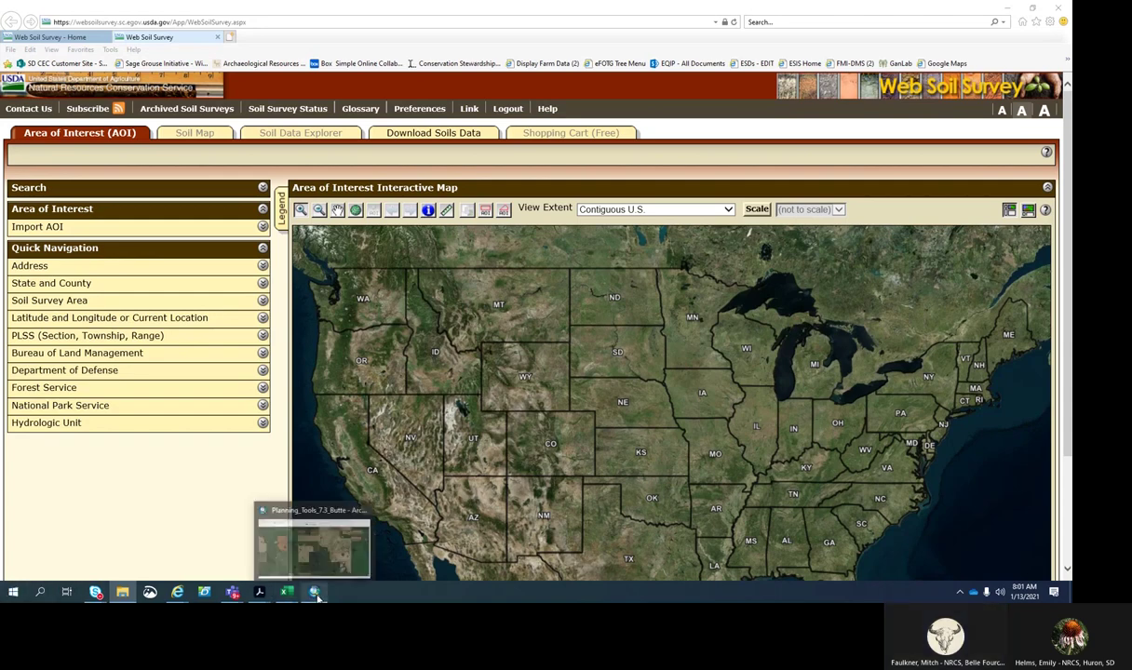
{"action": "left_click", "coordinate": [293, 506]}
{"action": "key", "text": "alt+Tab"}
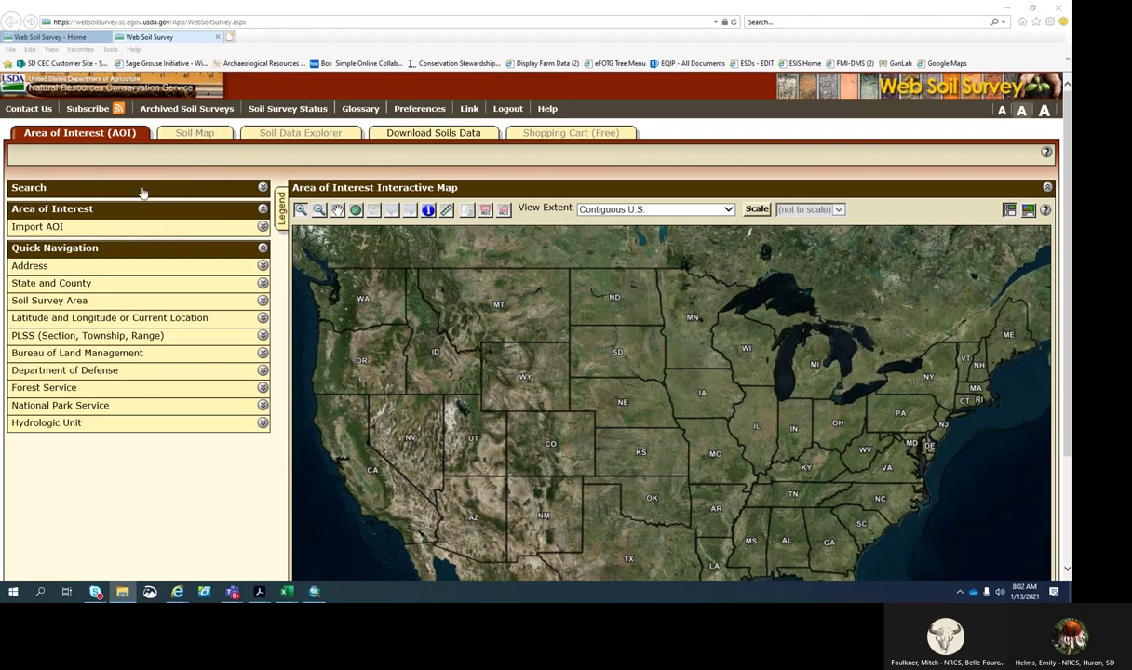
Expand the Import AOI options for the area of interest in Web Soil Survey.
{"action": "left_click", "coordinate": [263, 228]}
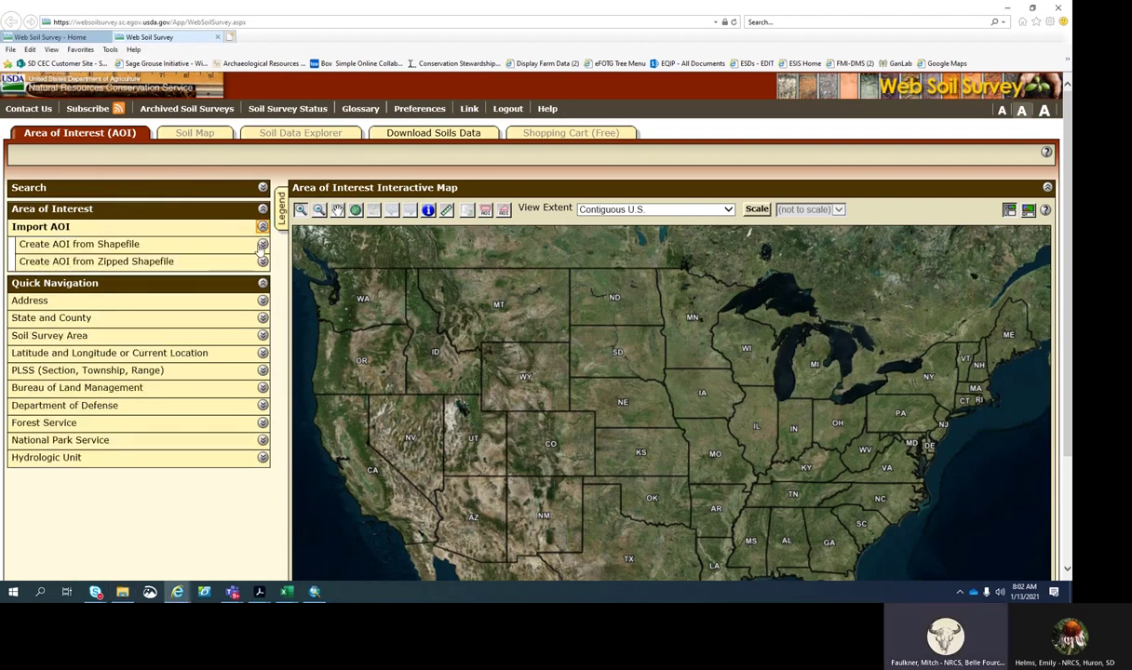
Create the area of interest from the zipped shapefile Unzip in the CD_to_ArcGIS > Zip2 > Unzip folder.
{"action": "left_click", "coordinate": [262, 261]}
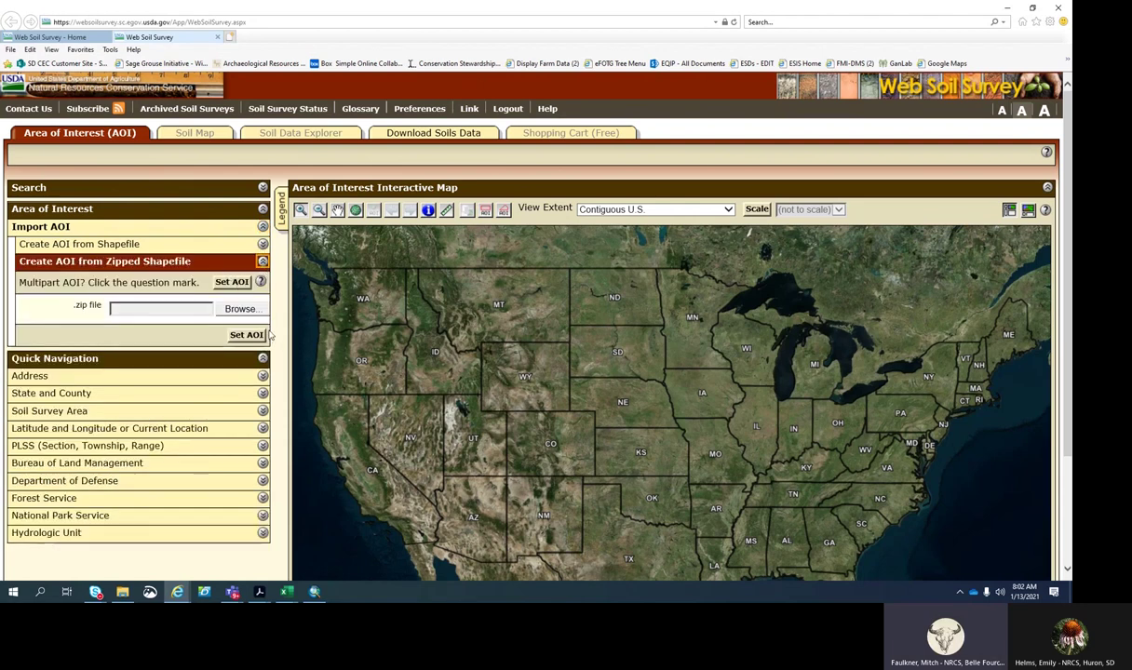
{"action": "left_click", "coordinate": [210, 307]}
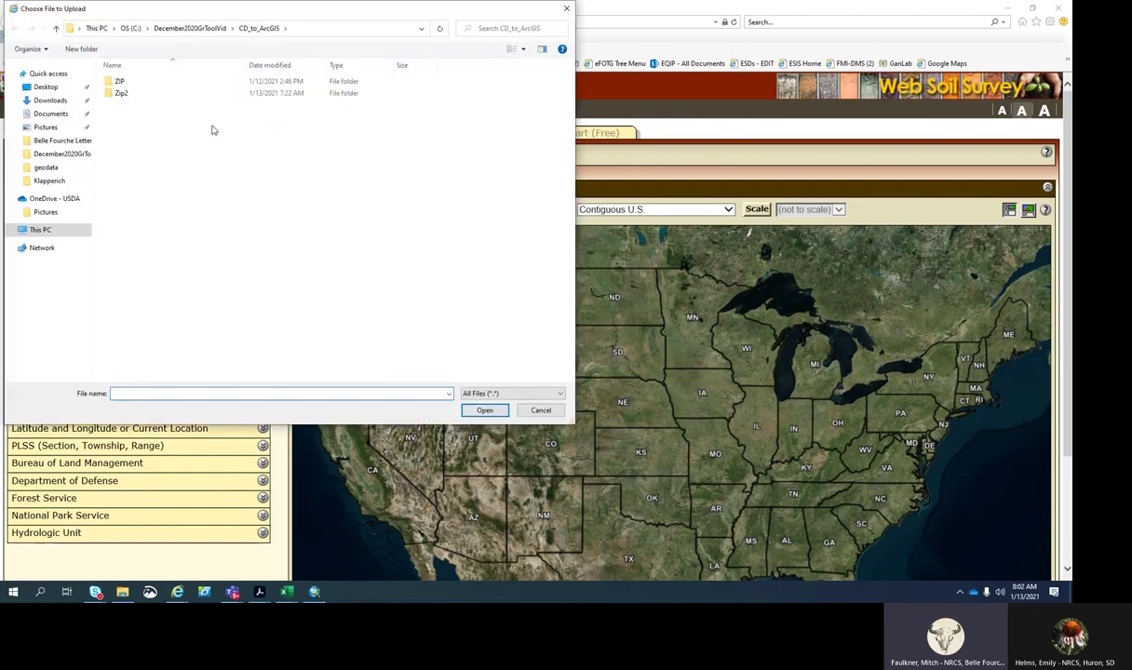
{"action": "double_click", "coordinate": [129, 95]}
{"action": "double_click", "coordinate": [126, 86]}
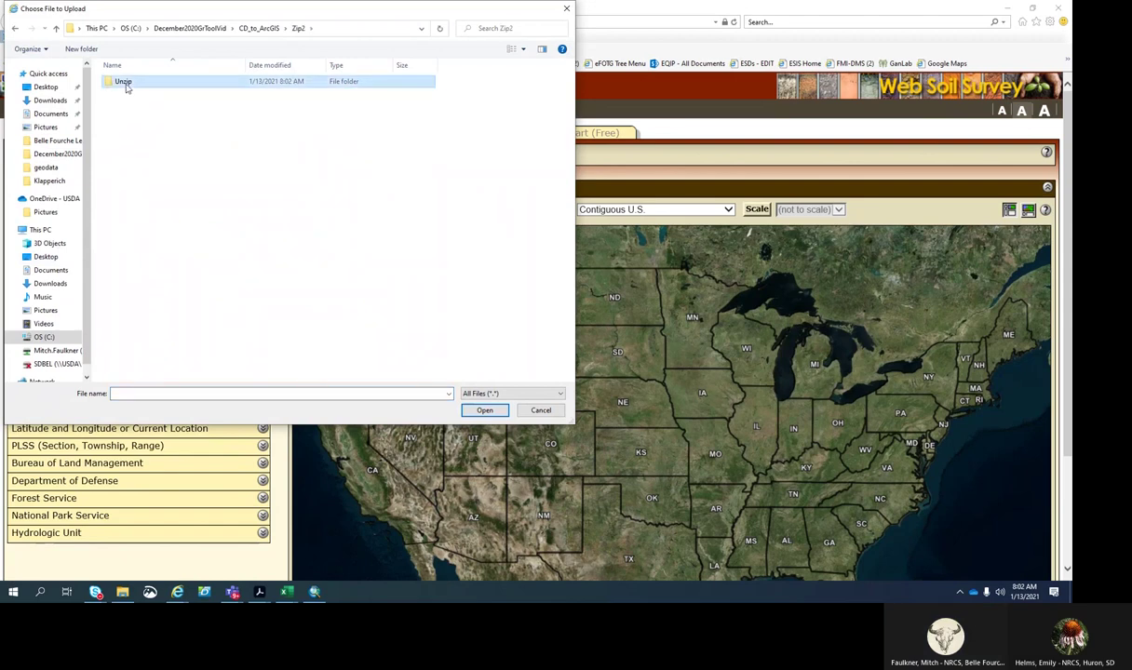
{"action": "left_click", "coordinate": [129, 177]}
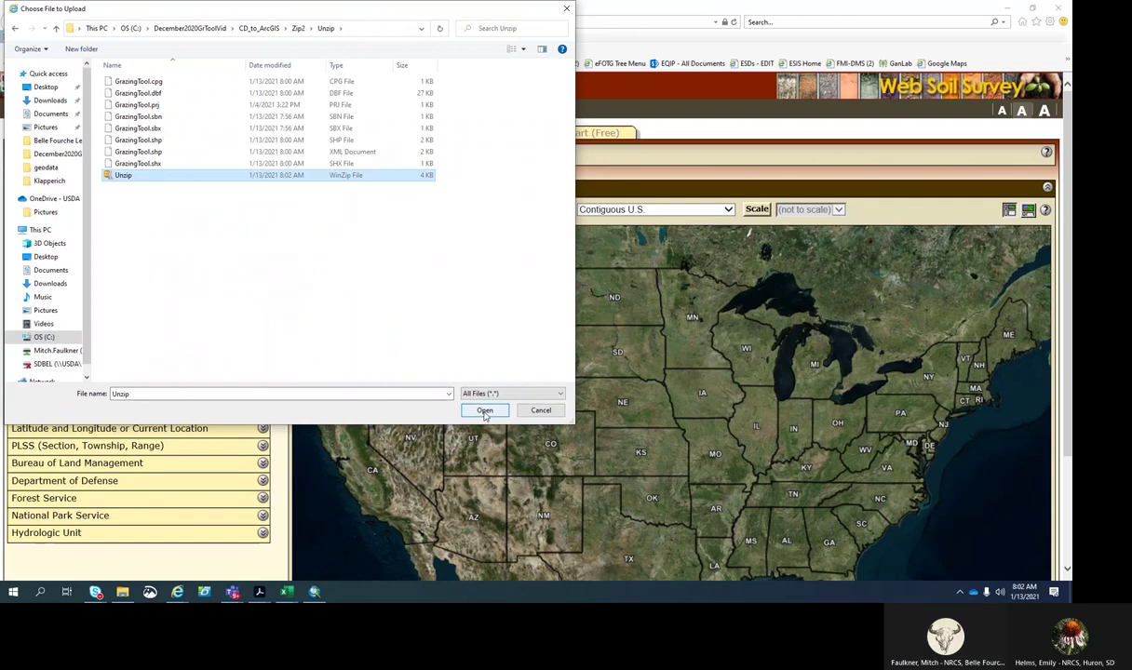
{"action": "left_click", "coordinate": [484, 411]}
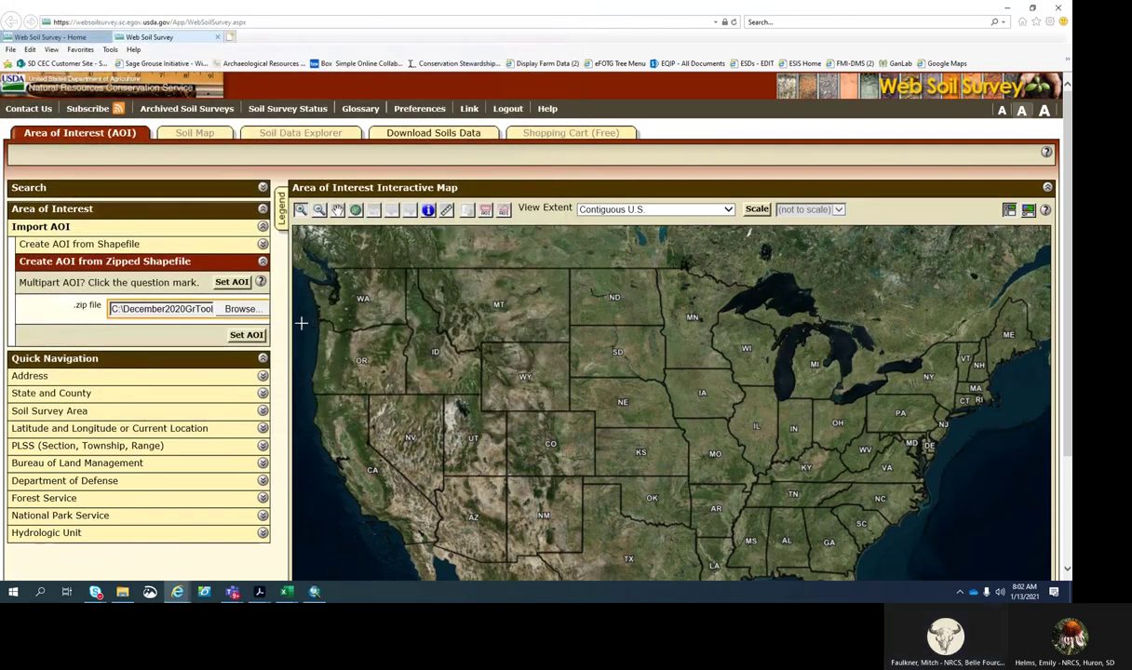
{"action": "left_click", "coordinate": [247, 334]}
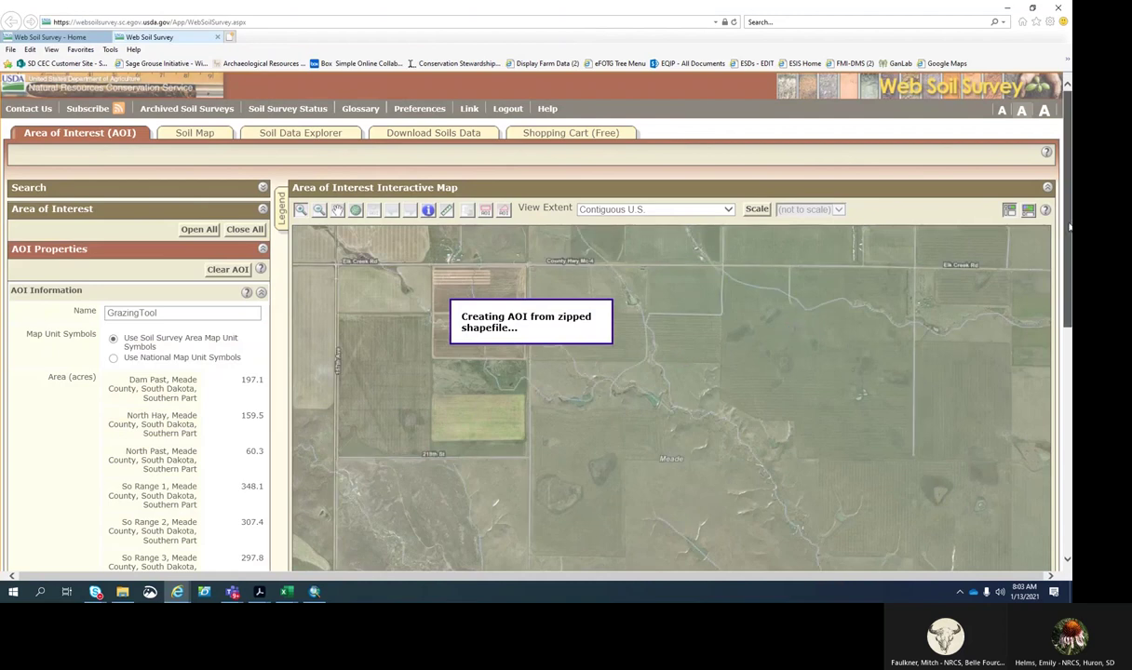
{"action": "scroll", "coordinate": [1069, 226], "scroll_direction": "down", "scroll_amount": 3}
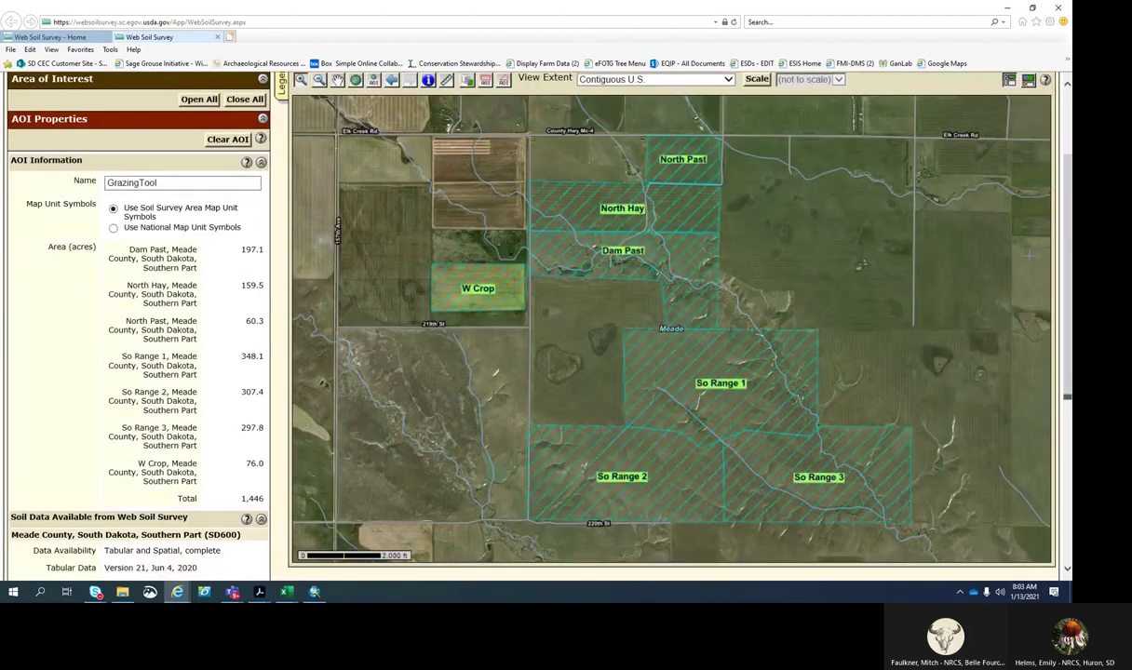
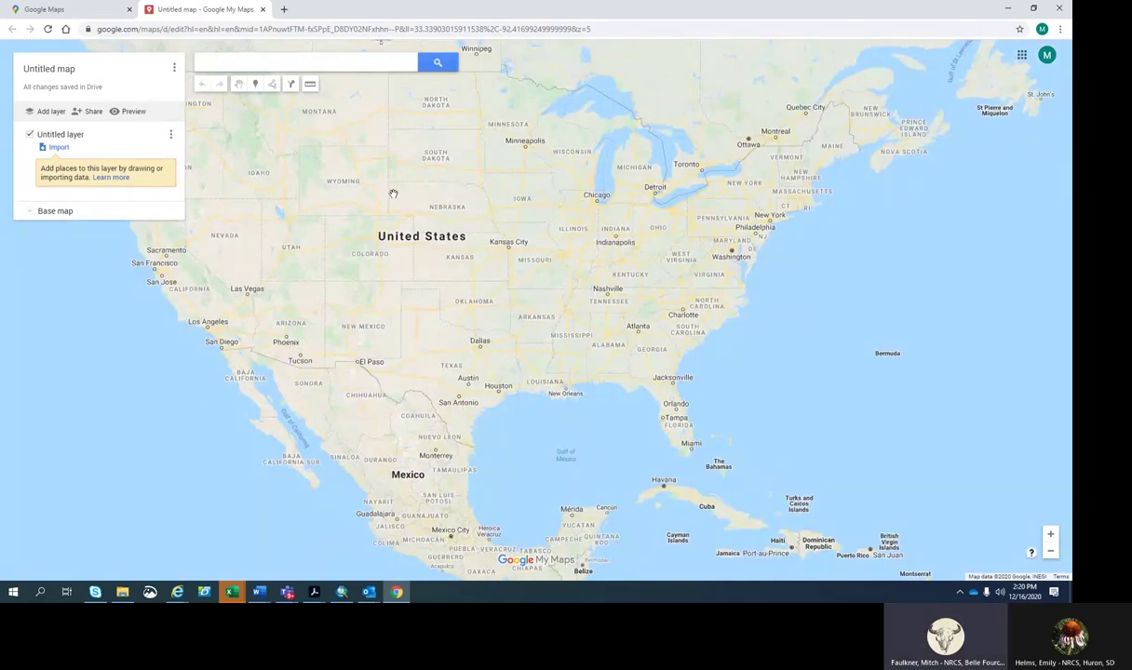
In Google My Maps, set the untitled map's base map to Satellite for the Rapid City area of South Dakota.
{"action": "left_click_drag", "start_coordinate": [402, 162], "coordinate": [401, 304]}
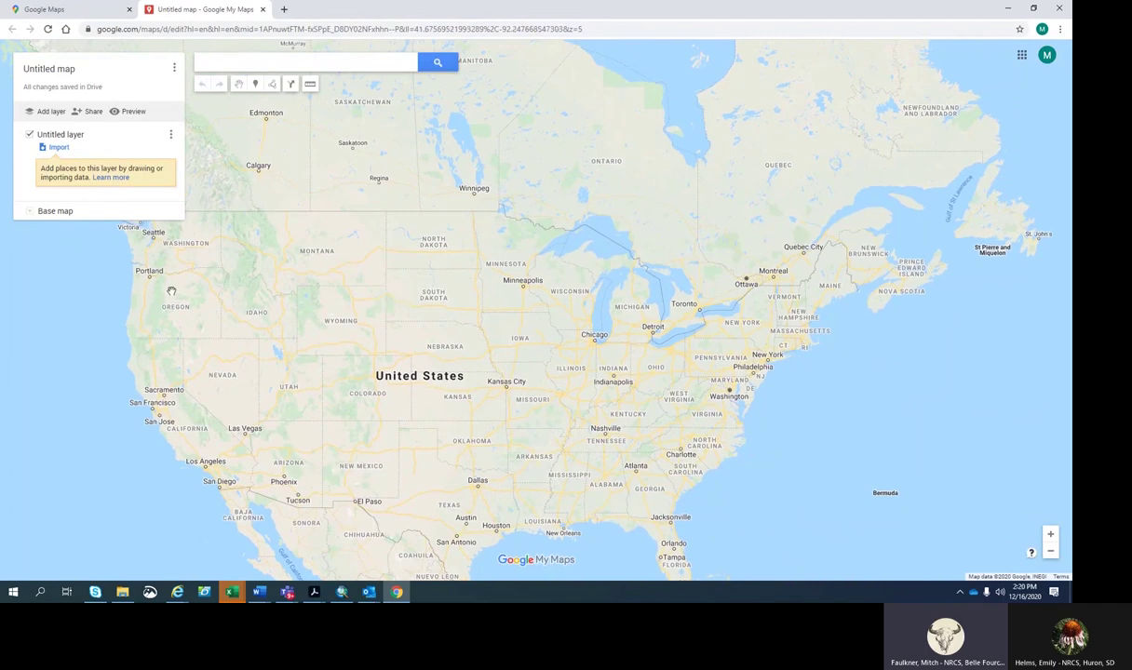
{"action": "scroll", "coordinate": [393, 319], "scroll_direction": "up", "scroll_amount": 1}
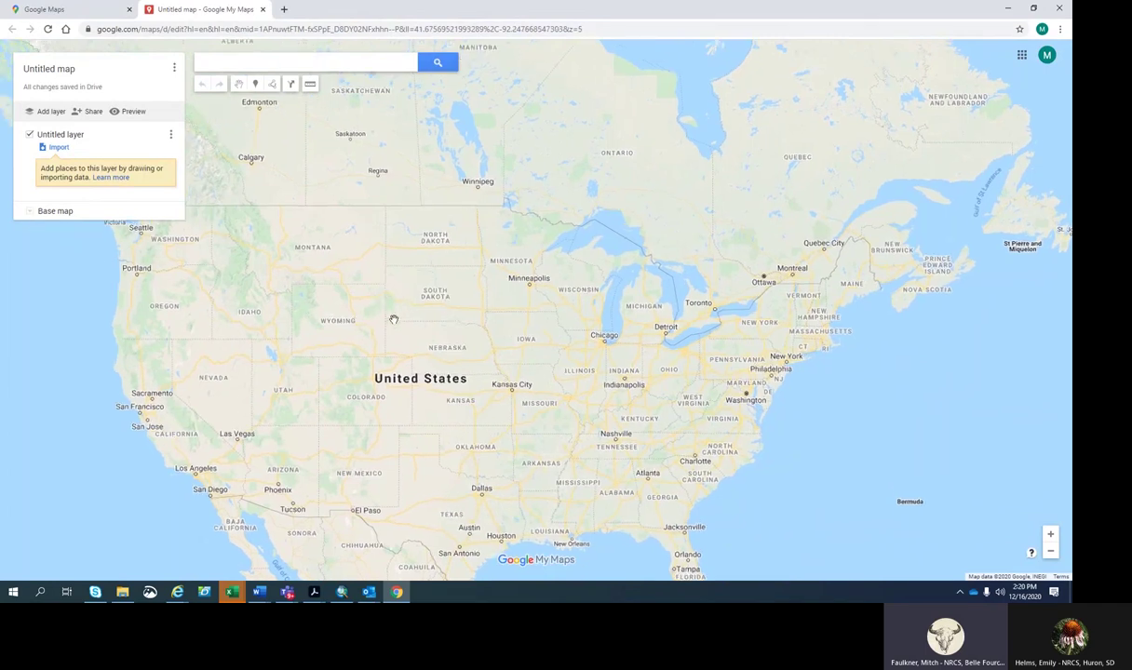
{"action": "scroll", "coordinate": [393, 318], "scroll_direction": "up", "scroll_amount": 1}
{"action": "left_click_drag", "start_coordinate": [396, 251], "coordinate": [404, 354]}
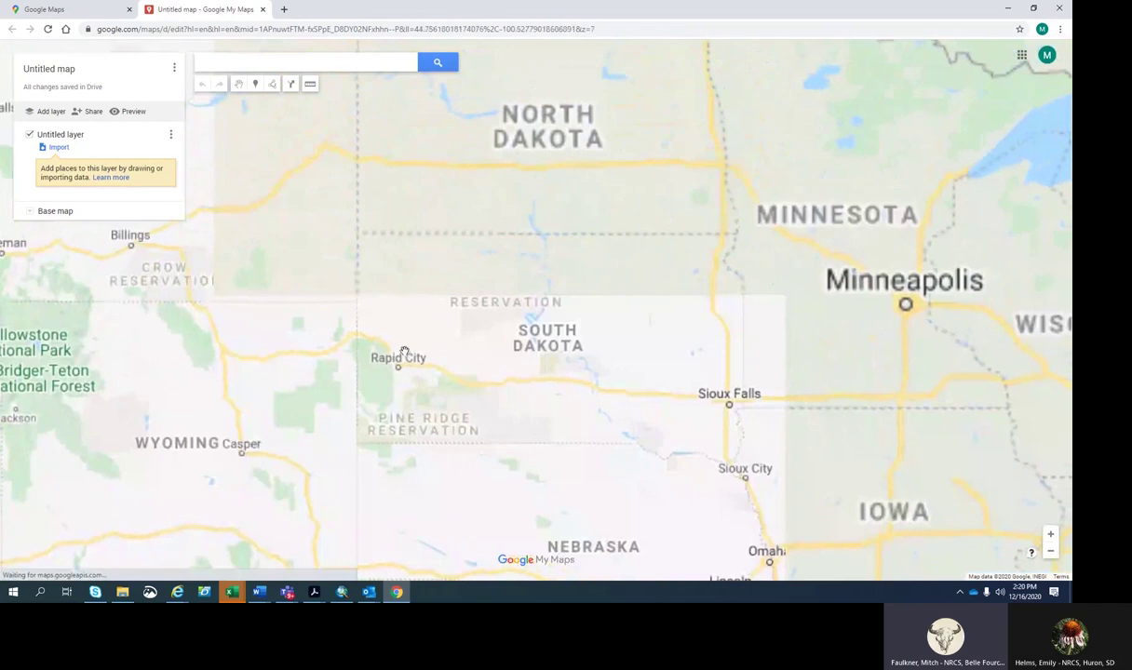
{"action": "scroll", "coordinate": [404, 353], "scroll_direction": "up", "scroll_amount": 1}
{"action": "scroll", "coordinate": [404, 352], "scroll_direction": "up", "scroll_amount": 1}
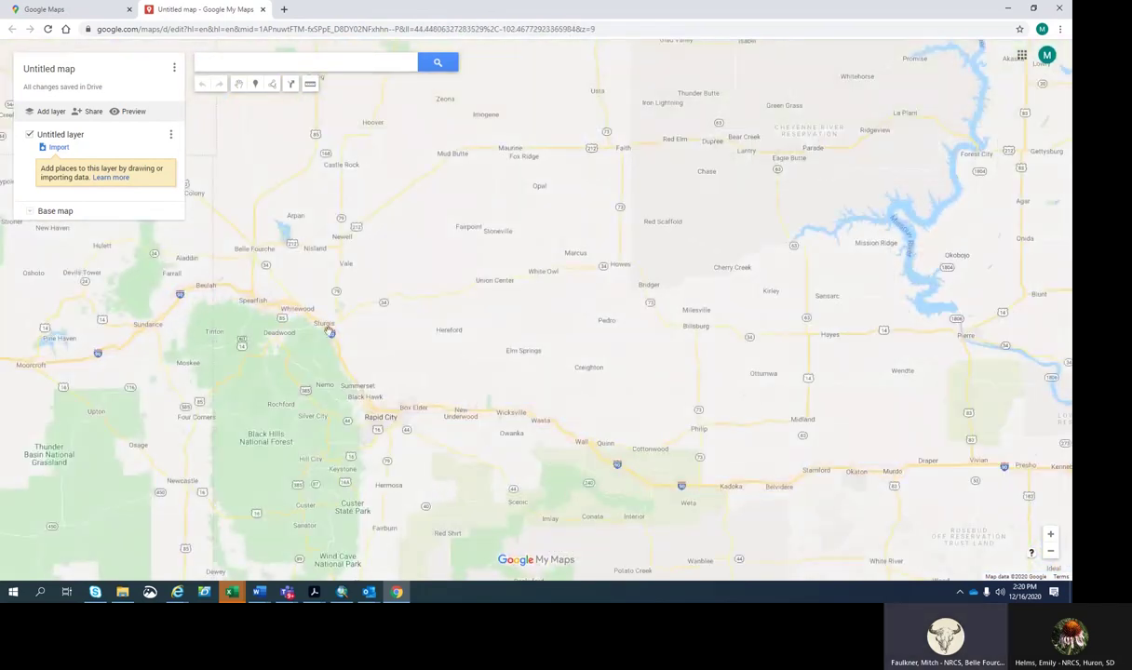
{"action": "scroll", "coordinate": [390, 382], "scroll_direction": "up", "scroll_amount": 1}
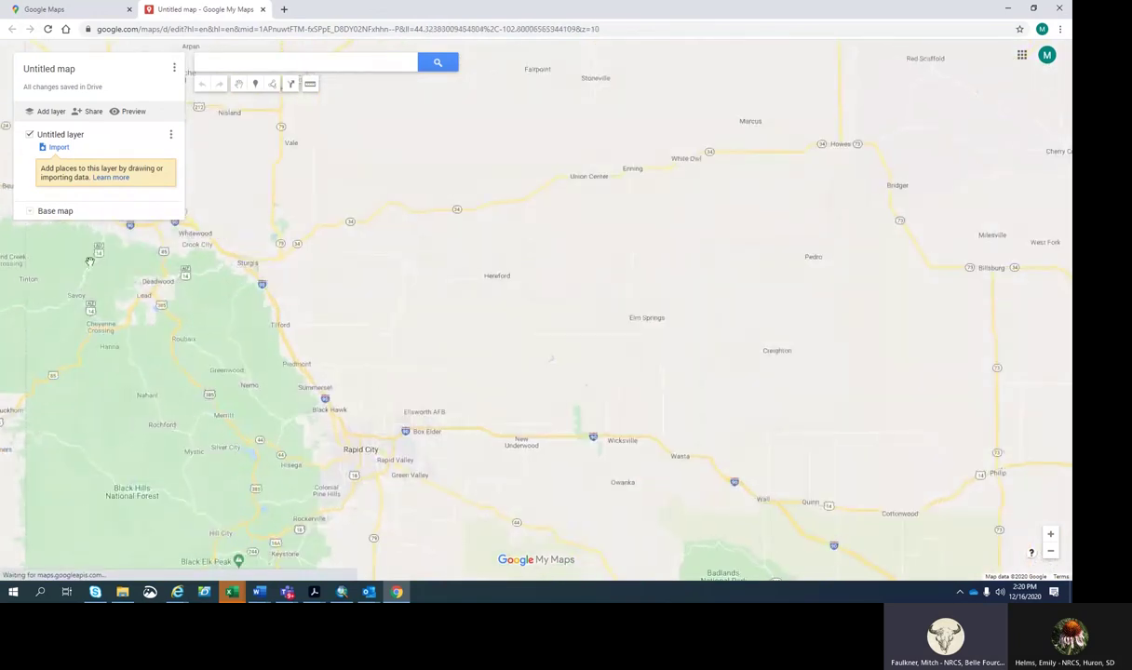
{"action": "left_click", "coordinate": [28, 212]}
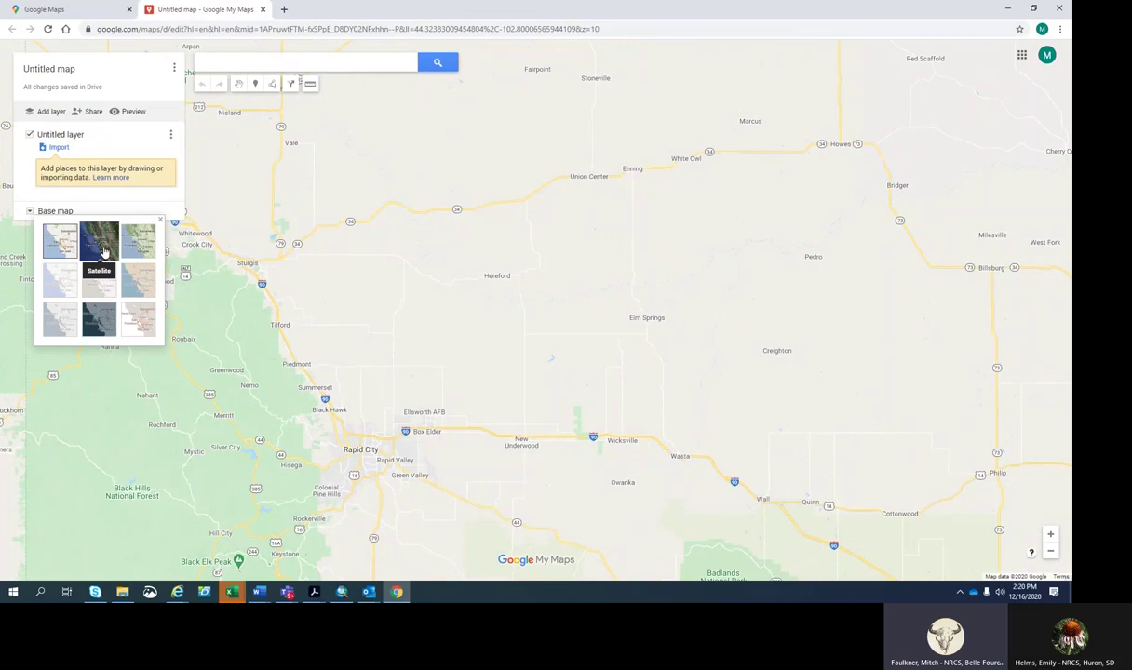
{"action": "left_click", "coordinate": [101, 244]}
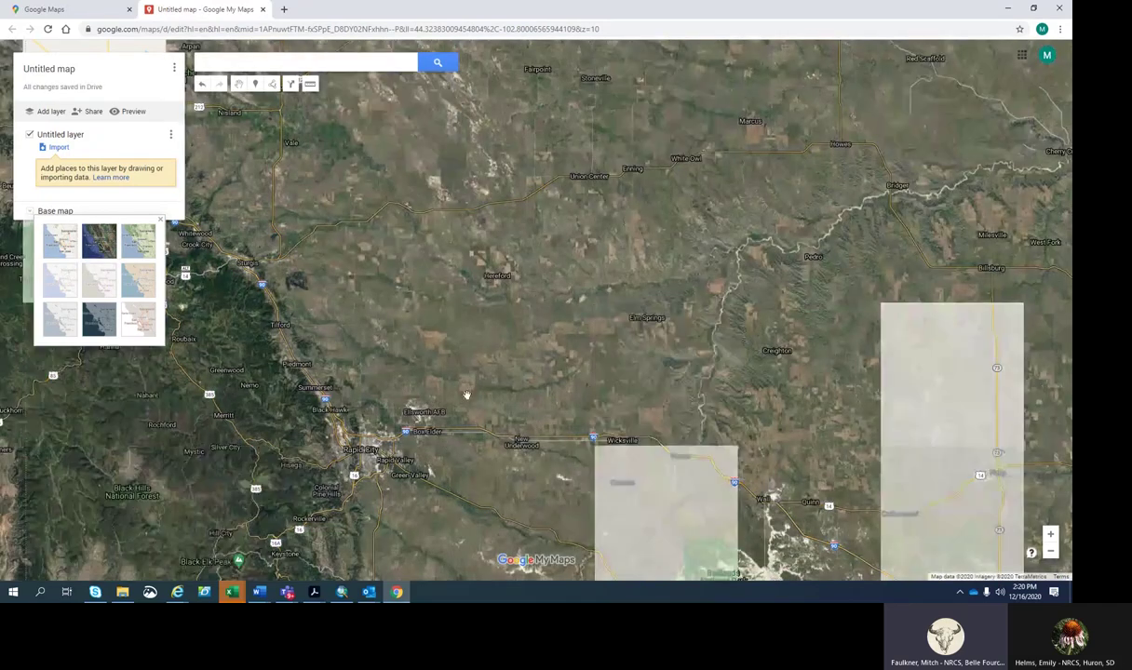
Examine the satellite imagery northeast of Ellsworth AFB, around Elk Creek Rd, to locate the grazing unit's fields.
{"action": "scroll", "coordinate": [436, 424], "scroll_direction": "up", "scroll_amount": 1}
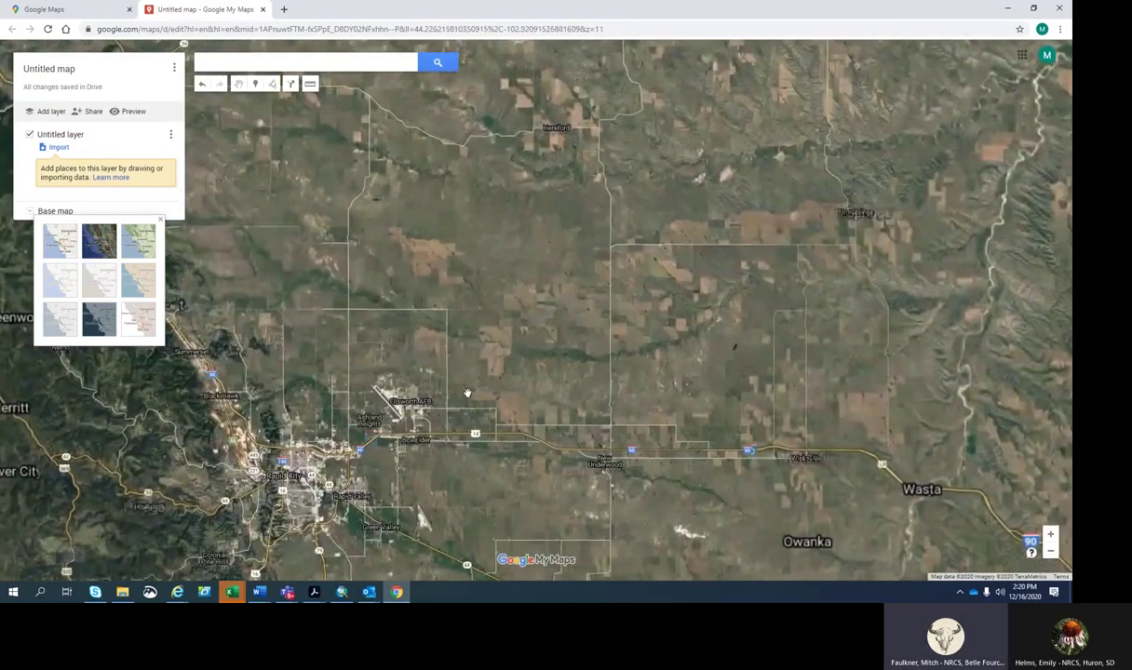
{"action": "scroll", "coordinate": [465, 402], "scroll_direction": "up", "scroll_amount": 1}
{"action": "left_click_drag", "start_coordinate": [510, 314], "coordinate": [421, 374]}
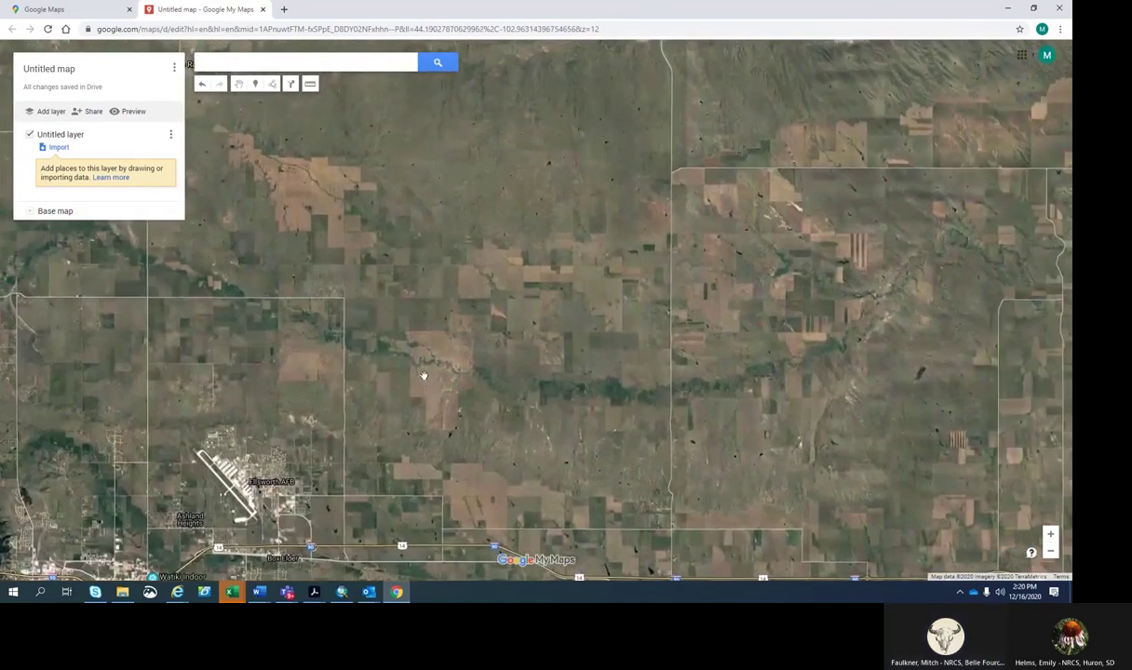
{"action": "scroll", "coordinate": [414, 358], "scroll_direction": "up", "scroll_amount": 1}
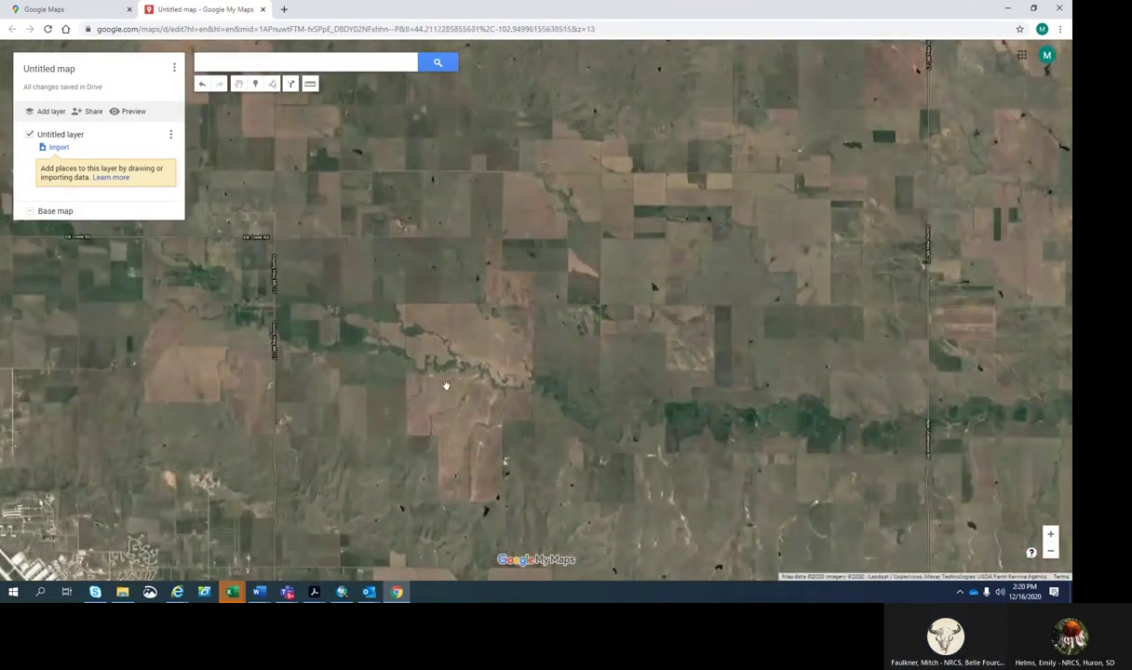
{"action": "left_click_drag", "start_coordinate": [467, 374], "coordinate": [374, 415]}
{"action": "scroll", "coordinate": [311, 398], "scroll_direction": "up", "scroll_amount": 1}
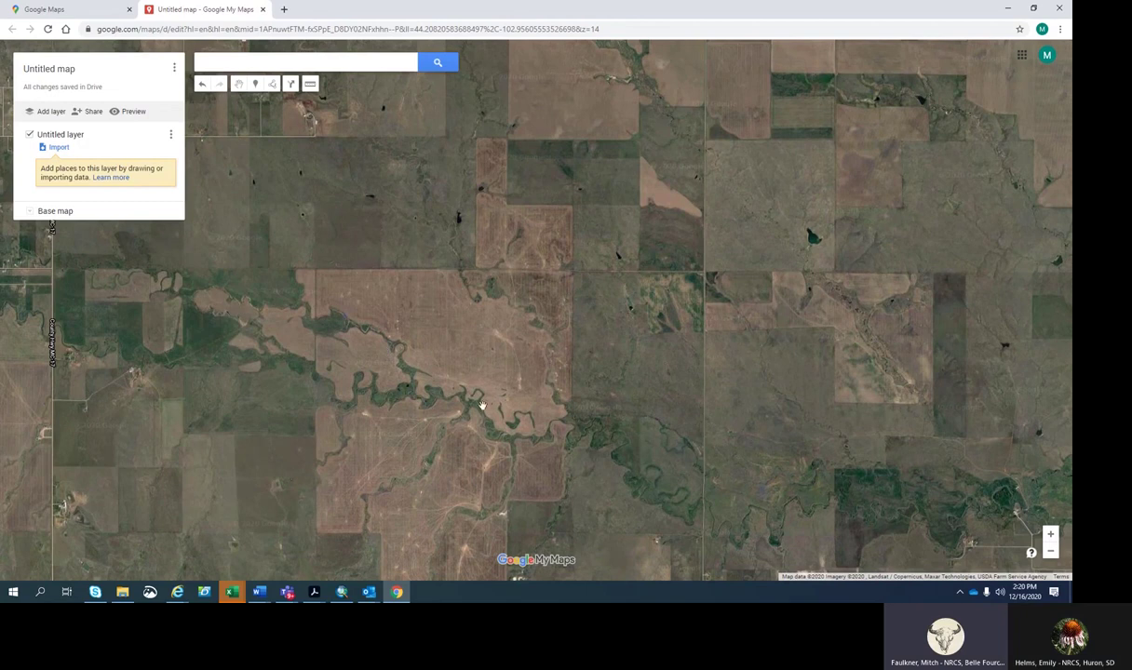
{"action": "scroll", "coordinate": [554, 412], "scroll_direction": "down", "scroll_amount": 1}
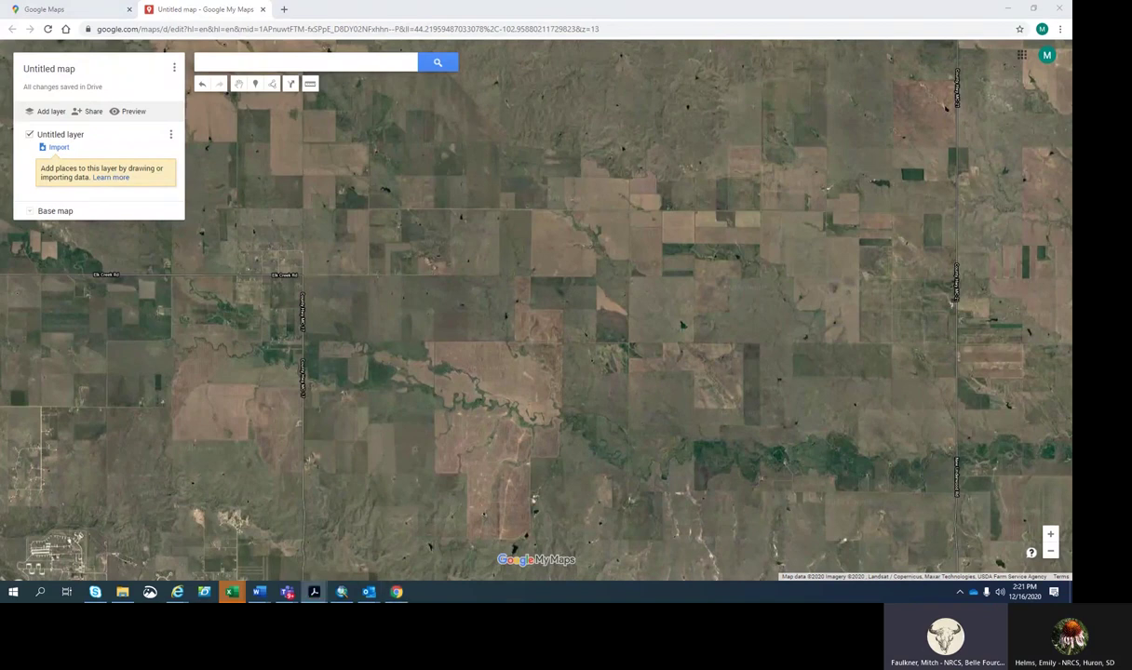
{"action": "left_click", "coordinate": [465, 395]}
{"action": "left_click_drag", "start_coordinate": [465, 395], "coordinate": [293, 435]}
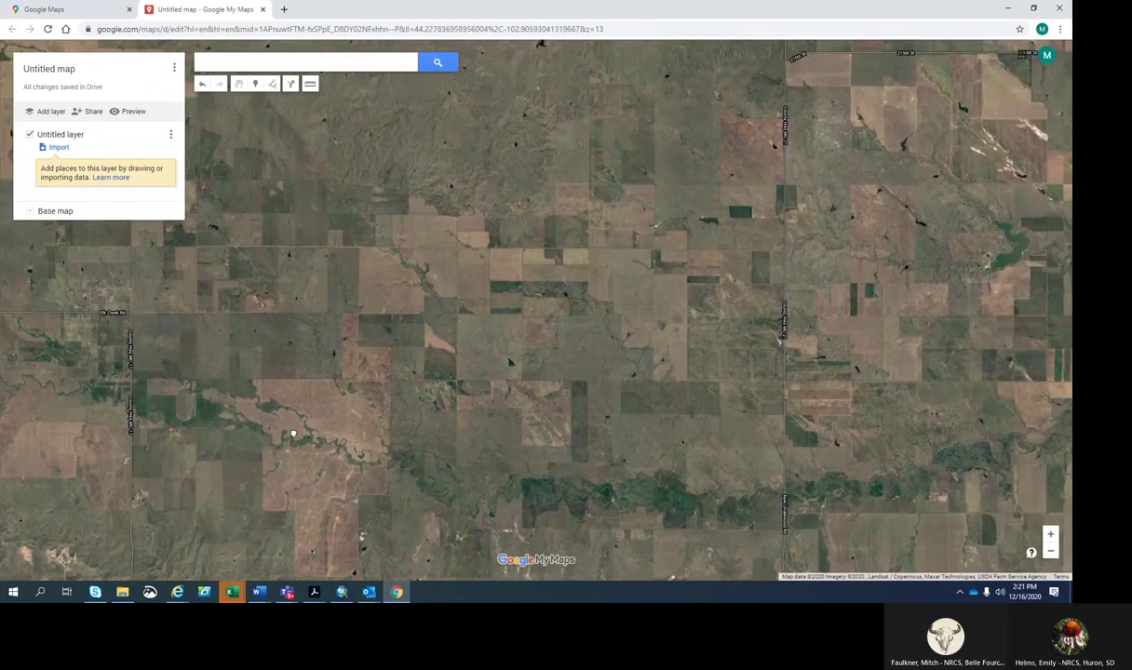
{"action": "scroll", "coordinate": [549, 386], "scroll_direction": "up", "scroll_amount": 2}
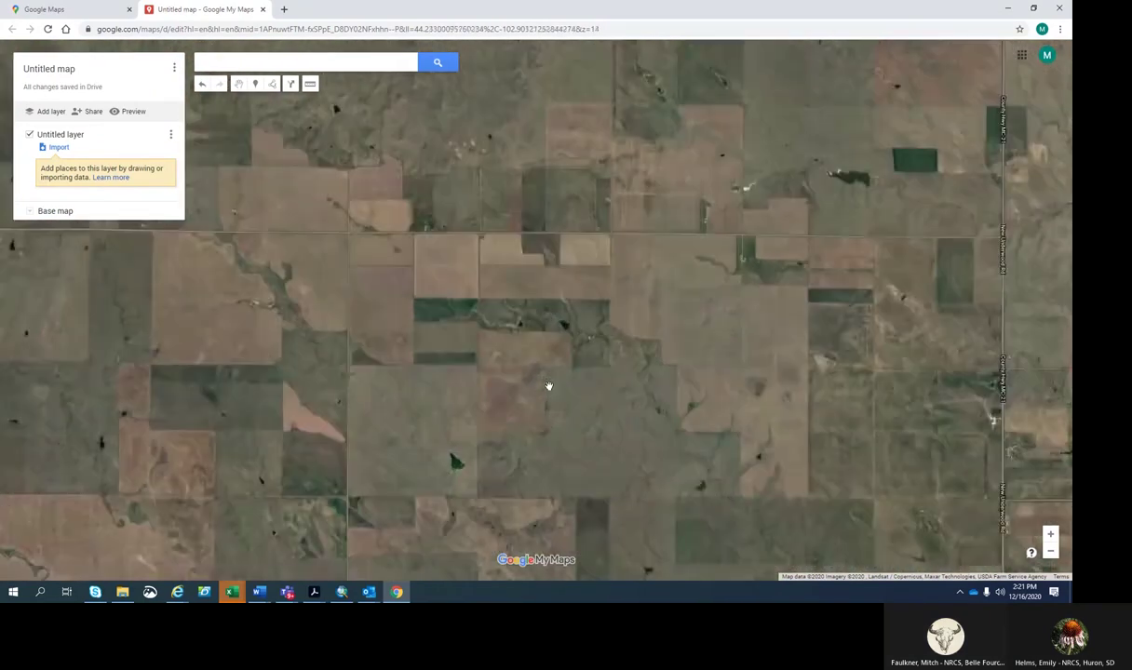
{"action": "scroll", "coordinate": [549, 385], "scroll_direction": "up", "scroll_amount": 1}
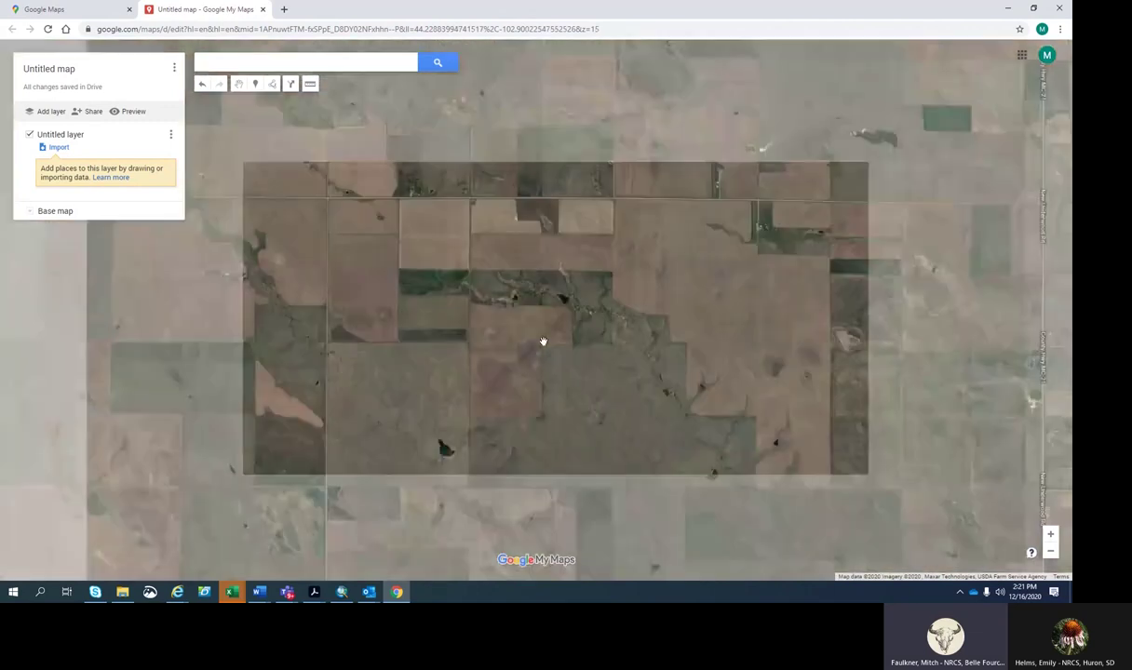
{"action": "scroll", "coordinate": [543, 341], "scroll_direction": "down", "scroll_amount": 1}
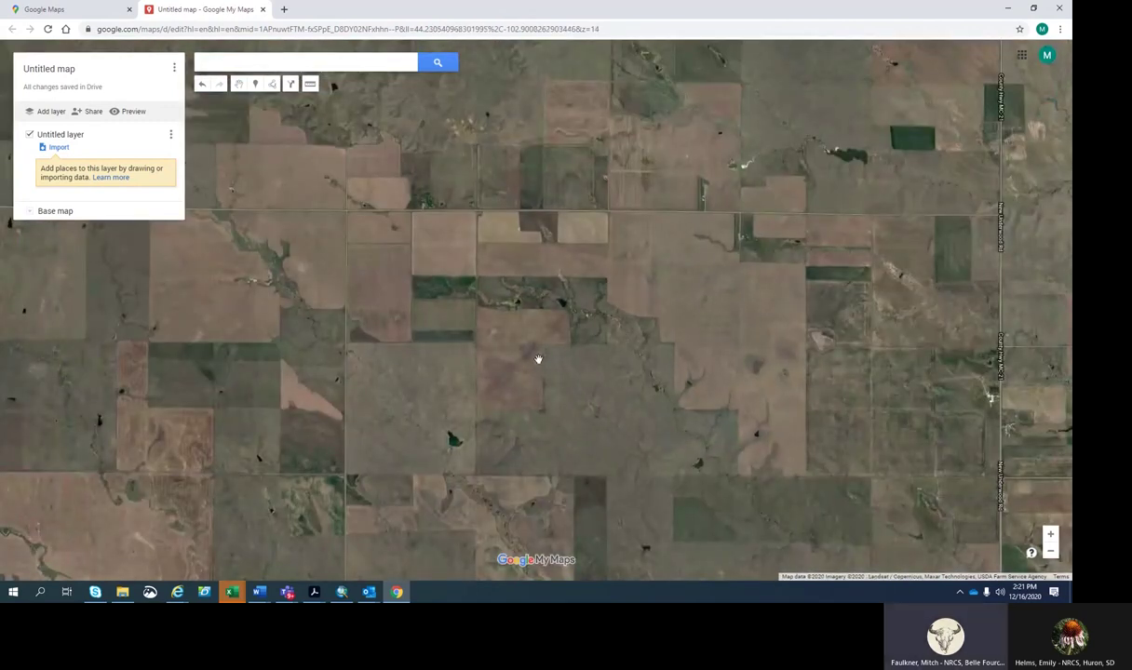
Title the map "Grazing Unit Map" and save the title.
{"action": "left_click", "coordinate": [63, 75]}
{"action": "key", "text": "BackSpace"}
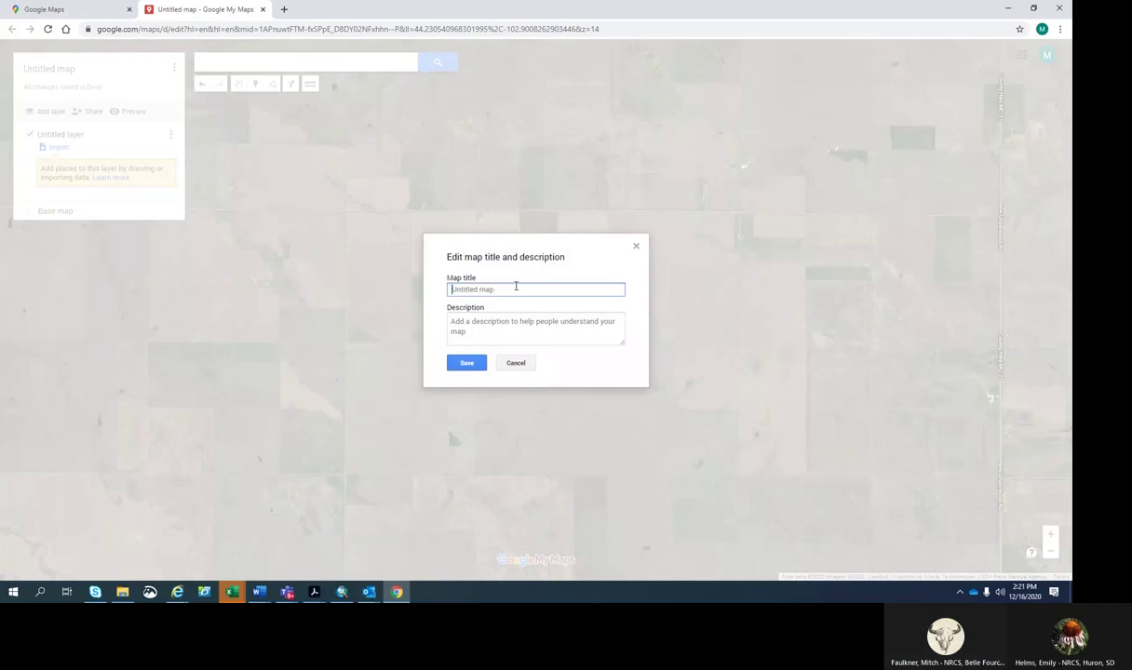
{"action": "type", "text": "Grazing Unit"}
{"action": "left_click", "coordinate": [467, 363]}
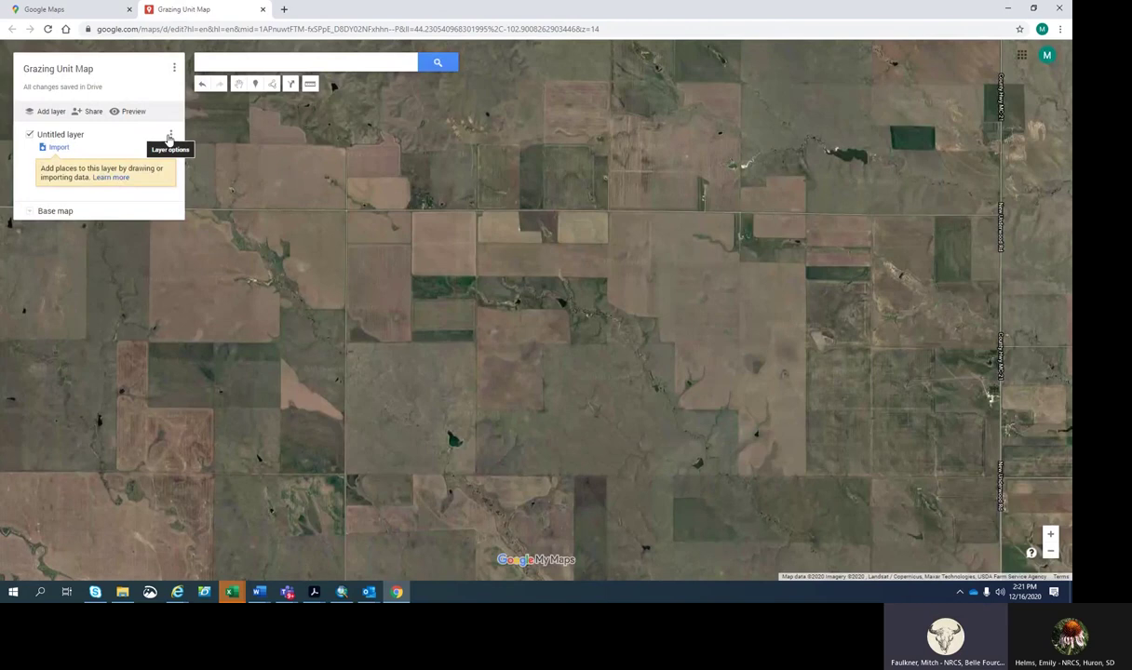
Rename the untitled layer as "South Dakota Land".
{"action": "left_click", "coordinate": [169, 136]}
{"action": "left_click", "coordinate": [112, 152]}
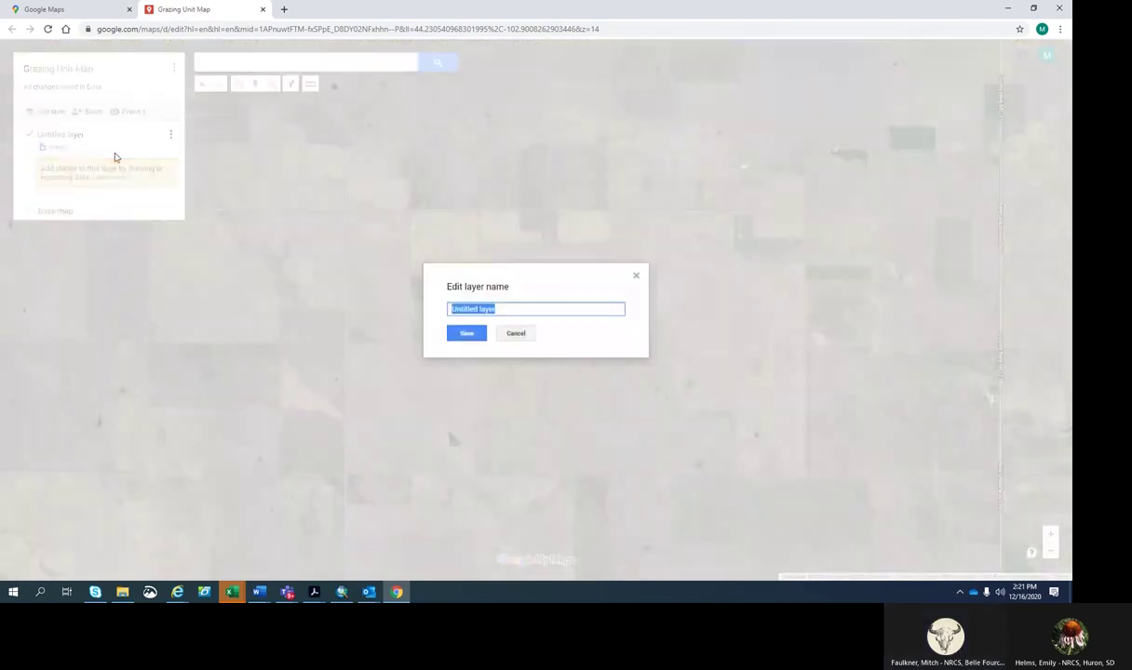
{"action": "type", "text": "South Dakota"}
{"action": "key", "text": "BackSpace"}
{"action": "key", "text": "BackSpace"}
{"action": "key", "text": "BackSpace"}
{"action": "key", "text": "BackSpace"}
{"action": "type", "text": "uth Dakota L"}
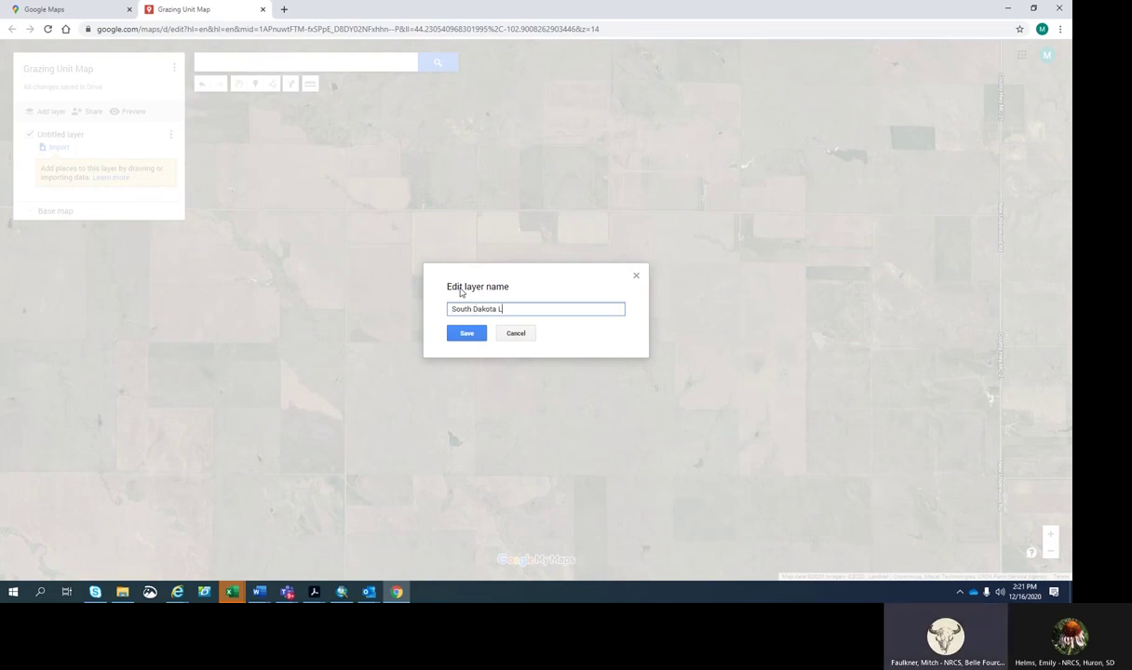
{"action": "type", "text": "and"}
{"action": "left_click", "coordinate": [459, 335]}
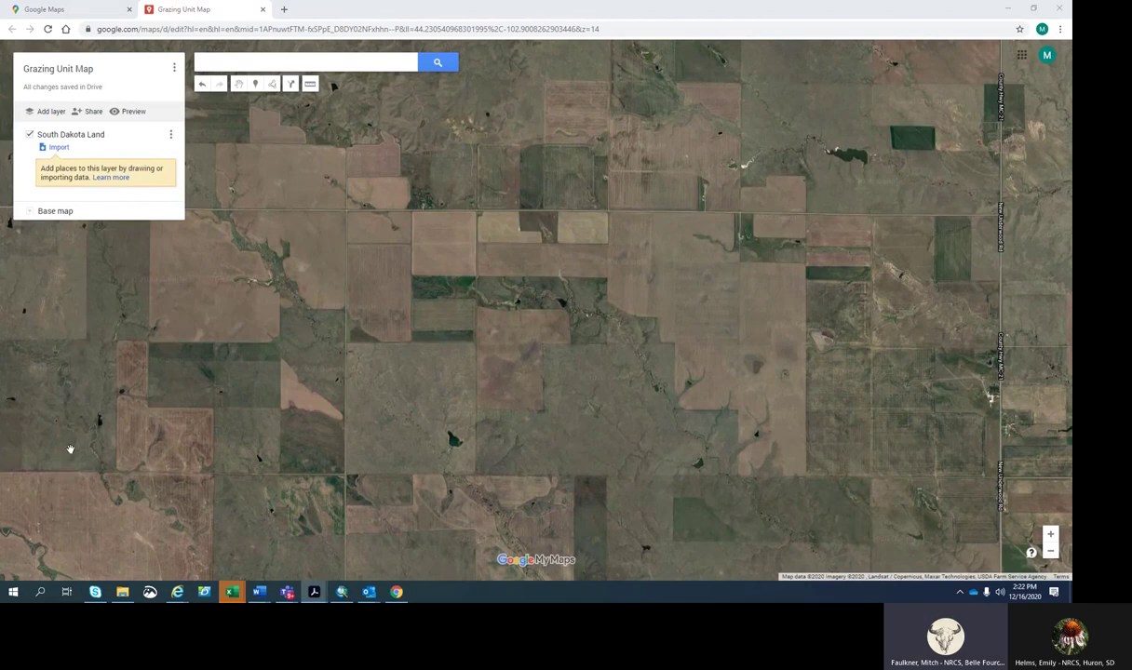
Outline the small rectangular field just south of Elk Creek Rd as a shape with a perimeter of about 1.23 mi, and save it.
{"action": "scroll", "coordinate": [558, 270], "scroll_direction": "up", "scroll_amount": 1}
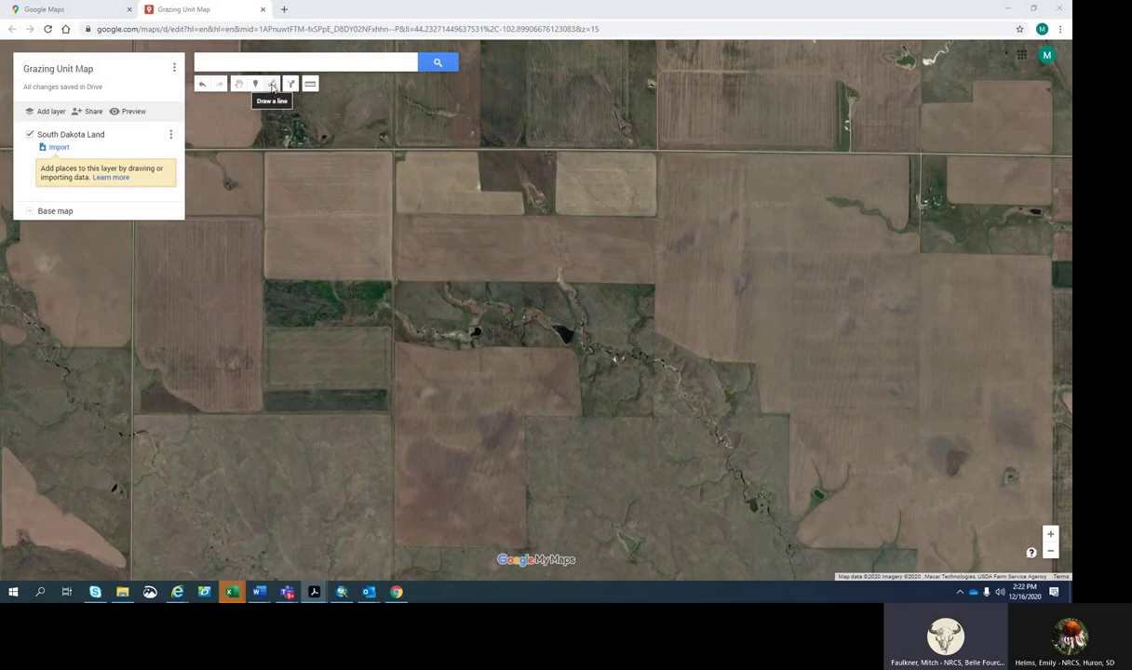
{"action": "left_click", "coordinate": [272, 86]}
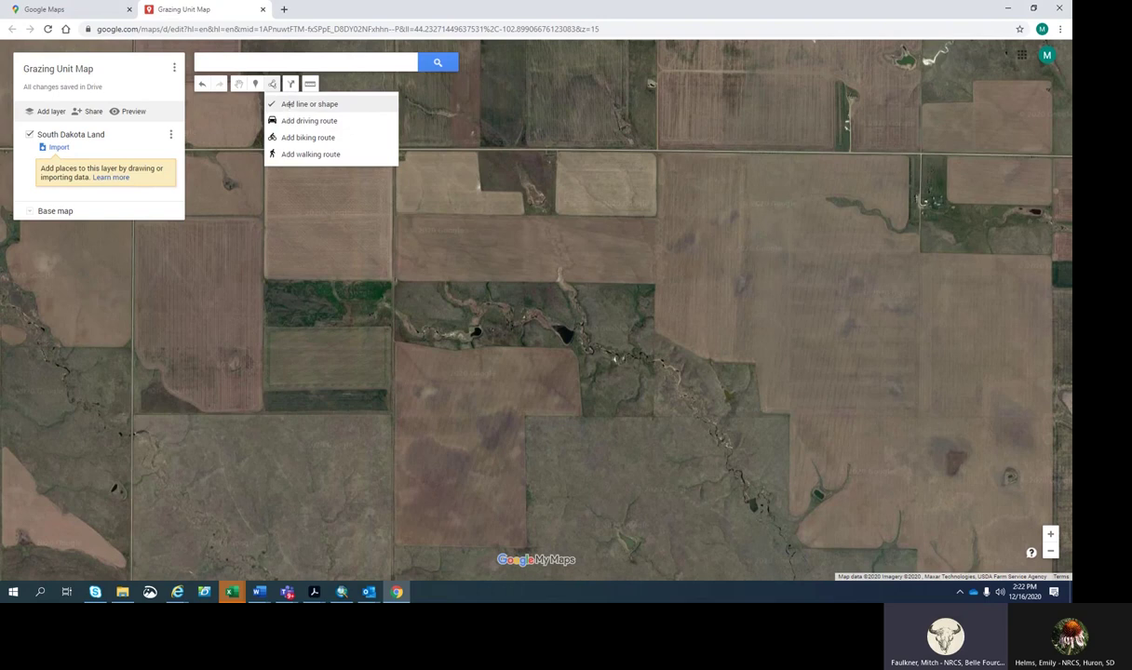
{"action": "left_click", "coordinate": [290, 106]}
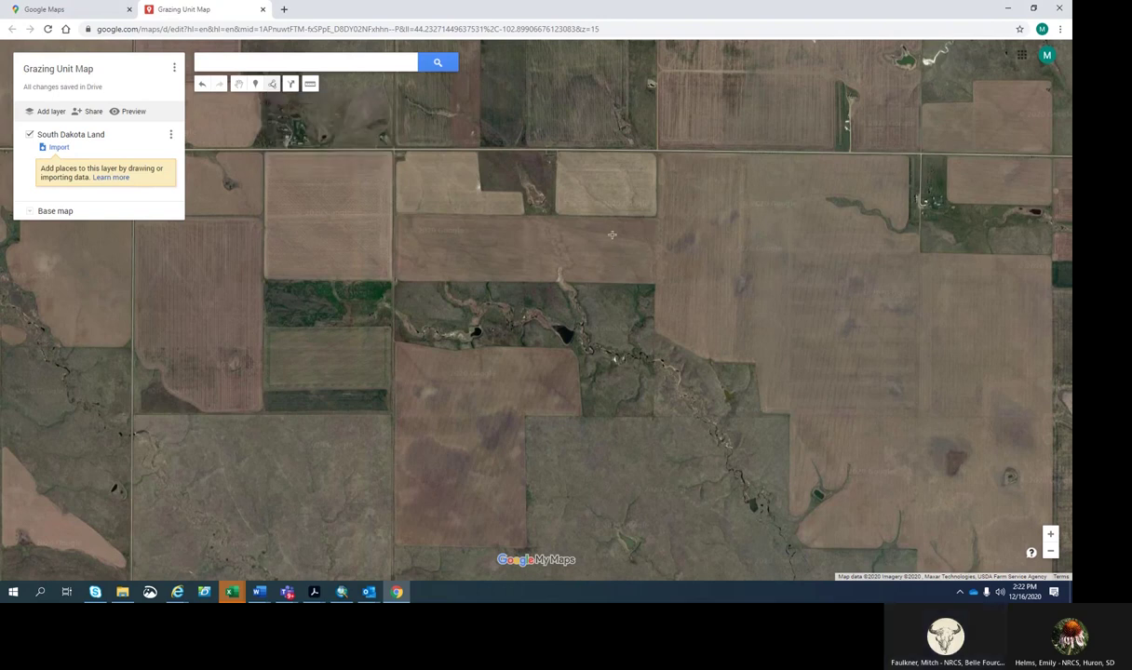
{"action": "left_click", "coordinate": [558, 152]}
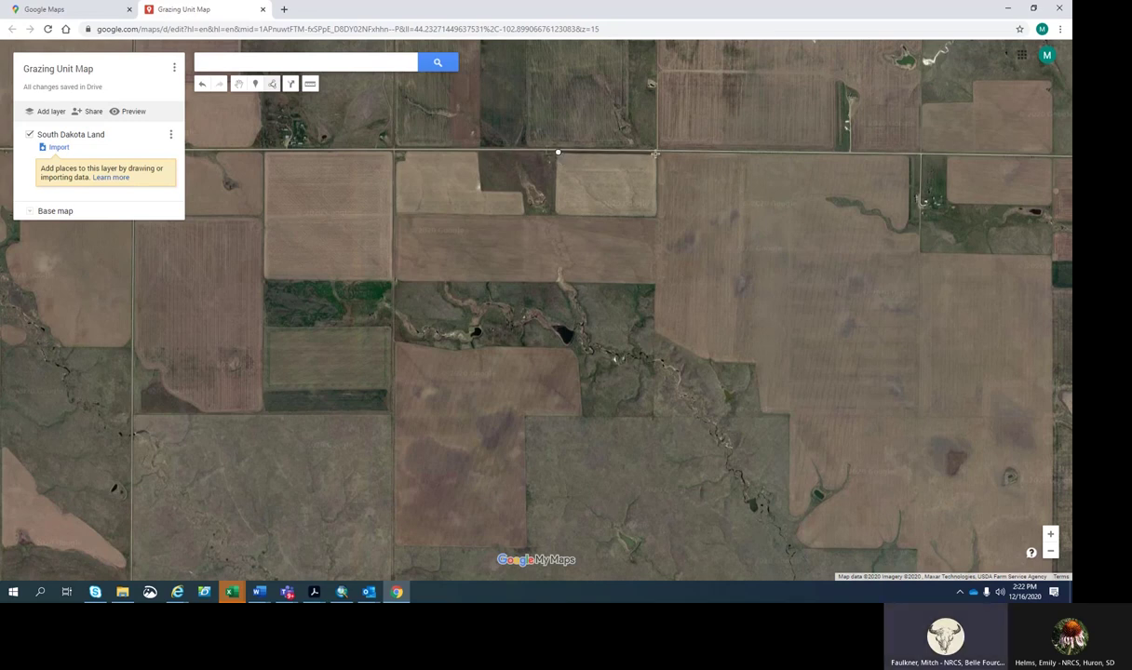
{"action": "left_click", "coordinate": [655, 154]}
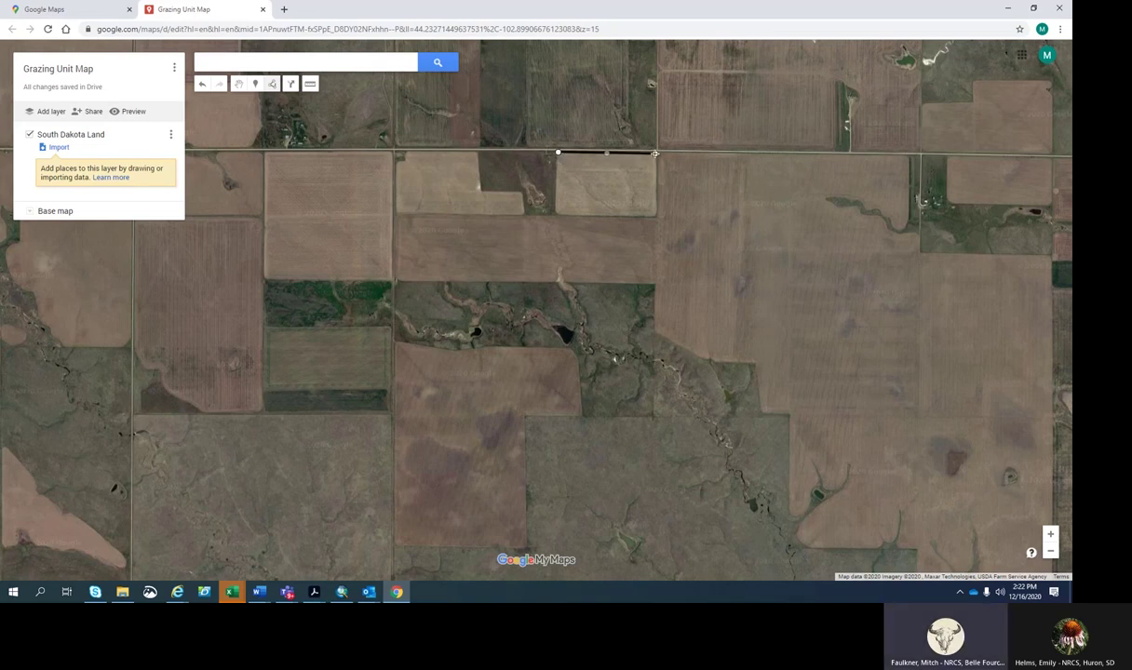
{"action": "left_click", "coordinate": [656, 216]}
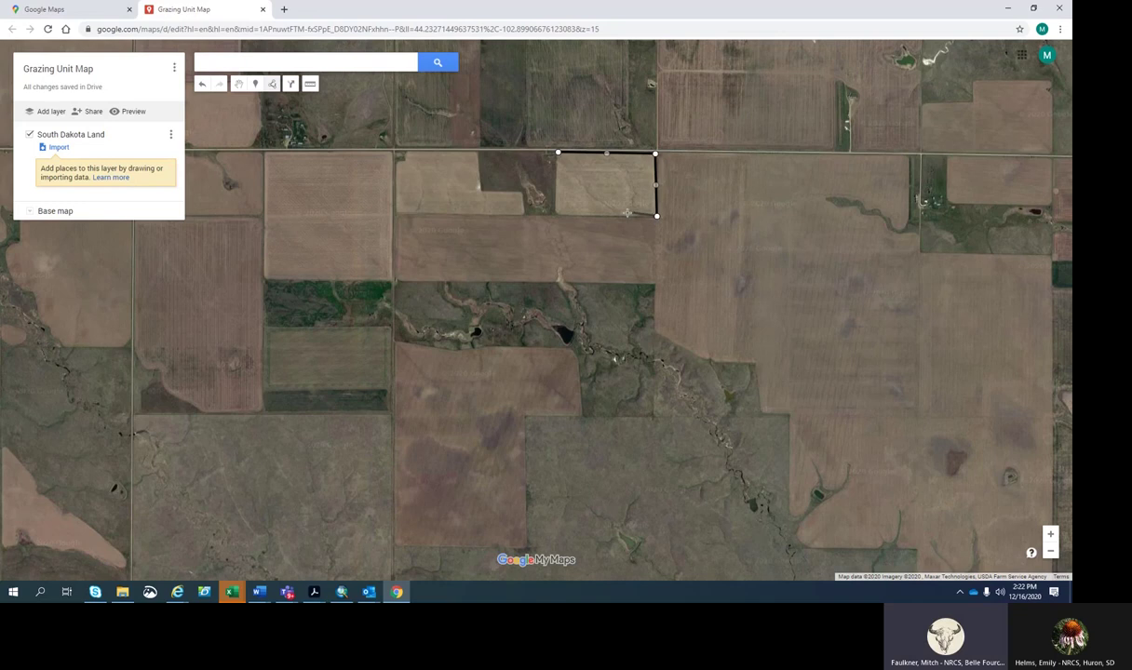
{"action": "left_click", "coordinate": [555, 215]}
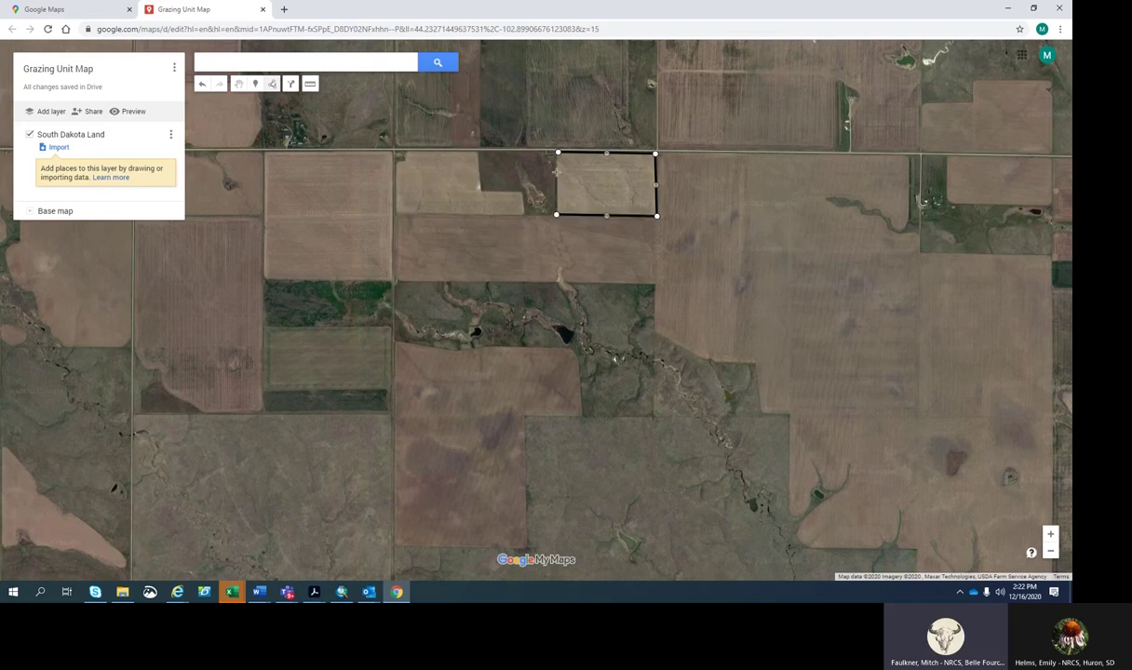
{"action": "left_click", "coordinate": [557, 152]}
{"action": "scroll", "coordinate": [556, 151], "scroll_direction": "up", "scroll_amount": 2}
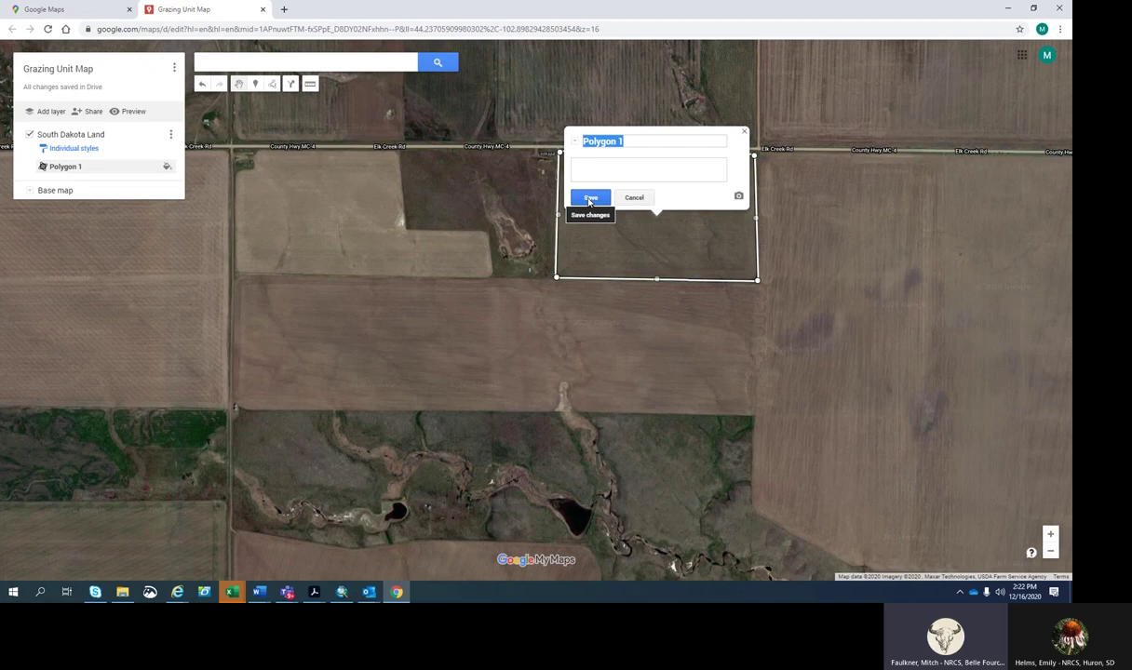
{"action": "left_click", "coordinate": [590, 199]}
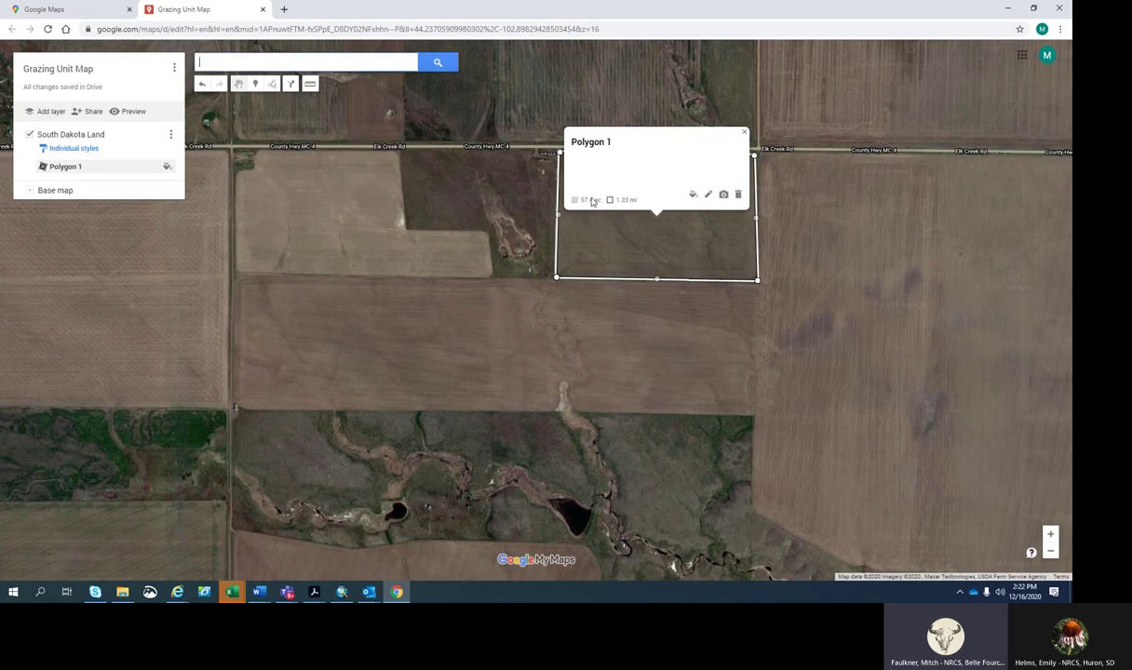
{"action": "left_click", "coordinate": [711, 126]}
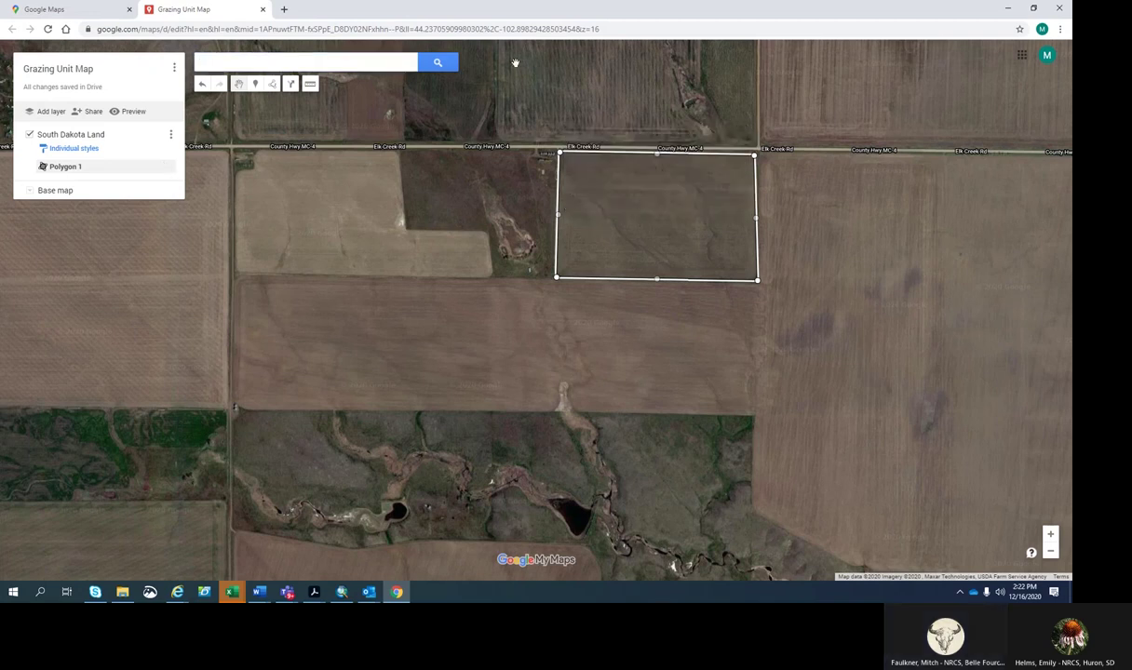
Outline the long rectangular field directly south of the first polygon as a shape of about 163 acres, and save it.
{"action": "left_click", "coordinate": [271, 84]}
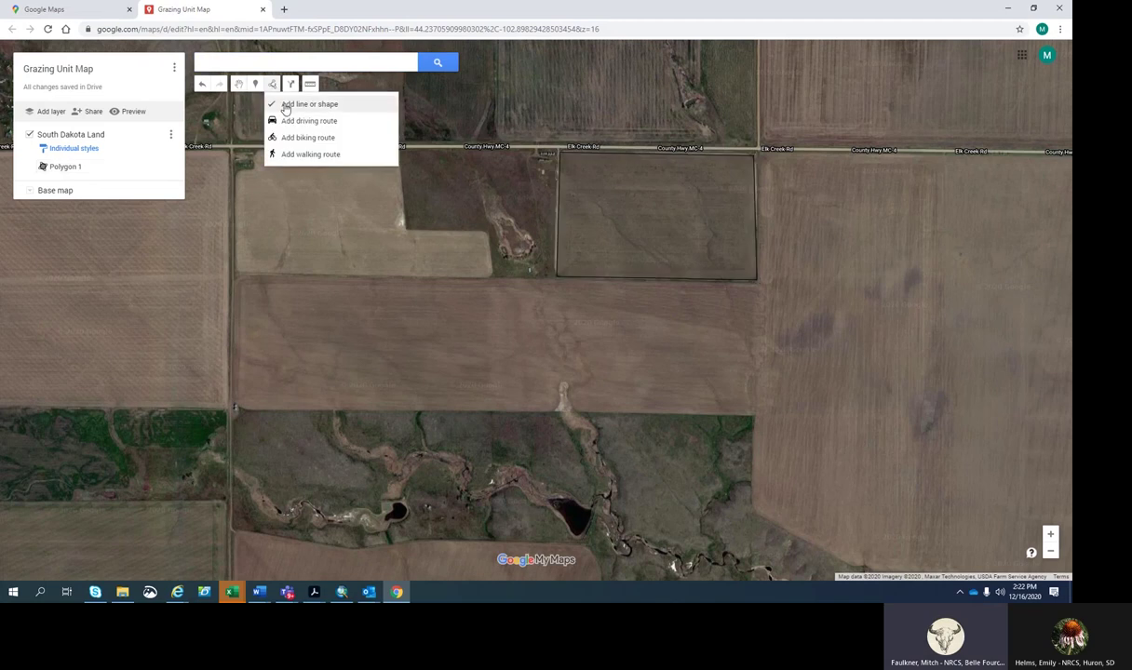
{"action": "left_click", "coordinate": [283, 102]}
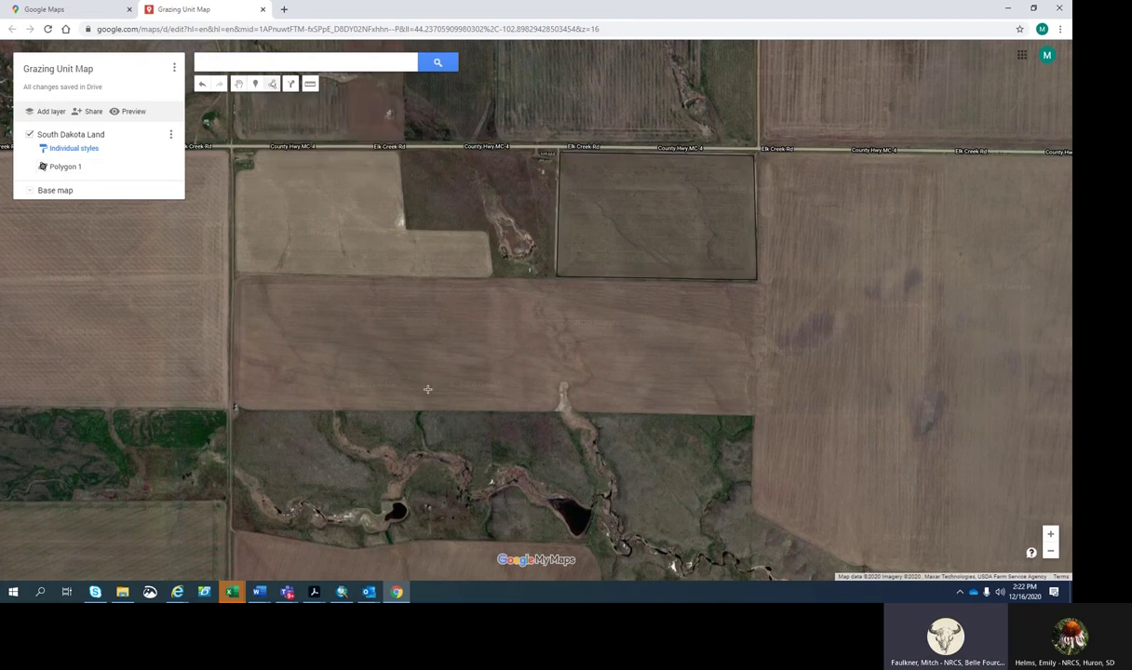
{"action": "left_click", "coordinate": [237, 276]}
{"action": "left_click", "coordinate": [556, 276]}
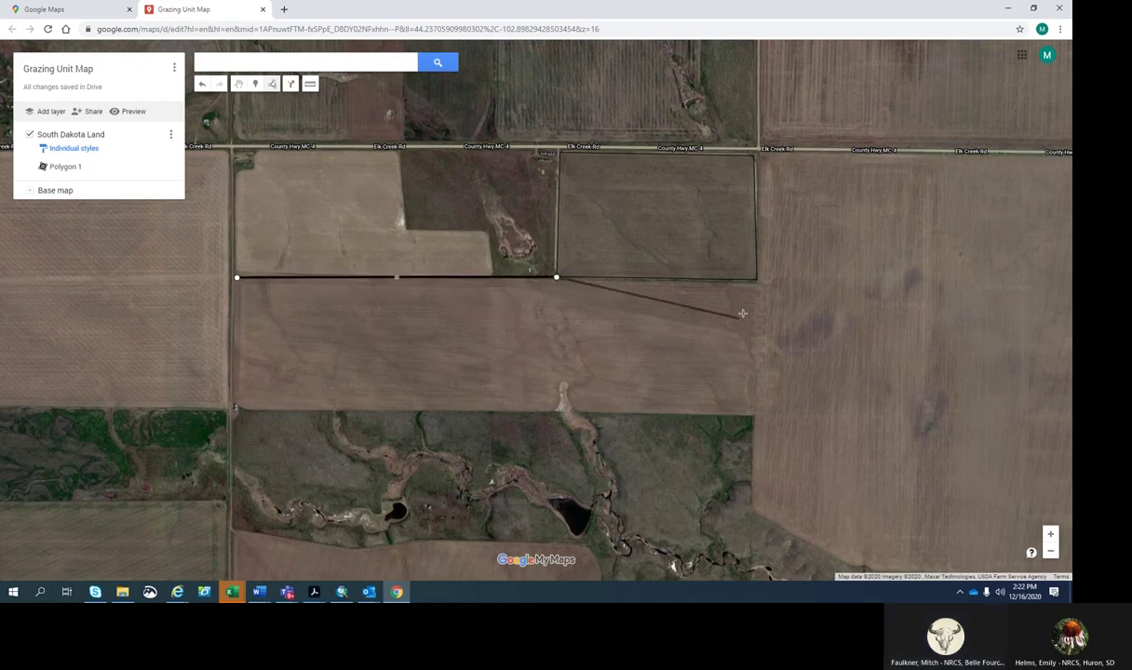
{"action": "left_click", "coordinate": [757, 279]}
{"action": "left_click", "coordinate": [756, 417]}
{"action": "left_click", "coordinate": [531, 411]}
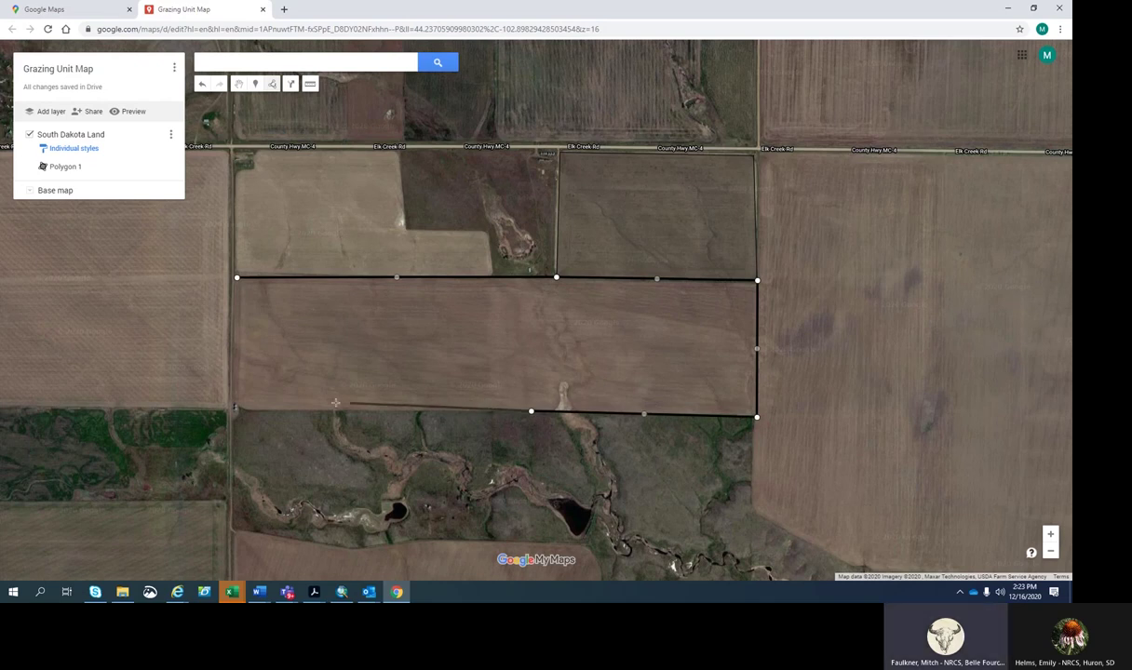
{"action": "left_click", "coordinate": [277, 410]}
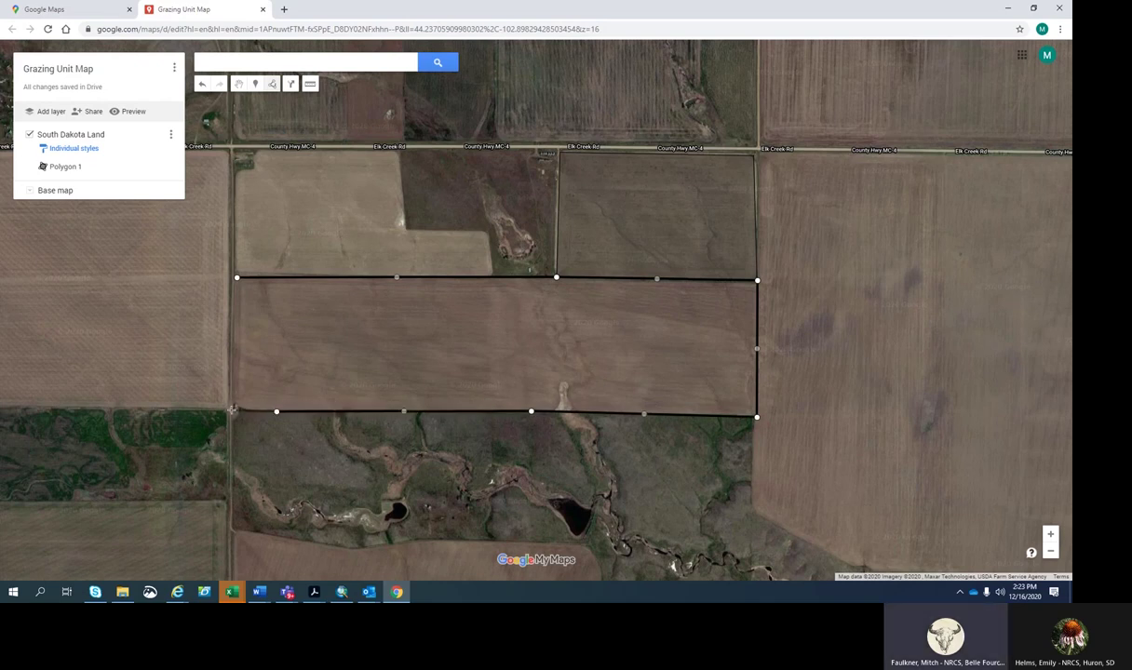
{"action": "left_click", "coordinate": [235, 407]}
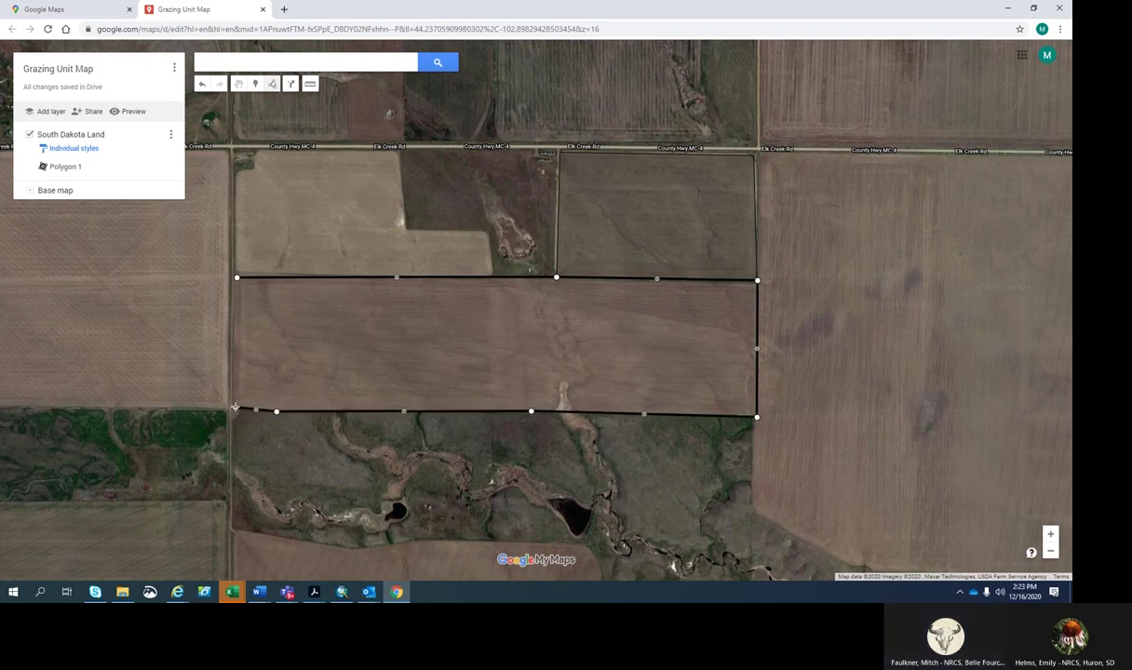
{"action": "left_click", "coordinate": [237, 279]}
{"action": "scroll", "coordinate": [236, 279], "scroll_direction": "up", "scroll_amount": 1}
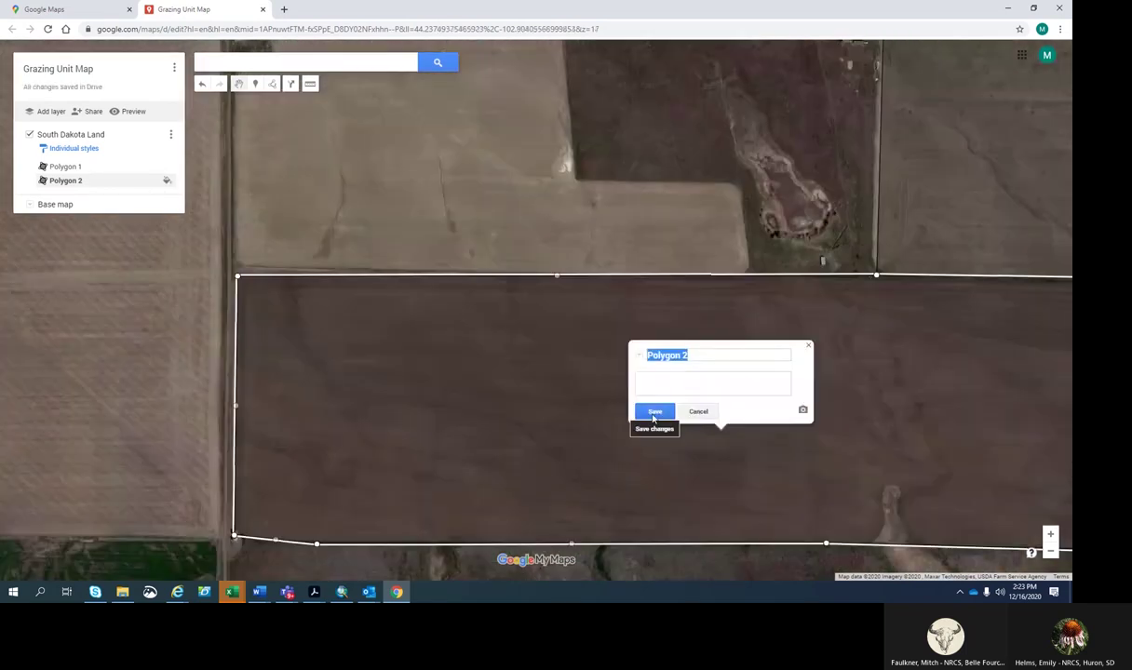
{"action": "left_click", "coordinate": [654, 414]}
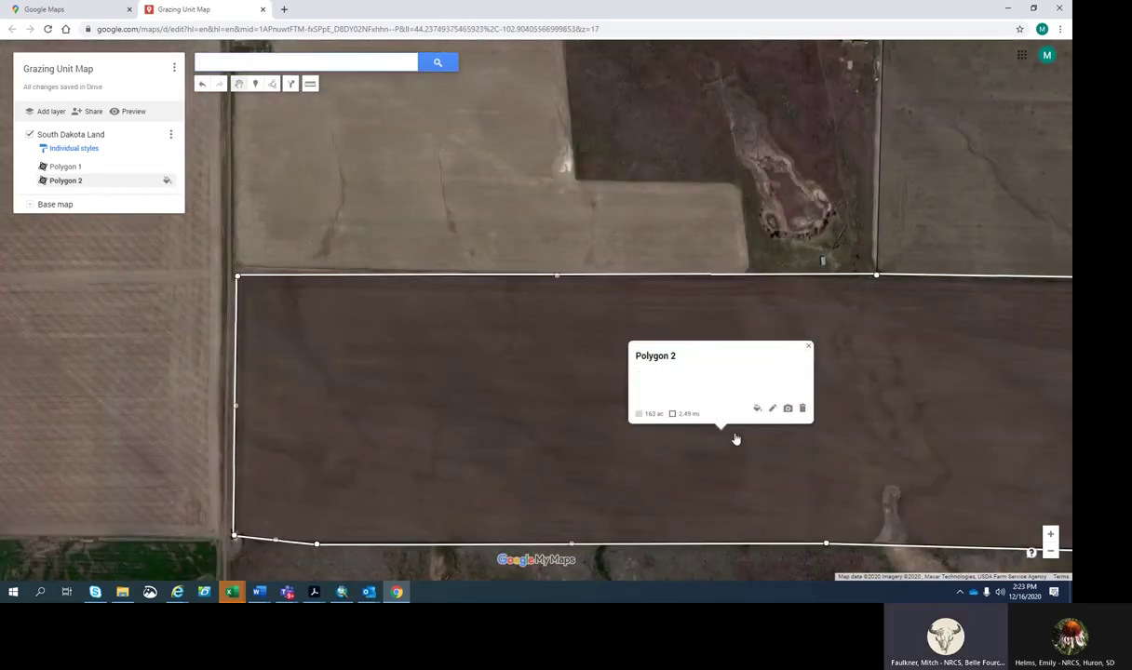
{"action": "left_click", "coordinate": [806, 349]}
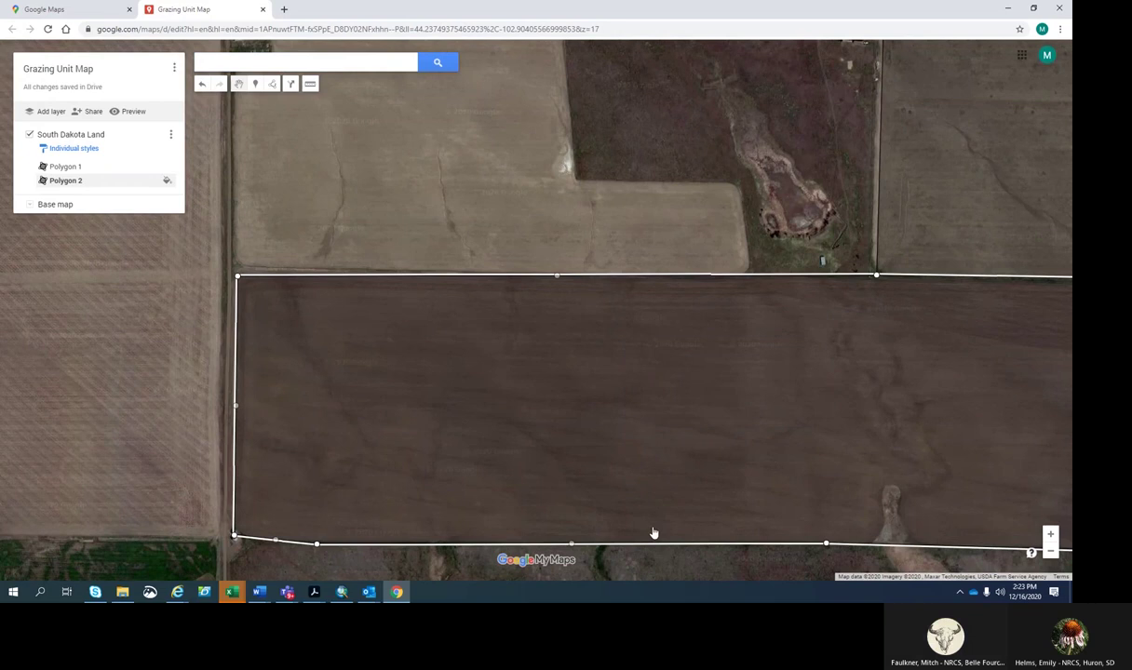
Start a third shape, tracing the creek pasture's north edge along the long field's south boundary from its west to its east corner.
{"action": "left_click", "coordinate": [1049, 552]}
{"action": "left_click", "coordinate": [1050, 552]}
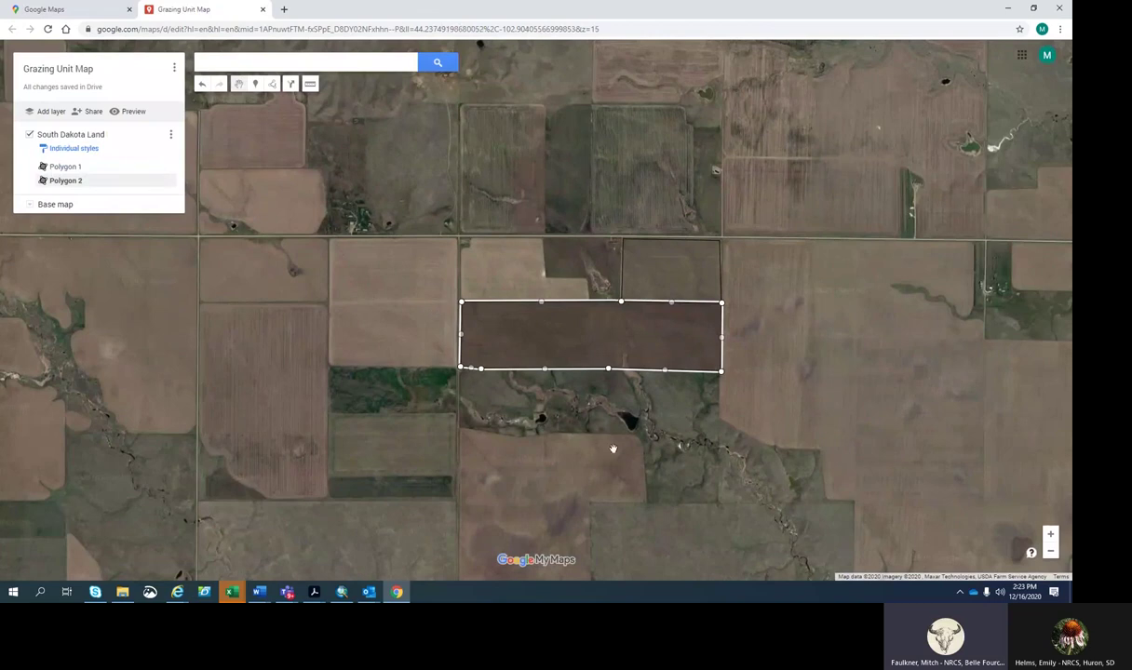
{"action": "left_click", "coordinate": [270, 85]}
{"action": "left_click", "coordinate": [279, 104]}
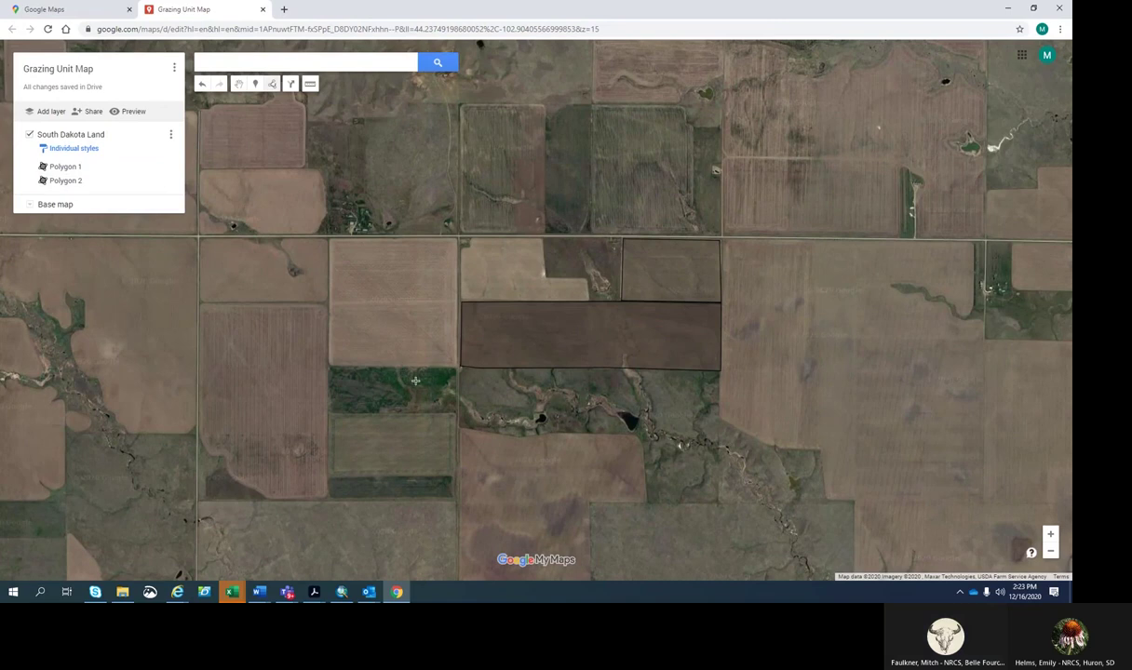
{"action": "scroll", "coordinate": [521, 392], "scroll_direction": "up", "scroll_amount": 1}
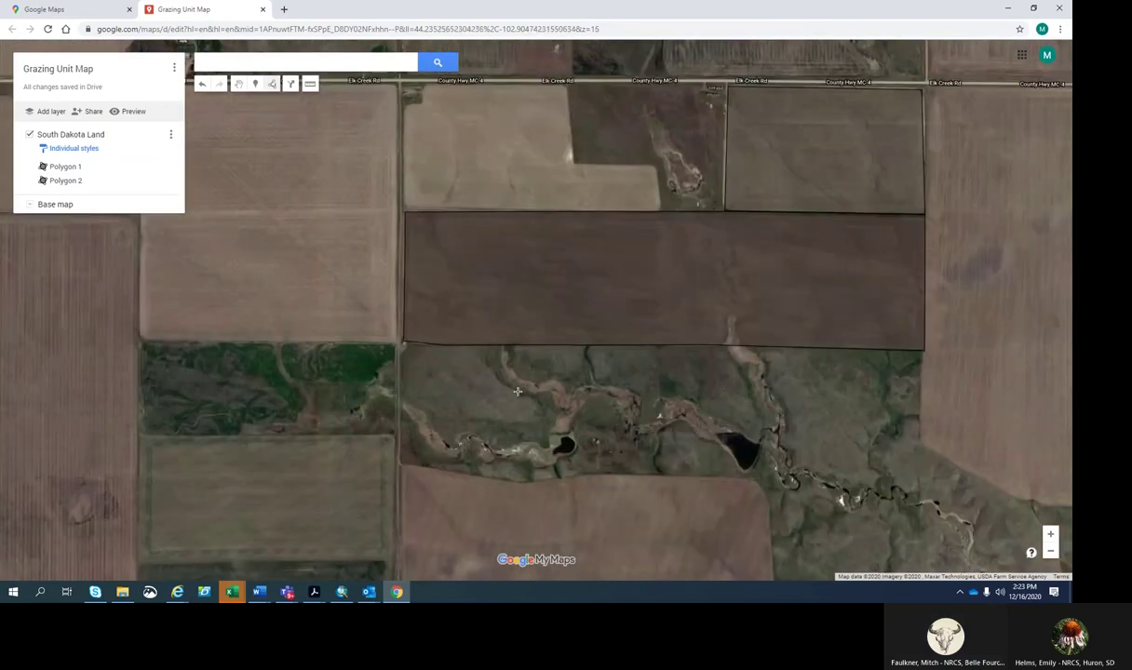
{"action": "left_click", "coordinate": [402, 346]}
{"action": "left_click", "coordinate": [437, 346]}
{"action": "left_click", "coordinate": [537, 346]}
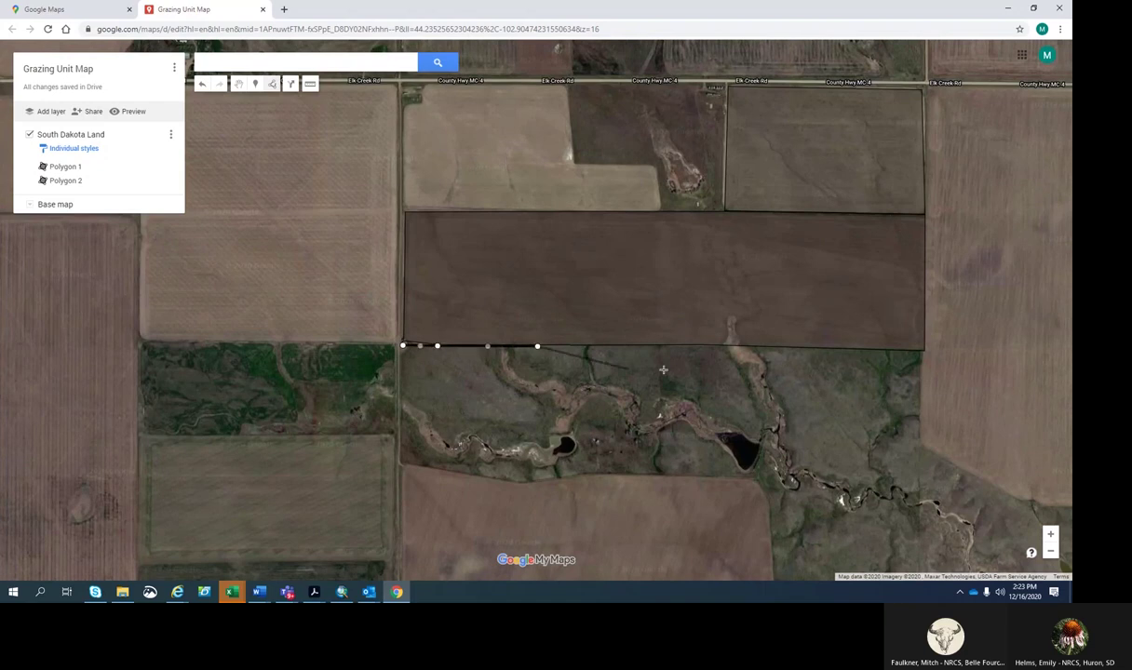
{"action": "left_click", "coordinate": [717, 346]}
{"action": "left_click", "coordinate": [823, 348]}
{"action": "left_click", "coordinate": [922, 351]}
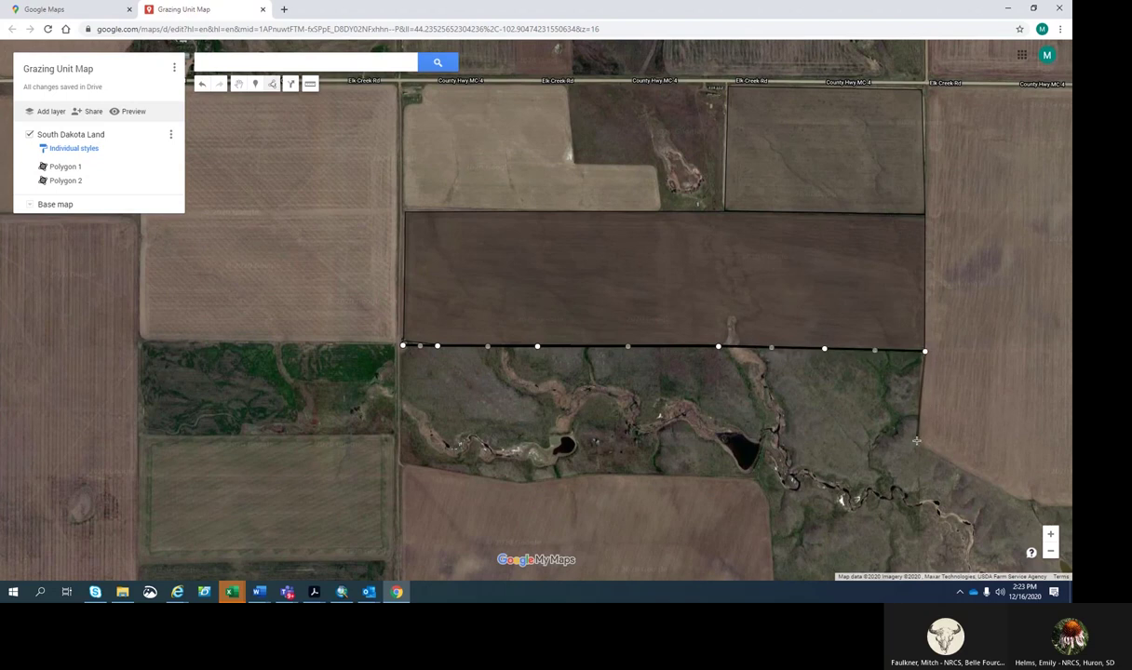
Continue the pasture outline down its east fence line, west along the short south edge and up beside the cropland.
{"action": "left_click", "coordinate": [916, 442]}
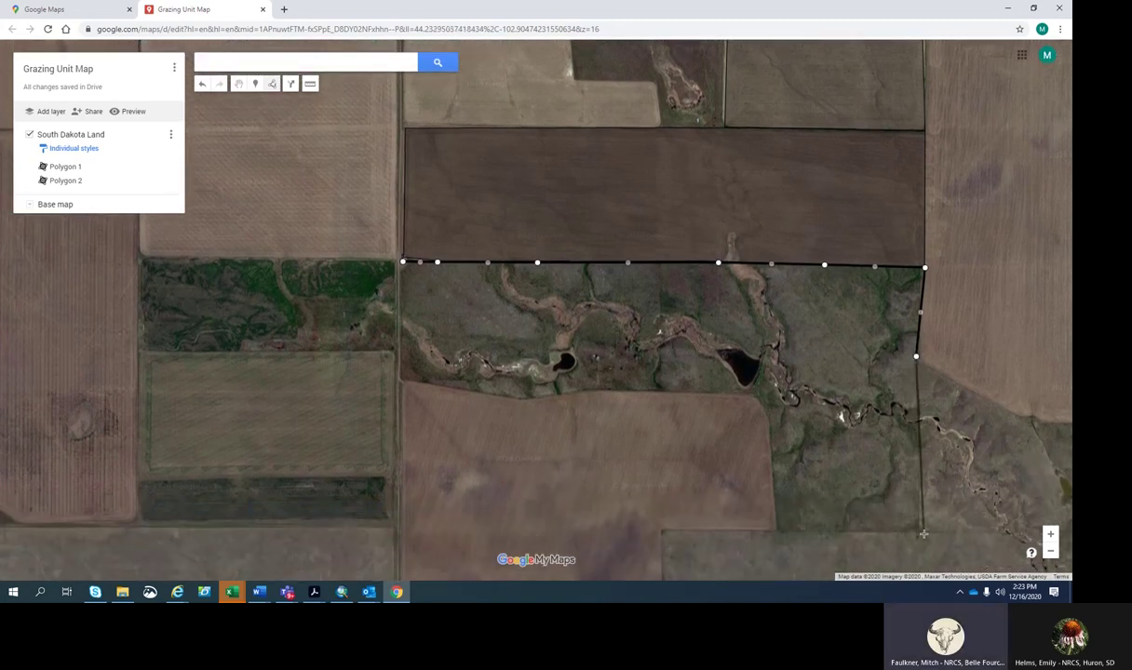
{"action": "left_click", "coordinate": [918, 532]}
{"action": "left_click", "coordinate": [778, 530]}
{"action": "left_click", "coordinate": [769, 417]}
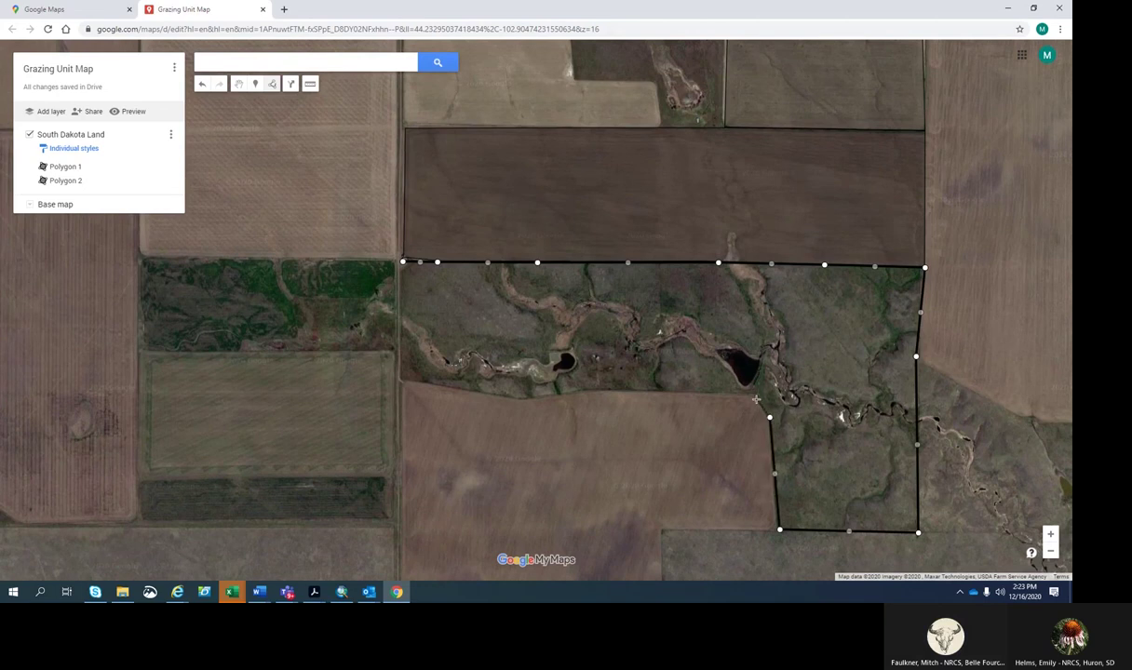
Trace the pasture's remaining south edge along the cropland to the west road, close the shape at about 201 acres and save it.
{"action": "left_click", "coordinate": [753, 395]}
{"action": "left_click", "coordinate": [619, 390]}
{"action": "left_click", "coordinate": [586, 389]}
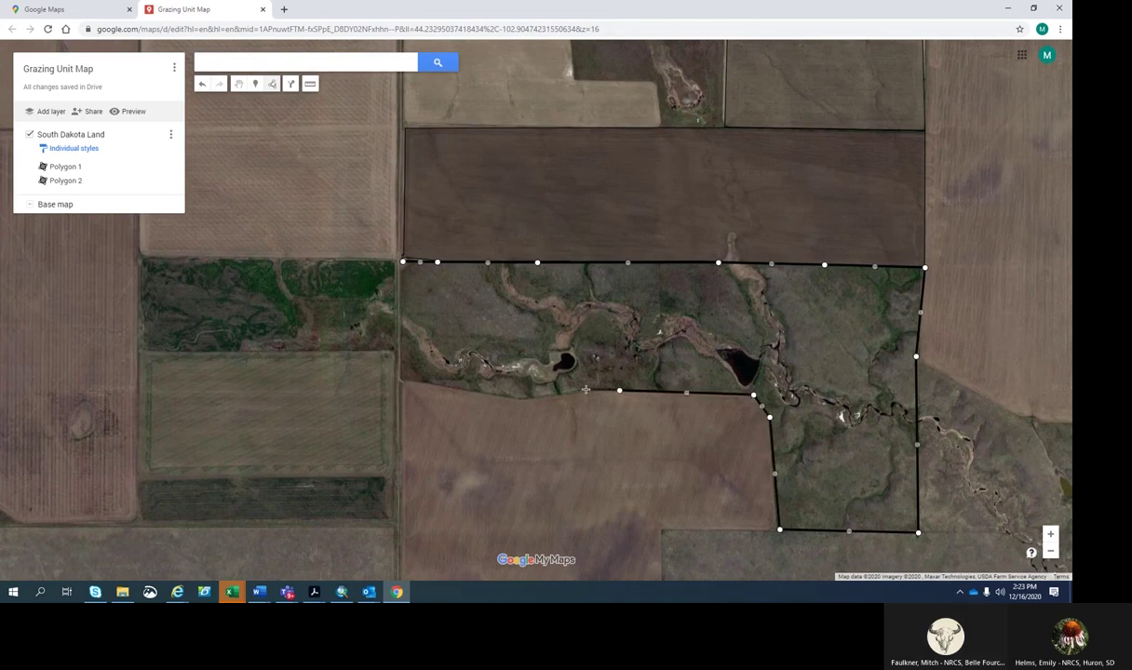
{"action": "left_click", "coordinate": [550, 396]}
{"action": "left_click", "coordinate": [520, 400]}
{"action": "left_click", "coordinate": [454, 388]}
{"action": "left_click", "coordinate": [401, 379]}
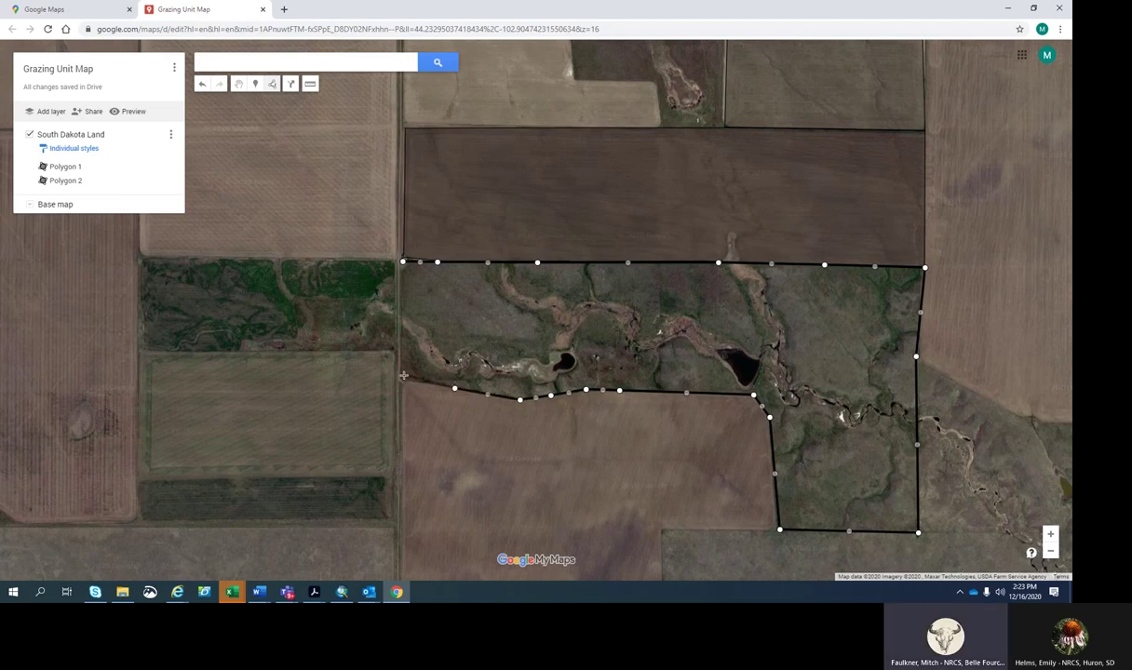
{"action": "left_click", "coordinate": [402, 263]}
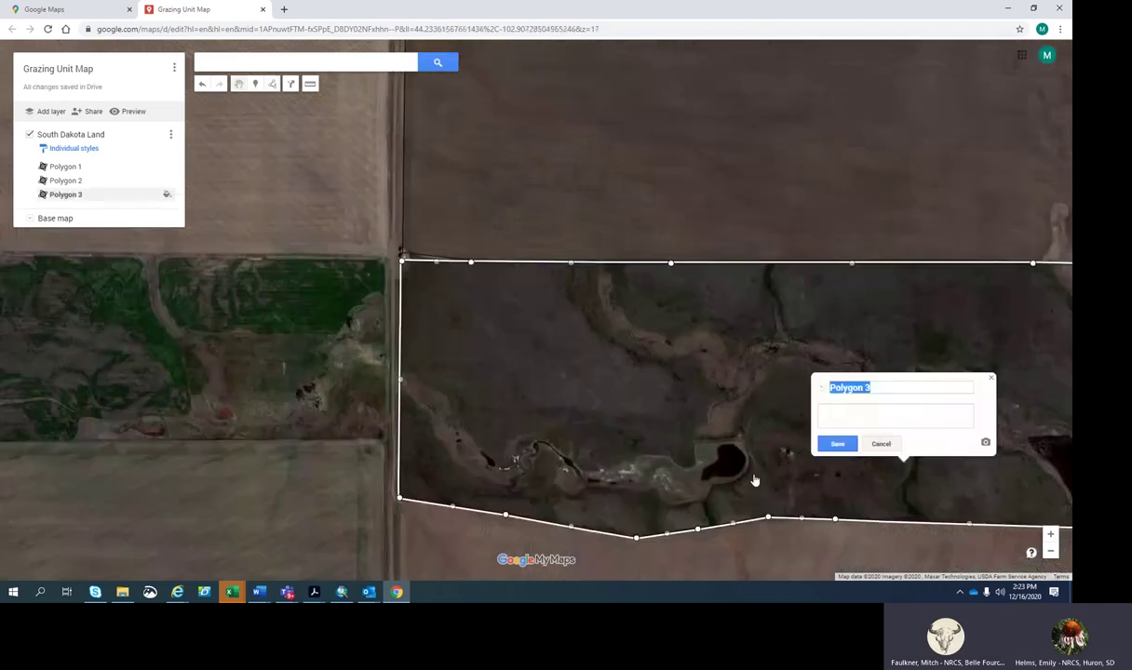
{"action": "left_click", "coordinate": [835, 444]}
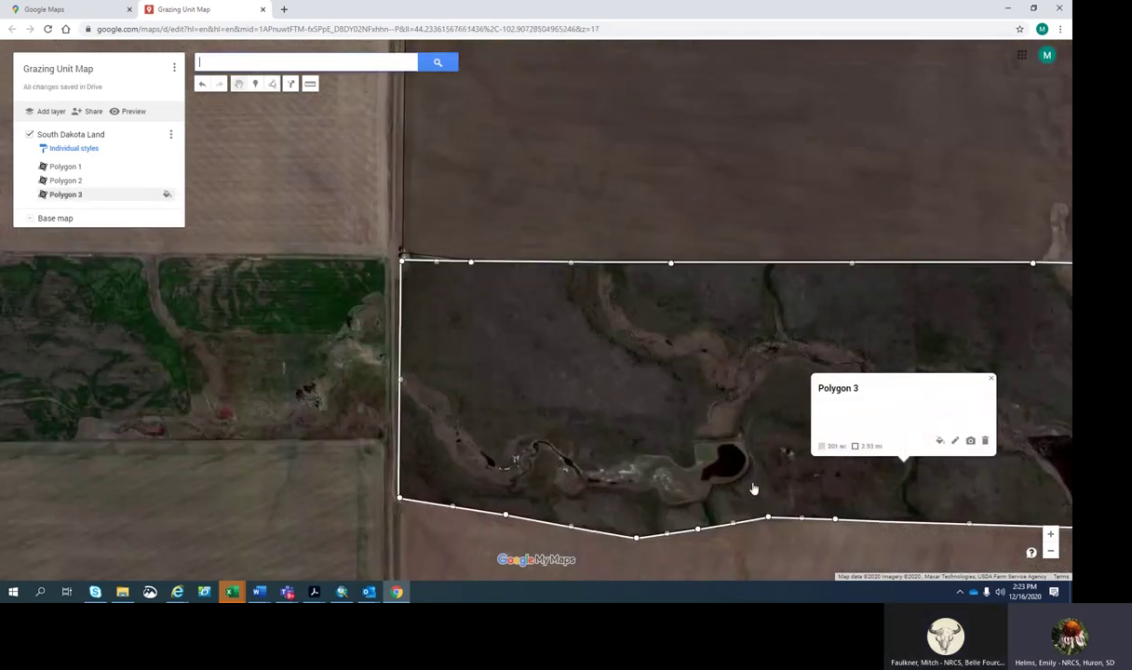
Start a fourth shape south of Polygon 3, tracing the pasture's north edge from the cropland corner east to its northeast corner.
{"action": "scroll", "coordinate": [754, 489], "scroll_direction": "down", "scroll_amount": 2}
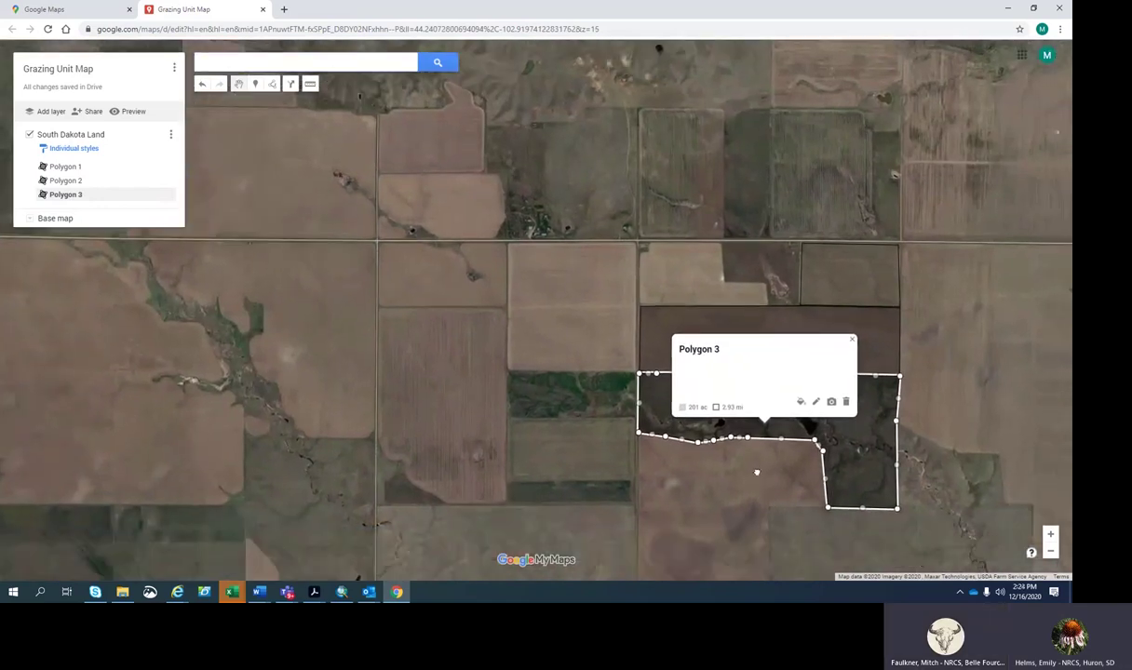
{"action": "left_click_drag", "start_coordinate": [757, 473], "coordinate": [524, 264]}
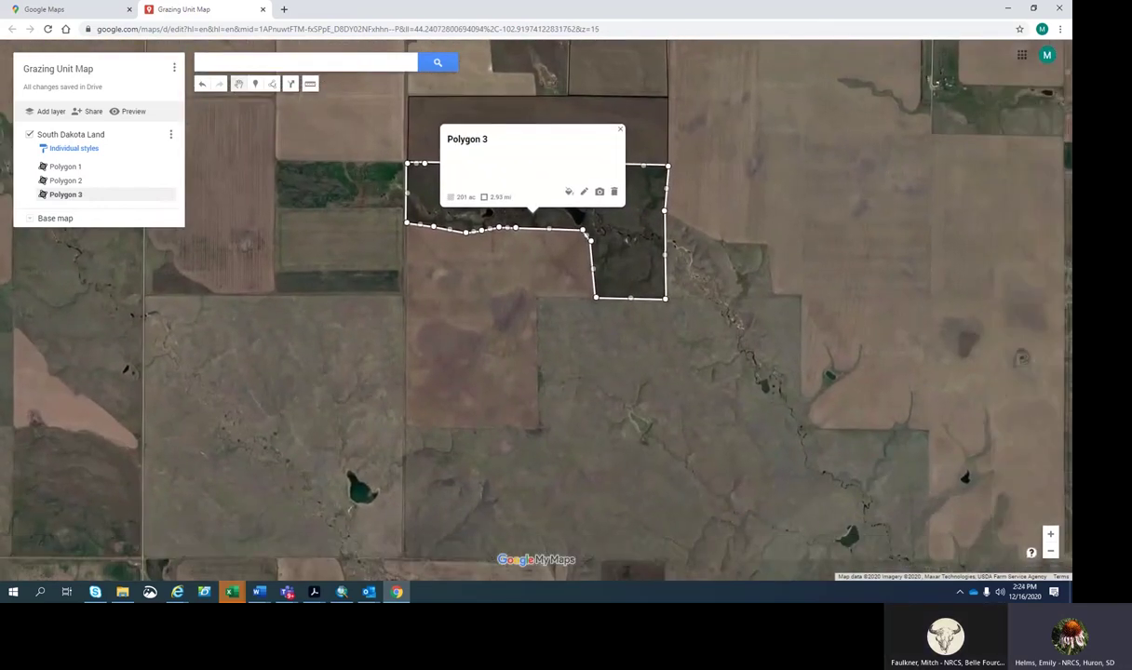
{"action": "left_click_drag", "start_coordinate": [682, 407], "coordinate": [675, 383]}
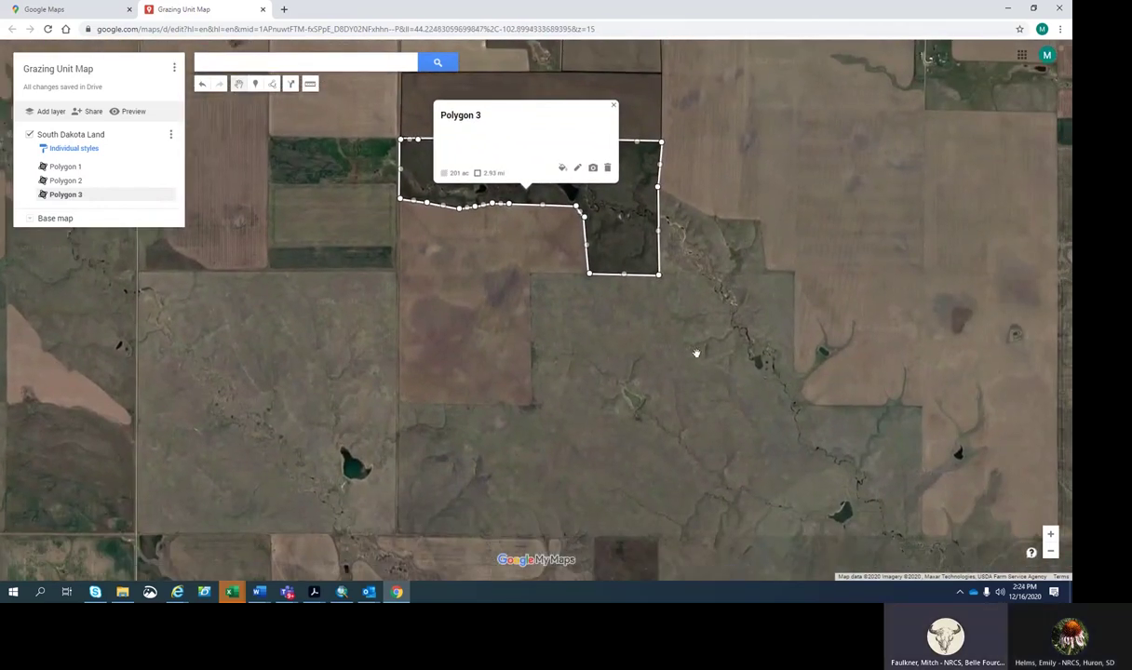
{"action": "scroll", "coordinate": [667, 335], "scroll_direction": "up", "scroll_amount": 1}
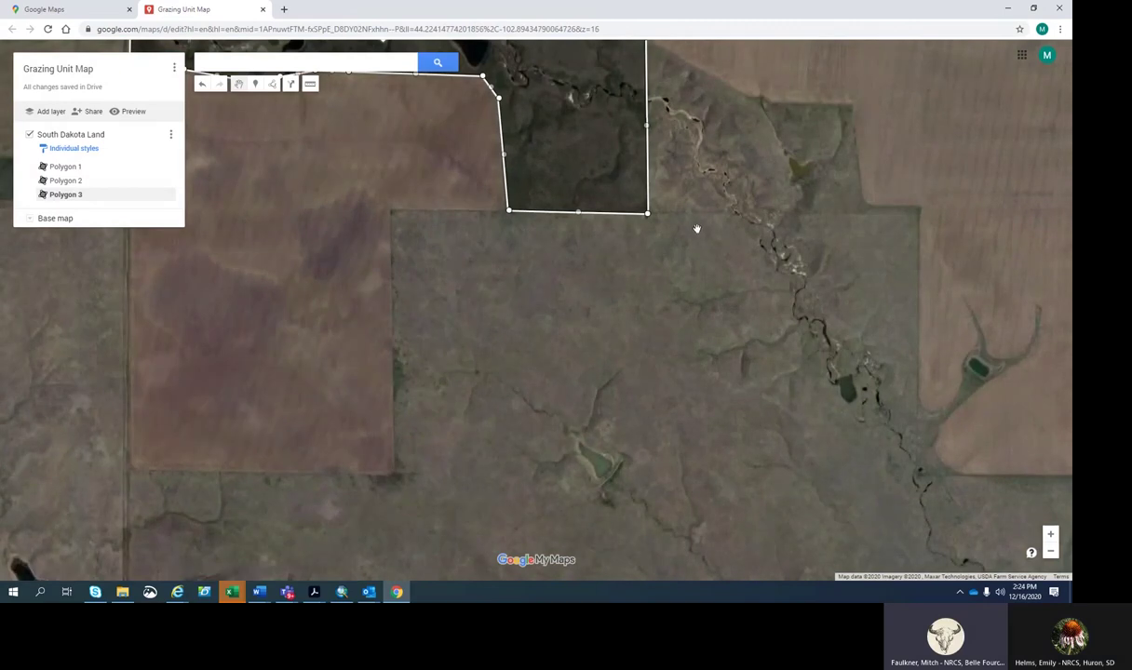
{"action": "left_click", "coordinate": [272, 84]}
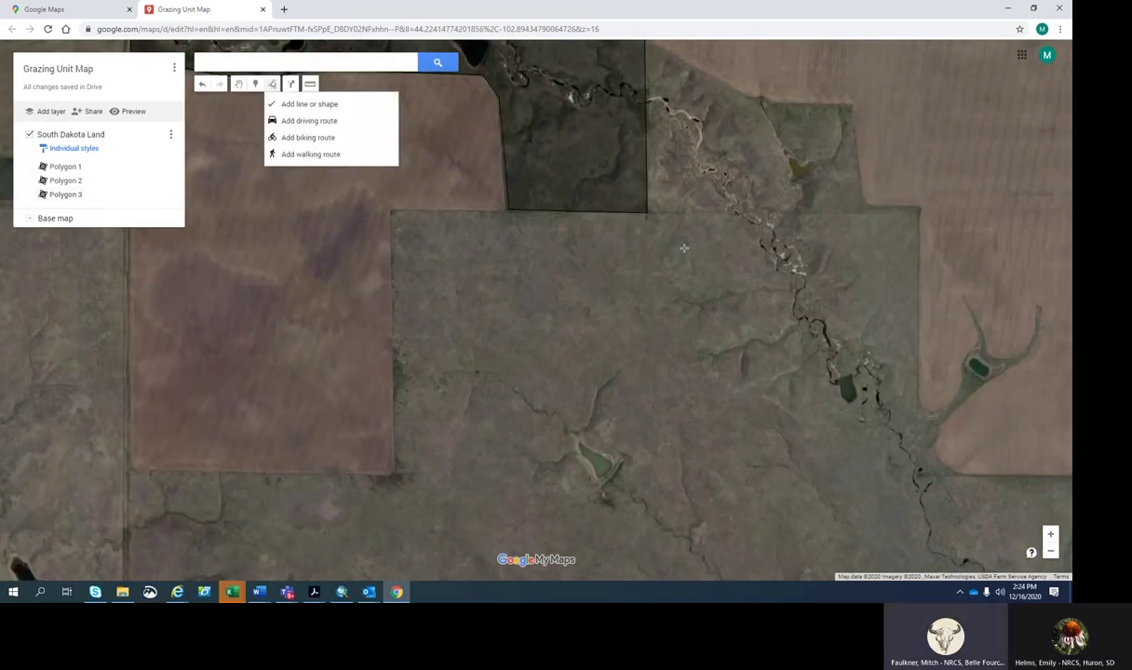
{"action": "left_click", "coordinate": [323, 104]}
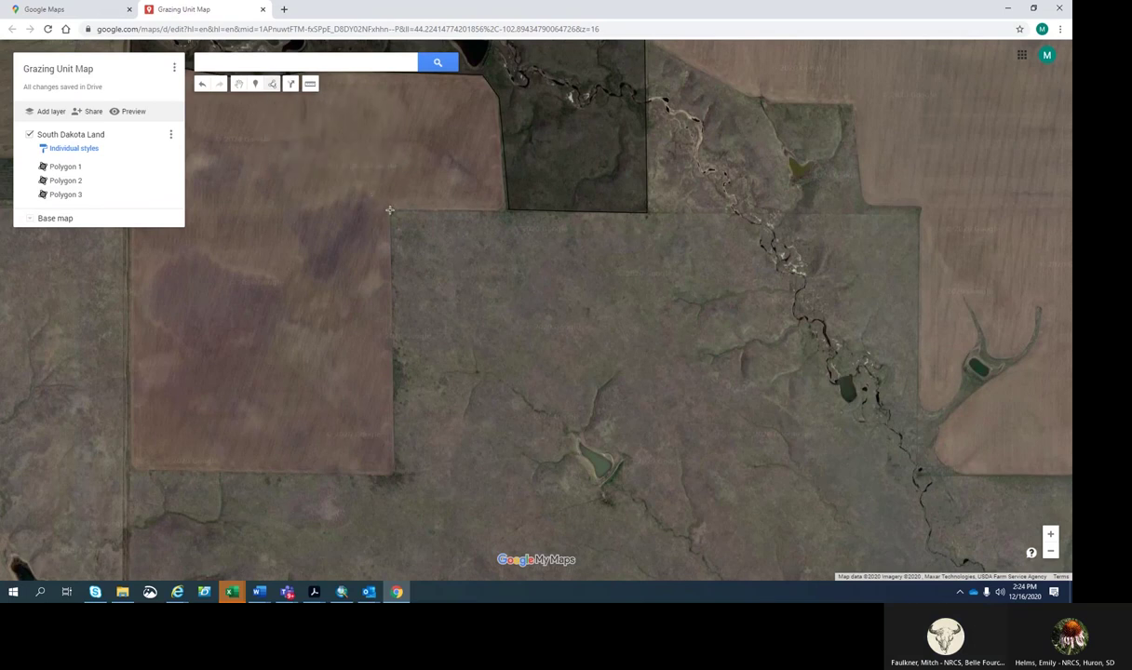
{"action": "left_click", "coordinate": [273, 86]}
{"action": "left_click", "coordinate": [321, 105]}
{"action": "left_click", "coordinate": [508, 210]}
{"action": "left_click", "coordinate": [559, 211]}
{"action": "left_click", "coordinate": [647, 212]}
{"action": "left_click", "coordinate": [919, 213]}
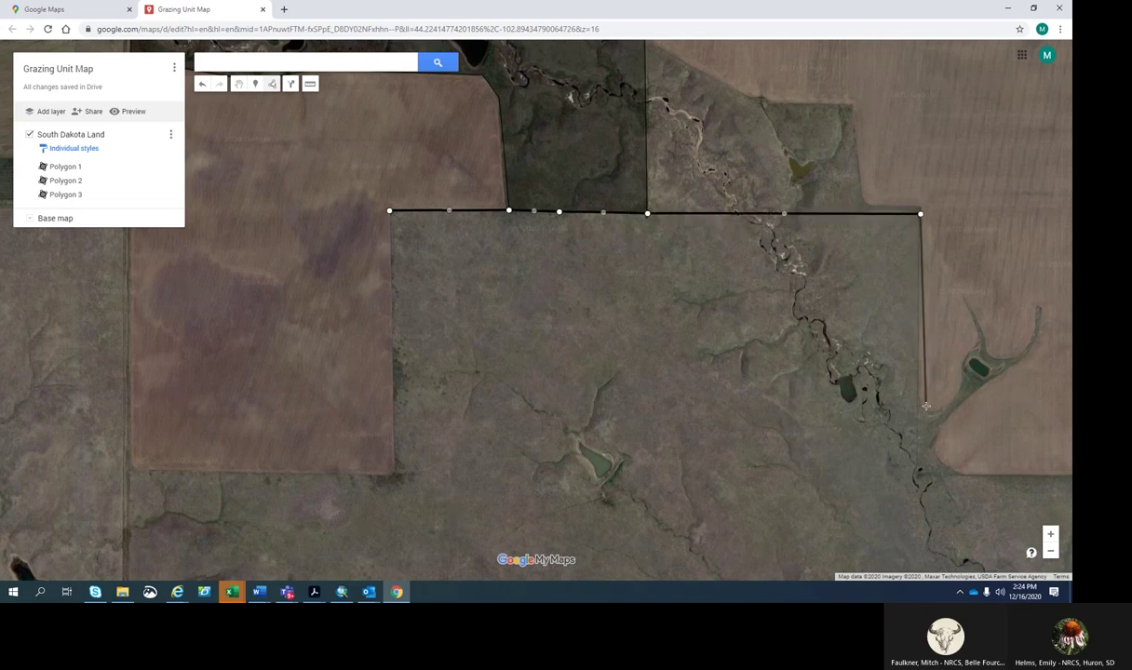
Continue the fourth outline down the east fence line past the creek and west along the south edge, dipping around the stock pond.
{"action": "left_click", "coordinate": [918, 470]}
{"action": "left_click", "coordinate": [917, 500]}
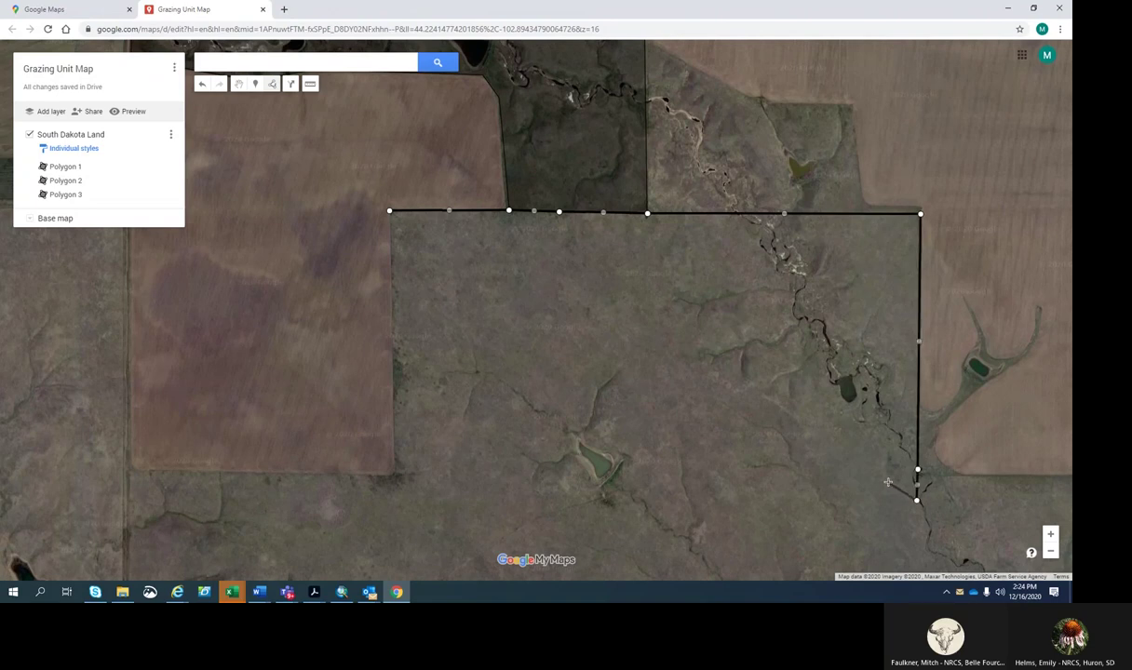
{"action": "left_click", "coordinate": [888, 482]}
{"action": "left_click", "coordinate": [640, 480]}
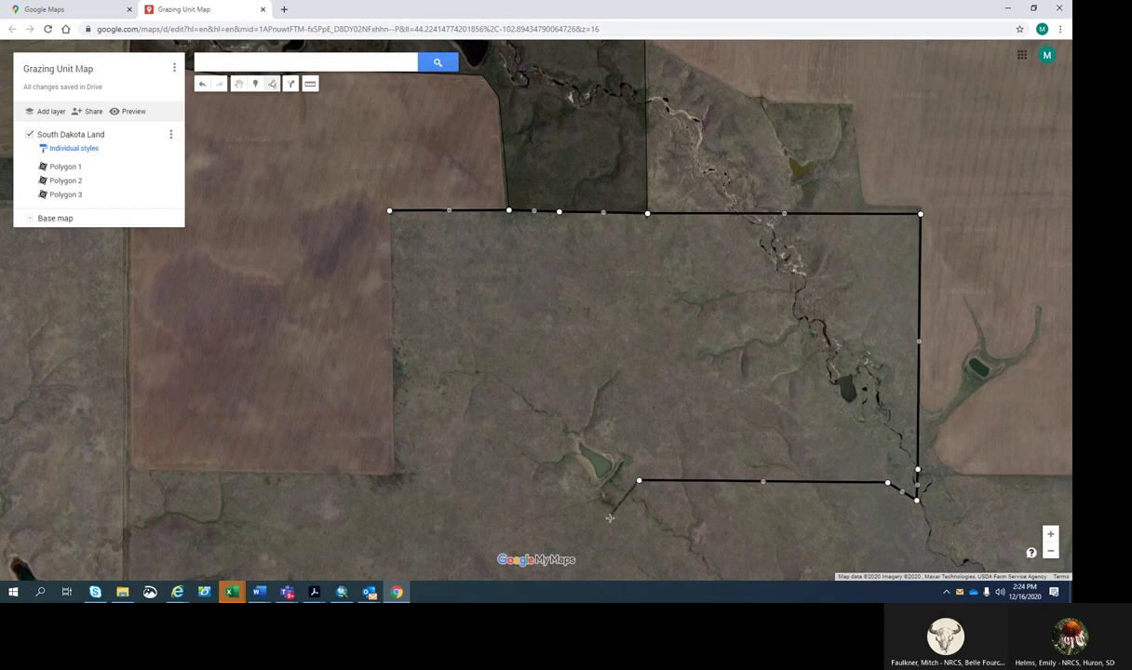
{"action": "left_click", "coordinate": [610, 515]}
{"action": "left_click", "coordinate": [561, 474]}
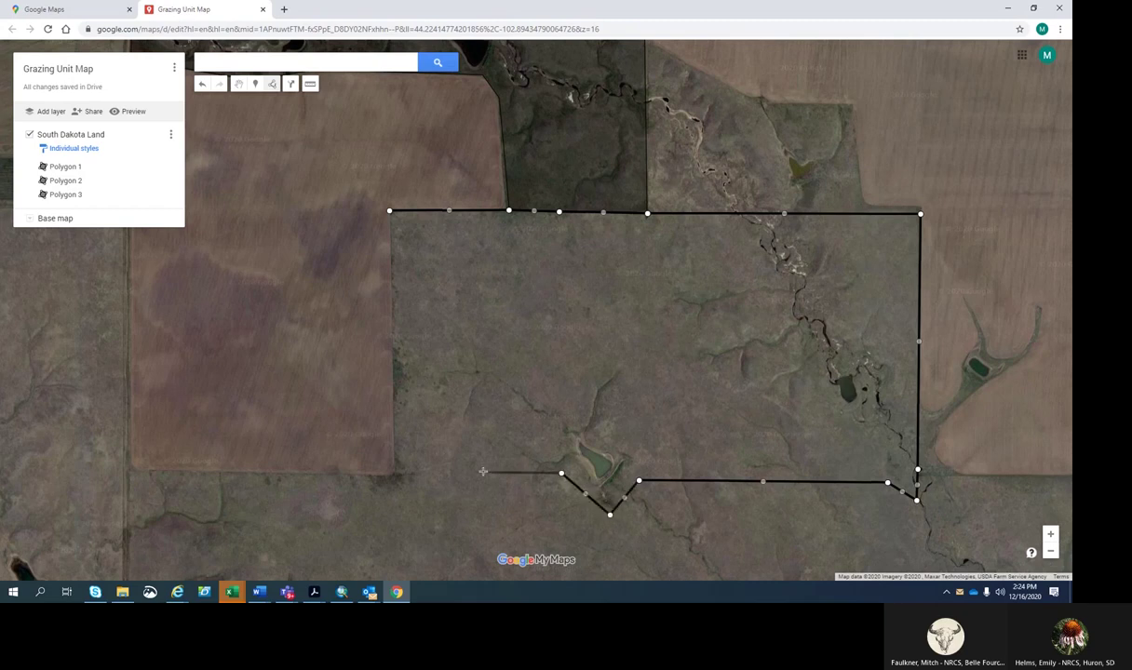
Bring the outline west to the cropland's southeast corner and north to the start, close the shape at about 0.515 sq mi and save it.
{"action": "left_click", "coordinate": [394, 473]}
{"action": "left_click", "coordinate": [391, 321]}
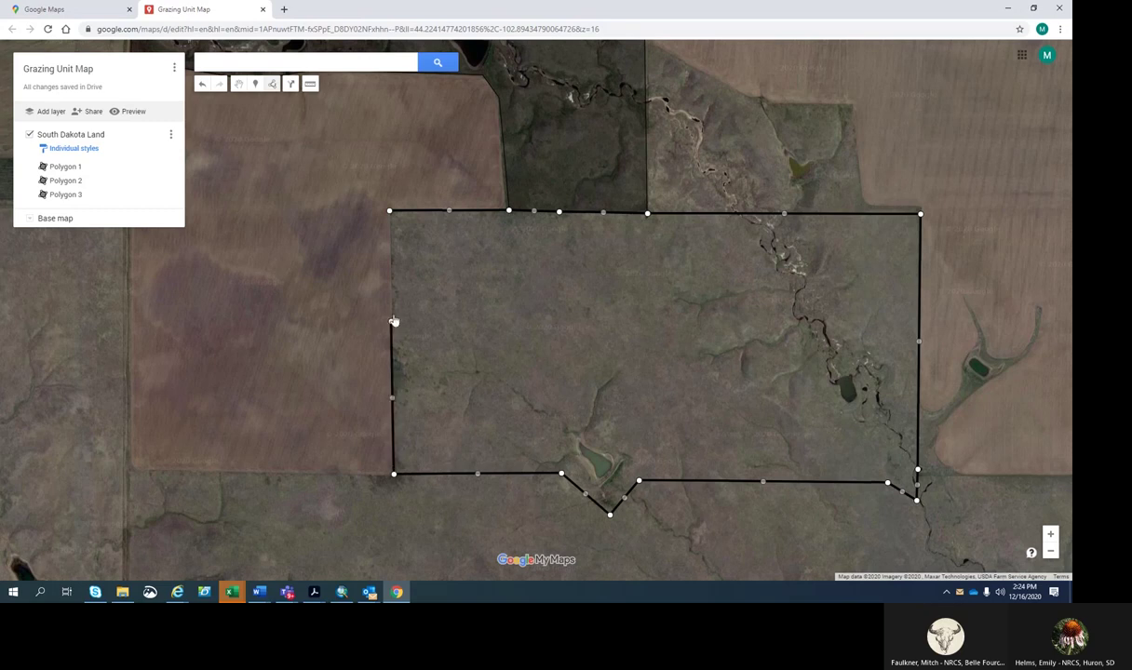
{"action": "double_click", "coordinate": [390, 214]}
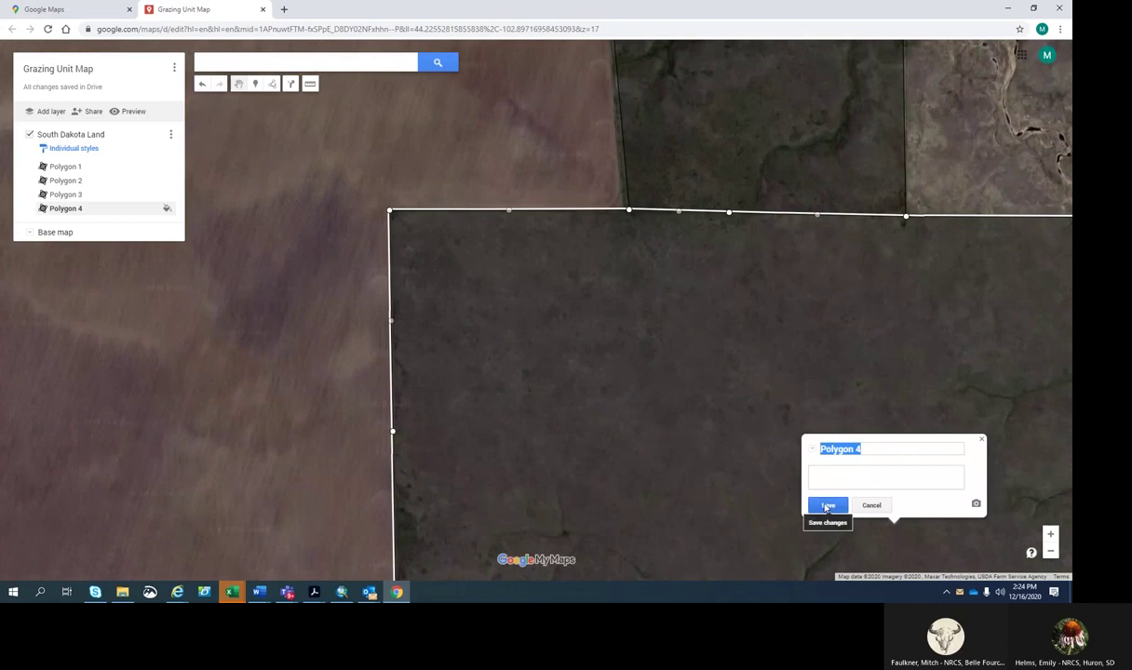
{"action": "left_click", "coordinate": [828, 507]}
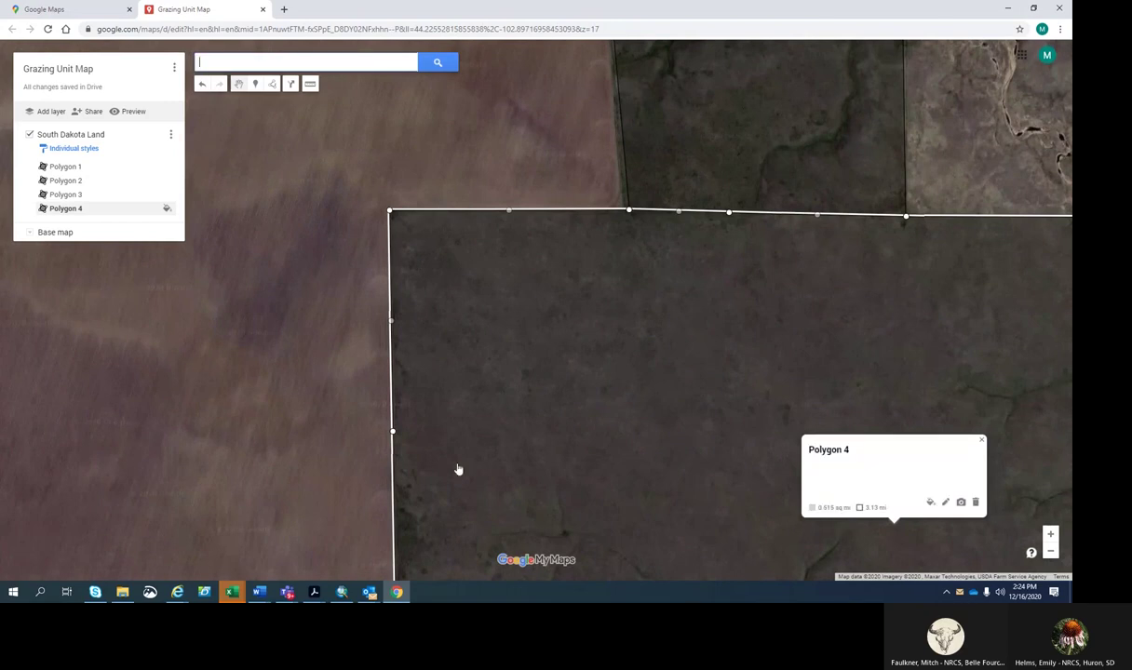
{"action": "left_click", "coordinate": [982, 441]}
Start a fifth shape at the west road, tracing the cropland's south edge east to Polygon 4's southwest corner.
{"action": "left_click_drag", "start_coordinate": [258, 527], "coordinate": [291, 281]}
{"action": "left_click_drag", "start_coordinate": [437, 558], "coordinate": [487, 497]}
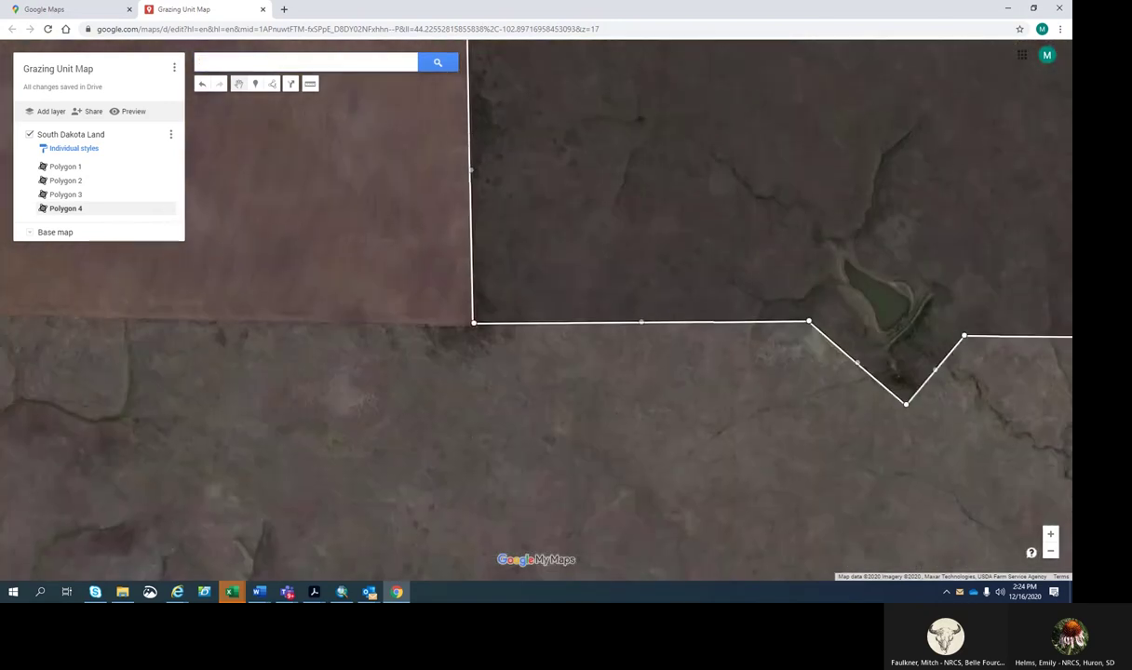
{"action": "scroll", "coordinate": [482, 485], "scroll_direction": "down", "scroll_amount": 1}
{"action": "left_click_drag", "start_coordinate": [634, 552], "coordinate": [647, 402]}
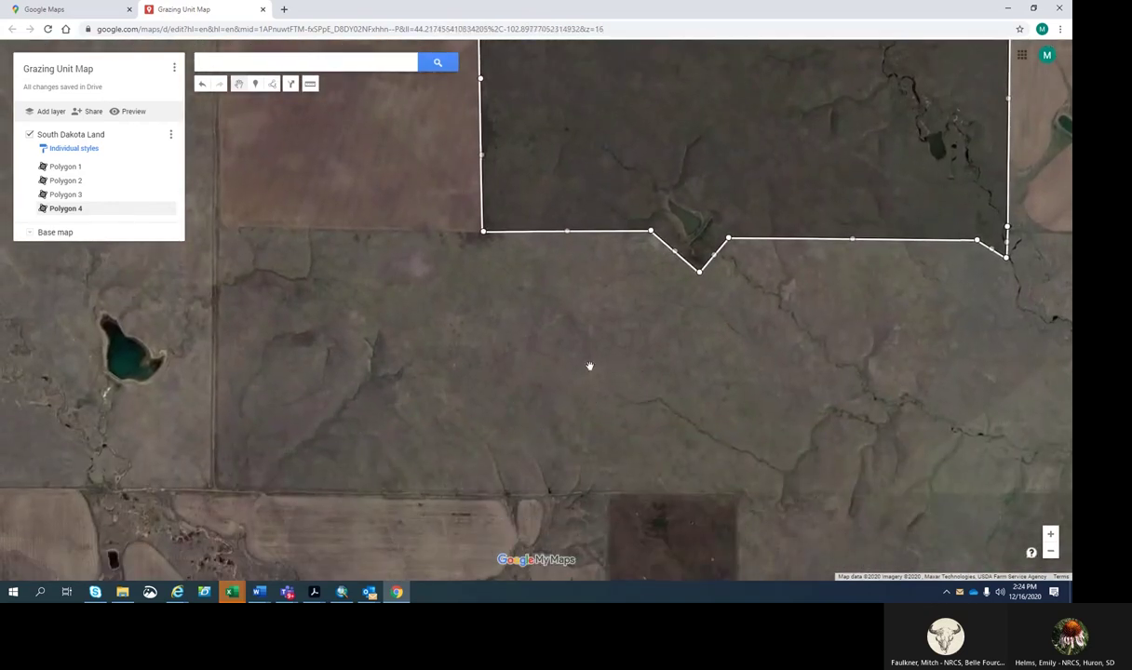
{"action": "left_click", "coordinate": [272, 84]}
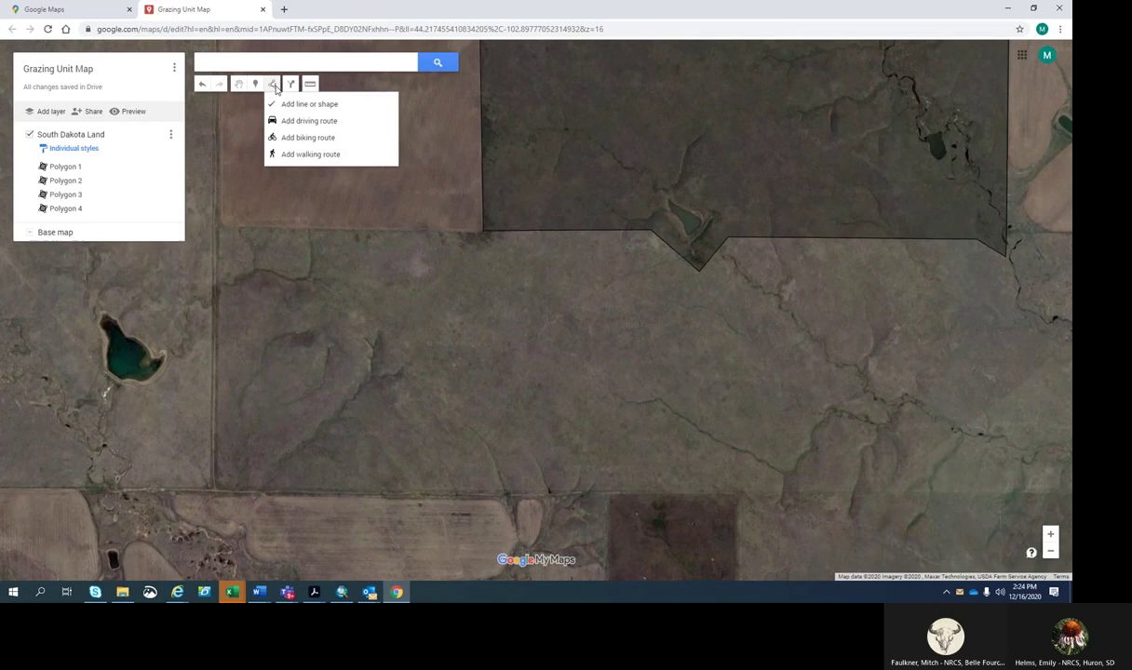
{"action": "left_click", "coordinate": [288, 103]}
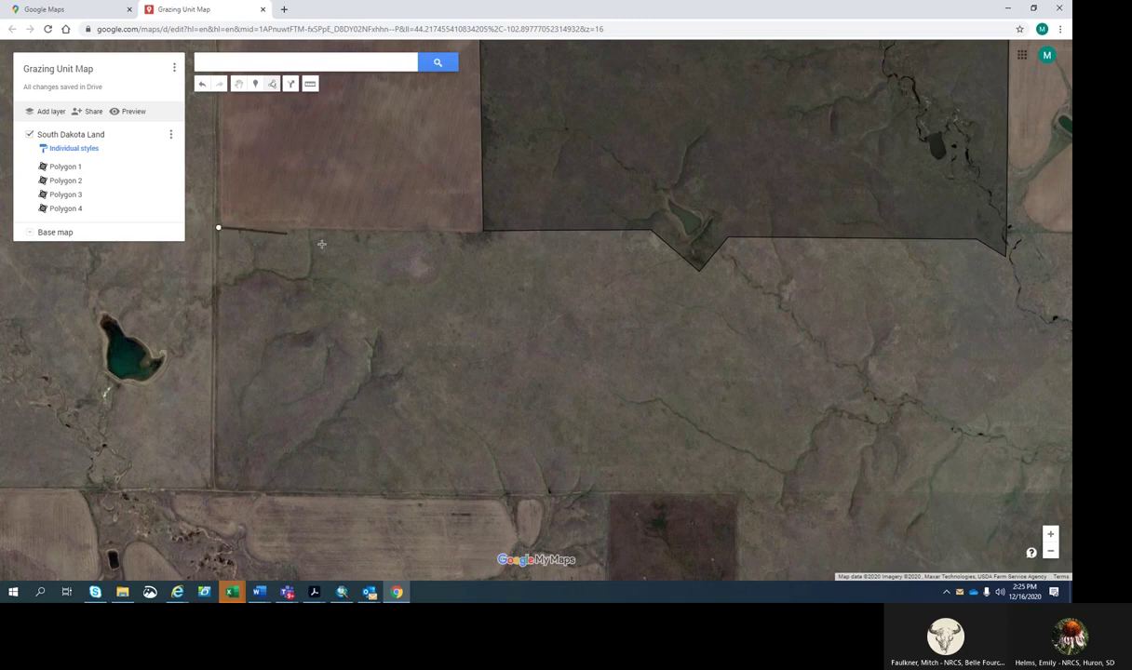
{"action": "left_click", "coordinate": [483, 231]}
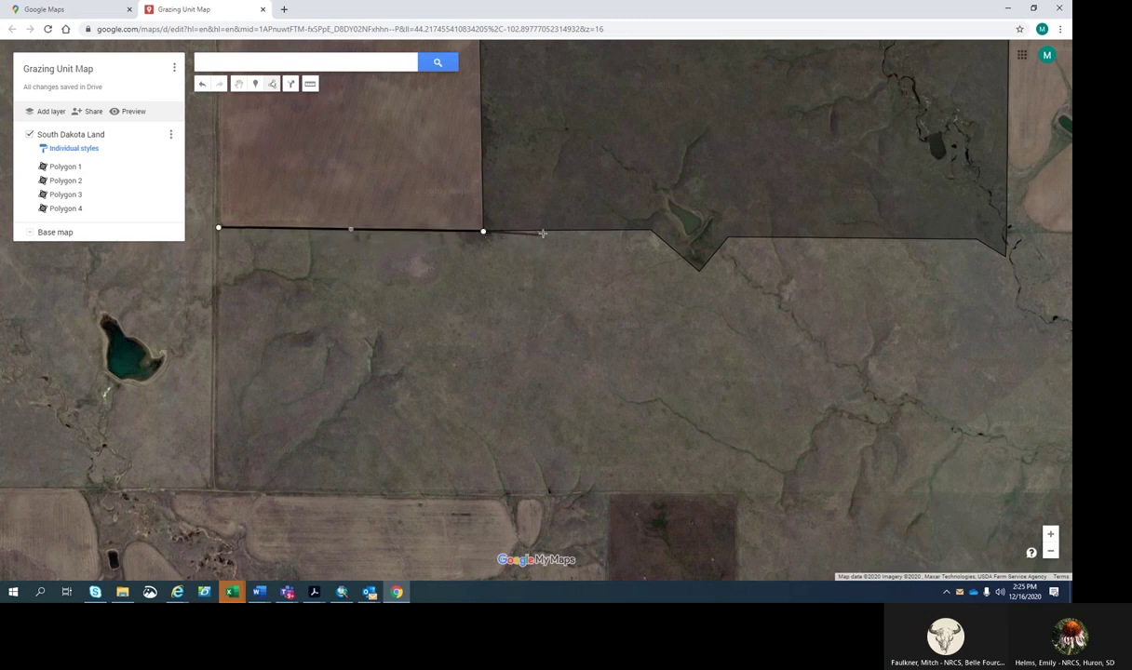
Extend the fifth outline east along Polygon 4's south boundary, around the pond notch to just beyond it.
{"action": "left_click", "coordinate": [546, 230]}
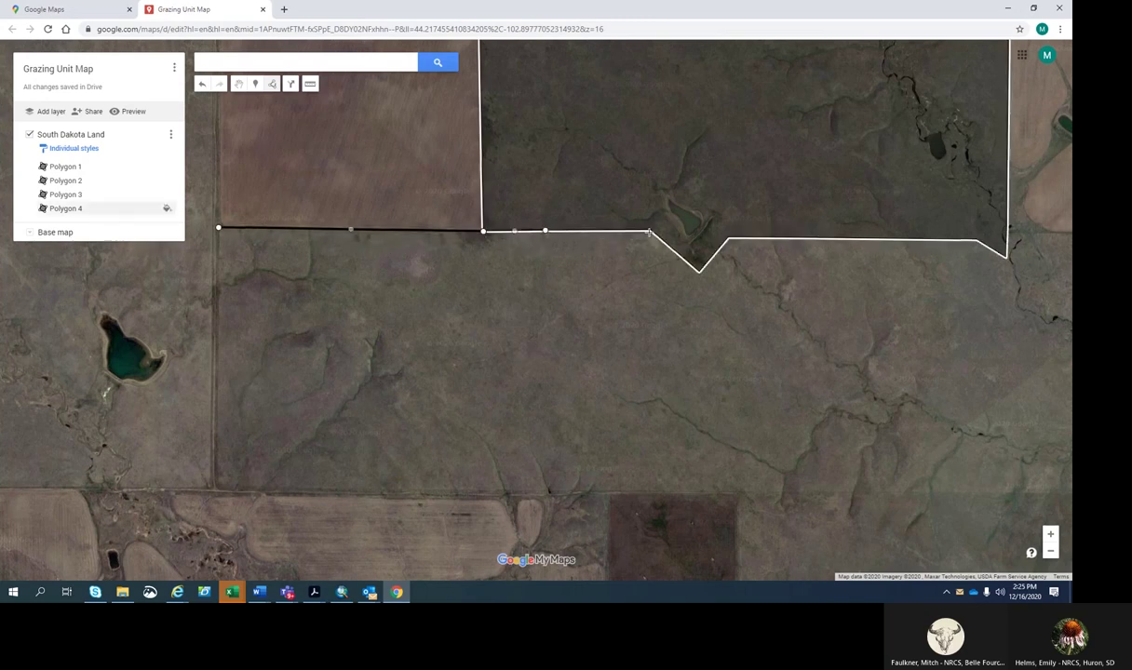
{"action": "left_click", "coordinate": [651, 230]}
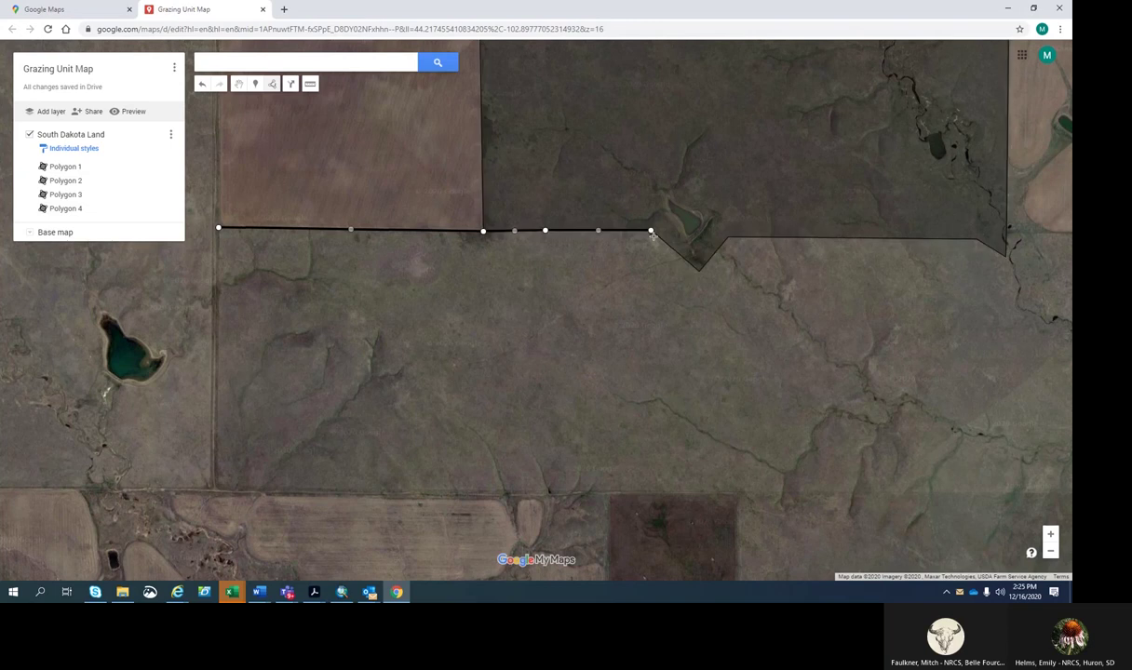
{"action": "left_click", "coordinate": [699, 273]}
{"action": "left_click", "coordinate": [729, 237]}
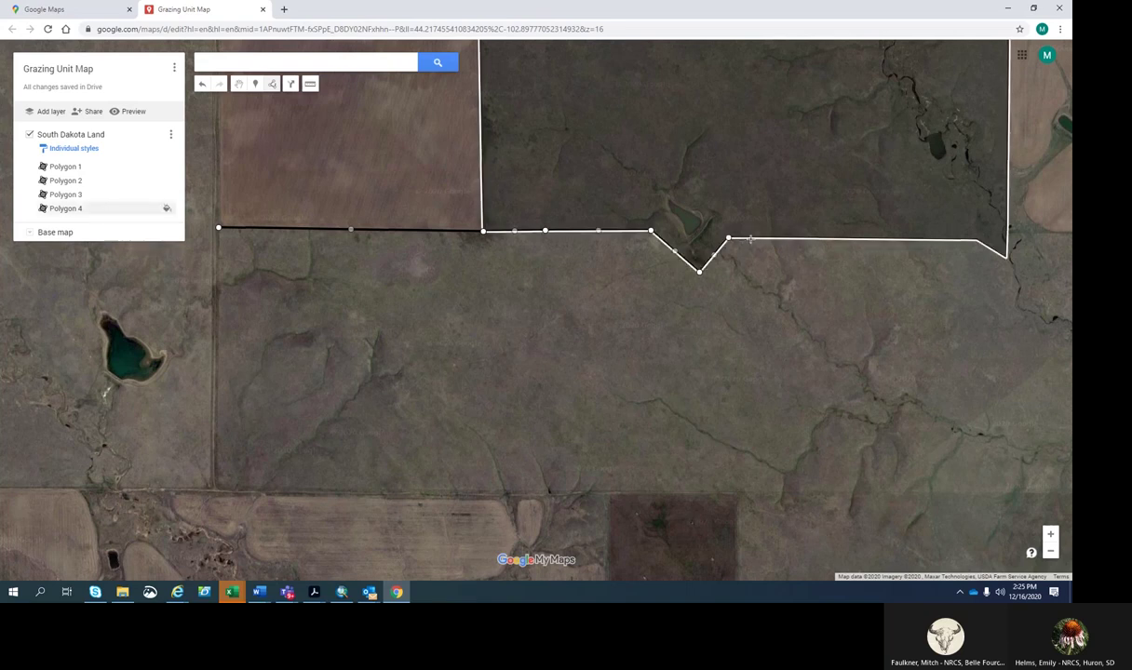
{"action": "left_click", "coordinate": [751, 239]}
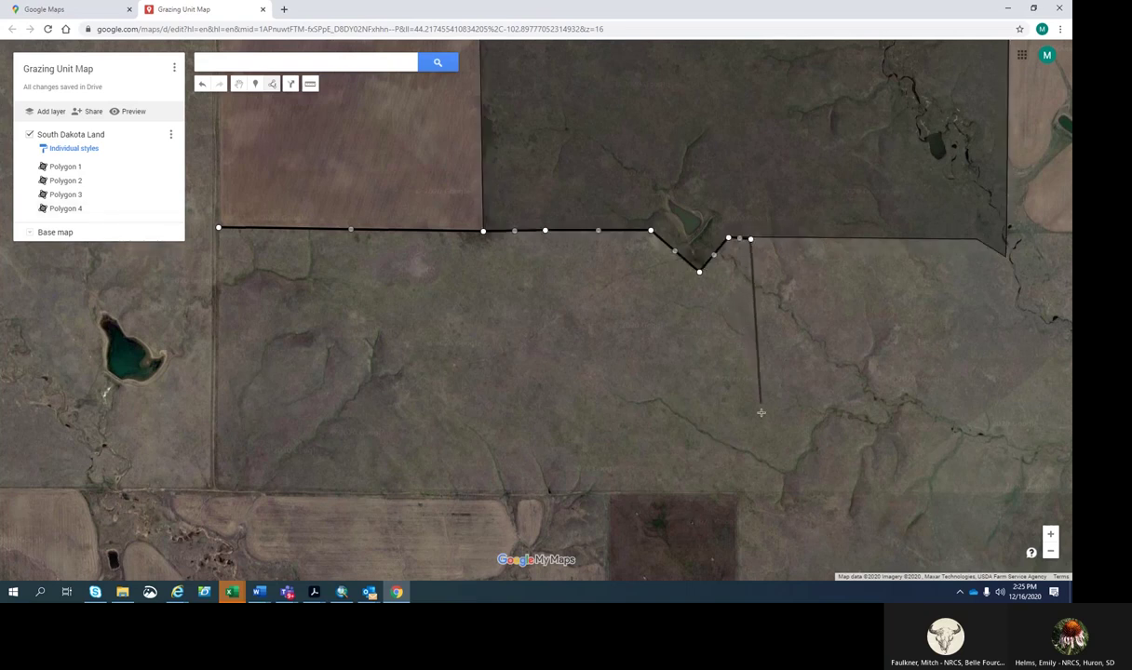
Run the fifth outline south to the section line and west along the pasture's south edge to the road corner.
{"action": "left_click", "coordinate": [759, 493]}
{"action": "left_click", "coordinate": [545, 494]}
{"action": "left_click", "coordinate": [333, 492]}
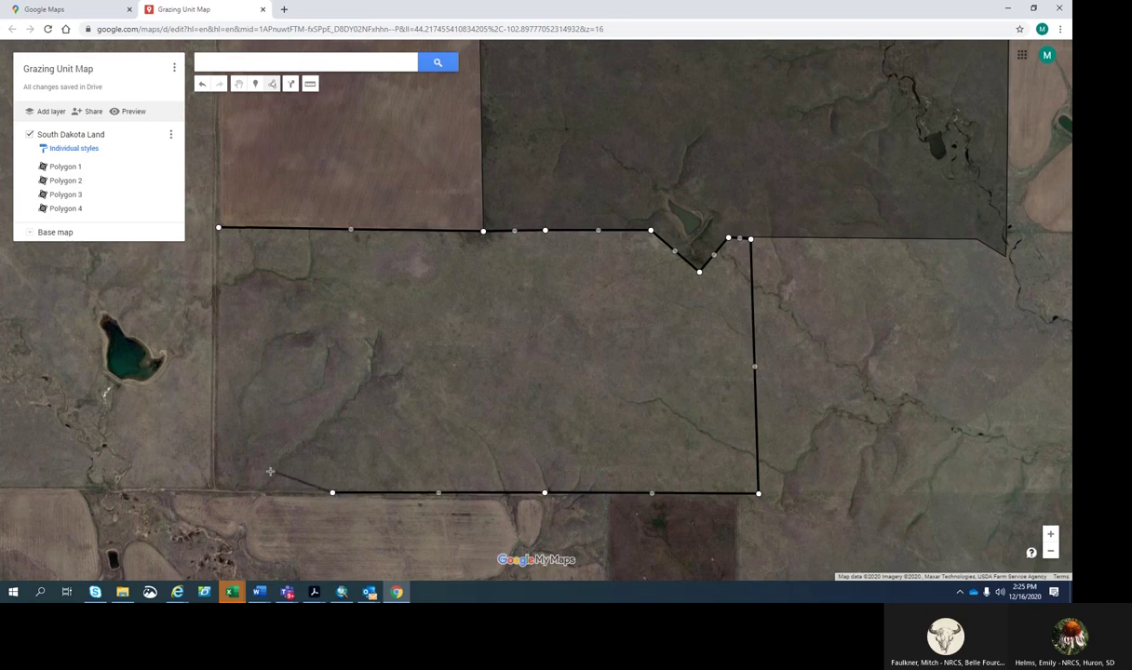
{"action": "left_click", "coordinate": [215, 488]}
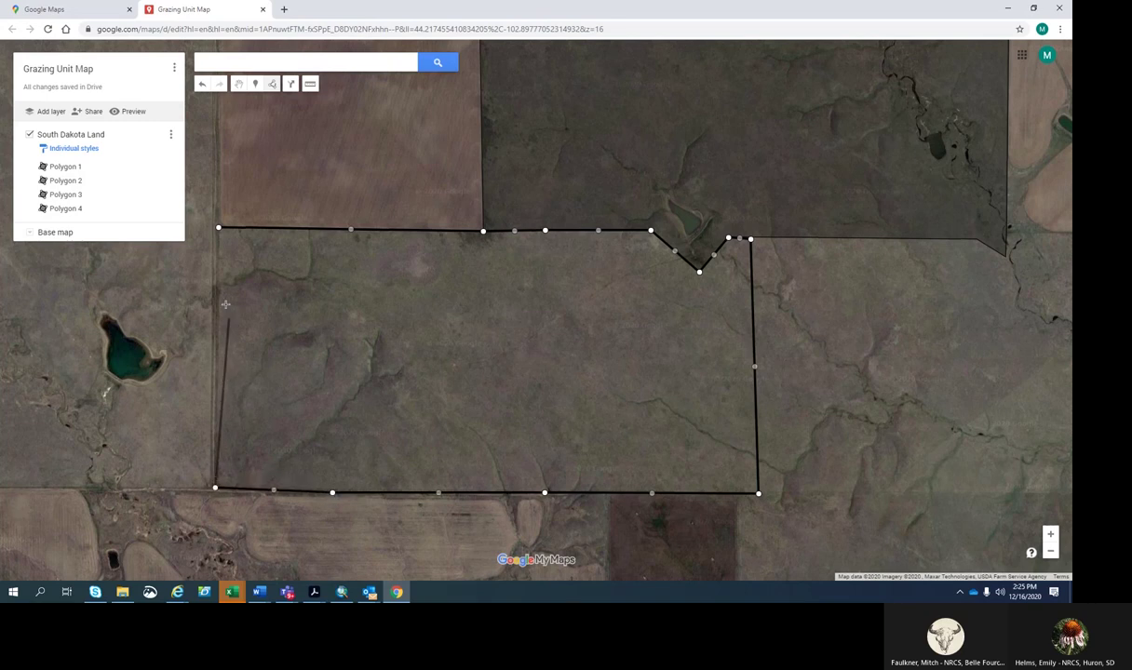
Trace north along the west road to the starting corner, close the fifth shape with a perimeter of about 3.09 mi and save it.
{"action": "left_click", "coordinate": [217, 284]}
{"action": "left_click", "coordinate": [218, 228]}
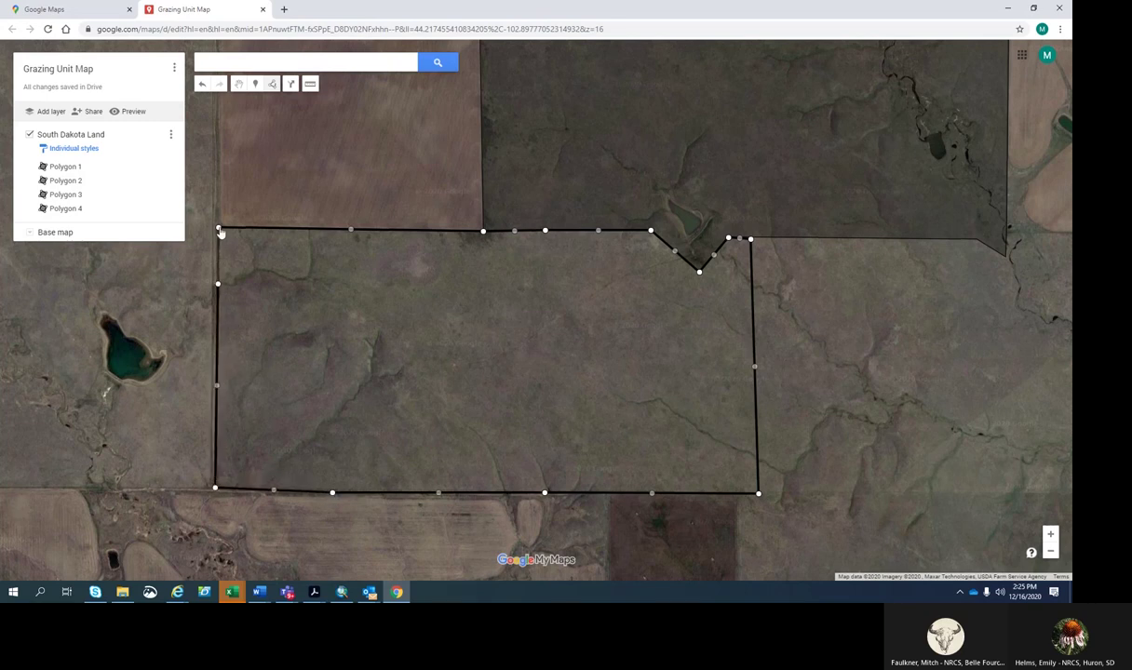
{"action": "double_click", "coordinate": [218, 228]}
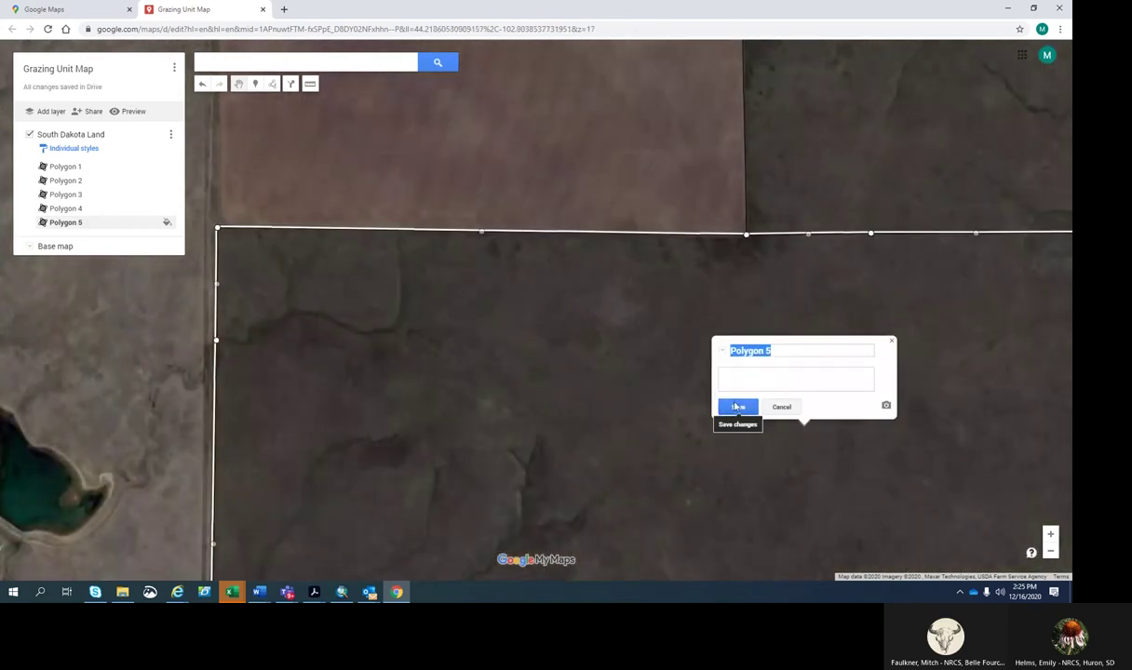
{"action": "left_click", "coordinate": [735, 408]}
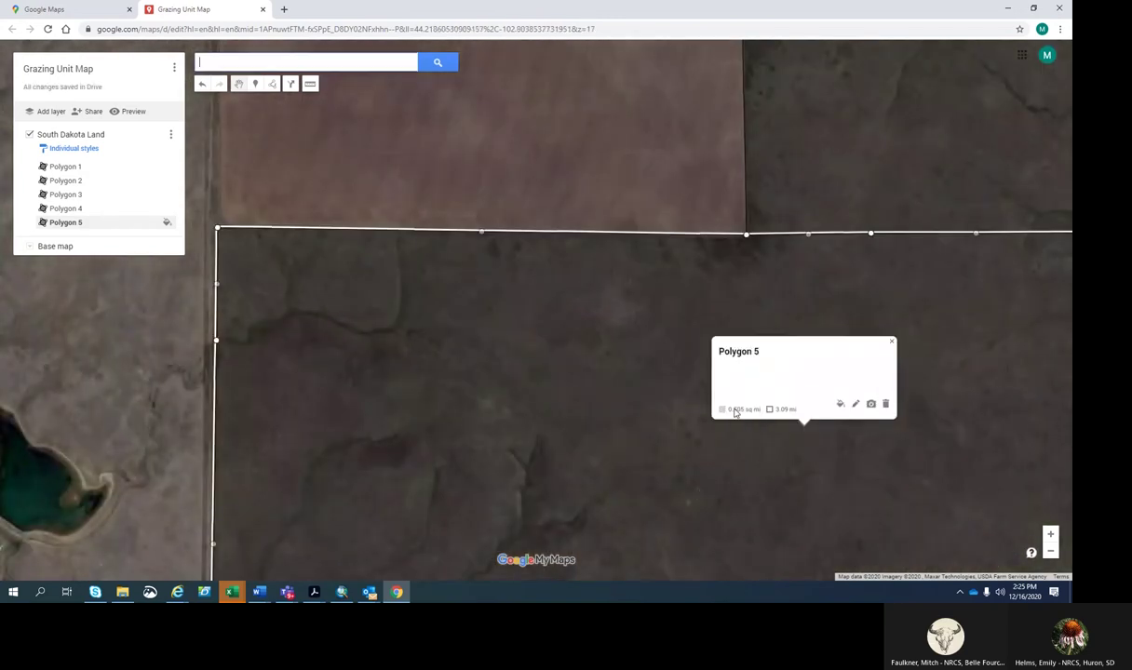
{"action": "left_click", "coordinate": [891, 344]}
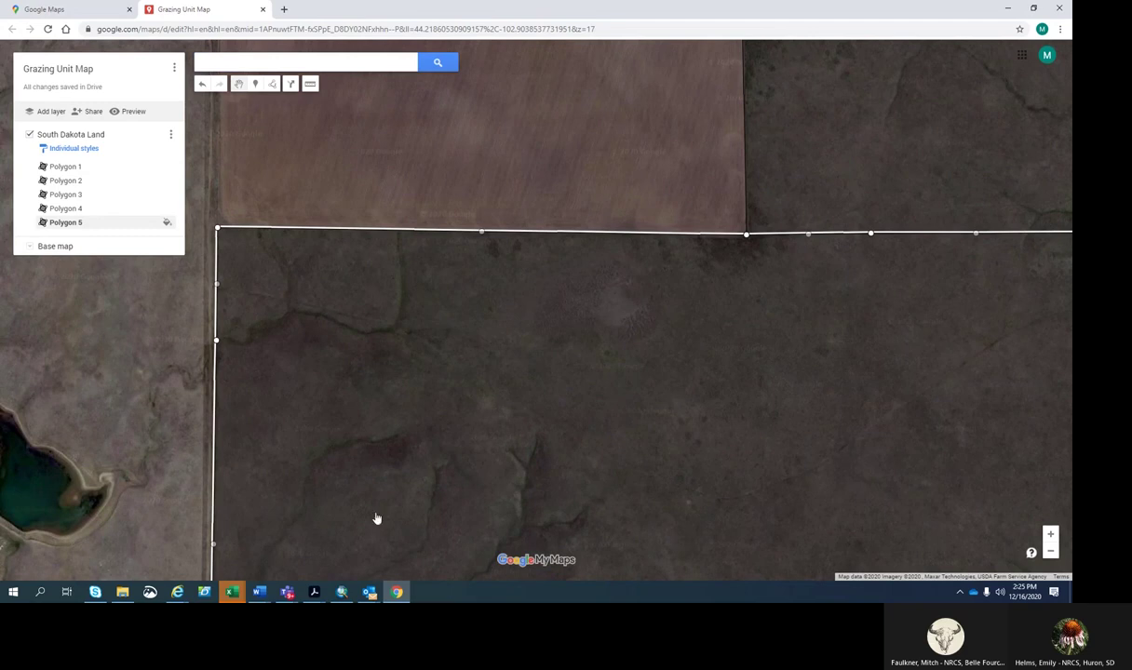
Start a sixth shape at Polygon 5's northeast corner, tracing Polygon 4's south boundary east to its southeast corner at the creek.
{"action": "left_click_drag", "start_coordinate": [144, 426], "coordinate": [140, 205]}
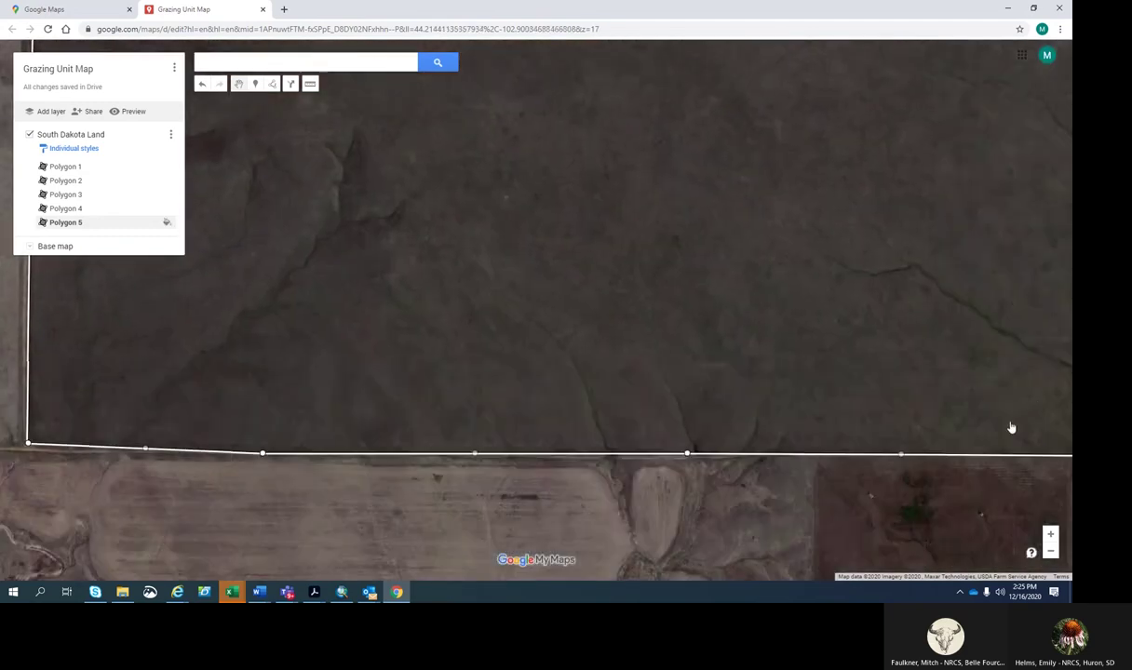
{"action": "left_click_drag", "start_coordinate": [1011, 427], "coordinate": [366, 480]}
{"action": "left_click_drag", "start_coordinate": [517, 419], "coordinate": [517, 413]}
{"action": "scroll", "coordinate": [669, 384], "scroll_direction": "up", "scroll_amount": 1}
{"action": "scroll", "coordinate": [669, 384], "scroll_direction": "down", "scroll_amount": 2}
{"action": "left_click_drag", "start_coordinate": [659, 318], "coordinate": [571, 351]}
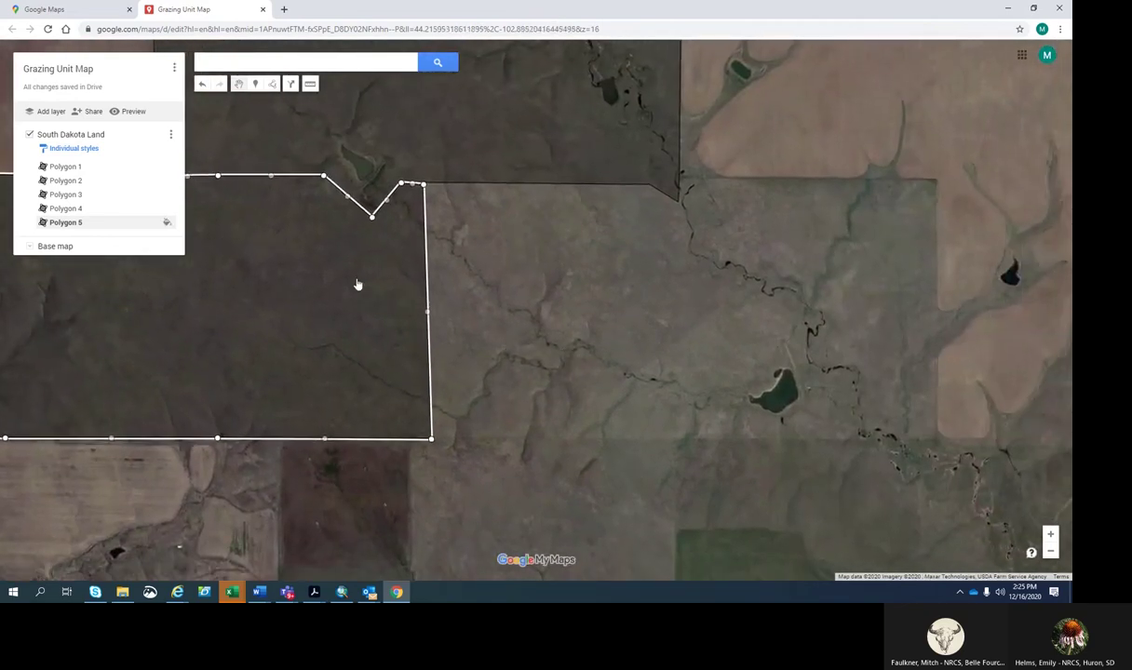
{"action": "left_click", "coordinate": [272, 83]}
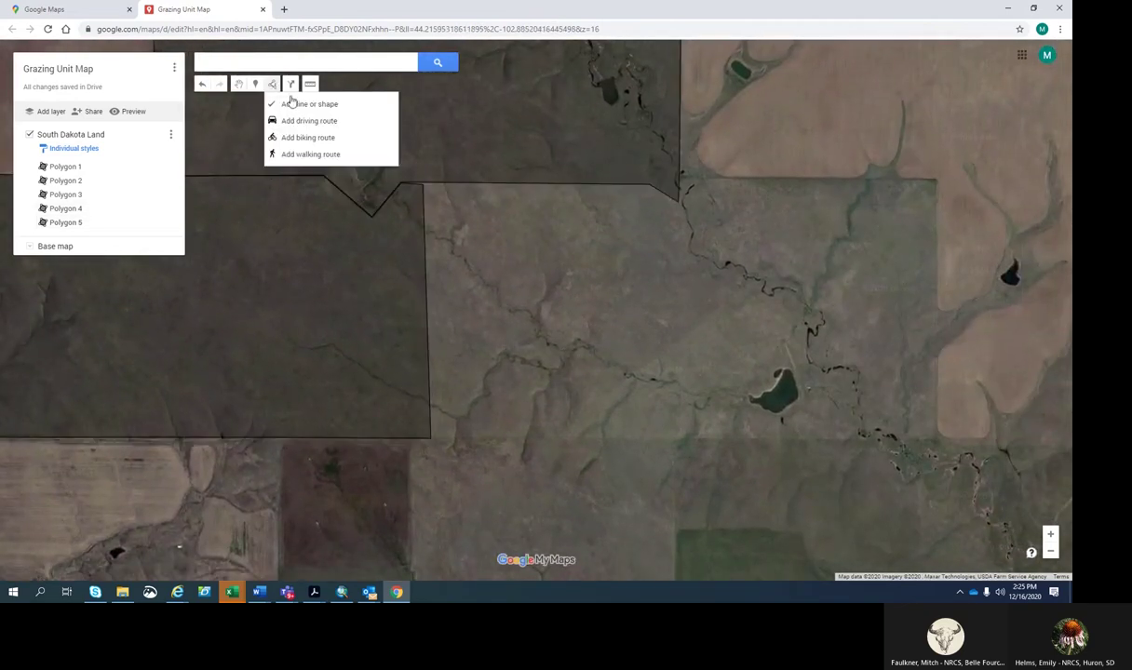
{"action": "left_click", "coordinate": [288, 100]}
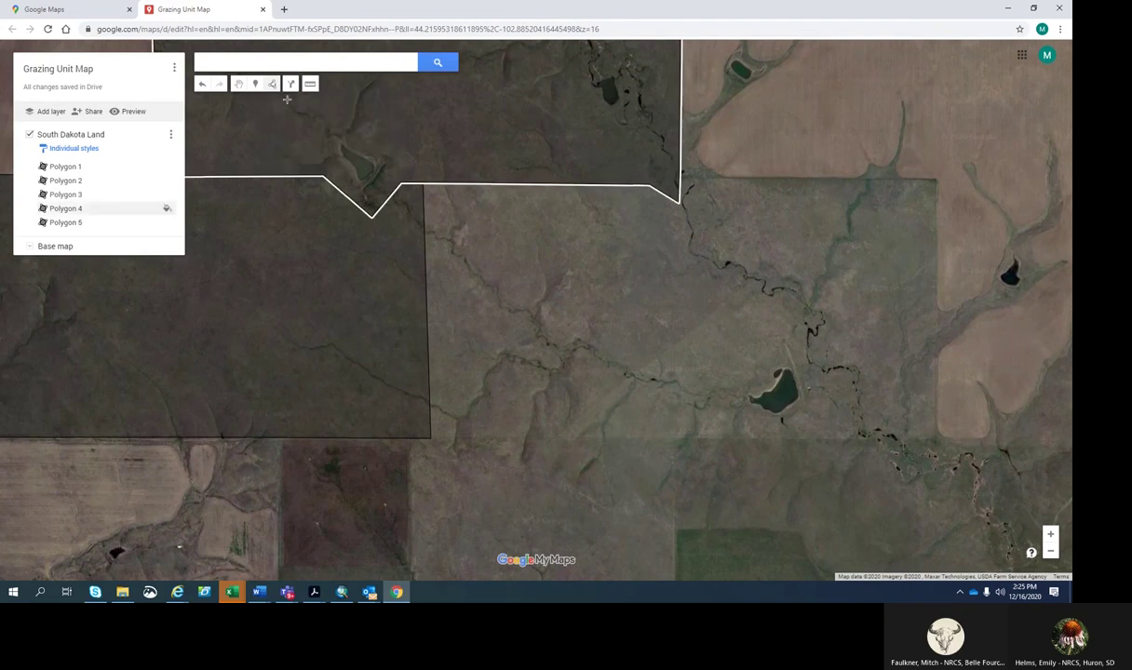
{"action": "left_click", "coordinate": [423, 184]}
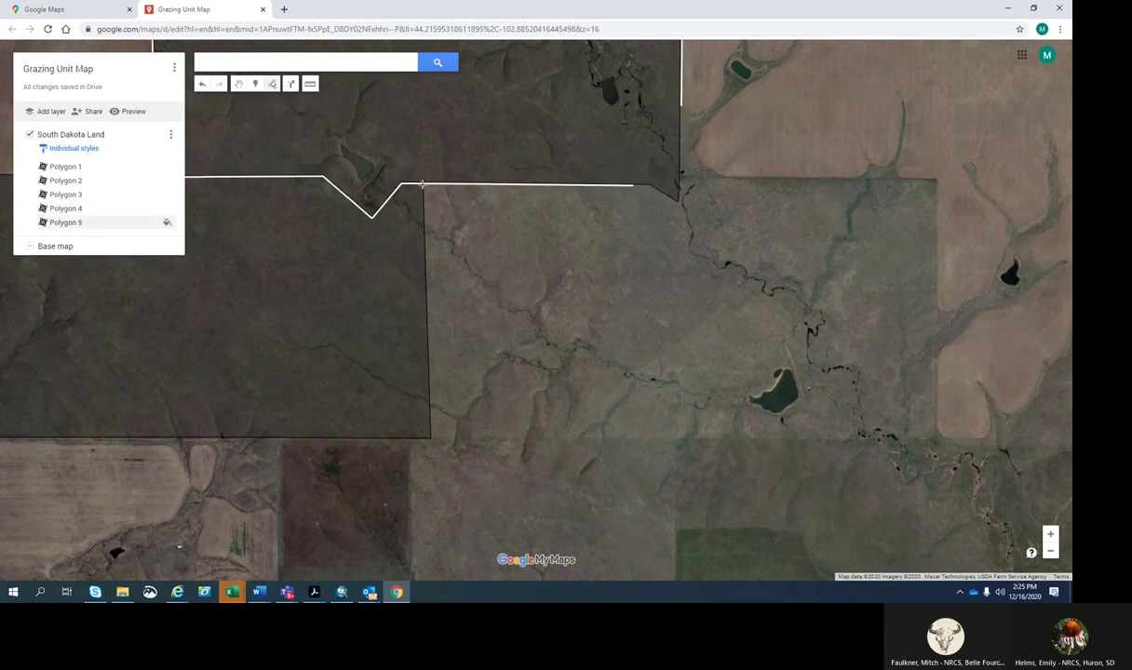
{"action": "left_click", "coordinate": [649, 184]}
{"action": "left_click", "coordinate": [678, 203]}
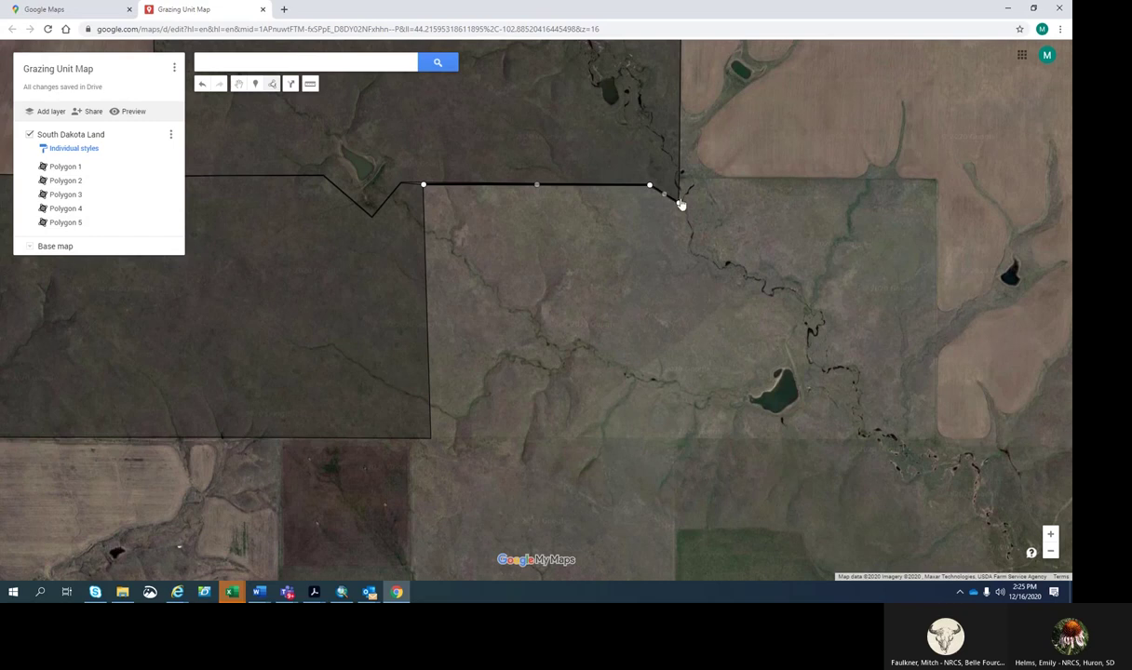
Continue the sixth outline up to the cropland fence and east along it to the pasture's northeast corner.
{"action": "left_click", "coordinate": [681, 178]}
{"action": "left_click", "coordinate": [840, 180]}
{"action": "left_click", "coordinate": [936, 180]}
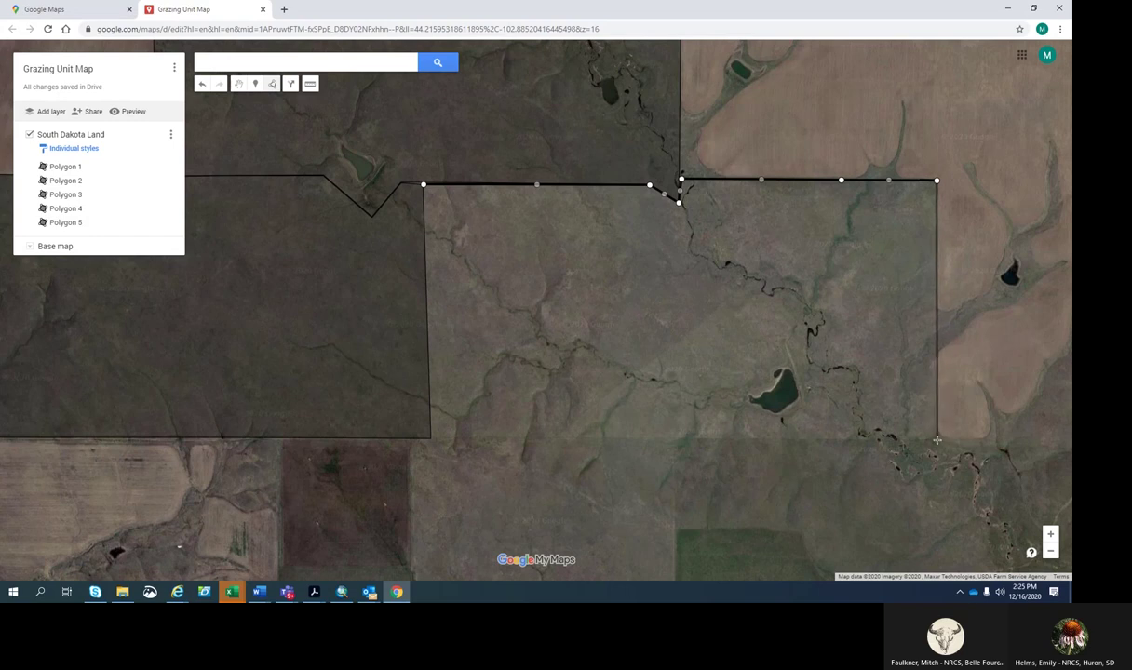
Run the sixth outline south down the pasture's east edge and west along its south edge to Polygon 5's southeast corner.
{"action": "left_click", "coordinate": [937, 440]}
{"action": "left_click", "coordinate": [756, 441]}
{"action": "left_click", "coordinate": [485, 437]}
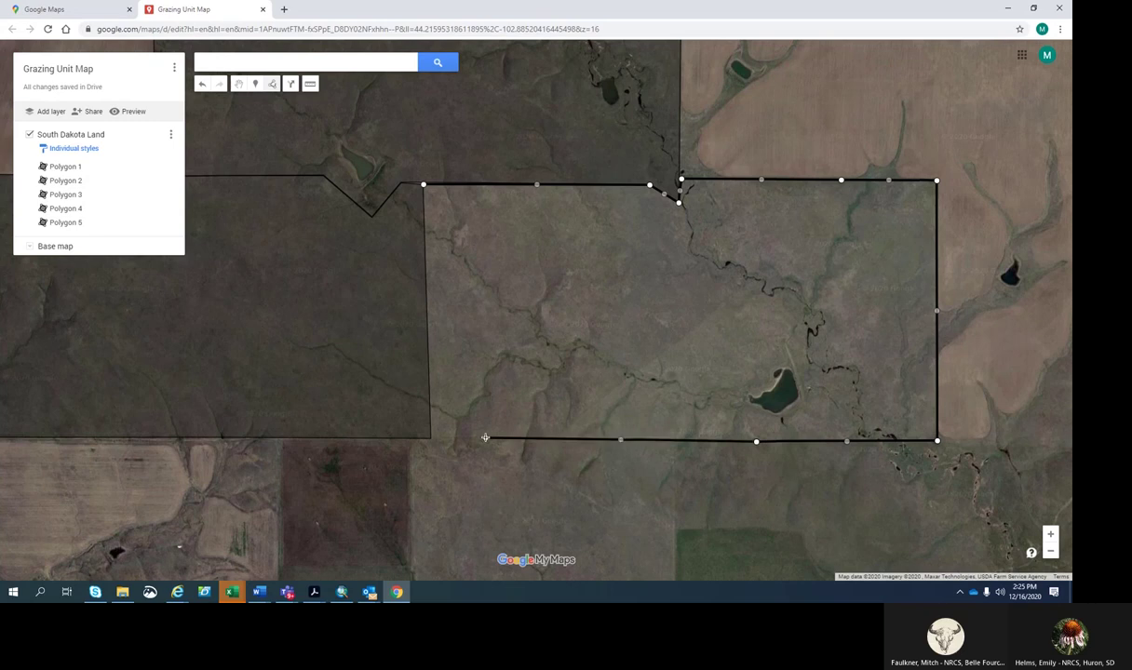
{"action": "left_click", "coordinate": [430, 438]}
Trace north along Polygon 5's east edge to the starting corner, close the sixth shape with a perimeter of about 2.97 mi and save it.
{"action": "left_click", "coordinate": [428, 324]}
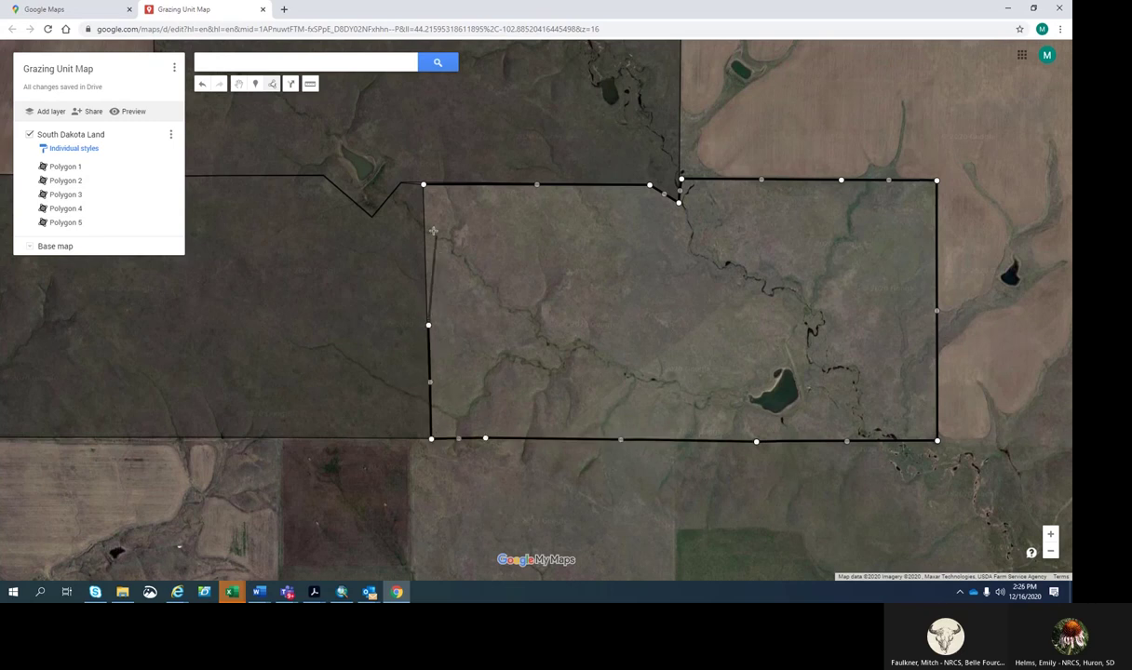
{"action": "double_click", "coordinate": [424, 184]}
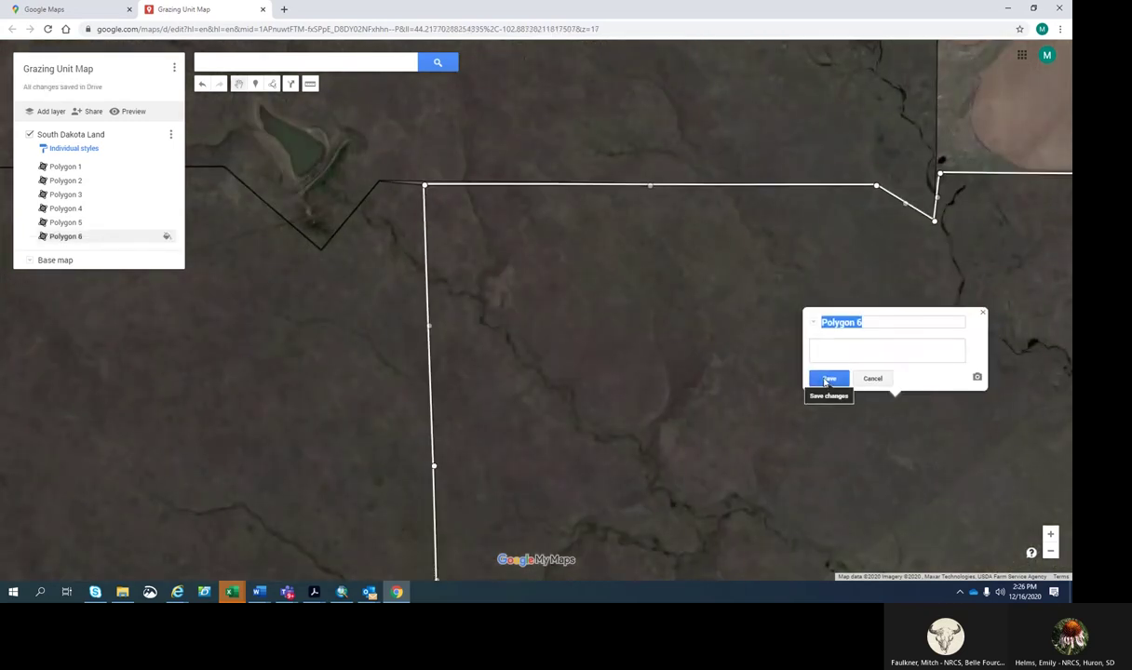
{"action": "left_click", "coordinate": [828, 379]}
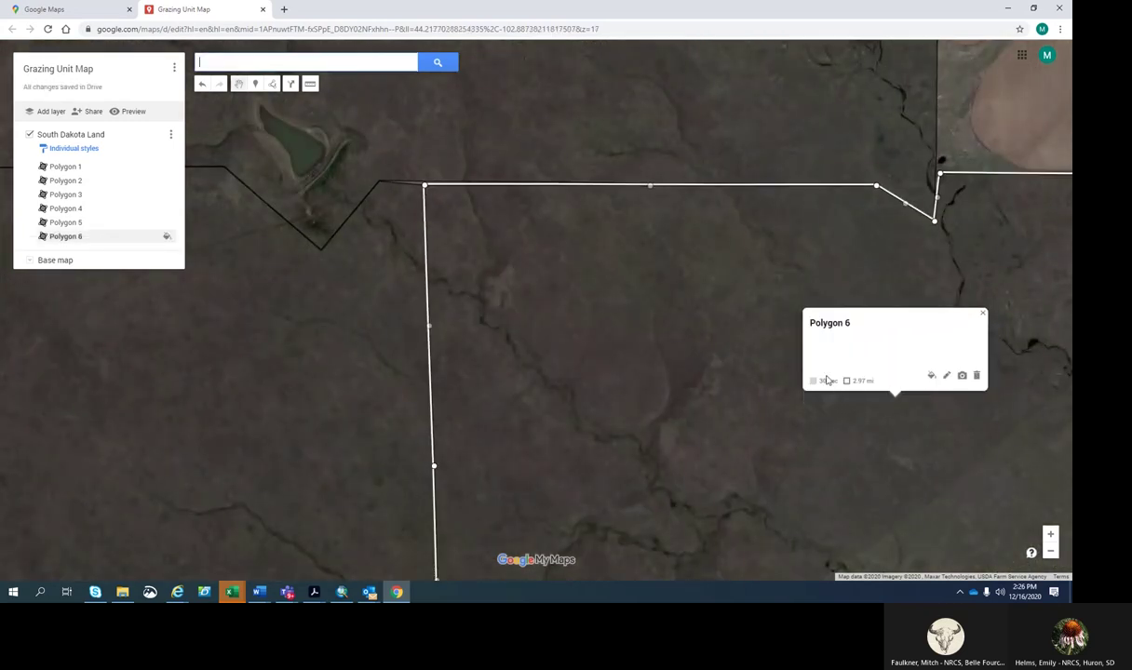
{"action": "left_click", "coordinate": [983, 314]}
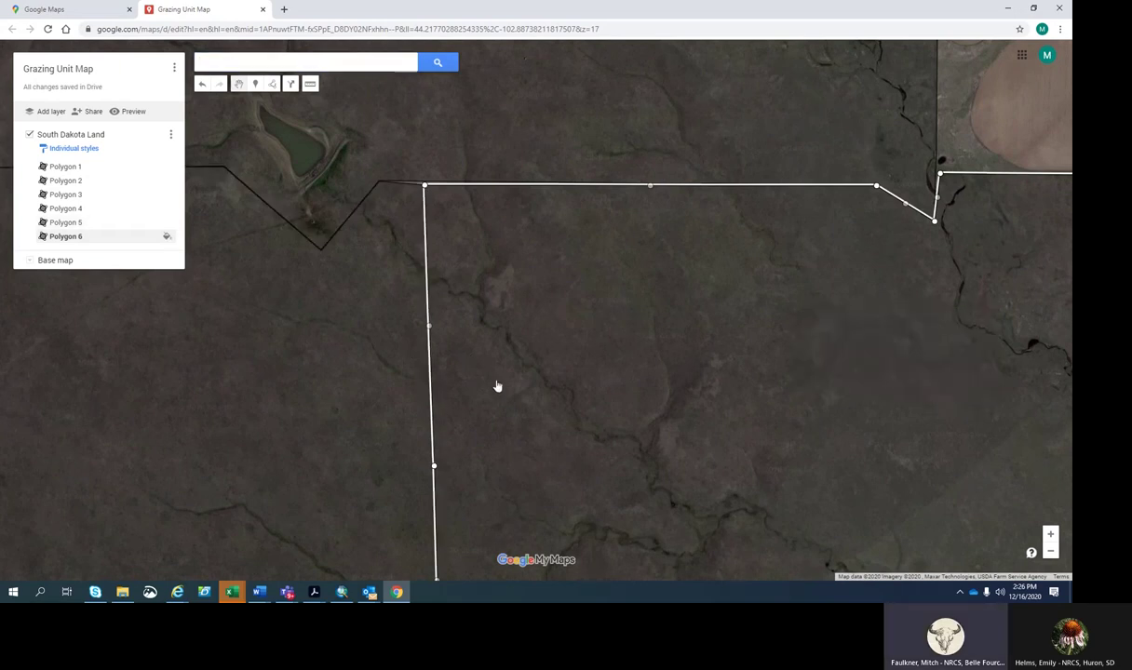
{"action": "scroll", "coordinate": [495, 370], "scroll_direction": "down", "scroll_amount": 2}
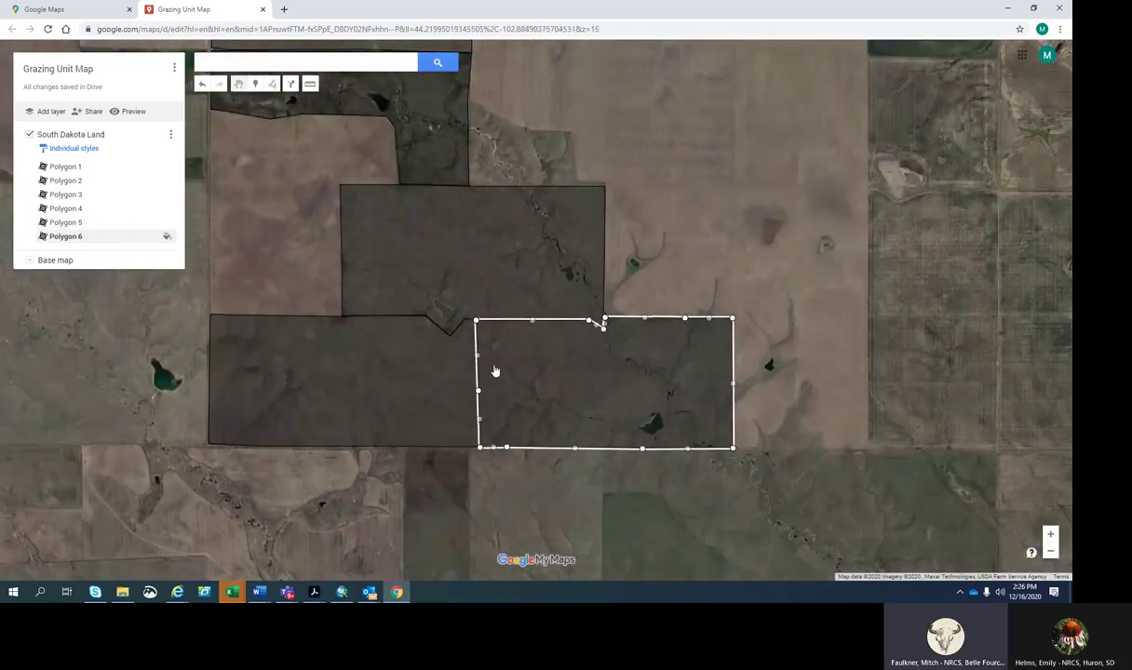
{"action": "scroll", "coordinate": [494, 371], "scroll_direction": "down", "scroll_amount": 1}
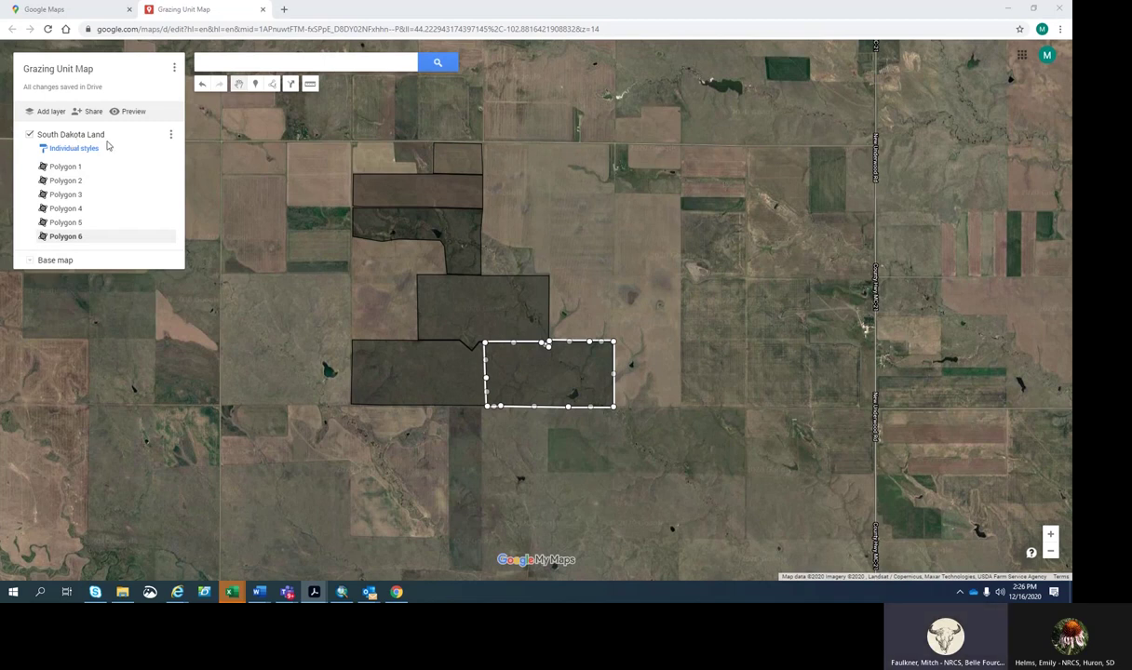
Open the South Dakota Land layer's data table and insert a text column named PartName after the description column.
{"action": "left_click", "coordinate": [171, 136]}
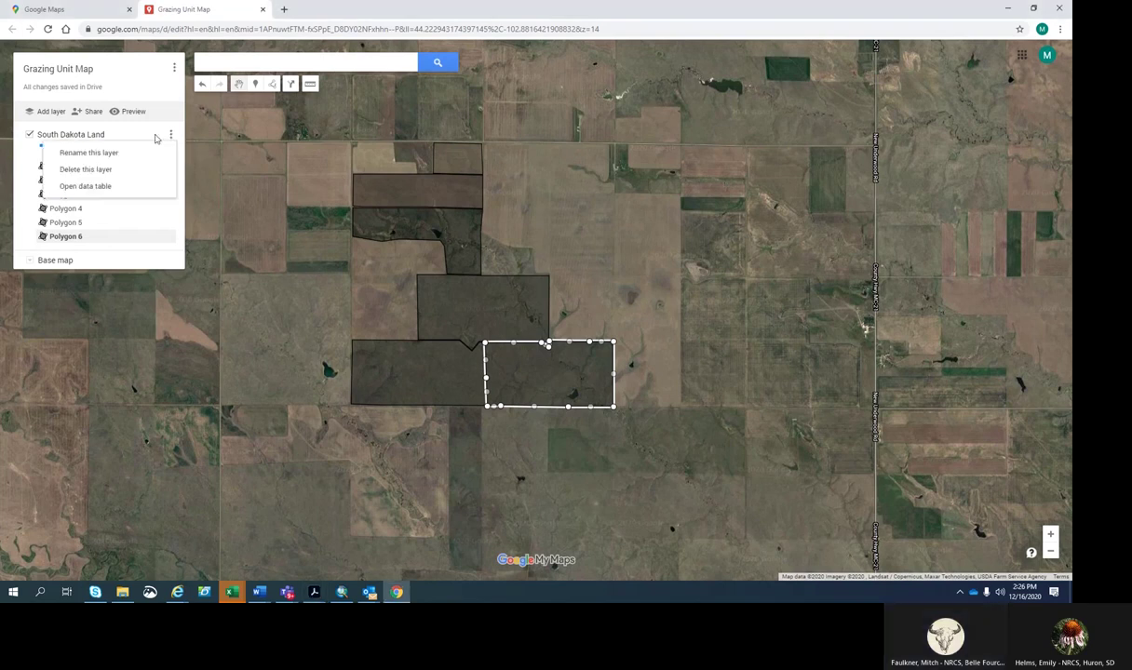
{"action": "left_click", "coordinate": [90, 187]}
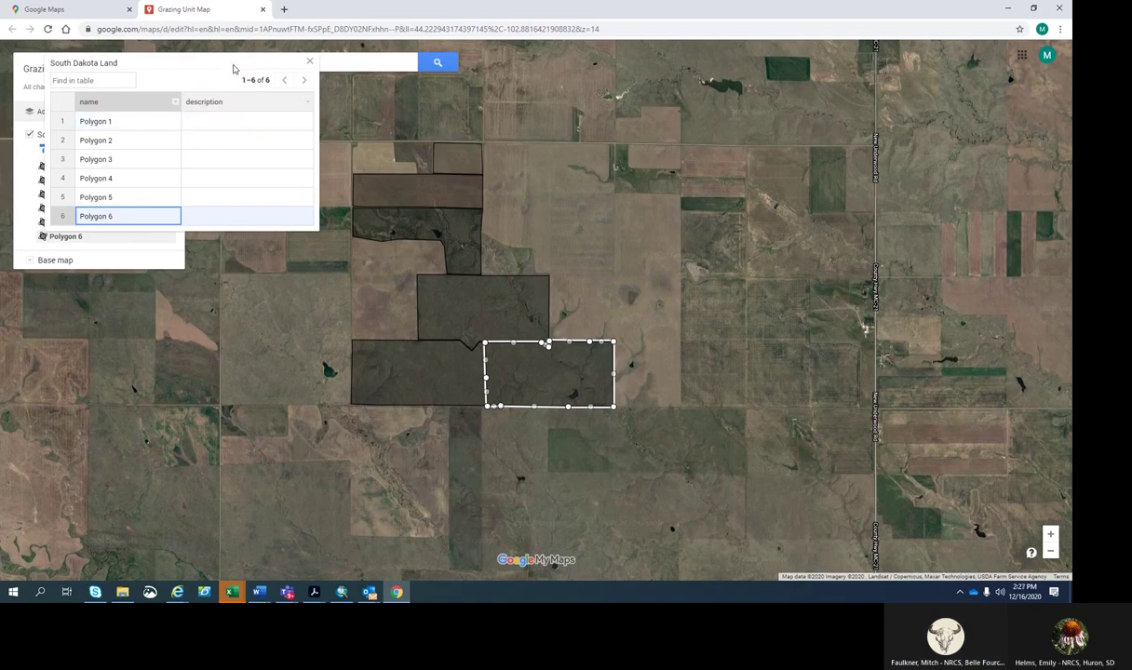
{"action": "left_click", "coordinate": [308, 103]}
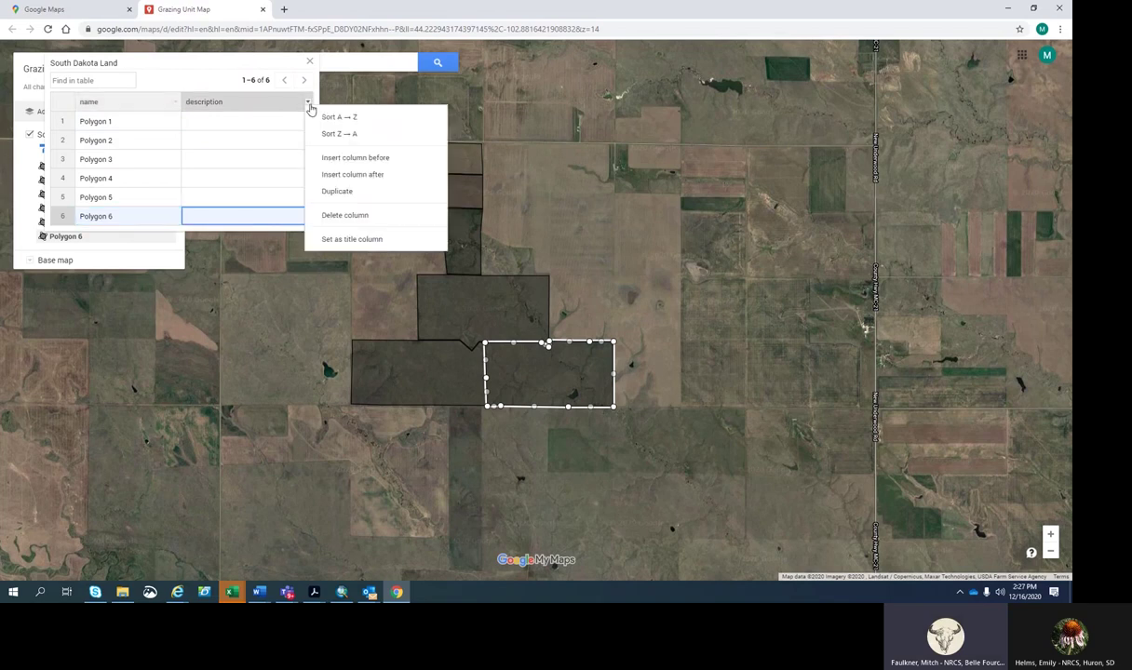
{"action": "left_click", "coordinate": [353, 176]}
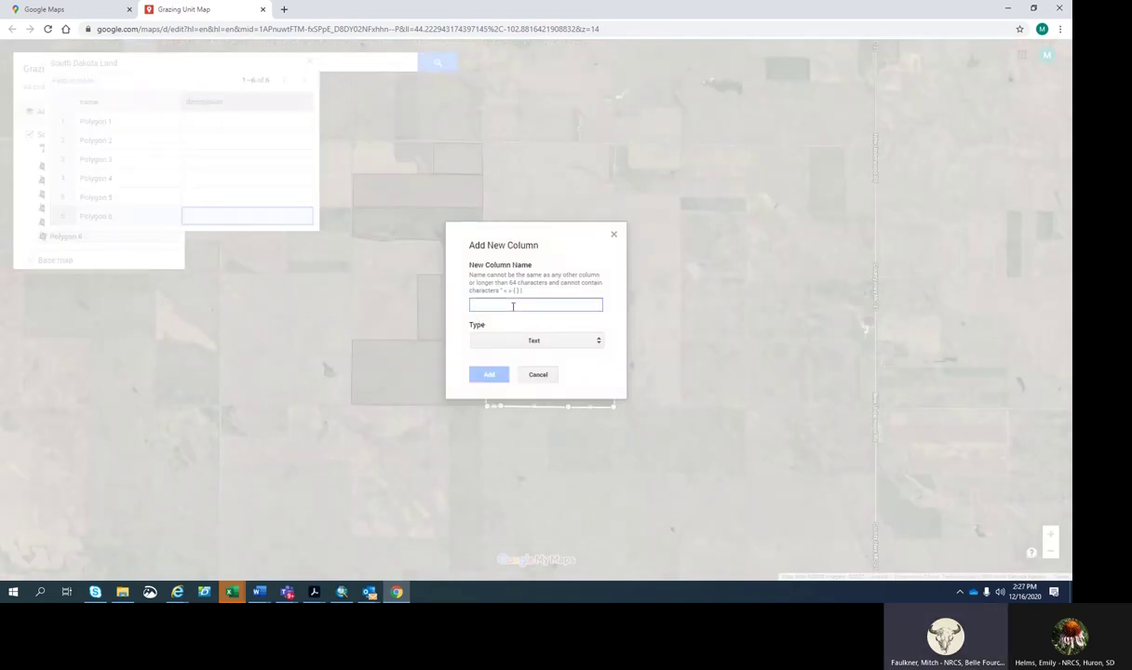
{"action": "type", "text": "P"}
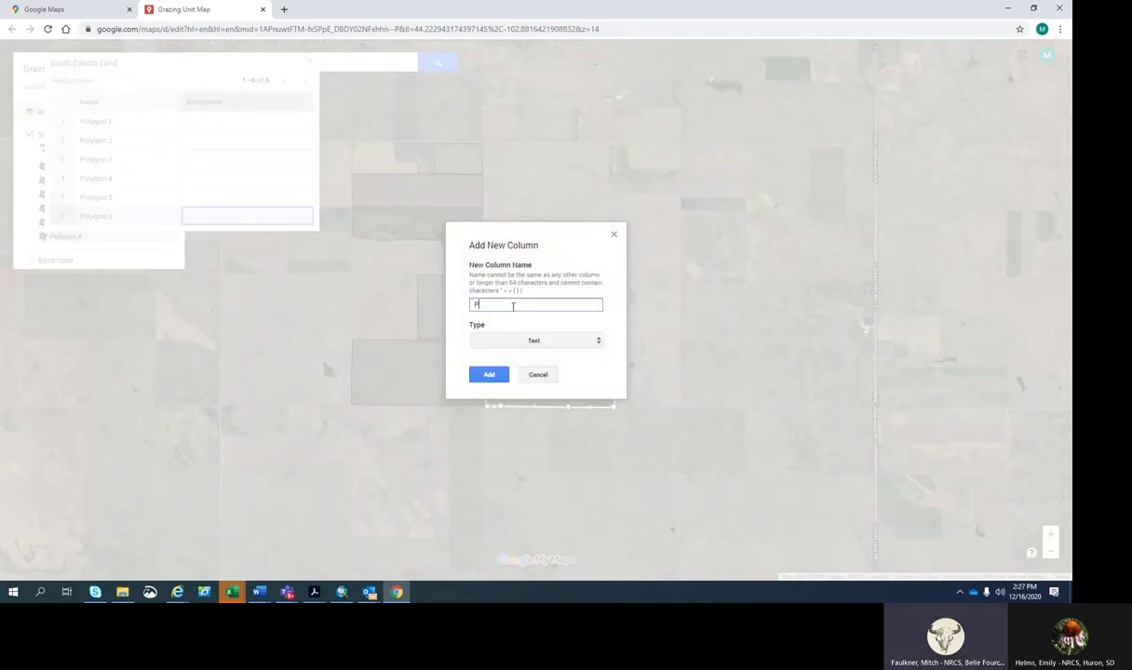
{"action": "type", "text": "artName"}
{"action": "left_click", "coordinate": [478, 375]}
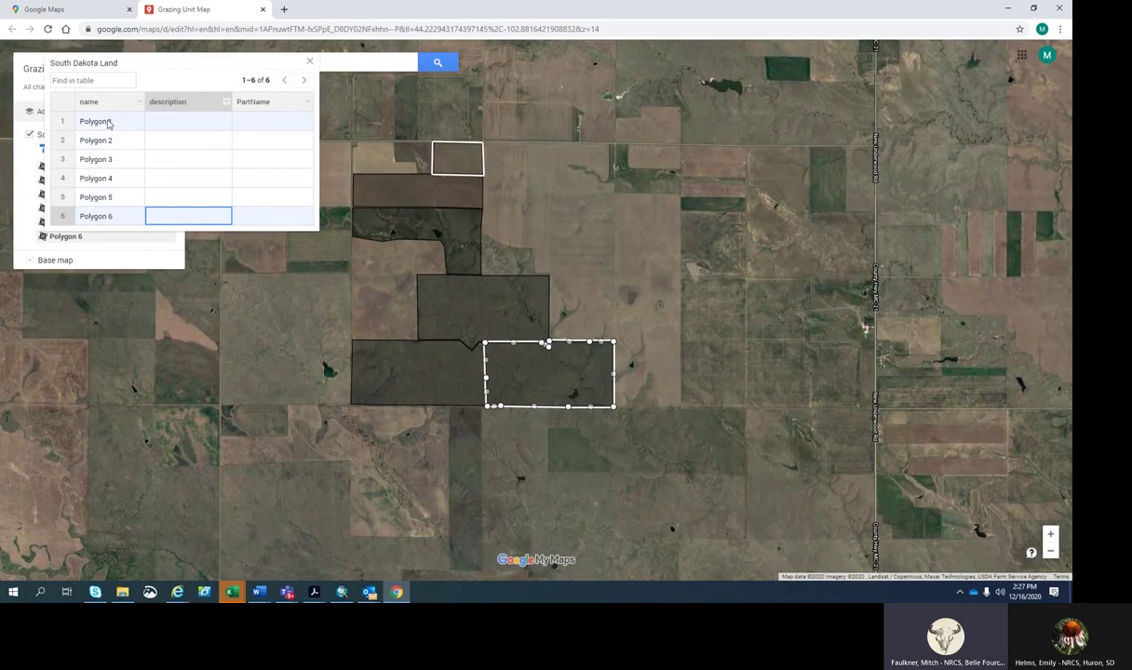
Enter the PartName values North Pasture for Polygon 1 and North Hay for Polygon 2.
{"action": "left_click", "coordinate": [260, 124]}
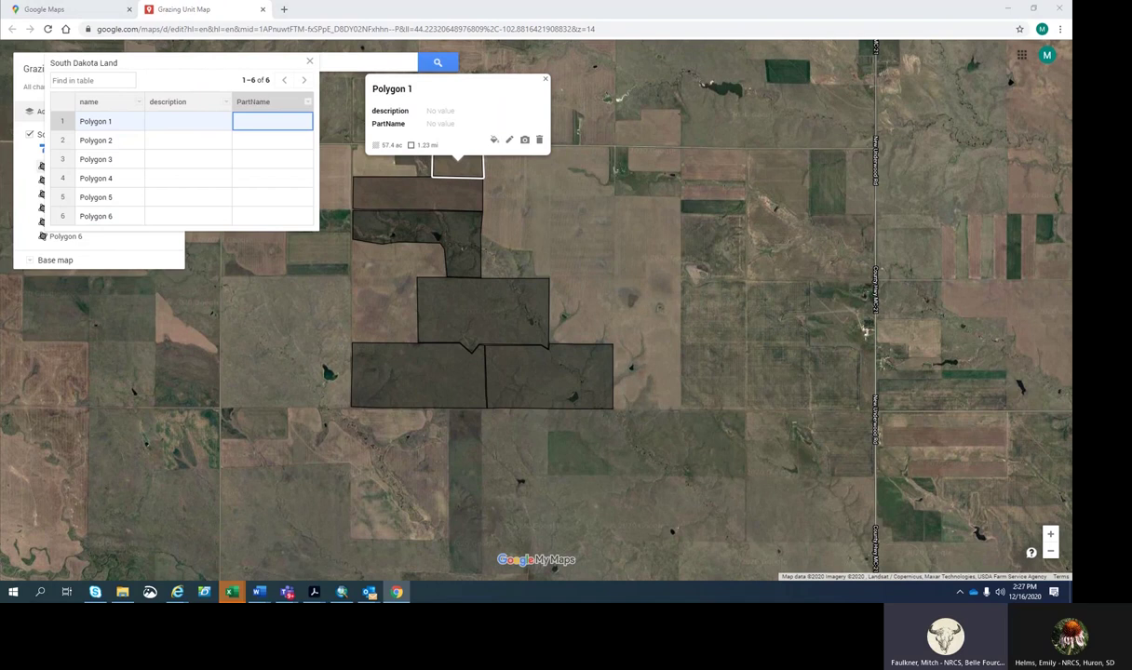
{"action": "left_click", "coordinate": [274, 129]}
{"action": "type", "text": "North"}
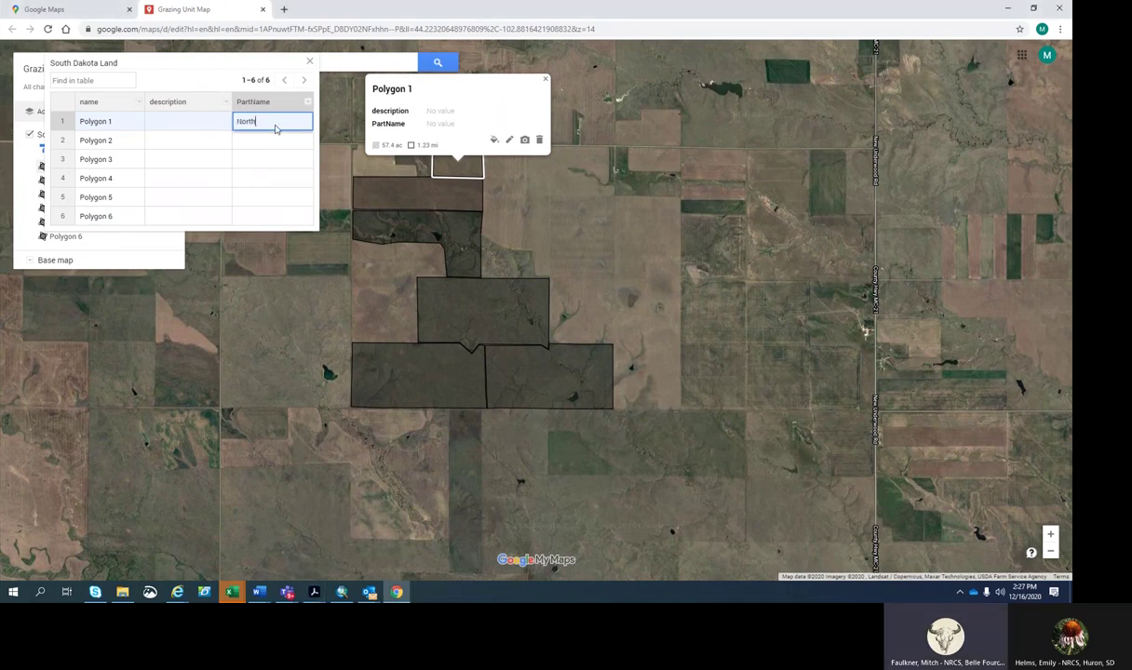
{"action": "type", "text": " Past"}
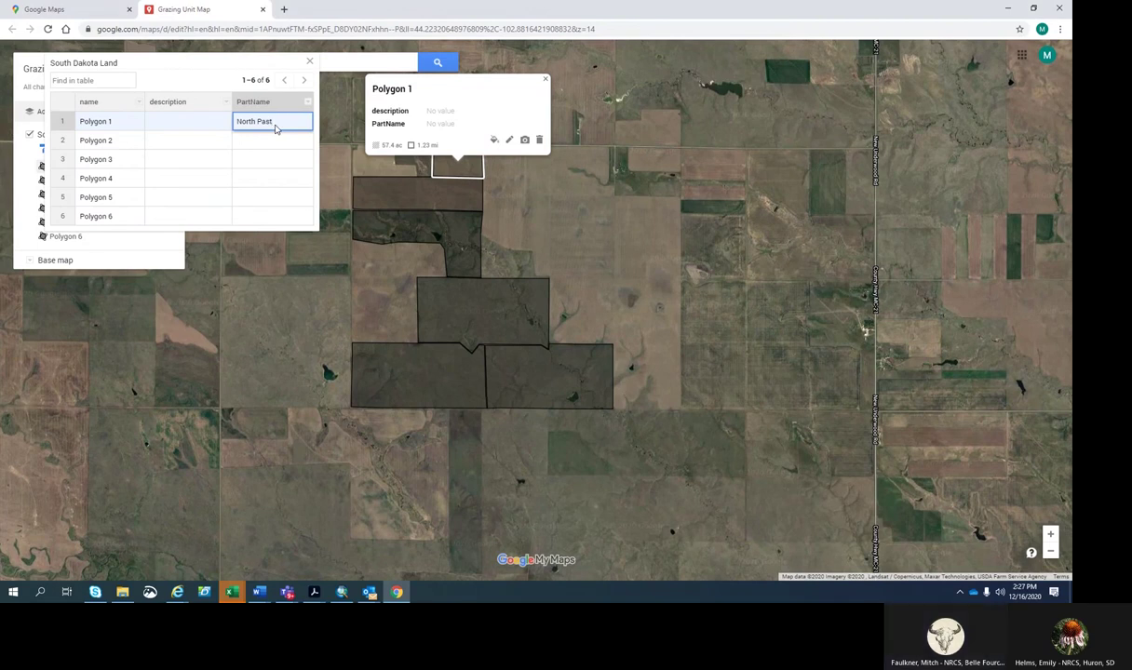
{"action": "type", "text": "ure"}
{"action": "left_click", "coordinate": [261, 138]}
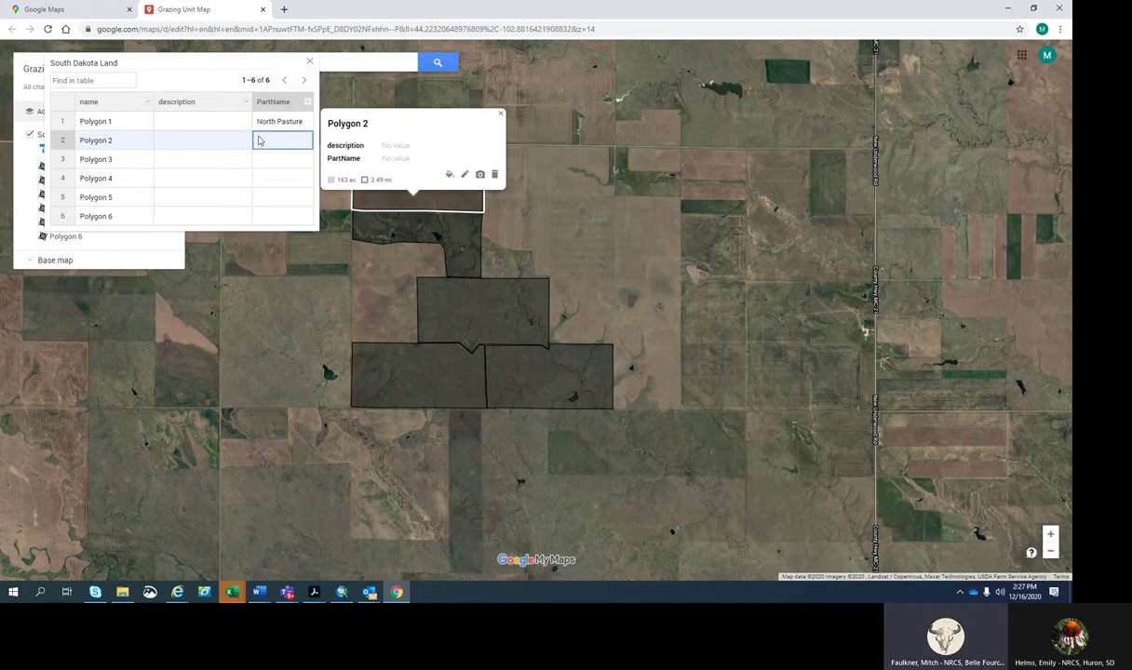
{"action": "type", "text": "North Hay"}
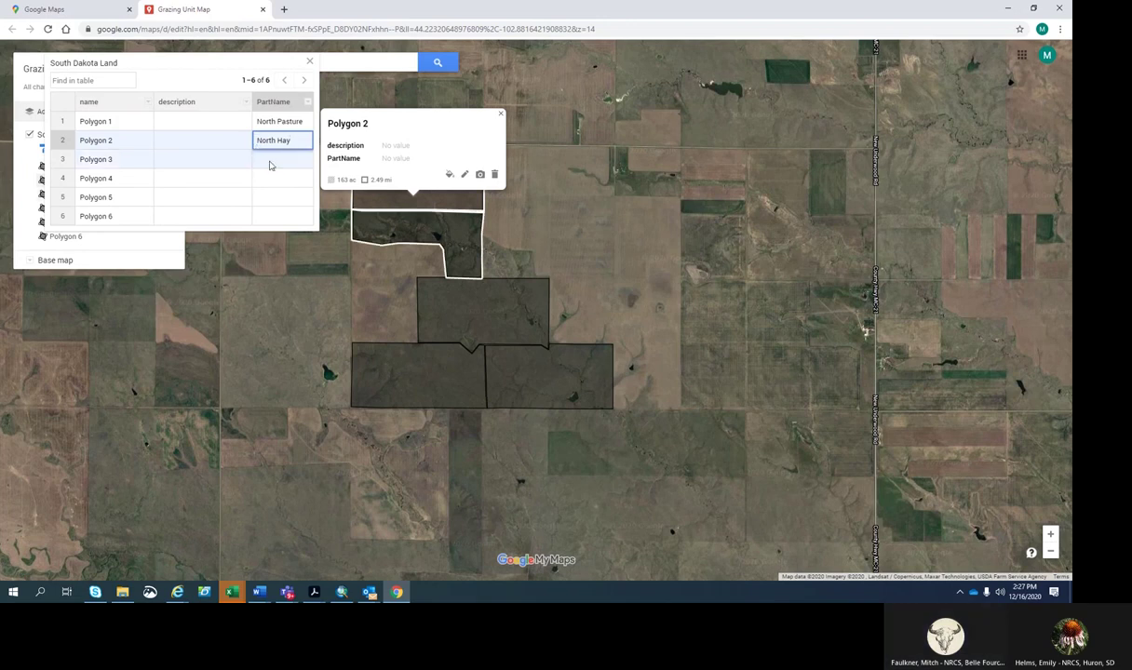
Enter the PartName values Dam Pasture for Polygon 3 and SO Range 1 for Polygon 4.
{"action": "left_click", "coordinate": [270, 164]}
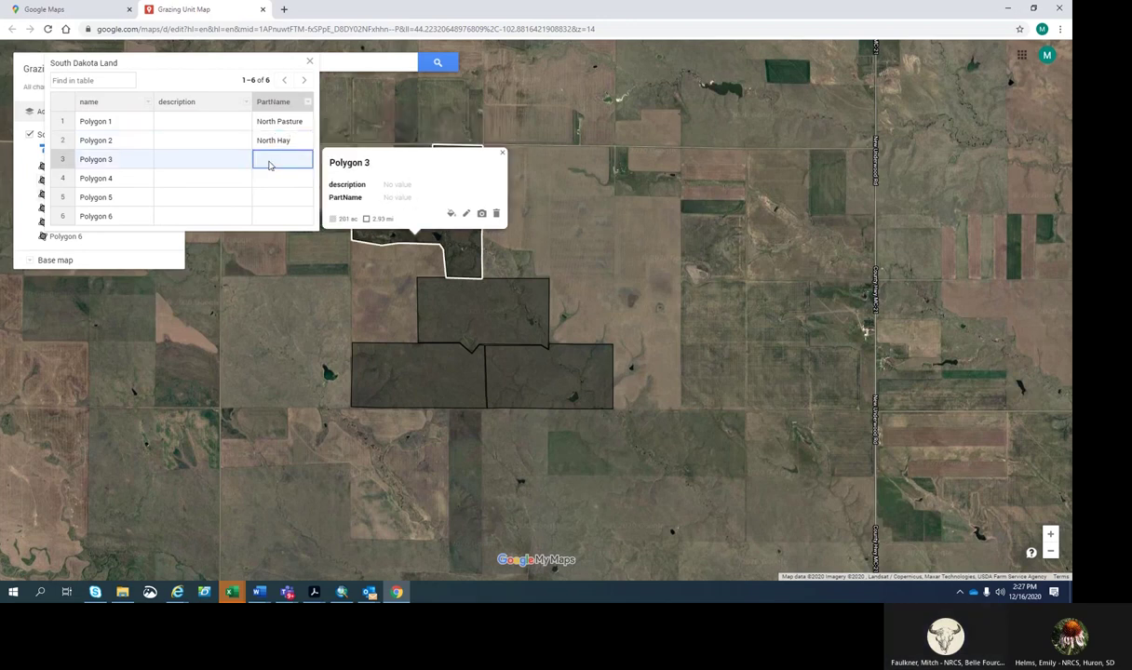
{"action": "type", "text": "Dam"}
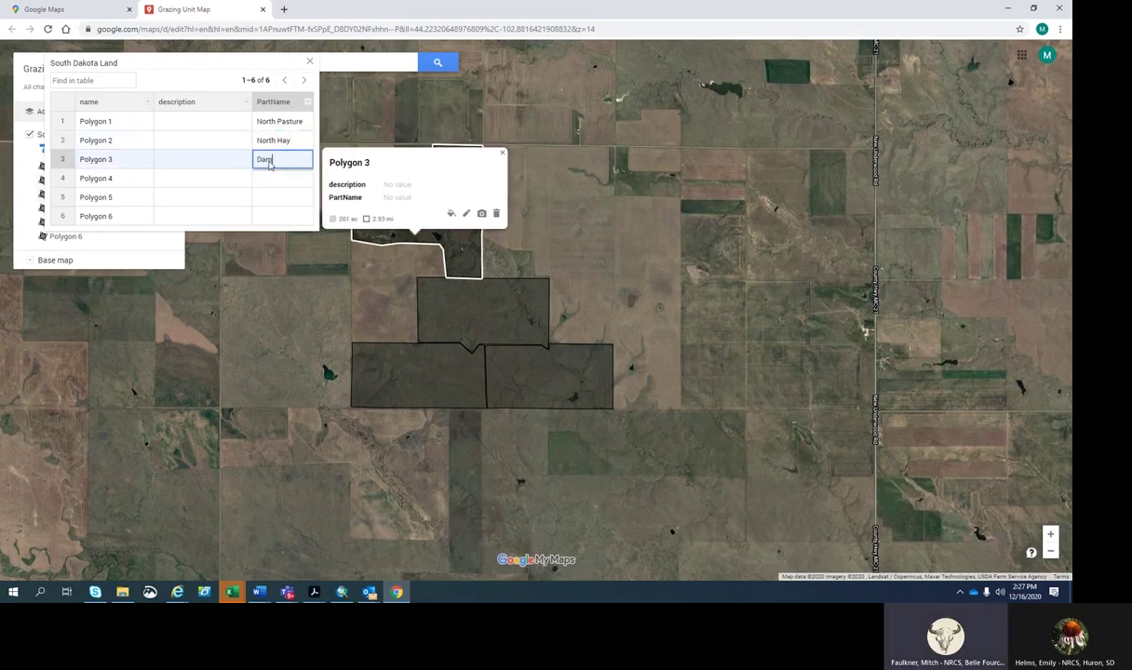
{"action": "type", "text": " Pasture"}
{"action": "left_click", "coordinate": [275, 178]}
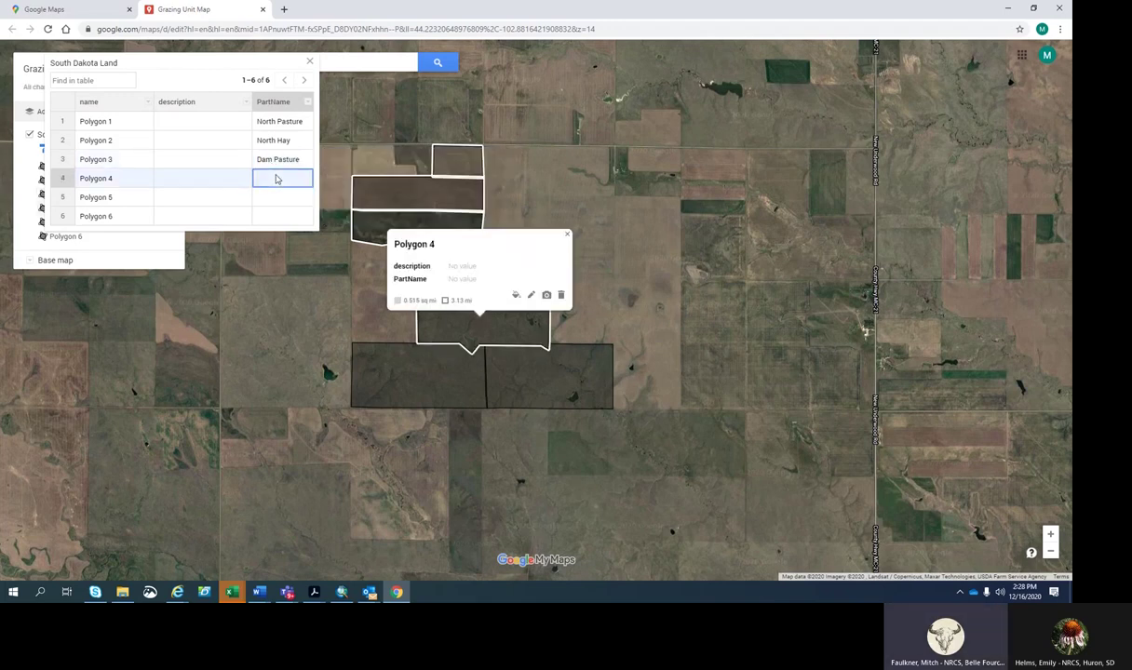
{"action": "type", "text": "So Range 1"}
Enter the PartName values So Range 2 for Polygon 5 and SO Range 3 for Polygon 6.
{"action": "left_click", "coordinate": [277, 197]}
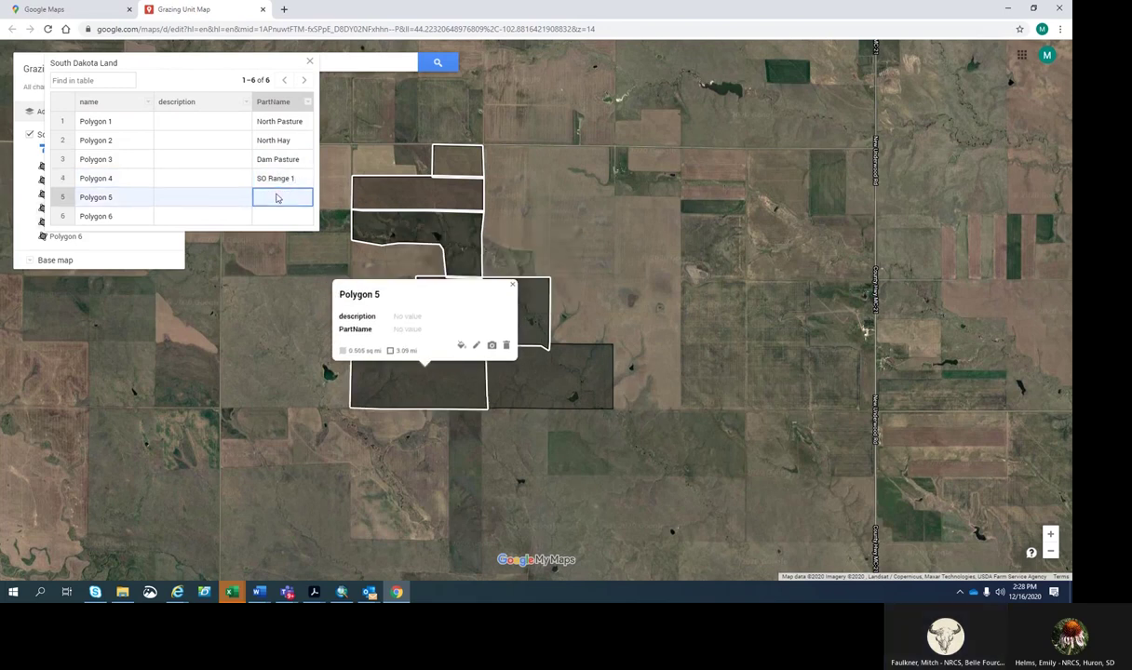
{"action": "type", "text": "So Range 2"}
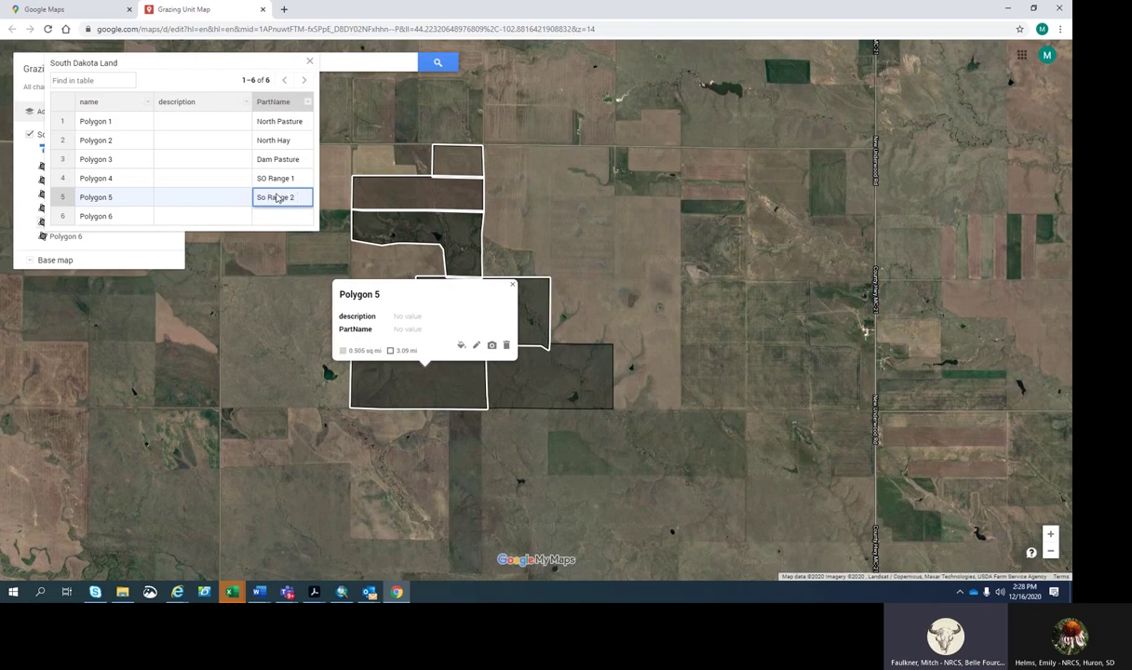
{"action": "left_click", "coordinate": [278, 216]}
{"action": "type", "text": "SO Range"}
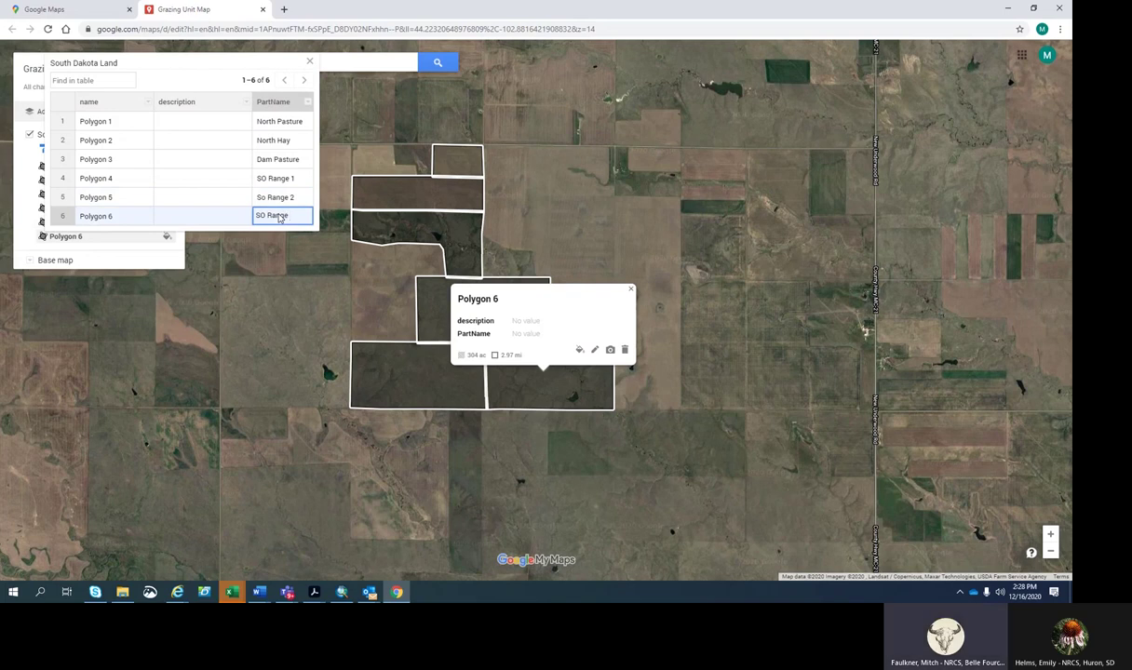
{"action": "type", "text": " 3"}
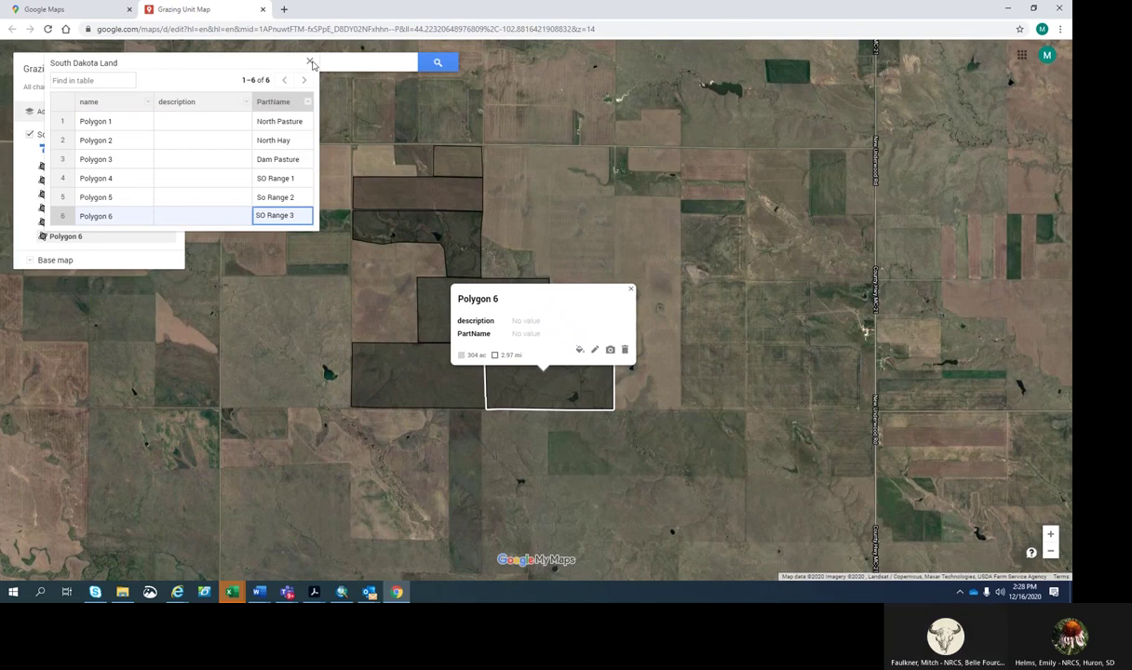
Correct the PartName capitalization to So Range 3 for Polygon 6 and So Range 1 for Polygon 4, and close the data table.
{"action": "left_click", "coordinate": [274, 216]}
{"action": "key", "text": "BackSpace"}
{"action": "type", "text": "o"}
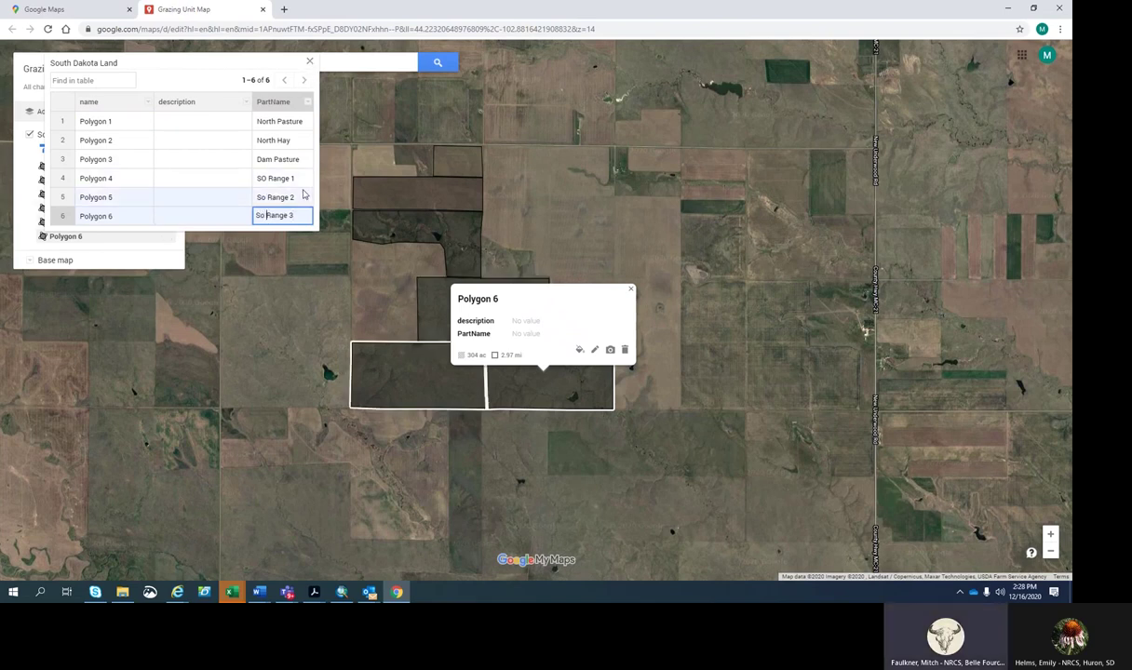
{"action": "left_click", "coordinate": [270, 180]}
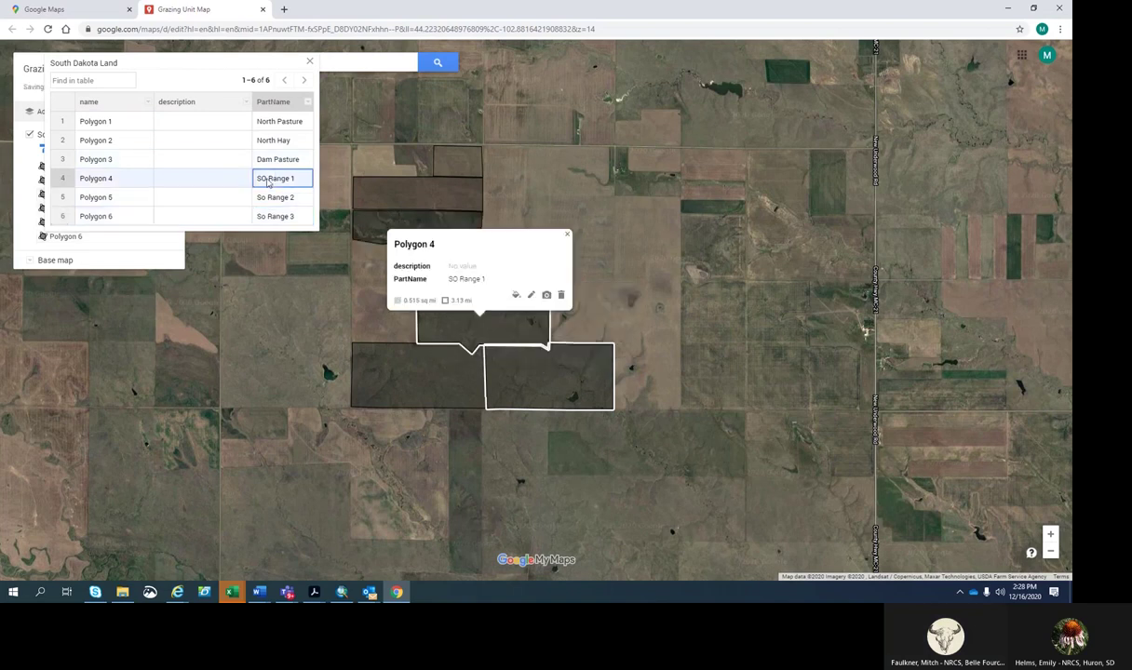
{"action": "left_click", "coordinate": [270, 182]}
{"action": "key", "text": "BackSpace"}
{"action": "type", "text": "o"}
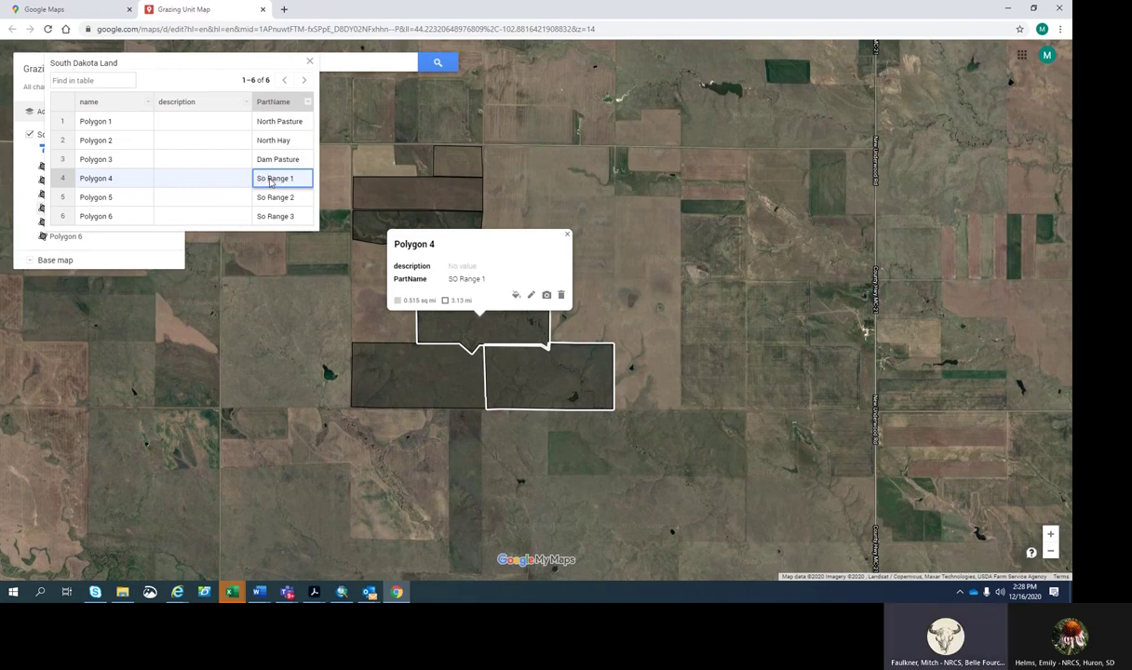
{"action": "left_click", "coordinate": [310, 61]}
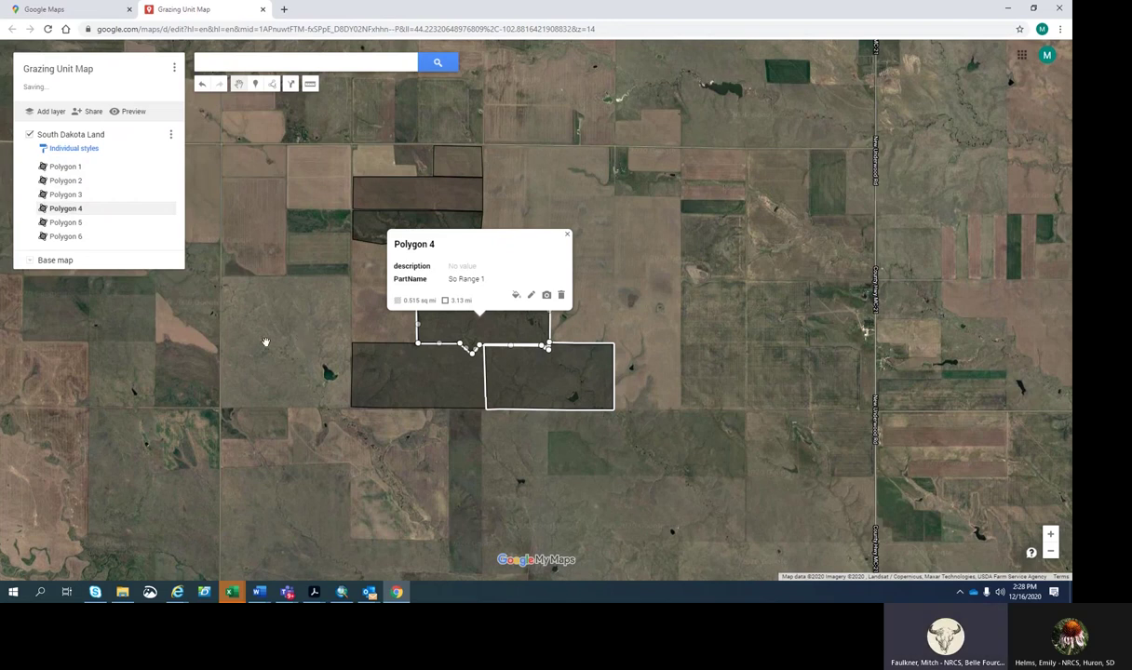
{"action": "left_click", "coordinate": [538, 223]}
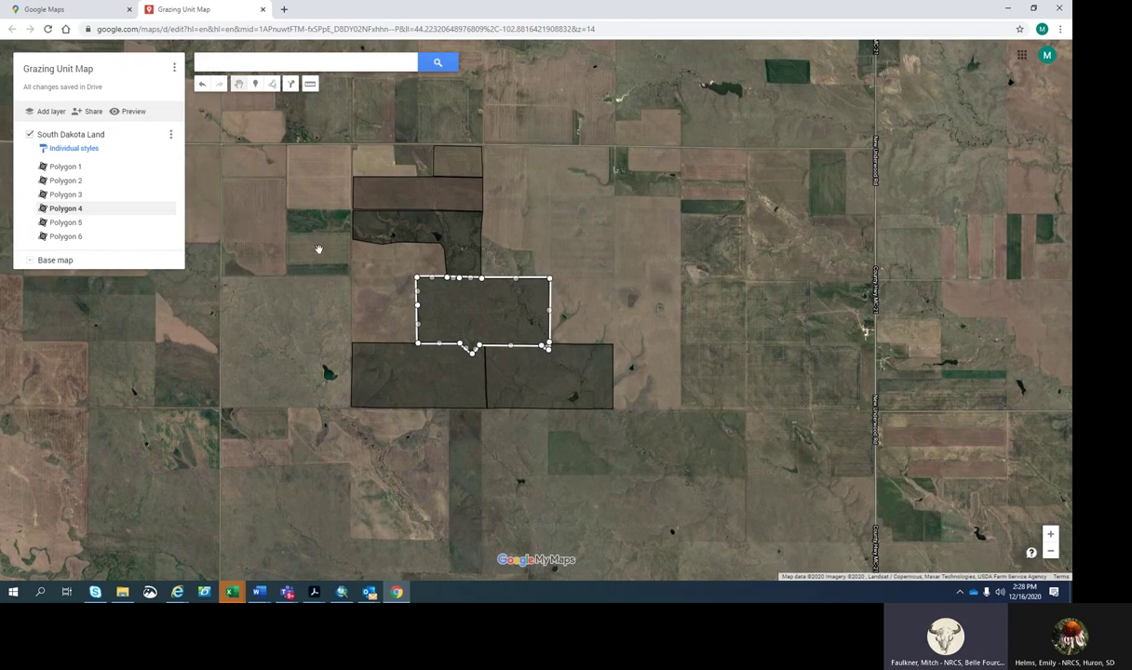
Draw and save a rectangular polygon of about 69 acres around the cropped field just west of the Dam Pasture polygon.
{"action": "left_click", "coordinate": [271, 84]}
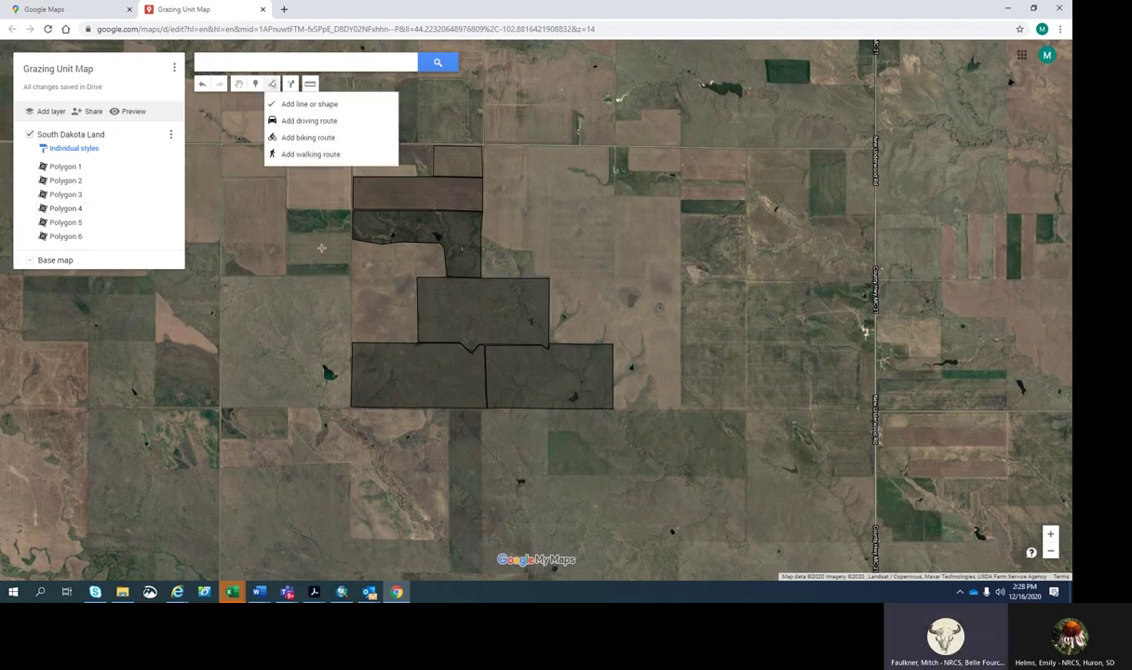
{"action": "scroll", "coordinate": [302, 238], "scroll_direction": "up", "scroll_amount": 2}
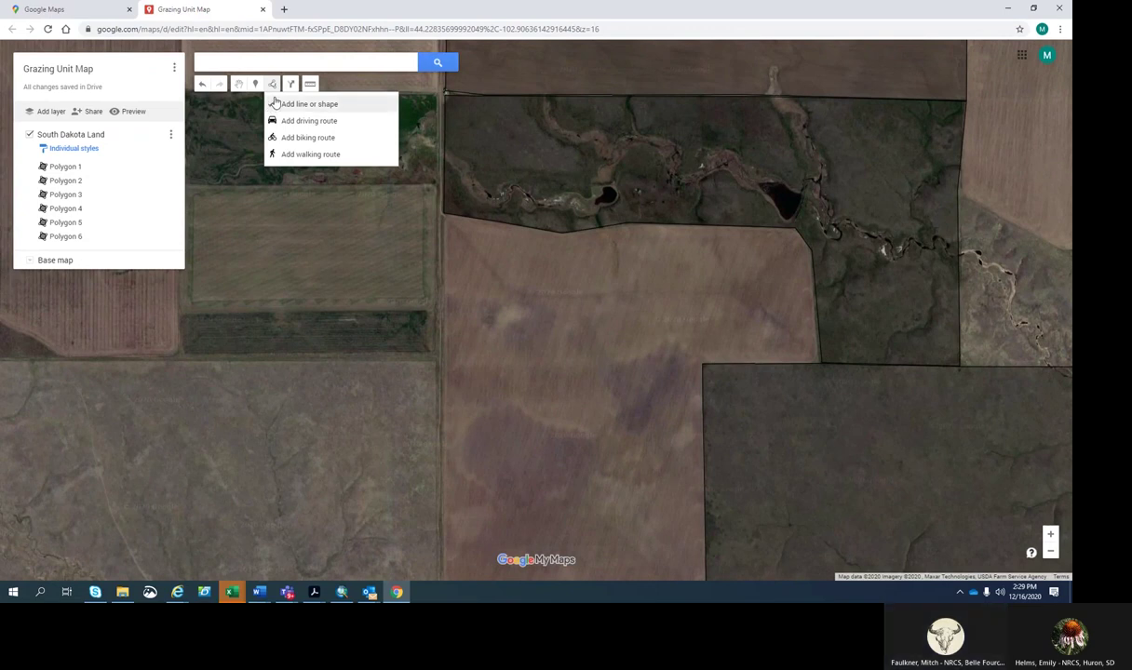
{"action": "left_click", "coordinate": [190, 188]}
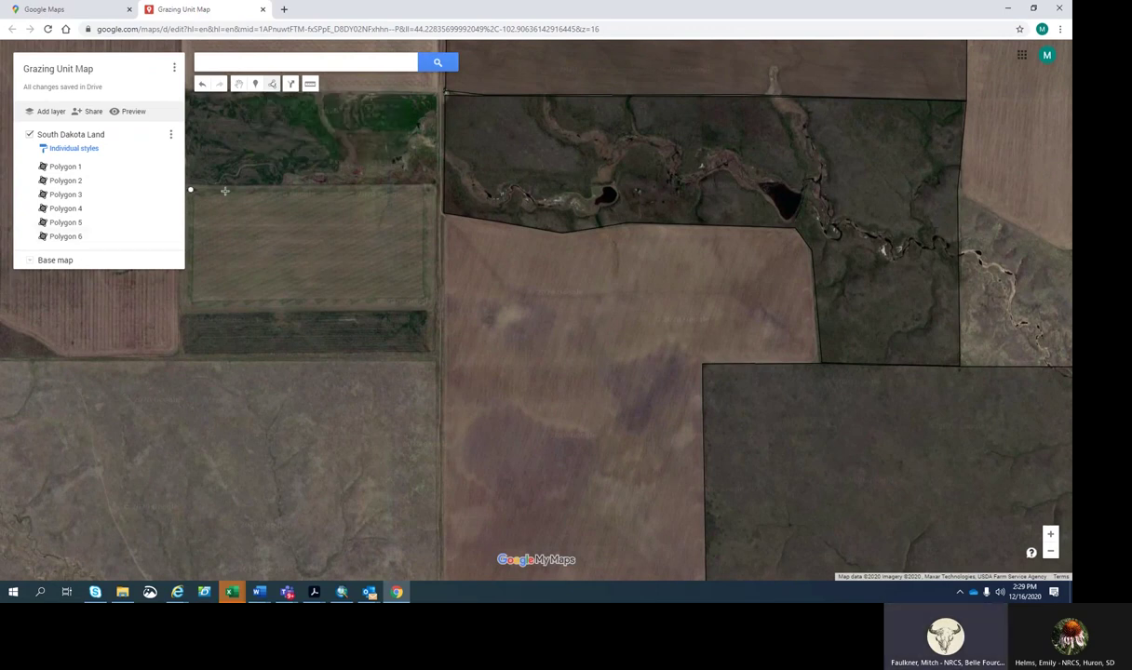
{"action": "left_click", "coordinate": [437, 188]}
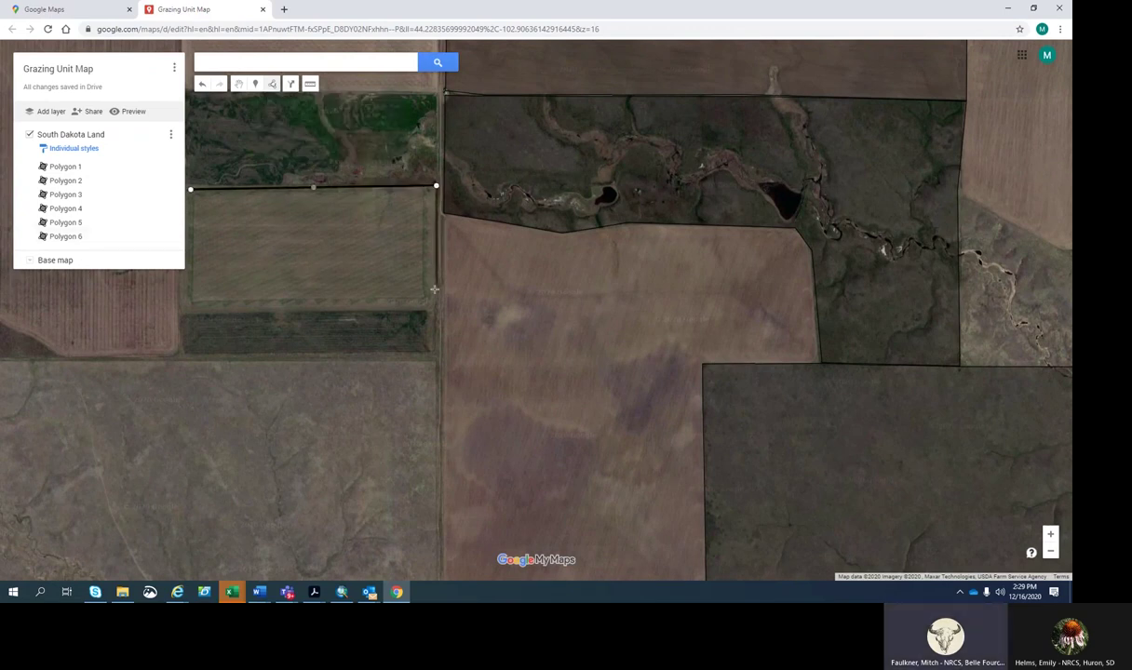
{"action": "left_click", "coordinate": [435, 307]}
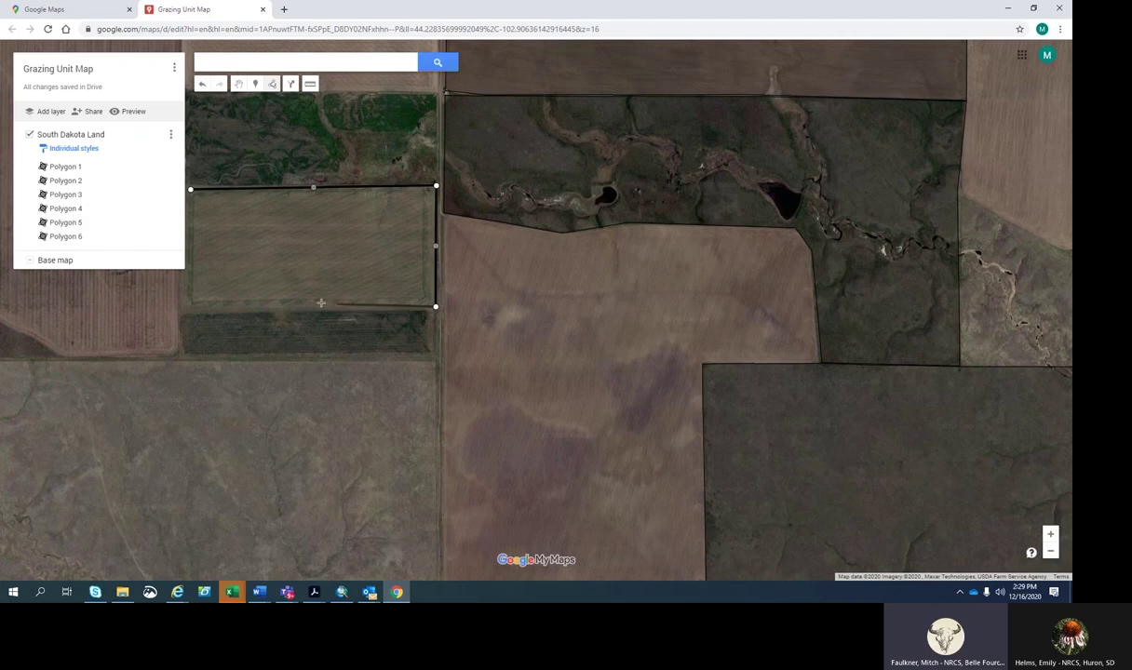
{"action": "left_click", "coordinate": [190, 310]}
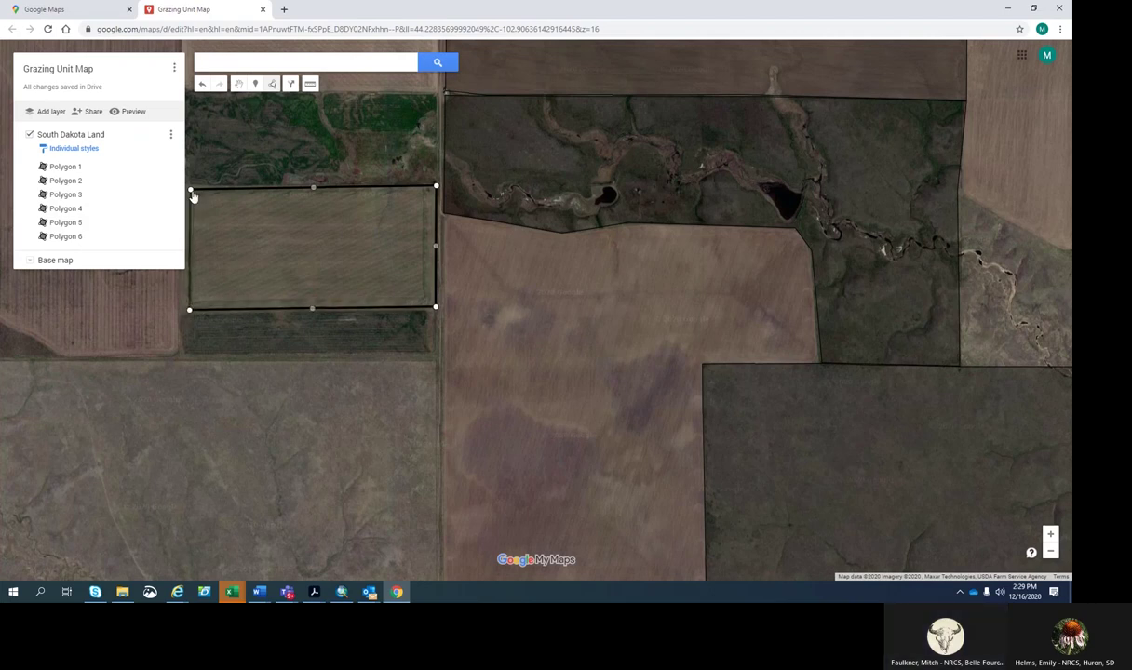
{"action": "left_click", "coordinate": [191, 190]}
{"action": "scroll", "coordinate": [191, 190], "scroll_direction": "up", "scroll_amount": 1}
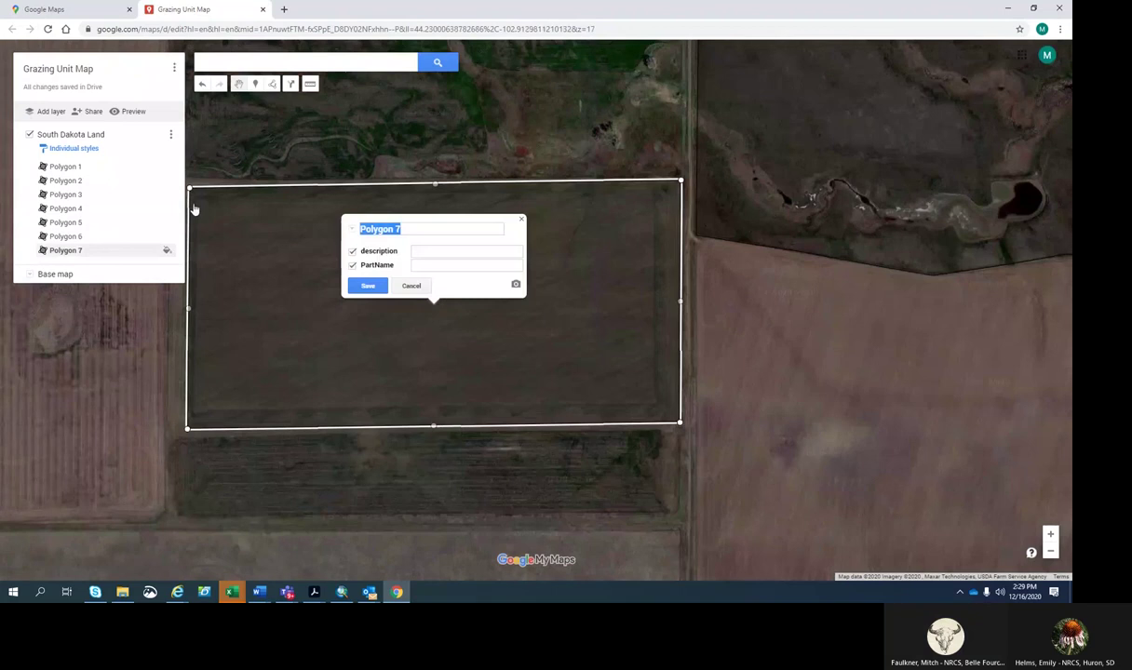
{"action": "left_click", "coordinate": [363, 286]}
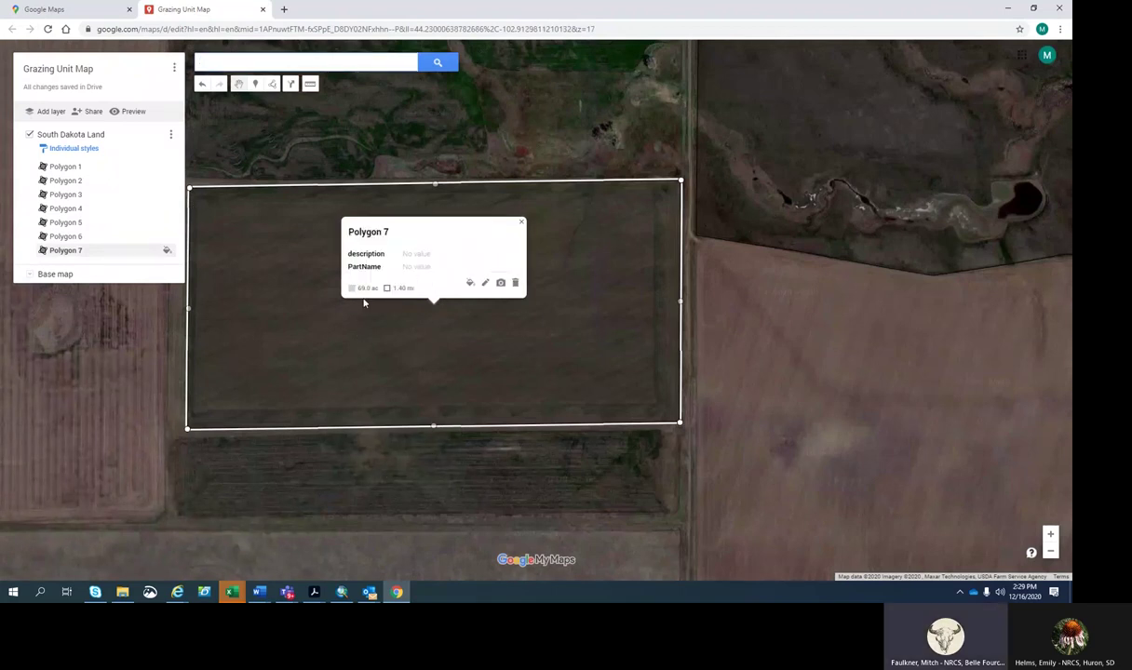
{"action": "left_click", "coordinate": [520, 222]}
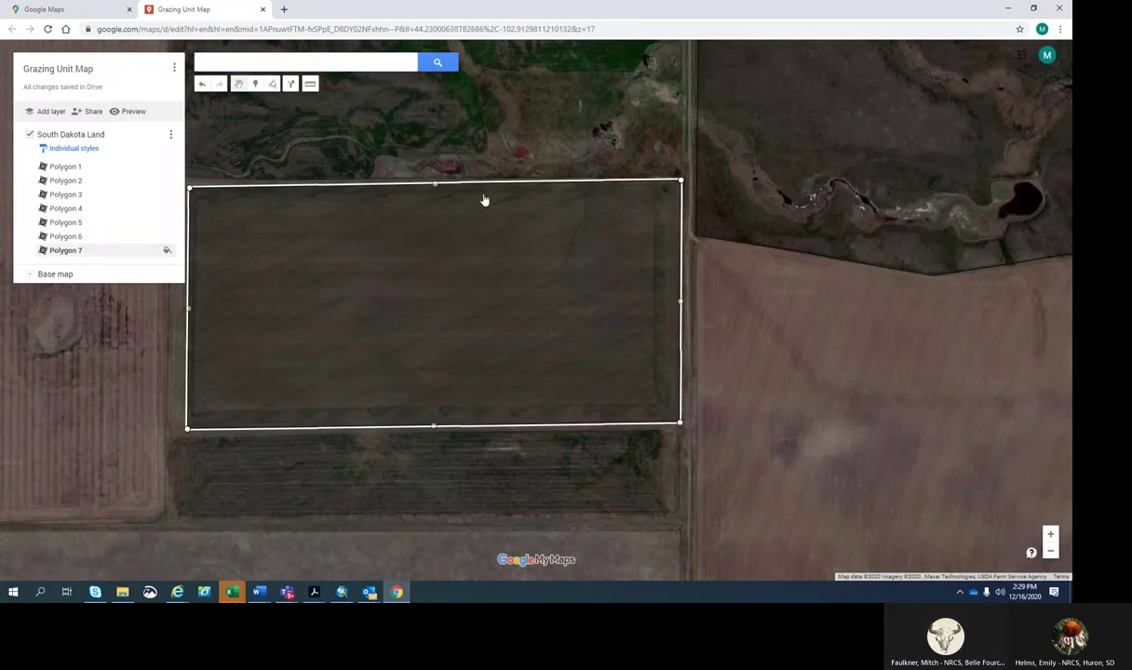
Enter the PartName value W Crop for Polygon 7 in the South Dakota Land layer's data table and close the table.
{"action": "left_click", "coordinate": [171, 136]}
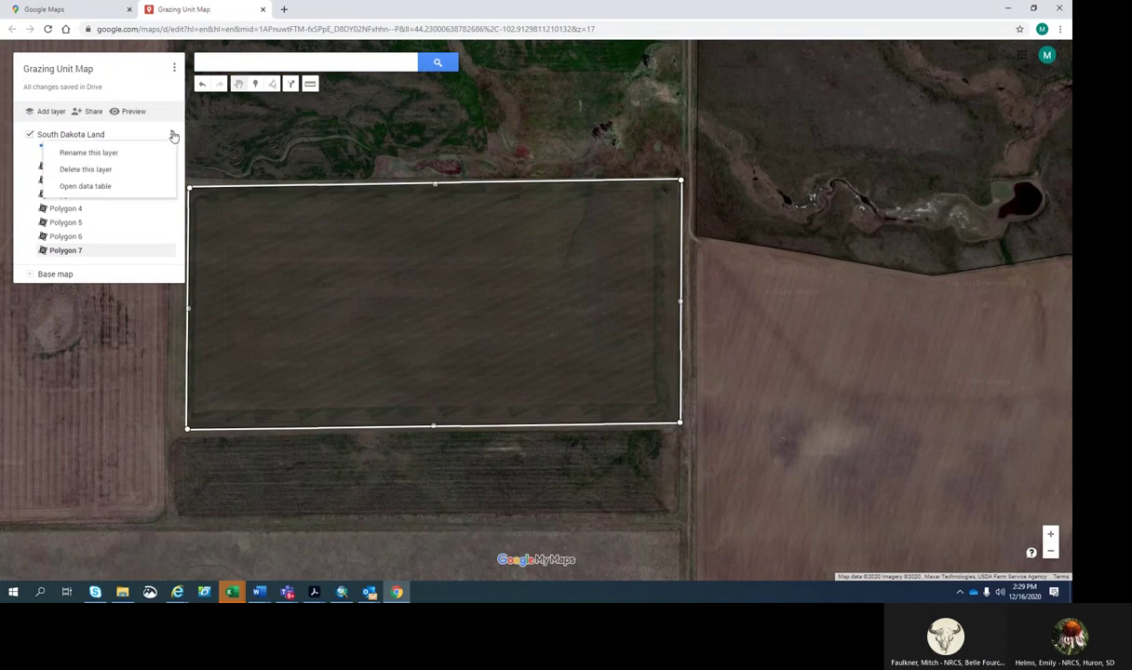
{"action": "left_click", "coordinate": [119, 187]}
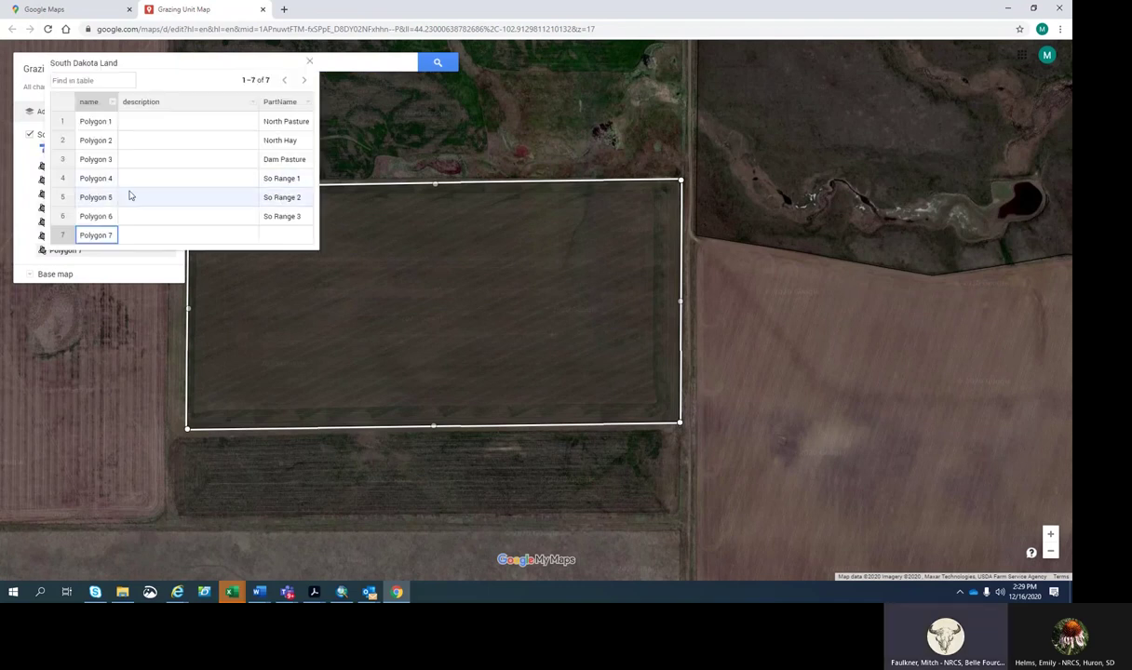
{"action": "left_click", "coordinate": [288, 238]}
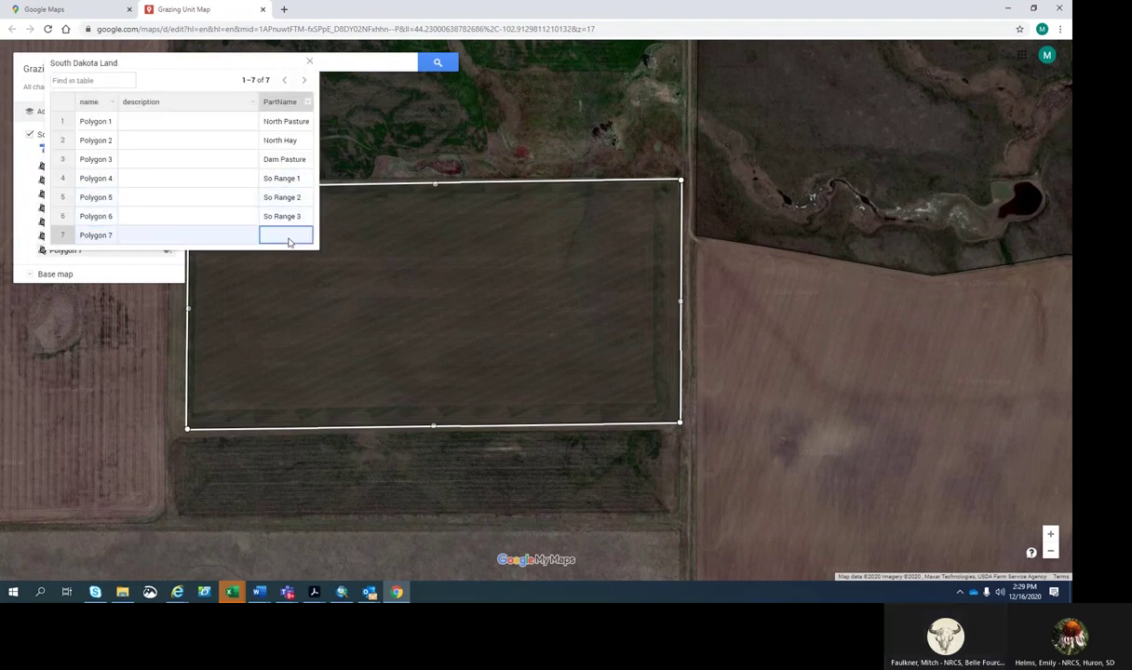
{"action": "type", "text": "W Crop"}
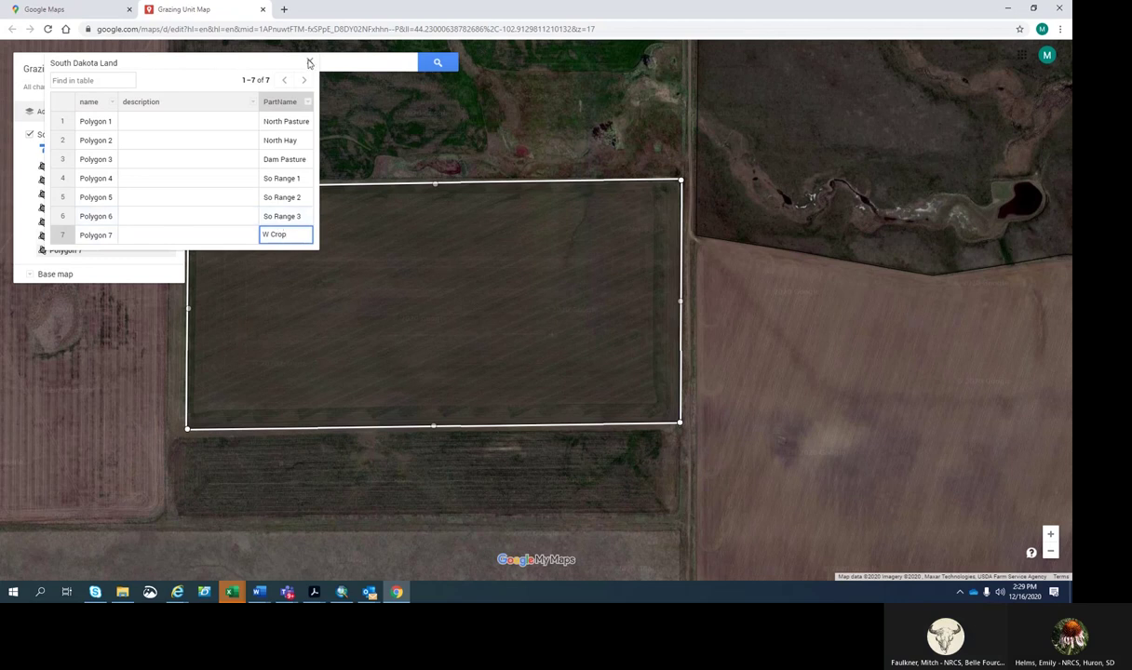
{"action": "left_click", "coordinate": [310, 63]}
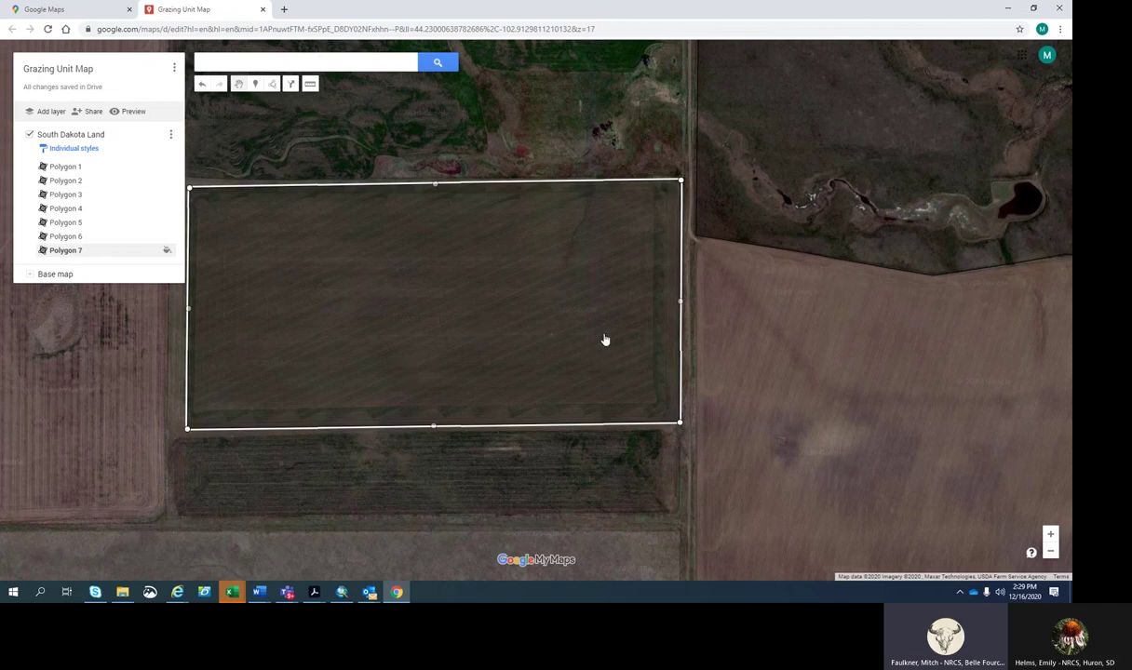
{"action": "scroll", "coordinate": [607, 343], "scroll_direction": "up", "scroll_amount": 1}
{"action": "scroll", "coordinate": [626, 351], "scroll_direction": "down", "scroll_amount": 2}
{"action": "scroll", "coordinate": [691, 340], "scroll_direction": "down", "scroll_amount": 2}
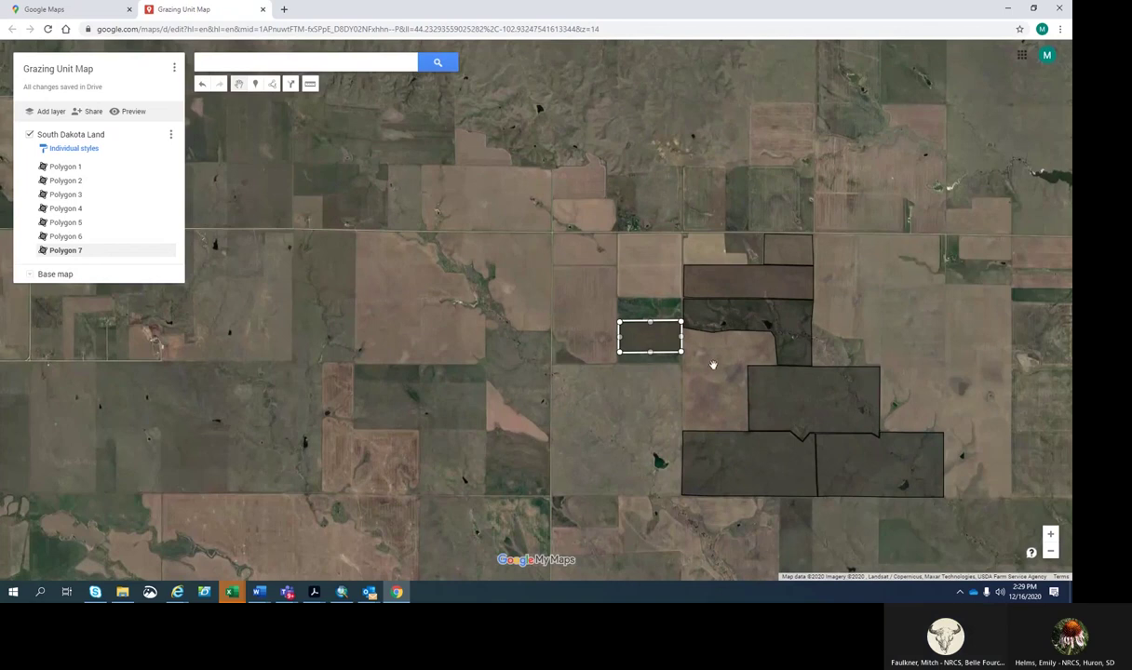
{"action": "scroll", "coordinate": [739, 365], "scroll_direction": "up", "scroll_amount": 1}
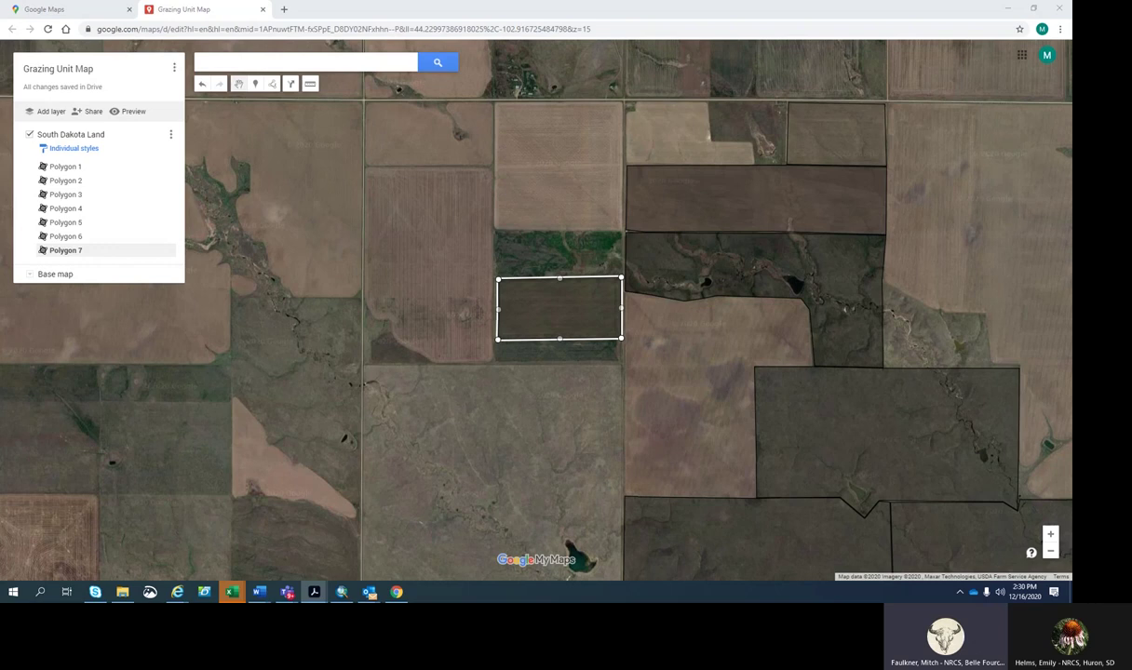
Export the entire map as KML instead of KMZ and download it.
{"action": "left_click", "coordinate": [174, 70]}
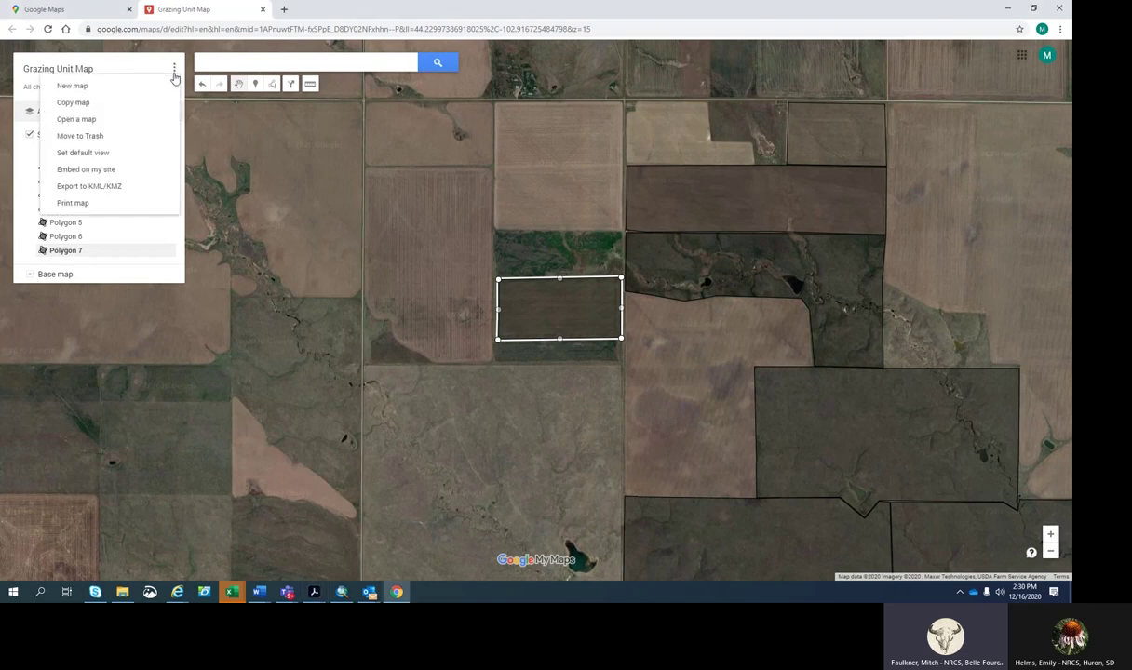
{"action": "left_click", "coordinate": [113, 188]}
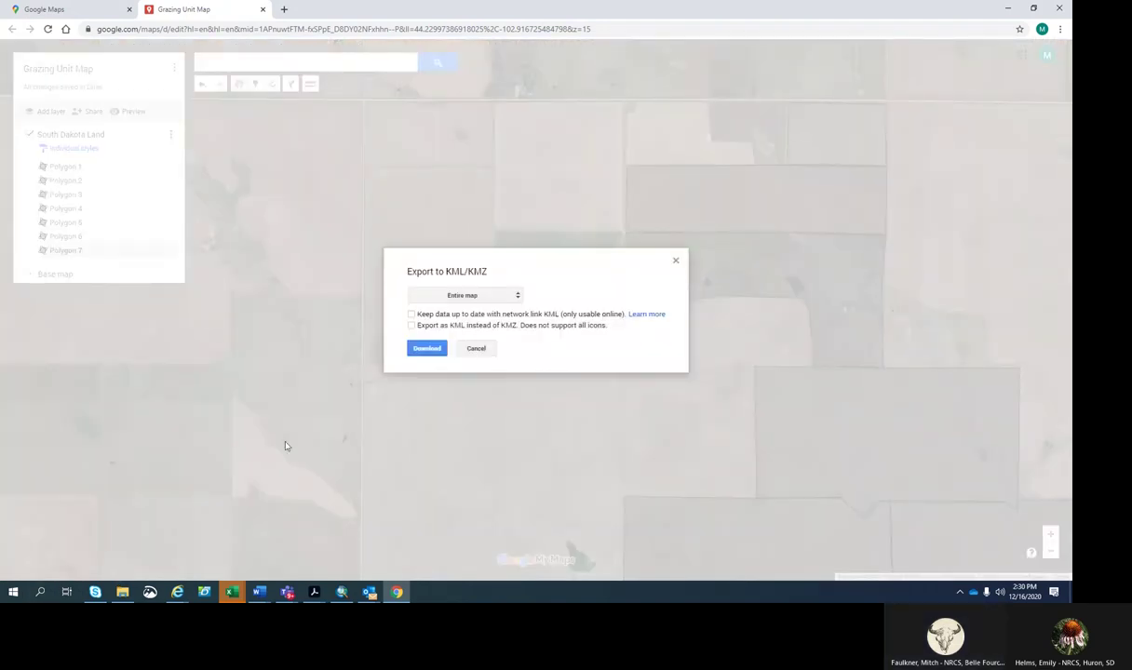
{"action": "left_click", "coordinate": [411, 326]}
{"action": "left_click", "coordinate": [426, 351]}
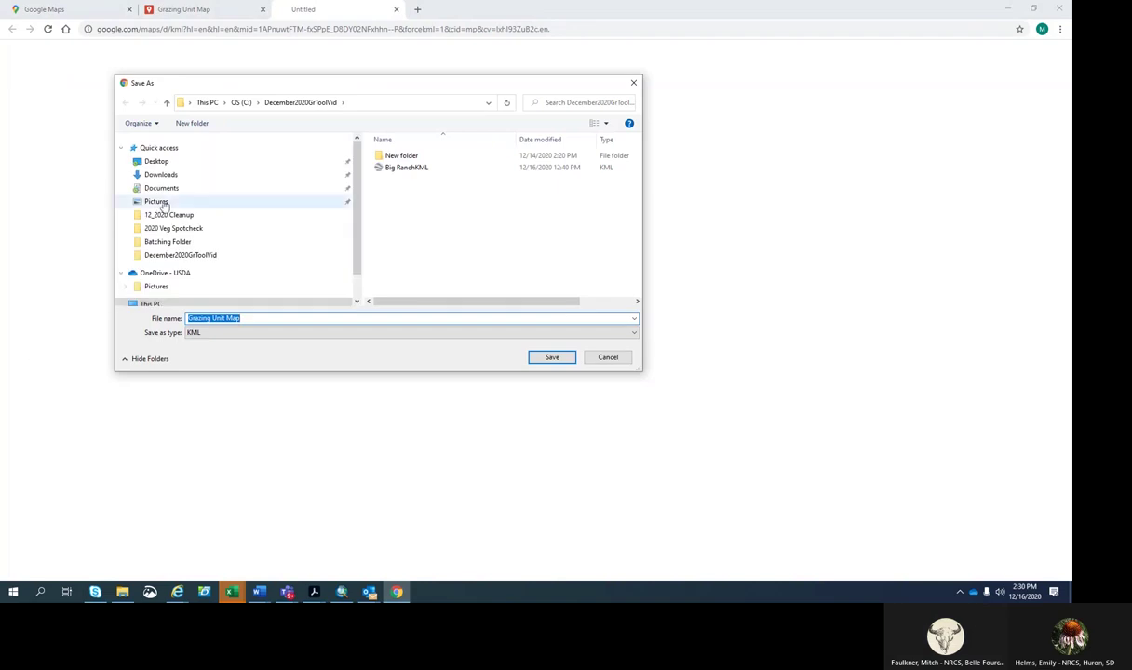
Save the KML file as South Dakota Land in the December2020GrToolVid folder on the C: drive.
{"action": "scroll", "coordinate": [279, 224], "scroll_direction": "down", "scroll_amount": 5}
{"action": "scroll", "coordinate": [235, 251], "scroll_direction": "up", "scroll_amount": 3}
{"action": "scroll", "coordinate": [236, 258], "scroll_direction": "down", "scroll_amount": 4}
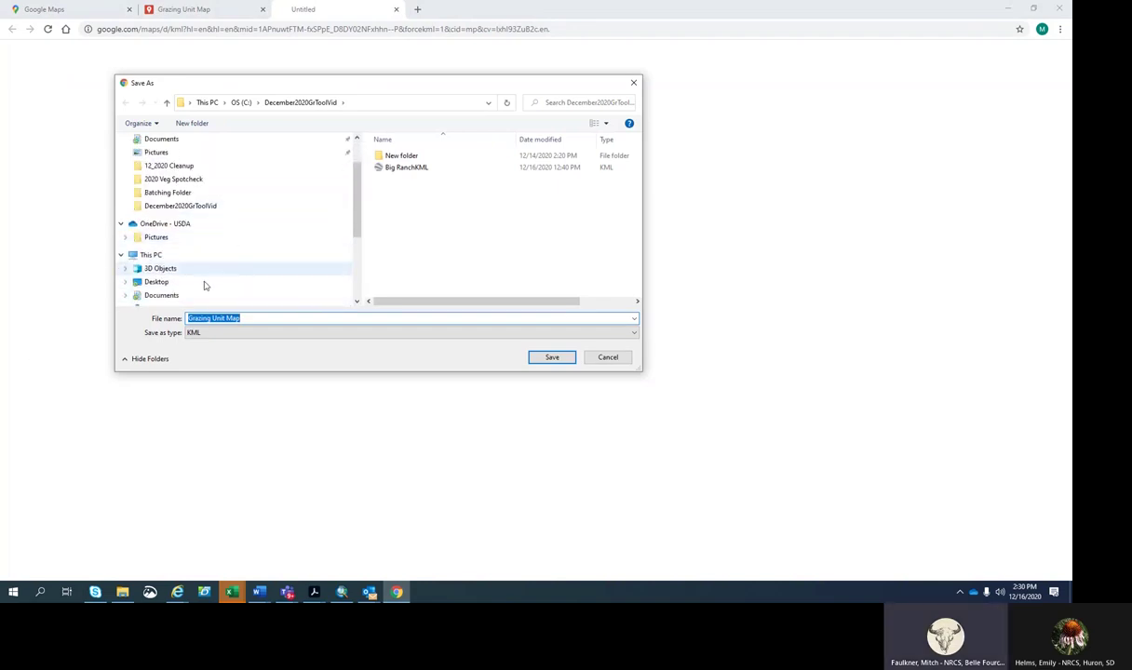
{"action": "scroll", "coordinate": [227, 265], "scroll_direction": "down", "scroll_amount": 2}
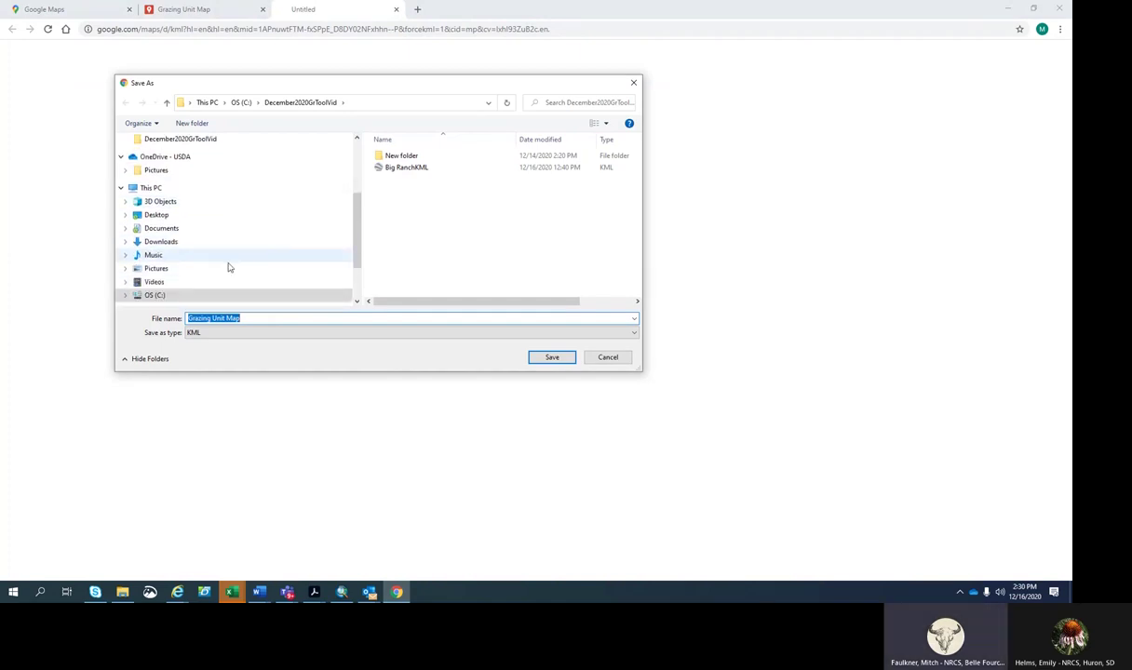
{"action": "left_click", "coordinate": [154, 296]}
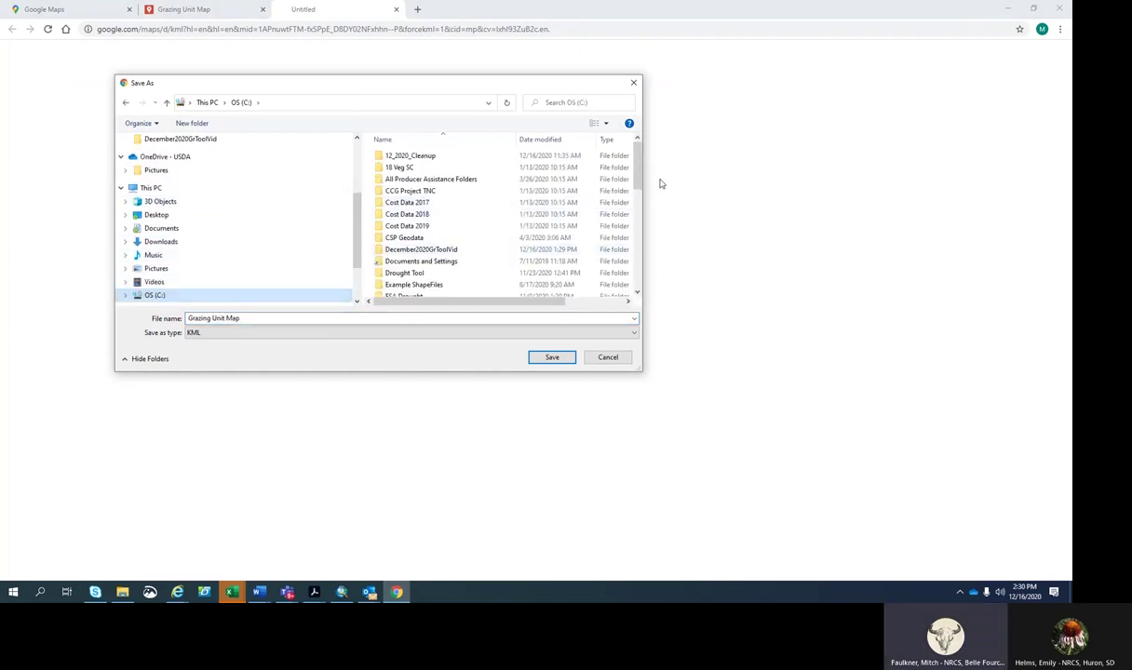
{"action": "scroll", "coordinate": [637, 164], "scroll_direction": "down", "scroll_amount": 1}
{"action": "mouse_move", "coordinate": [637, 163]}
{"action": "left_mouse_down"}
{"action": "mouse_move", "coordinate": [640, 194]}
{"action": "mouse_move", "coordinate": [642, 180]}
{"action": "left_mouse_up"}
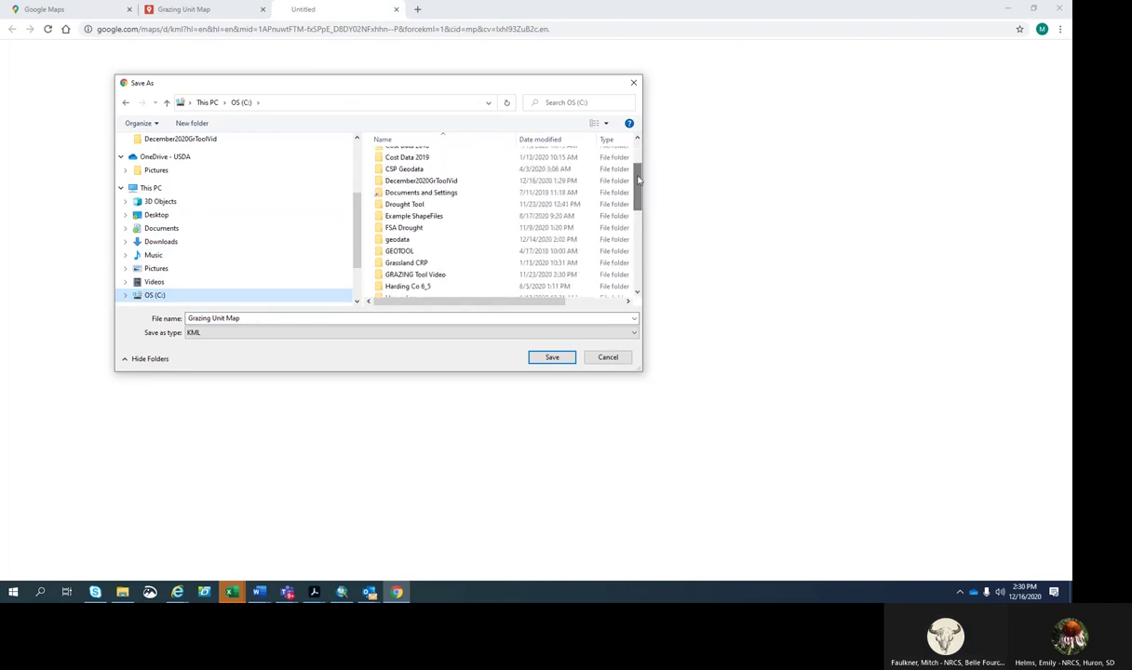
{"action": "double_click", "coordinate": [423, 180]}
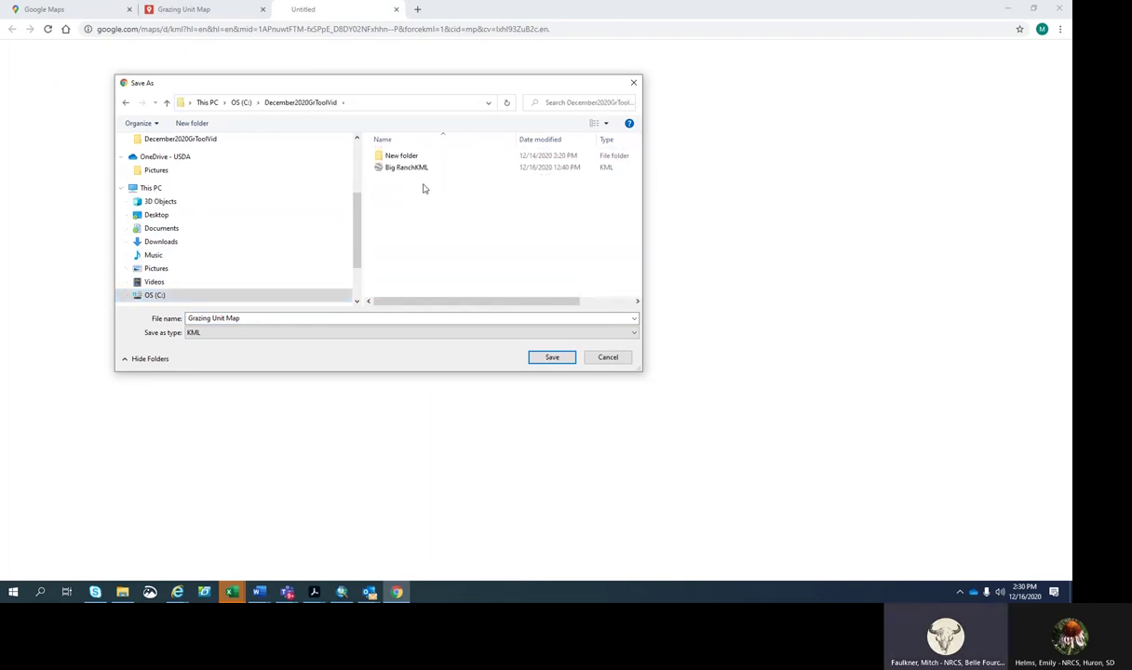
{"action": "left_click_drag", "start_coordinate": [186, 318], "coordinate": [247, 319]}
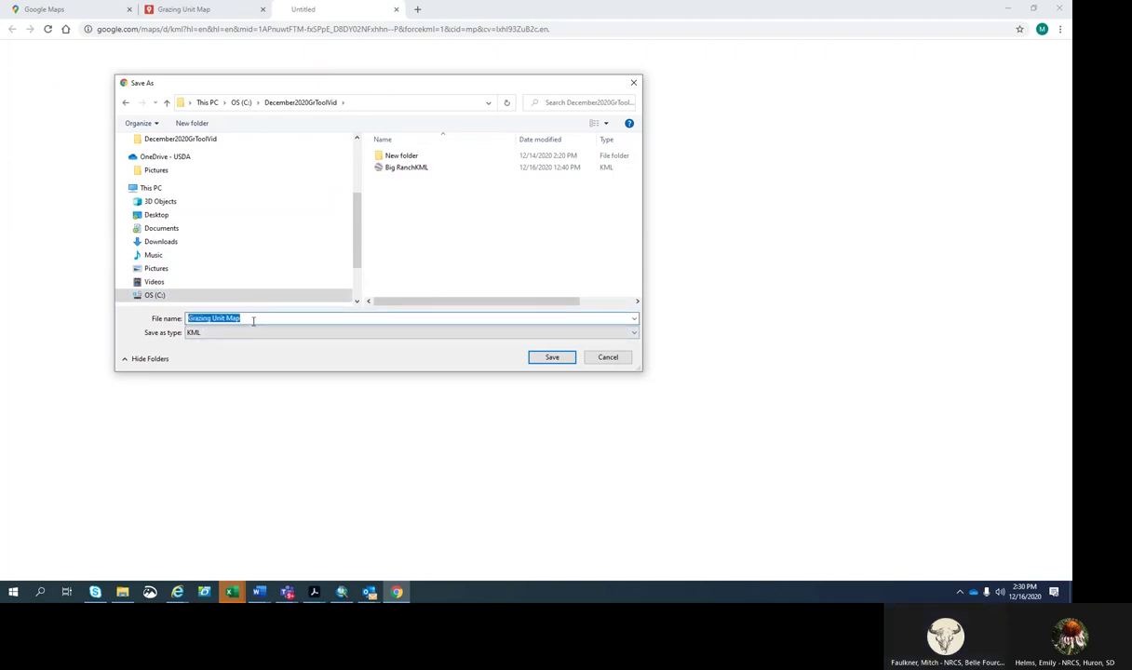
{"action": "type", "text": "South Dakota Land"}
{"action": "left_click", "coordinate": [550, 359]}
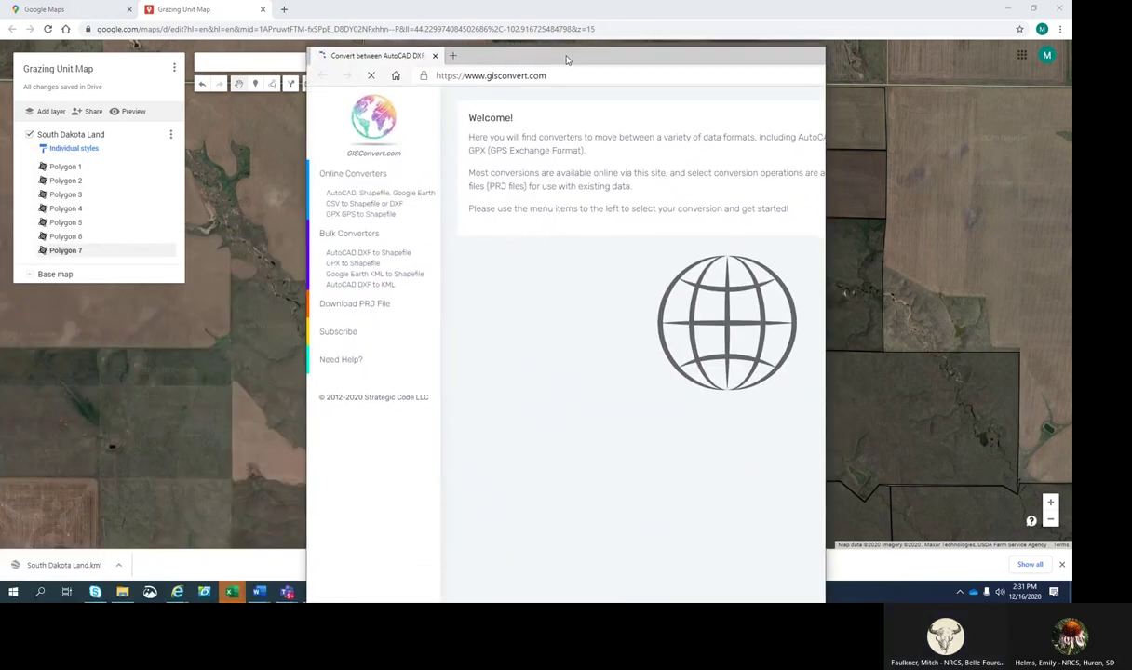
Switch to the GISConvert.com site, maximize its window and open the online AutoCAD, Shapefile, Google Earth converter.
{"action": "left_click", "coordinate": [785, 27]}
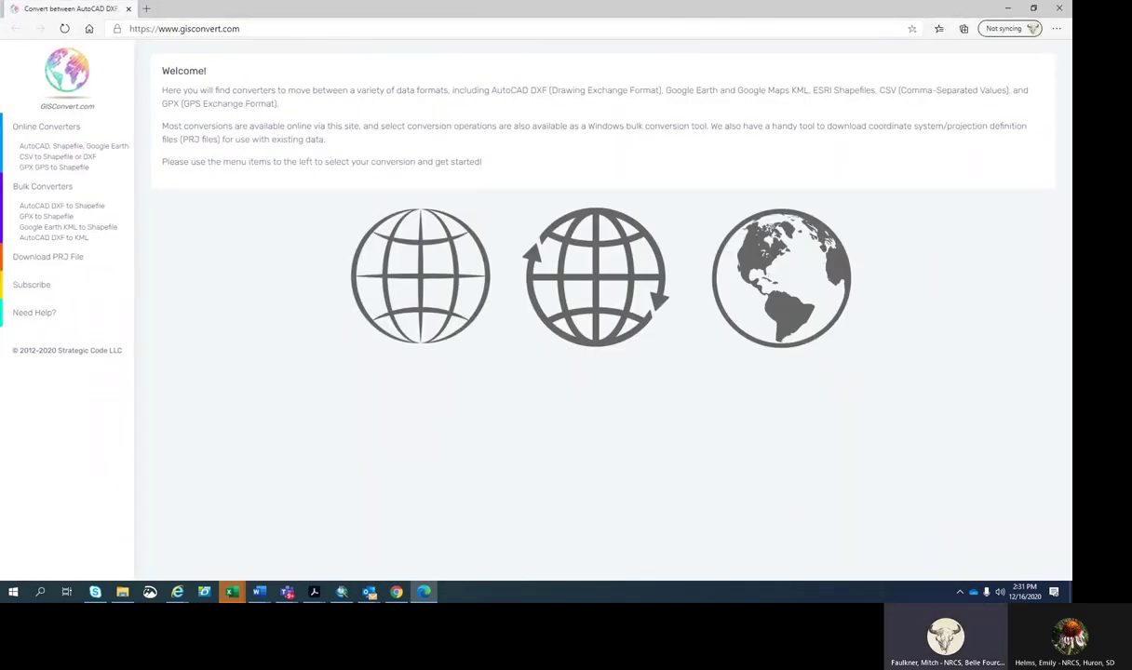
{"action": "left_click_drag", "start_coordinate": [69, 186], "coordinate": [46, 161]}
{"action": "left_click", "coordinate": [60, 149]}
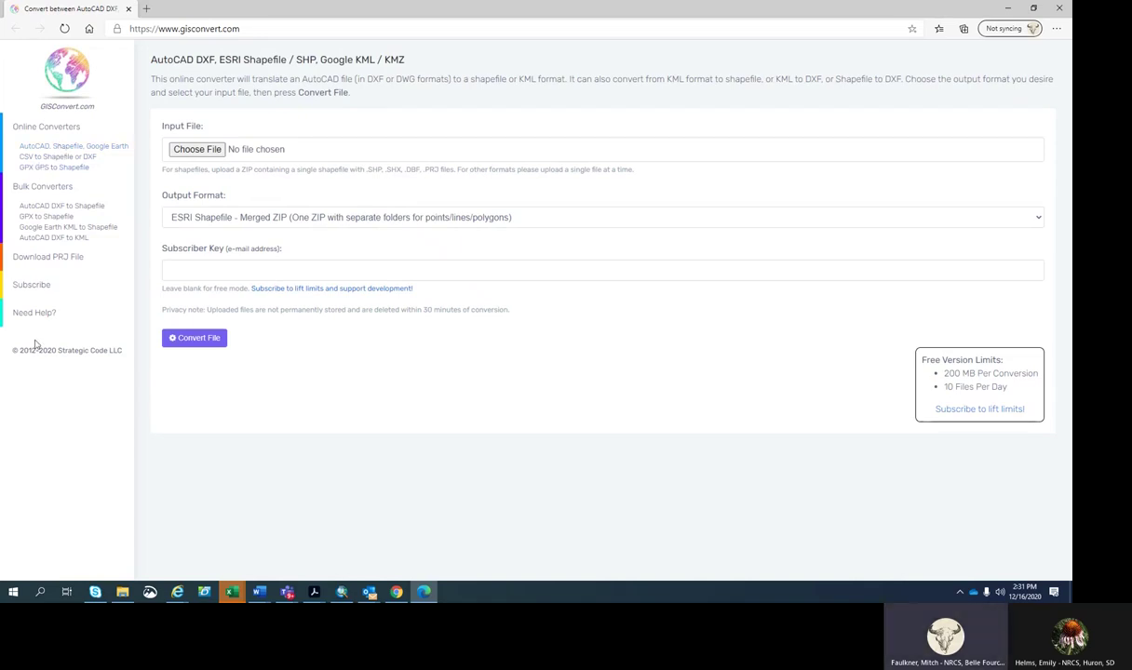
Choose South Dakota Land.kml from the December2020GrToolVid folder on the C: drive as the converter's input file.
{"action": "left_click", "coordinate": [179, 149]}
{"action": "left_click", "coordinate": [216, 156]}
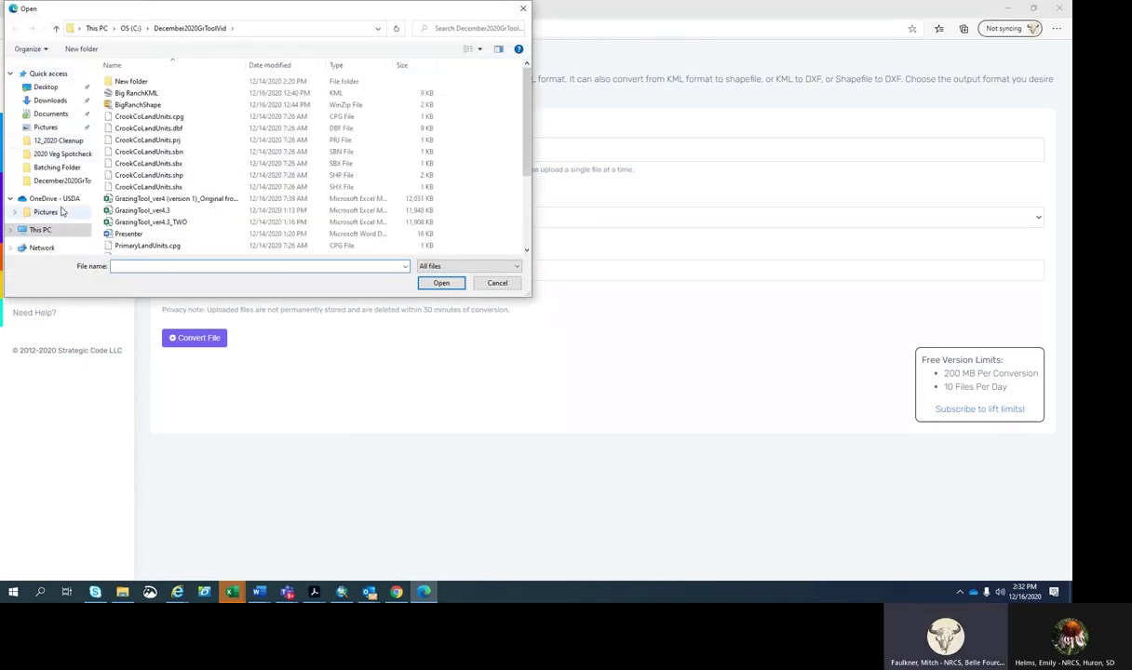
{"action": "left_click", "coordinate": [28, 190]}
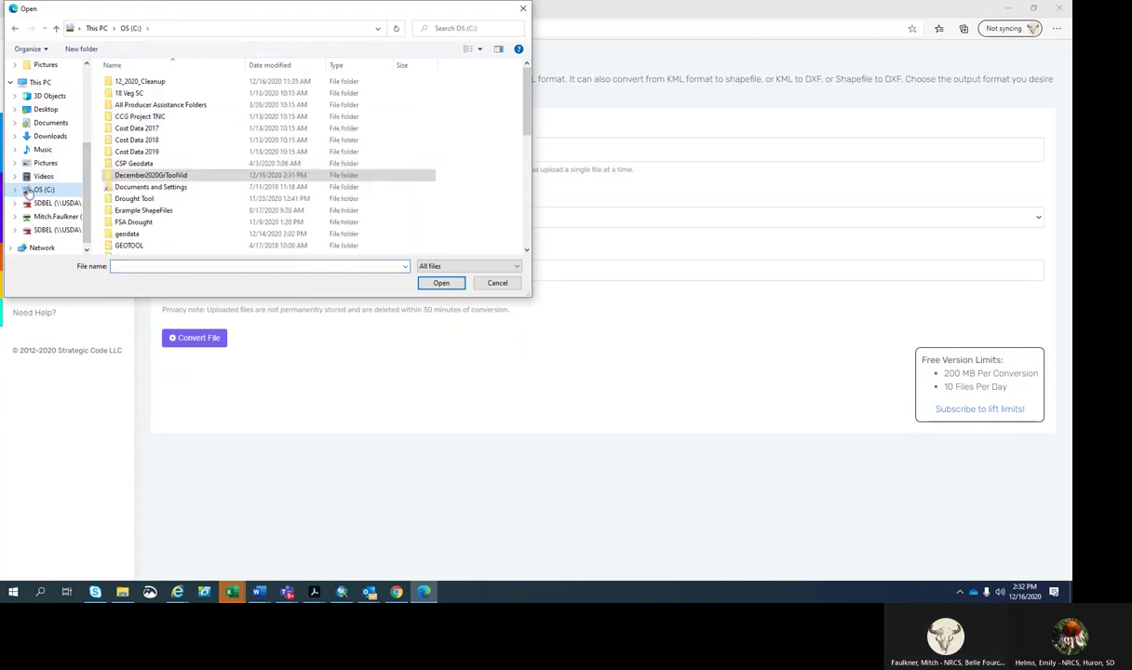
{"action": "double_click", "coordinate": [148, 175]}
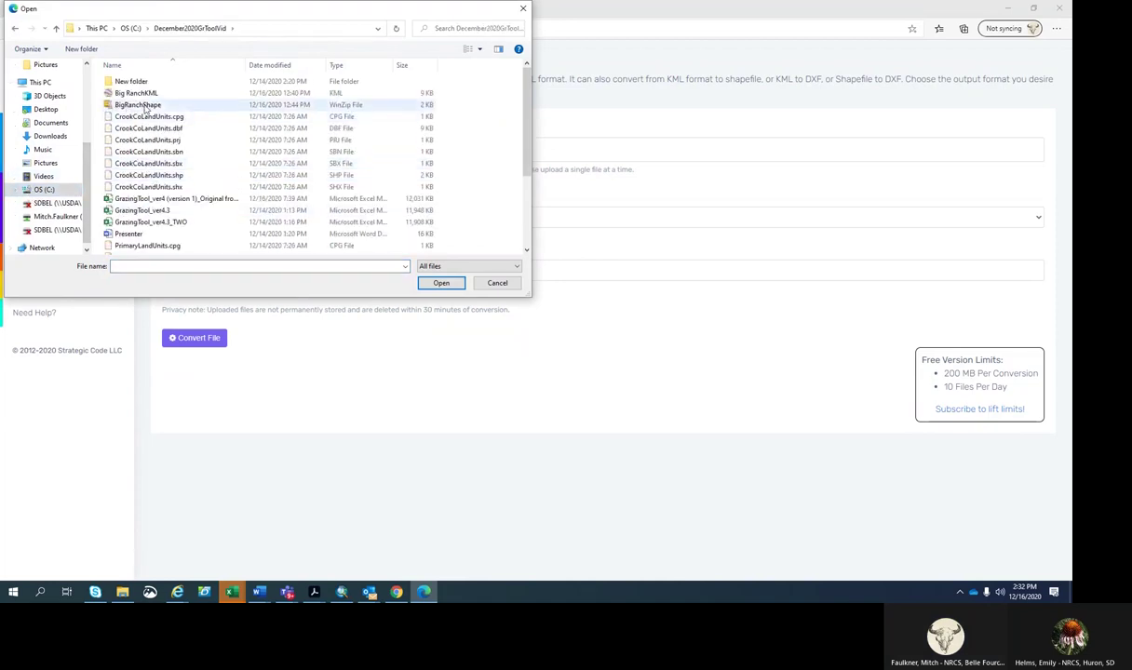
{"action": "scroll", "coordinate": [172, 183], "scroll_direction": "down", "scroll_amount": 3}
{"action": "scroll", "coordinate": [171, 182], "scroll_direction": "up", "scroll_amount": 2}
{"action": "scroll", "coordinate": [172, 186], "scroll_direction": "down", "scroll_amount": 4}
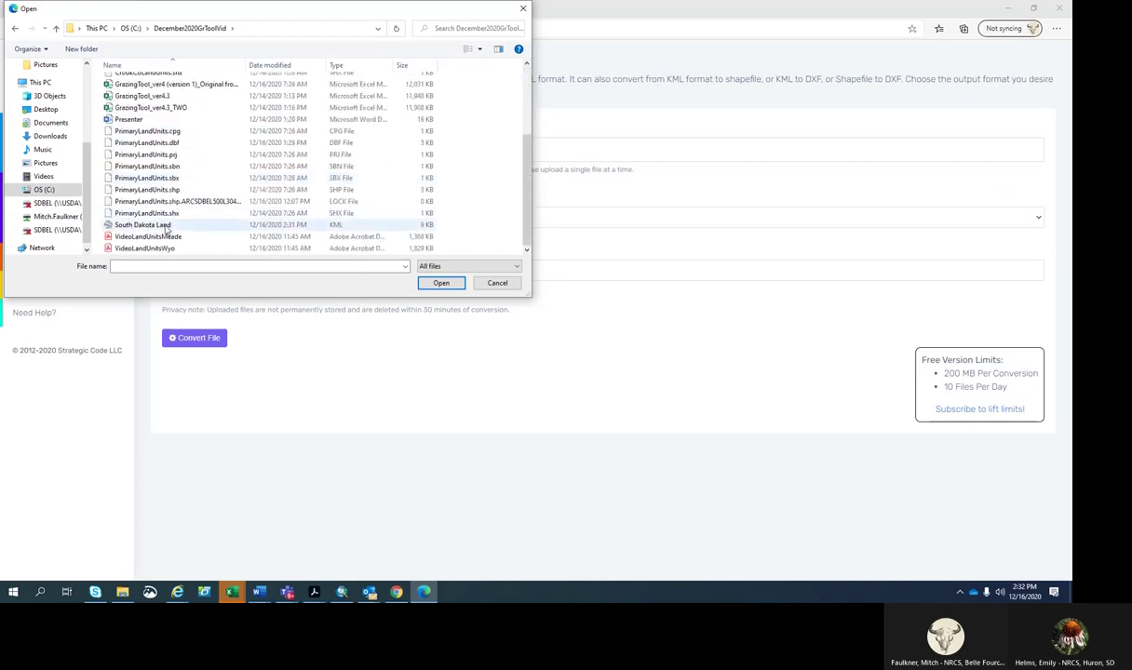
{"action": "left_click", "coordinate": [149, 225]}
{"action": "left_click", "coordinate": [438, 289]}
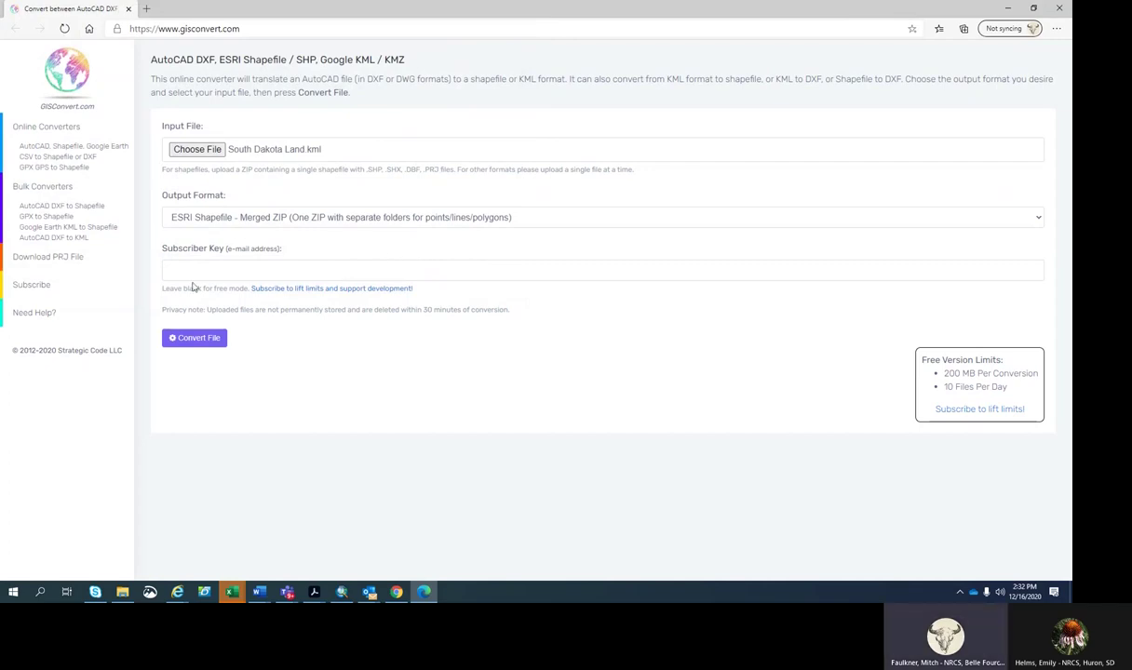
Convert the uploaded KML file with the output format ESRI Shapefile - Just Polyline.
{"action": "left_click", "coordinate": [270, 213]}
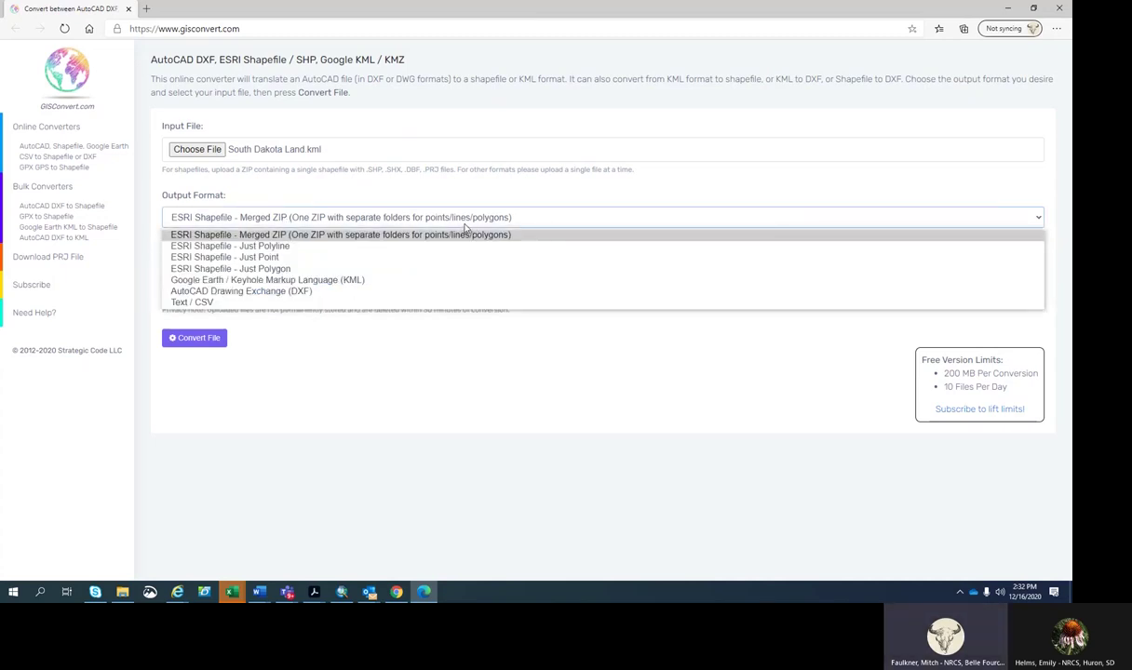
{"action": "left_click", "coordinate": [414, 248]}
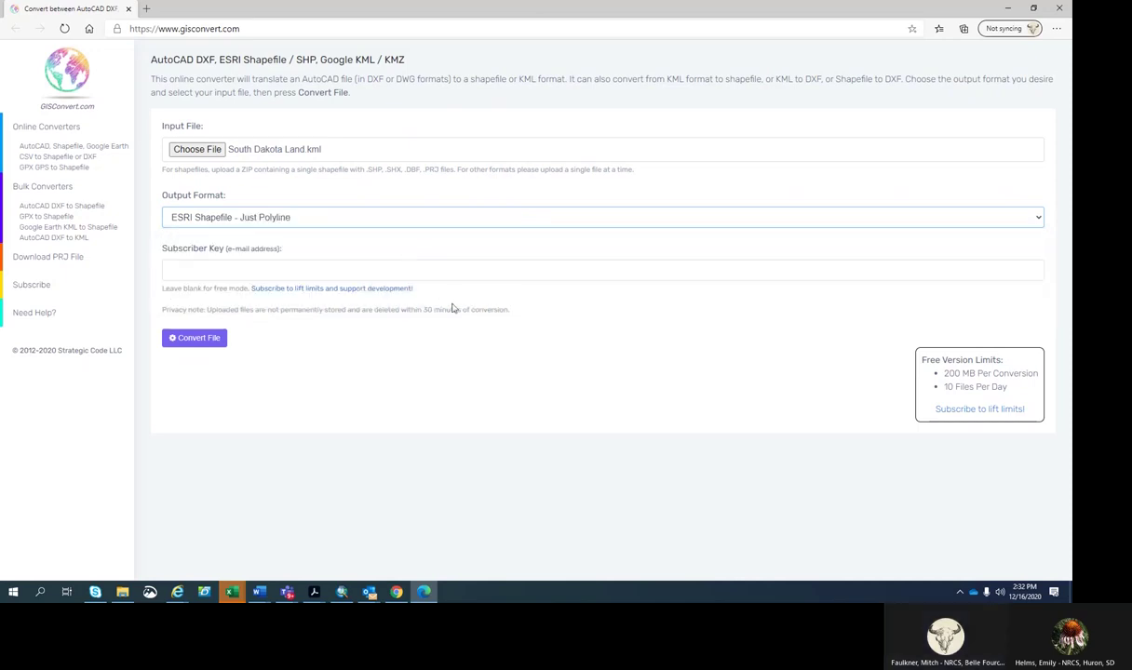
{"action": "left_click", "coordinate": [191, 337]}
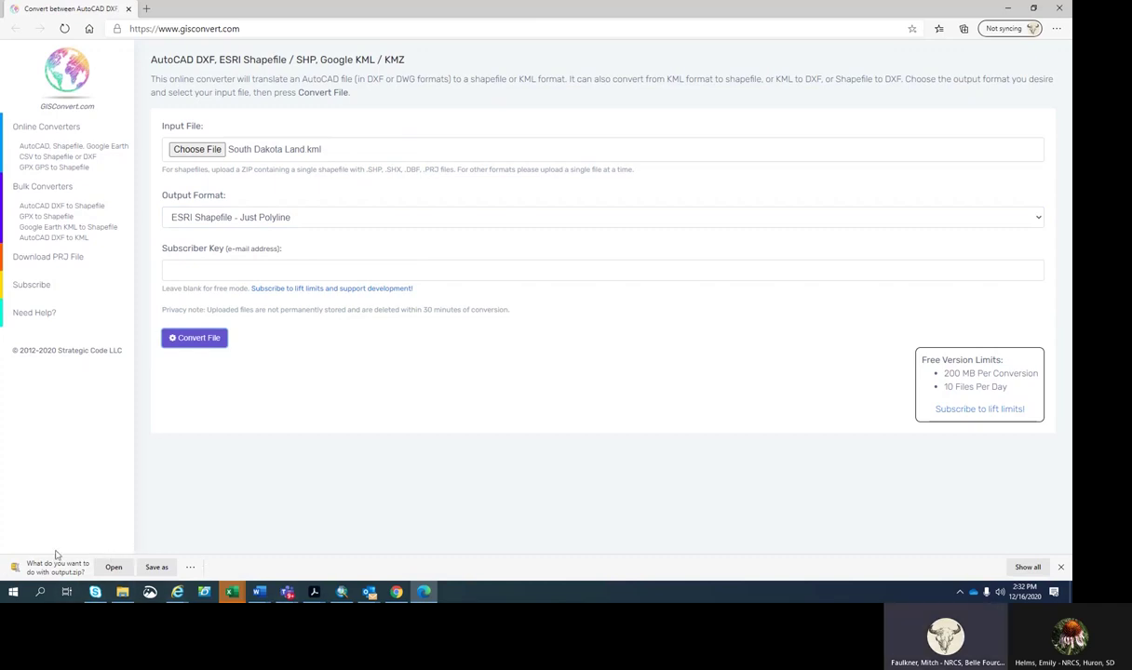
Save the converted zip file as South Dakota Land in the December2020GrToolVid folder on the C: drive.
{"action": "left_click", "coordinate": [158, 569]}
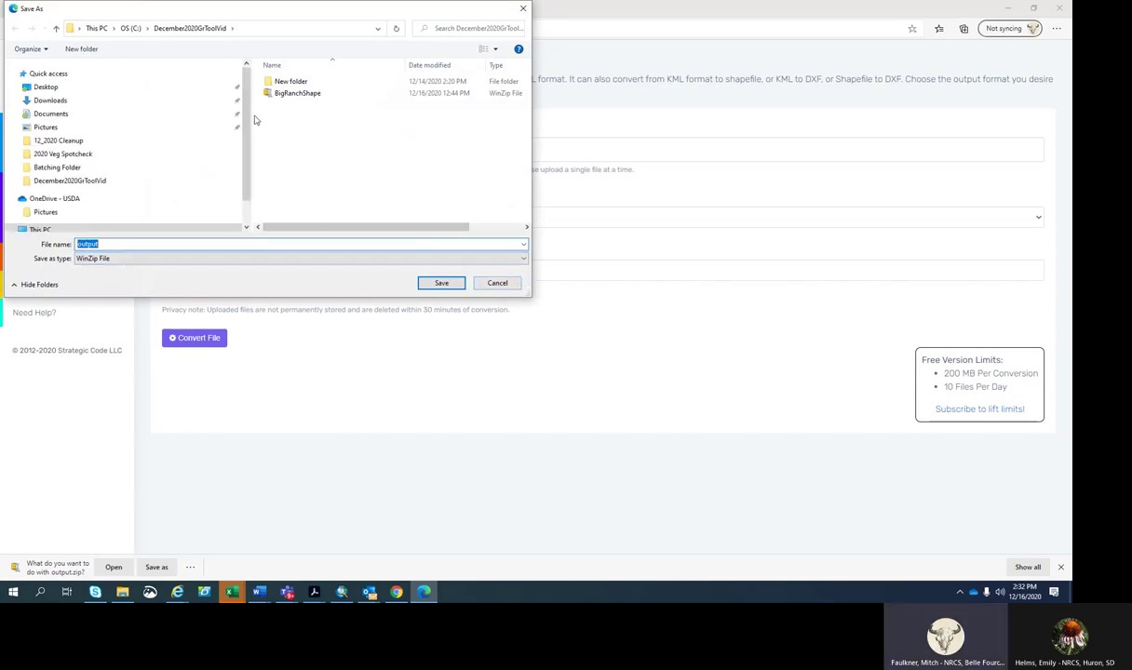
{"action": "left_click_drag", "start_coordinate": [244, 113], "coordinate": [254, 162]}
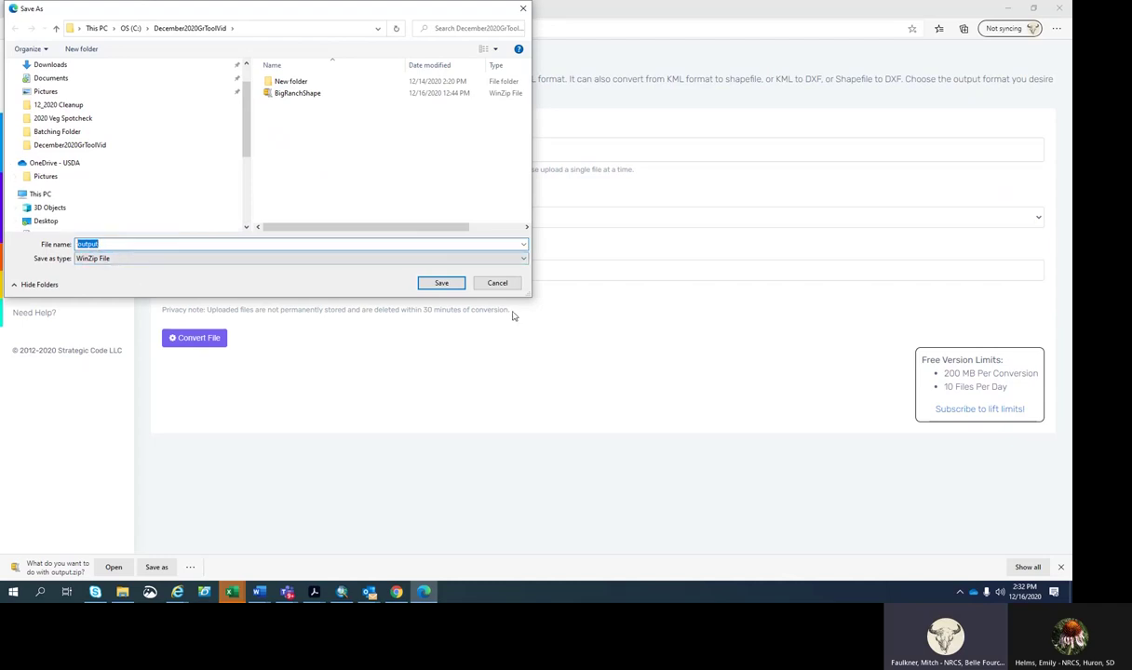
{"action": "key", "text": "BackSpace"}
{"action": "type", "text": "SOut"}
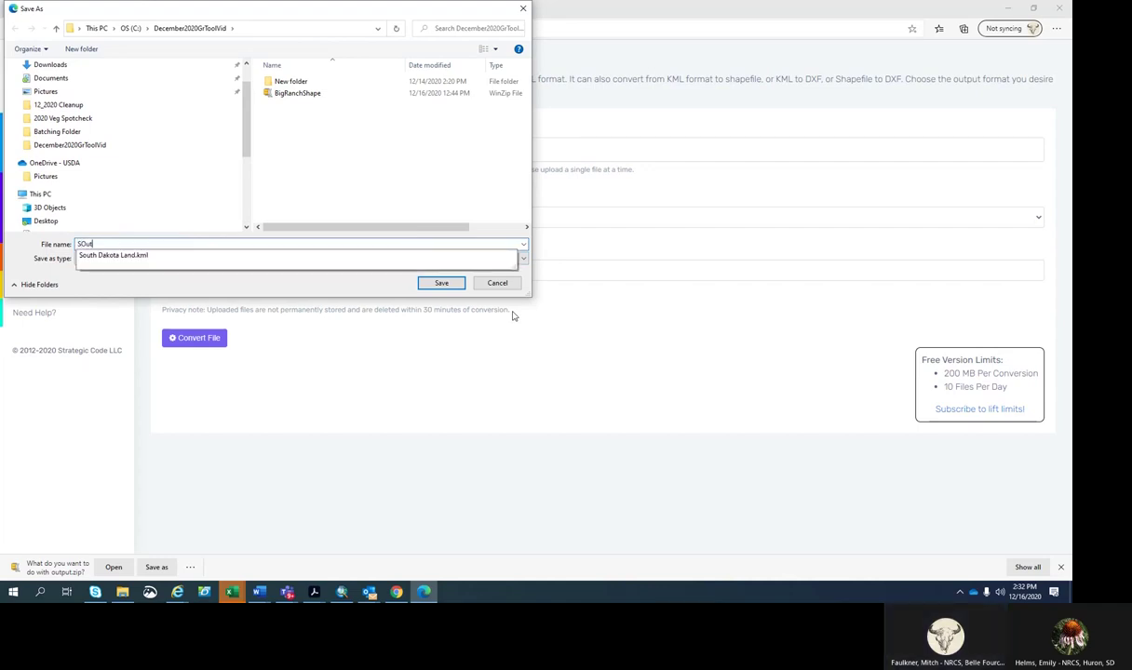
{"action": "type", "text": "h"}
{"action": "key", "text": "BackSpace"}
{"action": "key", "text": "BackSpace"}
{"action": "key", "text": "BackSpace"}
{"action": "type", "text": "ou"}
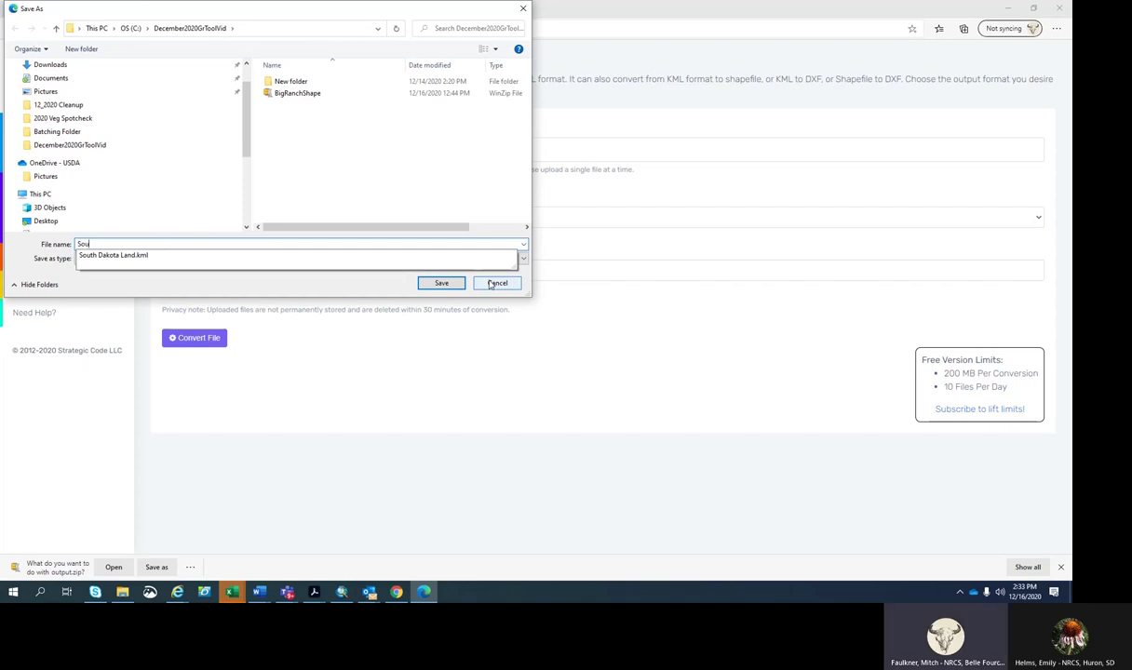
{"action": "type", "text": "th Dakota Land"}
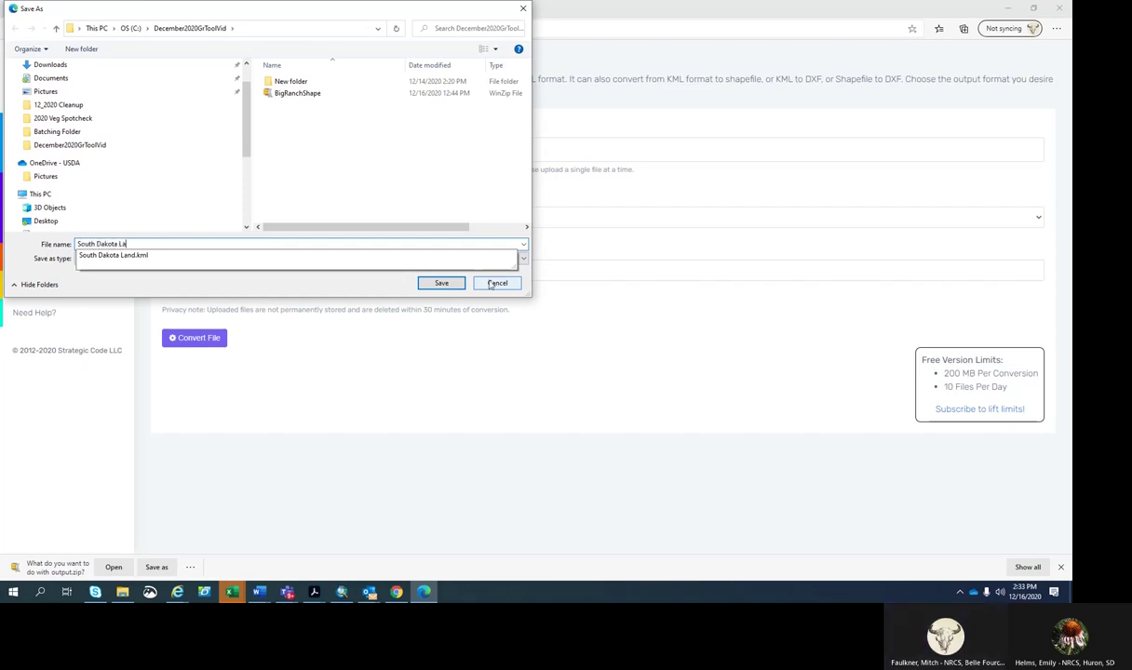
{"action": "left_click", "coordinate": [437, 285]}
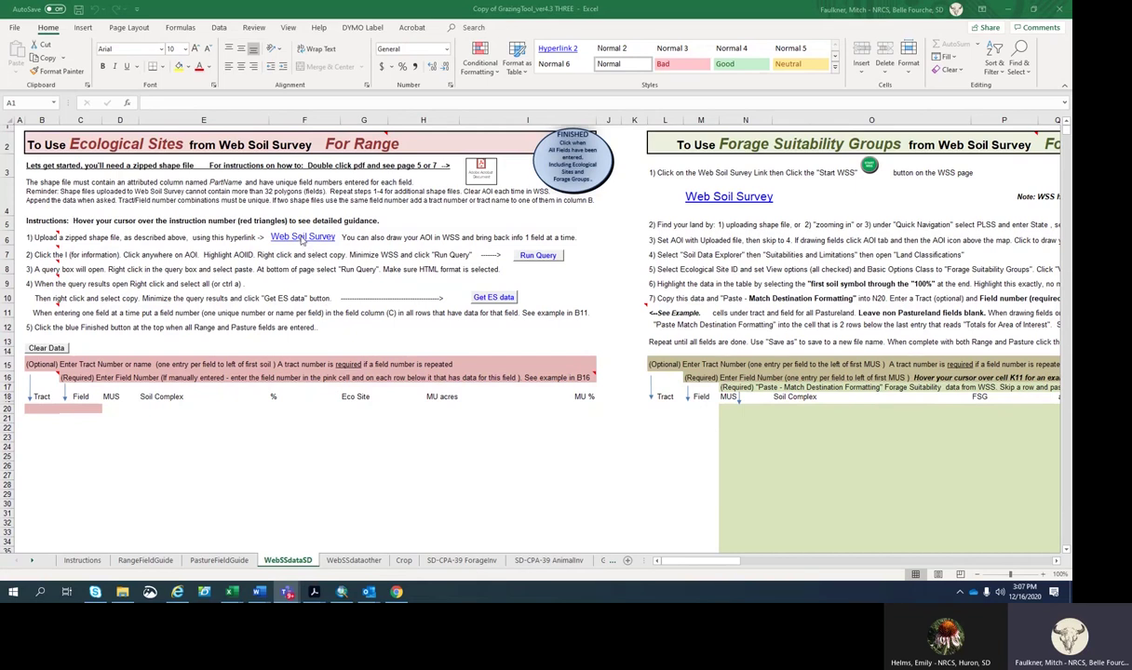
Follow the Web Soil Survey link in the range ecological sites instructions and start WSS.
{"action": "left_click", "coordinate": [298, 242]}
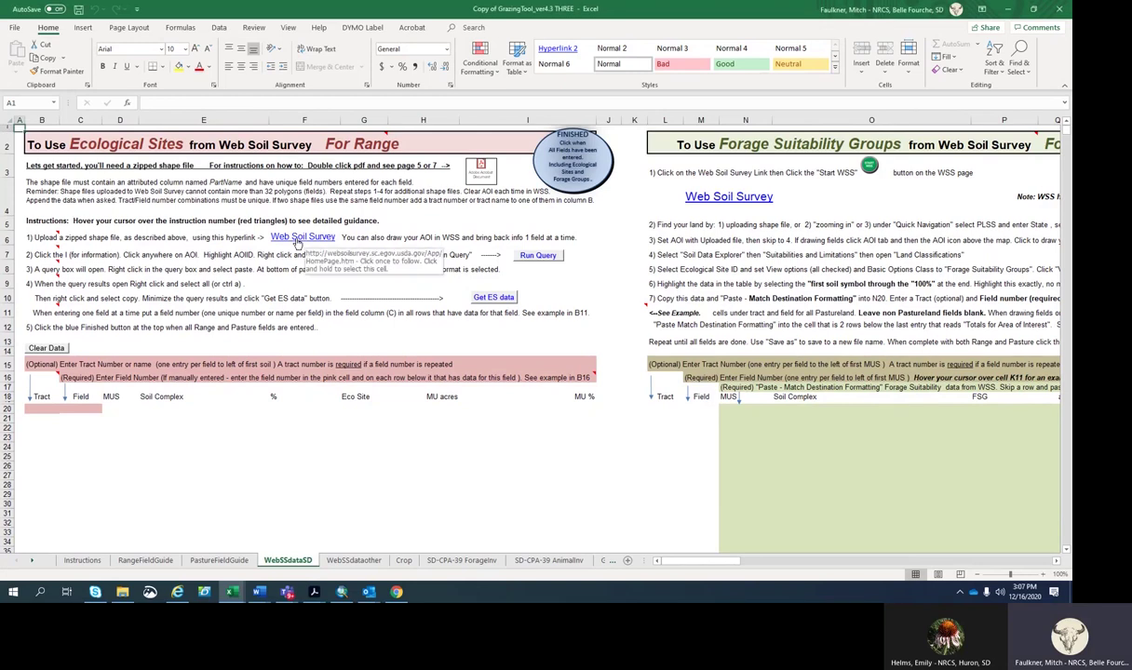
{"action": "left_click", "coordinate": [296, 238]}
{"action": "left_click", "coordinate": [296, 239]}
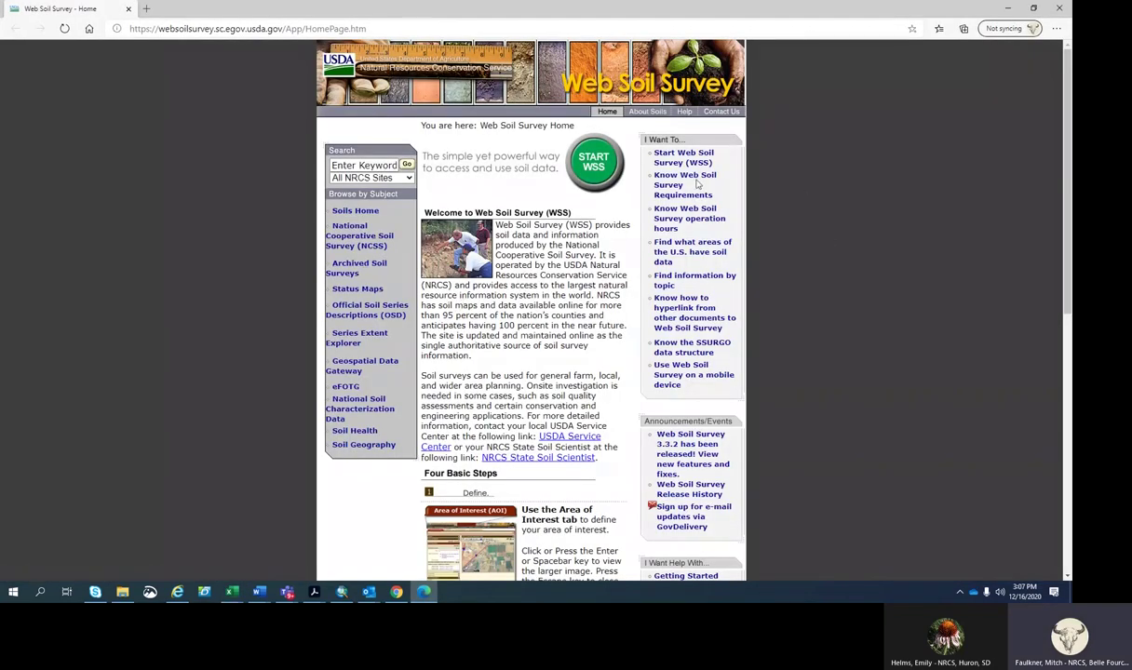
{"action": "left_click", "coordinate": [601, 168]}
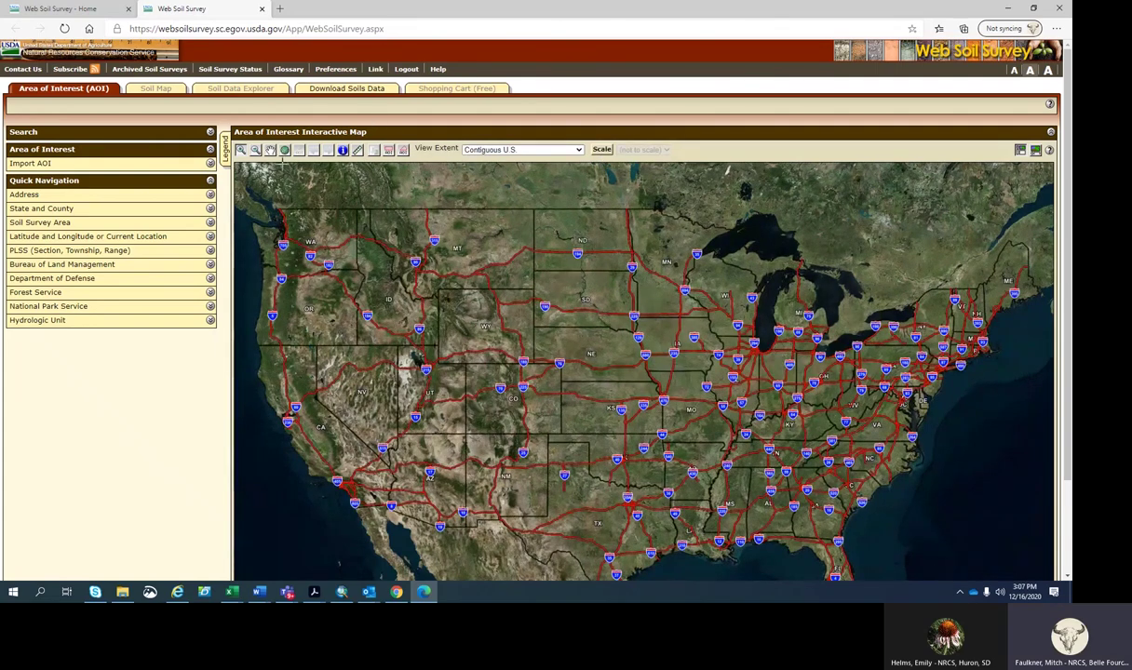
Open the AOI import option for creating an area of interest from a zipped shapefile.
{"action": "left_click", "coordinate": [210, 163]}
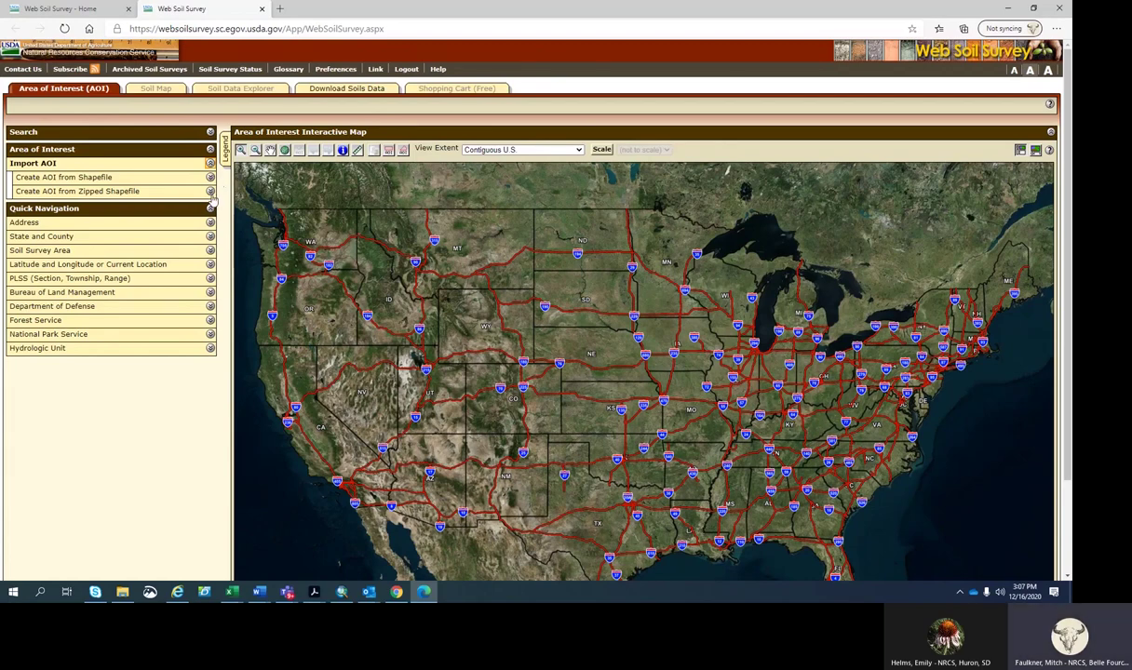
{"action": "left_click", "coordinate": [212, 193]}
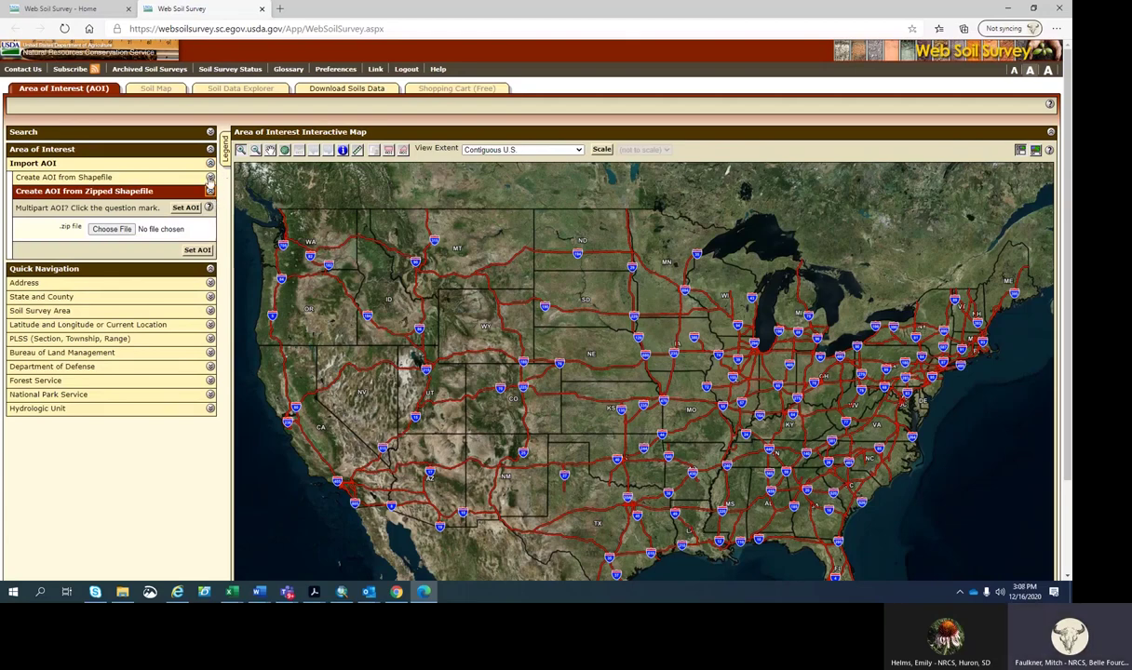
{"action": "left_click", "coordinate": [210, 178]}
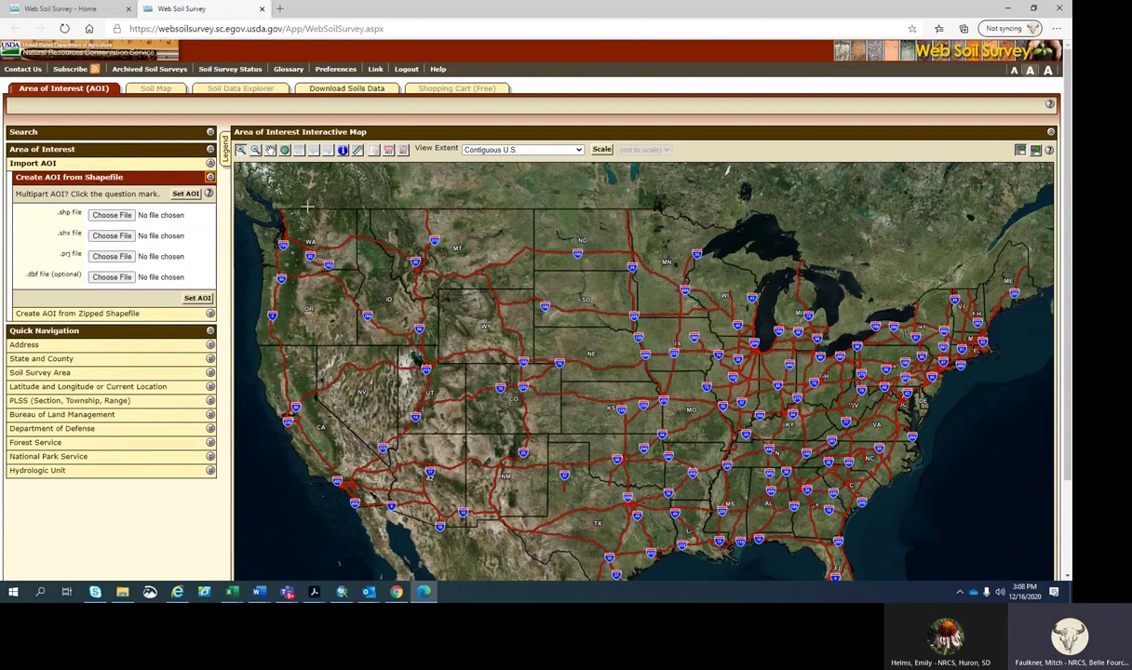
{"action": "left_click", "coordinate": [211, 315]}
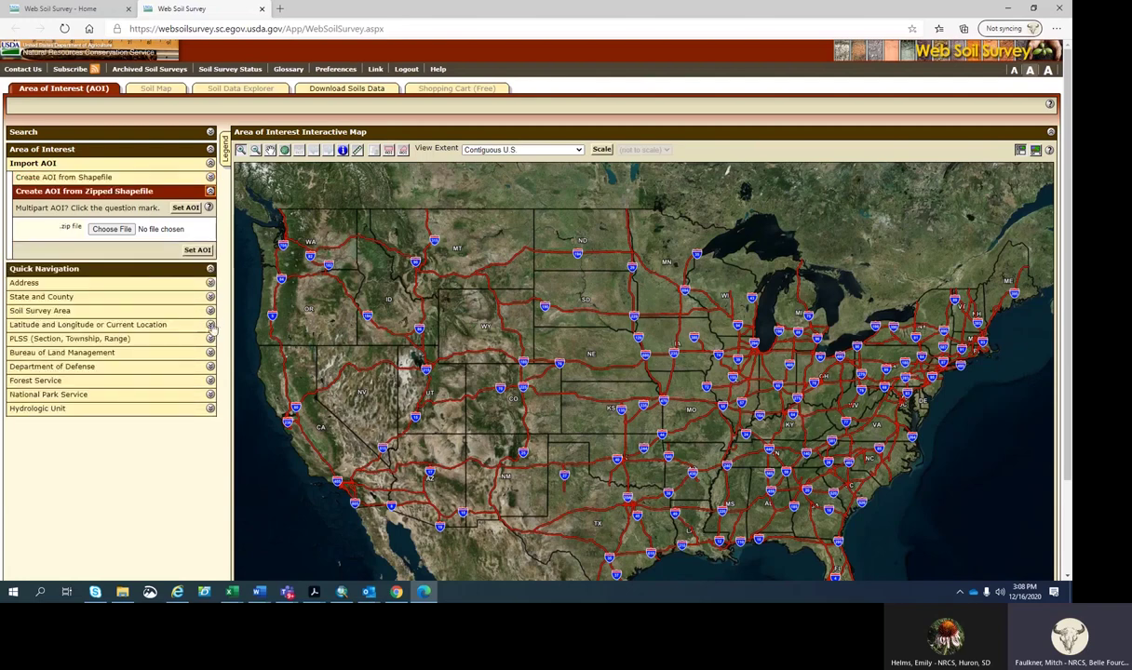
Choose South Dakota Land.zip from the December2020GrToolVid folder and set it as the area of interest.
{"action": "left_click", "coordinate": [112, 230]}
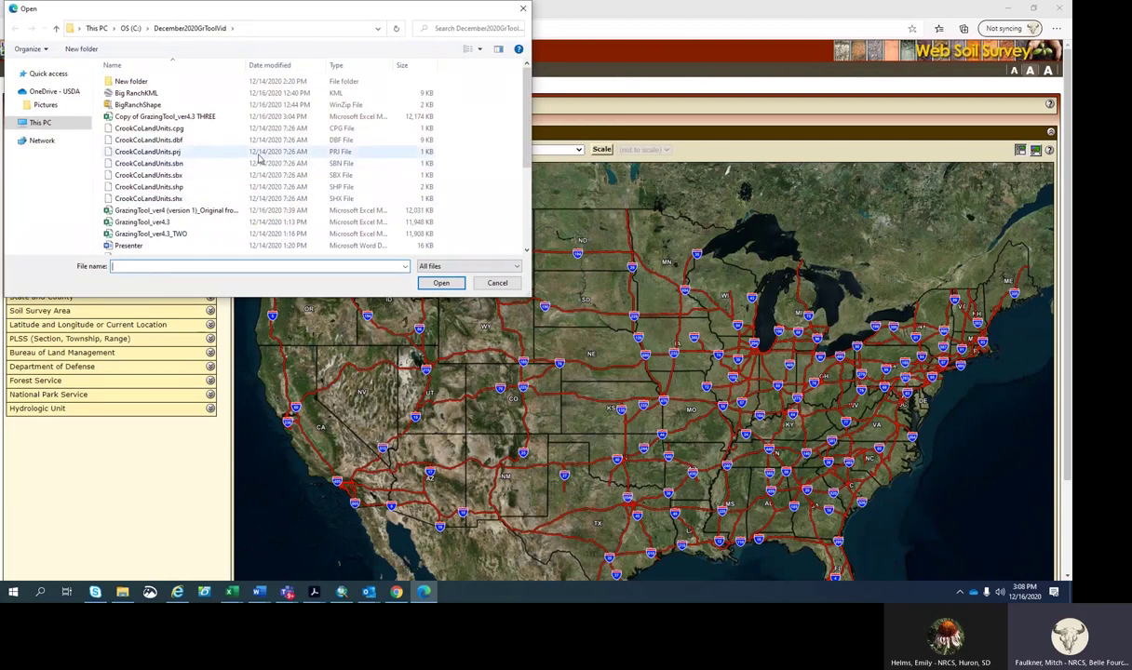
{"action": "scroll", "coordinate": [260, 160], "scroll_direction": "down", "scroll_amount": 4}
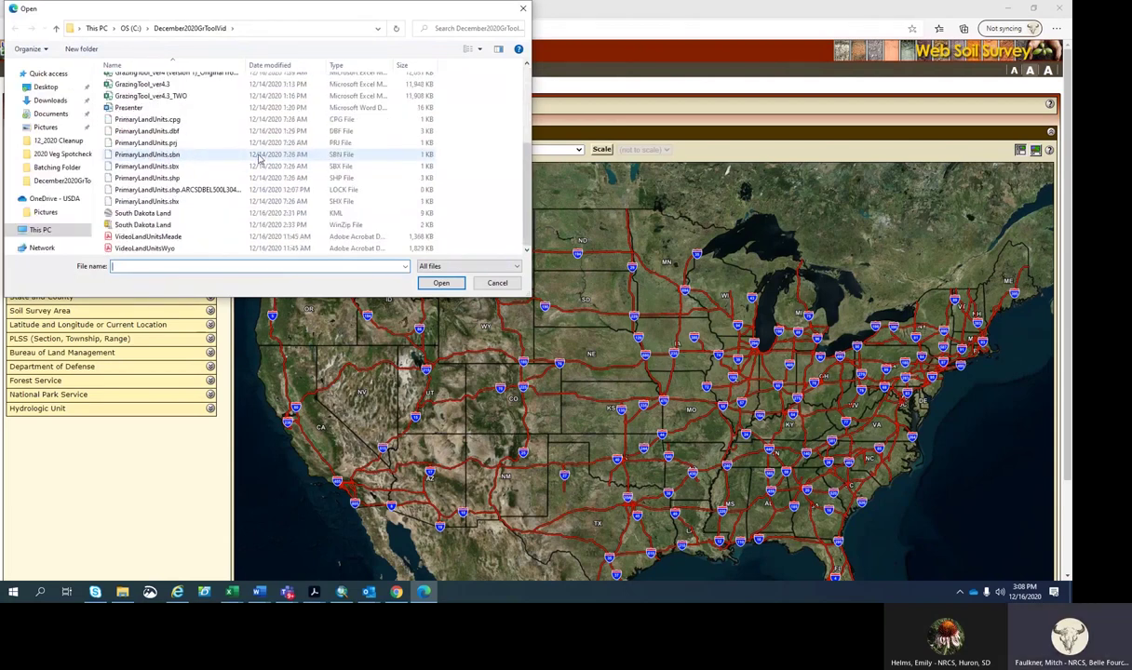
{"action": "left_click", "coordinate": [145, 225]}
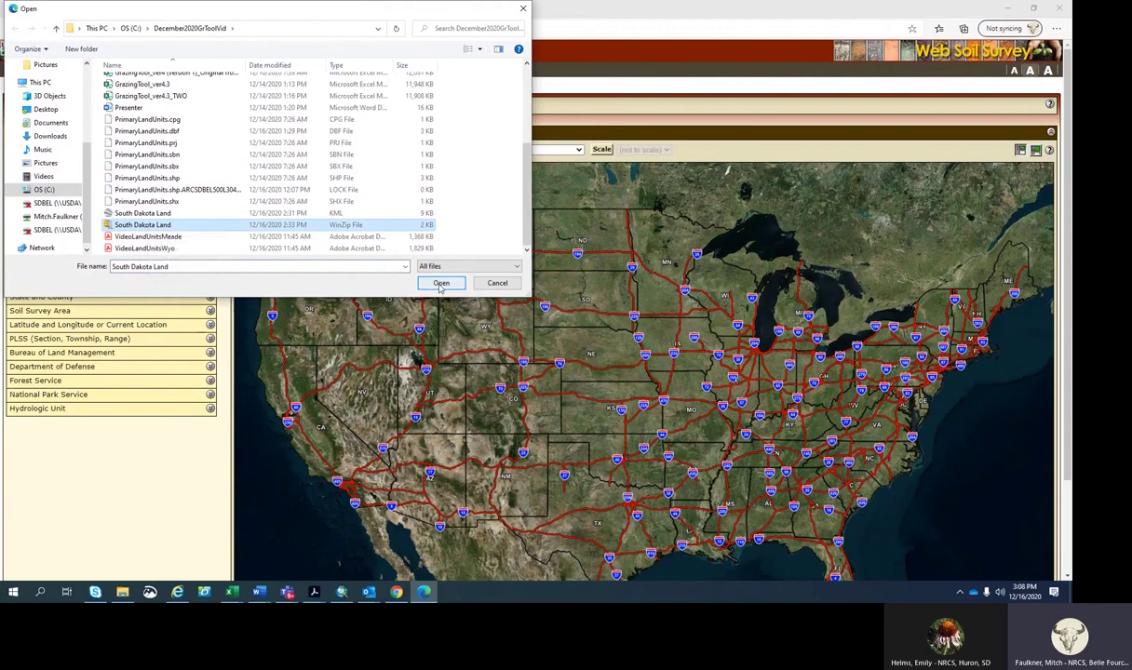
{"action": "left_click", "coordinate": [440, 284]}
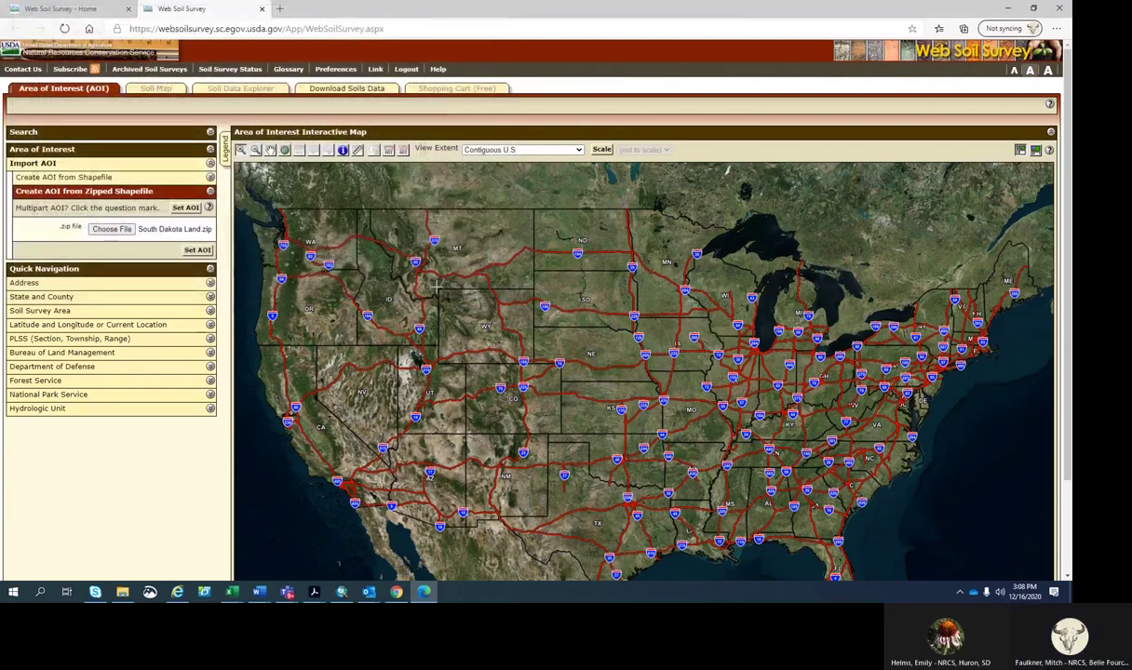
{"action": "left_click", "coordinate": [197, 251]}
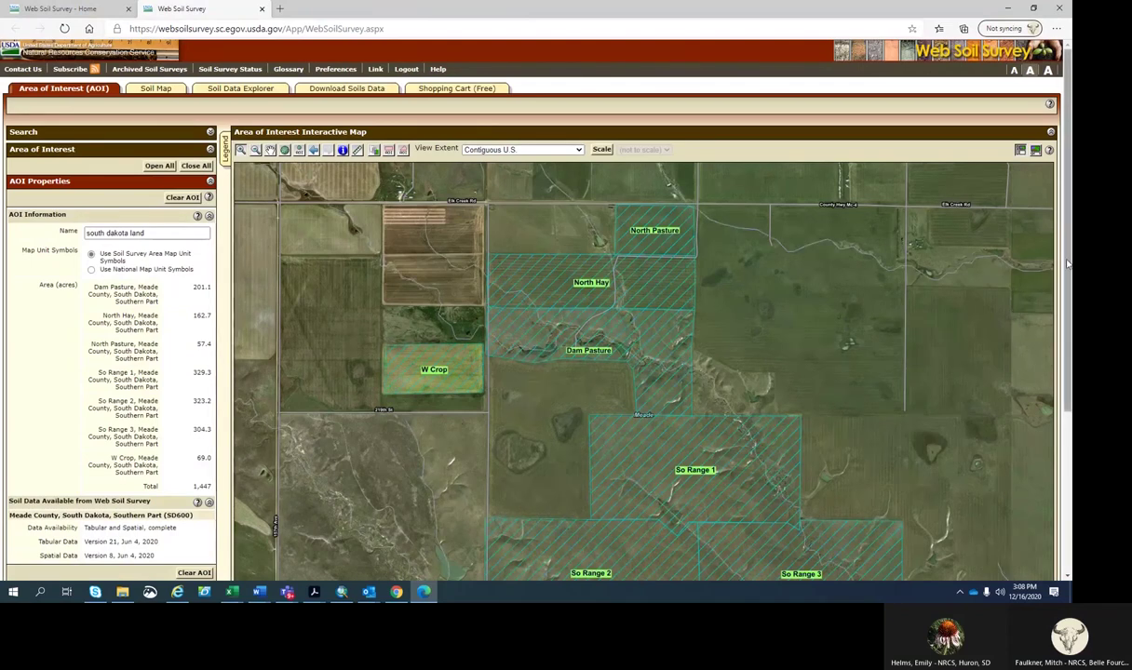
Use the Identify tool on a point inside the So Range 1 field of the imported area of interest.
{"action": "scroll", "coordinate": [1068, 316], "scroll_direction": "down", "scroll_amount": 3}
{"action": "scroll", "coordinate": [1069, 314], "scroll_direction": "down", "scroll_amount": 1}
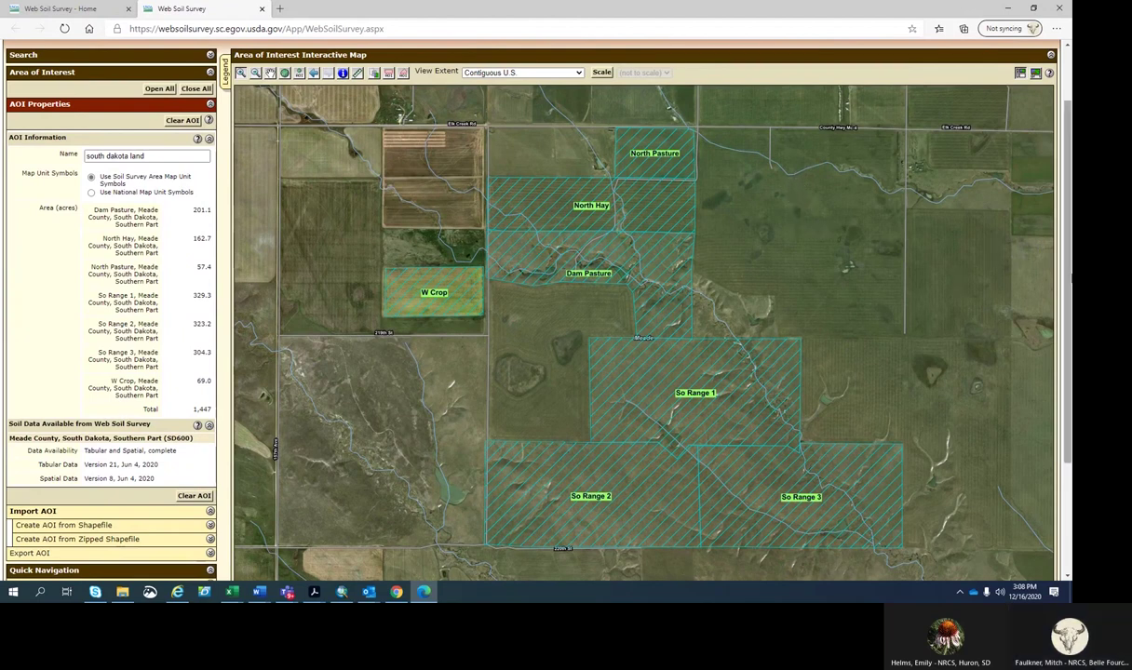
{"action": "scroll", "coordinate": [1068, 249], "scroll_direction": "up", "scroll_amount": 1}
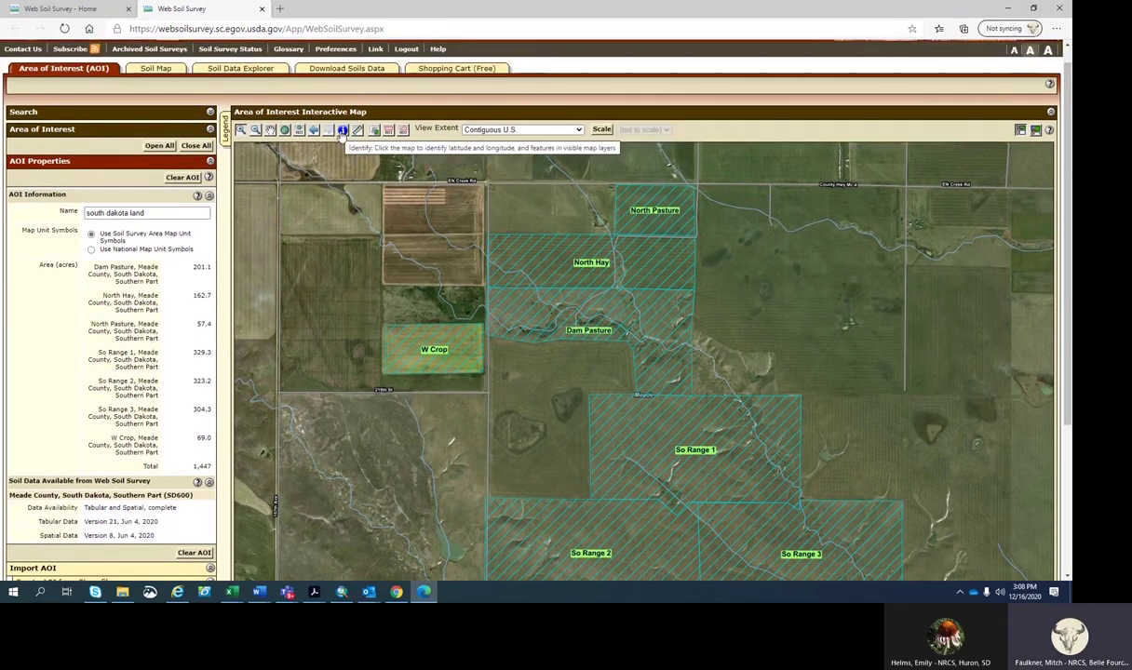
{"action": "left_click", "coordinate": [342, 131]}
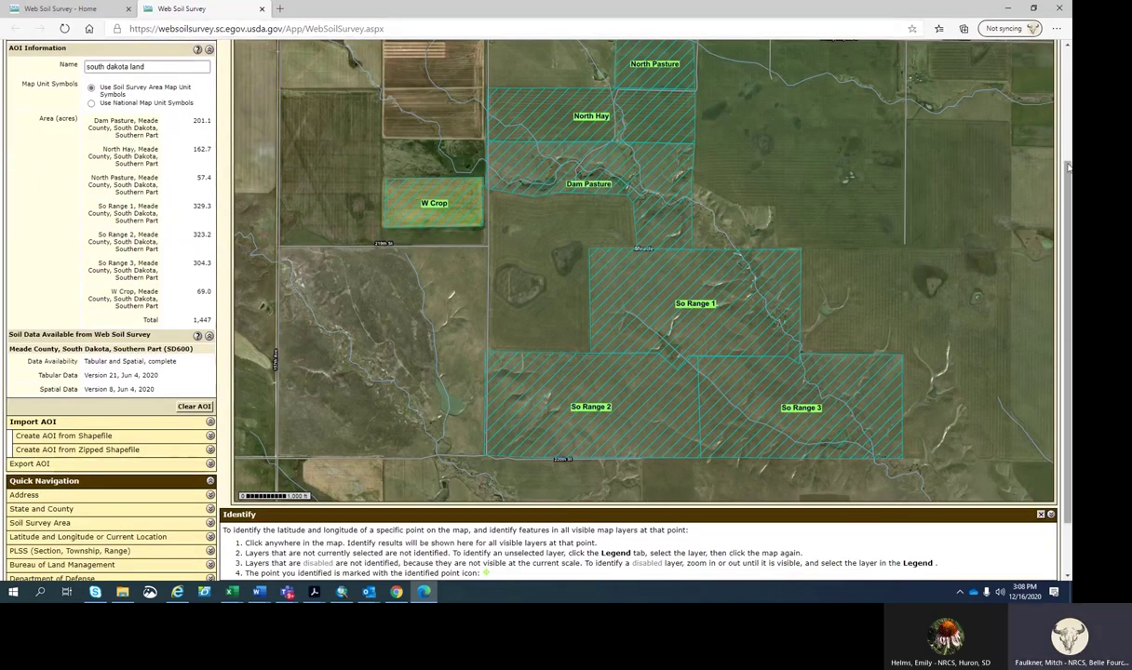
{"action": "scroll", "coordinate": [363, 112], "scroll_direction": "up", "scroll_amount": 2}
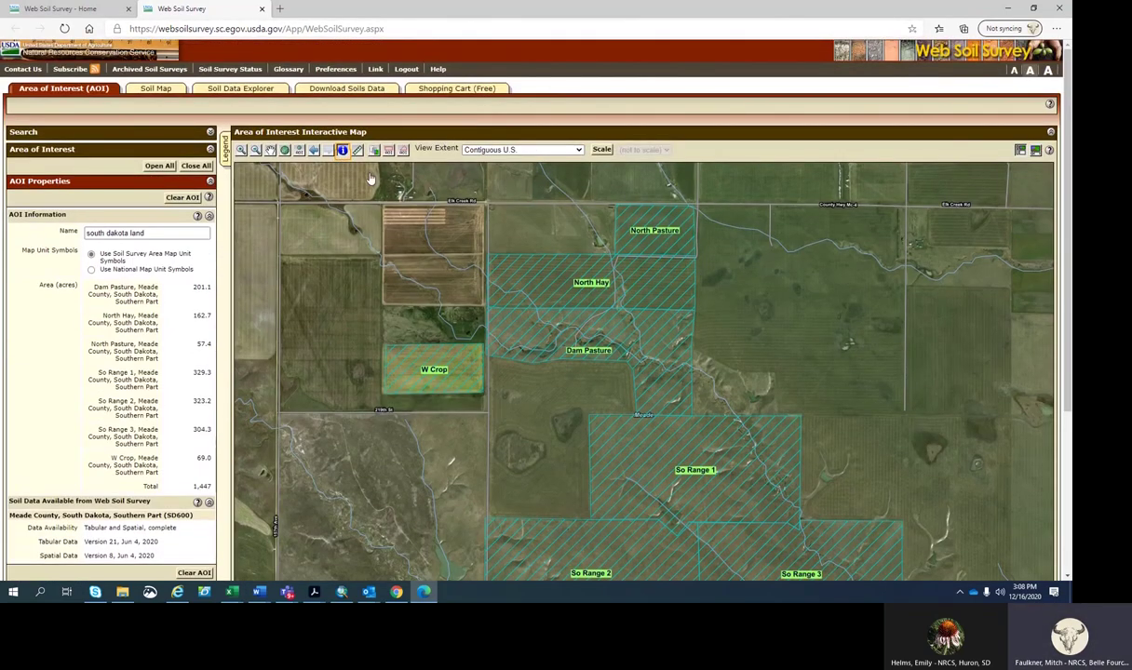
{"action": "left_click", "coordinate": [647, 480]}
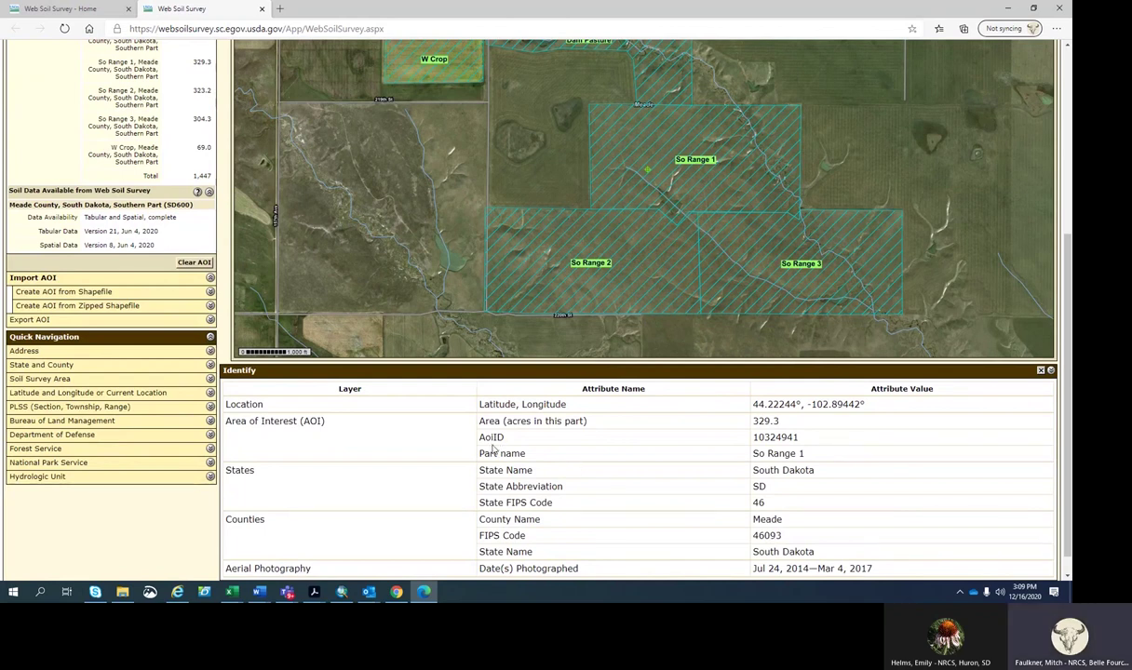
Copy the AoiID value from the Identify results.
{"action": "left_click_drag", "start_coordinate": [810, 440], "coordinate": [769, 440]}
{"action": "right_click", "coordinate": [768, 440]}
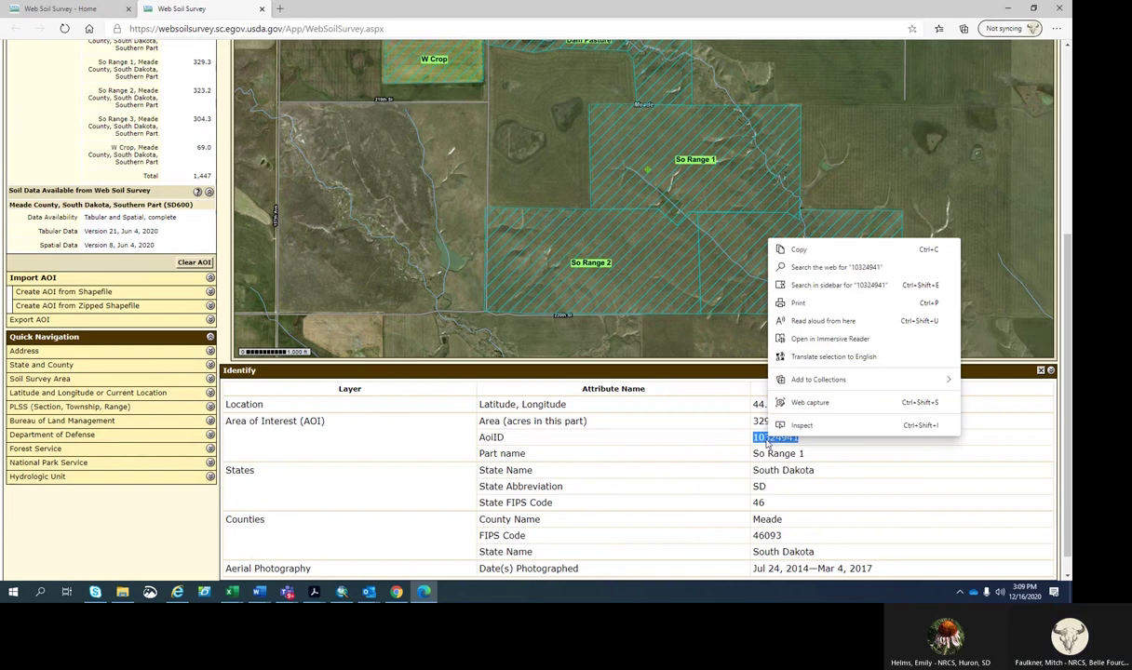
{"action": "left_click", "coordinate": [793, 251]}
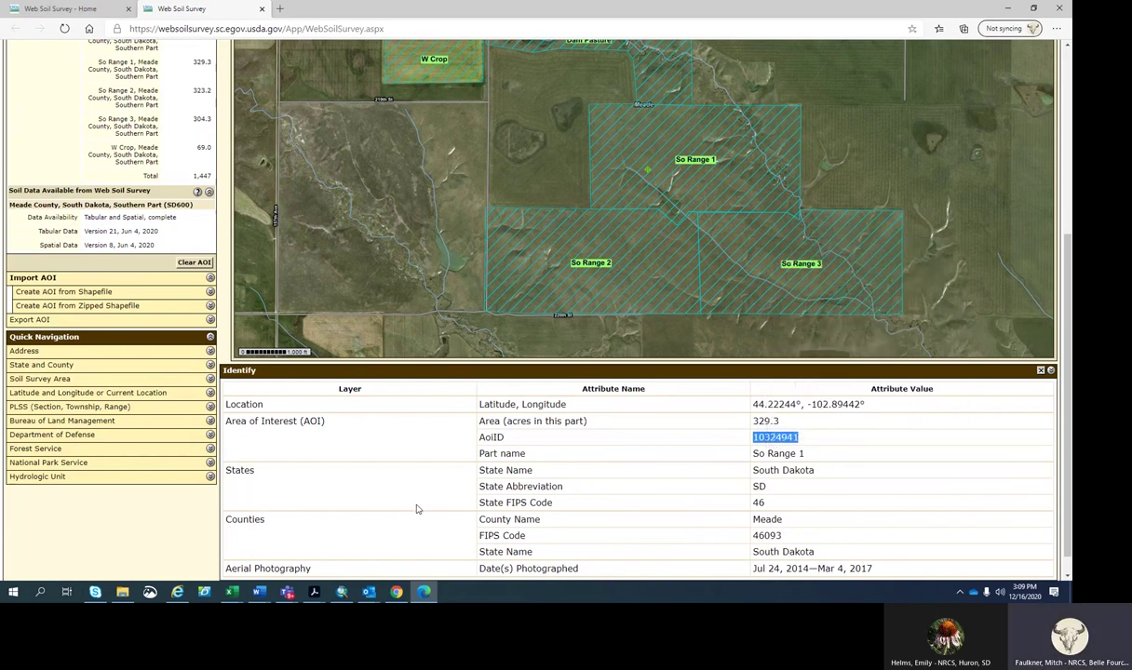
Switch to the Copy of GrazingTool_ver4.3 THREE workbook in Excel and run its query for range ecological sites.
{"action": "mouse_move", "coordinate": [232, 596]}
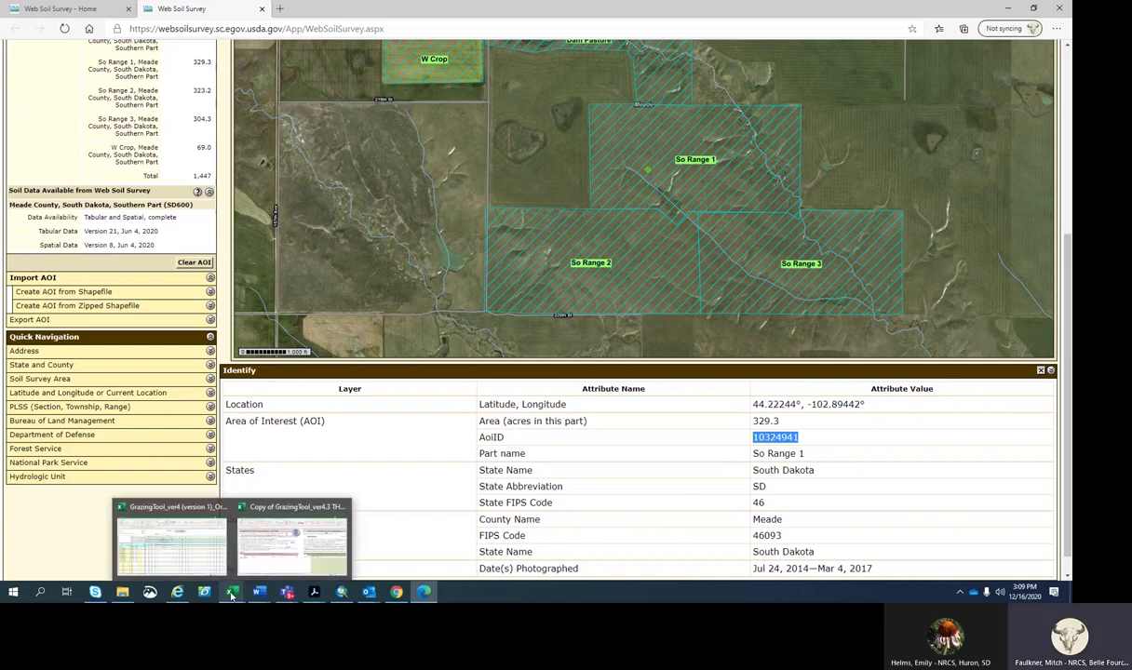
{"action": "left_click", "coordinate": [282, 573]}
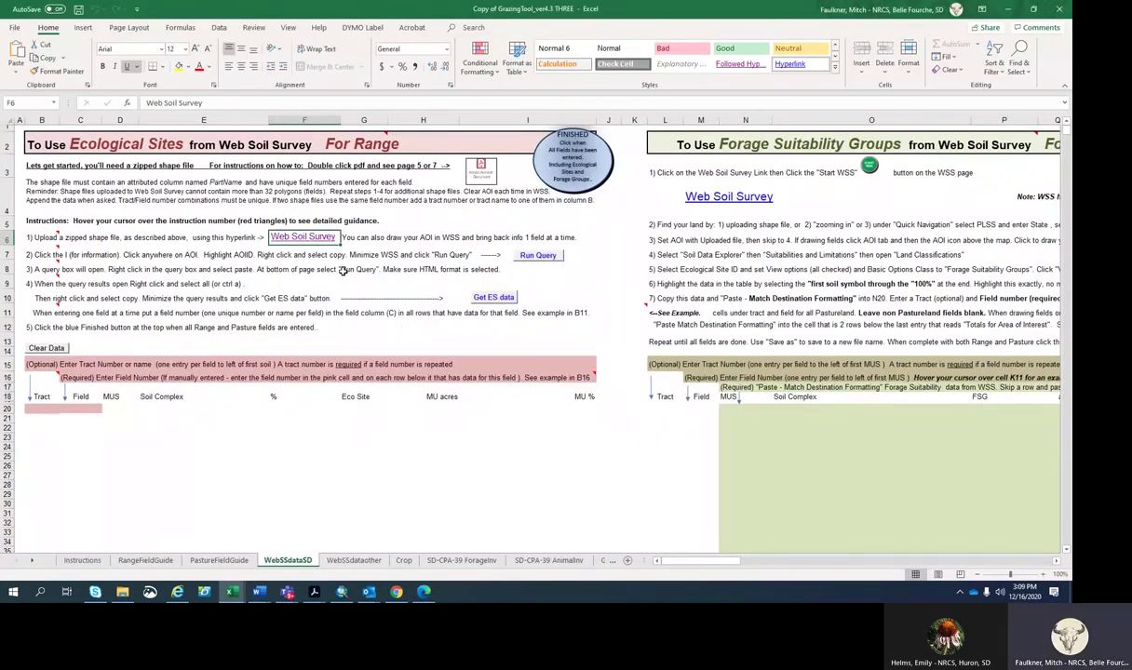
{"action": "left_click", "coordinate": [539, 257]}
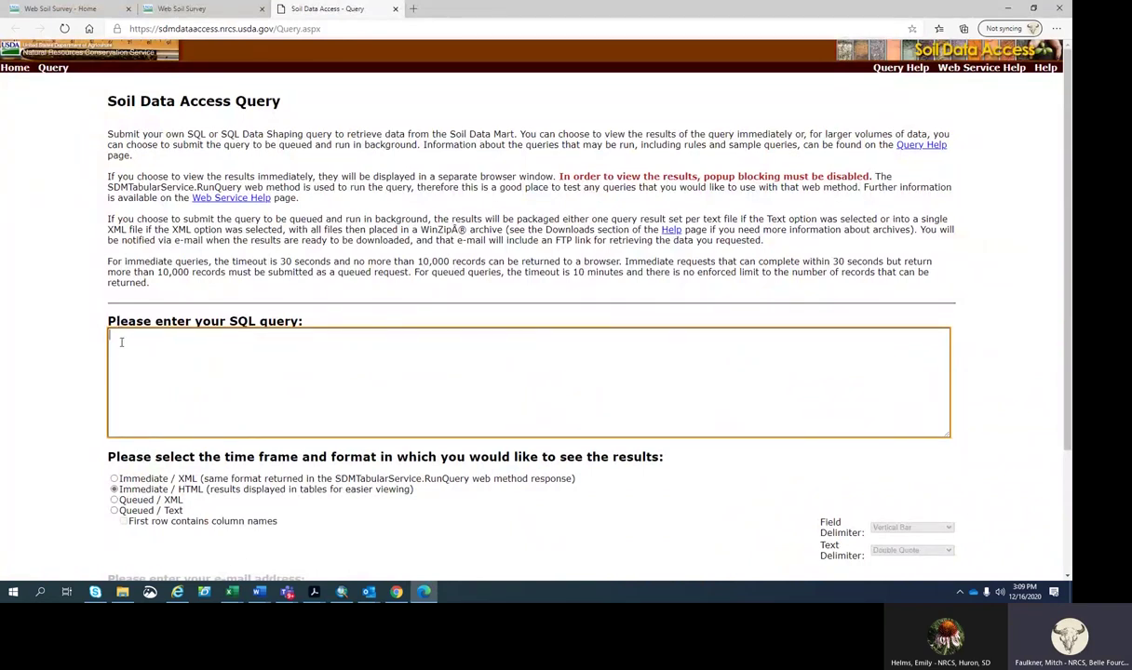
Paste the prepared SQL query into the Soil Data Access query form and submit it with the Immediate / HTML format.
{"action": "right_click", "coordinate": [121, 337]}
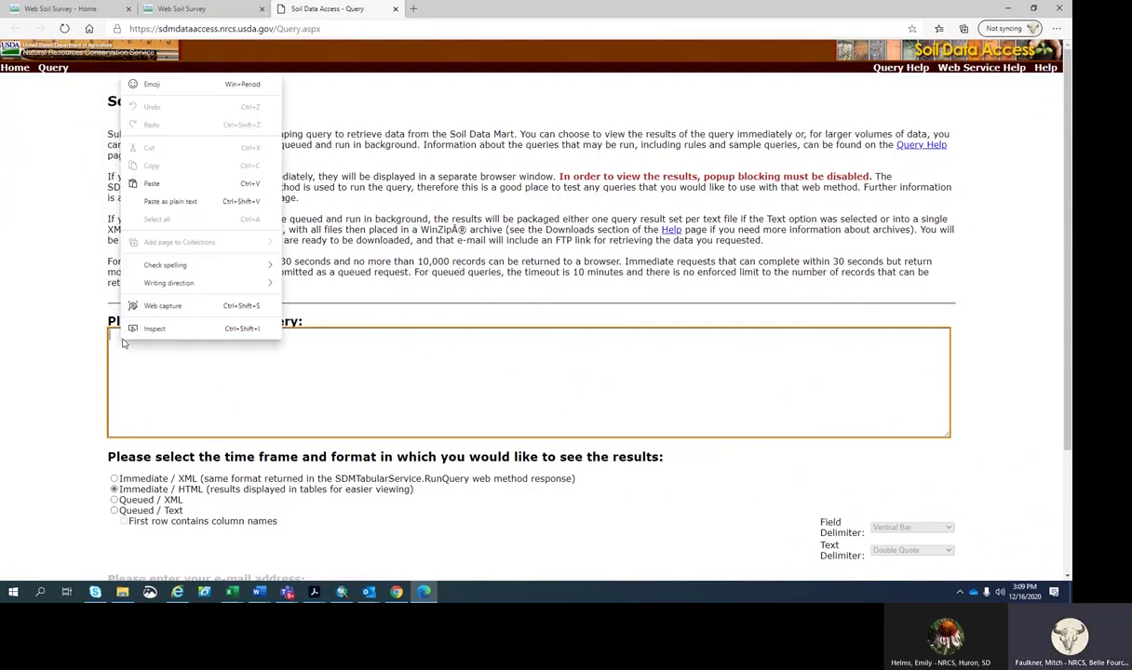
{"action": "left_click", "coordinate": [153, 183]}
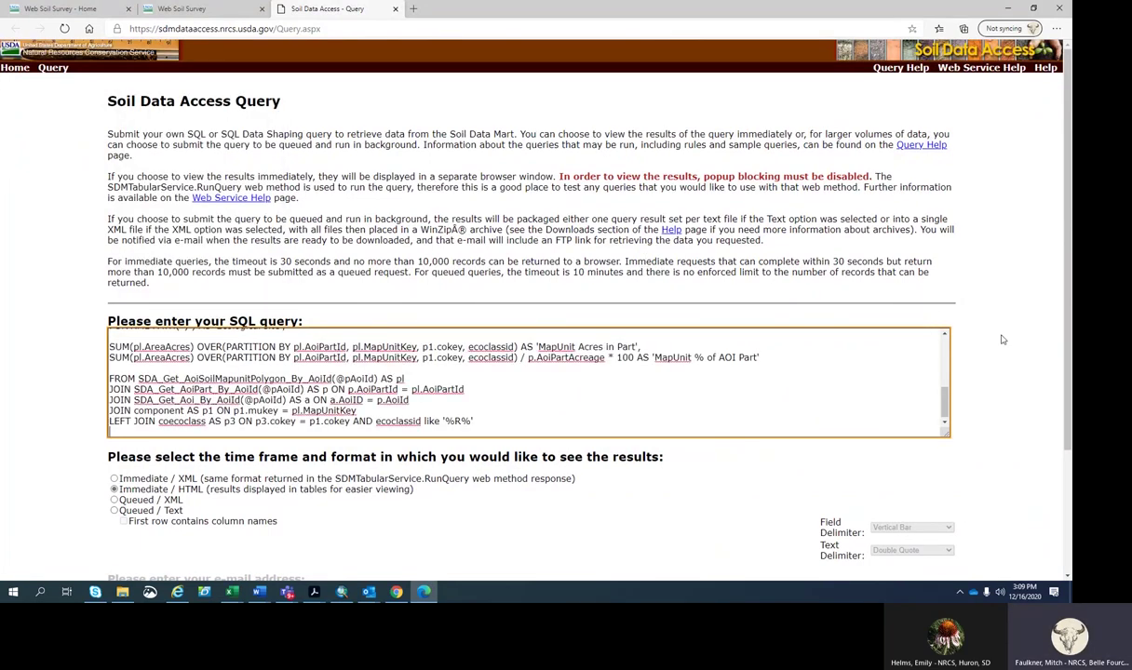
{"action": "scroll", "coordinate": [1017, 350], "scroll_direction": "down", "scroll_amount": 1}
{"action": "scroll", "coordinate": [1015, 350], "scroll_direction": "down", "scroll_amount": 1}
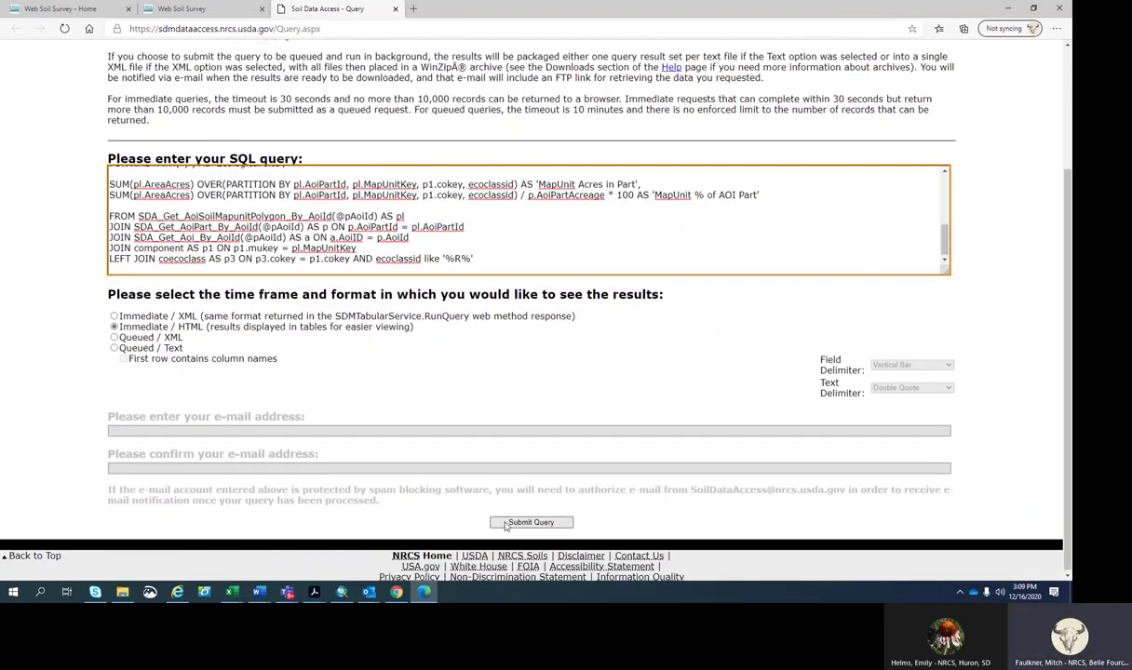
{"action": "left_click", "coordinate": [505, 523]}
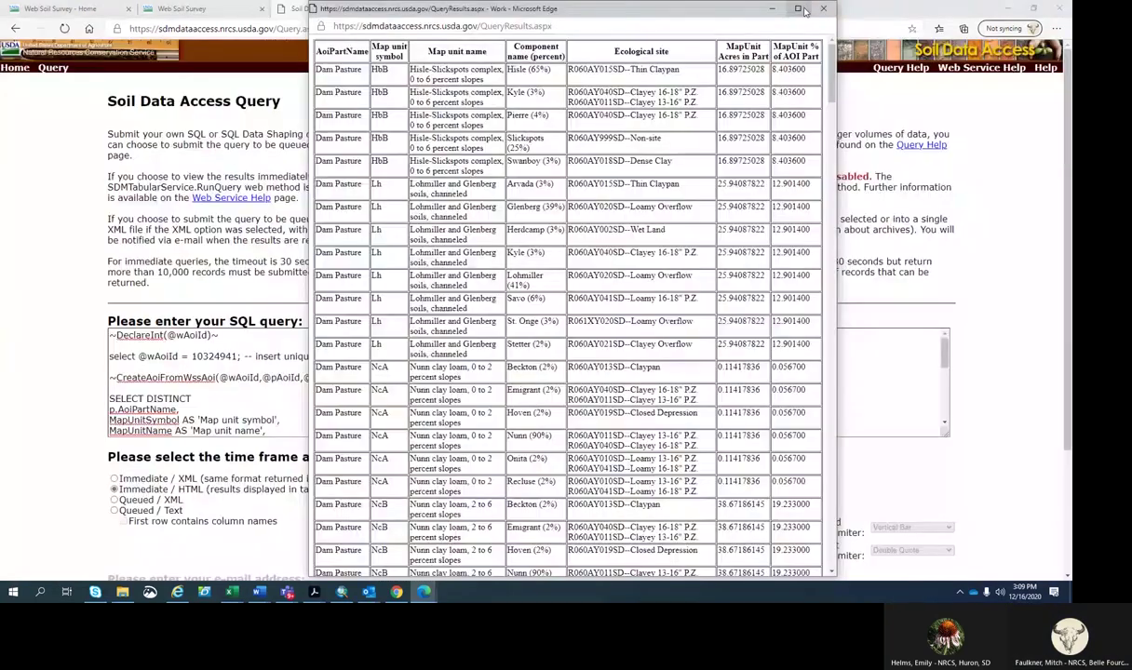
Maximize the query results window and copy the entire ecological site results table.
{"action": "left_click", "coordinate": [805, 11]}
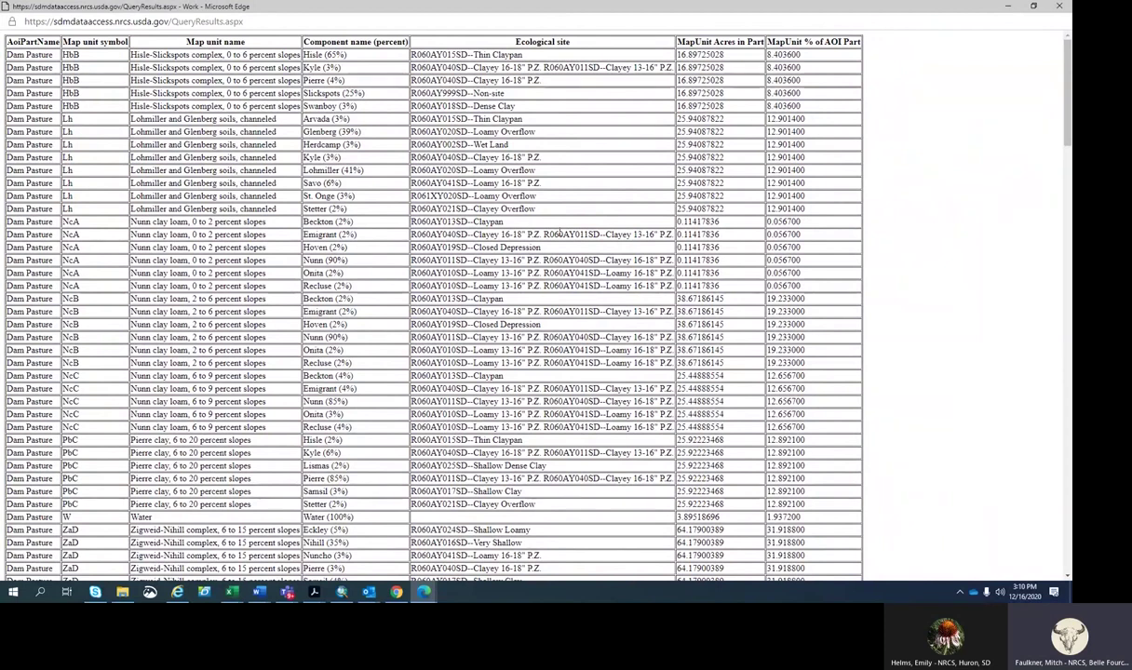
{"action": "key", "text": "ctrl+a"}
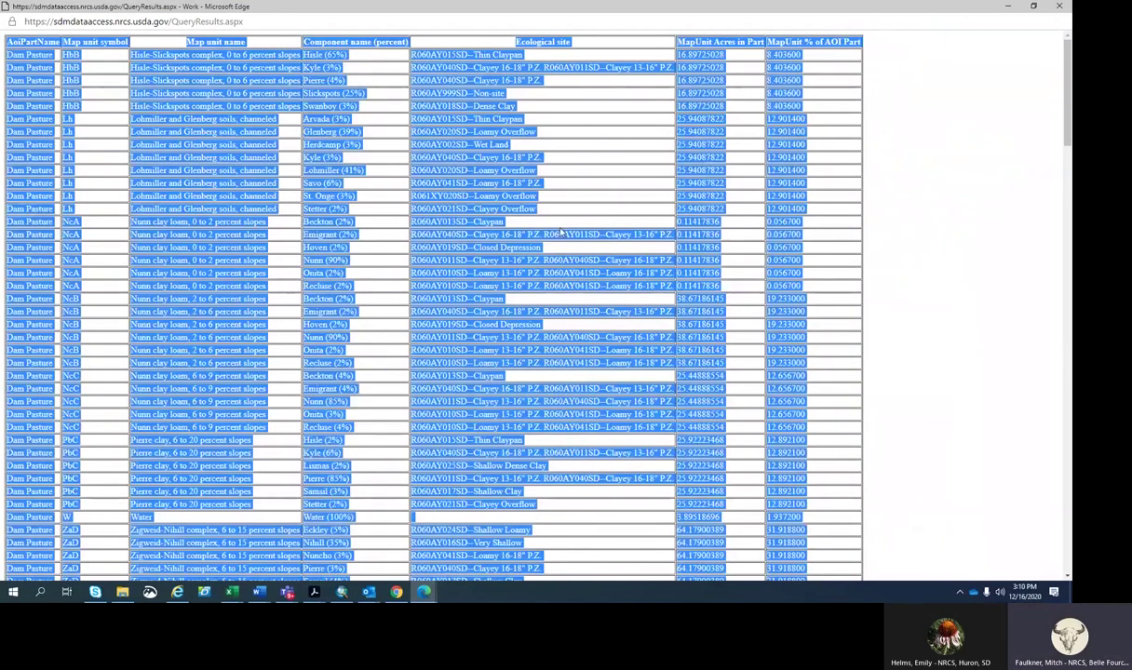
{"action": "right_click", "coordinate": [465, 164]}
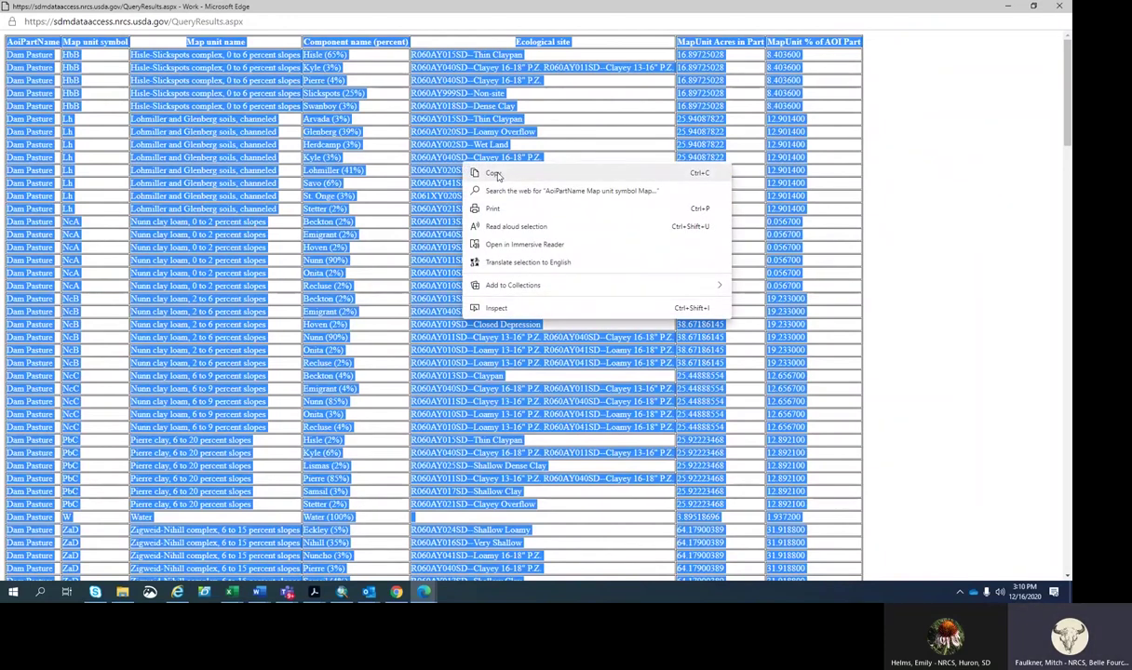
{"action": "left_click", "coordinate": [493, 174]}
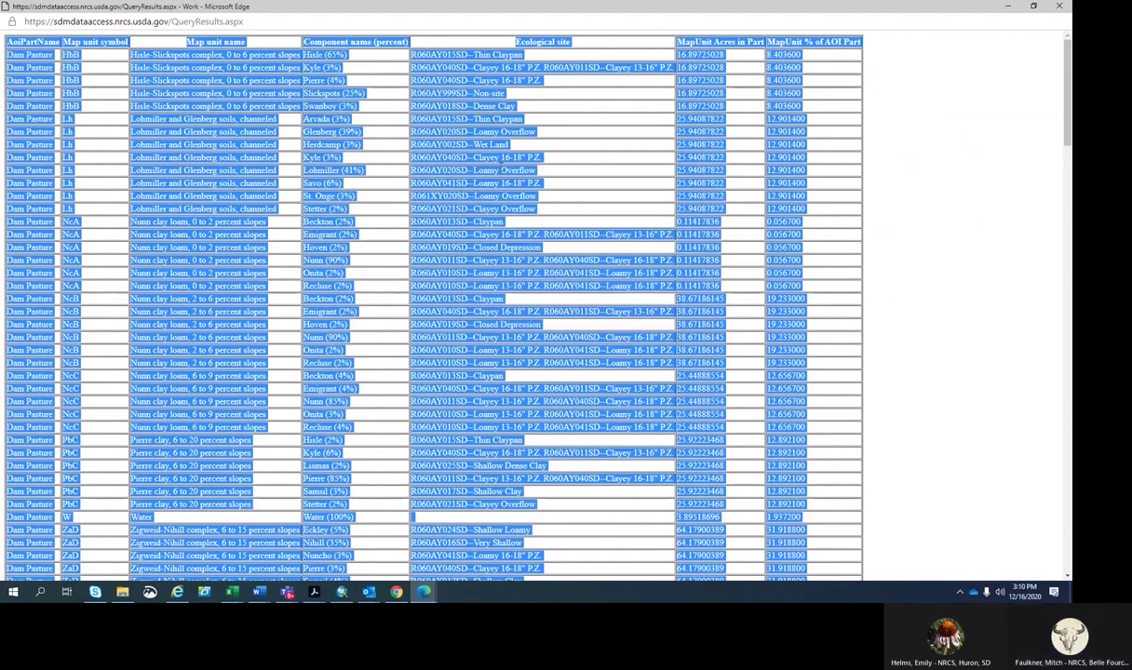
Switch to the Copy of GrazingTool_ver4.3 THREE workbook in Excel and import the copied results with Get ES data.
{"action": "left_click", "coordinate": [231, 593]}
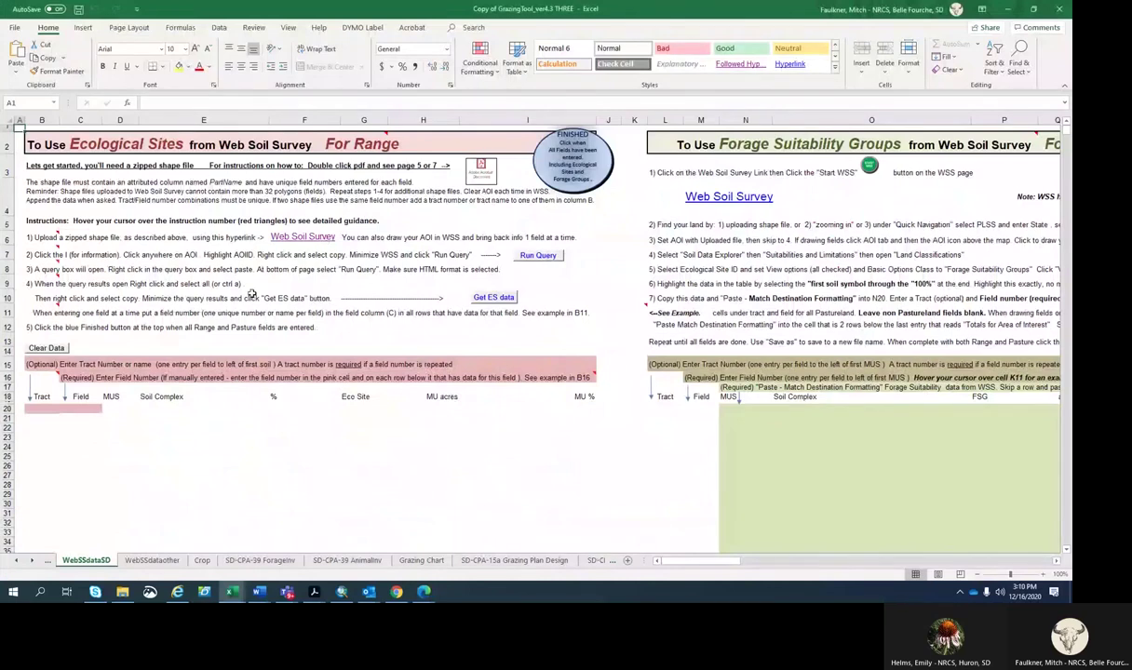
{"action": "left_click", "coordinate": [490, 299]}
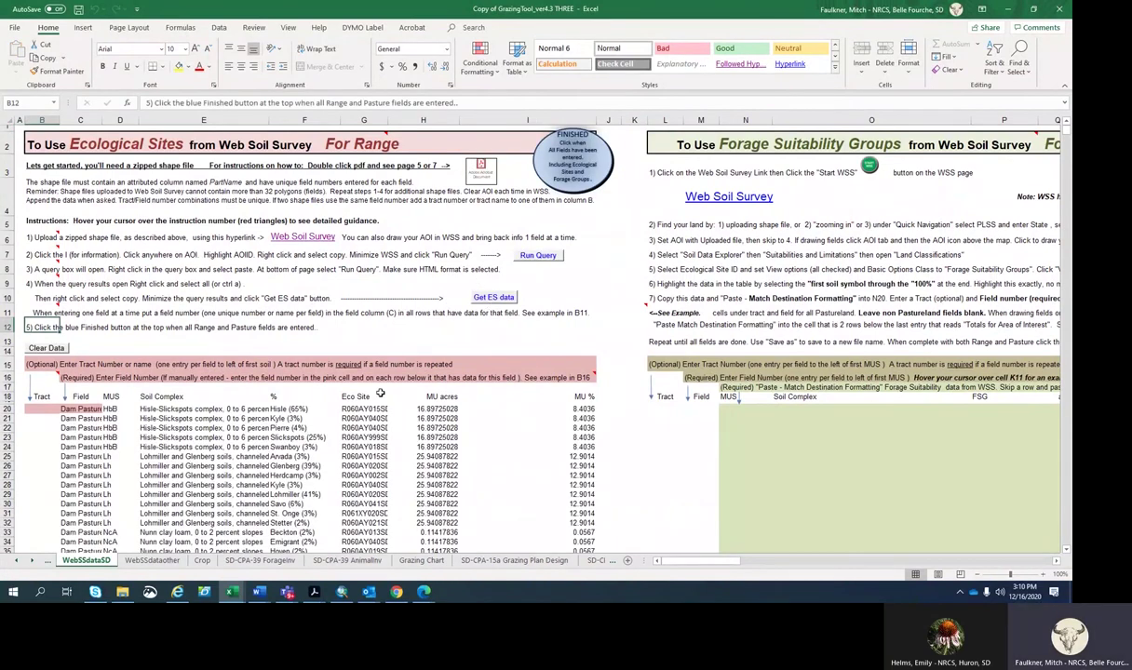
{"action": "scroll", "coordinate": [379, 395], "scroll_direction": "down", "scroll_amount": 1}
{"action": "scroll", "coordinate": [380, 394], "scroll_direction": "down", "scroll_amount": 1}
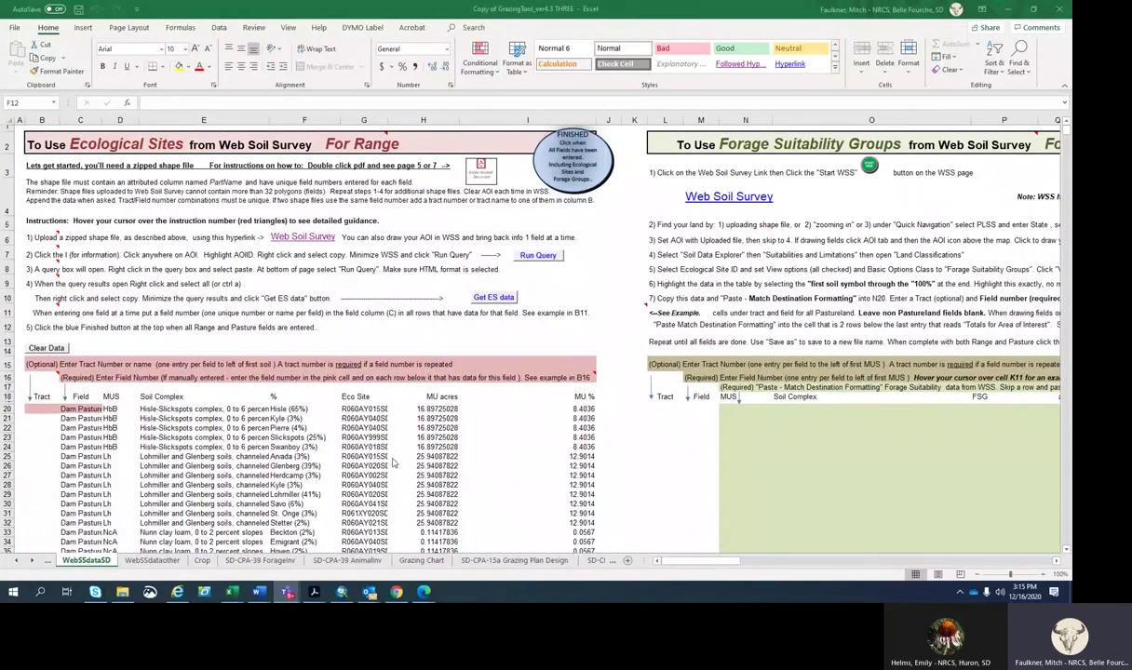
Clear all North Pasture entries in rows 80 to 91, columns C to I, of the WebSSdataSD sheet.
{"action": "scroll", "coordinate": [203, 442], "scroll_direction": "down", "scroll_amount": 2}
{"action": "scroll", "coordinate": [210, 457], "scroll_direction": "down", "scroll_amount": 5}
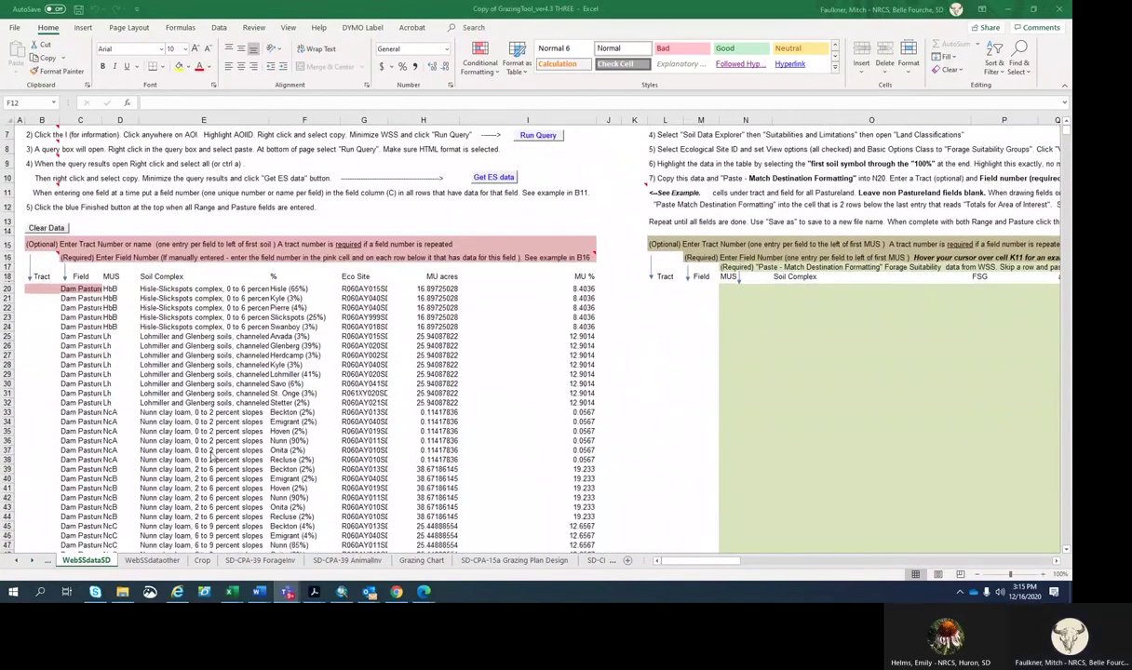
{"action": "scroll", "coordinate": [212, 457], "scroll_direction": "down", "scroll_amount": 5}
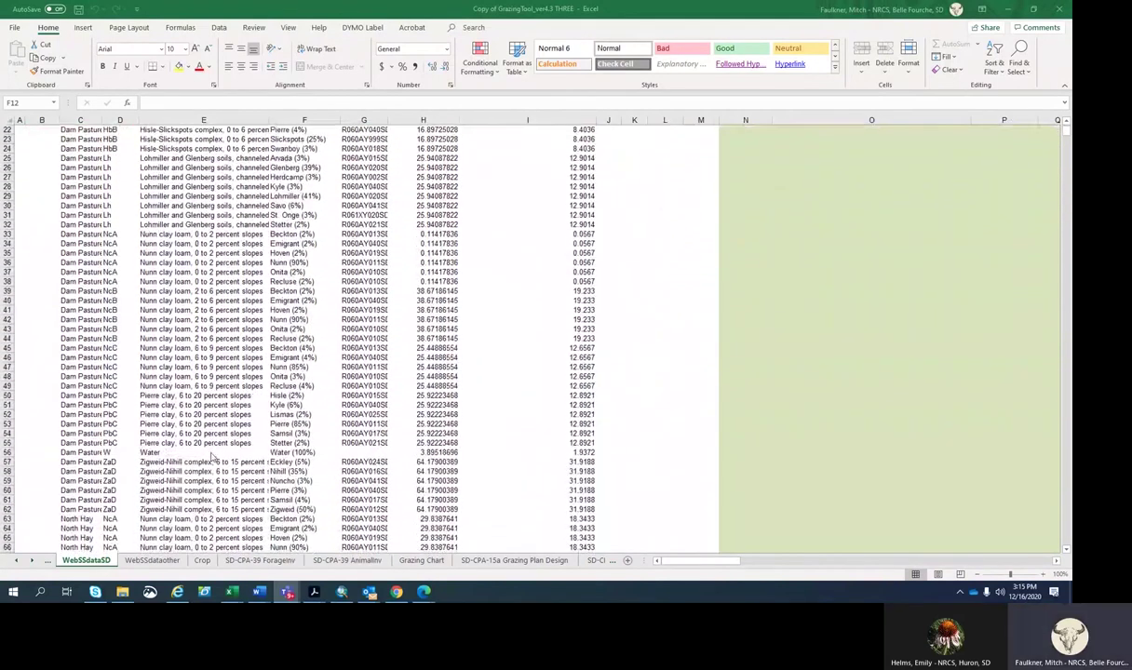
{"action": "scroll", "coordinate": [212, 458], "scroll_direction": "down", "scroll_amount": 4}
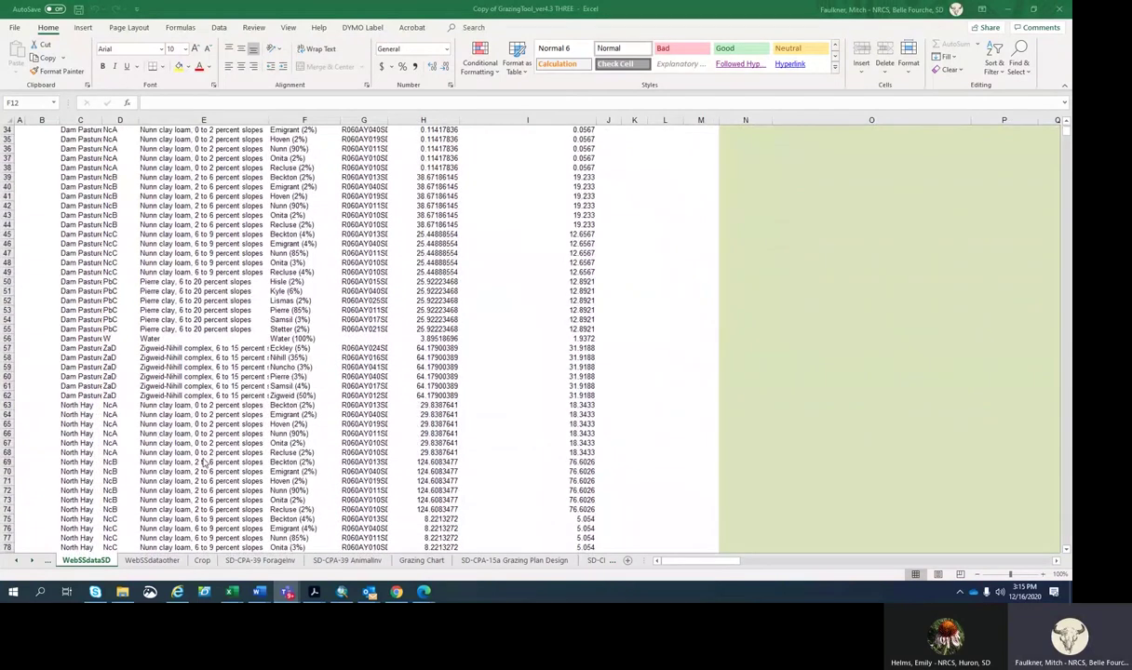
{"action": "scroll", "coordinate": [204, 463], "scroll_direction": "down", "scroll_amount": 4}
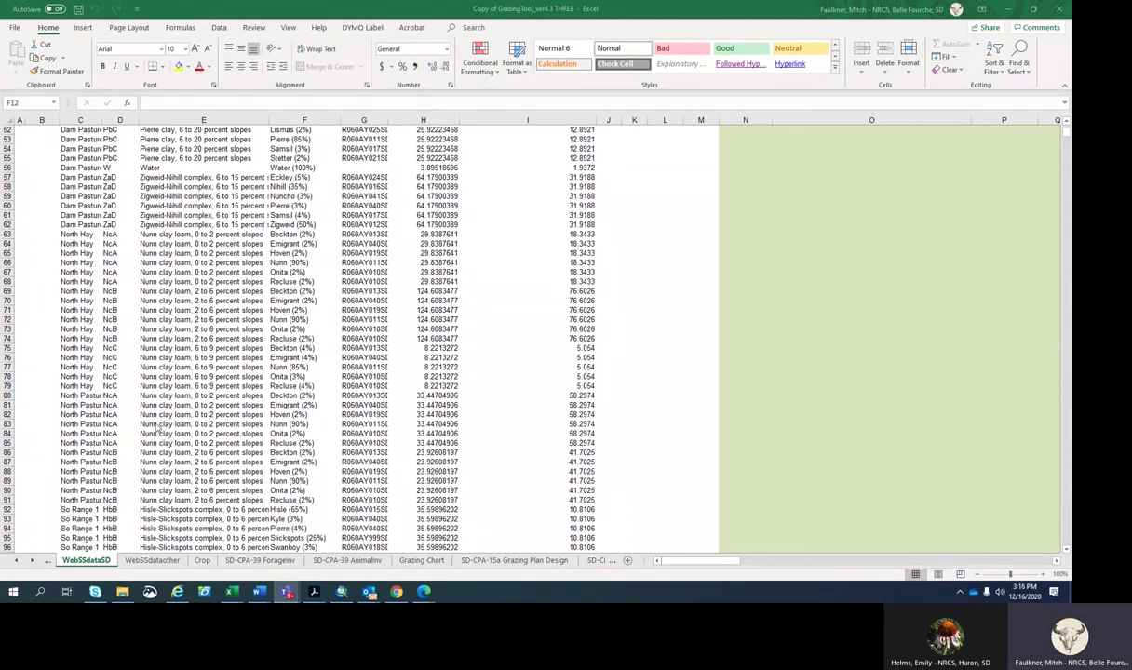
{"action": "key", "text": "alt+Tab"}
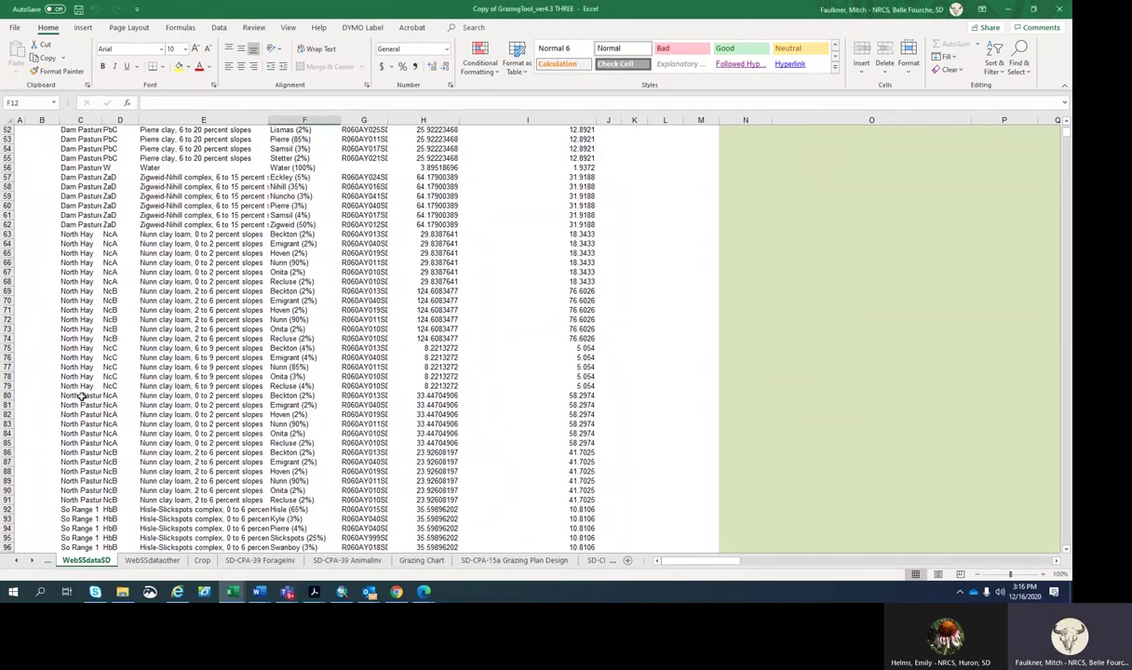
{"action": "left_click", "coordinate": [81, 397]}
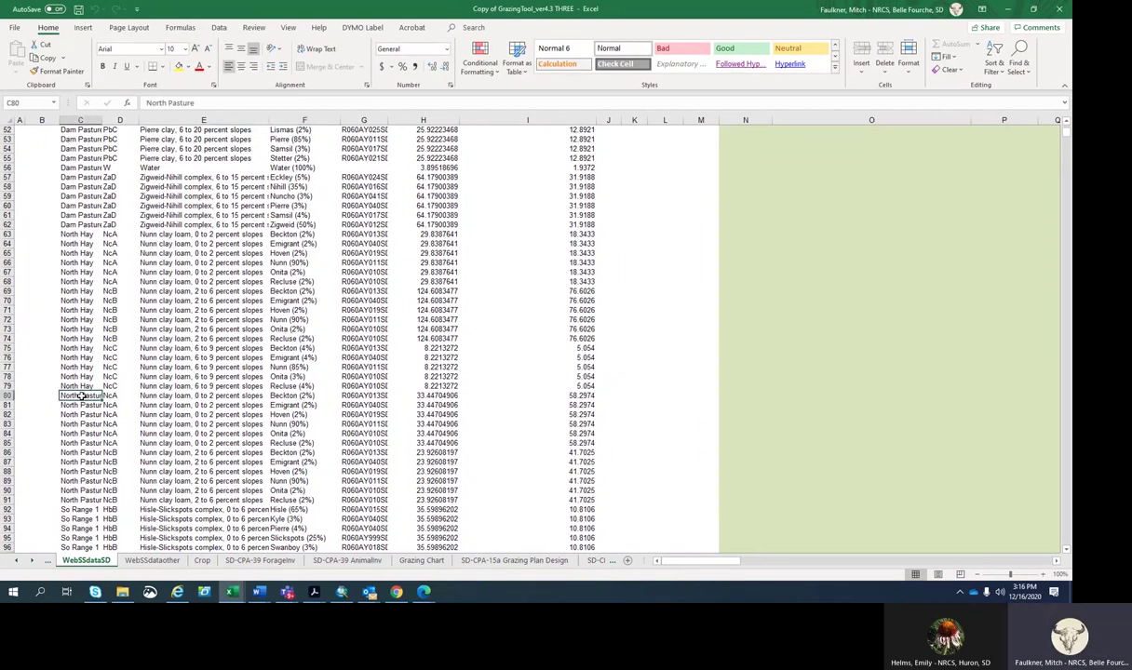
{"action": "left_click_drag", "start_coordinate": [82, 397], "coordinate": [527, 475]}
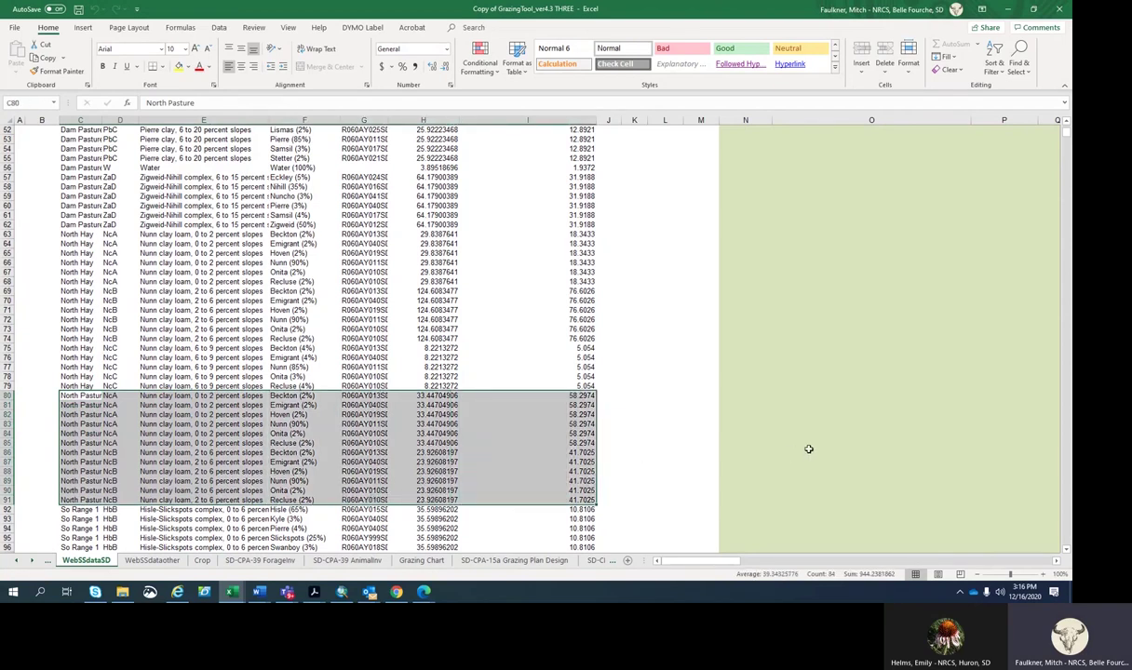
{"action": "key", "text": "Delete"}
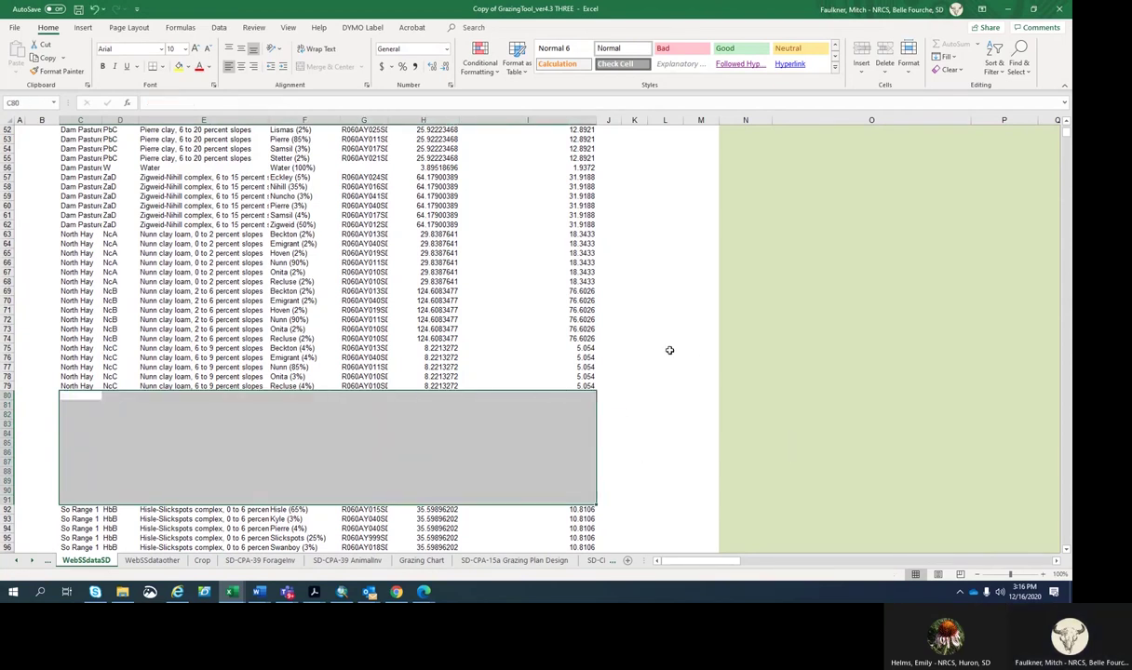
{"action": "left_click", "coordinate": [586, 424]}
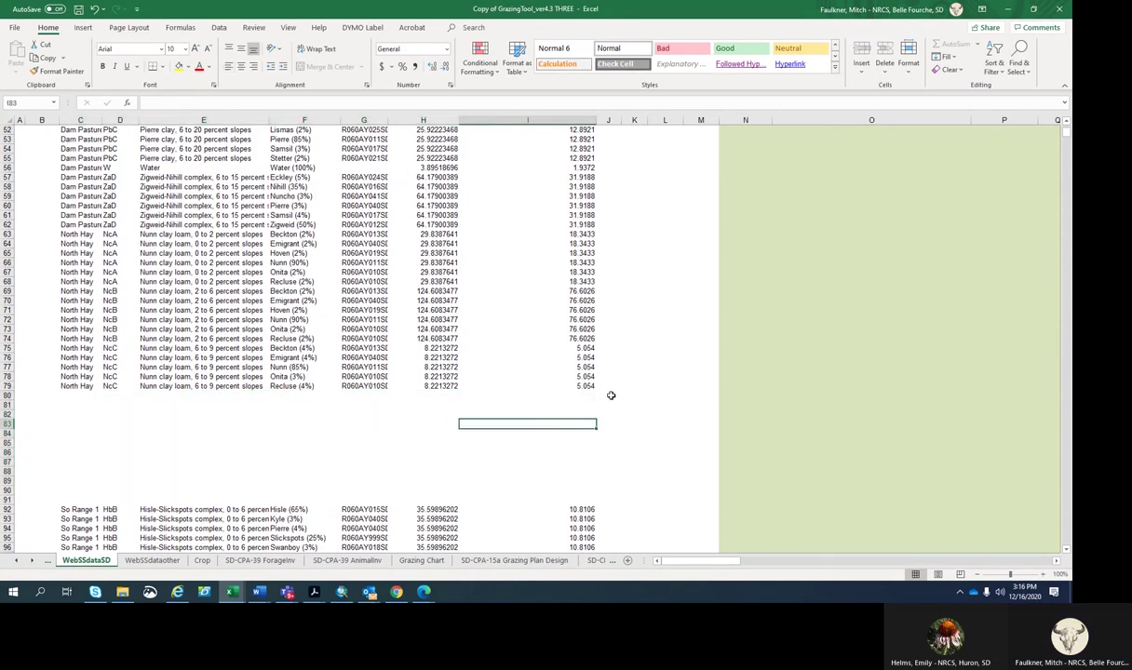
Look over the workbook's Forage Suitability Groups section for pasture, then switch to Web Soil Survey in Edge and locate the North Pasture field.
{"action": "scroll", "coordinate": [672, 334], "scroll_direction": "up", "scroll_amount": 13}
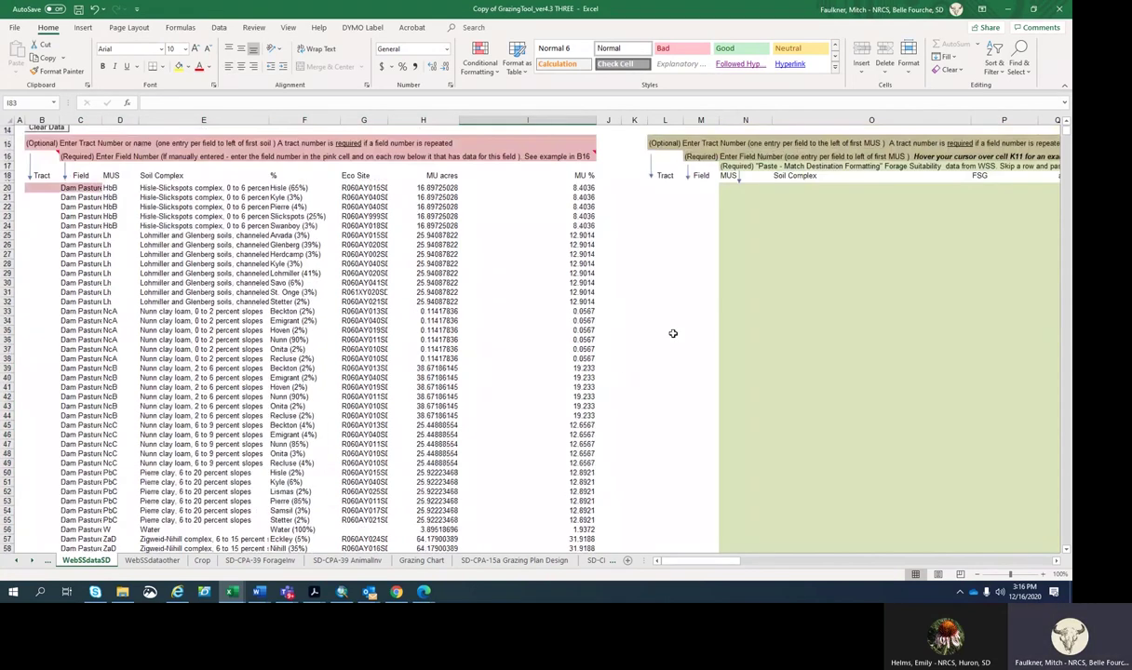
{"action": "scroll", "coordinate": [672, 333], "scroll_direction": "up", "scroll_amount": 5}
{"action": "left_click_drag", "start_coordinate": [706, 561], "coordinate": [732, 569]}
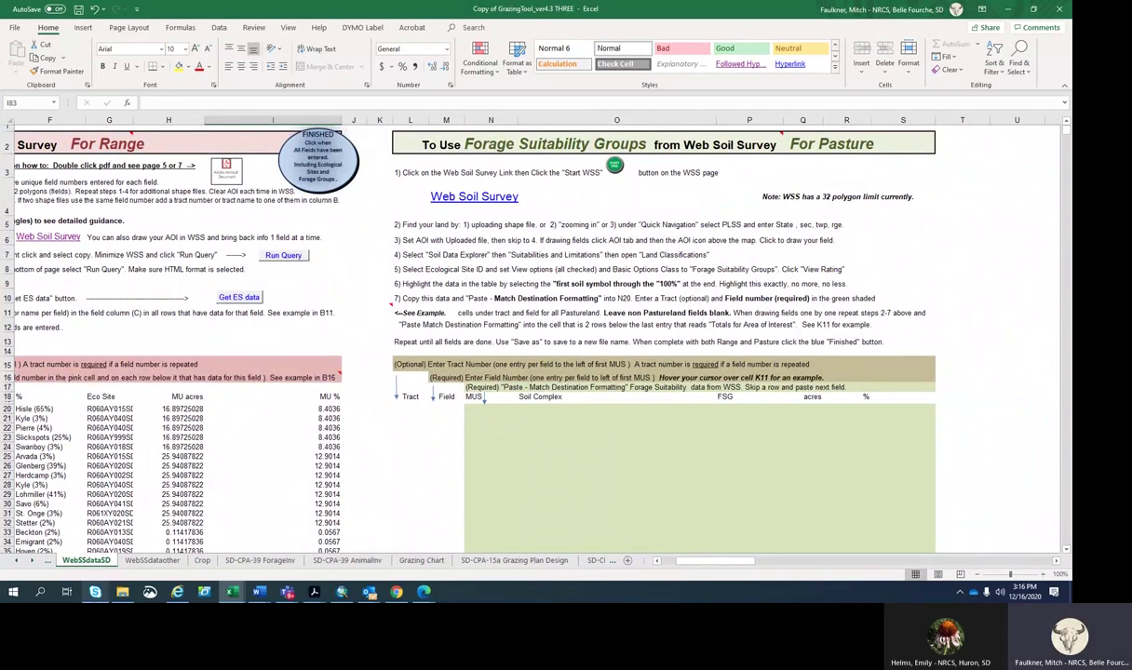
{"action": "mouse_move", "coordinate": [424, 592]}
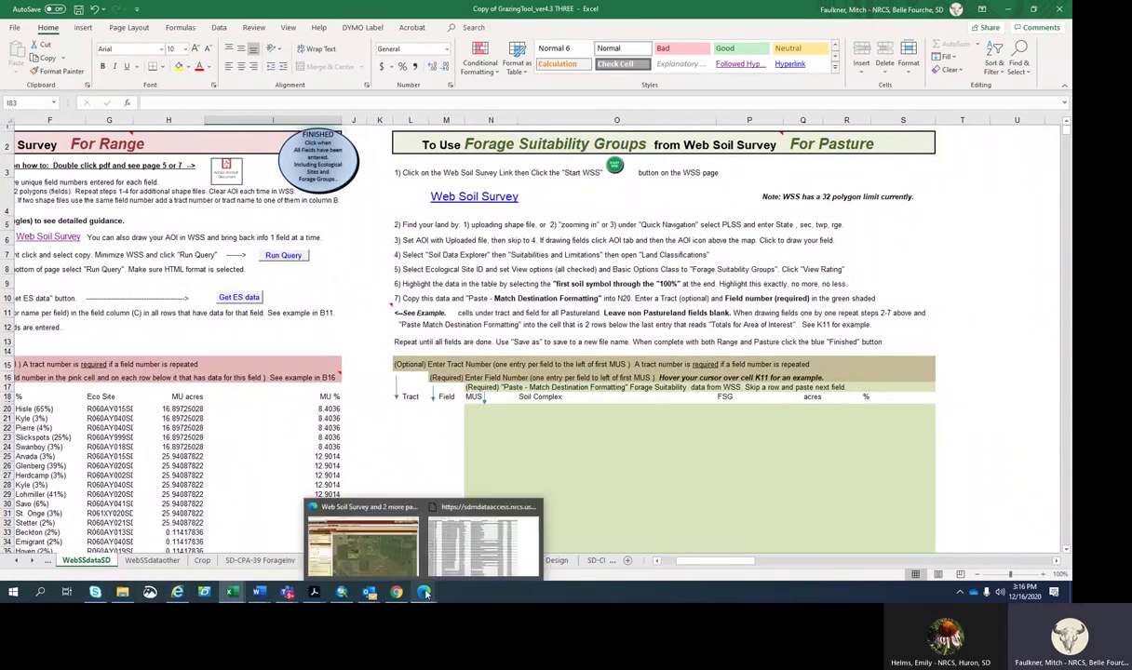
{"action": "left_click", "coordinate": [384, 545]}
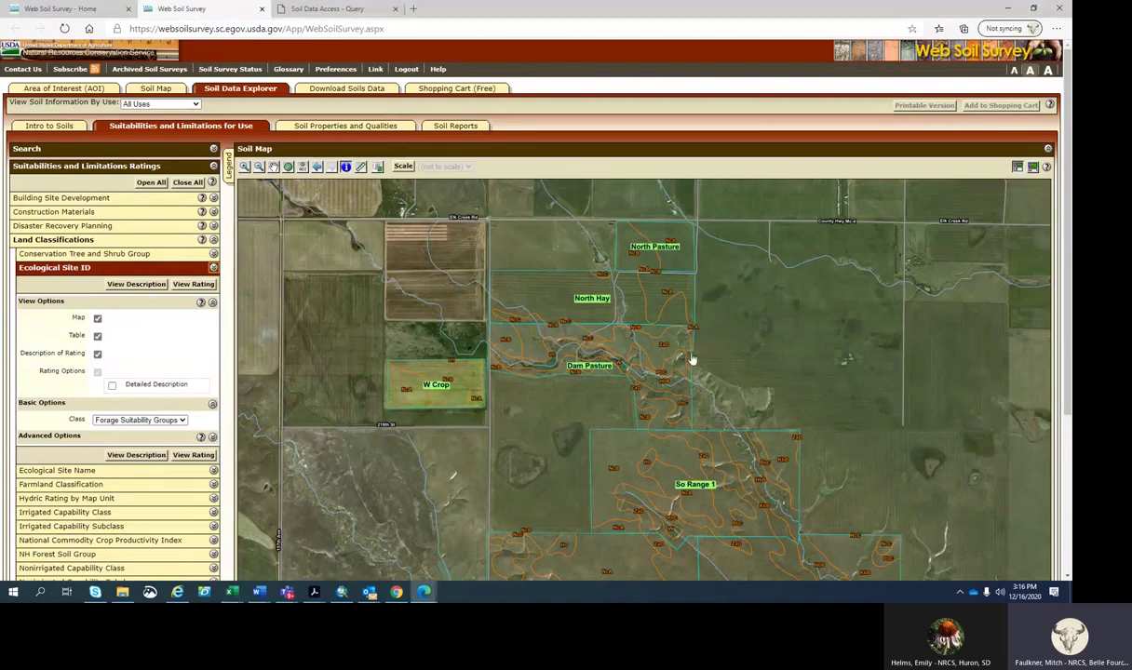
{"action": "scroll", "coordinate": [810, 362], "scroll_direction": "down", "scroll_amount": 3}
{"action": "scroll", "coordinate": [785, 352], "scroll_direction": "up", "scroll_amount": 2}
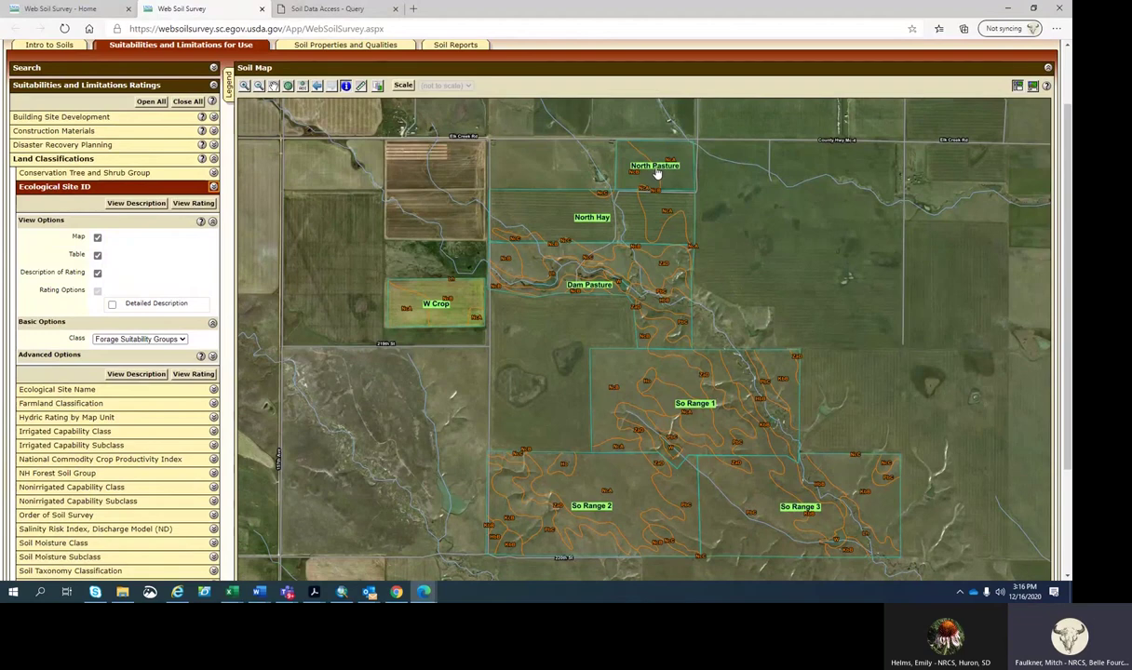
{"action": "scroll", "coordinate": [656, 173], "scroll_direction": "up", "scroll_amount": 2}
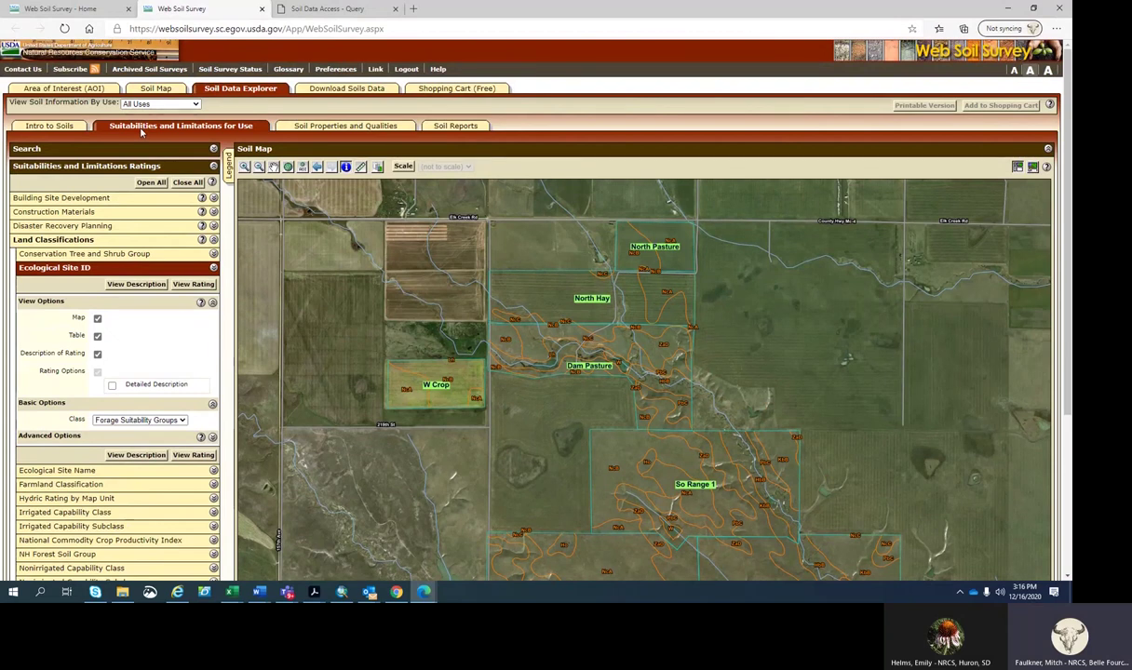
Select Forage Suitability Groups as the Ecological Site ID class and generate the rating.
{"action": "left_click", "coordinate": [213, 269]}
{"action": "left_click", "coordinate": [213, 269]}
{"action": "left_click", "coordinate": [183, 420]}
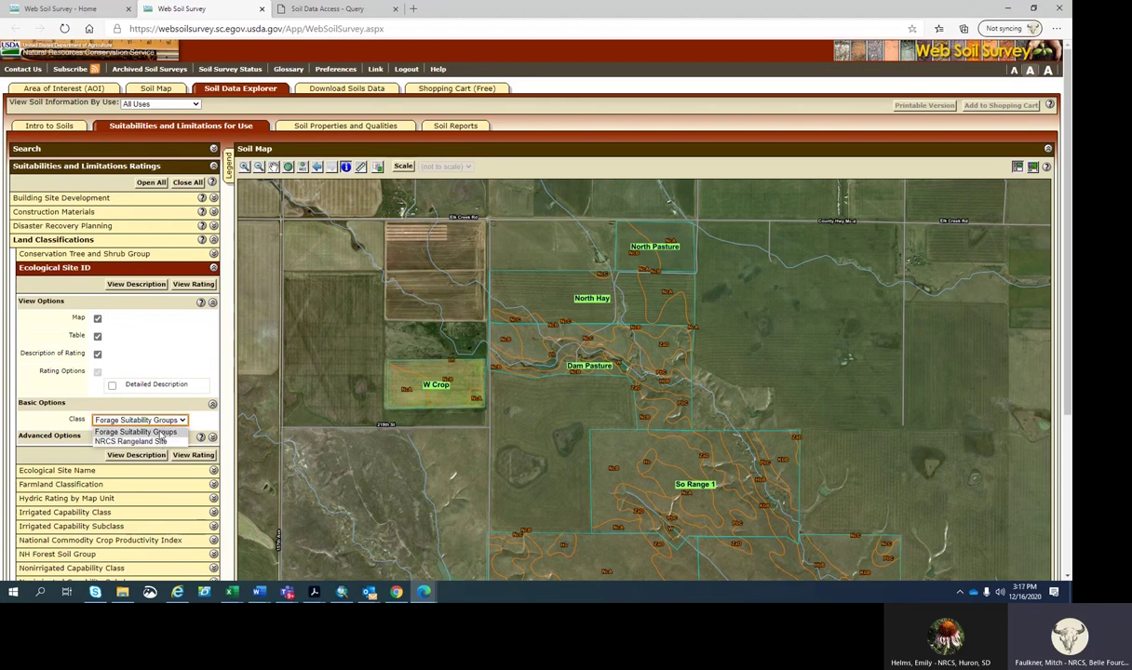
{"action": "left_click", "coordinate": [158, 433]}
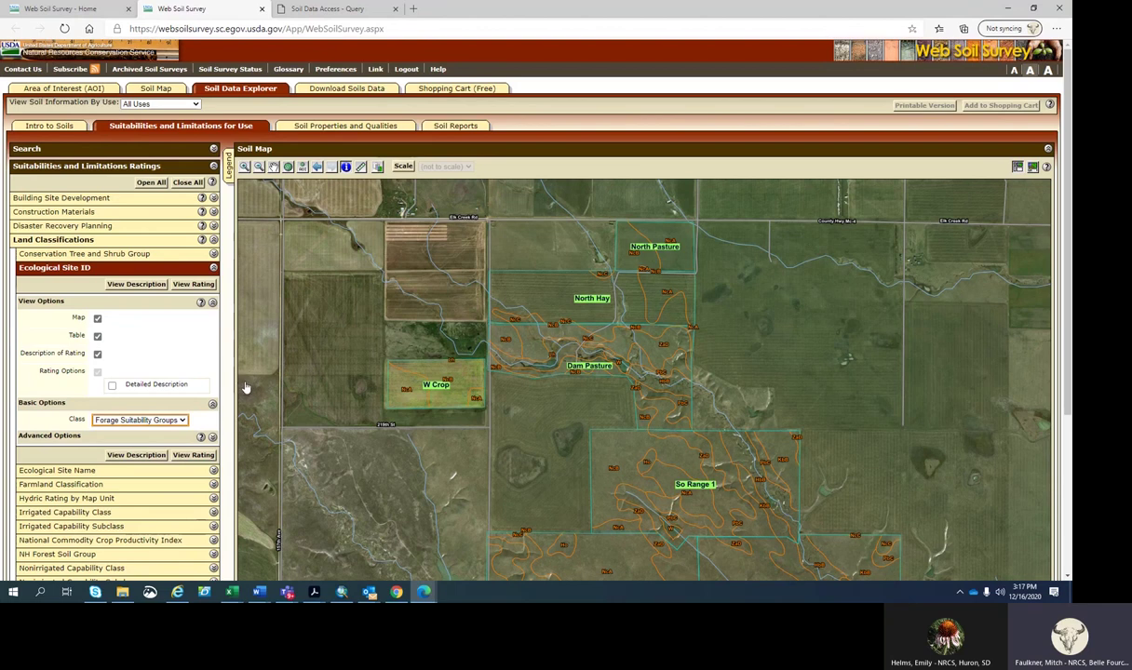
{"action": "left_click", "coordinate": [181, 455]}
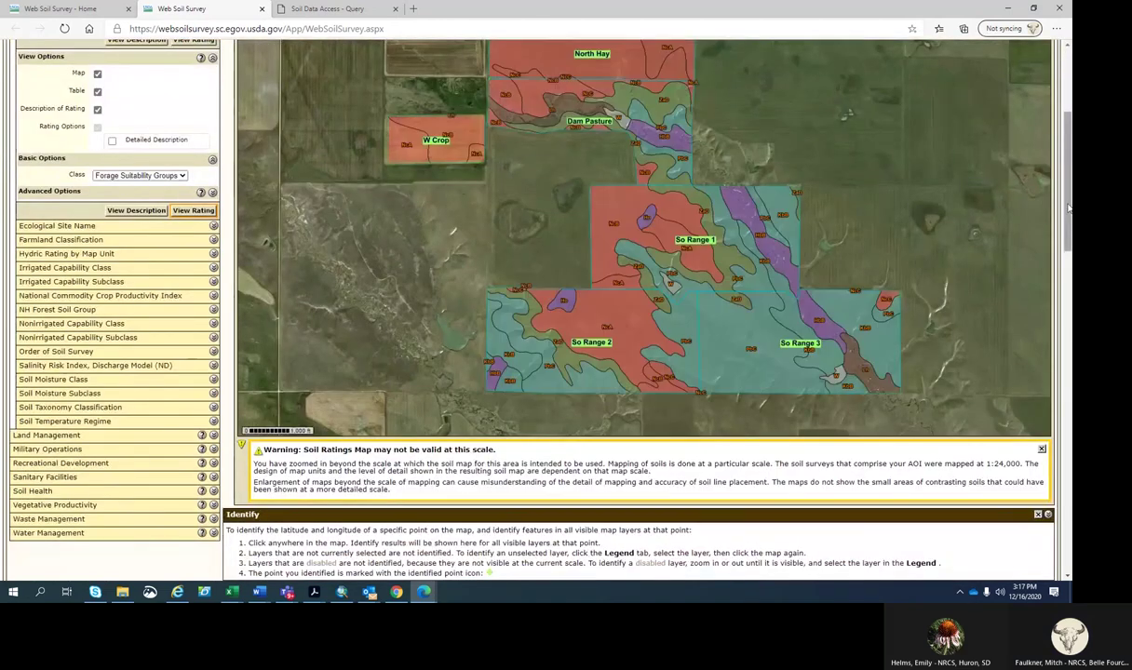
Examine the rated map and map unit summaries, then switch to the Excel workbook and read pasture instruction 6.
{"action": "scroll", "coordinate": [1069, 209], "scroll_direction": "up", "scroll_amount": 1}
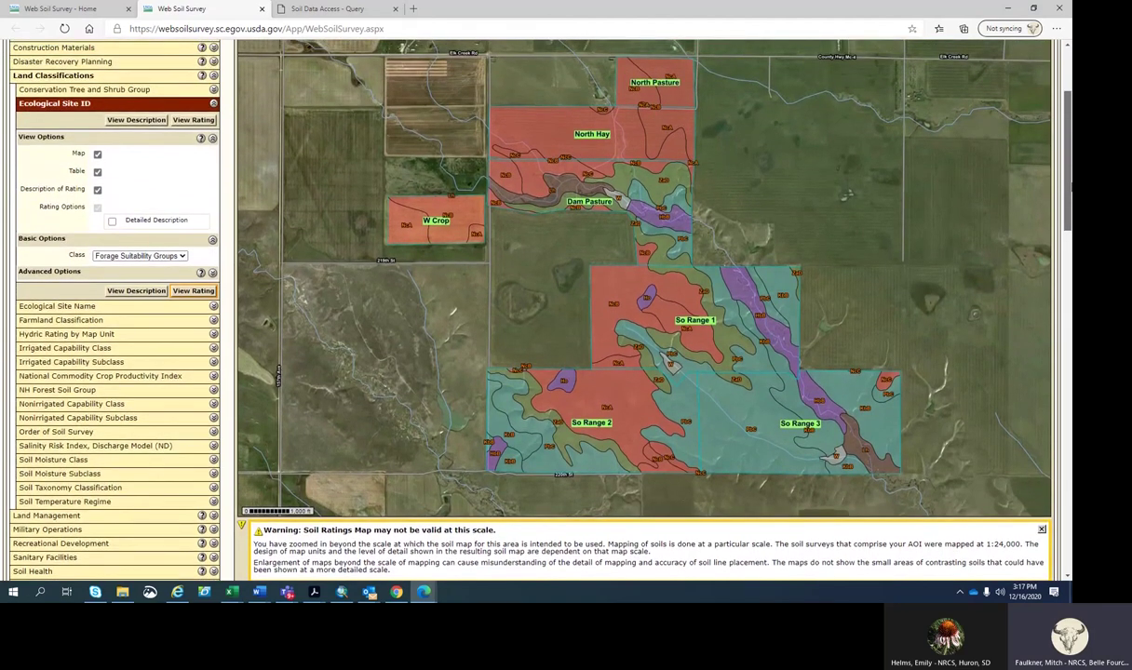
{"action": "left_click_drag", "start_coordinate": [1070, 186], "coordinate": [1071, 366]}
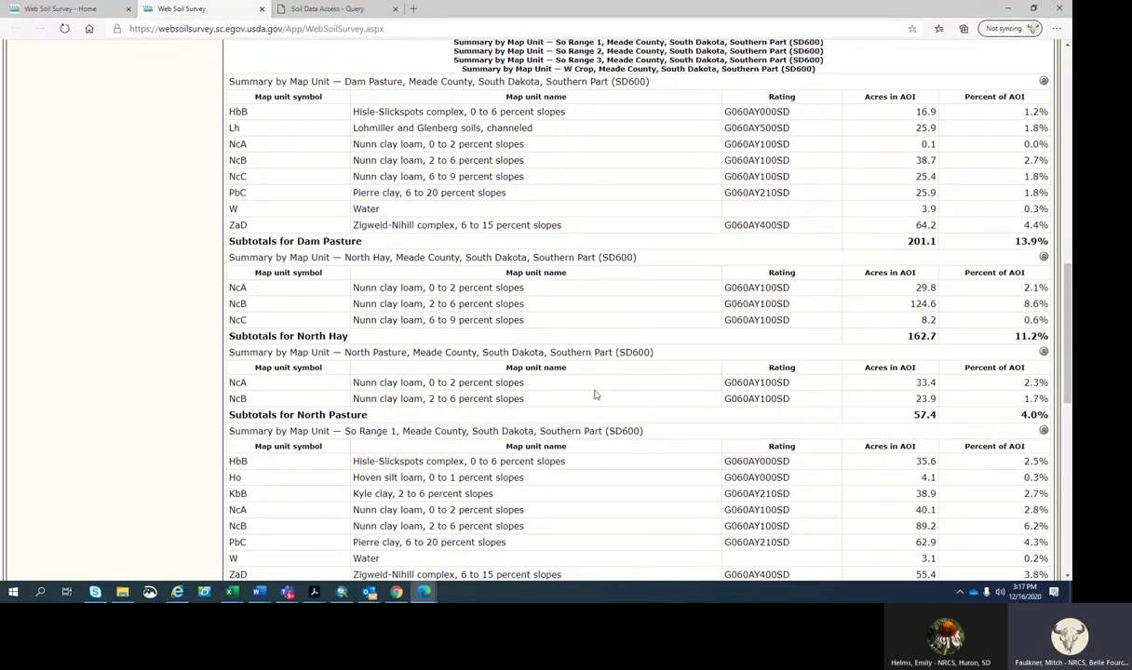
{"action": "key", "text": "alt+Tab"}
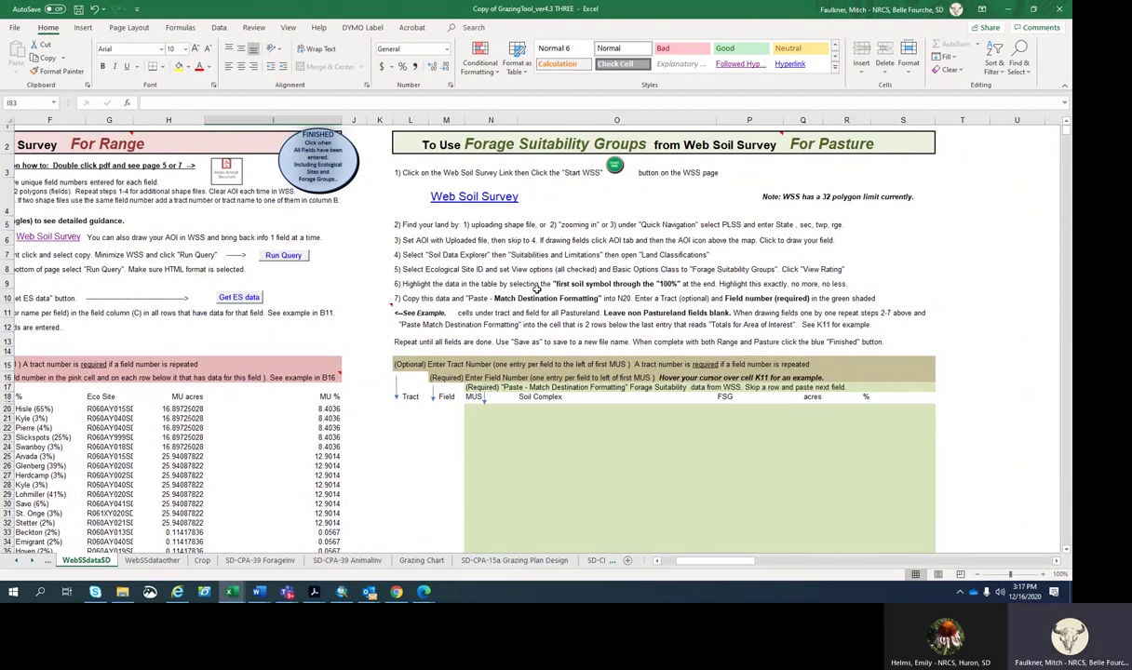
{"action": "left_click", "coordinate": [396, 284]}
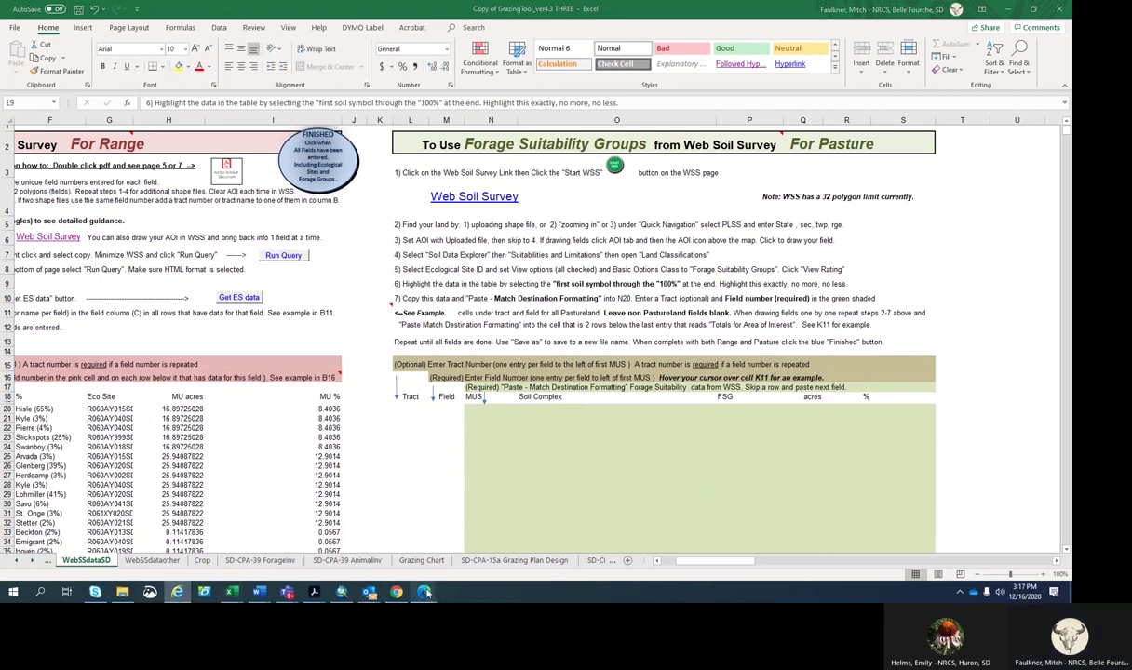
Return to Web Soil Survey in Edge and copy the rating summary from the first Dam Pasture soil symbol through the final 100.0%.
{"action": "mouse_move", "coordinate": [423, 592]}
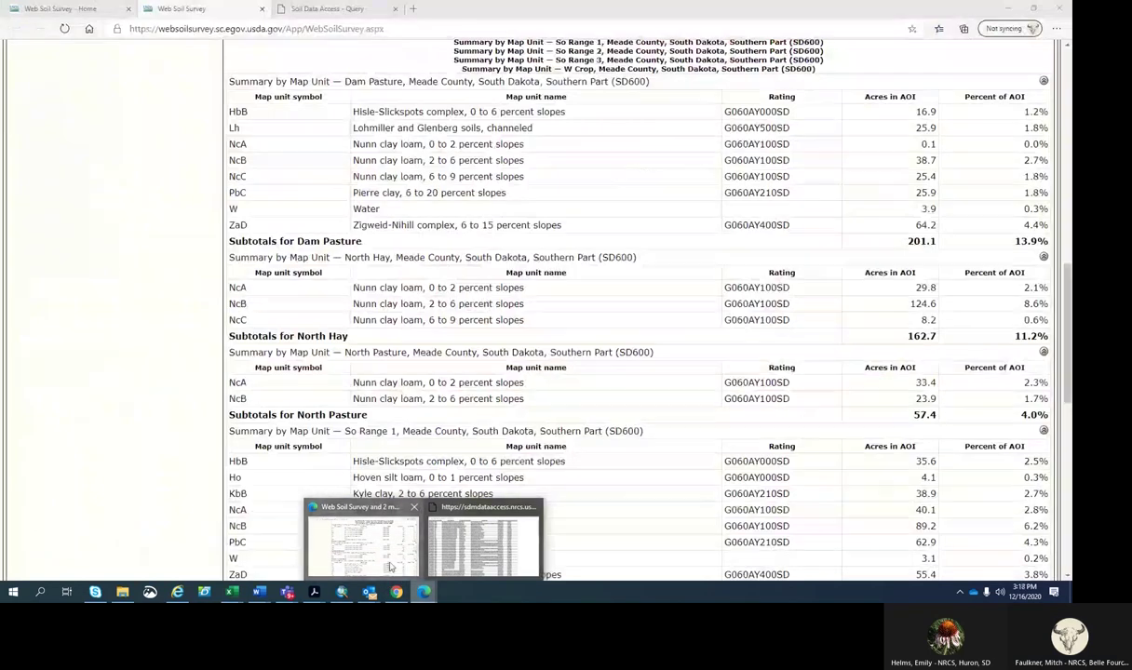
{"action": "left_click", "coordinate": [370, 540]}
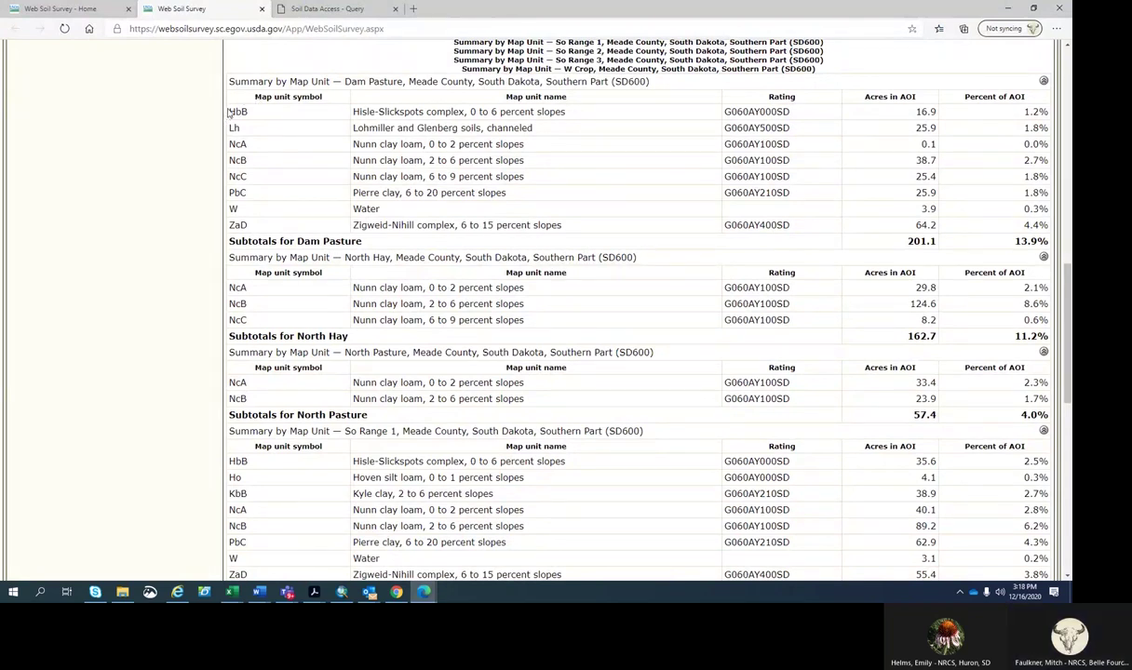
{"action": "left_click_drag", "start_coordinate": [228, 113], "coordinate": [1031, 406]}
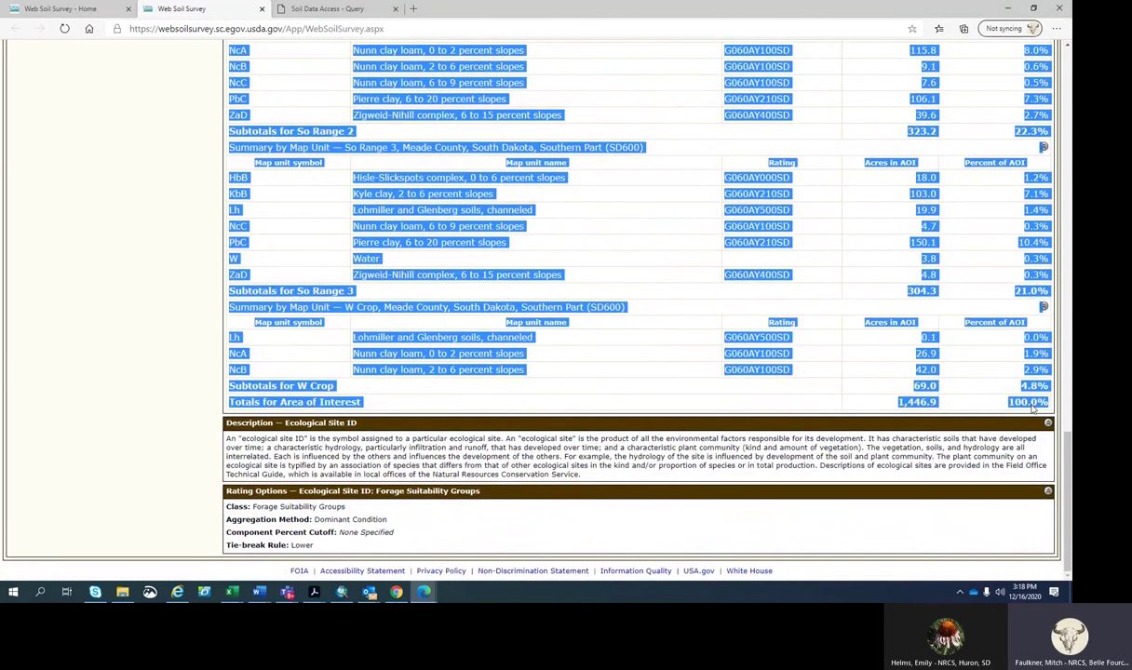
{"action": "right_click", "coordinate": [1032, 407]}
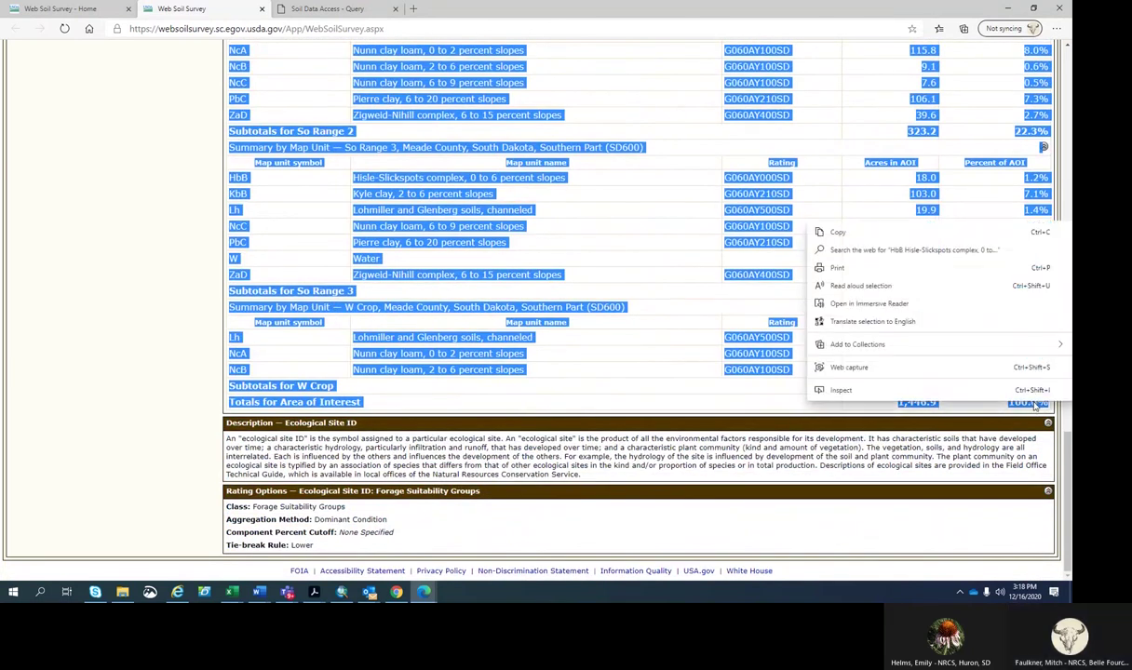
{"action": "left_click", "coordinate": [862, 239]}
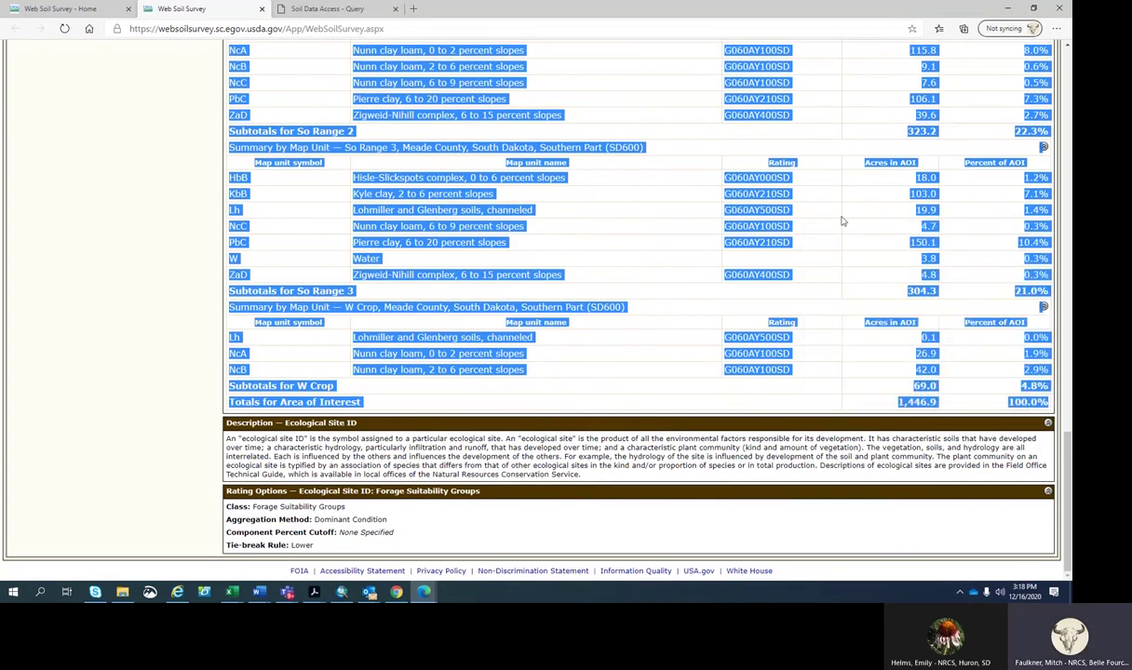
Switch to the GrazingTool_ver4.3 THREE workbook in Excel and paste the copied forage suitability data at N20, matching destination formatting.
{"action": "mouse_move", "coordinate": [232, 592]}
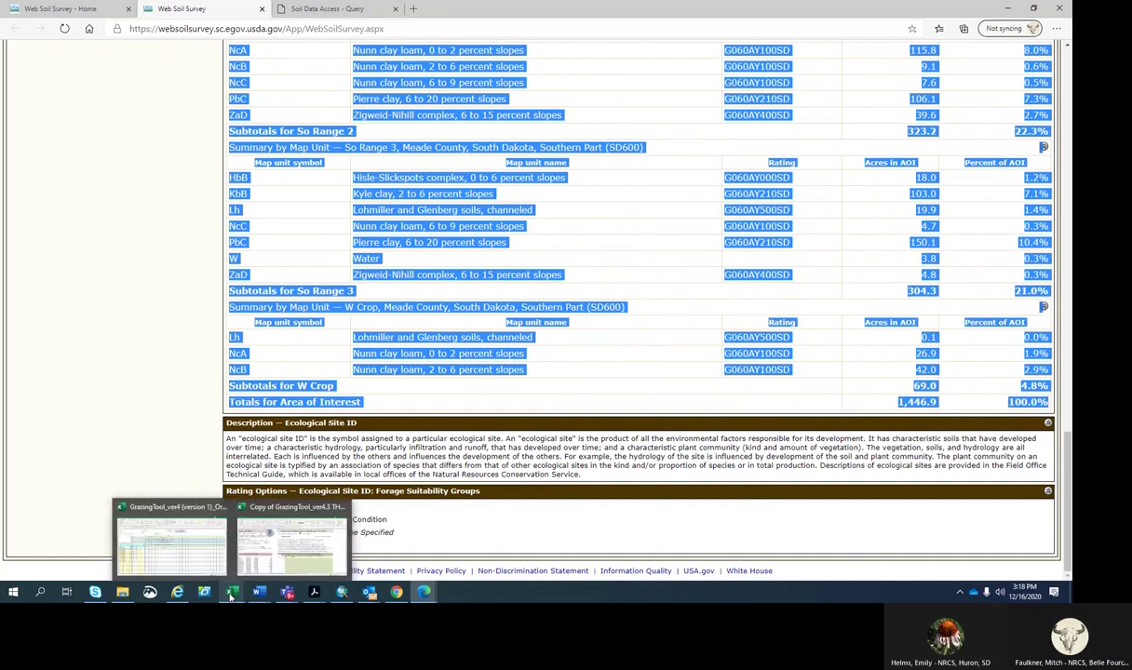
{"action": "left_click", "coordinate": [294, 567]}
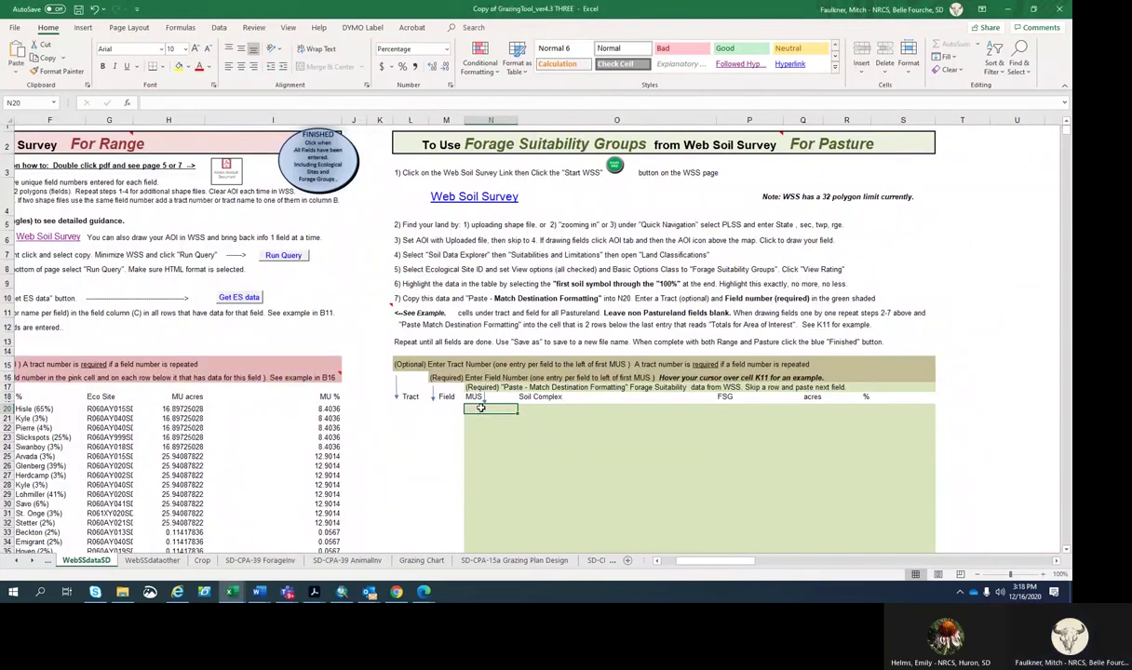
{"action": "right_click", "coordinate": [484, 412]}
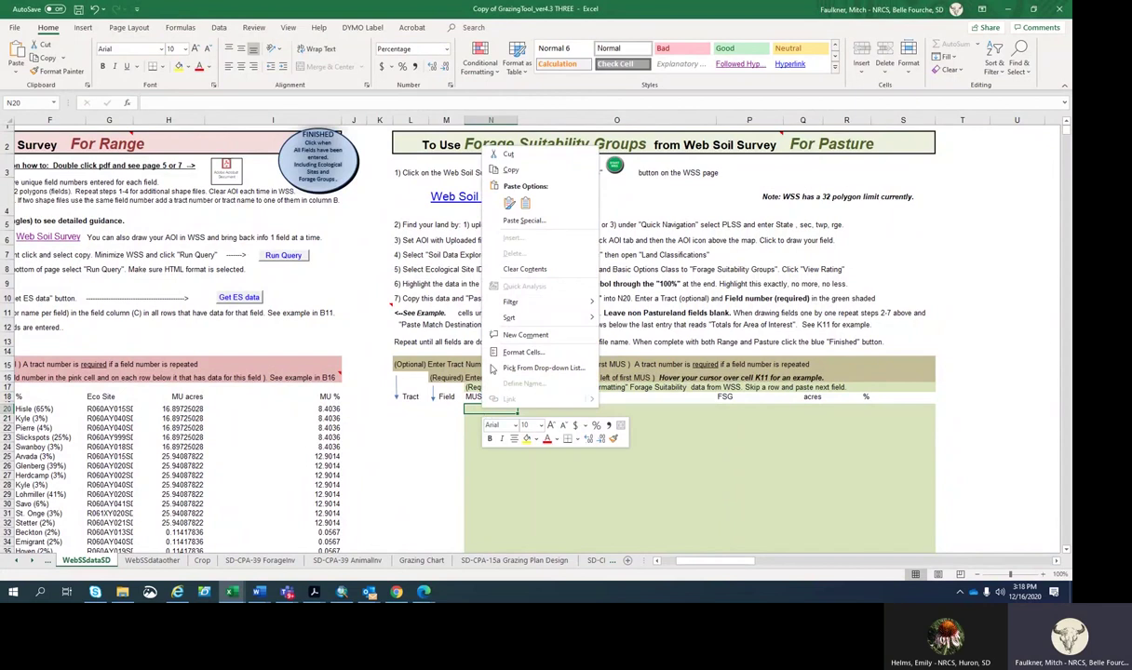
{"action": "left_click", "coordinate": [525, 205]}
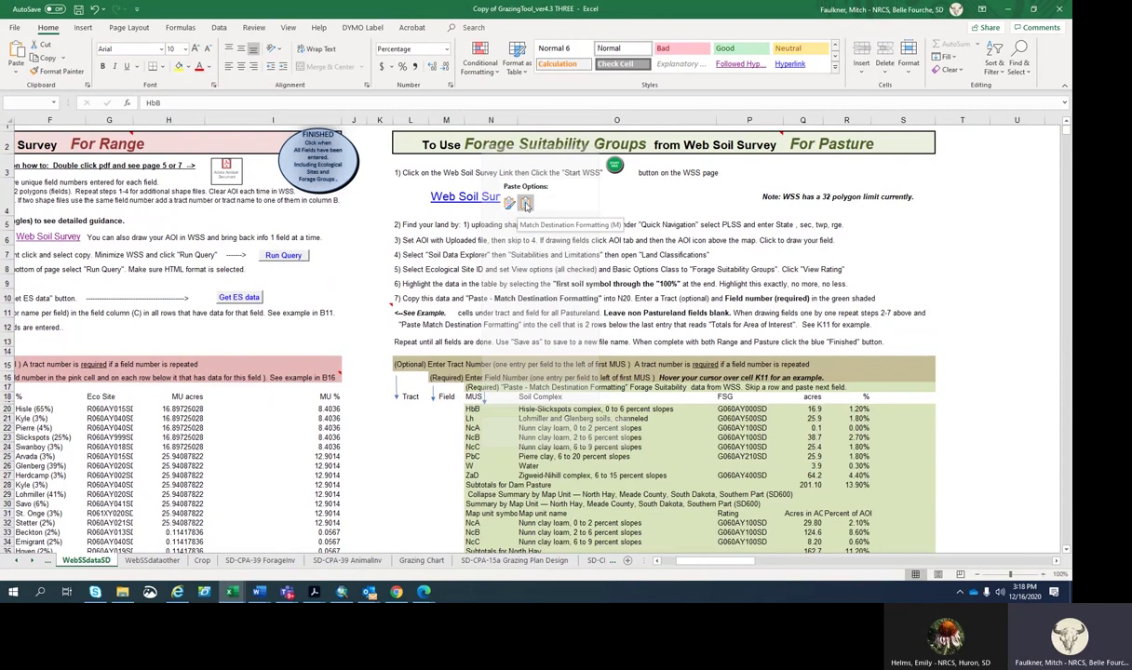
{"action": "left_click", "coordinate": [526, 205]}
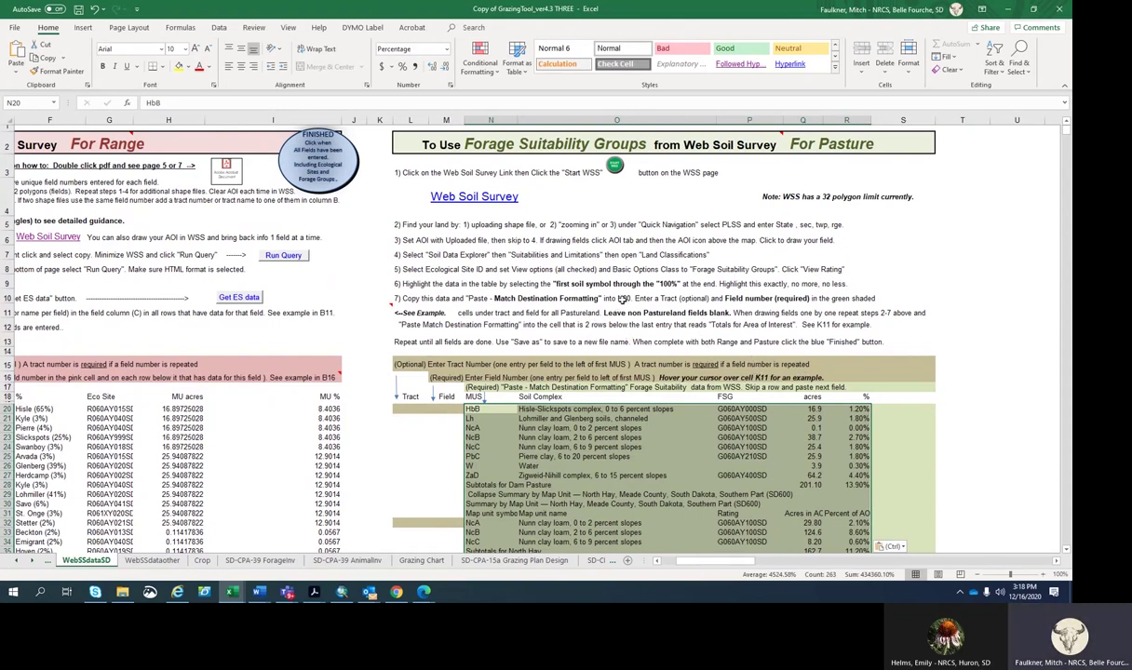
Enter No Past as the field number in M39, beside the first North Pasture soil symbol.
{"action": "scroll", "coordinate": [620, 299], "scroll_direction": "down", "scroll_amount": 1}
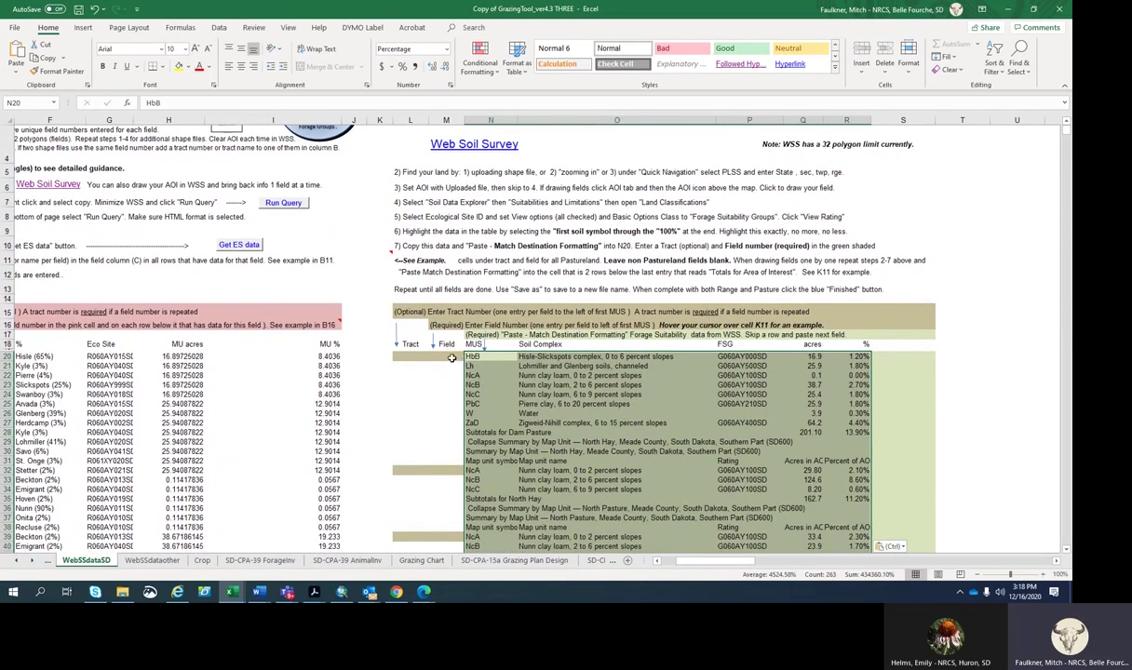
{"action": "left_click", "coordinate": [451, 359]}
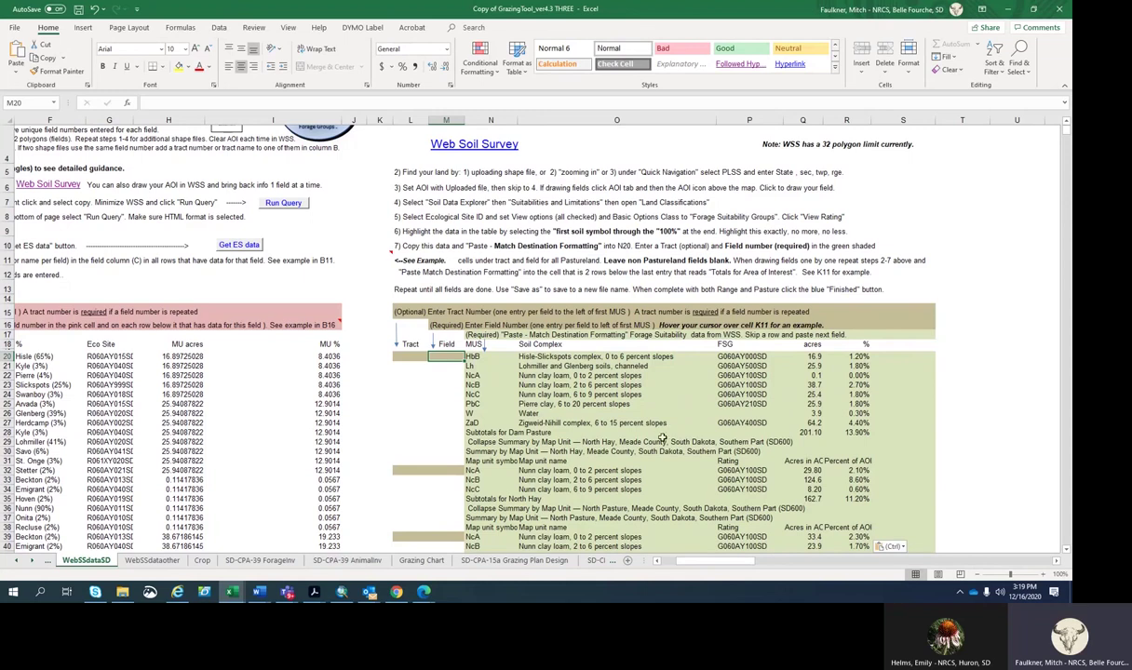
{"action": "scroll", "coordinate": [629, 415], "scroll_direction": "down", "scroll_amount": 1}
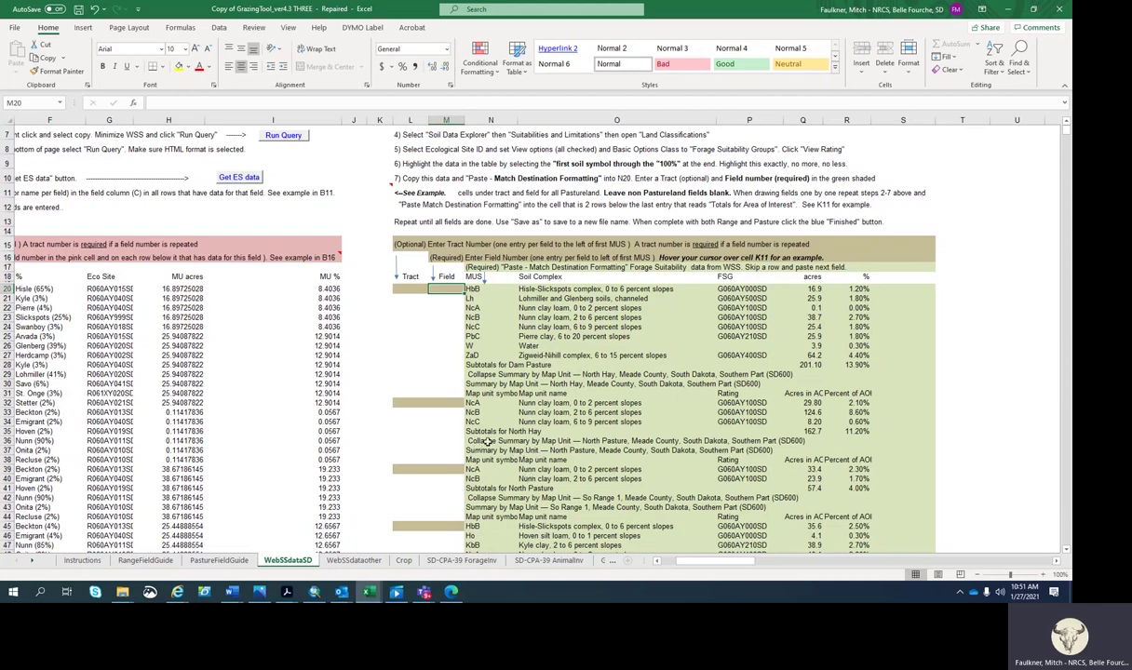
{"action": "left_click", "coordinate": [586, 442]}
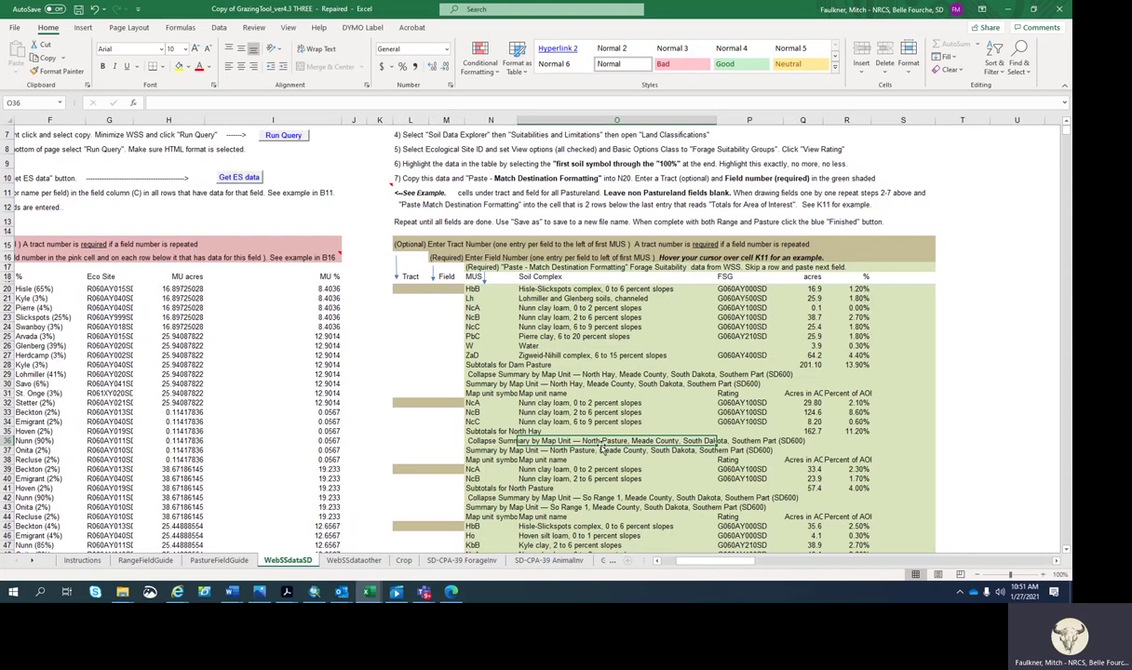
{"action": "key", "text": "Down"}
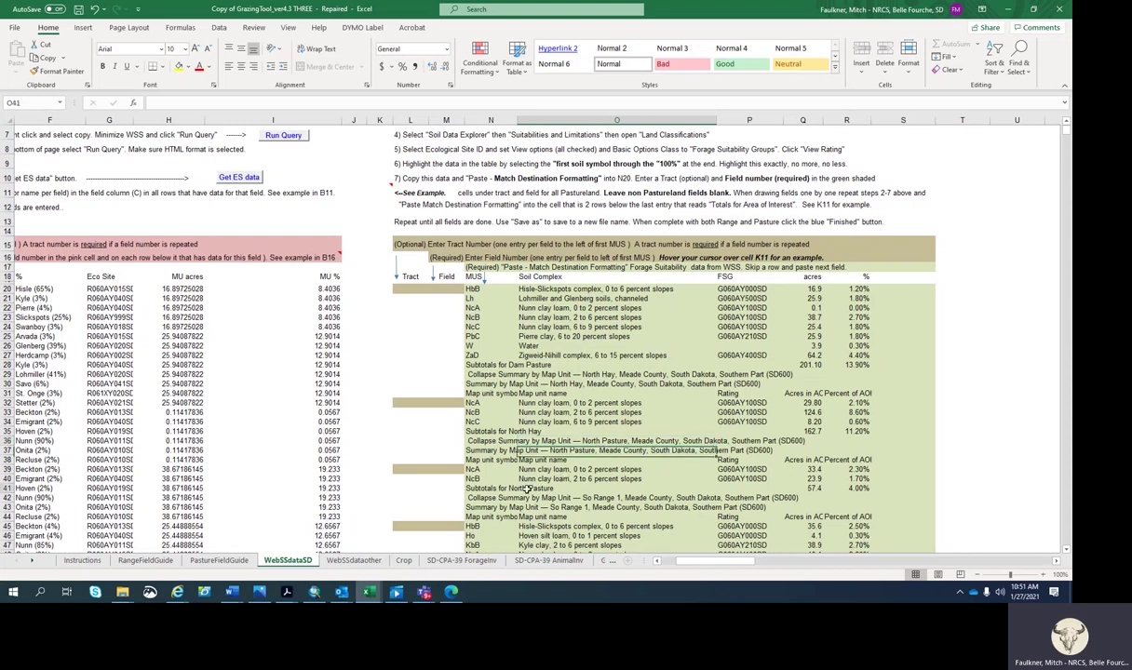
{"action": "left_click_drag", "start_coordinate": [472, 469], "coordinate": [475, 478]}
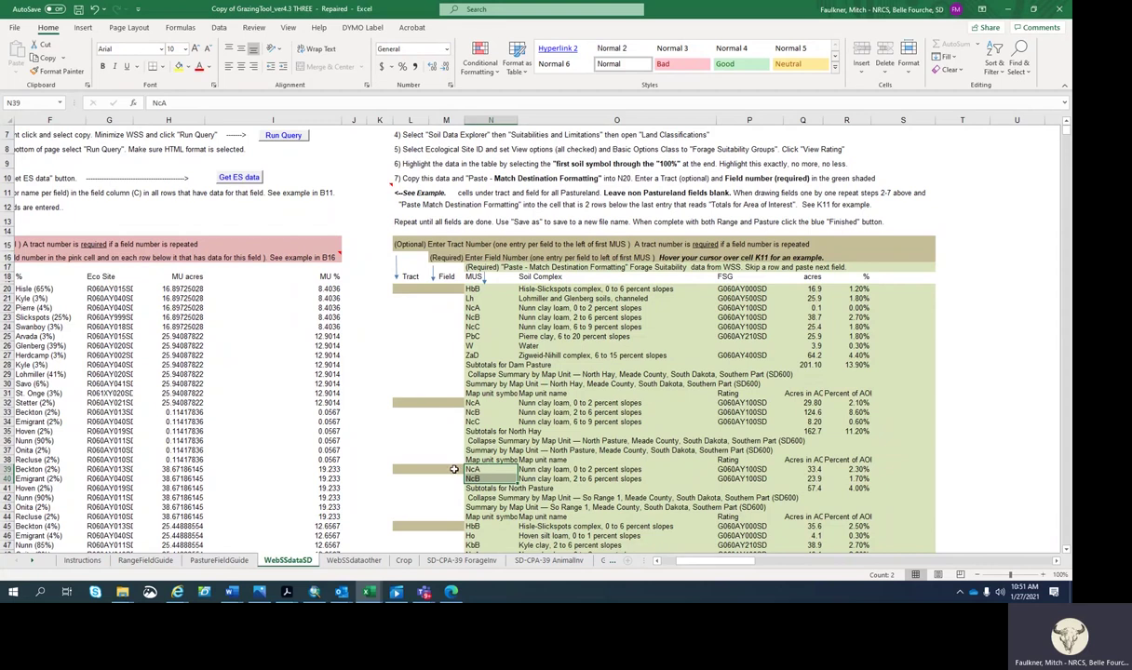
{"action": "left_click", "coordinate": [454, 470]}
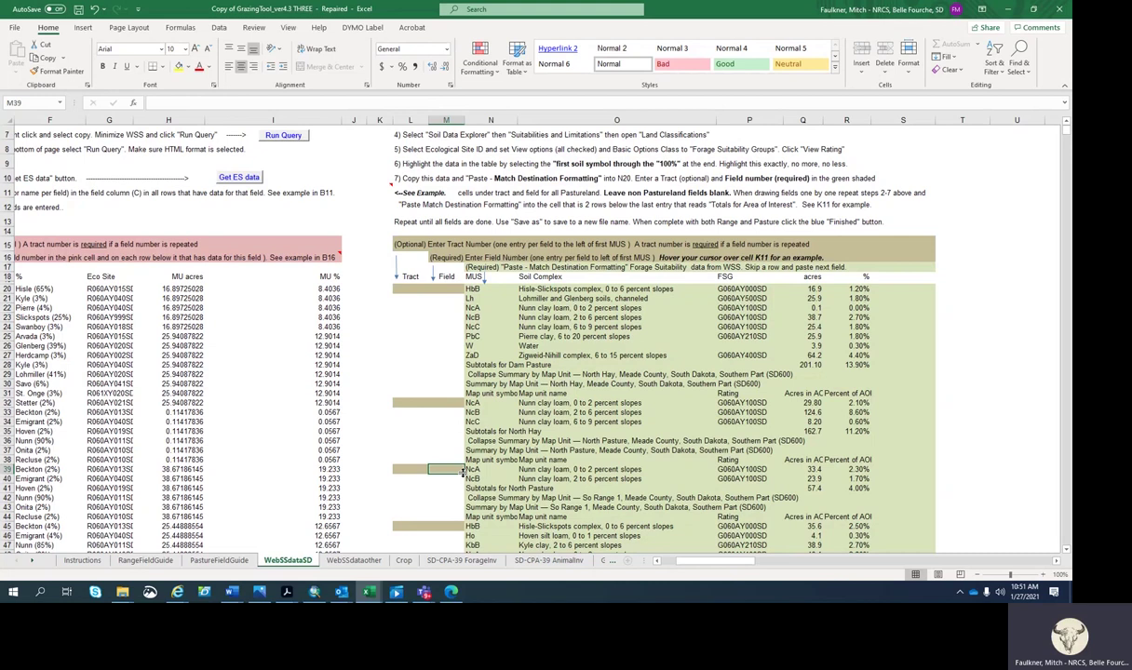
{"action": "type", "text": "No Past"}
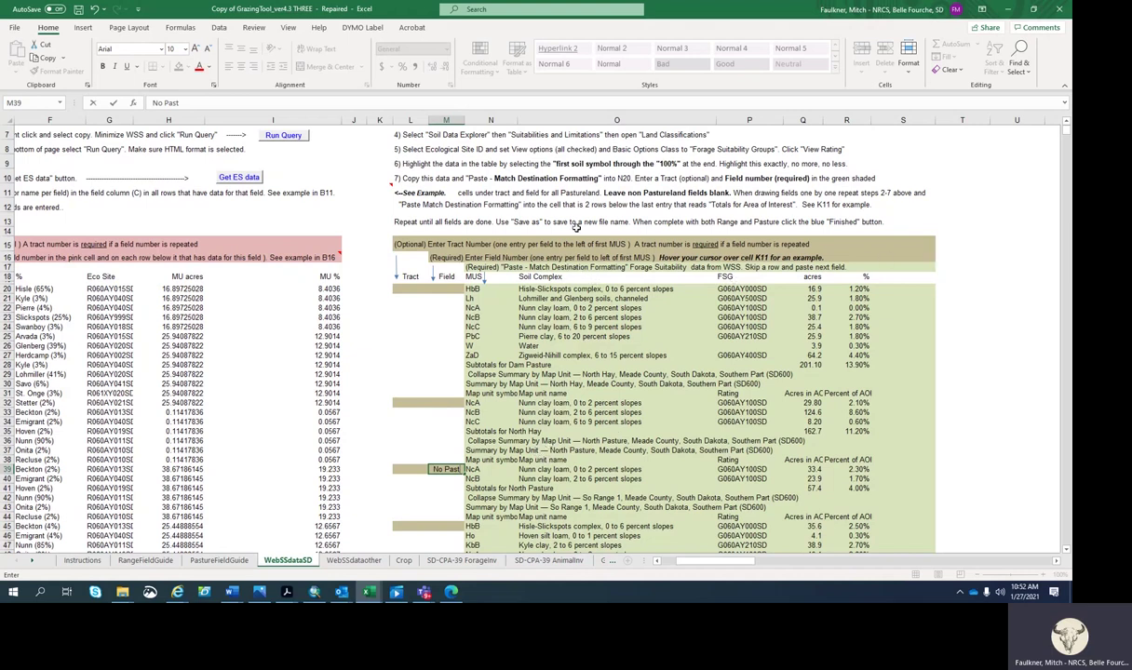
Run the Finished routine, making all plant communities available and ordering them from low to high productivity.
{"action": "scroll", "coordinate": [392, 196], "scroll_direction": "up", "scroll_amount": 5}
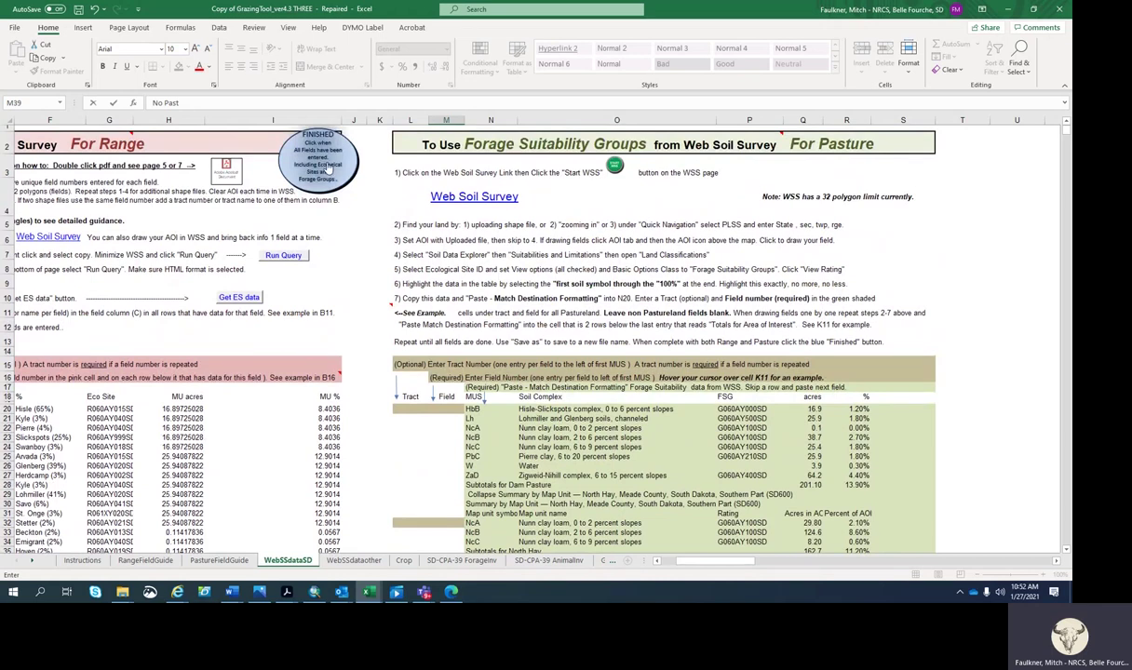
{"action": "left_click", "coordinate": [321, 164]}
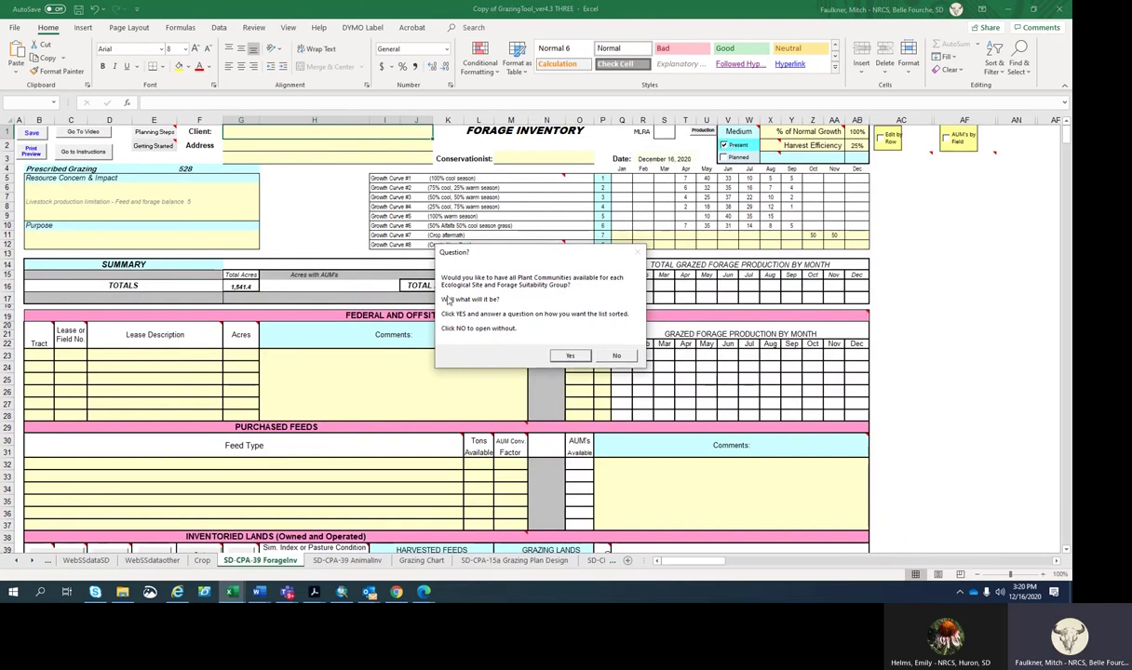
{"action": "left_click", "coordinate": [567, 357]}
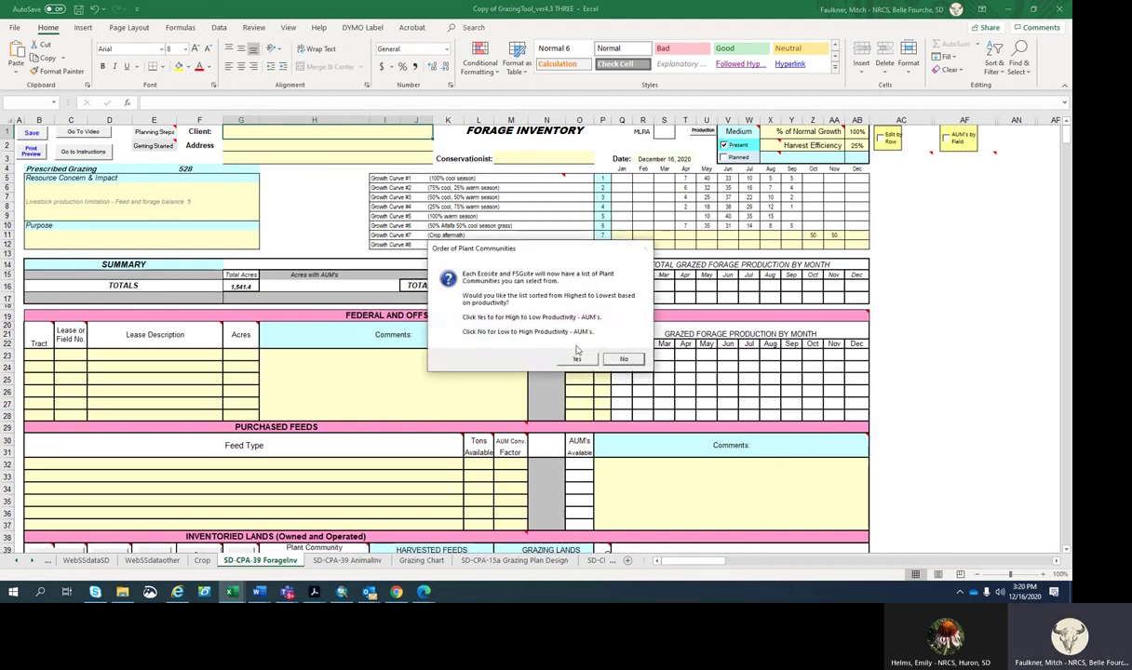
{"action": "left_click", "coordinate": [625, 361]}
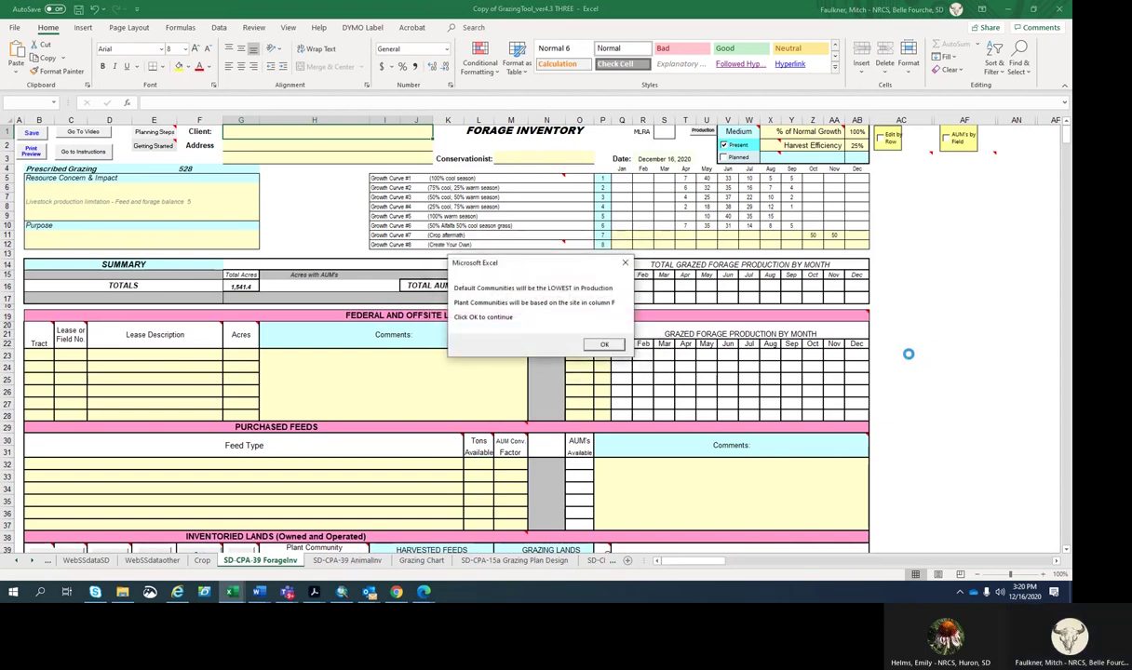
{"action": "left_click", "coordinate": [600, 345]}
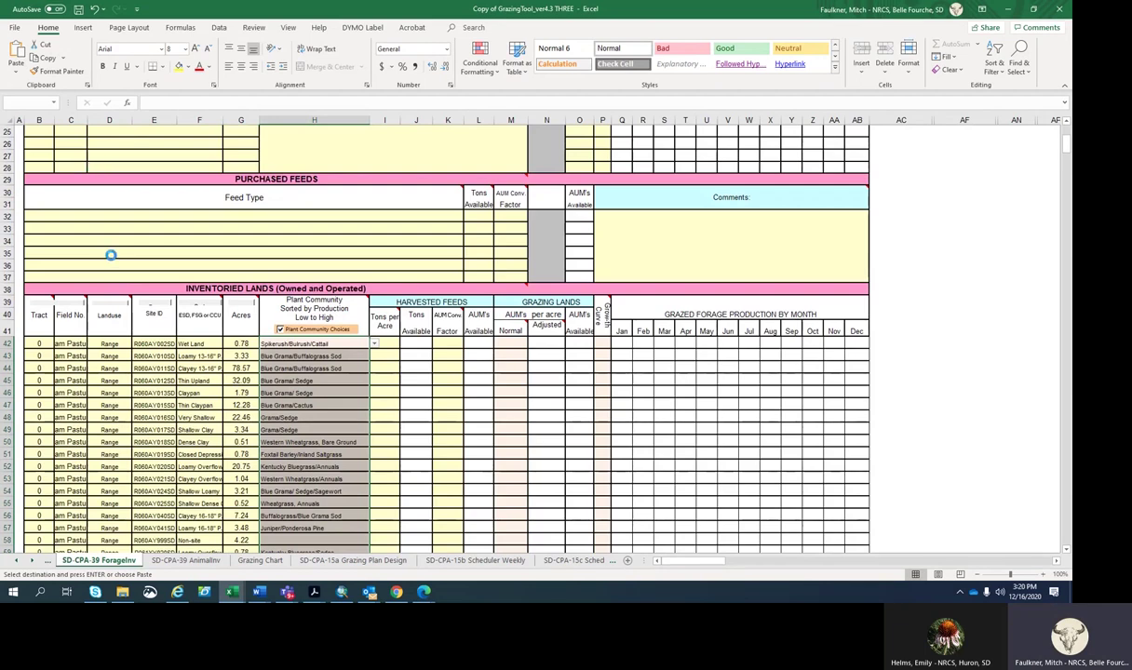
Widen the Field No. column of the Inventoried Lands table on the forage inventory sheet so the full field names fit.
{"action": "scroll", "coordinate": [327, 426], "scroll_direction": "down", "scroll_amount": 3}
{"action": "scroll", "coordinate": [327, 427], "scroll_direction": "down", "scroll_amount": 5}
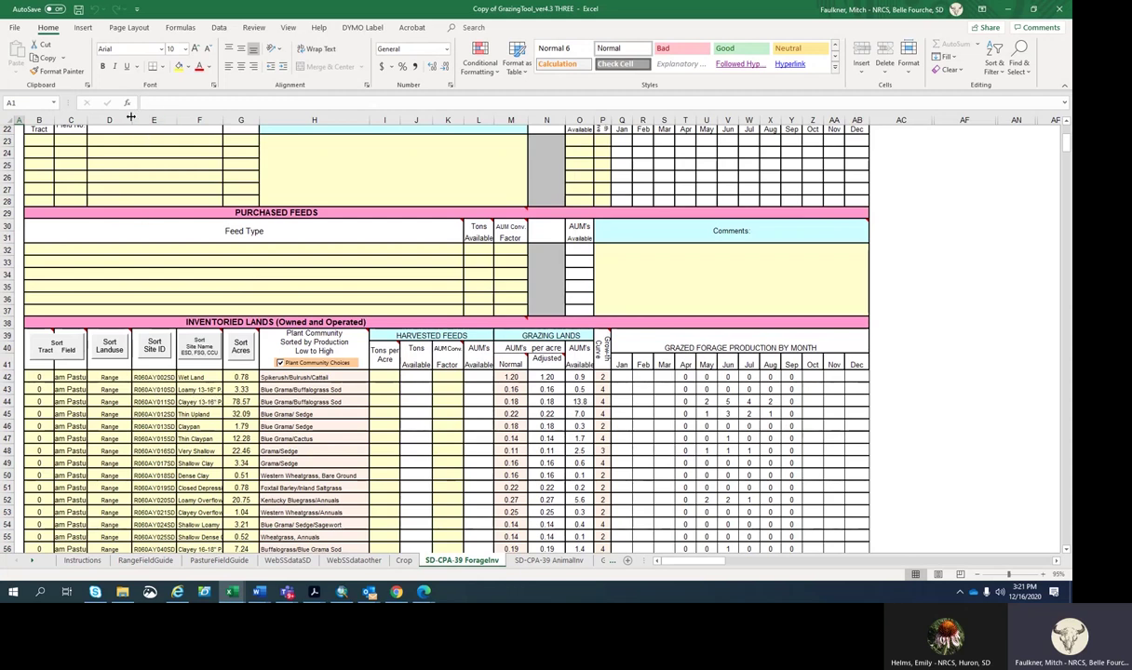
{"action": "left_click_drag", "start_coordinate": [88, 120], "coordinate": [146, 120]}
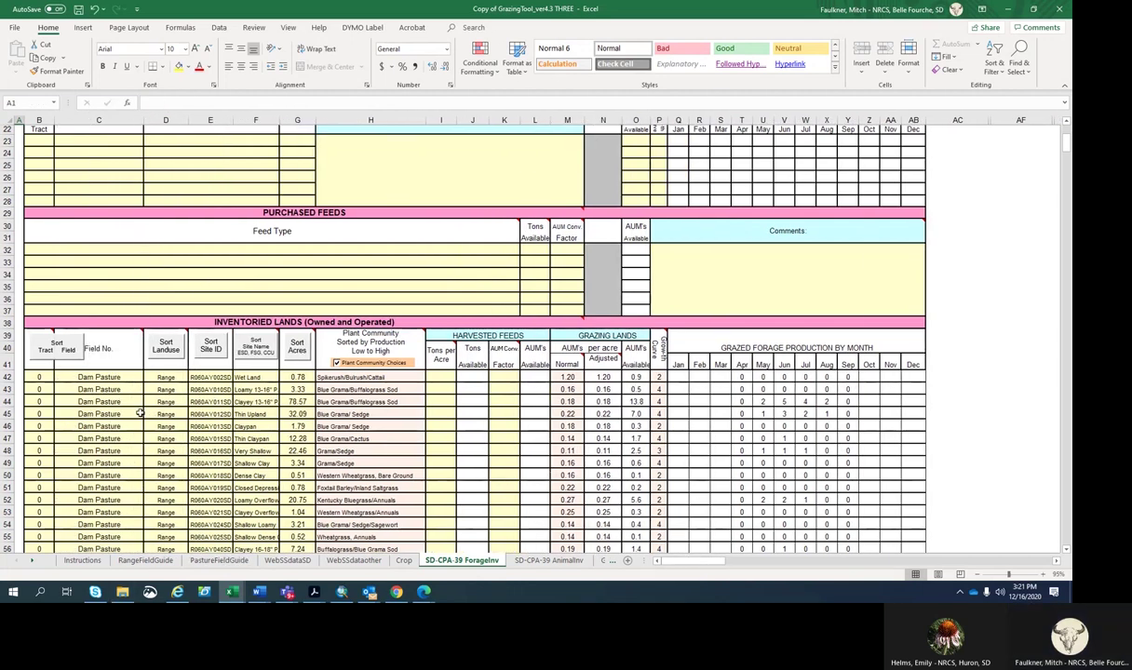
Review the land use column and the No Past row's land use, site name and available plant community choices.
{"action": "left_click", "coordinate": [166, 119]}
{"action": "scroll", "coordinate": [230, 346], "scroll_direction": "down", "scroll_amount": 1}
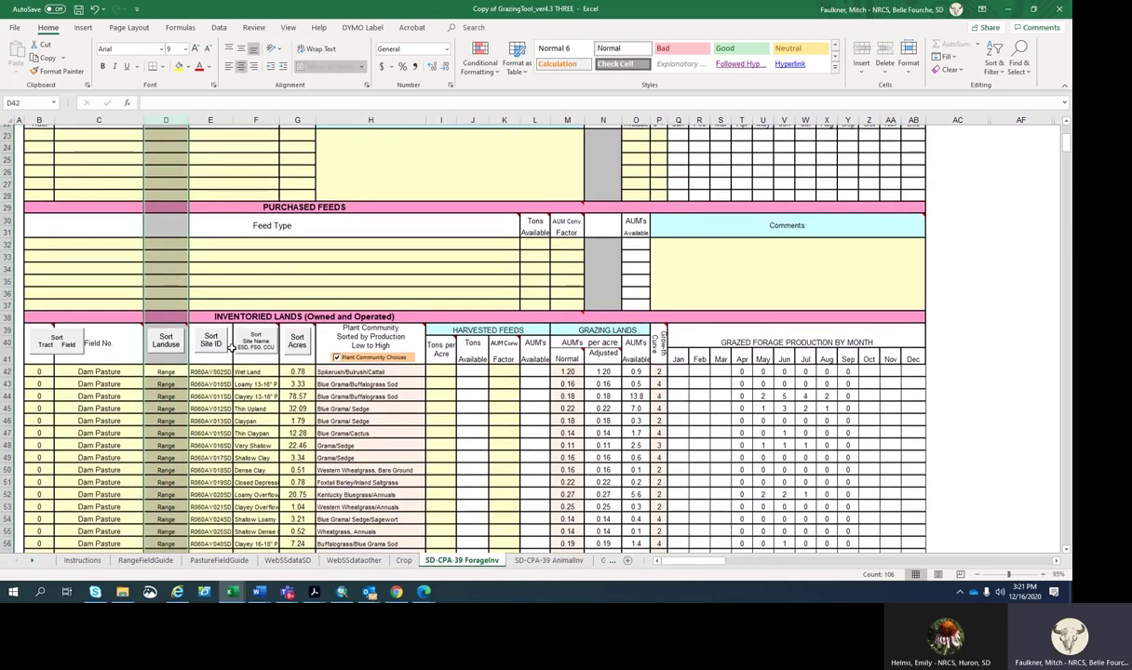
{"action": "scroll", "coordinate": [230, 346], "scroll_direction": "down", "scroll_amount": 4}
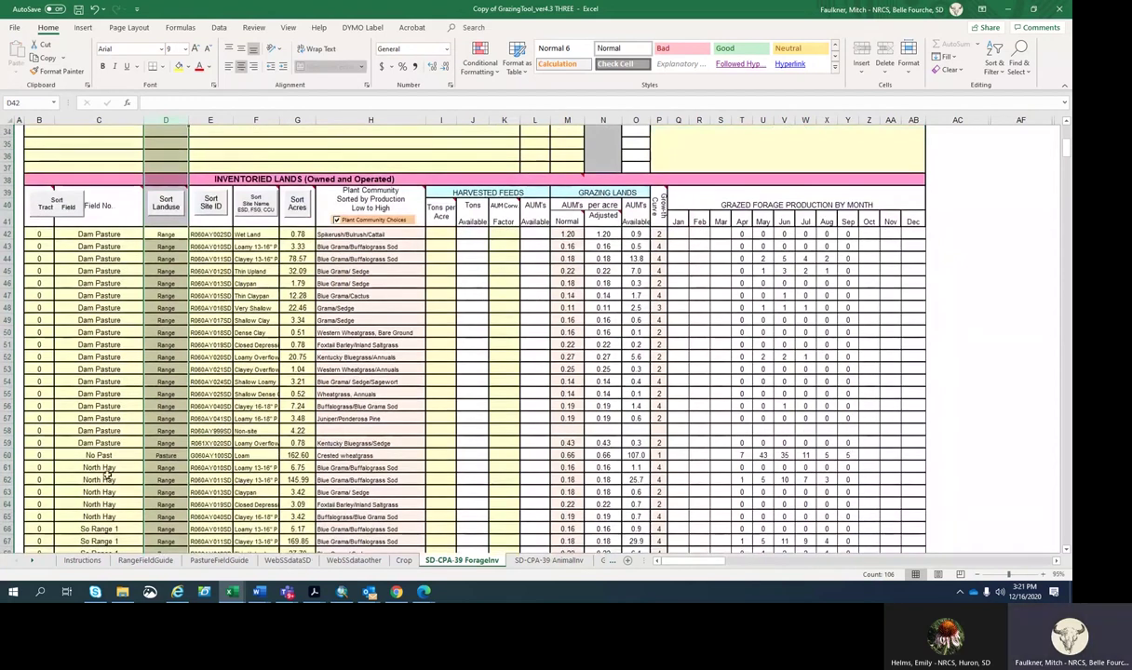
{"action": "left_click", "coordinate": [165, 455]}
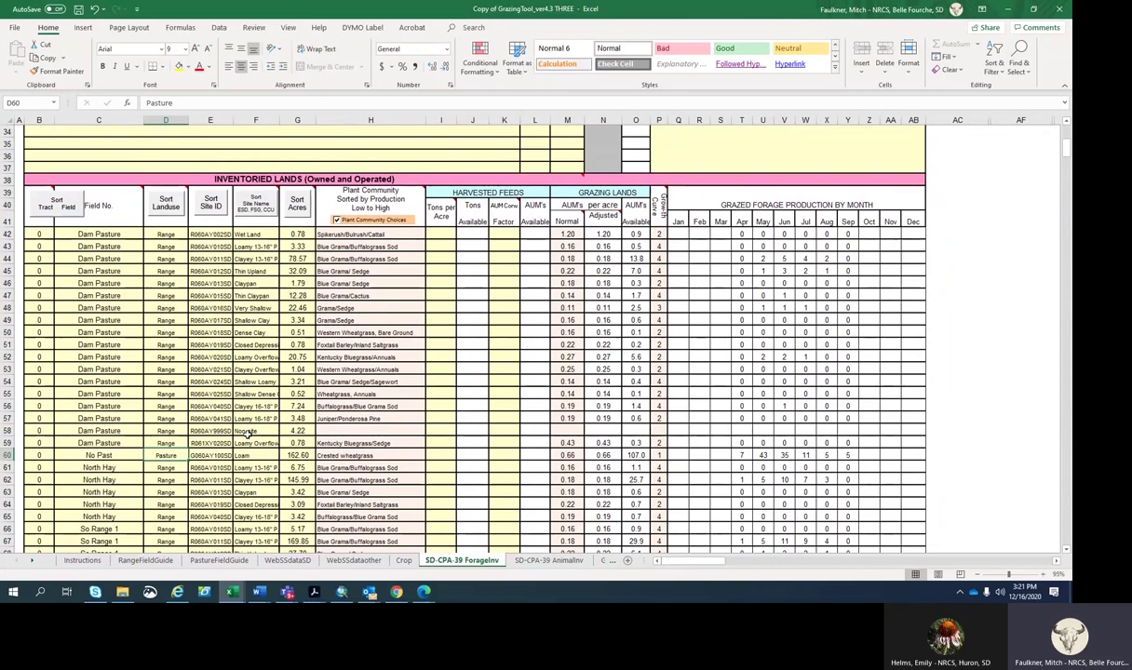
{"action": "left_click", "coordinate": [253, 456]}
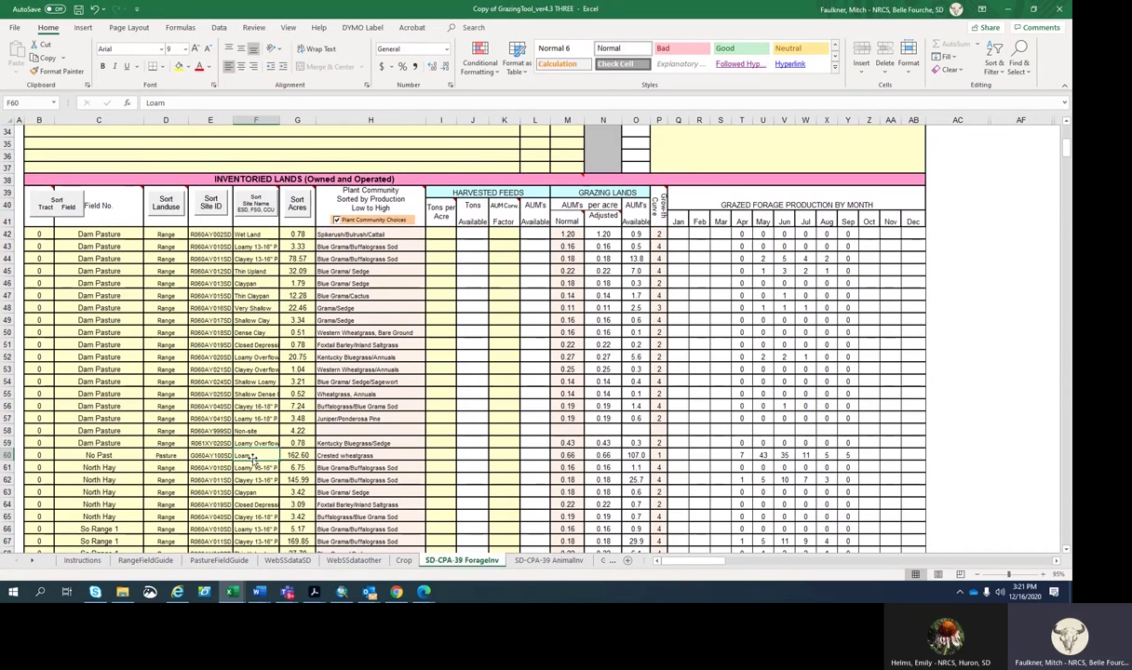
{"action": "left_click", "coordinate": [413, 458]}
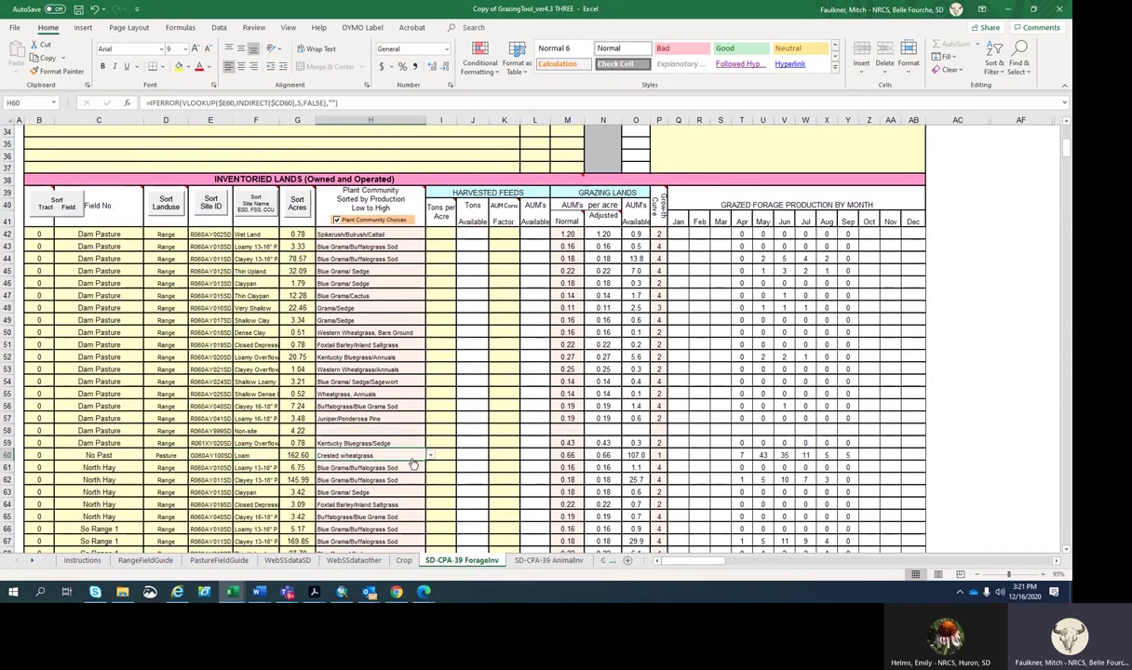
{"action": "left_click", "coordinate": [431, 457]}
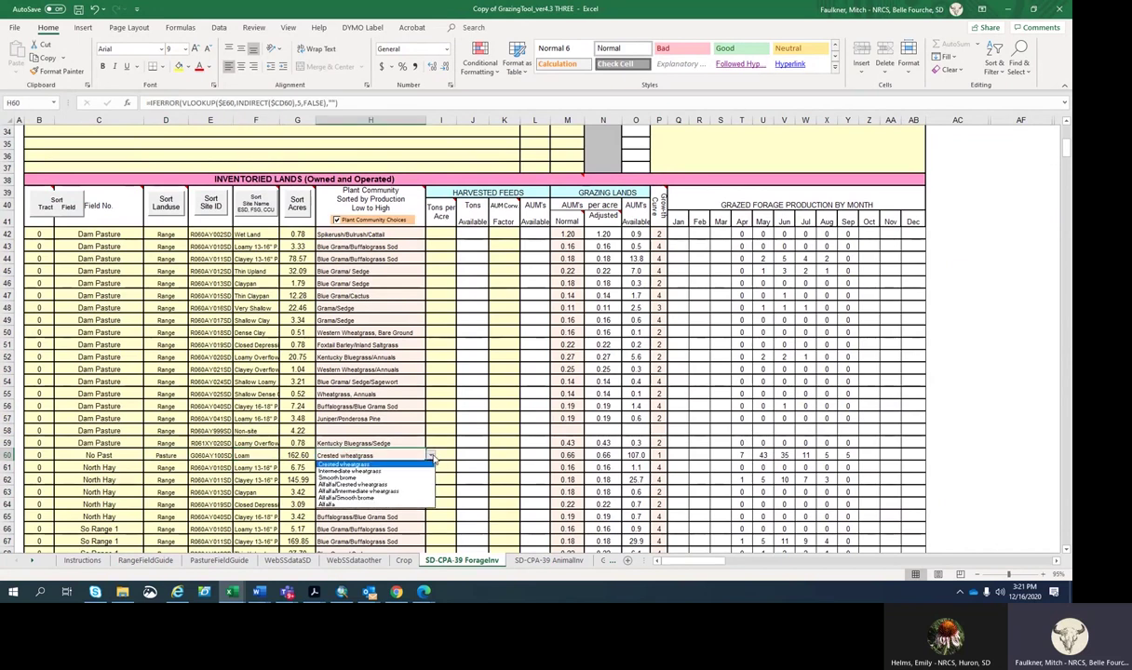
{"action": "left_click", "coordinate": [431, 457]}
Clear the land use, site ID and site name from all W Crop rows, 113 through 123, then return to the start of Inventoried Lands.
{"action": "scroll", "coordinate": [210, 438], "scroll_direction": "down", "scroll_amount": 1}
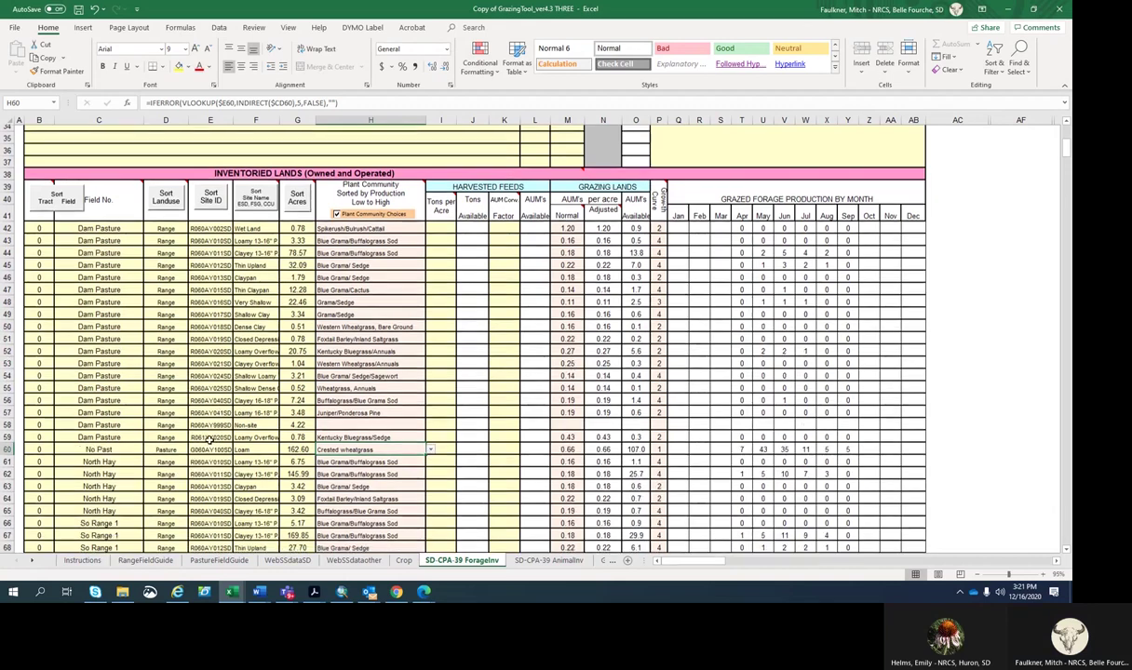
{"action": "scroll", "coordinate": [211, 438], "scroll_direction": "down", "scroll_amount": 6}
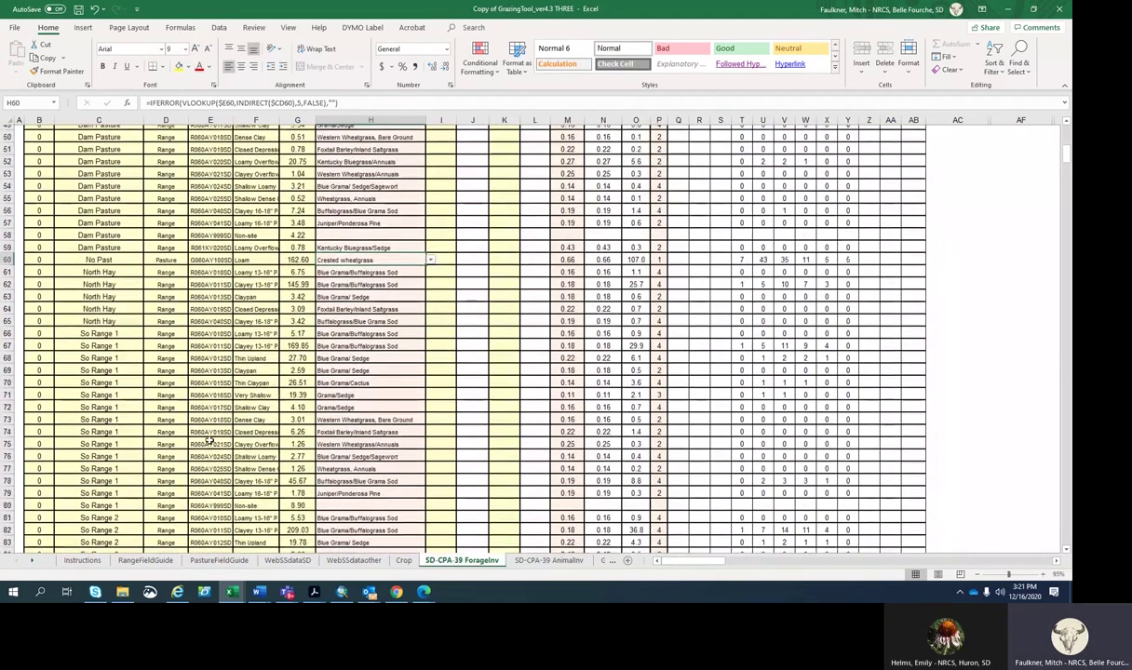
{"action": "scroll", "coordinate": [210, 439], "scroll_direction": "down", "scroll_amount": 4}
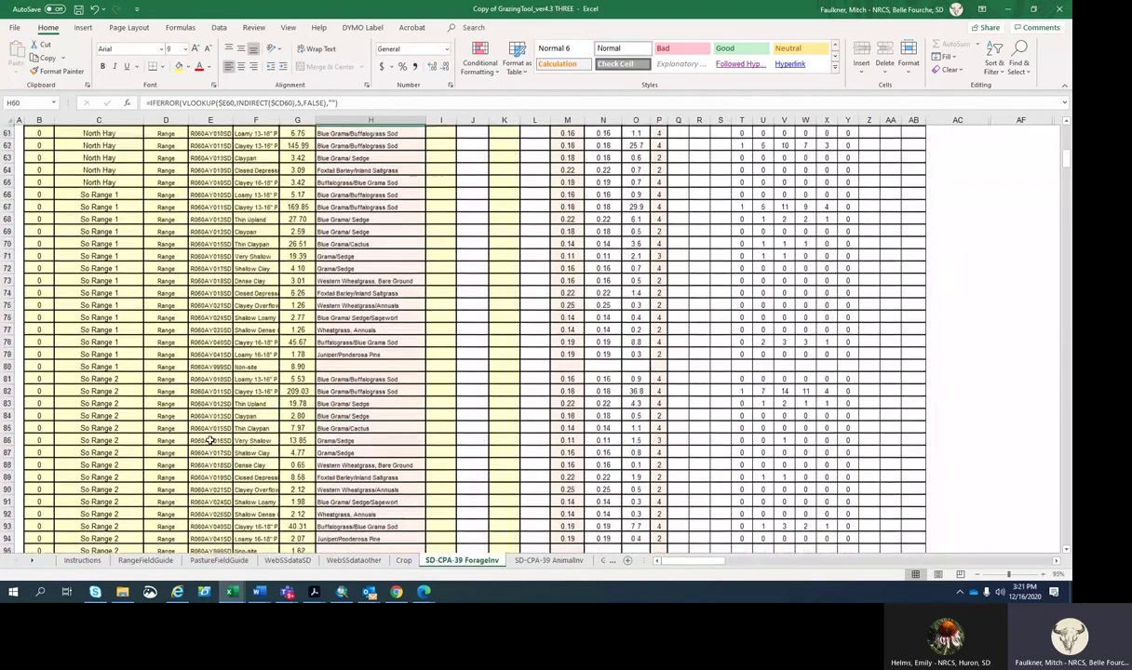
{"action": "scroll", "coordinate": [210, 442], "scroll_direction": "down", "scroll_amount": 5}
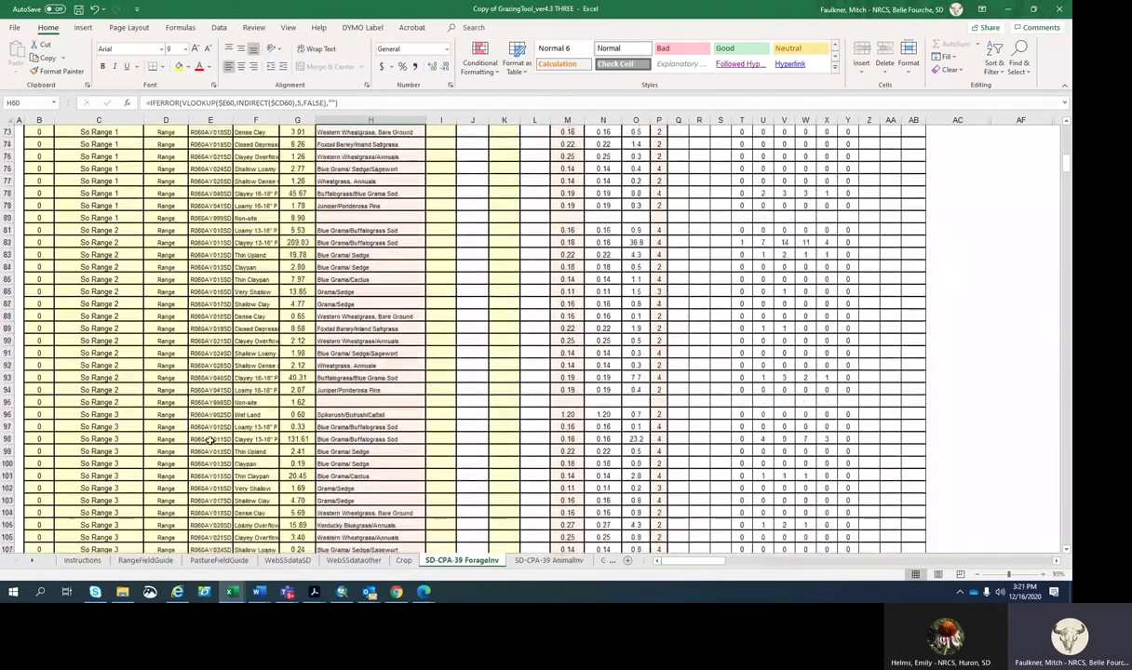
{"action": "scroll", "coordinate": [211, 441], "scroll_direction": "down", "scroll_amount": 4}
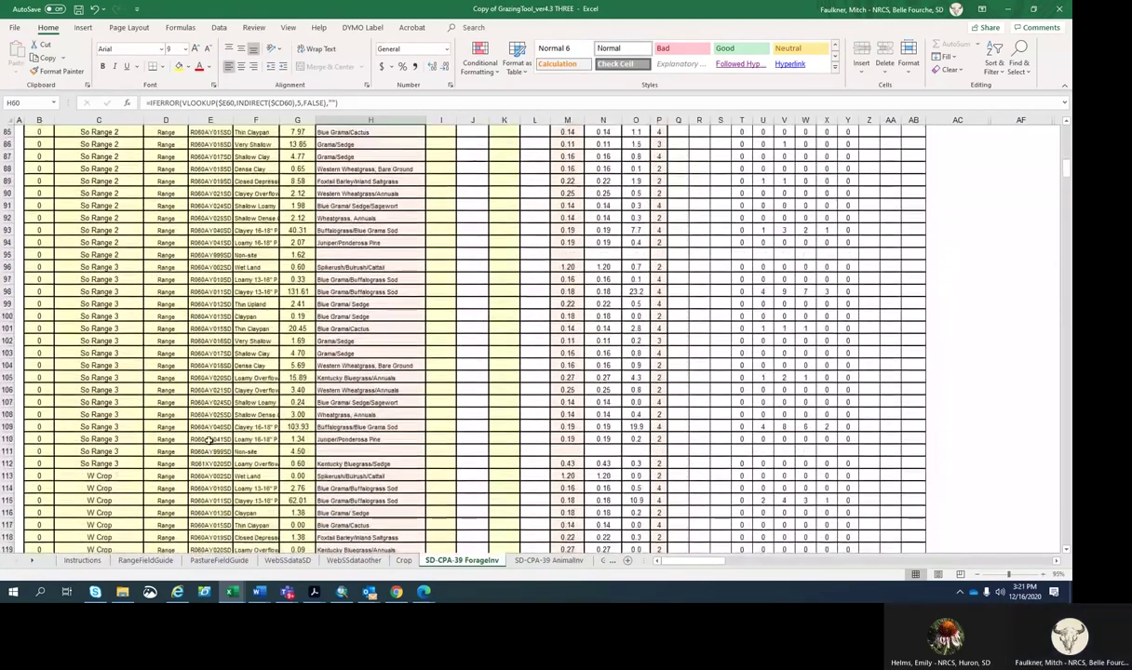
{"action": "scroll", "coordinate": [211, 439], "scroll_direction": "down", "scroll_amount": 1}
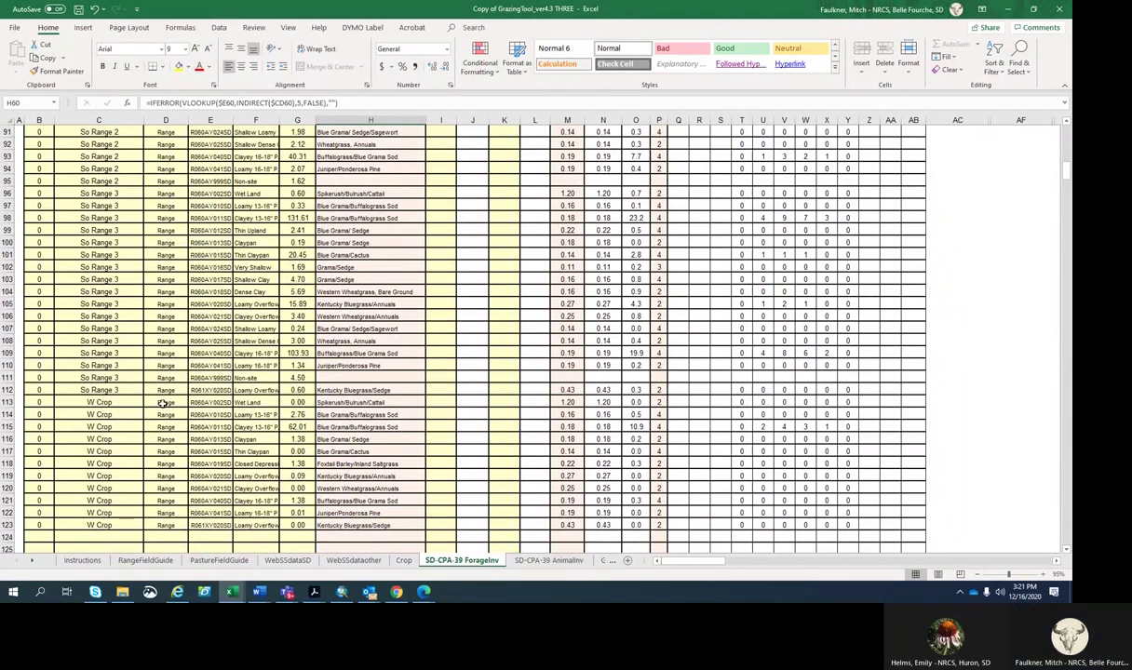
{"action": "left_click_drag", "start_coordinate": [160, 402], "coordinate": [166, 526]}
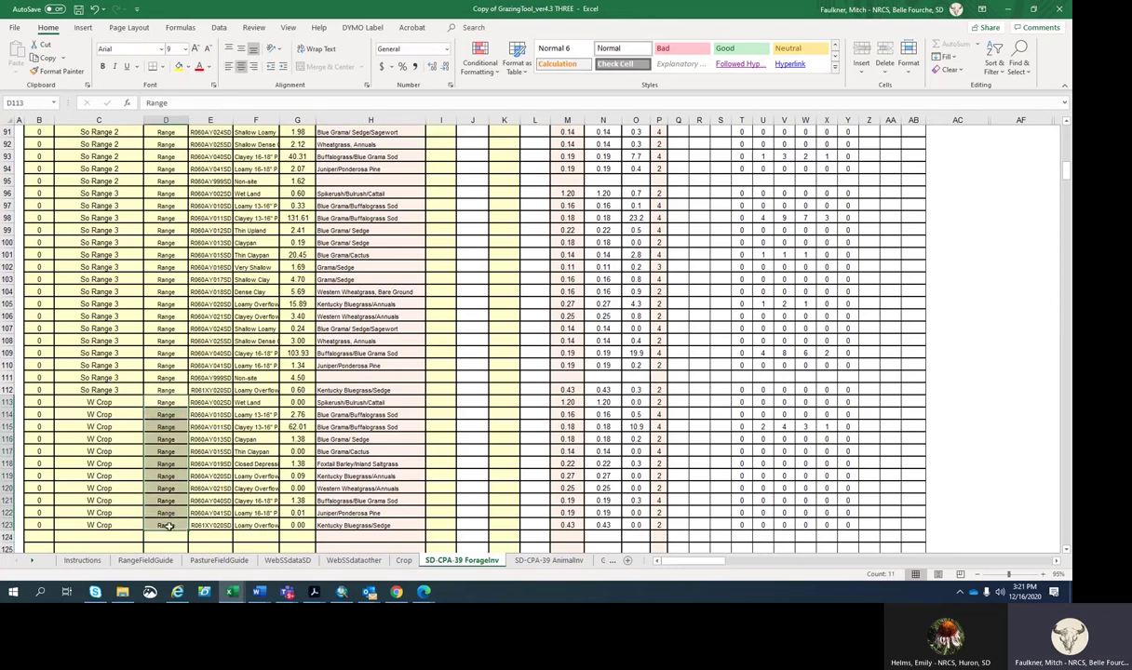
{"action": "key", "text": "Delete"}
{"action": "left_click_drag", "start_coordinate": [222, 405], "coordinate": [241, 527]}
{"action": "key", "text": "Delete"}
{"action": "left_click", "coordinate": [160, 443]}
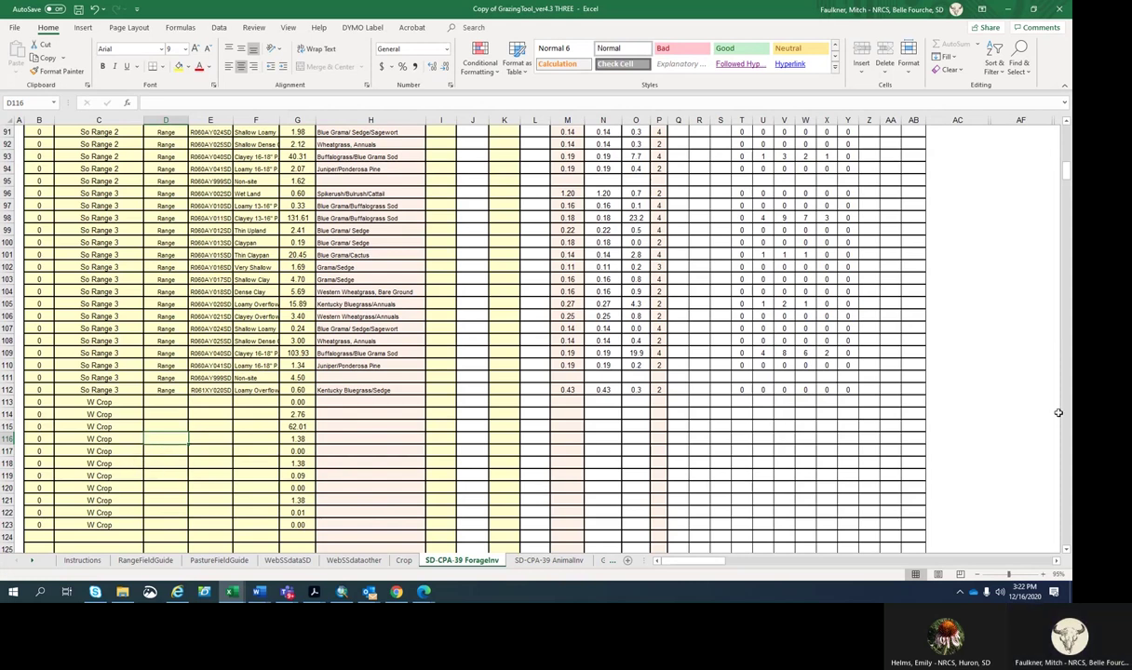
{"action": "left_click_drag", "start_coordinate": [1067, 172], "coordinate": [1067, 141]}
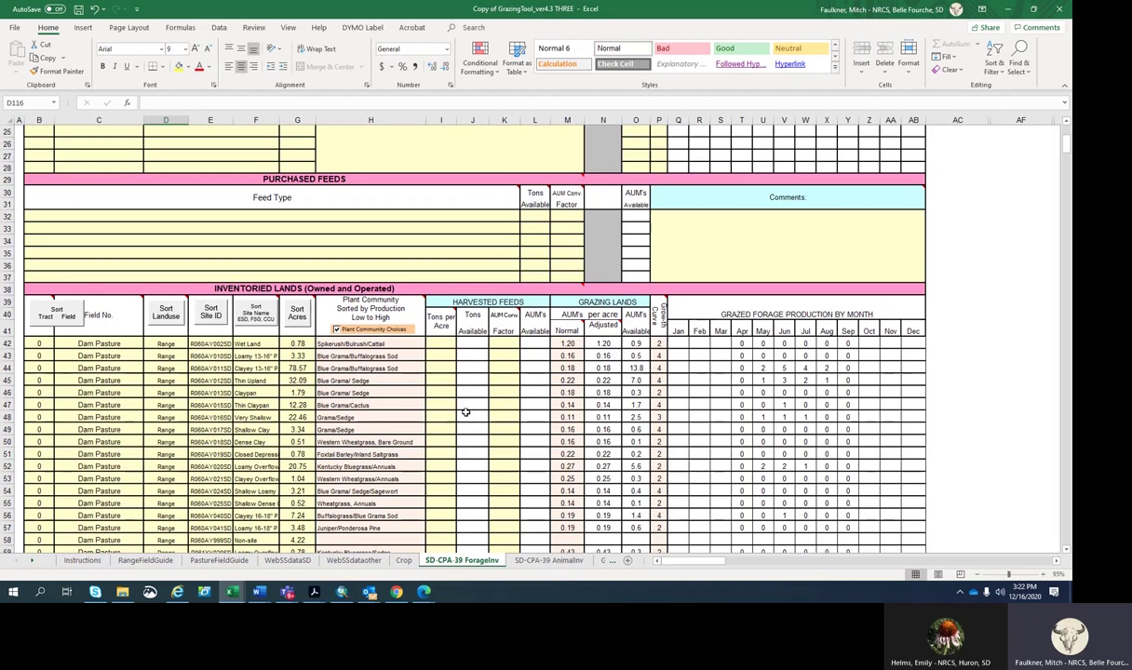
Open the WebSSdataother sheet with the instructions for estimating production from soil map units.
{"action": "left_click", "coordinate": [391, 345]}
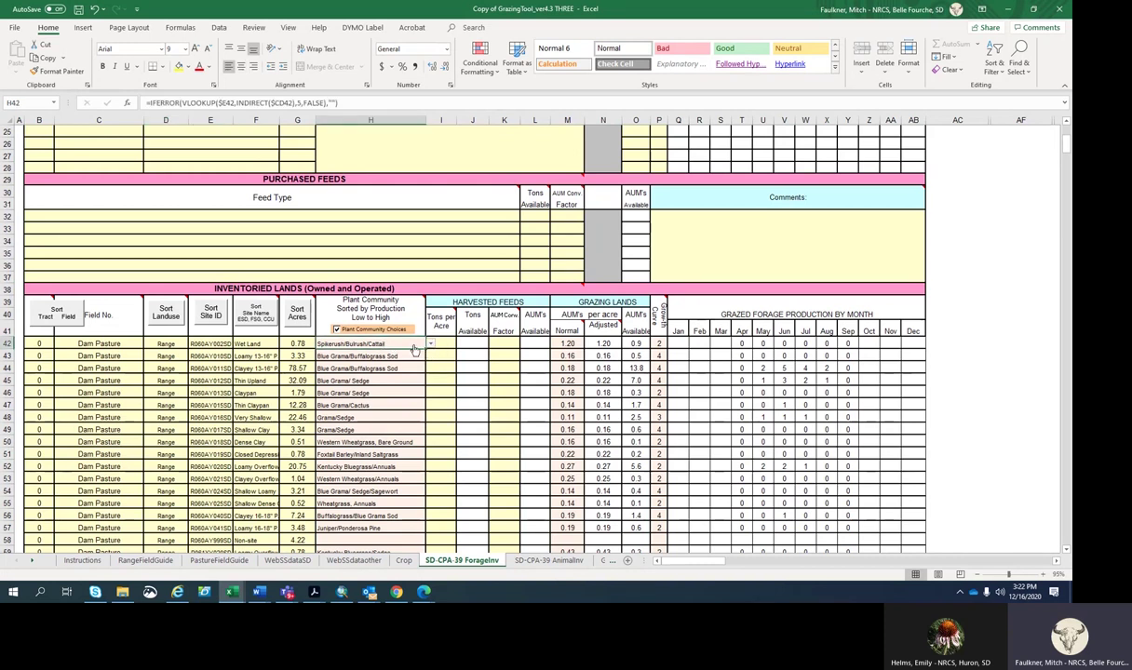
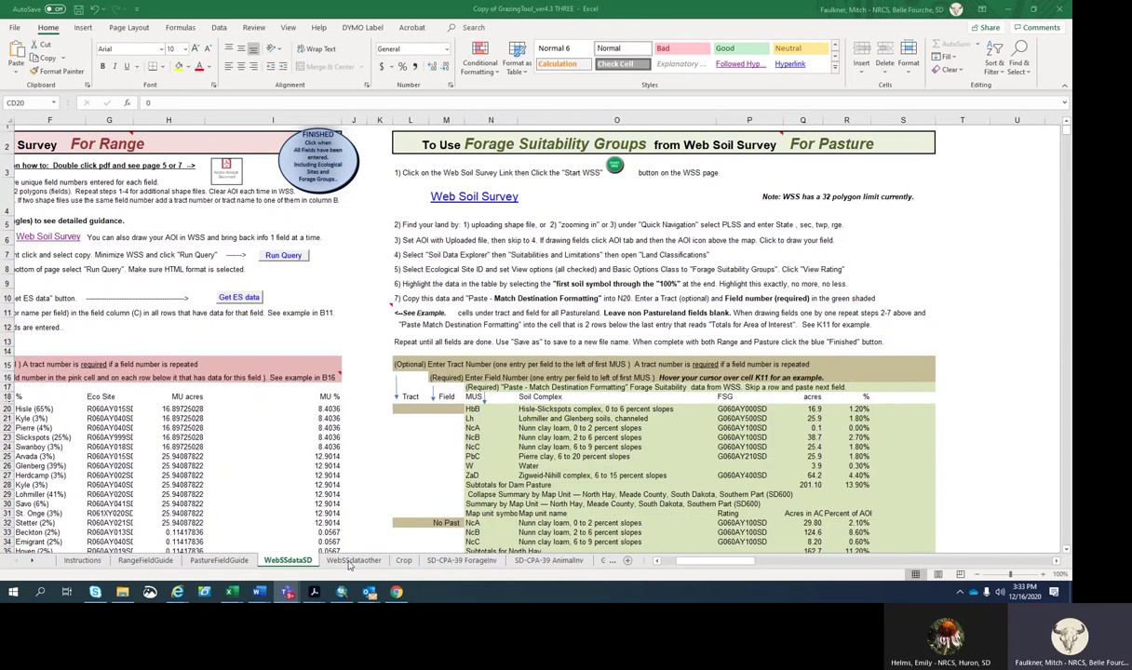
{"action": "left_click", "coordinate": [350, 562]}
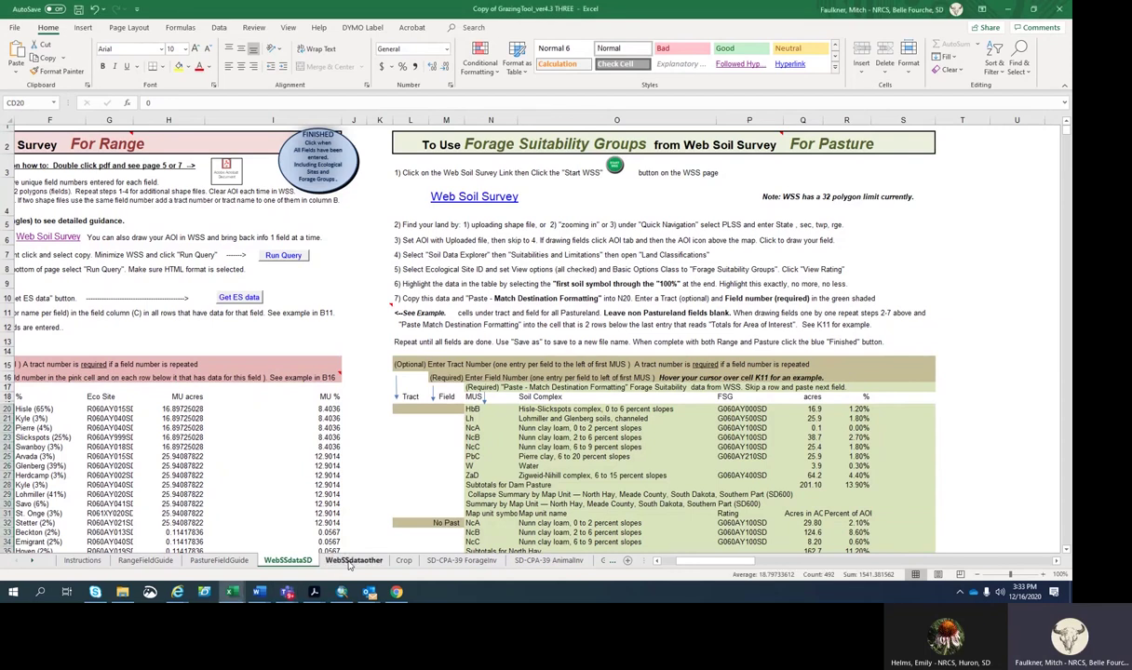
{"action": "left_click", "coordinate": [350, 563]}
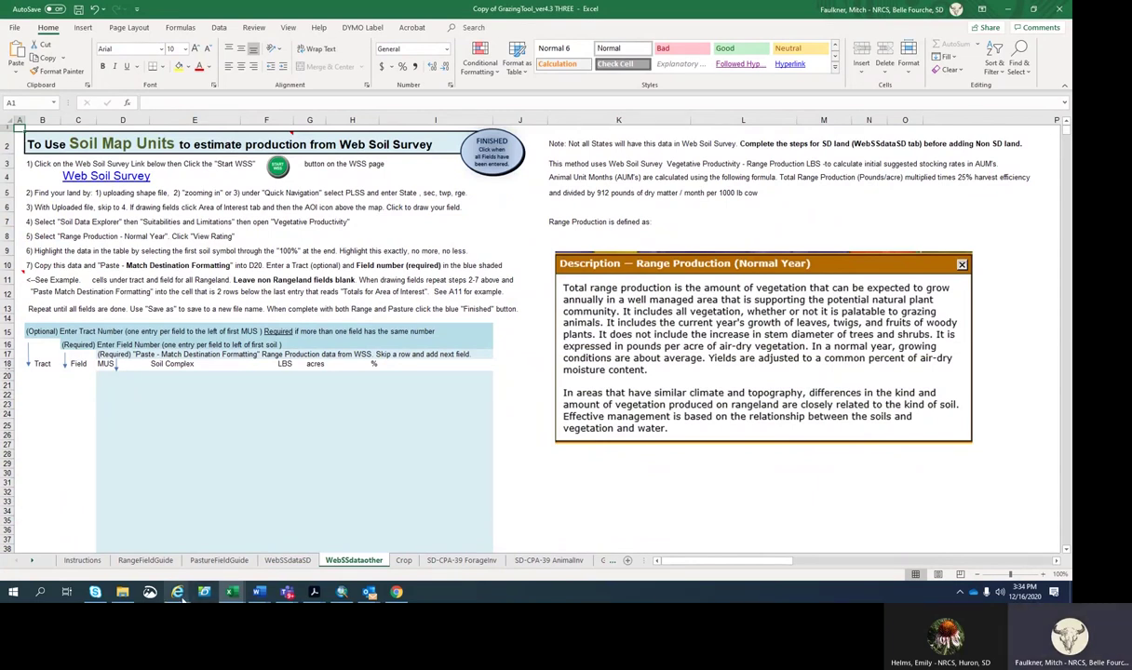
Switch to Web Soil Survey and set the area of interest from the zipped shapefile Wyo Landunits.
{"action": "mouse_move", "coordinate": [182, 601]}
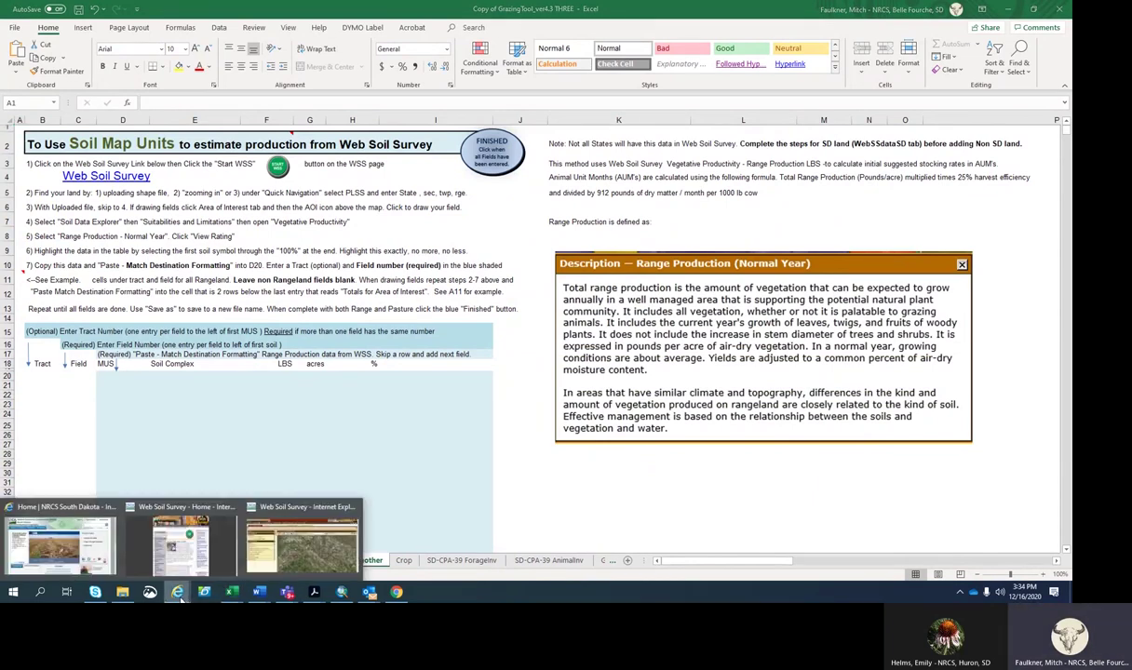
{"action": "left_click", "coordinate": [311, 515]}
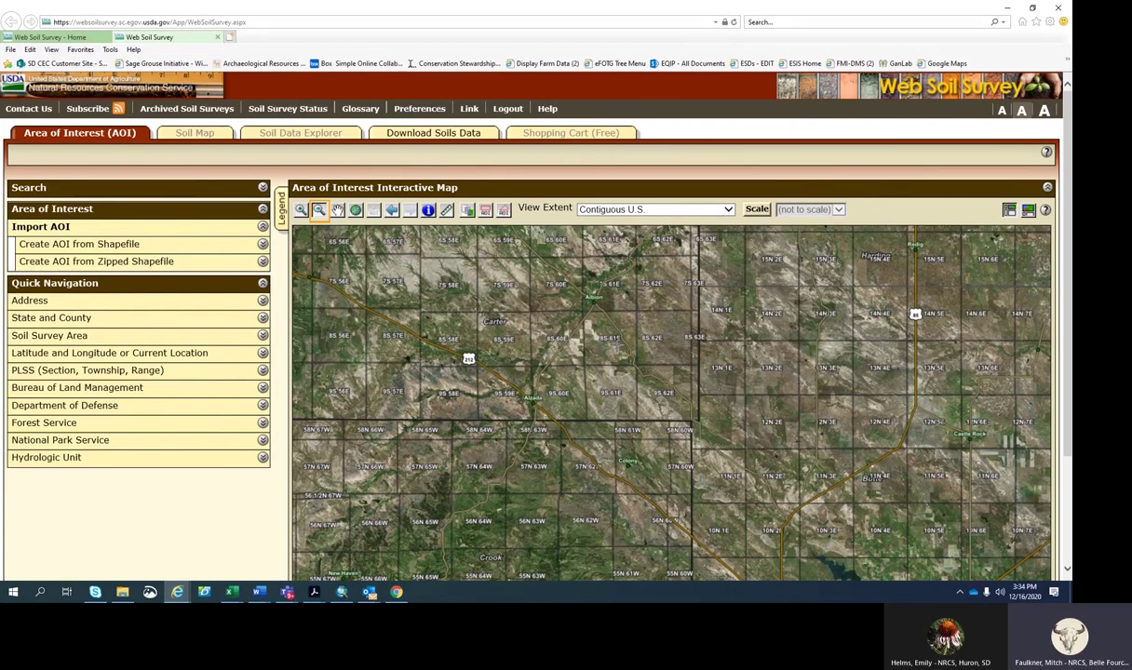
{"action": "left_click", "coordinate": [259, 262]}
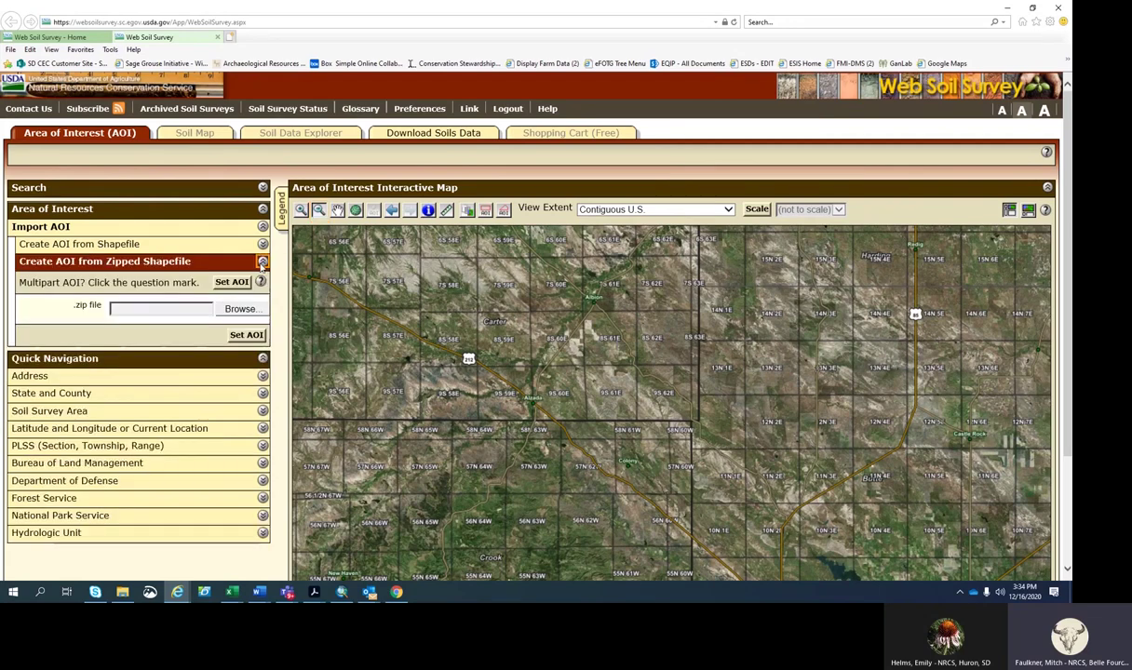
{"action": "left_click", "coordinate": [243, 310]}
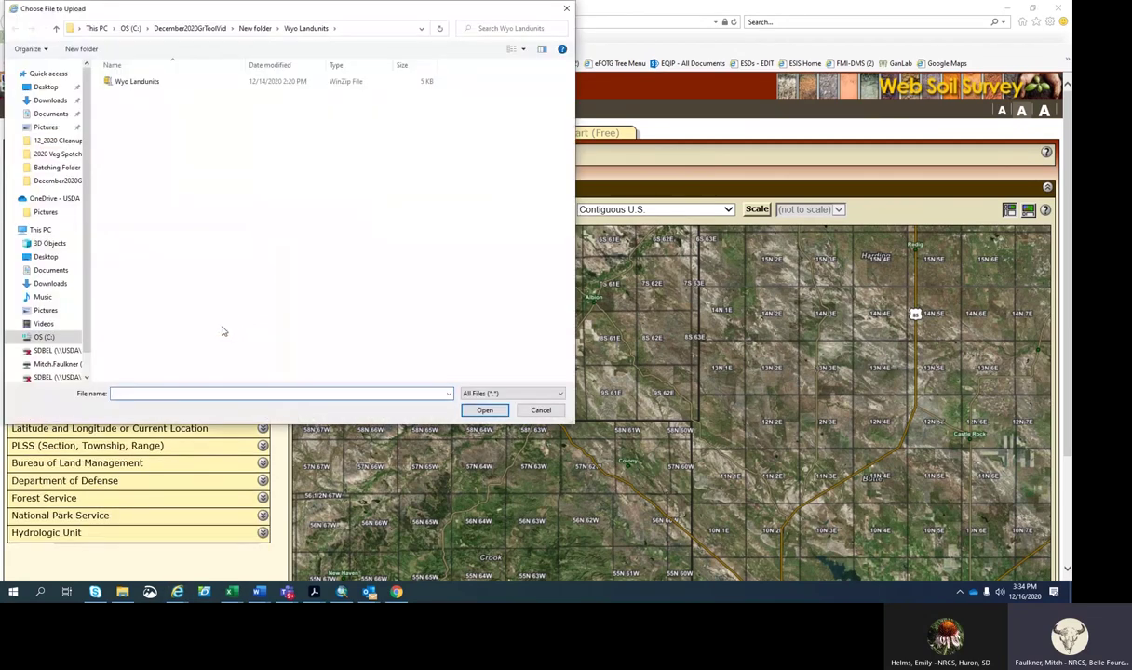
{"action": "left_click", "coordinate": [136, 82]}
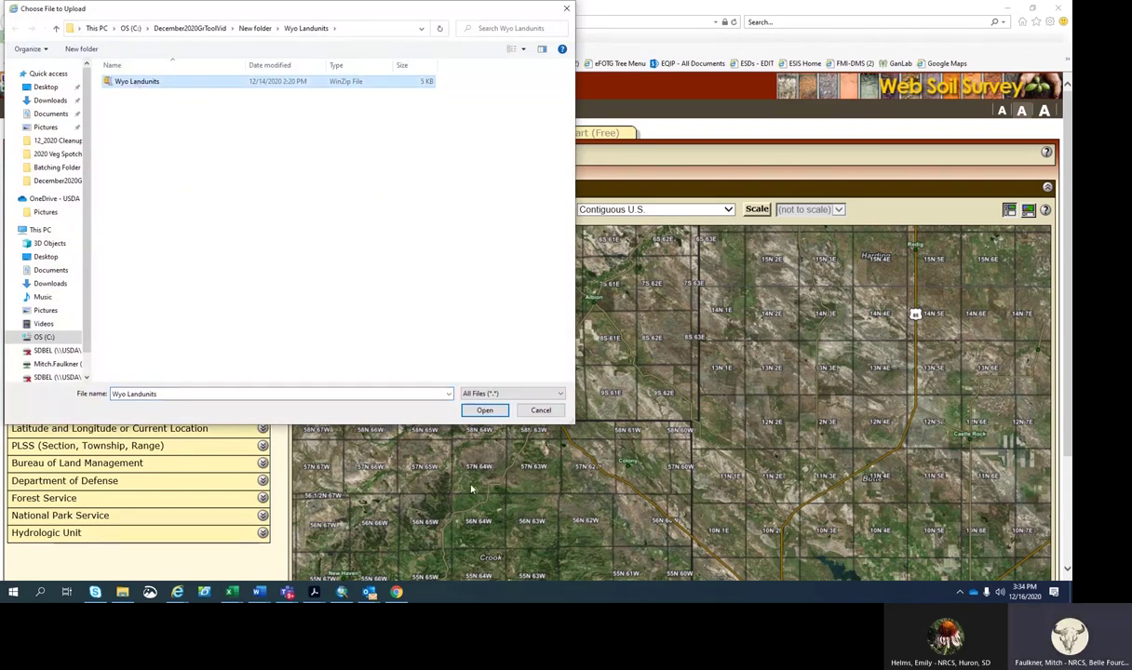
{"action": "left_click", "coordinate": [484, 411]}
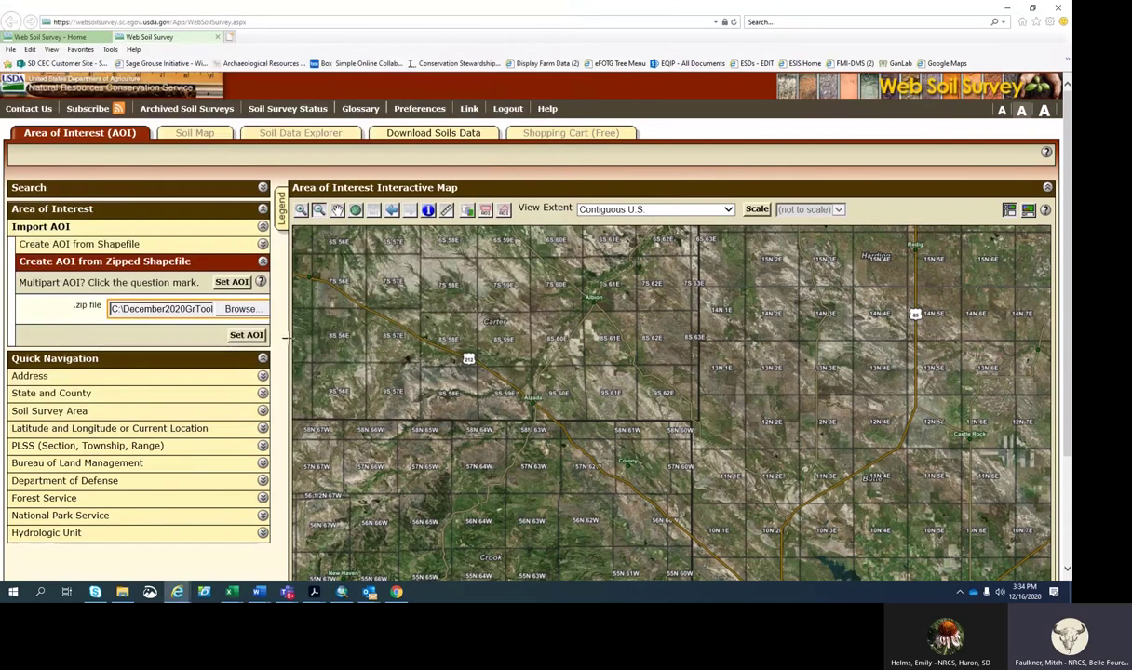
{"action": "left_click", "coordinate": [246, 334]}
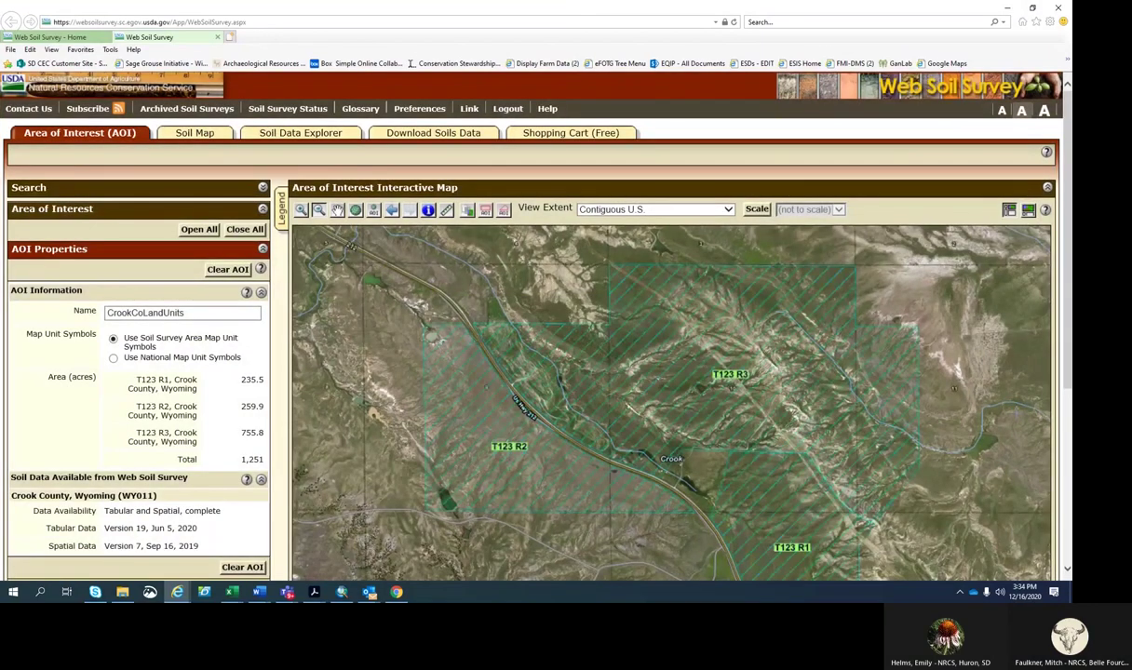
Run the Range Production (Normal Year) rating under Vegetative Productivity for the area of interest in the Soil Data Explorer.
{"action": "scroll", "coordinate": [1071, 365], "scroll_direction": "down", "scroll_amount": 2}
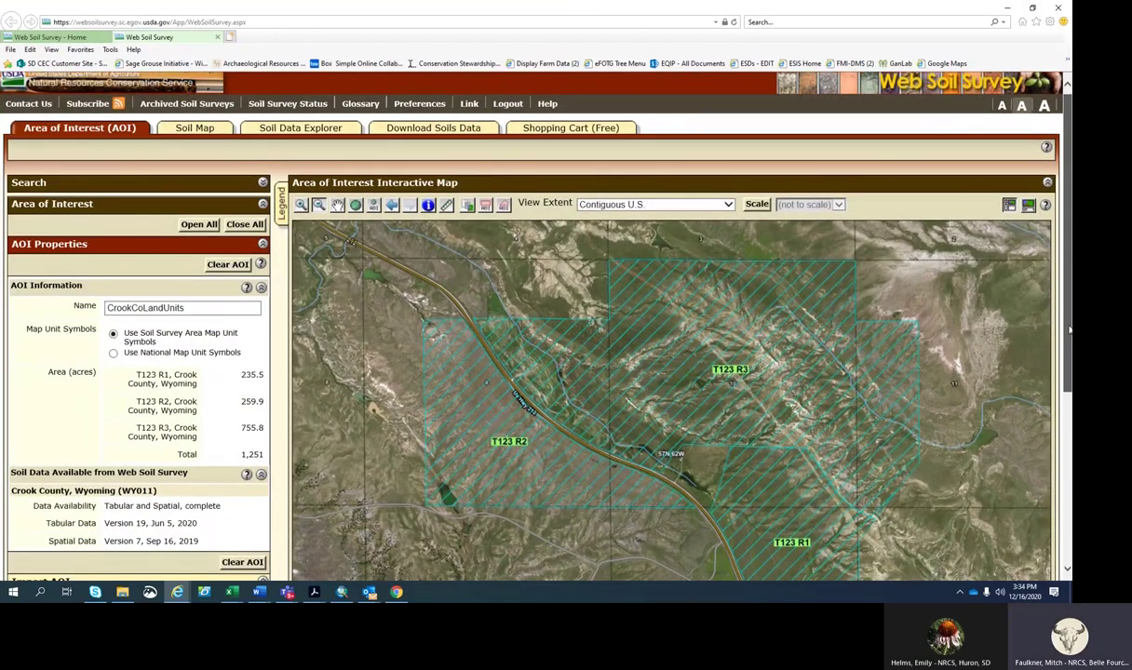
{"action": "scroll", "coordinate": [1071, 364], "scroll_direction": "down", "scroll_amount": 1}
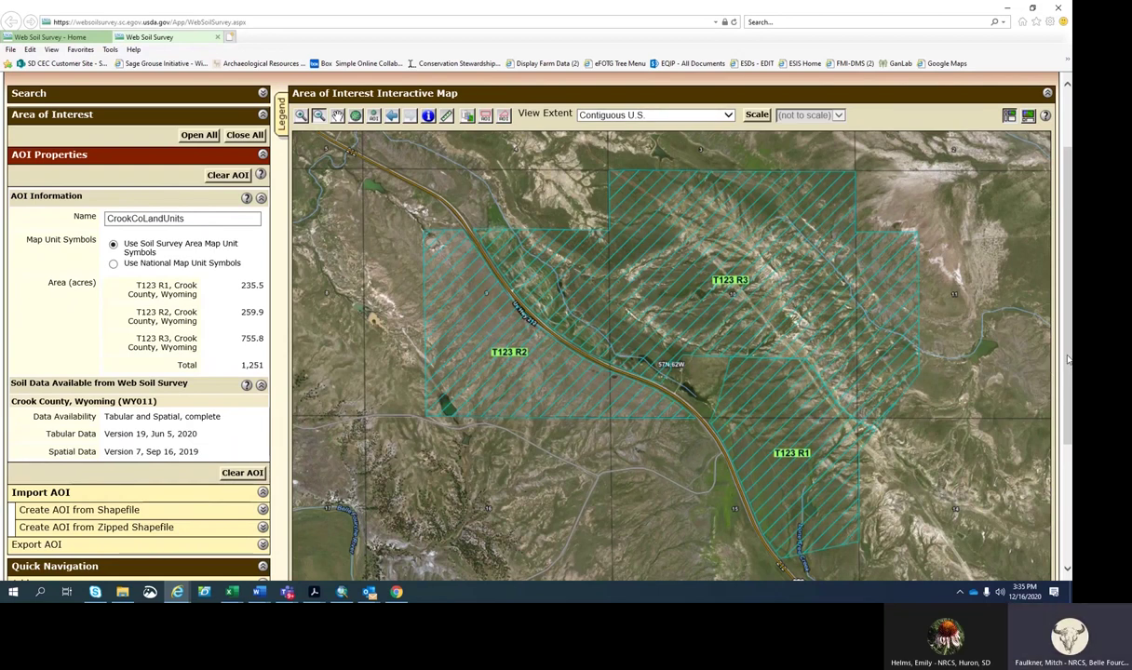
{"action": "left_click_drag", "start_coordinate": [1069, 360], "coordinate": [1070, 322]}
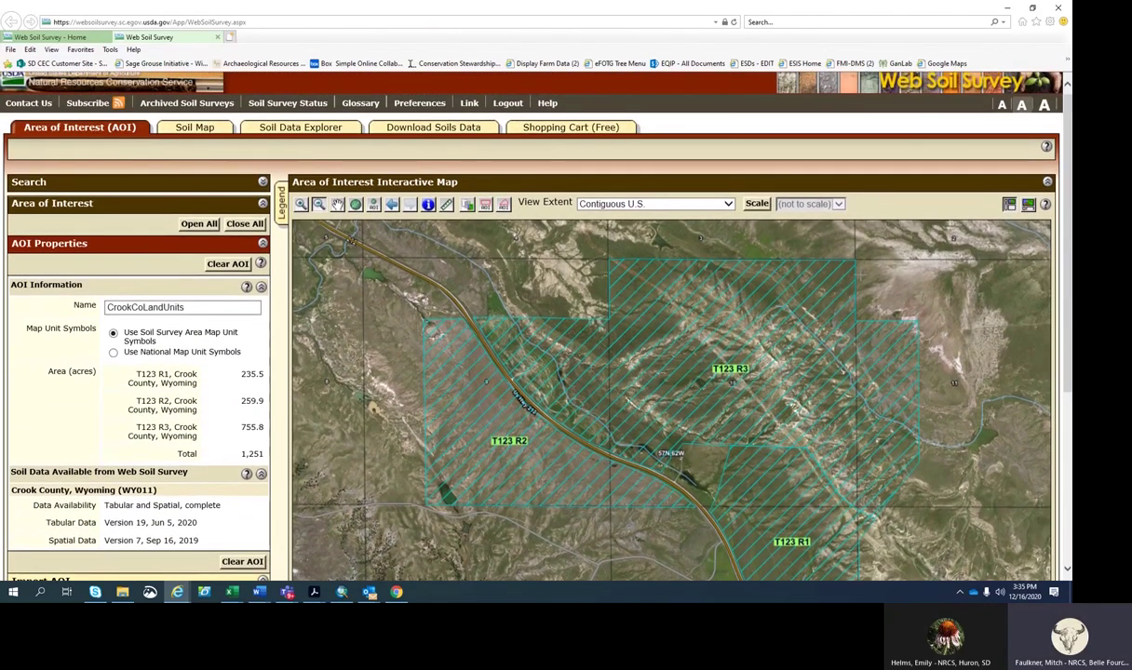
{"action": "left_click", "coordinate": [303, 127]}
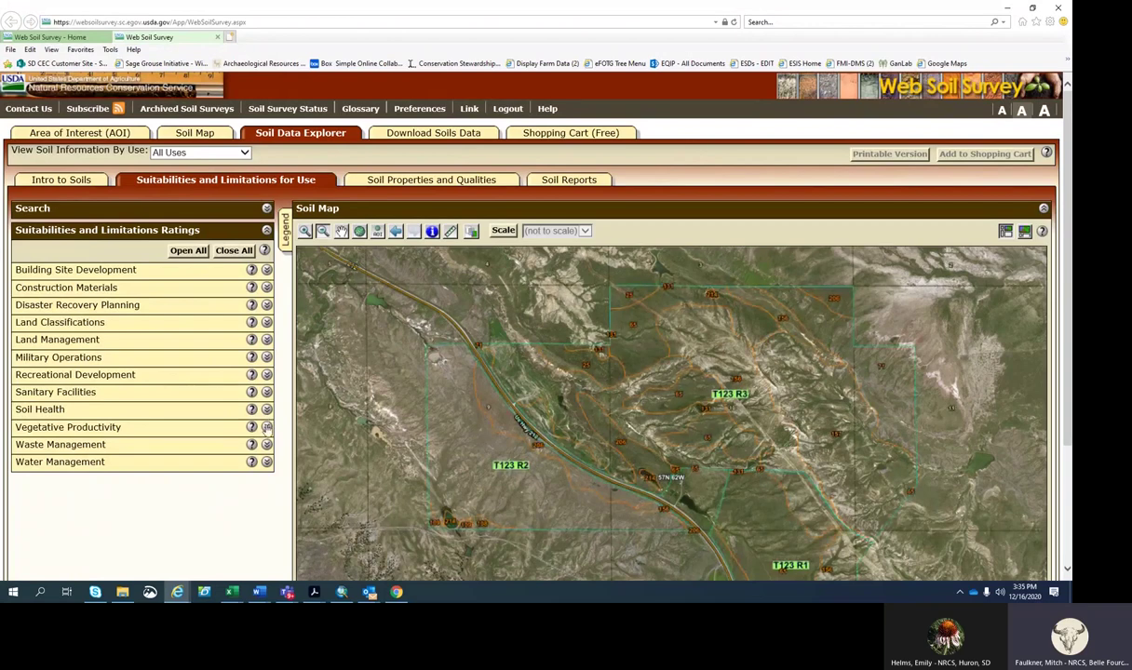
{"action": "left_click", "coordinate": [266, 426]}
{"action": "scroll", "coordinate": [202, 345], "scroll_direction": "down", "scroll_amount": 1}
{"action": "scroll", "coordinate": [205, 349], "scroll_direction": "down", "scroll_amount": 3}
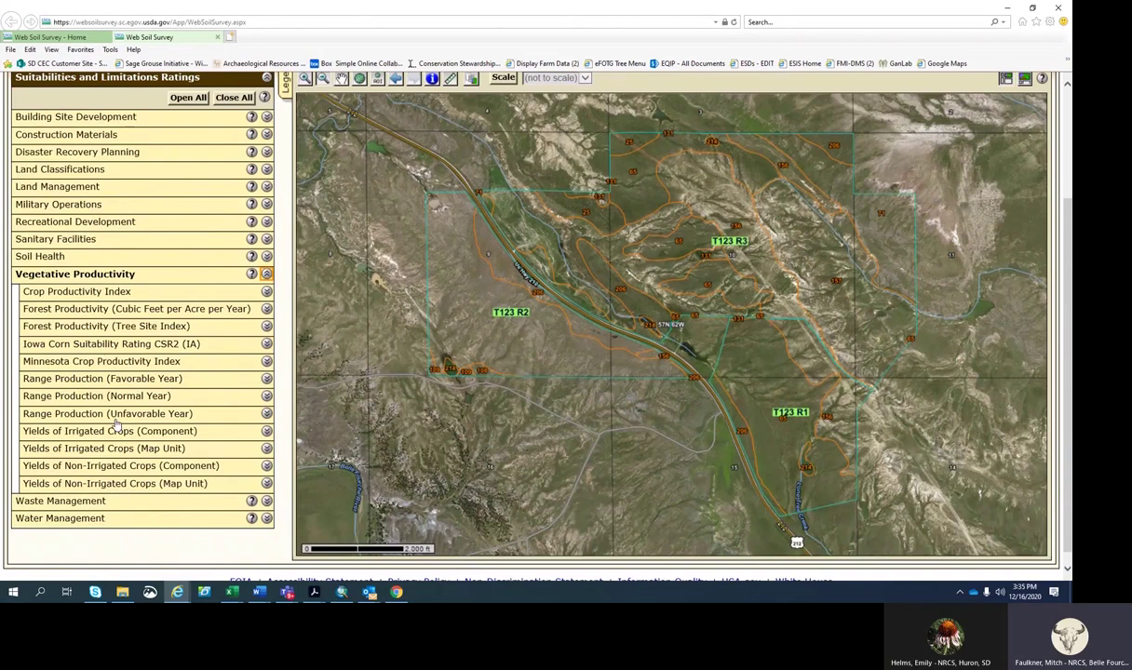
{"action": "left_click", "coordinate": [266, 397]}
{"action": "scroll", "coordinate": [316, 447], "scroll_direction": "down", "scroll_amount": 3}
{"action": "scroll", "coordinate": [325, 460], "scroll_direction": "down", "scroll_amount": 1}
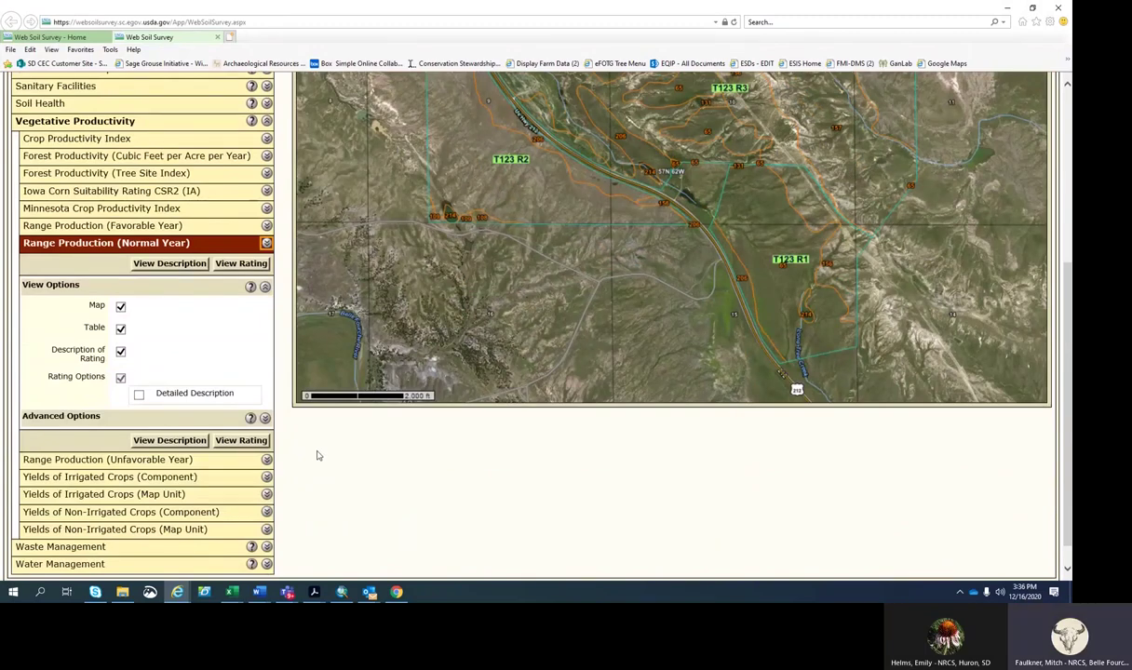
{"action": "left_click", "coordinate": [236, 443]}
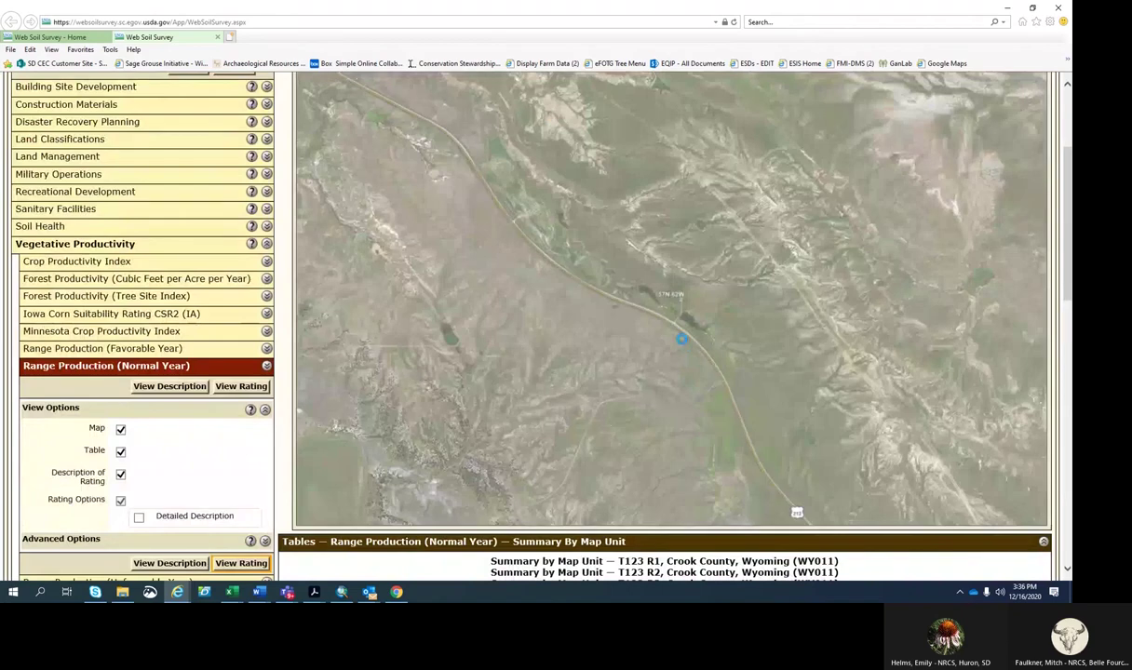
Copy the range production table from the first T123 R1 map unit symbol through the 100.0% in the area totals.
{"action": "scroll", "coordinate": [719, 340], "scroll_direction": "down", "scroll_amount": 1}
{"action": "scroll", "coordinate": [719, 340], "scroll_direction": "down", "scroll_amount": 3}
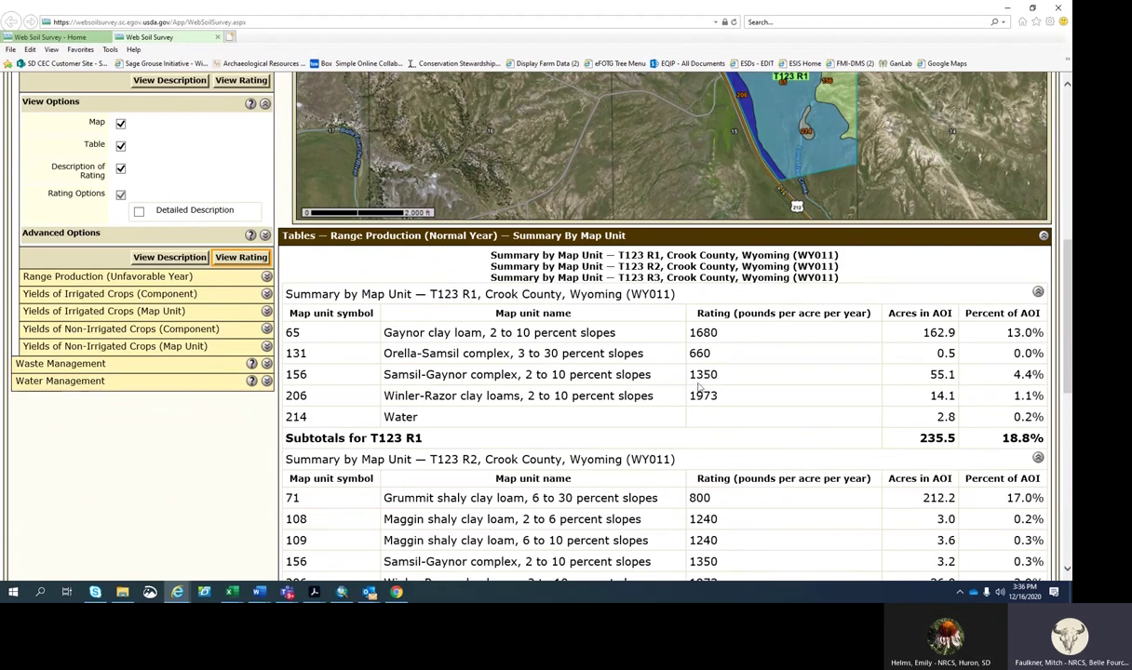
{"action": "double_click", "coordinate": [292, 333]}
{"action": "left_click_drag", "start_coordinate": [367, 343], "coordinate": [1045, 549]}
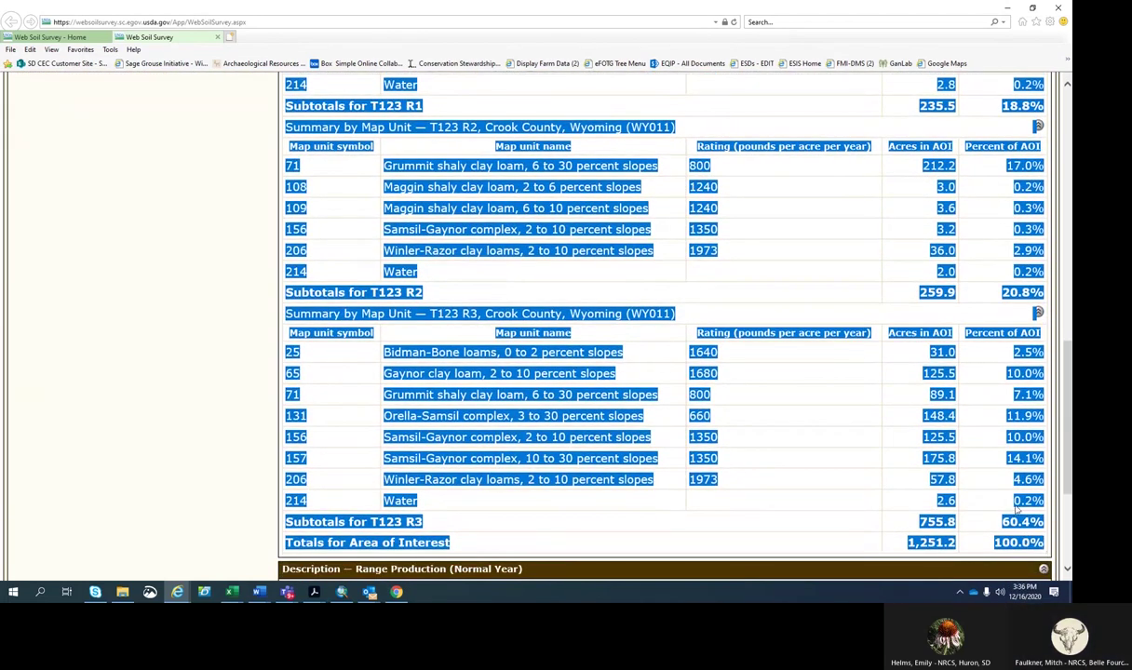
{"action": "right_click", "coordinate": [525, 253]}
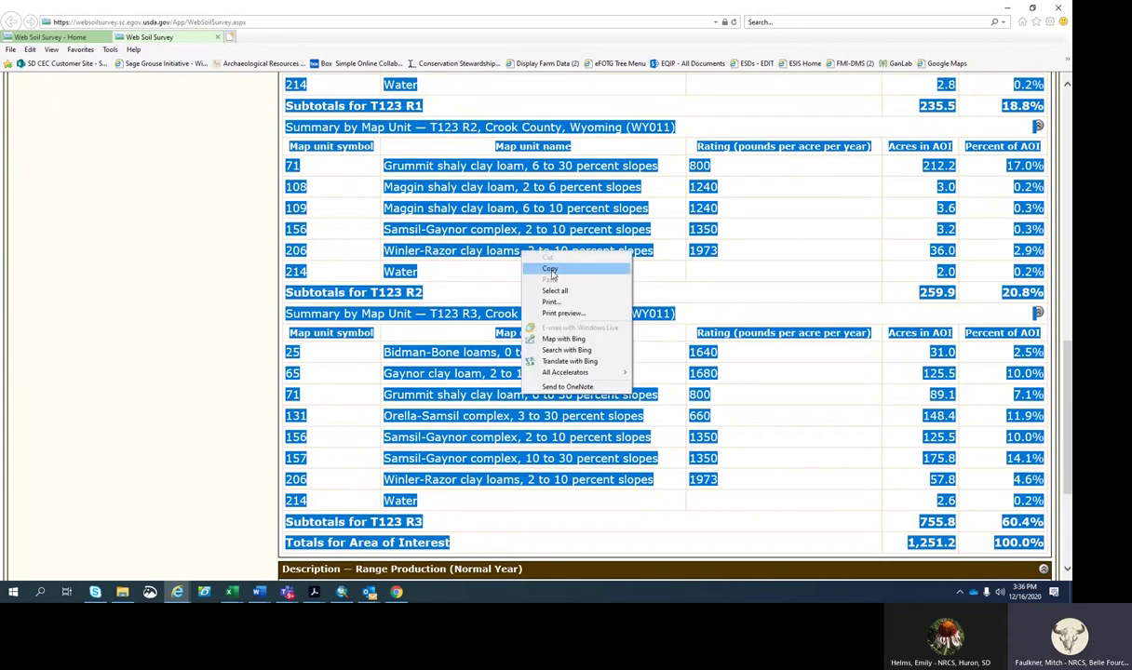
{"action": "left_click", "coordinate": [551, 269]}
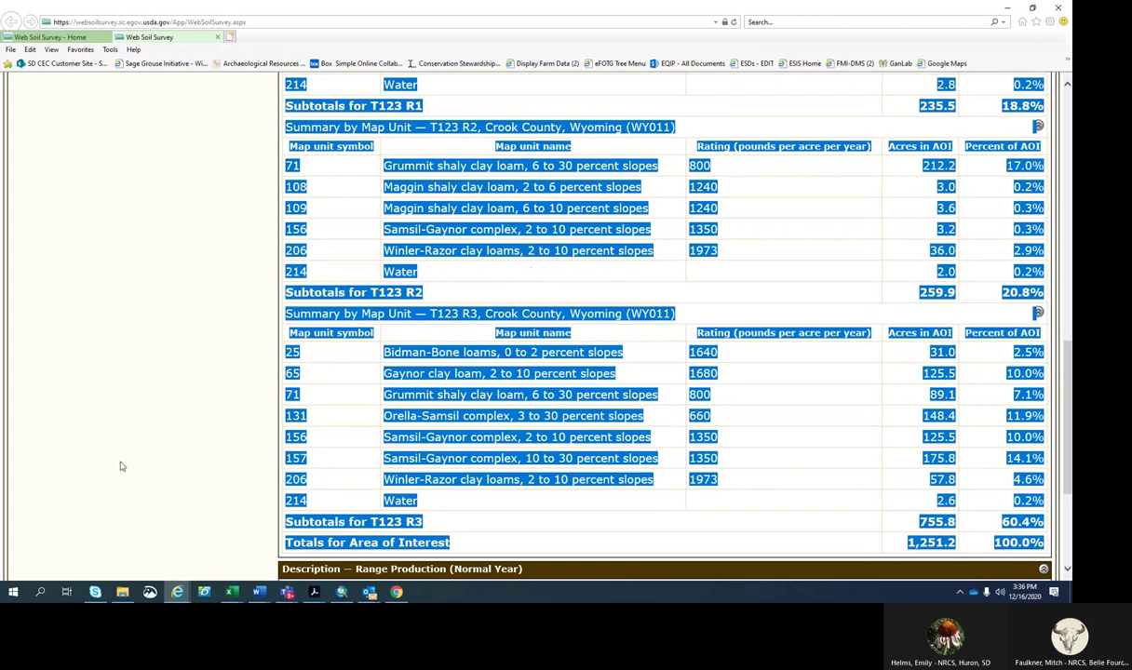
Switch to the Excel grazing tool copy and paste the range production data at D20 of WebSSdataother, matching destination formatting.
{"action": "mouse_move", "coordinate": [230, 597]}
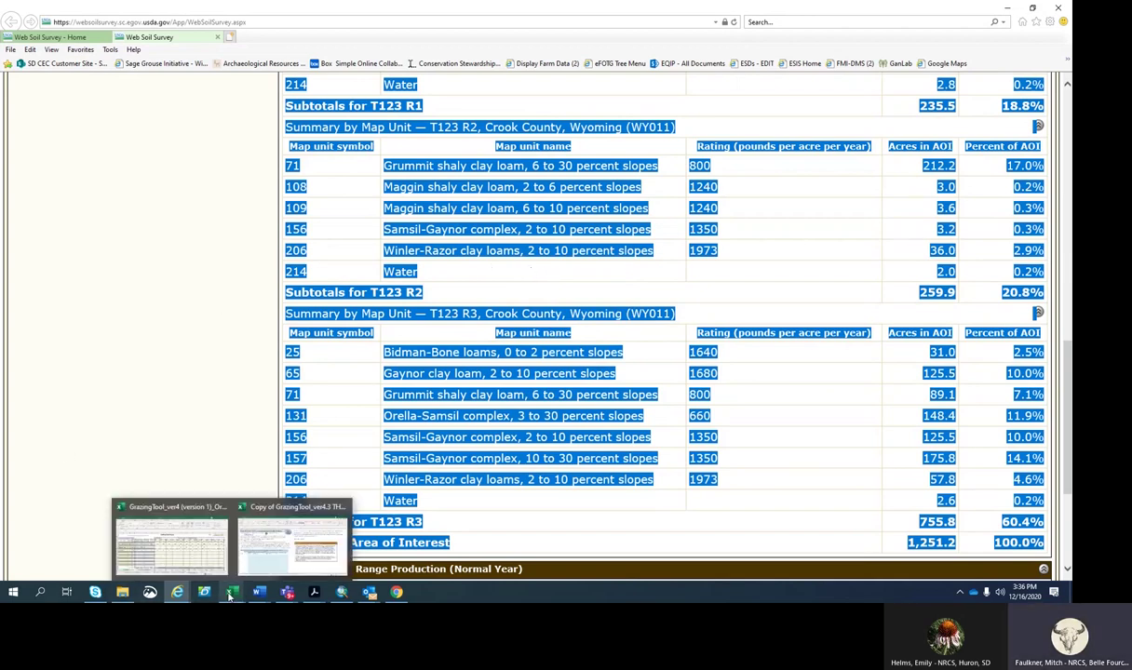
{"action": "left_click", "coordinate": [272, 568]}
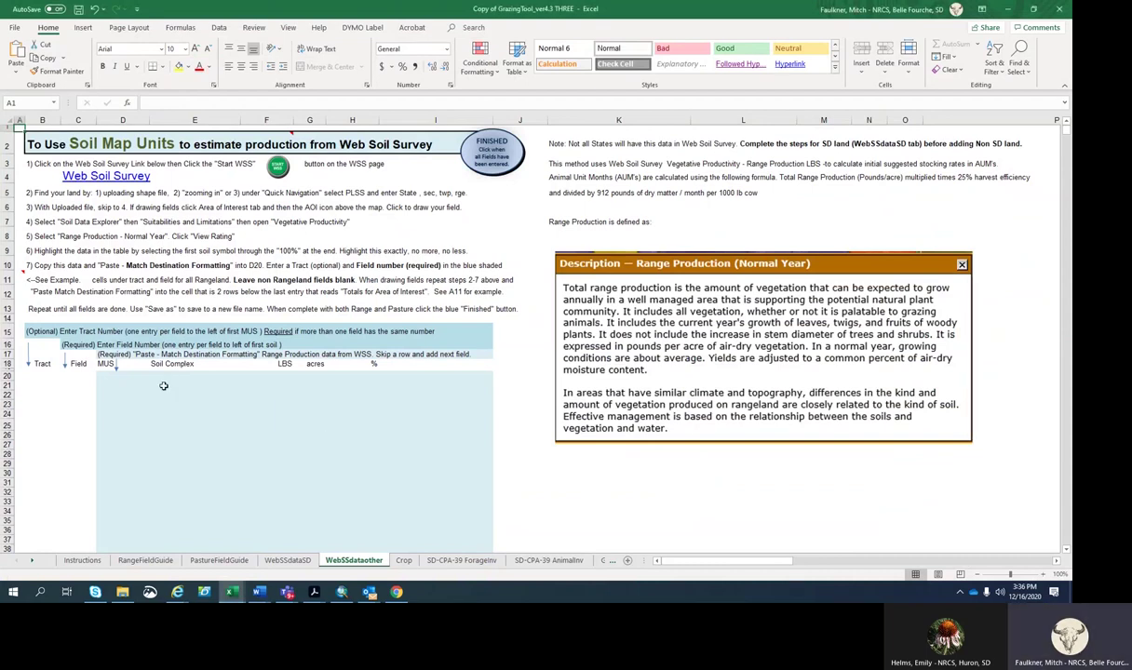
{"action": "left_click", "coordinate": [115, 375]}
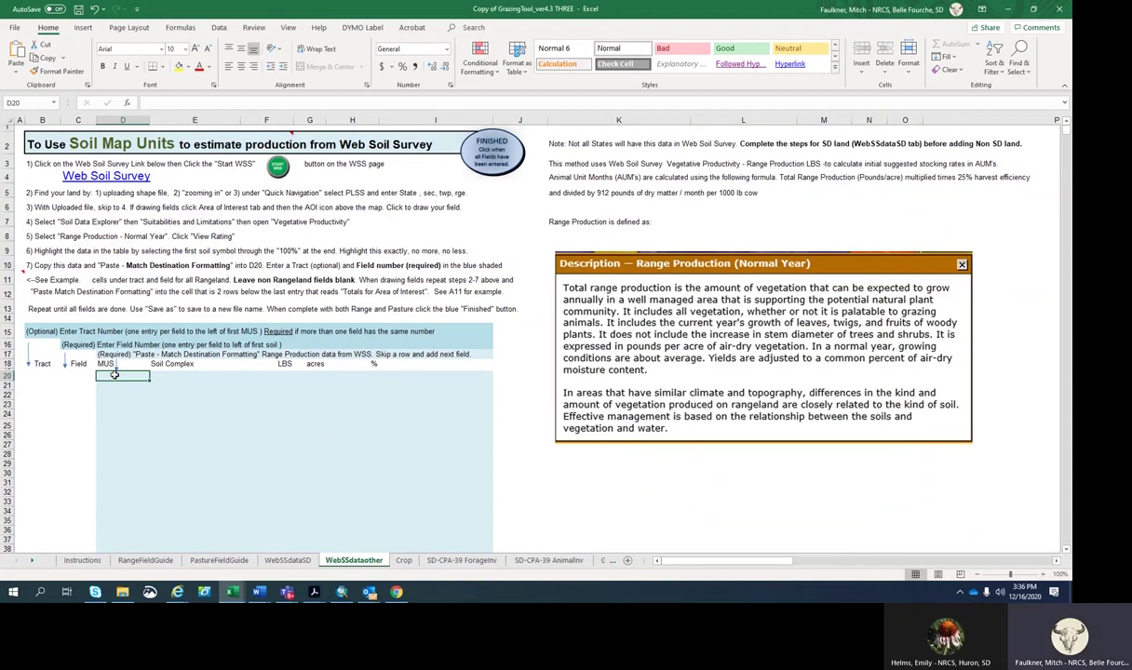
{"action": "right_click", "coordinate": [115, 375]}
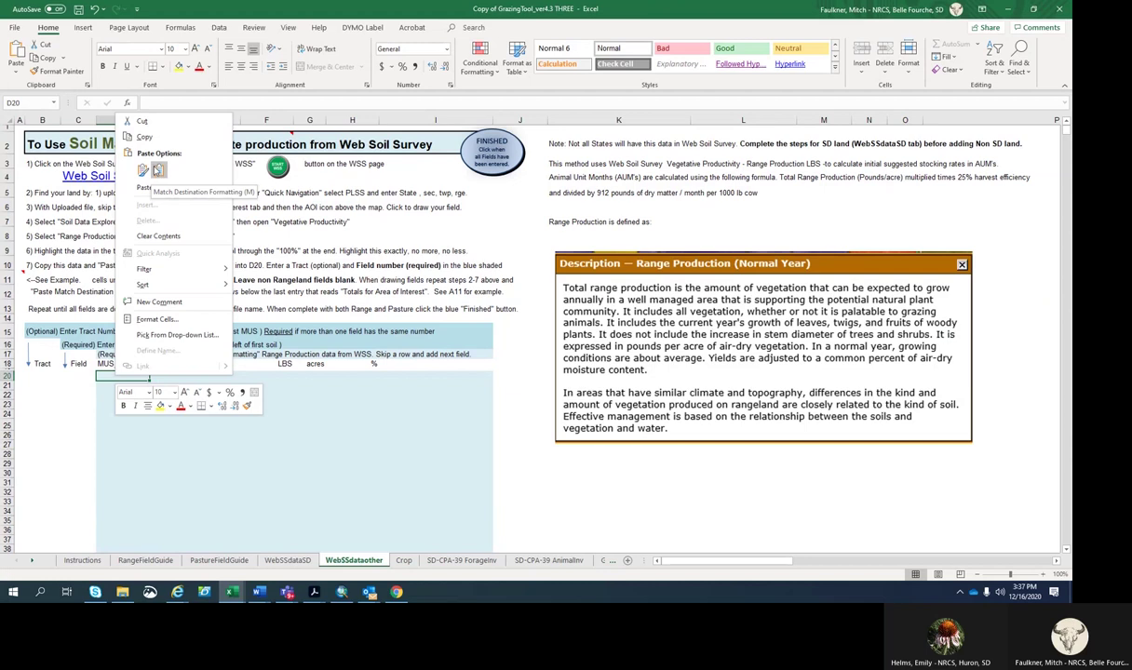
{"action": "left_click", "coordinate": [158, 170]}
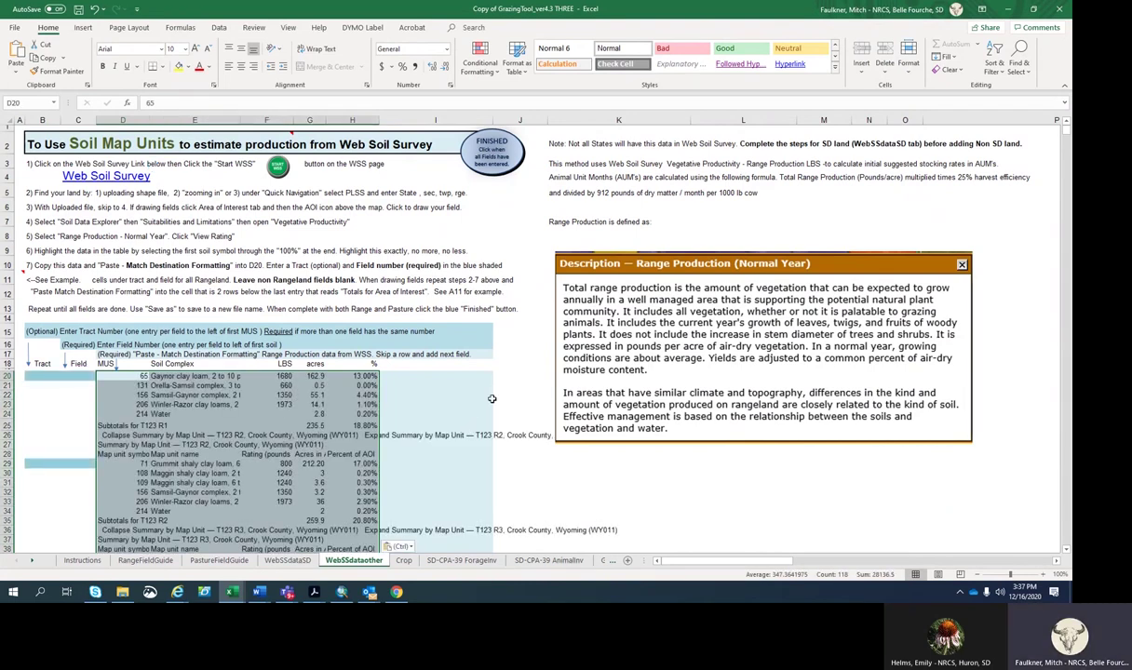
{"action": "left_click", "coordinate": [477, 371]}
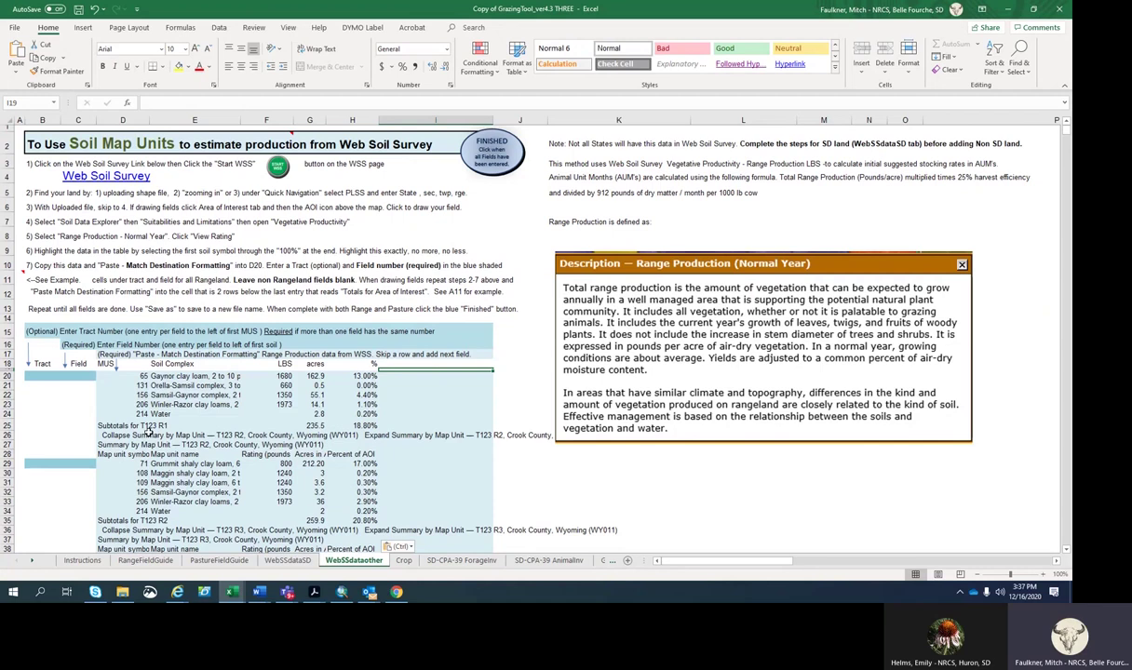
Enter tract 123 with field R1 beside the first map unit block and tract 123 with field R2 beside the second.
{"action": "left_click", "coordinate": [50, 375]}
{"action": "type", "text": "123"}
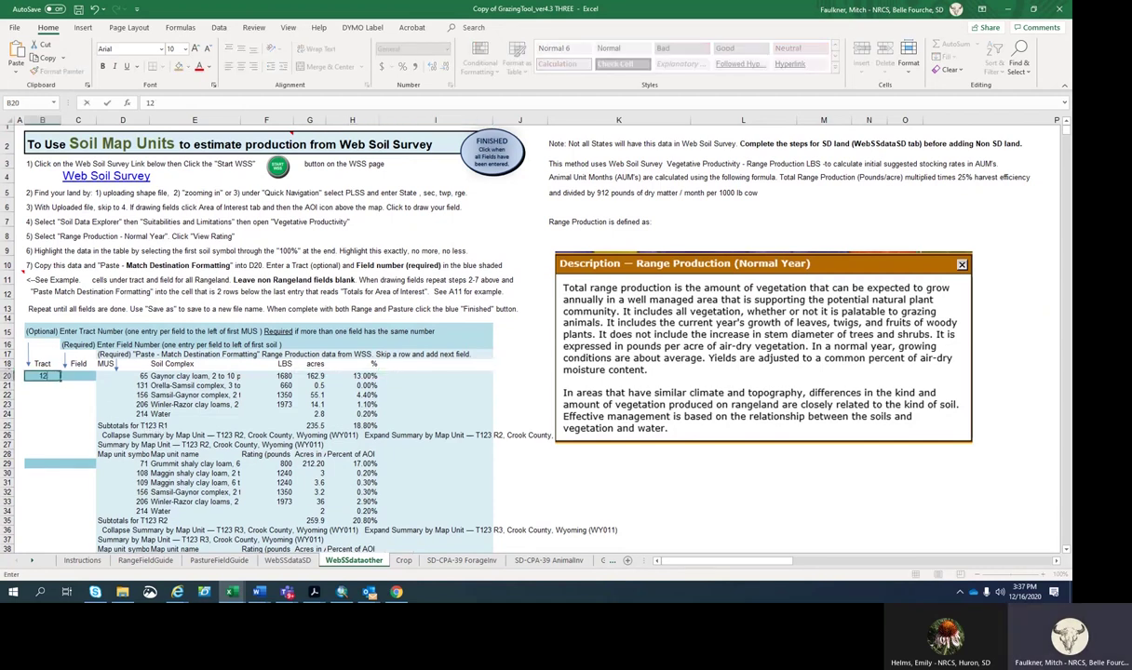
{"action": "left_click", "coordinate": [89, 378]}
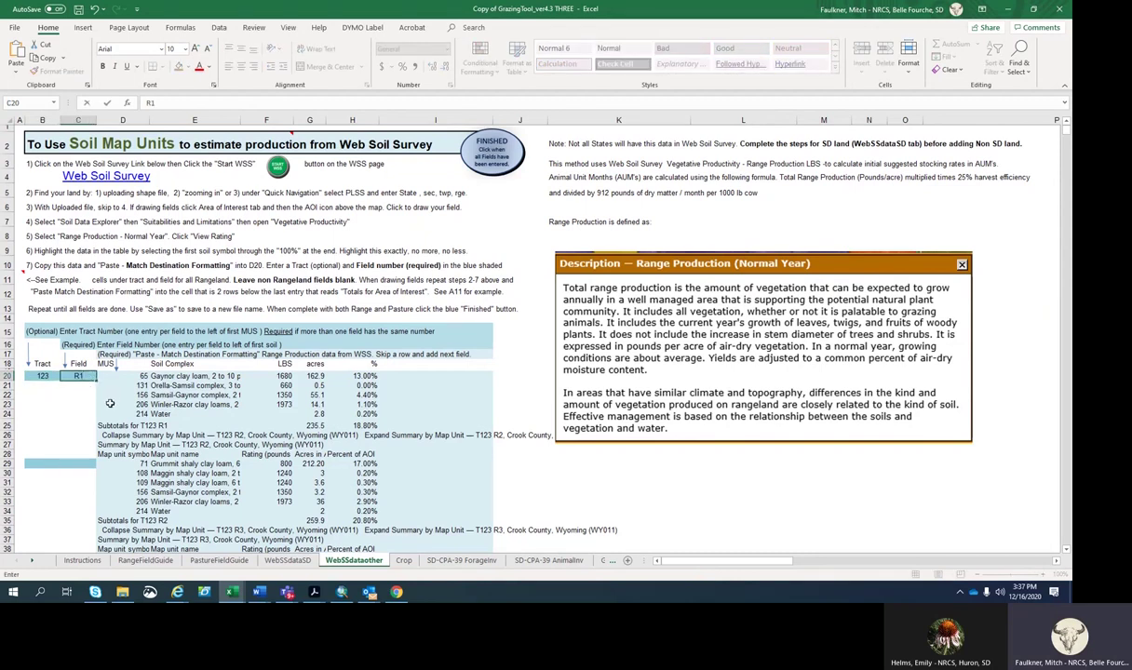
{"action": "left_click", "coordinate": [42, 463]}
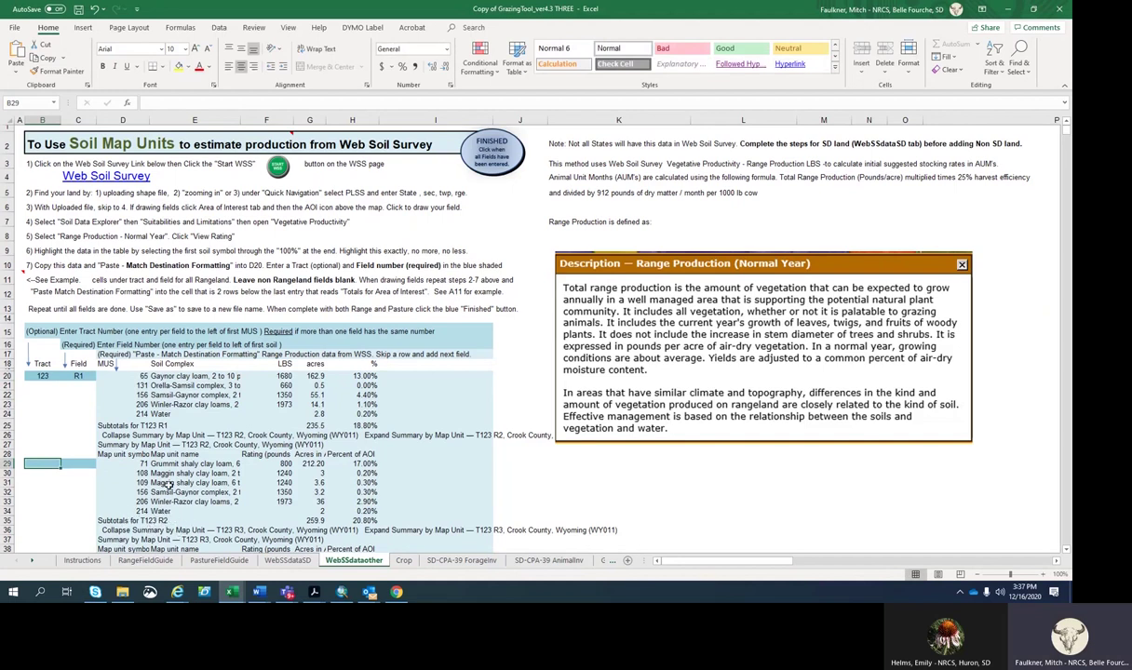
{"action": "type", "text": "123"}
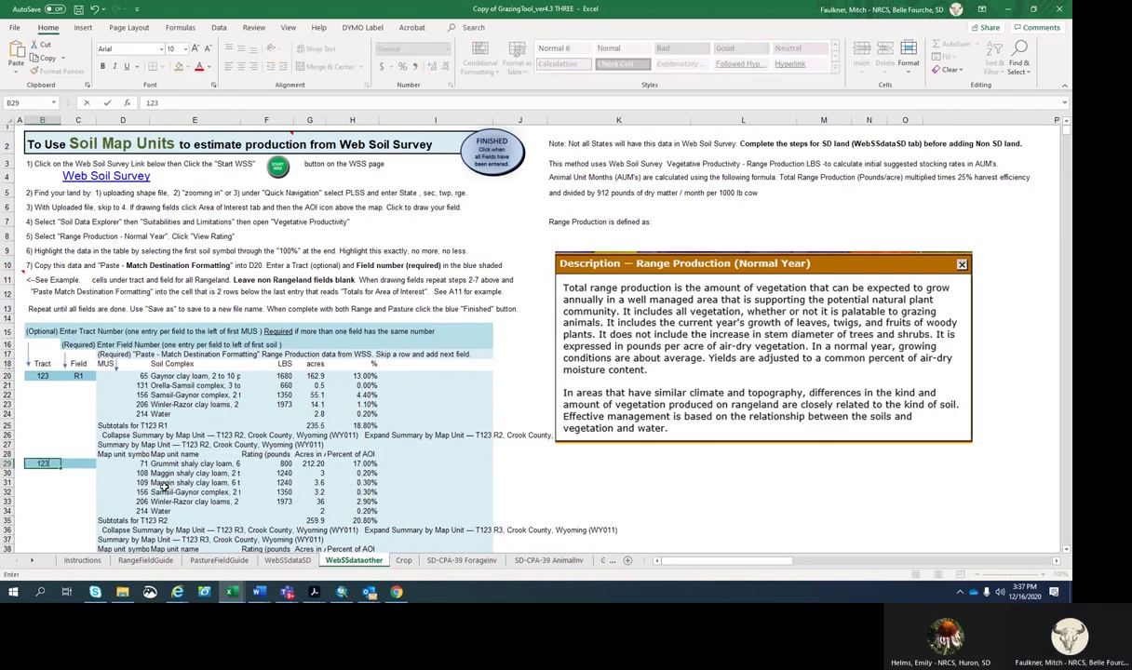
{"action": "left_click", "coordinate": [82, 464]}
{"action": "type", "text": "R2"}
Enter tract 123 and field R3 in row 39 beside the first map unit of the third block.
{"action": "scroll", "coordinate": [146, 442], "scroll_direction": "down", "scroll_amount": 1}
{"action": "scroll", "coordinate": [147, 442], "scroll_direction": "down", "scroll_amount": 2}
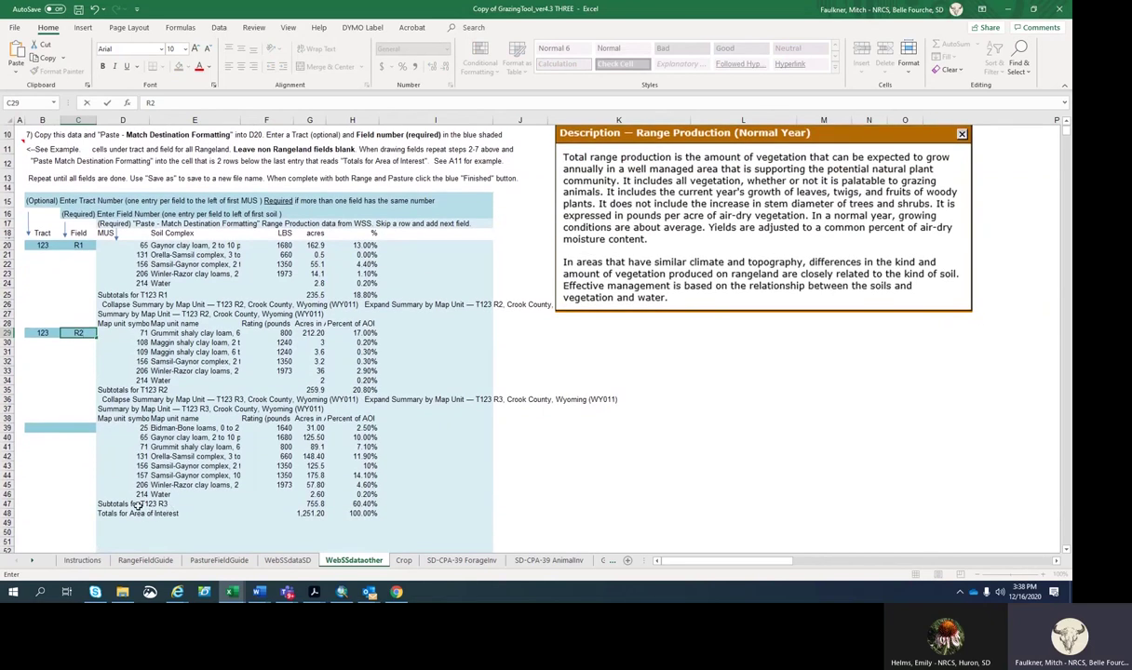
{"action": "left_click", "coordinate": [42, 427]}
{"action": "type", "text": "123"}
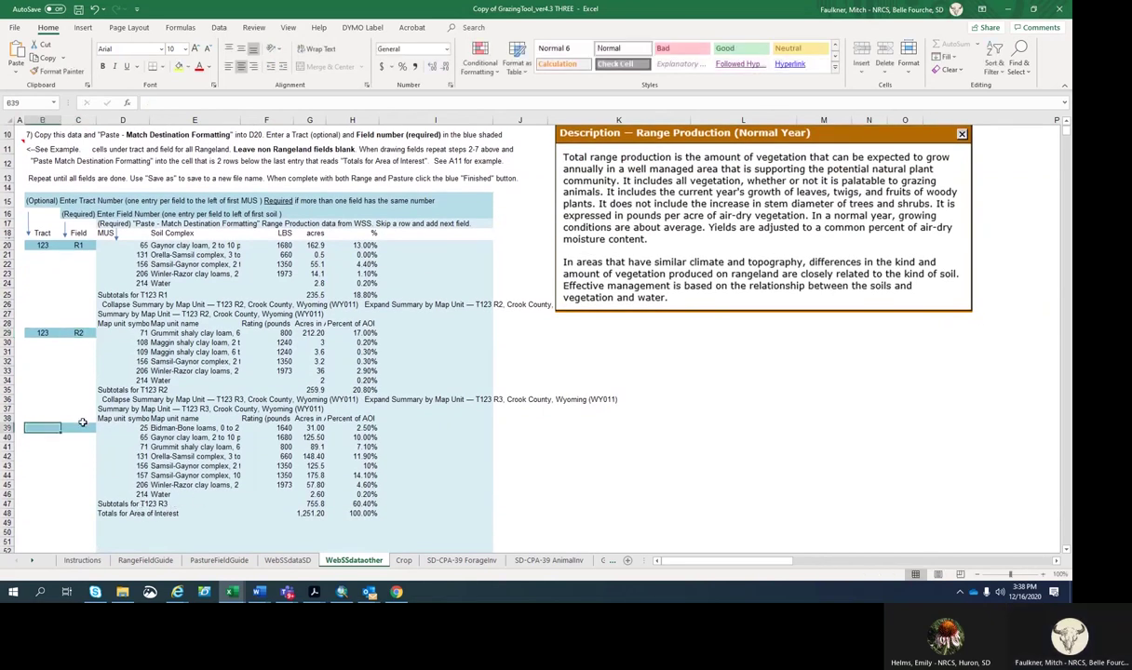
{"action": "left_click", "coordinate": [87, 429]}
{"action": "type", "text": "R3"}
{"action": "left_click", "coordinate": [502, 435]}
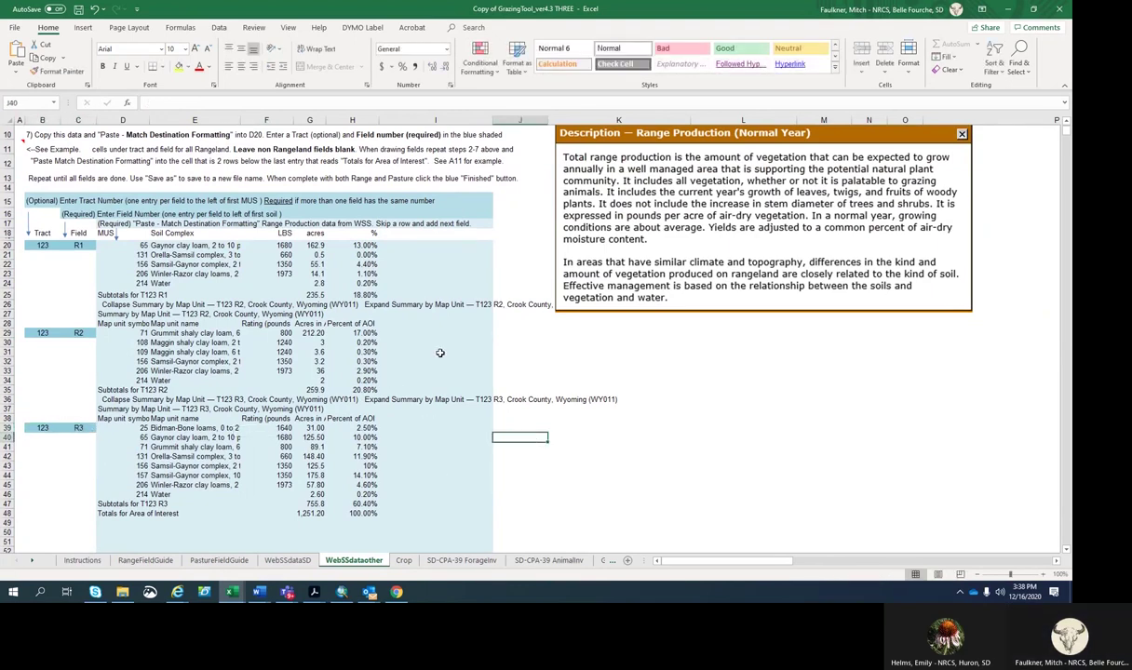
Mark the WebSSdataother range fields as finished and append their data to the existing forage inventory.
{"action": "scroll", "coordinate": [440, 351], "scroll_direction": "up", "scroll_amount": 1}
{"action": "scroll", "coordinate": [445, 279], "scroll_direction": "up", "scroll_amount": 2}
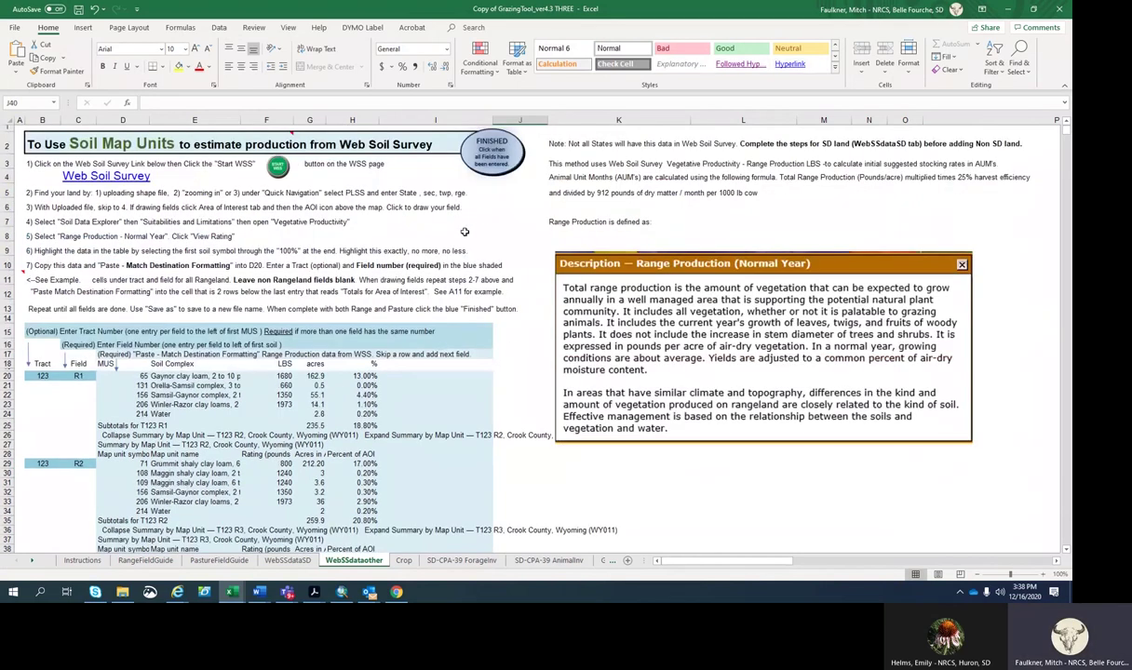
{"action": "left_click", "coordinate": [491, 154]}
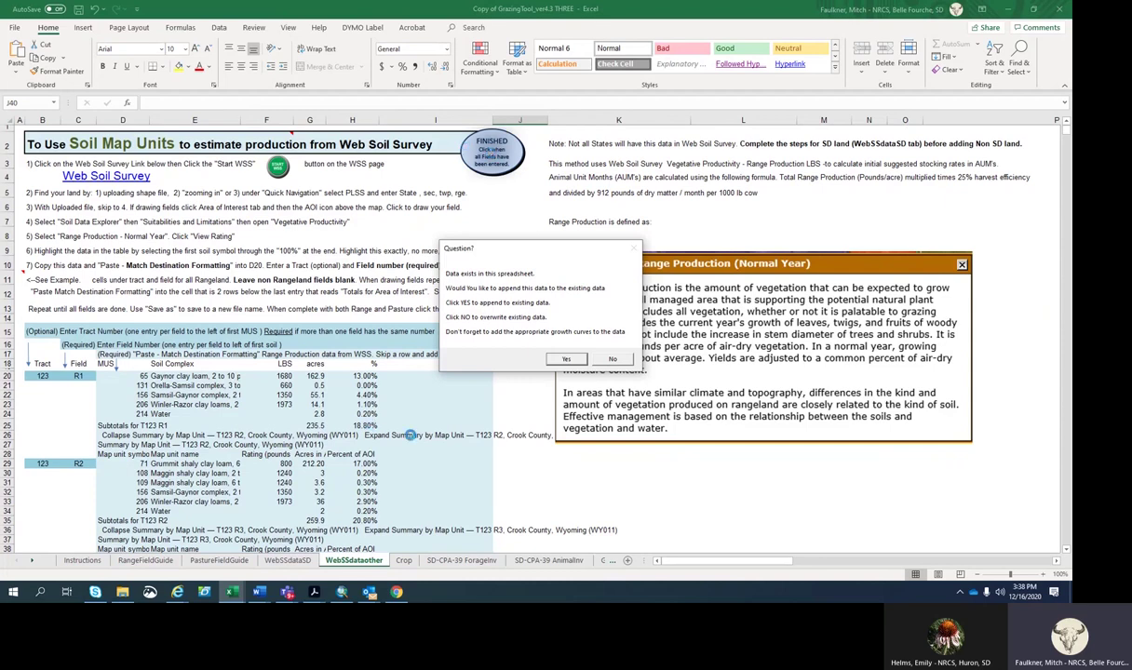
{"action": "left_click", "coordinate": [566, 360]}
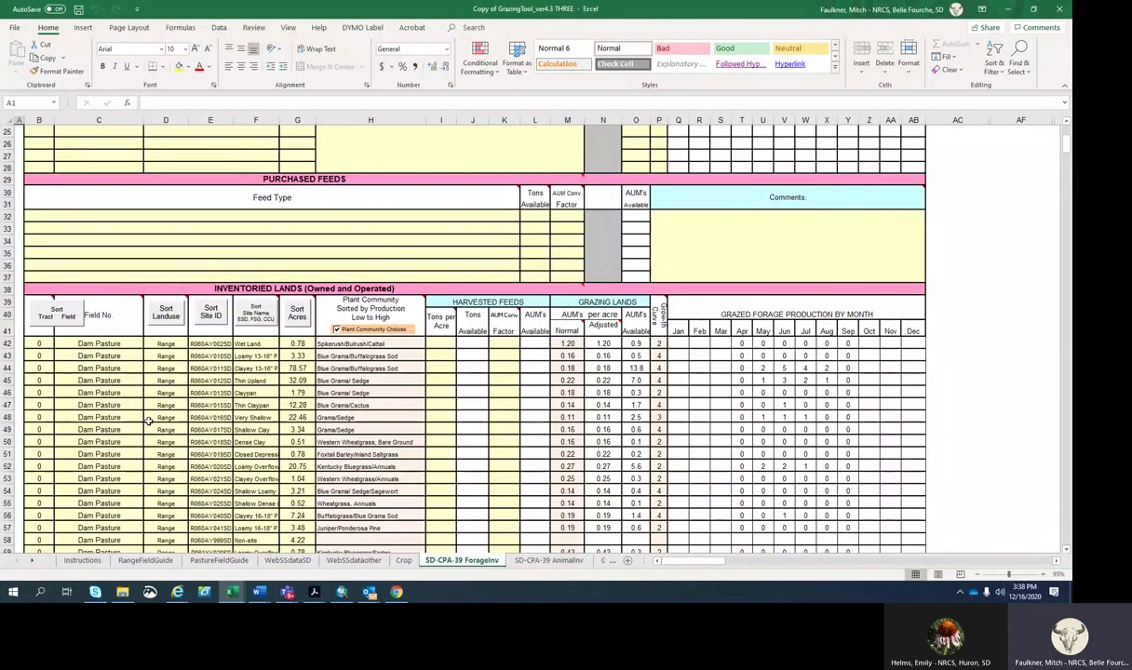
Examine the inventoried lands down to the tract 123 fields R1 to R3, including their normal AUMs per acre.
{"action": "scroll", "coordinate": [147, 421], "scroll_direction": "down", "scroll_amount": 3}
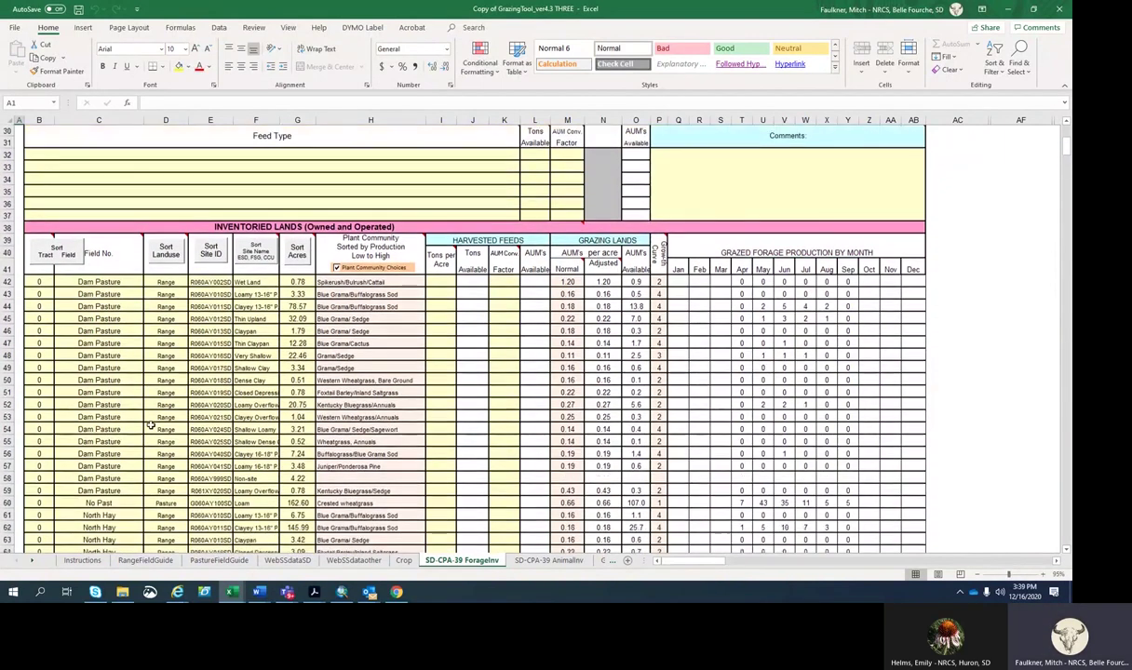
{"action": "scroll", "coordinate": [150, 425], "scroll_direction": "down", "scroll_amount": 3}
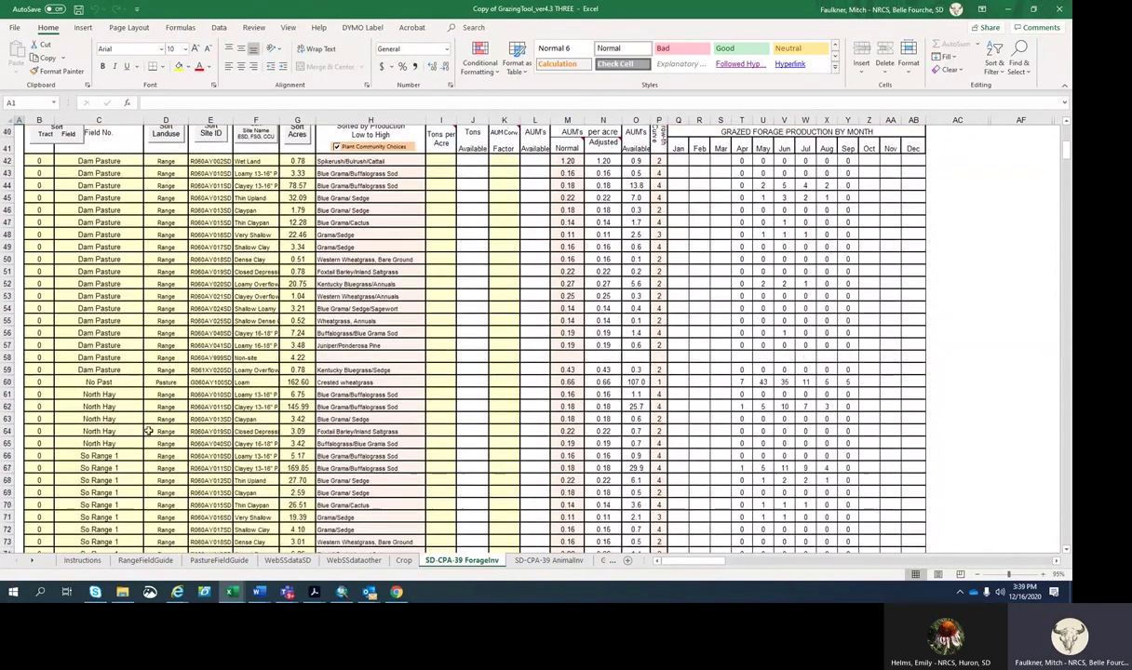
{"action": "scroll", "coordinate": [147, 430], "scroll_direction": "down", "scroll_amount": 3}
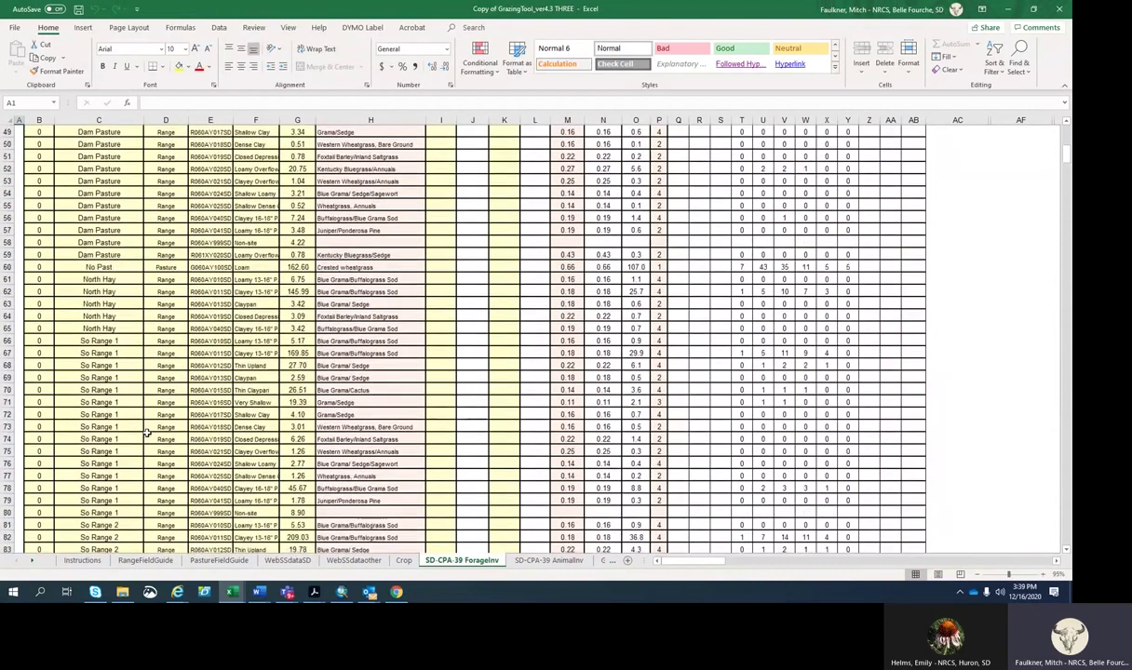
{"action": "scroll", "coordinate": [147, 432], "scroll_direction": "down", "scroll_amount": 7}
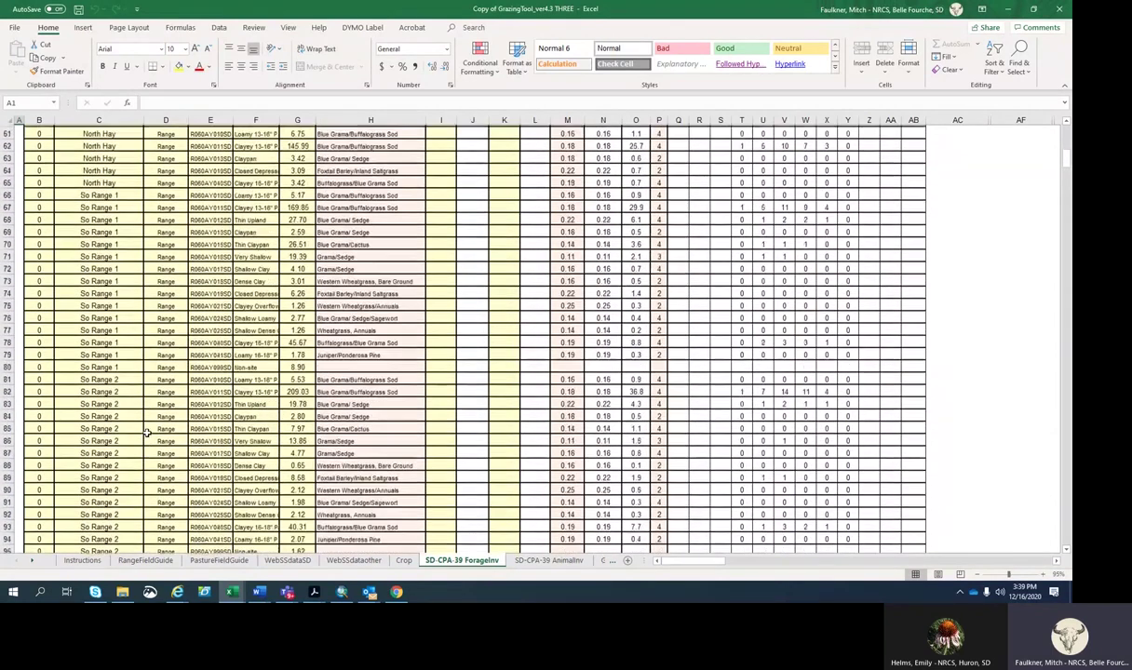
{"action": "scroll", "coordinate": [147, 435], "scroll_direction": "down", "scroll_amount": 6}
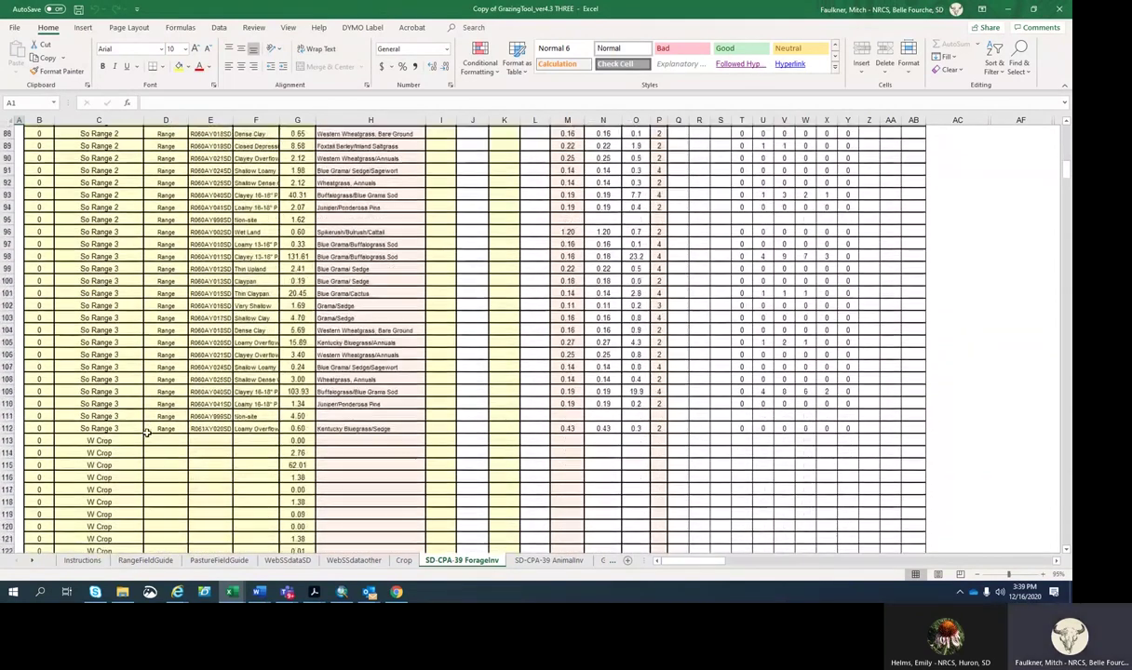
{"action": "scroll", "coordinate": [147, 437], "scroll_direction": "down", "scroll_amount": 5}
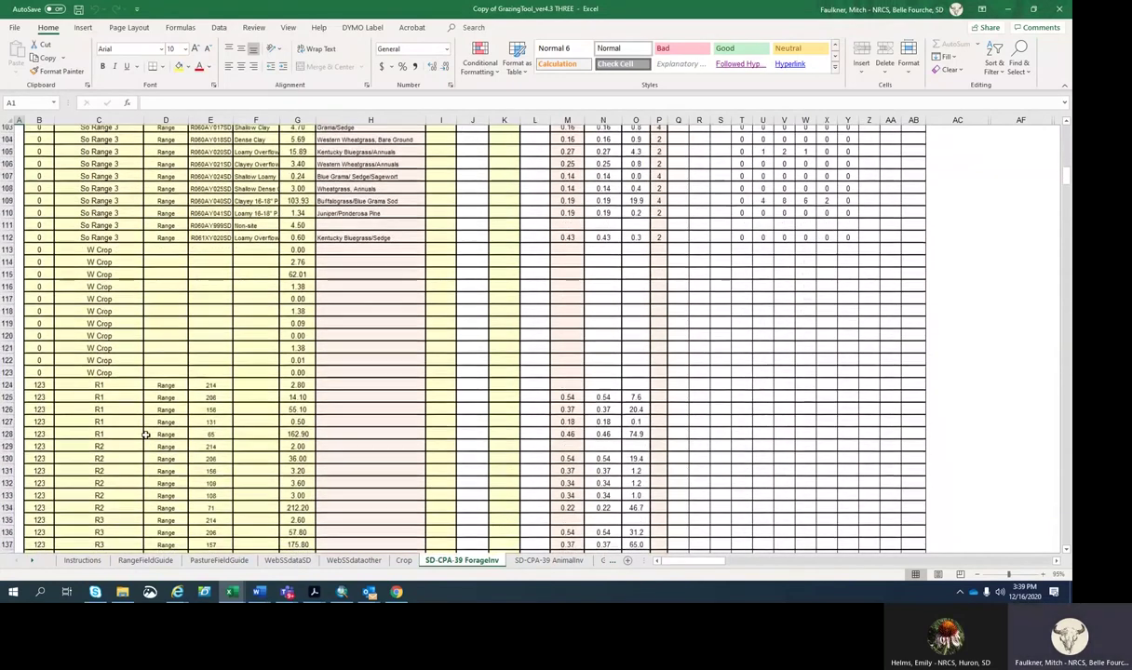
{"action": "scroll", "coordinate": [147, 437], "scroll_direction": "down", "scroll_amount": 2}
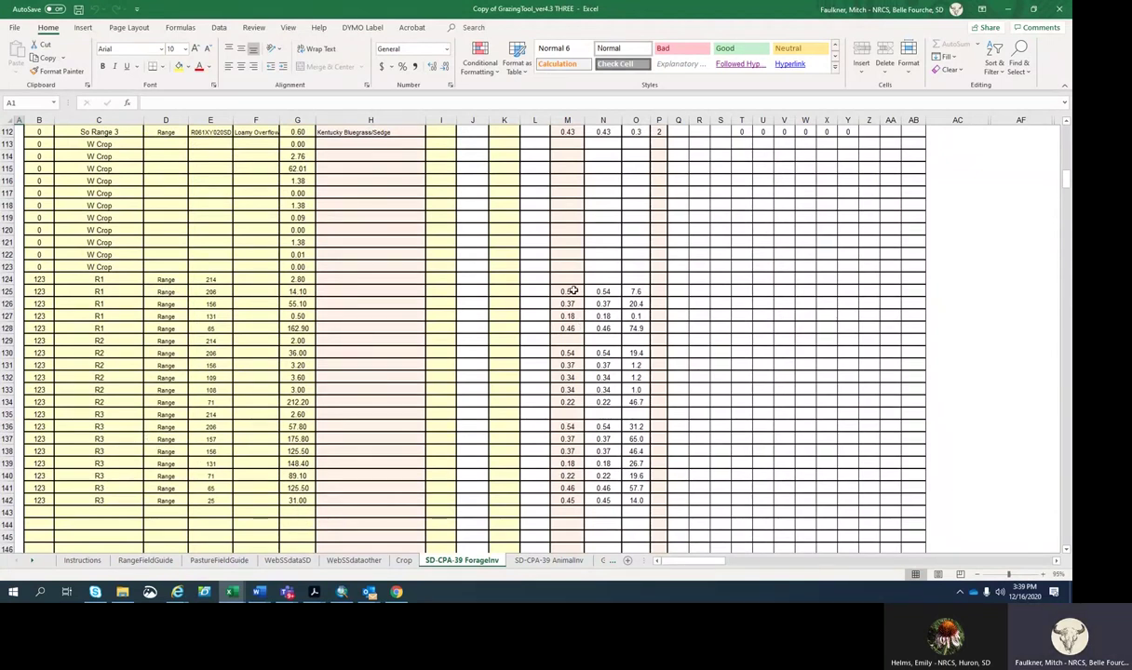
{"action": "left_click_drag", "start_coordinate": [572, 291], "coordinate": [573, 501]}
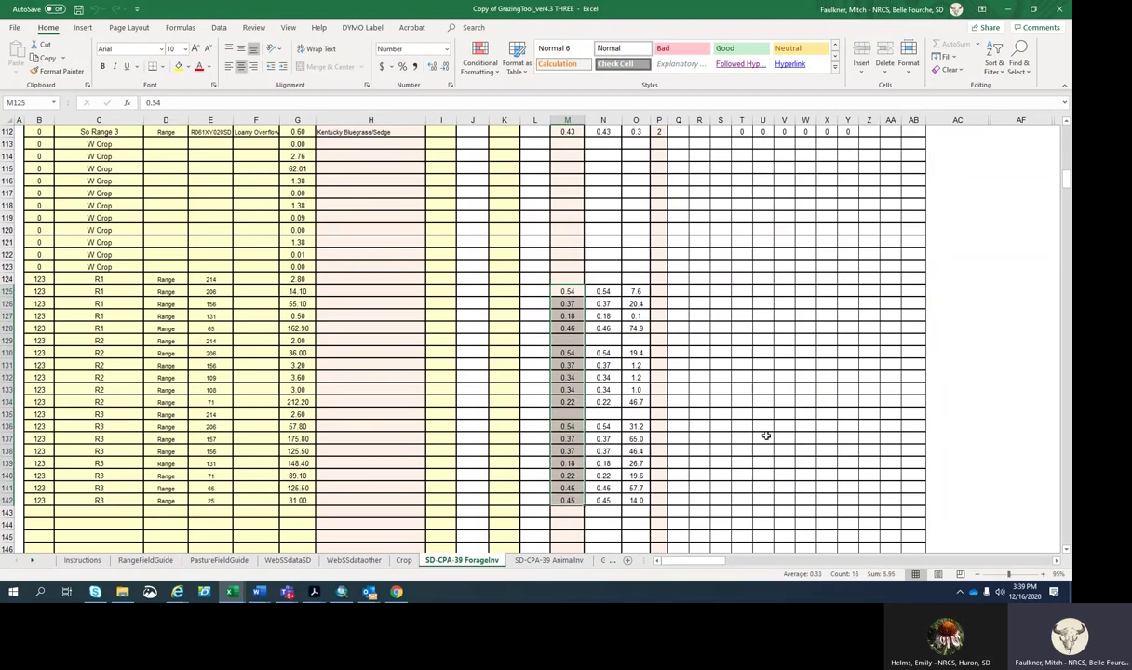
{"action": "left_click", "coordinate": [733, 439]}
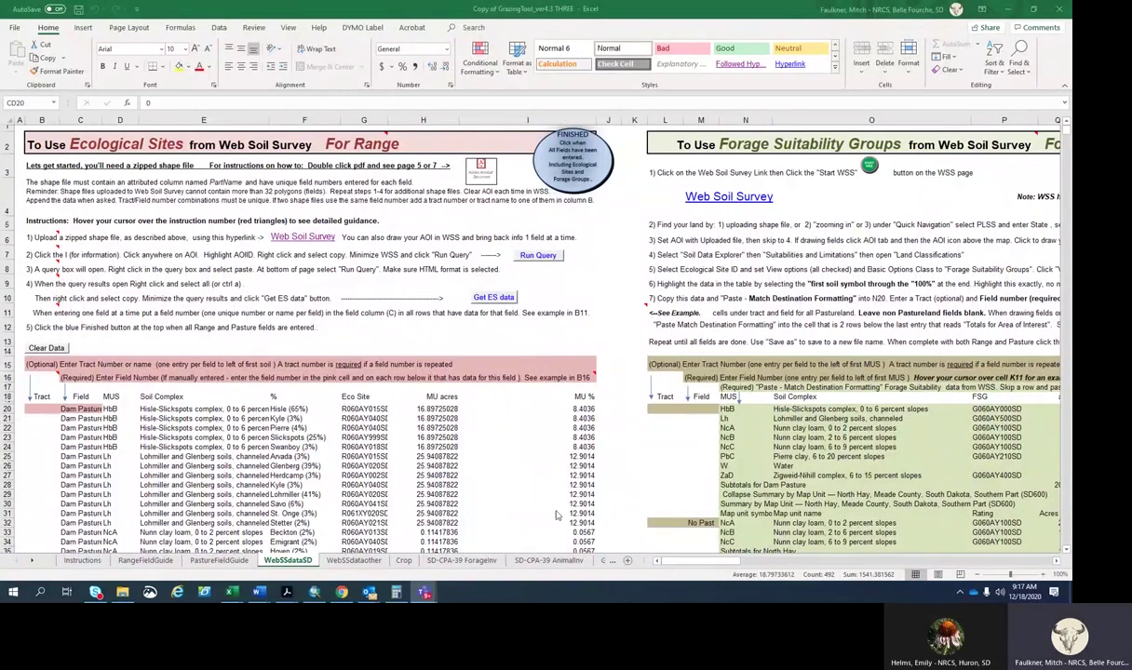
Open the SD-CPA-39 ForageInv sheet, look over its feed and lease sections, and select the Client entry cell.
{"action": "left_click", "coordinate": [437, 563]}
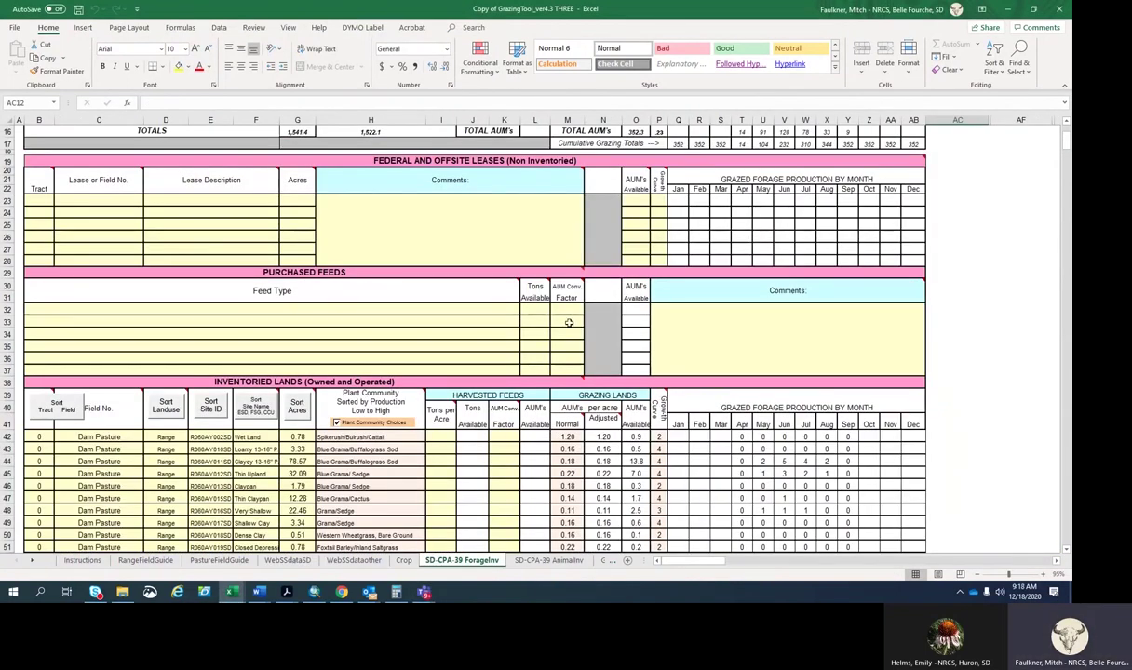
{"action": "mouse_move", "coordinate": [496, 291]}
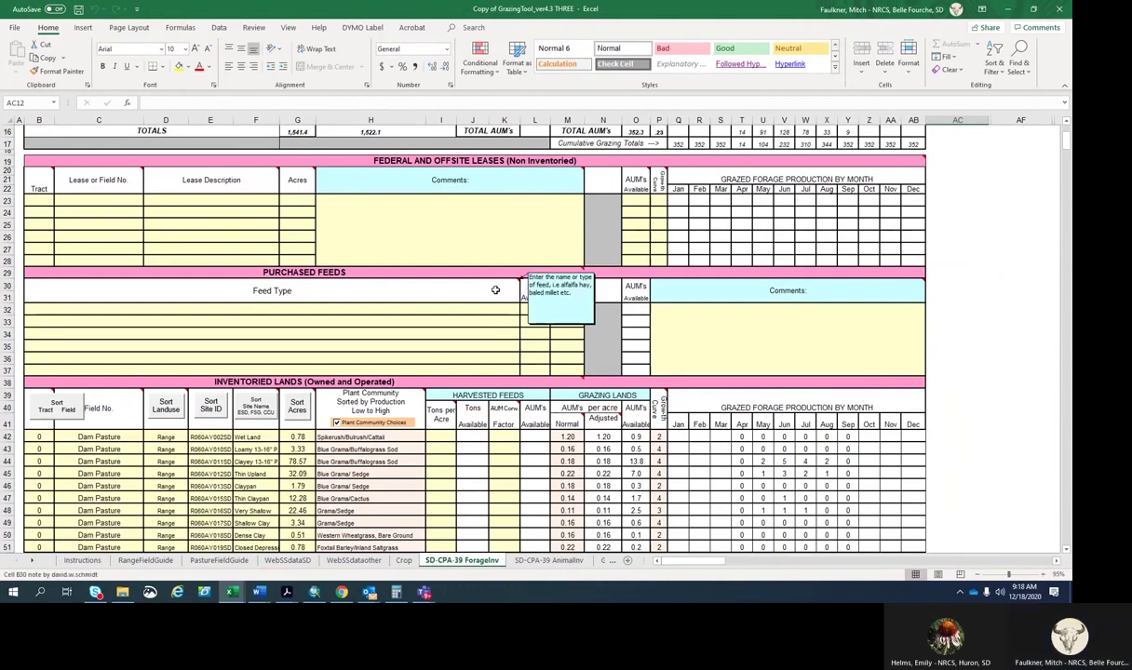
{"action": "scroll", "coordinate": [495, 291], "scroll_direction": "up", "scroll_amount": 1}
{"action": "scroll", "coordinate": [495, 290], "scroll_direction": "down", "scroll_amount": 2}
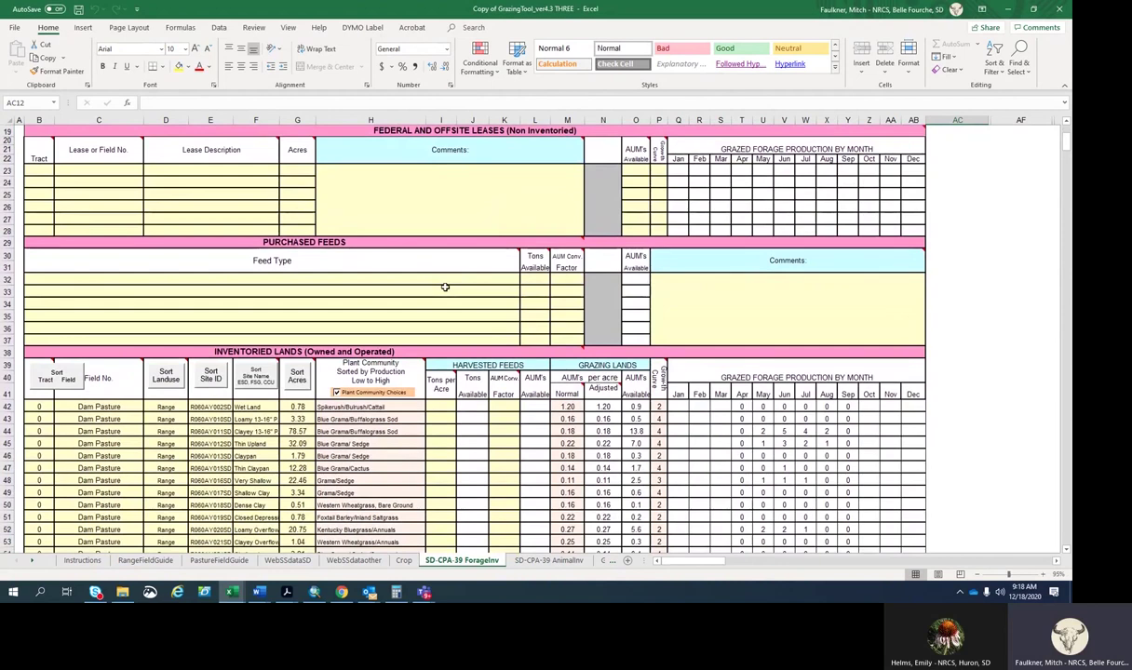
{"action": "scroll", "coordinate": [439, 279], "scroll_direction": "up", "scroll_amount": 4}
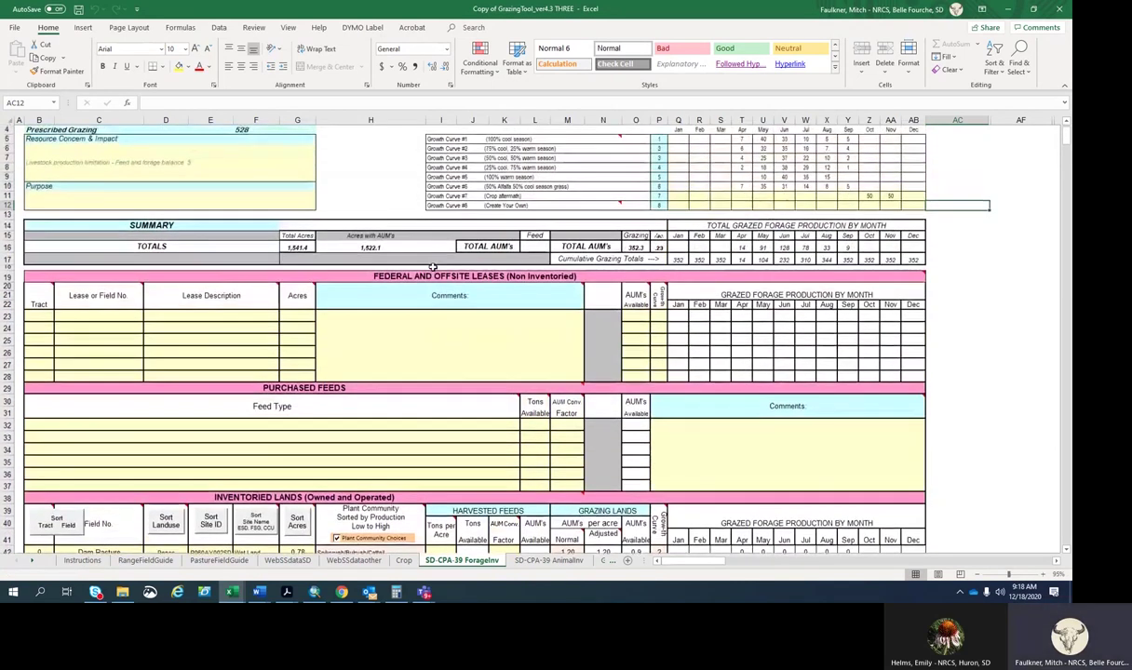
{"action": "scroll", "coordinate": [433, 267], "scroll_direction": "up", "scroll_amount": 1}
{"action": "left_click", "coordinate": [357, 133]}
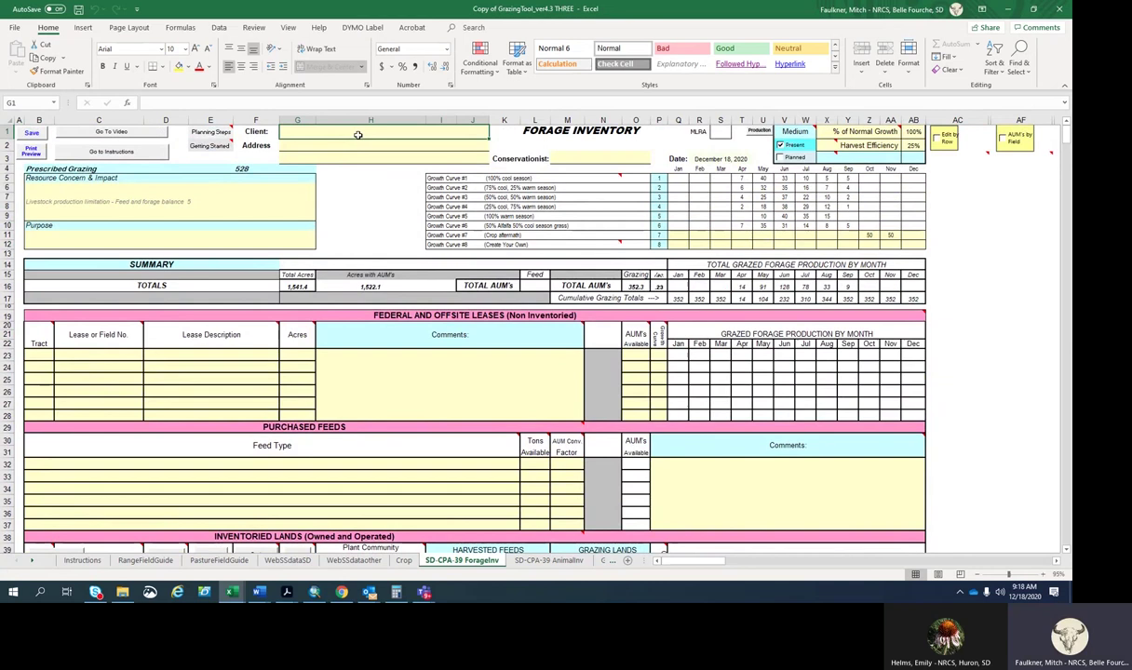
Fill in the form header with client South Dakota Ranch, address Meade Co, SD, and the conservationist's initials.
{"action": "type", "text": "Sou"}
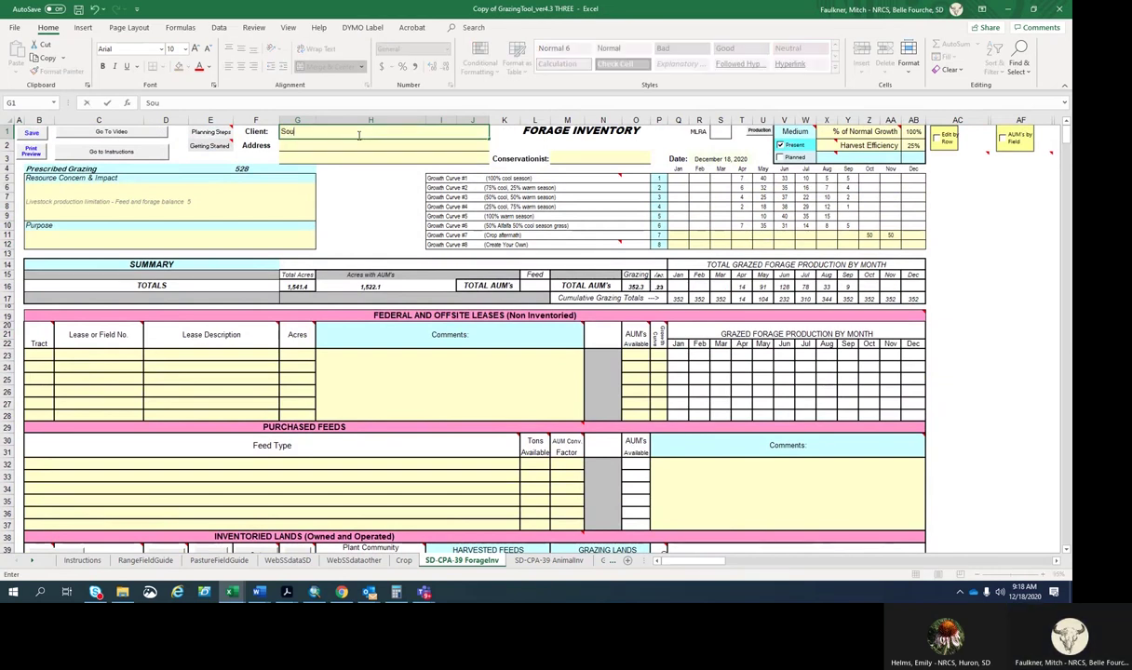
{"action": "type", "text": "th Dakota Ranch"}
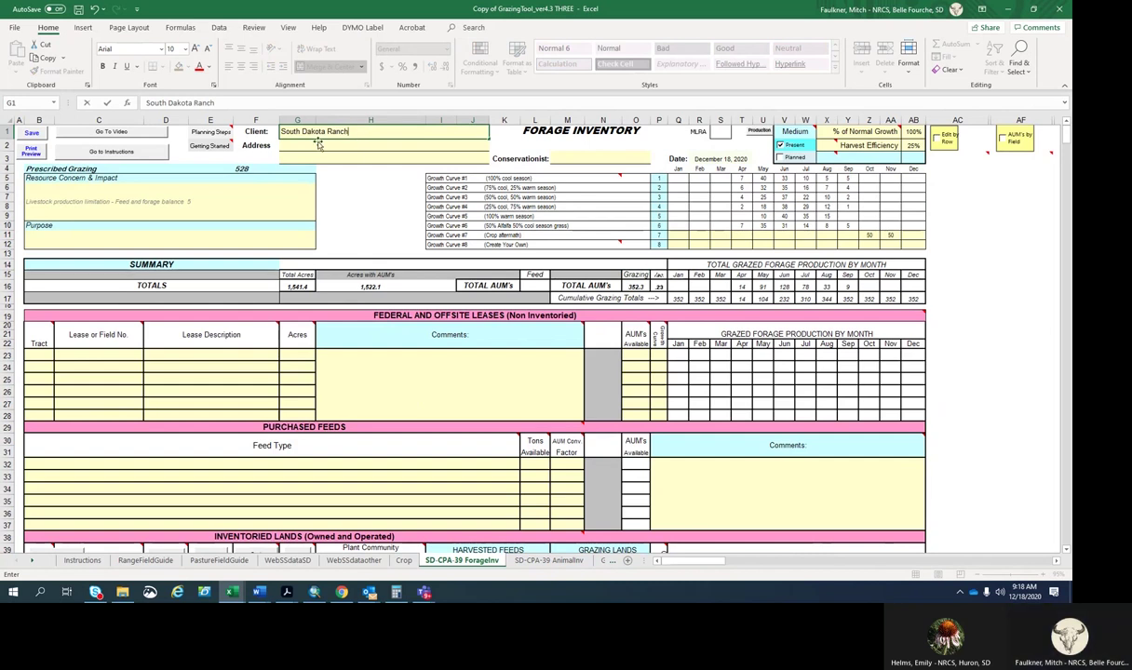
{"action": "key", "text": "Return"}
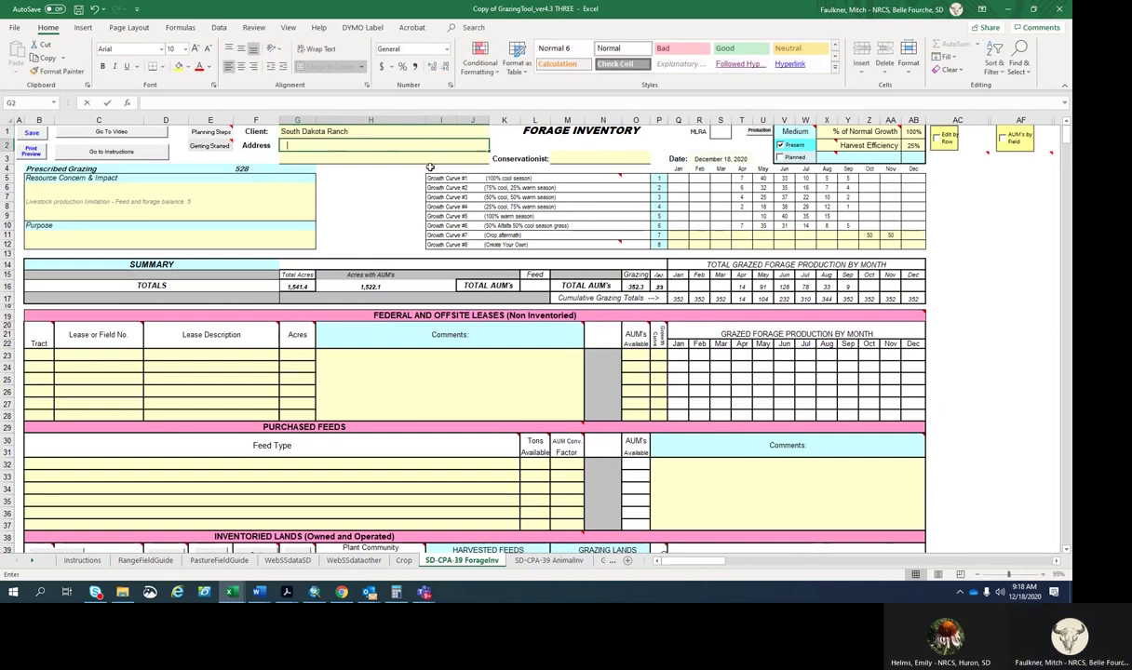
{"action": "type", "text": "Meade Co."}
{"action": "type", "text": " SD"}
{"action": "left_click", "coordinate": [592, 158]}
{"action": "type", "text": "MF"}
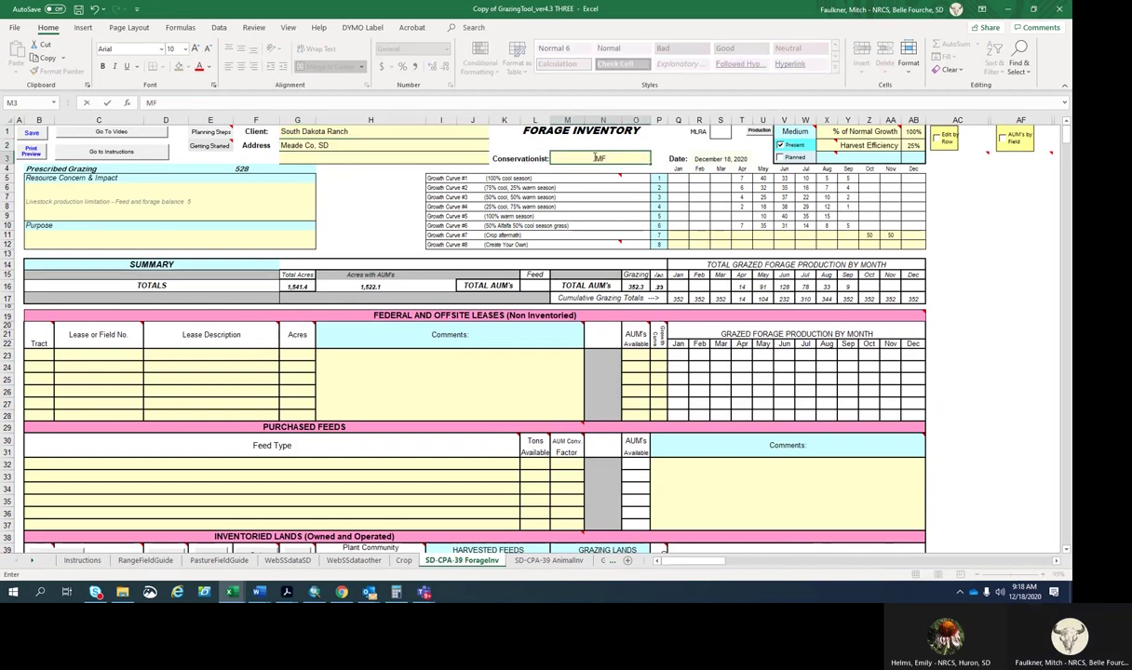
{"action": "left_click", "coordinate": [381, 205]}
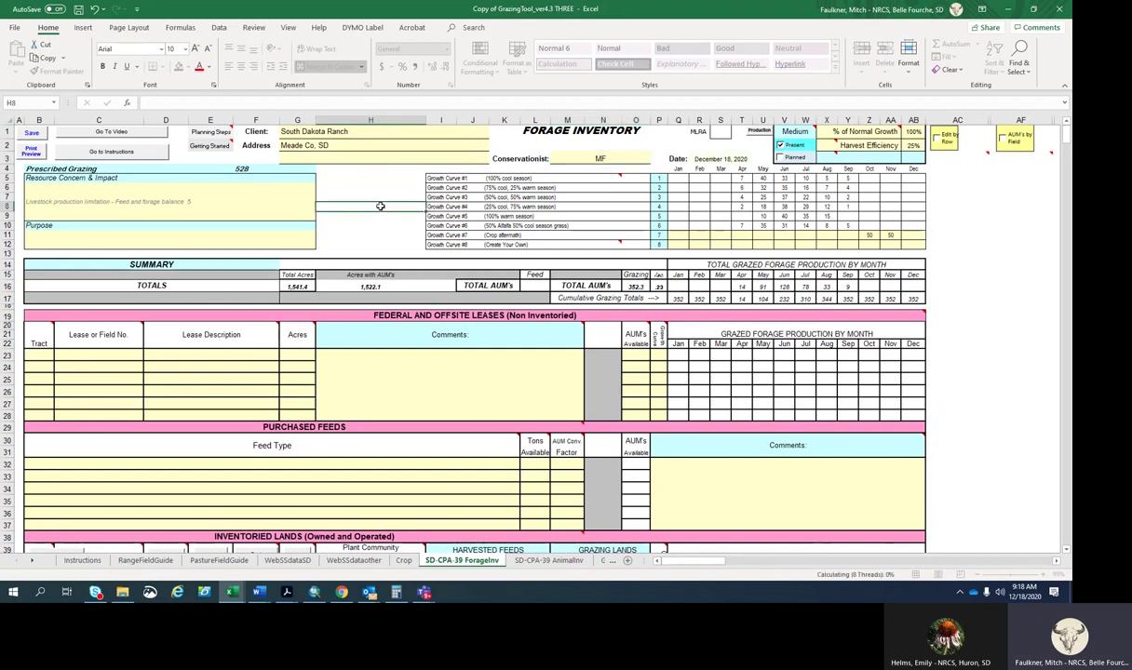
Add Hay (all hays) as the first purchased feed with 100 tons available.
{"action": "mouse_move", "coordinate": [428, 175]}
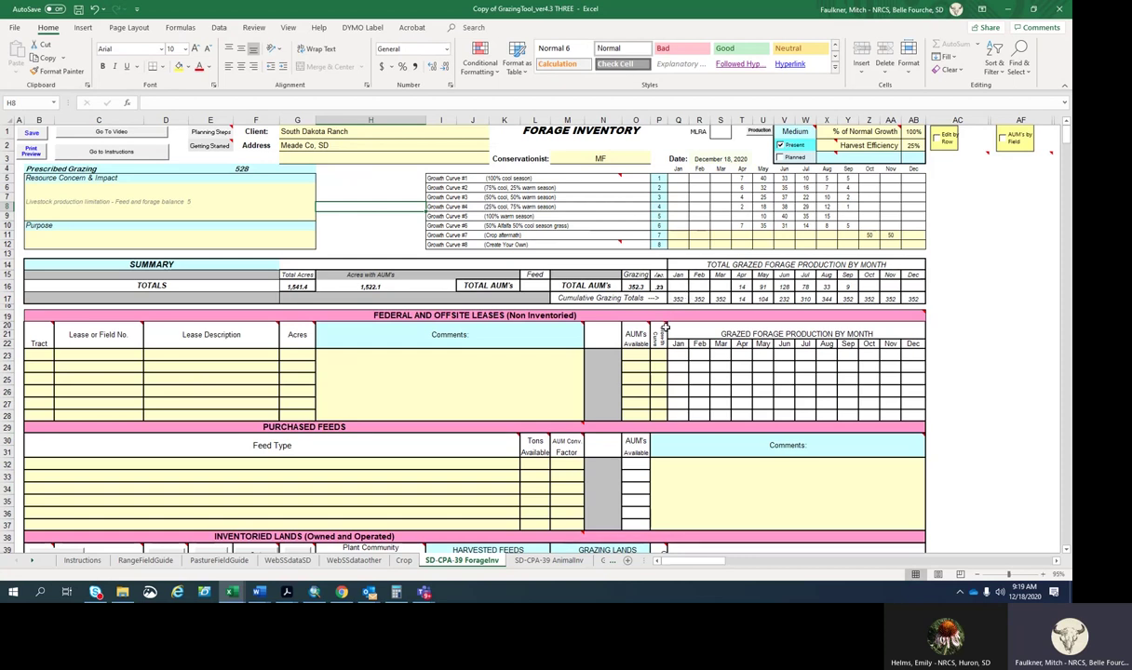
{"action": "mouse_move", "coordinate": [635, 313]}
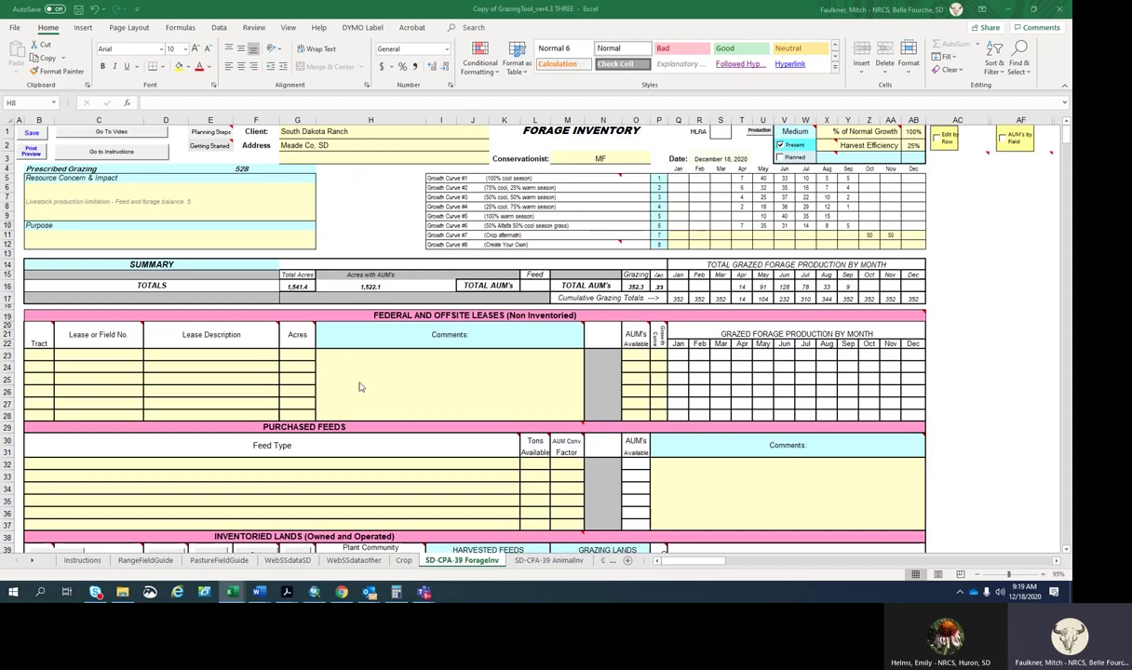
{"action": "left_click", "coordinate": [268, 465]}
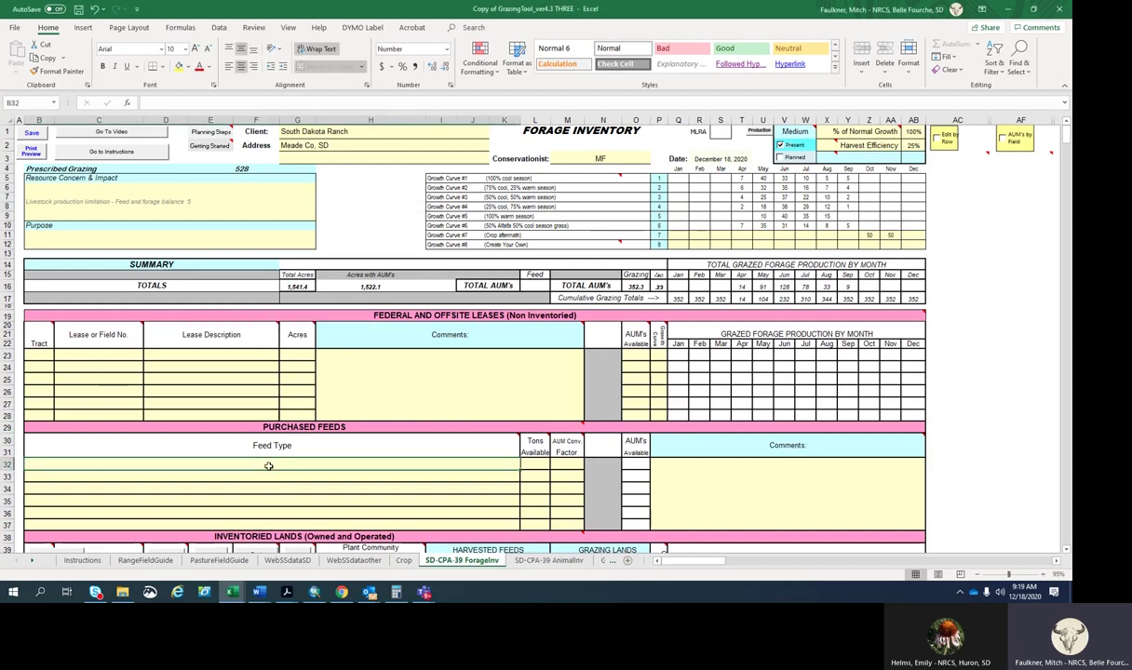
{"action": "type", "text": "Hay"}
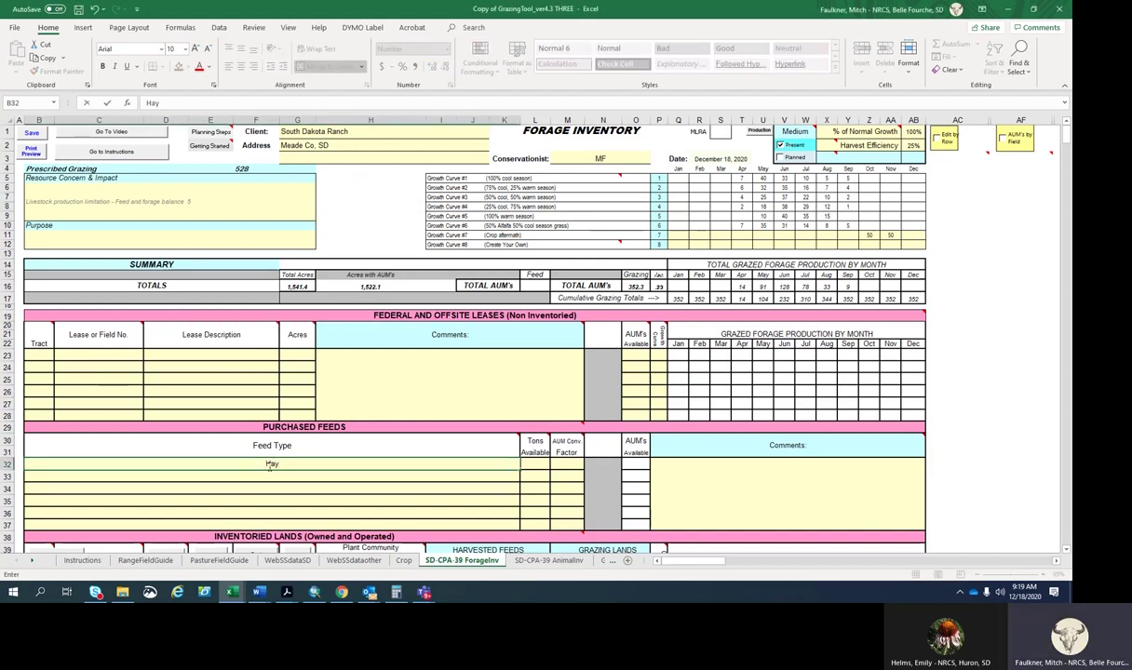
{"action": "type", "text": " (all hays)"}
{"action": "left_click", "coordinate": [538, 466]}
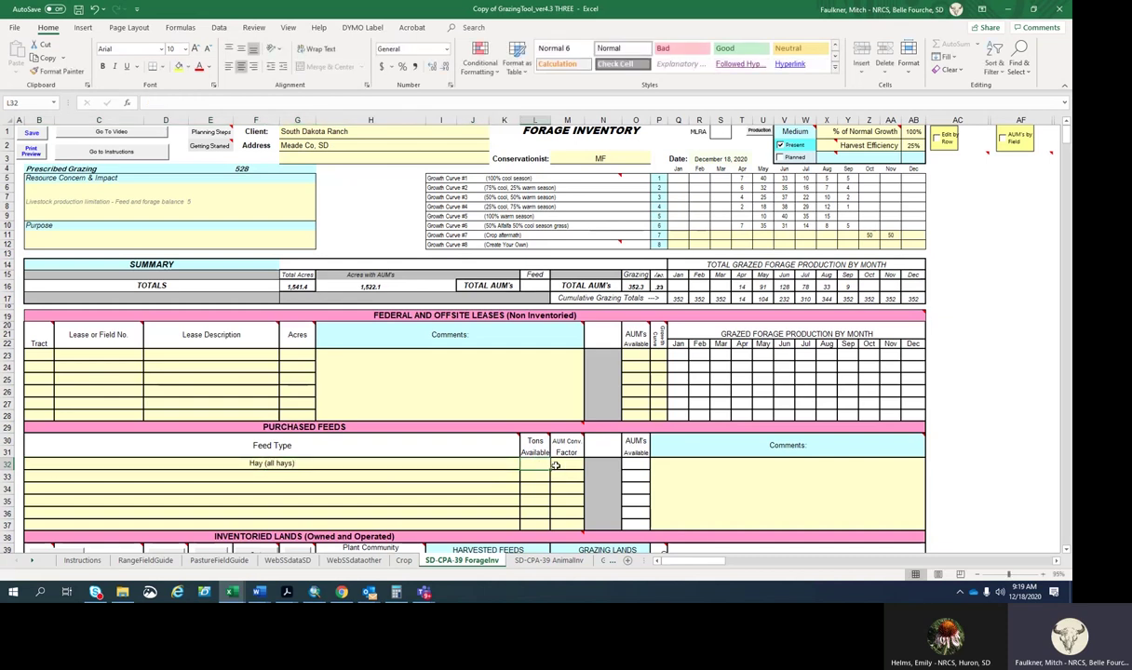
{"action": "type", "text": "100"}
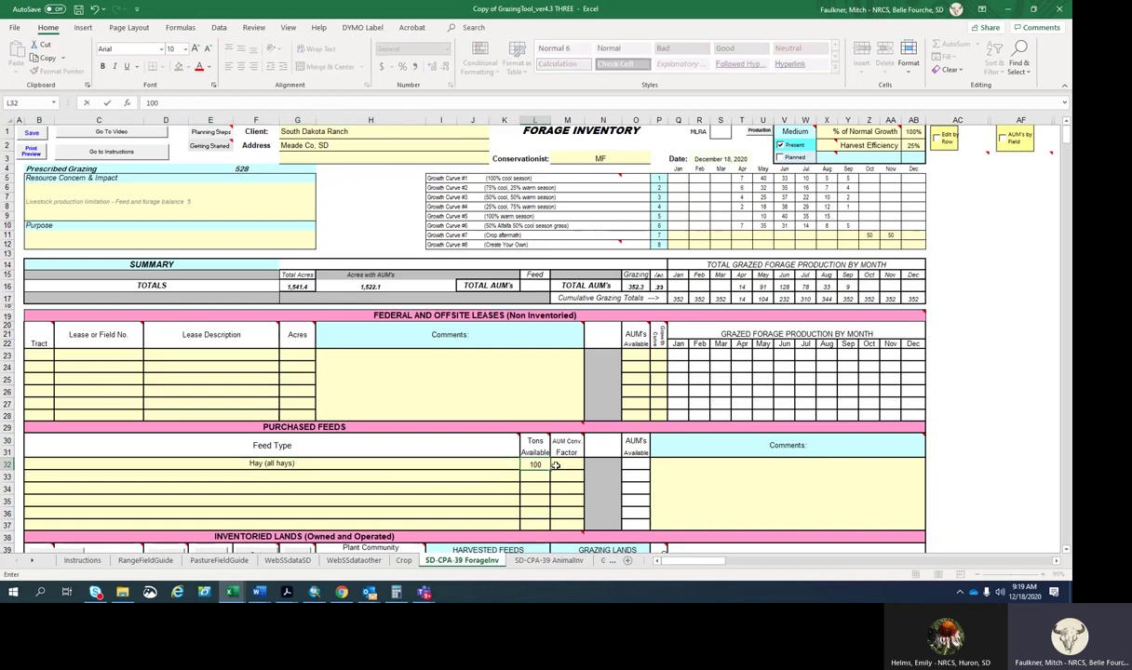
{"action": "left_click", "coordinate": [491, 469]}
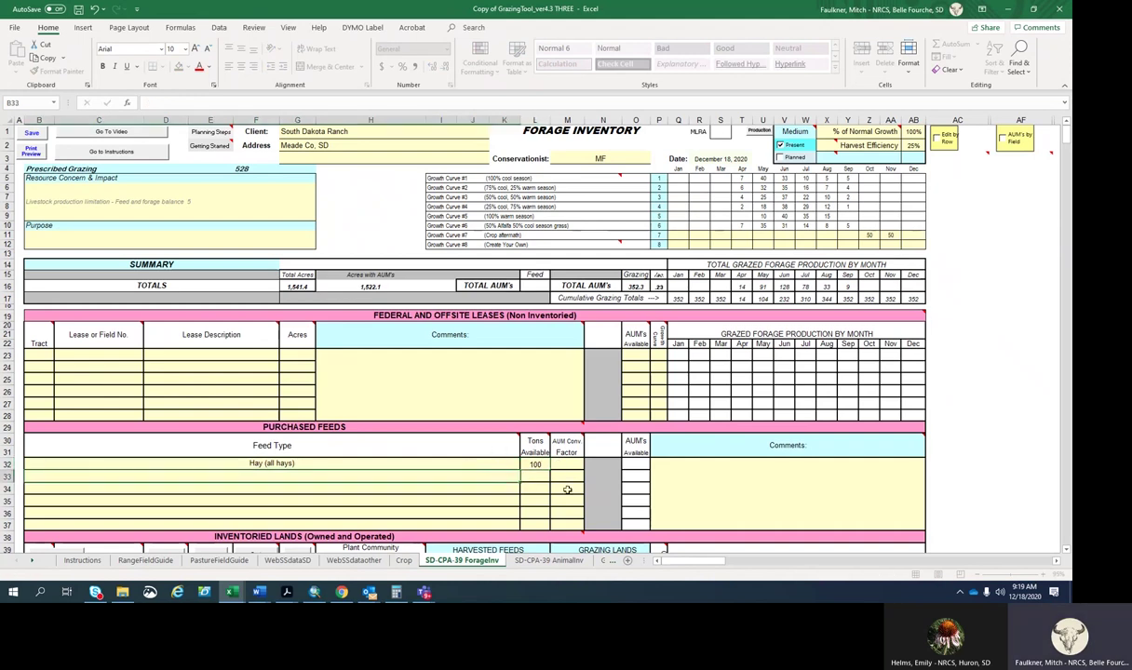
Set the AUM conversion factor for the purchased hay to 2.5.
{"action": "mouse_move", "coordinate": [571, 442]}
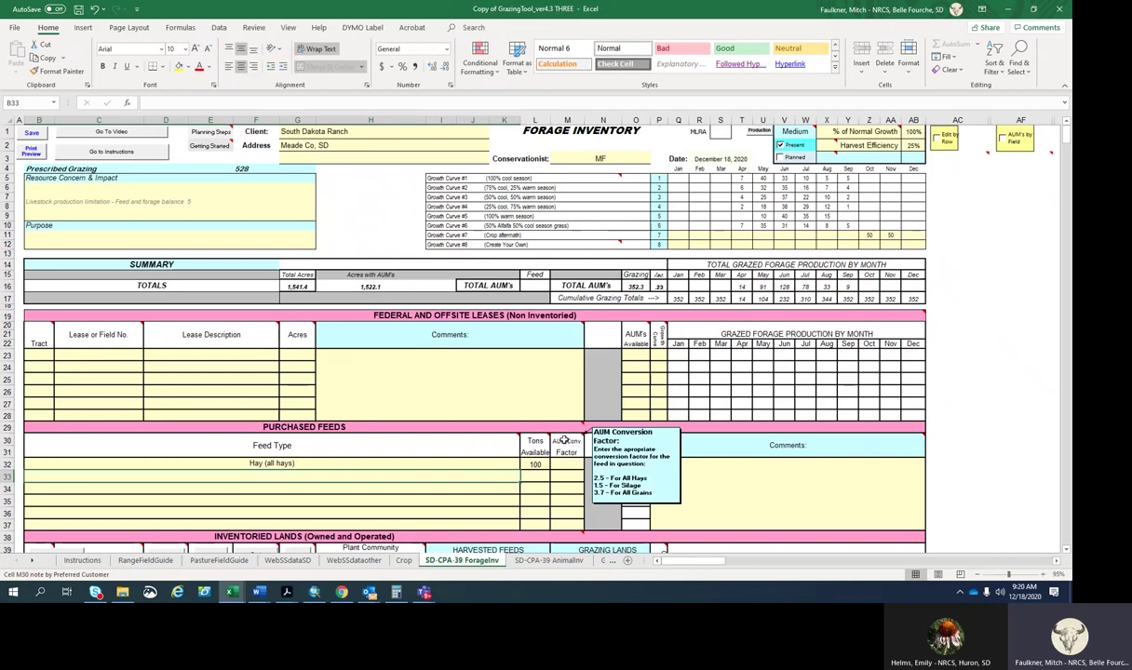
{"action": "left_click", "coordinate": [566, 463]}
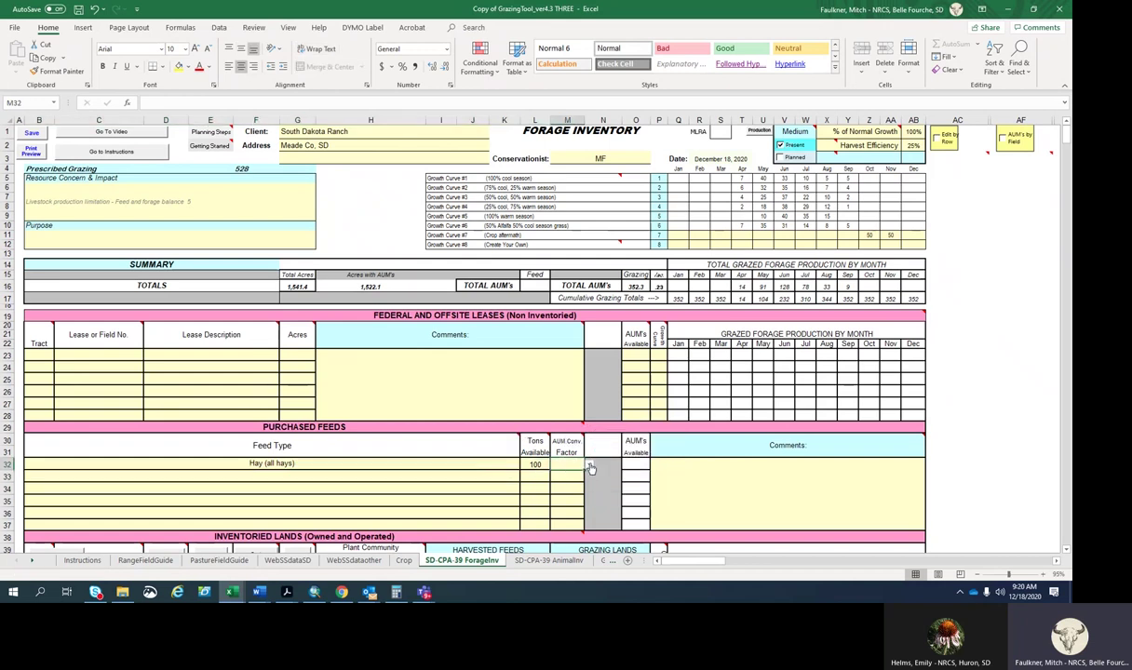
{"action": "left_click", "coordinate": [589, 465]}
{"action": "left_click", "coordinate": [577, 476]}
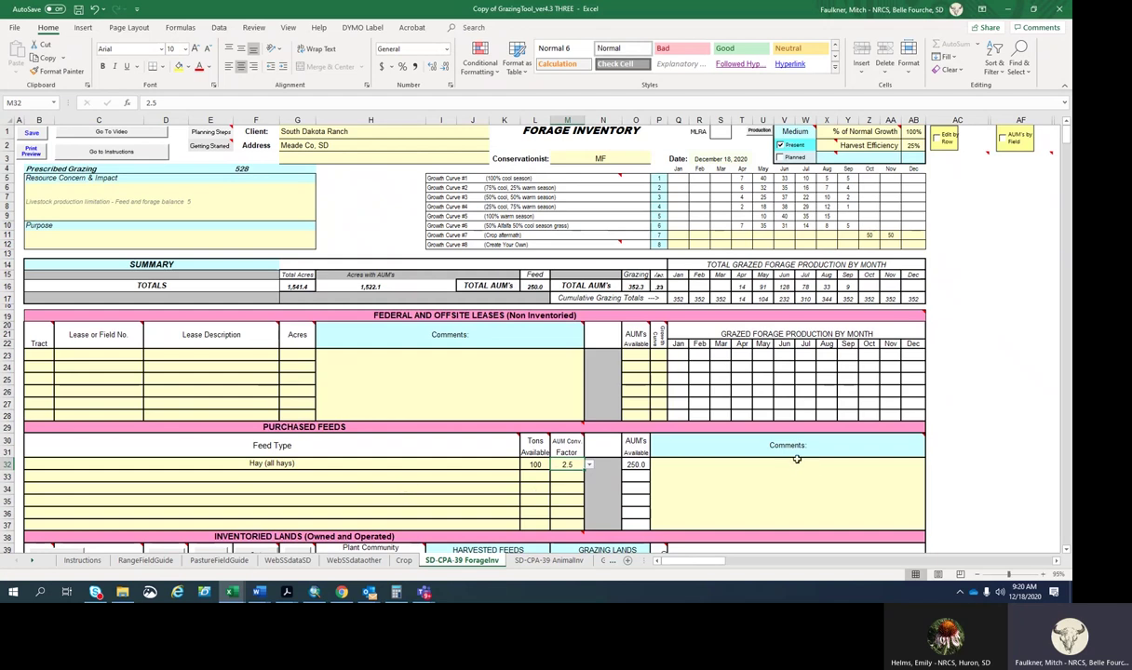
Review the land use entries of the fields in the Inventoried Lands table.
{"action": "scroll", "coordinate": [838, 424], "scroll_direction": "down", "scroll_amount": 1}
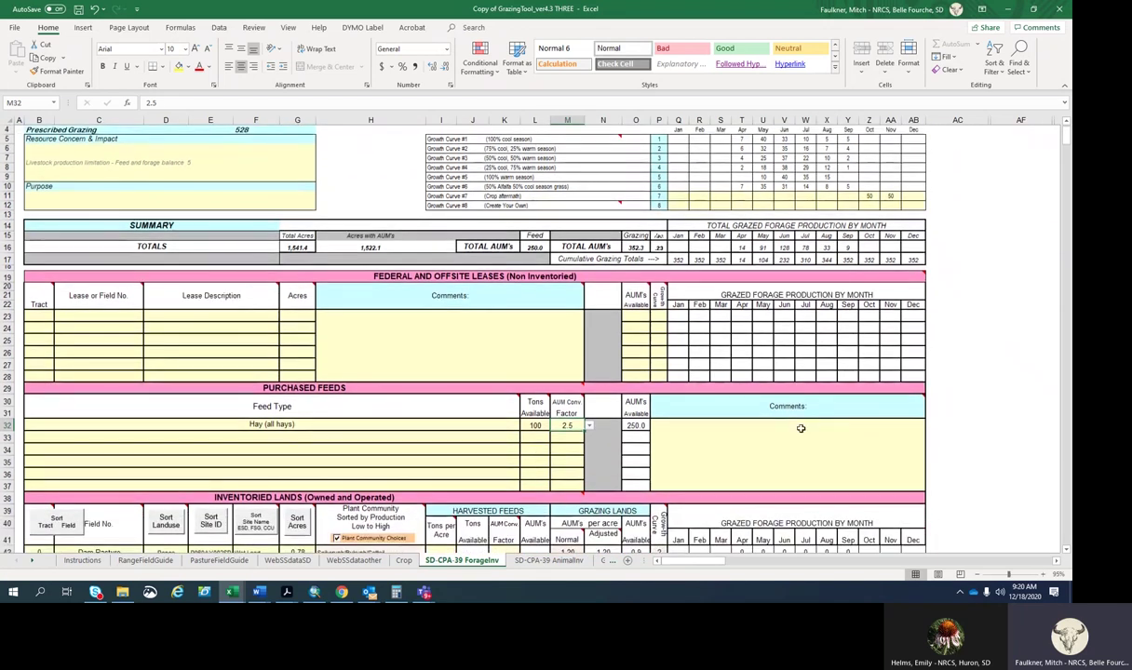
{"action": "left_click", "coordinate": [800, 426]}
{"action": "scroll", "coordinate": [800, 426], "scroll_direction": "down", "scroll_amount": 2}
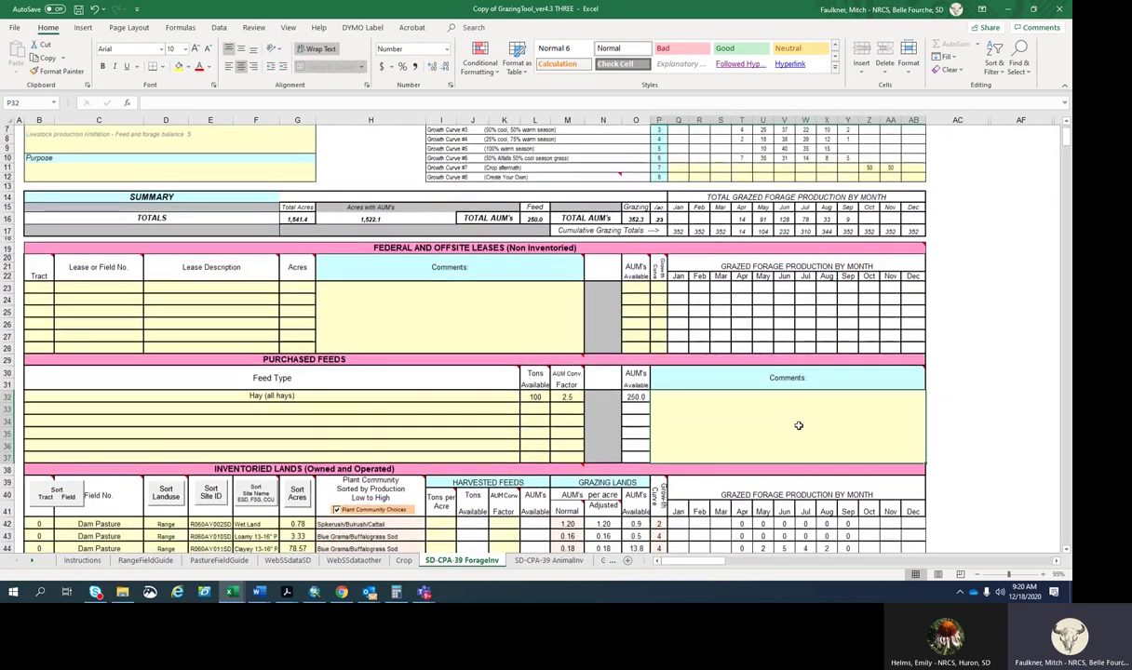
{"action": "scroll", "coordinate": [798, 426], "scroll_direction": "down", "scroll_amount": 2}
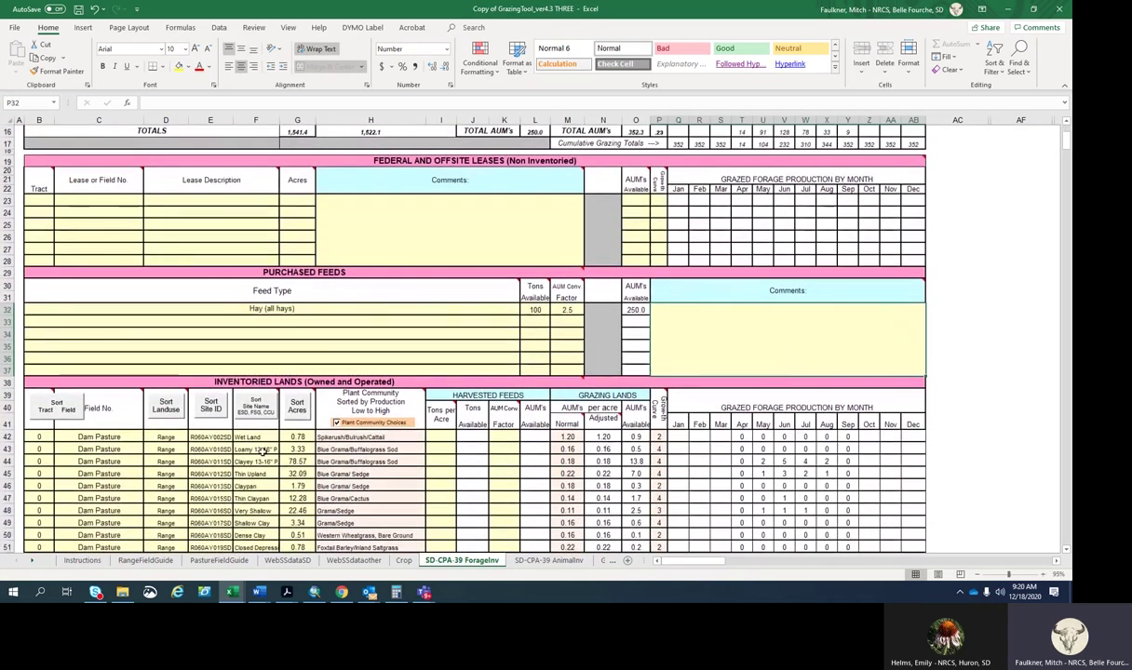
{"action": "scroll", "coordinate": [214, 437], "scroll_direction": "down", "scroll_amount": 1}
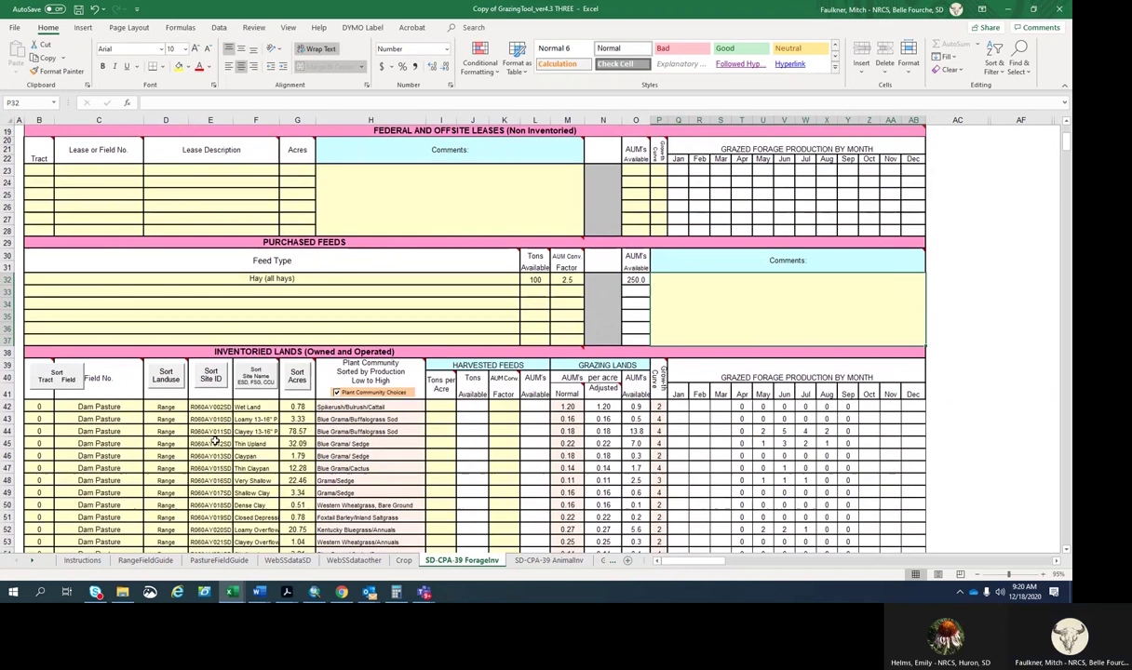
{"action": "scroll", "coordinate": [215, 439], "scroll_direction": "down", "scroll_amount": 1}
{"action": "scroll", "coordinate": [214, 440], "scroll_direction": "down", "scroll_amount": 1}
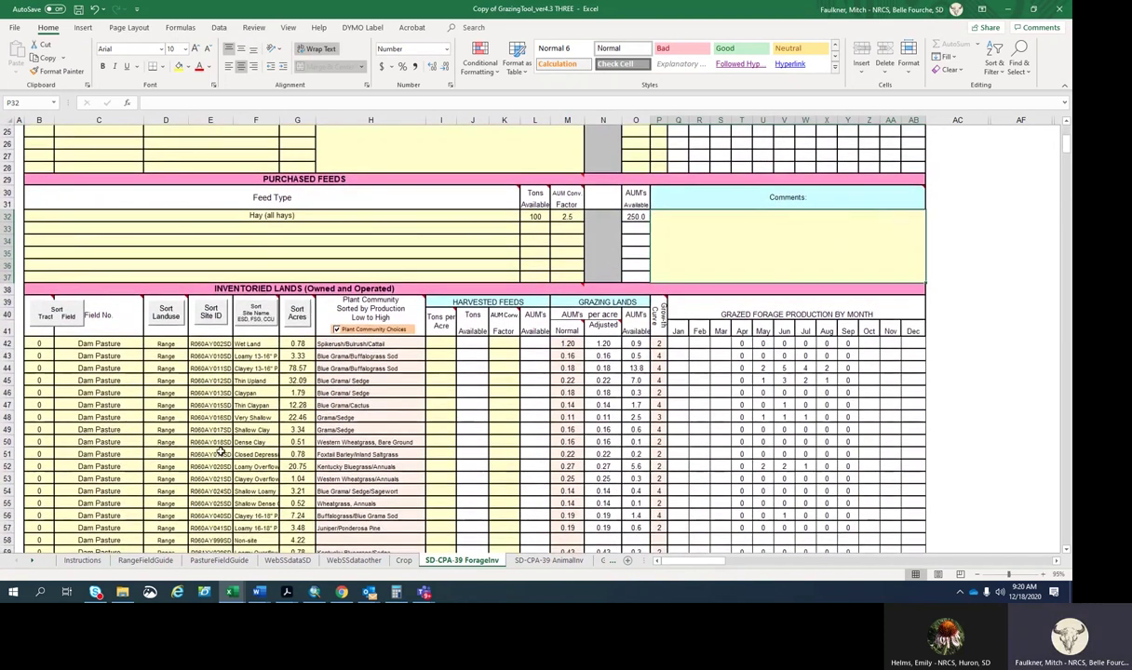
{"action": "scroll", "coordinate": [219, 435], "scroll_direction": "down", "scroll_amount": 2}
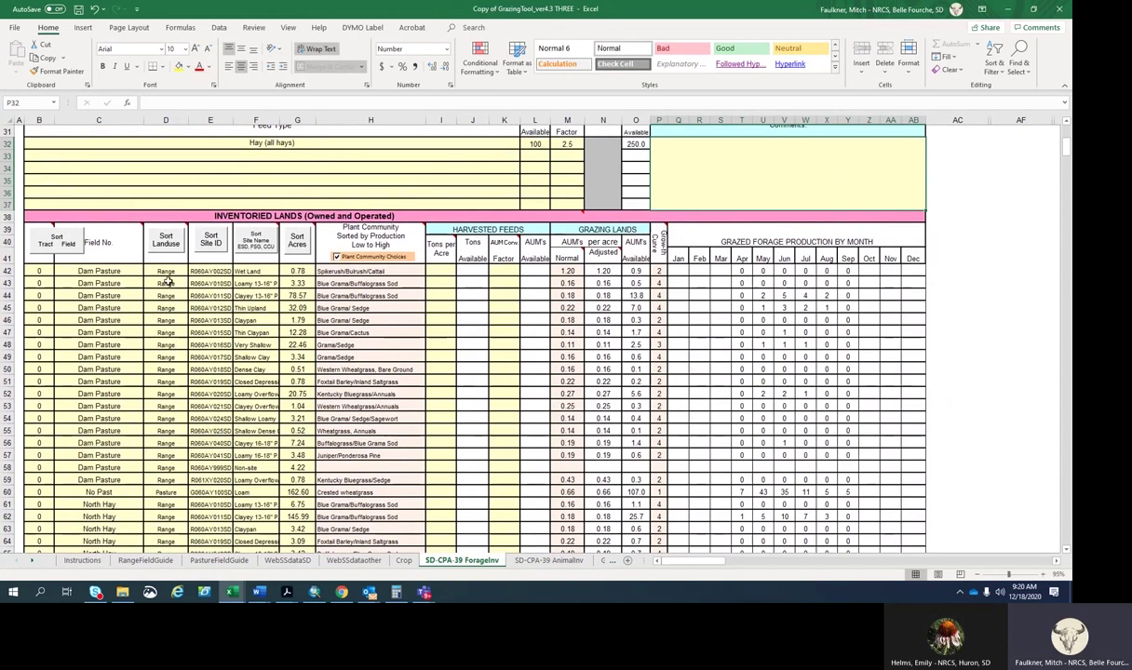
{"action": "left_click", "coordinate": [165, 490]}
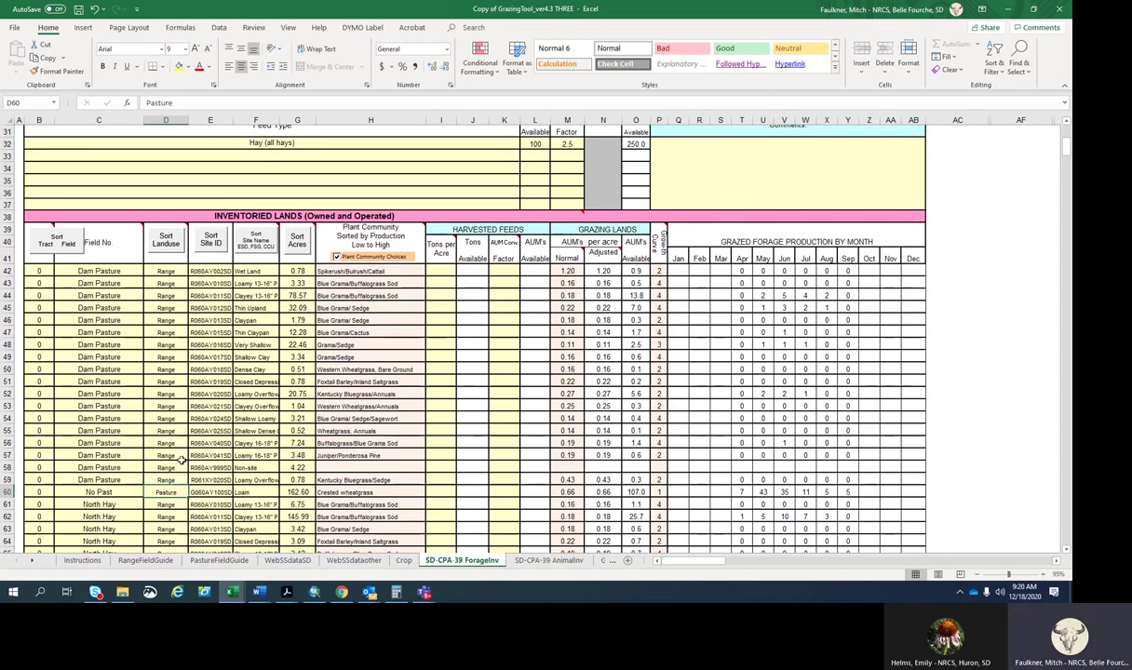
Clear the land use, site ID and site name from all W Crop rows in the Inventoried Lands table.
{"action": "scroll", "coordinate": [179, 461], "scroll_direction": "down", "scroll_amount": 10}
{"action": "scroll", "coordinate": [179, 457], "scroll_direction": "down", "scroll_amount": 10}
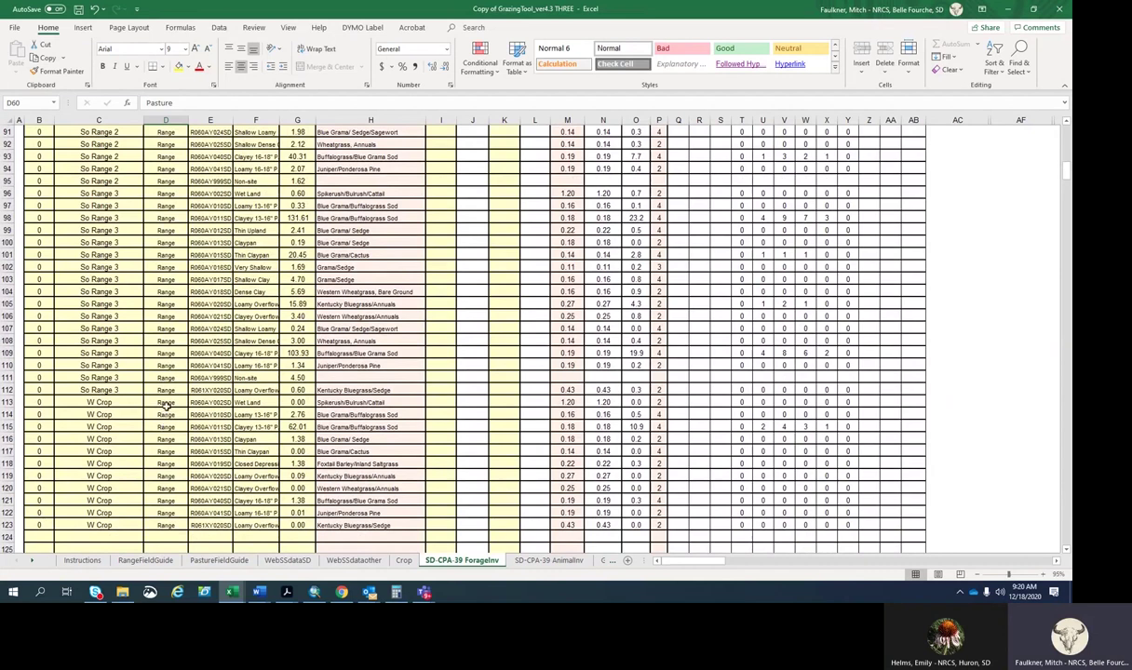
{"action": "left_click_drag", "start_coordinate": [166, 402], "coordinate": [248, 522]}
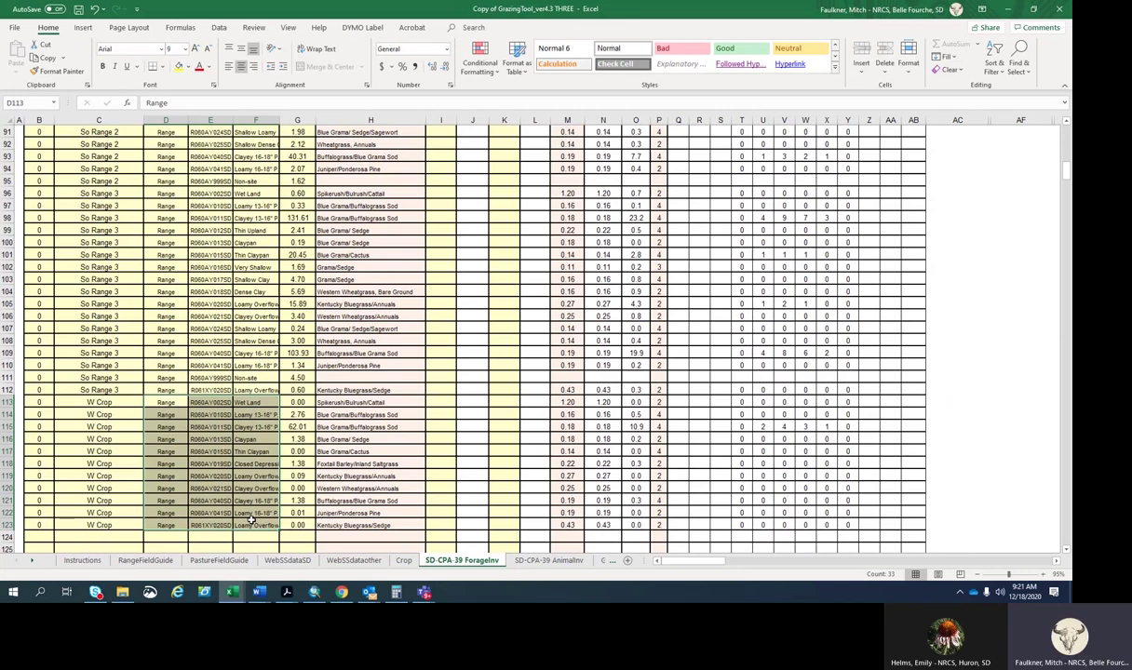
{"action": "key", "text": "Delete"}
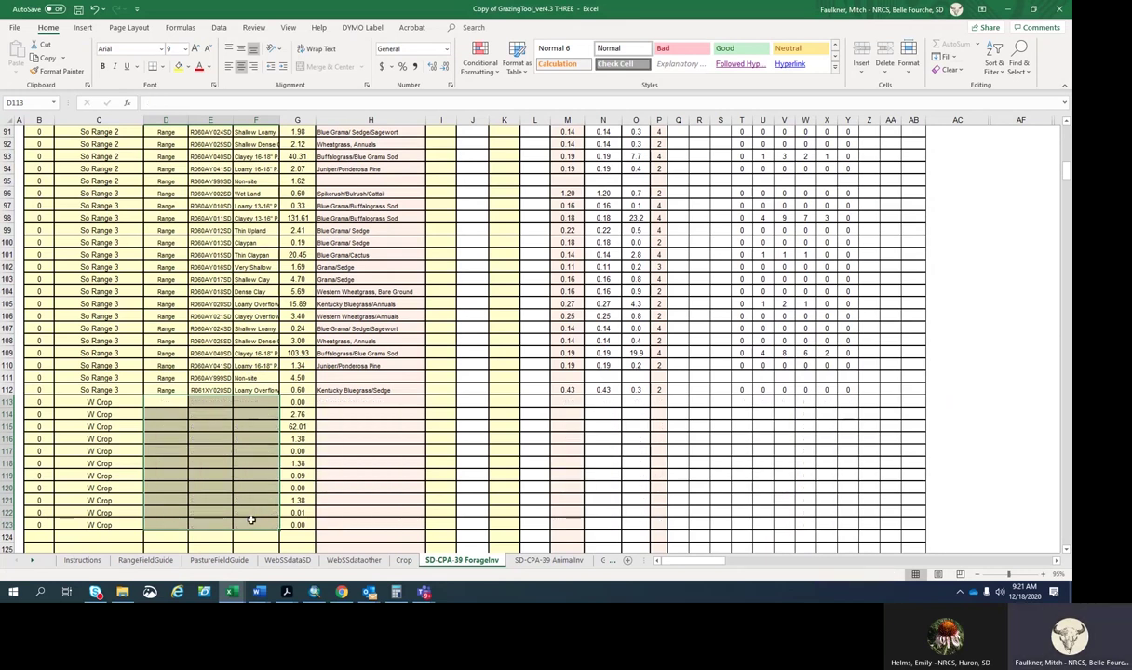
{"action": "scroll", "coordinate": [211, 444], "scroll_direction": "up", "scroll_amount": 1}
{"action": "left_click", "coordinate": [211, 443]}
Sort the Inventoried Lands table by acres.
{"action": "scroll", "coordinate": [214, 439], "scroll_direction": "up", "scroll_amount": 7}
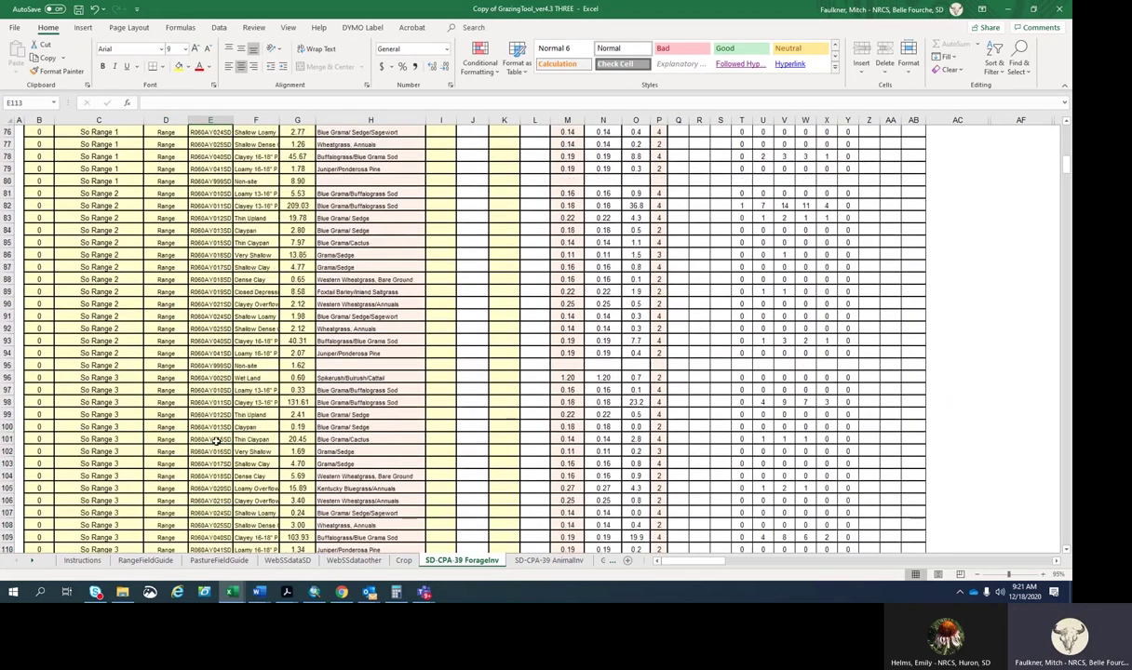
{"action": "scroll", "coordinate": [215, 436], "scroll_direction": "up", "scroll_amount": 14}
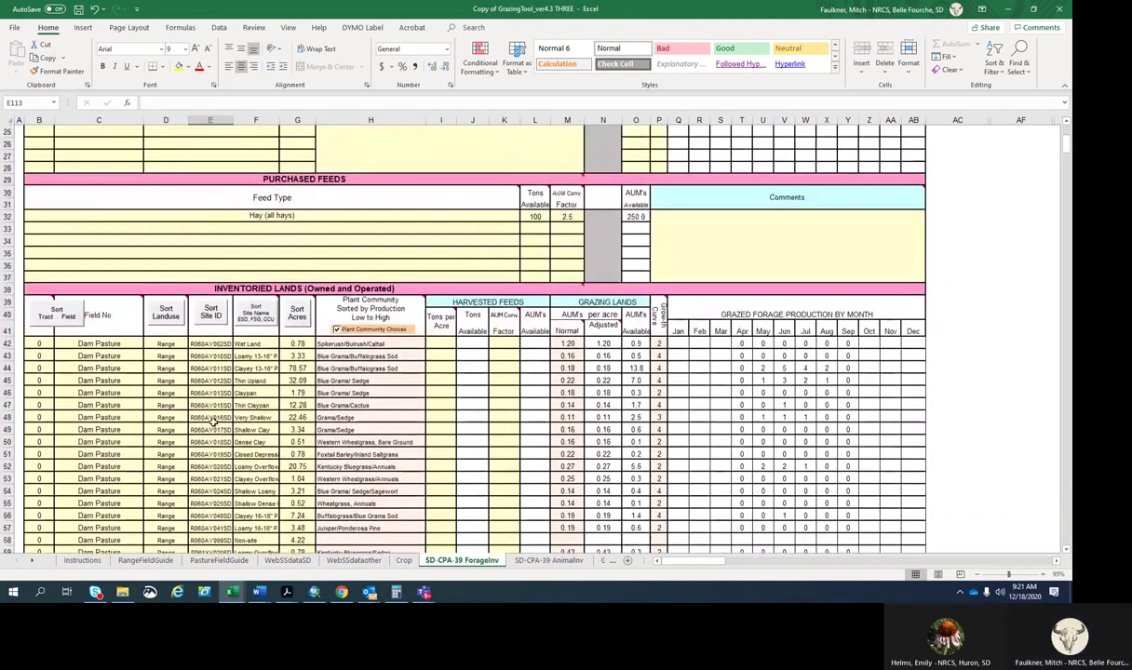
{"action": "mouse_move", "coordinate": [54, 316]}
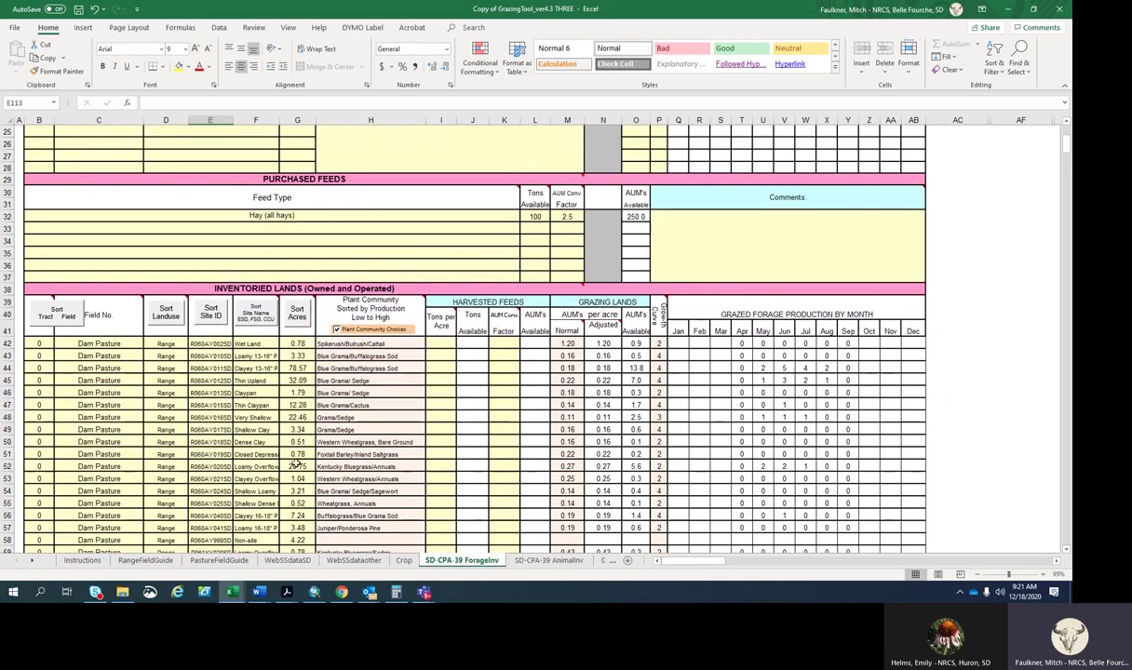
{"action": "left_click", "coordinate": [988, 291]}
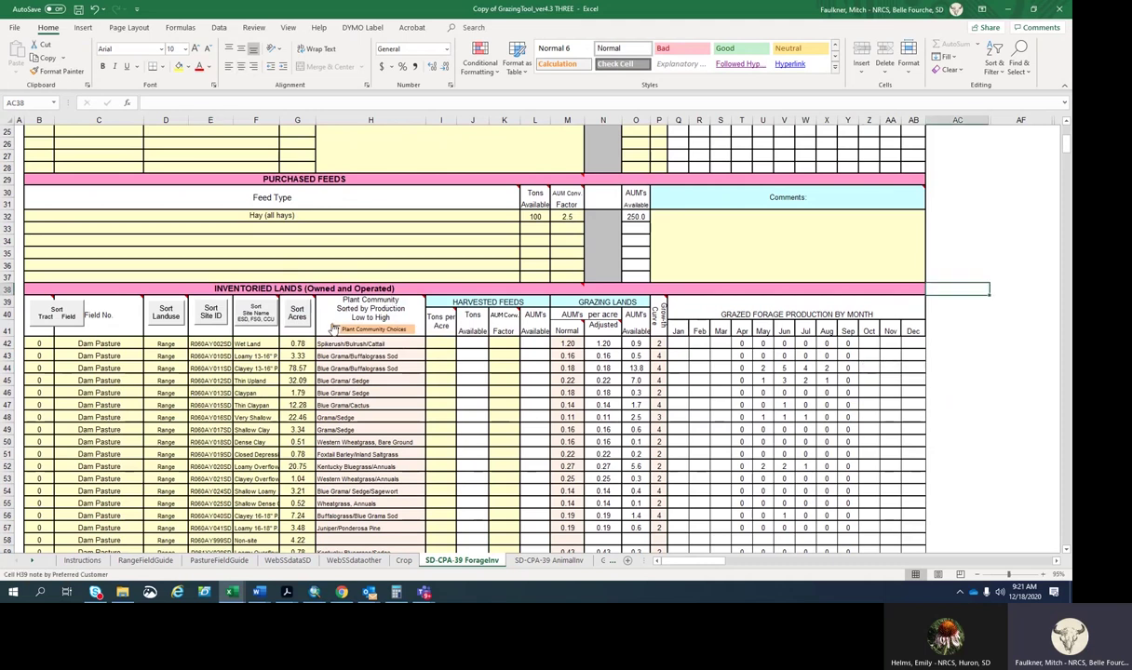
{"action": "left_click", "coordinate": [299, 312]}
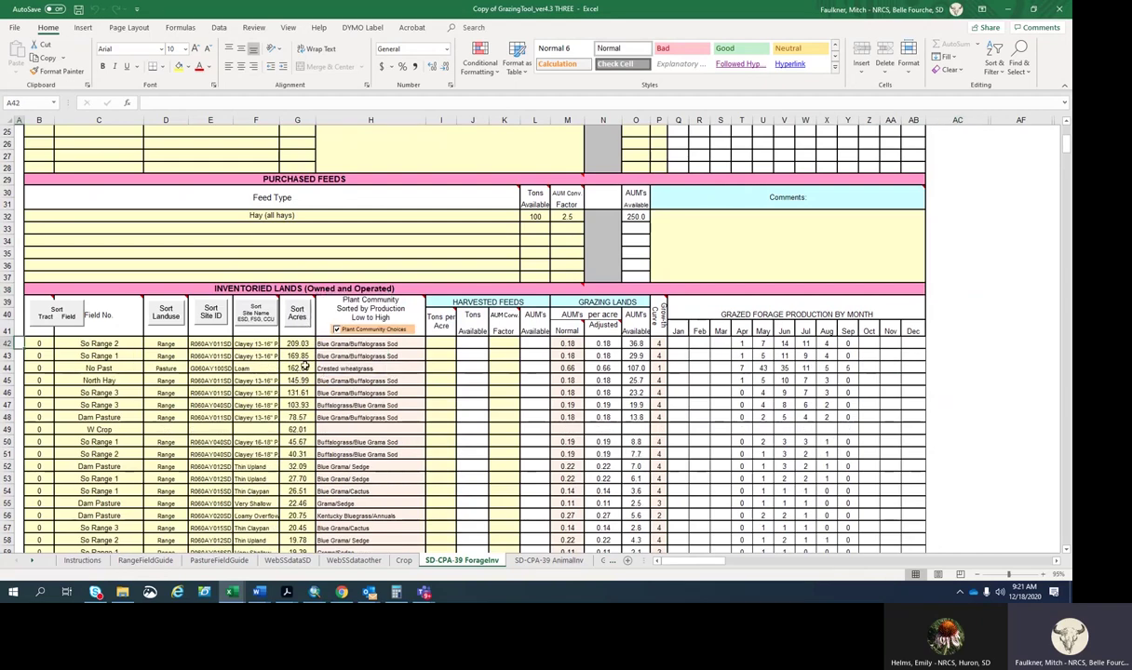
Clear the tract, field, land use, site and acres entries in rows 115 to 123, the Inventoried Lands rows under 0.5 acres.
{"action": "scroll", "coordinate": [305, 376], "scroll_direction": "down", "scroll_amount": 4}
{"action": "scroll", "coordinate": [305, 376], "scroll_direction": "down", "scroll_amount": 6}
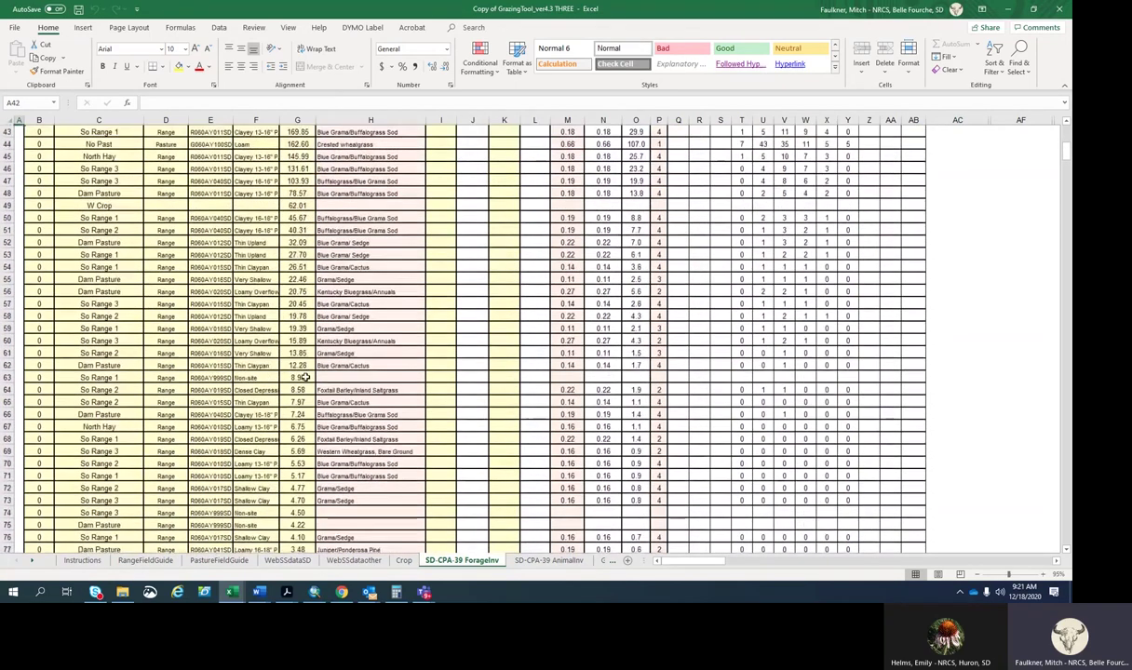
{"action": "scroll", "coordinate": [302, 377], "scroll_direction": "down", "scroll_amount": 7}
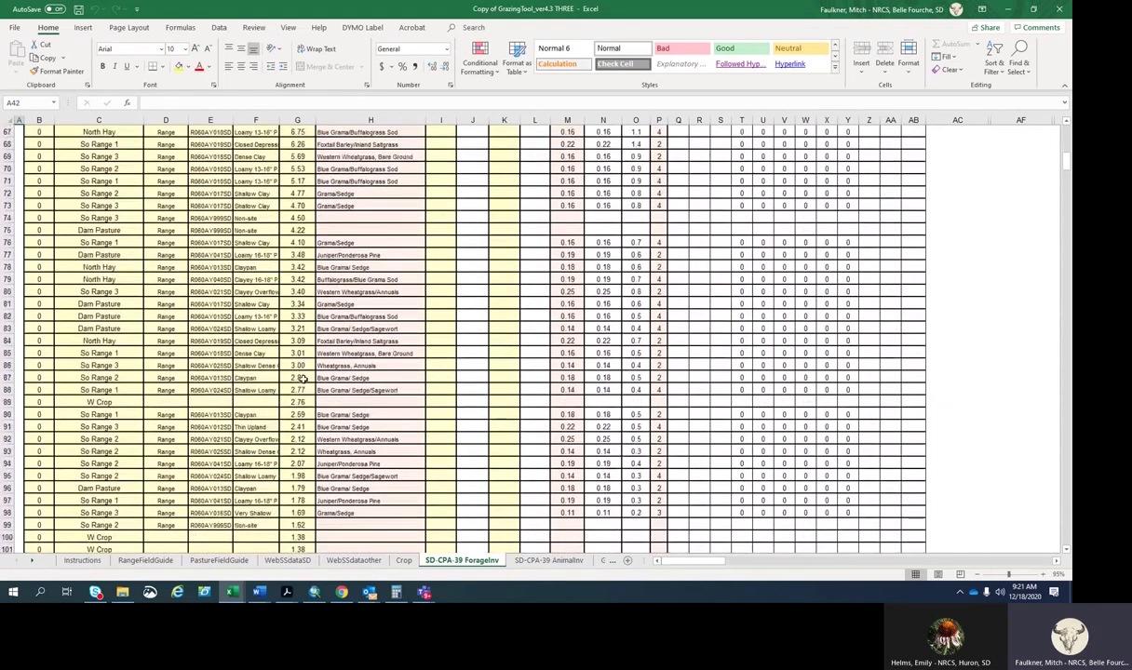
{"action": "scroll", "coordinate": [305, 384], "scroll_direction": "down", "scroll_amount": 7}
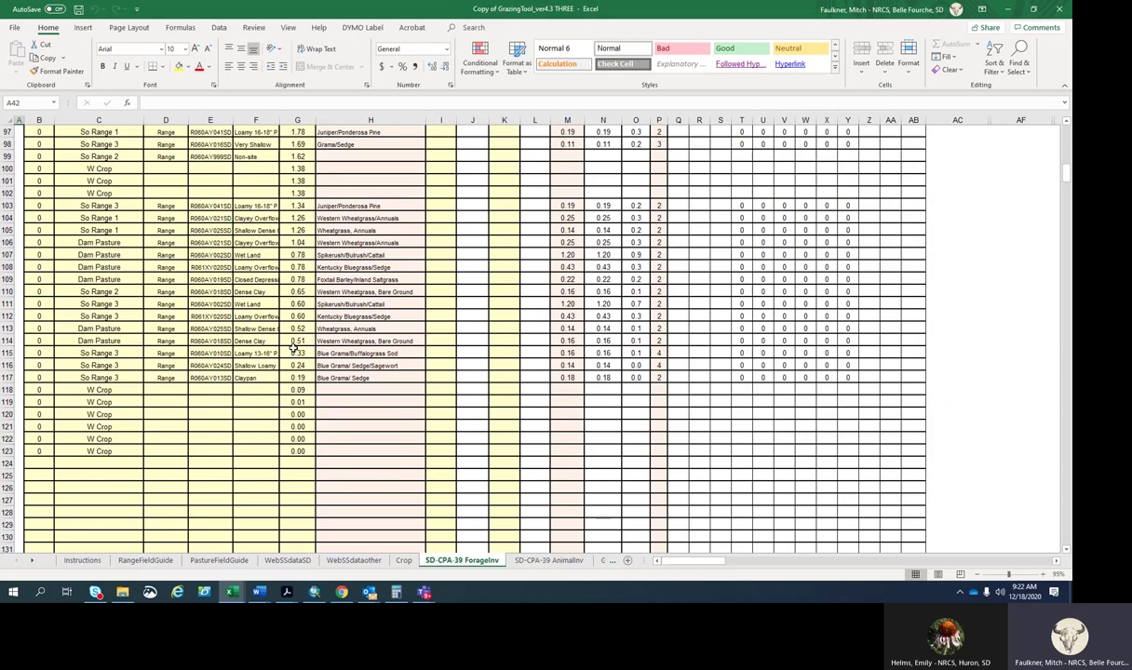
{"action": "left_click", "coordinate": [41, 353]}
{"action": "key", "text": "ctrl+c"}
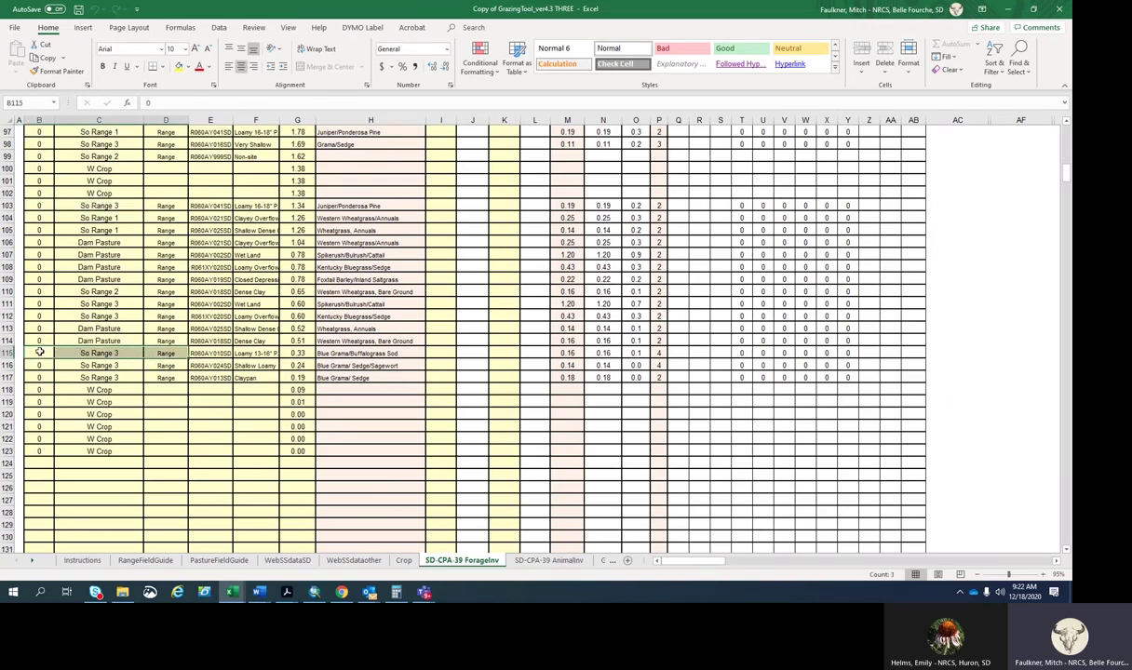
{"action": "left_click_drag", "start_coordinate": [40, 352], "coordinate": [298, 455]}
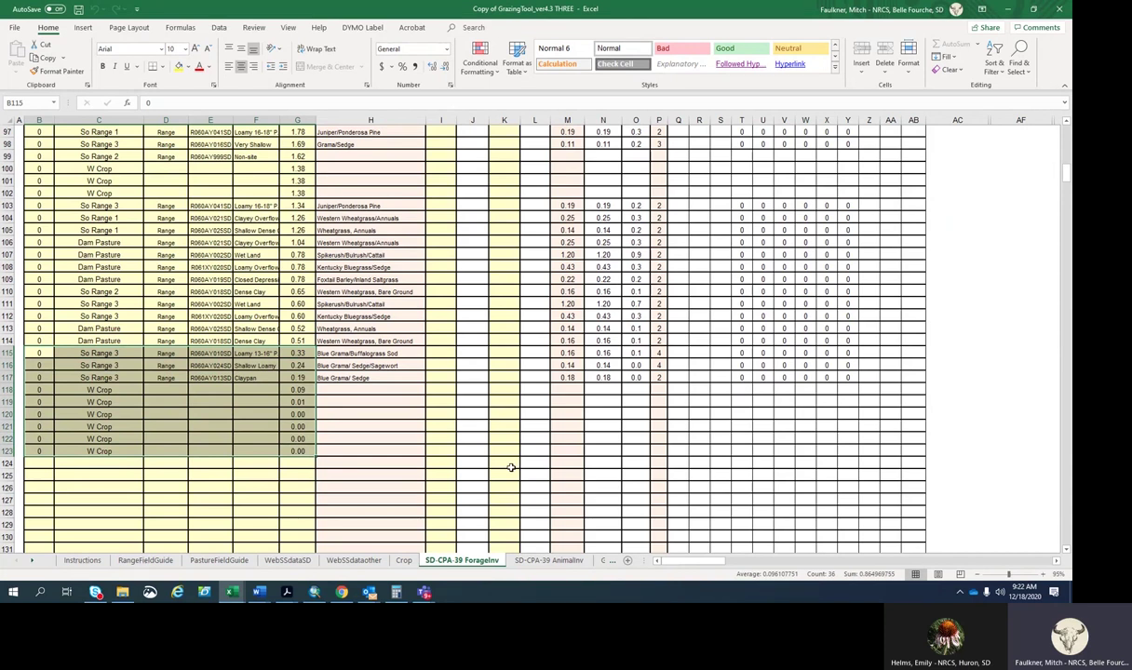
{"action": "key", "text": "Delete"}
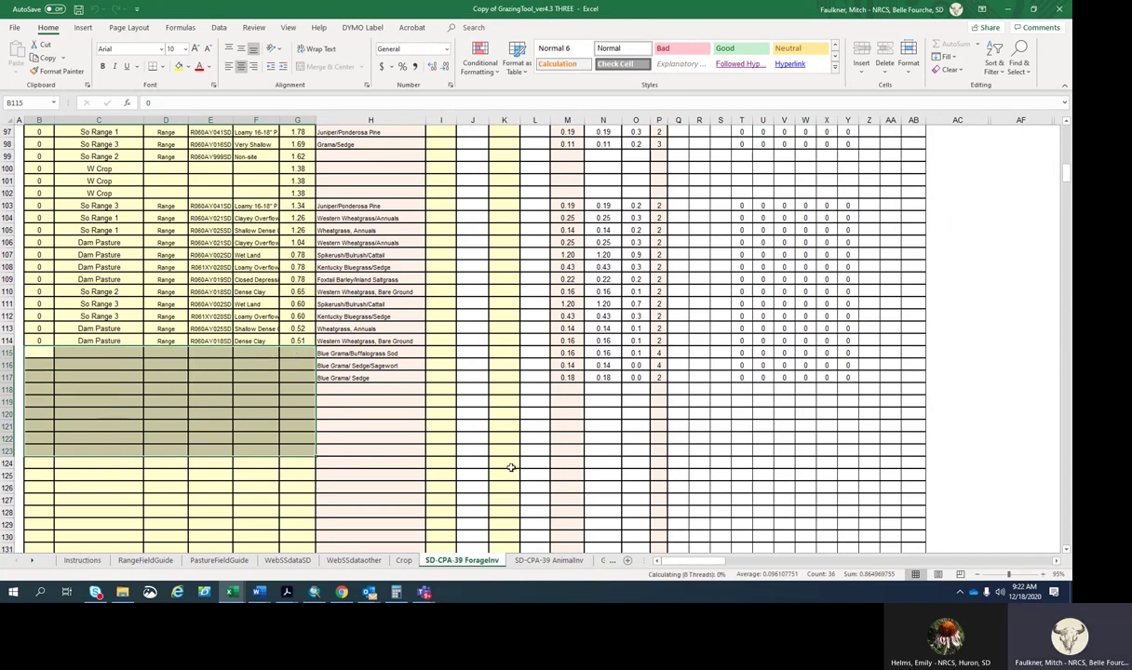
{"action": "left_click", "coordinate": [260, 388]}
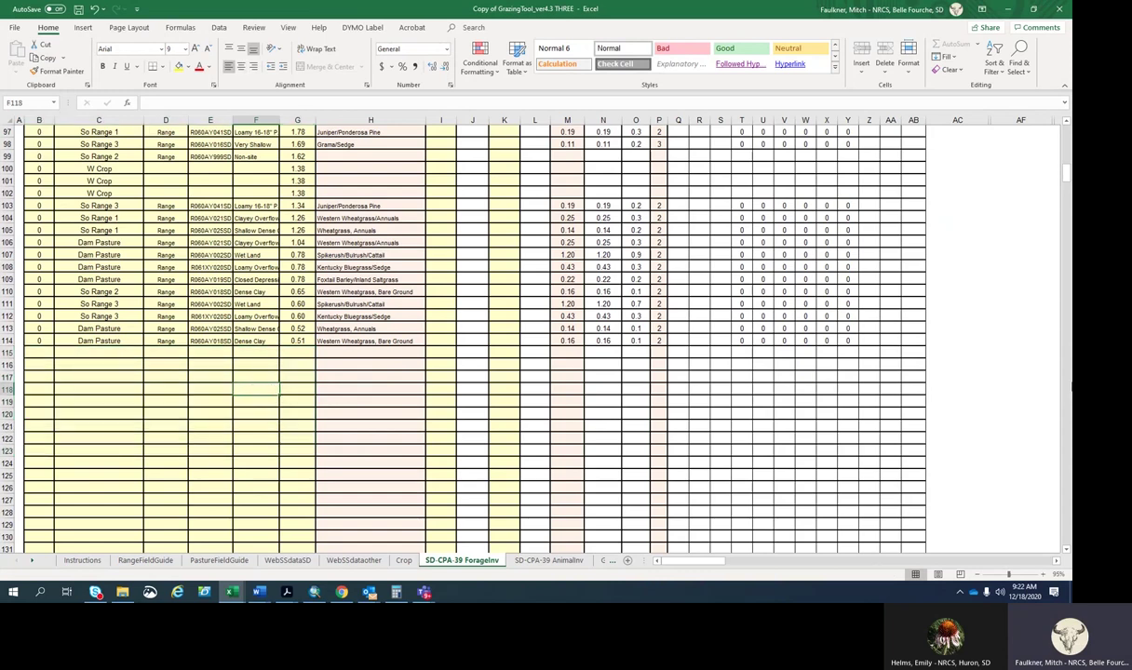
Sort the Inventoried Lands table by site ID.
{"action": "left_click_drag", "start_coordinate": [1067, 167], "coordinate": [942, 192]}
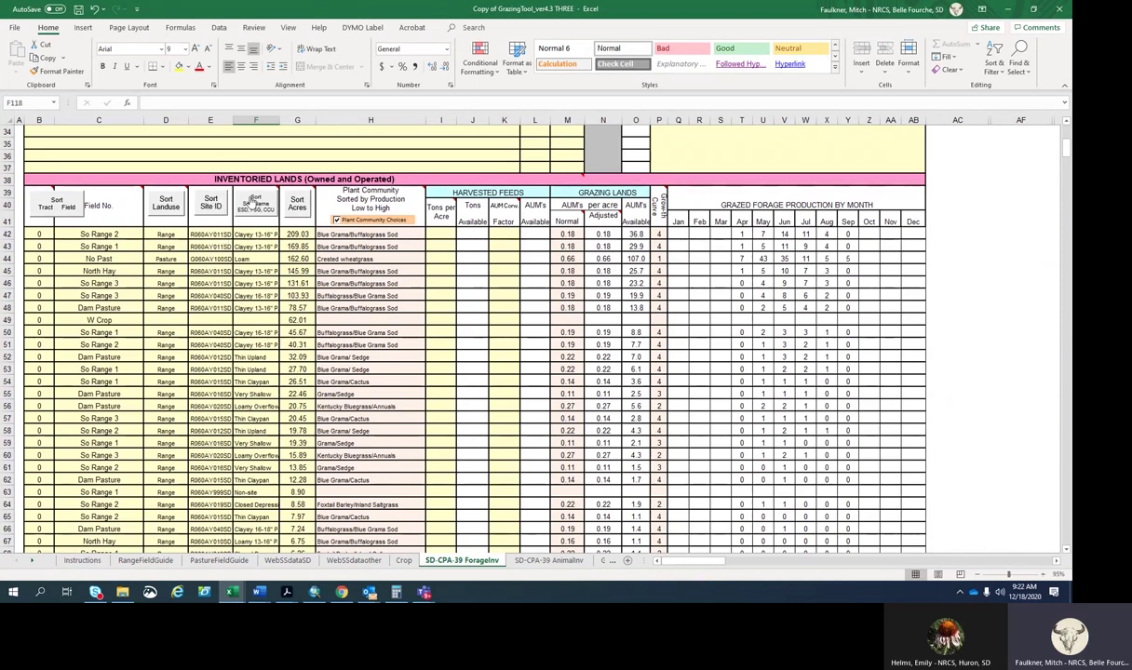
{"action": "mouse_move", "coordinate": [251, 202]}
{"action": "left_click", "coordinate": [211, 207]}
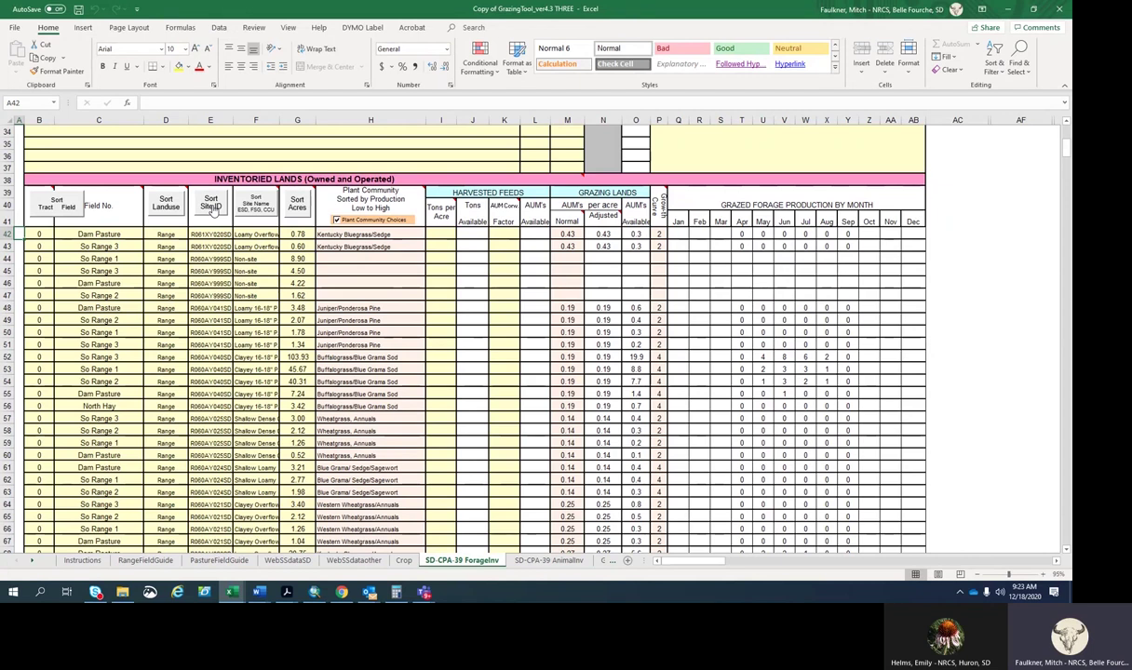
Set the plant community of the two Loamy Overflow rows, 42 and 43, to Smooth Bromegrass/Kentucky Bluegrass.
{"action": "mouse_move", "coordinate": [199, 184]}
{"action": "left_click", "coordinate": [265, 235]}
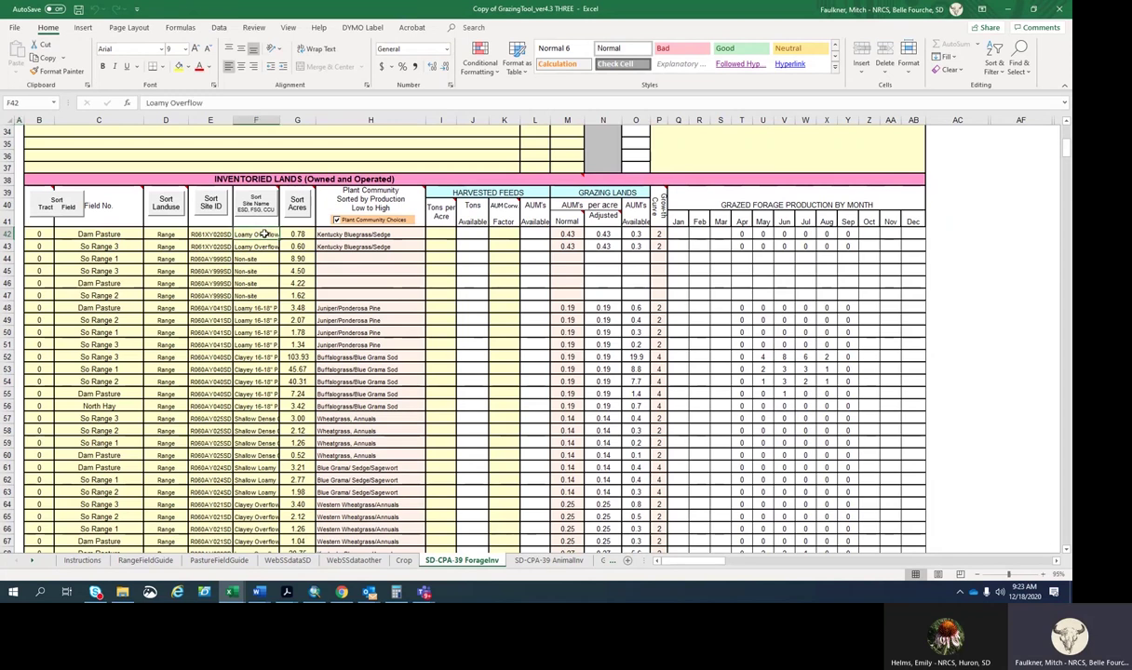
{"action": "left_click", "coordinate": [414, 237]}
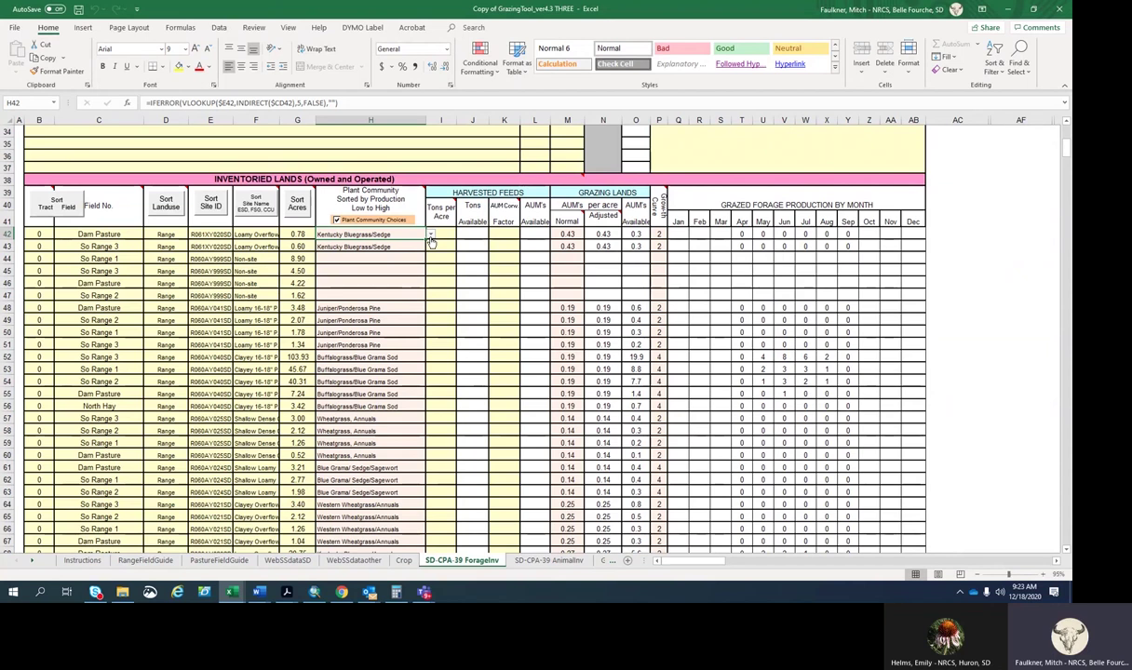
{"action": "left_click", "coordinate": [430, 235]}
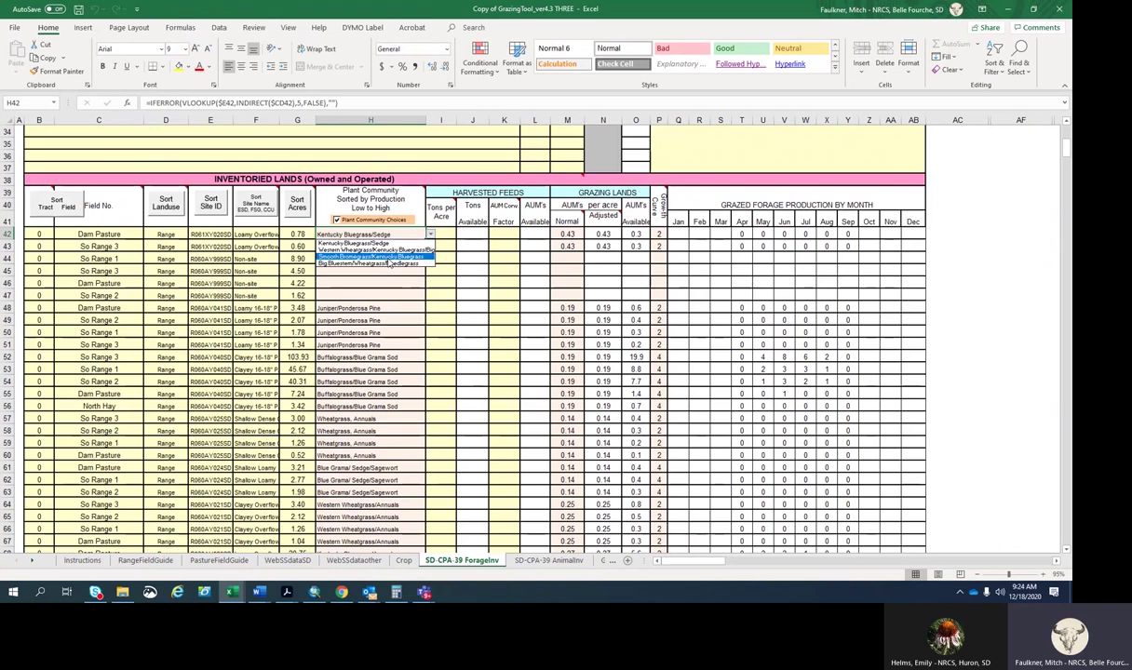
{"action": "left_click", "coordinate": [388, 257]}
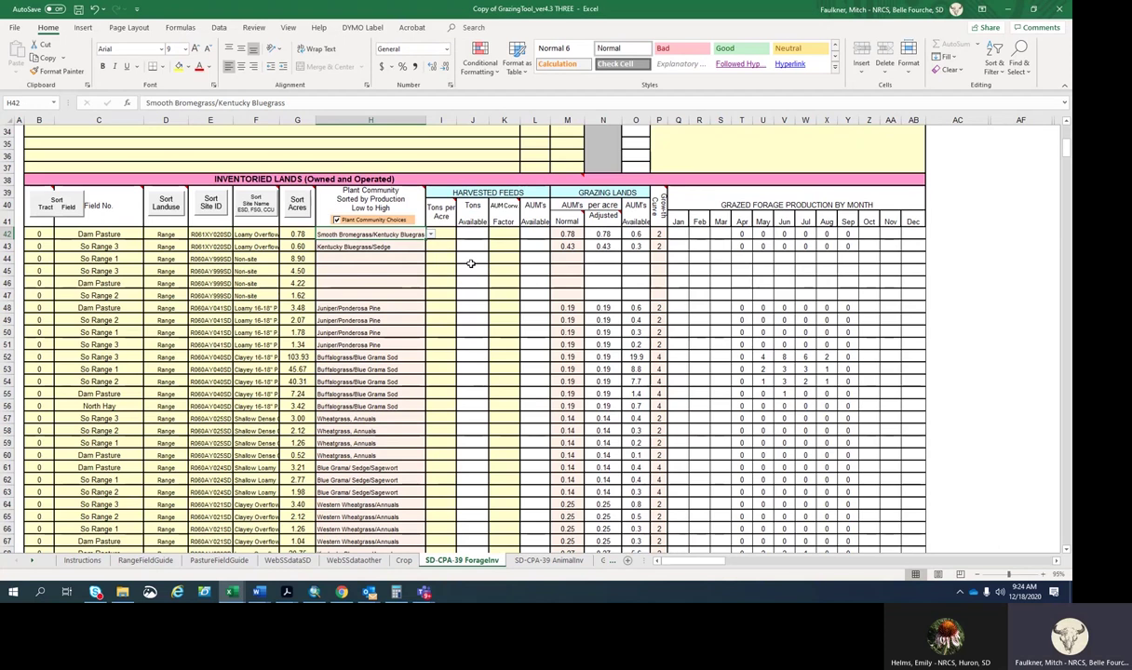
{"action": "left_click", "coordinate": [396, 245]}
{"action": "left_click", "coordinate": [431, 248]}
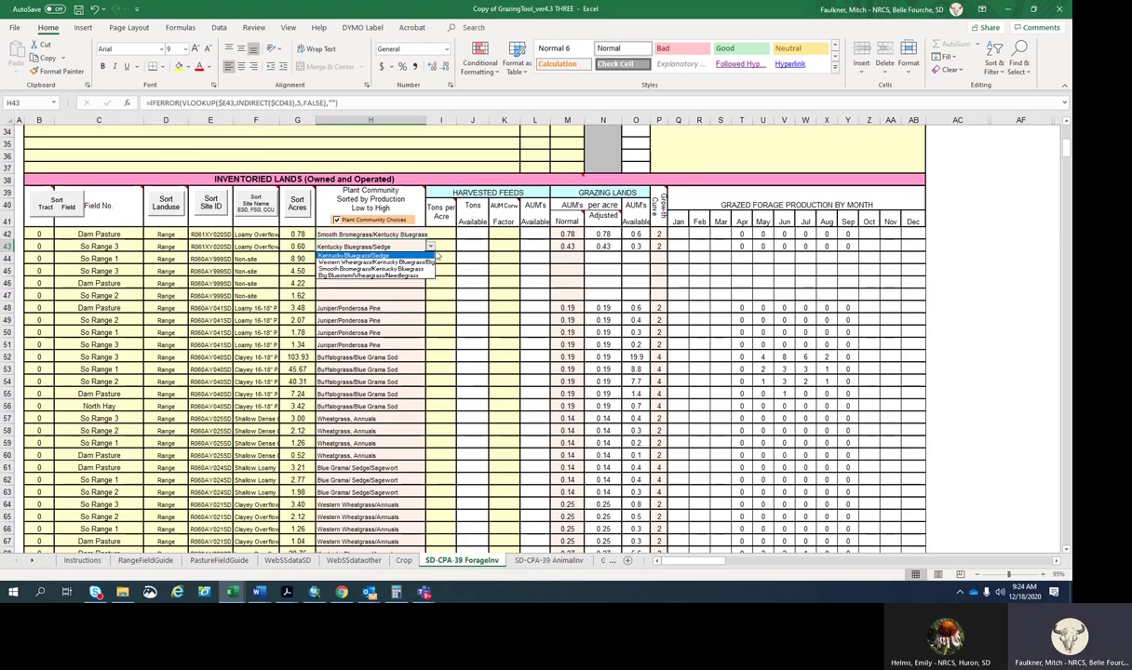
{"action": "left_click", "coordinate": [381, 269]}
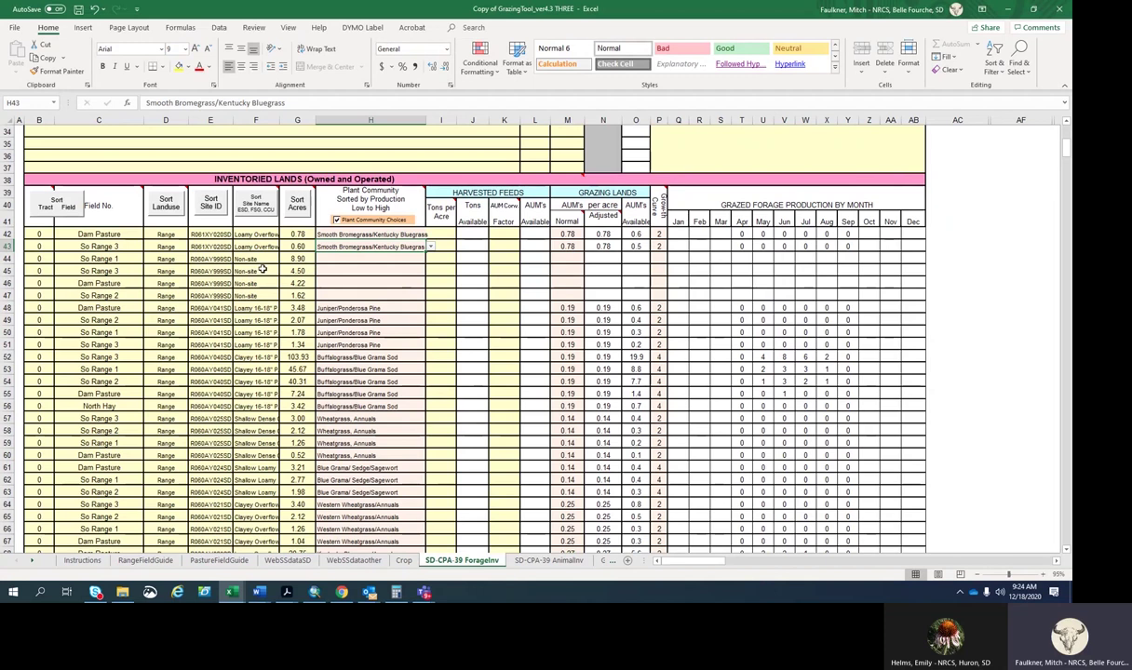
Enter 0.07 normal AUMs per acre for the So Range 1 Non-site row and fill it through all four Non-site rows.
{"action": "left_click", "coordinate": [344, 260]}
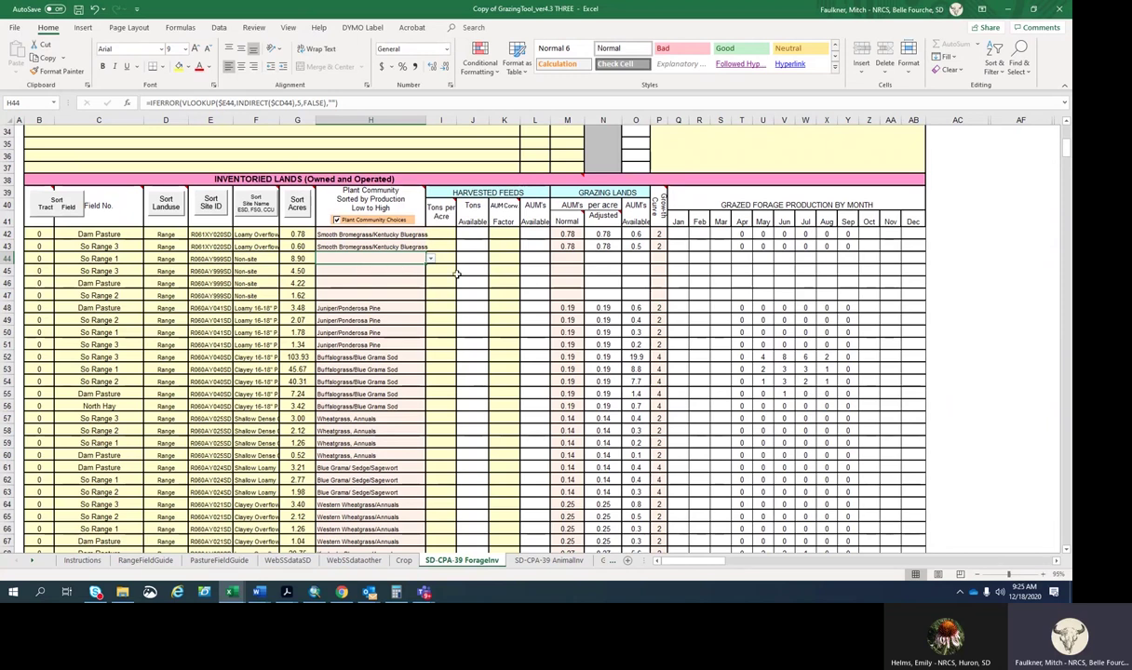
{"action": "left_click", "coordinate": [554, 258]}
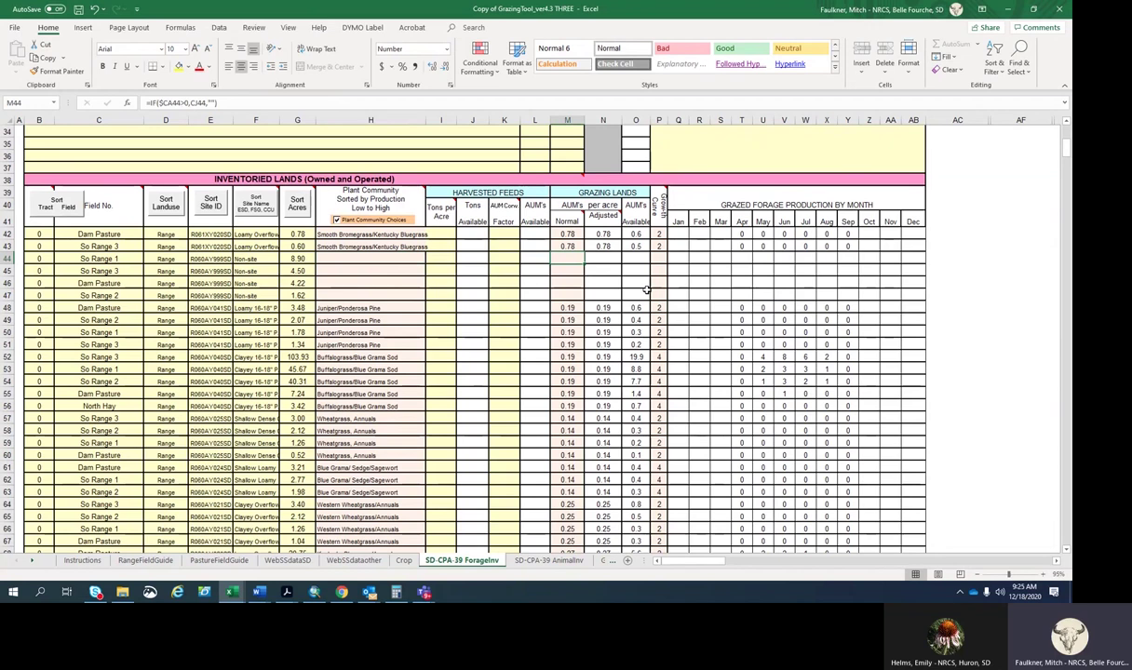
{"action": "type", "text": "0.0"}
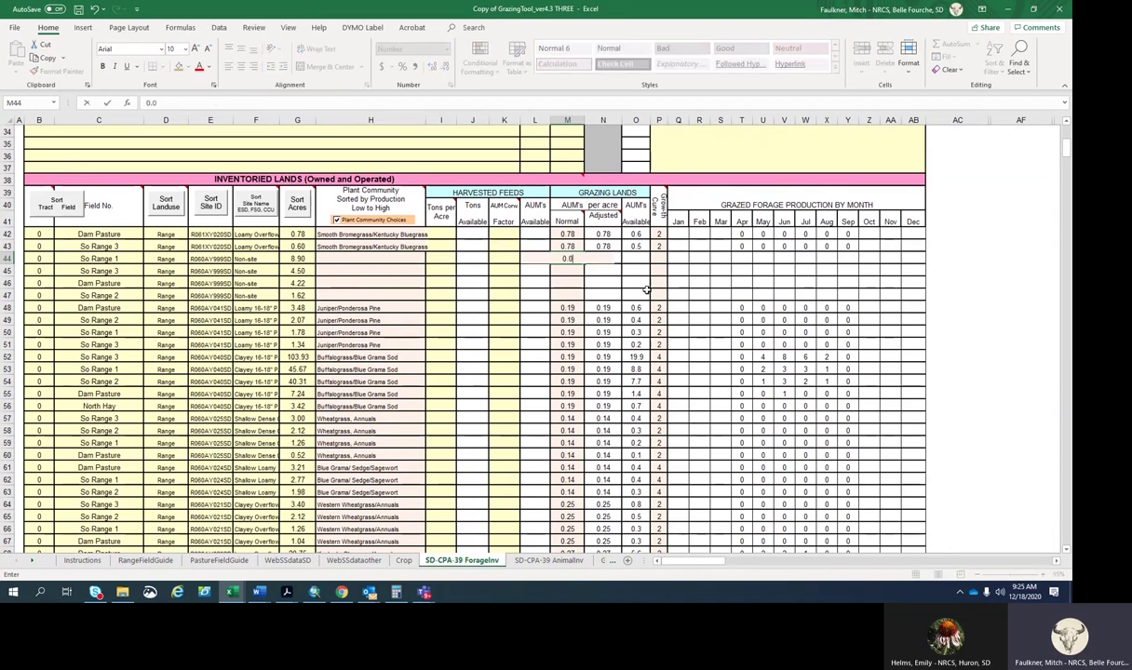
{"action": "type", "text": "7"}
{"action": "left_click", "coordinate": [581, 269]}
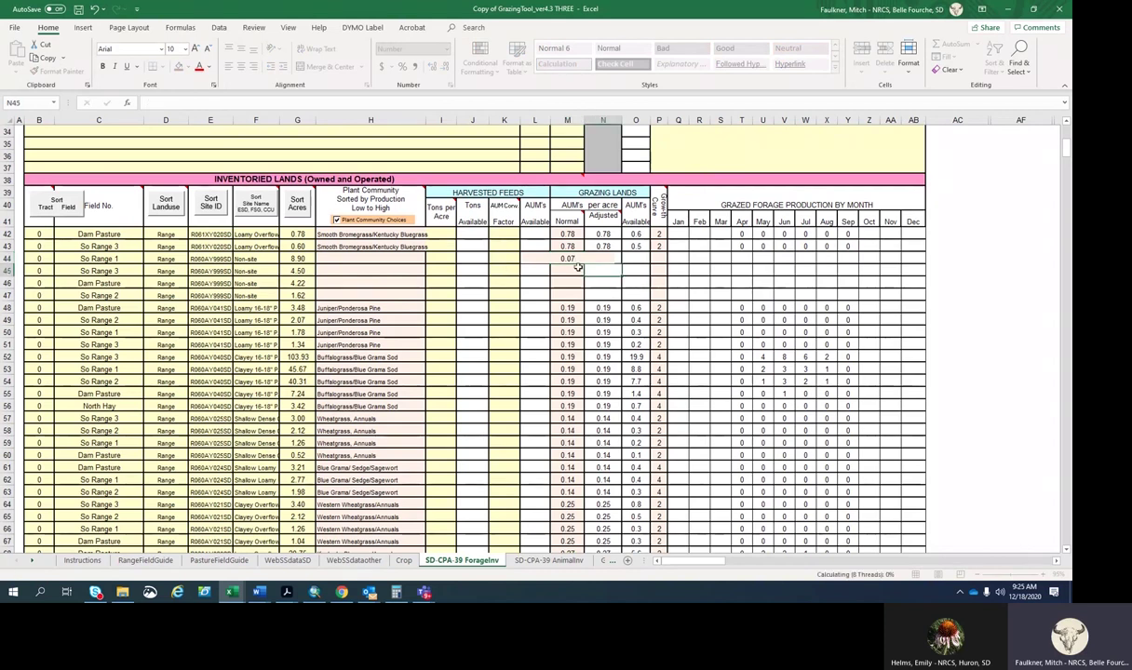
{"action": "left_click", "coordinate": [569, 259]}
{"action": "left_click_drag", "start_coordinate": [583, 264], "coordinate": [570, 296]}
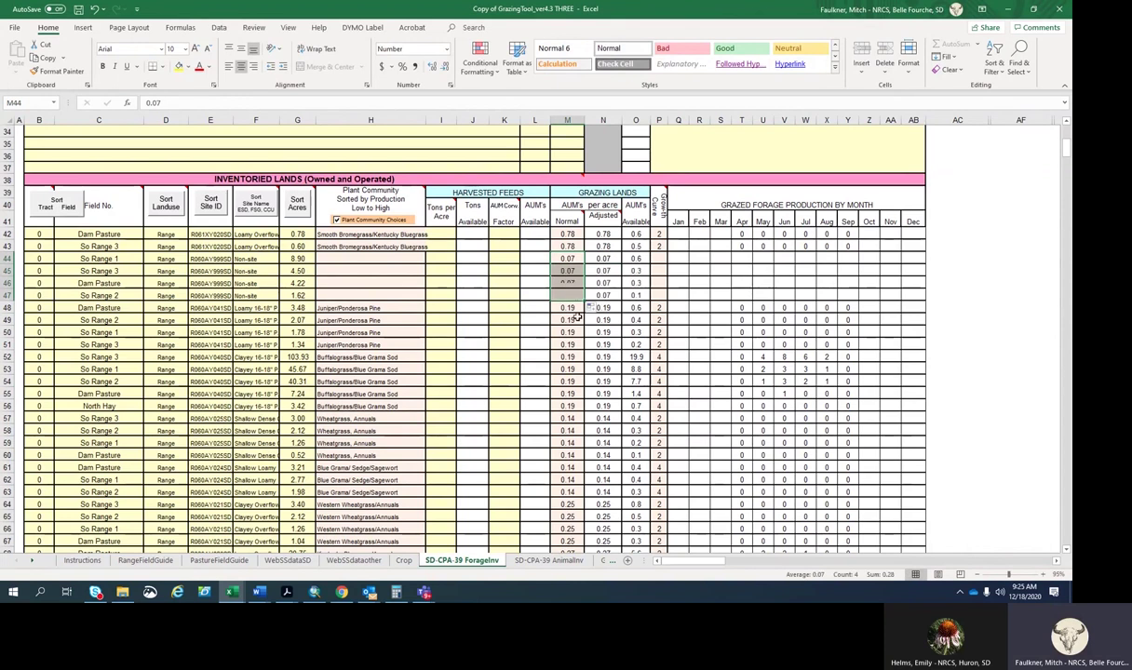
Assign growth curve 1 to each of the four Non-site rows, 44 to 47.
{"action": "left_click", "coordinate": [659, 261]}
{"action": "left_click", "coordinate": [672, 258]}
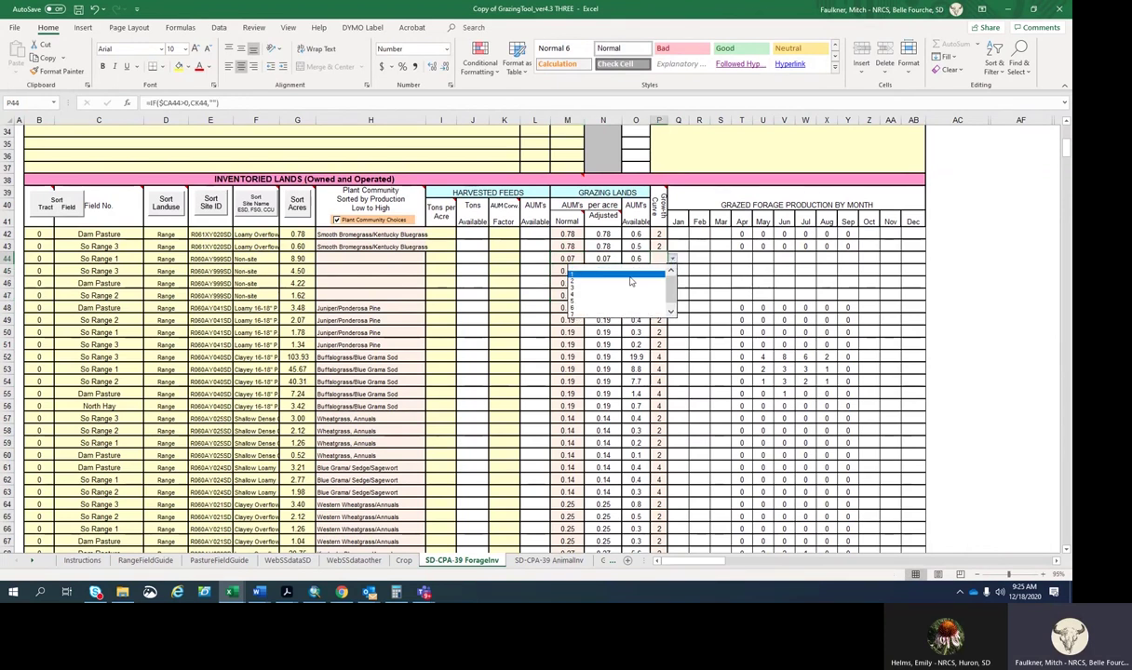
{"action": "left_click", "coordinate": [630, 281]}
{"action": "key", "text": "Return"}
{"action": "left_click", "coordinate": [672, 271]}
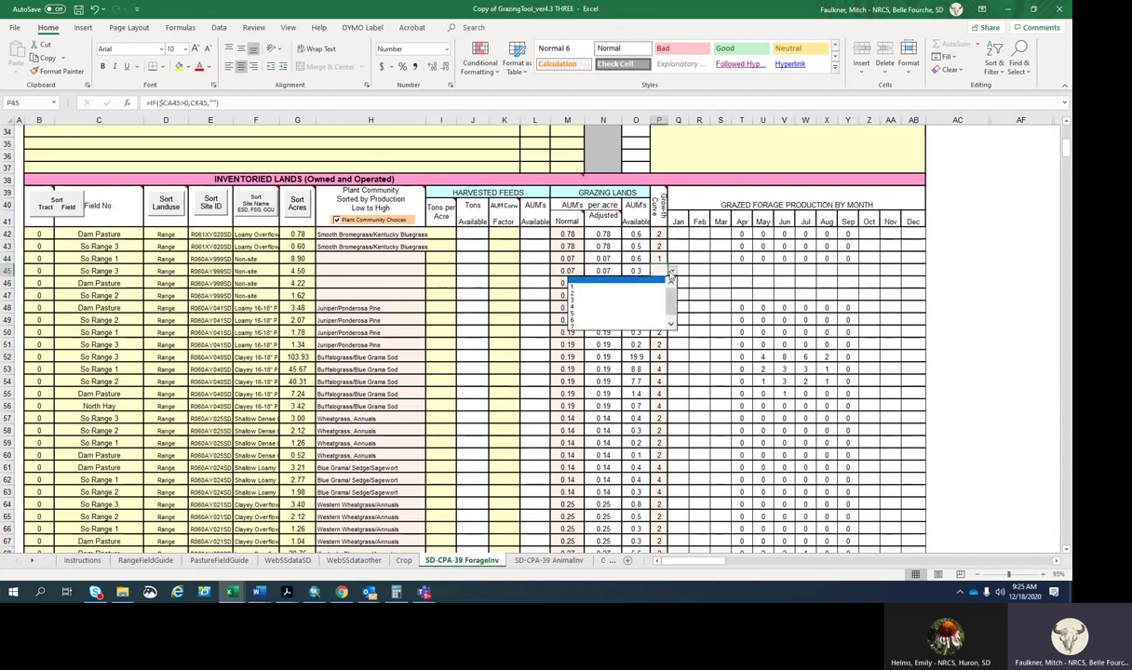
{"action": "left_click", "coordinate": [622, 284]}
{"action": "key", "text": "Return"}
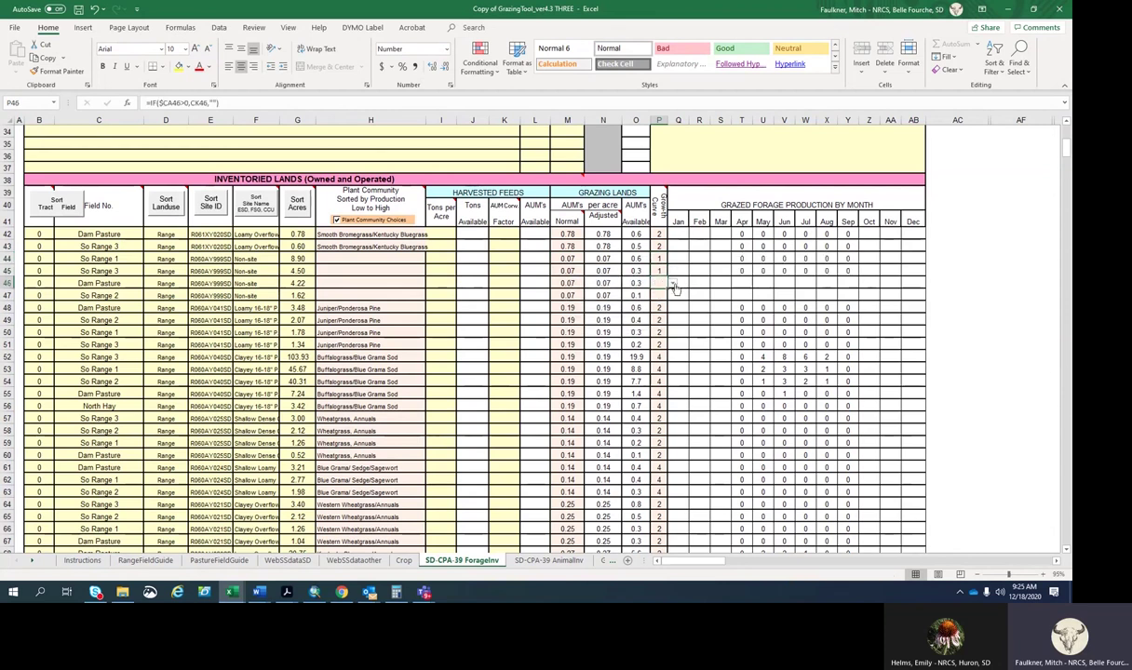
{"action": "left_click", "coordinate": [672, 284]}
{"action": "left_click", "coordinate": [622, 296]}
{"action": "key", "text": "Return"}
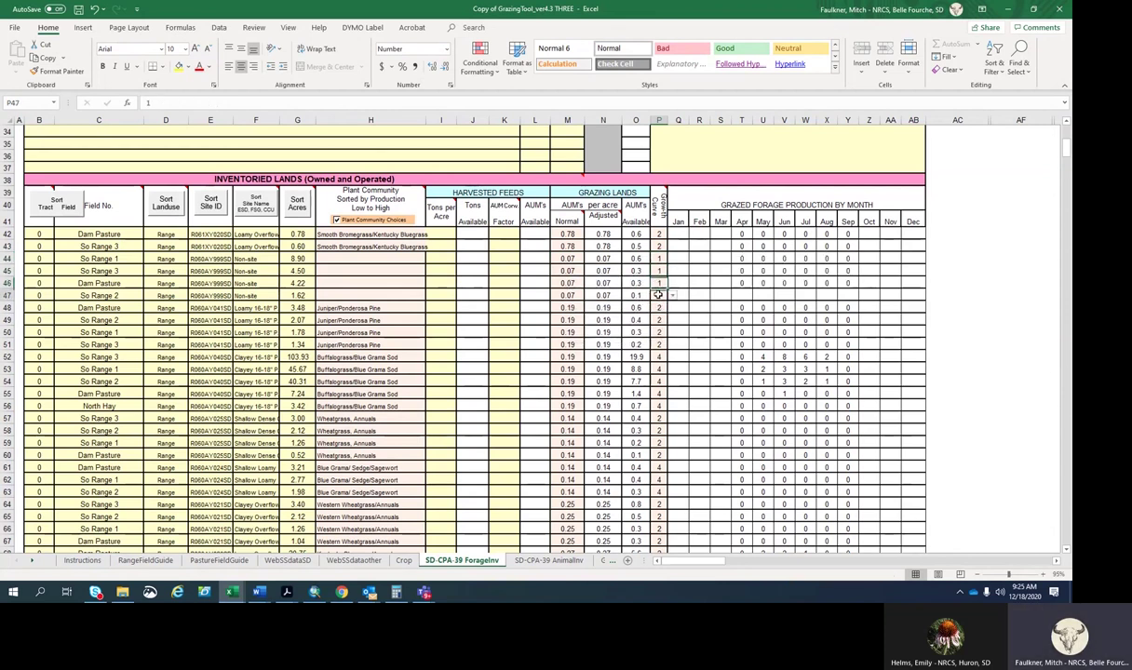
{"action": "left_click", "coordinate": [672, 295]}
{"action": "left_click", "coordinate": [622, 306]}
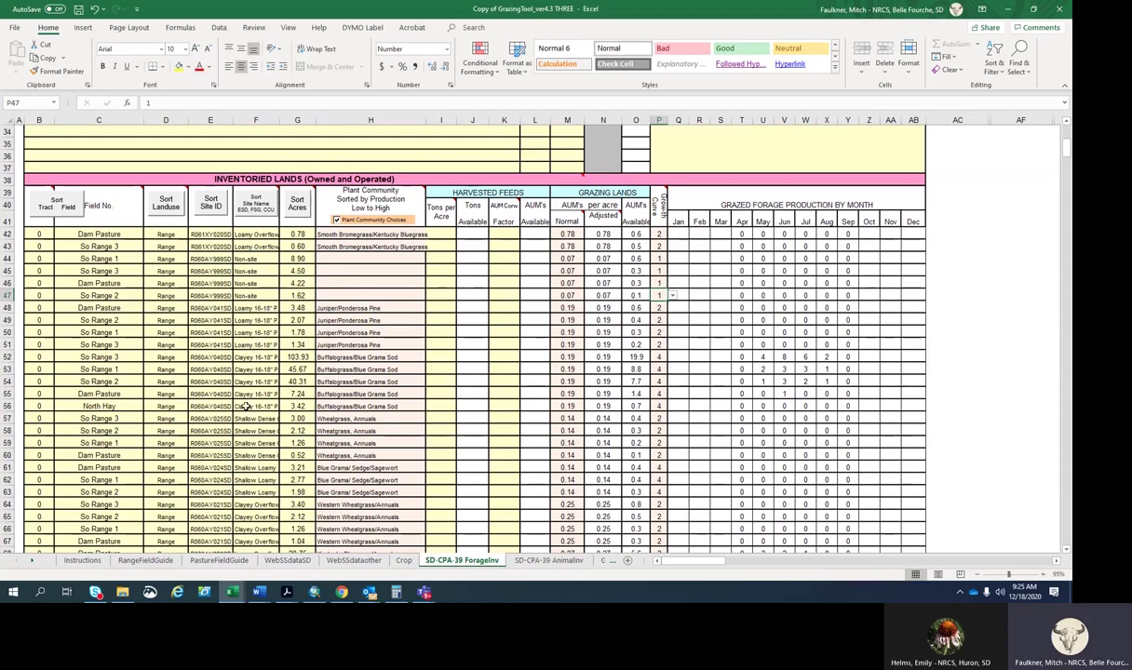
Set the plant community of the four Loamy 16-18" rows, 48 to 51, to Western Wheatgrass/Bluegrass/Annuals.
{"action": "left_click", "coordinate": [405, 311]}
{"action": "left_click", "coordinate": [430, 308]}
{"action": "left_click", "coordinate": [370, 343]}
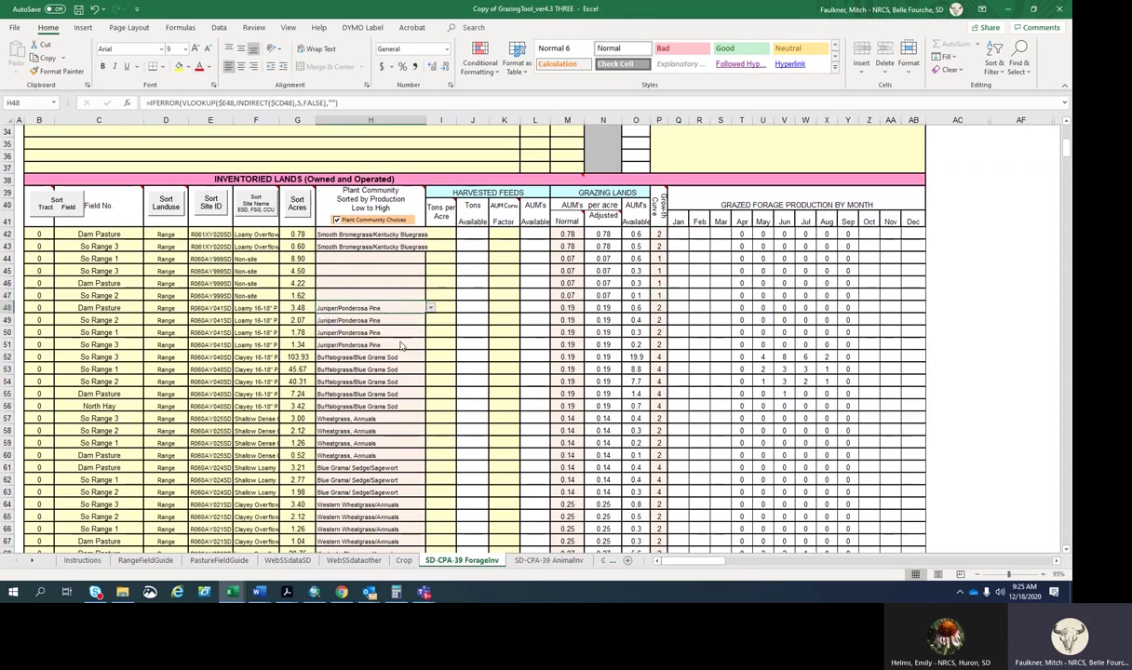
{"action": "left_click", "coordinate": [390, 320]}
{"action": "left_click", "coordinate": [430, 320]}
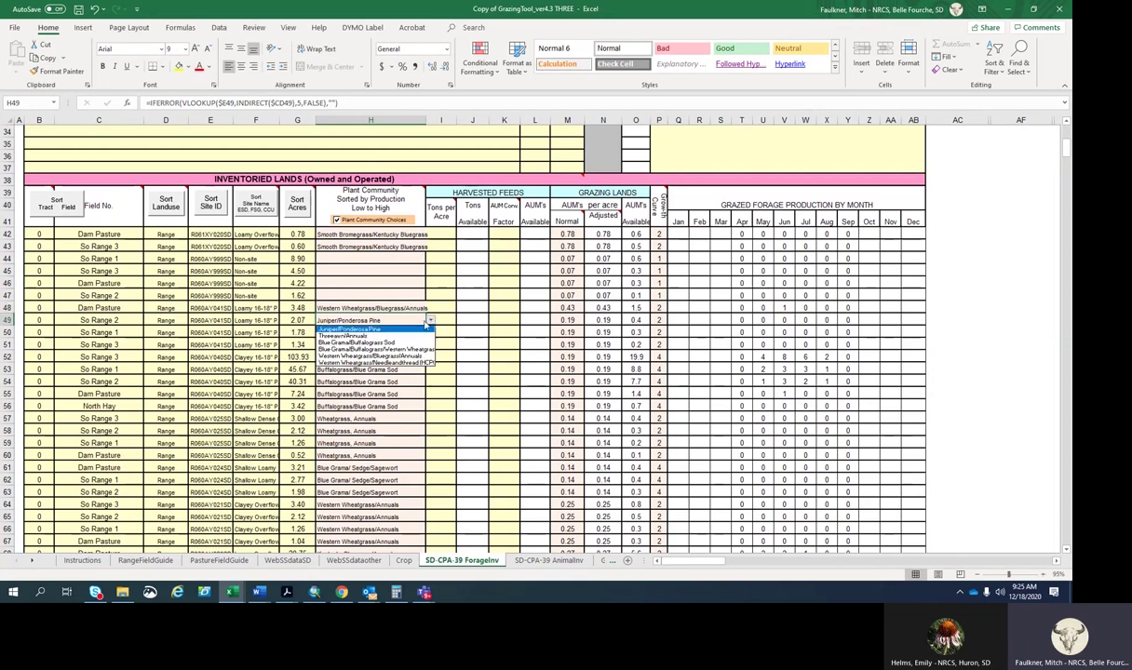
{"action": "left_click", "coordinate": [382, 356]}
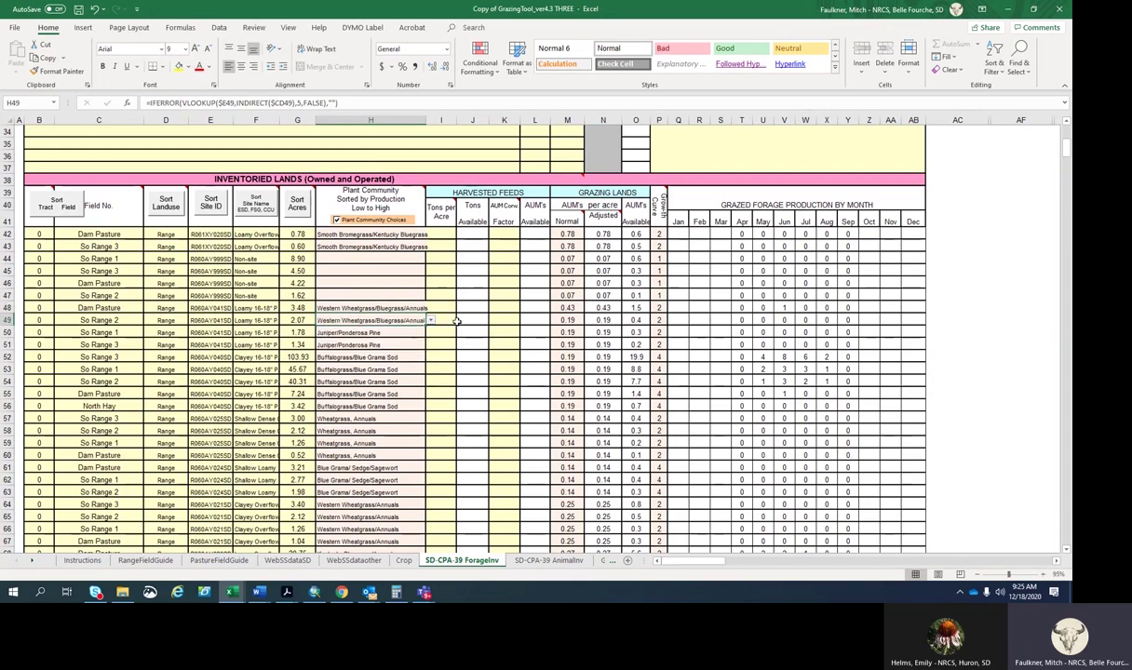
{"action": "left_click", "coordinate": [359, 307]}
{"action": "left_click_drag", "start_coordinate": [360, 307], "coordinate": [354, 321]}
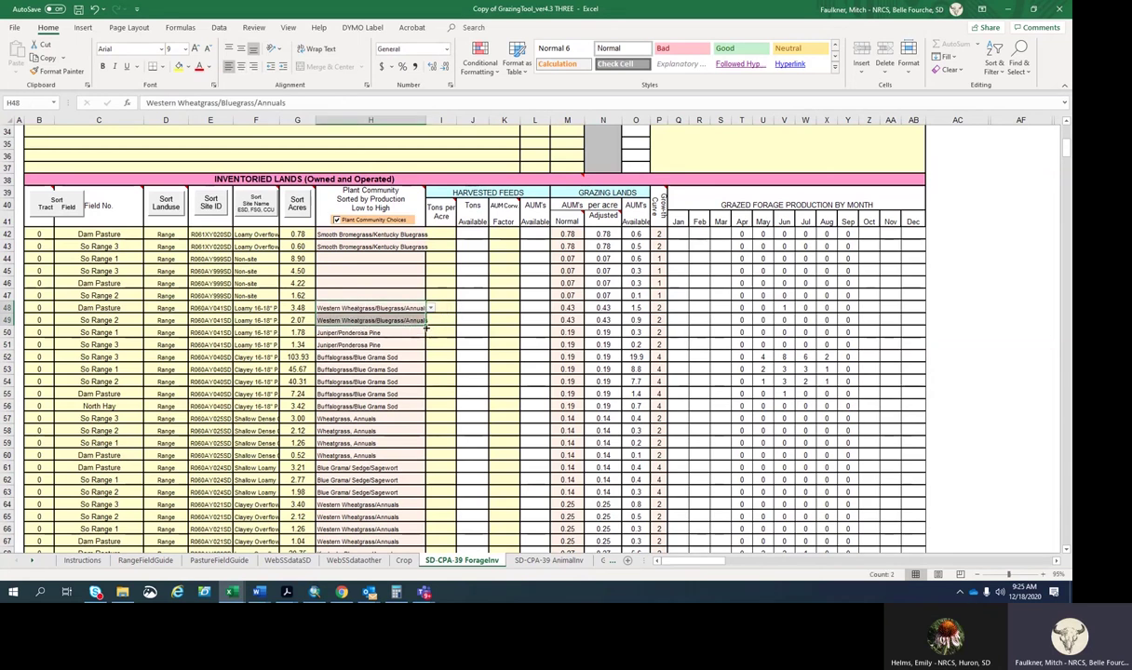
{"action": "left_click_drag", "start_coordinate": [426, 323], "coordinate": [425, 347]}
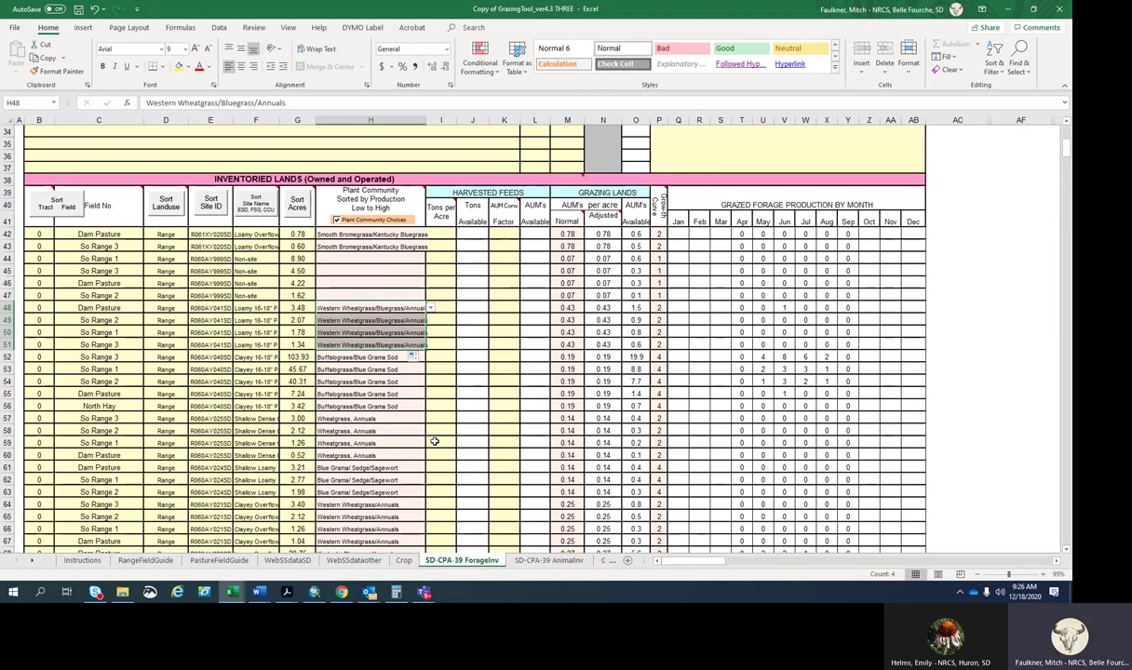
{"action": "left_click", "coordinate": [486, 378]}
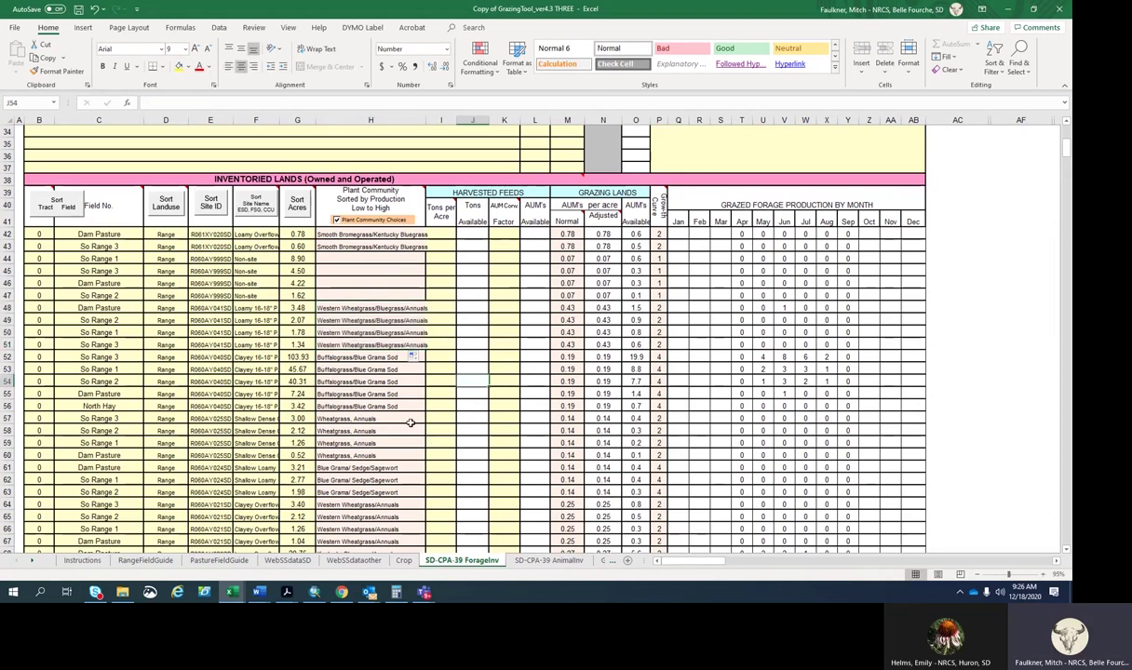
Set the plant community of the five Clayey 16-18" rows, 52 to 56, to Western Wheatgrass/Buffalograss/Blue Grama.
{"action": "left_click", "coordinate": [370, 357]}
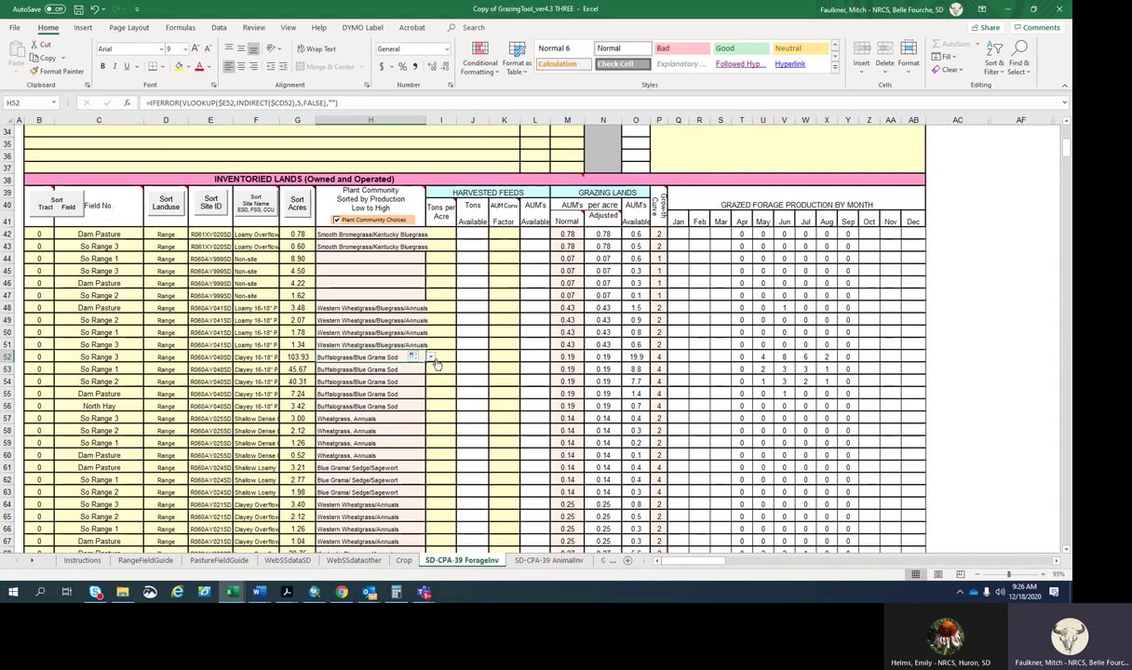
{"action": "left_click", "coordinate": [431, 359]}
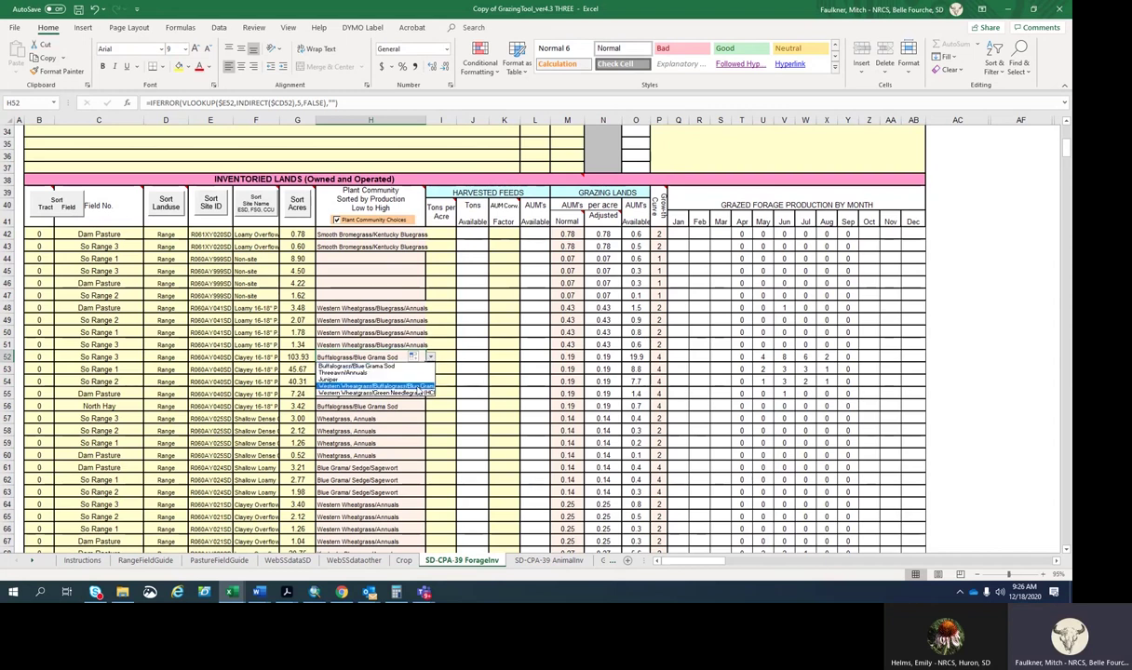
{"action": "left_click", "coordinate": [423, 386]}
{"action": "left_click", "coordinate": [389, 370]}
{"action": "left_click", "coordinate": [431, 369]}
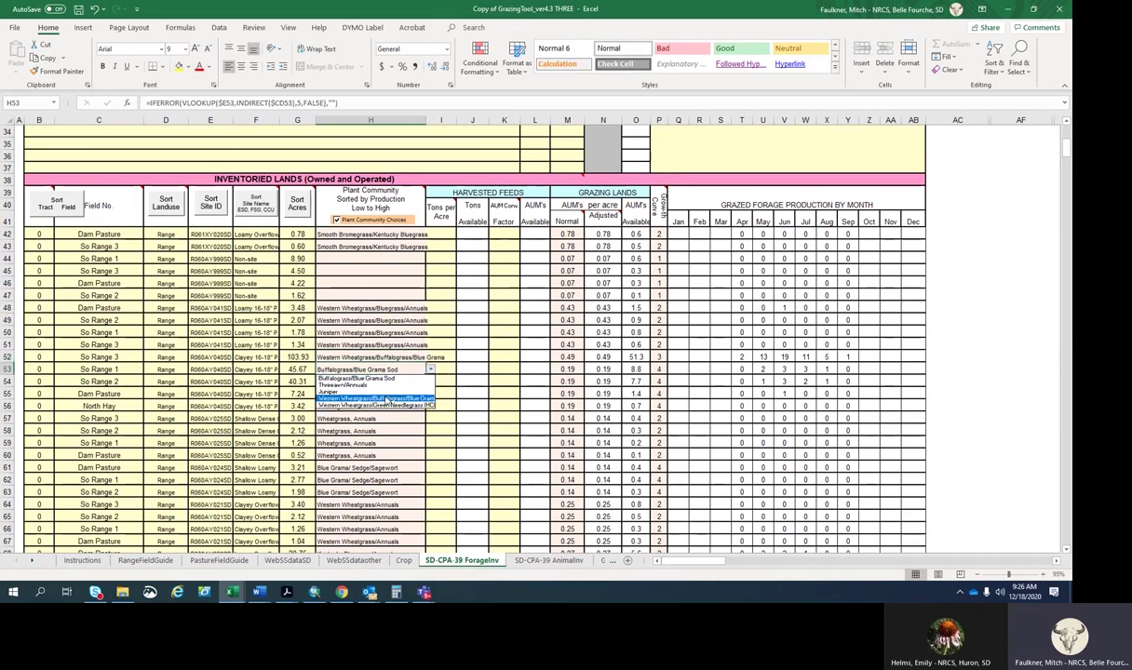
{"action": "left_click", "coordinate": [382, 398]}
{"action": "left_click_drag", "start_coordinate": [381, 356], "coordinate": [415, 408]}
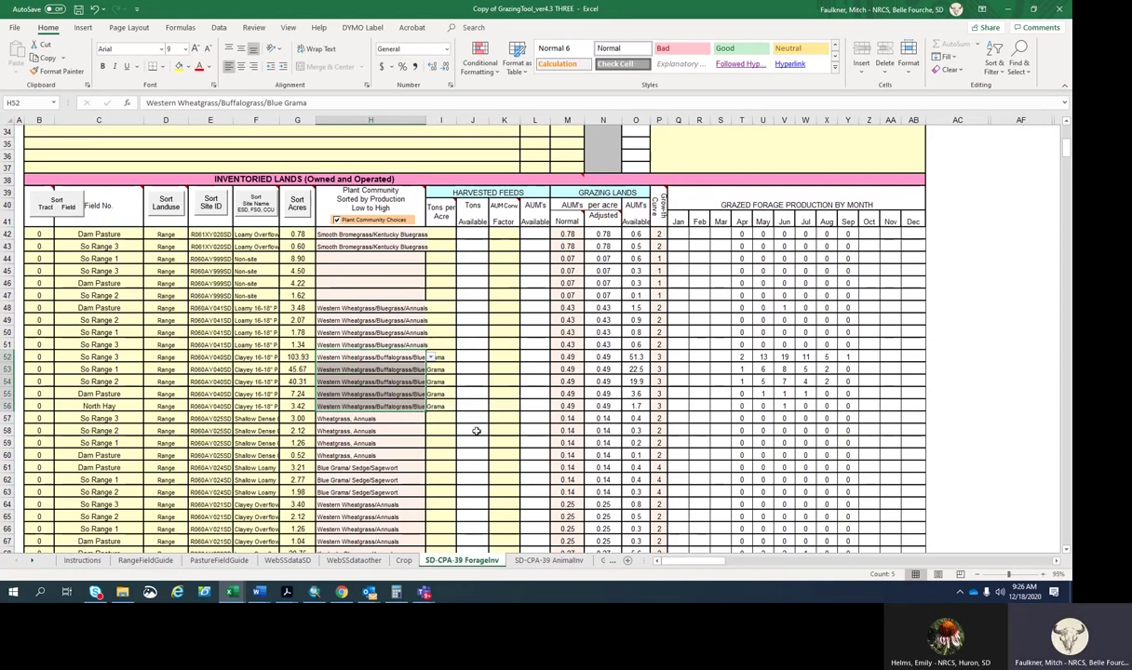
Set the plant community of the four Shallow Dense rows, 57 to 60, to Wheatgrass (HCPC).
{"action": "scroll", "coordinate": [476, 431], "scroll_direction": "down", "scroll_amount": 1}
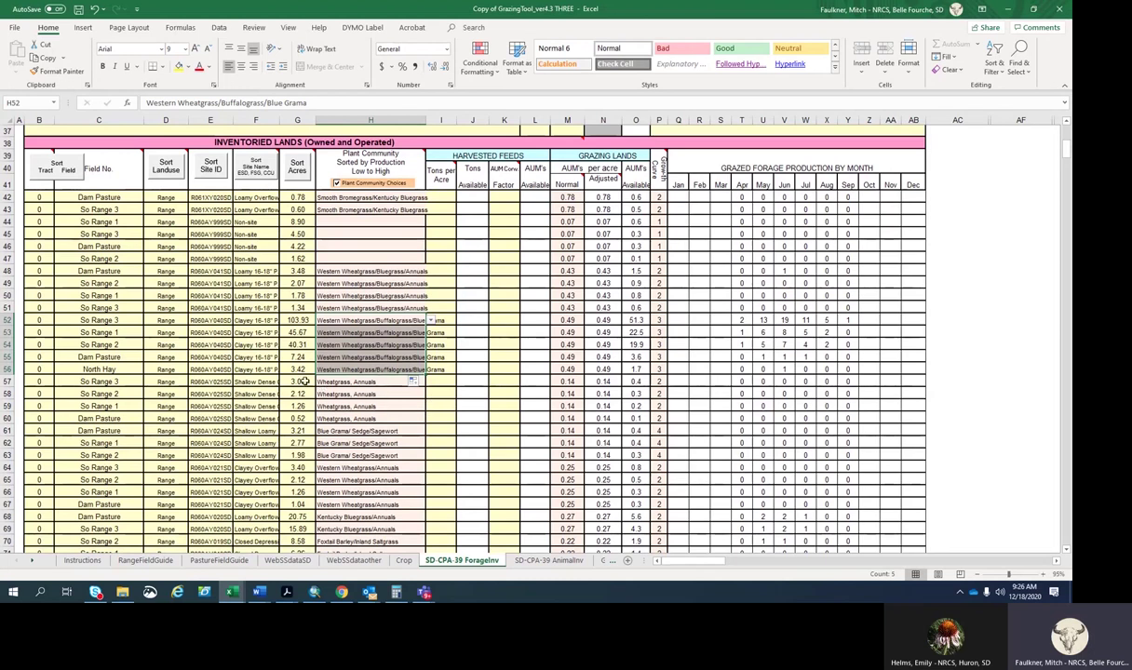
{"action": "left_click", "coordinate": [372, 382]}
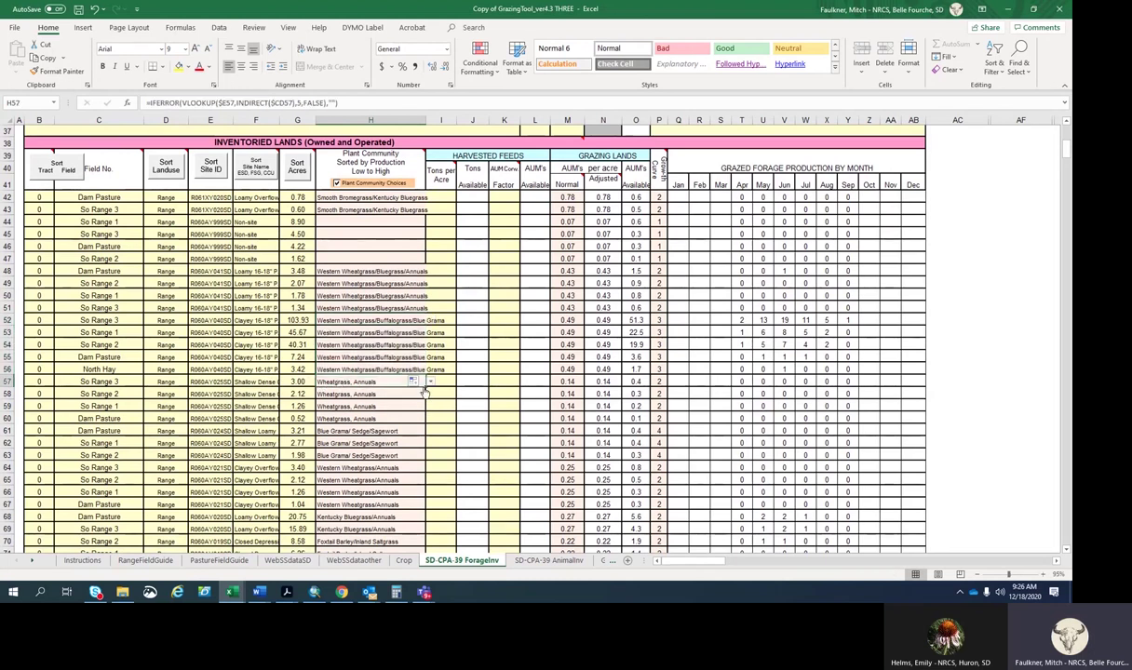
{"action": "left_click", "coordinate": [430, 381]}
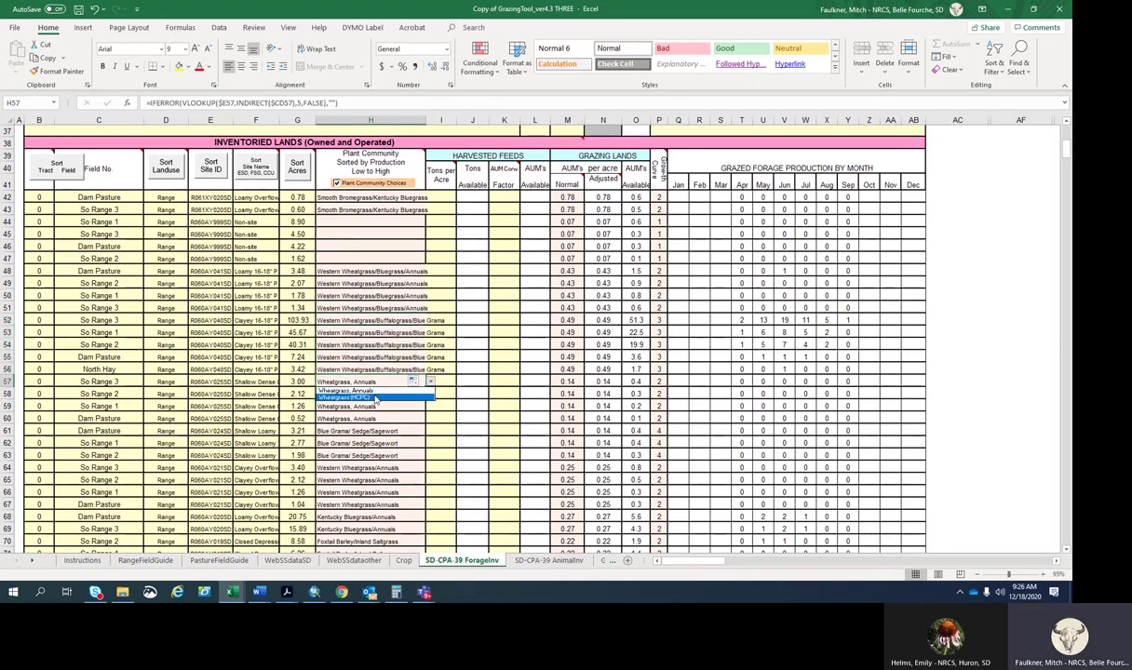
{"action": "left_click", "coordinate": [377, 397]}
{"action": "left_click", "coordinate": [369, 394]}
{"action": "left_click", "coordinate": [430, 394]}
{"action": "left_click", "coordinate": [394, 411]}
{"action": "left_click", "coordinate": [371, 383]}
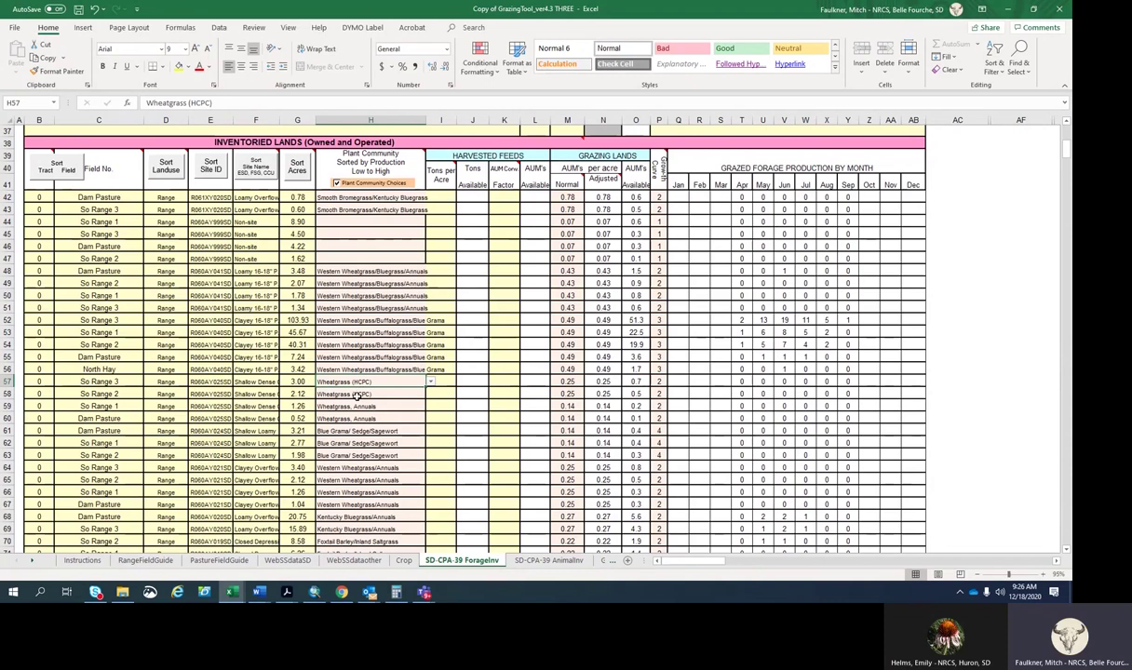
{"action": "left_click", "coordinate": [364, 406]}
{"action": "left_click", "coordinate": [430, 406]}
{"action": "left_click", "coordinate": [393, 421]}
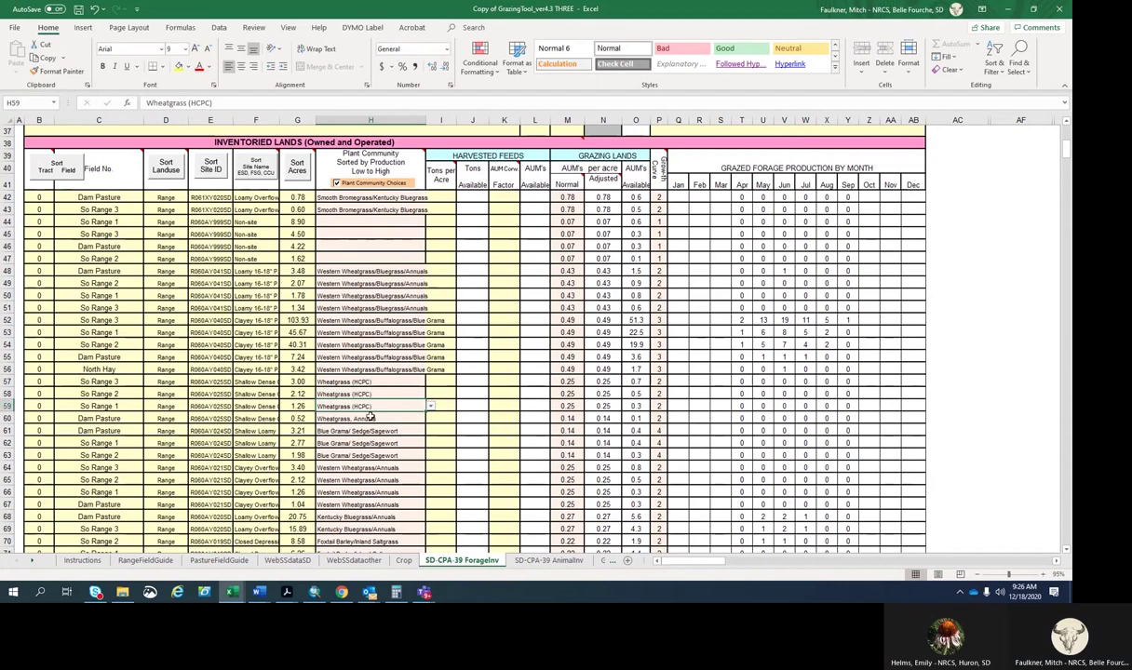
{"action": "left_click", "coordinate": [370, 418]}
{"action": "left_click", "coordinate": [430, 418]}
{"action": "left_click", "coordinate": [429, 435]}
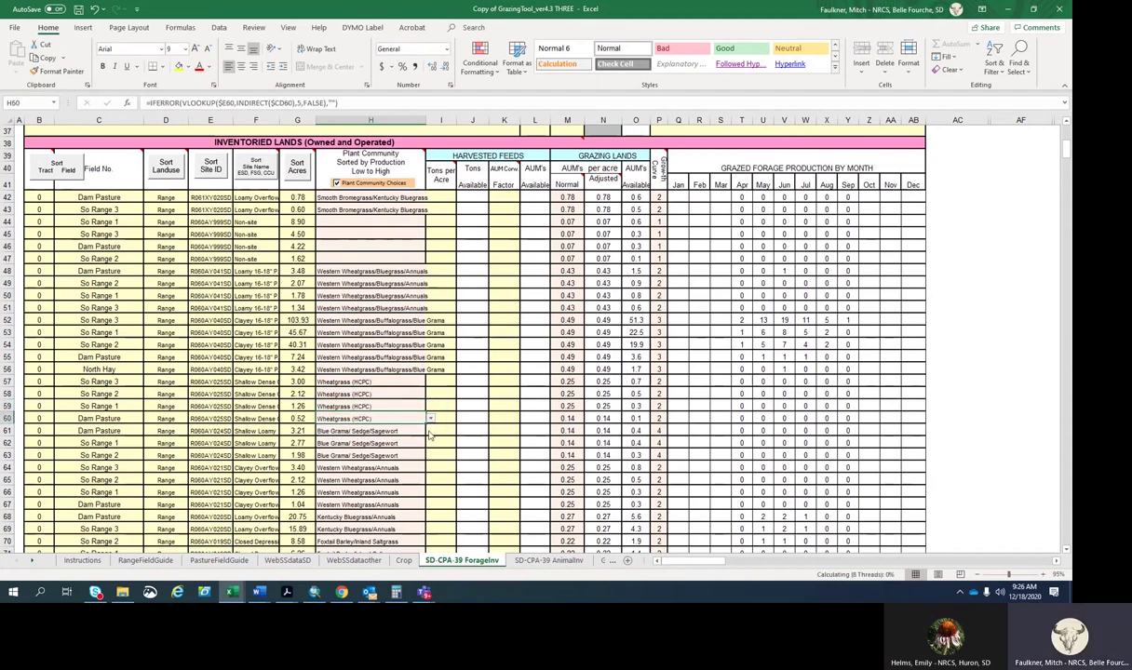
Set the plant community of the three Shallow Loamy rows, 61 to 63, to Needleandthread/Little Bluestem/Grama.
{"action": "left_click", "coordinate": [353, 431]}
{"action": "left_click", "coordinate": [430, 431]}
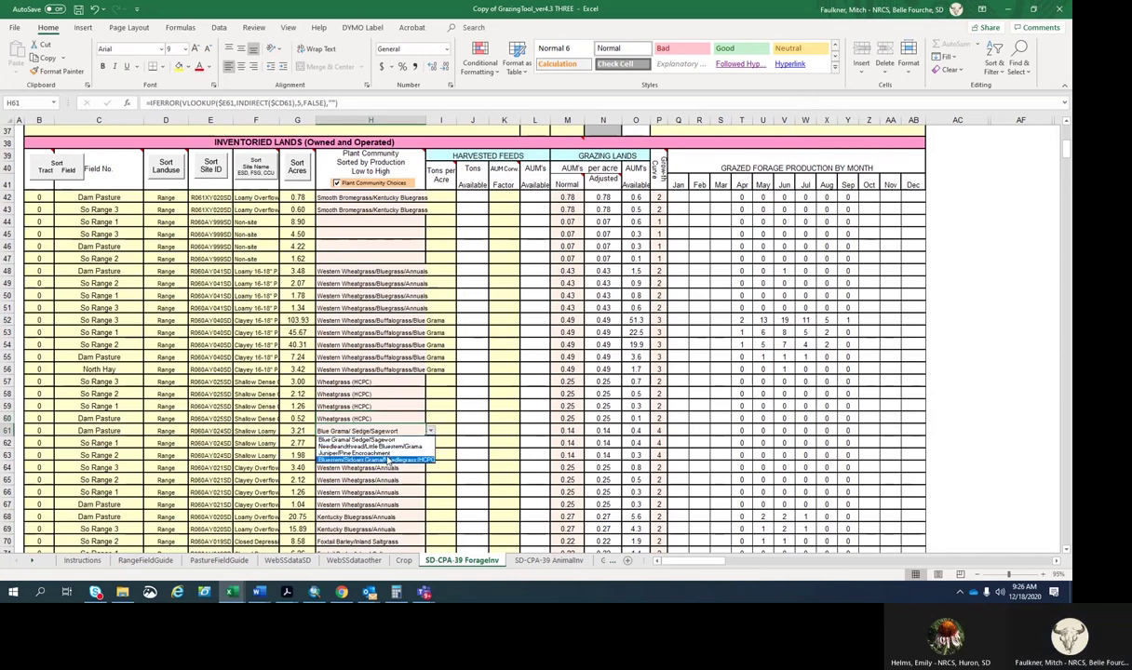
{"action": "left_click", "coordinate": [382, 447]}
{"action": "left_click", "coordinate": [381, 447]}
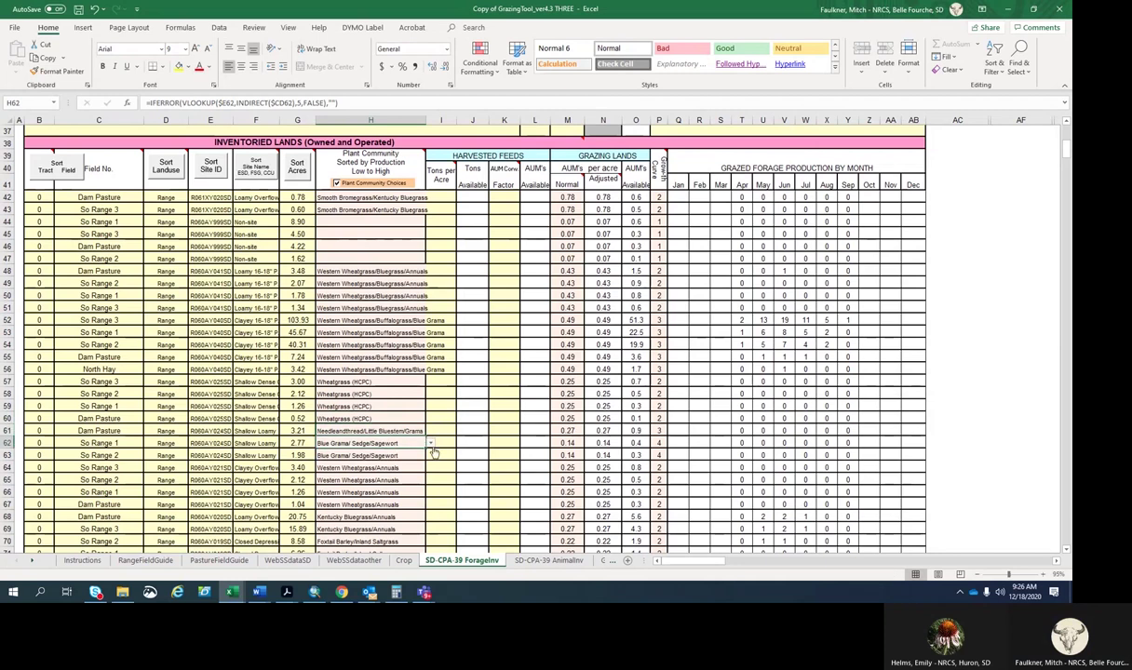
{"action": "left_click", "coordinate": [429, 444]}
{"action": "left_click", "coordinate": [377, 454]}
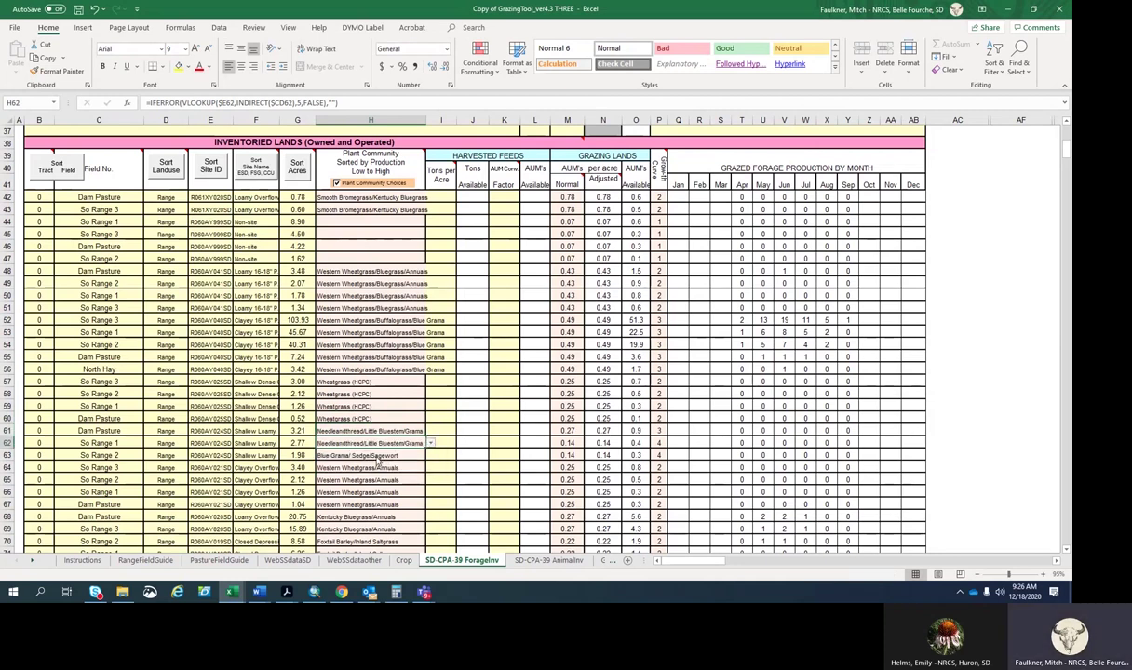
{"action": "left_click", "coordinate": [377, 454]}
{"action": "left_click", "coordinate": [429, 455]}
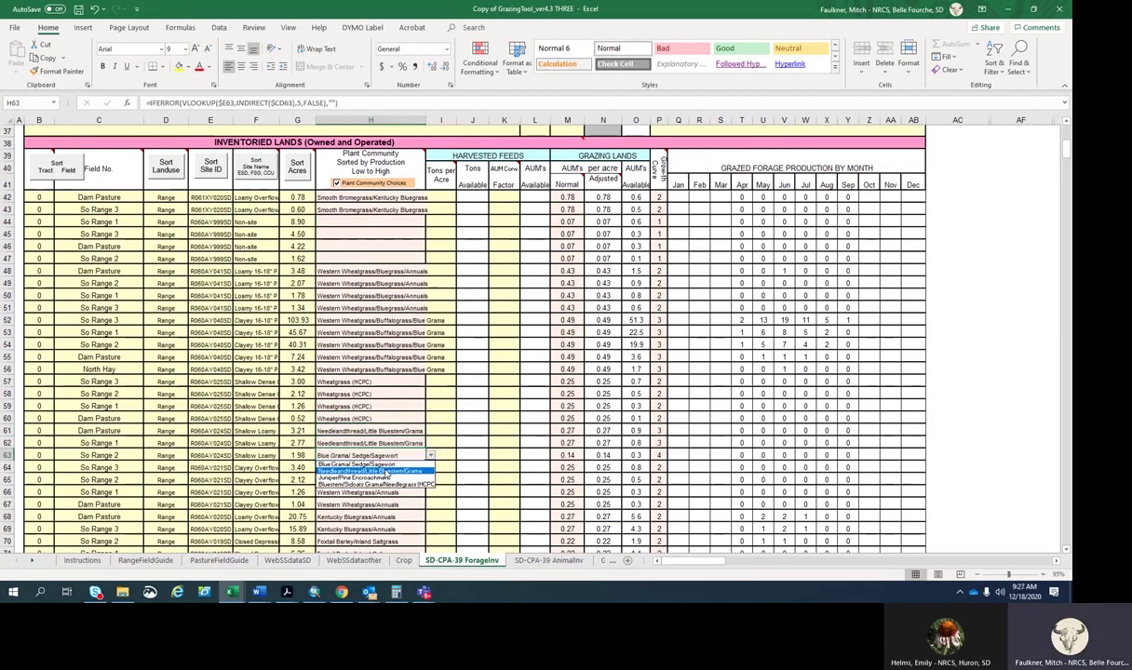
{"action": "left_click", "coordinate": [380, 471]}
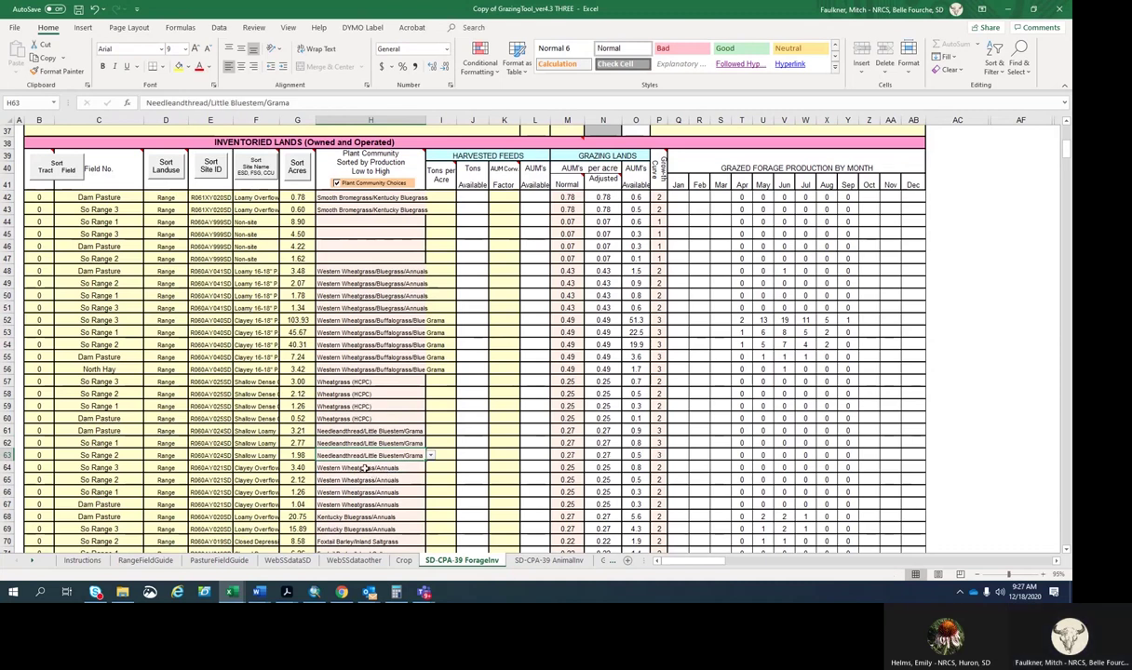
Set the plant community of the four Clayey Overflow rows, 64 to 67, to Mixed Shrub/Western Wheatgrass.
{"action": "scroll", "coordinate": [394, 437], "scroll_direction": "down", "scroll_amount": 1}
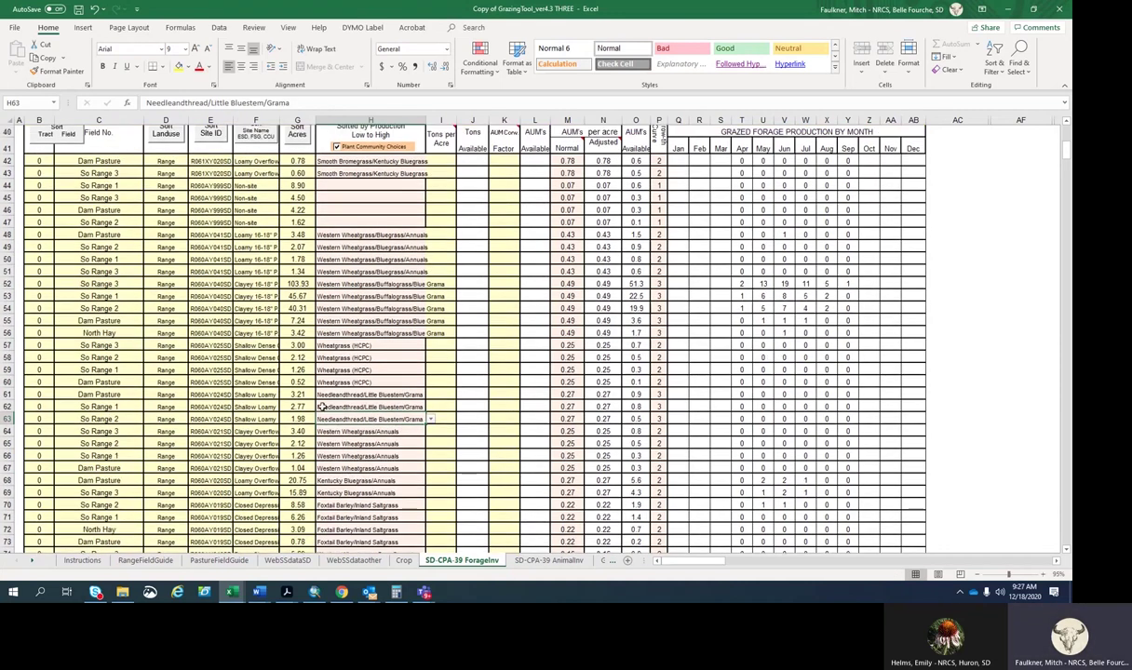
{"action": "left_click", "coordinate": [333, 430]}
{"action": "left_click", "coordinate": [431, 432]}
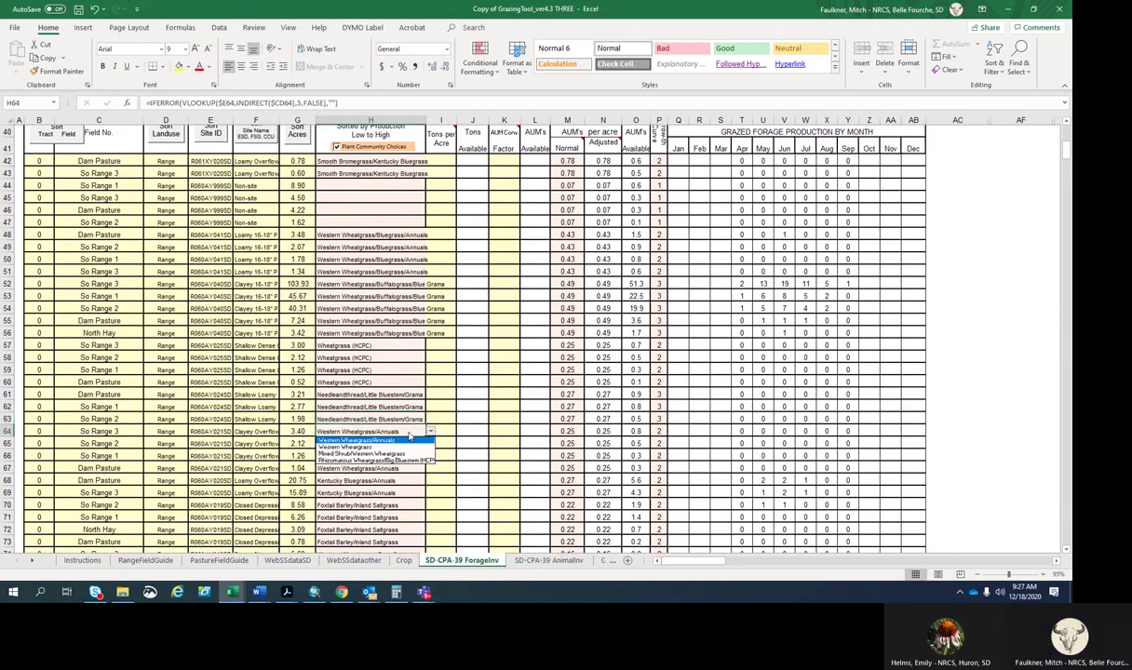
{"action": "left_click", "coordinate": [382, 455]}
{"action": "key", "text": "Return"}
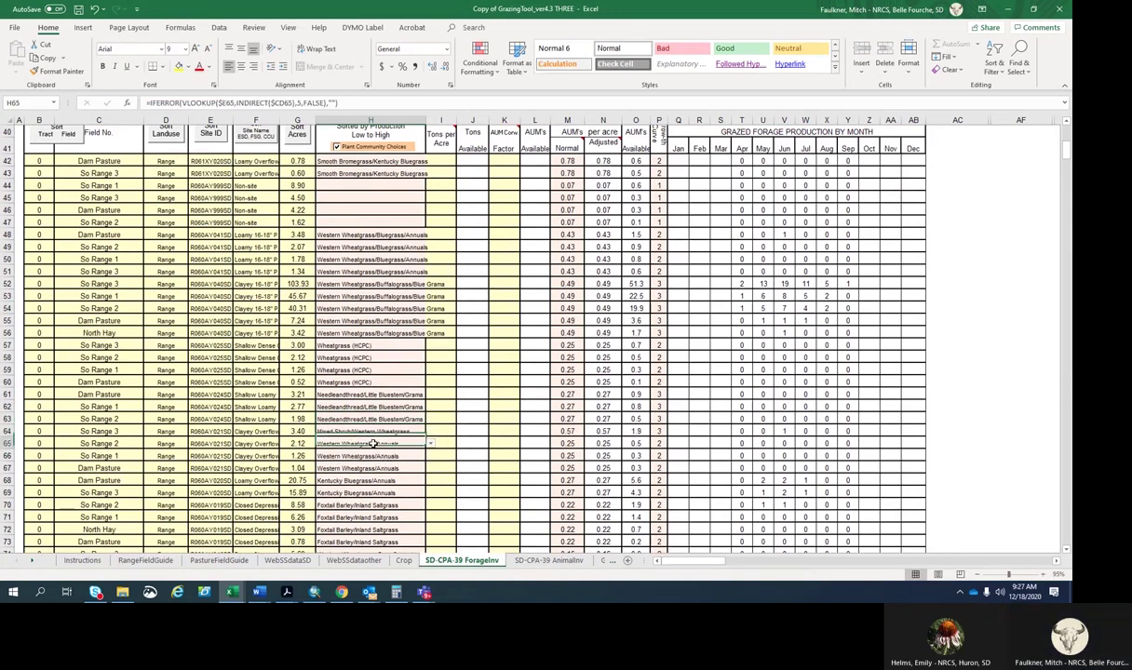
{"action": "left_click", "coordinate": [431, 443]}
{"action": "left_click", "coordinate": [377, 449]}
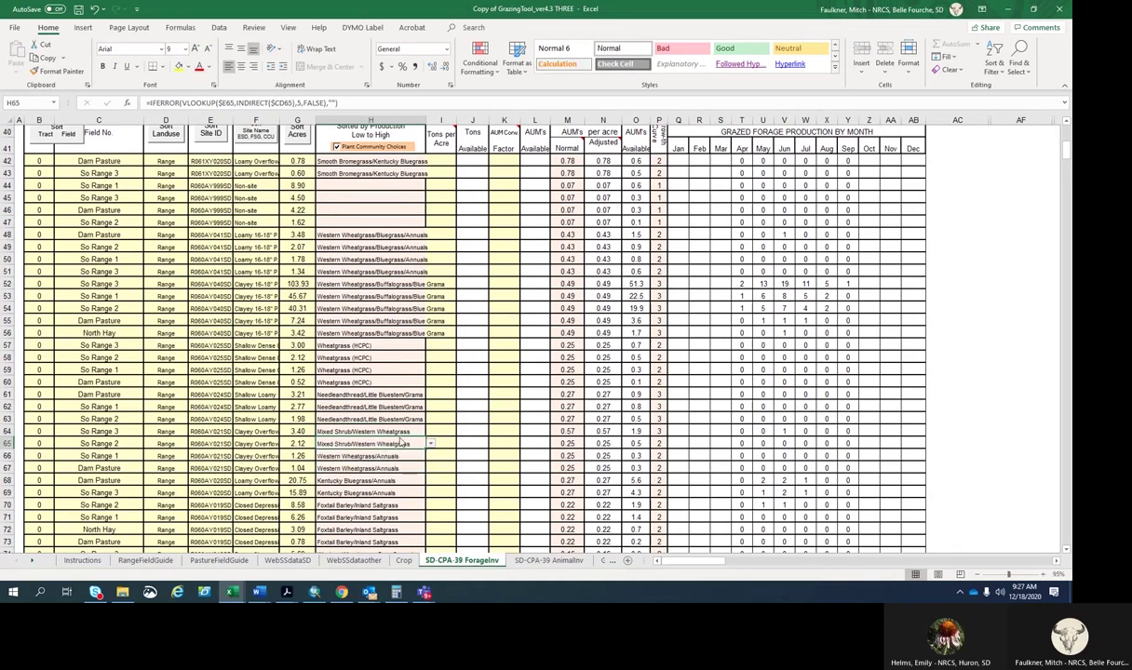
{"action": "left_click_drag", "start_coordinate": [396, 431], "coordinate": [427, 468]}
Set the plant community of the two Loamy Overflow rows, 68 and 69, to Mixed Shrub/Western Wheatgrass.
{"action": "scroll", "coordinate": [517, 411], "scroll_direction": "down", "scroll_amount": 2}
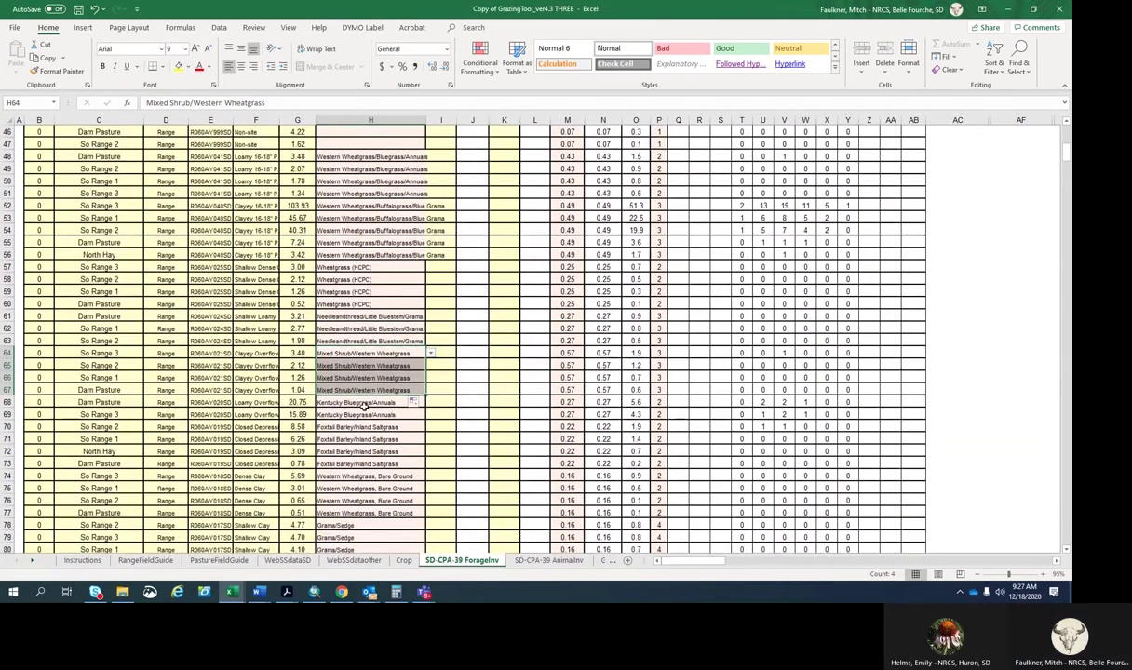
{"action": "left_click", "coordinate": [372, 402]}
{"action": "left_click", "coordinate": [431, 402]}
{"action": "left_click", "coordinate": [391, 420]}
{"action": "left_click", "coordinate": [390, 416]}
{"action": "left_click", "coordinate": [431, 414]}
{"action": "left_click", "coordinate": [390, 437]}
{"action": "left_click", "coordinate": [370, 403]}
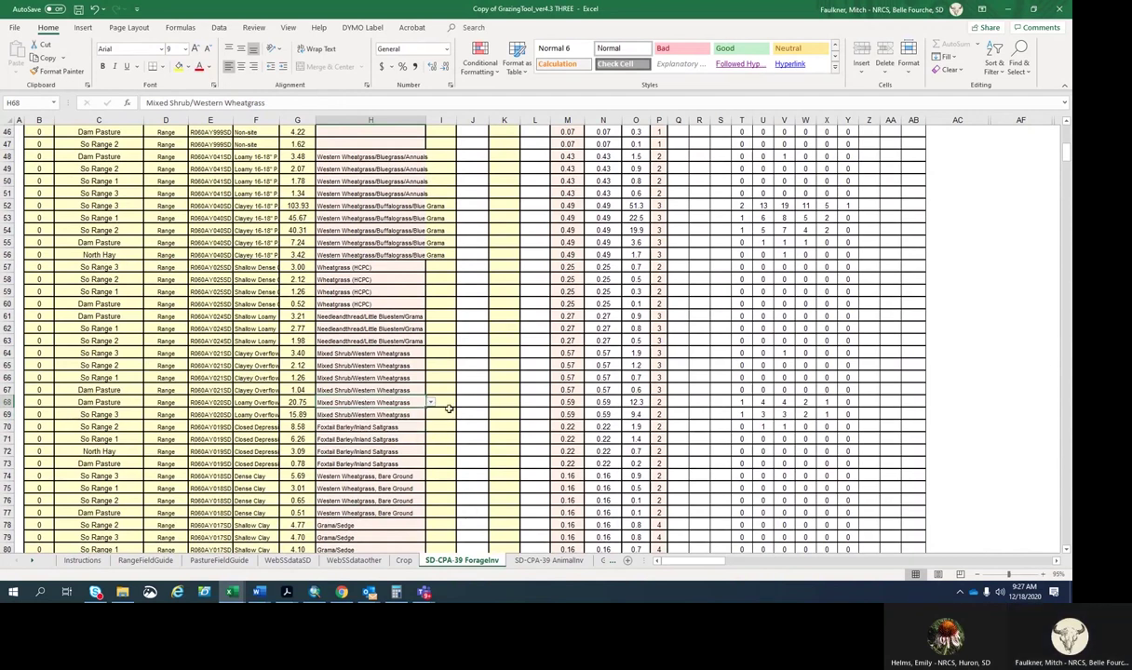
{"action": "left_click", "coordinate": [391, 414]}
{"action": "left_click_drag", "start_coordinate": [391, 414], "coordinate": [392, 402]}
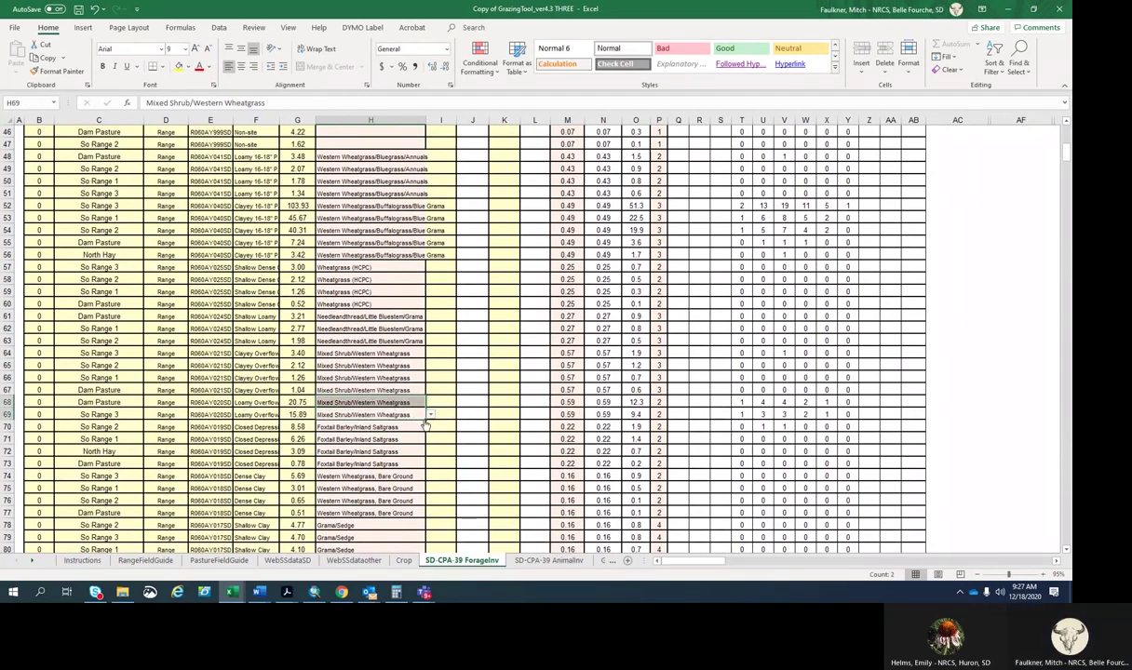
Set the plant community of the four Closed Depression rows, 70 to 73, to Western Wheatgrass/Inland Saltgrass.
{"action": "left_click", "coordinate": [426, 426]}
{"action": "left_click", "coordinate": [431, 427]}
{"action": "left_click", "coordinate": [367, 448]}
{"action": "key", "text": "Down"}
{"action": "key", "text": "Down"}
{"action": "left_click", "coordinate": [431, 451]}
{"action": "left_click", "coordinate": [373, 462]}
{"action": "scroll", "coordinate": [388, 392], "scroll_direction": "down", "scroll_amount": 2}
{"action": "left_click", "coordinate": [389, 392]}
{"action": "scroll", "coordinate": [388, 392], "scroll_direction": "down", "scroll_amount": 2}
{"action": "key", "text": "ctrl+d"}
Set the plant community of Dense Clay rows 74, 75 and 77 to Wheatgrass (HCPC).
{"action": "key", "text": "Down"}
{"action": "left_click", "coordinate": [372, 346]}
{"action": "left_click", "coordinate": [431, 341]}
{"action": "left_click", "coordinate": [373, 354]}
{"action": "left_click", "coordinate": [373, 365]}
{"action": "left_click", "coordinate": [431, 365]}
{"action": "left_click", "coordinate": [333, 374]}
Set the plant community of the four Shallow Clay rows, 78 to 81, to the Western Wheatgrass/Sidoats Grama/Green Needle option.
{"action": "left_click", "coordinate": [431, 377]}
{"action": "left_click", "coordinate": [377, 397]}
{"action": "left_click", "coordinate": [391, 390]}
{"action": "left_click", "coordinate": [431, 390]}
{"action": "left_click", "coordinate": [372, 418]}
{"action": "left_click", "coordinate": [391, 402]}
{"action": "left_click", "coordinate": [431, 402]}
{"action": "left_click", "coordinate": [373, 431]}
{"action": "left_click", "coordinate": [391, 414]}
{"action": "left_click", "coordinate": [431, 414]}
{"action": "left_click", "coordinate": [372, 443]}
Set the plant community of Very Shallow rows 82, 83 and 85 to Needleandthread/Little Bluestem/Grama (HCPC).
{"action": "scroll", "coordinate": [372, 419], "scroll_direction": "down", "scroll_amount": 1}
{"action": "left_click", "coordinate": [372, 390]}
{"action": "left_click", "coordinate": [431, 402]}
{"action": "left_click", "coordinate": [372, 418]}
{"action": "left_click", "coordinate": [391, 426]}
{"action": "left_click", "coordinate": [431, 427]}
{"action": "left_click", "coordinate": [373, 443]}
Set the plant community of the four Thin Claypan rows, 86 to 89, to Western Wheatgrass/Blue Grama.
{"action": "left_click", "coordinate": [372, 438]}
{"action": "left_click", "coordinate": [431, 438]}
{"action": "left_click", "coordinate": [372, 455]}
{"action": "left_click", "coordinate": [391, 450]}
{"action": "left_click", "coordinate": [431, 450]}
{"action": "left_click", "coordinate": [372, 467]}
{"action": "left_click", "coordinate": [391, 439]}
{"action": "left_click_drag", "start_coordinate": [426, 444], "coordinate": [414, 479]}
Set the plant community of the four Claypan rows, 90 to 93, to Blue Grama/Western Wheatgrass.
{"action": "scroll", "coordinate": [350, 313], "scroll_direction": "down", "scroll_amount": 5}
{"action": "left_click", "coordinate": [372, 303]}
{"action": "left_click", "coordinate": [431, 303]}
{"action": "left_click", "coordinate": [400, 321]}
{"action": "left_click_drag", "start_coordinate": [426, 310], "coordinate": [409, 453]}
Set Thin Upland rows 94 to 97 to Little Bluestem/Grama and Clayey 13-16" rows 98 to 102 to Western Wheatgrass/Blue Grama/Buffalograss.
{"action": "left_click", "coordinate": [417, 353]}
{"action": "left_click", "coordinate": [431, 354]}
{"action": "left_click", "coordinate": [409, 371]}
{"action": "left_click", "coordinate": [372, 402]}
{"action": "left_click", "coordinate": [431, 402]}
{"action": "left_click", "coordinate": [376, 426]}
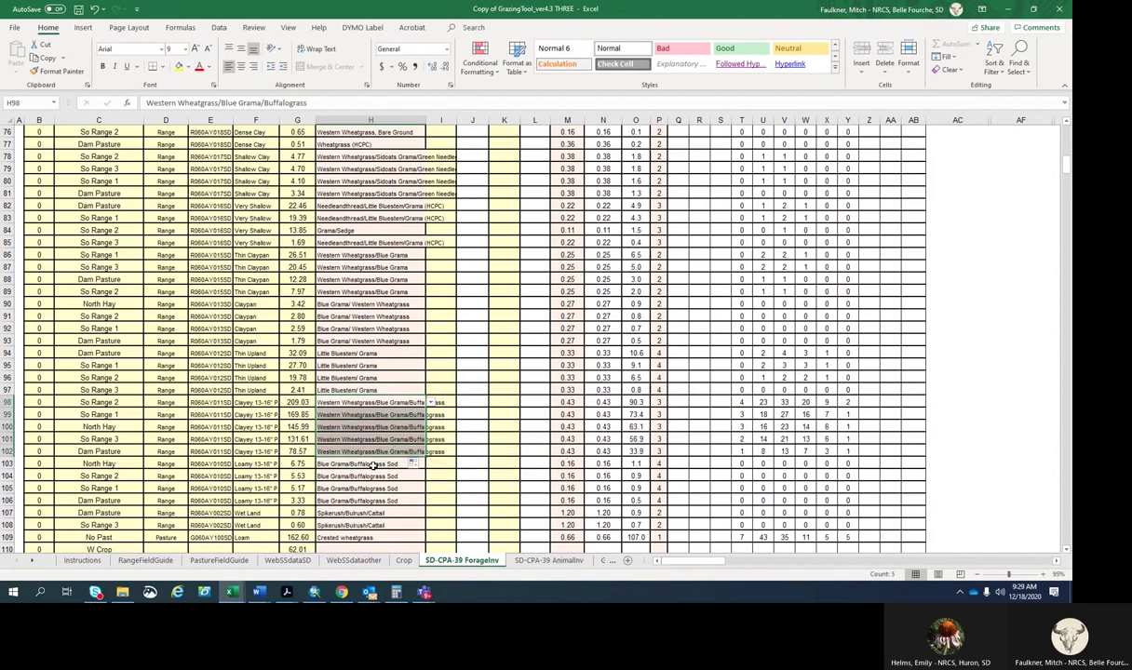
Set the plant community of the four Loamy 13-16" rows, 103 to 106, to Big Sagebrush/Western Wheatgrass.
{"action": "left_click", "coordinate": [373, 463]}
{"action": "left_click", "coordinate": [431, 463]}
{"action": "left_click", "coordinate": [372, 484]}
{"action": "left_click", "coordinate": [373, 476]}
{"action": "left_click", "coordinate": [431, 476]}
{"action": "left_click", "coordinate": [372, 496]}
{"action": "left_click", "coordinate": [372, 463]}
{"action": "left_click_drag", "start_coordinate": [427, 469], "coordinate": [427, 506]}
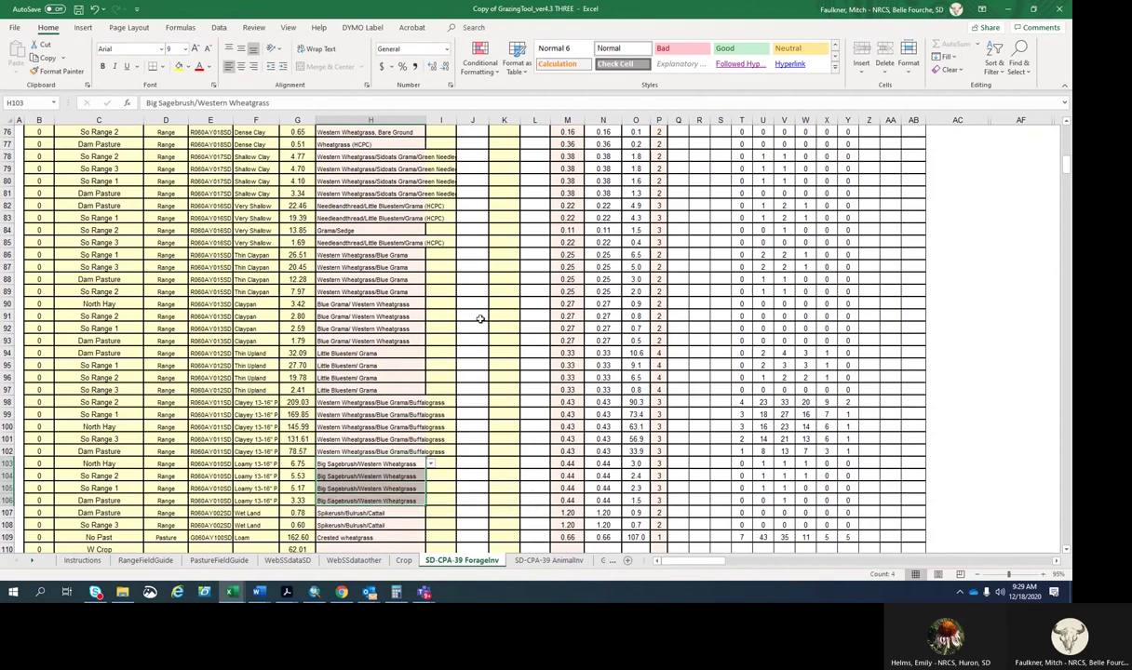
Check the community choices for the two Wet Land rows and pick Spikerush/Bulrush/Cattail for Dam Pasture row 107.
{"action": "scroll", "coordinate": [480, 319], "scroll_direction": "down", "scroll_amount": 4}
{"action": "left_click", "coordinate": [373, 378]}
{"action": "left_click", "coordinate": [431, 378]}
{"action": "left_click", "coordinate": [431, 378]}
{"action": "left_click", "coordinate": [417, 368]}
{"action": "left_click", "coordinate": [431, 366]}
{"action": "left_click", "coordinate": [431, 366]}
{"action": "left_click", "coordinate": [431, 366]}
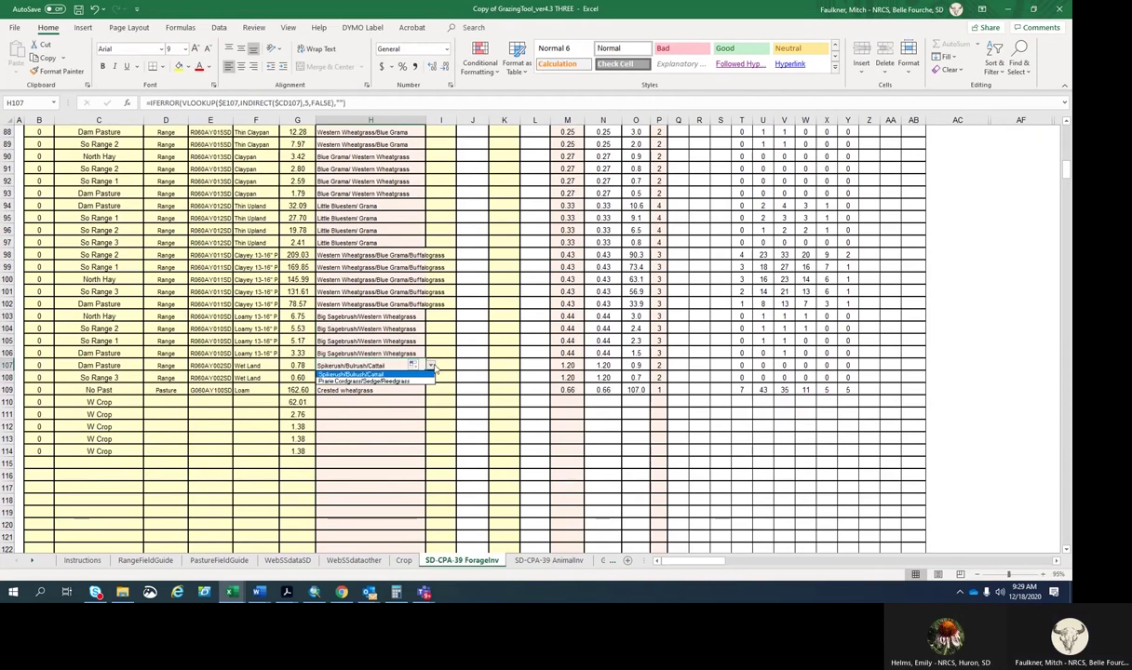
{"action": "left_click", "coordinate": [377, 373]}
{"action": "left_click", "coordinate": [408, 379]}
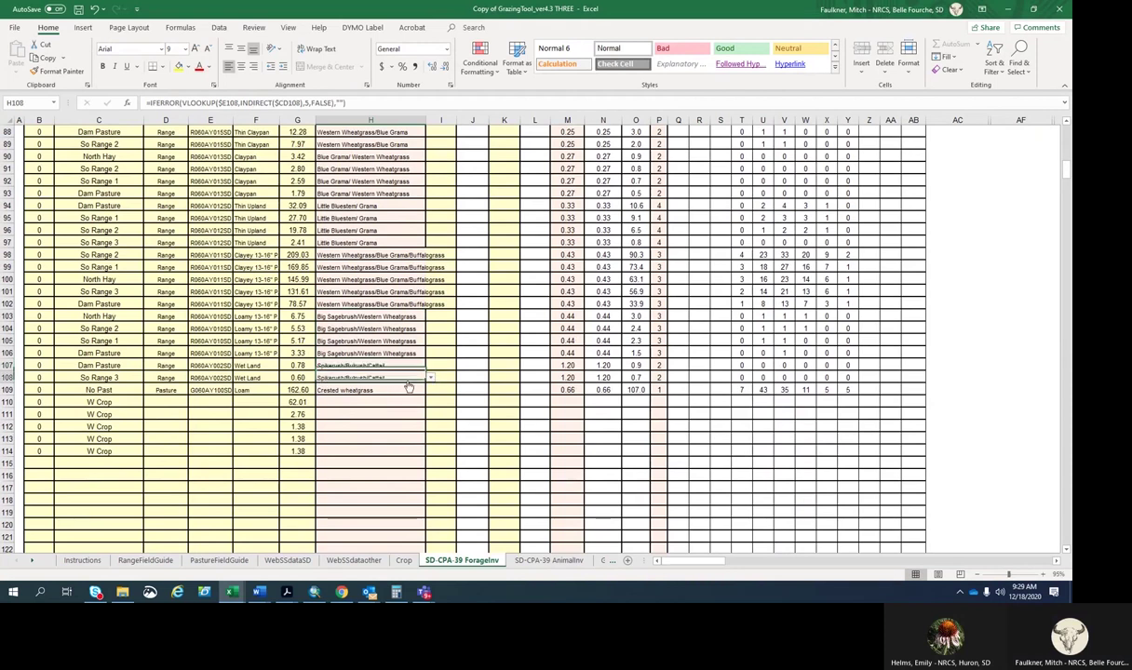
Set the plant community of the No Past pasture row, 109, to Intermediate wheatgrass.
{"action": "left_click", "coordinate": [382, 391]}
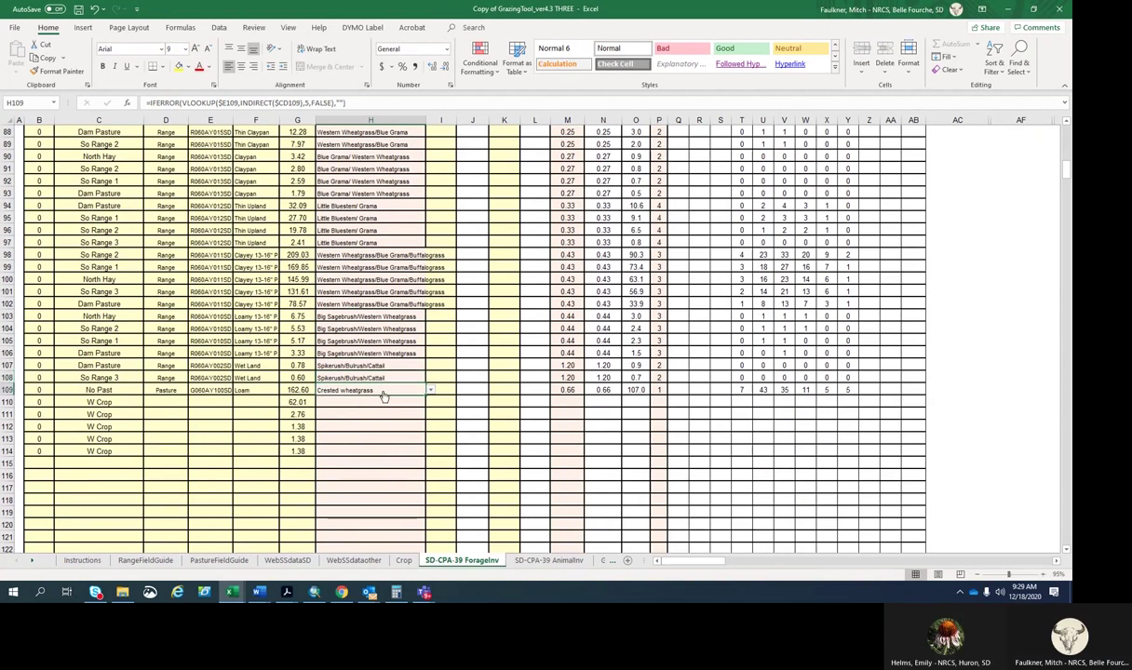
{"action": "left_click", "coordinate": [430, 392]}
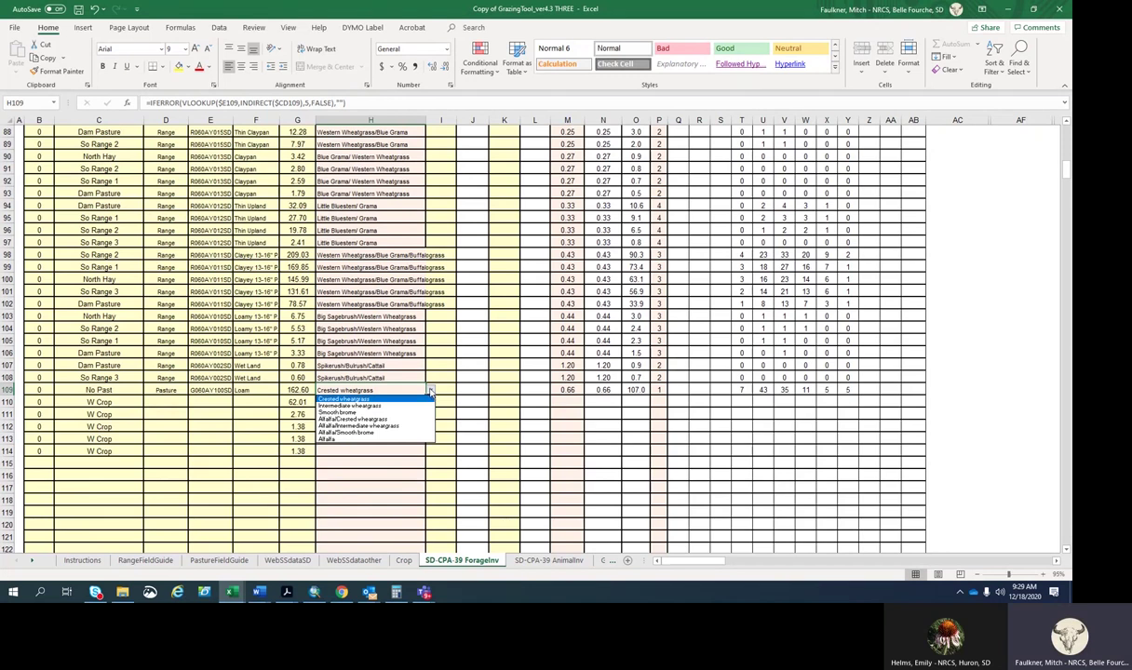
{"action": "left_click", "coordinate": [398, 407]}
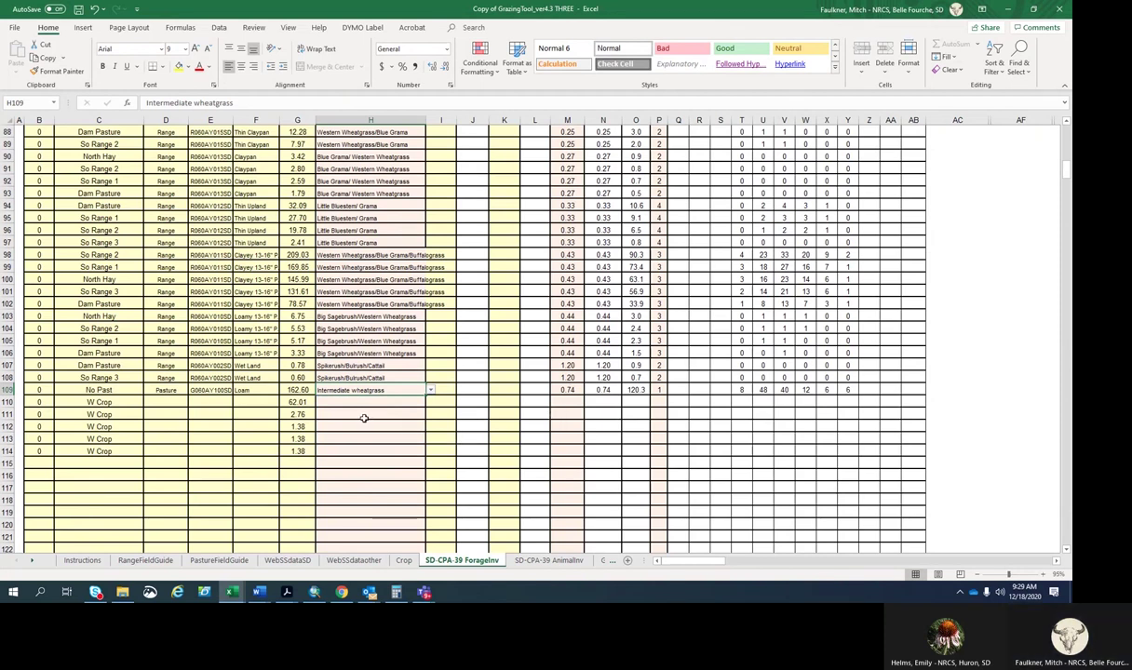
Review the plant communities, AUMs and growth curves assigned across the inventoried land rows.
{"action": "scroll", "coordinate": [364, 418], "scroll_direction": "up", "scroll_amount": 4}
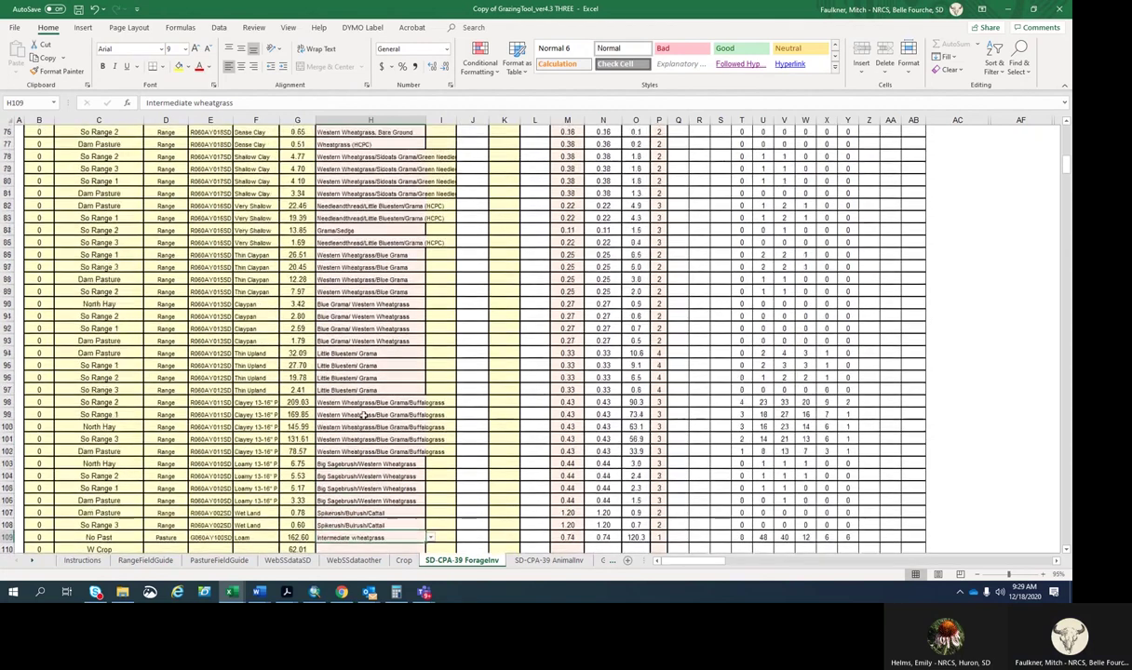
{"action": "scroll", "coordinate": [372, 405], "scroll_direction": "up", "scroll_amount": 8}
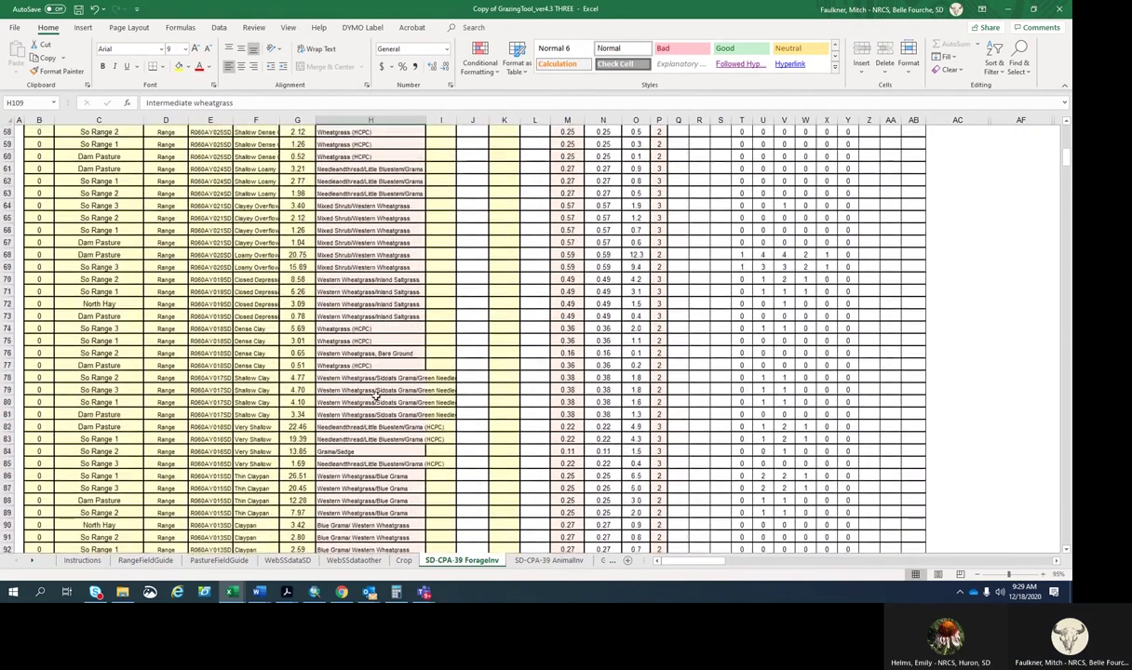
{"action": "scroll", "coordinate": [376, 395], "scroll_direction": "up", "scroll_amount": 3}
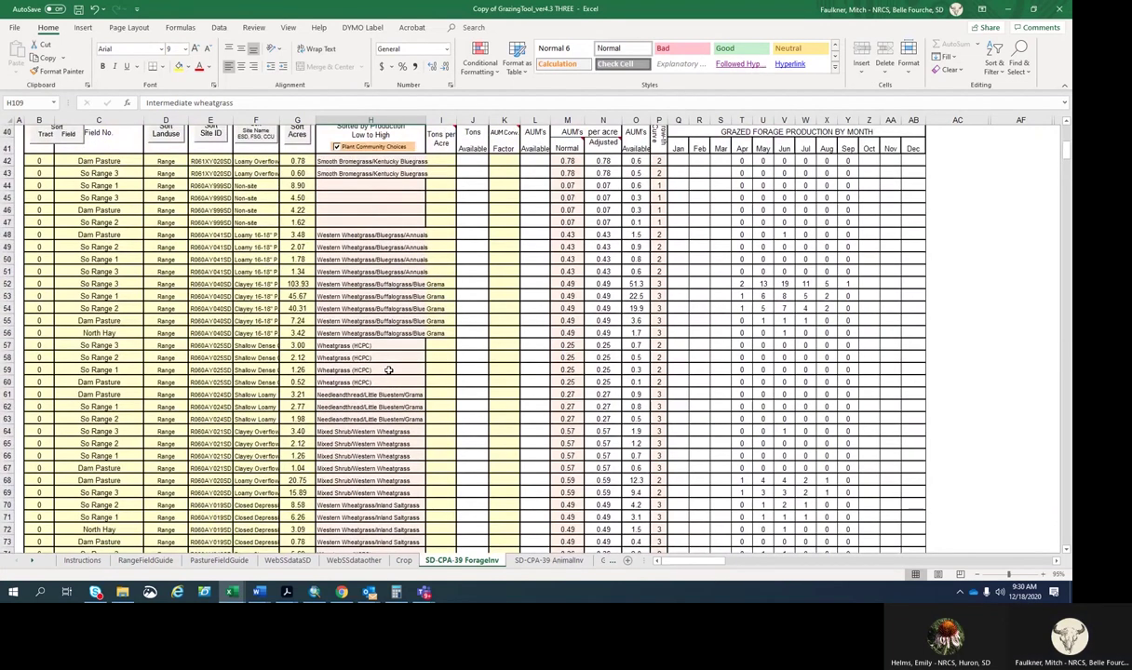
{"action": "scroll", "coordinate": [388, 369], "scroll_direction": "down", "scroll_amount": 1}
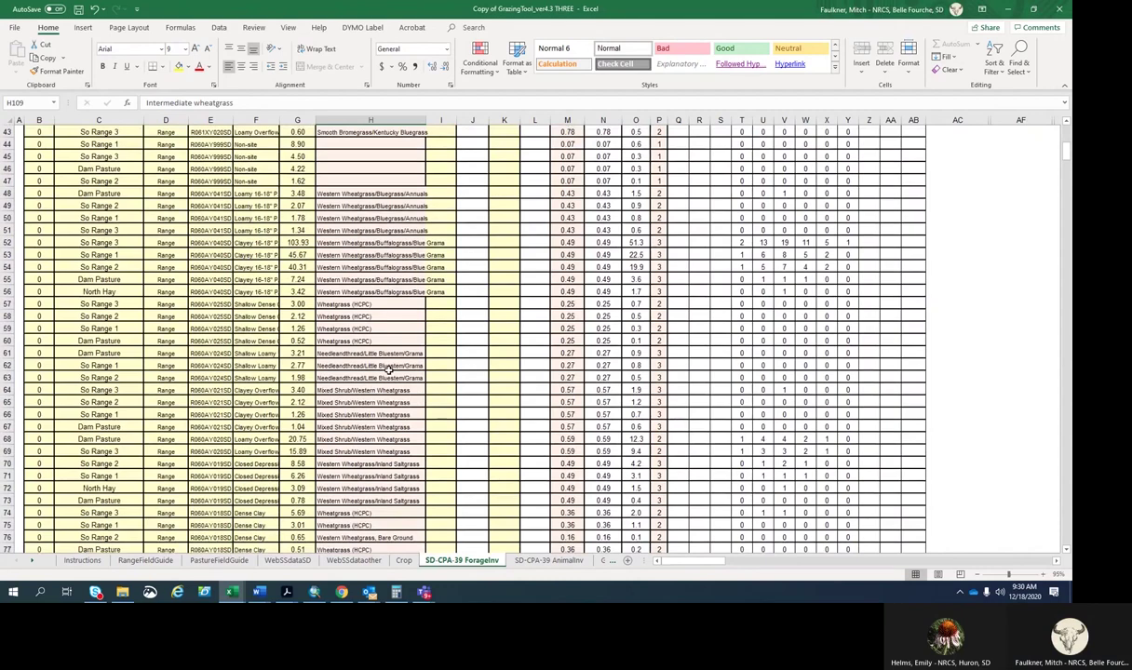
{"action": "scroll", "coordinate": [388, 369], "scroll_direction": "down", "scroll_amount": 7}
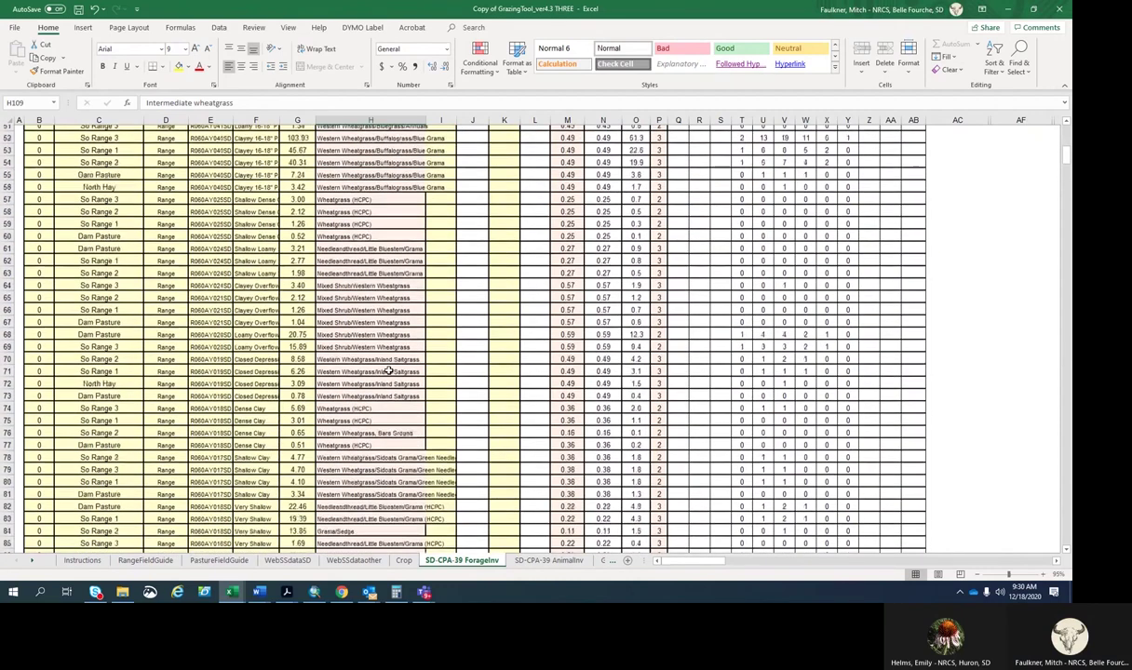
{"action": "scroll", "coordinate": [389, 370], "scroll_direction": "down", "scroll_amount": 7}
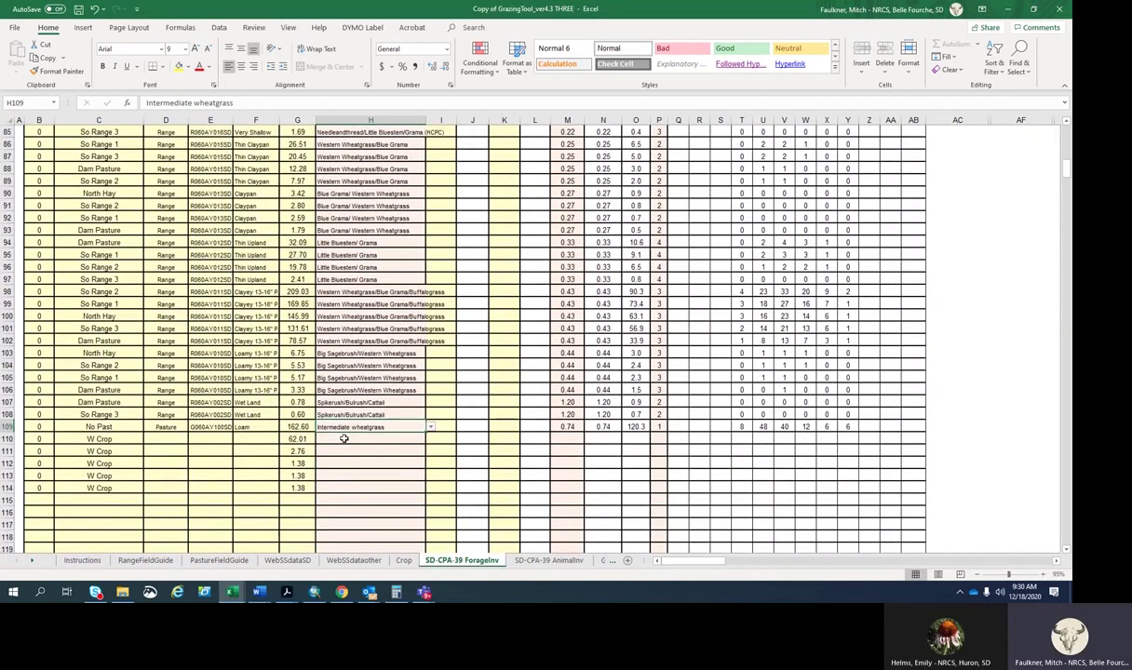
Enter field West with 74 grazed acres in the first row of the Crop Aftermath and/or Cover Crop Grazing Job sheet.
{"action": "left_click", "coordinate": [403, 561]}
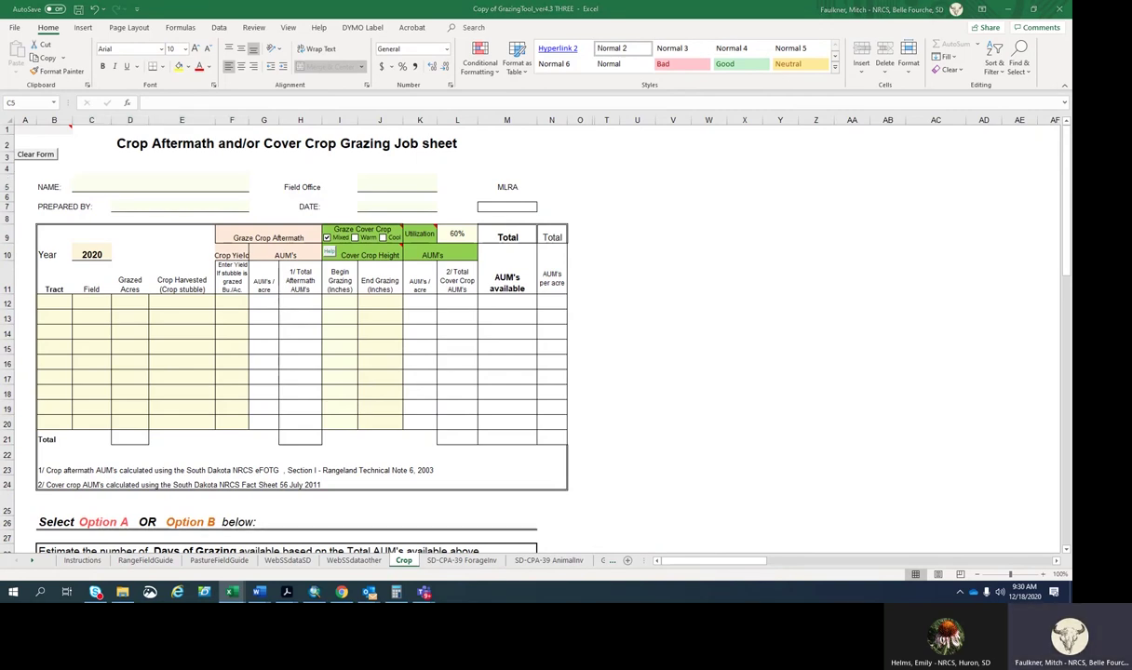
{"action": "left_click", "coordinate": [93, 304]}
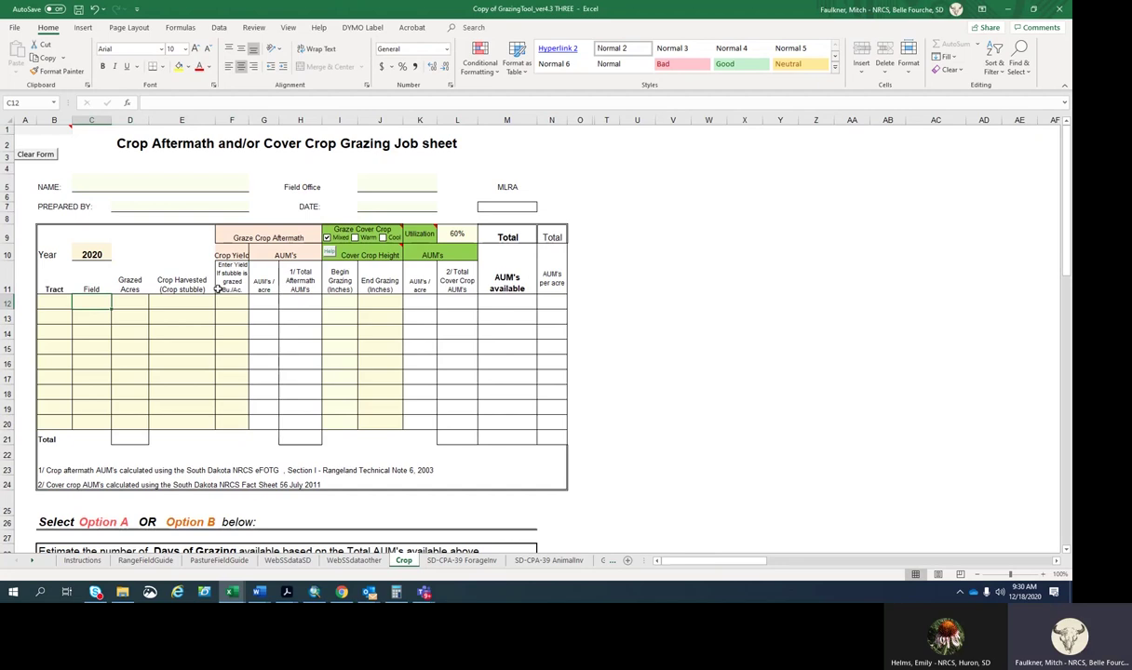
{"action": "type", "text": "West"}
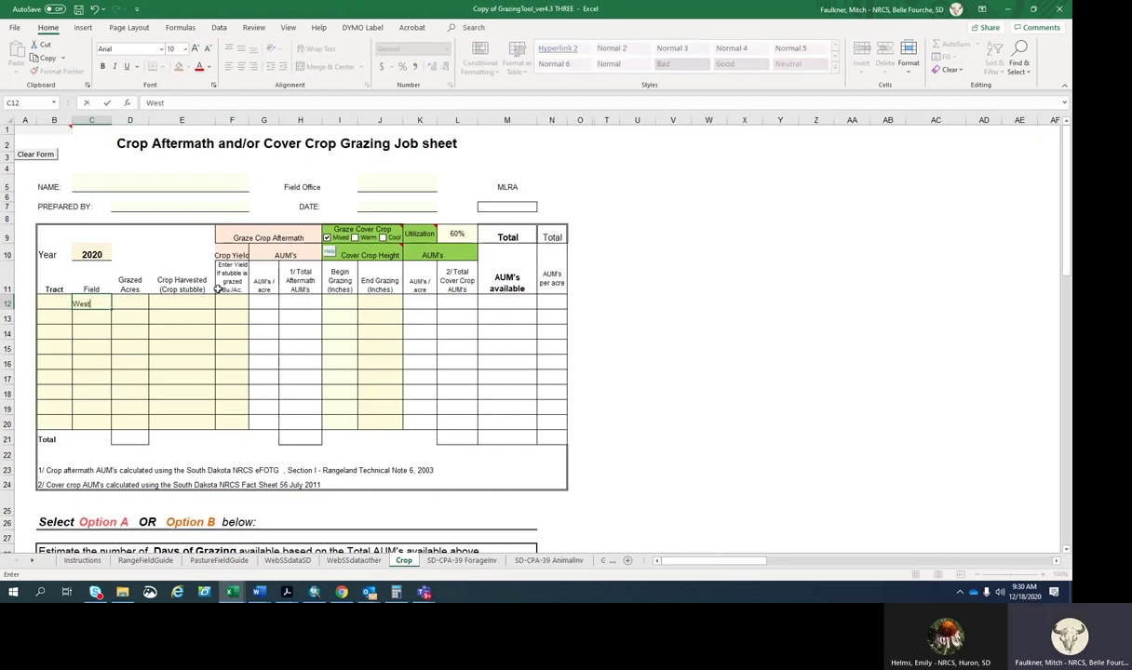
{"action": "key", "text": "Tab"}
{"action": "type", "text": "74"}
{"action": "key", "text": "Tab"}
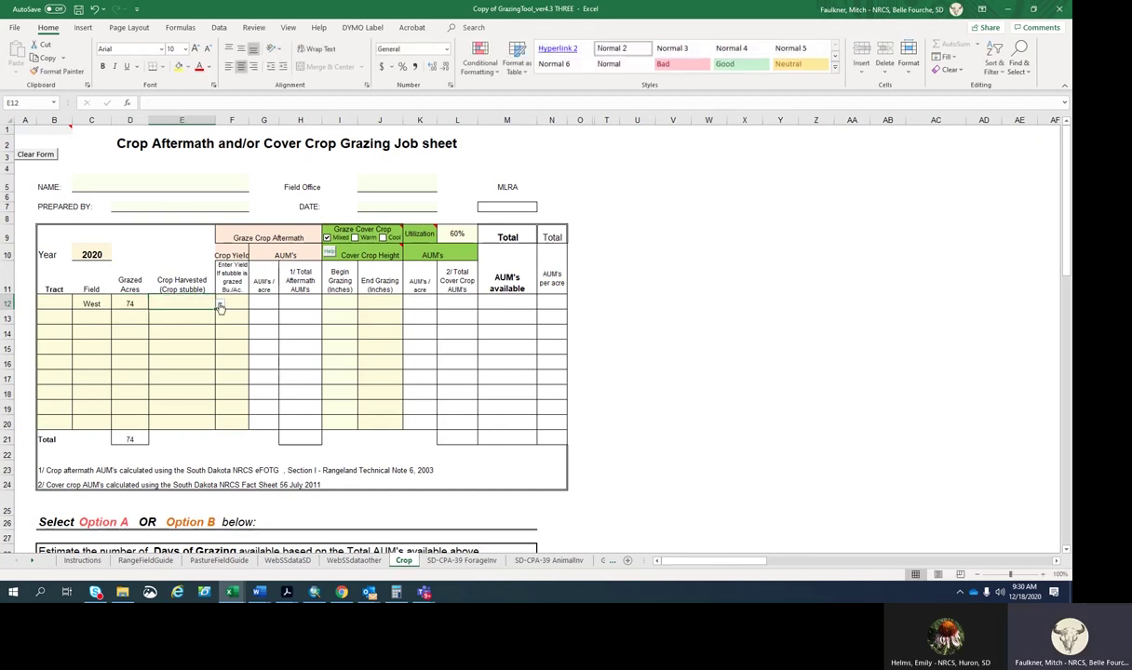
For field West, choose Oats as the harvested crop and enter a crop yield of 50 bushels per acre.
{"action": "left_click", "coordinate": [220, 303]}
{"action": "left_click", "coordinate": [186, 314]}
{"action": "left_click", "coordinate": [232, 302]}
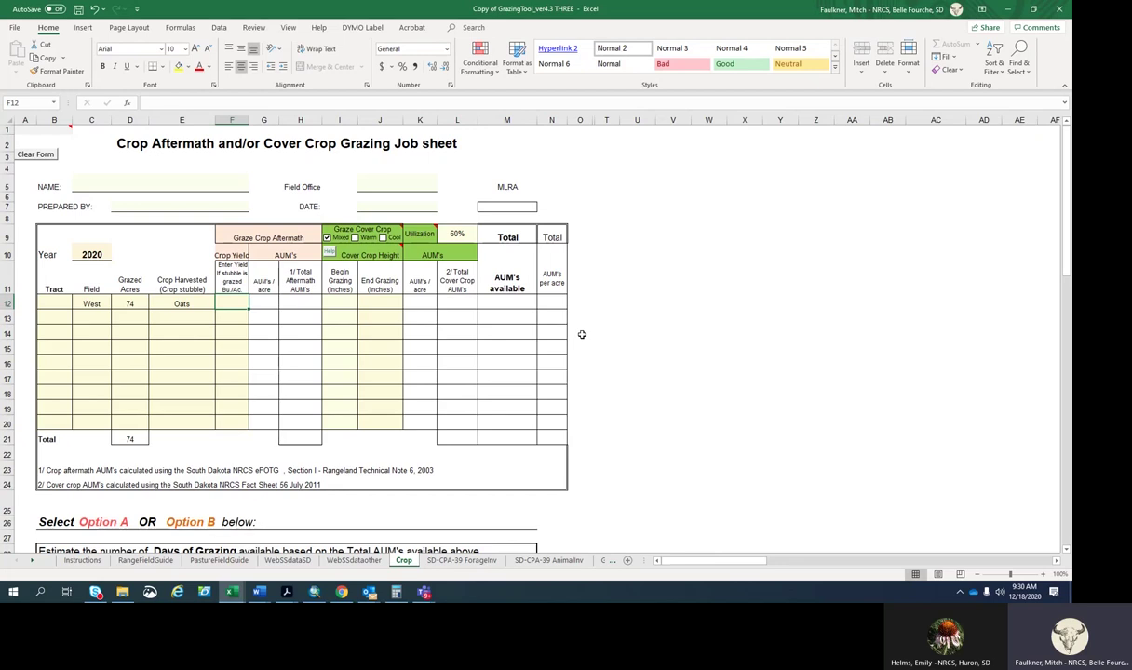
{"action": "type", "text": "50"}
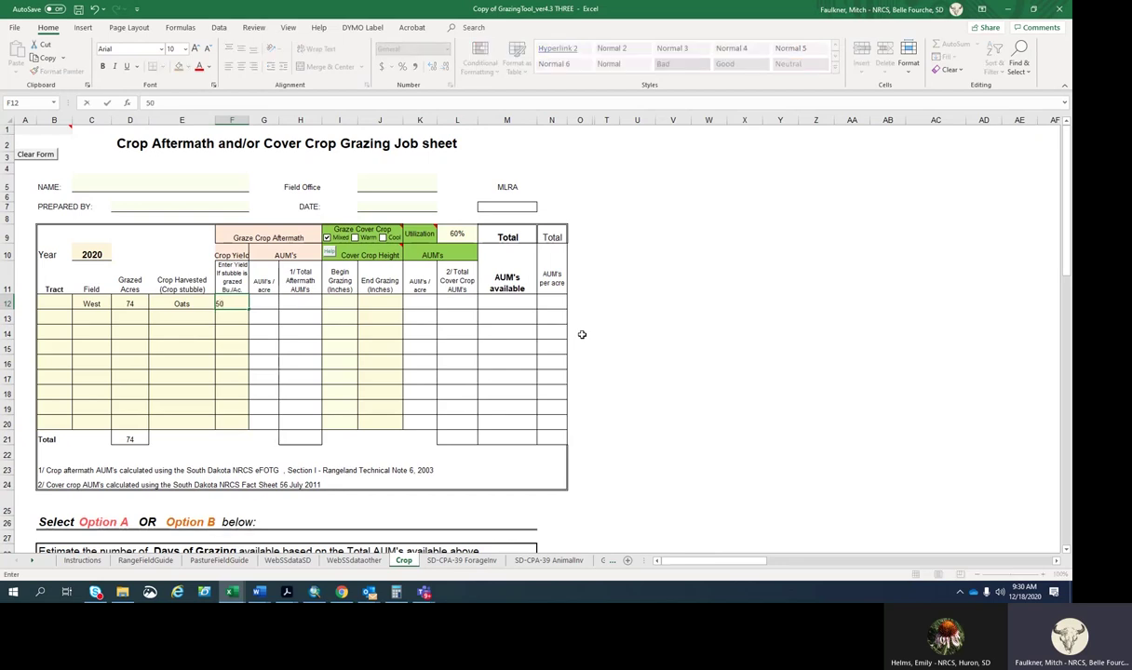
{"action": "left_click", "coordinate": [694, 252]}
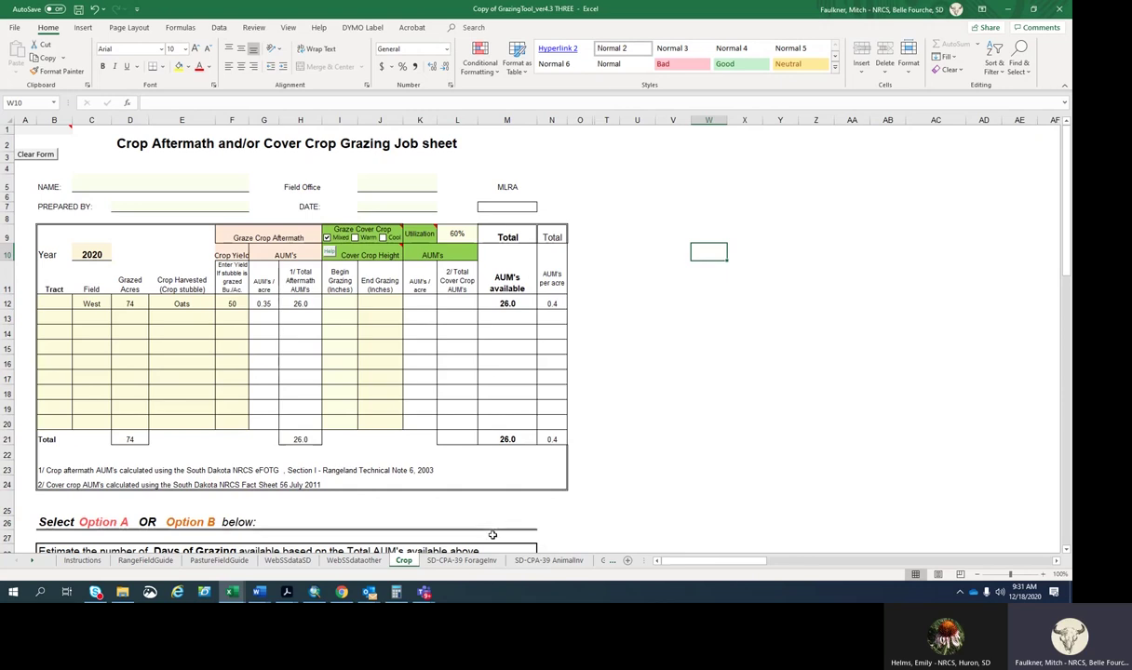
In the SD-CPA-39 forage inventory, enter 0.40 normal AUMs per acre for all W Crop rows, 110 to 114.
{"action": "left_click", "coordinate": [459, 561]}
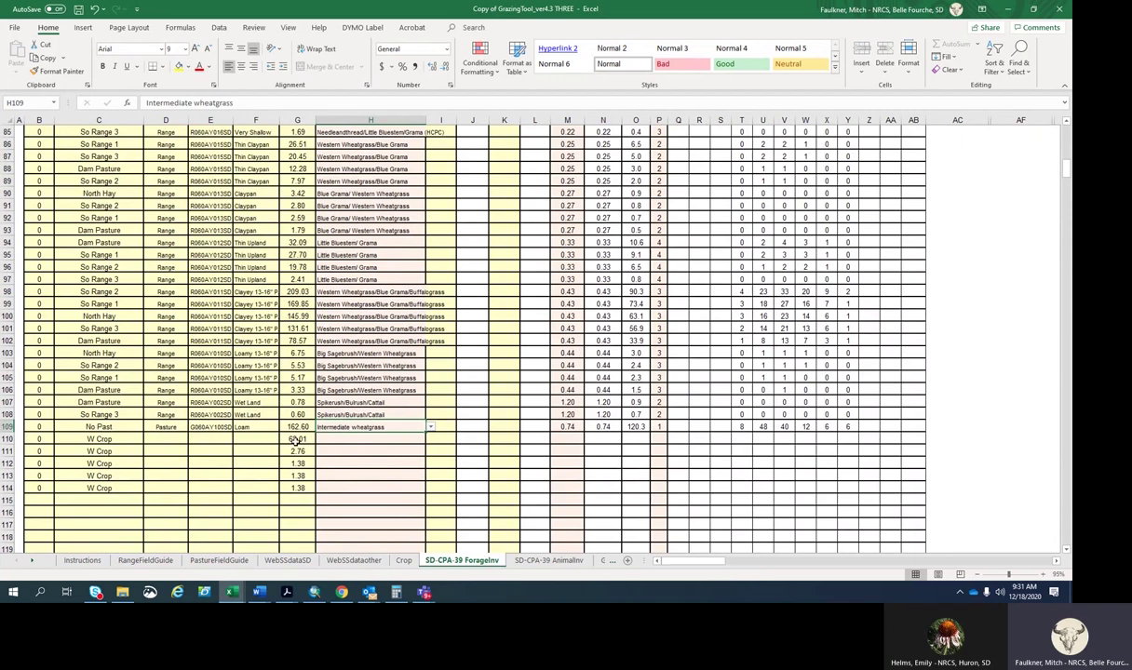
{"action": "left_click", "coordinate": [569, 437]}
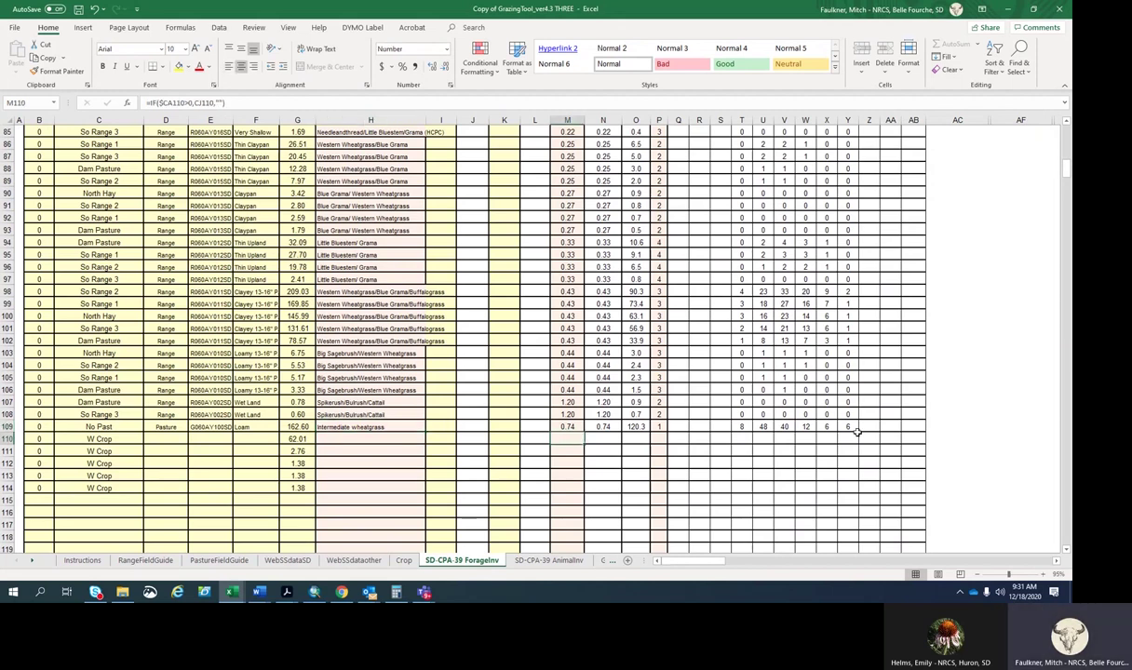
{"action": "type", "text": "0.40"}
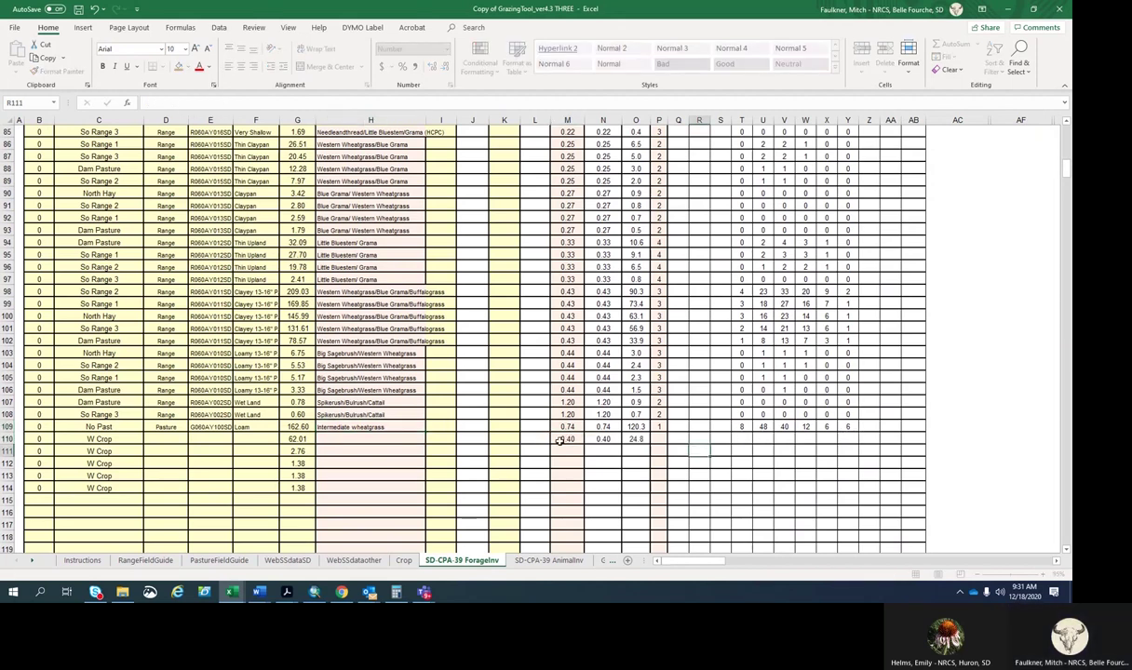
{"action": "key", "text": "Return"}
{"action": "left_click", "coordinate": [583, 443]}
{"action": "left_click_drag", "start_coordinate": [584, 444], "coordinate": [586, 487]}
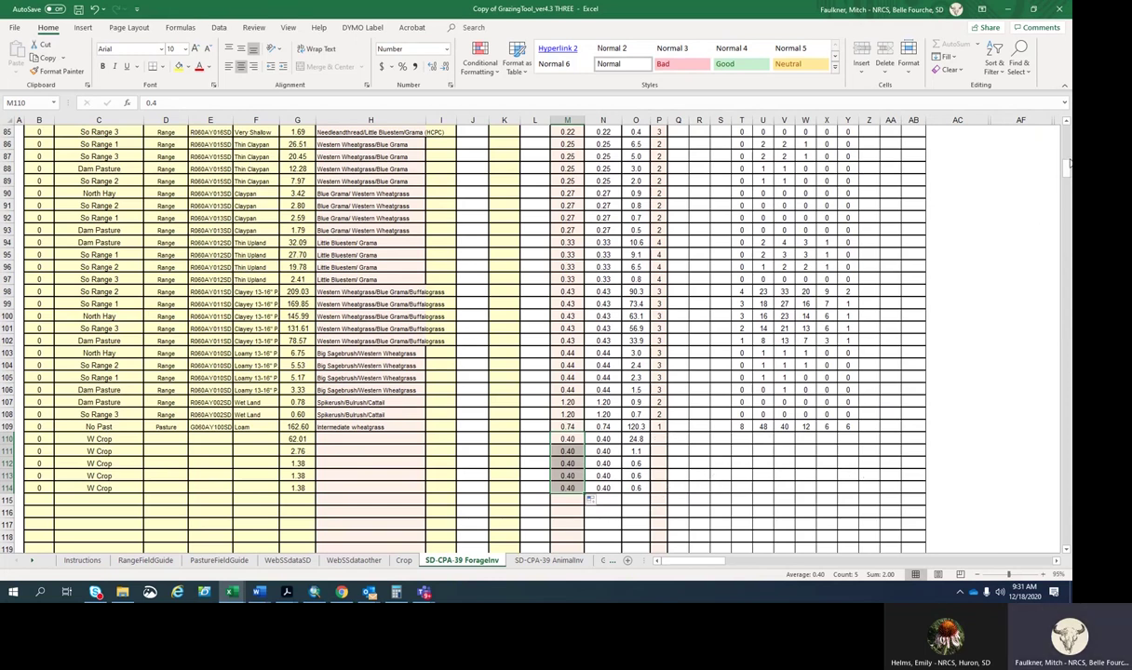
Check the growth curve list and assign growth curve 8 to the first W Crop row, 110.
{"action": "left_click_drag", "start_coordinate": [1067, 166], "coordinate": [1067, 130]}
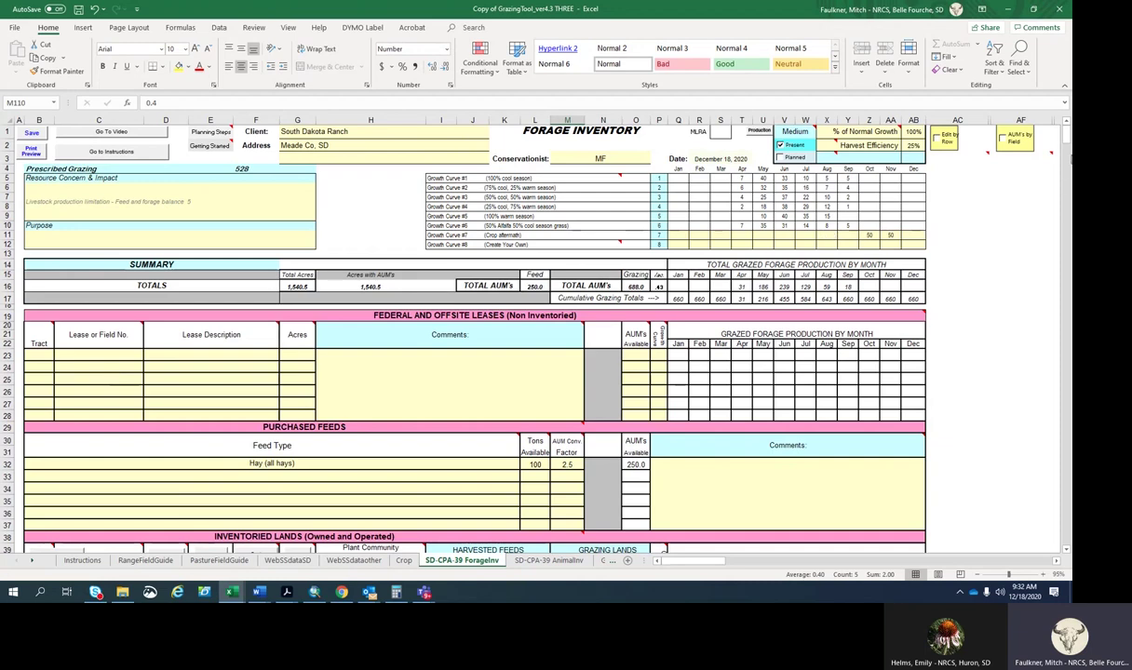
{"action": "left_click_drag", "start_coordinate": [1067, 133], "coordinate": [1067, 175]}
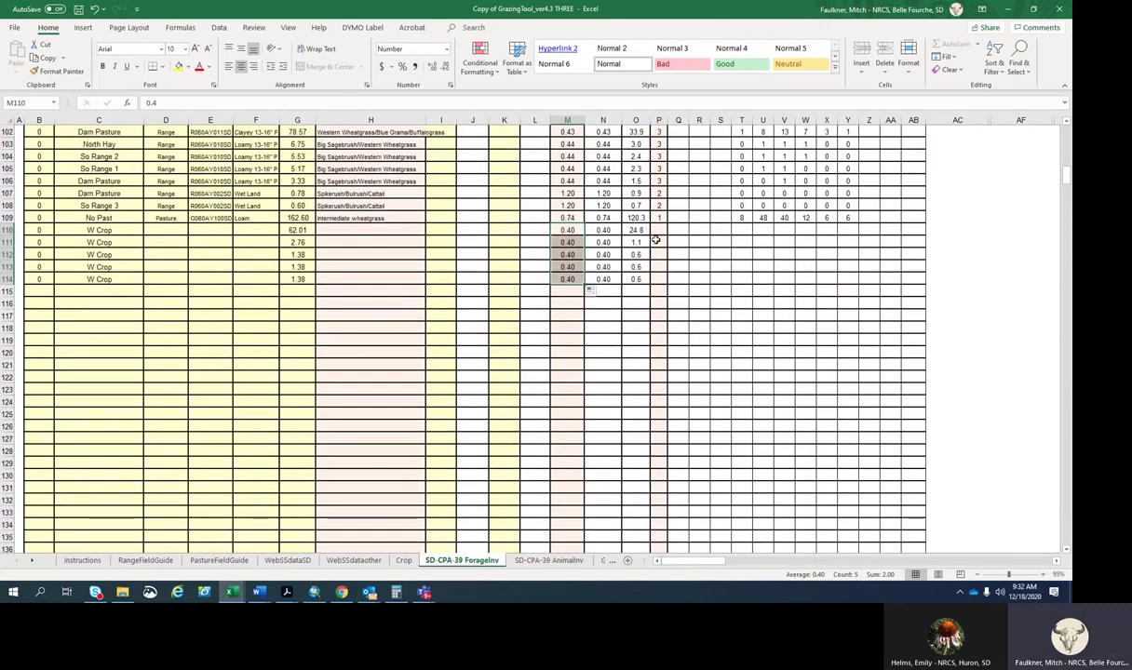
{"action": "left_click", "coordinate": [661, 231]}
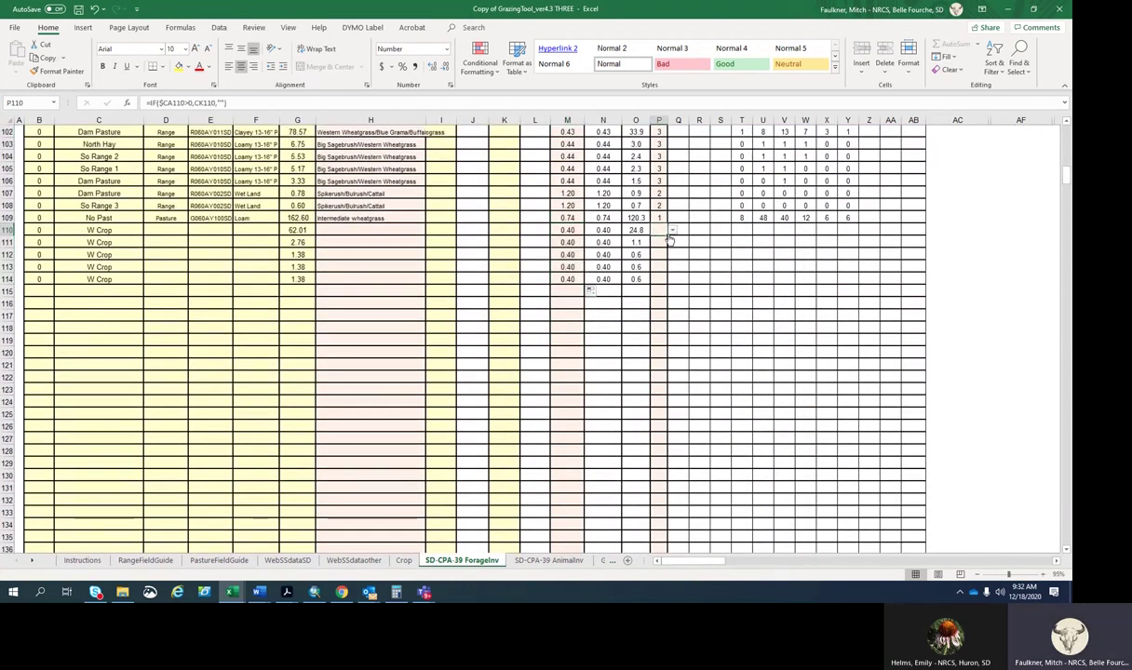
{"action": "left_click", "coordinate": [671, 232]}
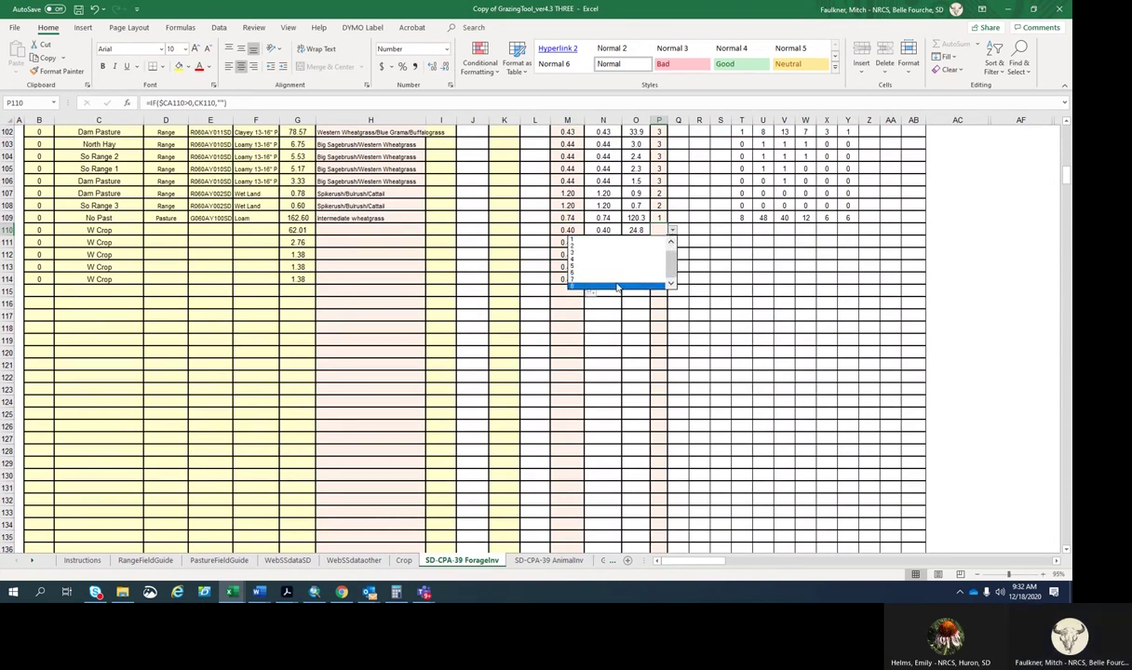
{"action": "left_click", "coordinate": [617, 285]}
{"action": "type", "text": "8"}
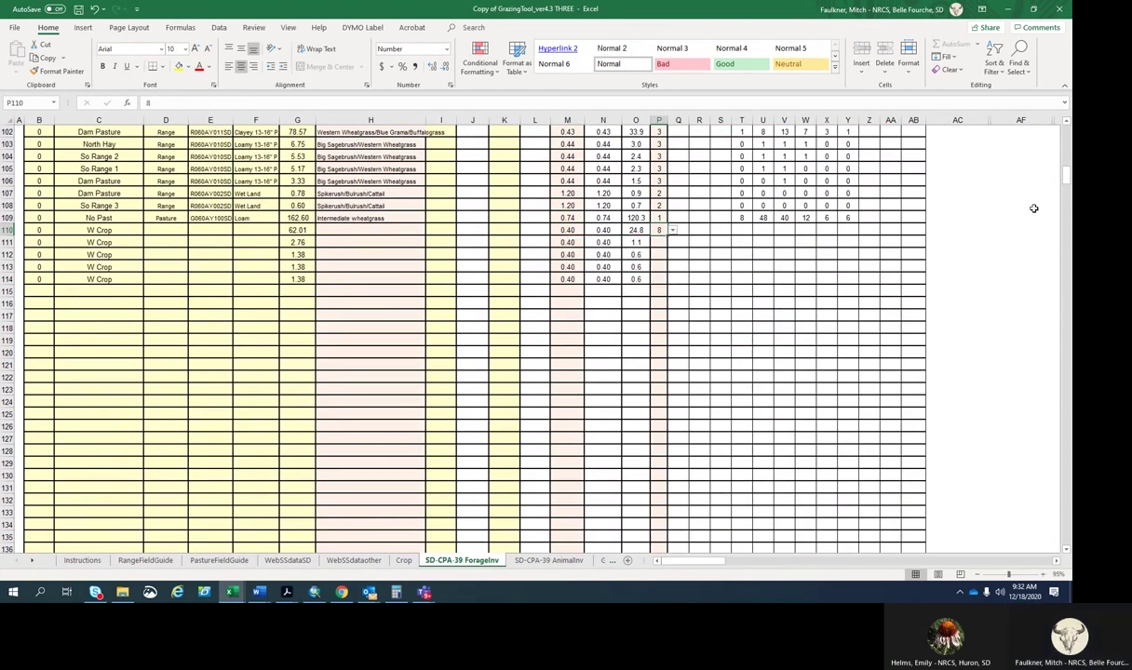
Assign growth curve 7, crop aftermath, to all W Crop rows, 110 to 114.
{"action": "left_click_drag", "start_coordinate": [1068, 180], "coordinate": [1067, 170]}
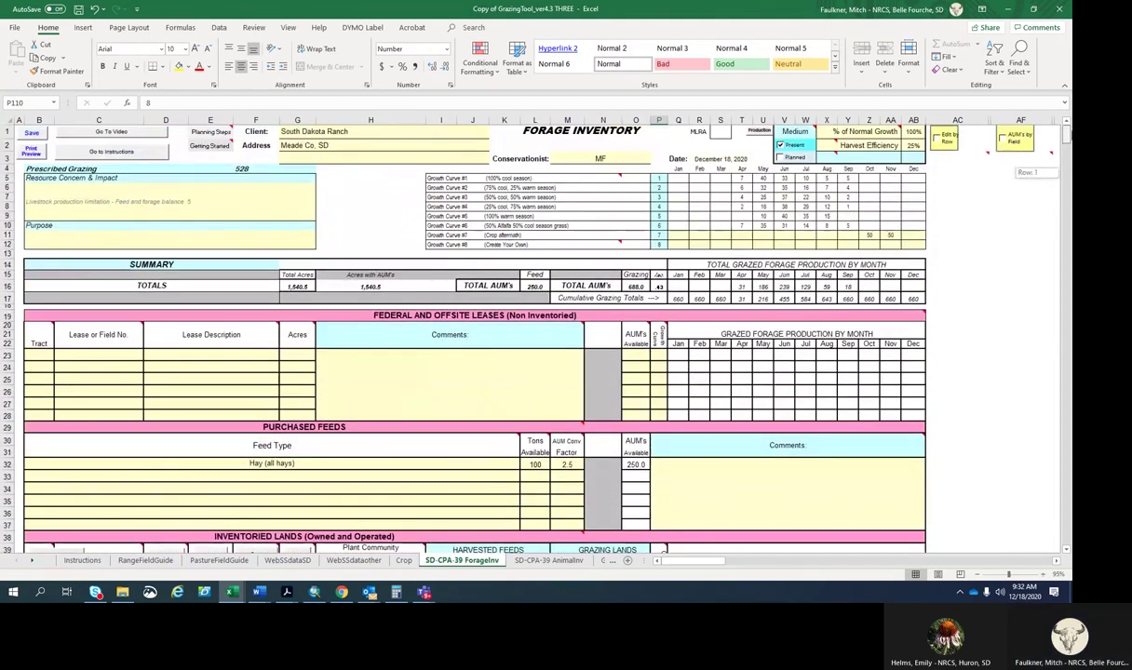
{"action": "left_click_drag", "start_coordinate": [1067, 170], "coordinate": [1067, 178]}
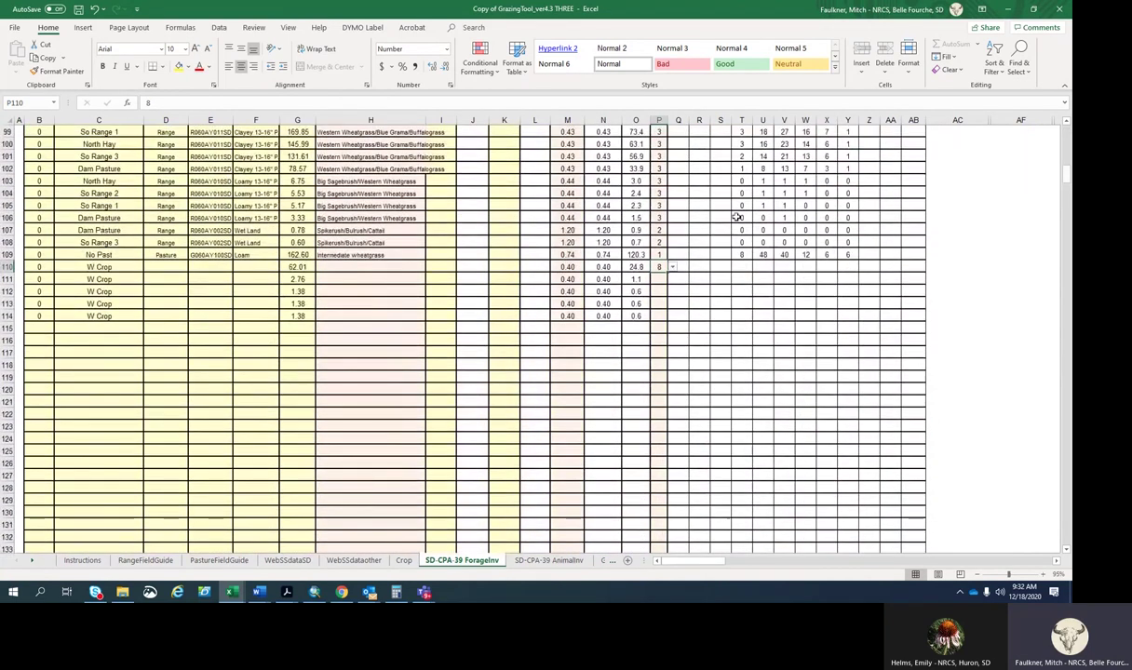
{"action": "left_click", "coordinate": [672, 267]}
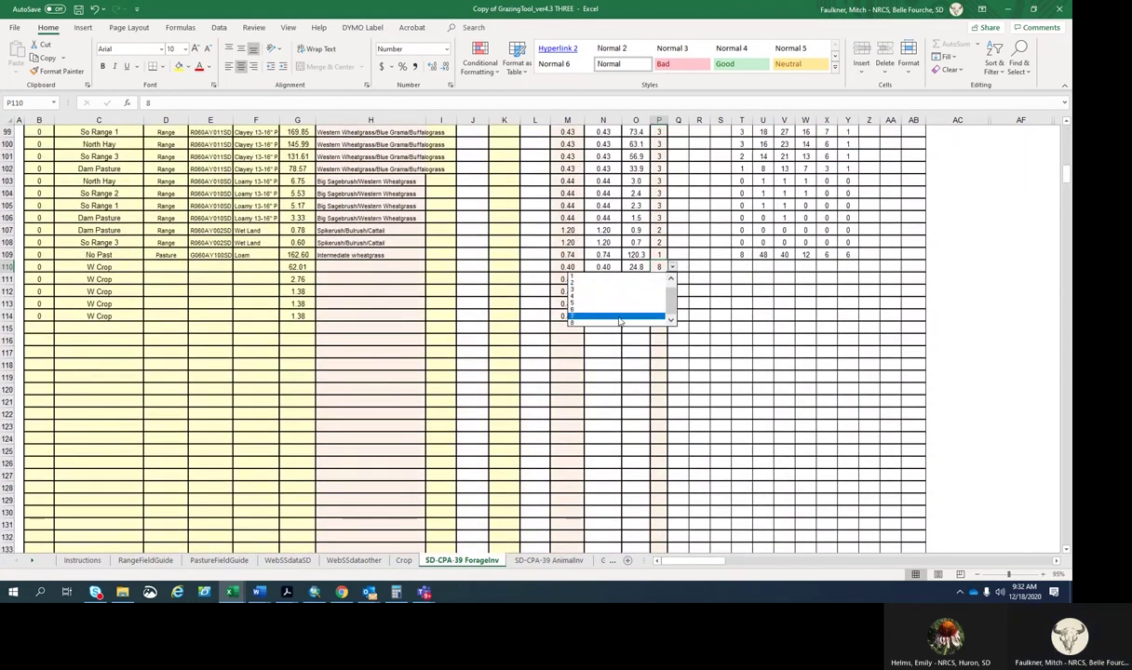
{"action": "left_click", "coordinate": [620, 317]}
{"action": "left_click", "coordinate": [661, 280]}
{"action": "left_click", "coordinate": [672, 279]}
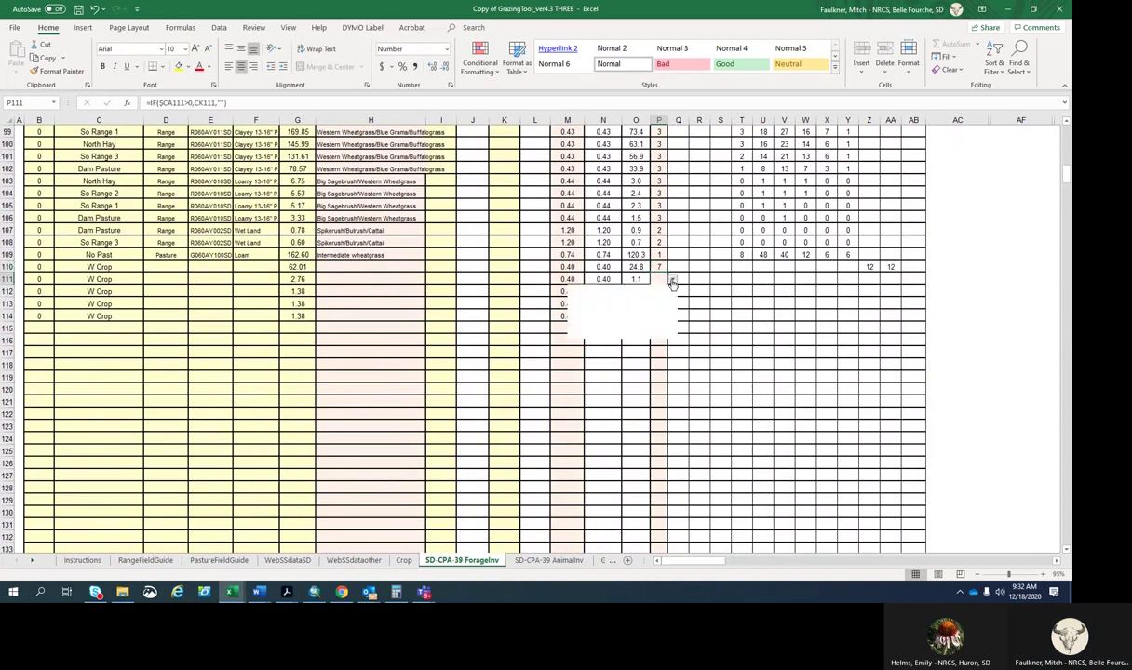
{"action": "left_click", "coordinate": [627, 328]}
{"action": "left_click", "coordinate": [700, 315]}
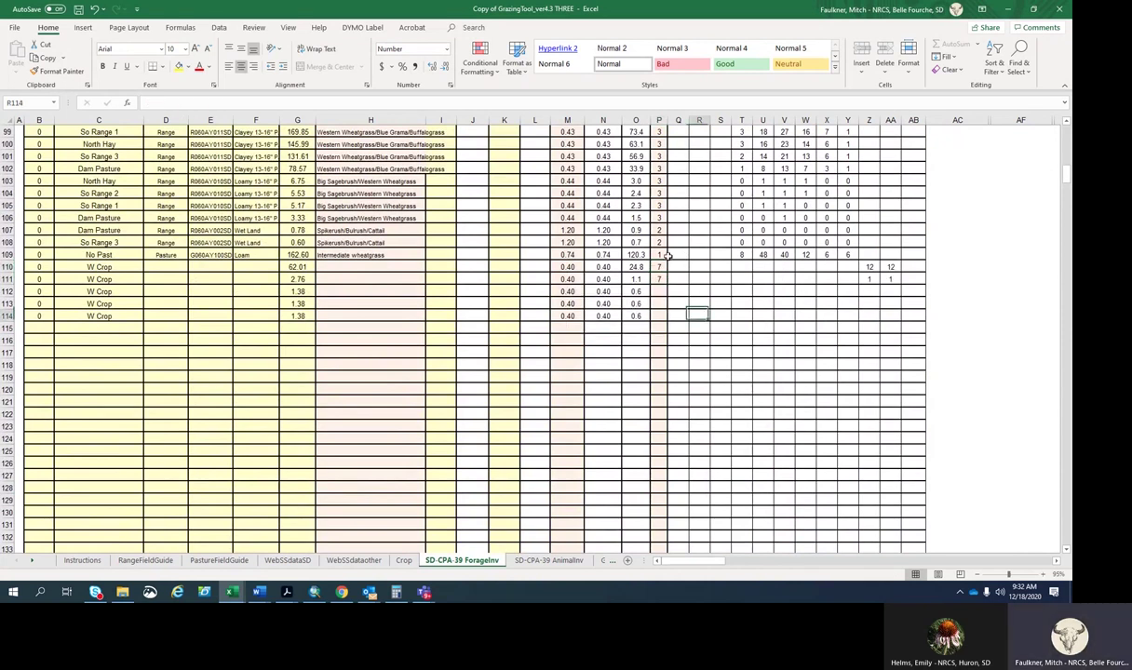
{"action": "left_click_drag", "start_coordinate": [659, 267], "coordinate": [662, 321]}
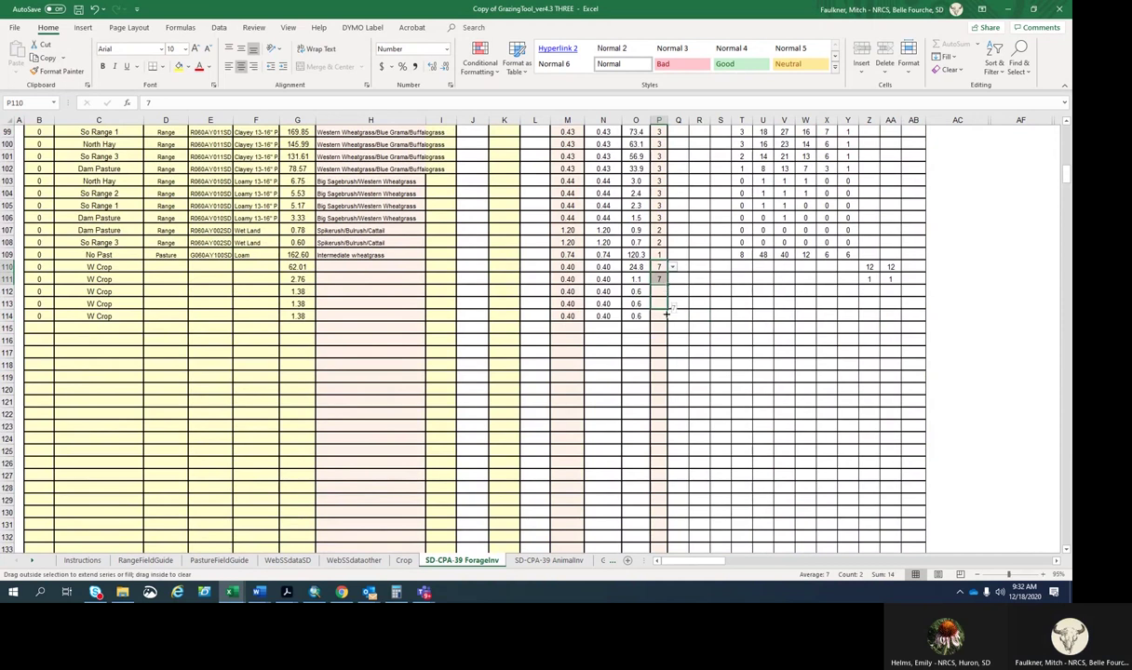
{"action": "left_click", "coordinate": [715, 368]}
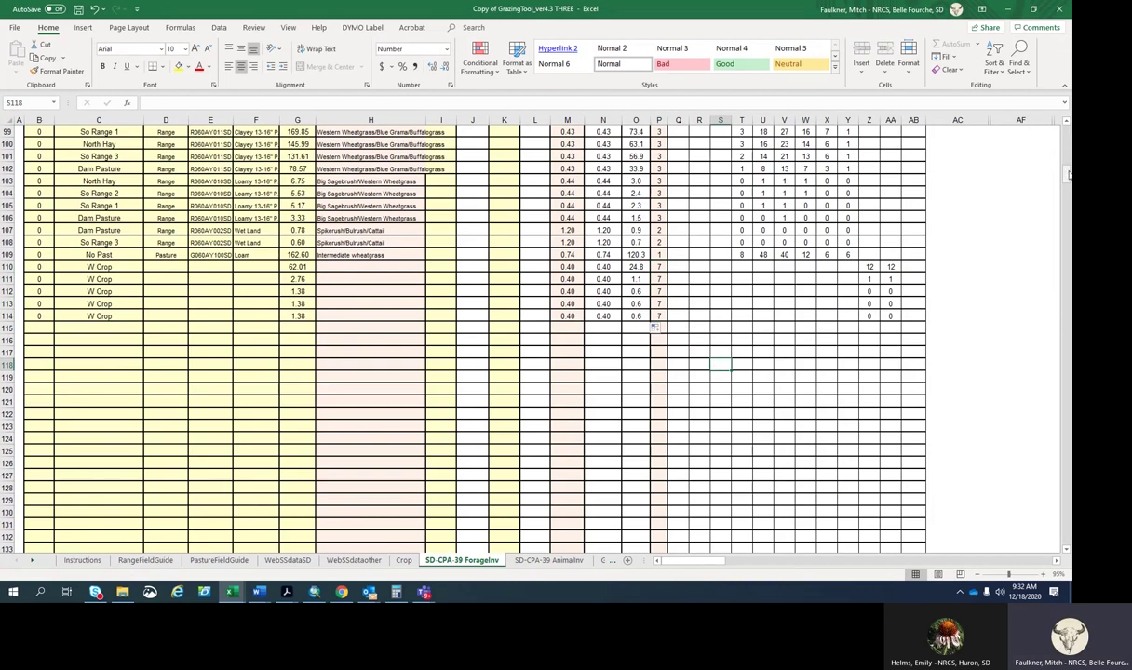
Override the normal AUMs per acre of the Dam Pasture Loamy Overflow row, 42, with 0.75.
{"action": "left_click_drag", "start_coordinate": [1069, 175], "coordinate": [1067, 154]}
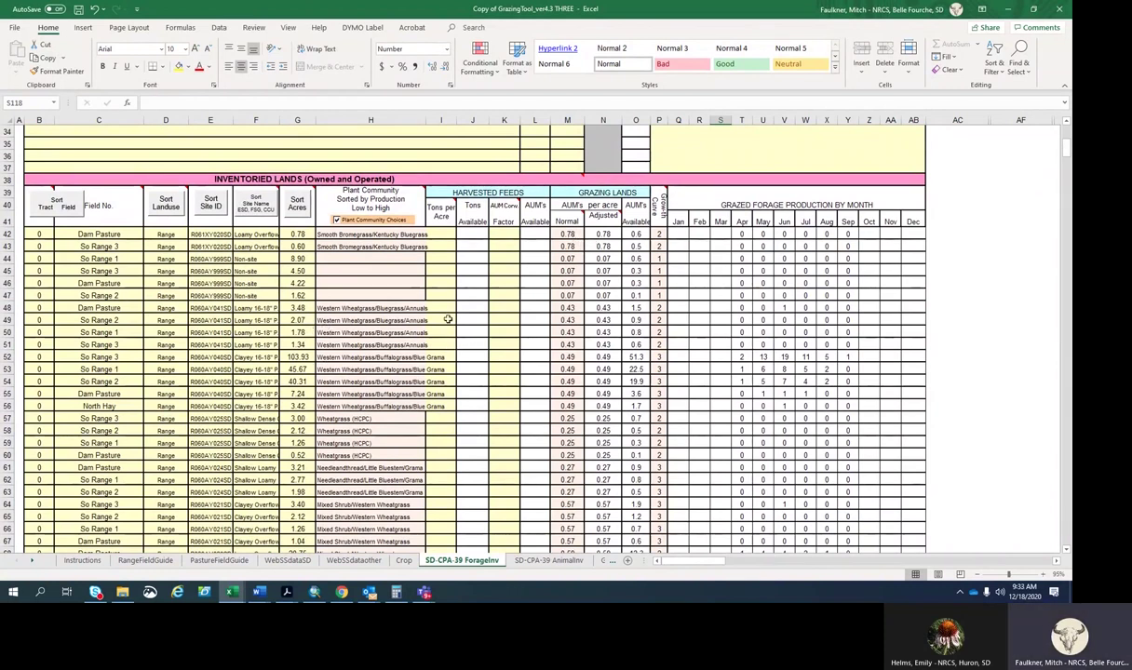
{"action": "left_click", "coordinate": [568, 233]}
{"action": "key", "text": "Escape"}
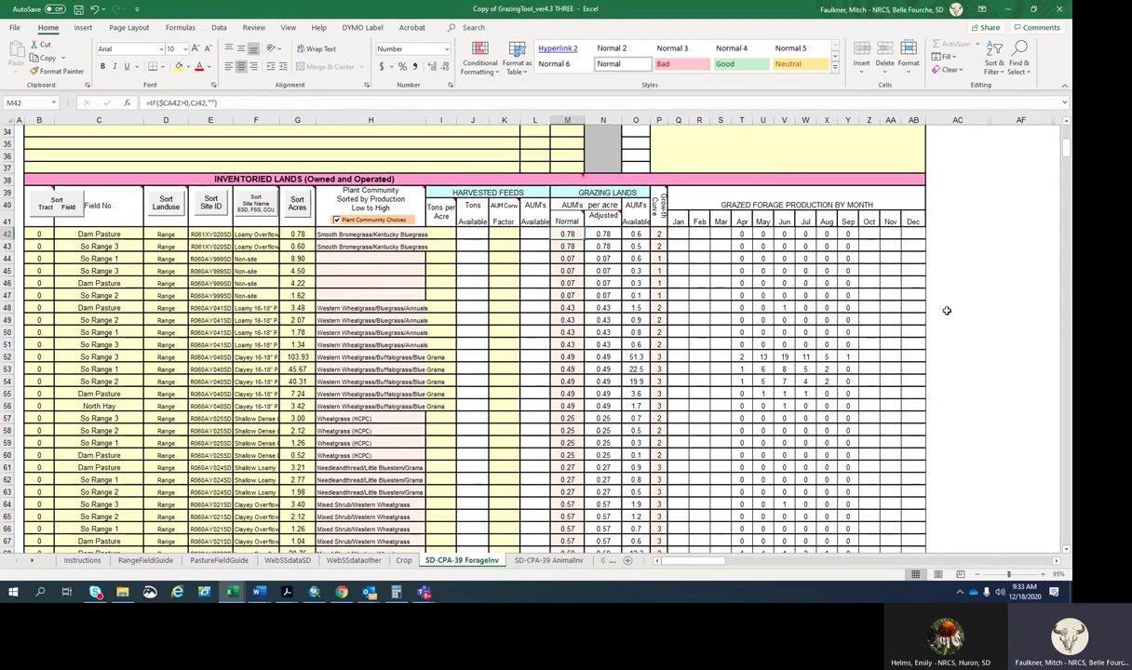
{"action": "type", "text": "0.7"}
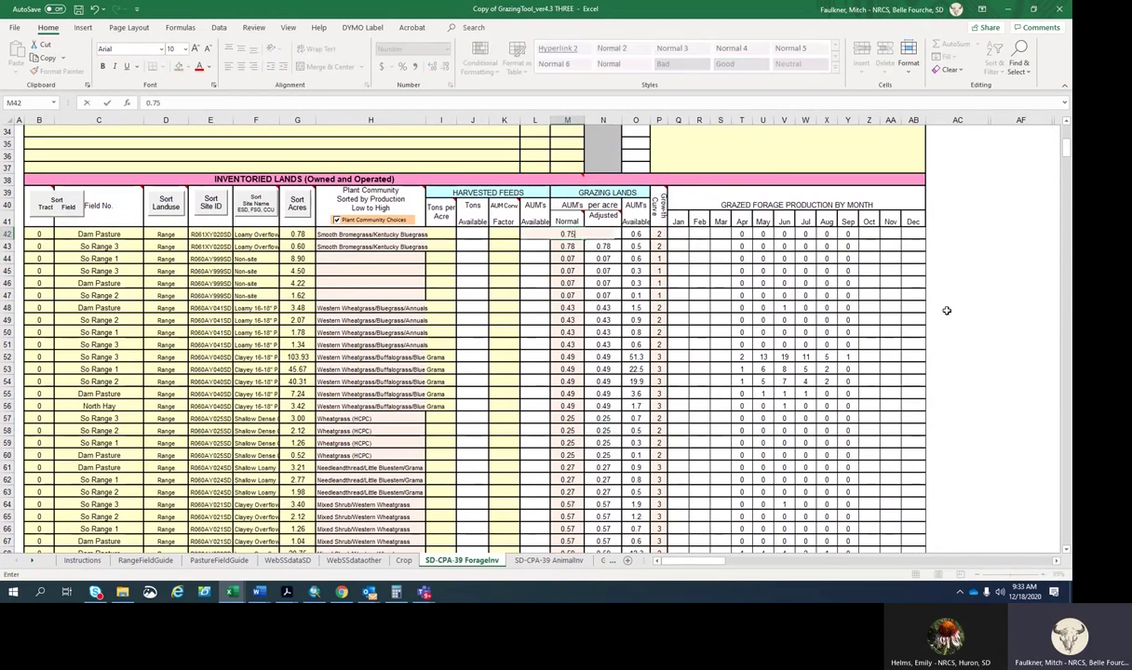
{"action": "left_click", "coordinate": [1015, 283]}
{"action": "left_click", "coordinate": [566, 232]}
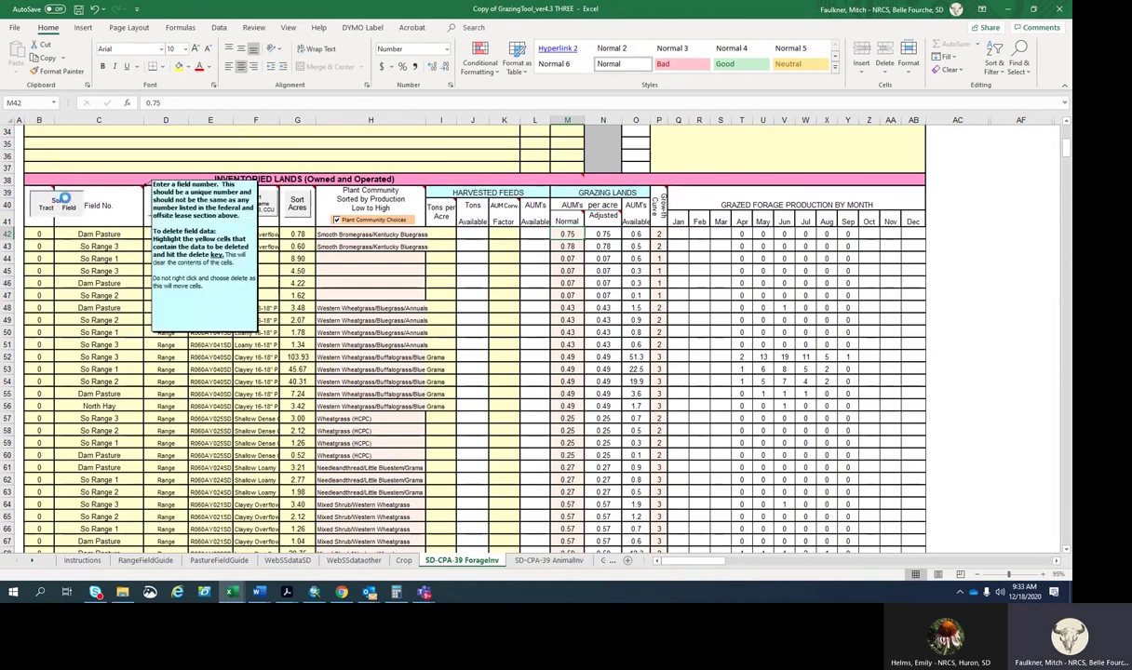
Sort the inventoried lands by tract and field, and review the regrouped rows.
{"action": "left_click", "coordinate": [68, 206]}
{"action": "scroll", "coordinate": [138, 332], "scroll_direction": "down", "scroll_amount": 1}
{"action": "scroll", "coordinate": [138, 331], "scroll_direction": "down", "scroll_amount": 13}
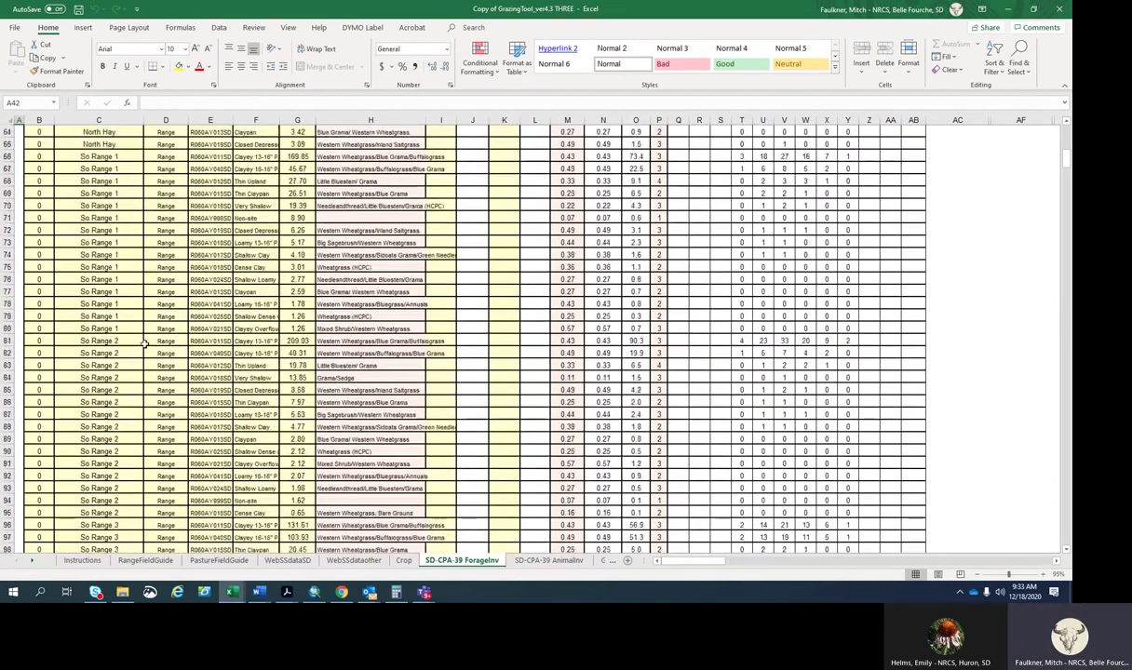
{"action": "scroll", "coordinate": [146, 344], "scroll_direction": "down", "scroll_amount": 3}
{"action": "scroll", "coordinate": [484, 335], "scroll_direction": "up", "scroll_amount": 4}
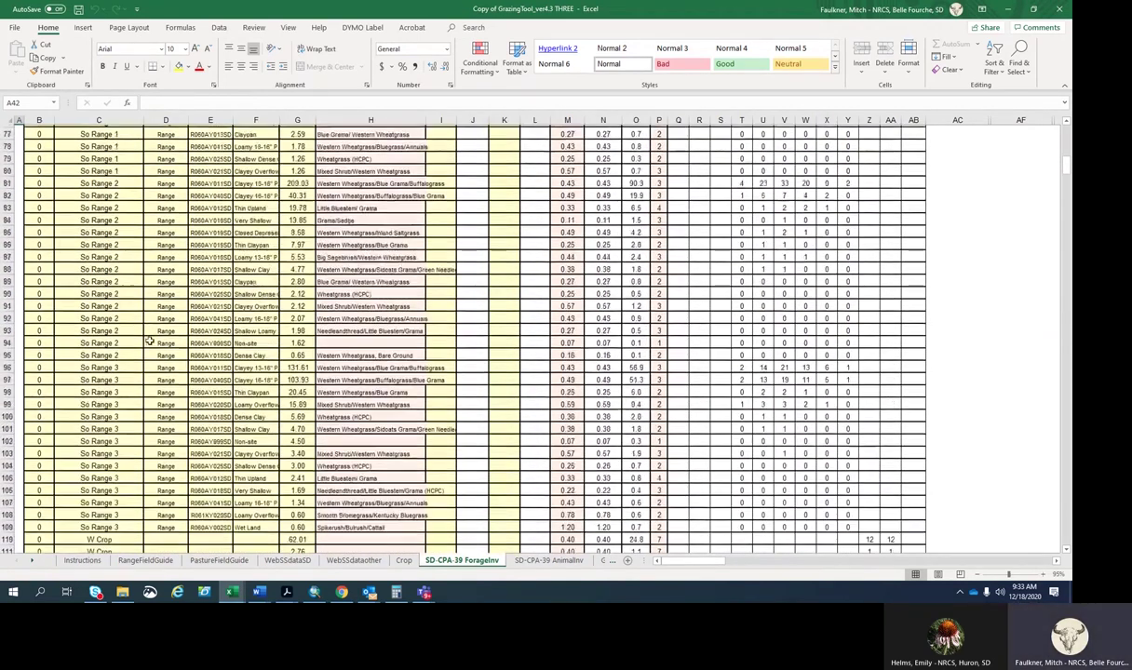
{"action": "scroll", "coordinate": [484, 335], "scroll_direction": "up", "scroll_amount": 5}
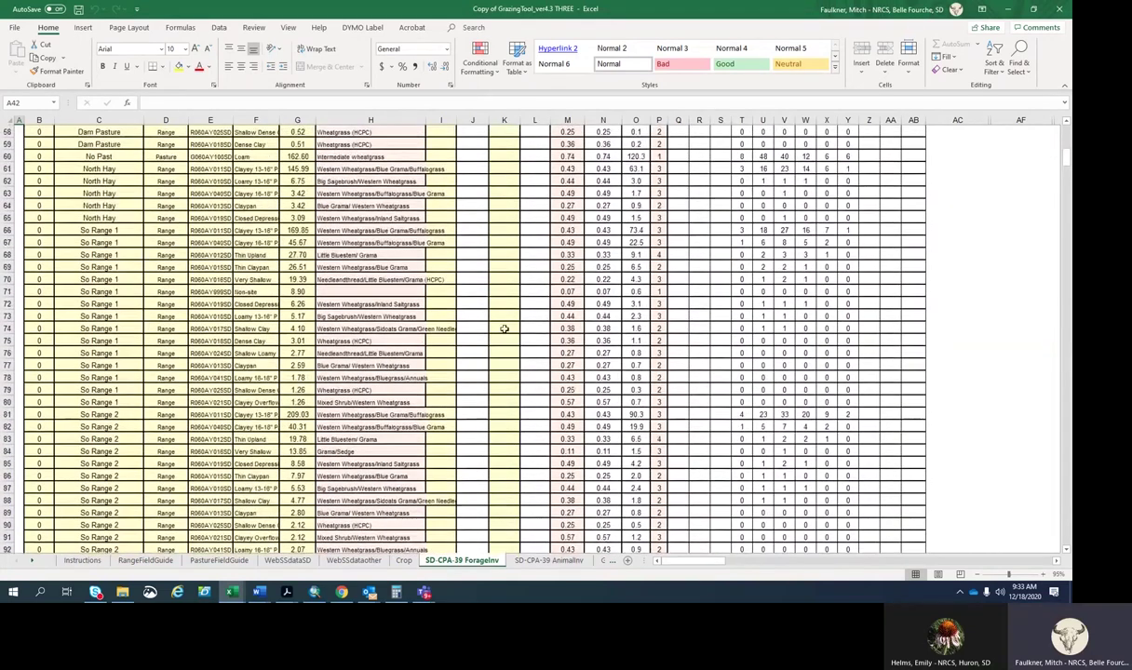
{"action": "scroll", "coordinate": [486, 303], "scroll_direction": "up", "scroll_amount": 6}
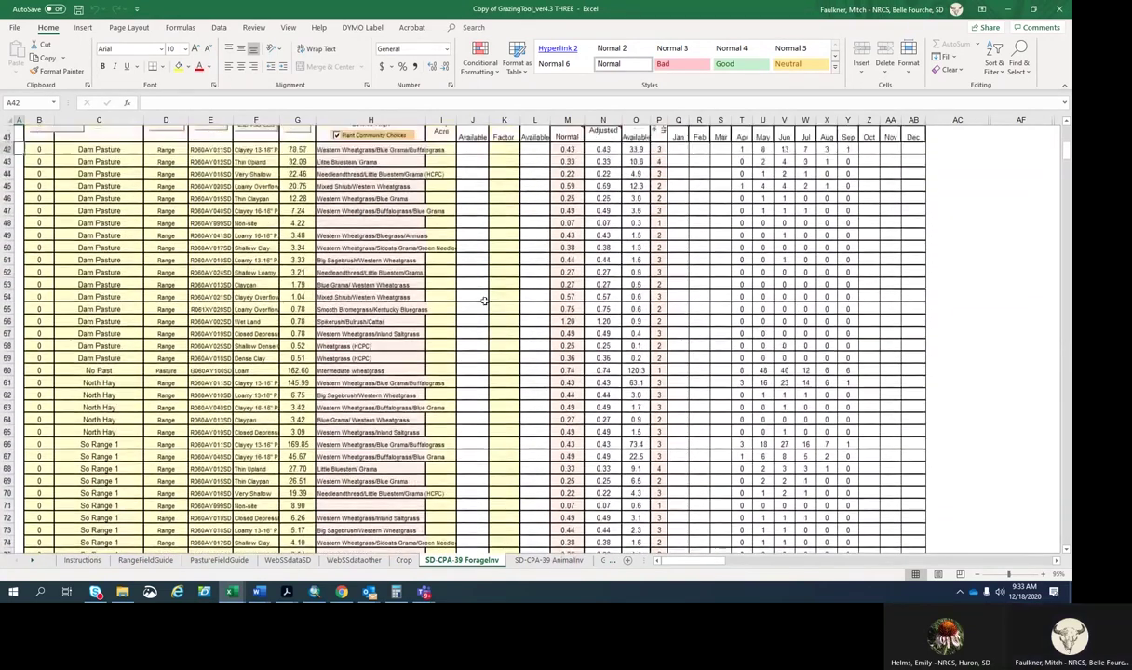
{"action": "scroll", "coordinate": [483, 299], "scroll_direction": "up", "scroll_amount": 1}
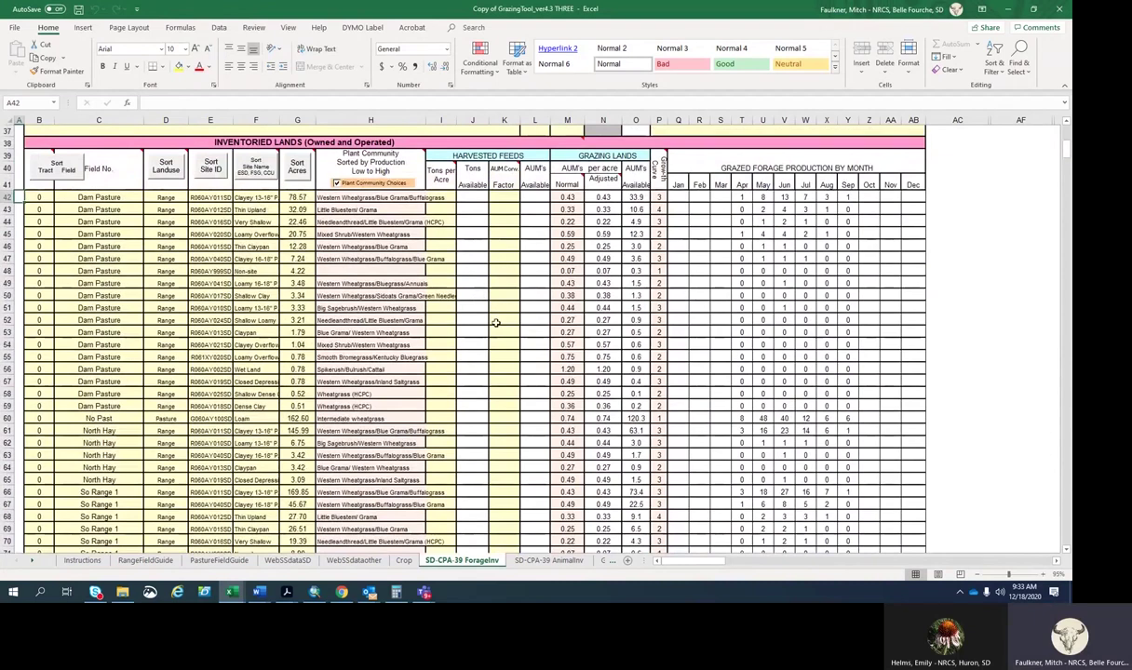
Turn on the AUM's by Field summary and review the acres and AUMs per acre of each field.
{"action": "left_click_drag", "start_coordinate": [1067, 149], "coordinate": [1067, 127]}
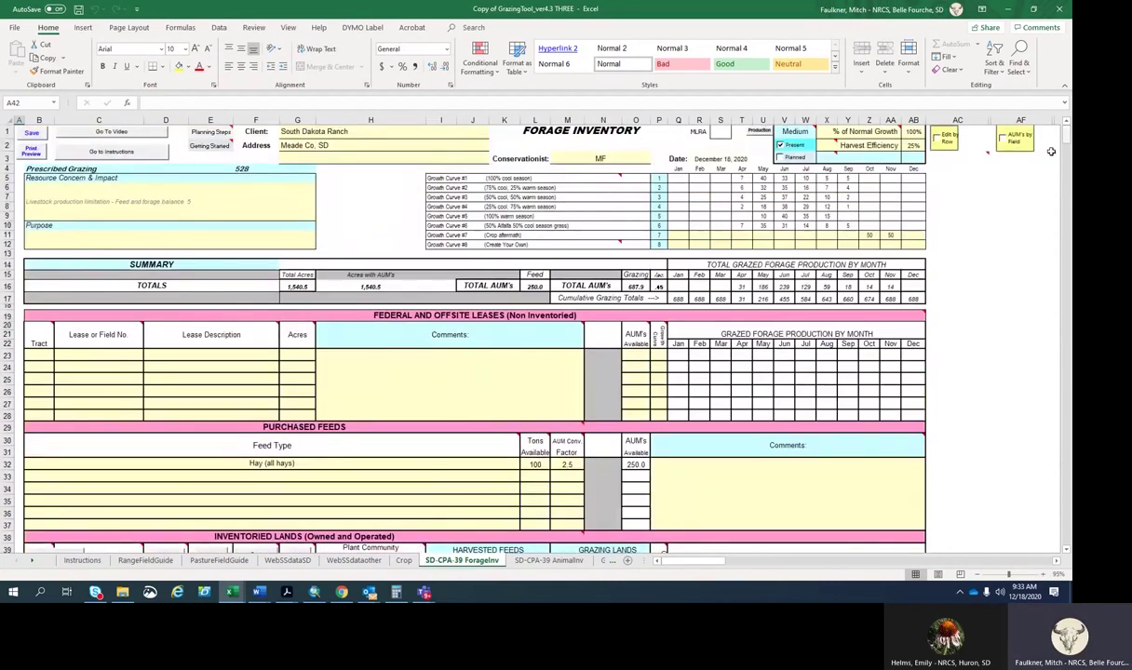
{"action": "left_click", "coordinate": [1004, 146]}
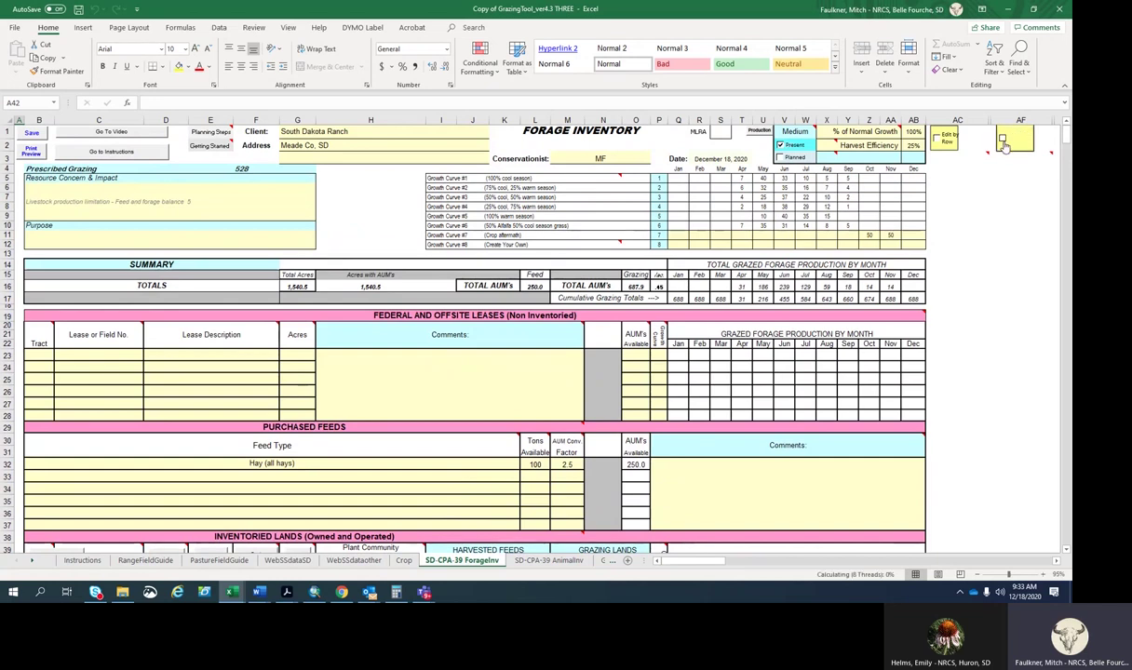
{"action": "scroll", "coordinate": [1009, 233], "scroll_direction": "down", "scroll_amount": 8}
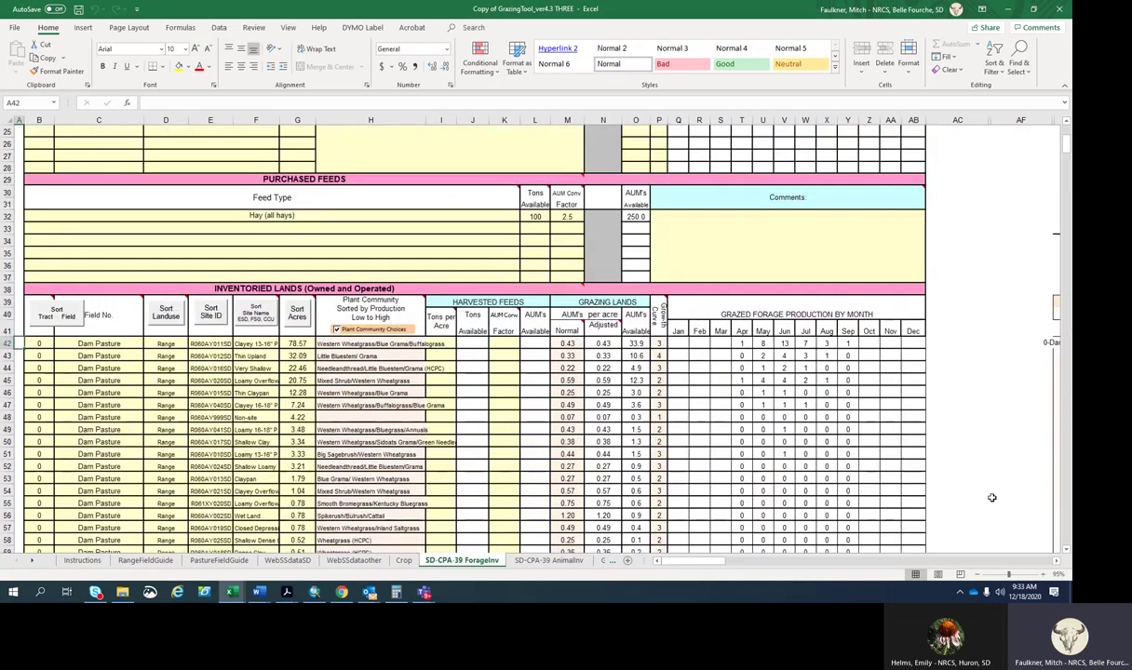
{"action": "left_click_drag", "start_coordinate": [695, 565], "coordinate": [707, 566]}
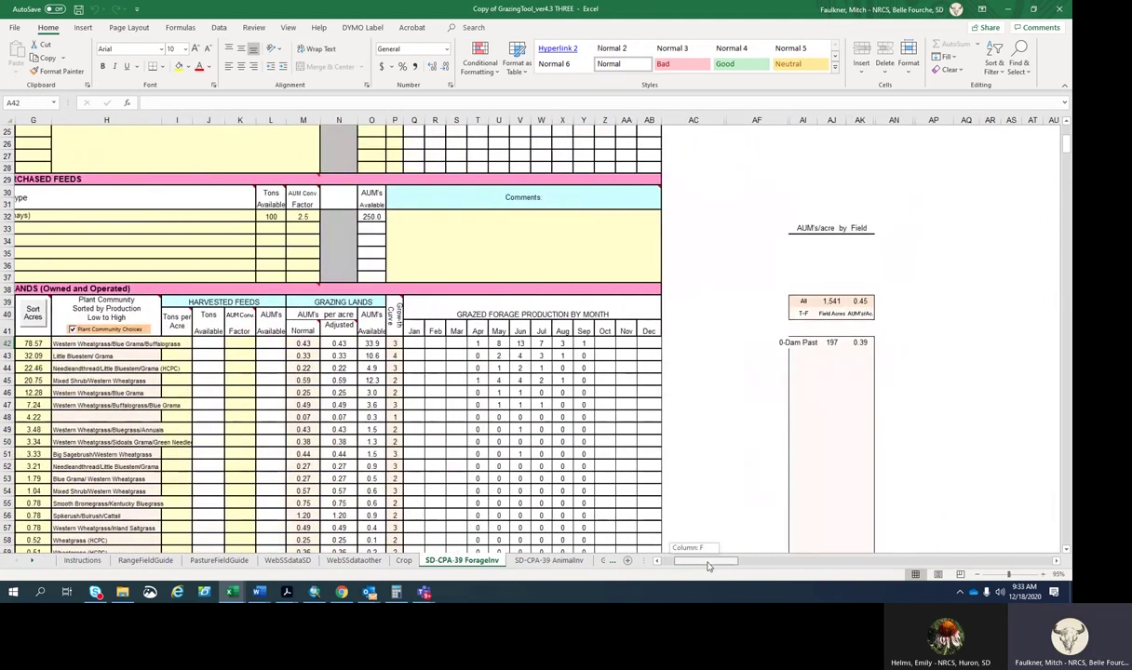
{"action": "scroll", "coordinate": [910, 372], "scroll_direction": "down", "scroll_amount": 3}
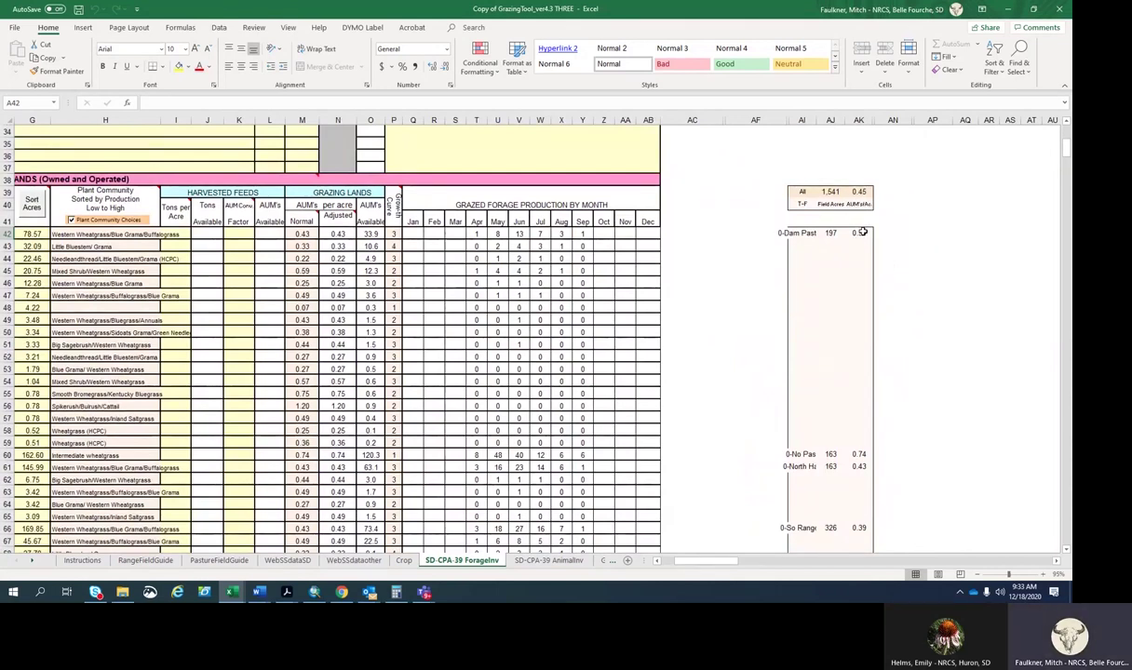
{"action": "scroll", "coordinate": [928, 319], "scroll_direction": "down", "scroll_amount": 10}
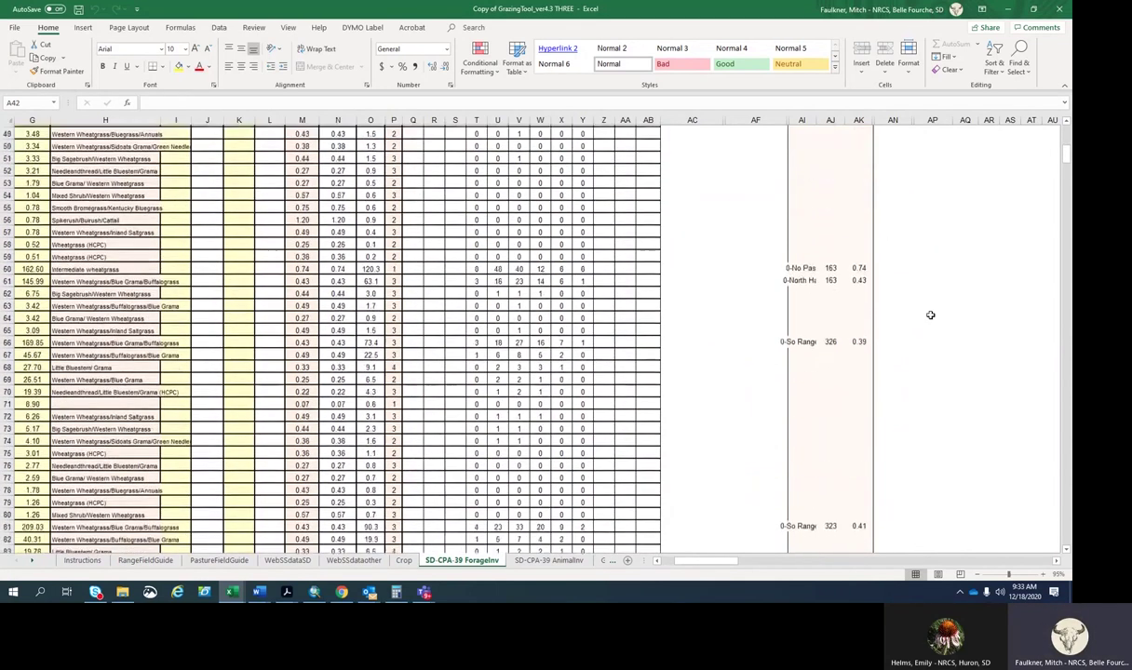
{"action": "scroll", "coordinate": [928, 320], "scroll_direction": "down", "scroll_amount": 4}
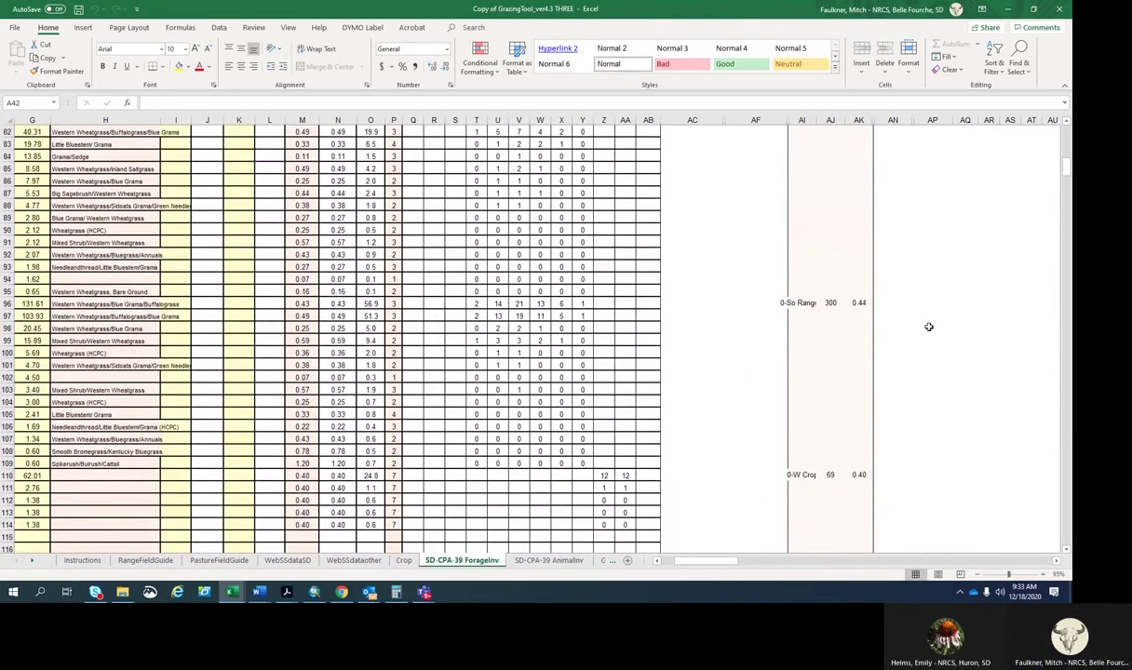
{"action": "scroll", "coordinate": [928, 327], "scroll_direction": "up", "scroll_amount": 12}
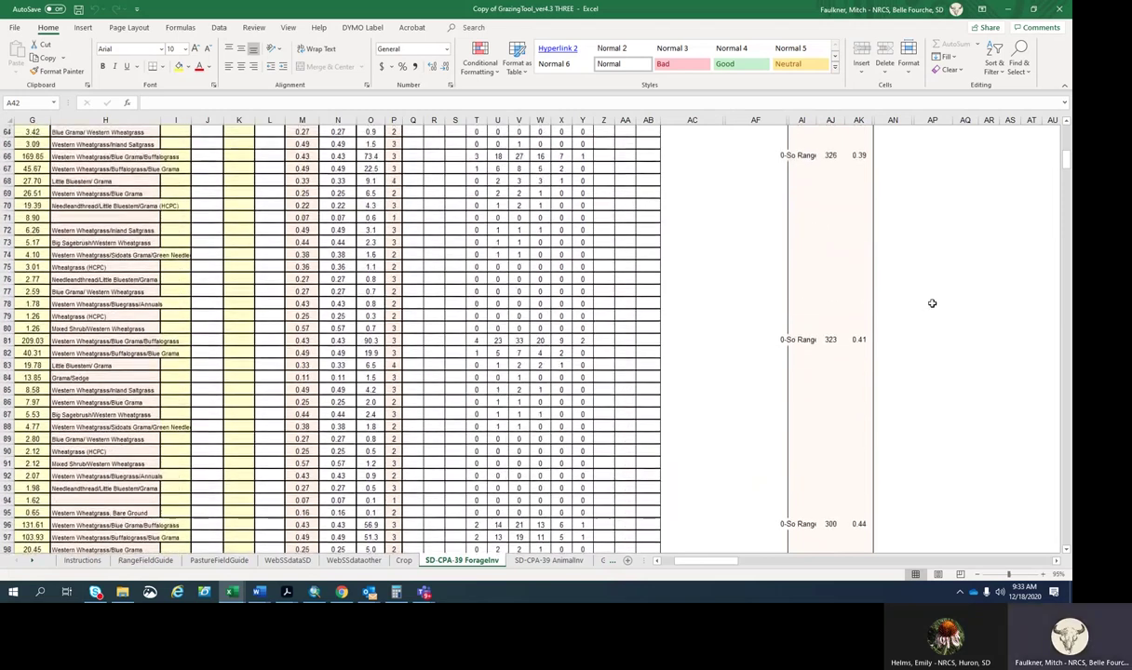
{"action": "scroll", "coordinate": [932, 303], "scroll_direction": "up", "scroll_amount": 8}
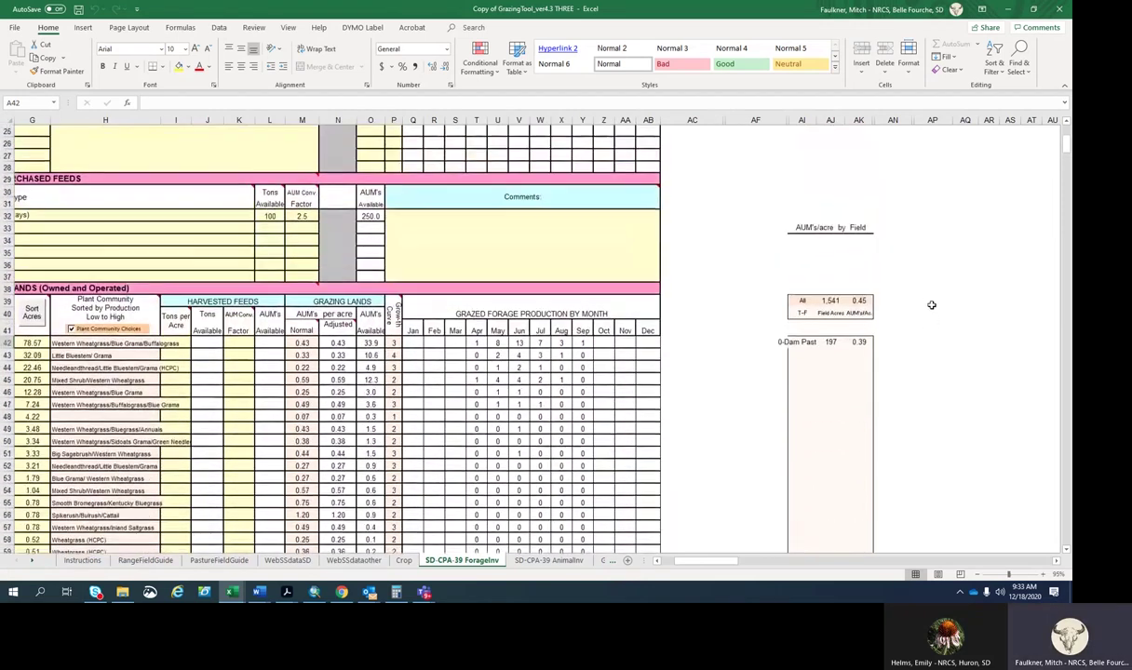
{"action": "scroll", "coordinate": [317, 352], "scroll_direction": "up", "scroll_amount": 1}
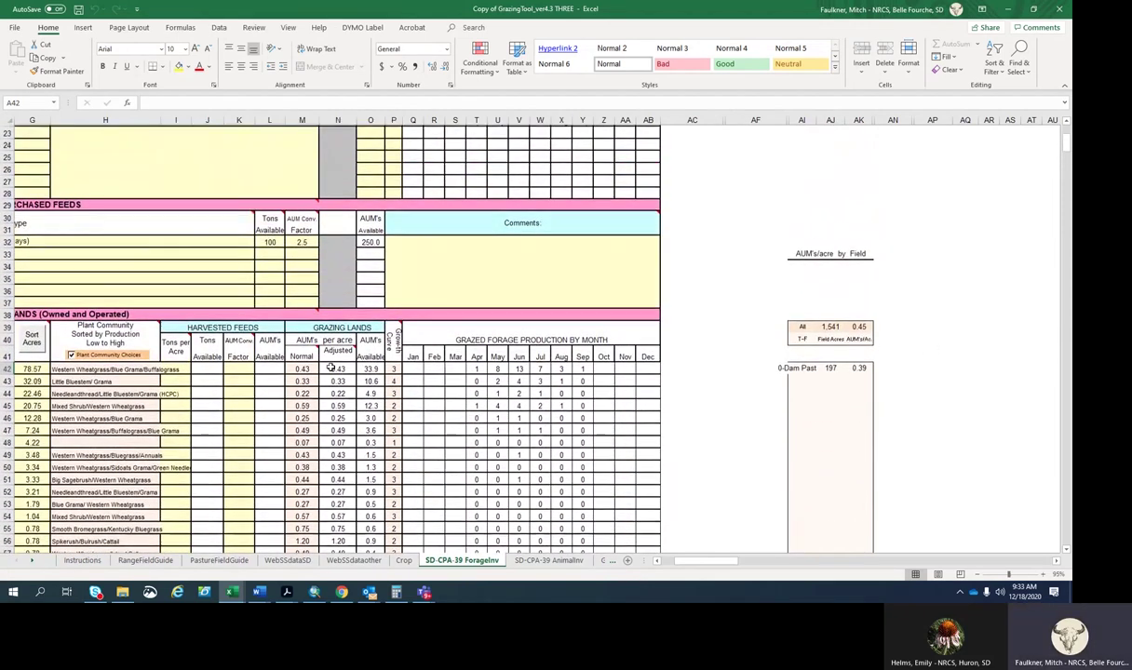
{"action": "scroll", "coordinate": [689, 521], "scroll_direction": "left", "scroll_amount": 3}
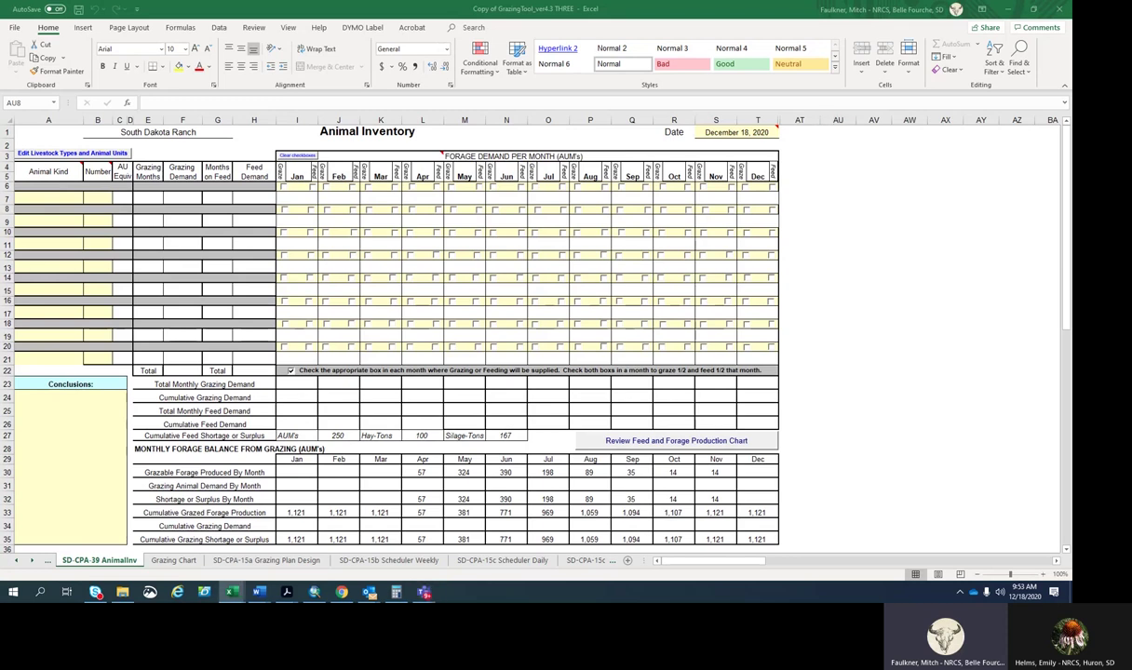
Enter 125 head of Cow, 1200 lb., 2 yr + as the first animal kind in the Animal Inventory.
{"action": "left_click", "coordinate": [56, 197]}
{"action": "left_click", "coordinate": [88, 198]}
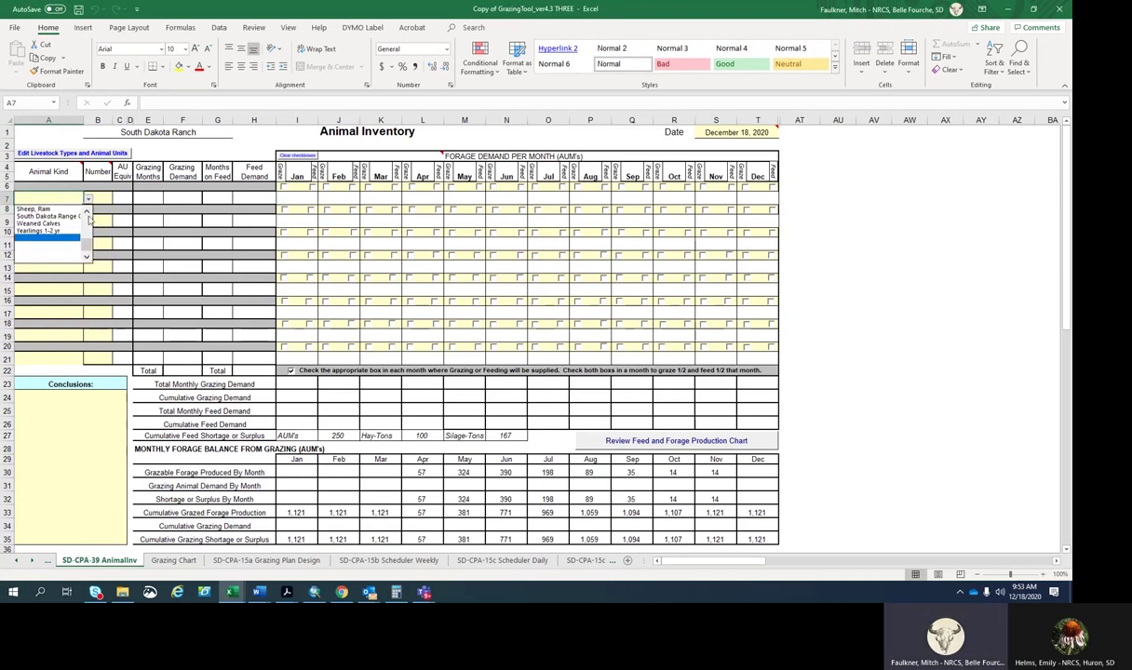
{"action": "left_click_drag", "start_coordinate": [88, 244], "coordinate": [90, 230]}
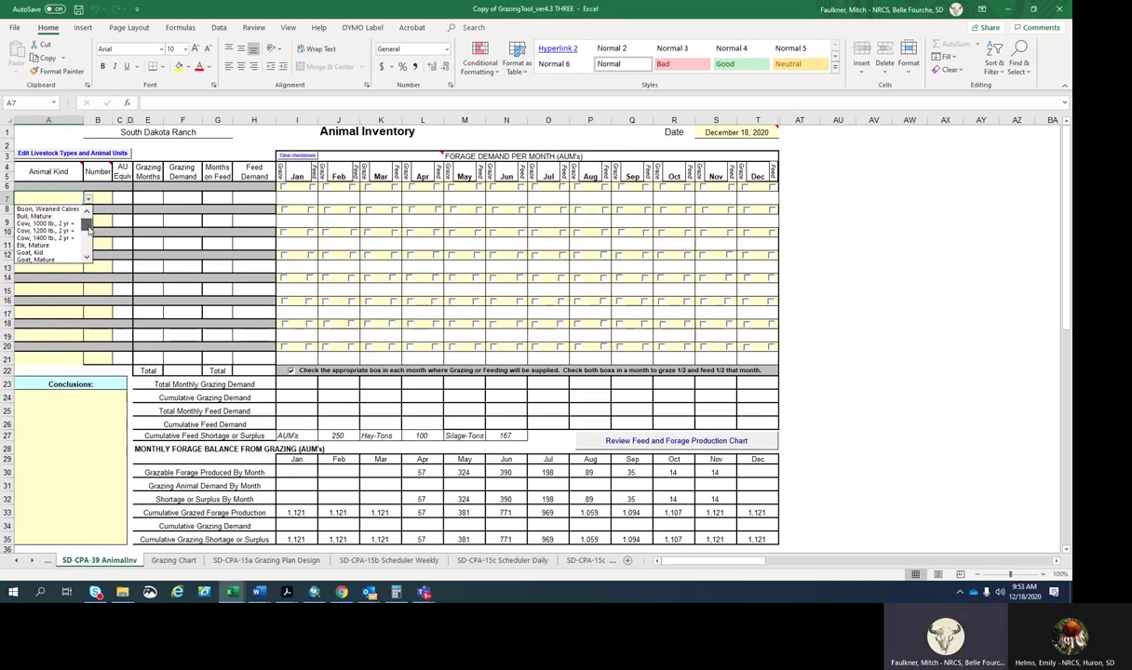
{"action": "left_click", "coordinate": [70, 230]}
{"action": "left_click", "coordinate": [106, 197]}
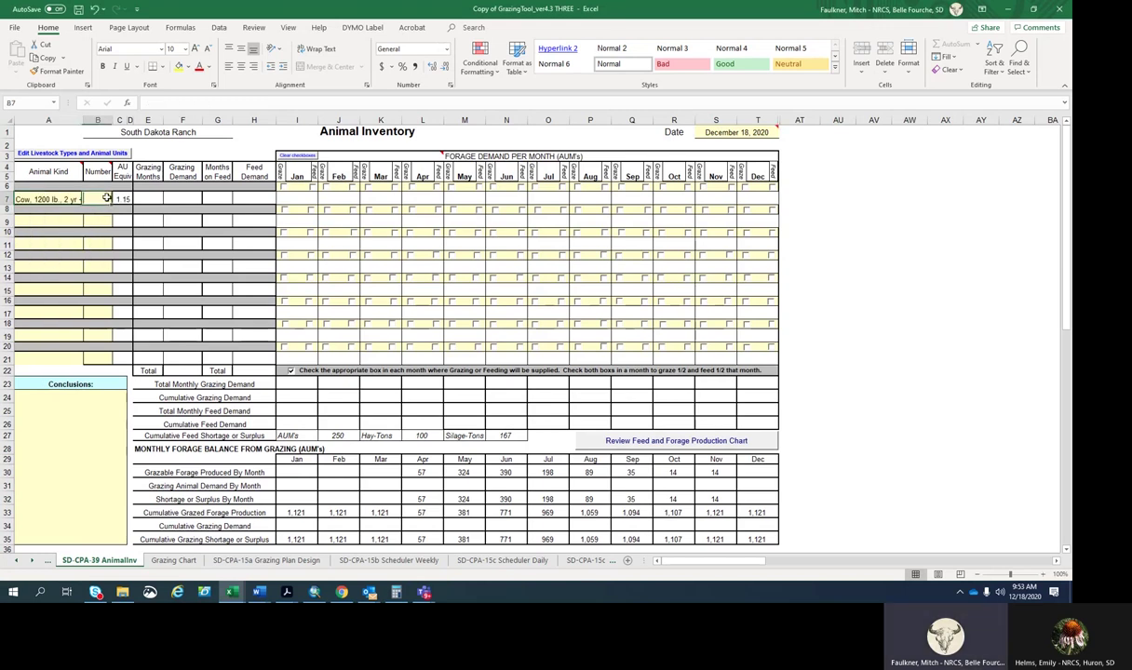
{"action": "type", "text": "125"}
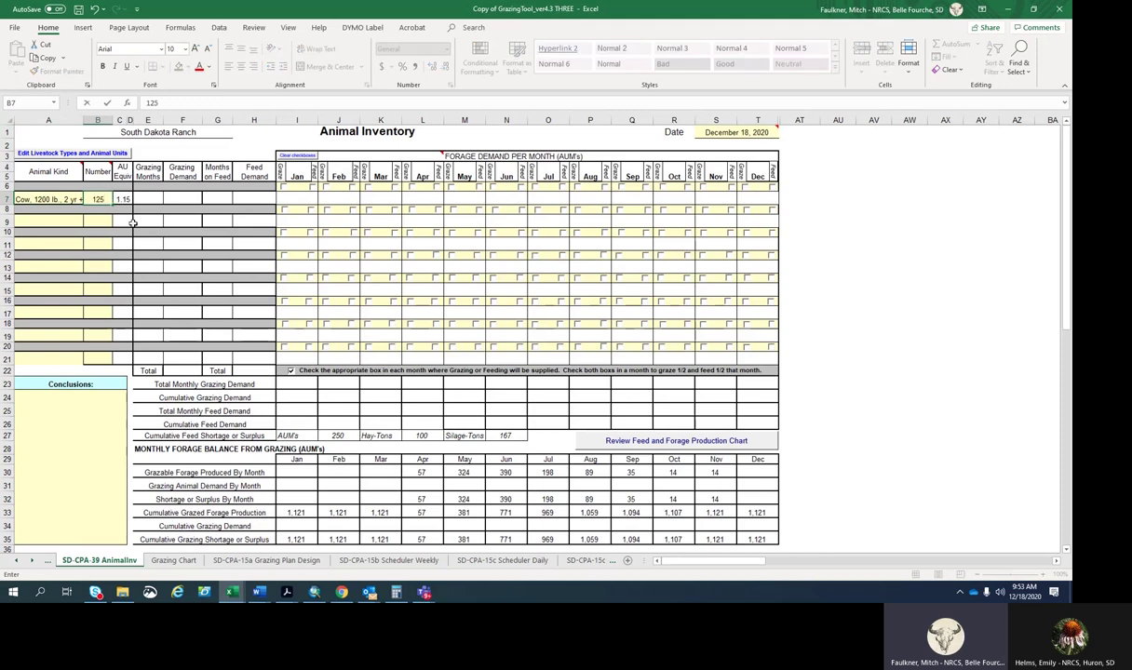
{"action": "left_click", "coordinate": [58, 219]}
{"action": "left_click", "coordinate": [88, 221]}
{"action": "left_click_drag", "start_coordinate": [89, 269], "coordinate": [93, 238]}
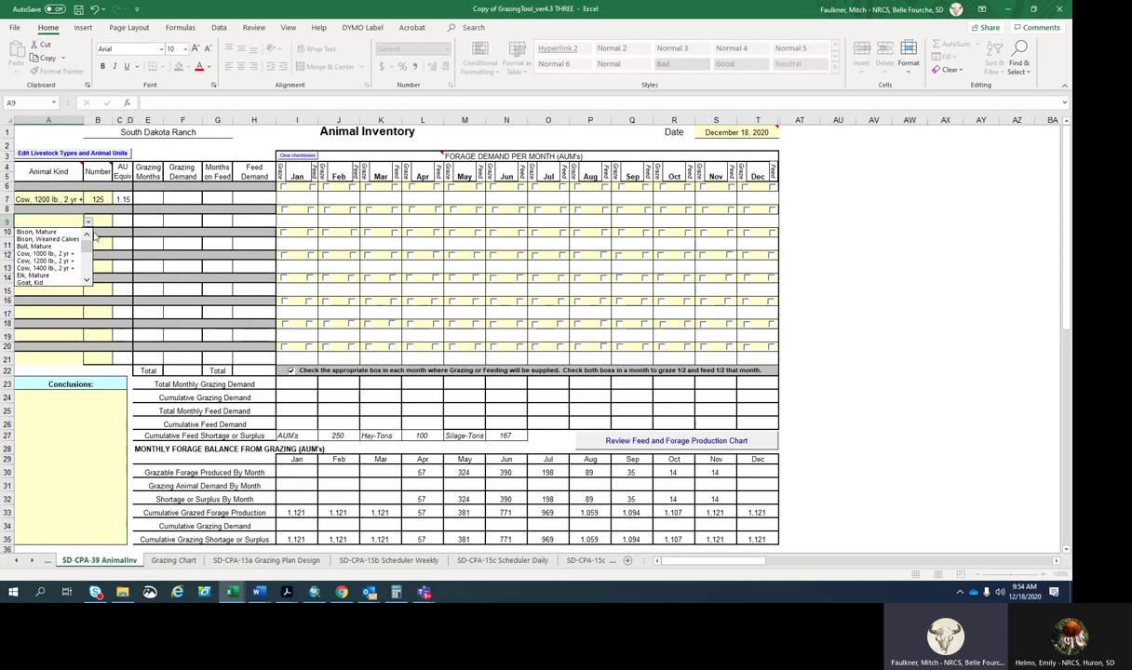
{"action": "key", "text": "Escape"}
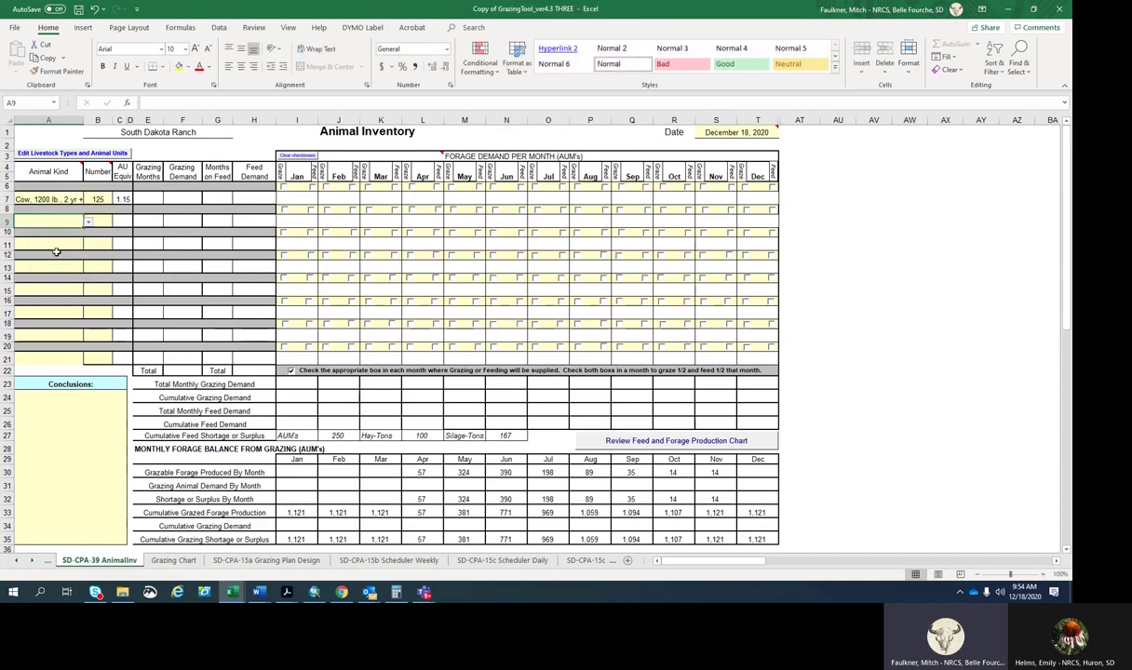
{"action": "left_click", "coordinate": [117, 195]}
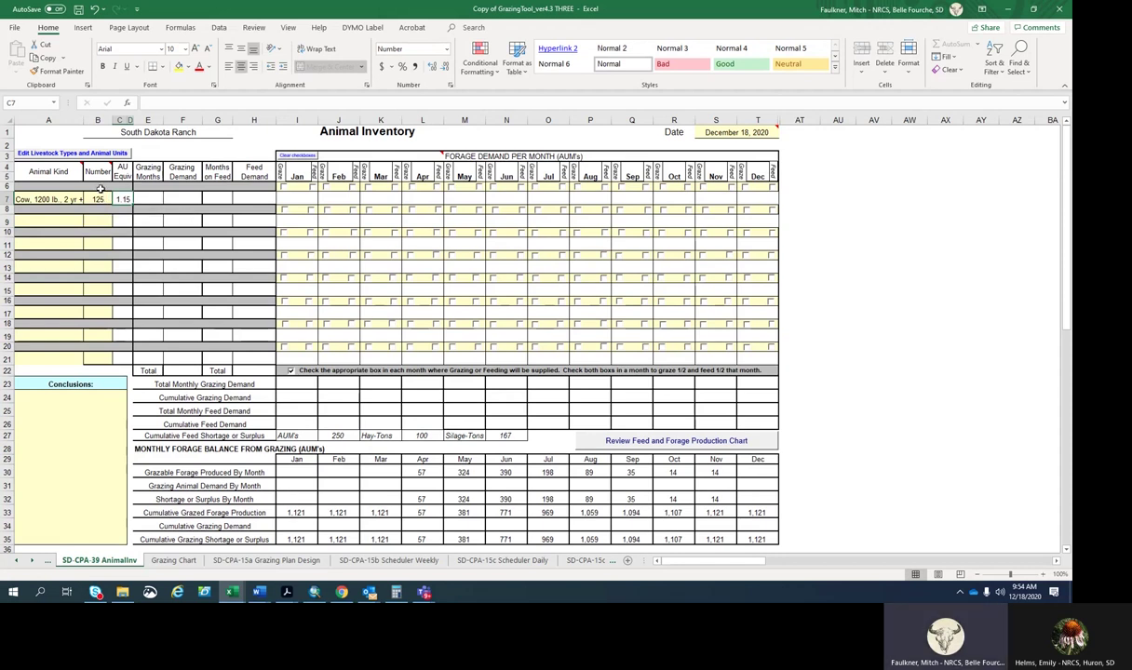
Add a livestock type SD Range Cow with an AU of 1.05 to the Animals list and return to the Animal Inventory.
{"action": "left_click", "coordinate": [41, 155]}
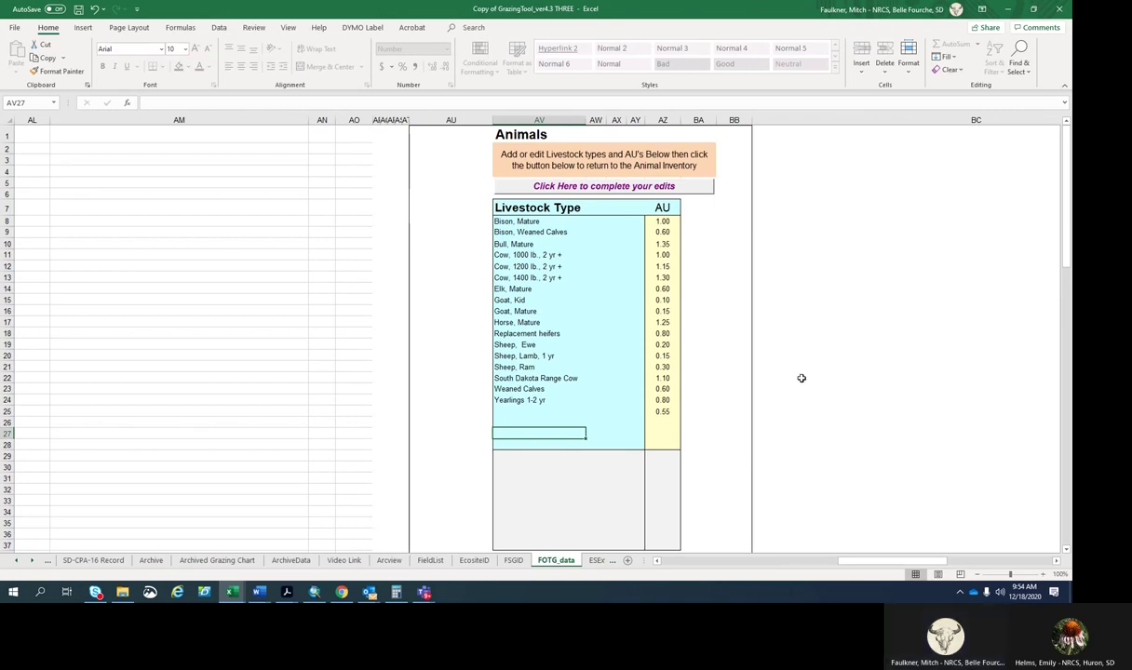
{"action": "type", "text": "SD Range Cow"}
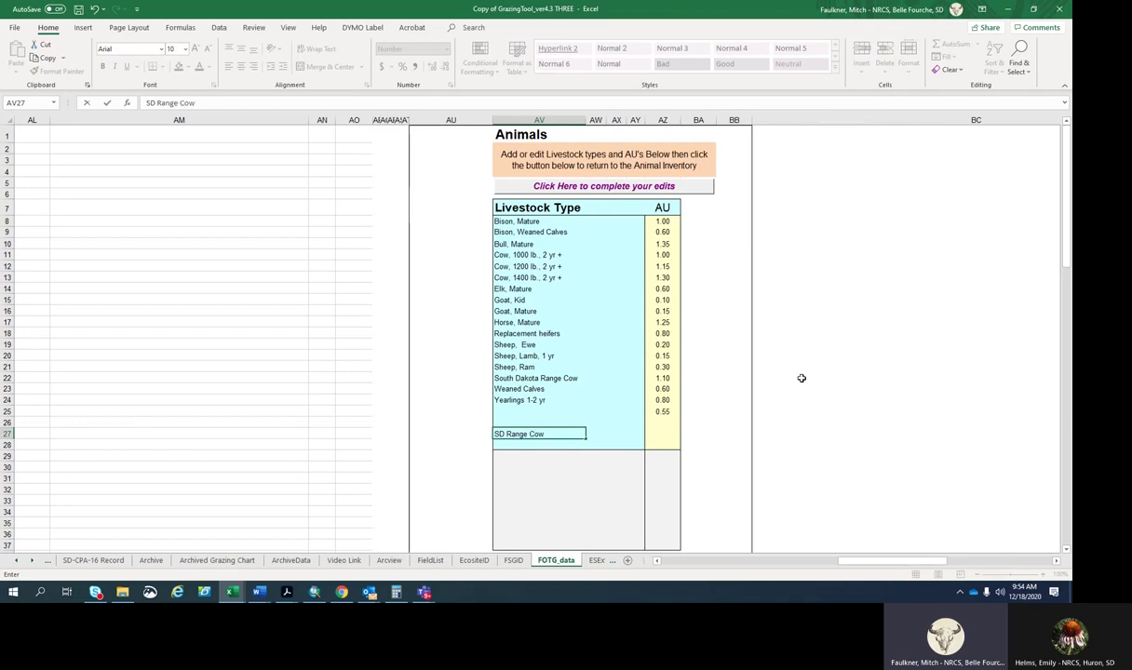
{"action": "left_click", "coordinate": [656, 434]}
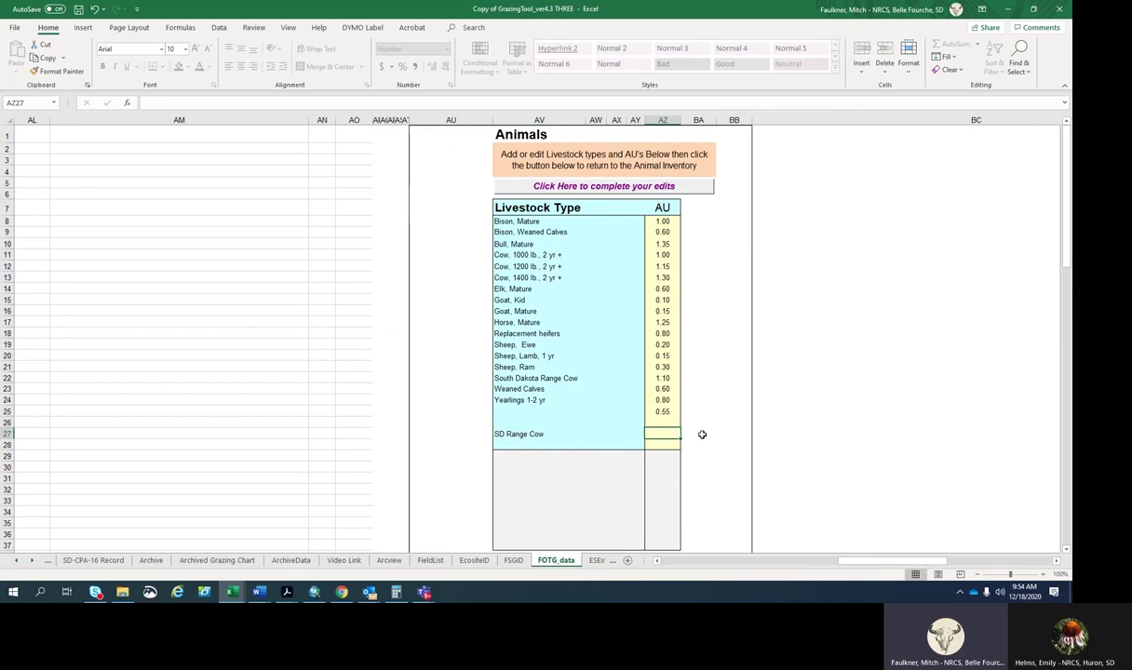
{"action": "type", "text": "1.05"}
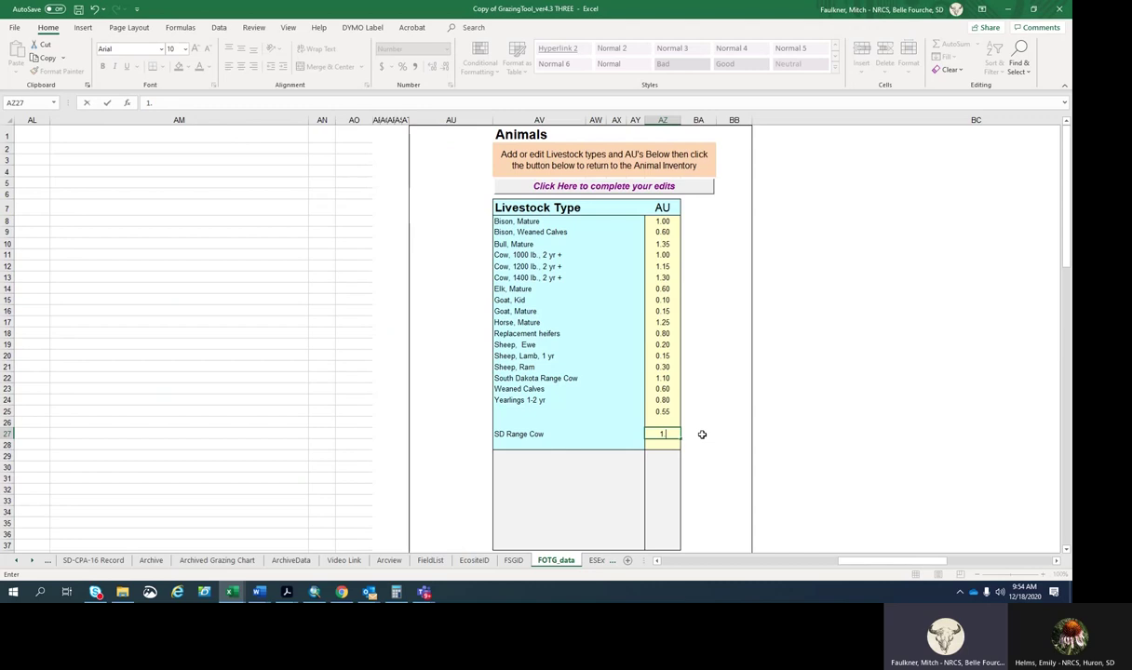
{"action": "left_click", "coordinate": [708, 387]}
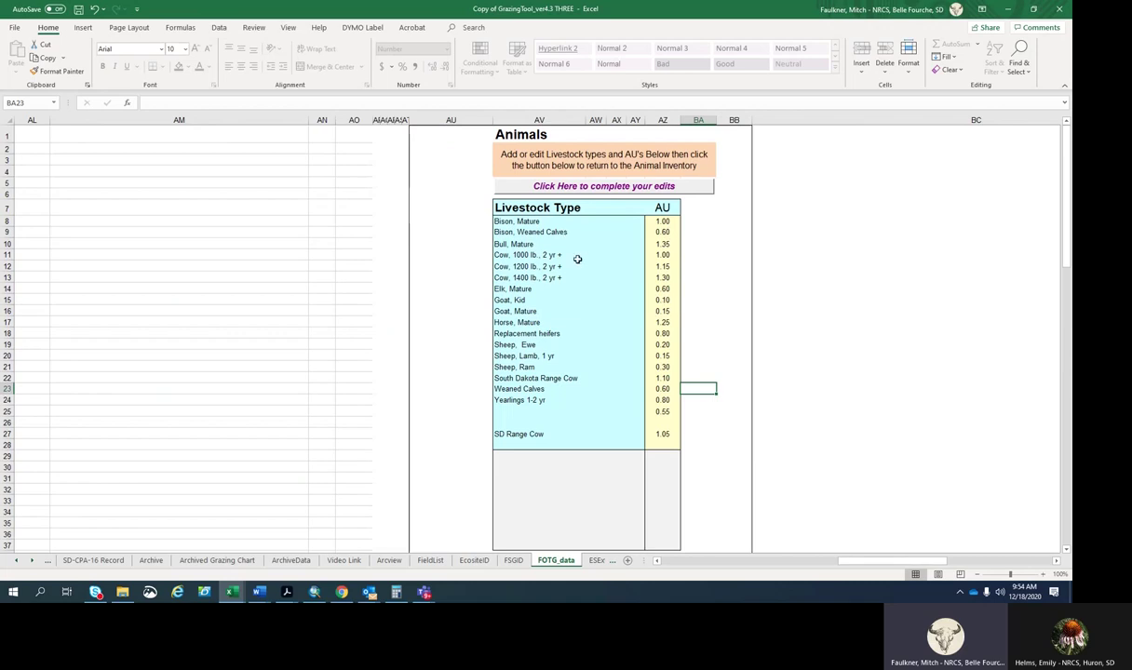
{"action": "left_click", "coordinate": [560, 186]}
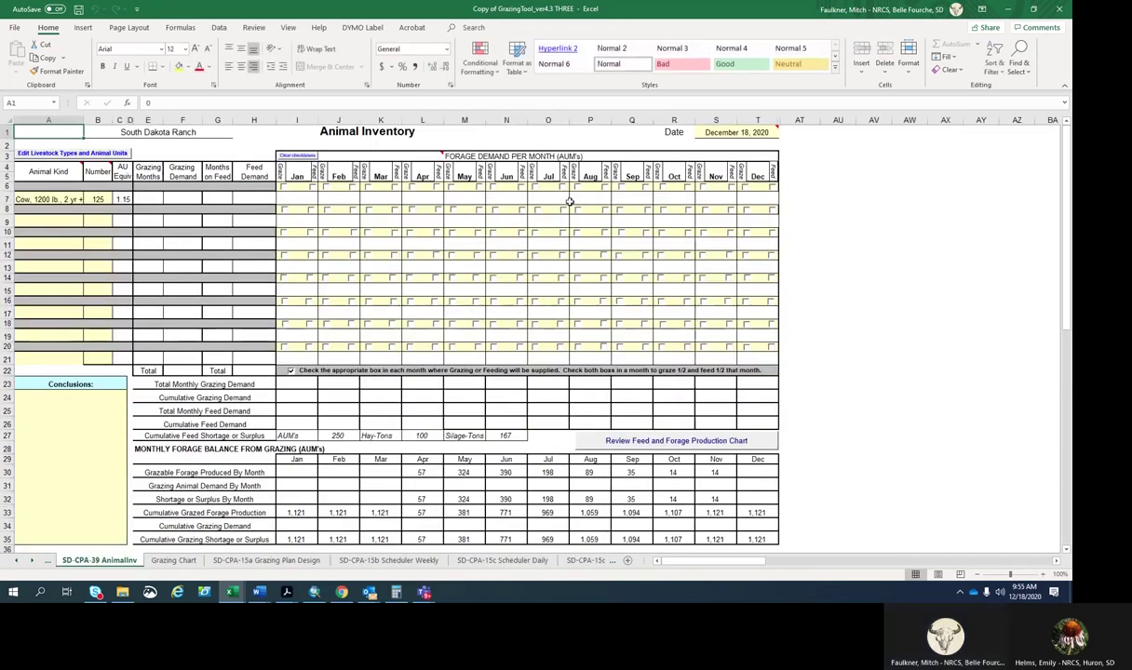
Set the animal kind in row 9 to South Dakota Range Cow.
{"action": "left_click", "coordinate": [56, 221]}
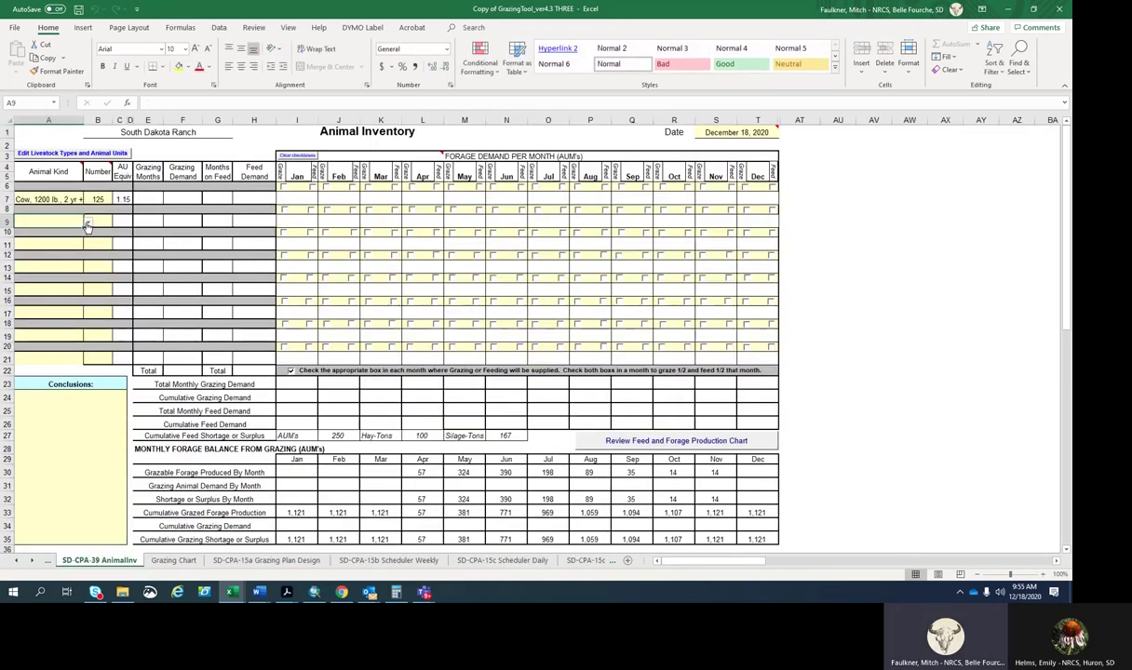
{"action": "left_click", "coordinate": [88, 222]}
{"action": "scroll", "coordinate": [88, 246], "scroll_direction": "down", "scroll_amount": 2}
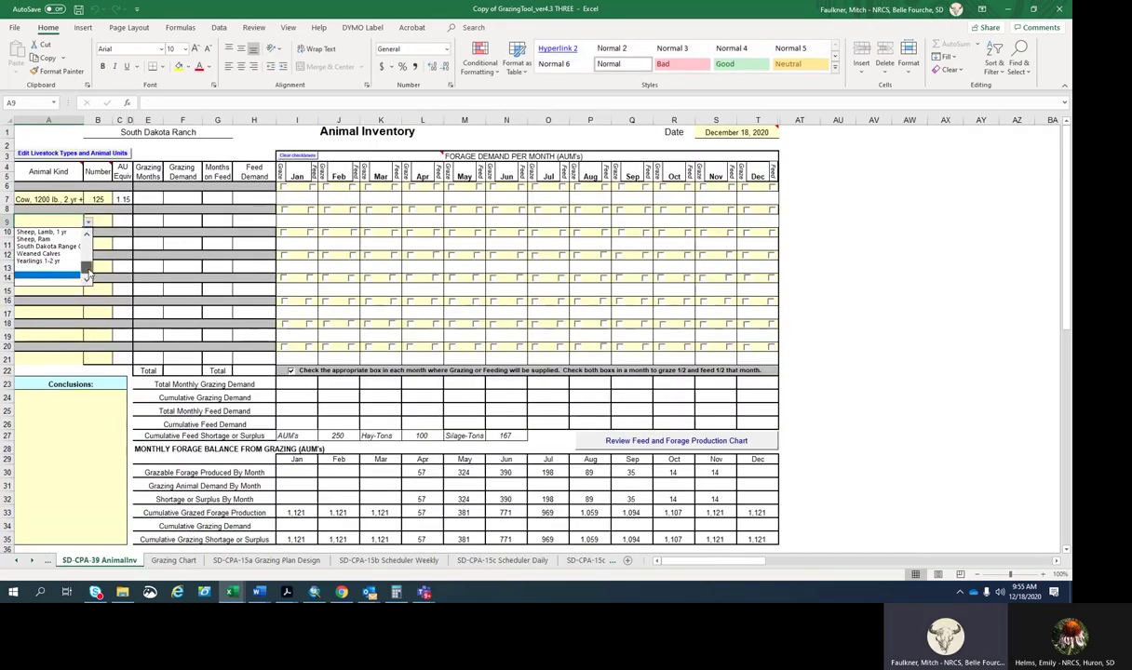
{"action": "left_click", "coordinate": [42, 246]}
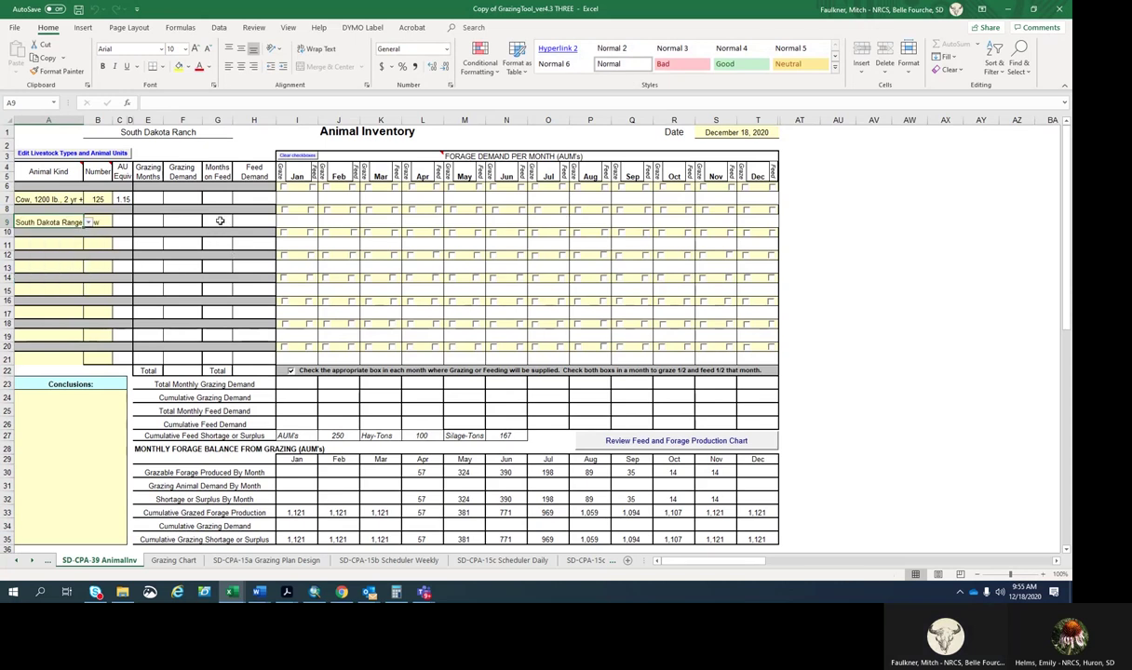
{"action": "left_click", "coordinate": [183, 254]}
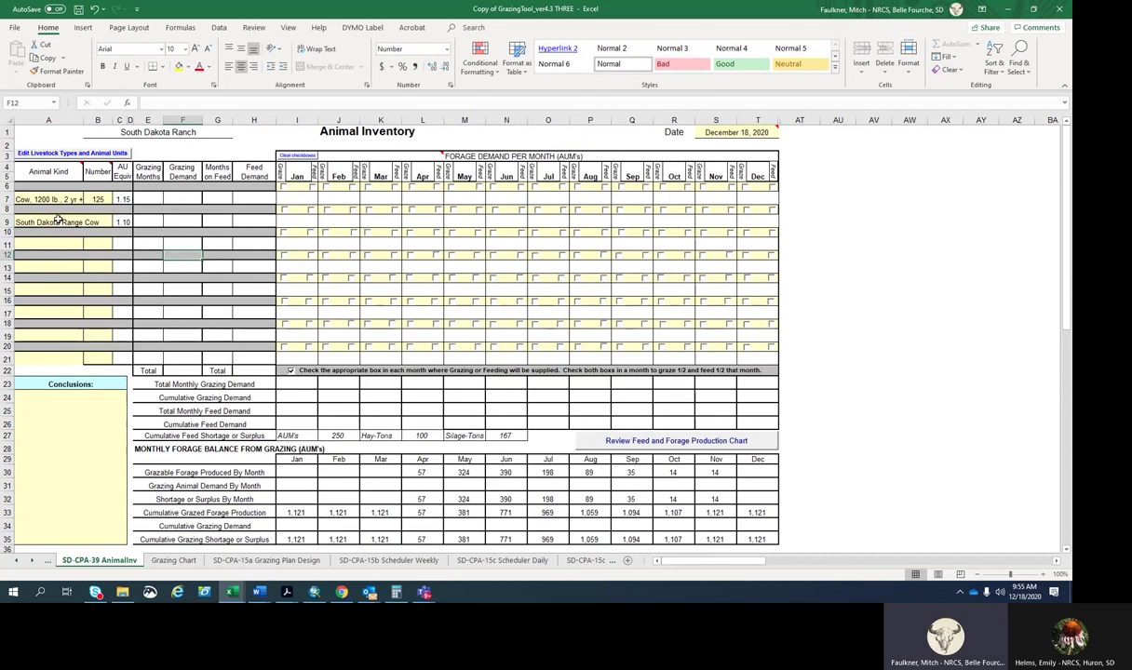
Change the animal kind in row 9 to Yearlings 1-2 yr and set its number to 80.
{"action": "left_click", "coordinate": [56, 221]}
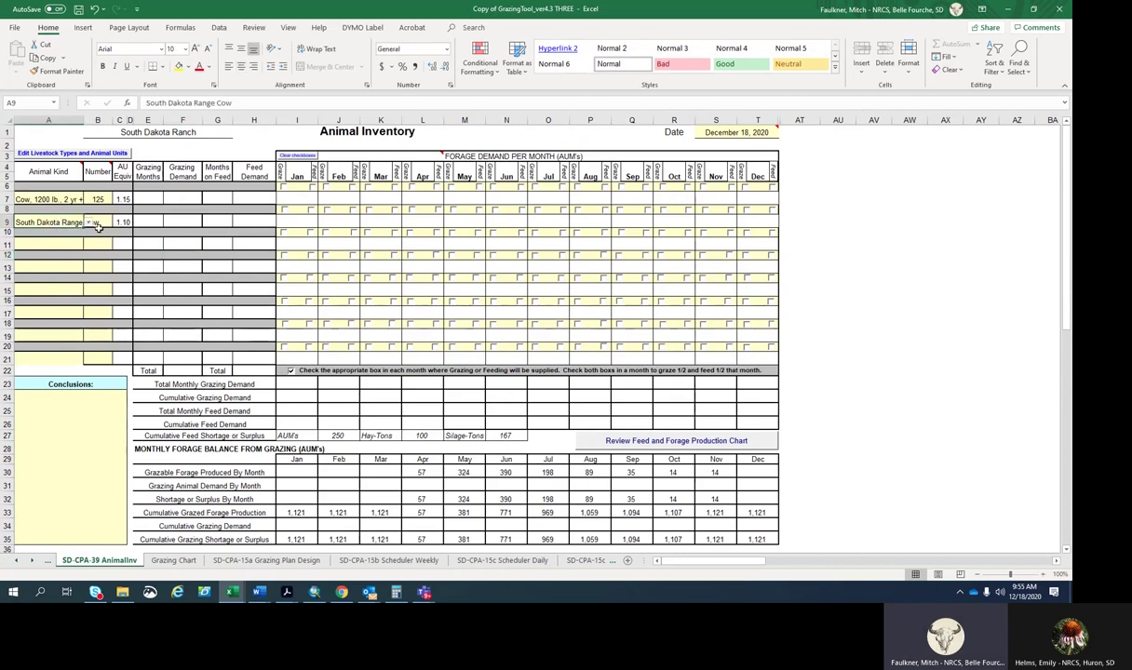
{"action": "left_click", "coordinate": [89, 223]}
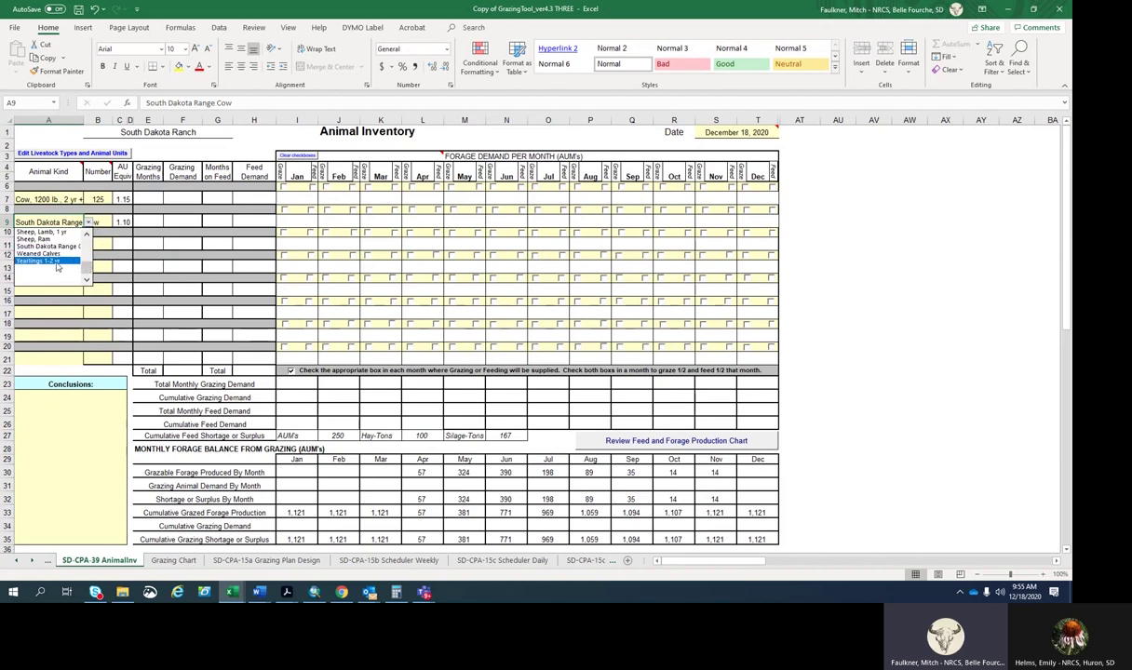
{"action": "left_click", "coordinate": [56, 262]}
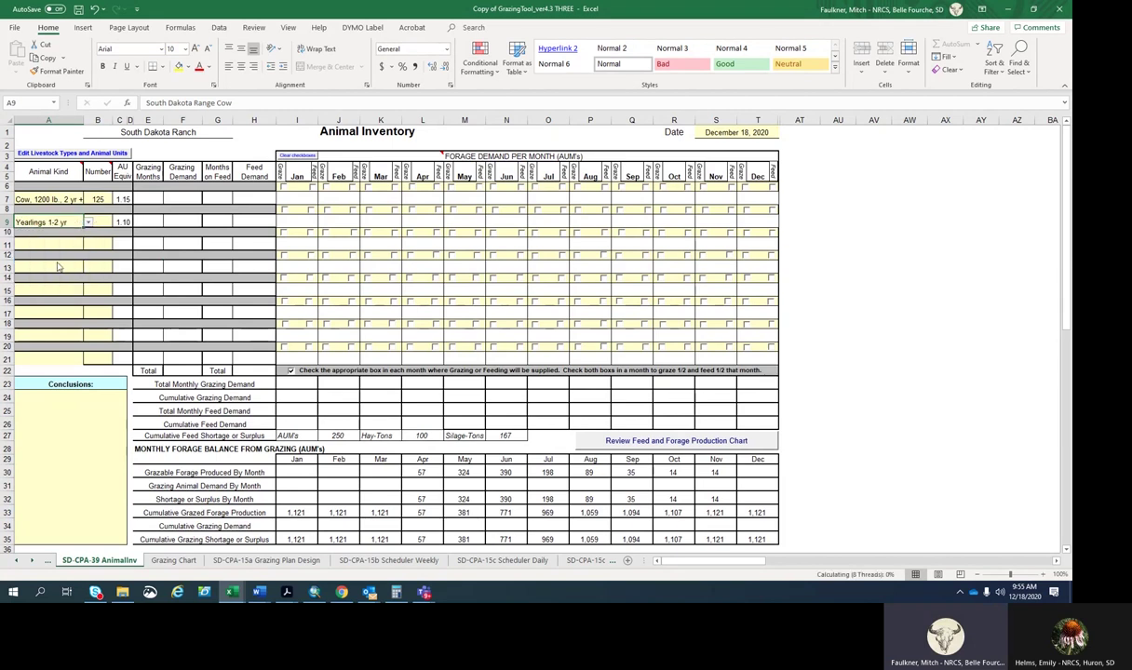
{"action": "key", "text": "Tab"}
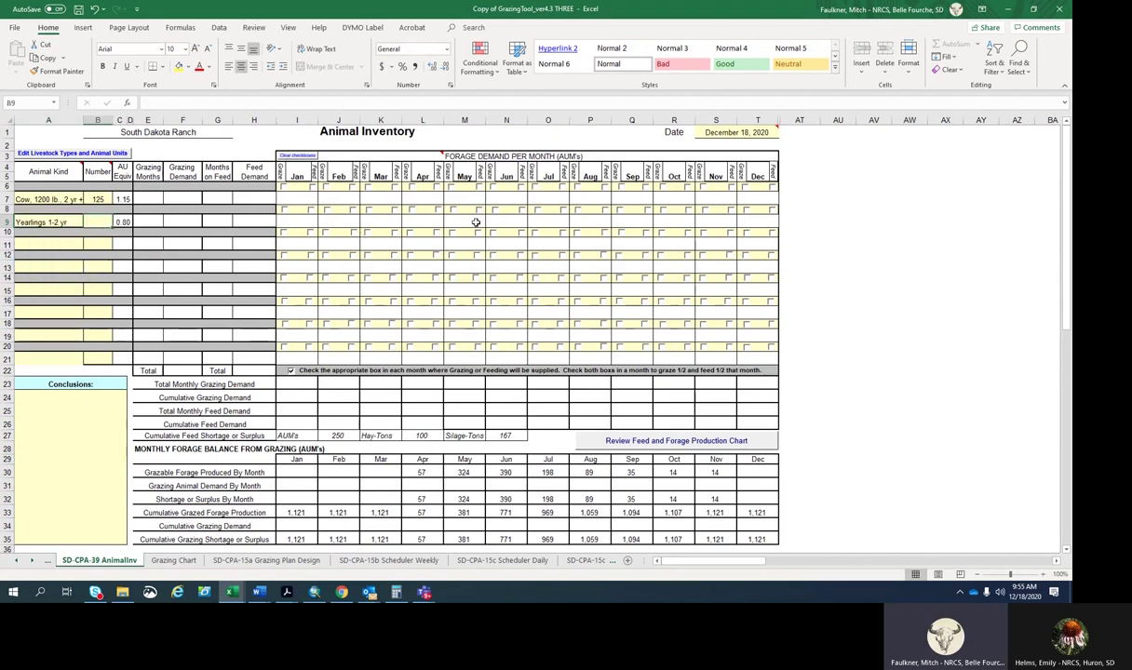
{"action": "type", "text": "80"}
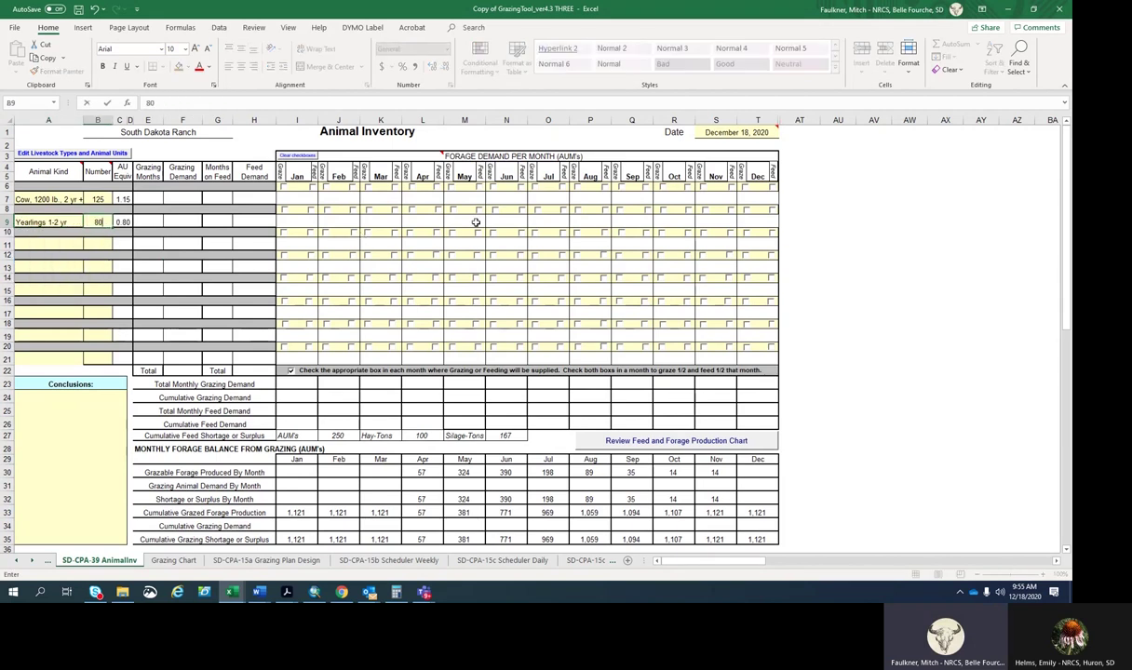
Add 6 head of Bull, Mature as the animal kind in row 11.
{"action": "left_click", "coordinate": [28, 241]}
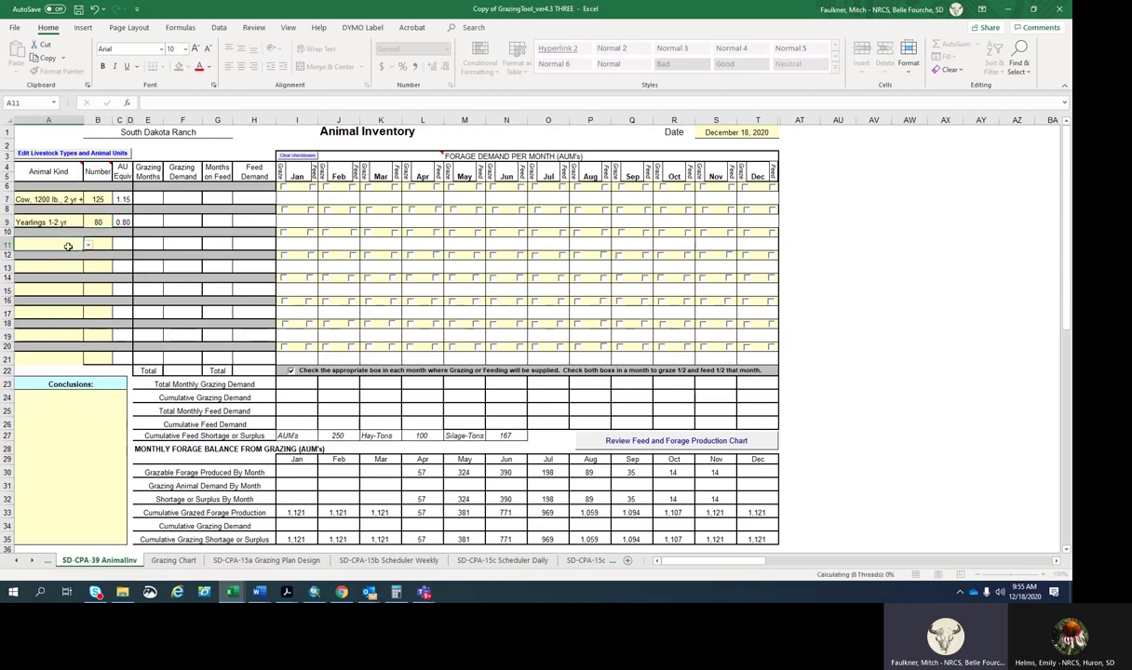
{"action": "left_click", "coordinate": [88, 243]}
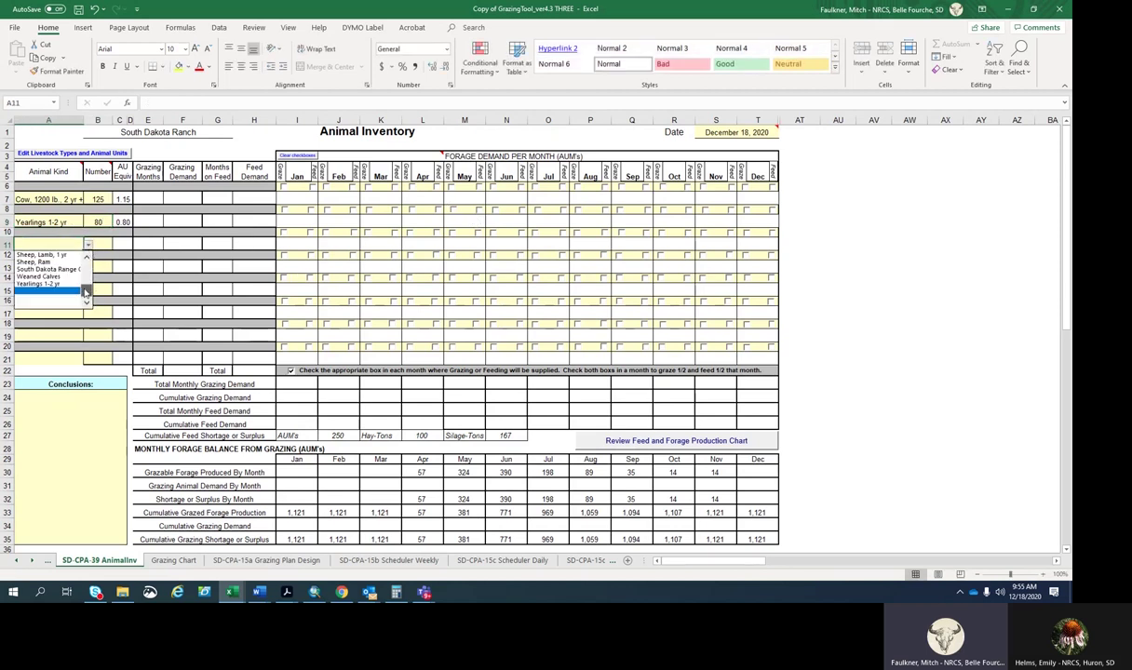
{"action": "scroll", "coordinate": [86, 282], "scroll_direction": "down", "scroll_amount": 2}
{"action": "left_click_drag", "start_coordinate": [86, 280], "coordinate": [86, 269]}
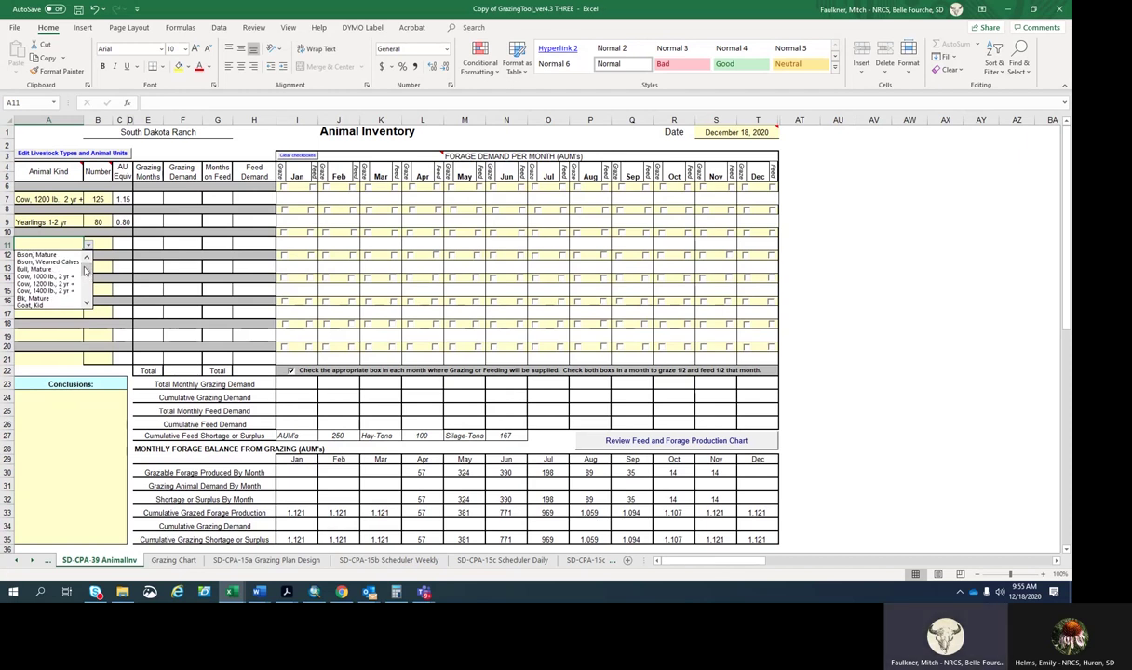
{"action": "left_click", "coordinate": [42, 269]}
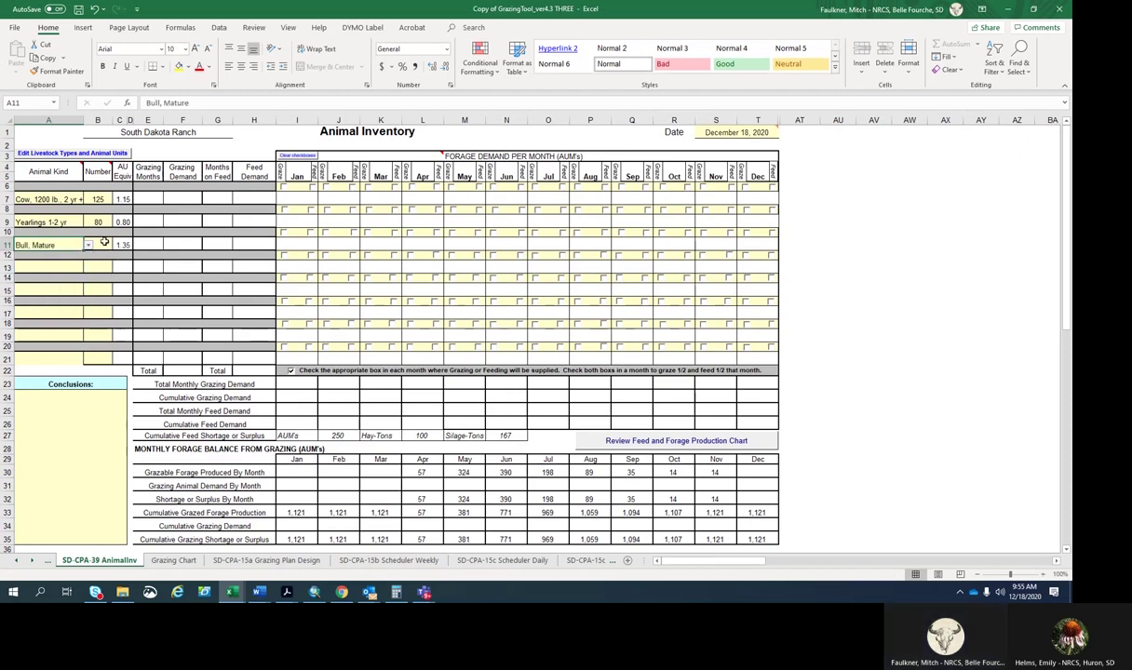
{"action": "key", "text": "Tab"}
{"action": "type", "text": "6"}
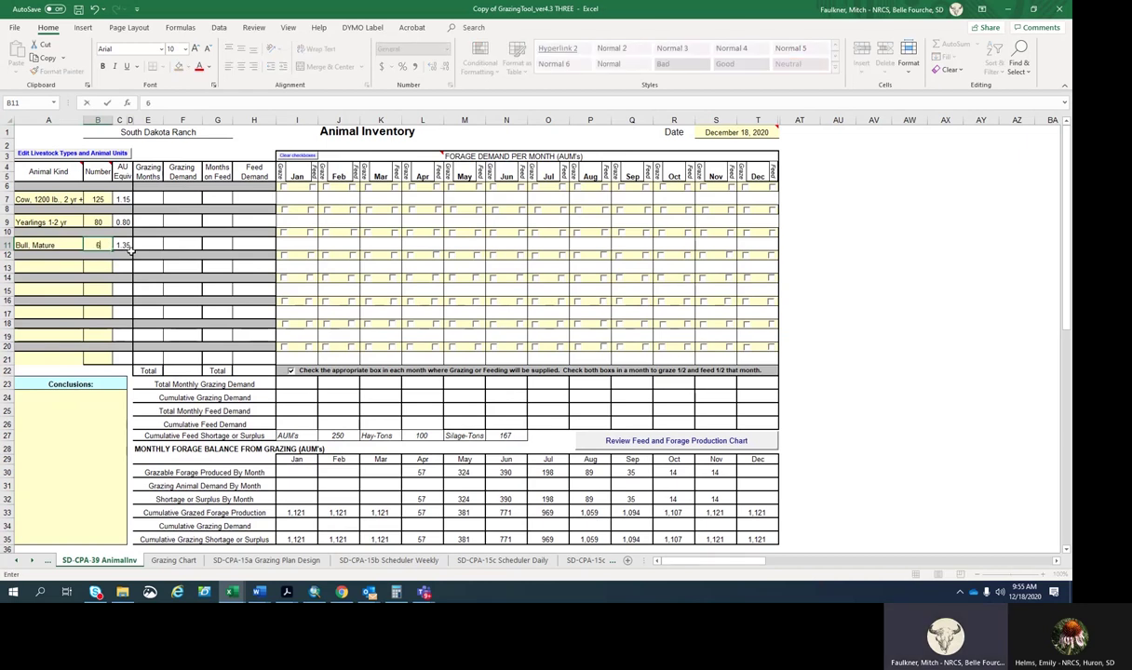
{"action": "left_click", "coordinate": [838, 213]}
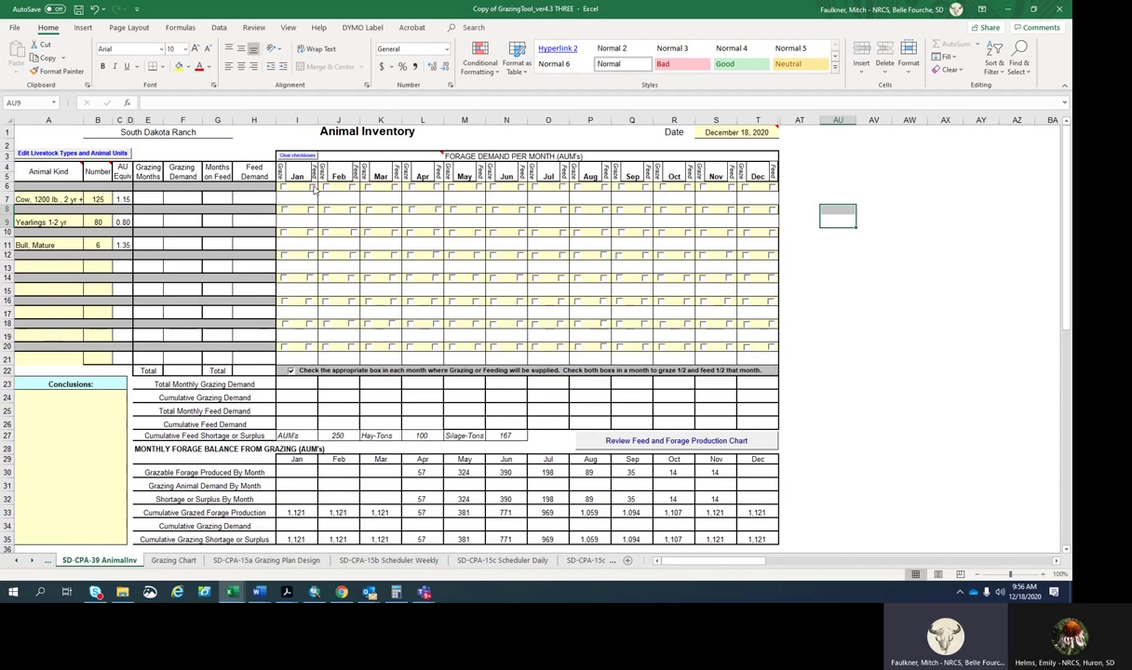
Mark the 1200 lb cows as fed from January through April in the Animal Inventory.
{"action": "left_click", "coordinate": [313, 188]}
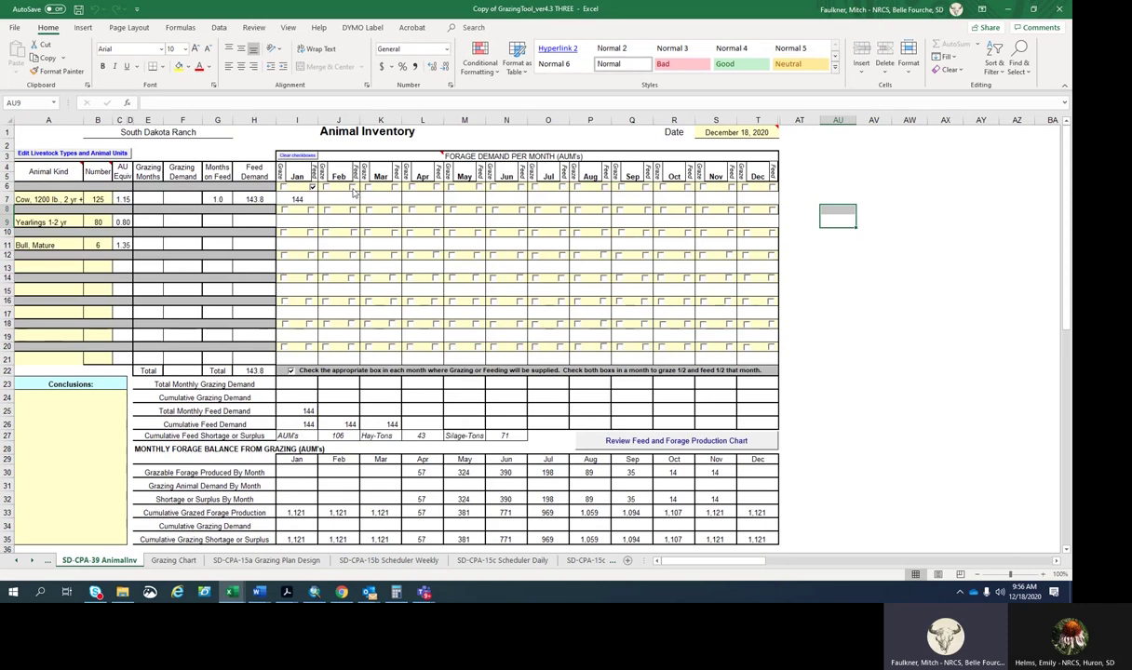
{"action": "left_click", "coordinate": [353, 188]}
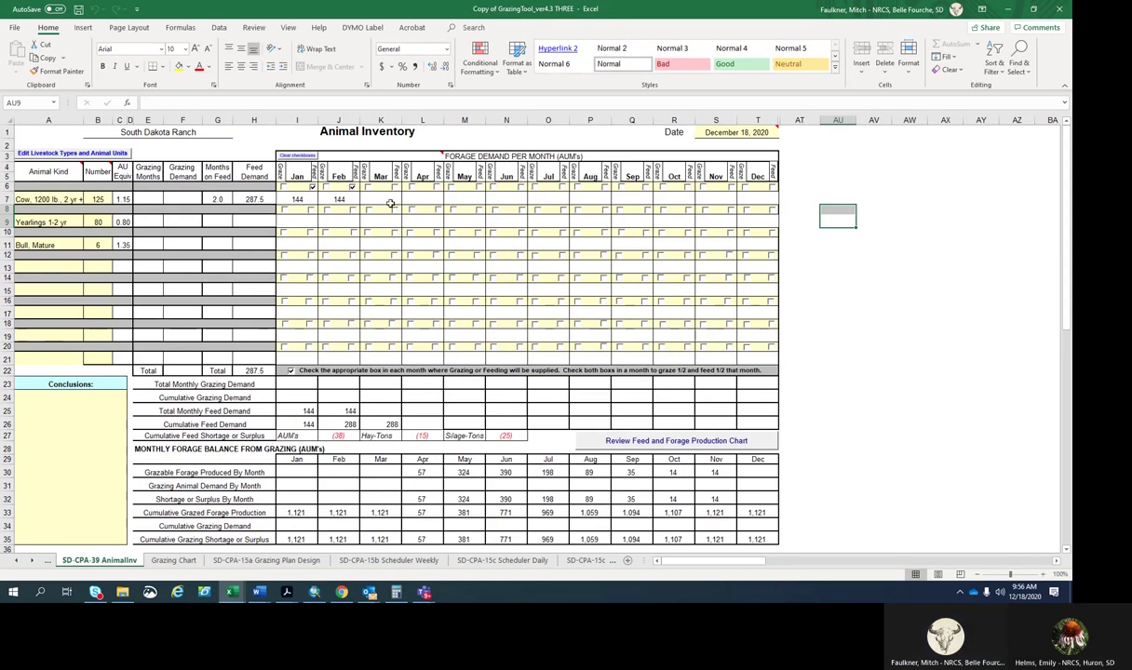
{"action": "left_click", "coordinate": [395, 188]}
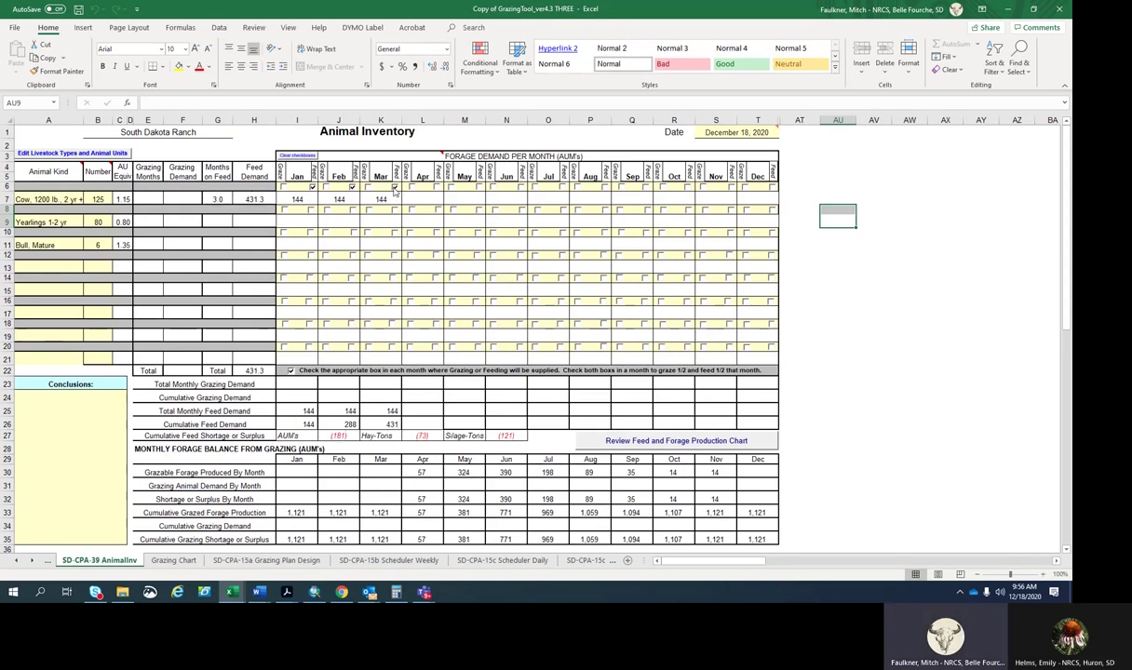
{"action": "left_click", "coordinate": [436, 188]}
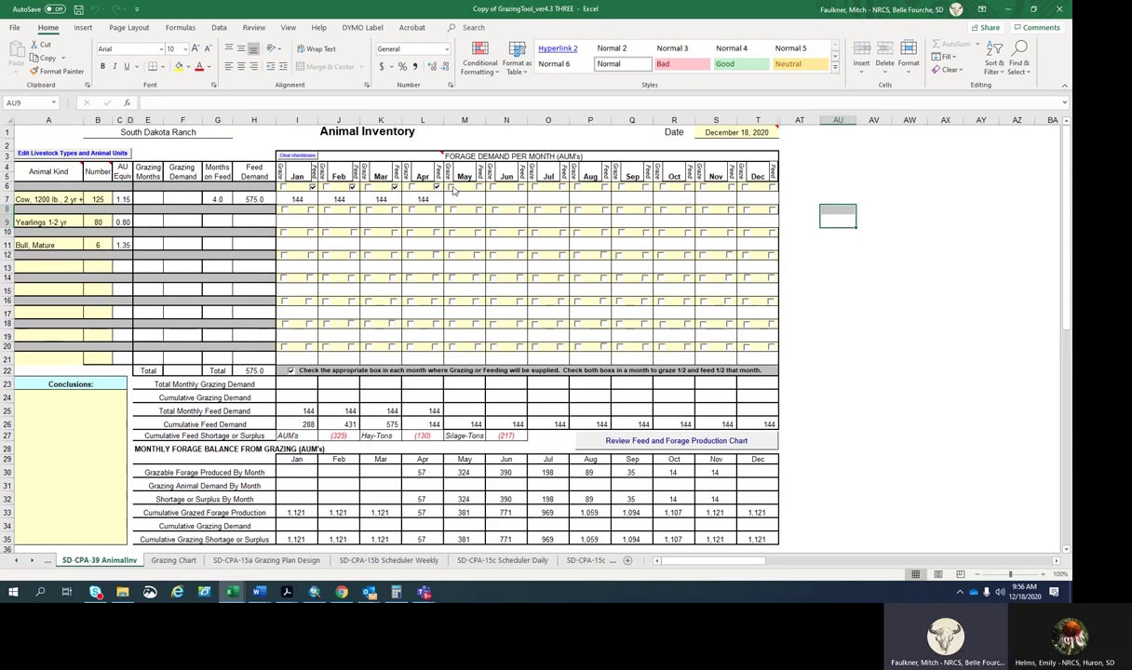
Mark the 1200 lb cows as grazing from May through October and as fed in November and December.
{"action": "left_click", "coordinate": [453, 188]}
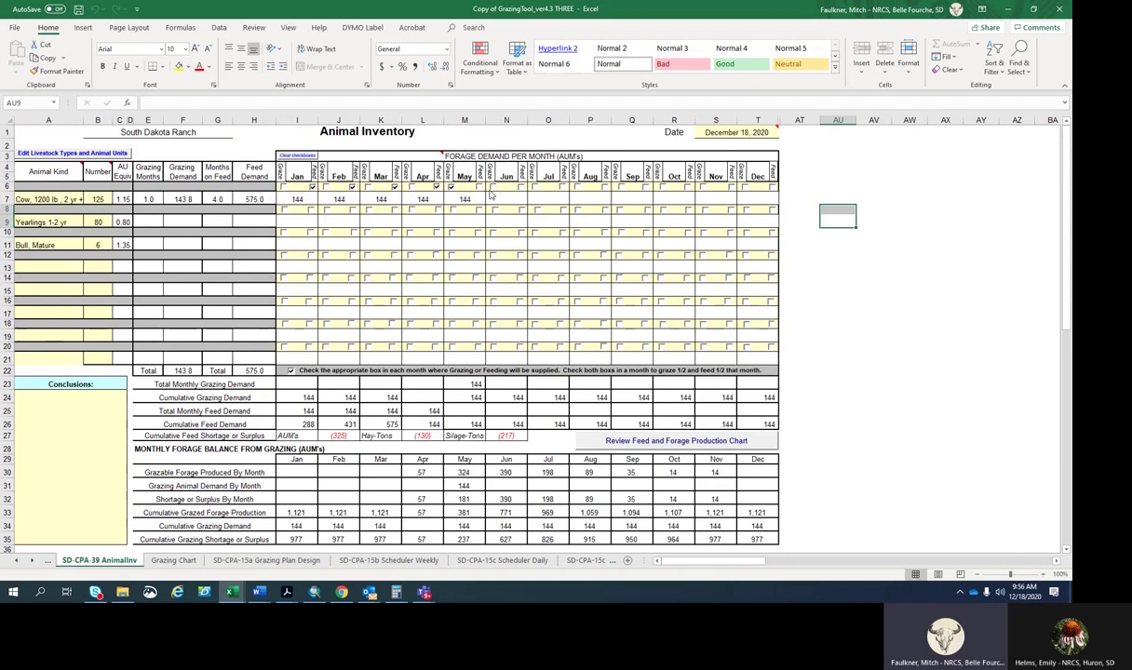
{"action": "left_click", "coordinate": [492, 187]}
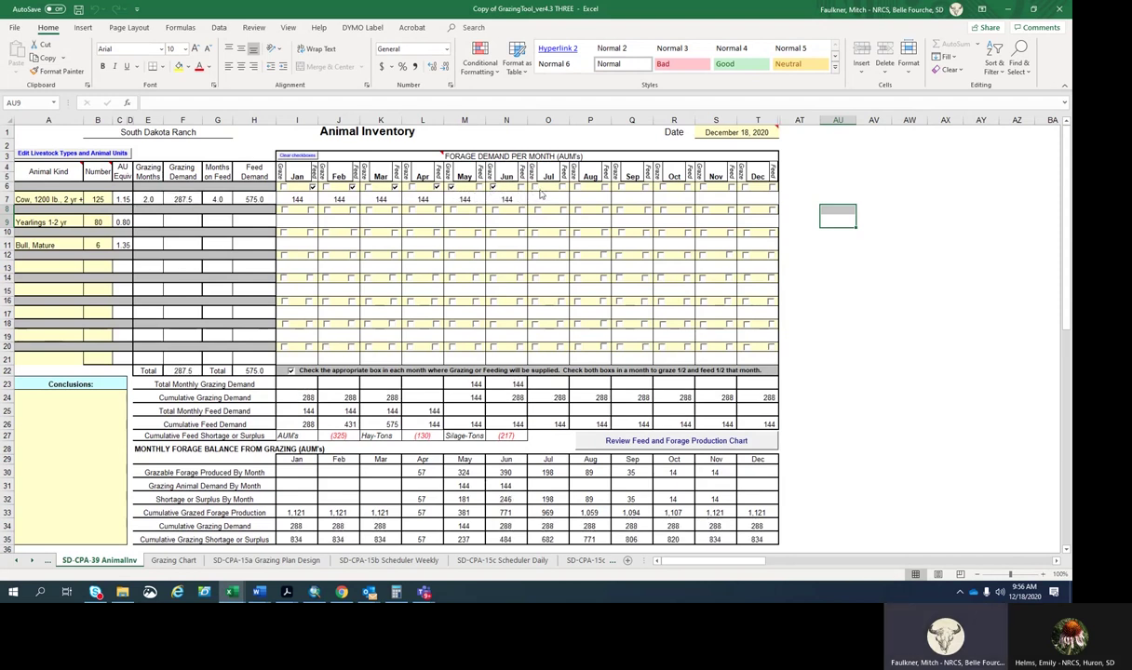
{"action": "left_click", "coordinate": [535, 187]}
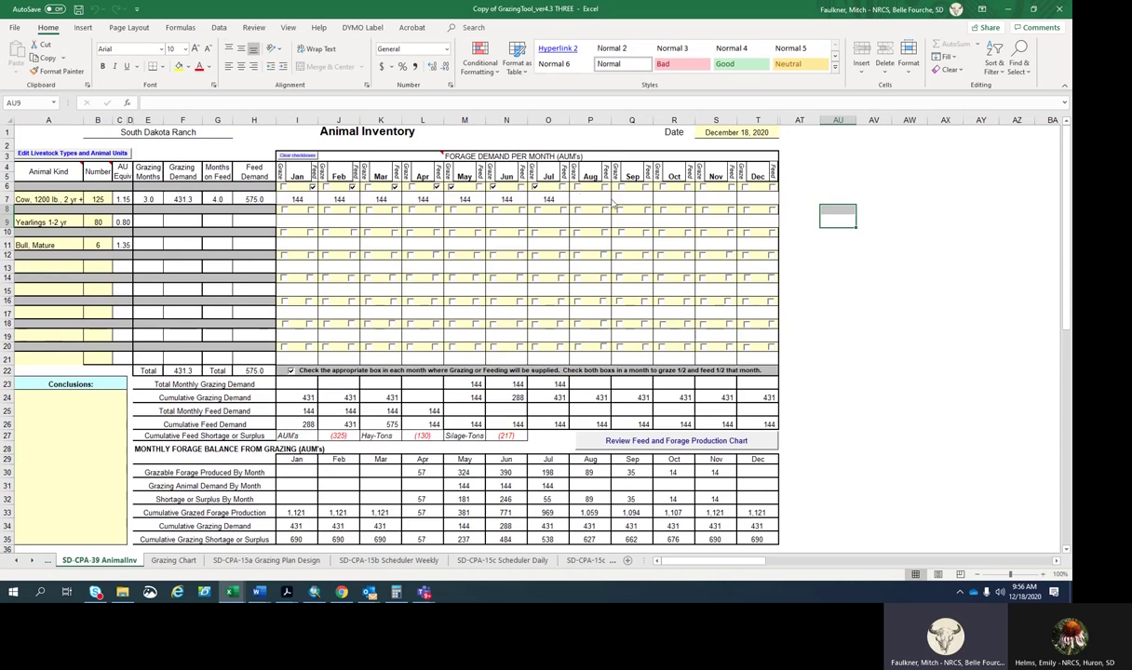
{"action": "left_click", "coordinate": [578, 187]}
{"action": "left_click", "coordinate": [620, 187]}
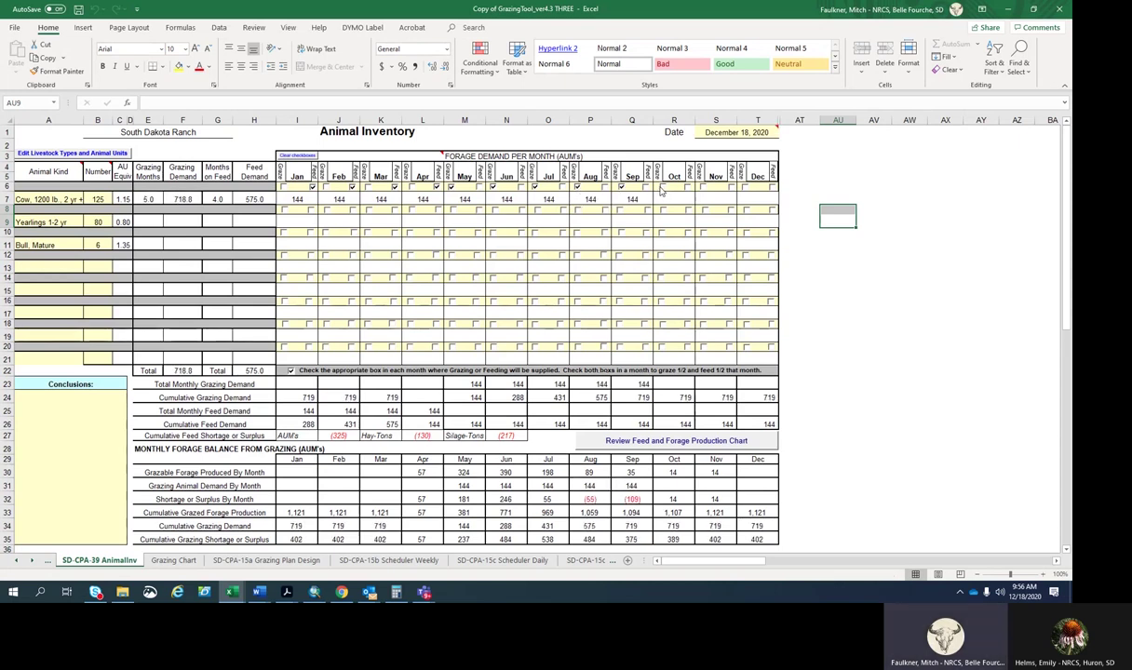
{"action": "left_click", "coordinate": [663, 187]}
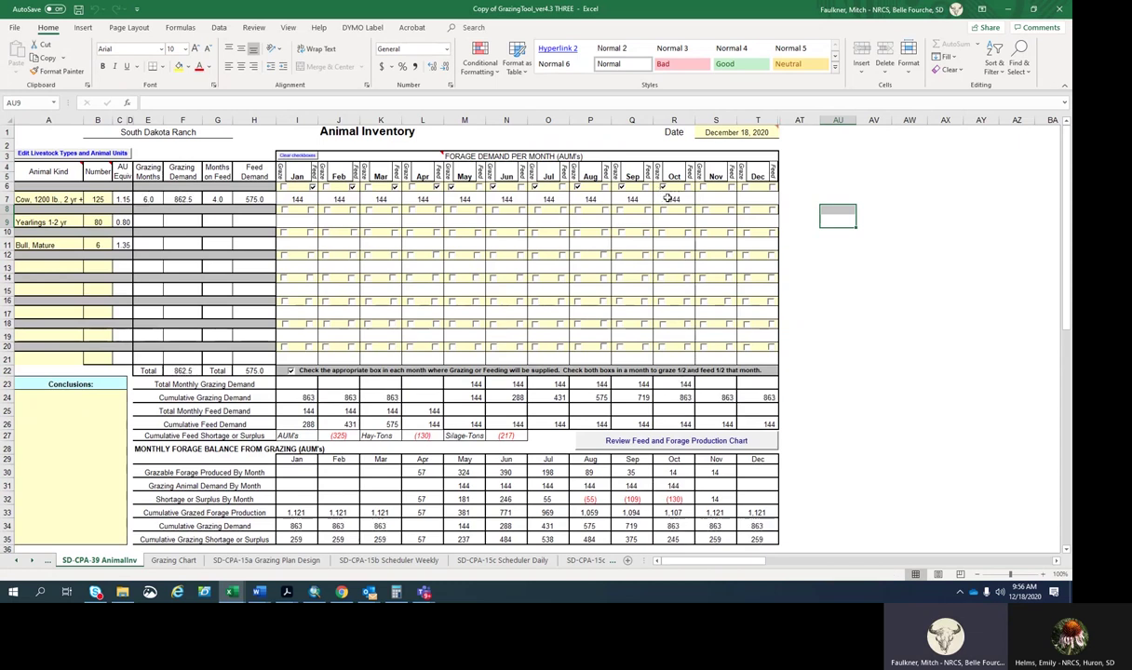
{"action": "left_click", "coordinate": [731, 188]}
{"action": "left_click", "coordinate": [771, 188]}
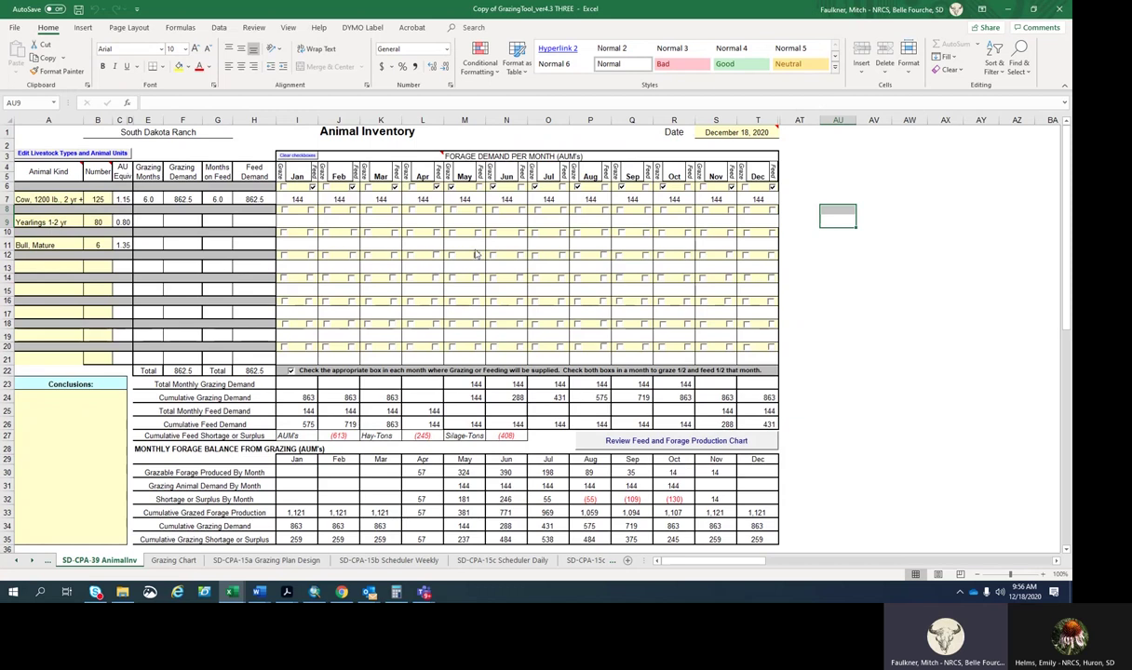
Mark the yearlings as grazing from May through September.
{"action": "left_click", "coordinate": [454, 210]}
{"action": "left_click", "coordinate": [495, 211]}
{"action": "left_click", "coordinate": [537, 210]}
{"action": "left_click", "coordinate": [579, 211]}
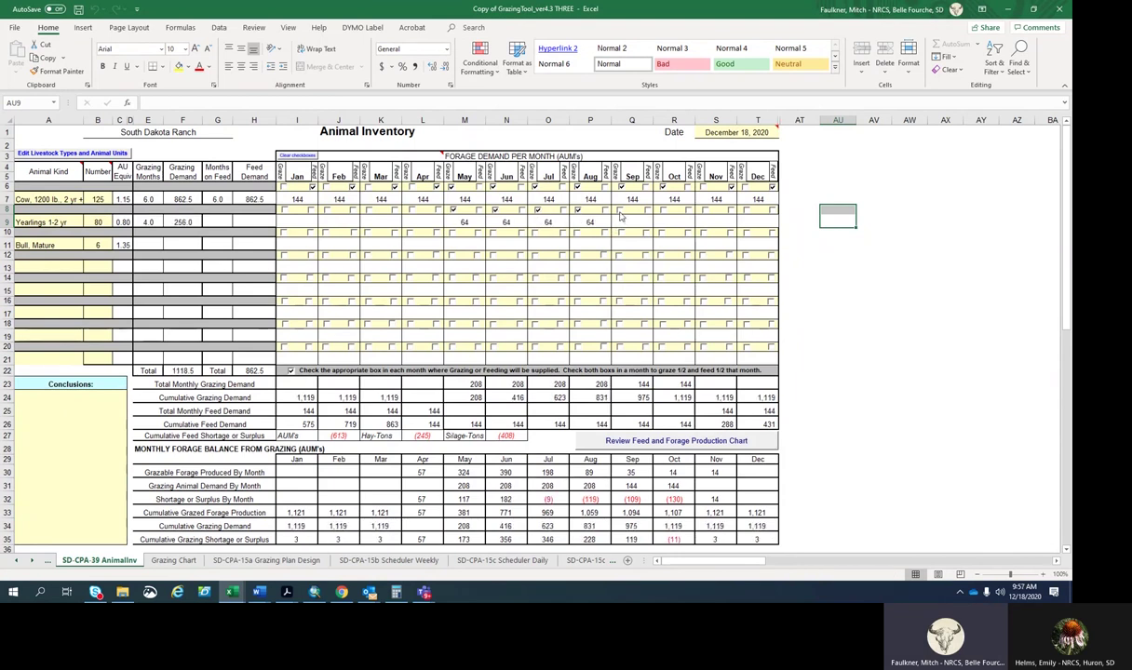
{"action": "left_click", "coordinate": [621, 211]}
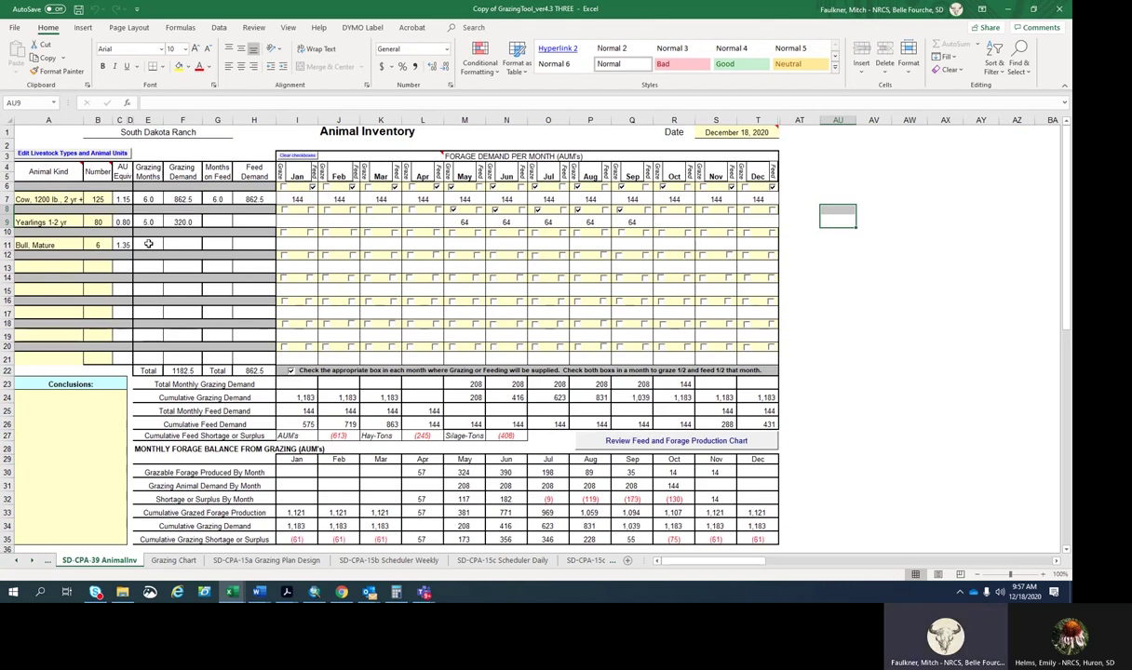
Mark the mature bulls for both grazing and feeding from January through April.
{"action": "left_click", "coordinate": [284, 234]}
{"action": "left_click", "coordinate": [310, 232]}
{"action": "left_click", "coordinate": [324, 232]}
{"action": "left_click", "coordinate": [354, 233]}
{"action": "left_click", "coordinate": [367, 233]}
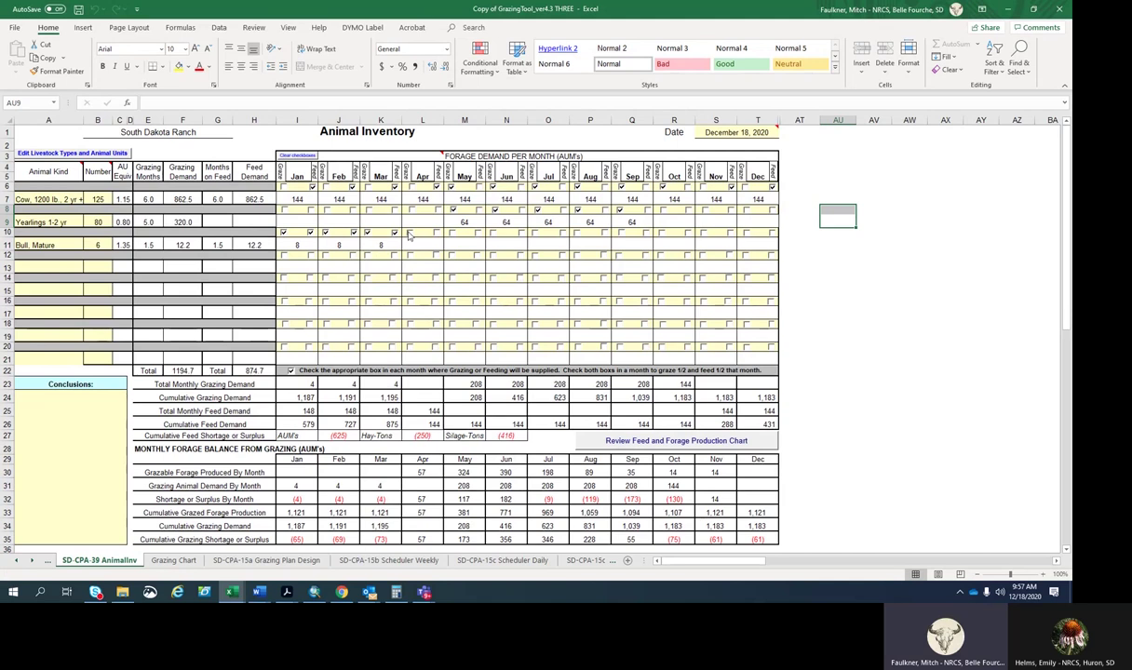
{"action": "left_click", "coordinate": [409, 232]}
{"action": "left_click", "coordinate": [437, 233]}
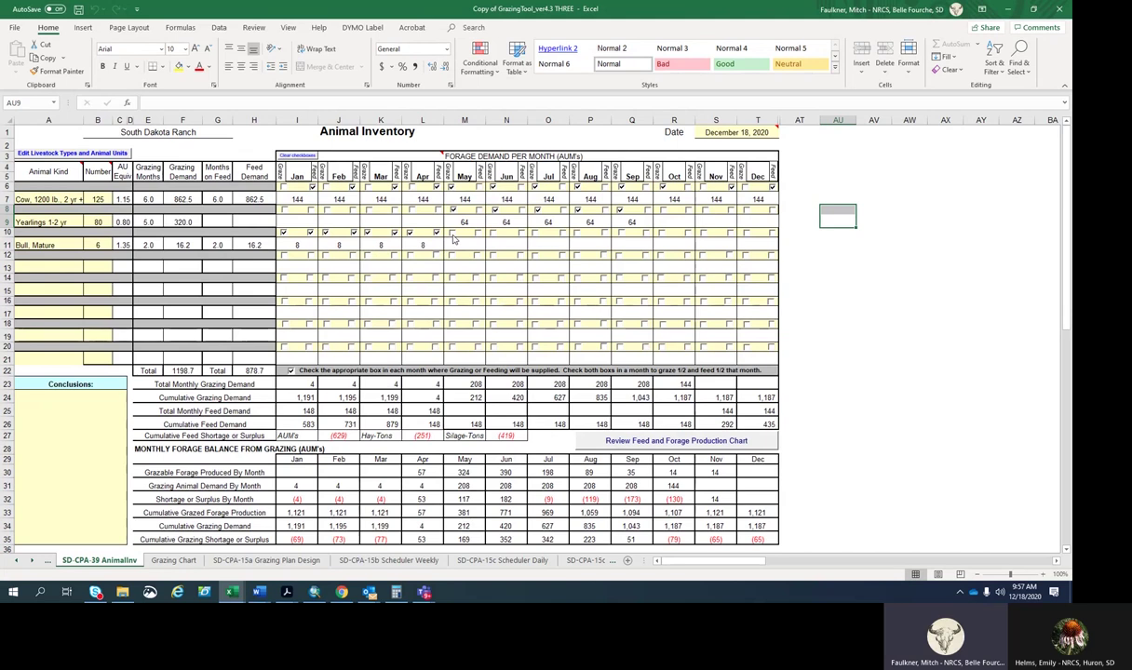
Mark the mature bulls for grazing from May through October and for both grazing and feeding in November and December.
{"action": "left_click", "coordinate": [451, 233]}
{"action": "left_click", "coordinate": [494, 233]}
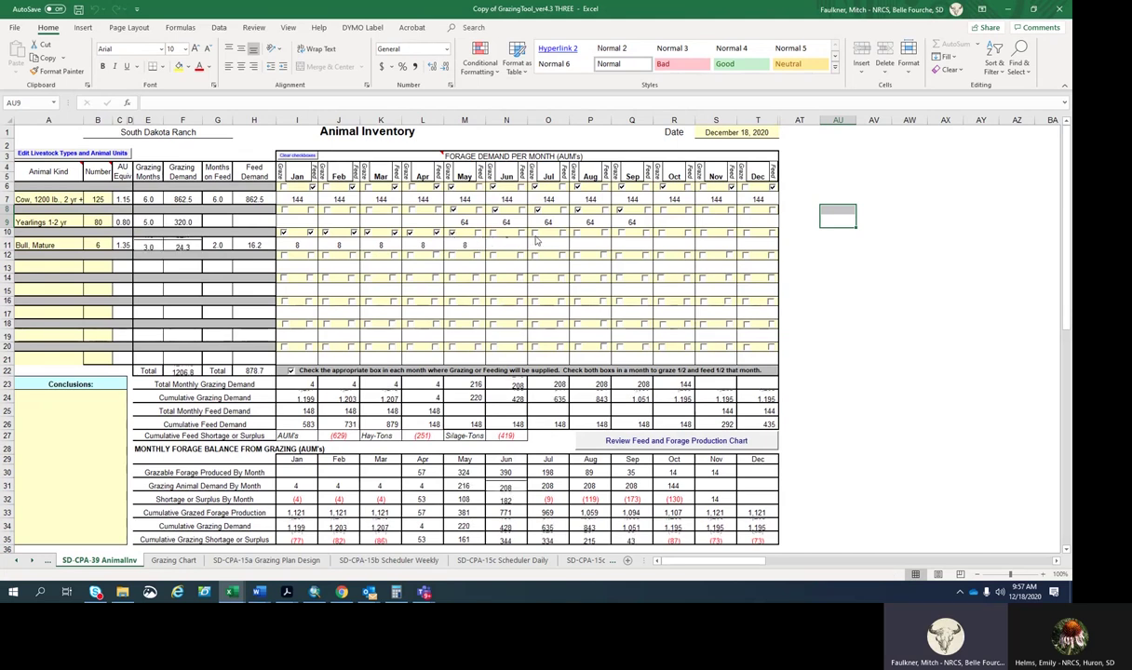
{"action": "left_click", "coordinate": [535, 233]}
{"action": "left_click", "coordinate": [577, 233]}
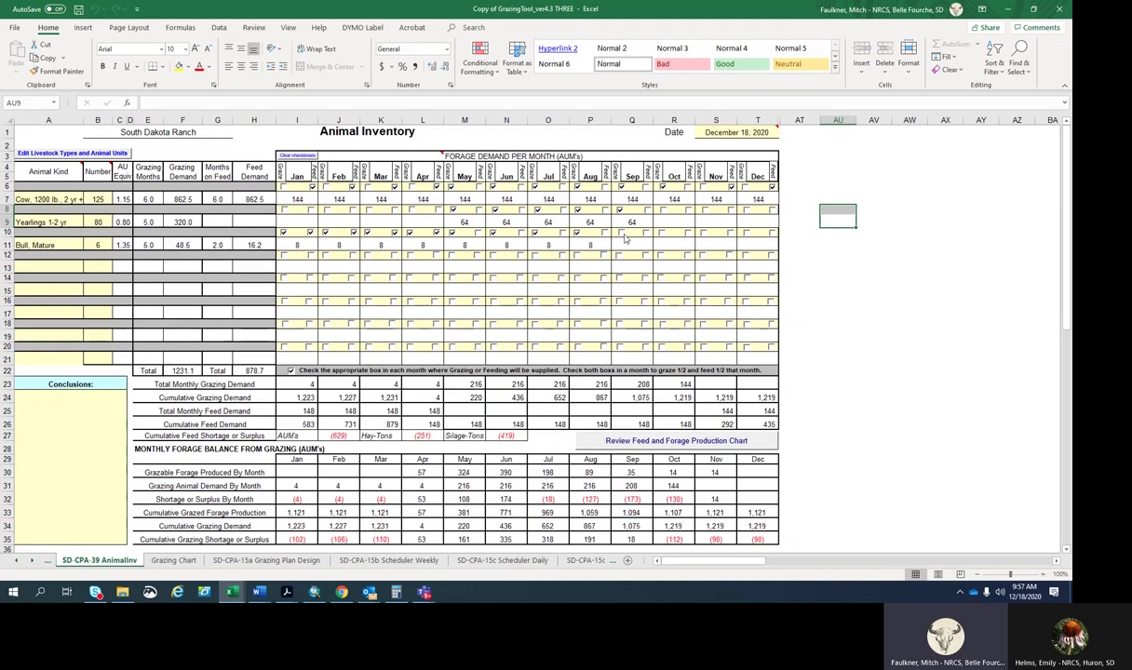
{"action": "left_click", "coordinate": [619, 232]}
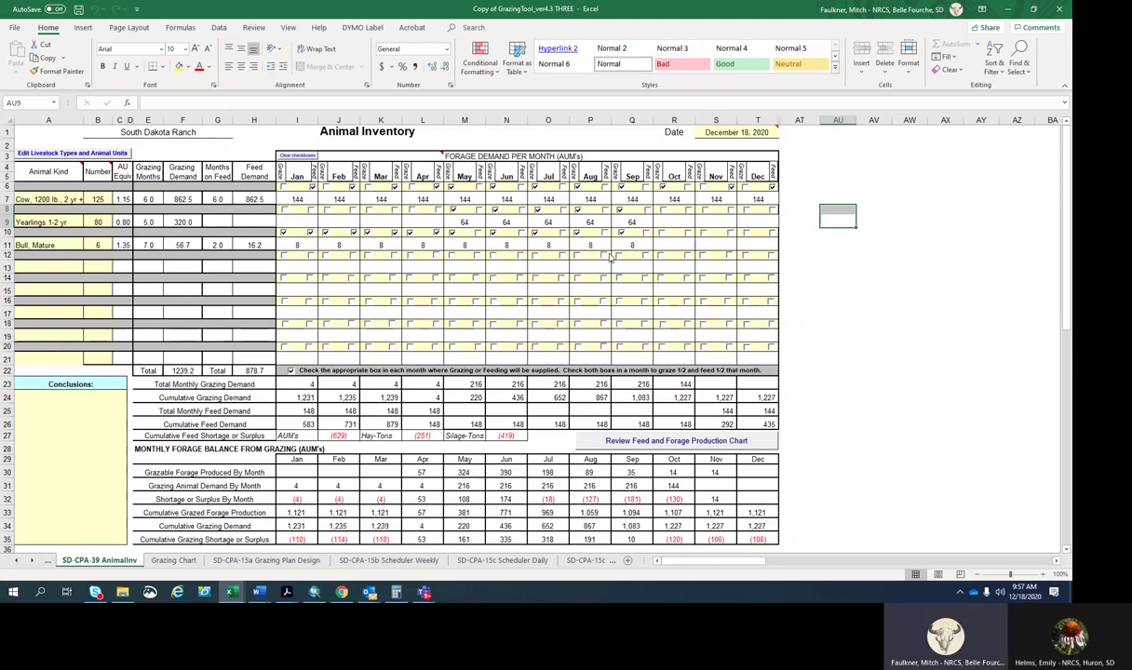
{"action": "left_click", "coordinate": [663, 241]}
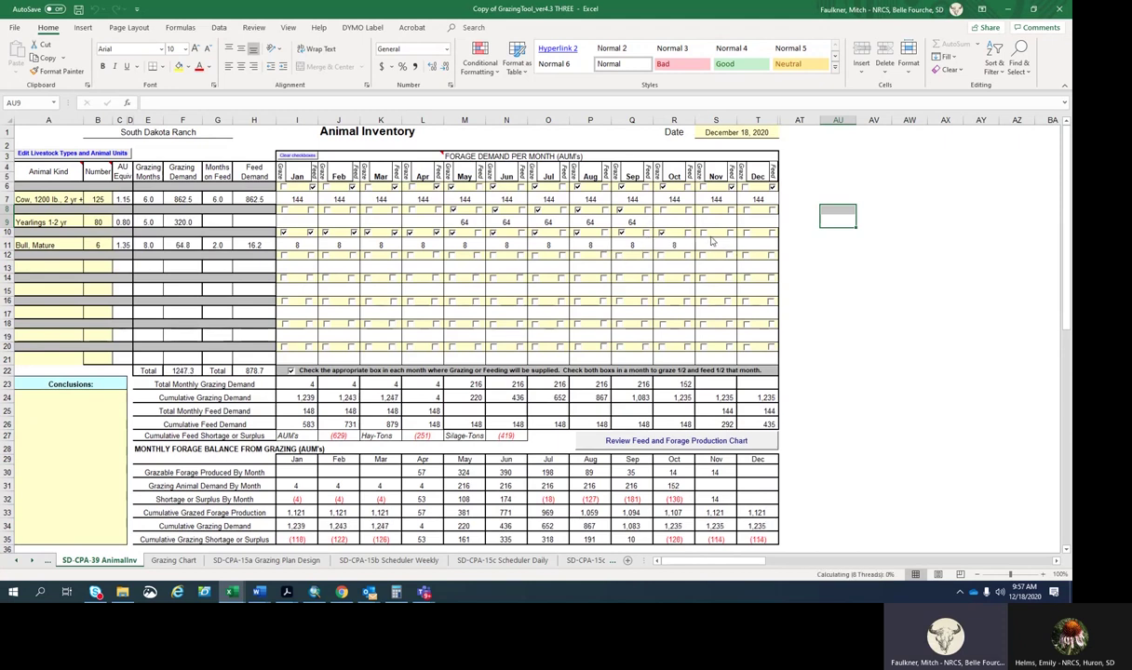
{"action": "left_click", "coordinate": [704, 233]}
{"action": "left_click", "coordinate": [745, 233]}
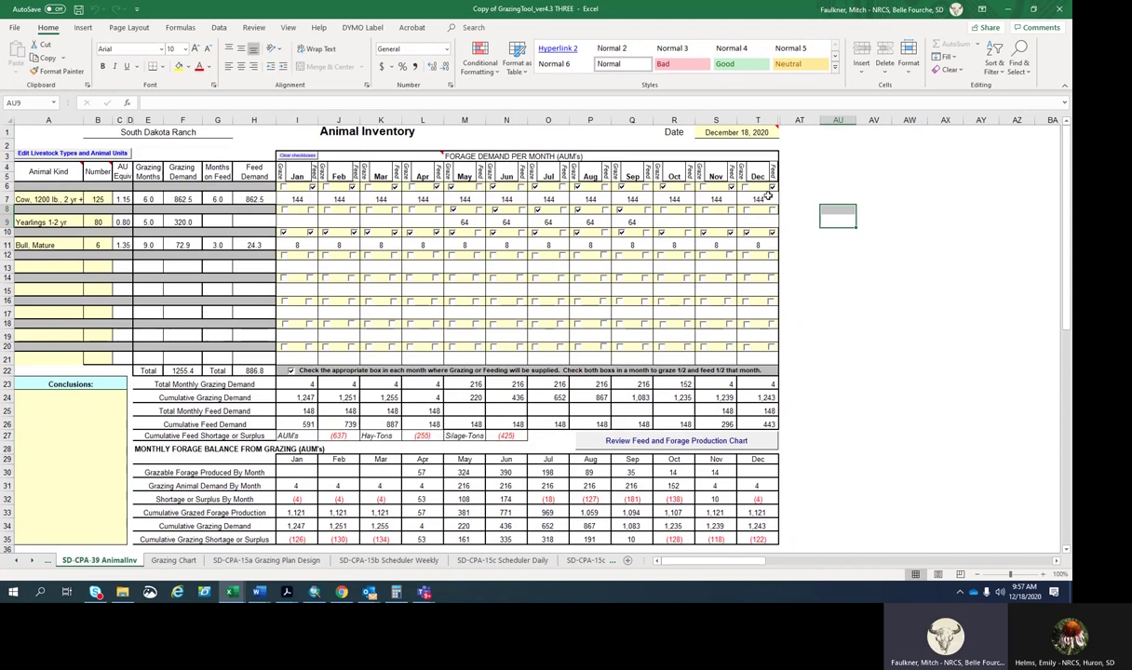
Examine the monthly forage balance and the Forage Balance Summary for grazing and feed shortages or surpluses.
{"action": "scroll", "coordinate": [800, 362], "scroll_direction": "down", "scroll_amount": 2}
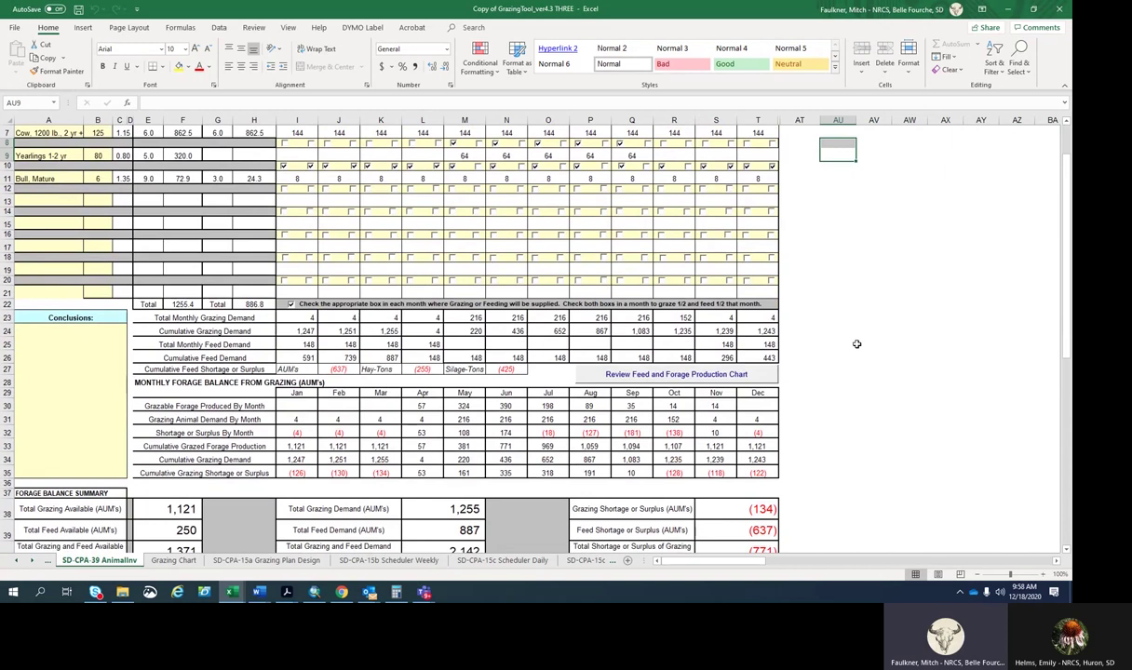
{"action": "scroll", "coordinate": [857, 345], "scroll_direction": "down", "scroll_amount": 1}
{"action": "scroll", "coordinate": [816, 327], "scroll_direction": "down", "scroll_amount": 1}
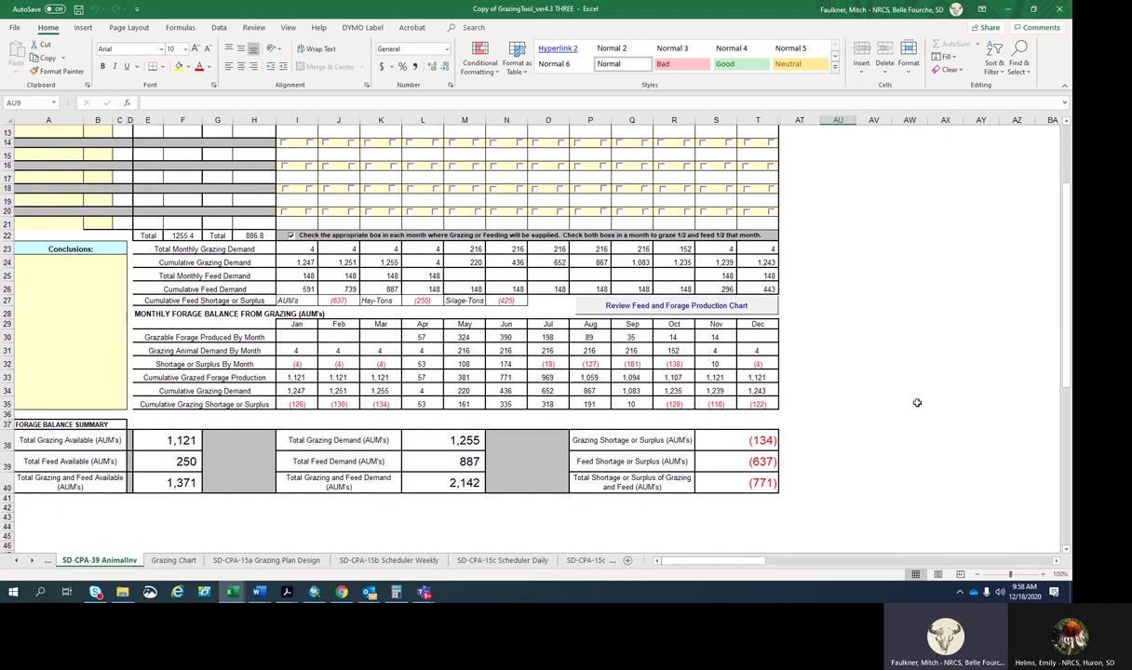
{"action": "scroll", "coordinate": [464, 391], "scroll_direction": "down", "scroll_amount": 2}
{"action": "scroll", "coordinate": [465, 391], "scroll_direction": "up", "scroll_amount": 2}
In the SD-CPA-39 ForageInv sheet, clear the land use, site ID, site name and plant community of the five North Hay rows.
{"action": "left_click", "coordinate": [19, 560]}
{"action": "left_click", "coordinate": [19, 561]}
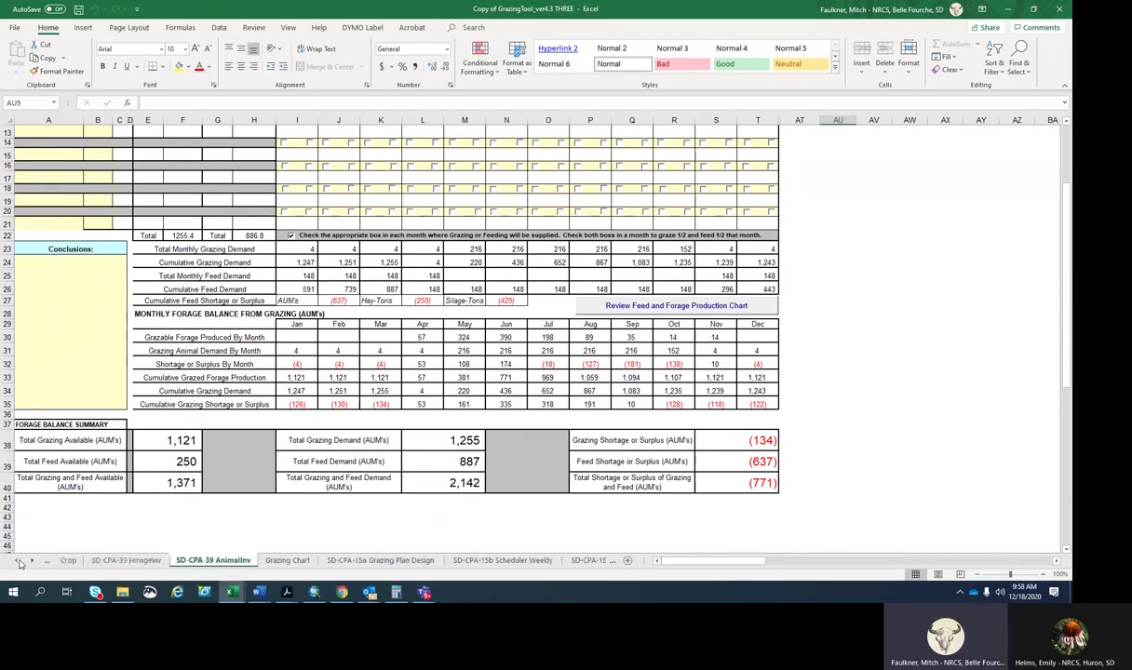
{"action": "left_click", "coordinate": [116, 560]}
{"action": "scroll", "coordinate": [459, 296], "scroll_direction": "up", "scroll_amount": 16}
{"action": "scroll", "coordinate": [518, 272], "scroll_direction": "up", "scroll_amount": 16}
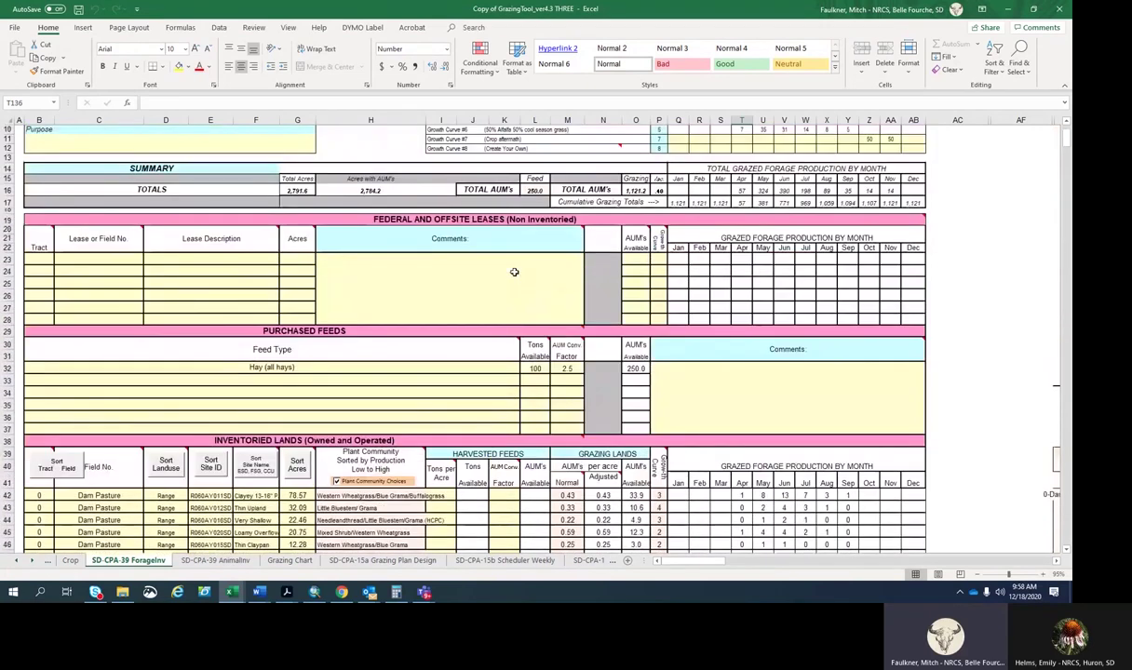
{"action": "scroll", "coordinate": [510, 395], "scroll_direction": "down", "scroll_amount": 1}
{"action": "scroll", "coordinate": [510, 394], "scroll_direction": "down", "scroll_amount": 6}
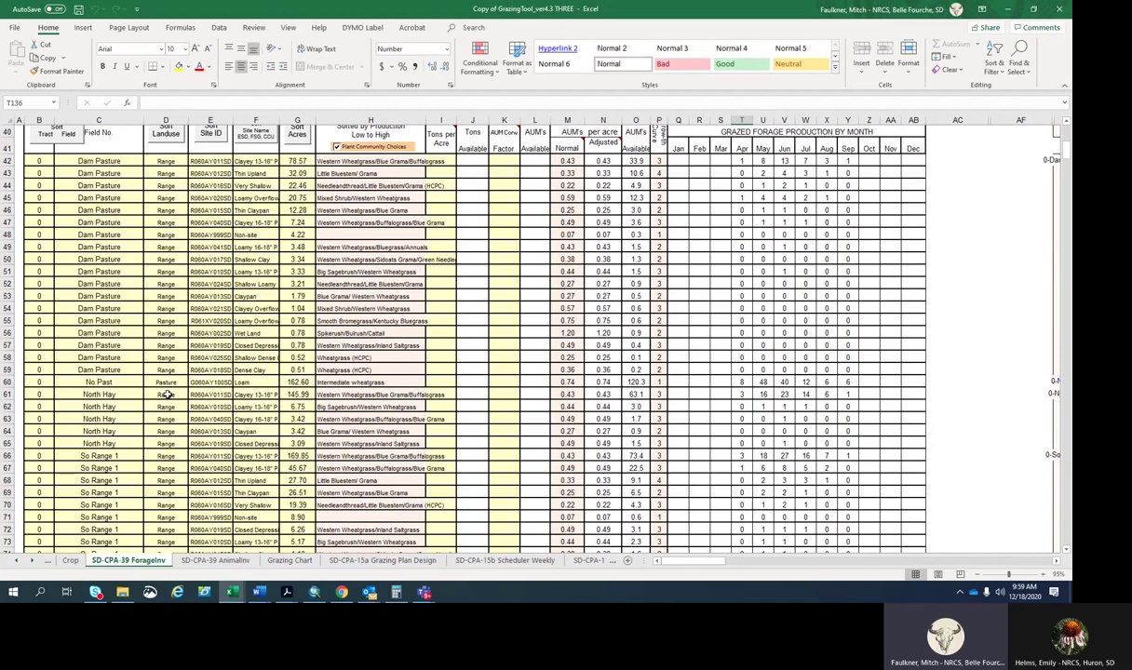
{"action": "left_click", "coordinate": [166, 394]}
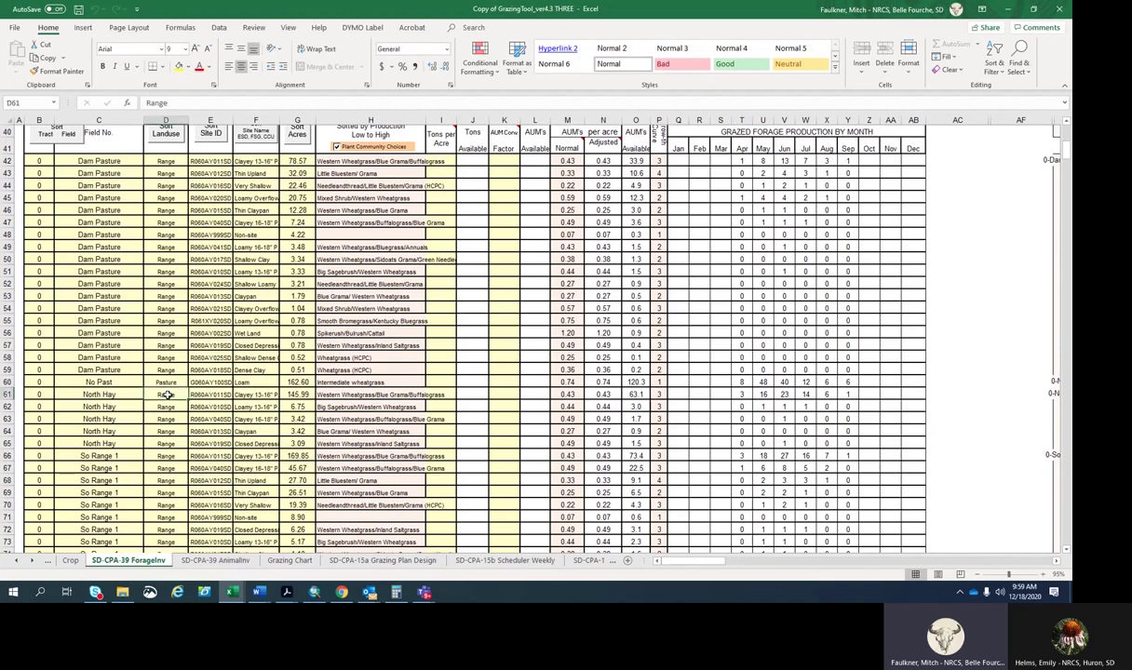
{"action": "left_click_drag", "start_coordinate": [167, 394], "coordinate": [257, 443]}
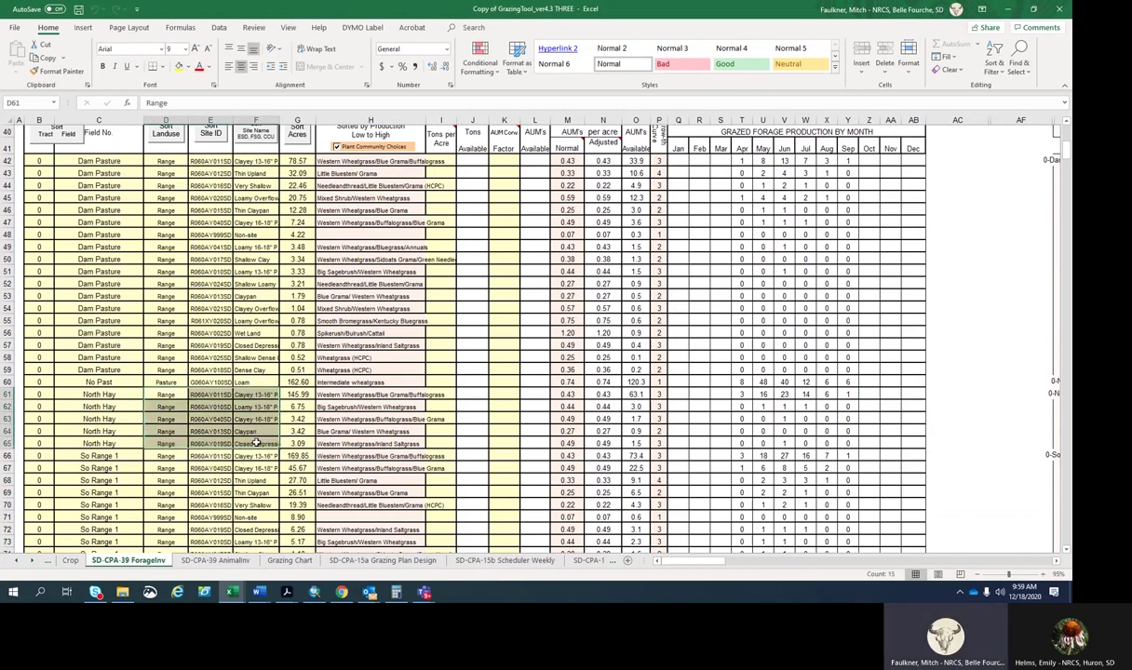
{"action": "key", "text": "Delete"}
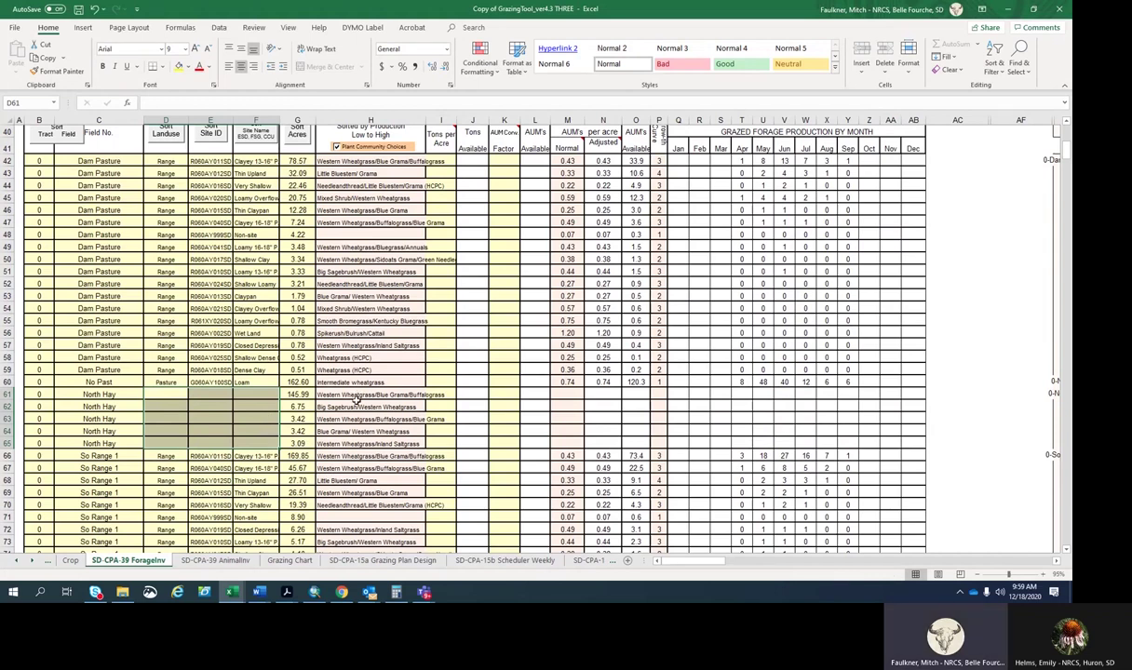
{"action": "left_click_drag", "start_coordinate": [354, 397], "coordinate": [357, 444]}
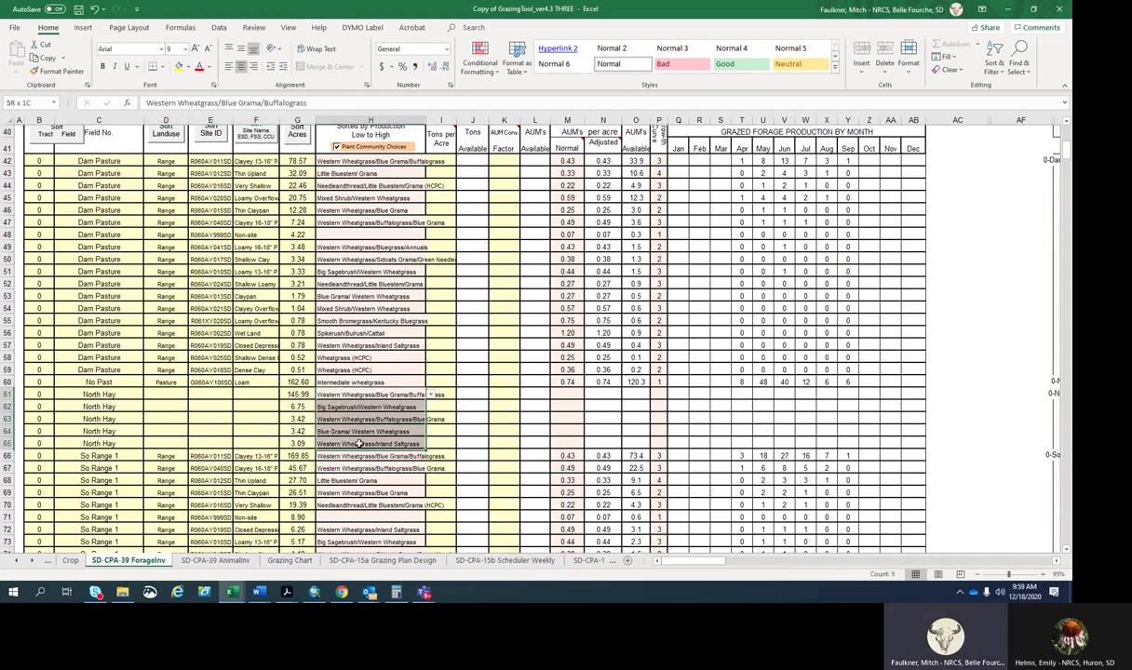
{"action": "key", "text": "Delete"}
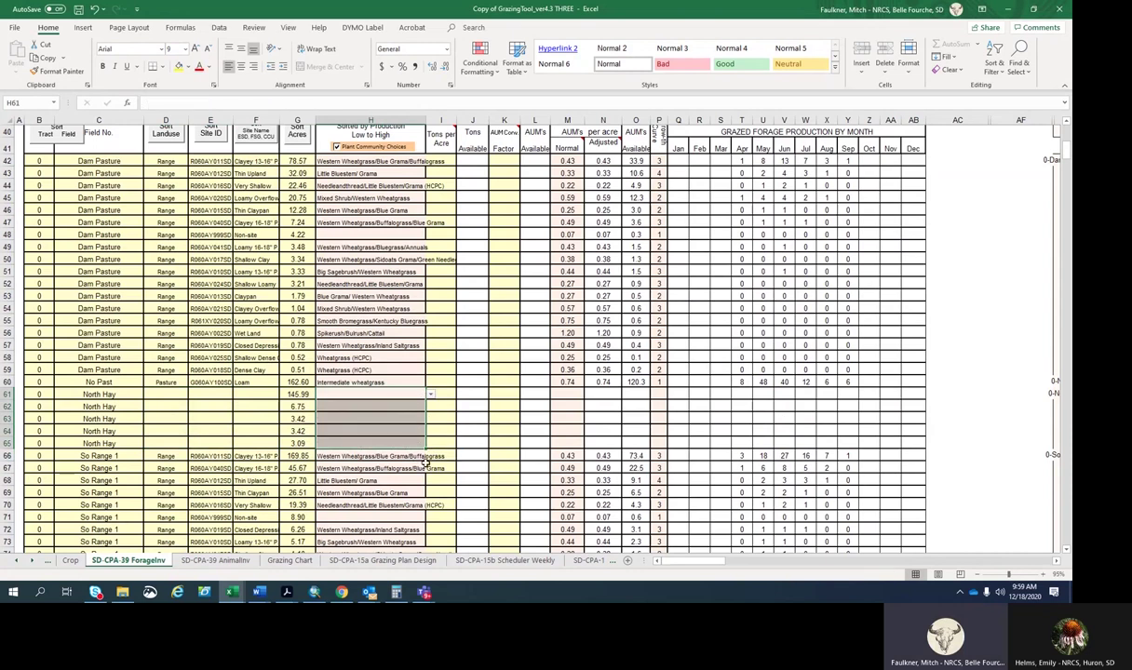
Set the harvested tons per acre to 2 for all five North Hay rows.
{"action": "left_click", "coordinate": [441, 394]}
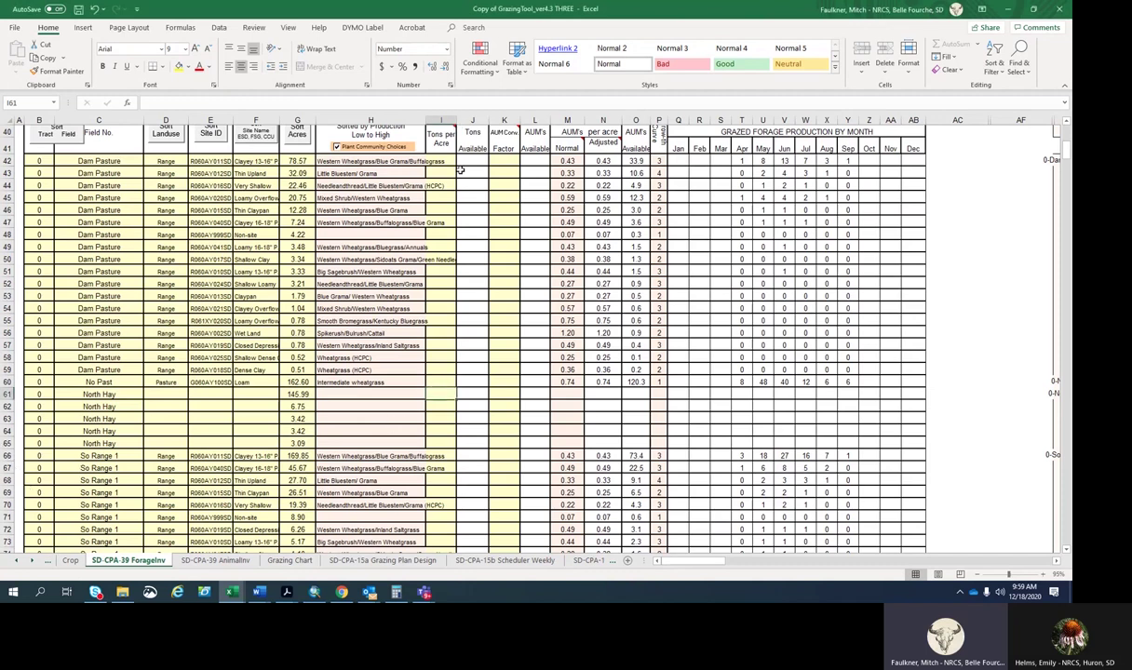
{"action": "scroll", "coordinate": [437, 163], "scroll_direction": "up", "scroll_amount": 1}
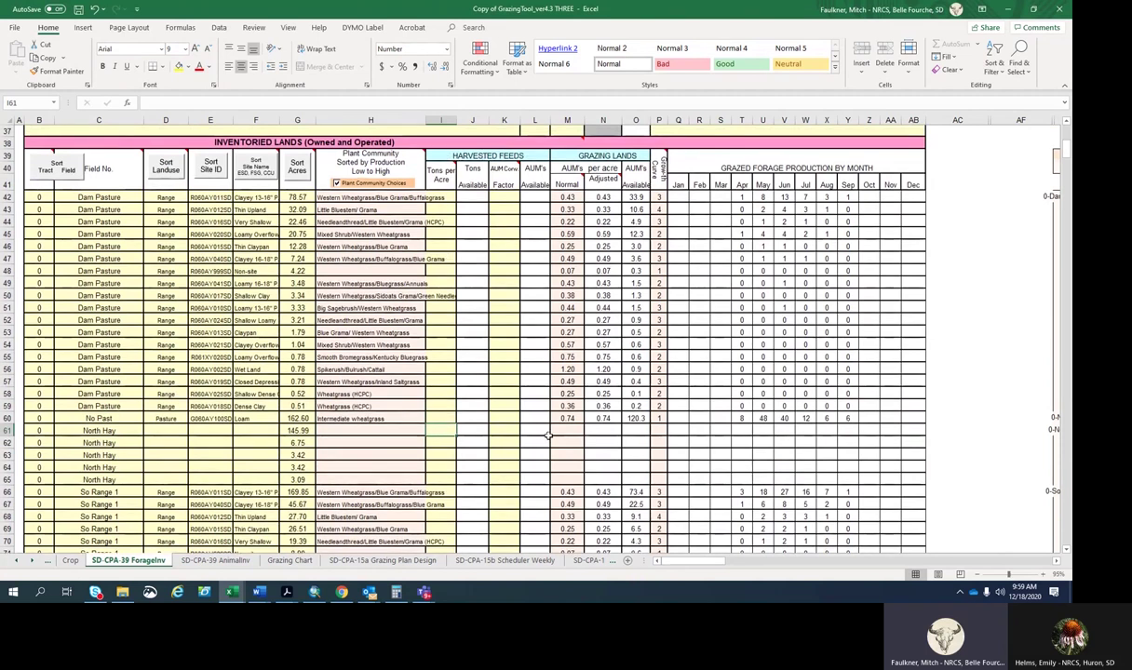
{"action": "type", "text": "2"}
{"action": "key", "text": "Return"}
{"action": "type", "text": "2"}
{"action": "key", "text": "Return"}
{"action": "type", "text": "2"}
{"action": "key", "text": "Return"}
{"action": "type", "text": "2"}
{"action": "key", "text": "Return"}
{"action": "type", "text": "2"}
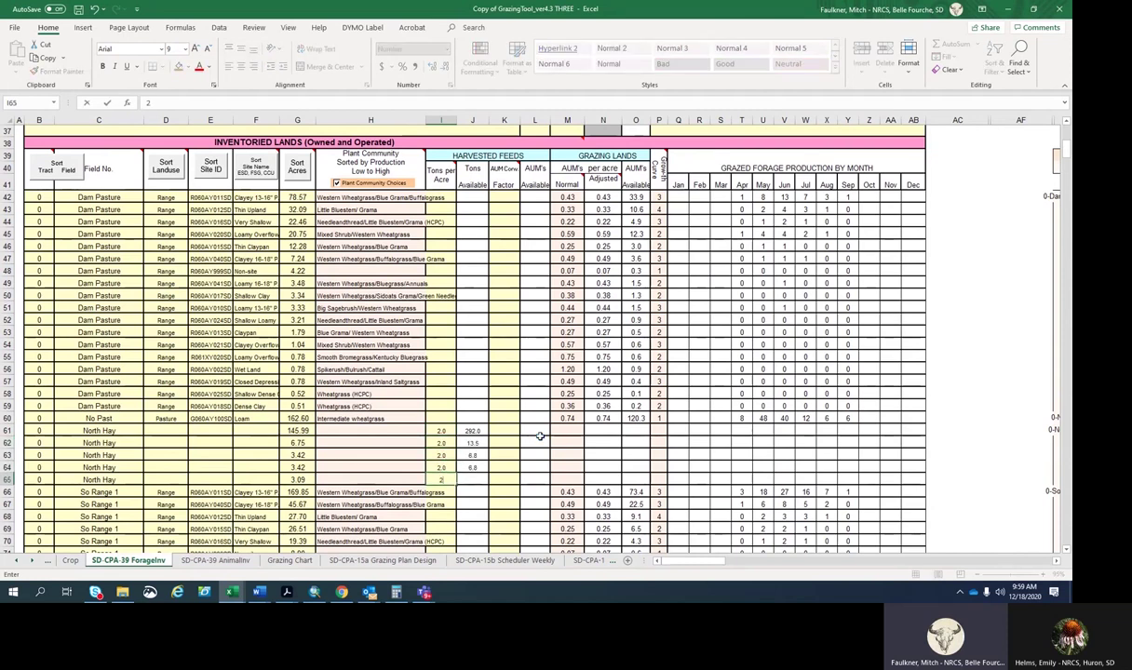
Set the AUM conversion factor to 2.5, the value for all hays, for all five North Hay rows.
{"action": "left_click", "coordinate": [508, 171]}
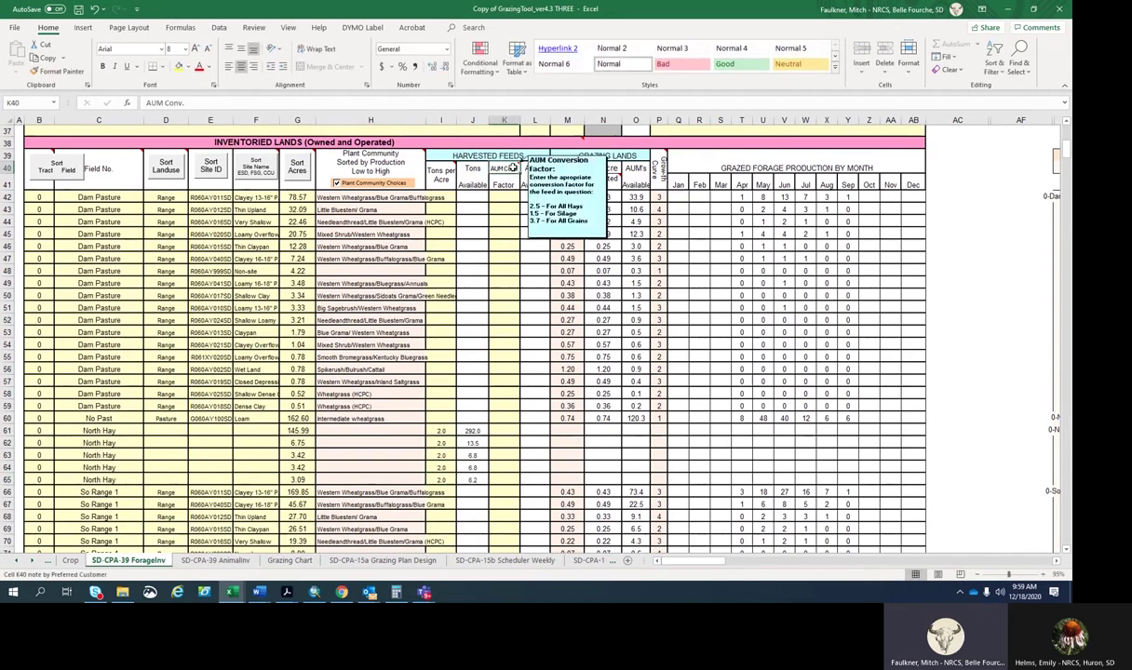
{"action": "left_click", "coordinate": [518, 432]}
{"action": "type", "text": "2.5"}
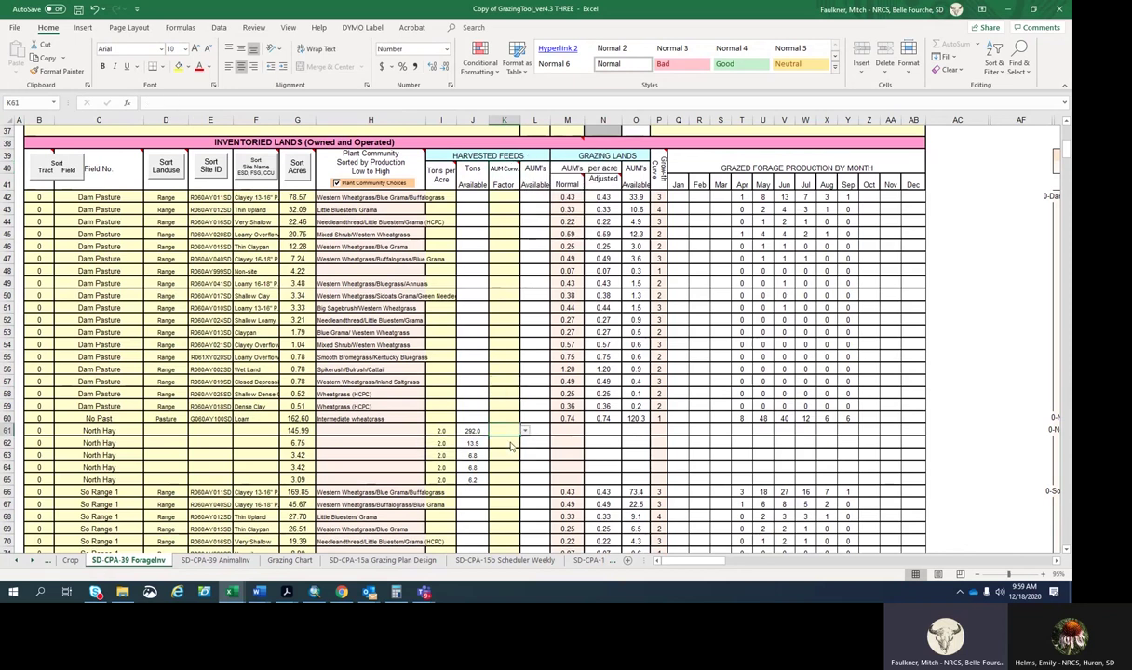
{"action": "key", "text": "Return"}
{"action": "type", "text": "2.5"}
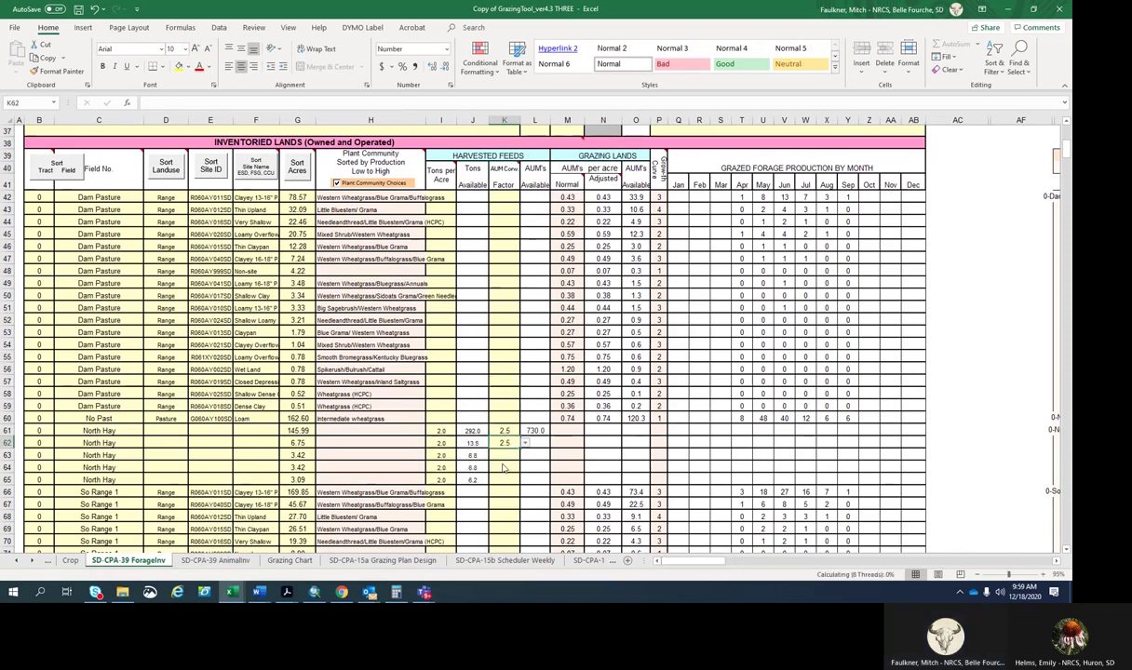
{"action": "key", "text": "Return"}
{"action": "type", "text": "2.5"}
{"action": "key", "text": "Return"}
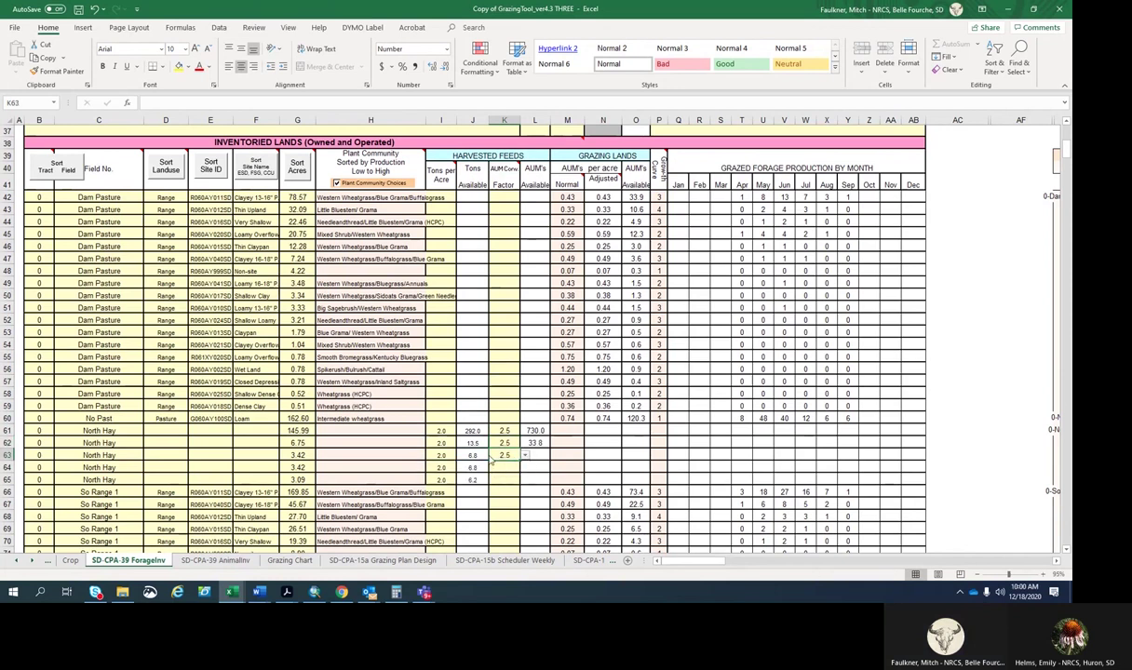
{"action": "left_click", "coordinate": [517, 479]}
{"action": "left_click", "coordinate": [504, 455]}
{"action": "left_click_drag", "start_coordinate": [518, 461], "coordinate": [503, 482]}
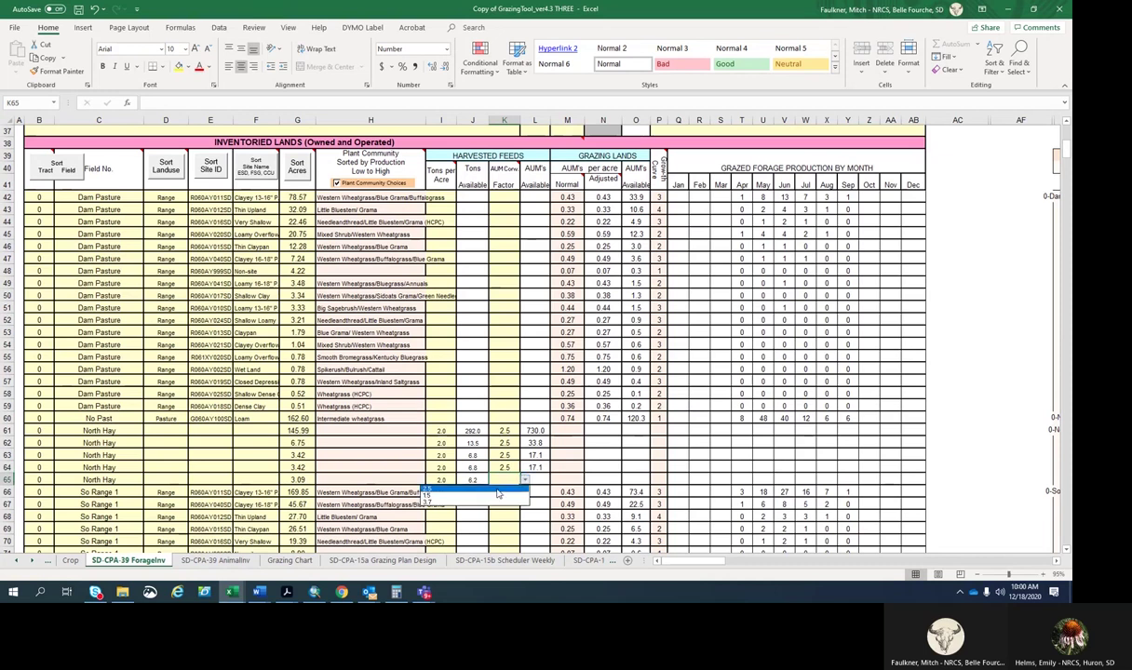
Set the growth curve to 1 for all five North Hay rows and review the forage balance in the SD-CPA-39 AnimalInv sheet.
{"action": "left_click", "coordinate": [661, 430]}
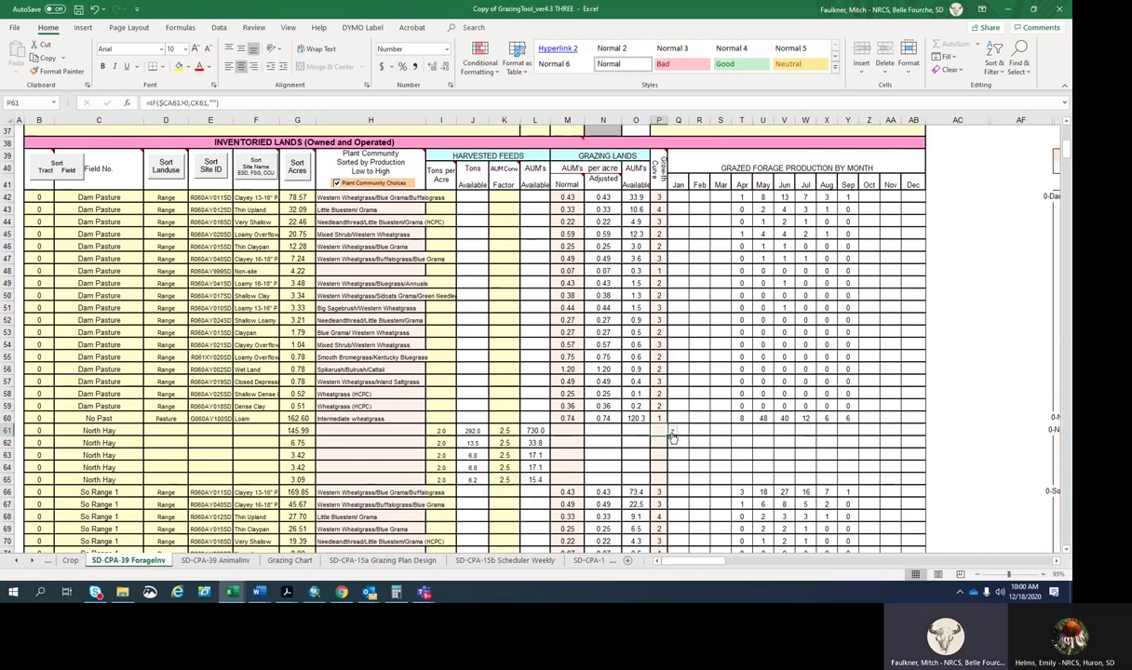
{"action": "left_click", "coordinate": [671, 431]}
{"action": "left_click", "coordinate": [652, 450]}
{"action": "key", "text": "Return"}
{"action": "left_click", "coordinate": [671, 444]}
{"action": "left_click", "coordinate": [647, 456]}
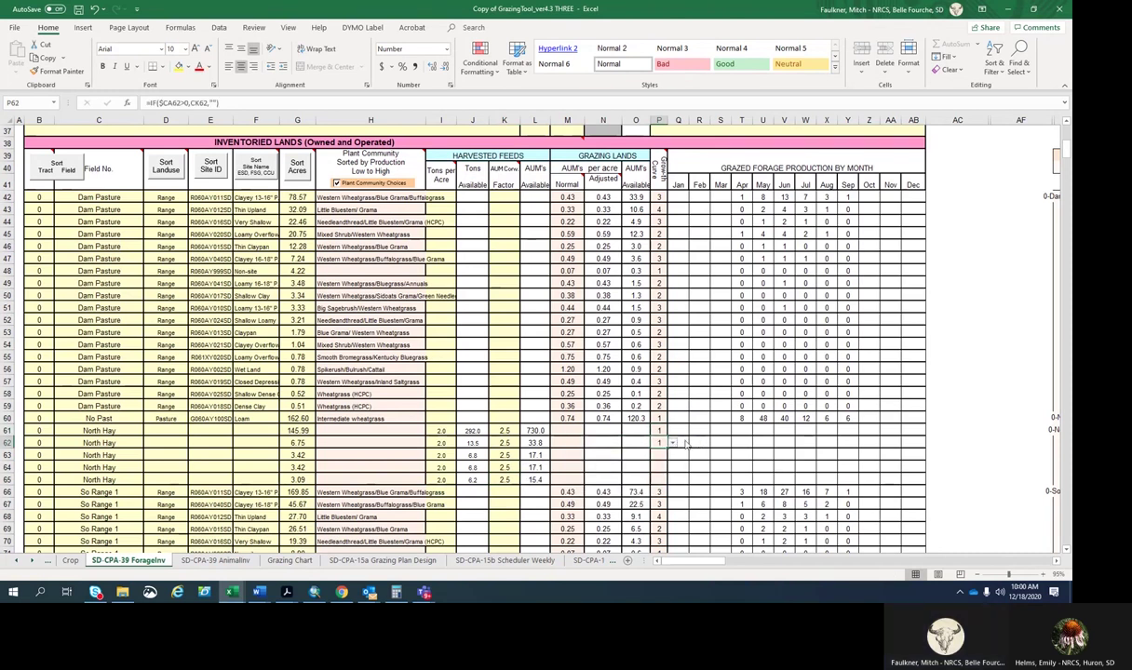
{"action": "left_click_drag", "start_coordinate": [659, 431], "coordinate": [663, 478]}
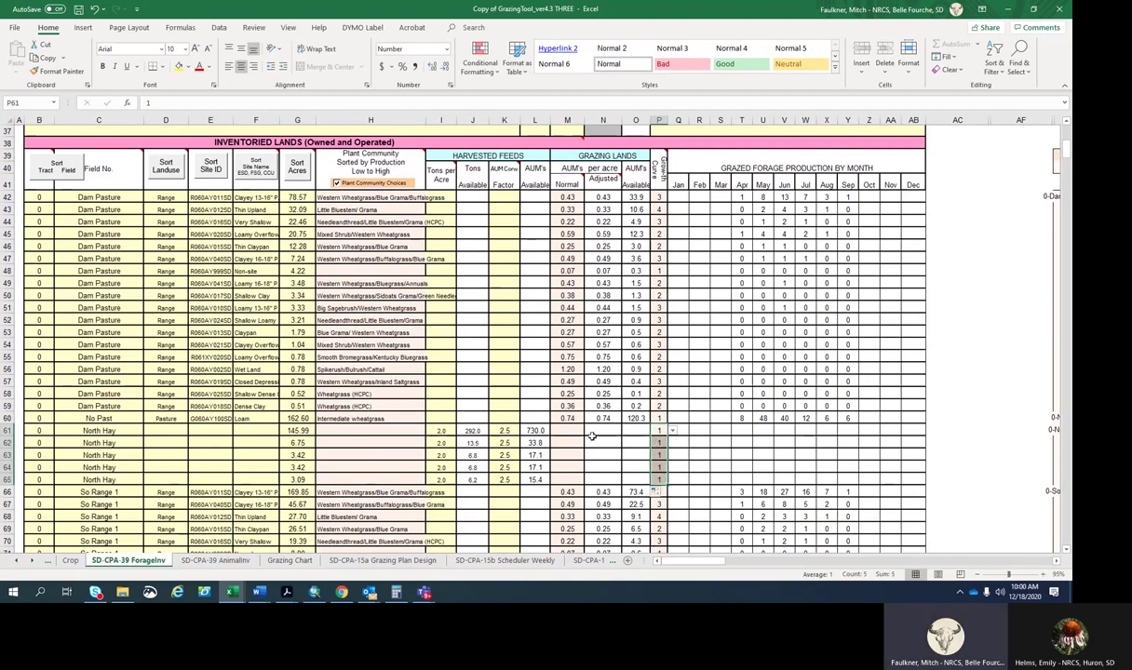
{"action": "left_click", "coordinate": [699, 442]}
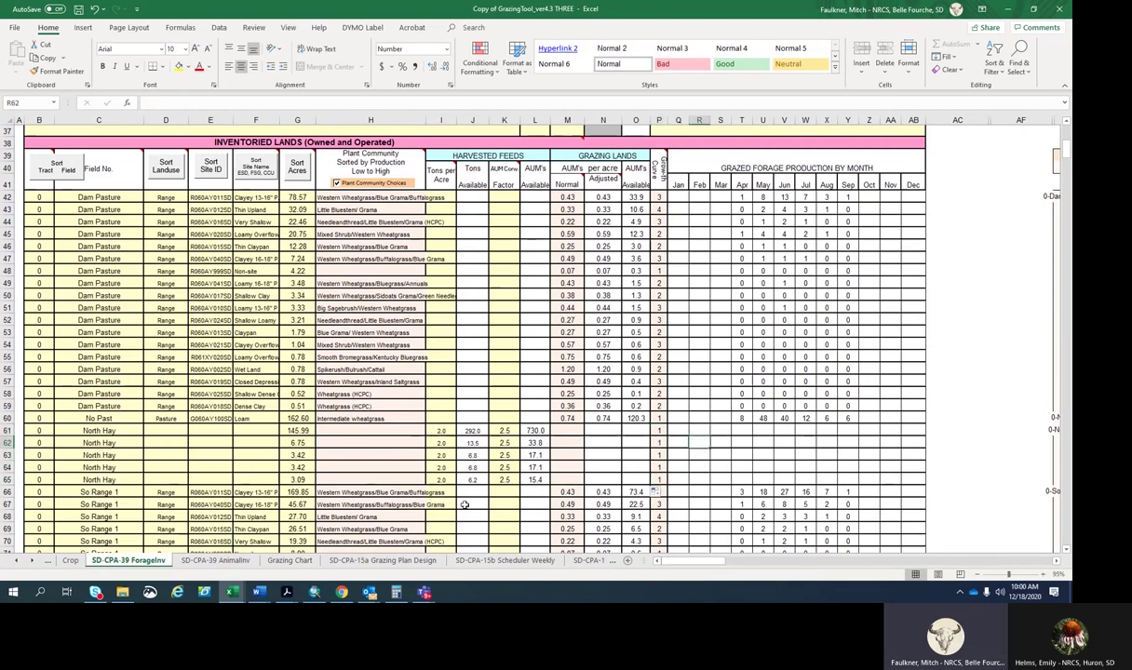
{"action": "left_click", "coordinate": [231, 562]}
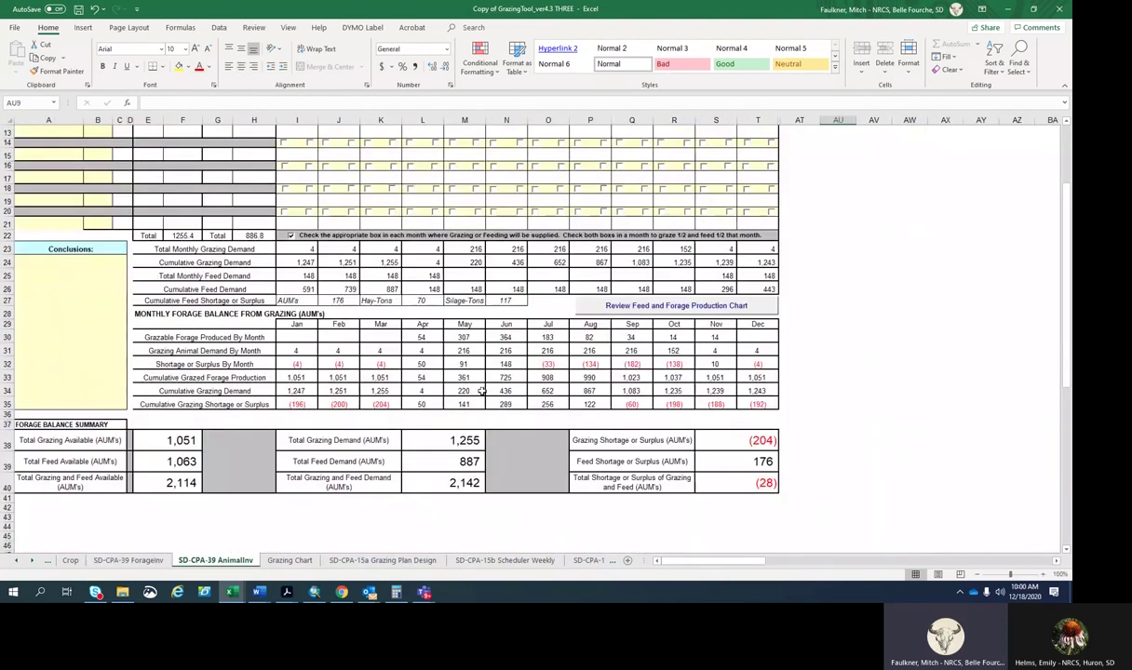
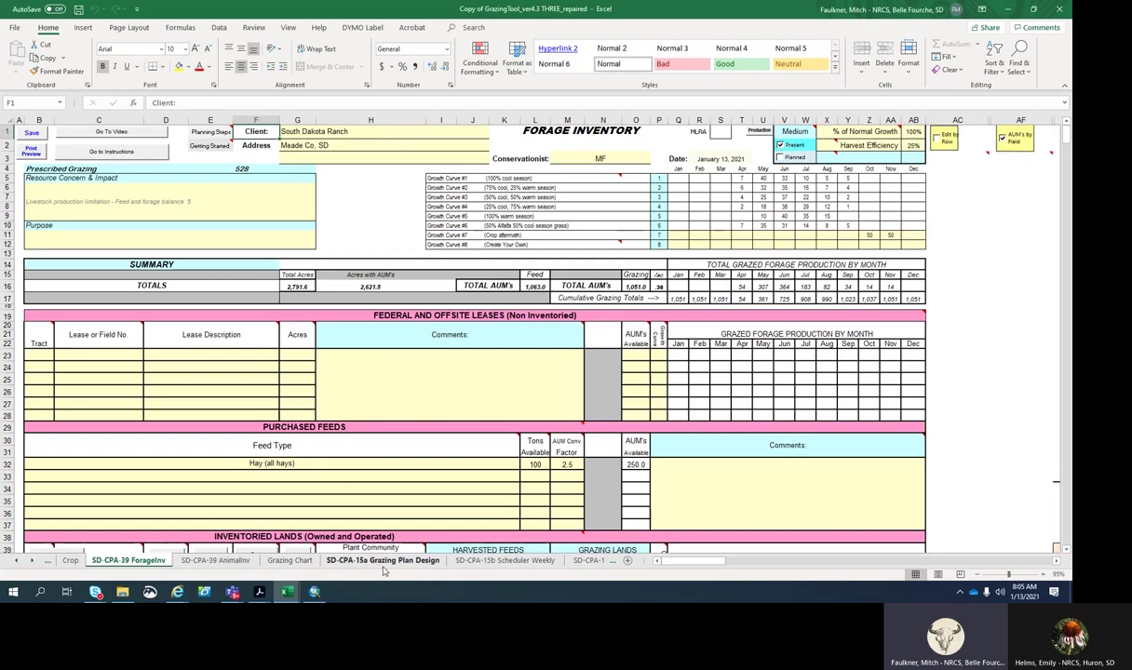
Open the SD-CPA-15a Grazing Plan Design sheet and generate the field list from the forage inventory.
{"action": "left_click", "coordinate": [380, 562]}
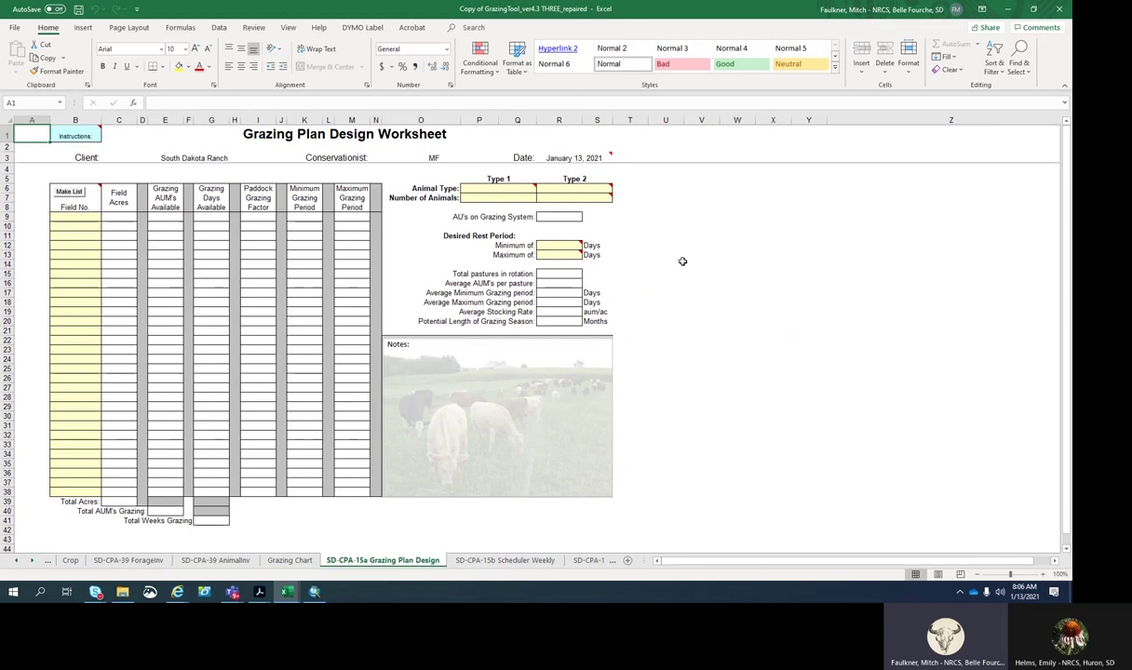
{"action": "left_click_drag", "start_coordinate": [474, 233], "coordinate": [594, 254]}
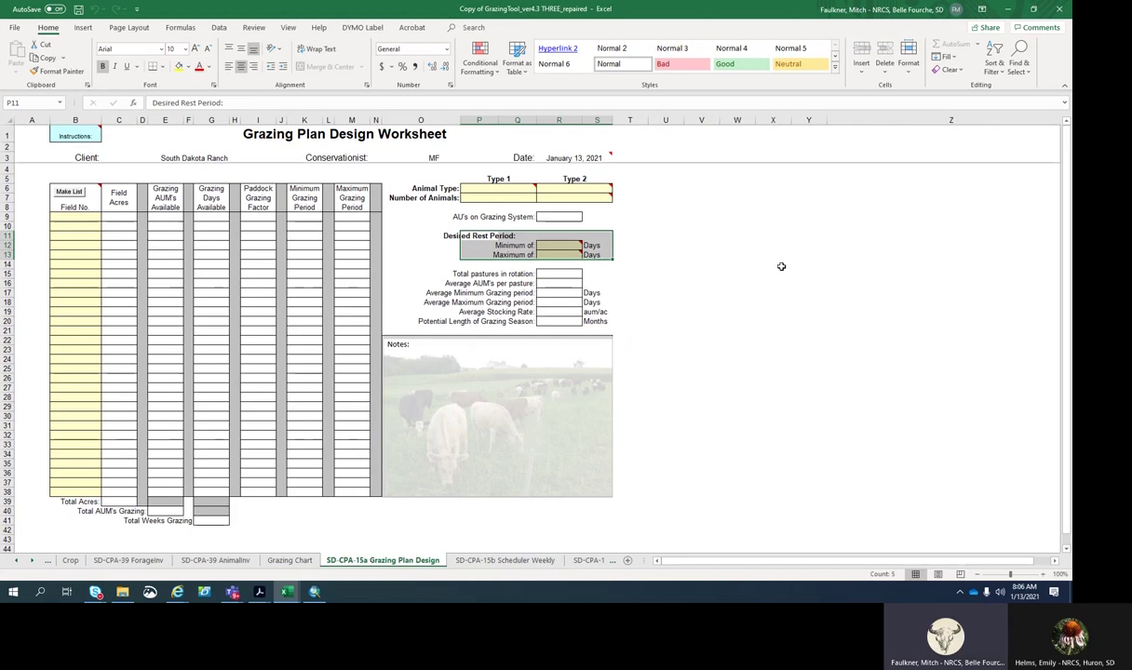
{"action": "left_click", "coordinate": [694, 264]}
{"action": "mouse_move", "coordinate": [567, 247]}
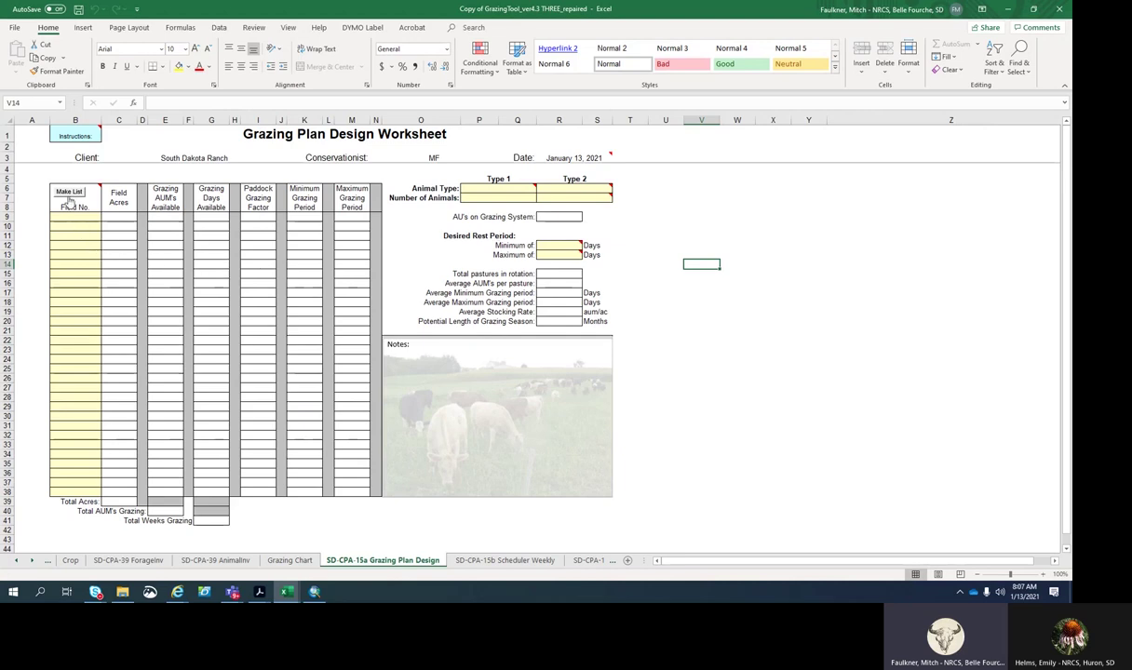
{"action": "mouse_move", "coordinate": [71, 135]}
{"action": "mouse_move", "coordinate": [65, 197]}
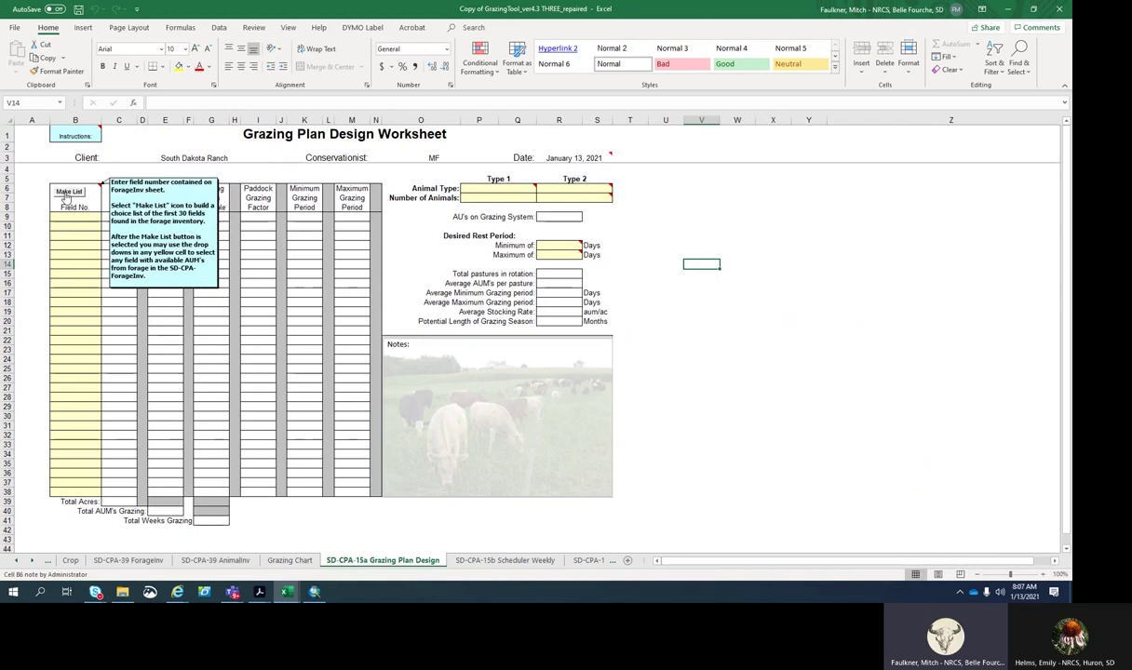
{"action": "left_click", "coordinate": [67, 193]}
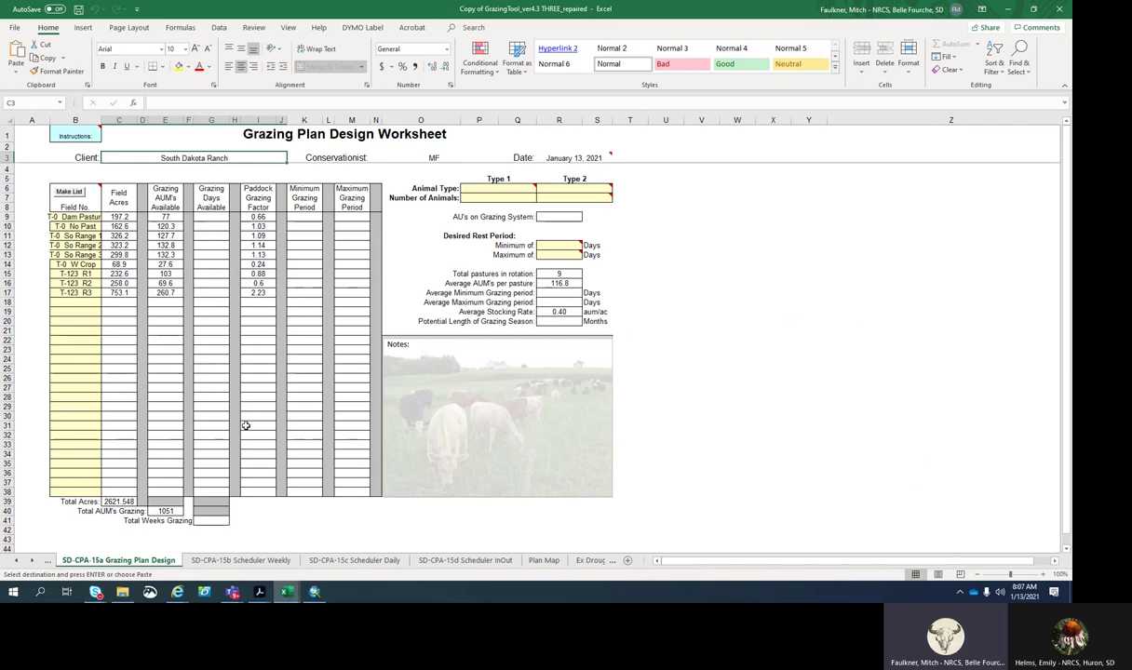
Remove the fields T-123 R1, R2 and R3 from the grazing plan's field list.
{"action": "left_click_drag", "start_coordinate": [76, 273], "coordinate": [80, 290]}
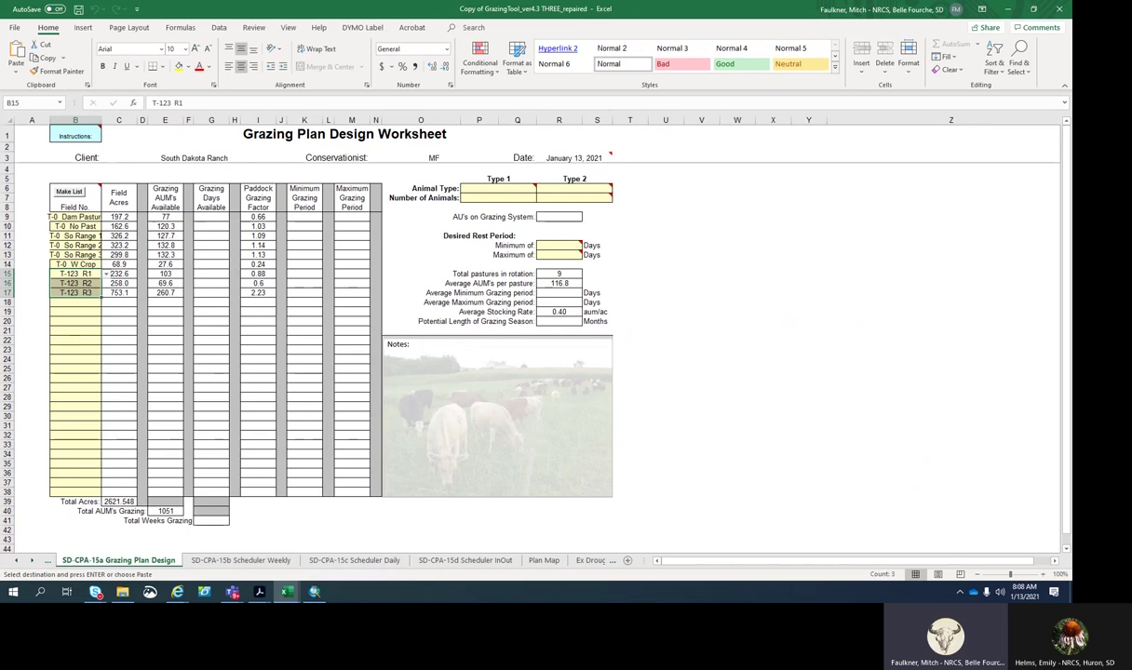
{"action": "key", "text": "Delete"}
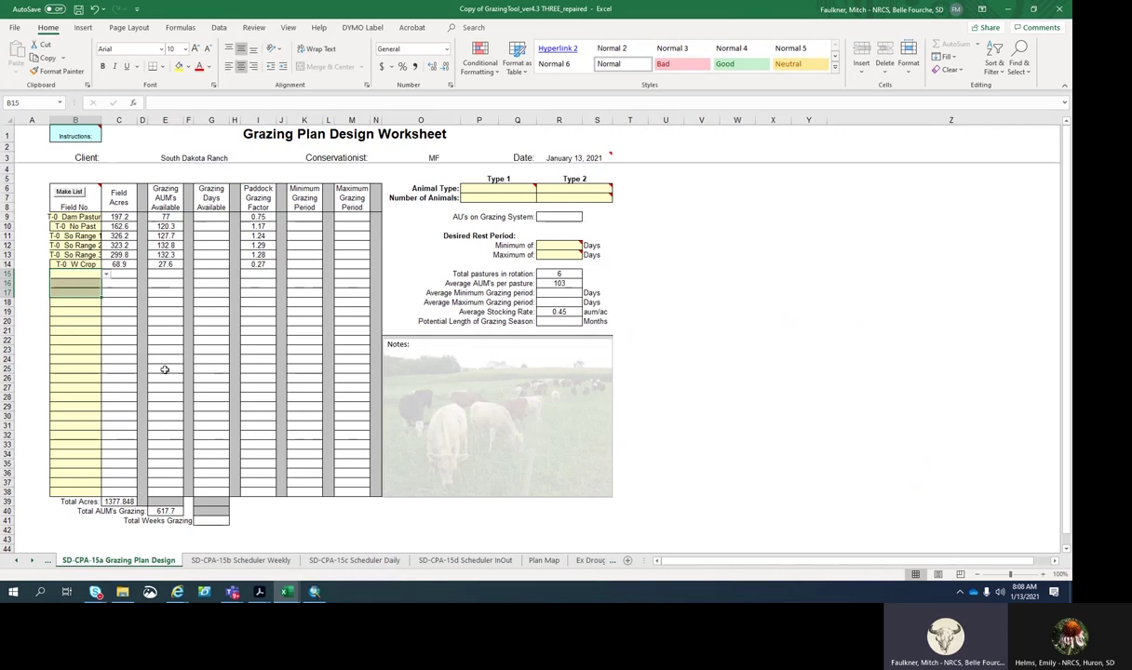
{"action": "left_click", "coordinate": [93, 278]}
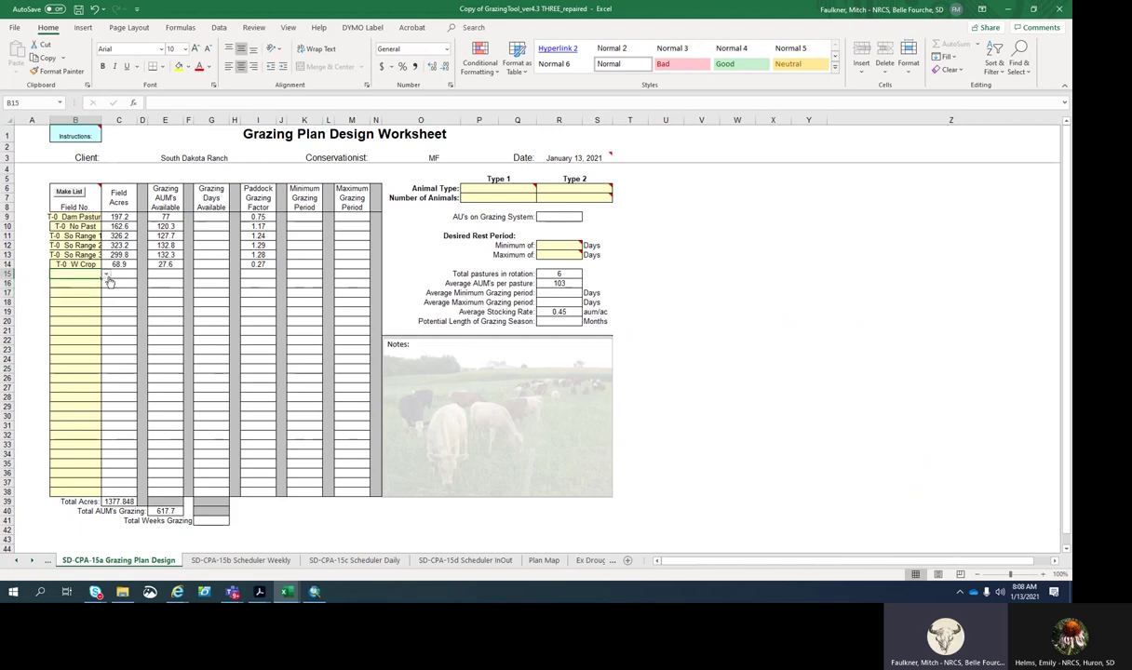
{"action": "left_click", "coordinate": [106, 274]}
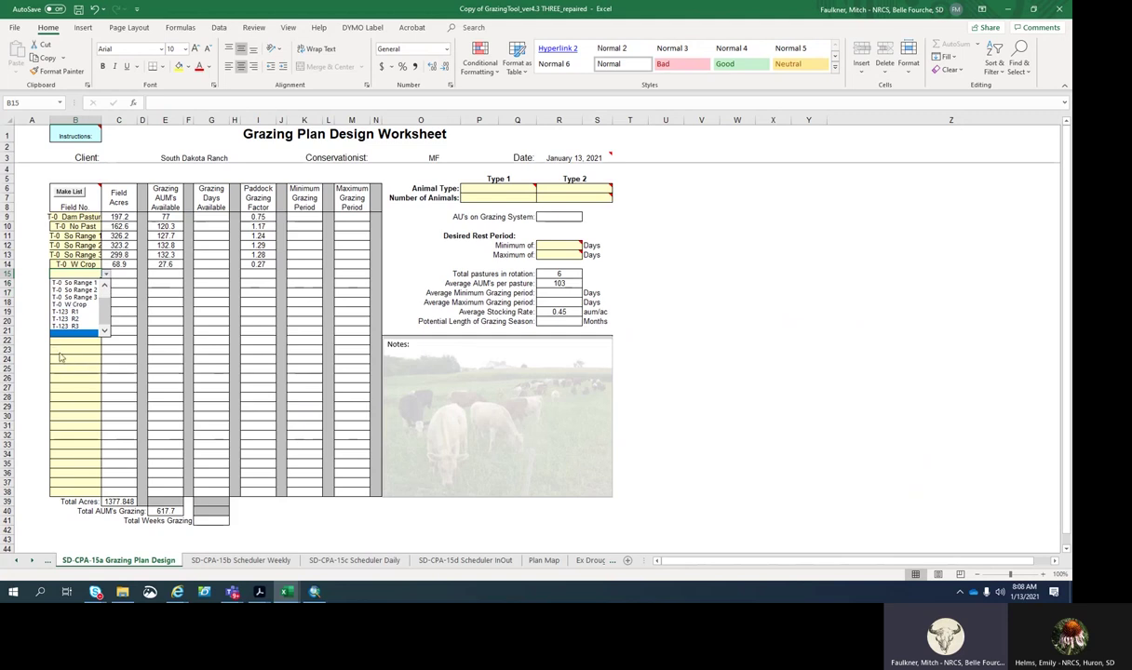
{"action": "left_click", "coordinate": [59, 333]}
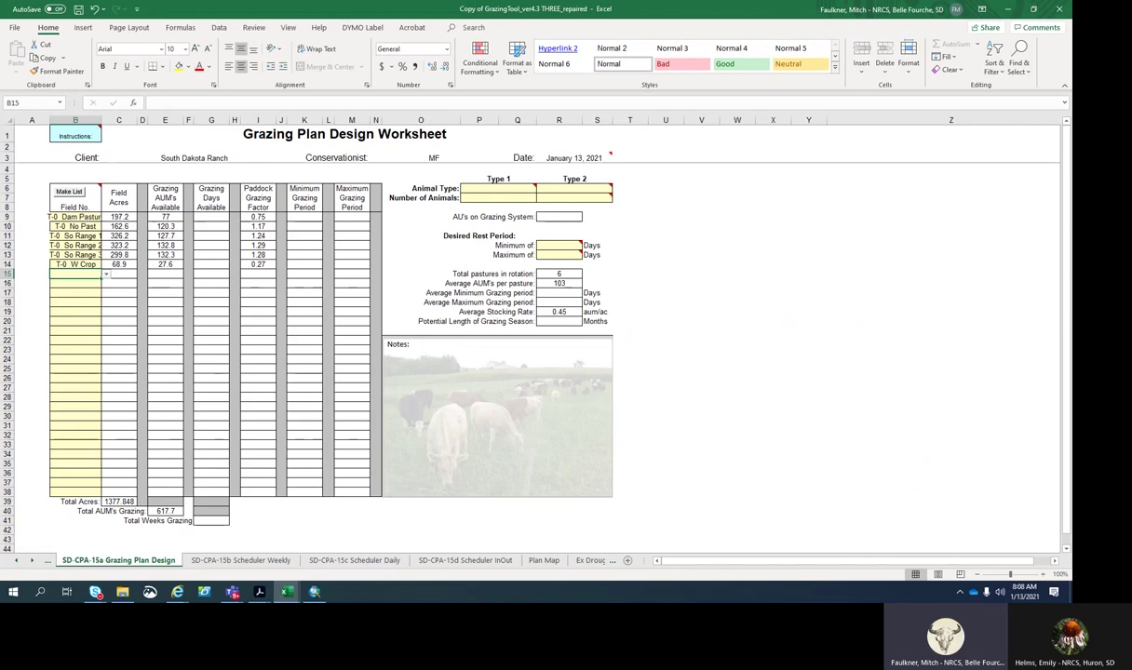
{"action": "key", "text": "alt+Tab"}
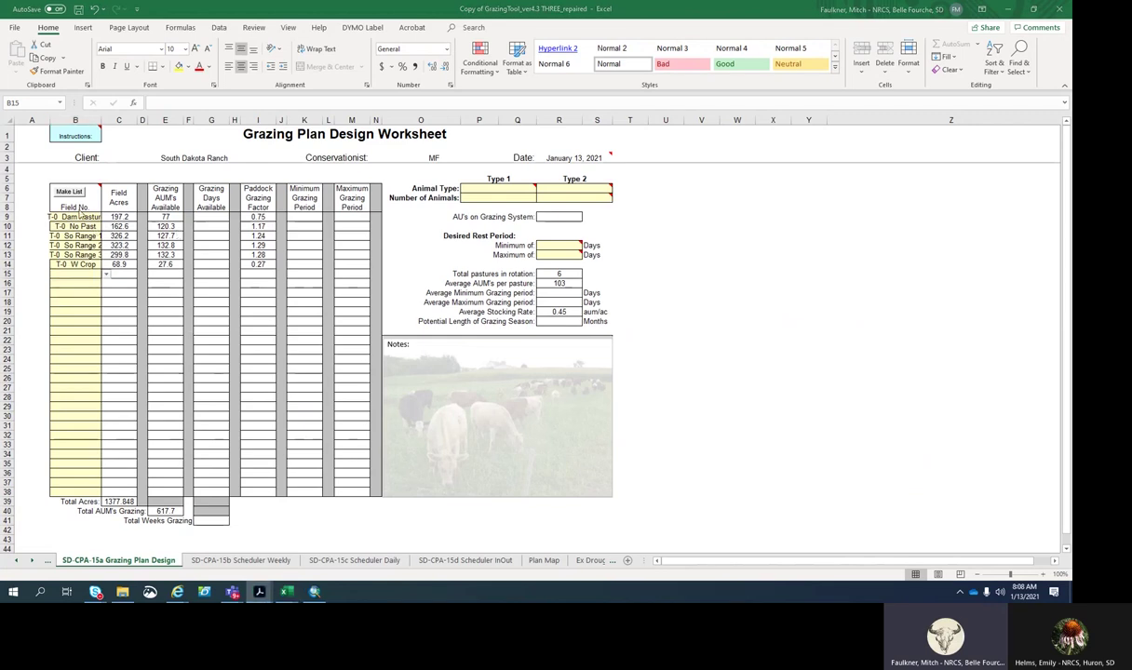
{"action": "key", "text": "alt+Tab"}
Reorder the field list with T-0 No Past first, T-0 Dam Pasture second and T-0 So Range 1 third.
{"action": "left_click", "coordinate": [76, 216]}
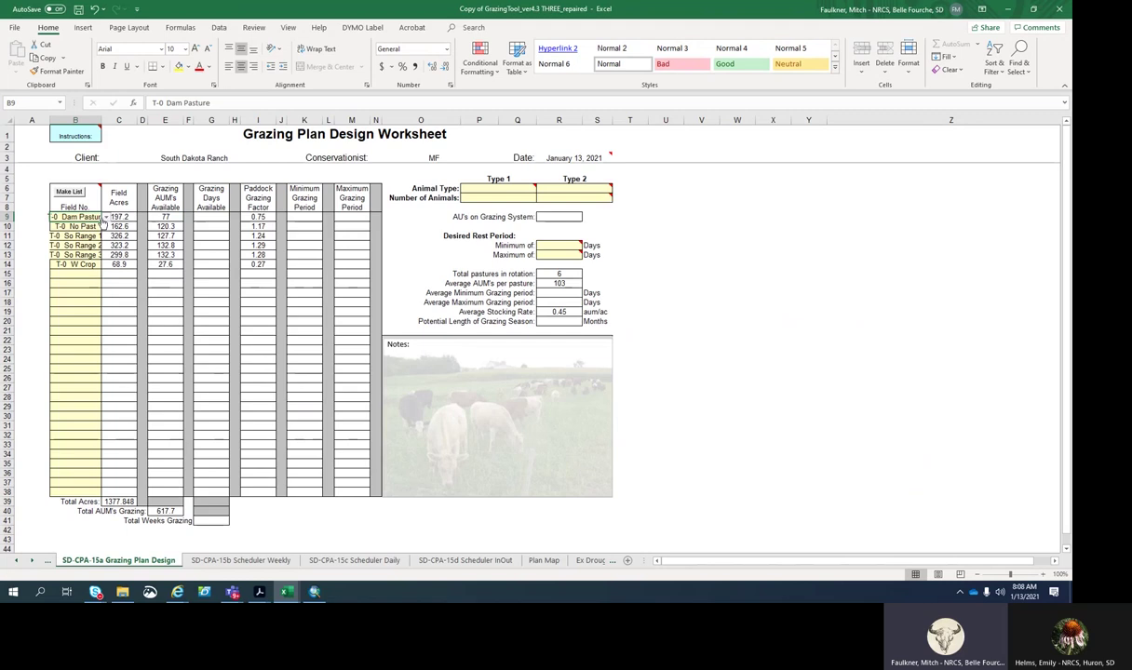
{"action": "left_click", "coordinate": [106, 217]}
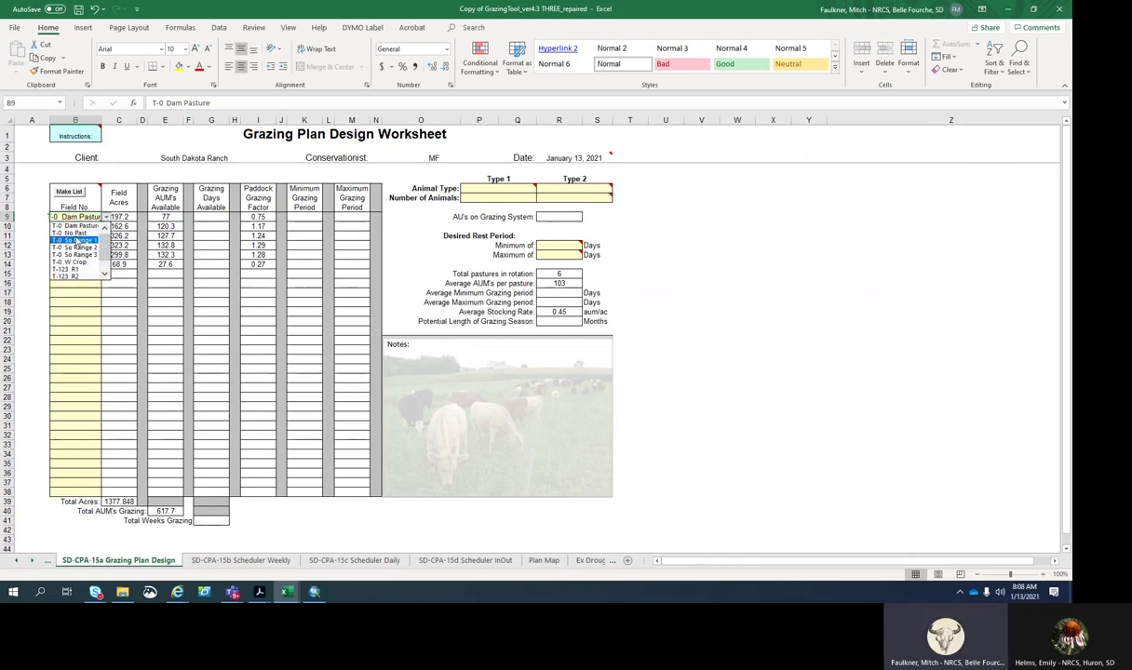
{"action": "left_click", "coordinate": [75, 232]}
{"action": "left_click", "coordinate": [108, 227]}
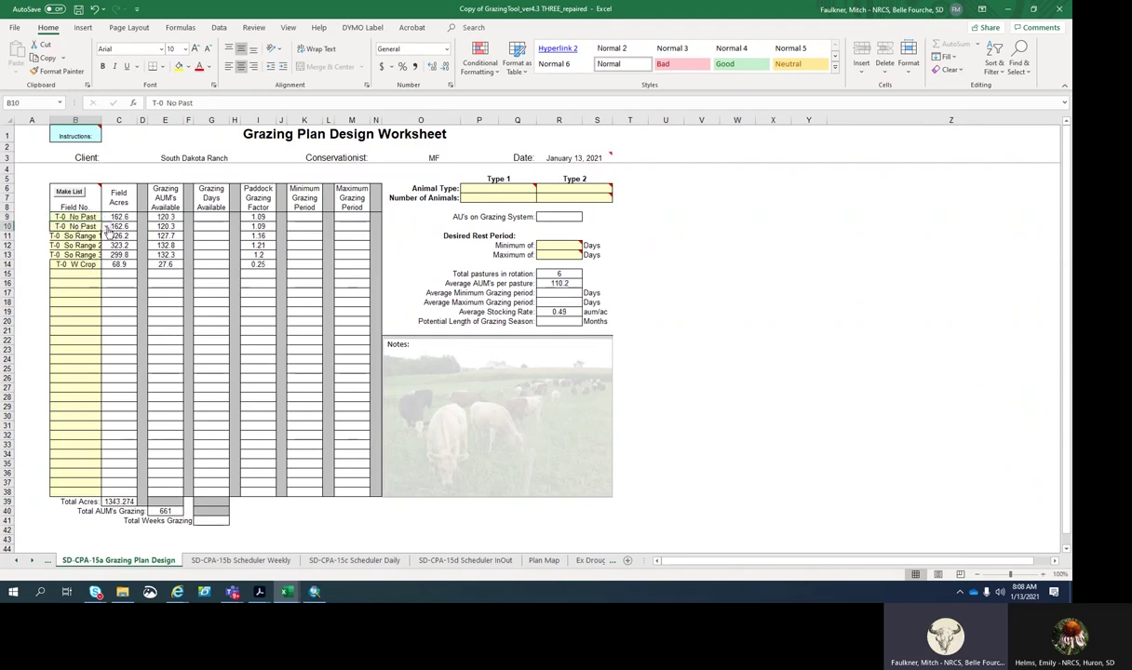
{"action": "left_click", "coordinate": [106, 226]}
{"action": "mouse_move", "coordinate": [106, 246]}
{"action": "left_mouse_down"}
{"action": "mouse_move", "coordinate": [106, 267]}
{"action": "mouse_move", "coordinate": [107, 249]}
{"action": "left_mouse_up"}
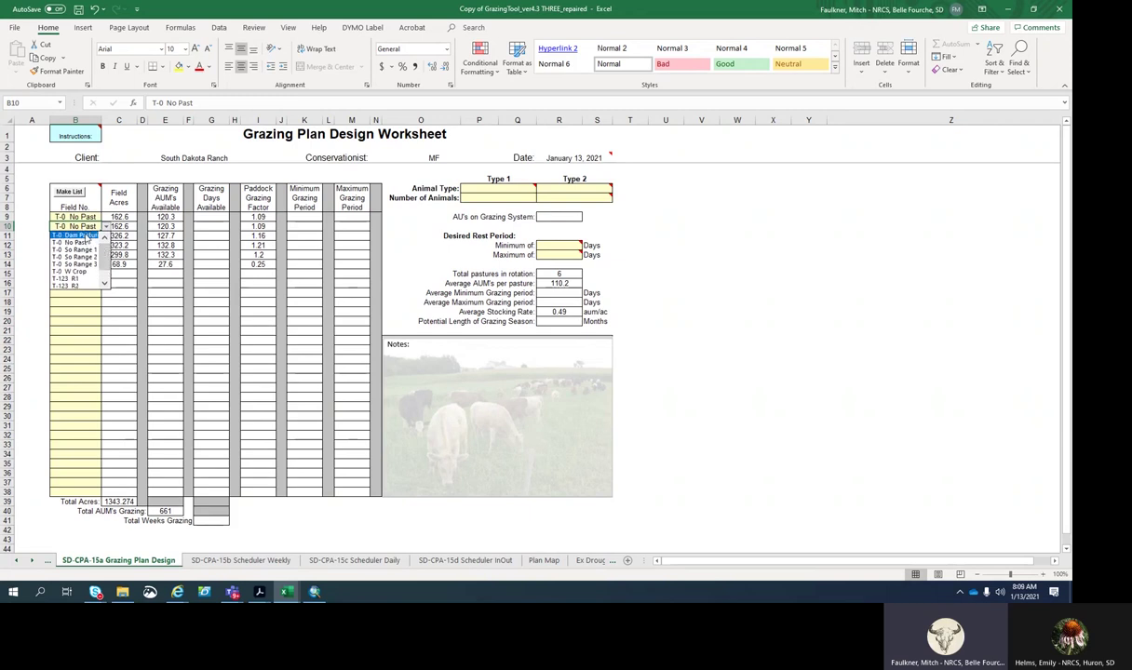
{"action": "left_click", "coordinate": [82, 235]}
{"action": "left_click", "coordinate": [97, 236]}
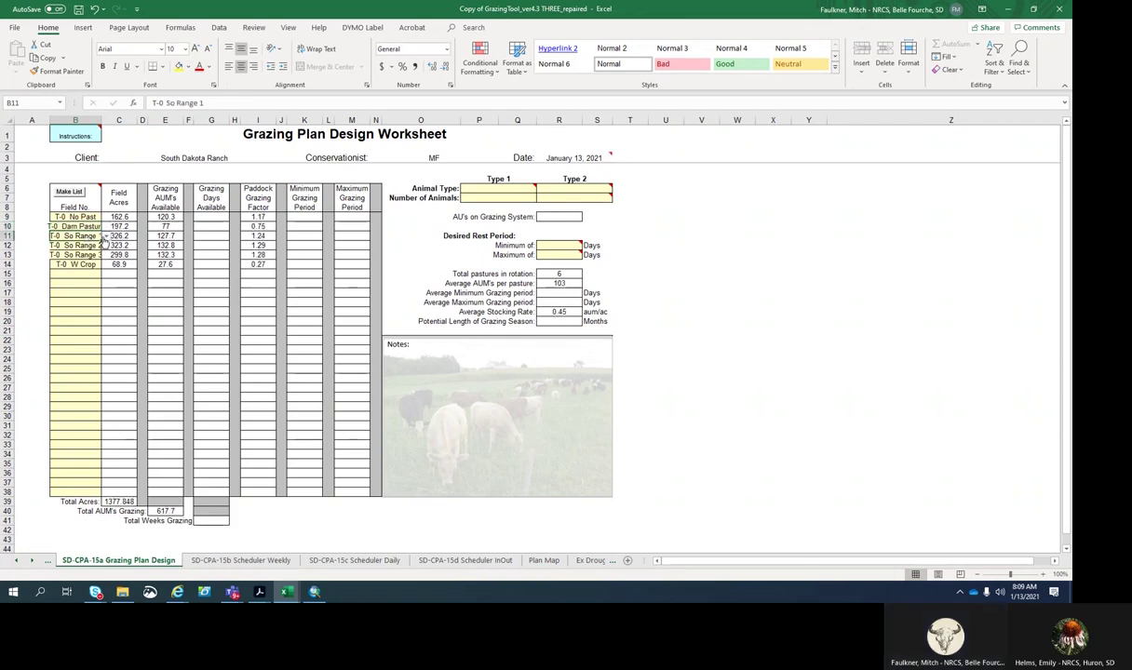
{"action": "left_click", "coordinate": [105, 239]}
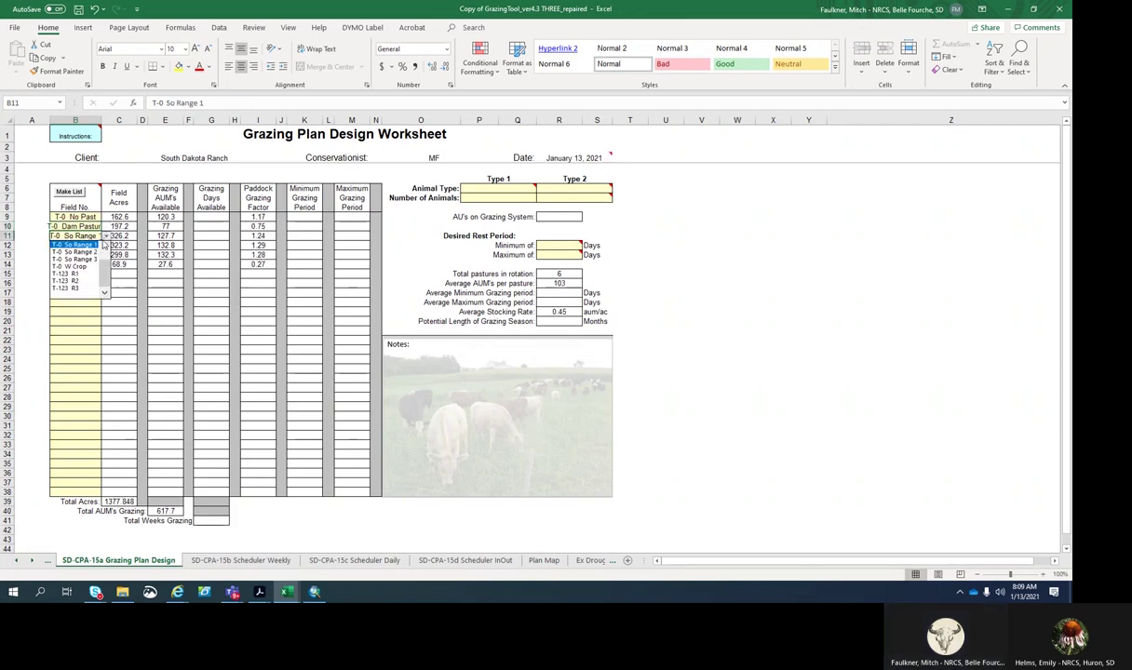
{"action": "left_click", "coordinate": [93, 244]}
{"action": "left_click", "coordinate": [93, 245]}
{"action": "left_click", "coordinate": [104, 246]}
{"action": "left_click", "coordinate": [104, 246]}
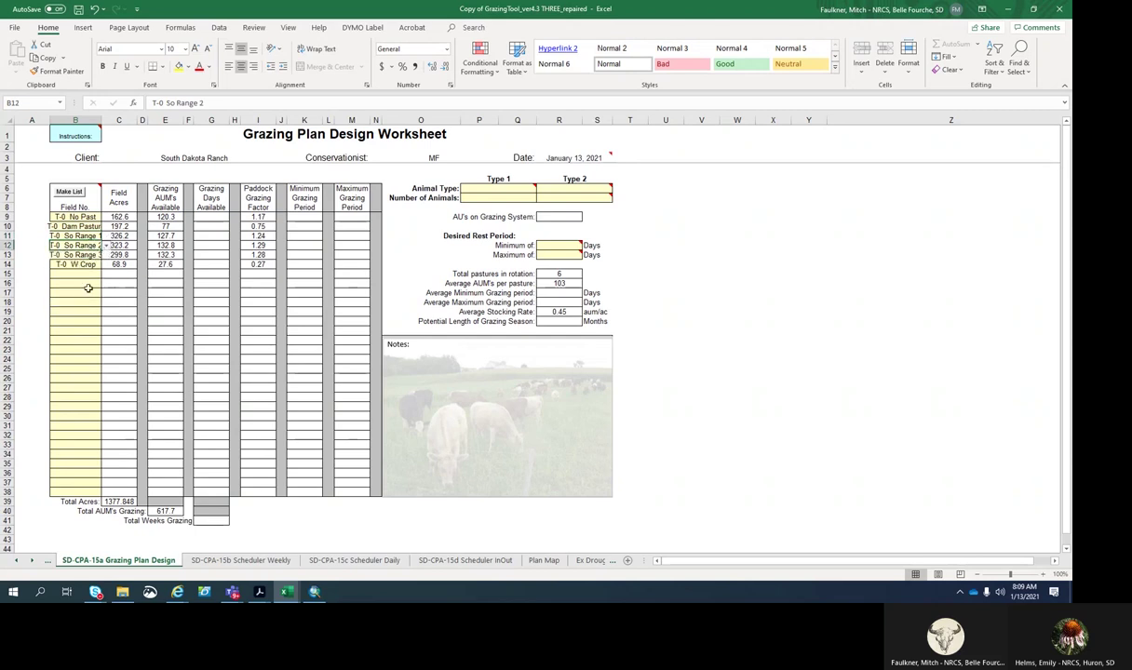
{"action": "left_click", "coordinate": [88, 282]}
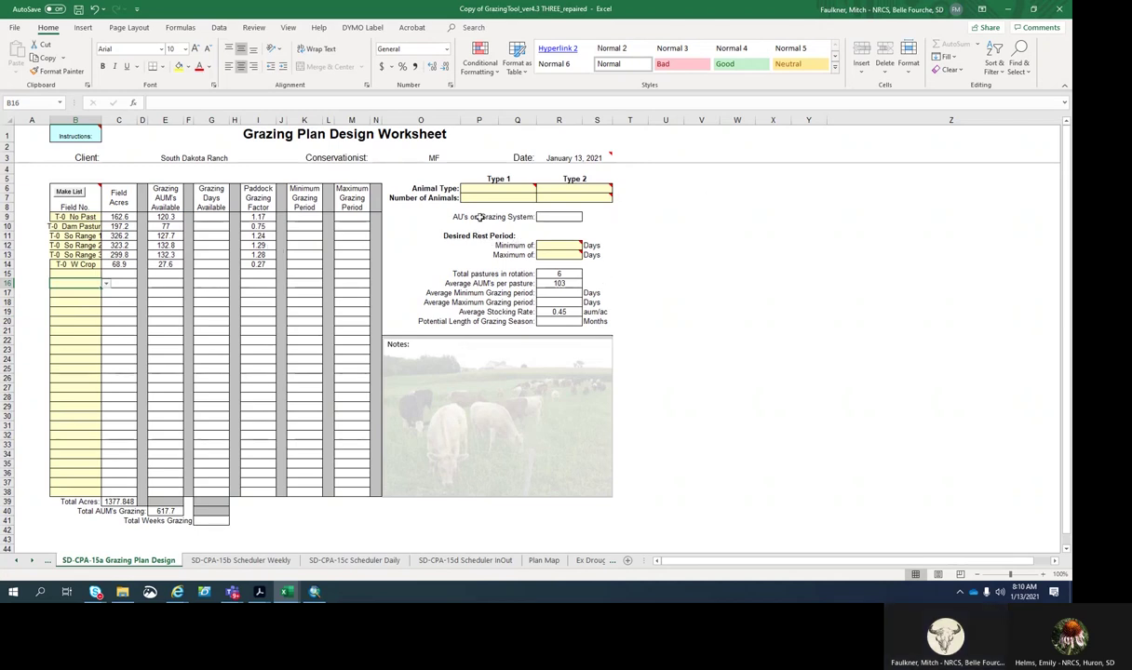
Set the Type 1 animal type of the grazing plan to Cow, 1200 lb., 2 yr +.
{"action": "left_click", "coordinate": [463, 189]}
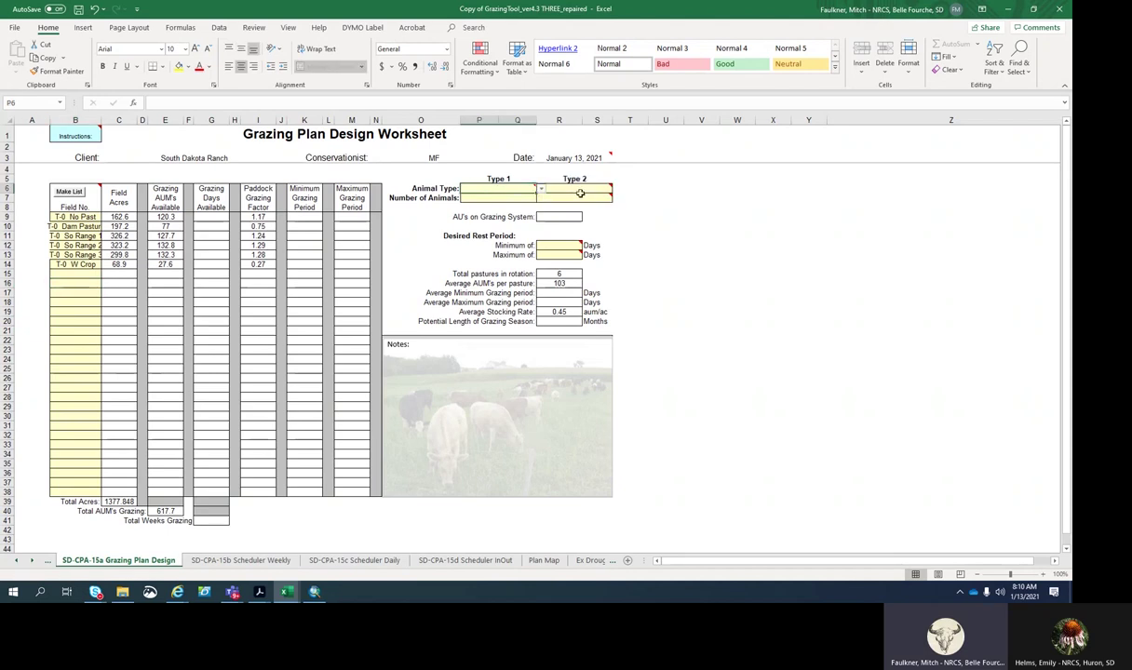
{"action": "left_click", "coordinate": [539, 189]}
{"action": "scroll", "coordinate": [540, 223], "scroll_direction": "down", "scroll_amount": 3}
{"action": "left_click_drag", "start_coordinate": [540, 224], "coordinate": [545, 212]}
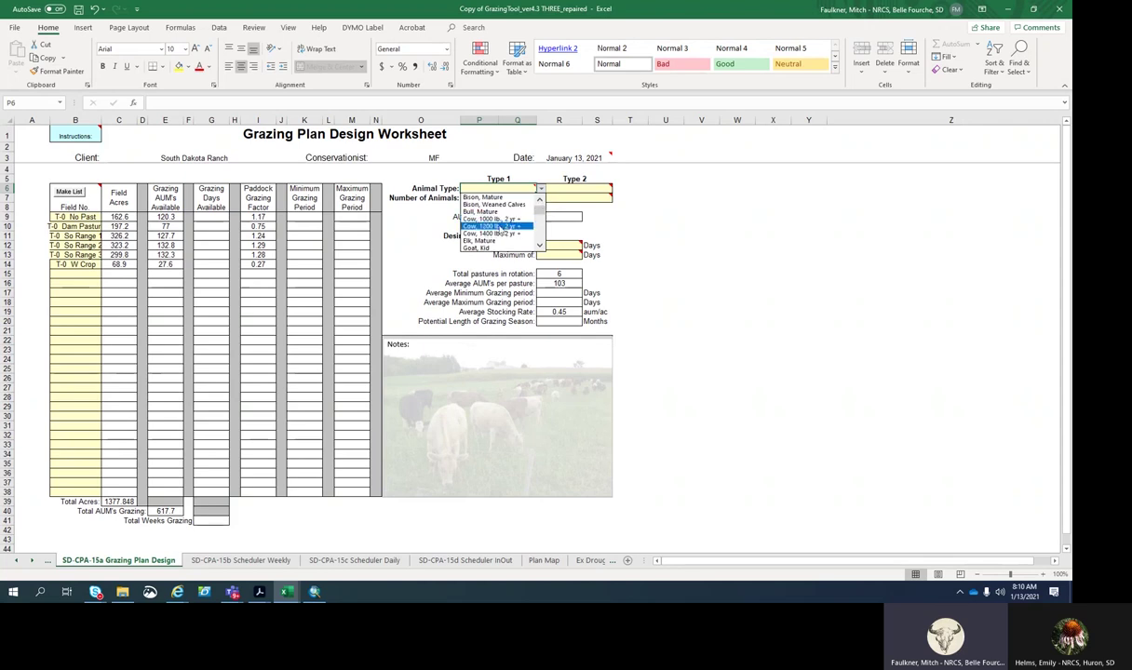
{"action": "left_click", "coordinate": [494, 225]}
{"action": "key", "text": "Return"}
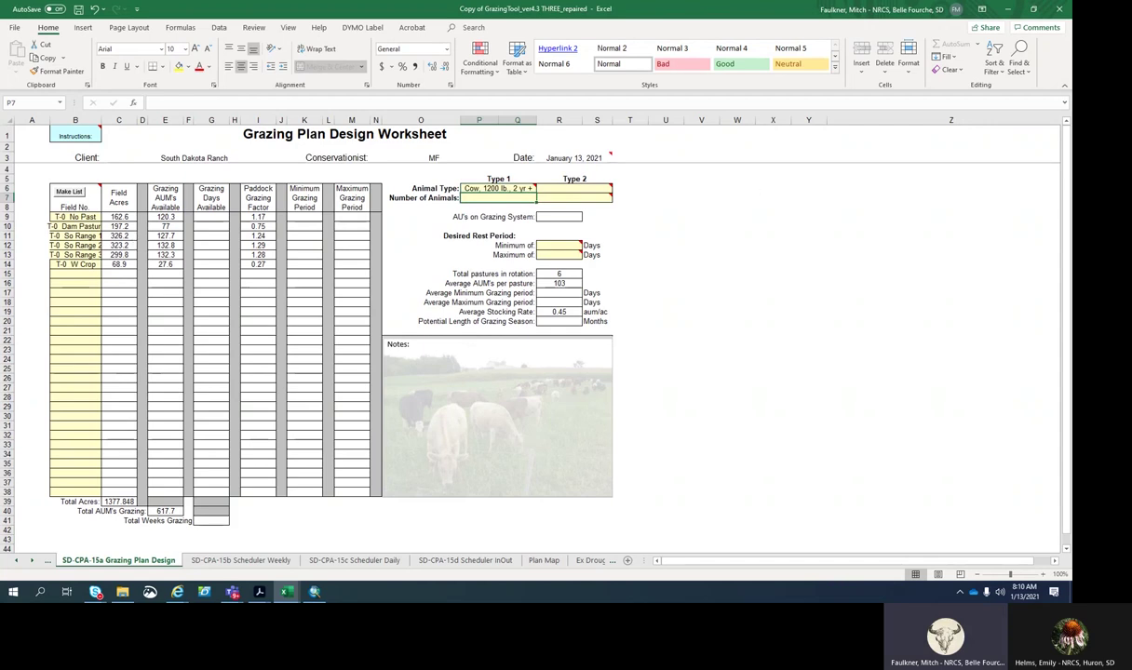
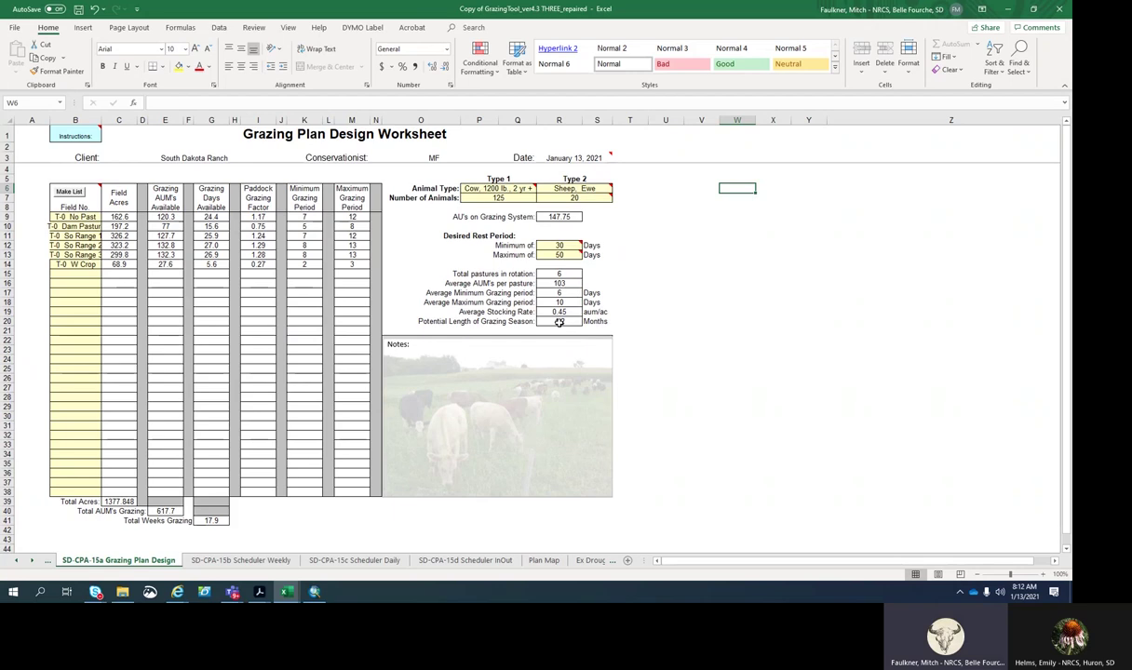
Check the potential length of the grazing season for the planned herd and pastures.
{"action": "left_click", "coordinate": [559, 320]}
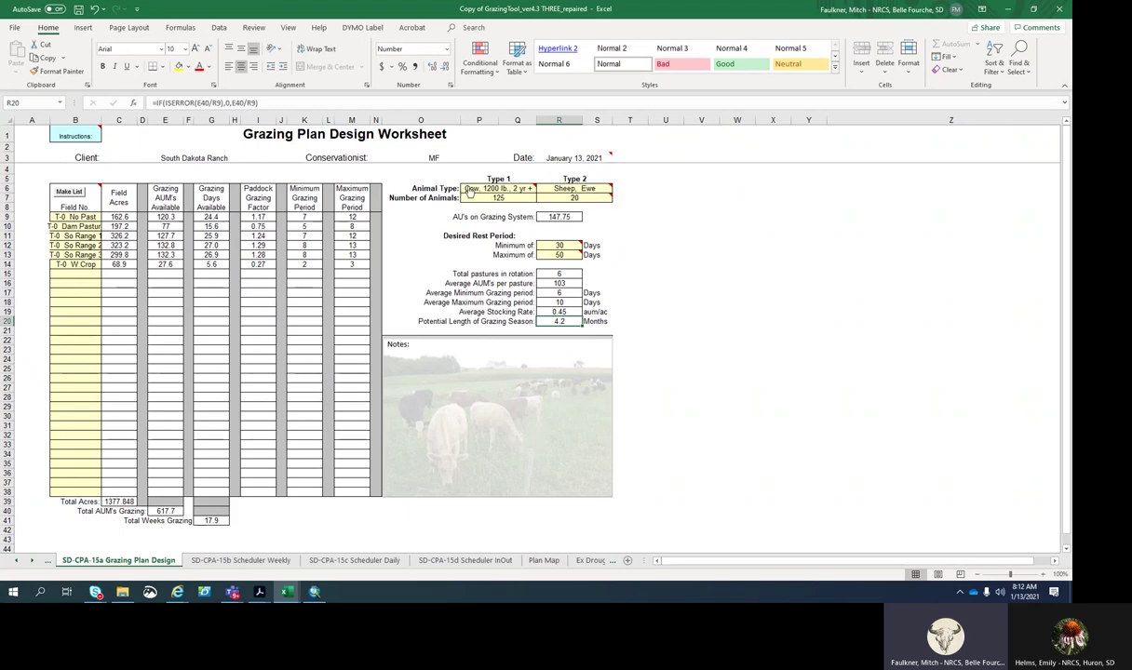
Switch to the SD-CPA-15b Scheduler Weekly sheet and read its instructions for scheduling grazing.
{"action": "mouse_move", "coordinate": [578, 185]}
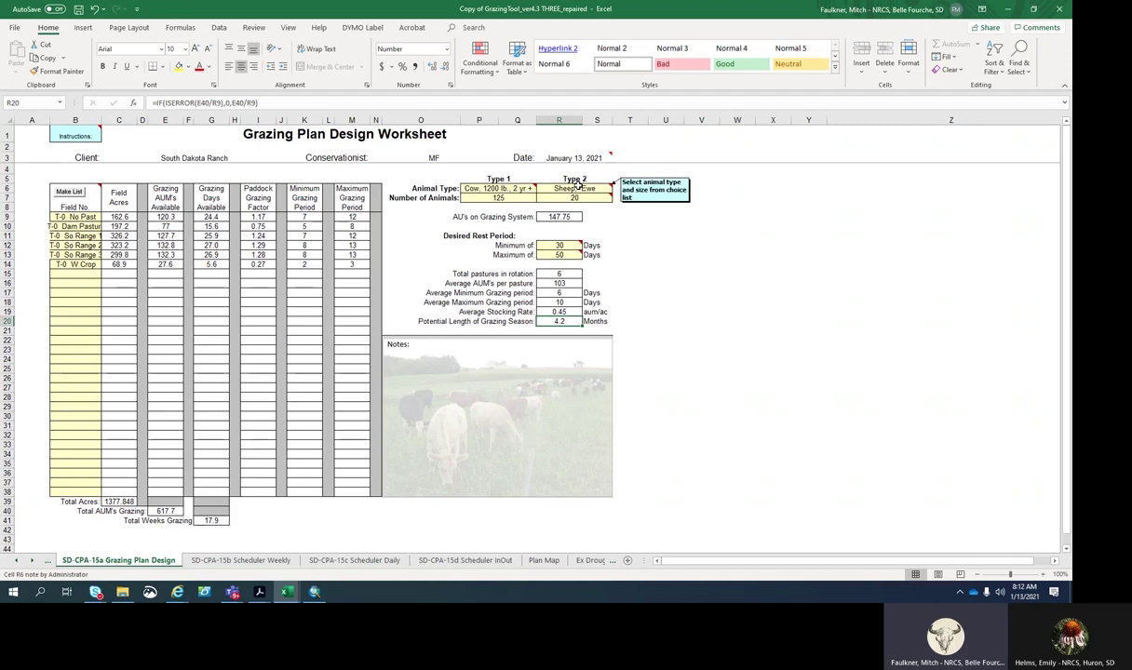
{"action": "left_click", "coordinate": [507, 347]}
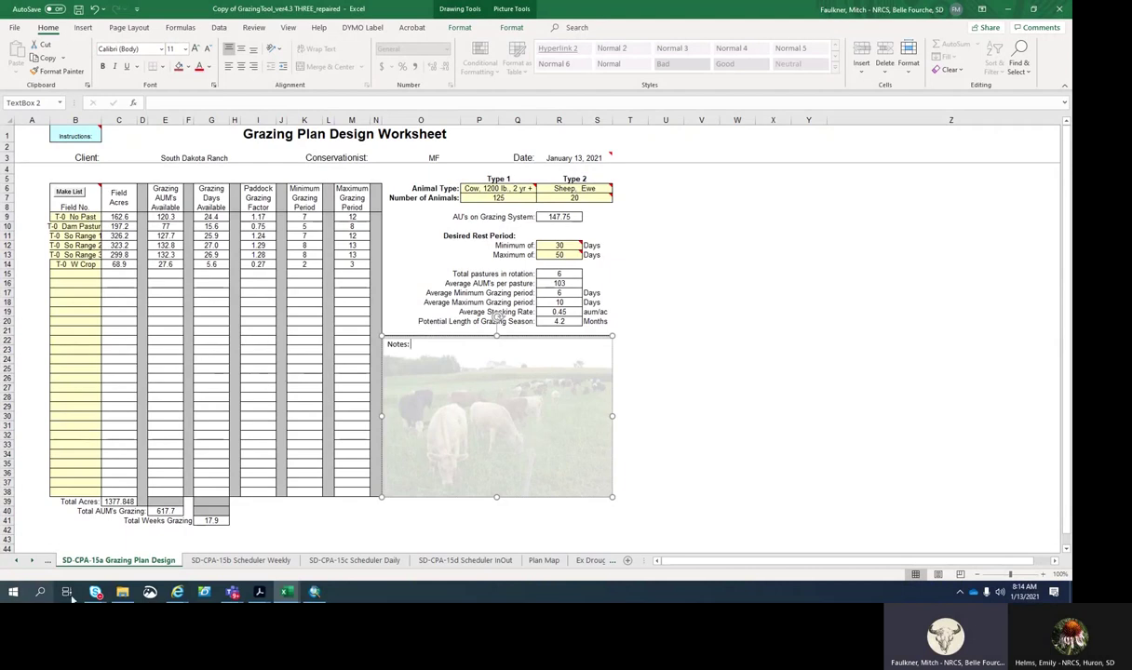
{"action": "left_click", "coordinate": [240, 560]}
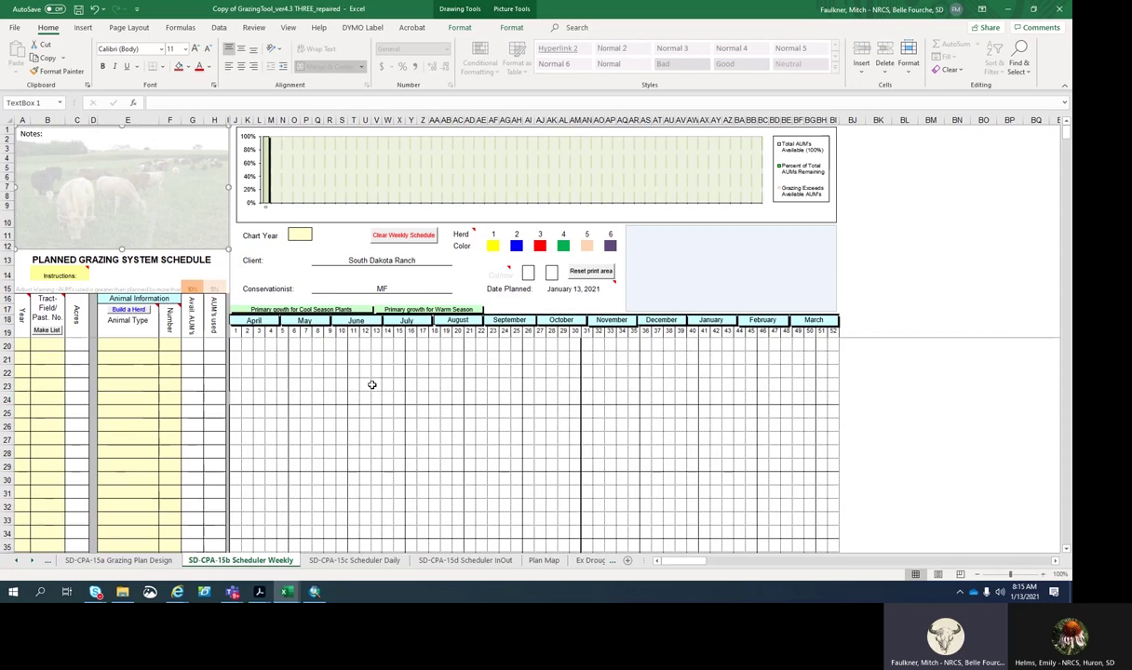
{"action": "key", "text": "BackSpace"}
{"action": "key", "text": "BackSpace"}
{"action": "type", "text": ":"}
{"action": "mouse_move", "coordinate": [58, 276]}
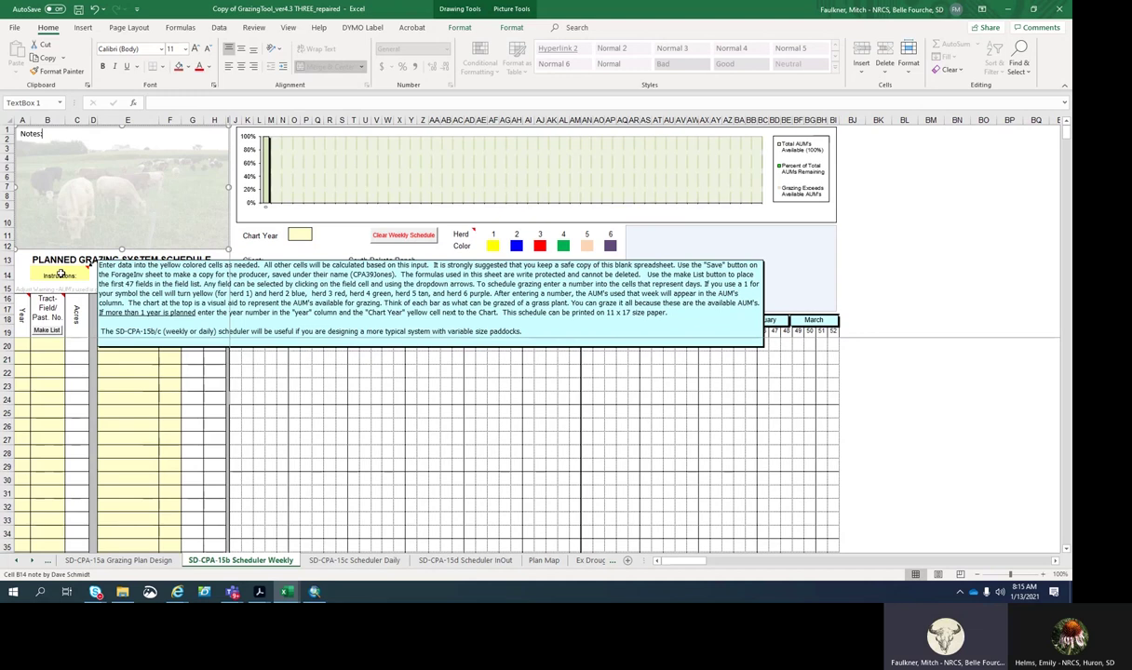
{"action": "left_click", "coordinate": [270, 384]}
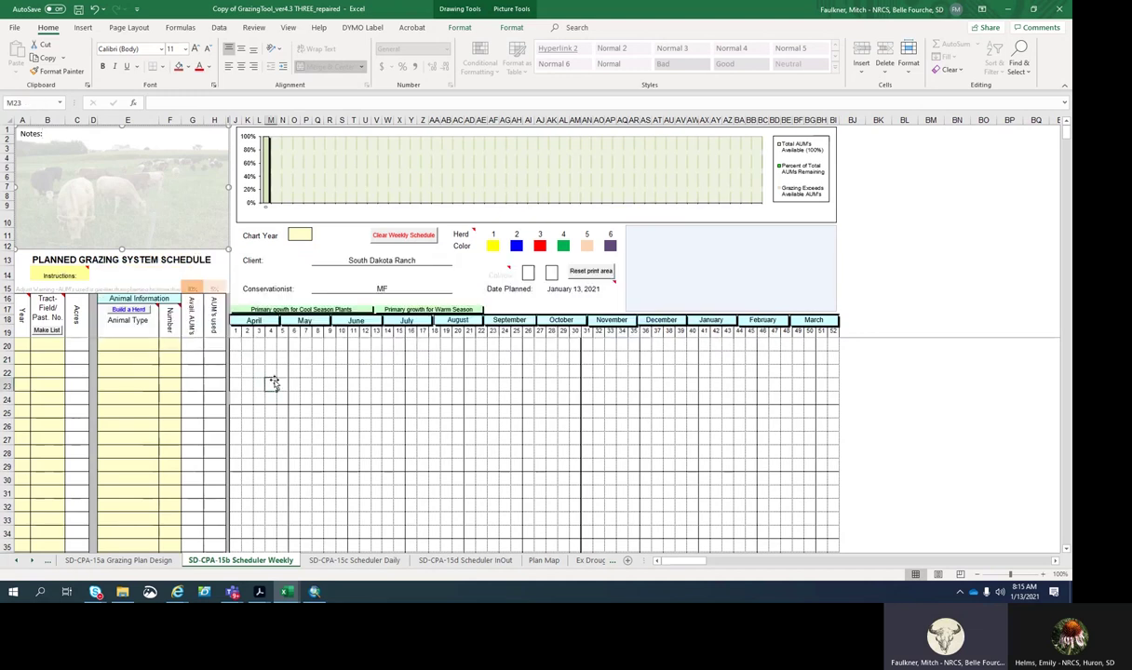
Fill the weekly schedule with the list of fields and widen the field name and acres columns.
{"action": "left_click", "coordinate": [45, 329]}
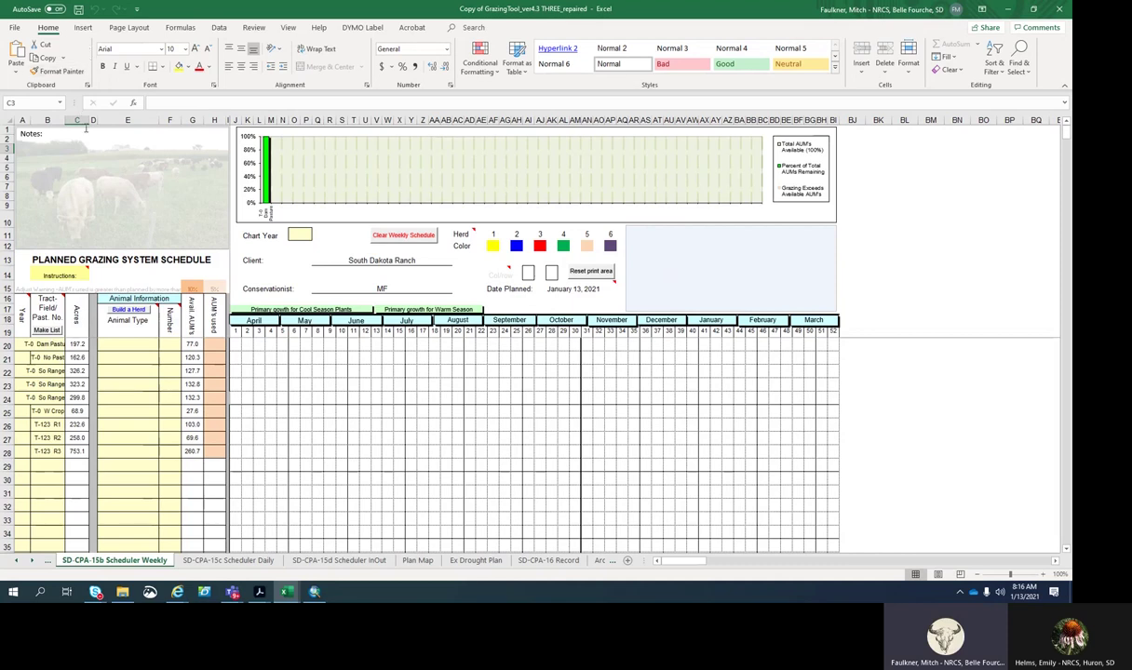
{"action": "mouse_move", "coordinate": [92, 120]}
{"action": "left_mouse_down"}
{"action": "mouse_move", "coordinate": [104, 121]}
{"action": "mouse_move", "coordinate": [70, 120]}
{"action": "mouse_move", "coordinate": [82, 121]}
{"action": "left_mouse_up"}
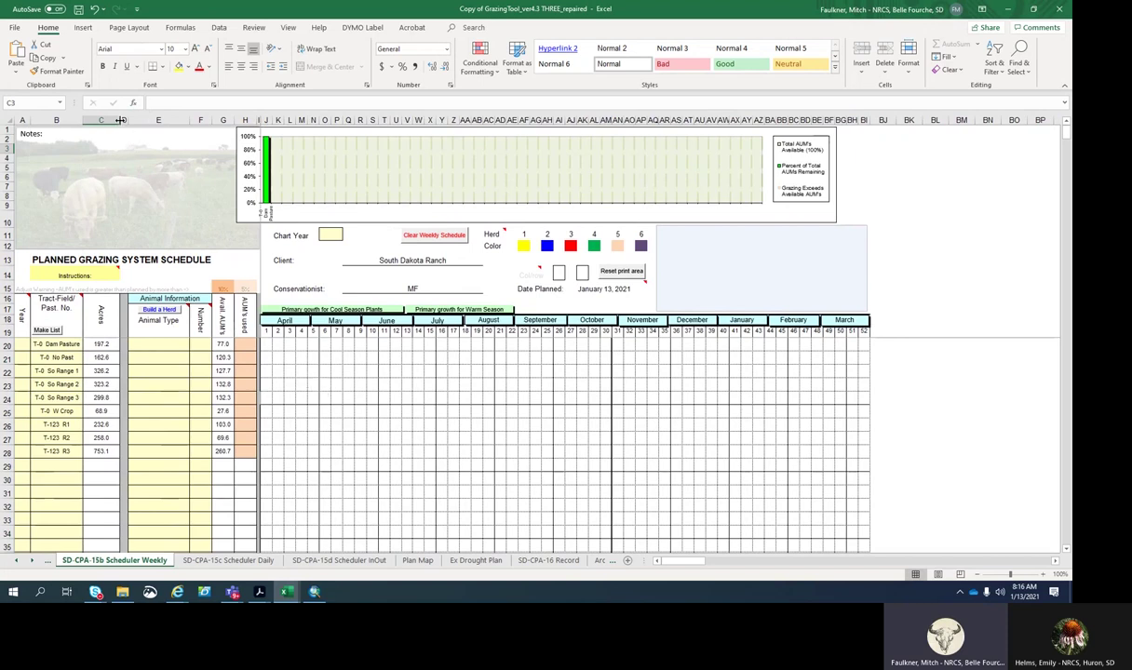
{"action": "left_click_drag", "start_coordinate": [120, 121], "coordinate": [123, 120]}
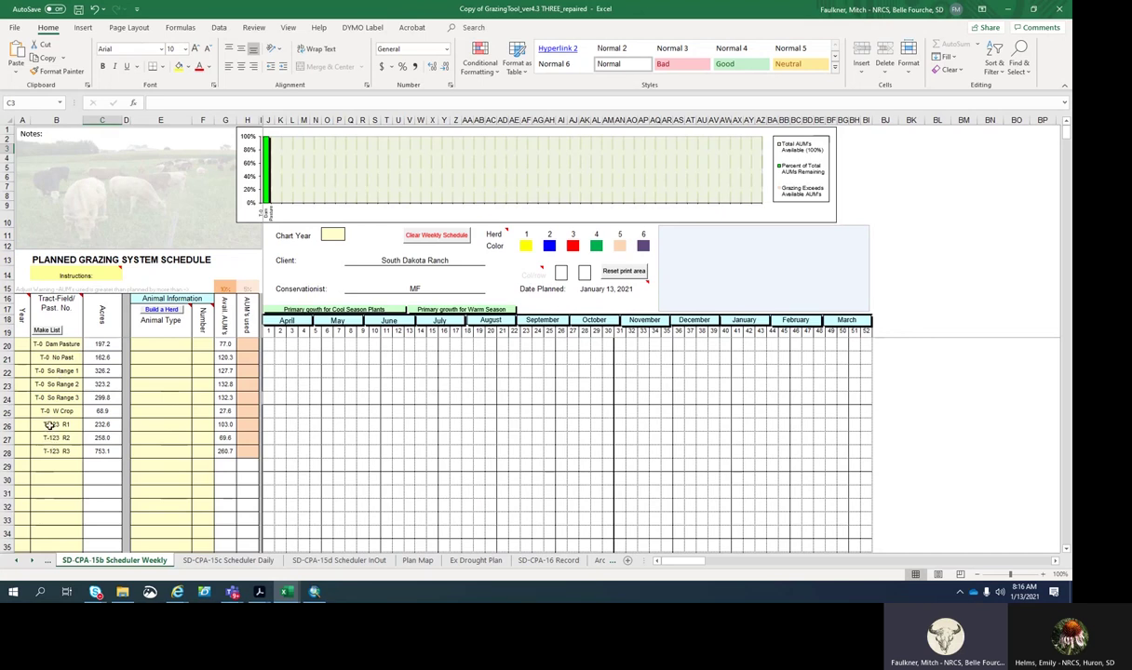
Remove the fields T-123 R1, R2 and R3 from the weekly schedule's field list.
{"action": "left_click_drag", "start_coordinate": [50, 425], "coordinate": [49, 458]}
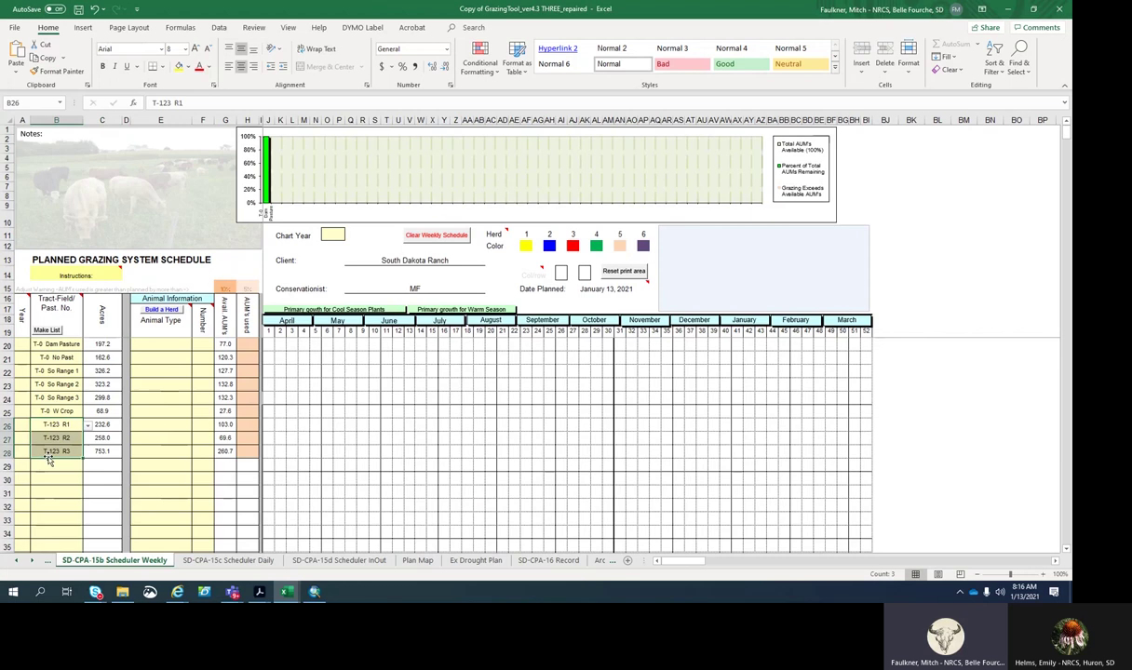
{"action": "key", "text": "Delete"}
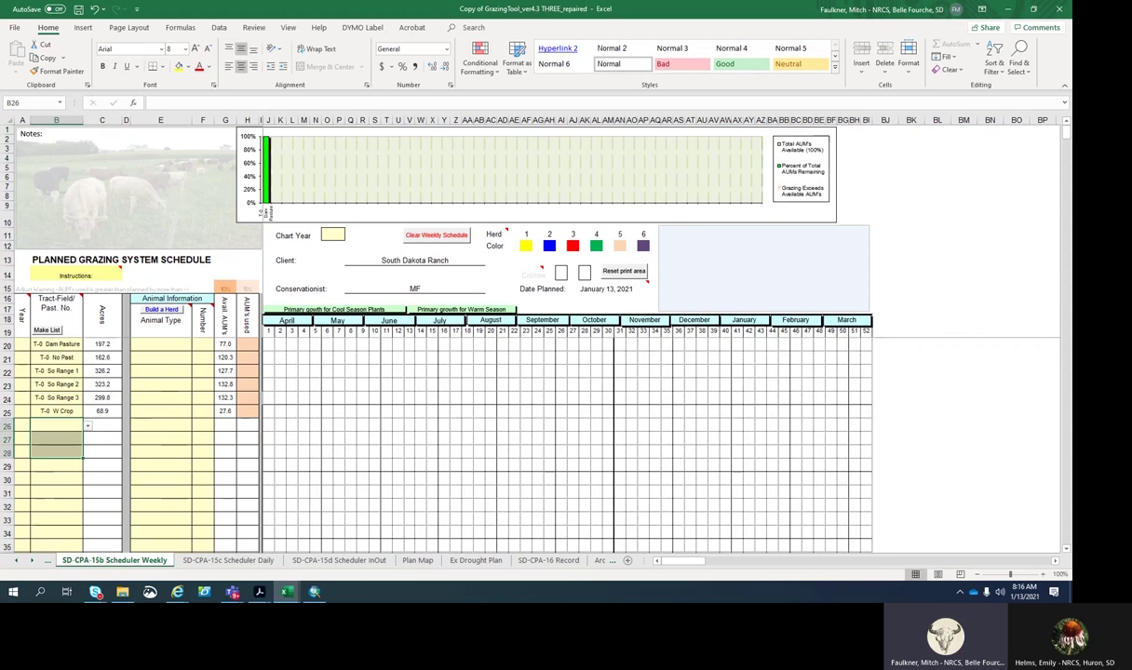
{"action": "left_click", "coordinate": [56, 426]}
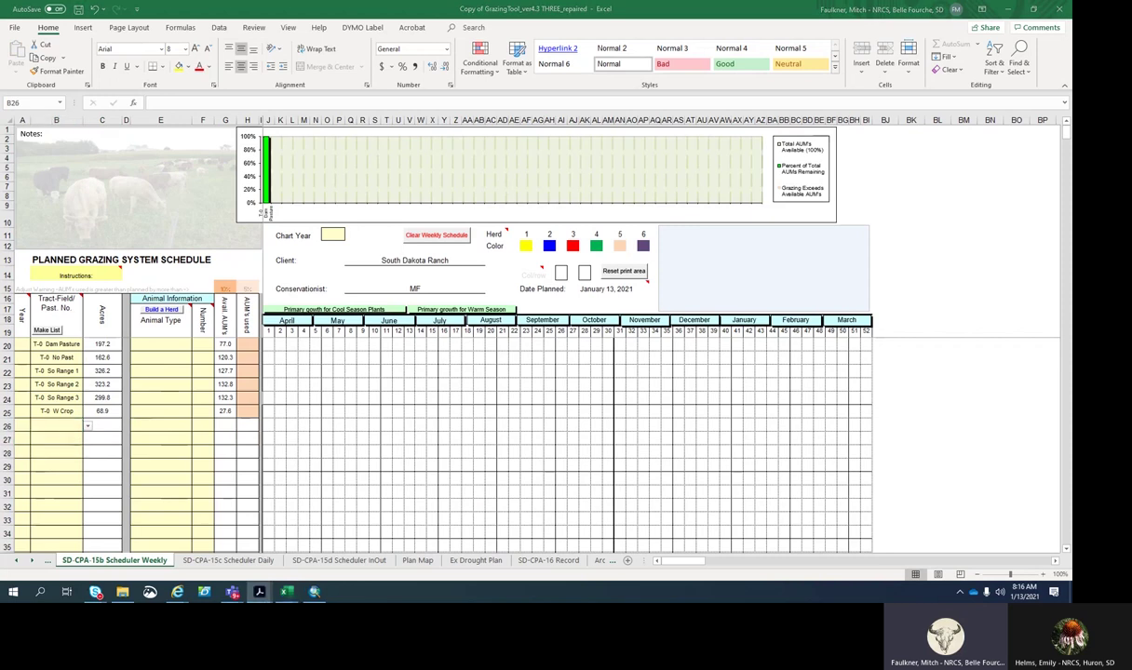
Examine the pasture layout from North Past to So Range 3 on the VideoLandUnitsMeade.pdf map, then return to the schedule.
{"action": "left_click", "coordinate": [258, 592]}
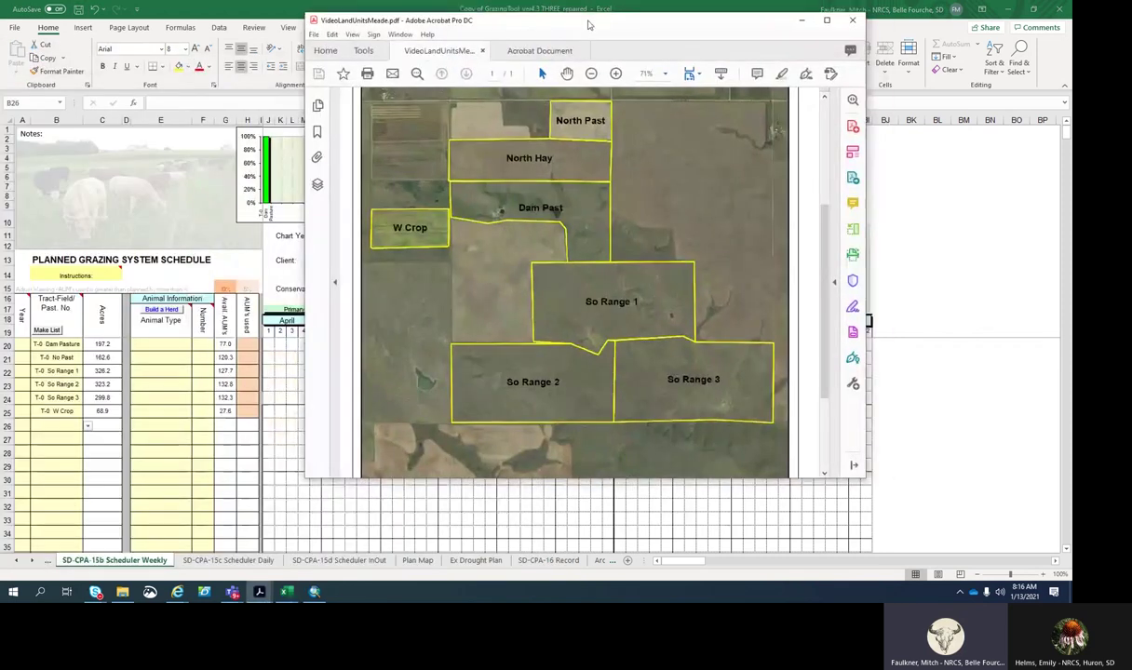
{"action": "left_click", "coordinate": [827, 26]}
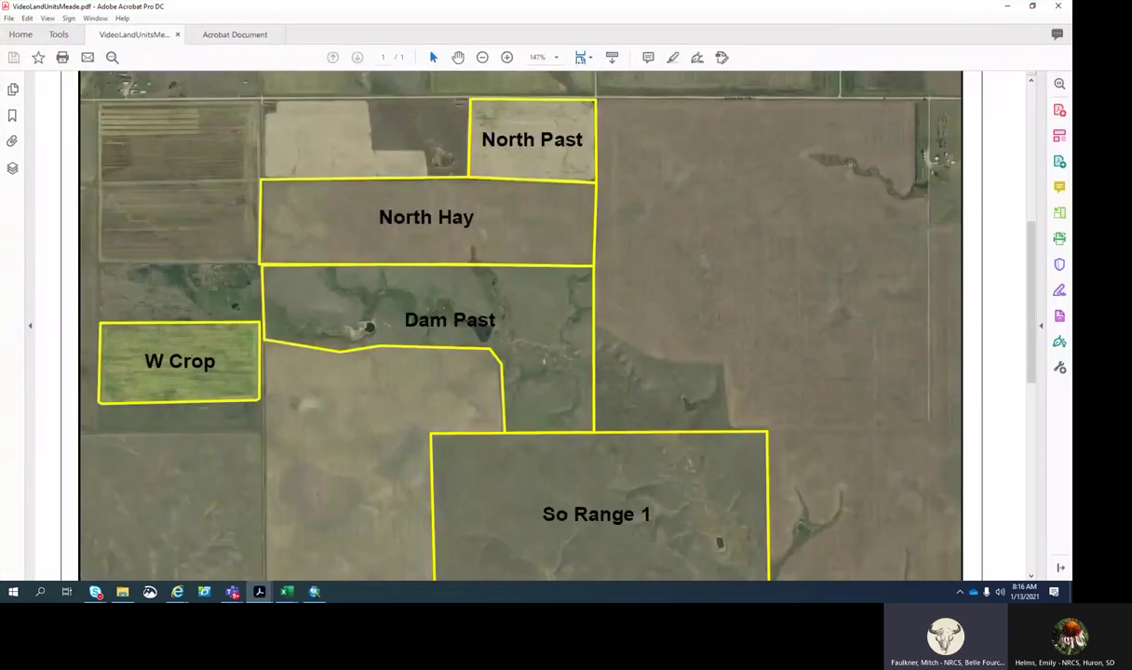
{"action": "scroll", "coordinate": [521, 326], "scroll_direction": "up", "scroll_amount": 3}
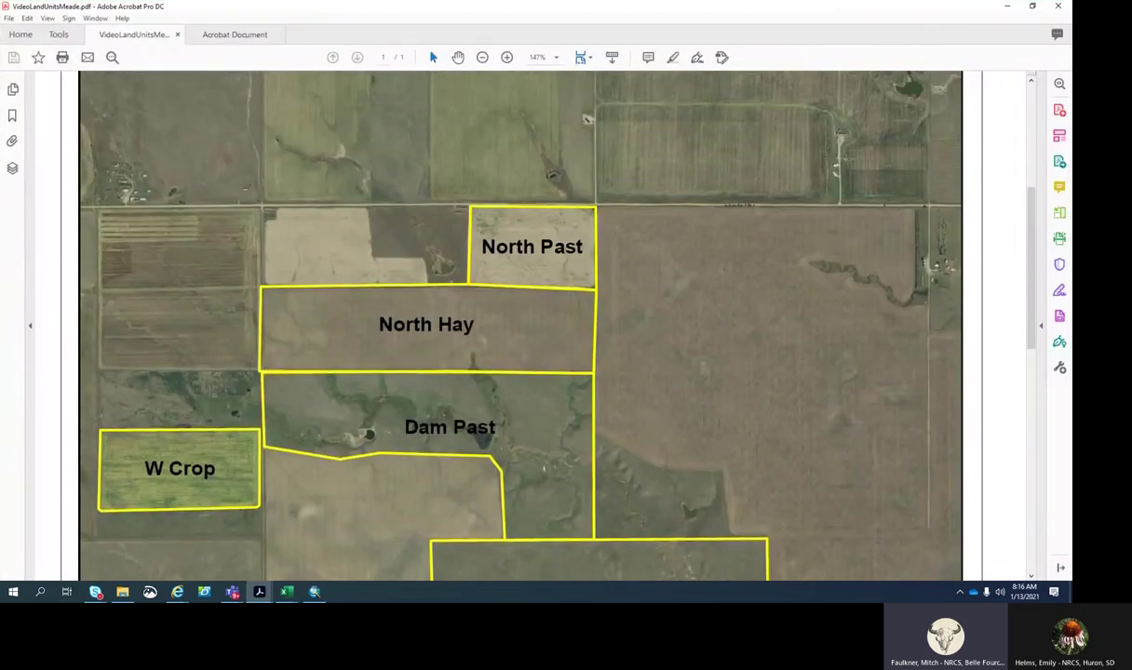
{"action": "scroll", "coordinate": [855, 325], "scroll_direction": "down", "scroll_amount": 3}
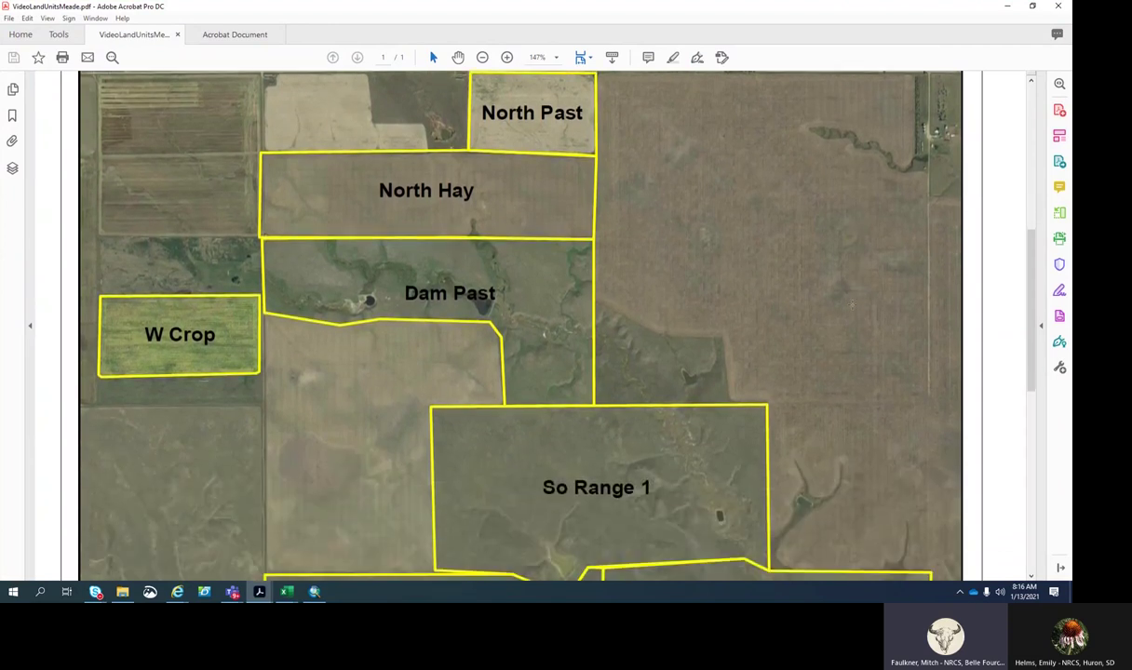
{"action": "scroll", "coordinate": [850, 300], "scroll_direction": "down", "scroll_amount": 2}
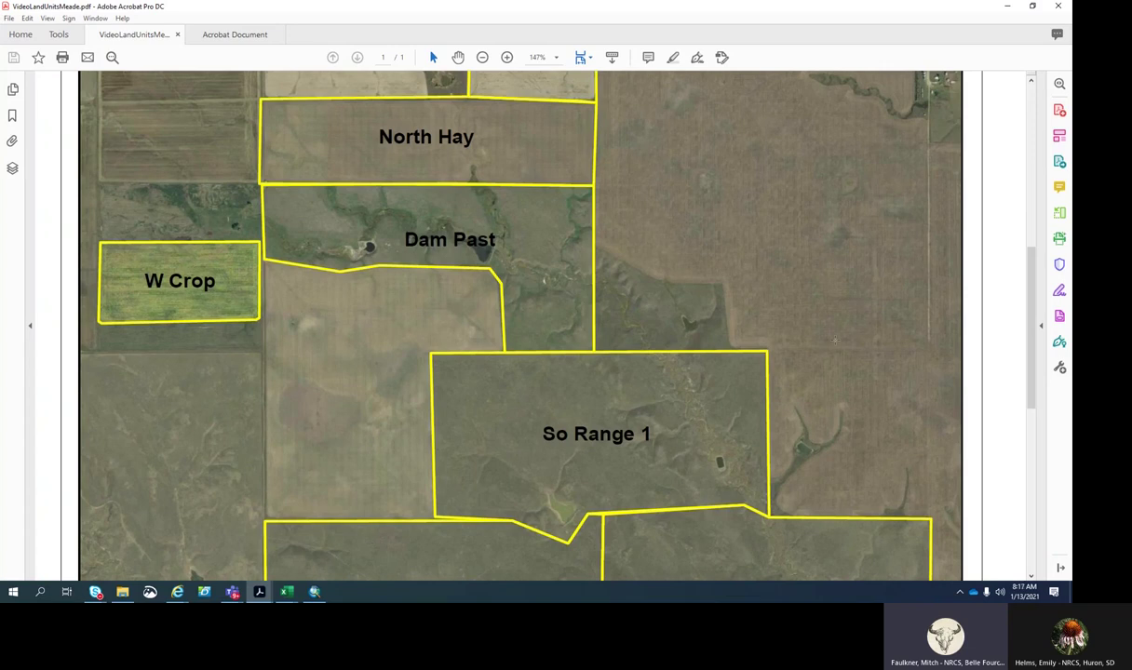
{"action": "scroll", "coordinate": [835, 340], "scroll_direction": "down", "scroll_amount": 4}
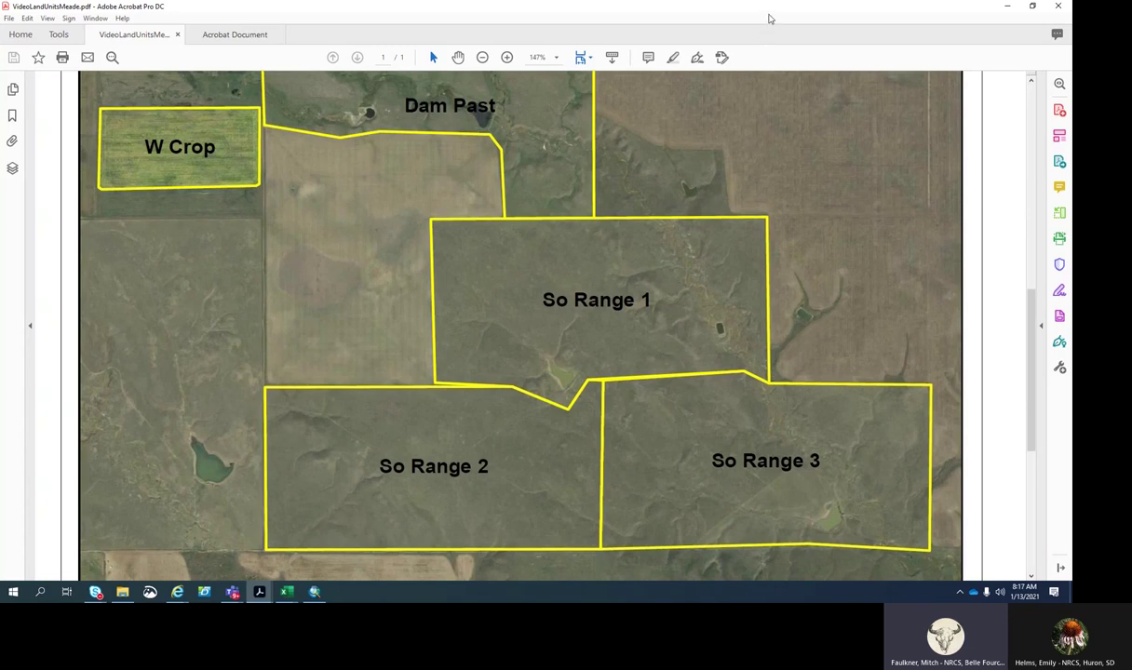
{"action": "scroll", "coordinate": [521, 326], "scroll_direction": "up", "scroll_amount": 7}
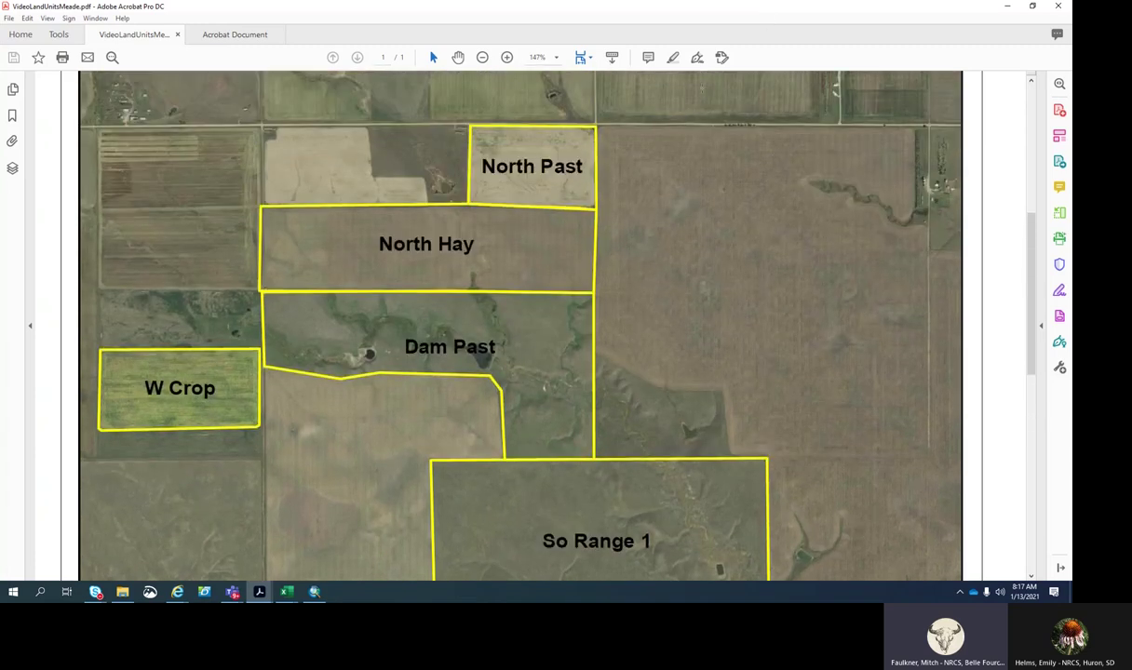
{"action": "double_click", "coordinate": [747, 14]}
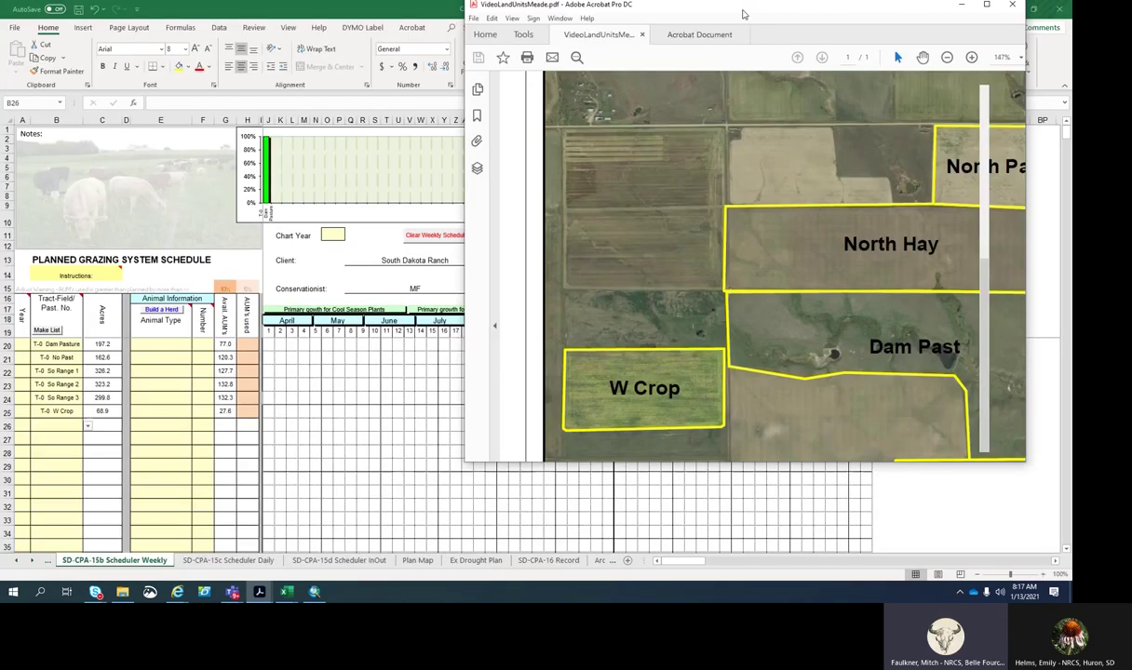
{"action": "left_click", "coordinate": [960, 3]}
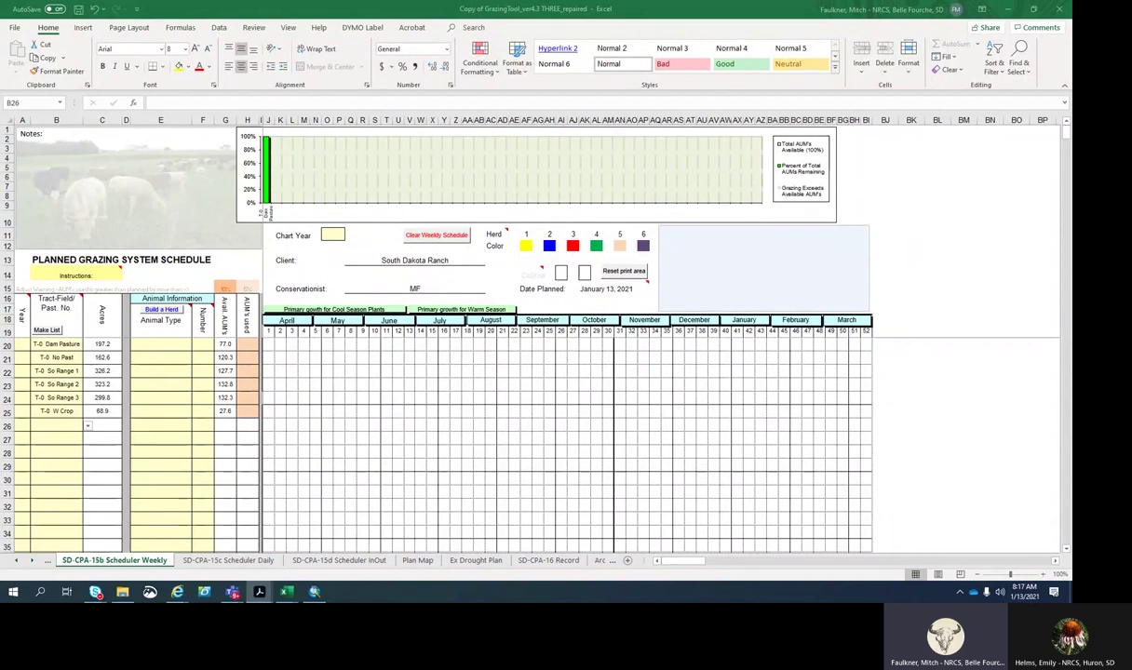
Enter the year 21 for all six T-0 fields in the weekly schedule.
{"action": "key", "text": "shift+Down"}
{"action": "key", "text": "shift+Down"}
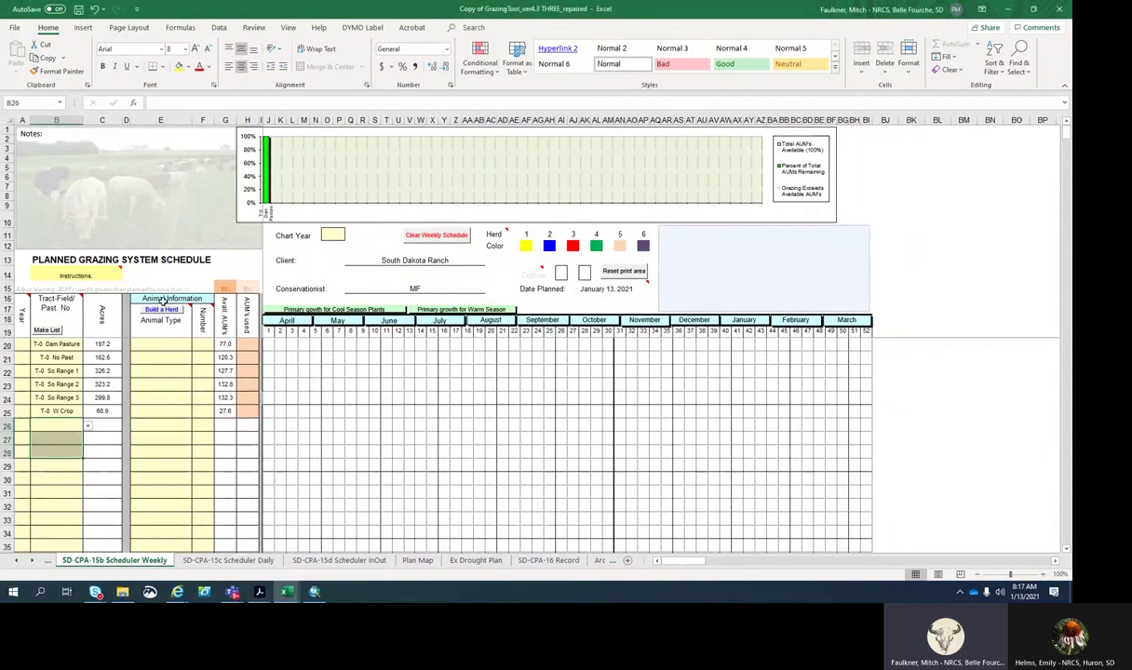
{"action": "left_click", "coordinate": [31, 345]}
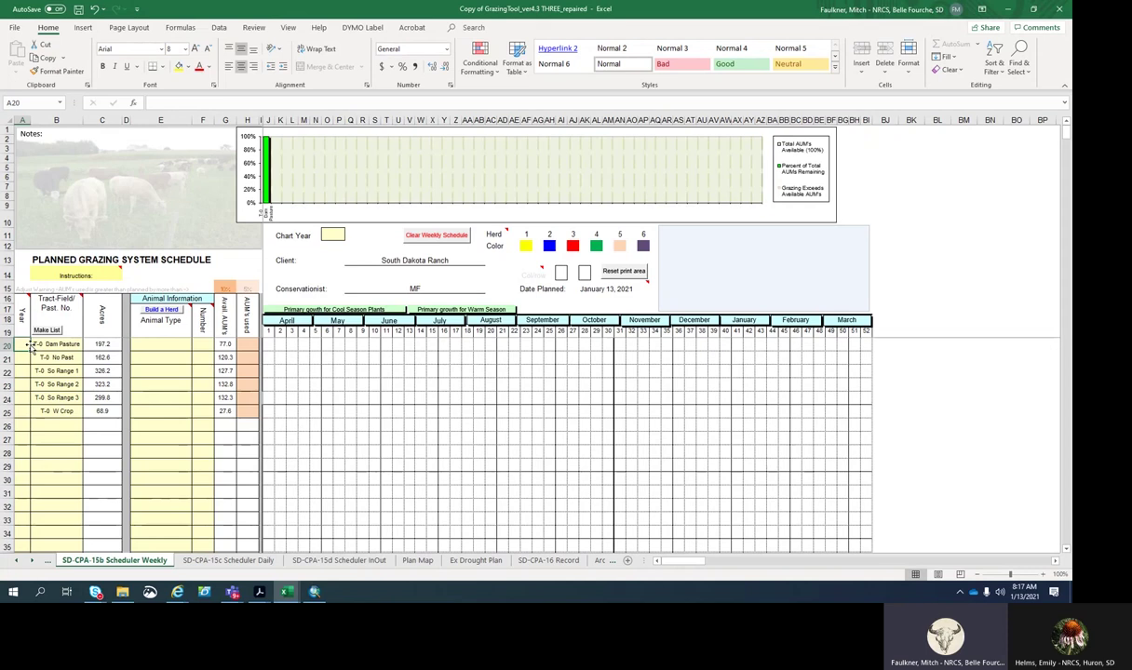
{"action": "type", "text": "21"}
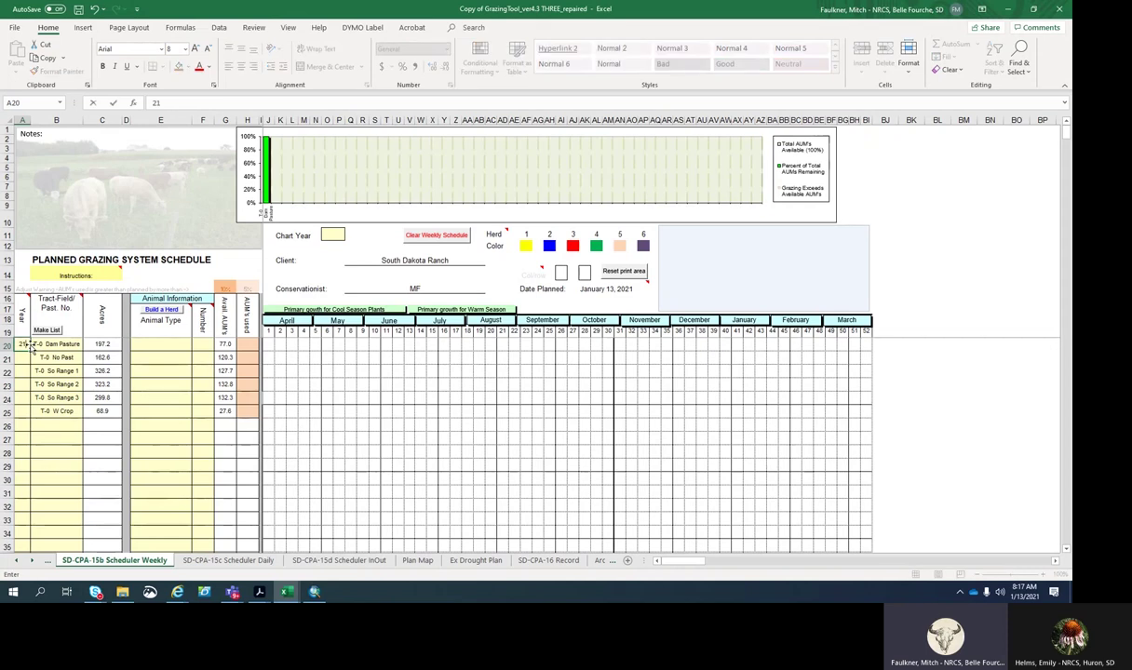
{"action": "key", "text": "Return"}
{"action": "type", "text": "21"}
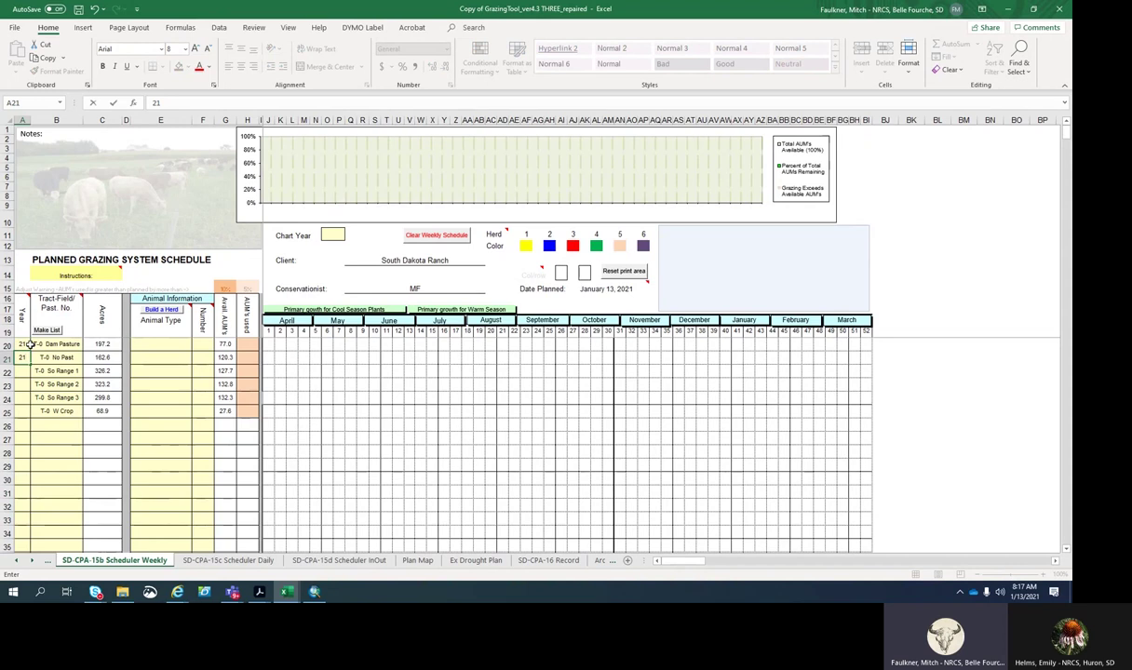
{"action": "key", "text": "Return"}
{"action": "type", "text": "21"}
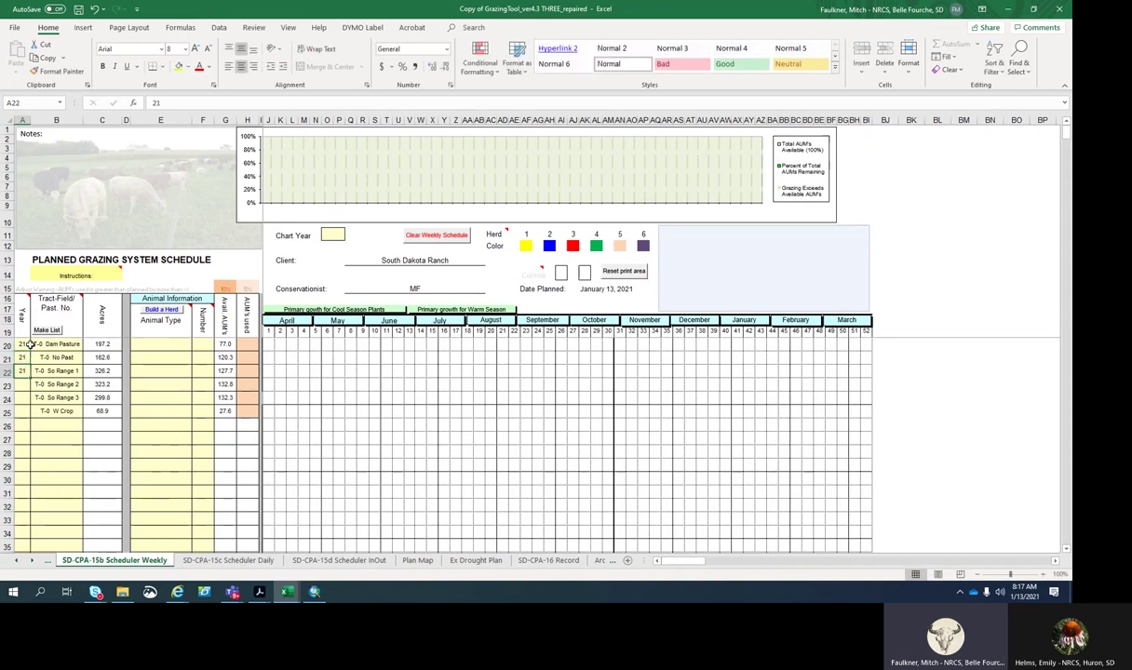
{"action": "key", "text": "Return"}
{"action": "type", "text": "21"}
{"action": "key", "text": "Return"}
{"action": "type", "text": "21"}
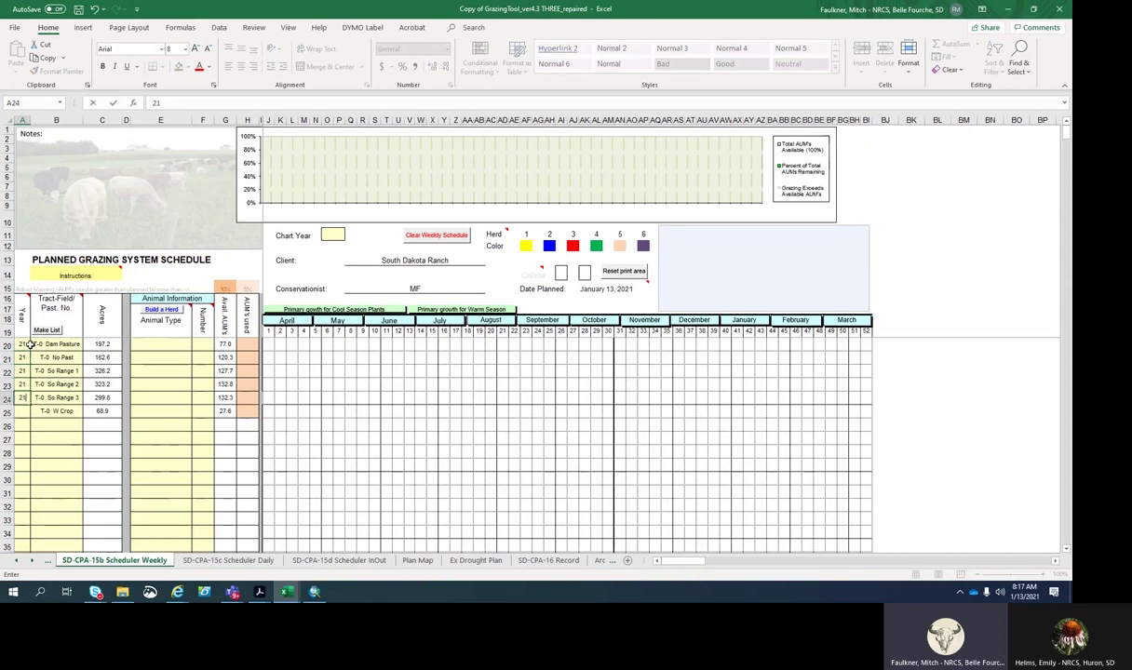
{"action": "key", "text": "Return"}
{"action": "type", "text": "21"}
{"action": "left_click", "coordinate": [385, 384]}
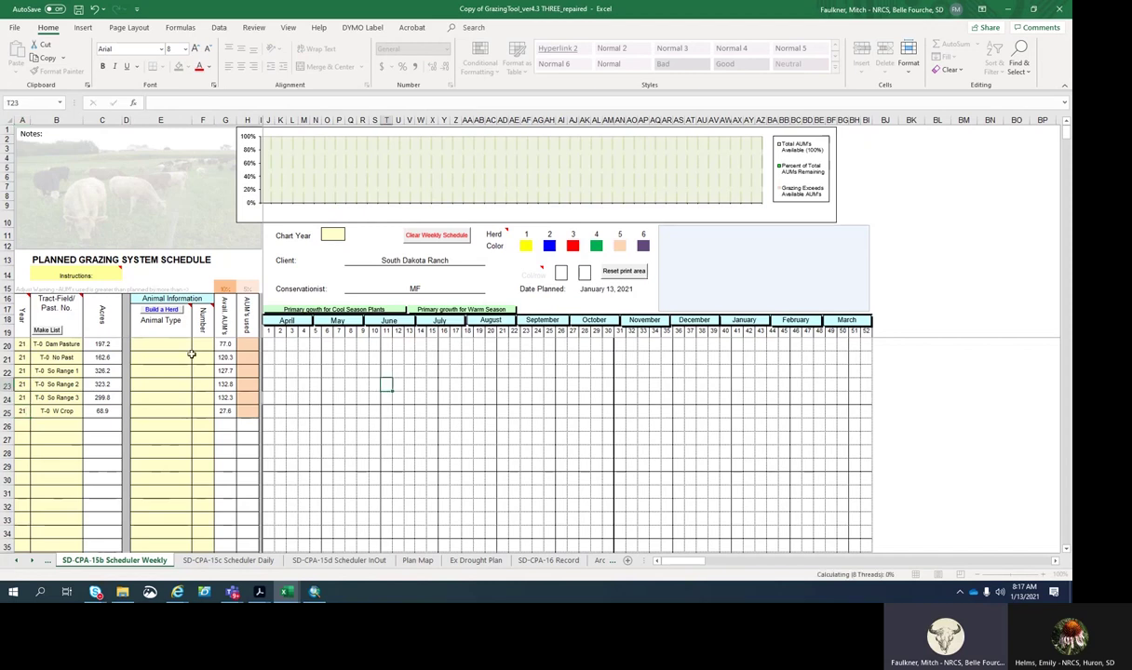
Reorder the weekly schedule's fields with T-0 No Past first and T-0 Dam Pasture second.
{"action": "left_click", "coordinate": [67, 345]}
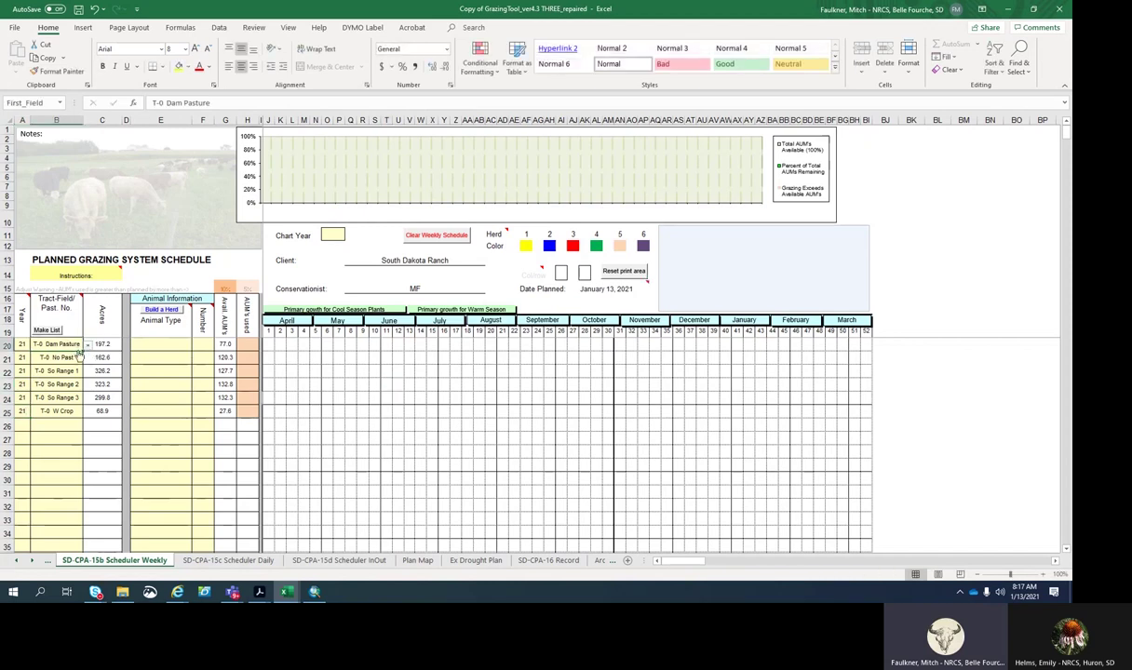
{"action": "left_click", "coordinate": [87, 345]}
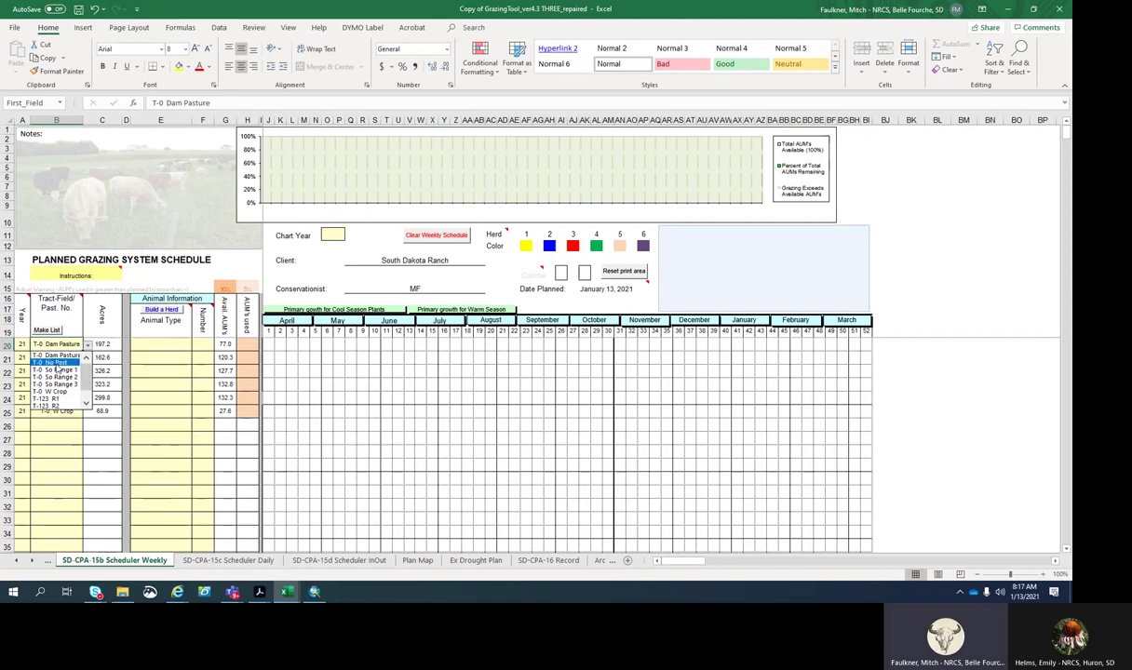
{"action": "left_click", "coordinate": [55, 363]}
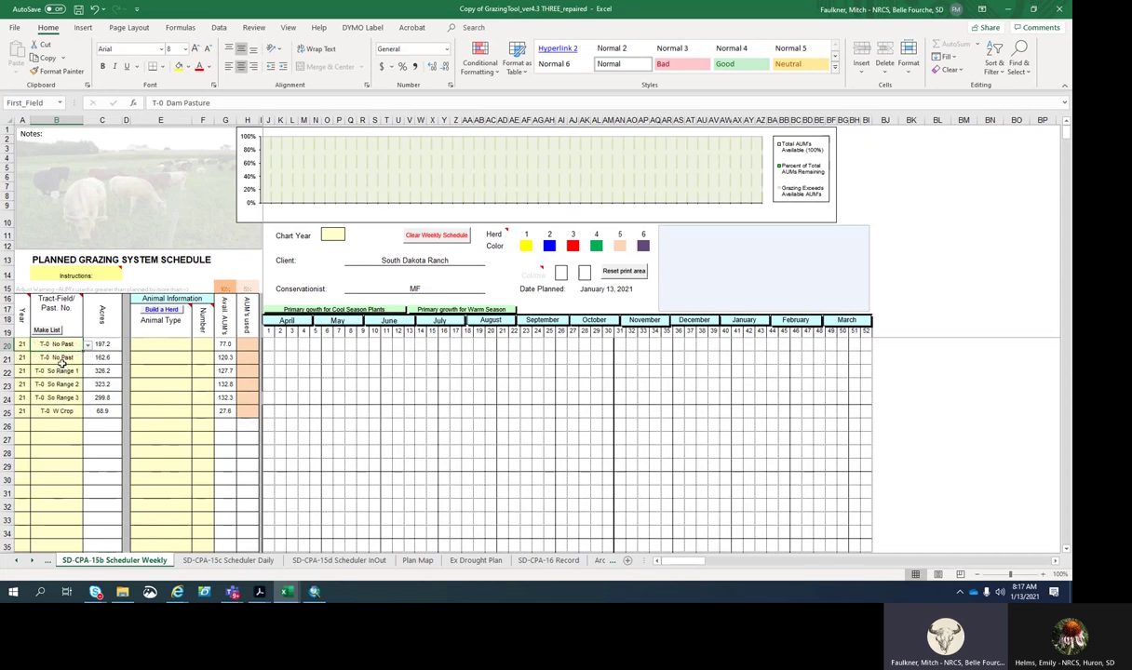
{"action": "left_click", "coordinate": [58, 358]}
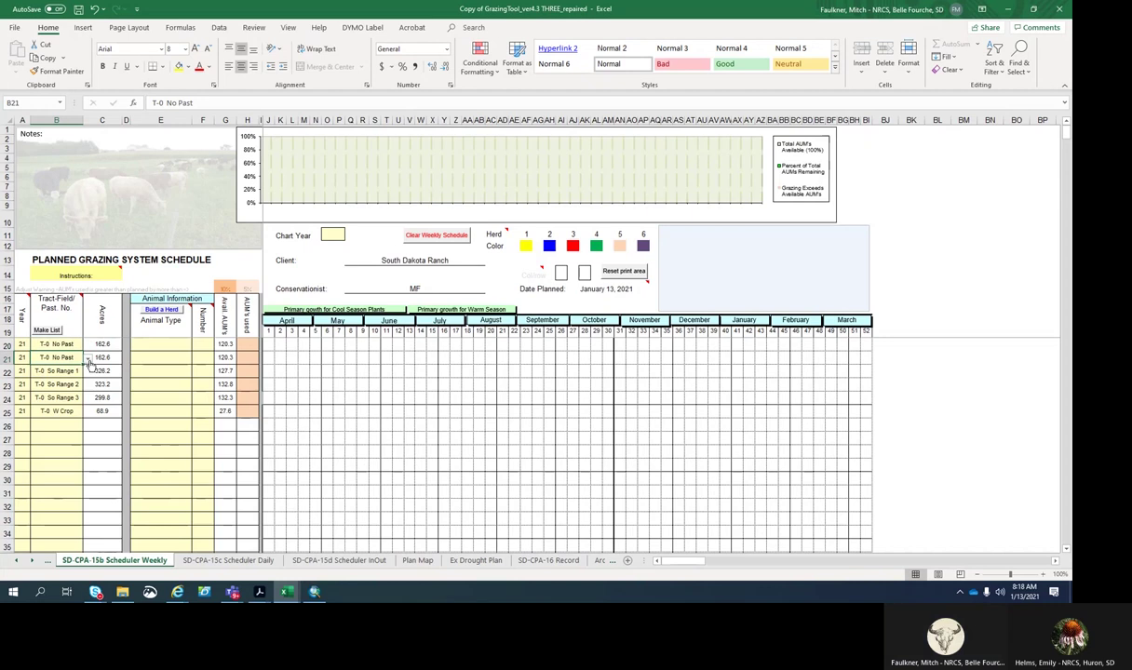
{"action": "left_click", "coordinate": [89, 359]}
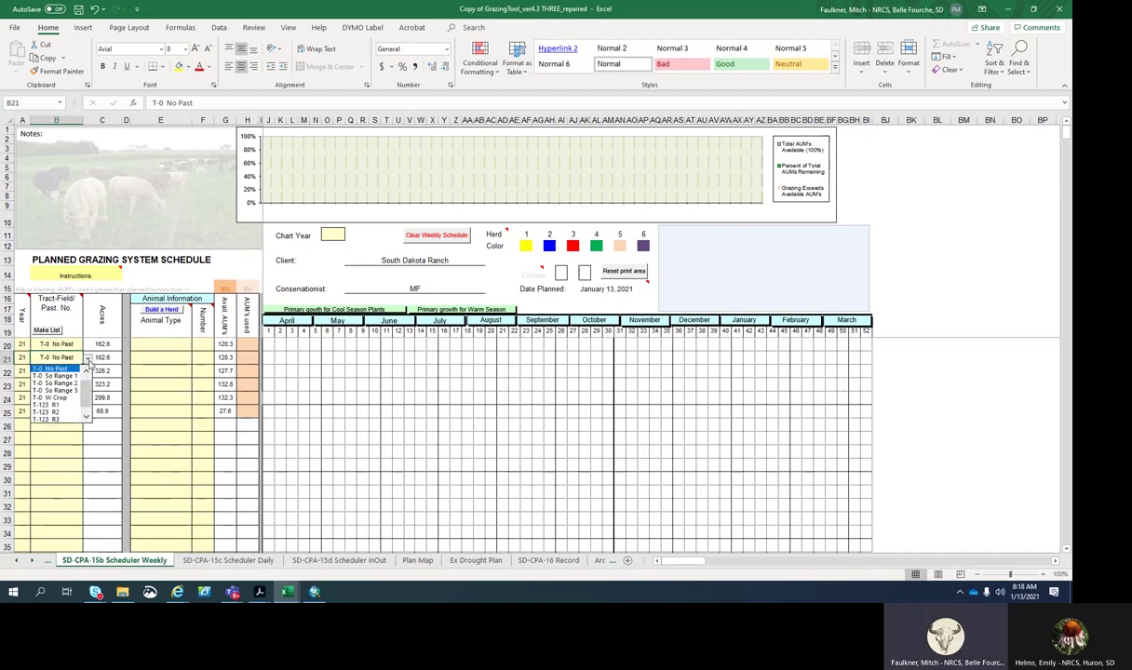
{"action": "scroll", "coordinate": [84, 387], "scroll_direction": "up", "scroll_amount": 1}
{"action": "left_click", "coordinate": [56, 368]}
{"action": "left_click", "coordinate": [66, 371]}
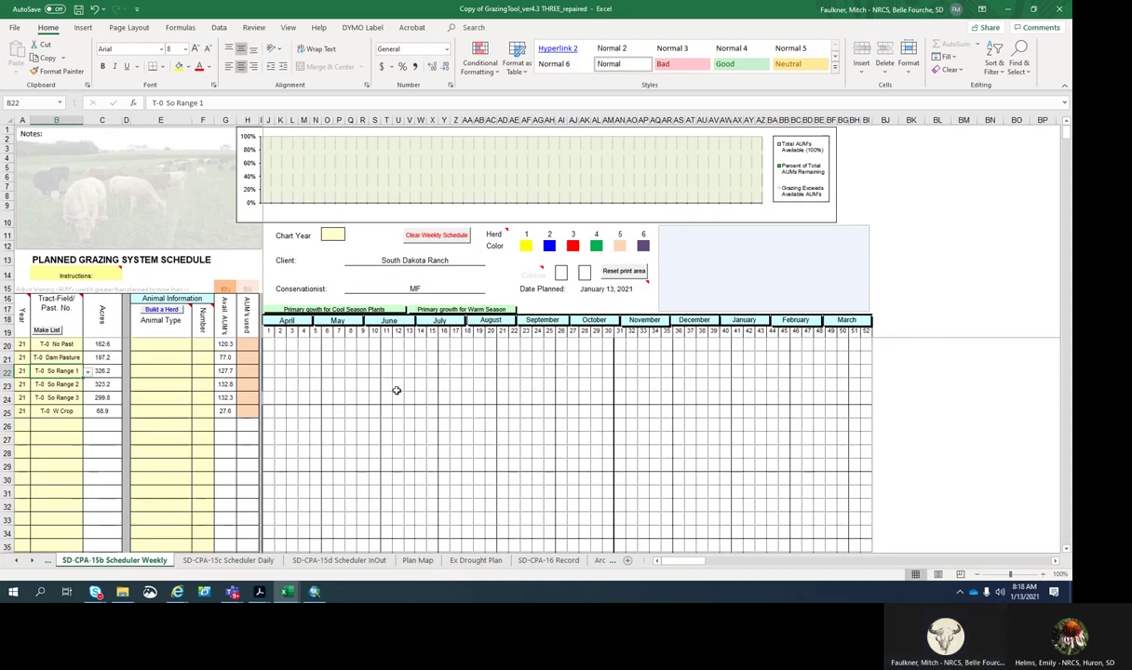
Review the animal types available for T-0 No Past in the weekly schedule without choosing one.
{"action": "left_click", "coordinate": [163, 359]}
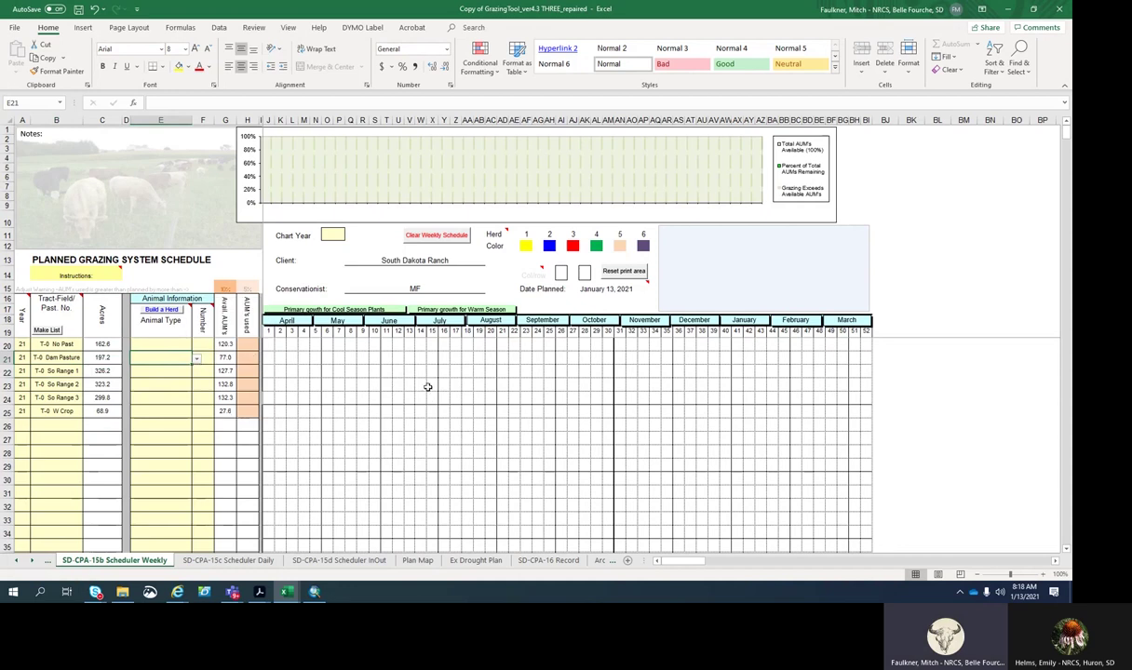
{"action": "mouse_move", "coordinate": [168, 317]}
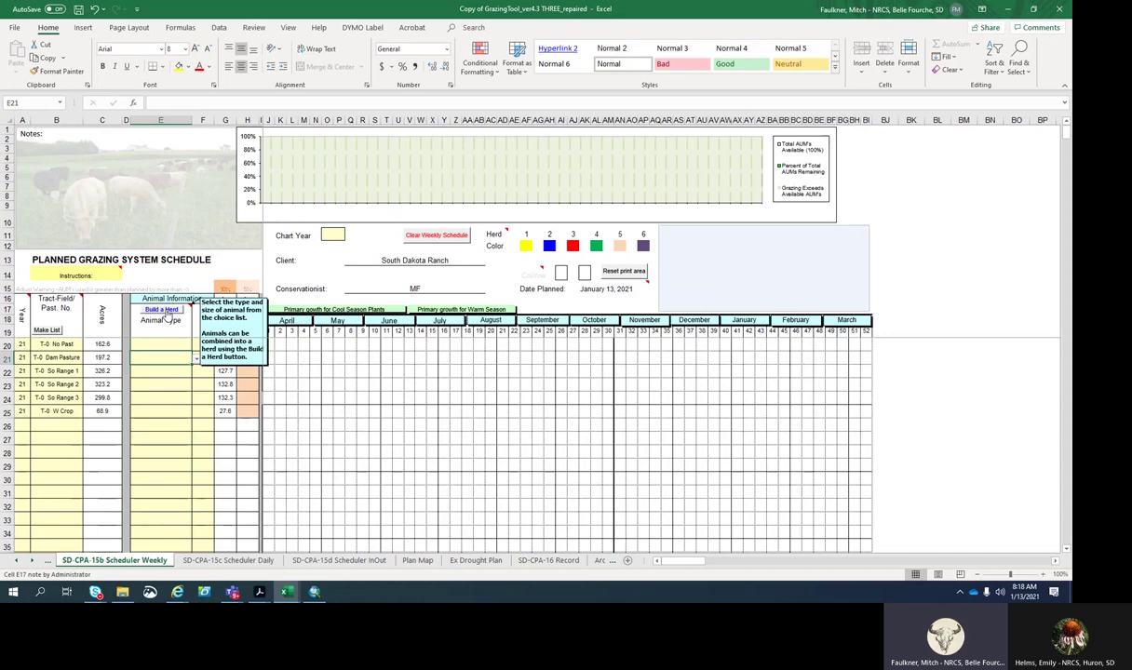
{"action": "left_click", "coordinate": [158, 343]}
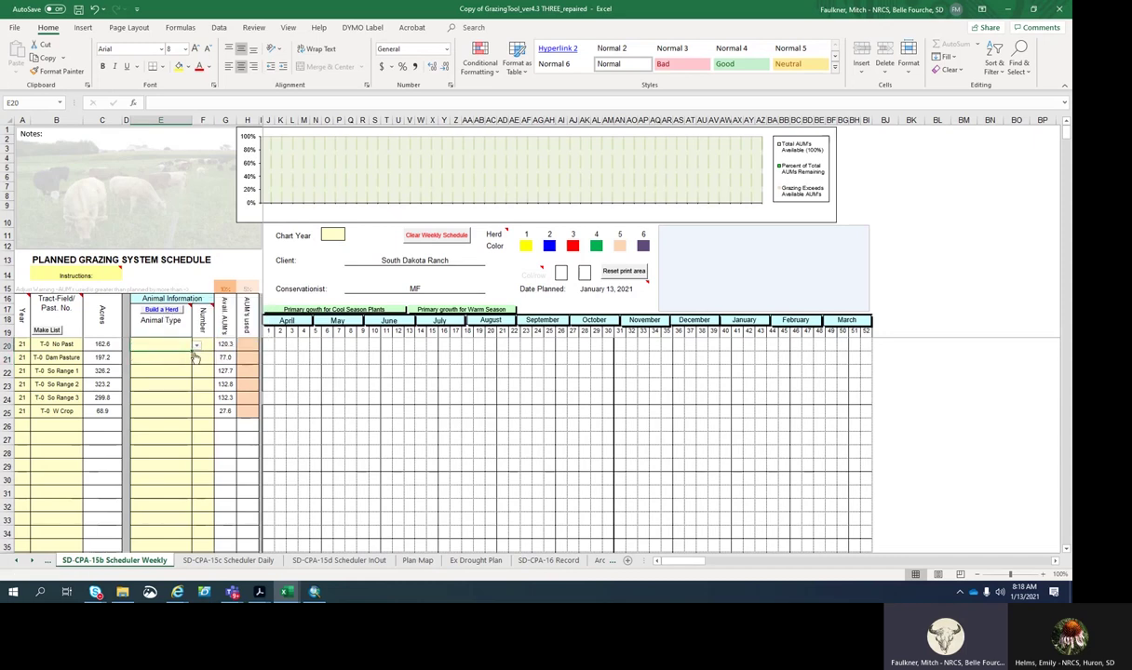
{"action": "left_click", "coordinate": [197, 345]}
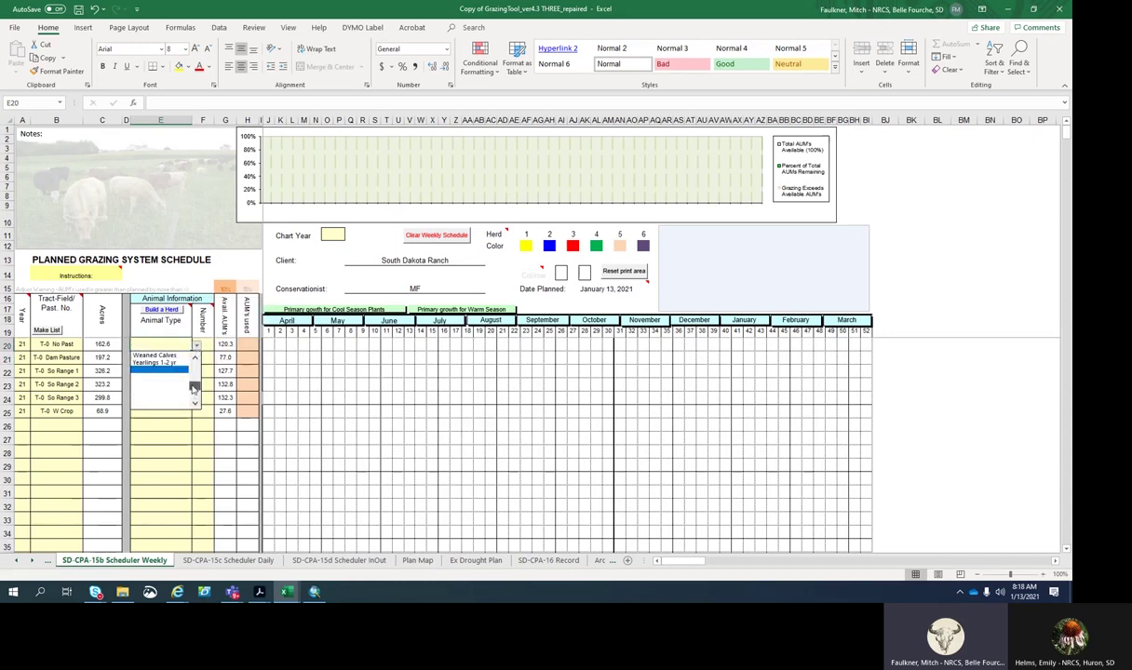
{"action": "scroll", "coordinate": [191, 372], "scroll_direction": "up", "scroll_amount": 1}
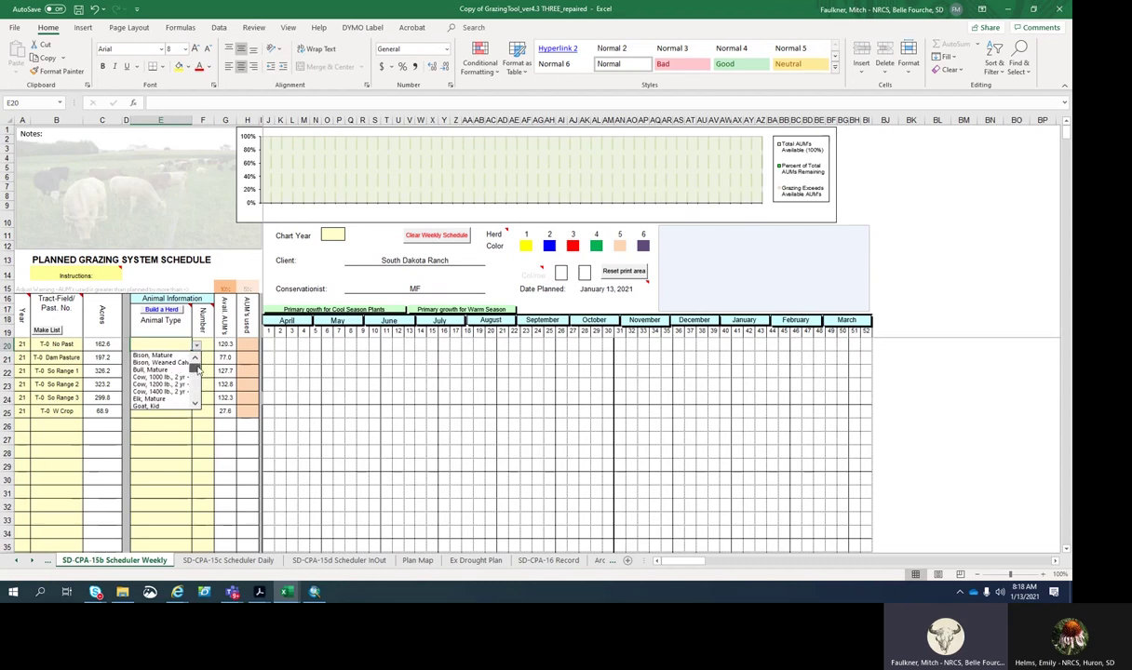
{"action": "left_click_drag", "start_coordinate": [196, 361], "coordinate": [195, 381]}
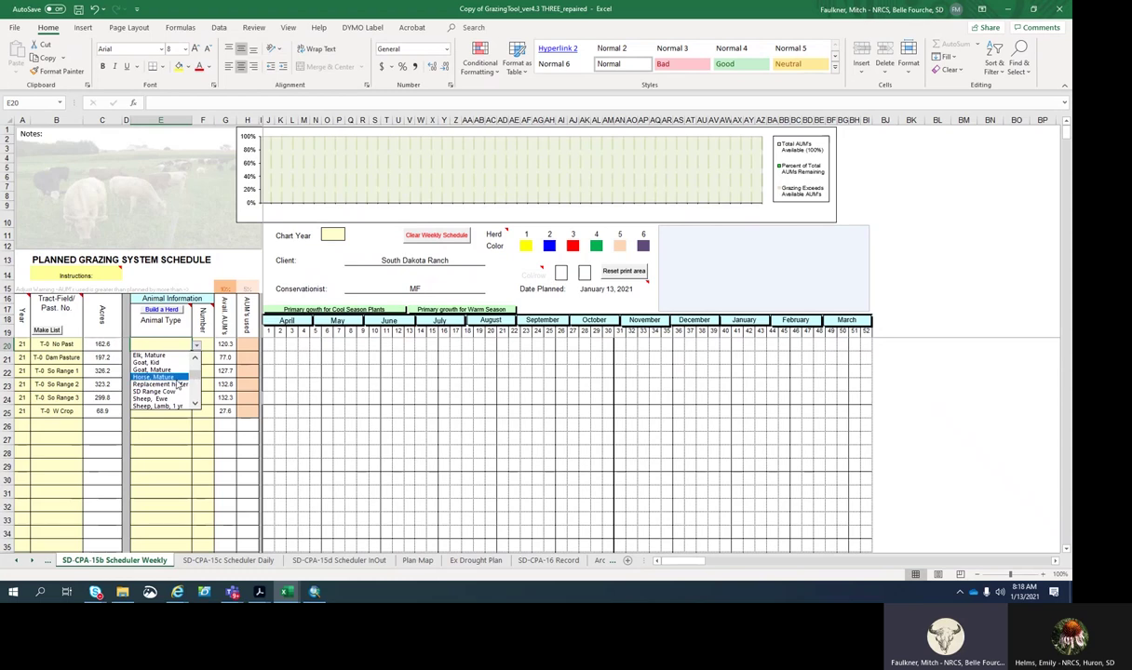
{"action": "key", "text": "Escape"}
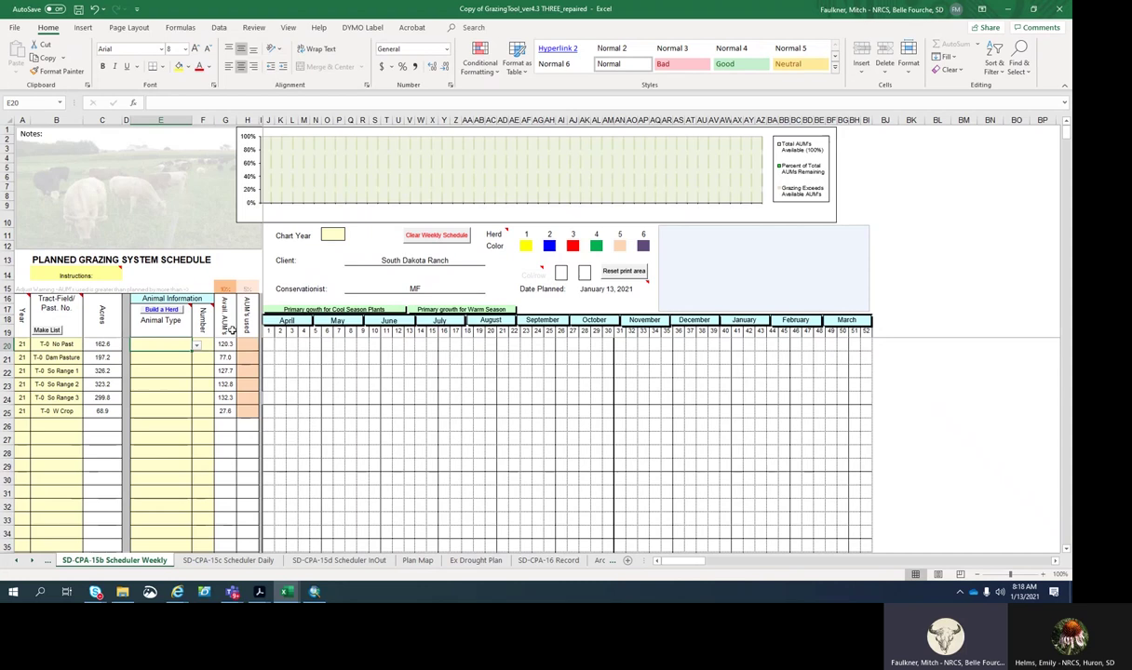
Start building Herd 1 with 120 head of the livestock type Cow, 1200 lb., 2 yr +.
{"action": "mouse_move", "coordinate": [150, 306]}
{"action": "left_click", "coordinate": [160, 309]}
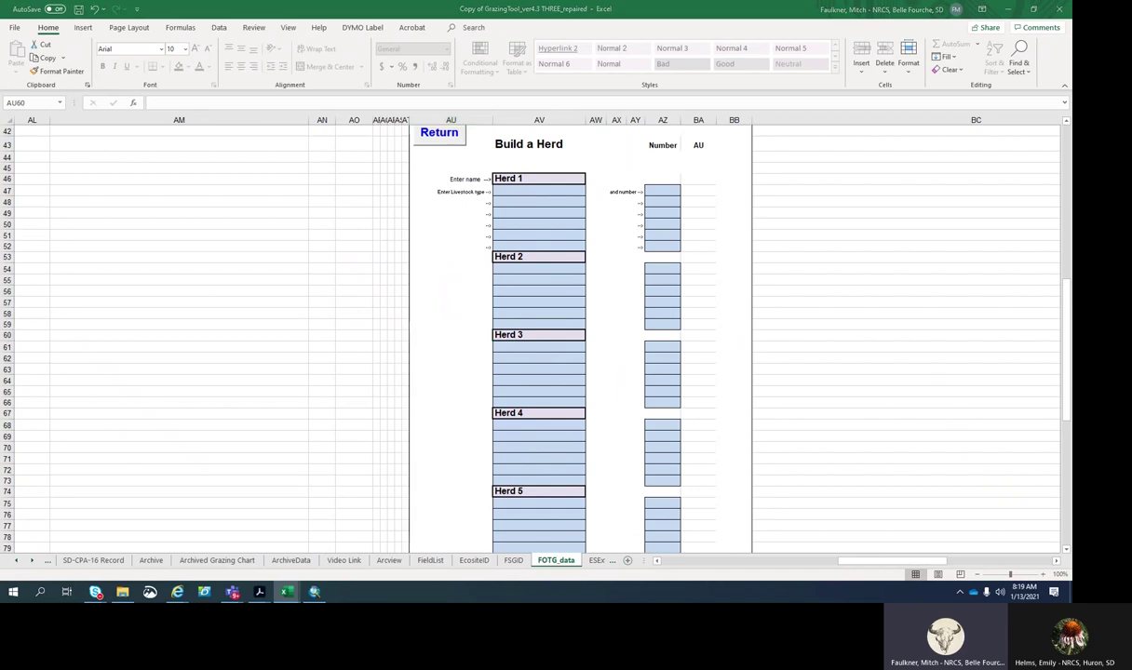
{"action": "left_click", "coordinate": [516, 190]}
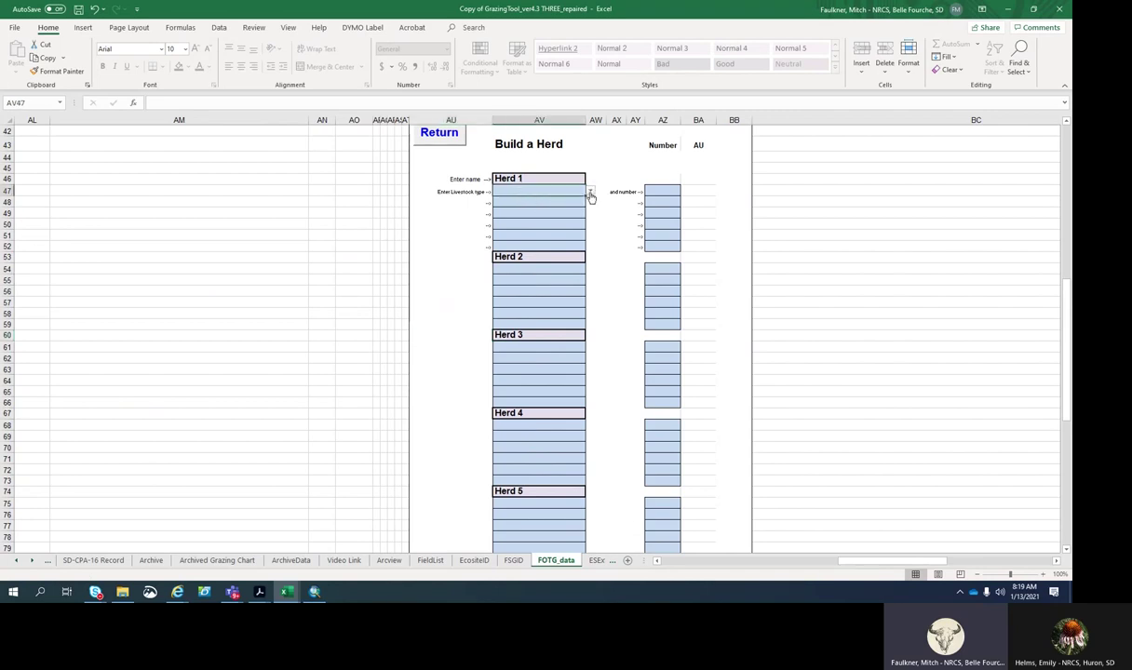
{"action": "left_click", "coordinate": [589, 192]}
{"action": "left_click", "coordinate": [589, 226]}
{"action": "left_click_drag", "start_coordinate": [589, 226], "coordinate": [596, 216]}
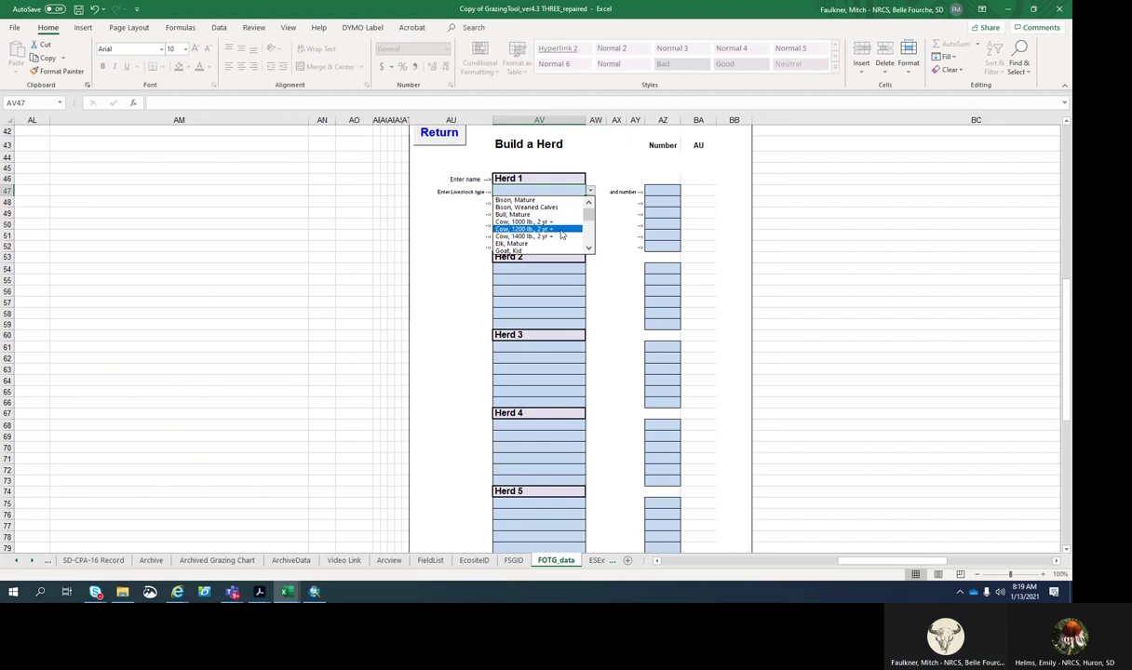
{"action": "left_click", "coordinate": [561, 230]}
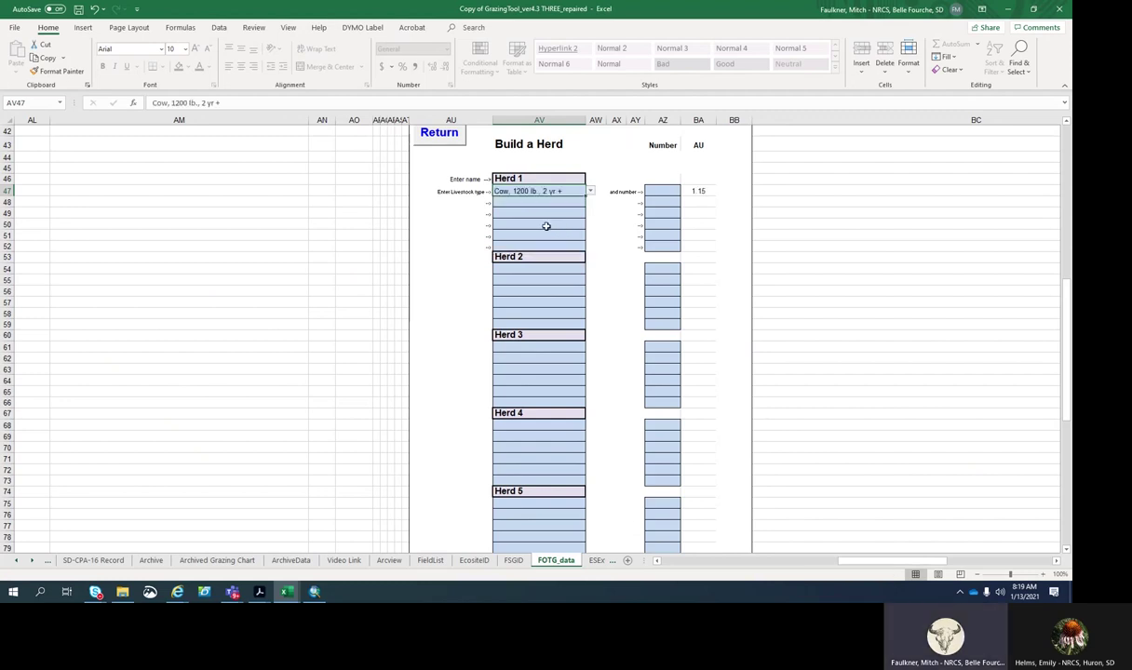
{"action": "left_click", "coordinate": [657, 191]}
{"action": "type", "text": "120"}
{"action": "left_click", "coordinate": [798, 189]}
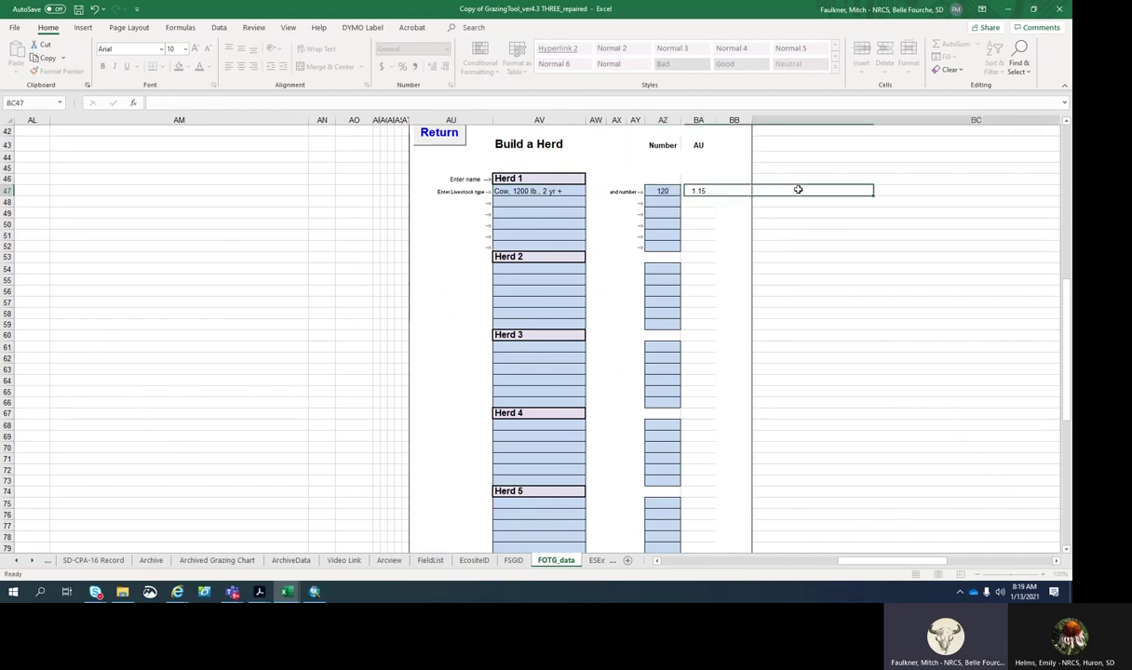
Add 8 head of Bull, Mature to Herd 1 and check the herd's combined number and AU value.
{"action": "left_click", "coordinate": [550, 209]}
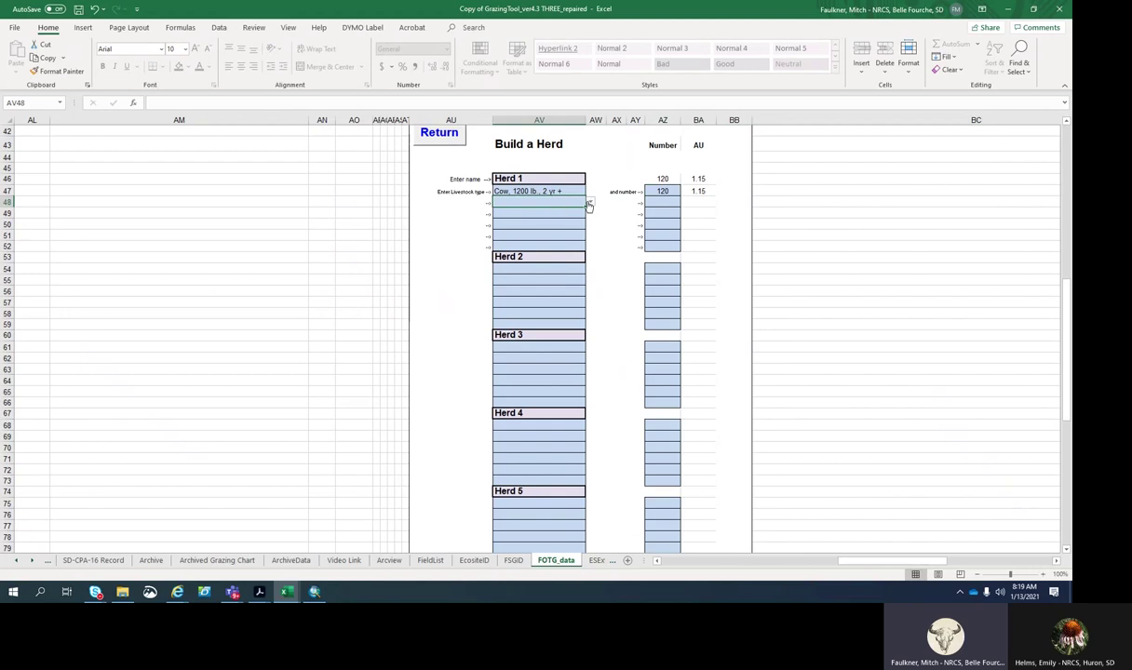
{"action": "left_click", "coordinate": [589, 204]}
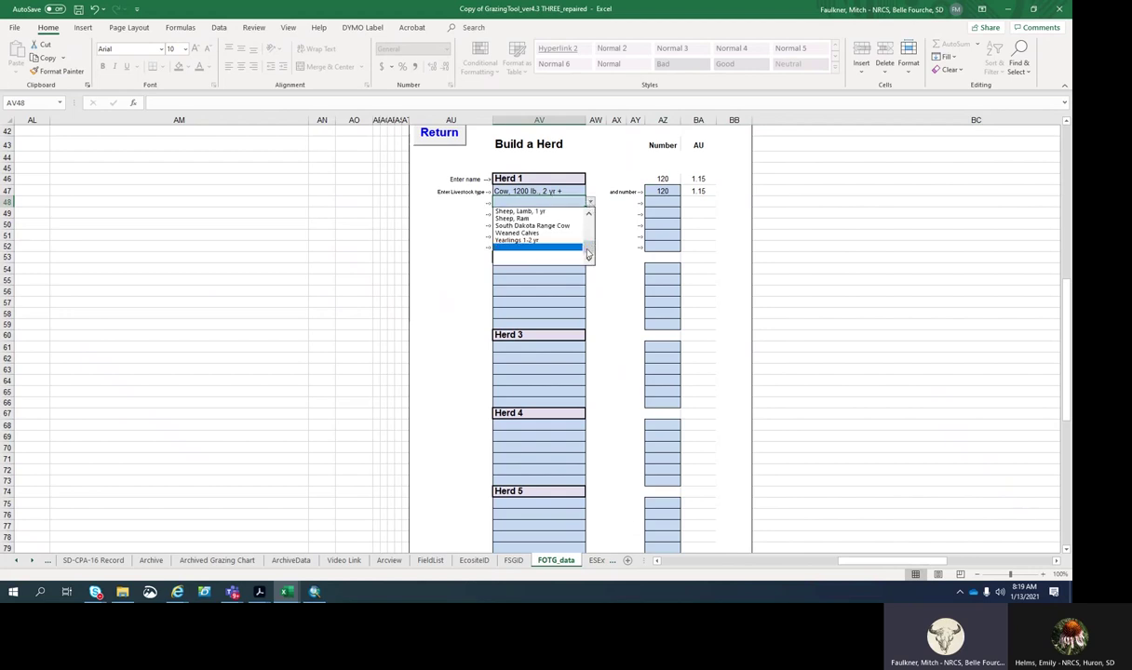
{"action": "scroll", "coordinate": [588, 244], "scroll_direction": "up", "scroll_amount": 1}
{"action": "left_click_drag", "start_coordinate": [587, 244], "coordinate": [592, 231]}
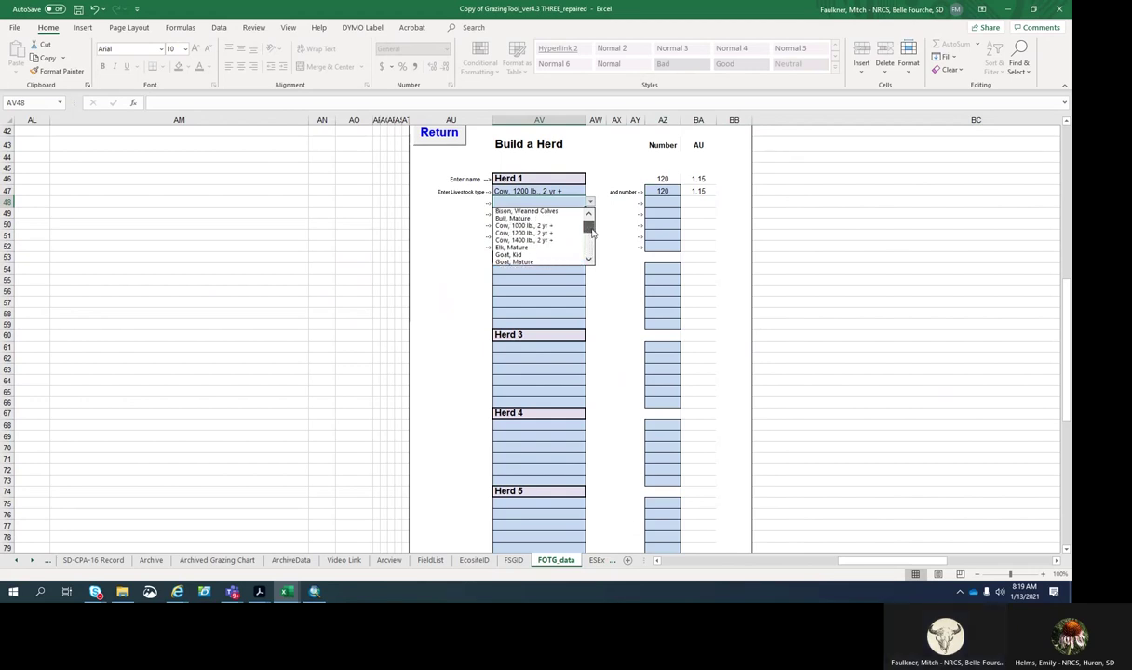
{"action": "left_click", "coordinate": [521, 217]}
{"action": "key", "text": "Tab"}
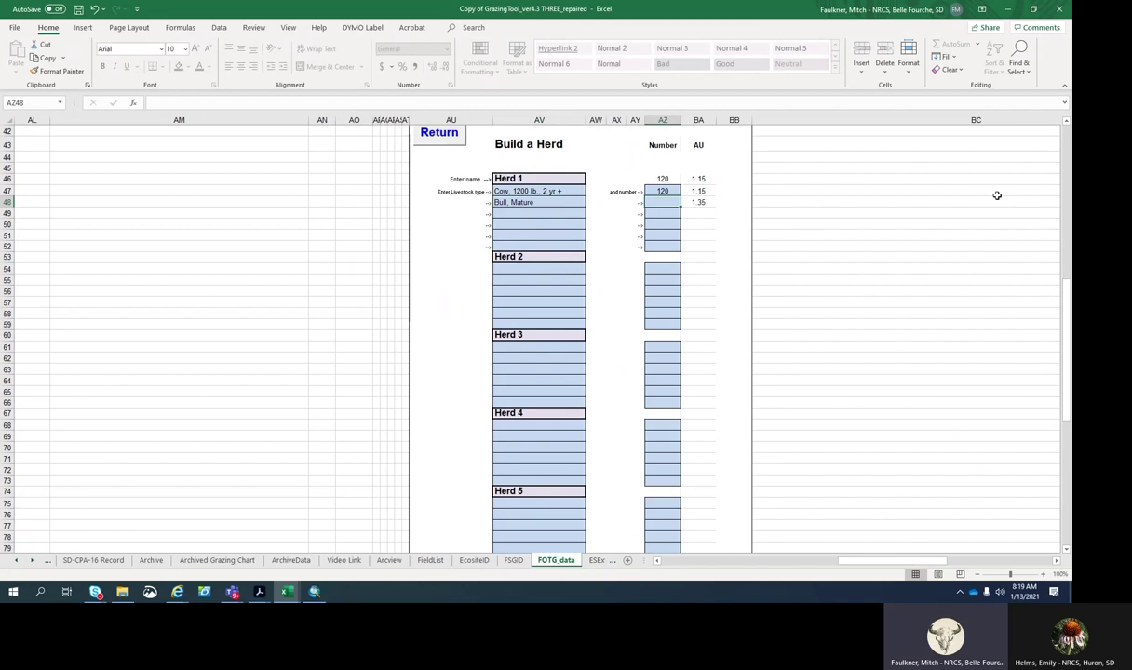
{"action": "type", "text": "8"}
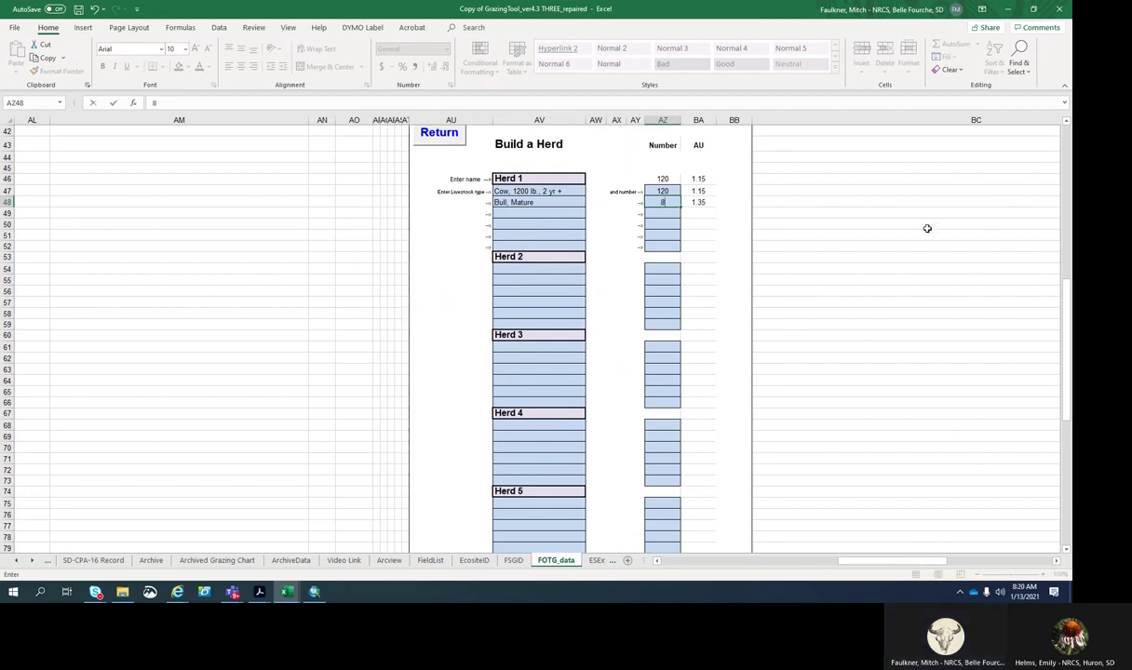
{"action": "left_click", "coordinate": [927, 228]}
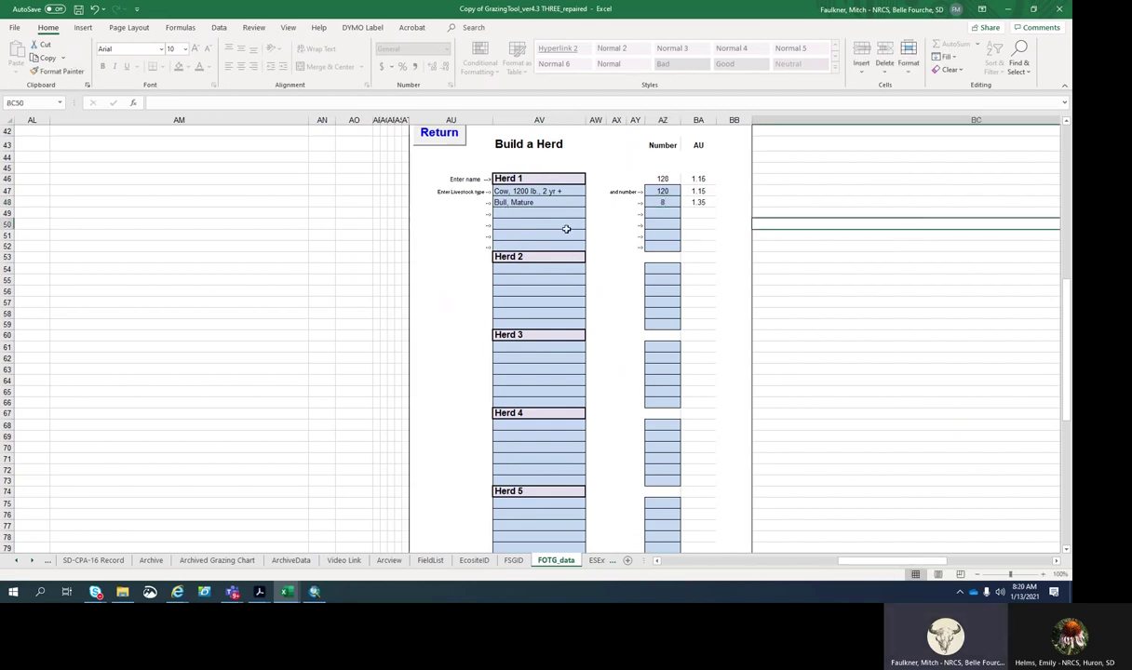
{"action": "left_click", "coordinate": [658, 180]}
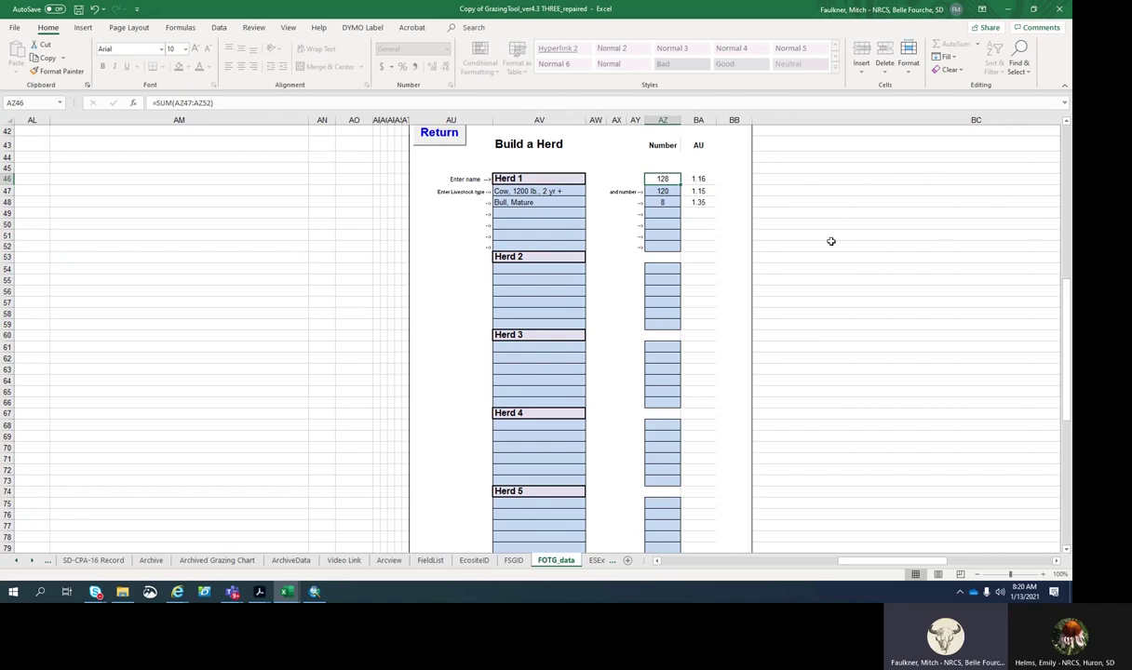
{"action": "left_click", "coordinate": [696, 202]}
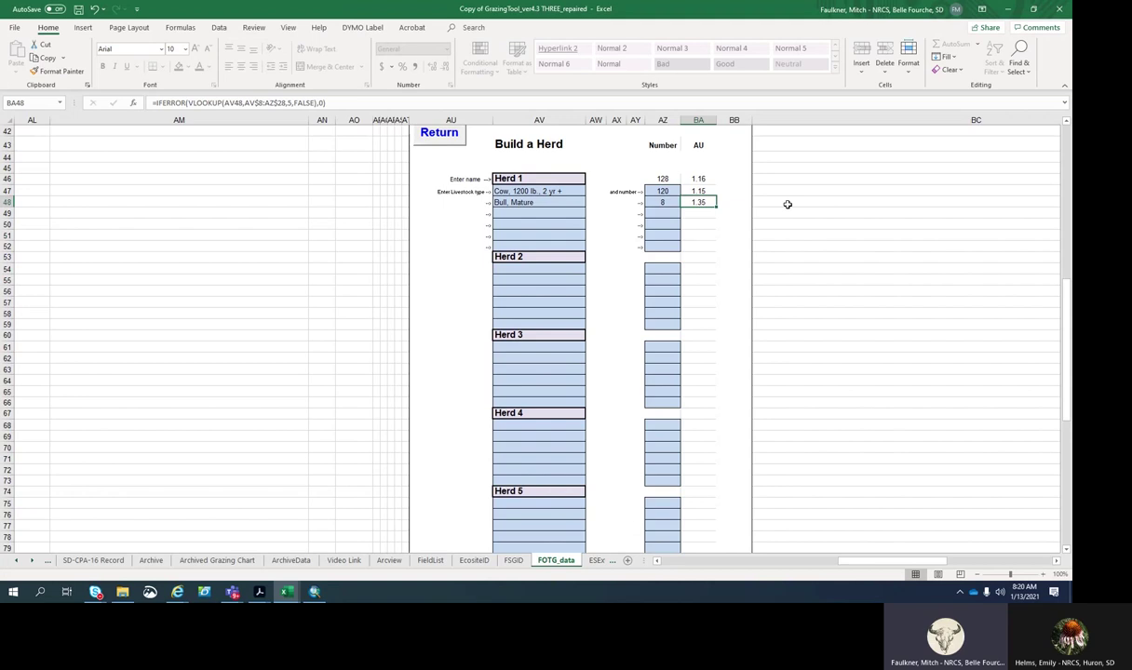
{"action": "left_click", "coordinate": [697, 178]}
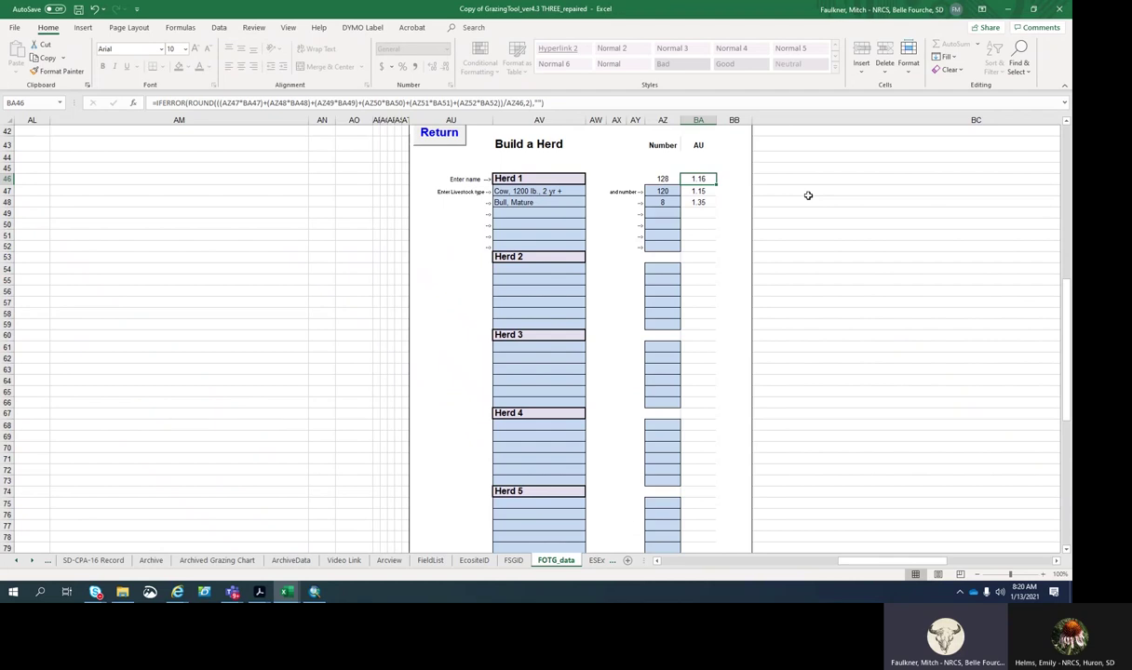
{"action": "left_click", "coordinate": [668, 180]}
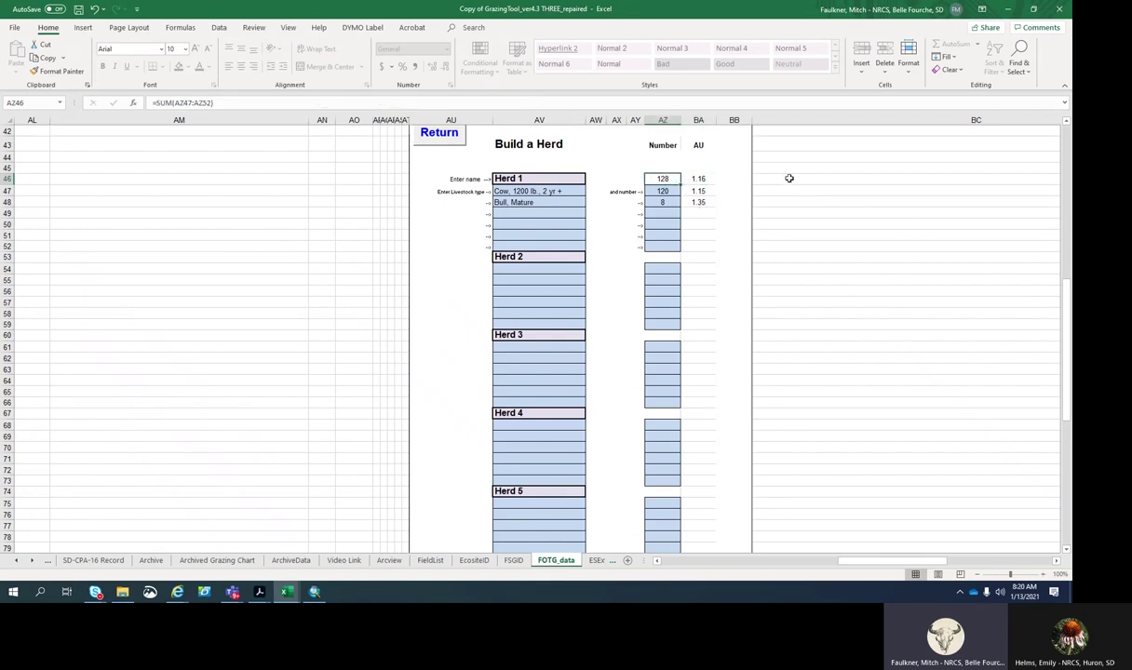
Return to the weekly schedule and assign Herd 1 with 128 animals to T-0 No Past.
{"action": "left_click", "coordinate": [440, 137]}
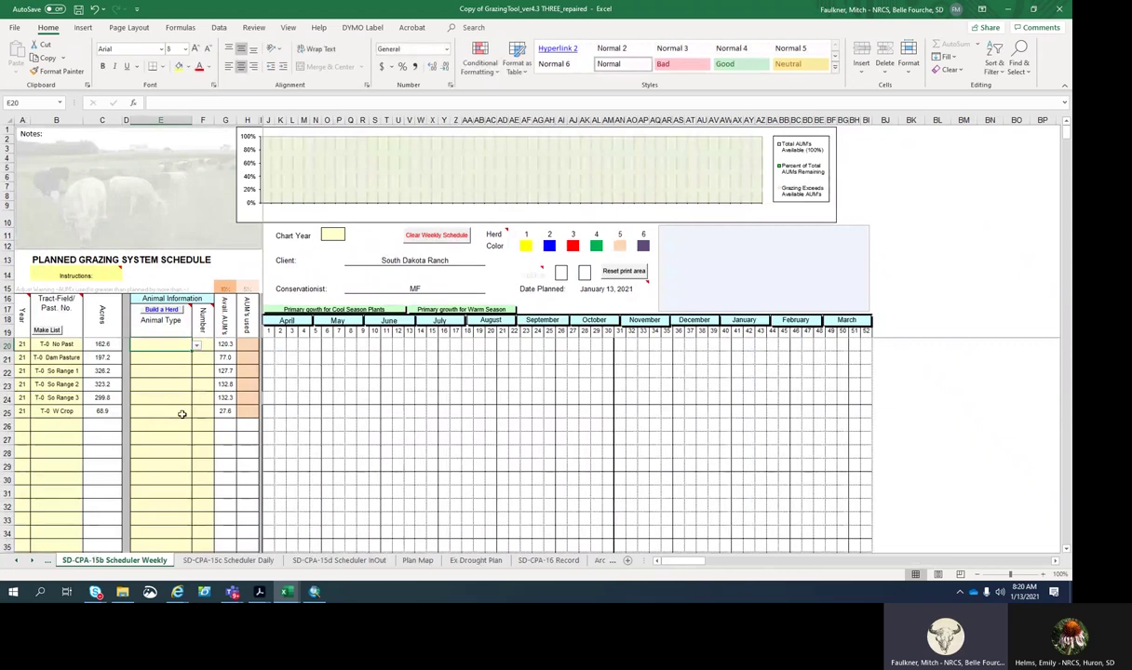
{"action": "left_click", "coordinate": [197, 346]}
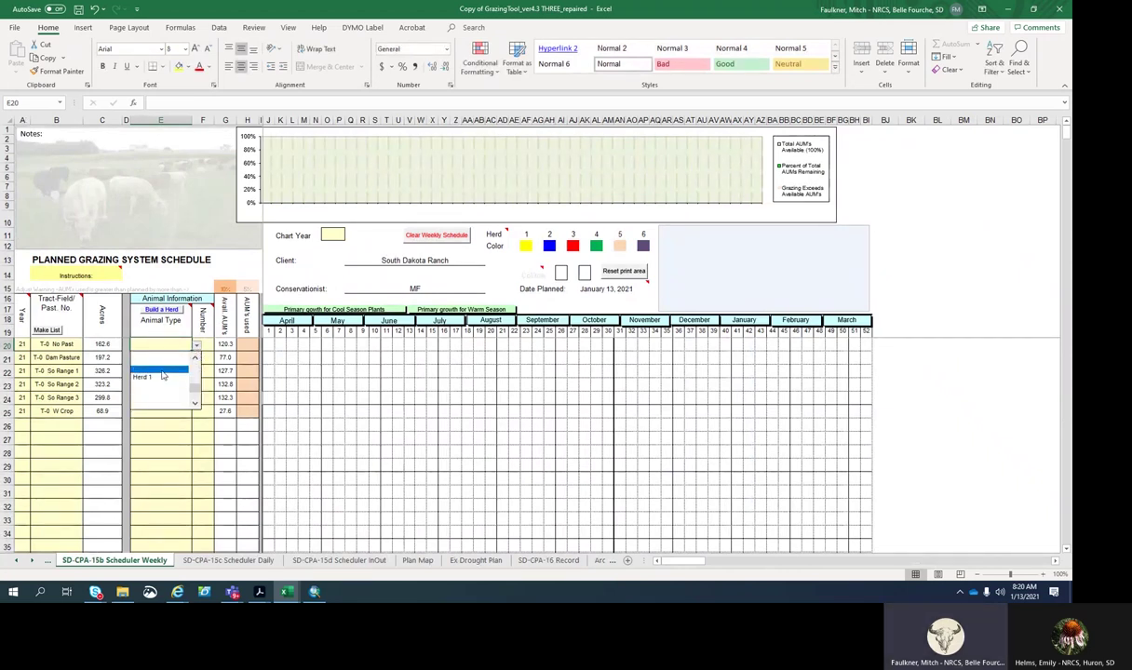
{"action": "mouse_move", "coordinate": [195, 391]}
{"action": "left_mouse_down"}
{"action": "mouse_move", "coordinate": [195, 369]}
{"action": "mouse_move", "coordinate": [194, 394]}
{"action": "left_mouse_up"}
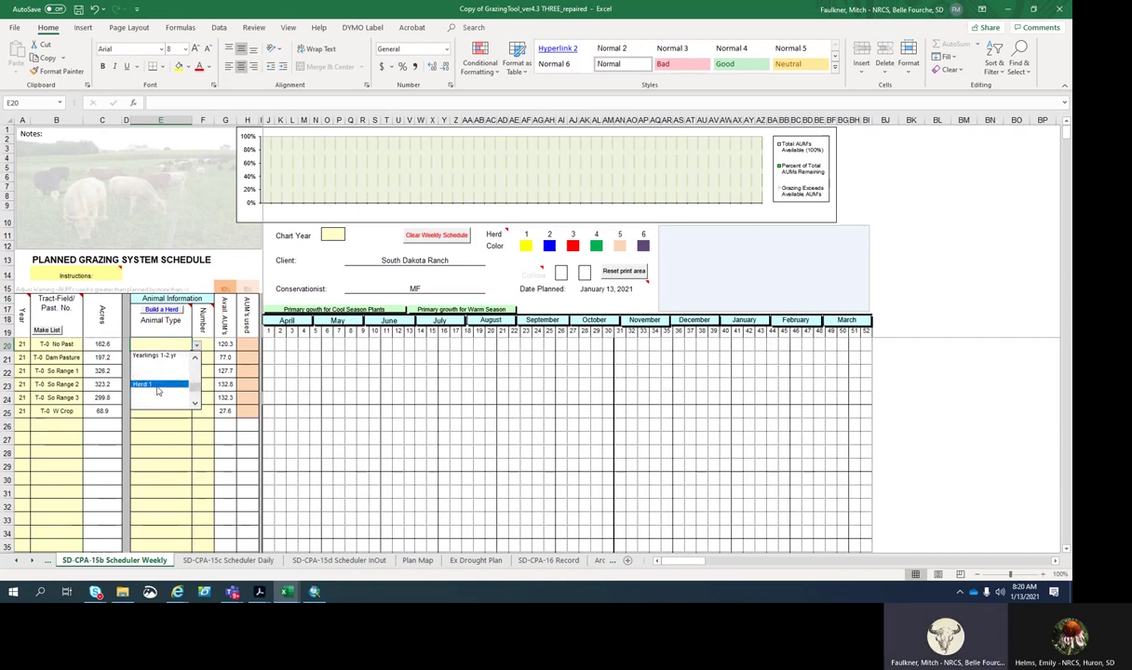
{"action": "left_click", "coordinate": [158, 389]}
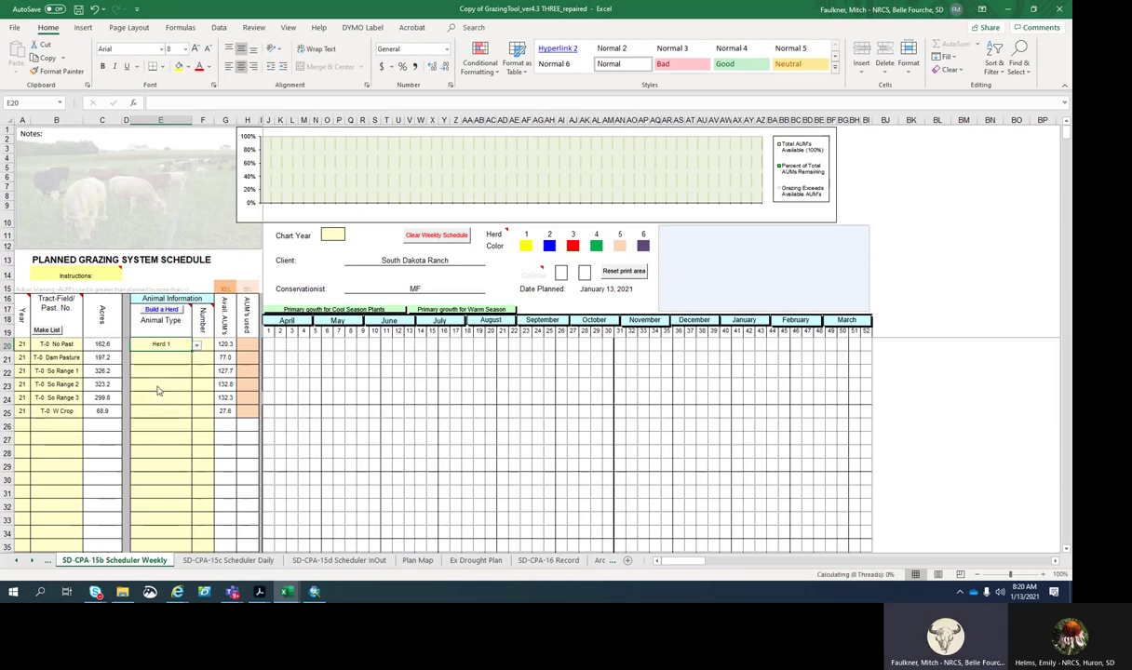
{"action": "left_click", "coordinate": [202, 344]}
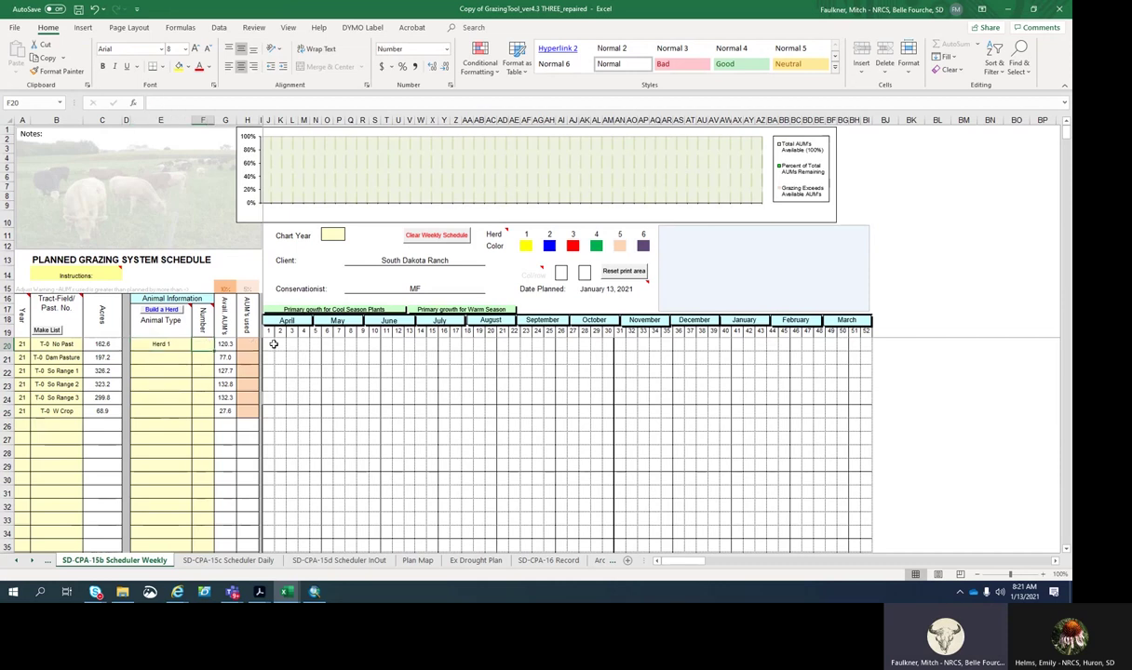
{"action": "type", "text": "128"}
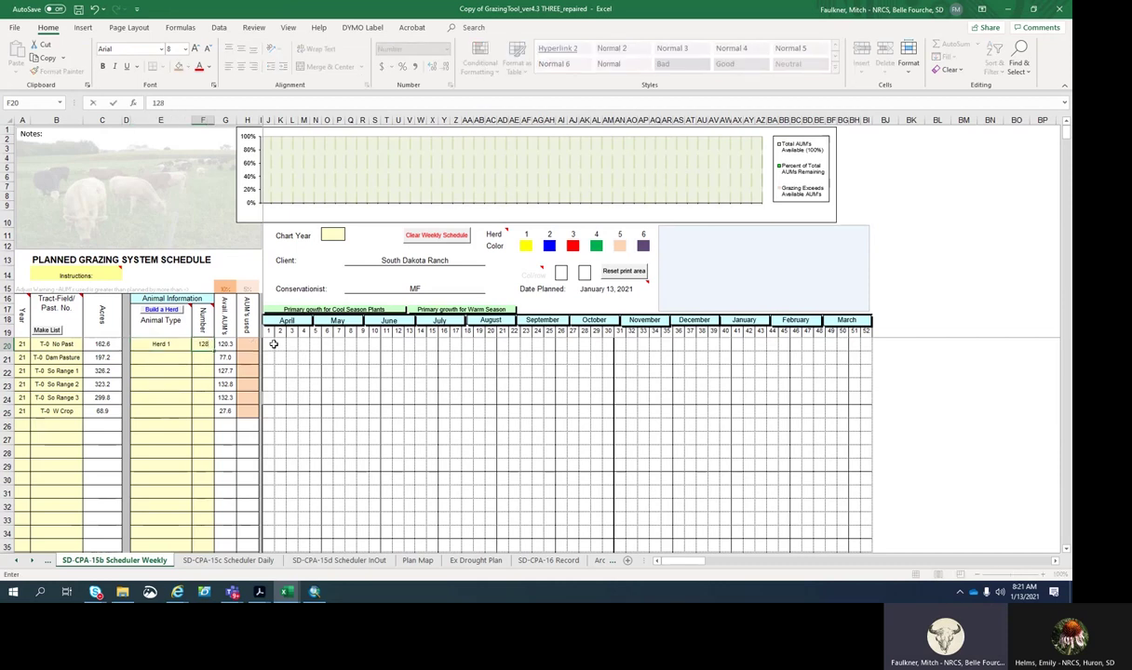
{"action": "left_click", "coordinate": [315, 345]}
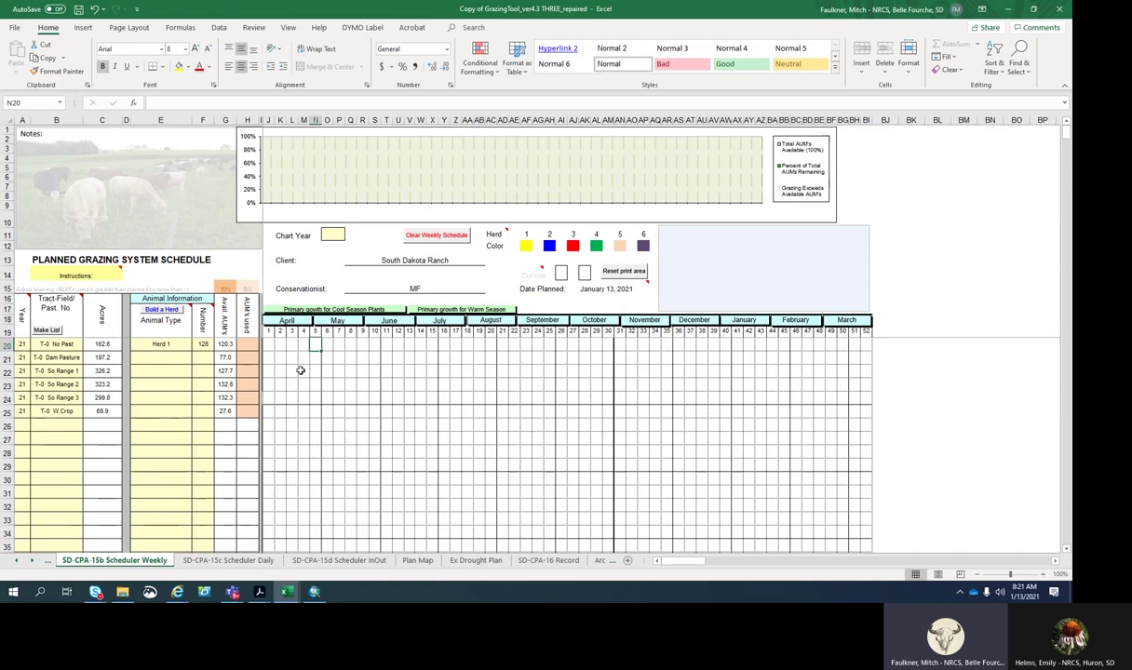
Assign Herd 1 with 128 animals to the other five fields, from T-0 Dam Pasture through T-0 W Crop.
{"action": "left_click", "coordinate": [182, 358]}
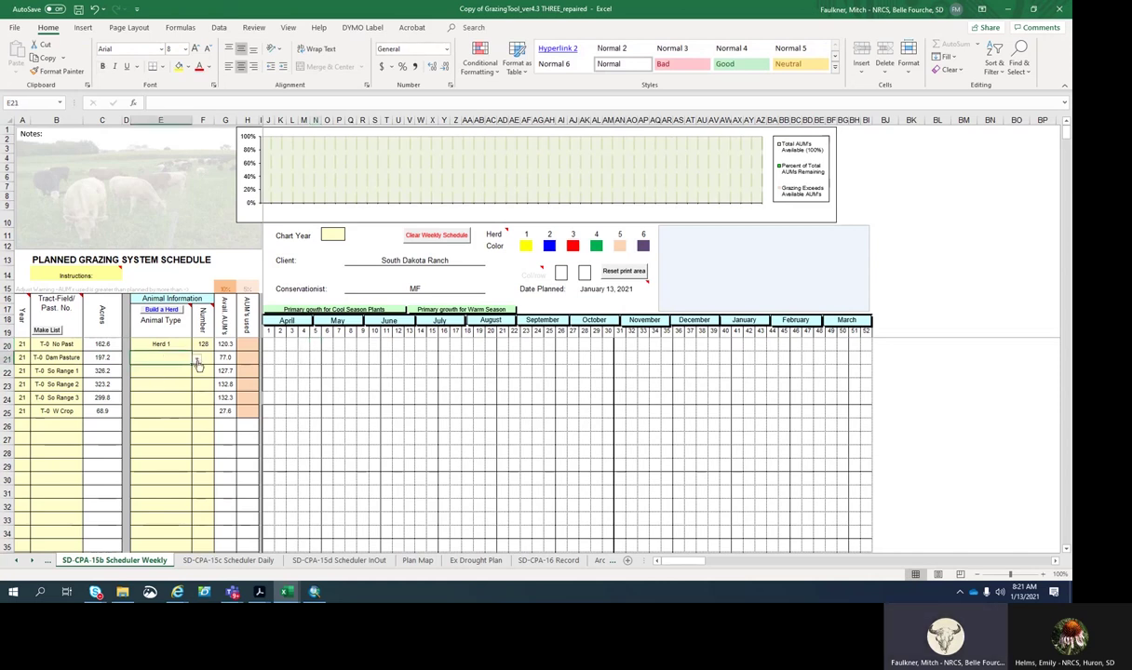
{"action": "left_click", "coordinate": [197, 359]}
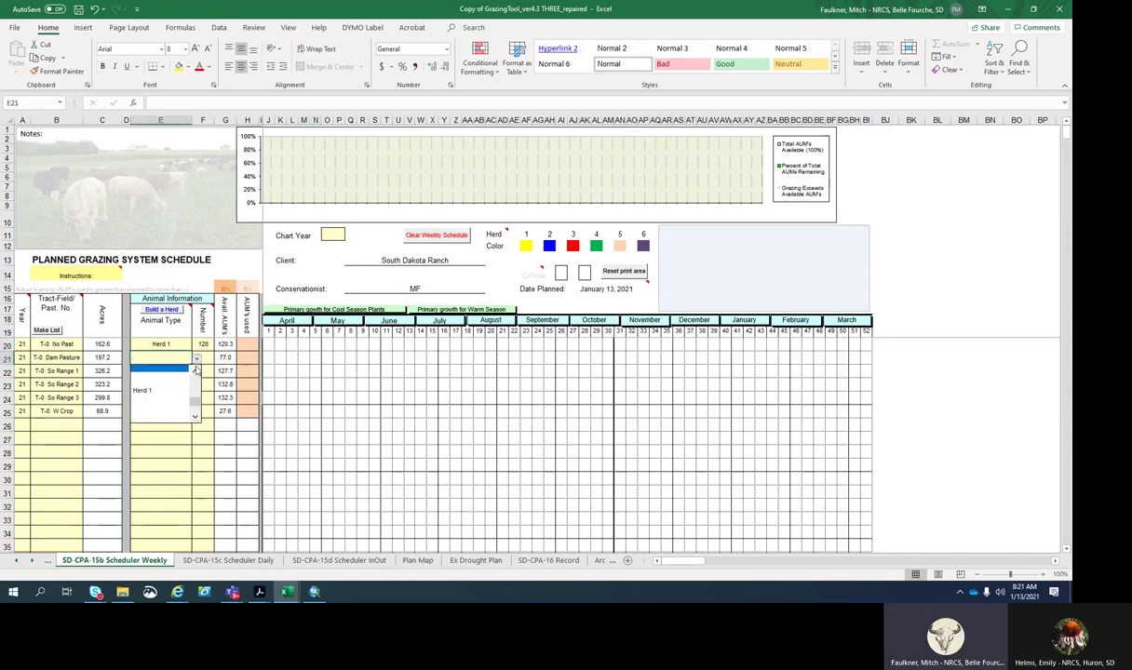
{"action": "left_click", "coordinate": [149, 392]}
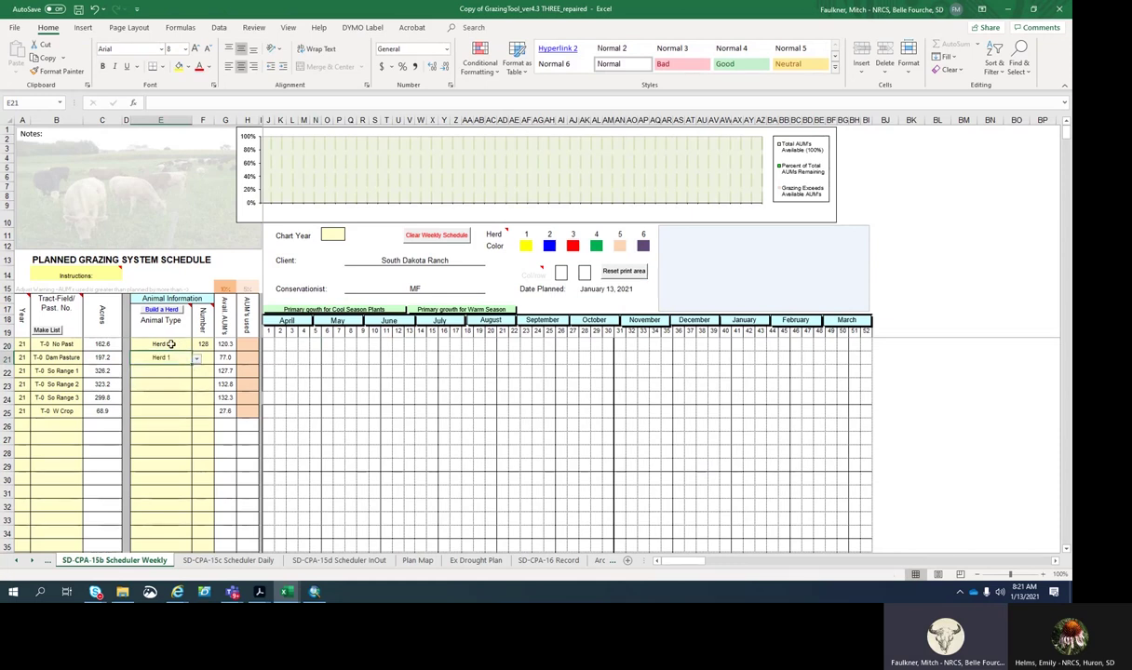
{"action": "left_click_drag", "start_coordinate": [168, 344], "coordinate": [191, 417]}
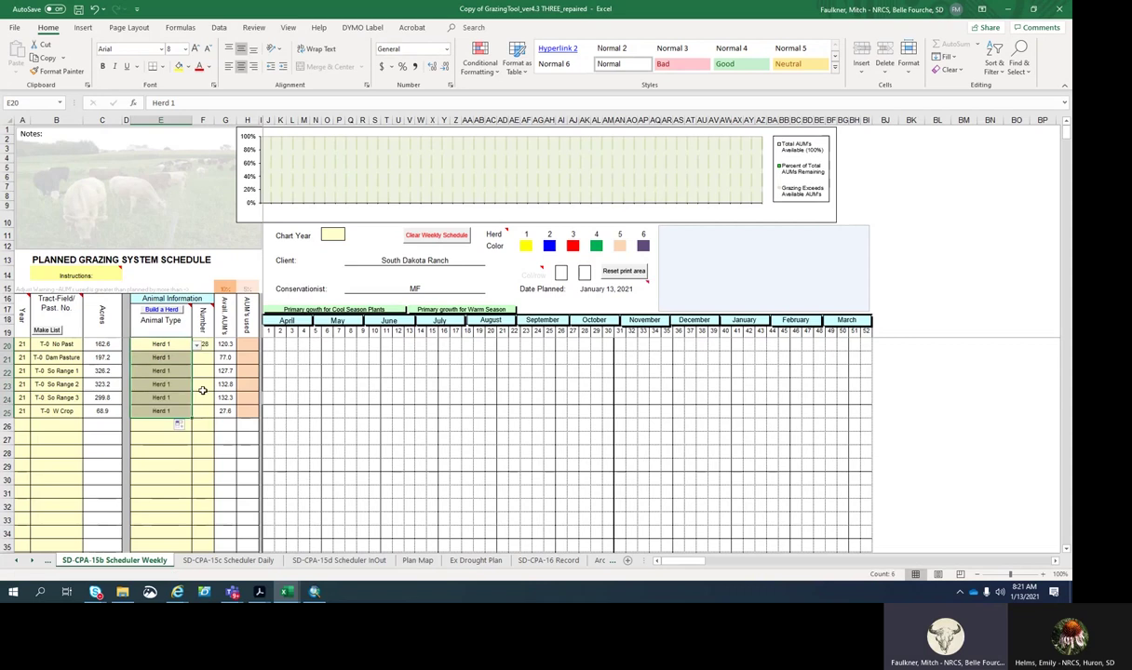
{"action": "left_click", "coordinate": [201, 343]}
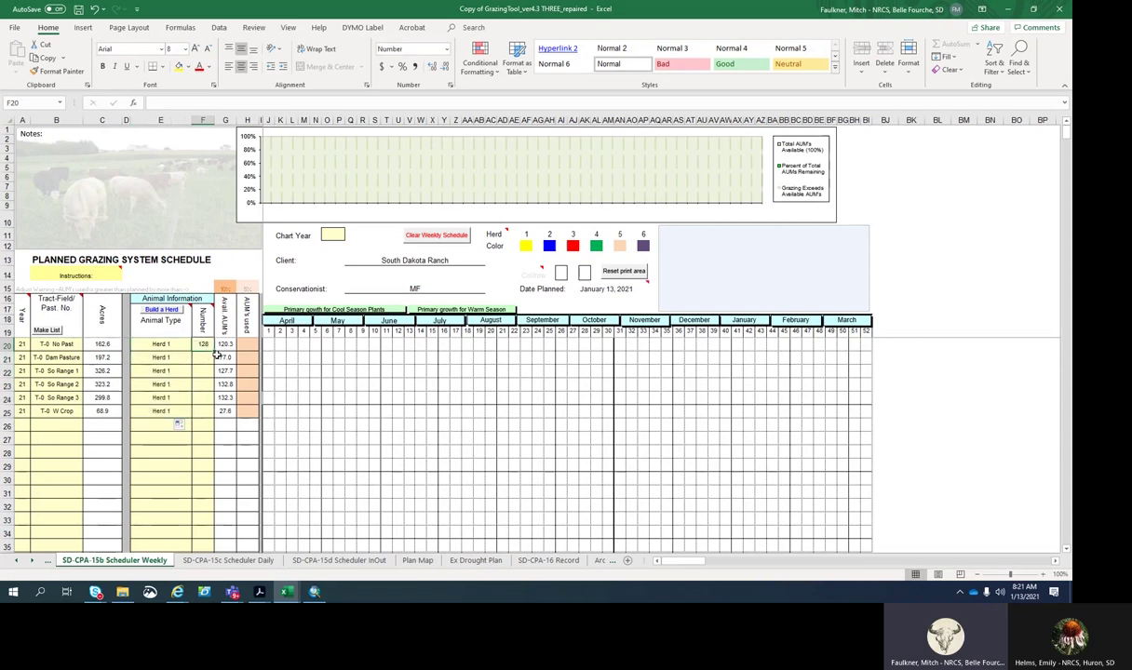
{"action": "left_click_drag", "start_coordinate": [214, 352], "coordinate": [216, 419]}
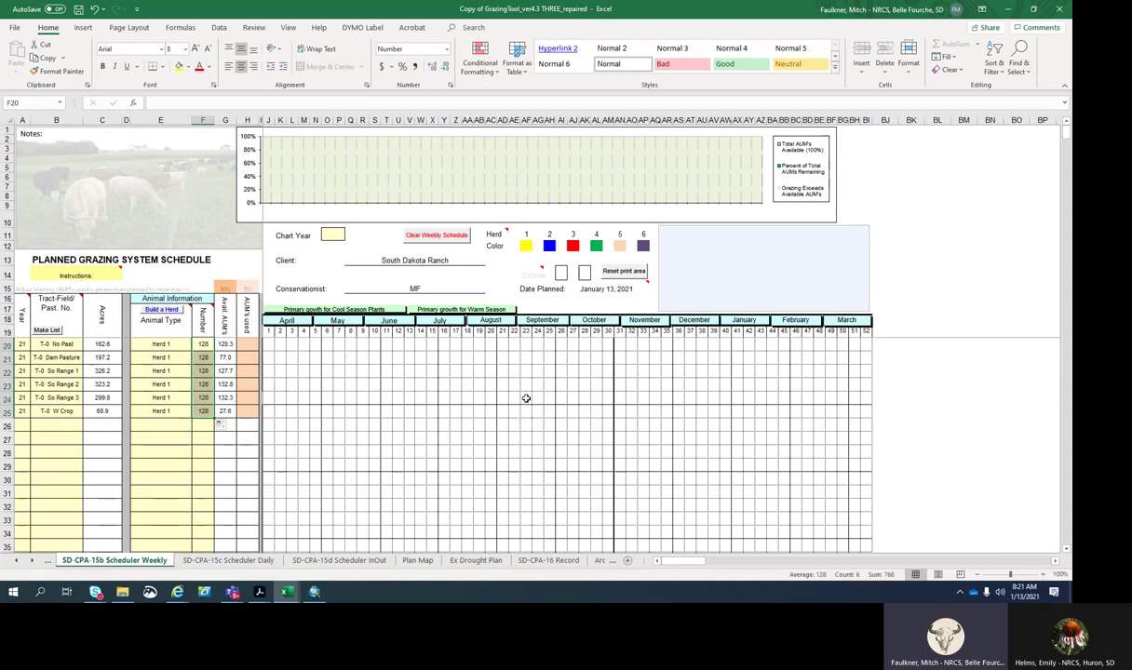
Set the chart year of the weekly grazing schedule to 21 and check the AUM chart.
{"action": "left_click", "coordinate": [488, 387]}
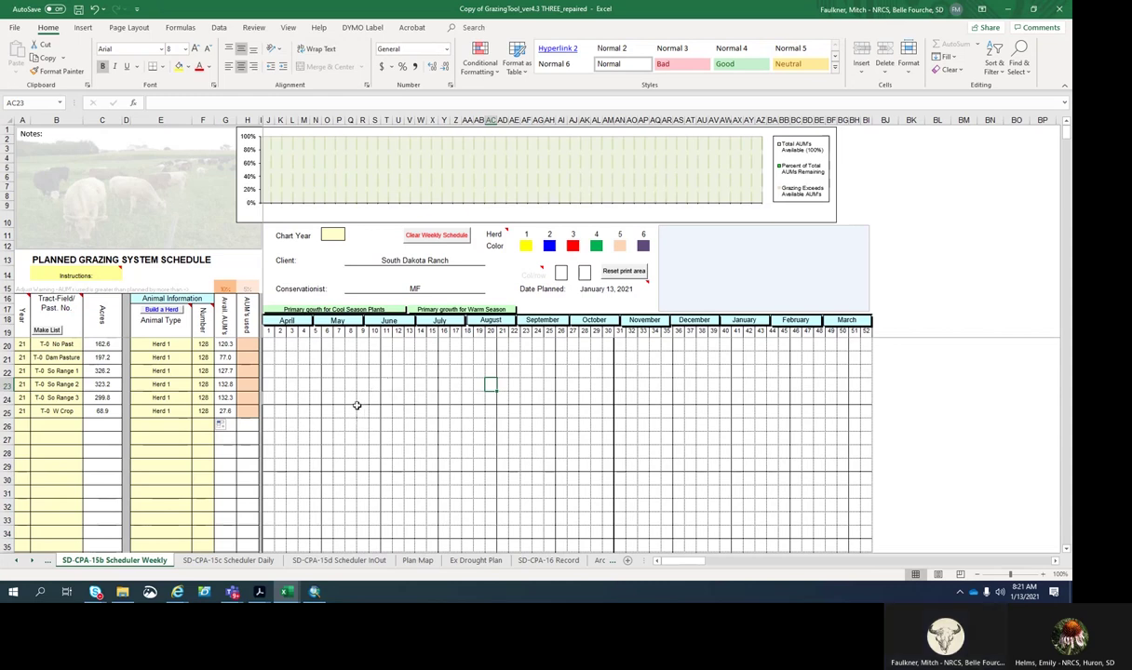
{"action": "left_click", "coordinate": [332, 239]}
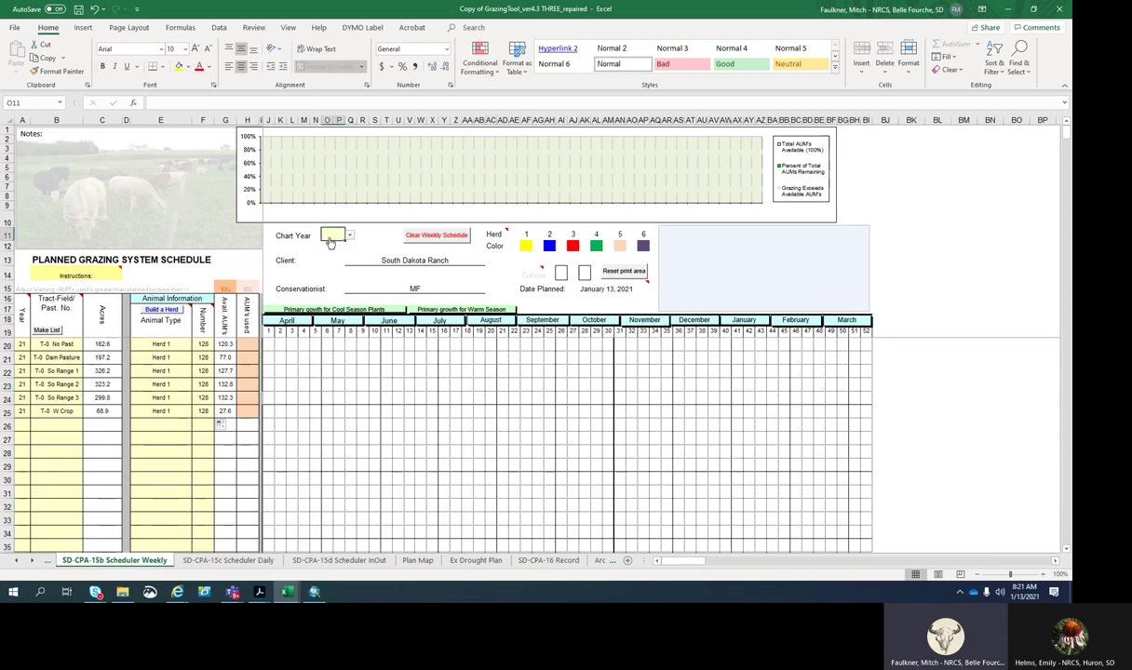
{"action": "left_click", "coordinate": [350, 239]}
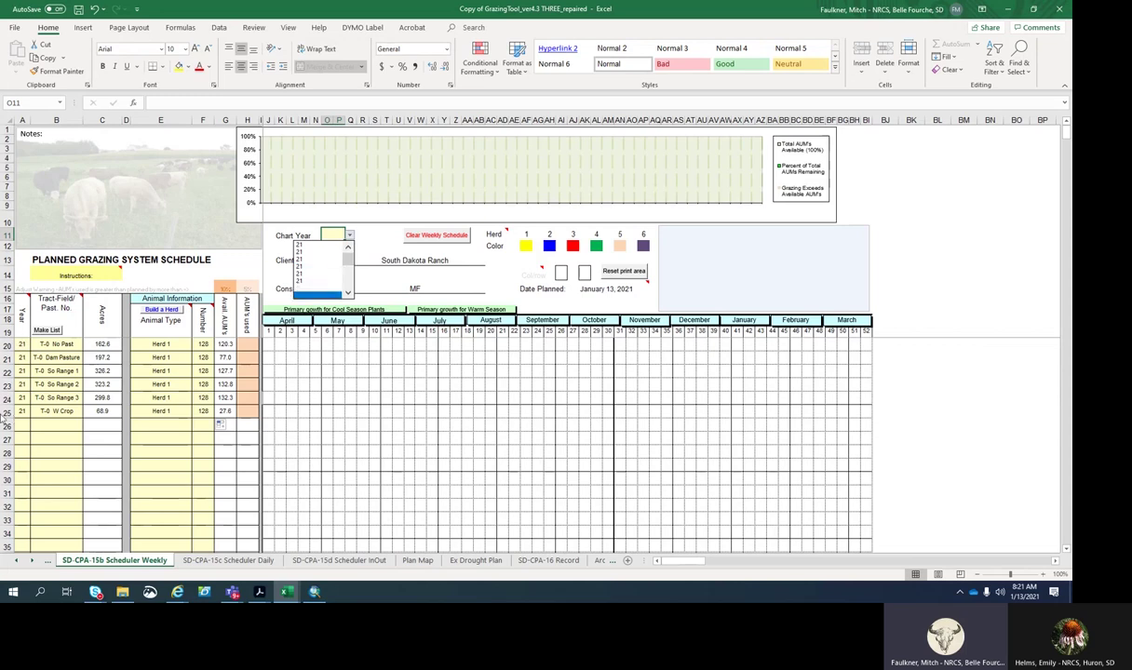
{"action": "left_click", "coordinate": [302, 249]}
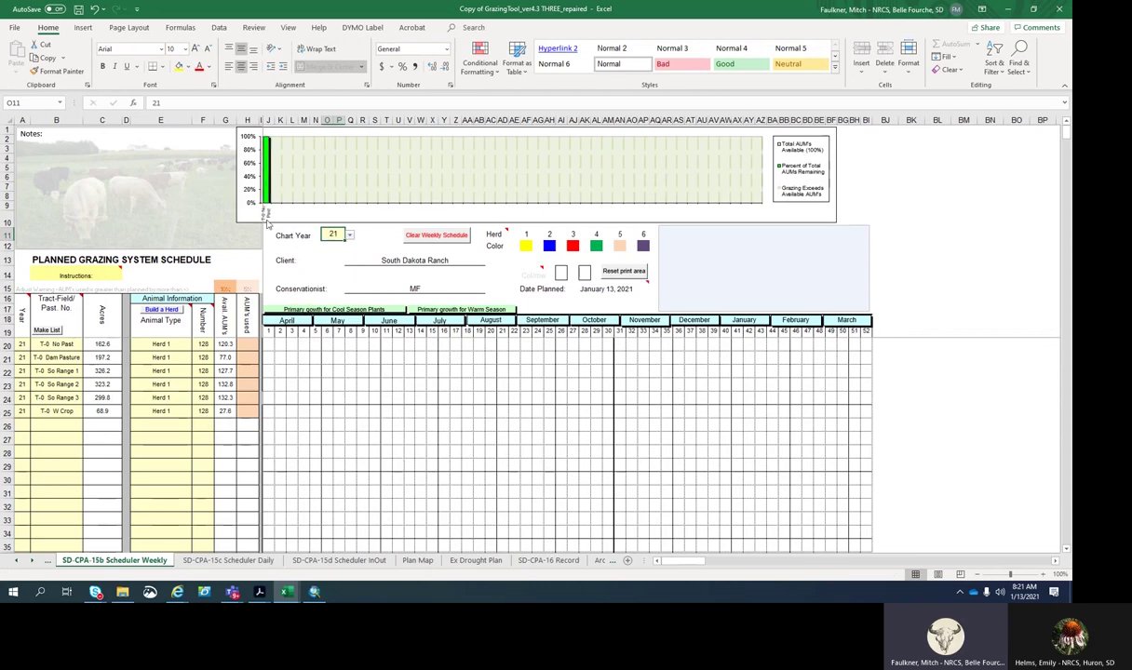
{"action": "mouse_move", "coordinate": [270, 142]}
Schedule T-0 No Past with herd code 1 in weeks 7 and 8, trying code 2 in week 8 before replacing it with 1.
{"action": "left_click", "coordinate": [340, 342]}
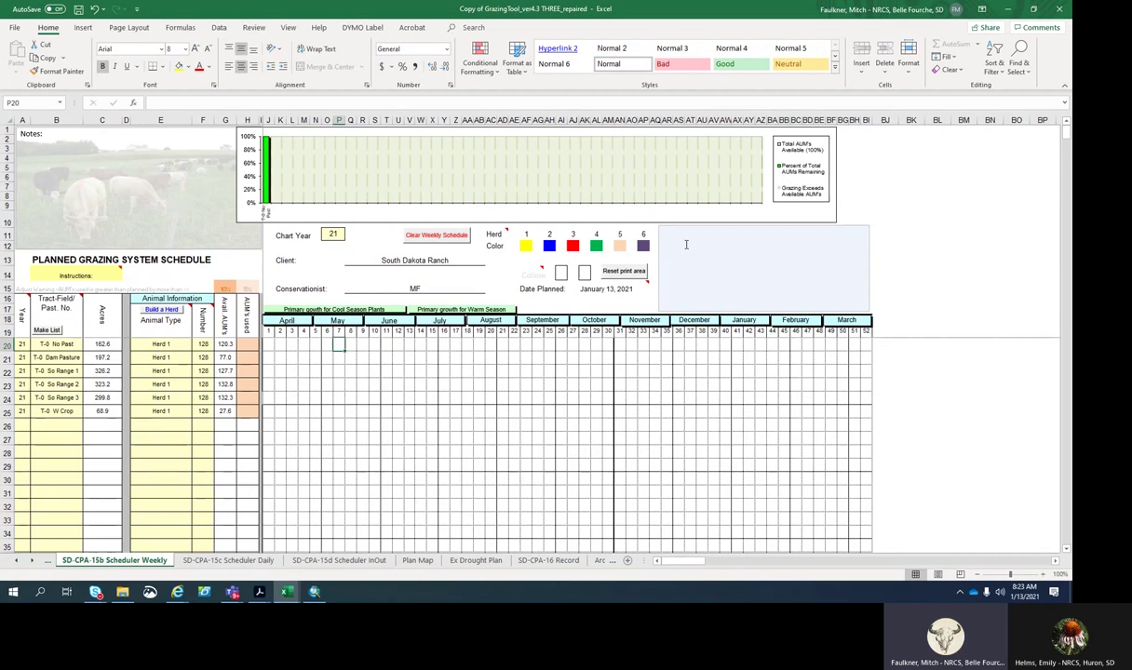
{"action": "type", "text": "1"}
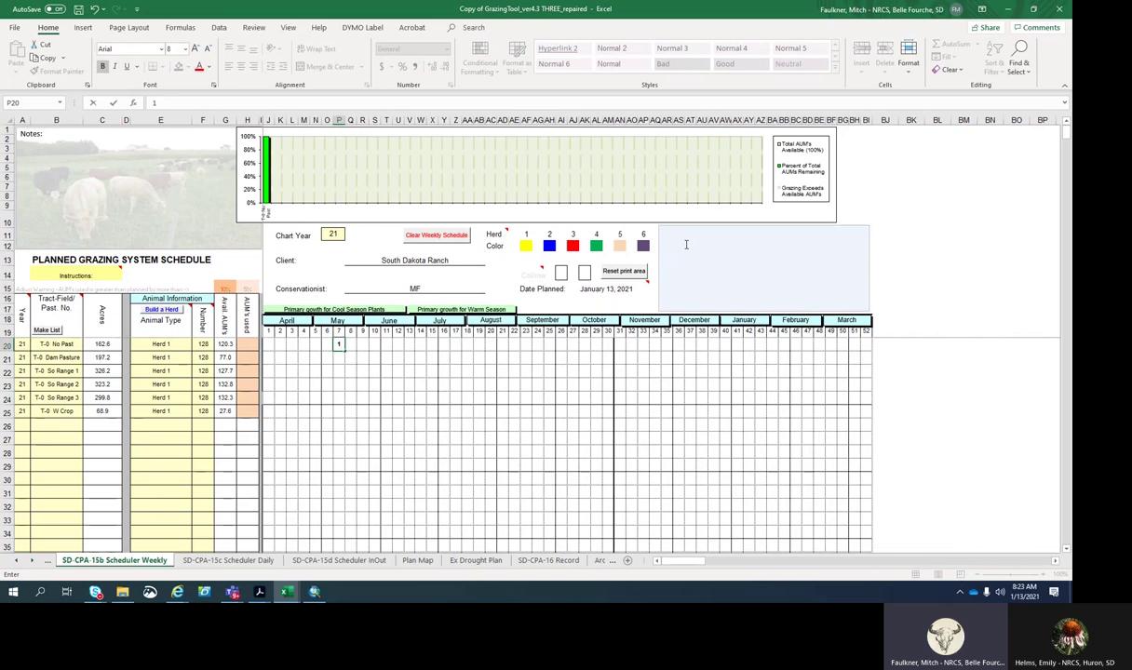
{"action": "key", "text": "Tab"}
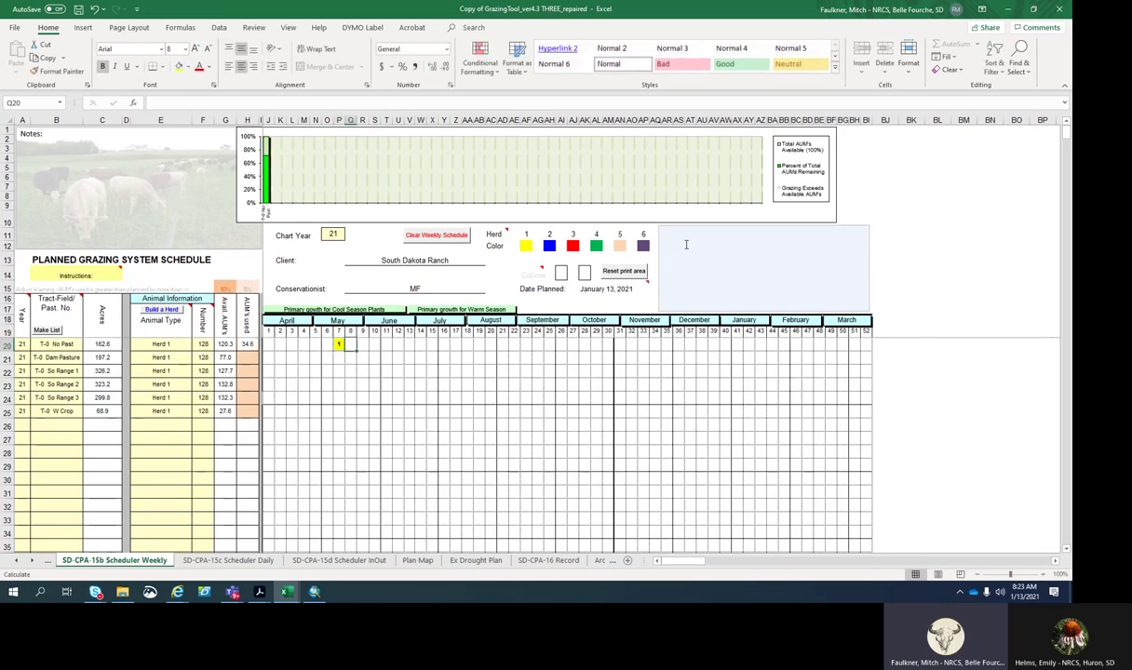
{"action": "type", "text": "2"}
{"action": "key", "text": "ctrl+Return"}
{"action": "type", "text": "1"}
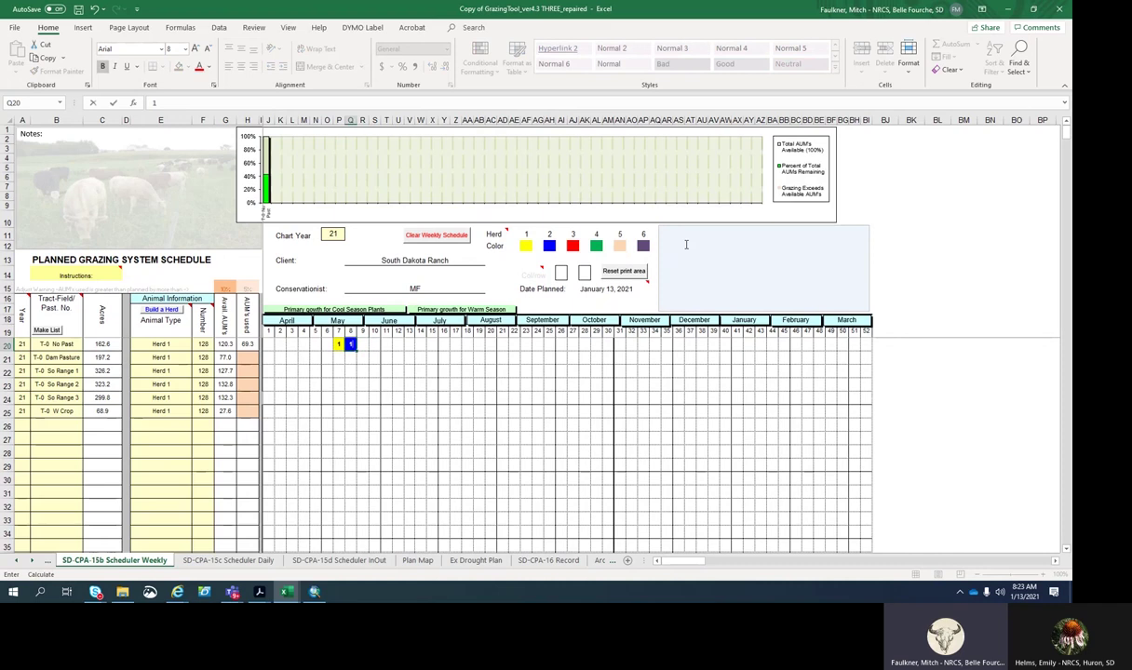
{"action": "key", "text": "Tab"}
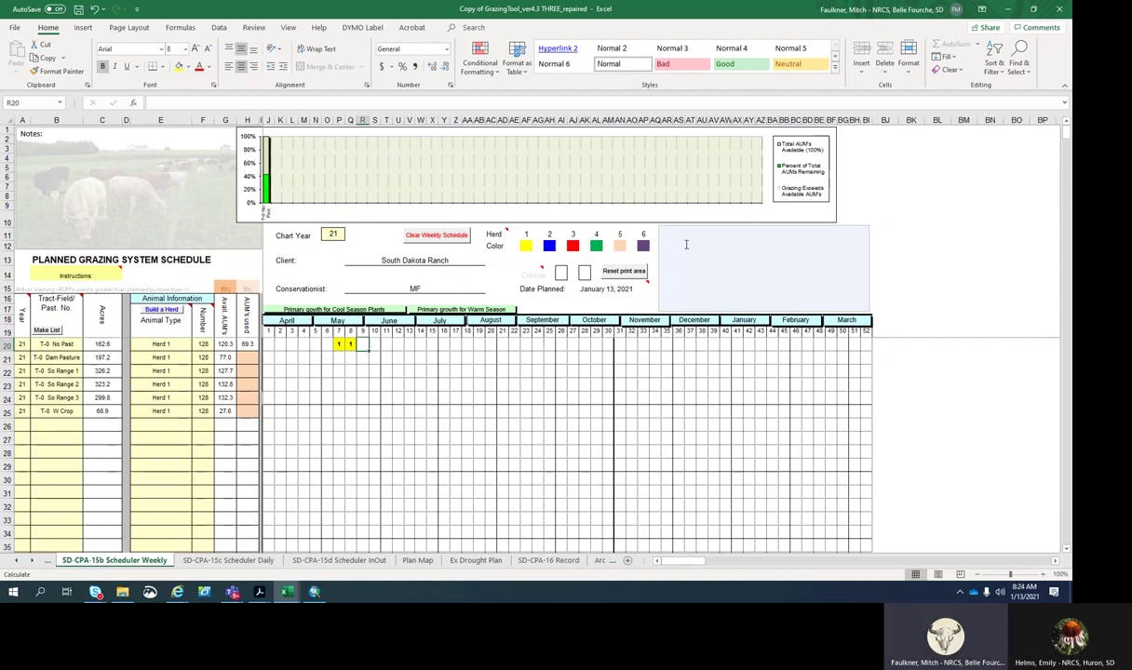
Extend Herd 1's grazing of T-0 No Past through weeks 9 and 10 with herd code 1.
{"action": "type", "text": "1"}
{"action": "key", "text": "Tab"}
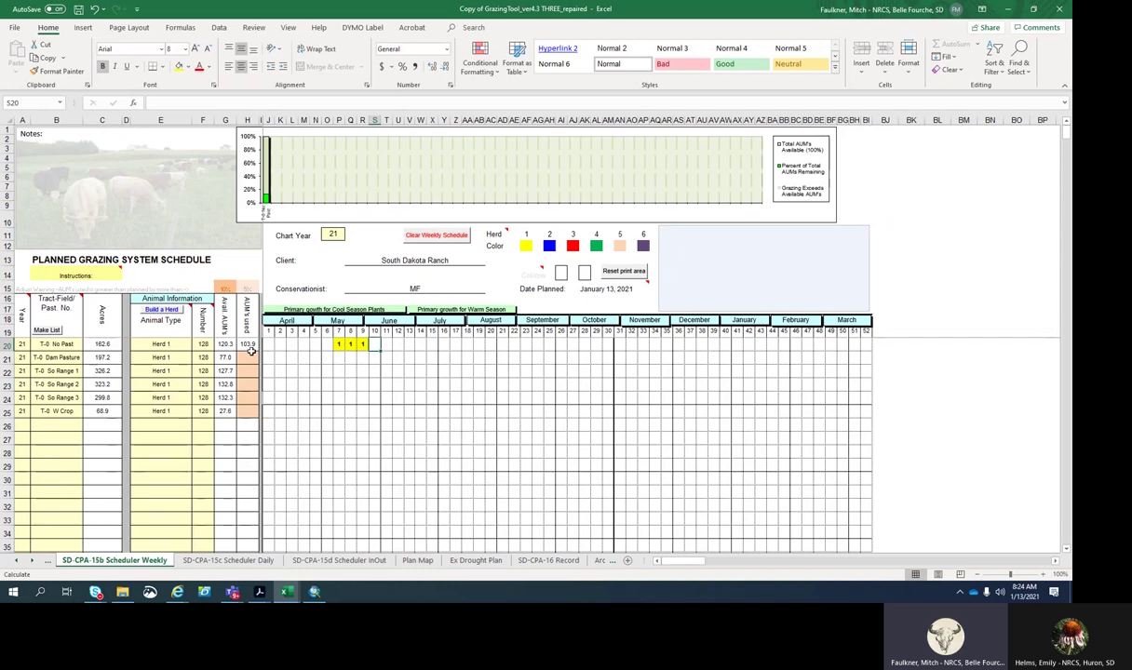
{"action": "type", "text": "1"}
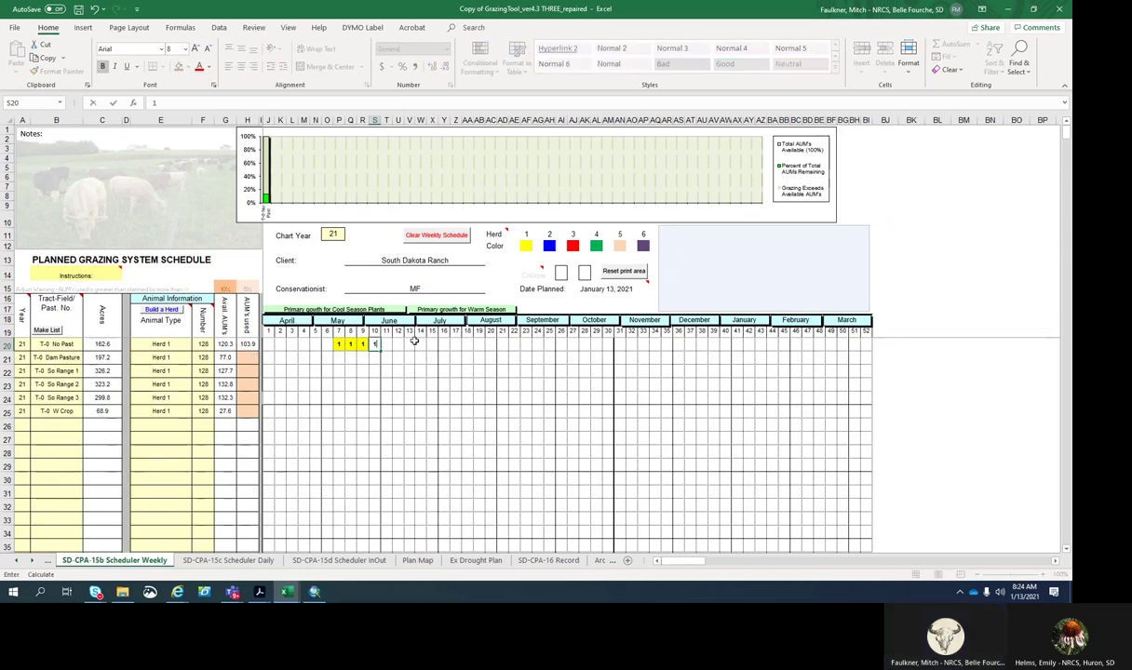
Clear the week 10 grazing entry from the T-0 No Past row.
{"action": "left_click", "coordinate": [407, 346]}
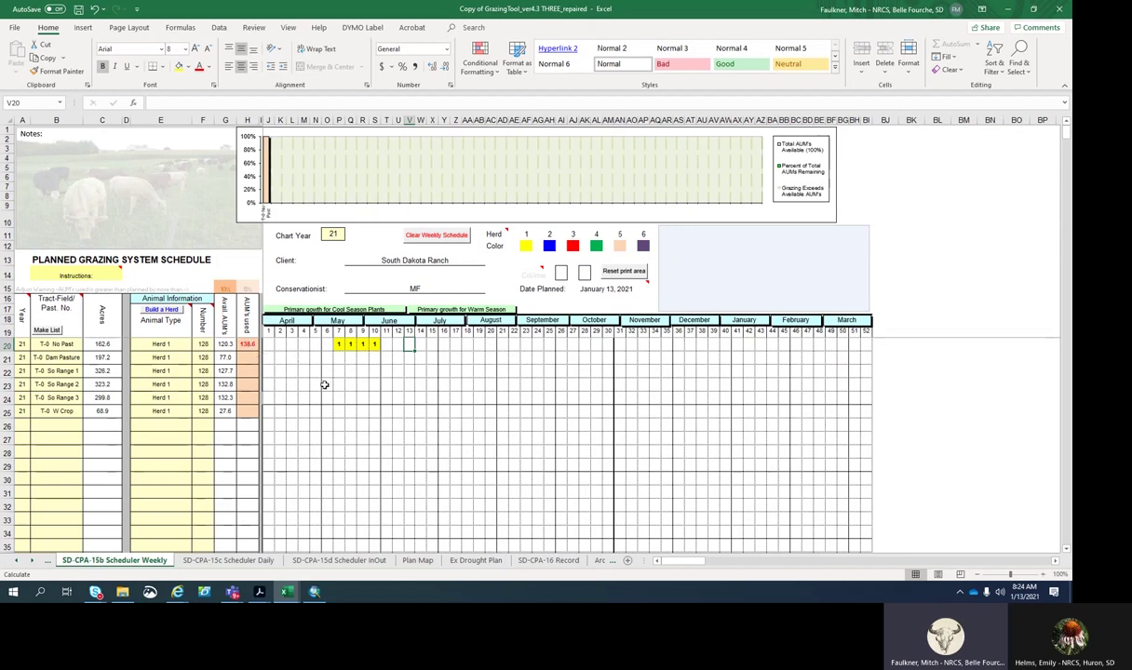
{"action": "left_click", "coordinate": [373, 344]}
{"action": "key", "text": "Delete"}
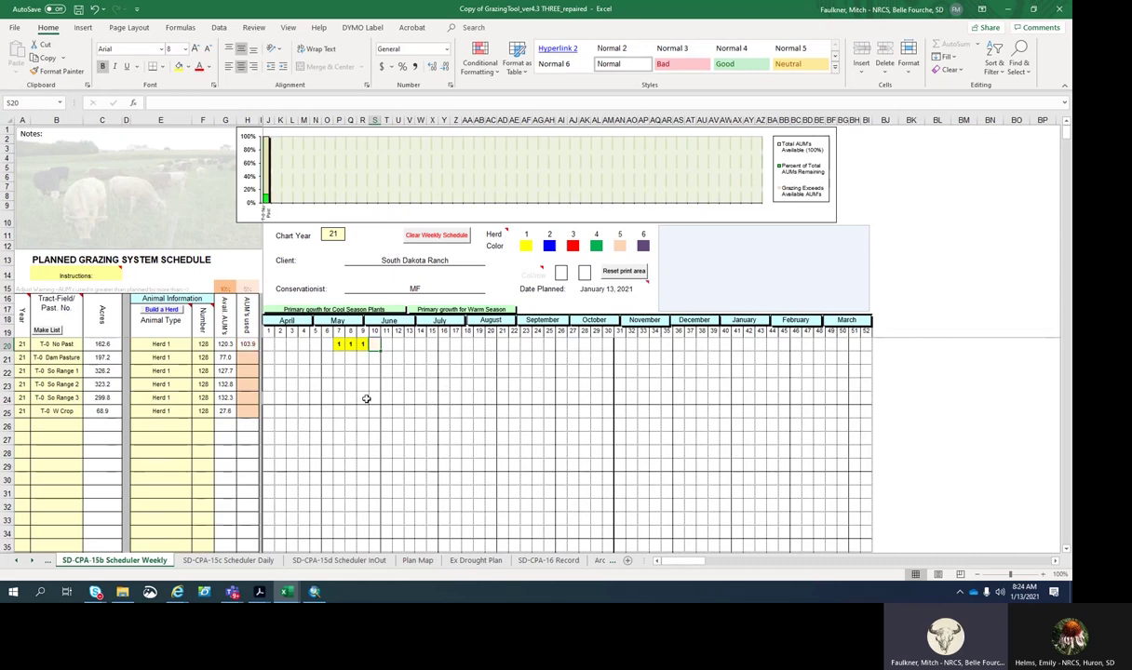
Schedule Herd 1 on T-0 Dam Pasture for weeks 10 and 11 by entering 1 in each week.
{"action": "left_click", "coordinate": [363, 345]}
{"action": "left_click", "coordinate": [375, 359]}
{"action": "type", "text": "1"}
{"action": "key", "text": "Tab"}
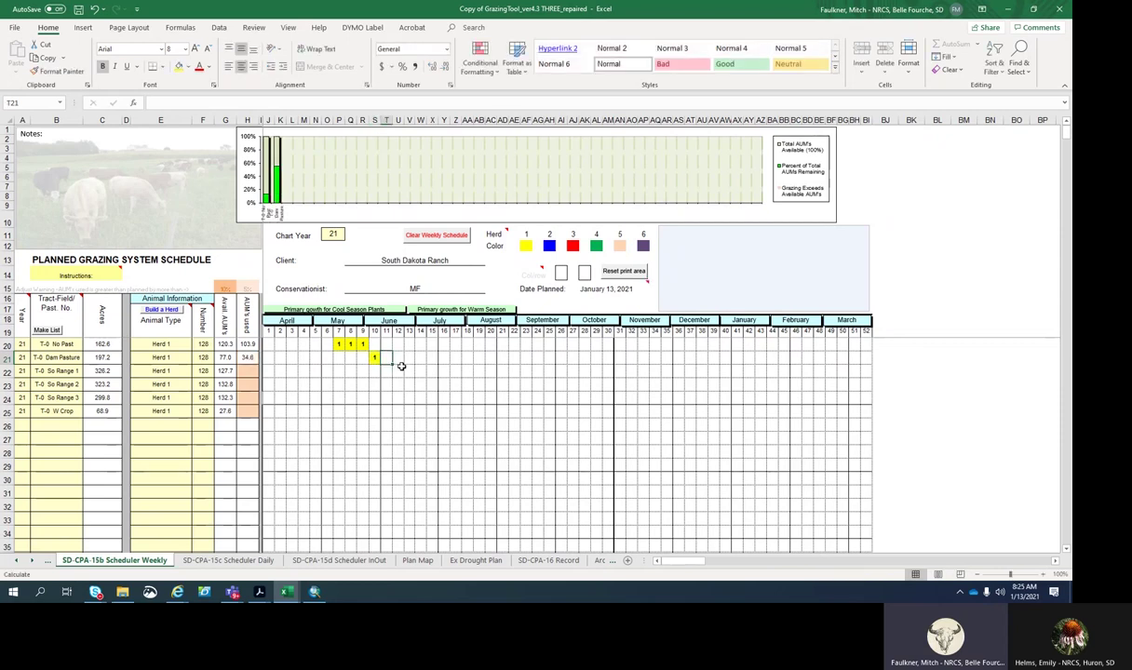
{"action": "type", "text": "1"}
{"action": "key", "text": "Tab"}
Try a third grazing week for T-0 Dam Pasture in week 12 and clear the entry.
{"action": "left_click", "coordinate": [408, 359]}
{"action": "type", "text": "1"}
{"action": "key", "text": "Escape"}
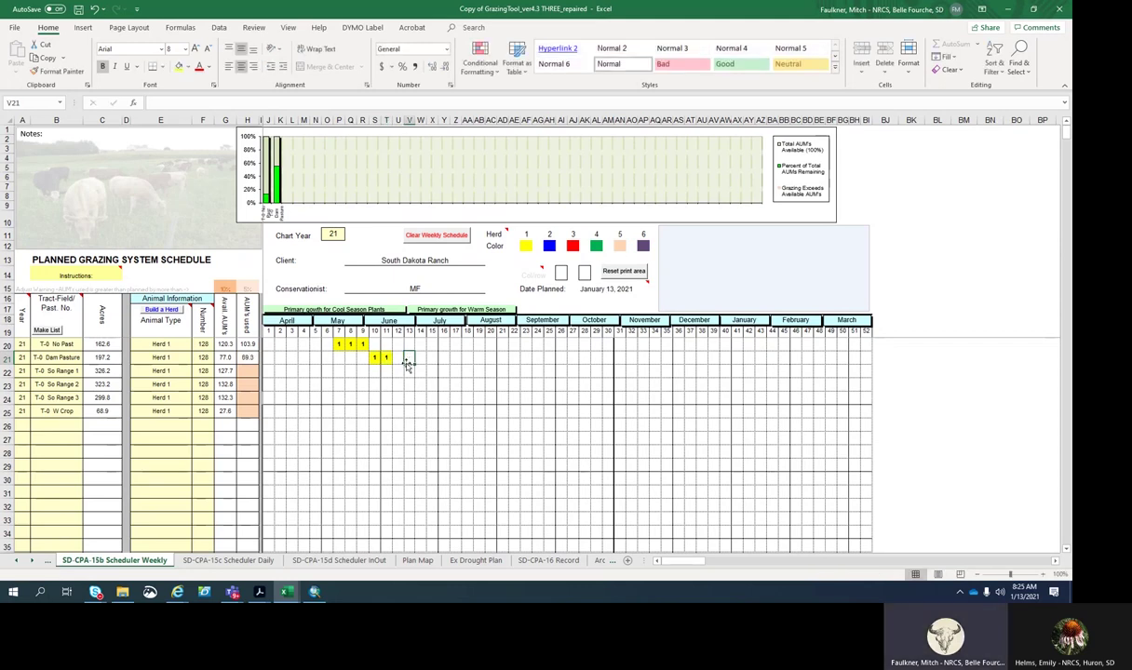
{"action": "key", "text": "Left"}
{"action": "type", "text": "1"}
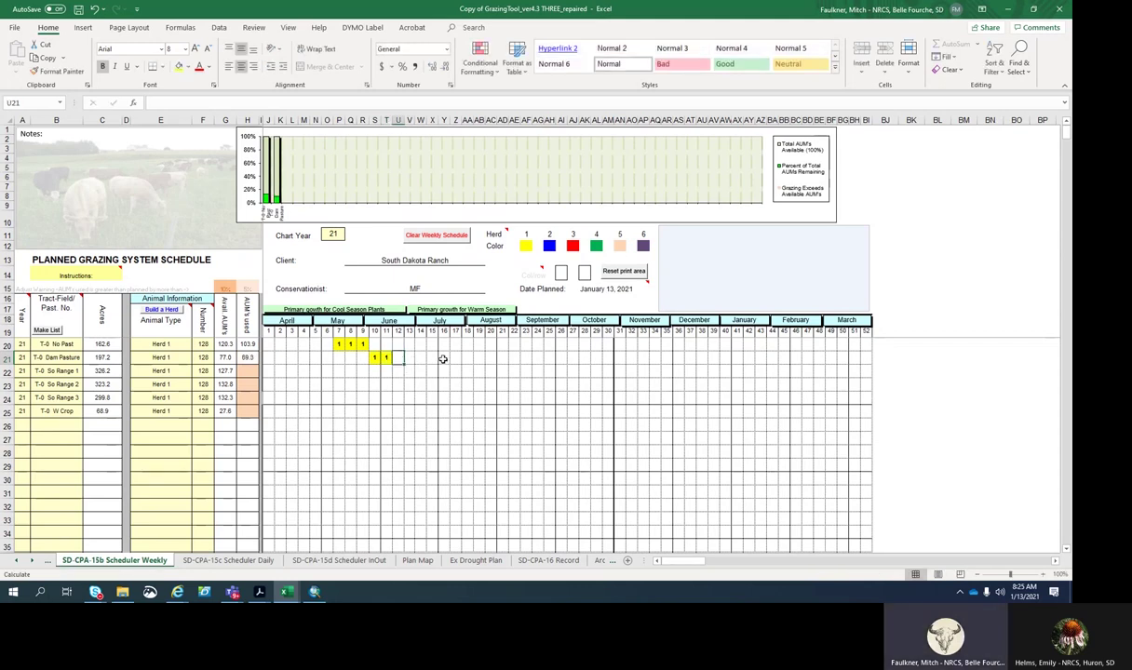
{"action": "left_click", "coordinate": [421, 361]}
{"action": "left_click", "coordinate": [398, 357]}
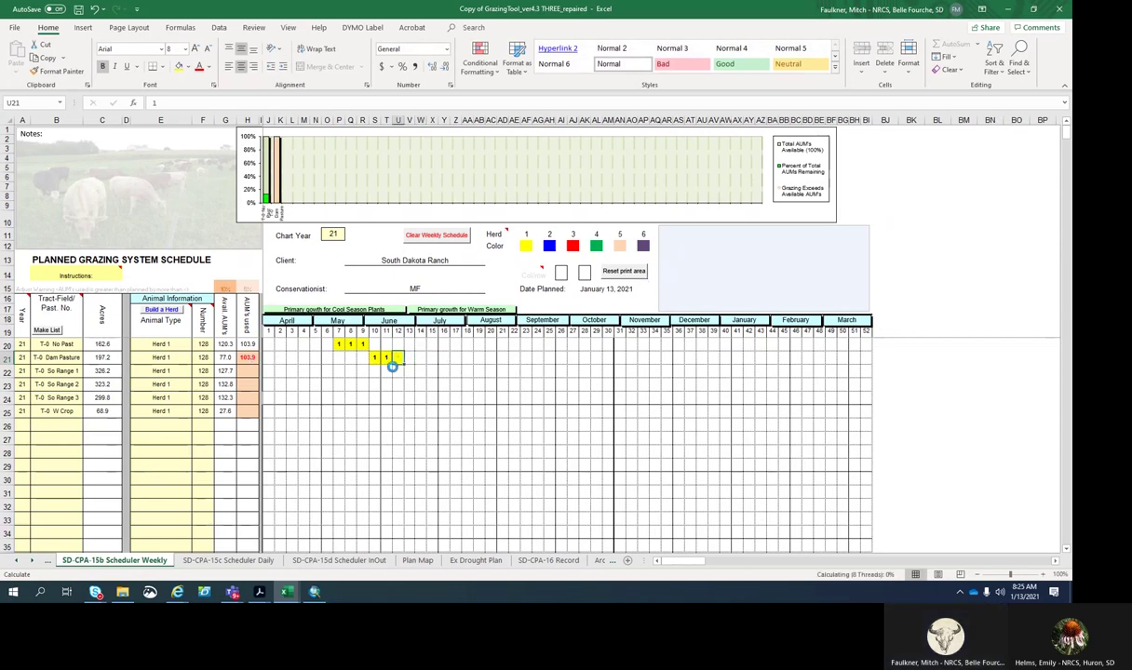
{"action": "key", "text": "Delete"}
Schedule Herd 1 on T-0 So Range 1 for weeks 12 to 15 by entering 1 in each week.
{"action": "left_click", "coordinate": [401, 369]}
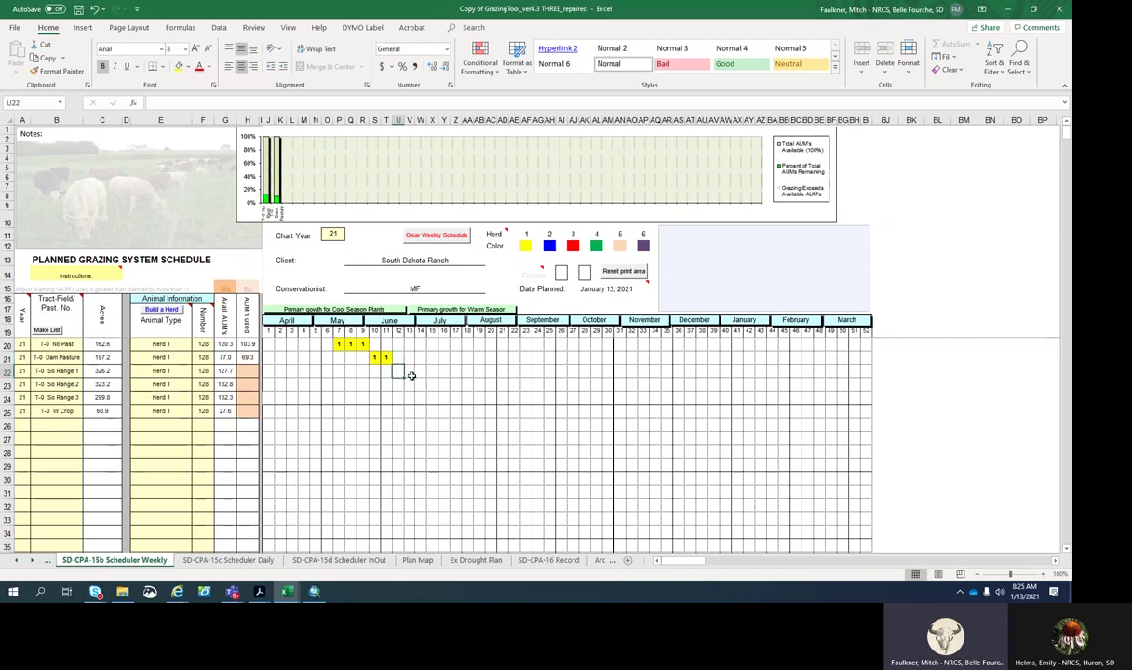
{"action": "type", "text": "1"}
{"action": "left_click", "coordinate": [419, 375]}
{"action": "type", "text": "1"}
{"action": "left_click", "coordinate": [421, 372]}
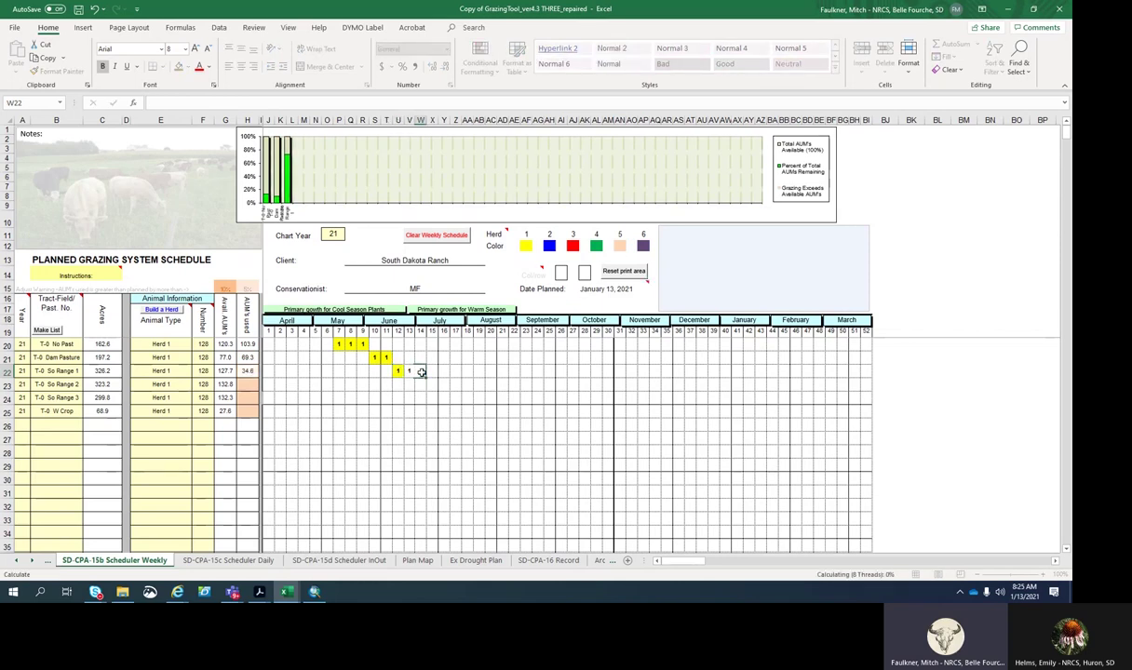
{"action": "type", "text": "1"}
{"action": "left_click", "coordinate": [435, 373]}
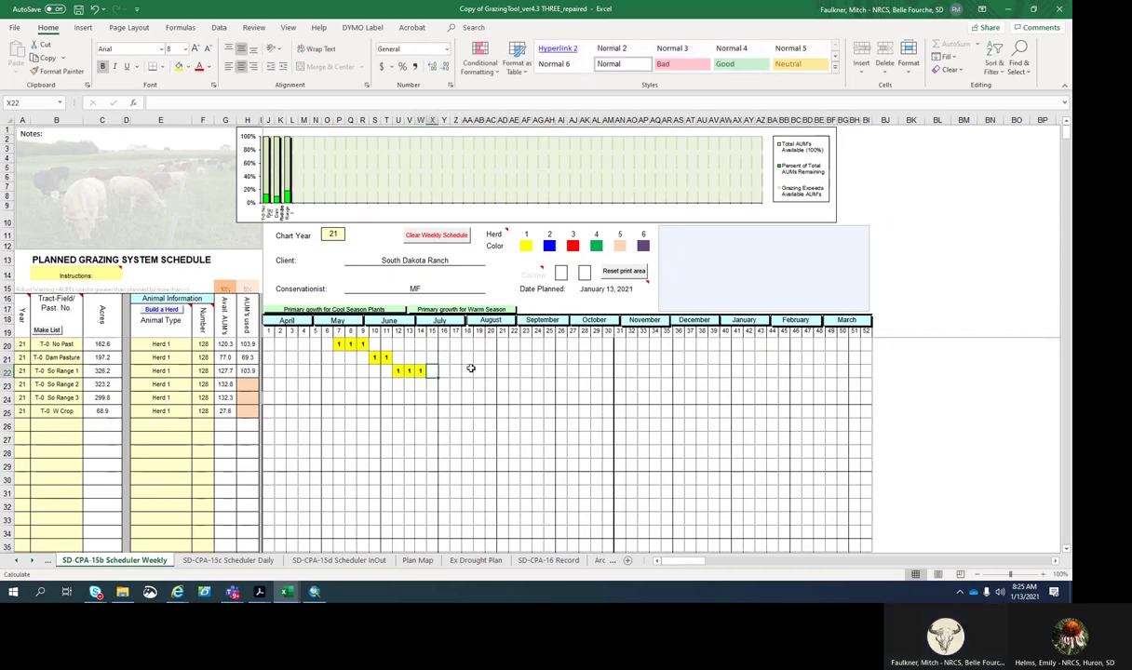
{"action": "type", "text": "1"}
{"action": "left_click", "coordinate": [474, 371]}
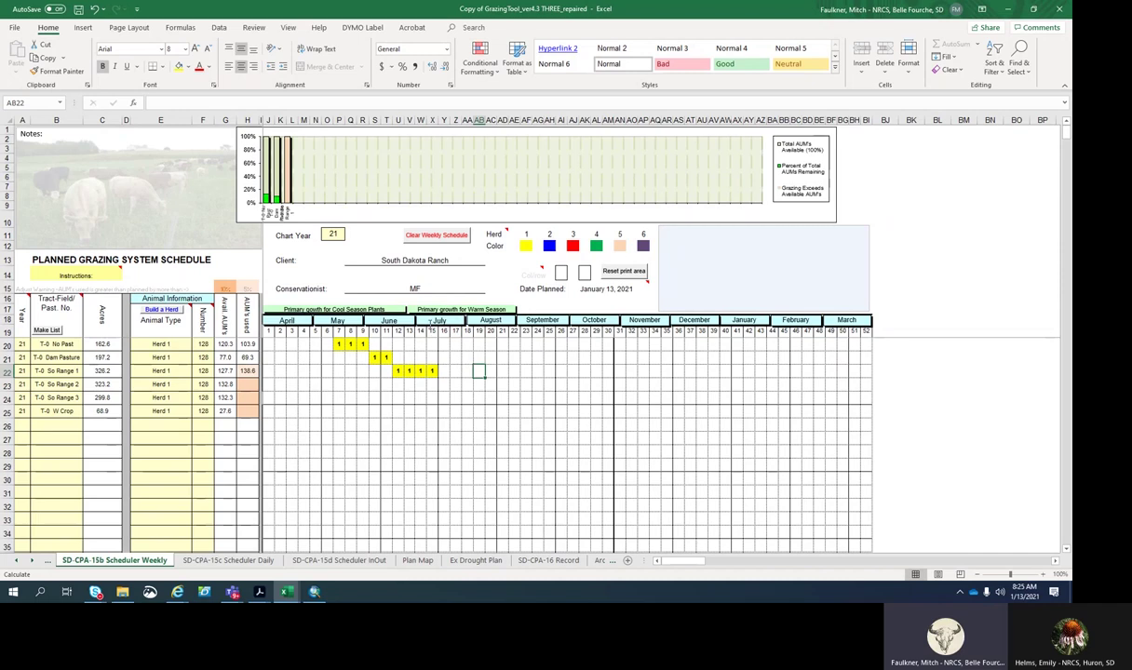
Examine the AUMs-used formula for T-0 So Range 1 and the two percentage thresholds above the AUM columns.
{"action": "left_click", "coordinate": [249, 372]}
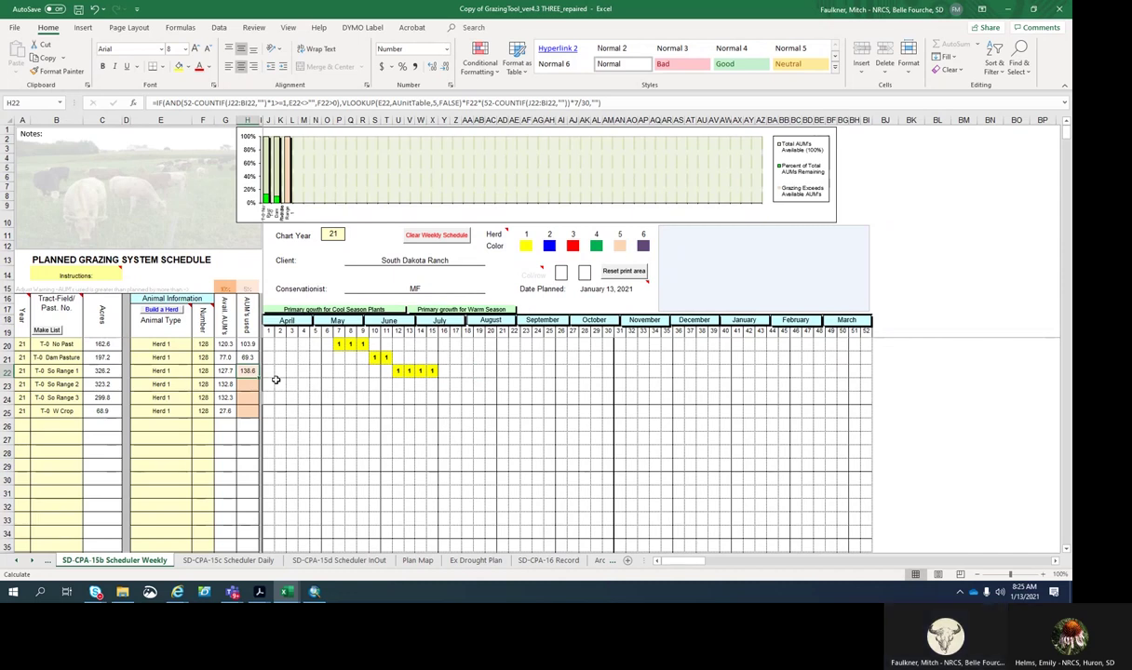
{"action": "left_click", "coordinate": [224, 288]}
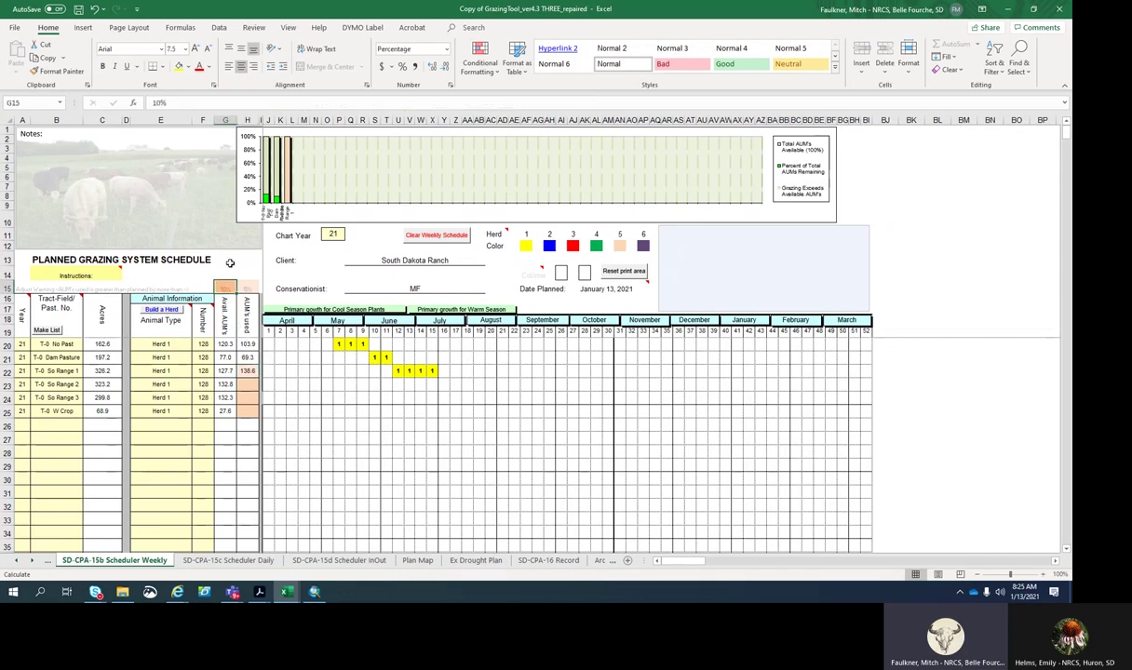
{"action": "left_click", "coordinate": [249, 290]}
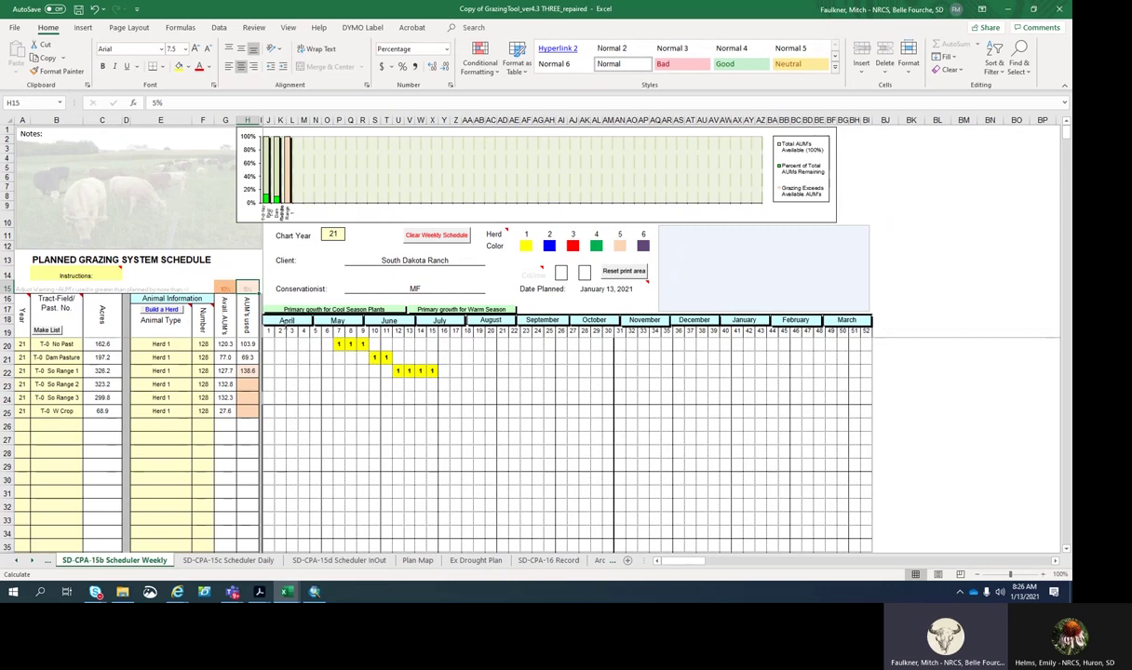
{"action": "left_click", "coordinate": [246, 370]}
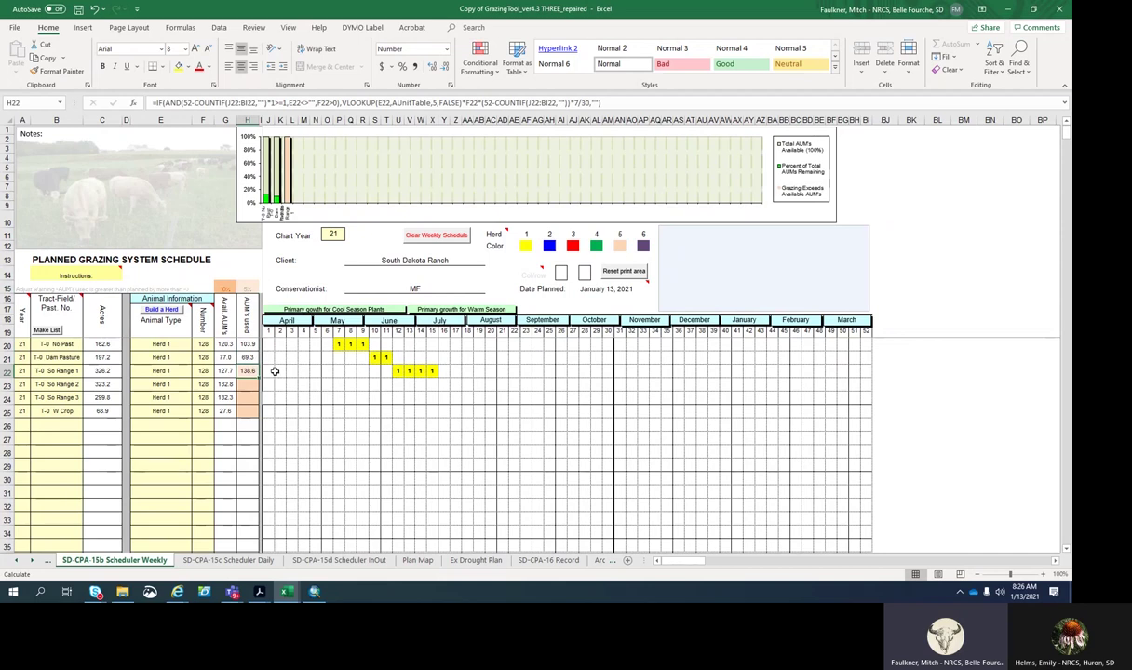
Try a fifth grazing week for T-0 So Range 1 in week 16 and clear the entry.
{"action": "left_click", "coordinate": [445, 372]}
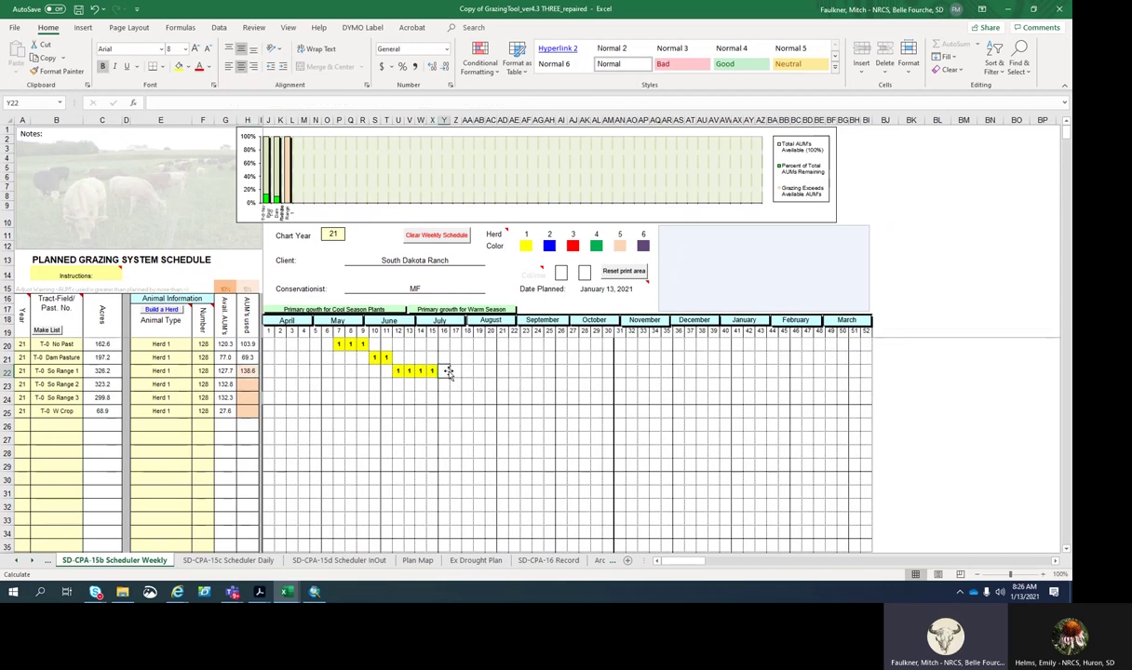
{"action": "type", "text": "1"}
{"action": "left_click", "coordinate": [466, 371]}
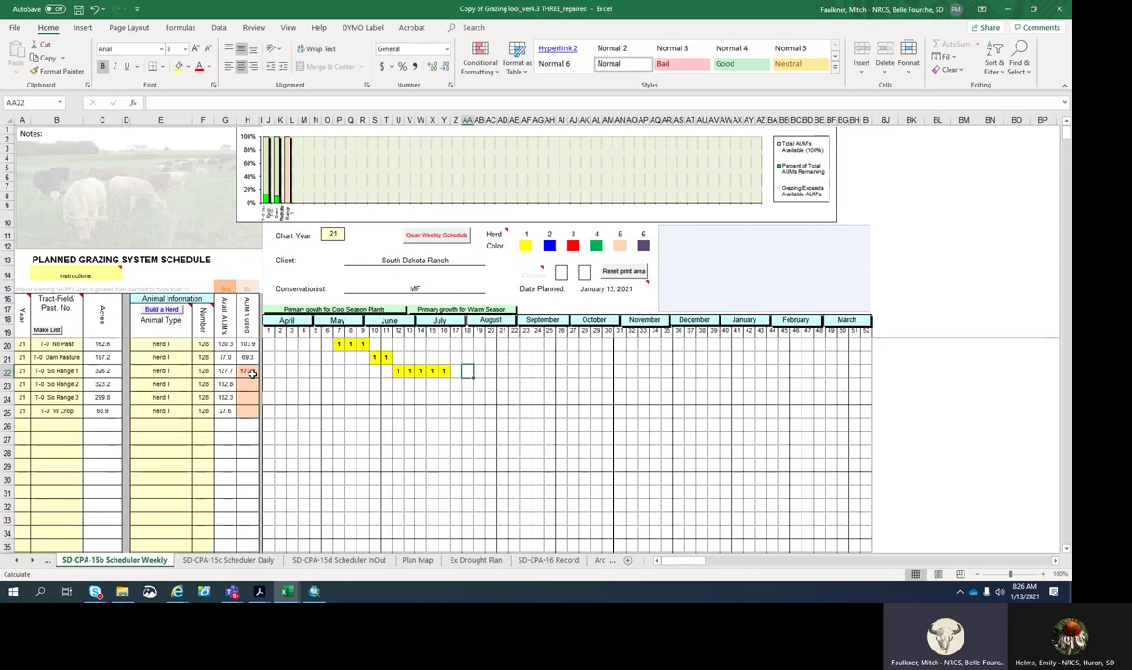
{"action": "left_click", "coordinate": [445, 371]}
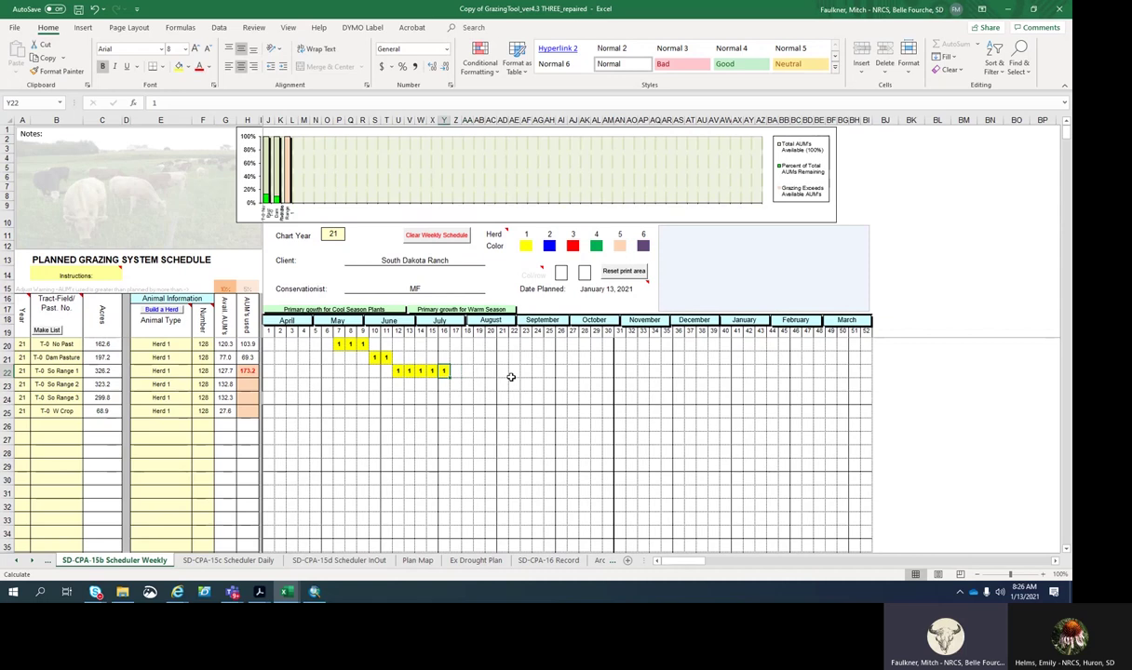
{"action": "key", "text": "Delete"}
Schedule Herd 1 on T-0 So Range 2 for weeks 16 to 19 by entering 1 in each week.
{"action": "left_click", "coordinate": [444, 382]}
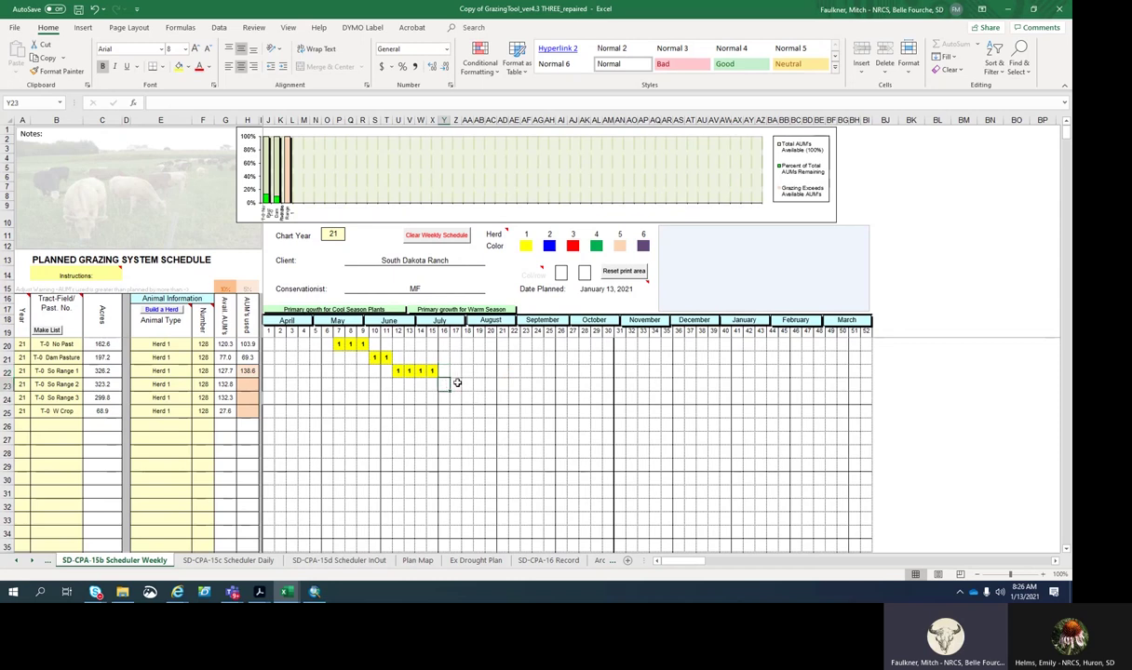
{"action": "type", "text": "1"}
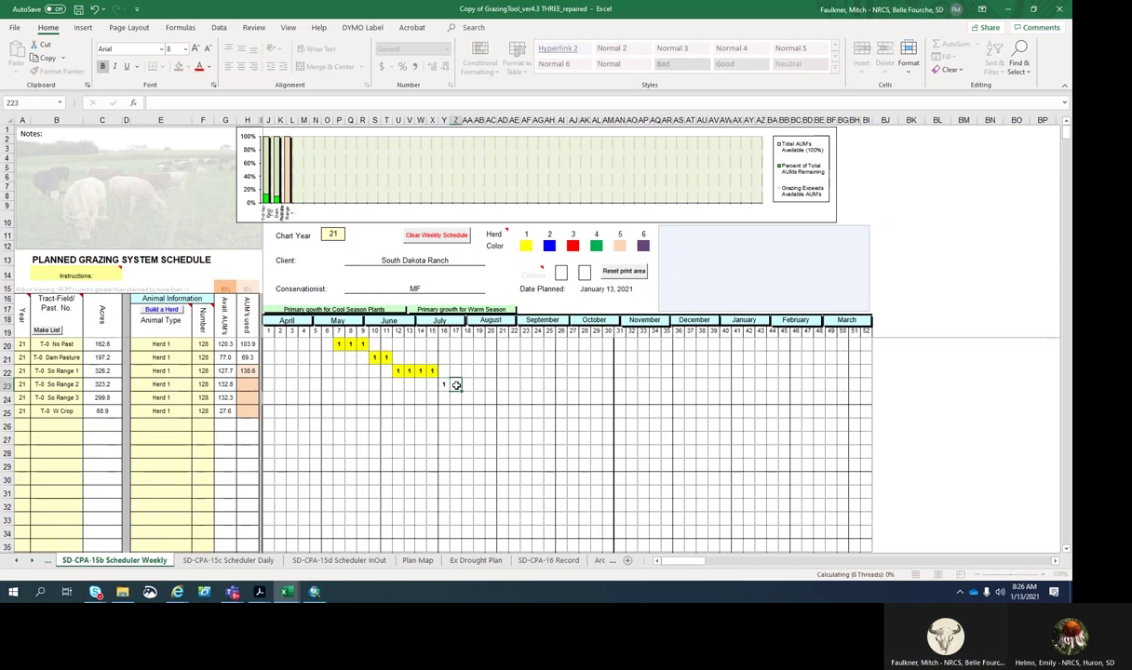
{"action": "left_click", "coordinate": [457, 385]}
{"action": "type", "text": "1"}
{"action": "left_click", "coordinate": [467, 384]}
{"action": "type", "text": "1"}
{"action": "left_click", "coordinate": [478, 385]}
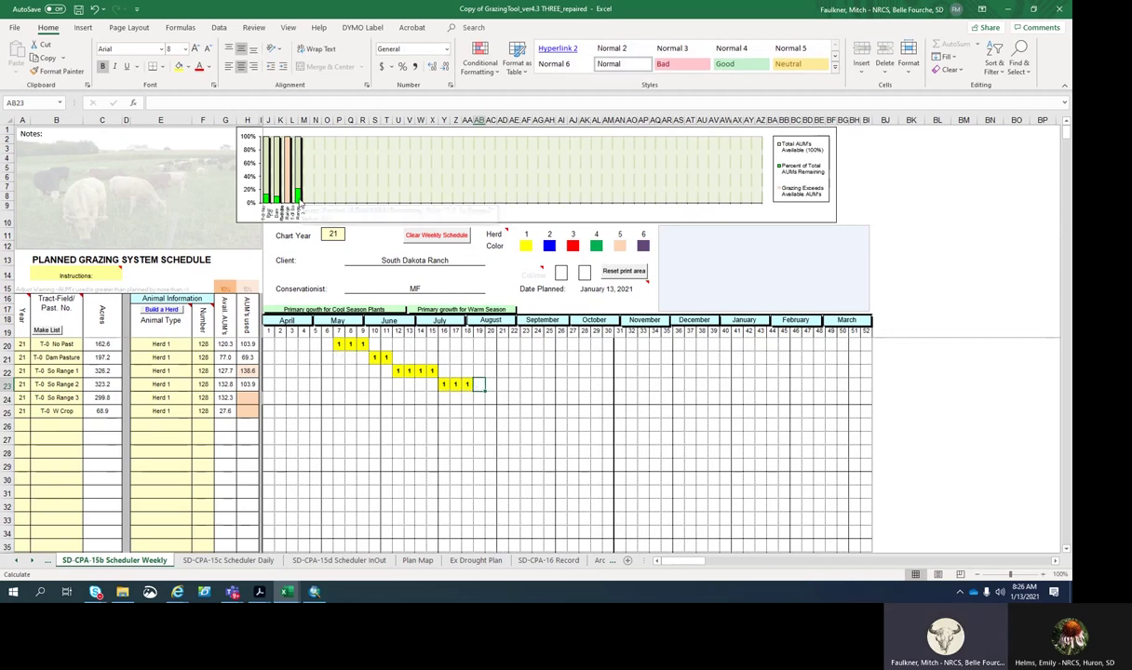
{"action": "type", "text": "1"}
{"action": "left_click", "coordinate": [493, 384]}
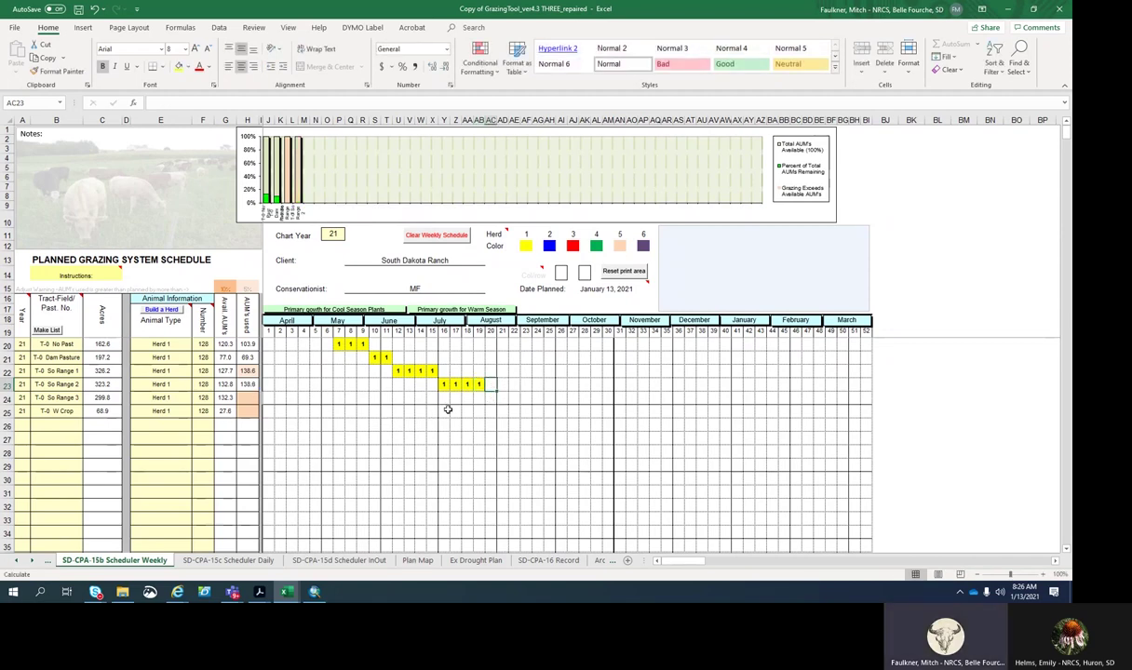
Schedule Herd 1 on T-0 So Range 3 for weeks 20 to 23 by entering 1 in each week.
{"action": "left_click", "coordinate": [494, 398]}
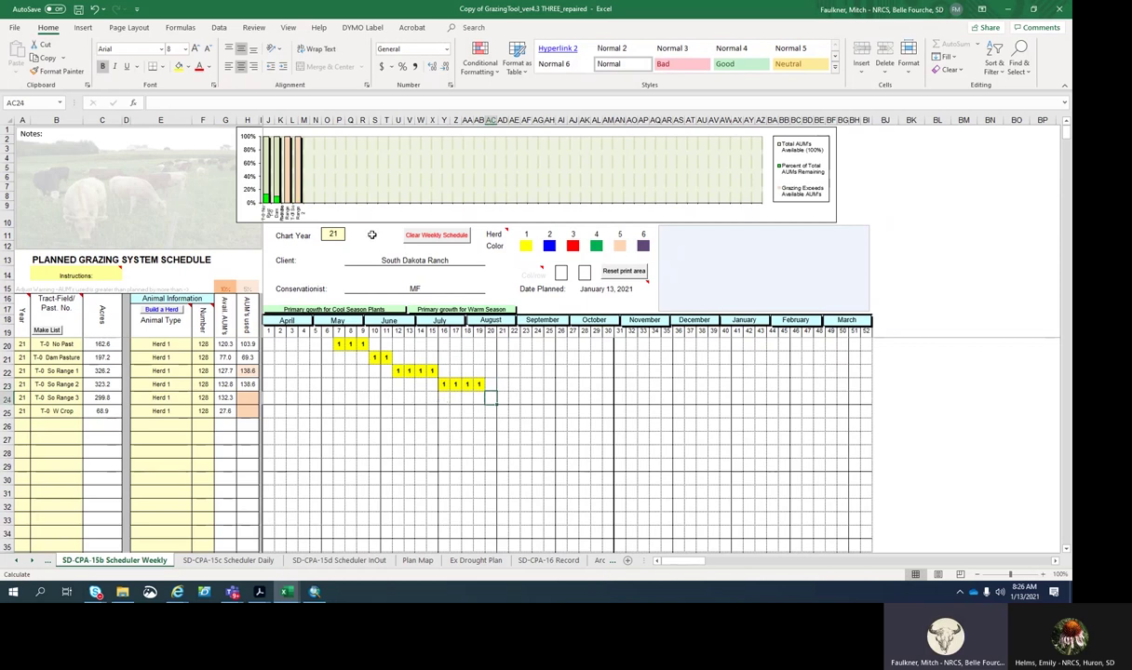
{"action": "type", "text": "1"}
{"action": "key", "text": "Tab"}
{"action": "type", "text": "1"}
{"action": "key", "text": "Tab"}
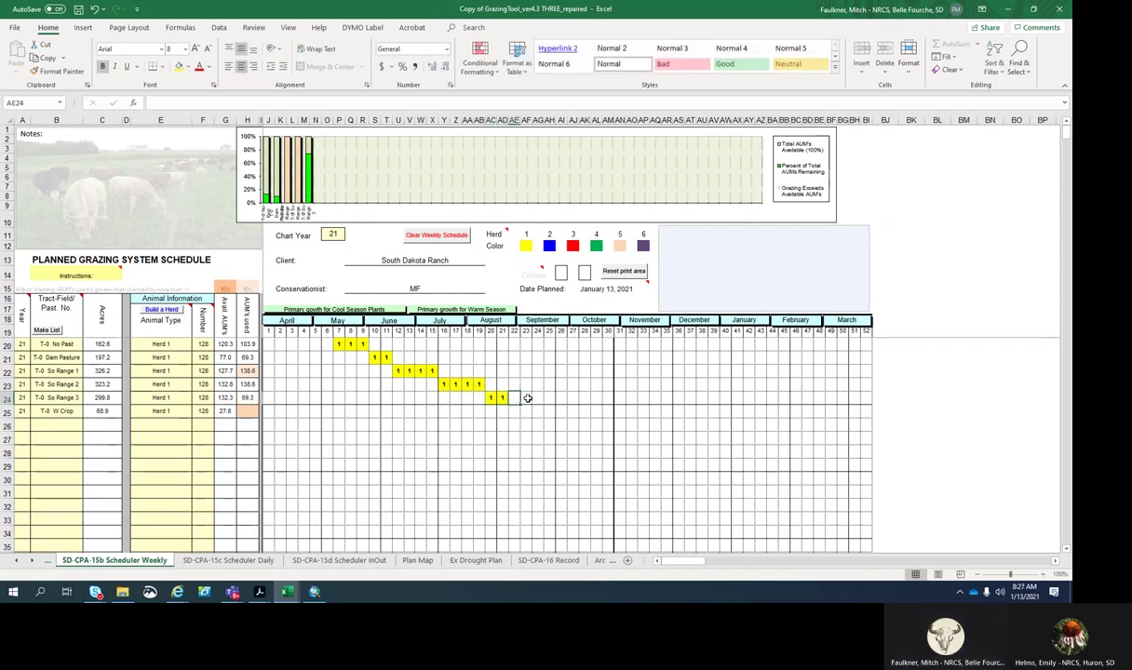
{"action": "type", "text": "1"}
{"action": "key", "text": "Tab"}
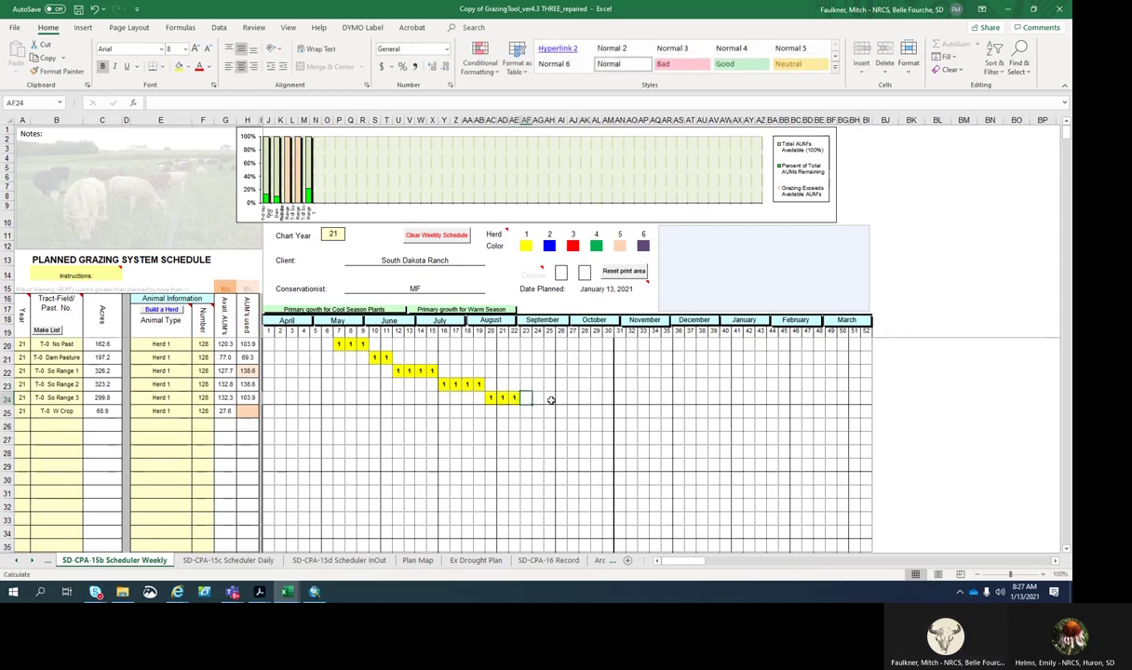
{"action": "type", "text": "1"}
{"action": "key", "text": "Tab"}
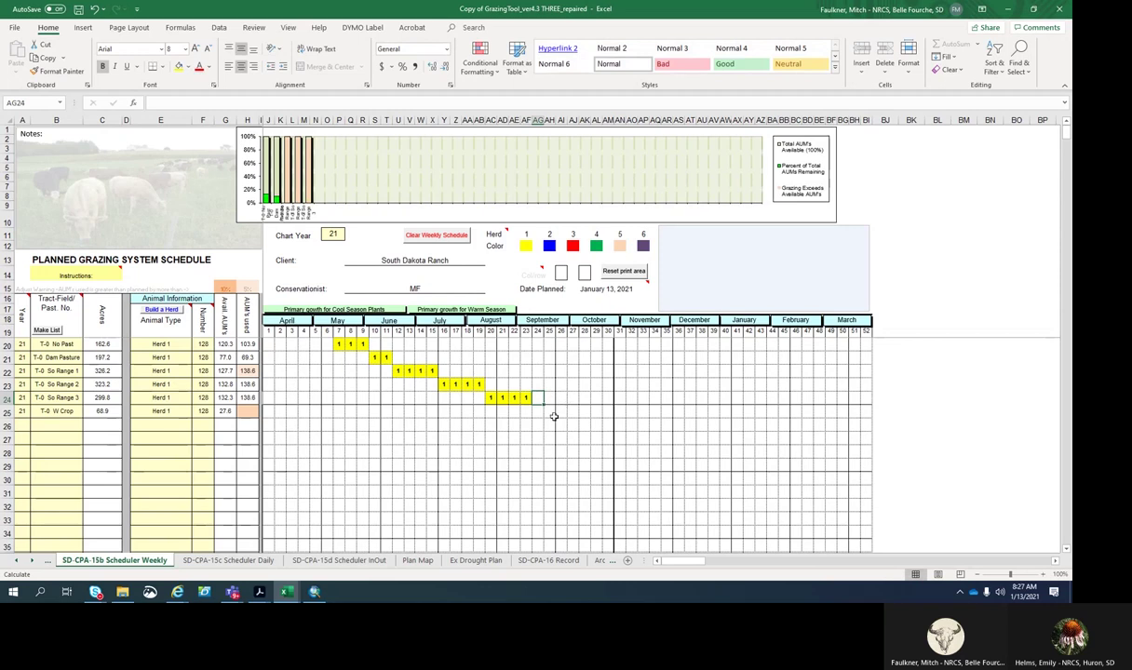
Schedule Herd 1 on T-0 W Crop for week 24 by entering 1.
{"action": "left_click", "coordinate": [537, 411]}
{"action": "type", "text": "1"}
{"action": "key", "text": "Tab"}
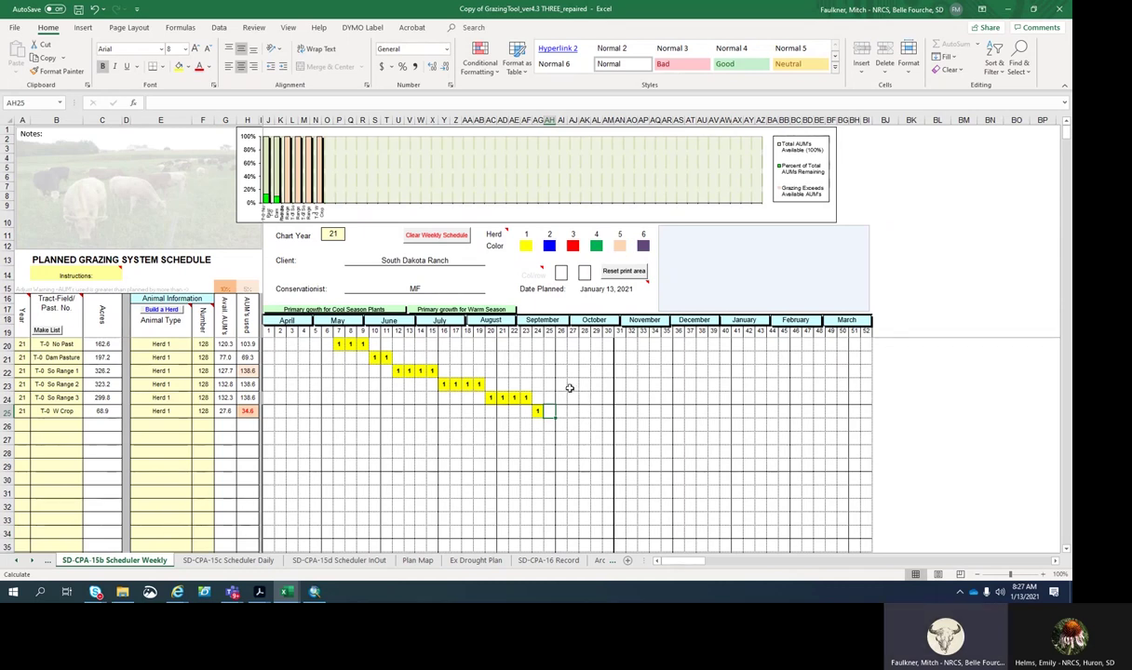
{"action": "scroll", "coordinate": [567, 382], "scroll_direction": "down", "scroll_amount": 1}
{"action": "scroll", "coordinate": [566, 381], "scroll_direction": "up", "scroll_amount": 1}
Enter year 22 in A27 and fill it down through A32.
{"action": "left_click", "coordinate": [22, 439]}
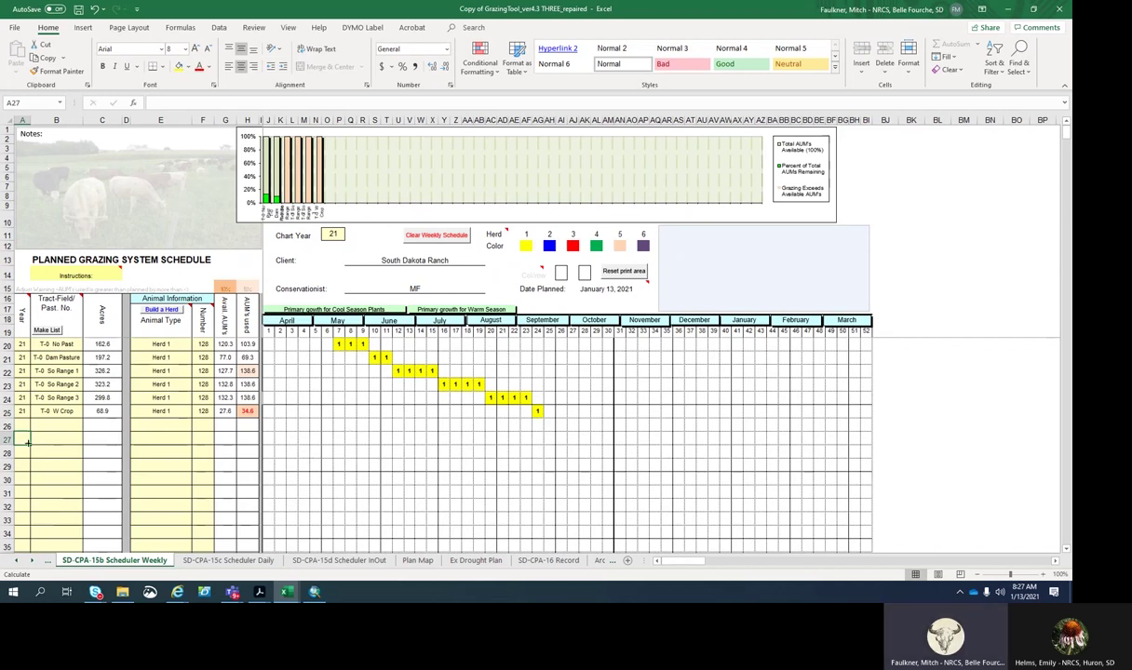
{"action": "type", "text": "22"}
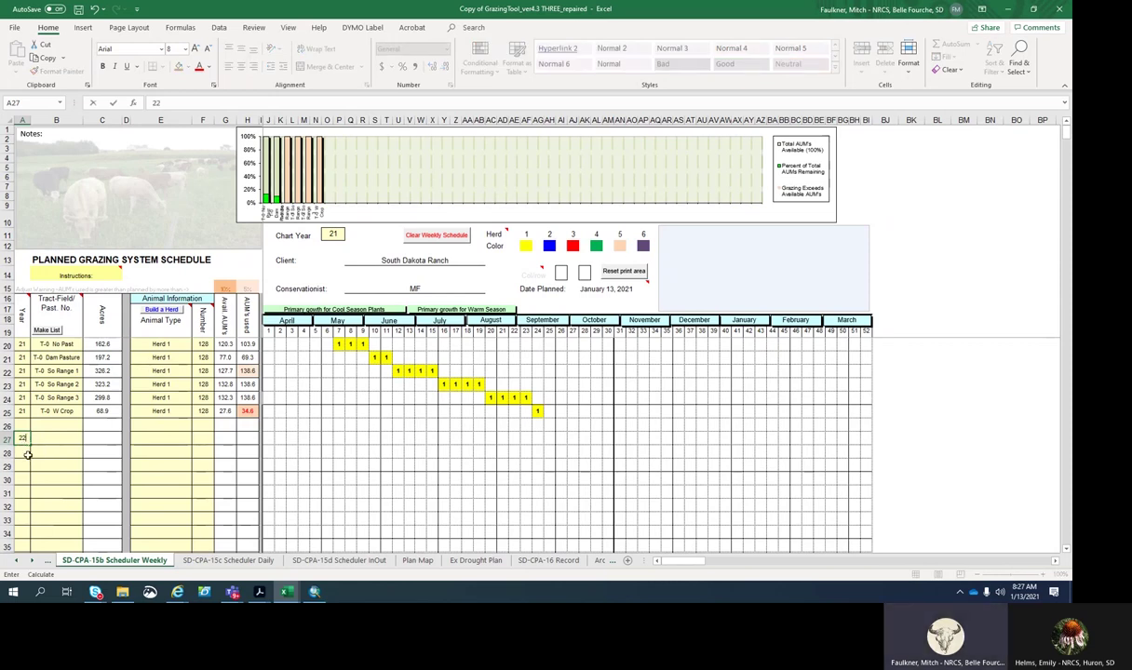
{"action": "left_click", "coordinate": [31, 443]}
{"action": "left_click_drag", "start_coordinate": [31, 447], "coordinate": [26, 504]}
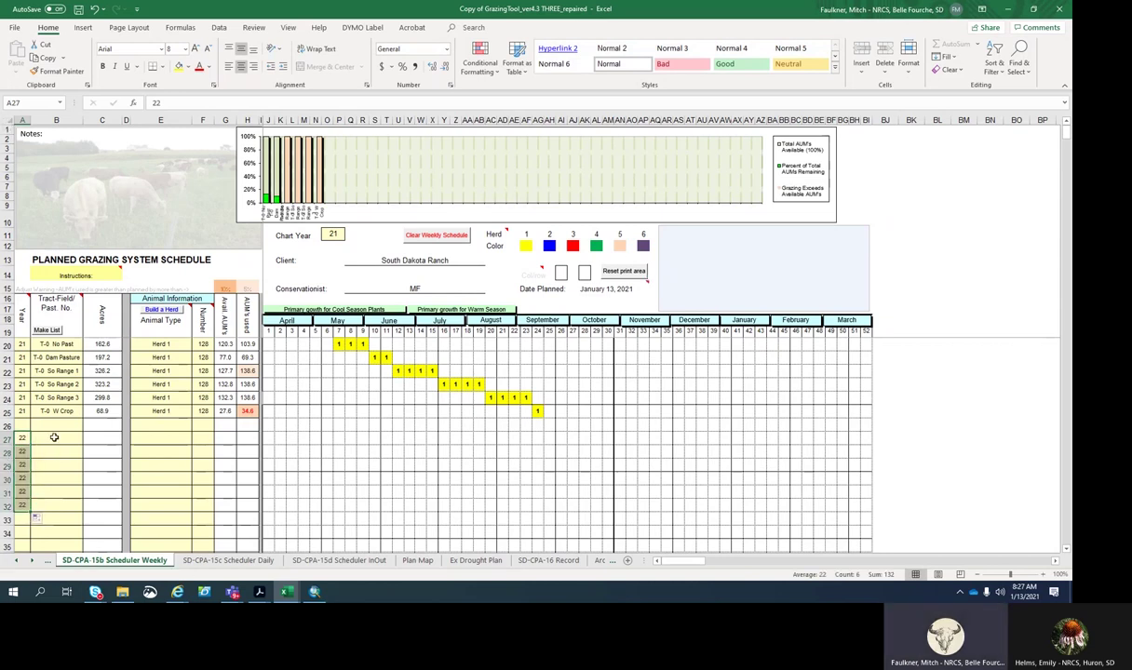
Choose T-0 No Past and T-0 So Range 1 as the pastures for the first two year 22 rows.
{"action": "left_click", "coordinate": [54, 437]}
{"action": "left_click", "coordinate": [87, 439]}
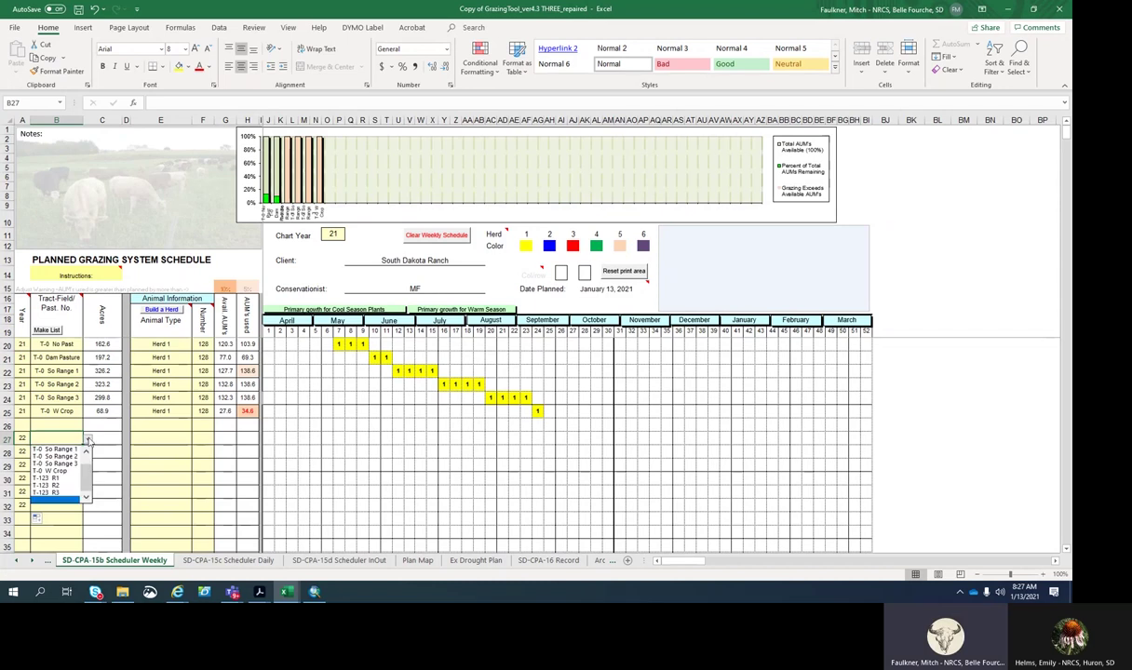
{"action": "scroll", "coordinate": [87, 468], "scroll_direction": "up", "scroll_amount": 2}
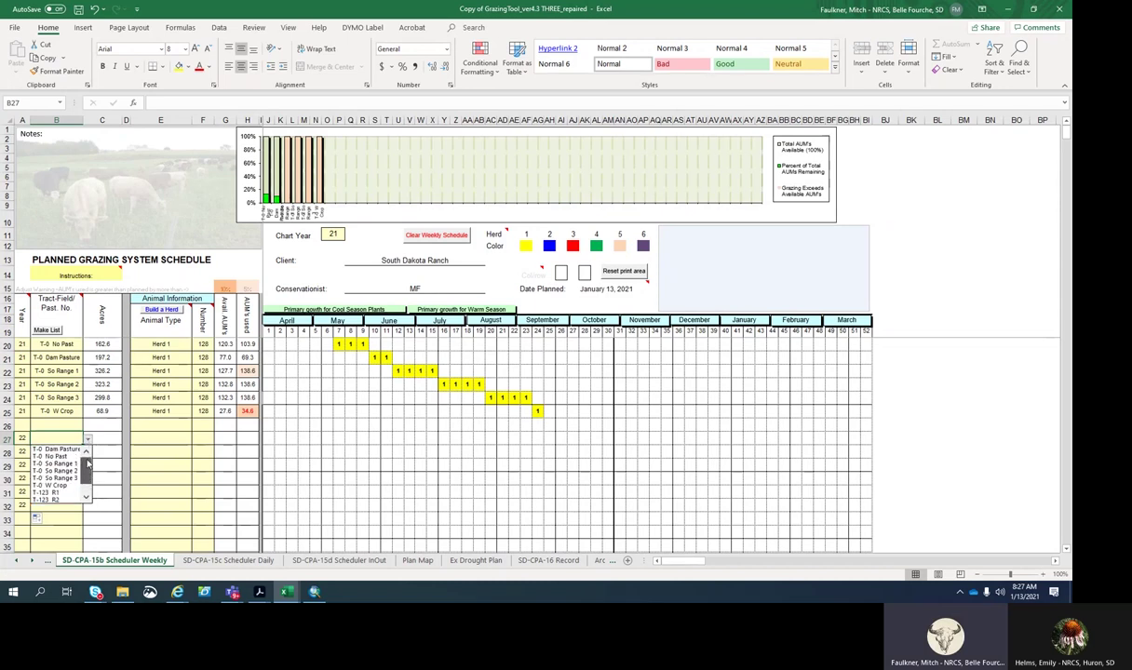
{"action": "left_click", "coordinate": [63, 463]}
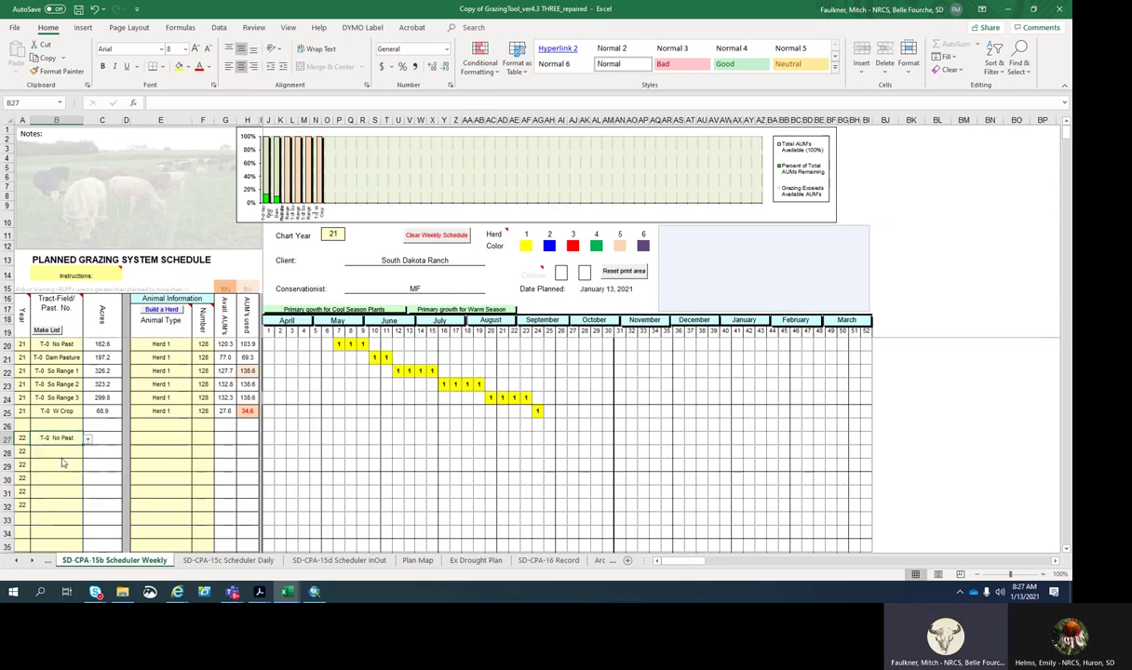
{"action": "left_click", "coordinate": [83, 456]}
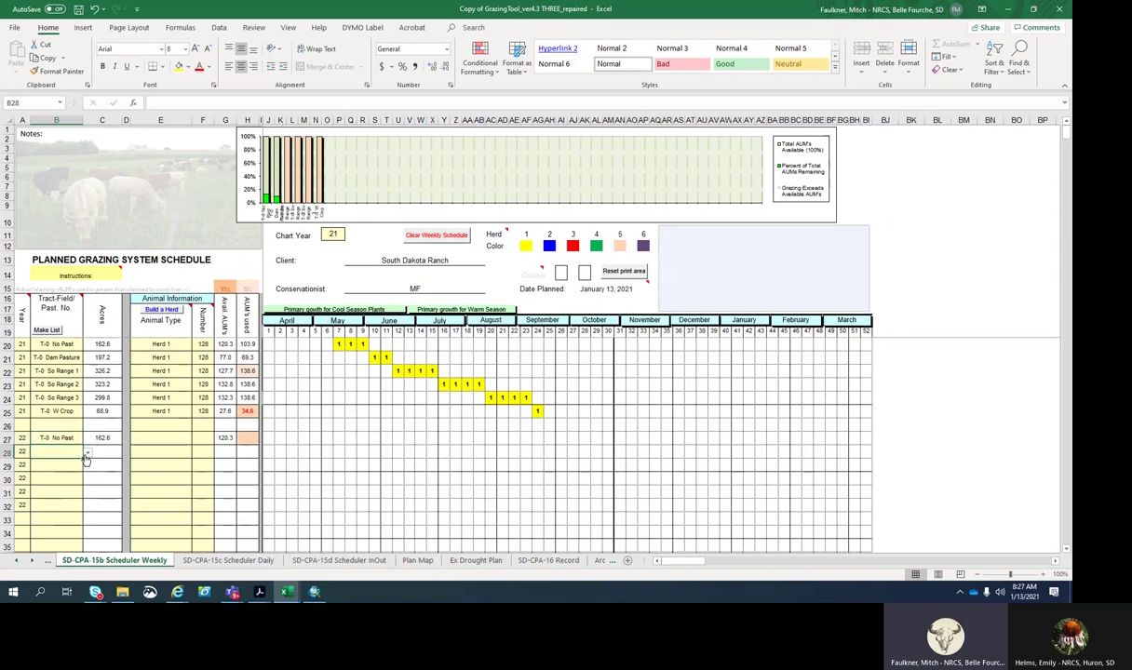
{"action": "left_click", "coordinate": [87, 452]}
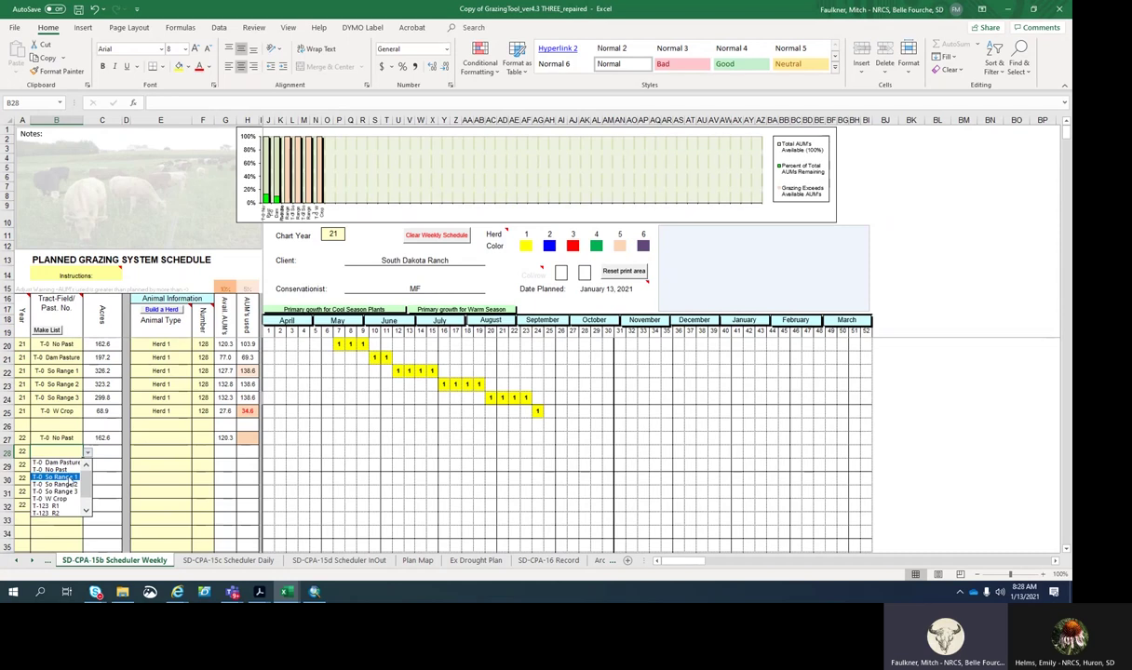
{"action": "left_click", "coordinate": [69, 480]}
{"action": "left_click", "coordinate": [83, 471]}
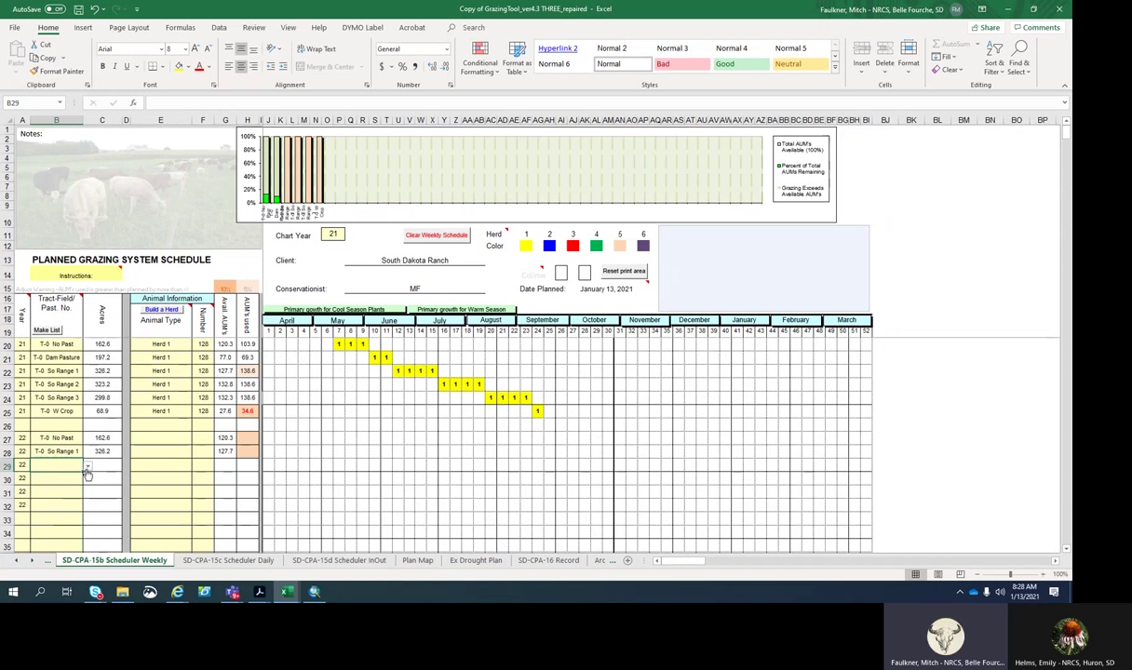
Choose T-0 So Range 2 and T-0 So Range 3 as the pastures in B29 and B30 for year 22.
{"action": "left_click", "coordinate": [86, 467]}
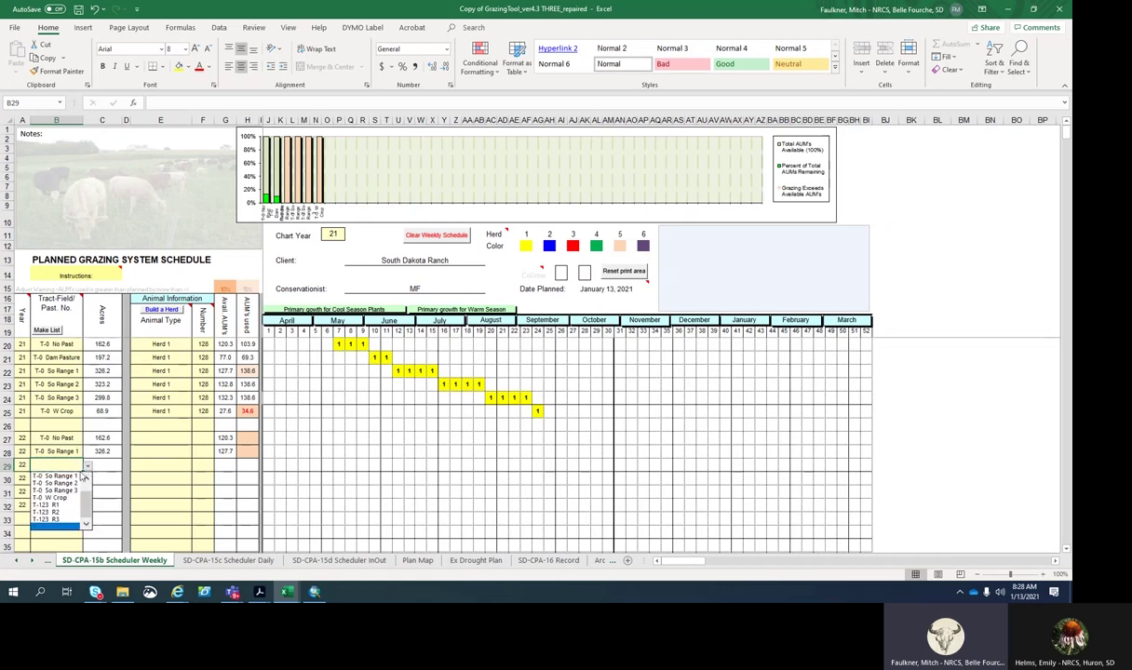
{"action": "left_click", "coordinate": [69, 483]}
{"action": "left_click", "coordinate": [86, 482]}
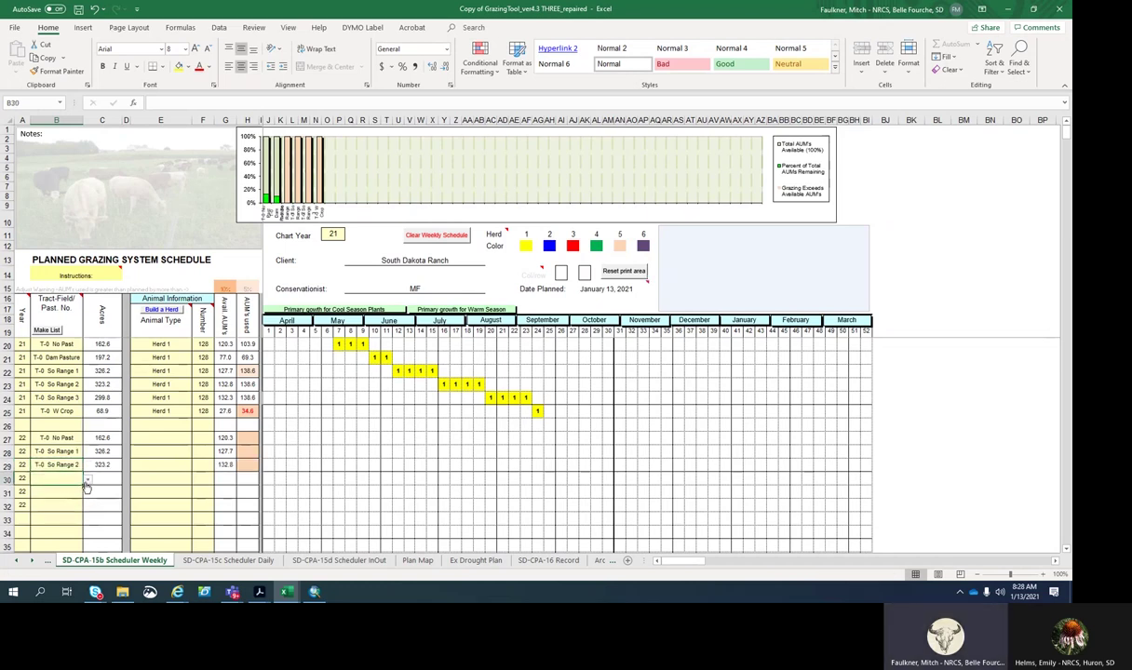
{"action": "left_click", "coordinate": [87, 480]}
{"action": "left_click", "coordinate": [63, 492]}
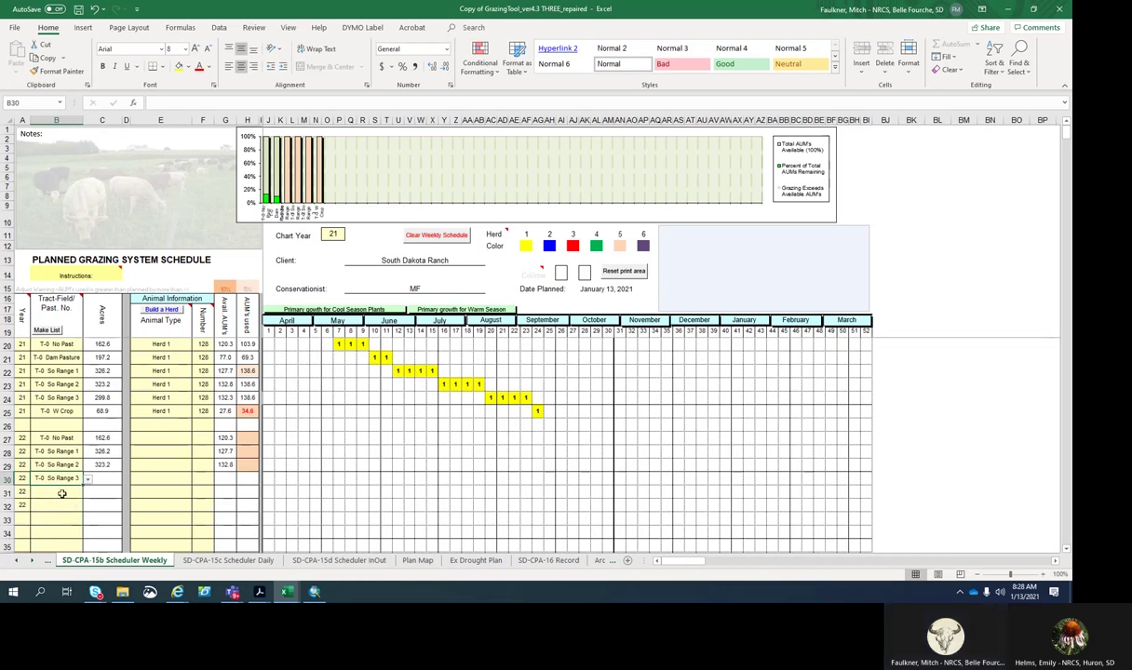
Choose T-0 Dam Pasture as the pasture in B31 for year 22.
{"action": "left_click", "coordinate": [63, 492]}
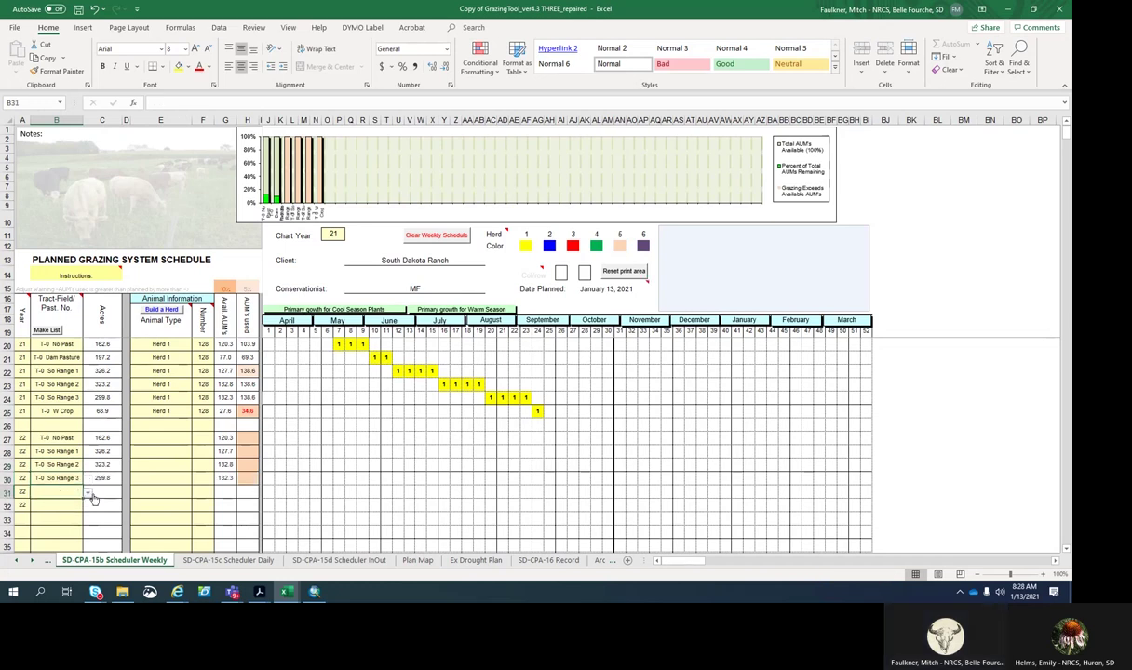
{"action": "left_click", "coordinate": [86, 492]}
{"action": "scroll", "coordinate": [87, 528], "scroll_direction": "down", "scroll_amount": 1}
{"action": "scroll", "coordinate": [87, 528], "scroll_direction": "up", "scroll_amount": 1}
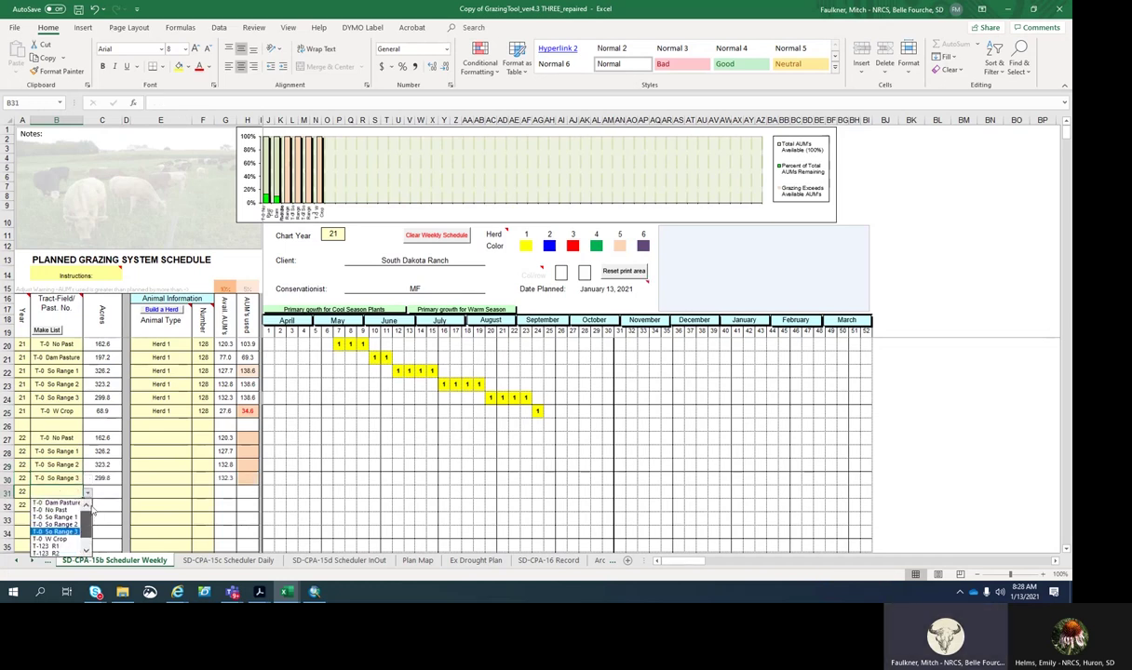
{"action": "left_click", "coordinate": [66, 506]}
Leave the pasture in B32 empty and delete the year from A32.
{"action": "left_click", "coordinate": [66, 506]}
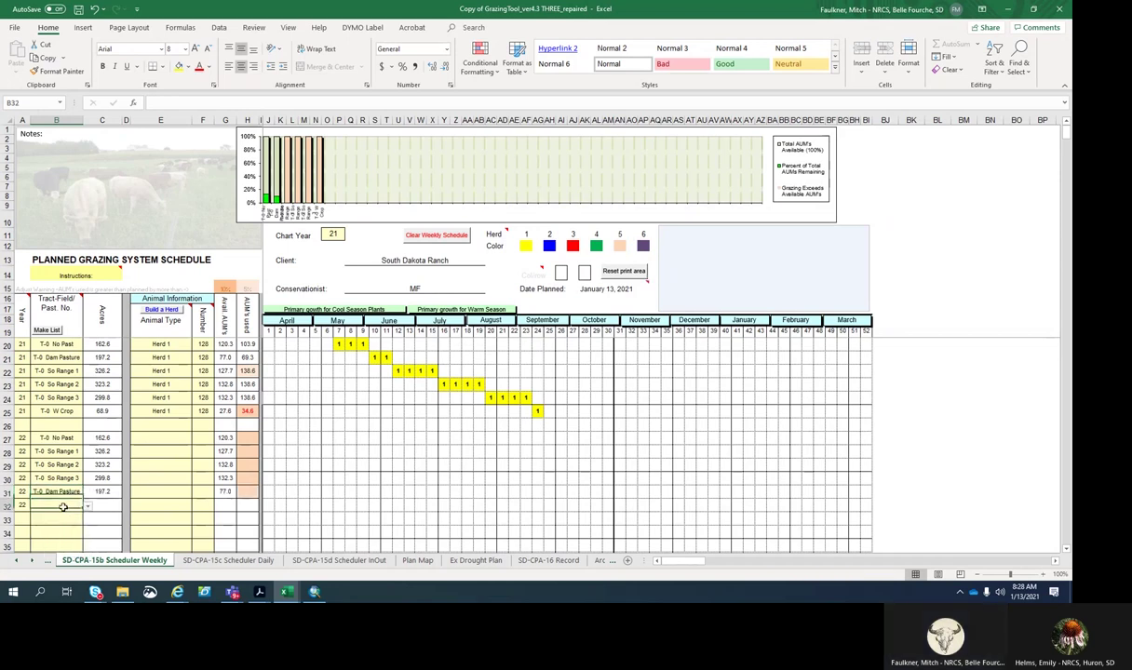
{"action": "left_click", "coordinate": [88, 506]}
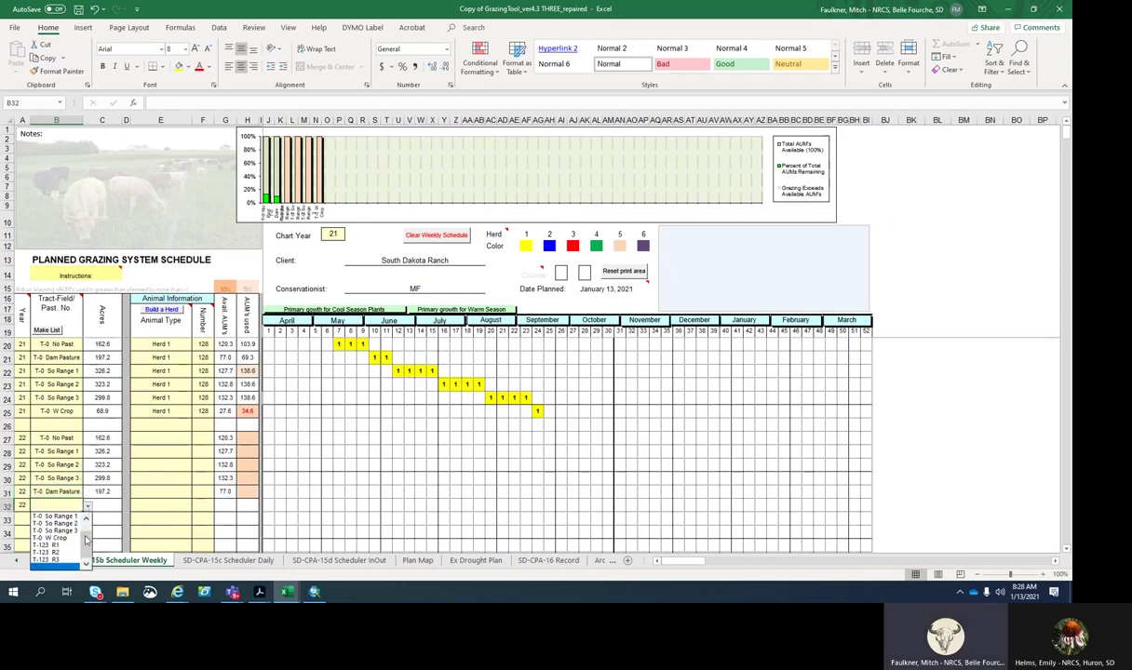
{"action": "scroll", "coordinate": [88, 532], "scroll_direction": "down", "scroll_amount": 1}
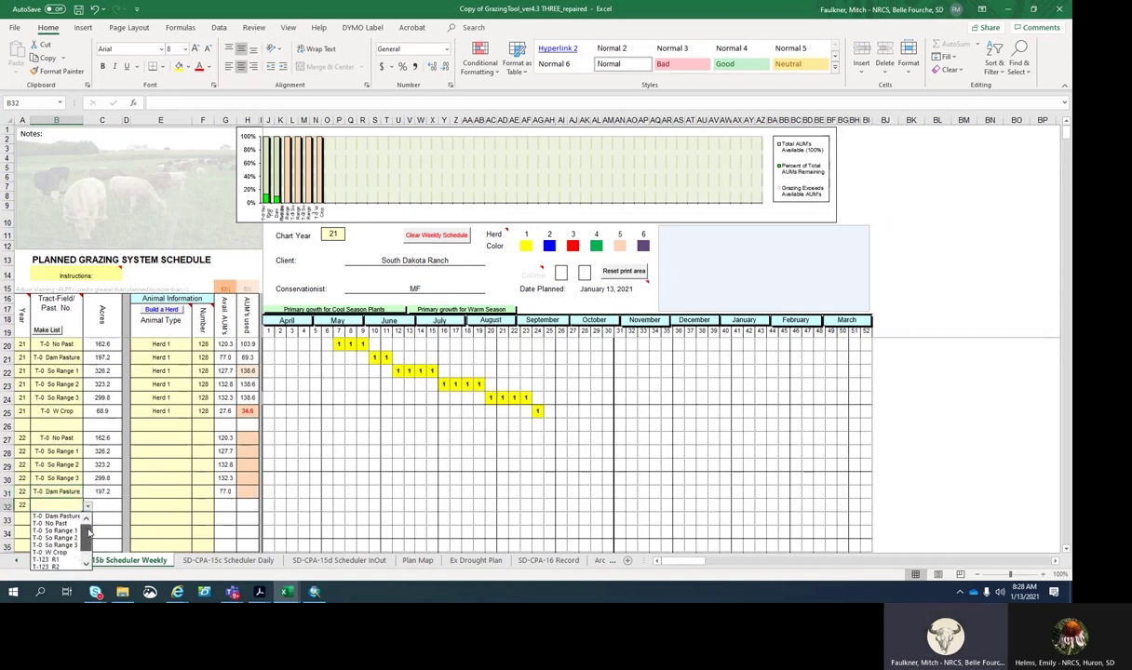
{"action": "key", "text": "Escape"}
{"action": "left_click", "coordinate": [23, 504]}
{"action": "key", "text": "Delete"}
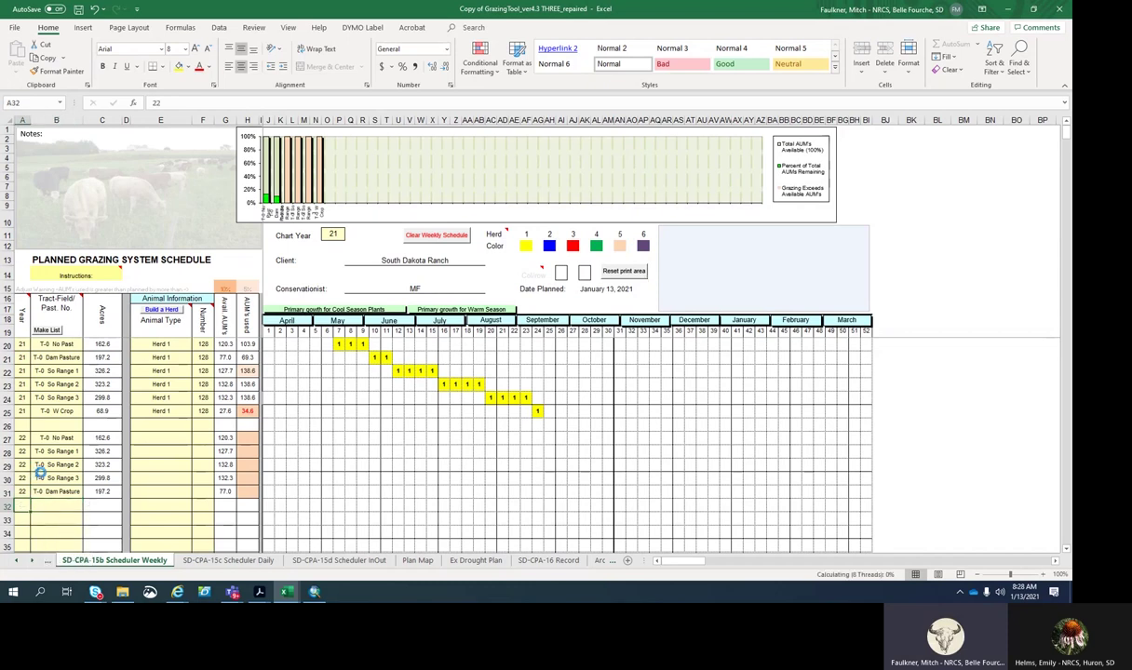
Set the animal type to Herd 1 for the year 22 T-0 No Past and T-0 So Range 1 rows.
{"action": "left_click", "coordinate": [157, 437]}
{"action": "left_click", "coordinate": [197, 438]}
{"action": "left_click", "coordinate": [158, 471]}
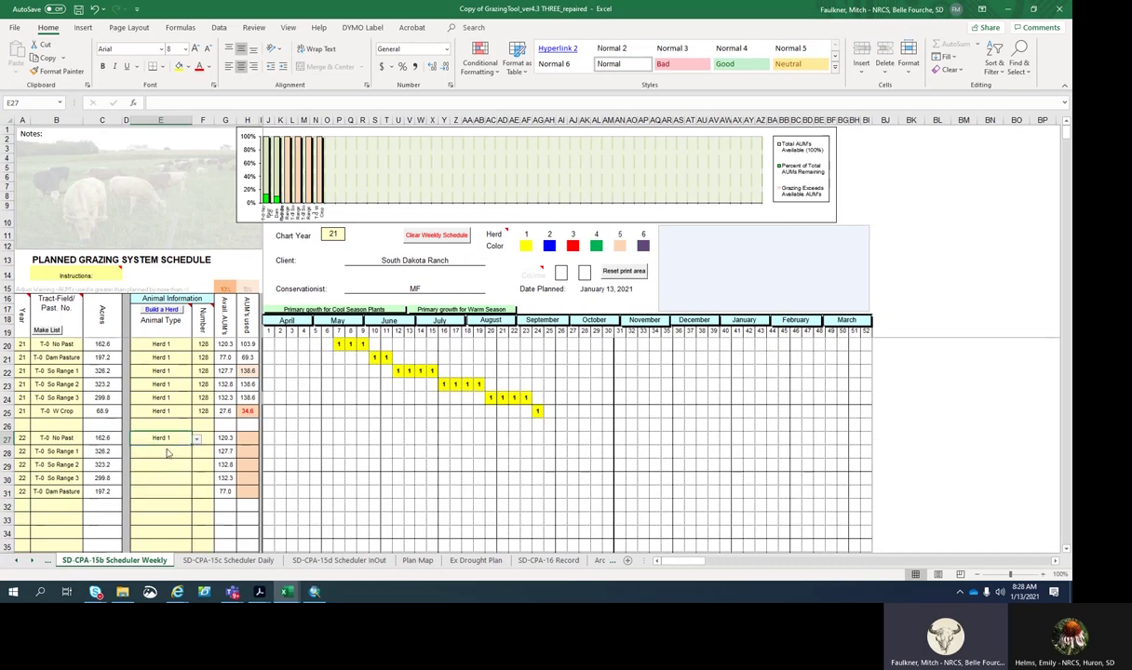
{"action": "left_click", "coordinate": [173, 451]}
{"action": "left_click", "coordinate": [196, 451]}
{"action": "left_click", "coordinate": [163, 486]}
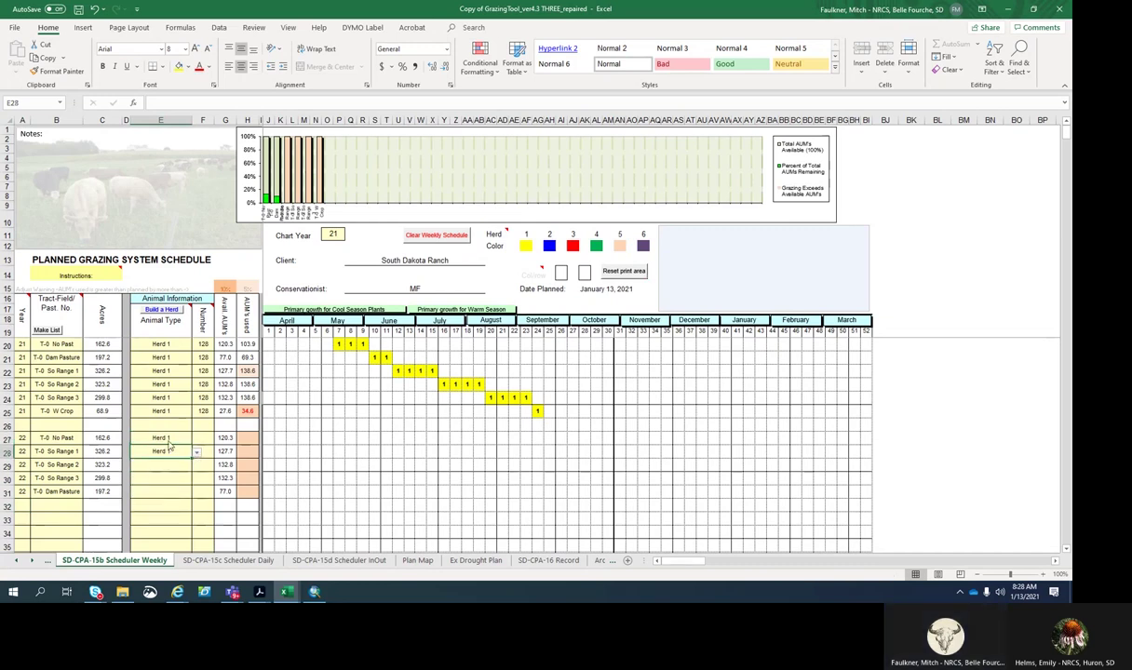
{"action": "left_click_drag", "start_coordinate": [156, 451], "coordinate": [156, 439]}
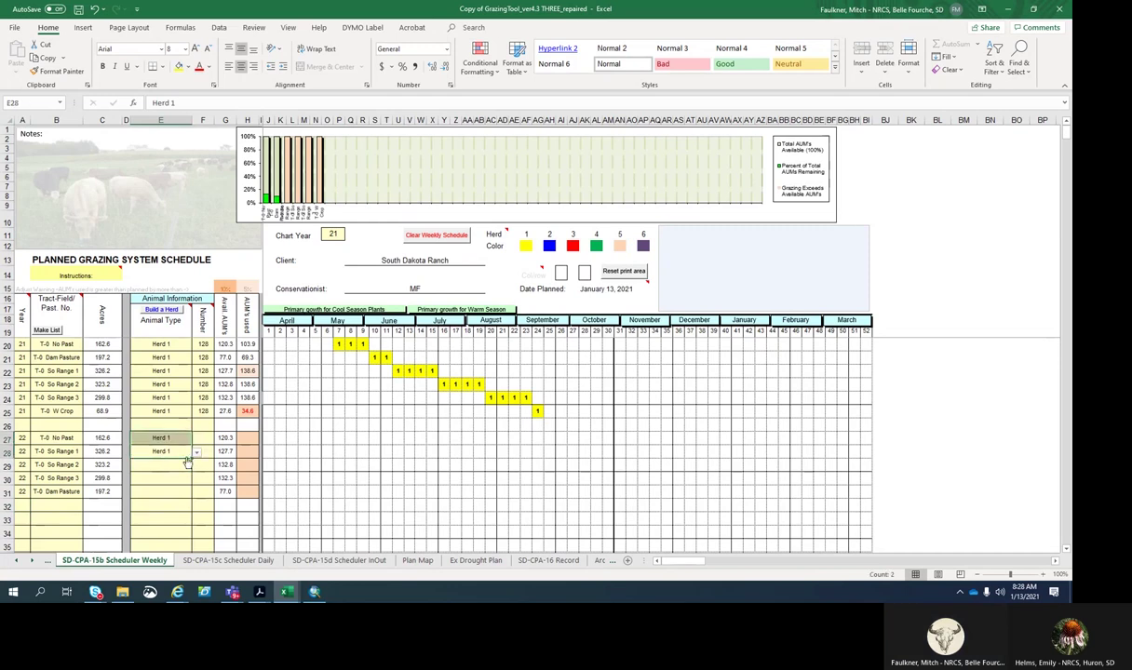
Set the animal type to Herd 1 for the year 22 So Range 2, So Range 3 and Dam Pasture rows.
{"action": "left_click", "coordinate": [187, 467]}
{"action": "left_click", "coordinate": [197, 466]}
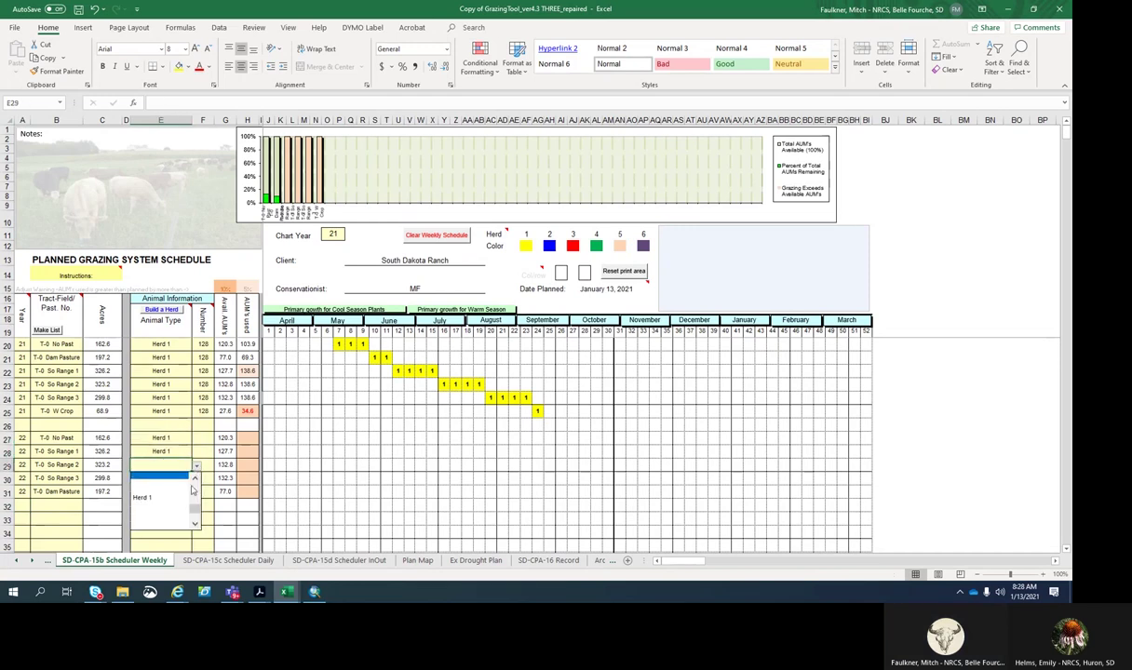
{"action": "left_click", "coordinate": [158, 475]}
{"action": "left_click", "coordinate": [159, 480]}
{"action": "left_click", "coordinate": [197, 480]}
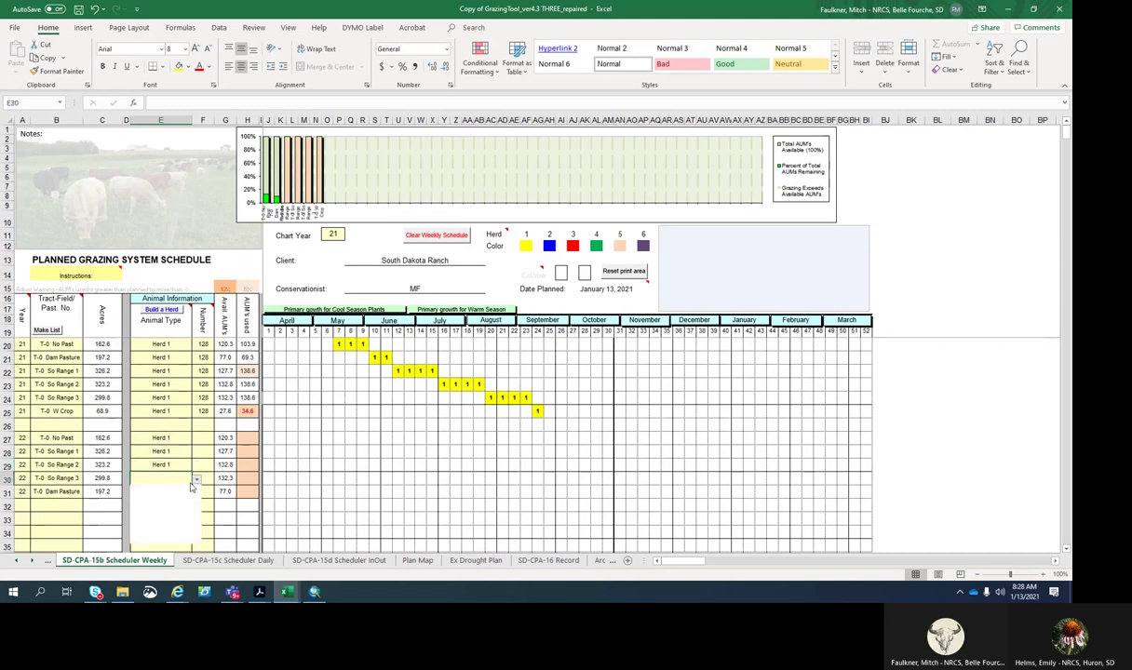
{"action": "left_click", "coordinate": [160, 490]}
{"action": "left_click", "coordinate": [162, 494]}
{"action": "left_click", "coordinate": [196, 492]}
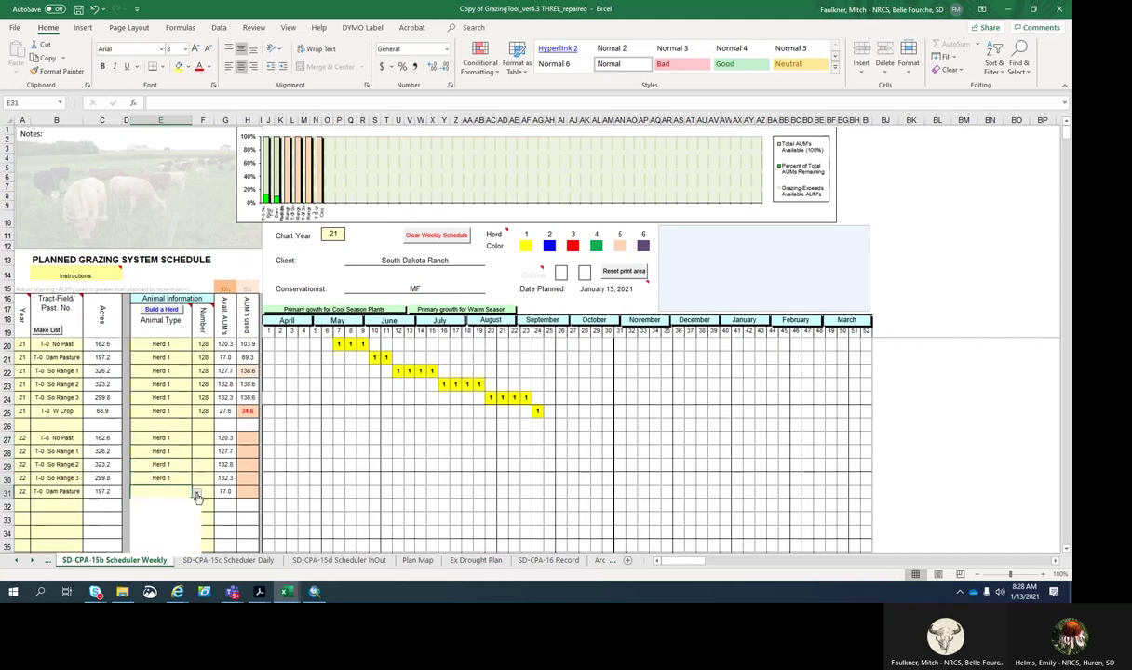
{"action": "left_click", "coordinate": [160, 504]}
Enter 128 as the animal number in F27 and F28 and fill it down through F31.
{"action": "left_click", "coordinate": [202, 438]}
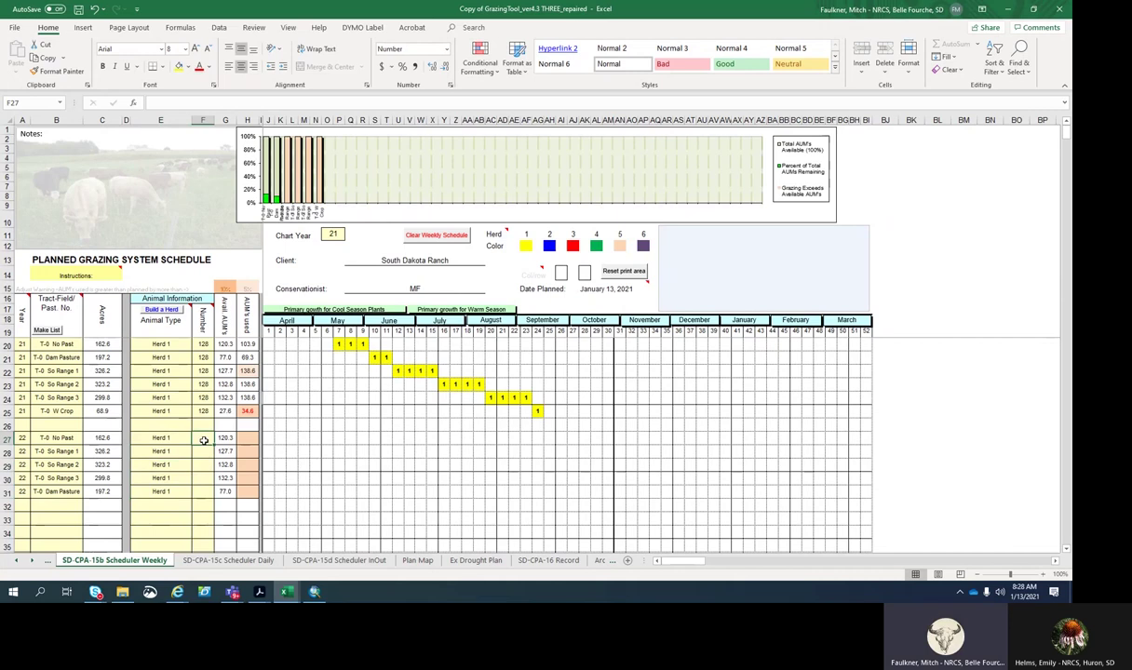
{"action": "type", "text": "128"}
{"action": "key", "text": "Return"}
{"action": "type", "text": "128"}
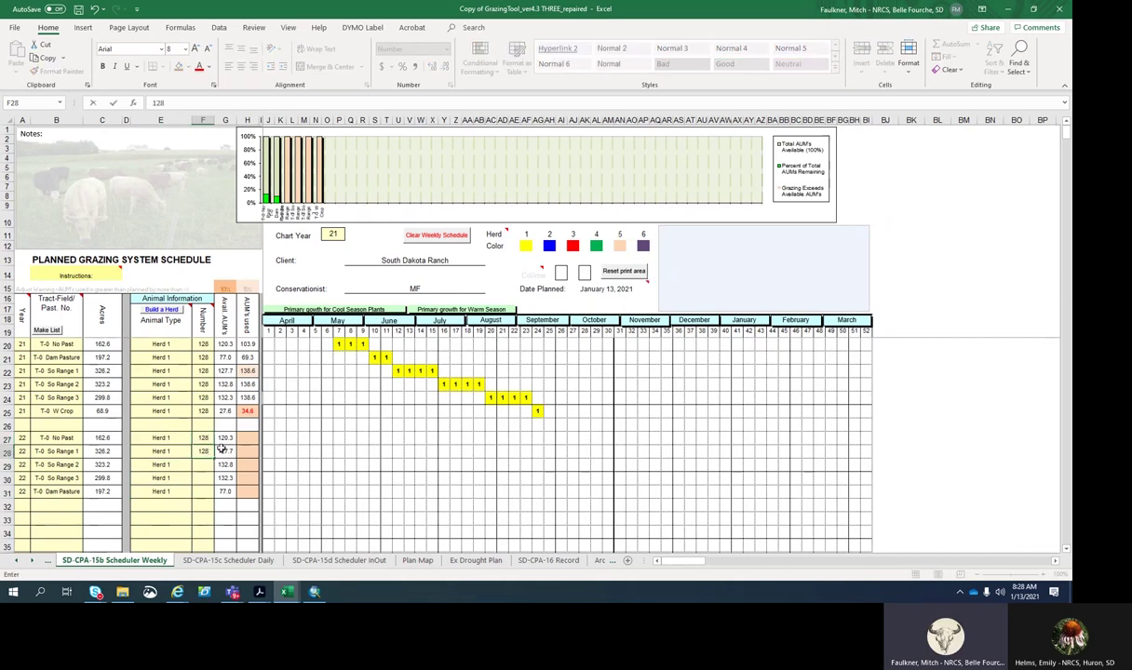
{"action": "left_click_drag", "start_coordinate": [202, 438], "coordinate": [327, 427]}
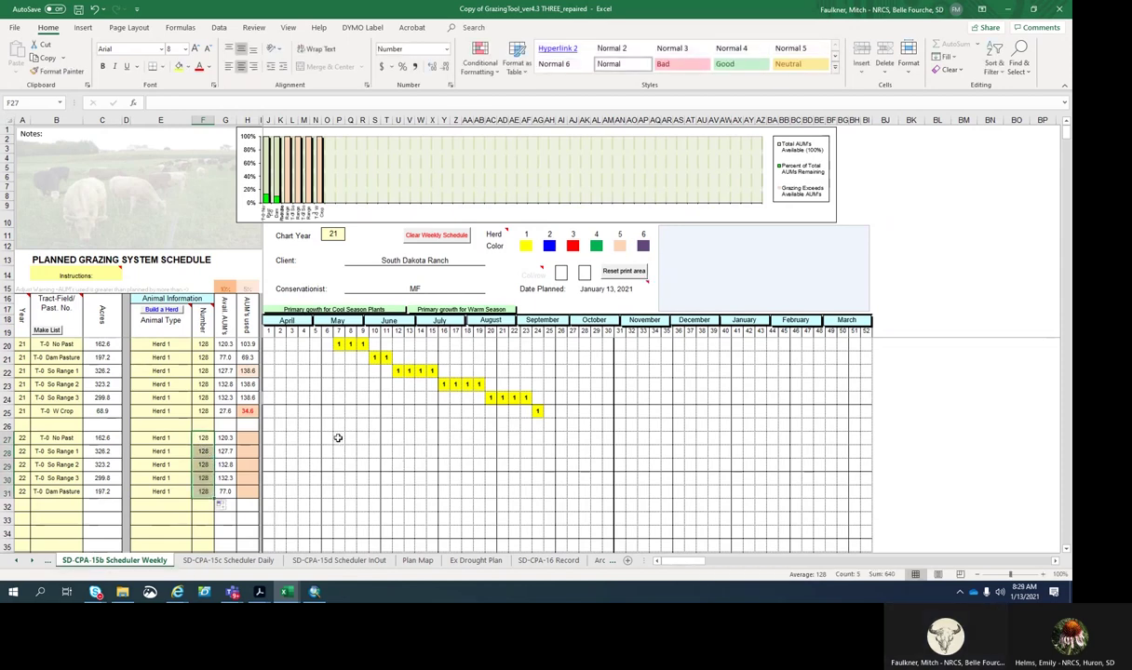
Schedule Herd 1 on year 22 T-0 No Past for weeks 7 to 9 by entering 1 in each week.
{"action": "left_click", "coordinate": [338, 437]}
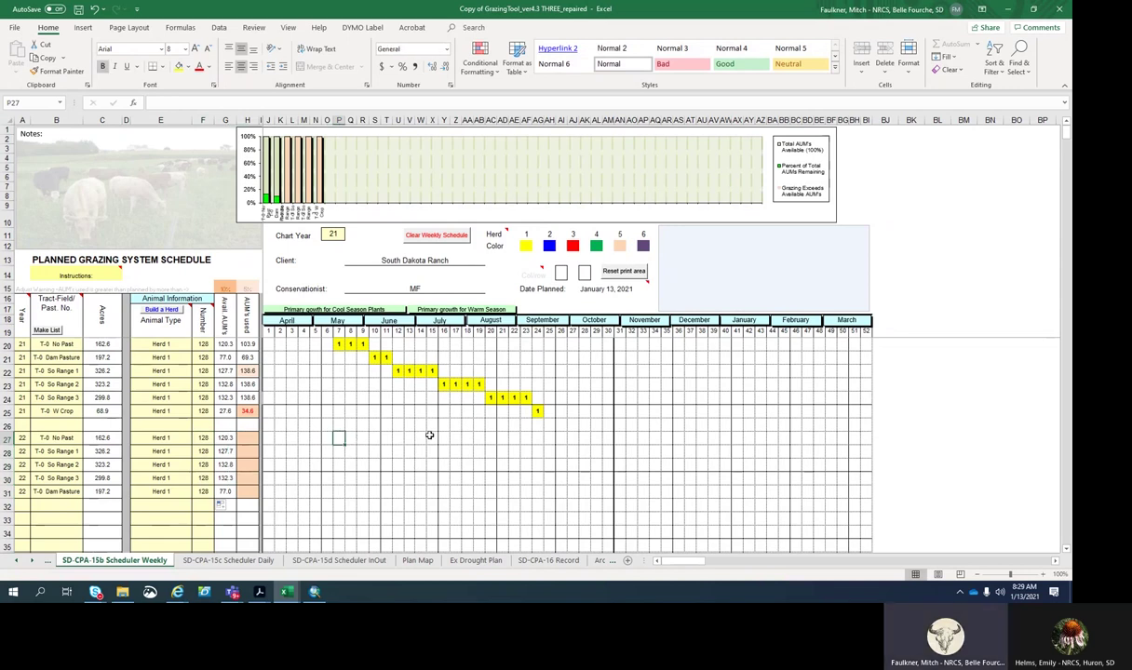
{"action": "type", "text": "1"}
{"action": "key", "text": "Tab"}
{"action": "type", "text": "1"}
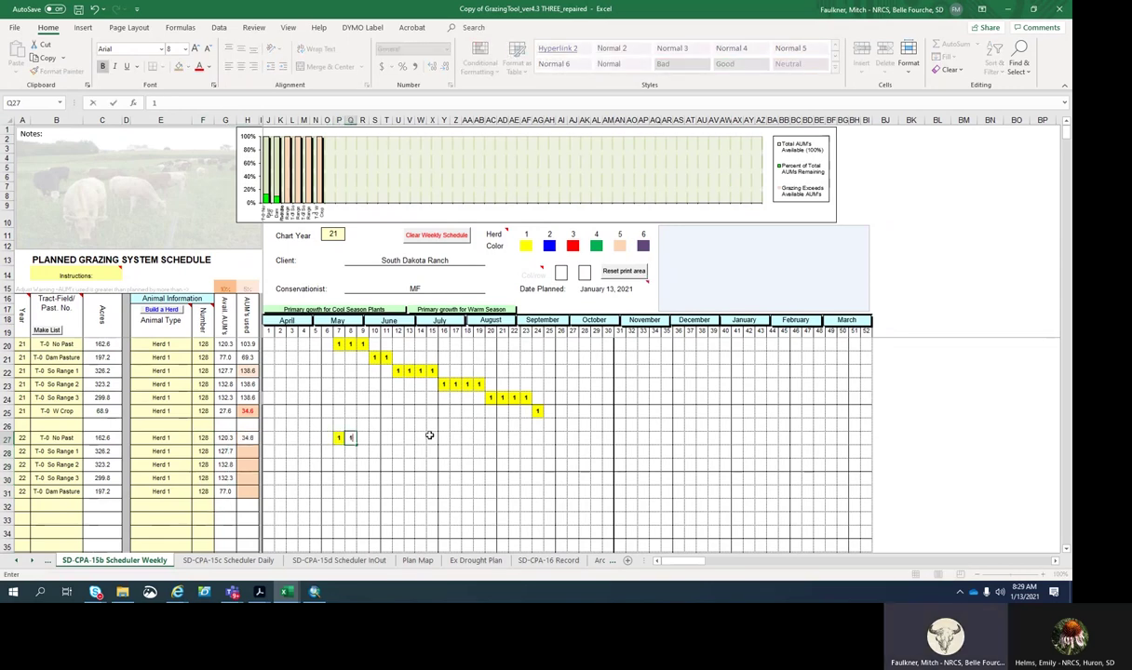
{"action": "key", "text": "Tab"}
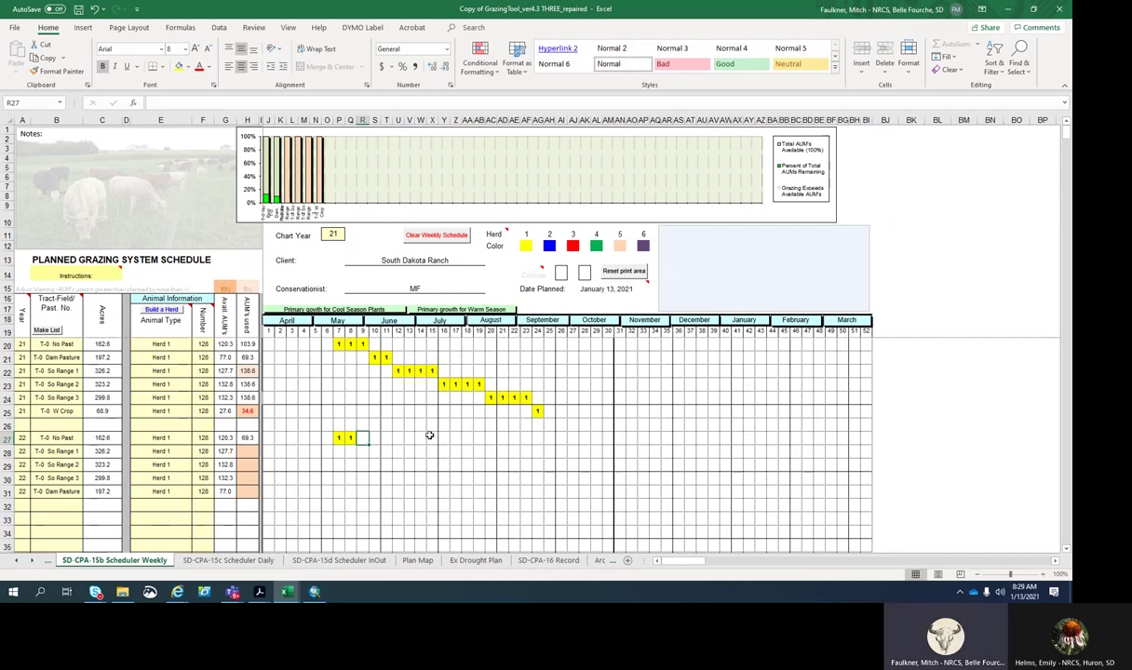
{"action": "type", "text": "1"}
{"action": "key", "text": "Tab"}
Schedule Herd 1 on year 22 T-0 So Range 1 for weeks 10 to 12 by entering 1 in each week.
{"action": "key", "text": "Down"}
{"action": "type", "text": "1"}
{"action": "key", "text": "Tab"}
{"action": "type", "text": "1"}
{"action": "key", "text": "Tab"}
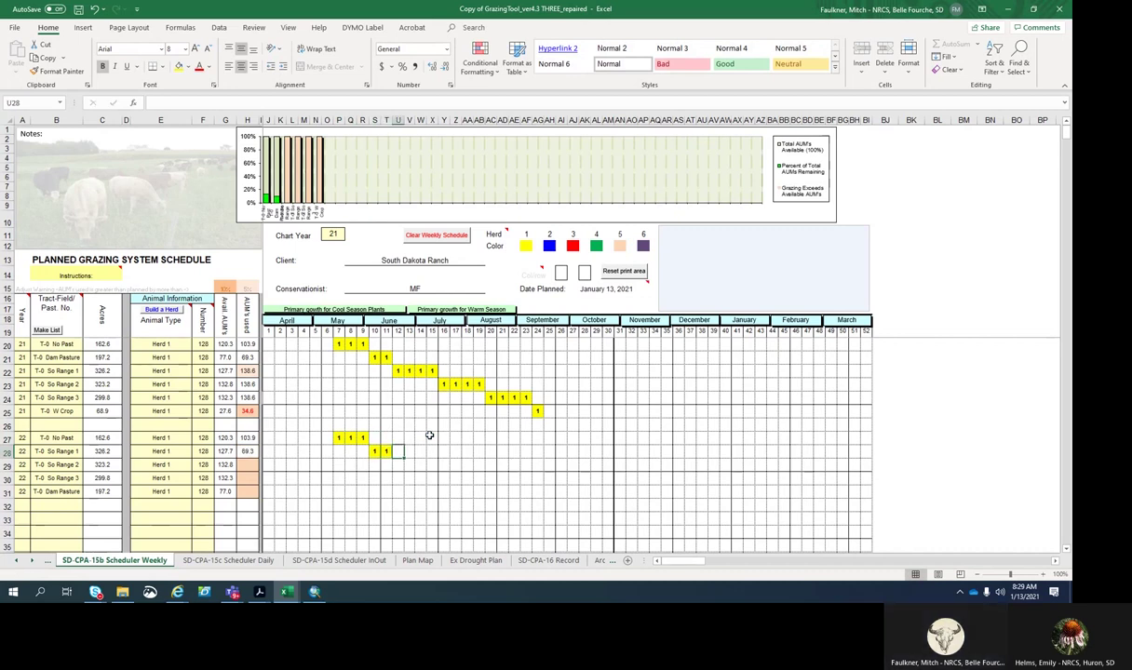
{"action": "type", "text": "1"}
{"action": "key", "text": "Tab"}
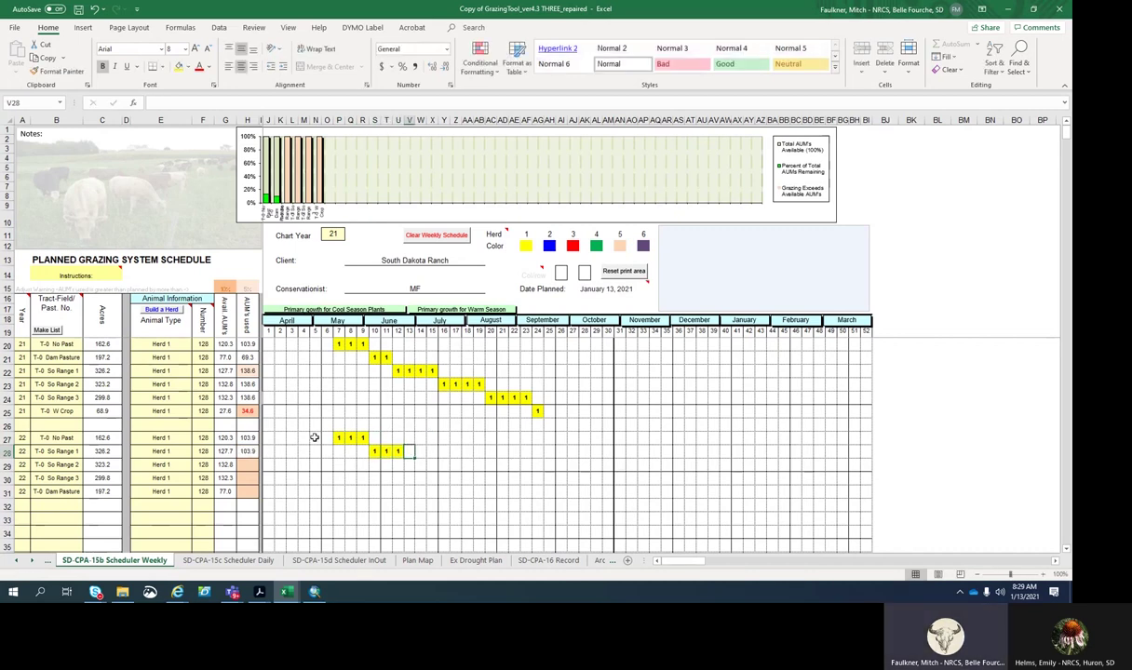
In the year 22 rows, move week 9 from T-0 No Past to T-0 So Range 1 and clear week 12 from So Range 1.
{"action": "left_click", "coordinate": [363, 438]}
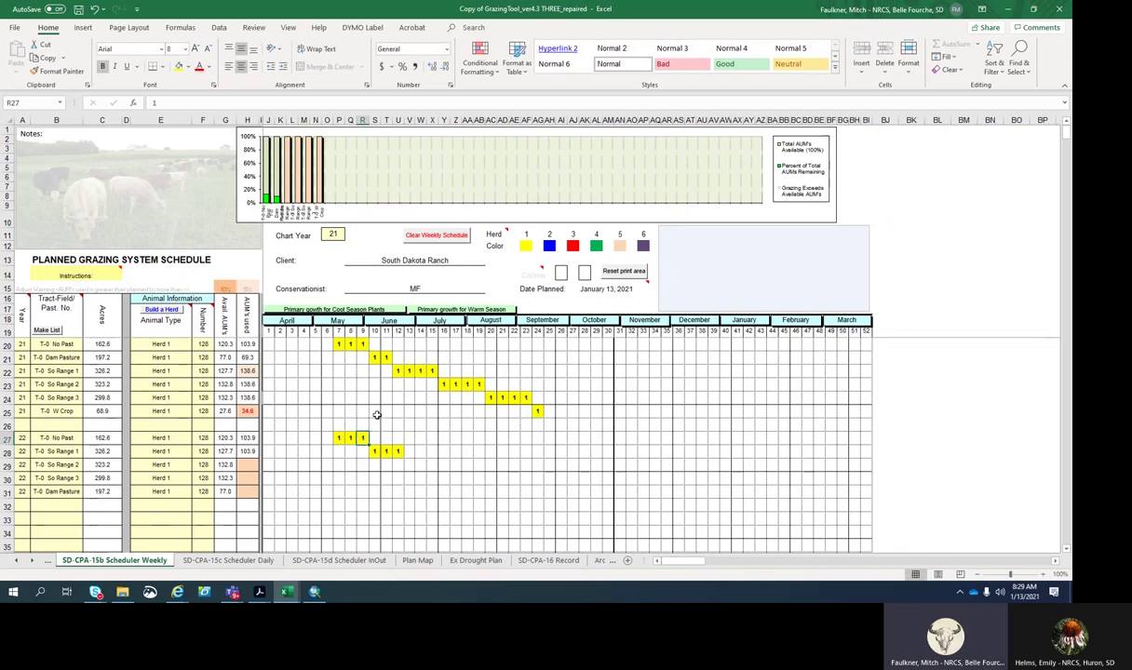
{"action": "key", "text": "Delete"}
{"action": "left_click", "coordinate": [363, 451]}
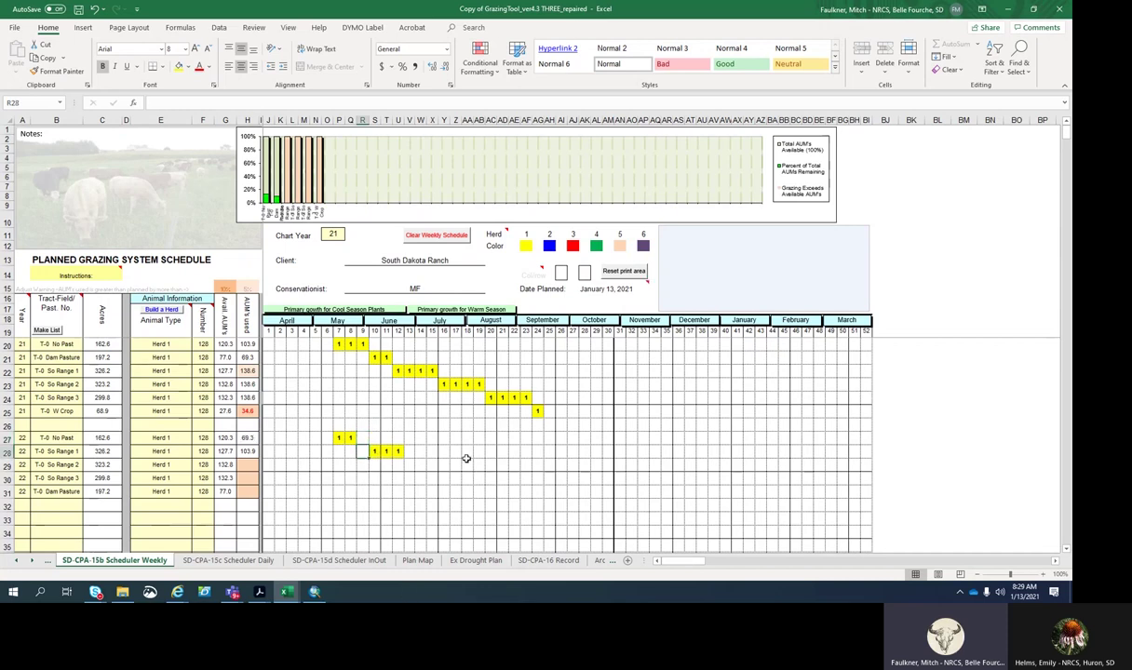
{"action": "type", "text": "1"}
{"action": "left_click", "coordinate": [409, 451]}
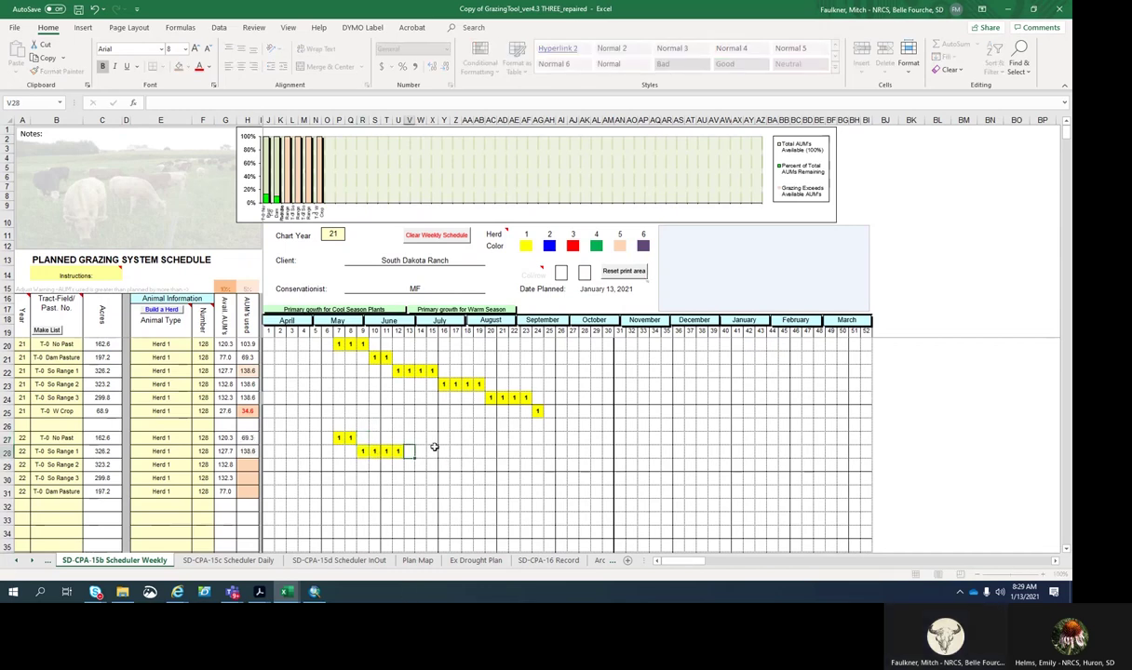
{"action": "left_click", "coordinate": [396, 452]}
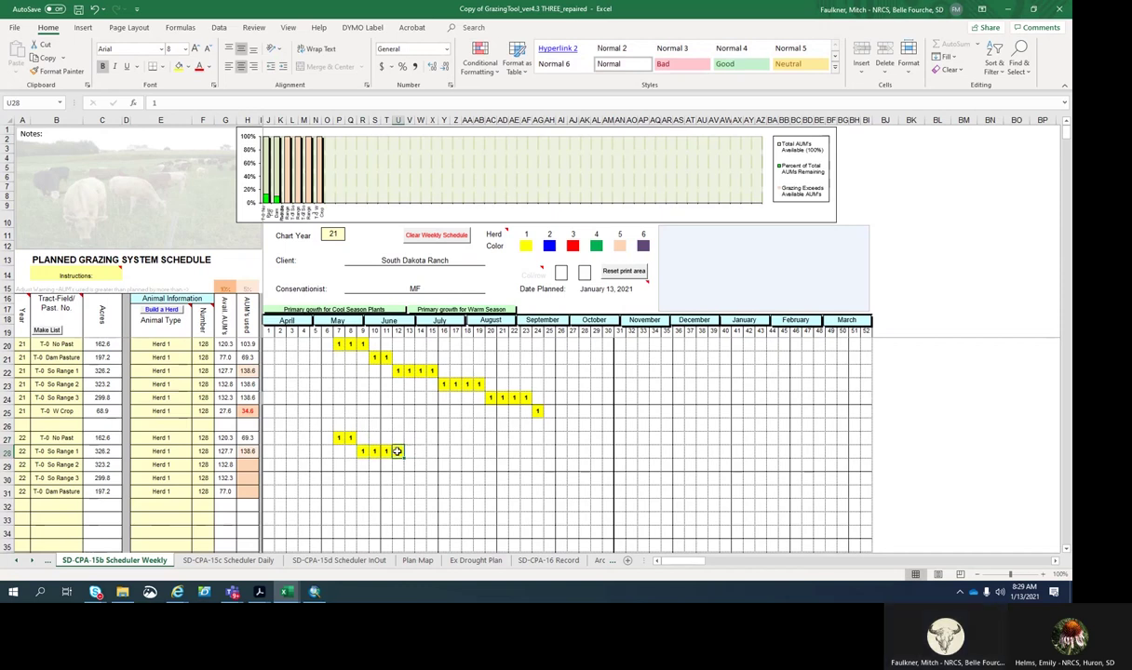
{"action": "key", "text": "Delete"}
Schedule Herd 1 on year 22 T-0 So Range 2 for weeks 12 to 15 by entering 1 in each week.
{"action": "left_click", "coordinate": [398, 466]}
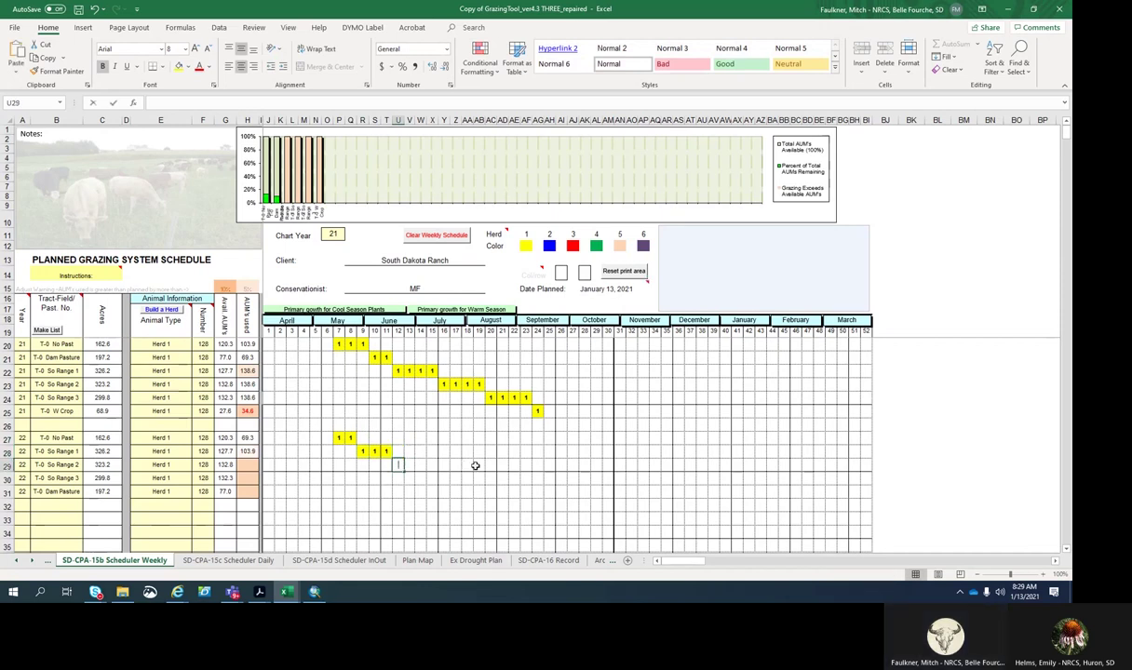
{"action": "type", "text": "1"}
{"action": "key", "text": "Tab"}
{"action": "type", "text": "1"}
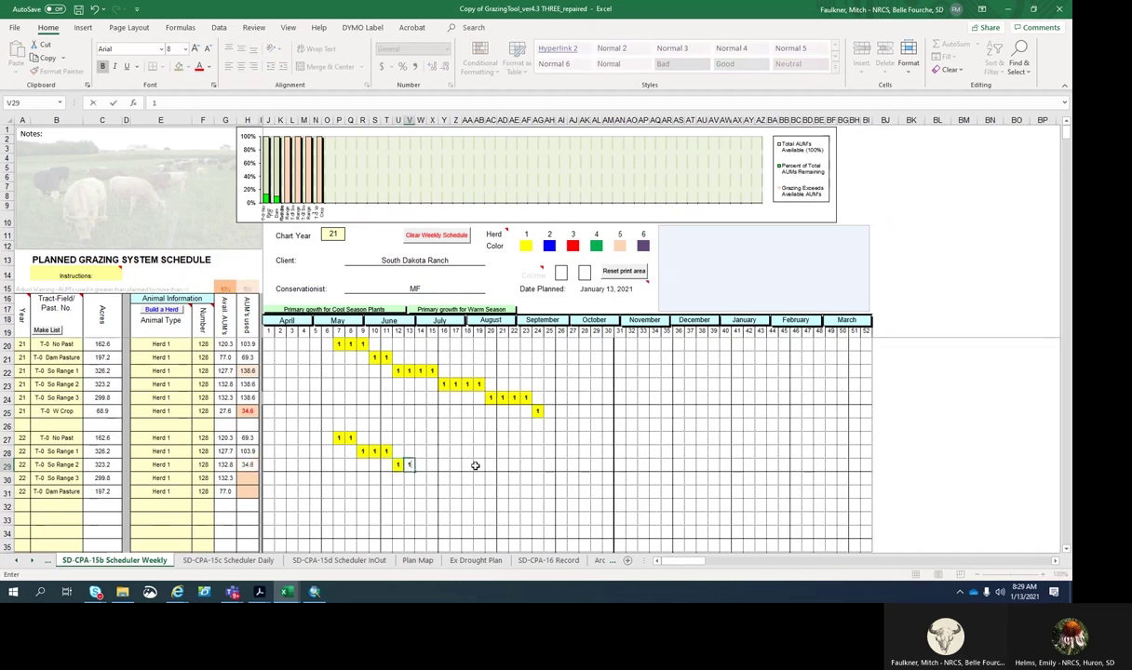
{"action": "key", "text": "Tab"}
{"action": "type", "text": "1"}
{"action": "key", "text": "Tab"}
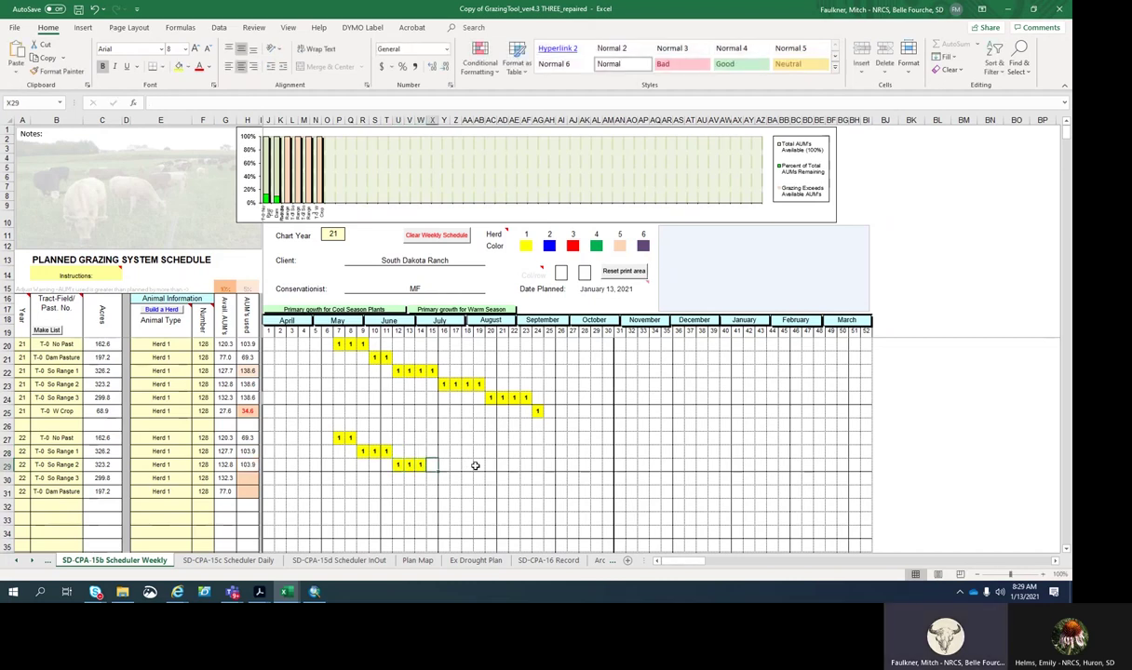
{"action": "type", "text": "1"}
{"action": "key", "text": "Tab"}
Schedule Herd 1 on year 22 T-0 So Range 3 for weeks 16 to 19 by entering 1 in each week.
{"action": "key", "text": "Down"}
{"action": "type", "text": "1"}
{"action": "key", "text": "Tab"}
{"action": "type", "text": "1"}
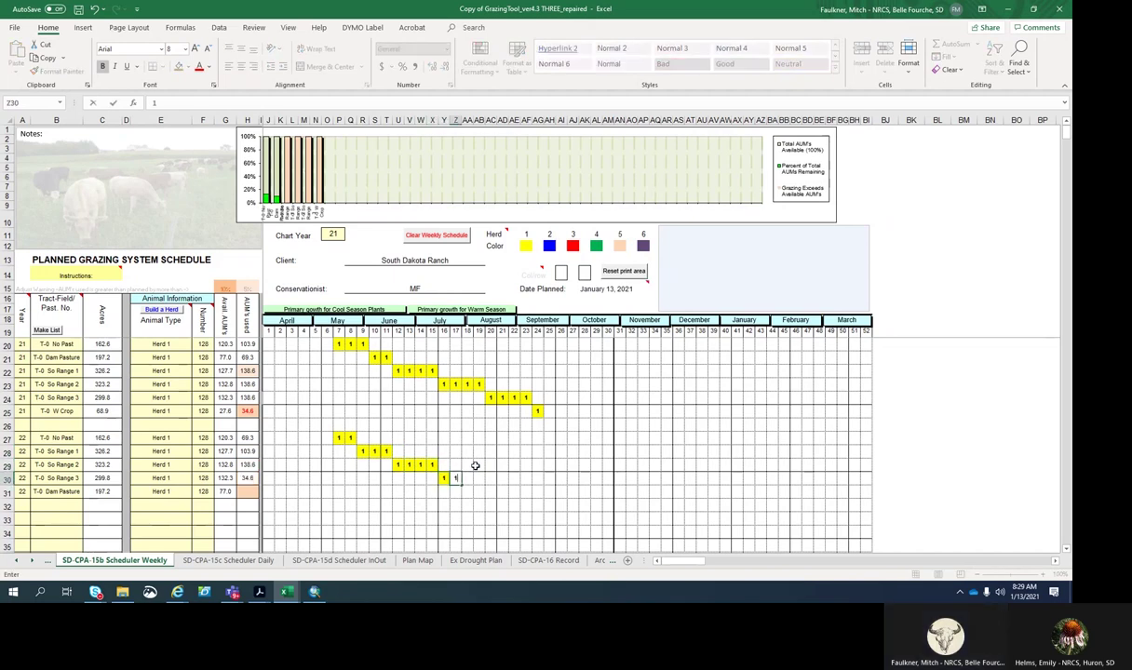
{"action": "key", "text": "Tab"}
{"action": "type", "text": "1"}
{"action": "key", "text": "Tab"}
{"action": "type", "text": "1"}
{"action": "key", "text": "Tab"}
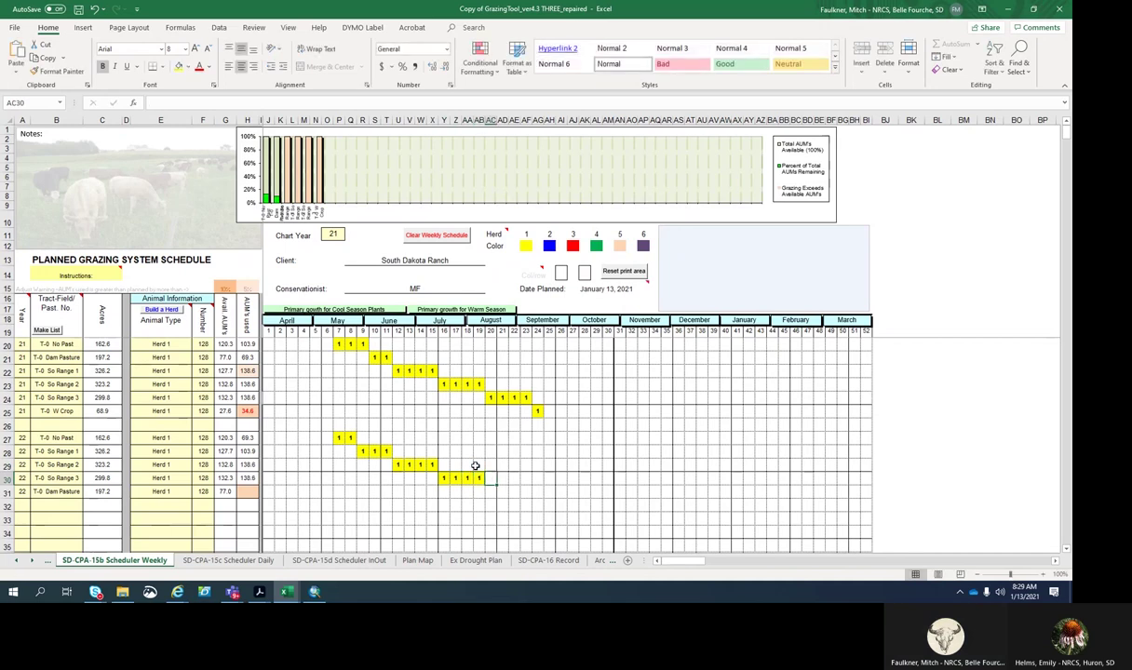
Schedule Herd 1 on year 22 T-0 Dam Pasture for weeks 20 and 21 by entering 1 in each week.
{"action": "key", "text": "Down"}
{"action": "type", "text": "1"}
{"action": "key", "text": "Tab"}
{"action": "type", "text": "1"}
{"action": "key", "text": "Tab"}
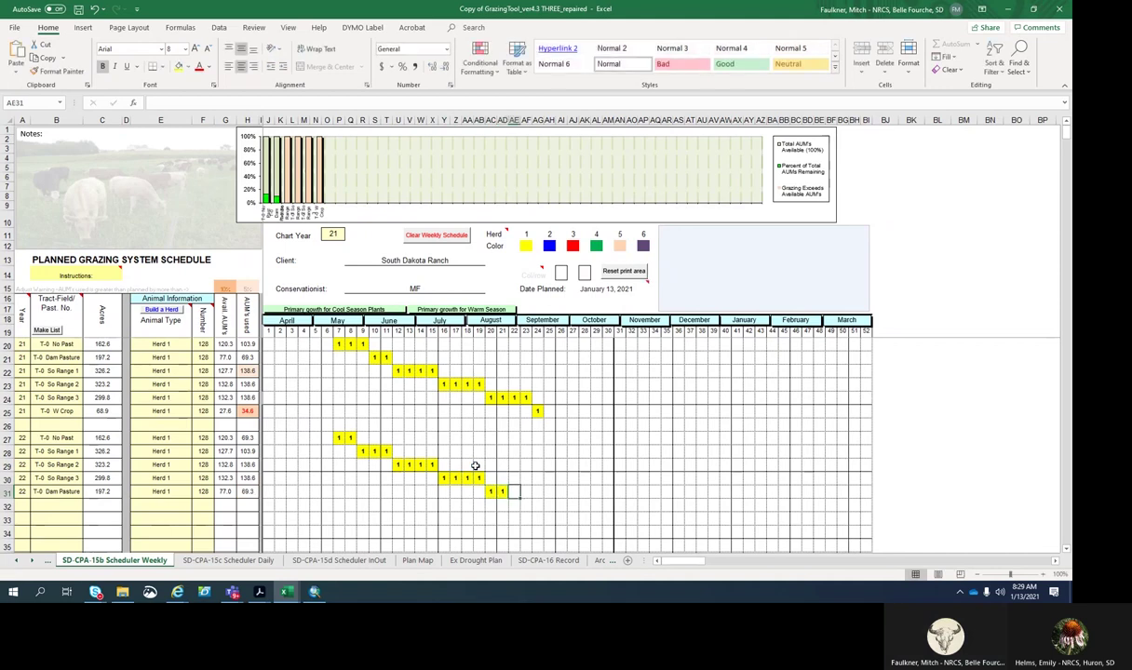
Try scheduling Herd 1 on year 22 T-0 Dam Pasture for week 22 as well, and clear that entry.
{"action": "type", "text": "1"}
{"action": "left_click", "coordinate": [562, 477]}
{"action": "left_click", "coordinate": [514, 492]}
{"action": "key", "text": "Delete"}
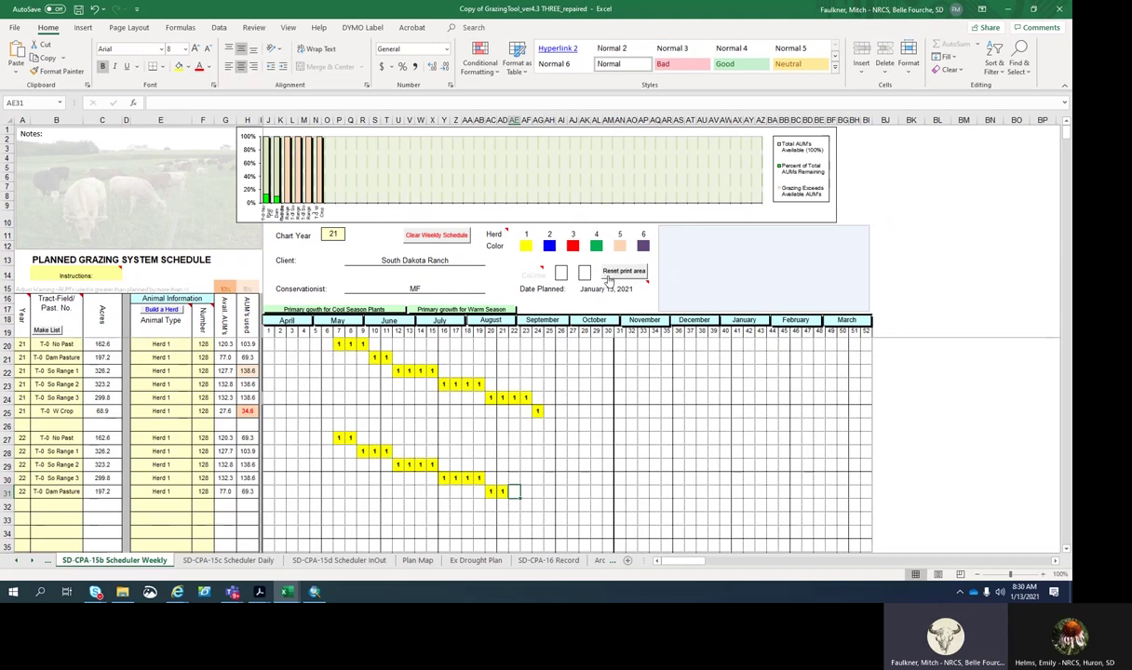
{"action": "left_click", "coordinate": [584, 464]}
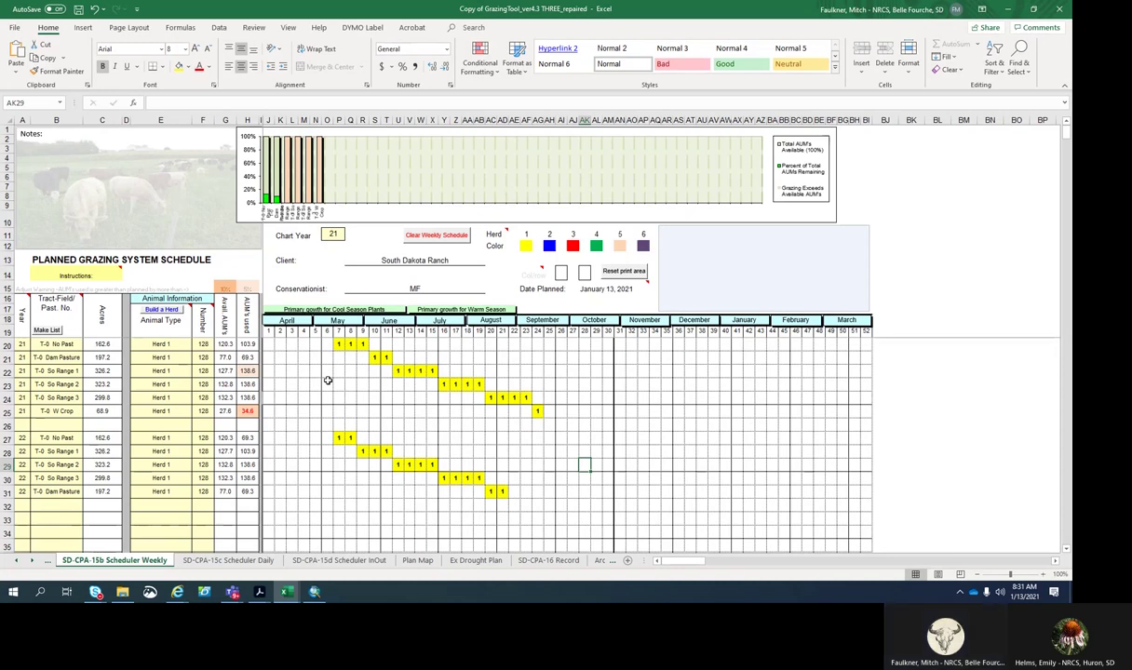
Clear the whole weekly grazing schedule.
{"action": "left_click", "coordinate": [421, 239]}
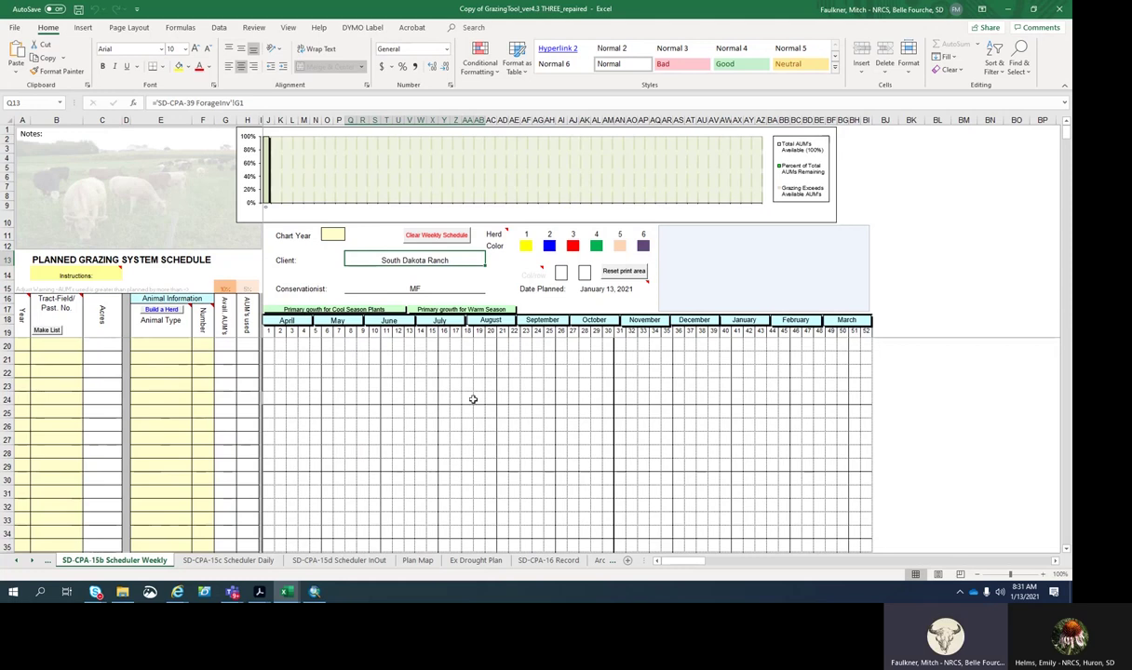
{"action": "left_click", "coordinate": [78, 136]}
{"action": "type", "text": ":"}
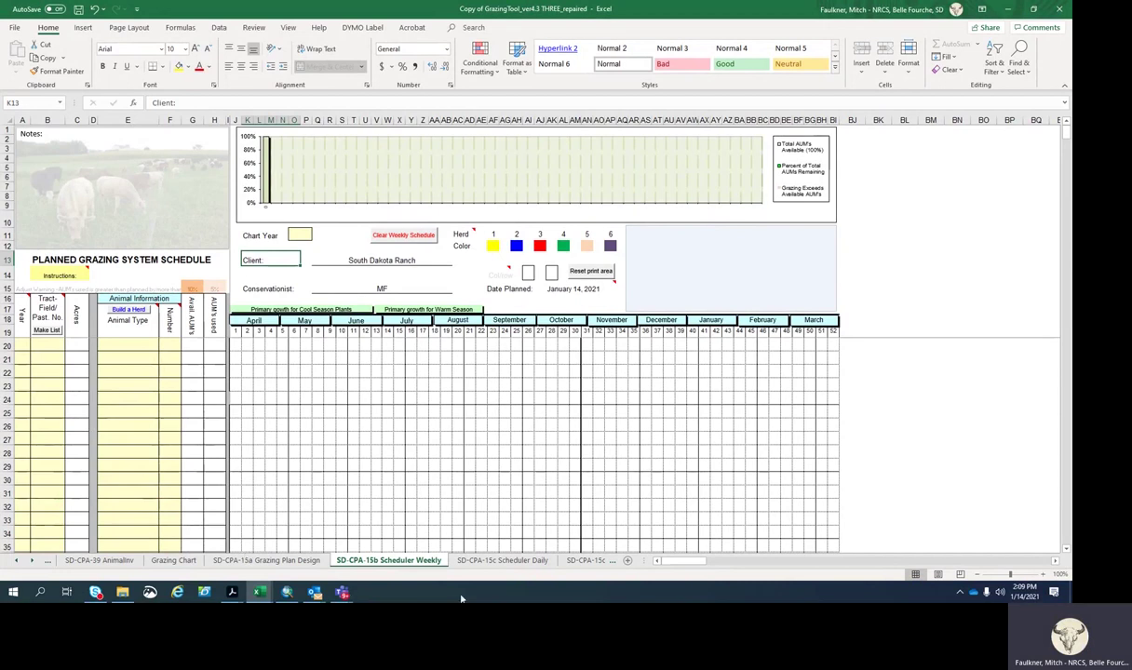
Switch to the SD-CPA-15c Scheduler Daily worksheet.
{"action": "left_click", "coordinate": [504, 561]}
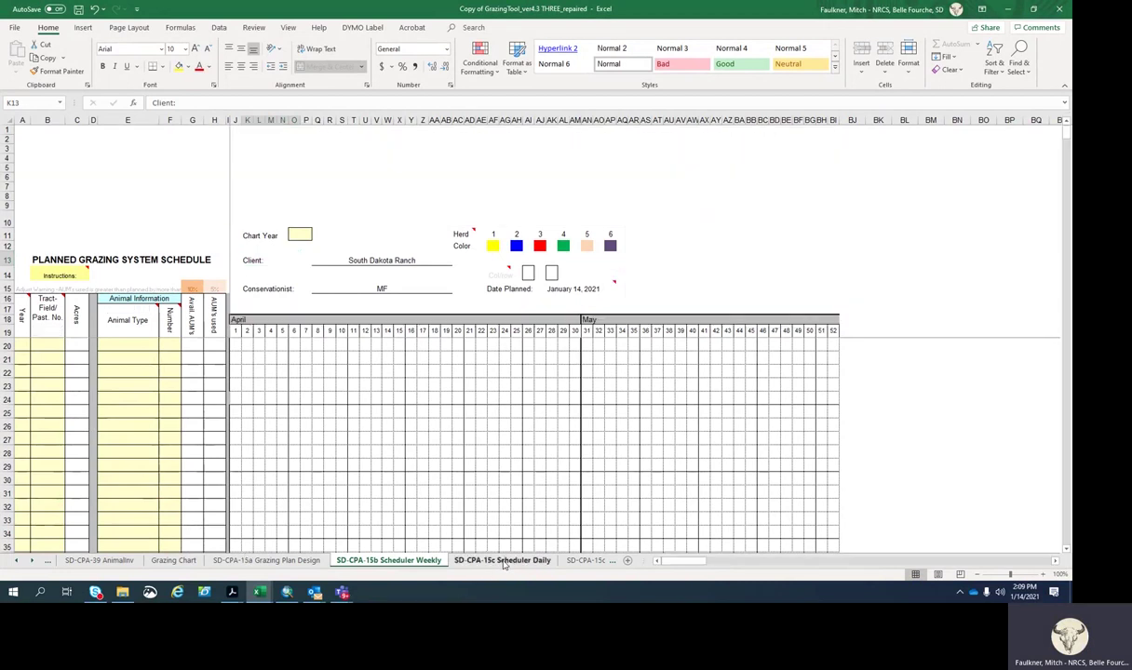
{"action": "left_click", "coordinate": [502, 561]}
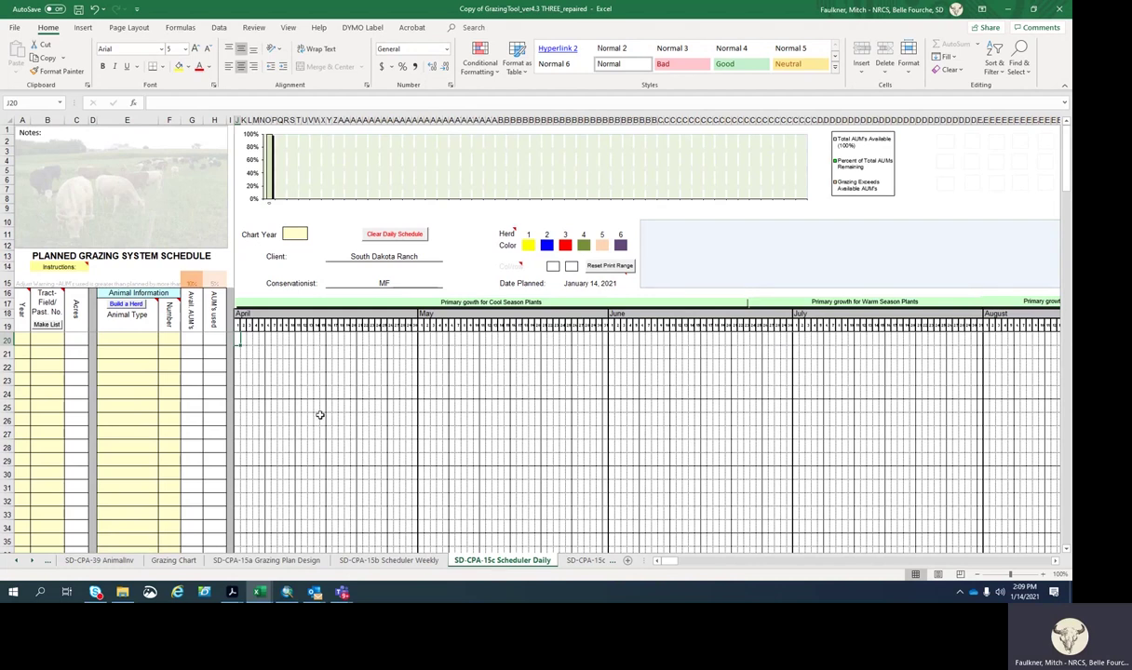
{"action": "left_click", "coordinate": [324, 338]}
{"action": "left_click", "coordinate": [85, 133]}
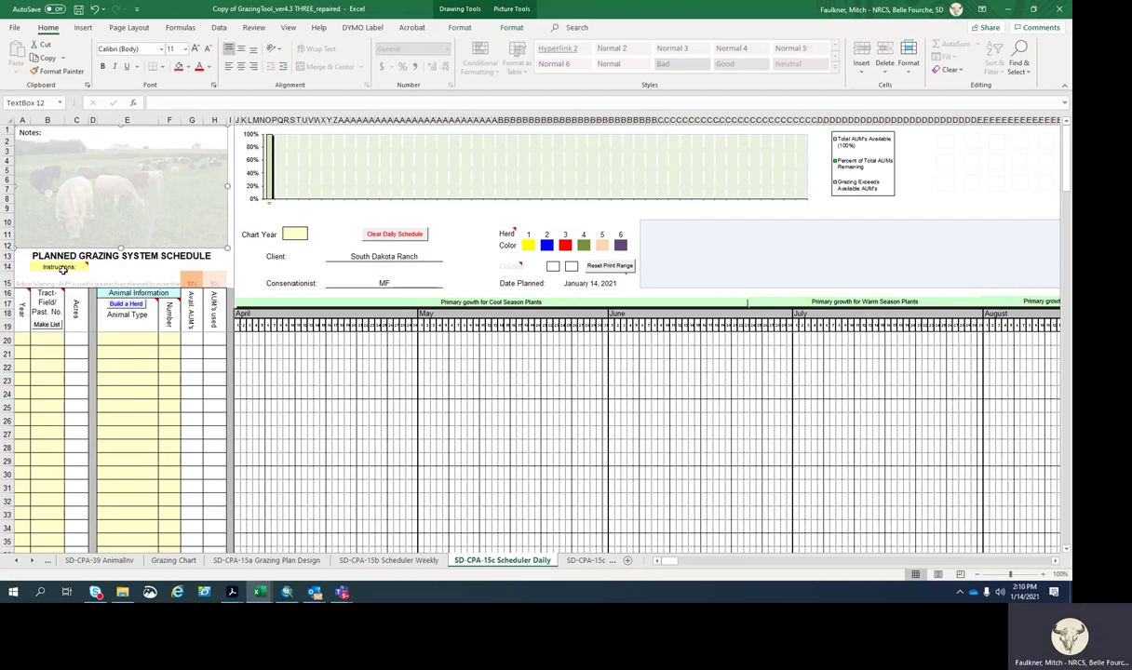
Generate the list of tract and pasture names in the daily schedule.
{"action": "mouse_move", "coordinate": [61, 267]}
{"action": "mouse_move", "coordinate": [44, 325]}
{"action": "left_click", "coordinate": [60, 337]}
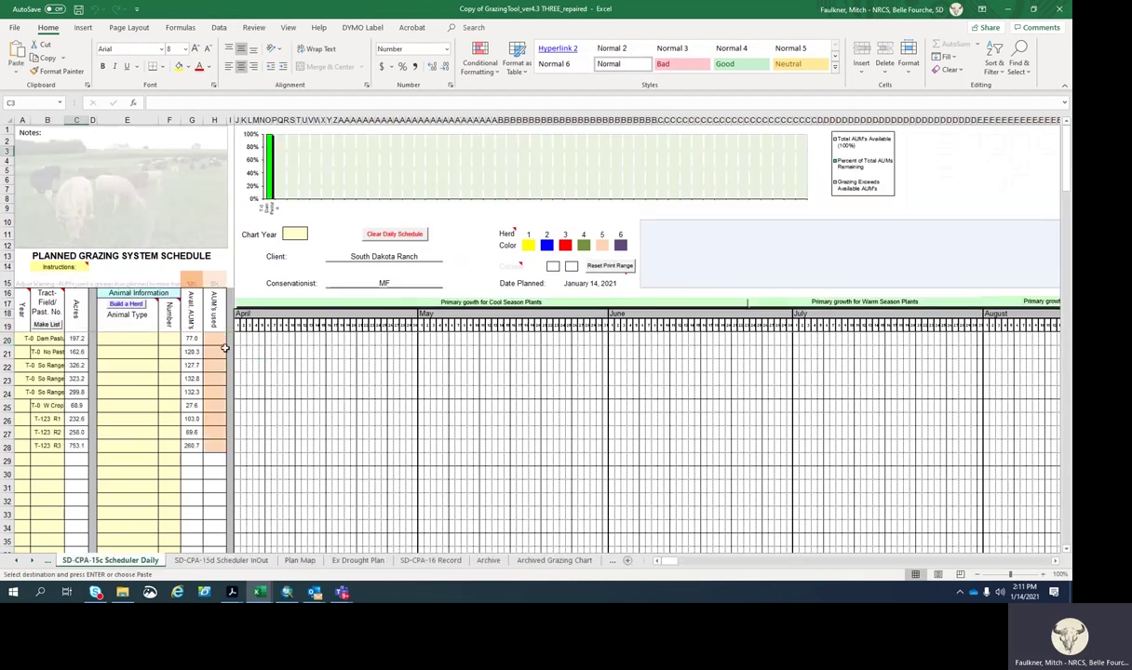
Widen the Tract-Field/Past. No. column and remove T-123 R1, T-123 R2 and T-123 R3 from the pasture list.
{"action": "left_click_drag", "start_coordinate": [61, 116], "coordinate": [88, 121]}
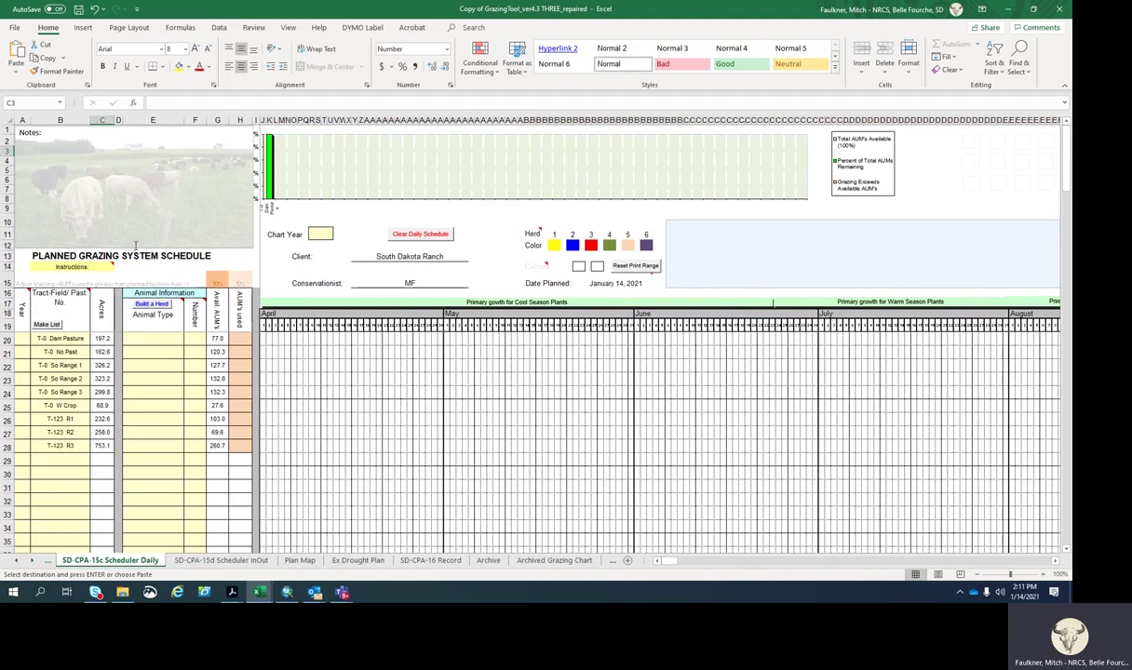
{"action": "left_click_drag", "start_coordinate": [58, 420], "coordinate": [57, 444]}
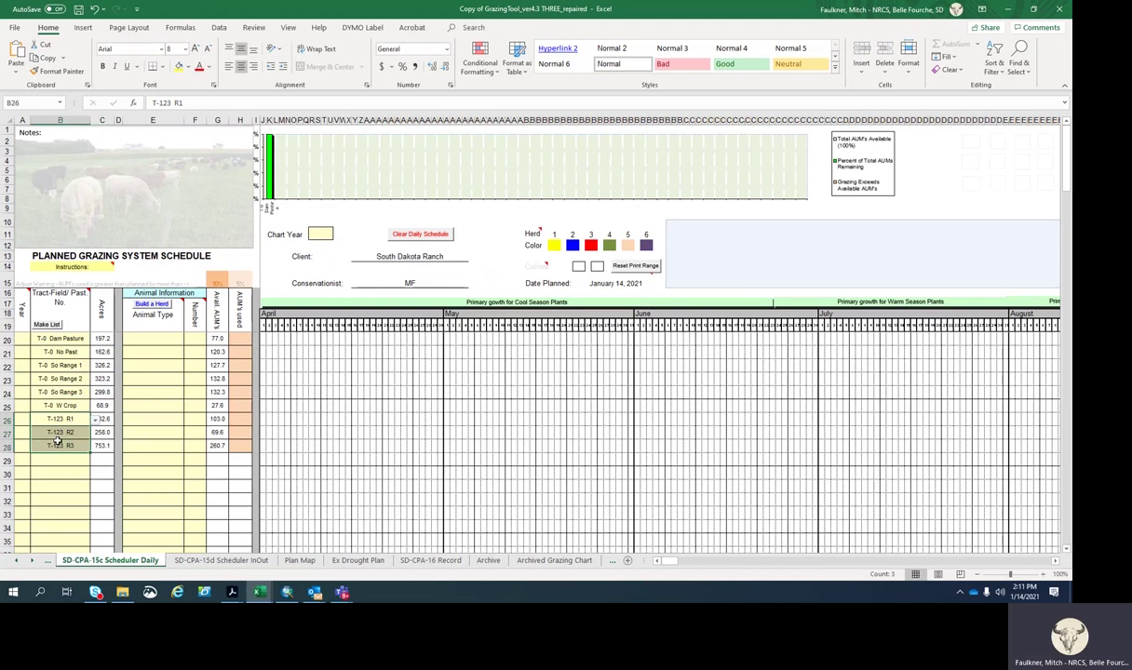
{"action": "key", "text": "Delete"}
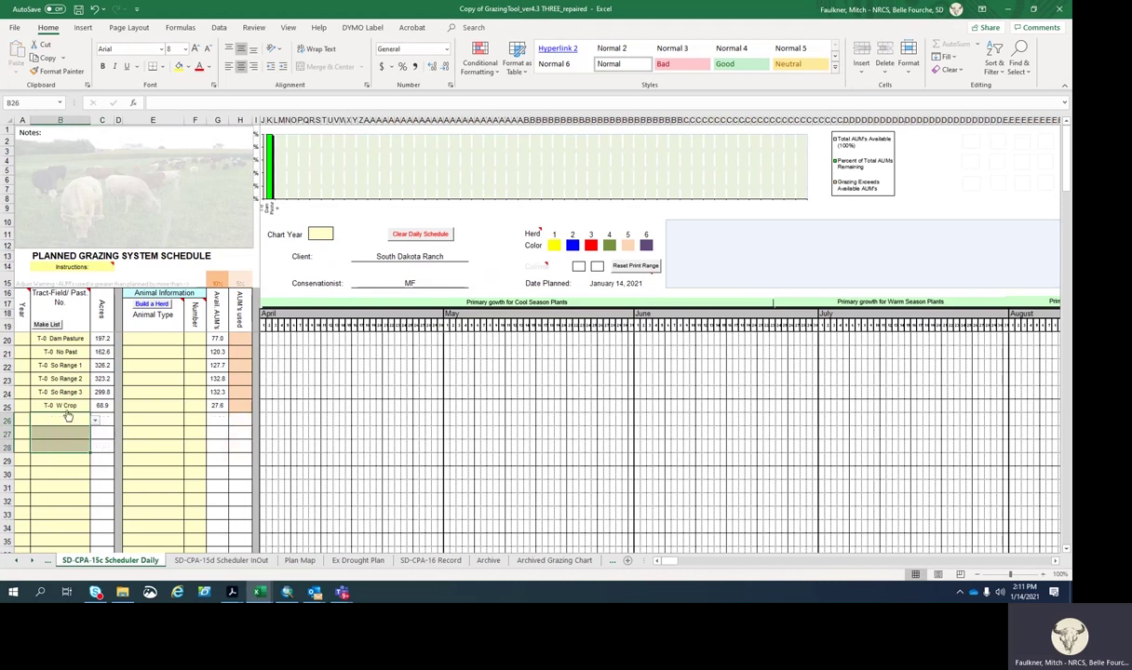
Reorder the start of the pasture list by setting the first row to T-0 No Past and the second to T-0 Dam Pasture.
{"action": "left_click", "coordinate": [67, 341]}
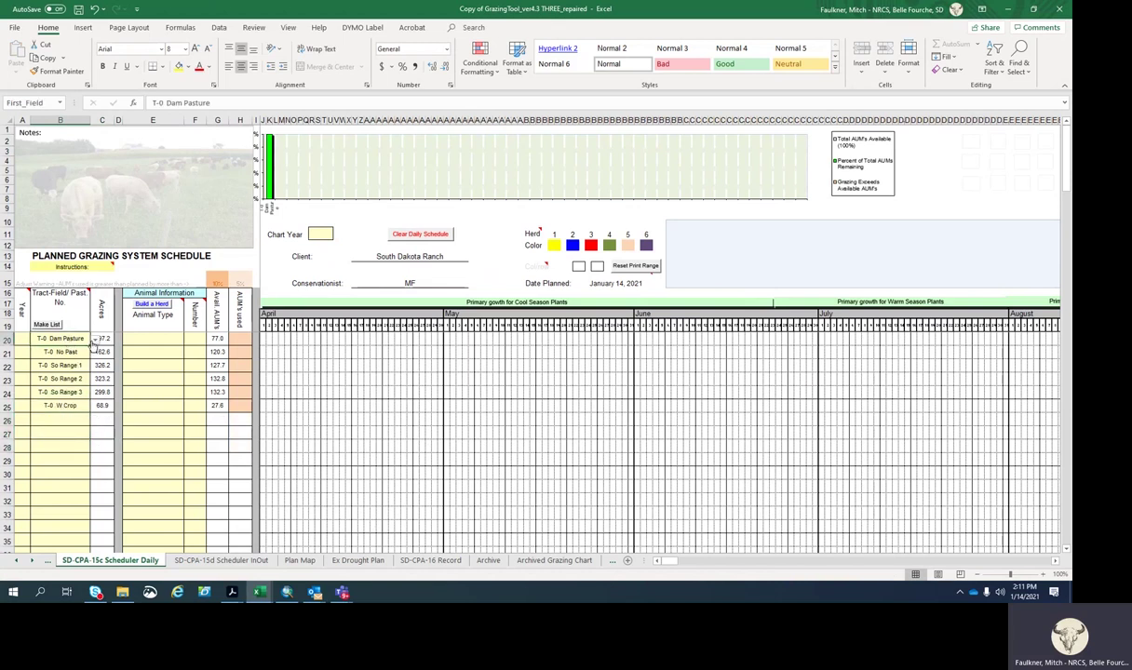
{"action": "left_click", "coordinate": [94, 340]}
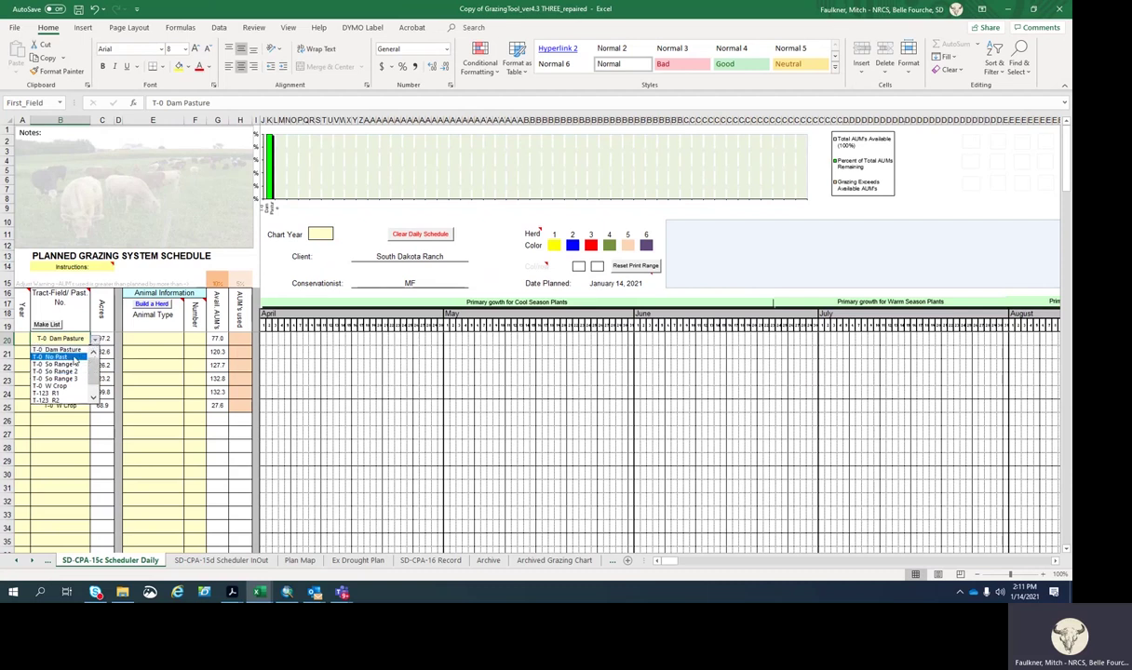
{"action": "left_click", "coordinate": [75, 358]}
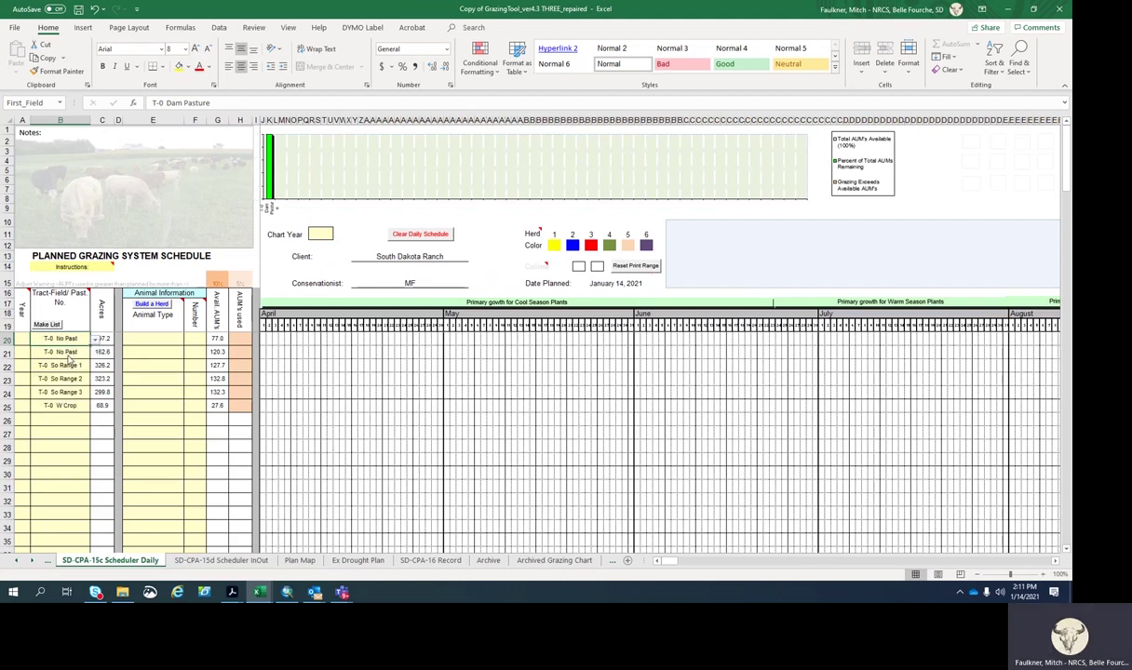
{"action": "left_click", "coordinate": [94, 355]}
{"action": "left_click", "coordinate": [93, 354]}
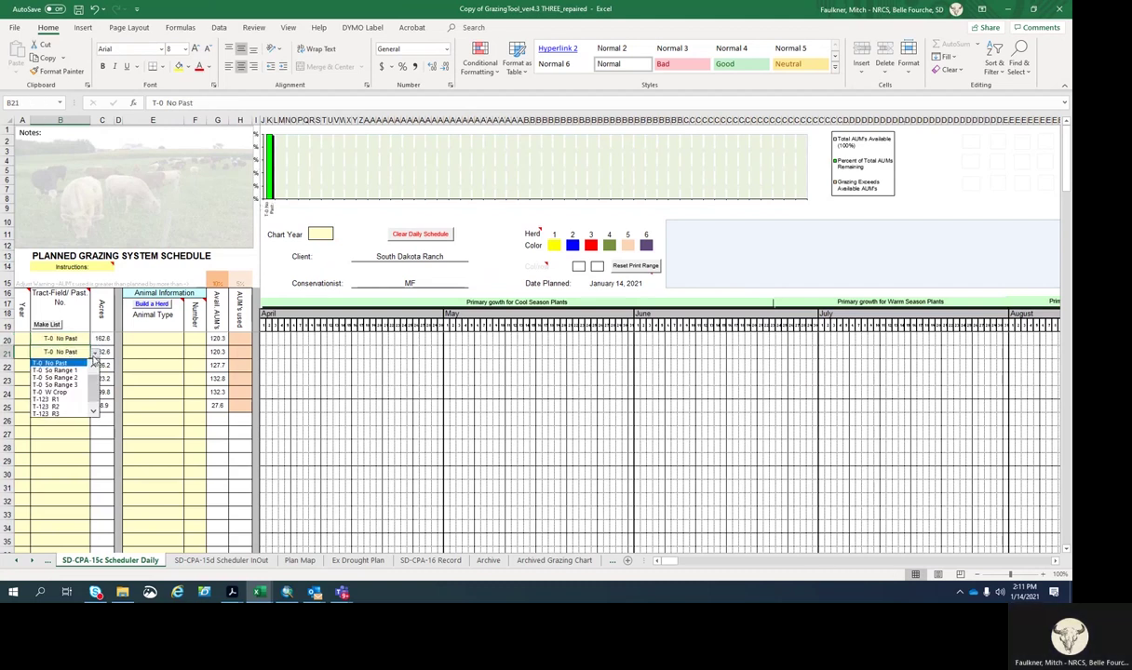
{"action": "scroll", "coordinate": [93, 381], "scroll_direction": "up", "scroll_amount": 1}
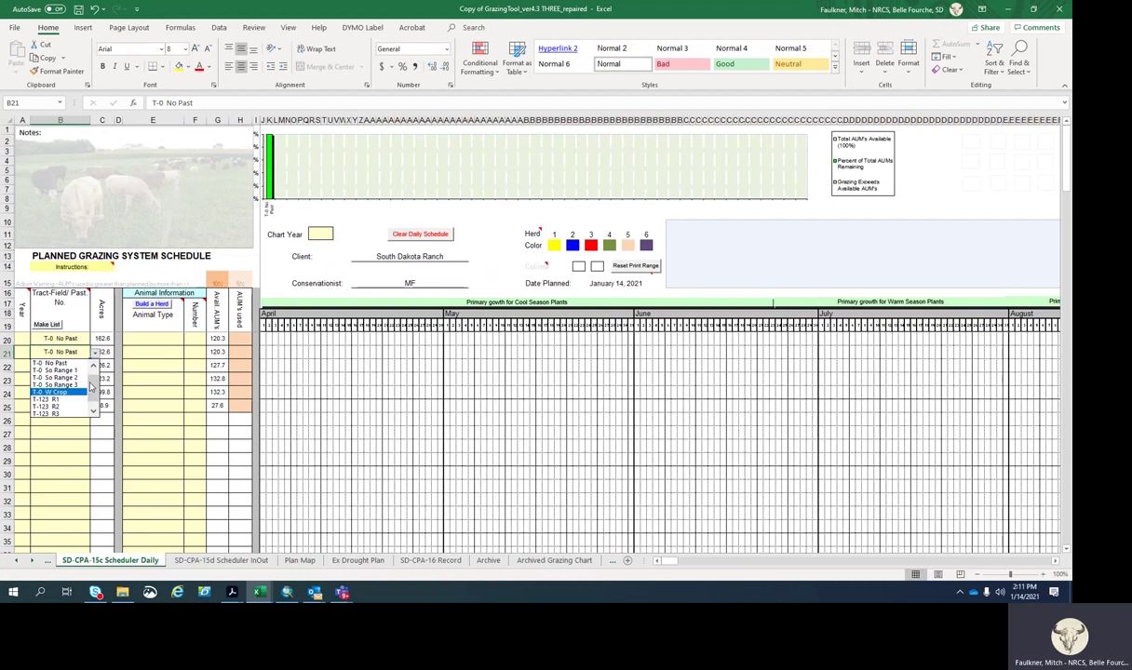
{"action": "left_click", "coordinate": [57, 363]}
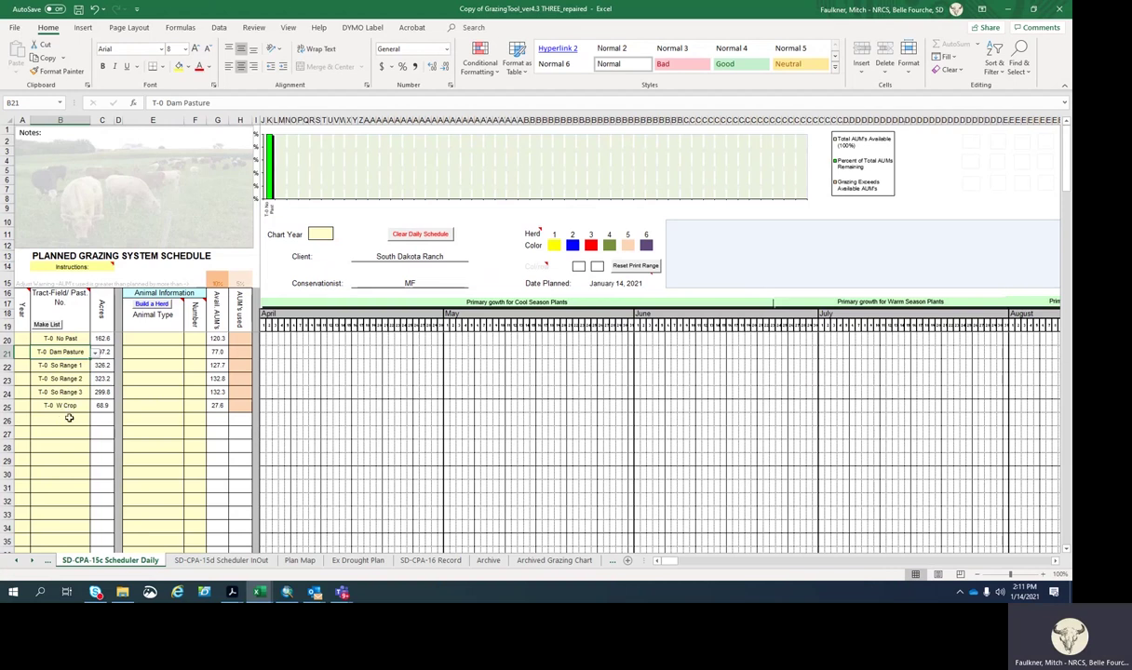
Assign year 21 to all six listed pastures and set the chart year to 21.
{"action": "left_click", "coordinate": [36, 324]}
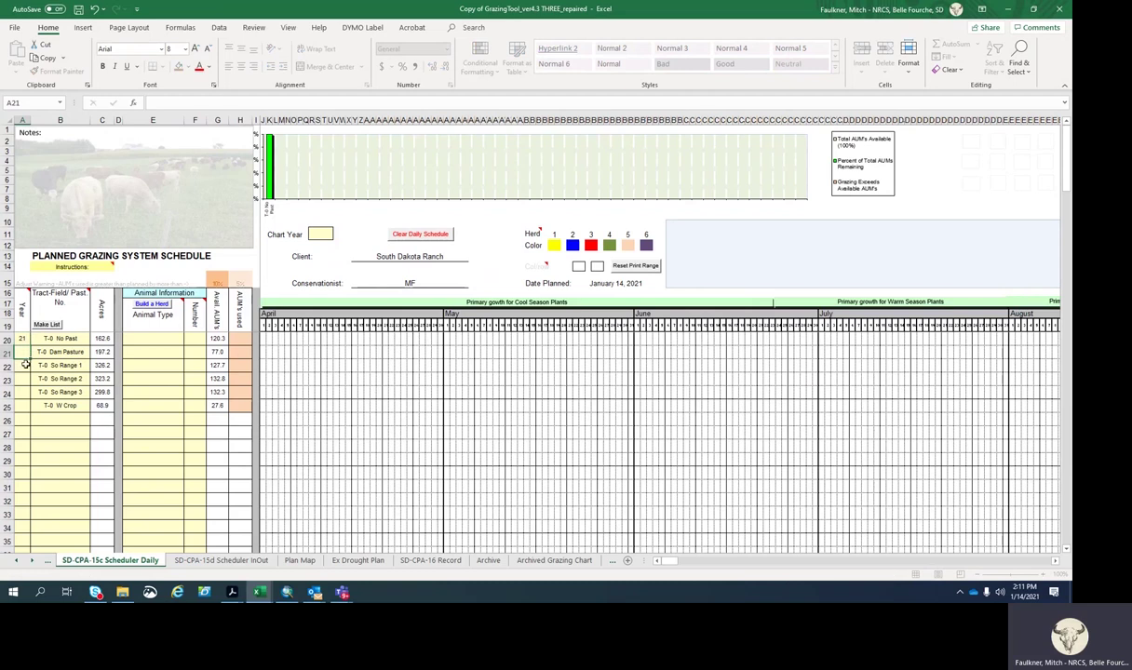
{"action": "left_click", "coordinate": [22, 338]}
{"action": "left_click_drag", "start_coordinate": [29, 345], "coordinate": [96, 382]}
{"action": "left_click", "coordinate": [318, 232]}
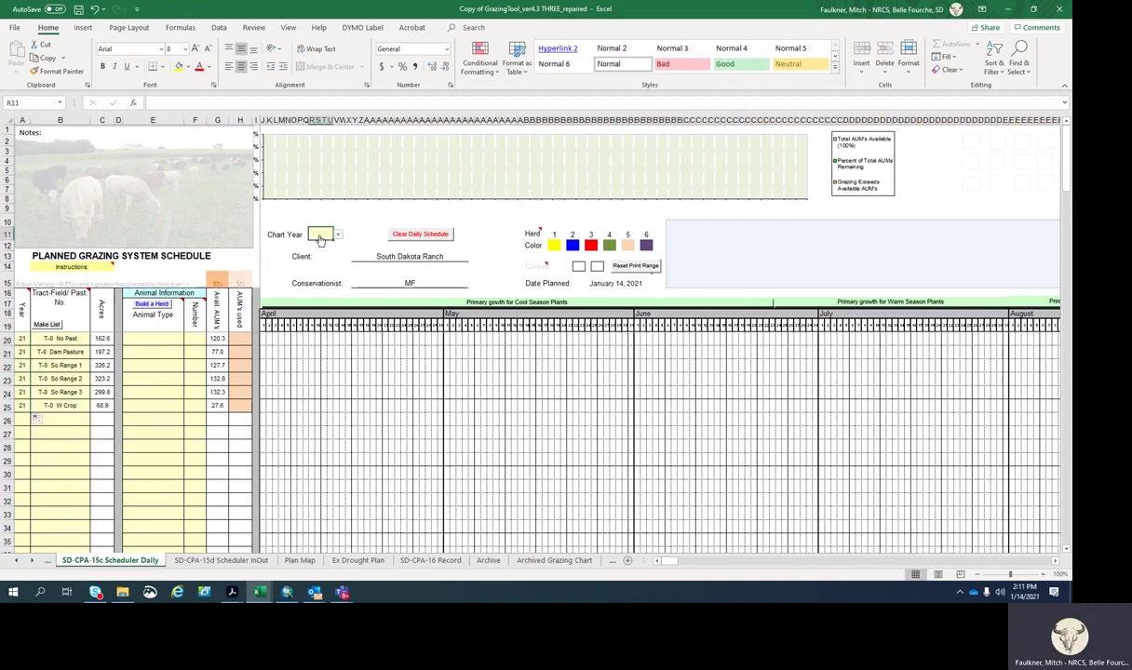
{"action": "left_click", "coordinate": [338, 236]}
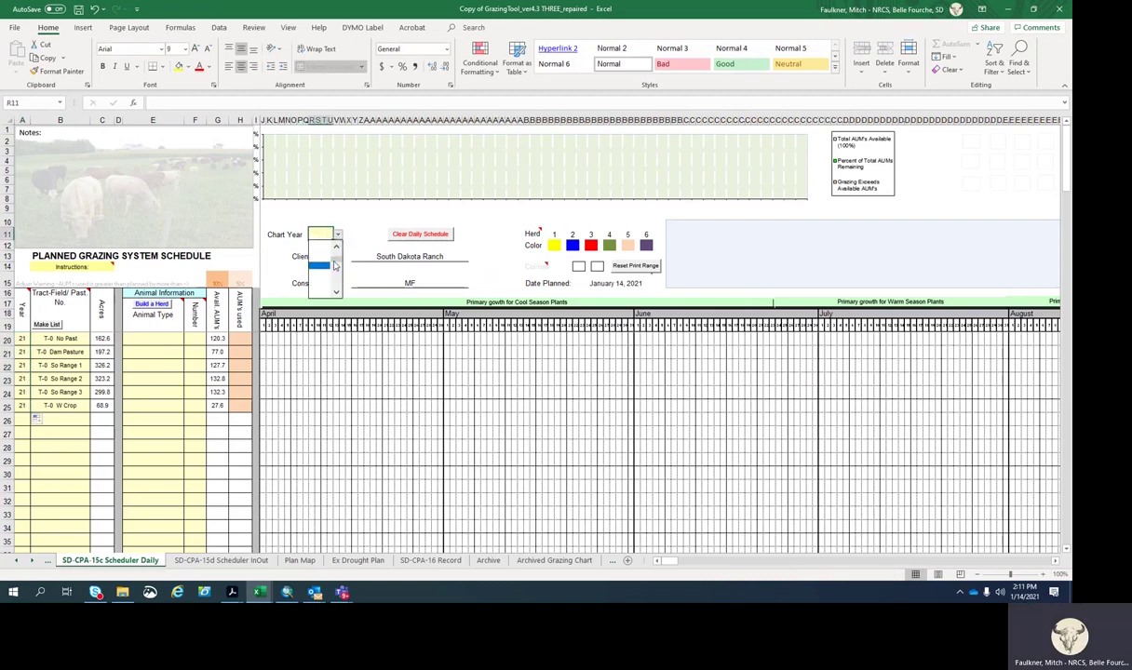
{"action": "left_click", "coordinate": [318, 244]}
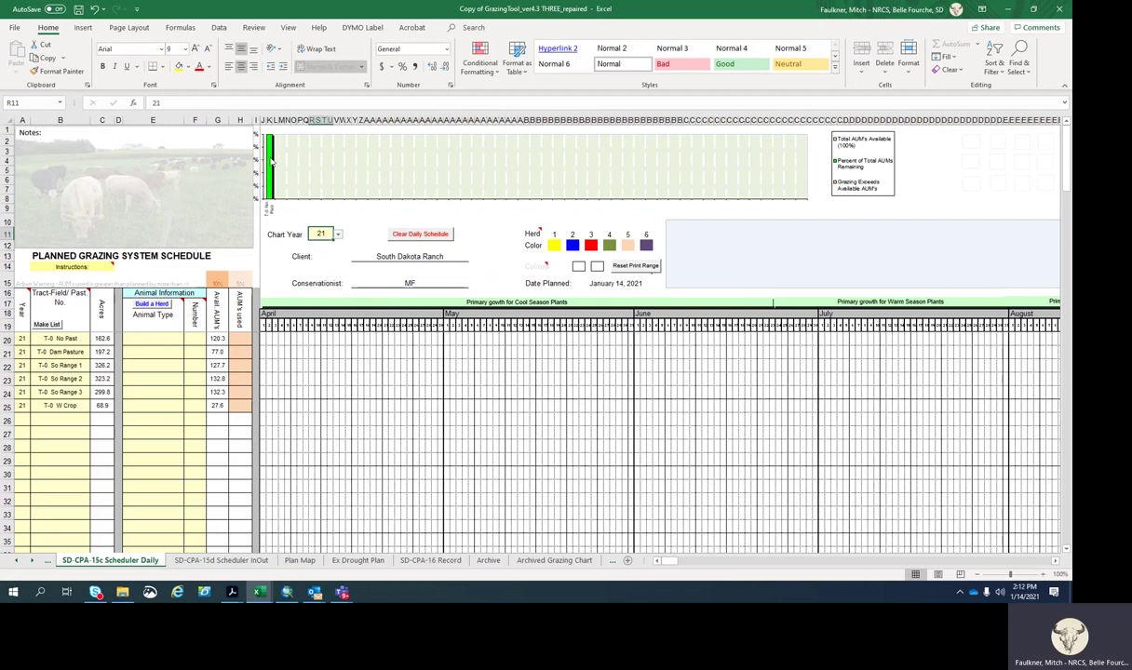
View the Build a Herd form and return to the daily schedule.
{"action": "mouse_move", "coordinate": [274, 151]}
{"action": "left_click", "coordinate": [141, 302]}
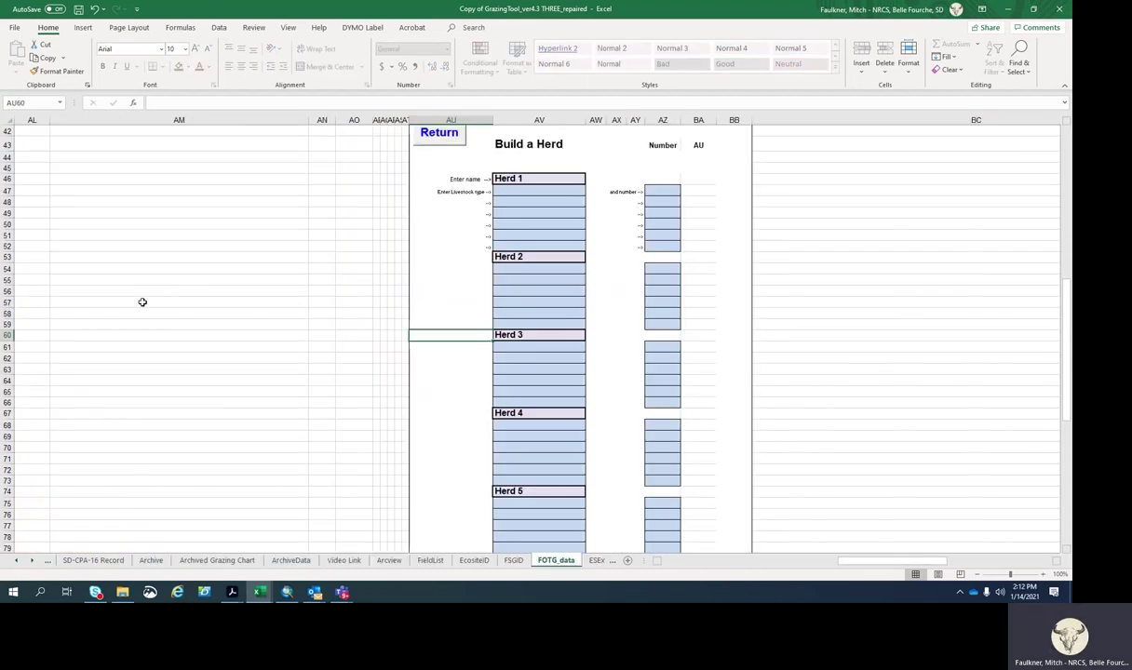
{"action": "left_click", "coordinate": [434, 136]}
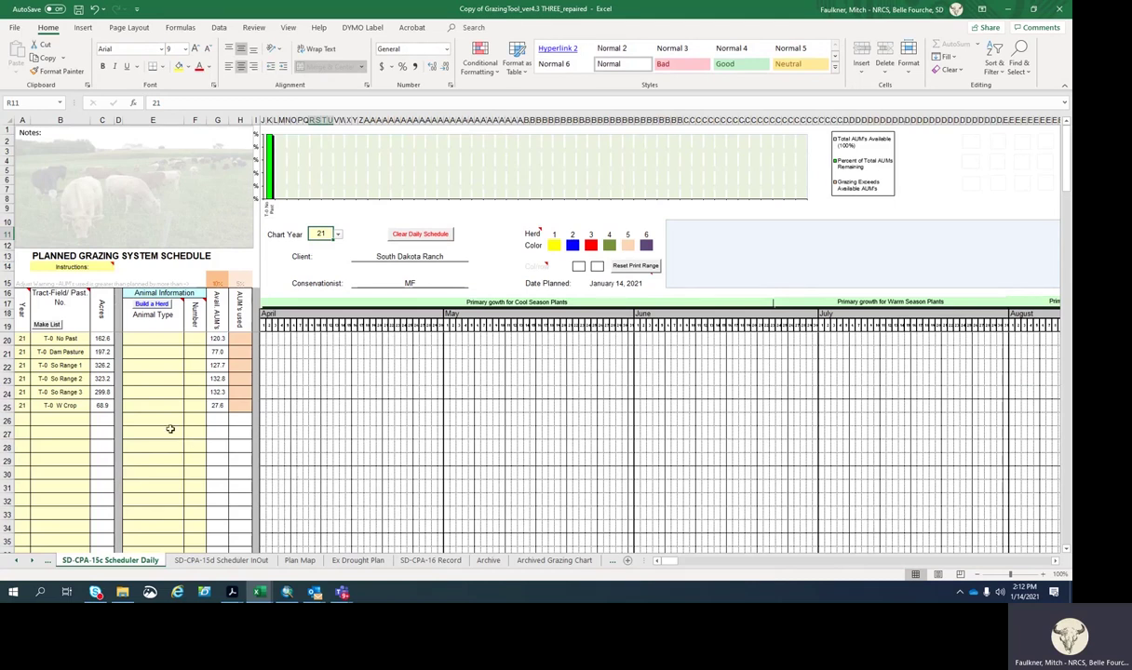
Set the T-0 No Past animal type to Cow, 1200 lb., 2 yr + and the number of animals to 120.
{"action": "left_click", "coordinate": [149, 341]}
{"action": "left_click", "coordinate": [188, 340]}
{"action": "mouse_move", "coordinate": [186, 354]}
{"action": "left_mouse_down"}
{"action": "mouse_move", "coordinate": [186, 379]}
{"action": "mouse_move", "coordinate": [186, 353]}
{"action": "left_mouse_up"}
{"action": "left_click", "coordinate": [157, 378]}
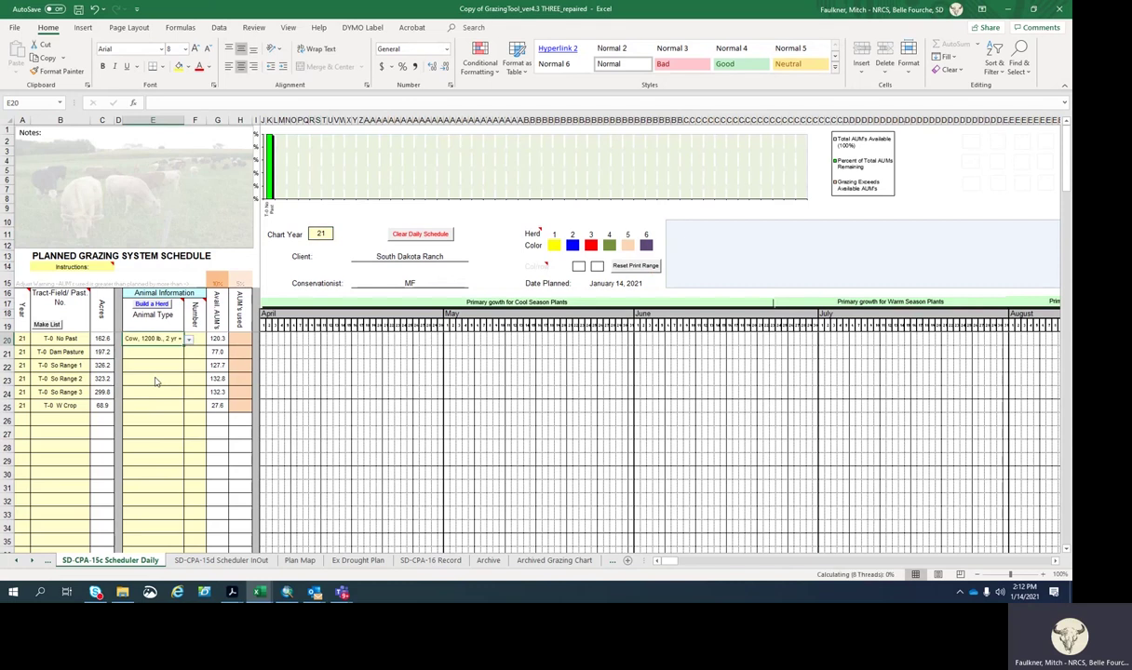
{"action": "left_click", "coordinate": [197, 339]}
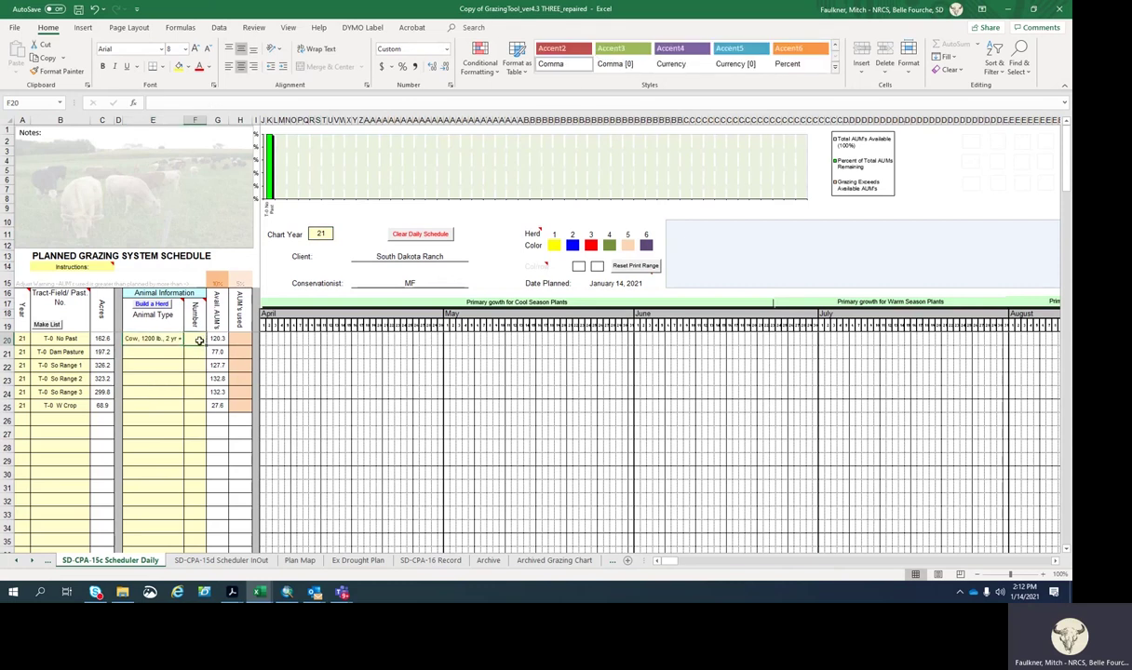
{"action": "type", "text": "120"}
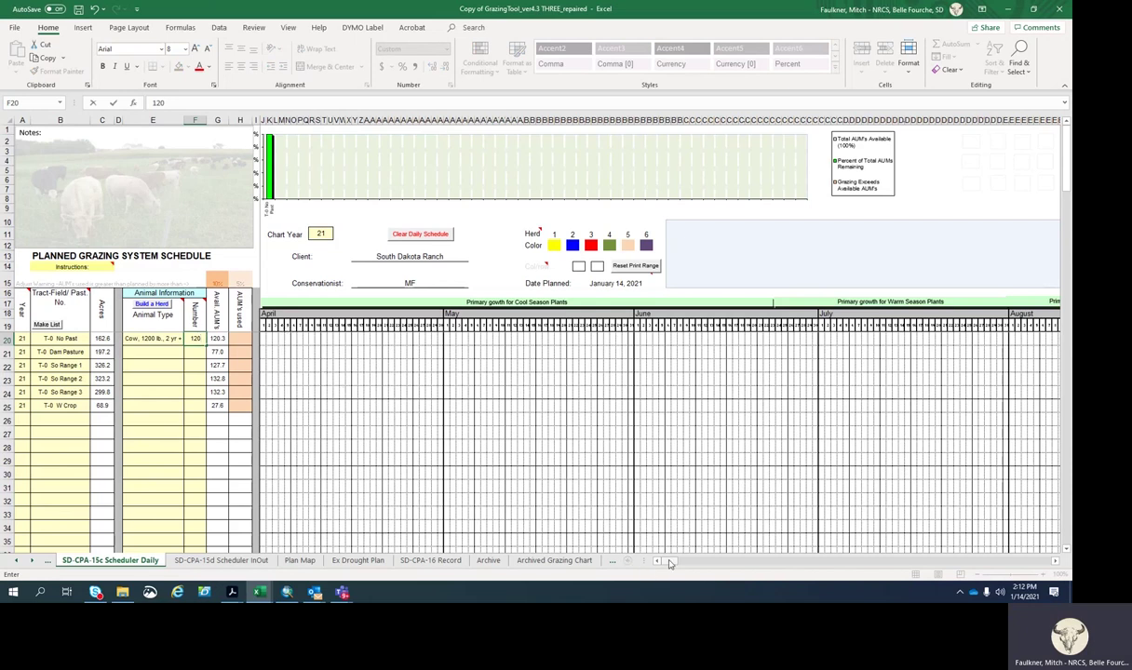
Schedule herd 1 on T-0 No Past for May 15, 16 and 17 by entering 1 on each day.
{"action": "mouse_move", "coordinate": [668, 562]}
{"action": "left_mouse_down"}
{"action": "mouse_move", "coordinate": [880, 564]}
{"action": "mouse_move", "coordinate": [665, 561]}
{"action": "left_mouse_up"}
{"action": "left_click", "coordinate": [531, 325]}
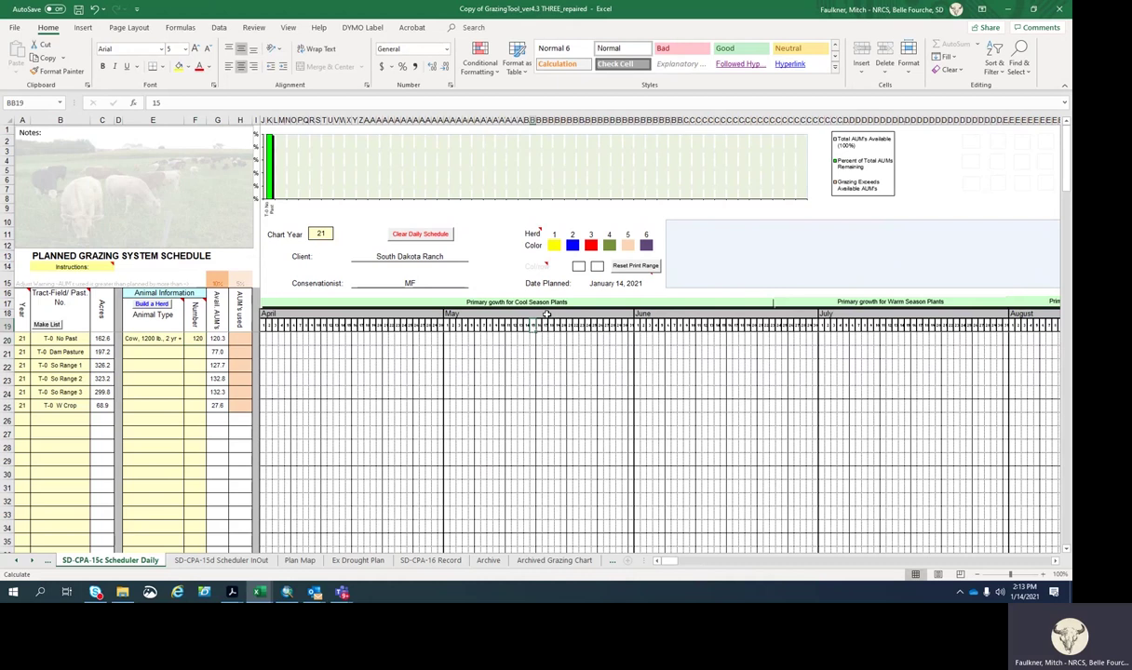
{"action": "key", "text": "Down"}
{"action": "type", "text": "1"}
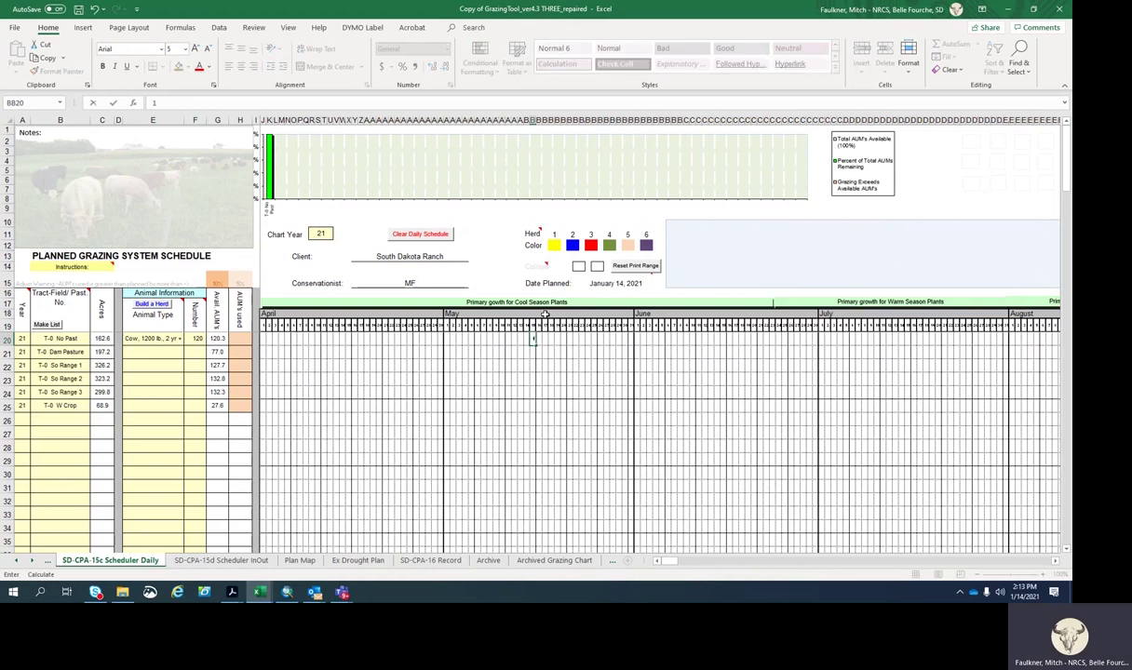
{"action": "key", "text": "Tab"}
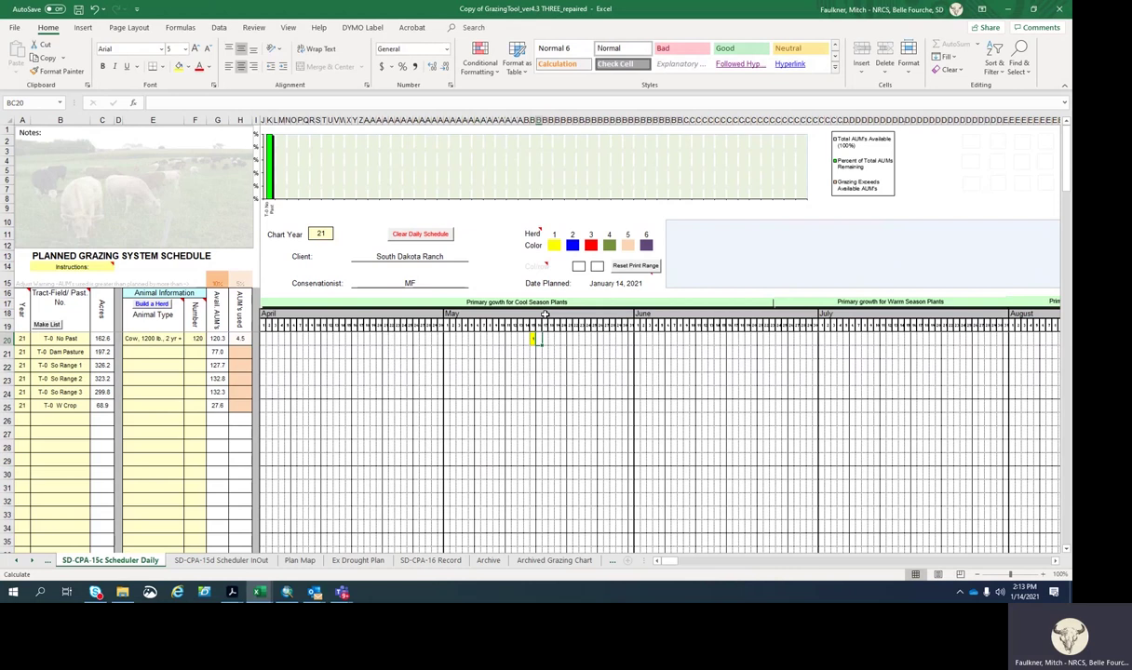
{"action": "type", "text": "1"}
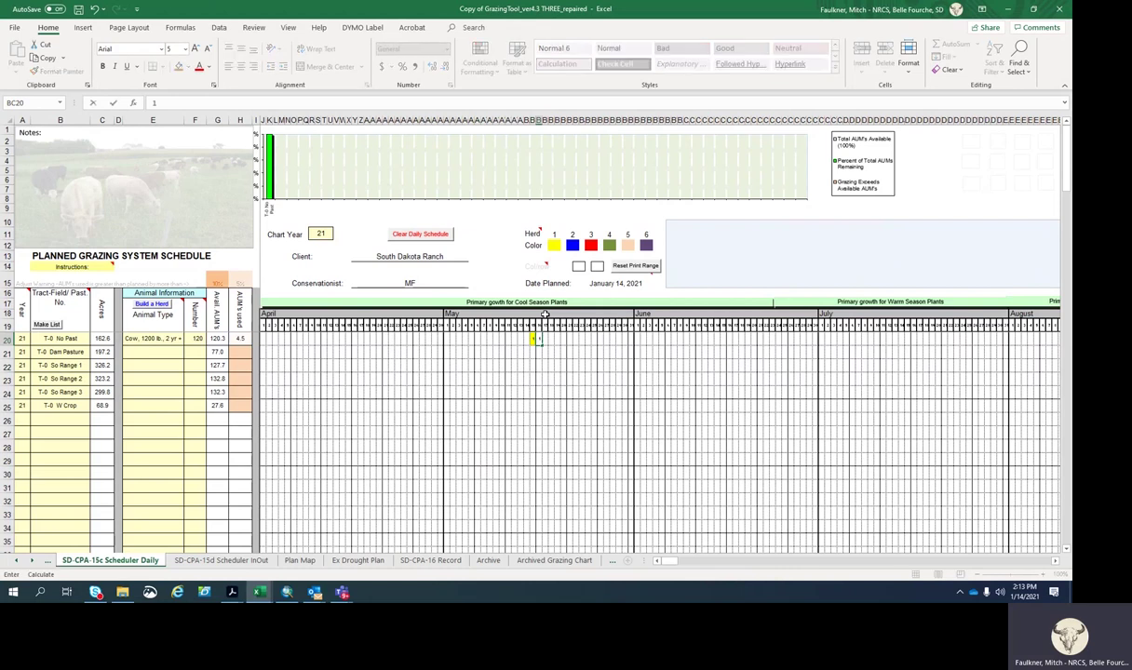
{"action": "key", "text": "Tab"}
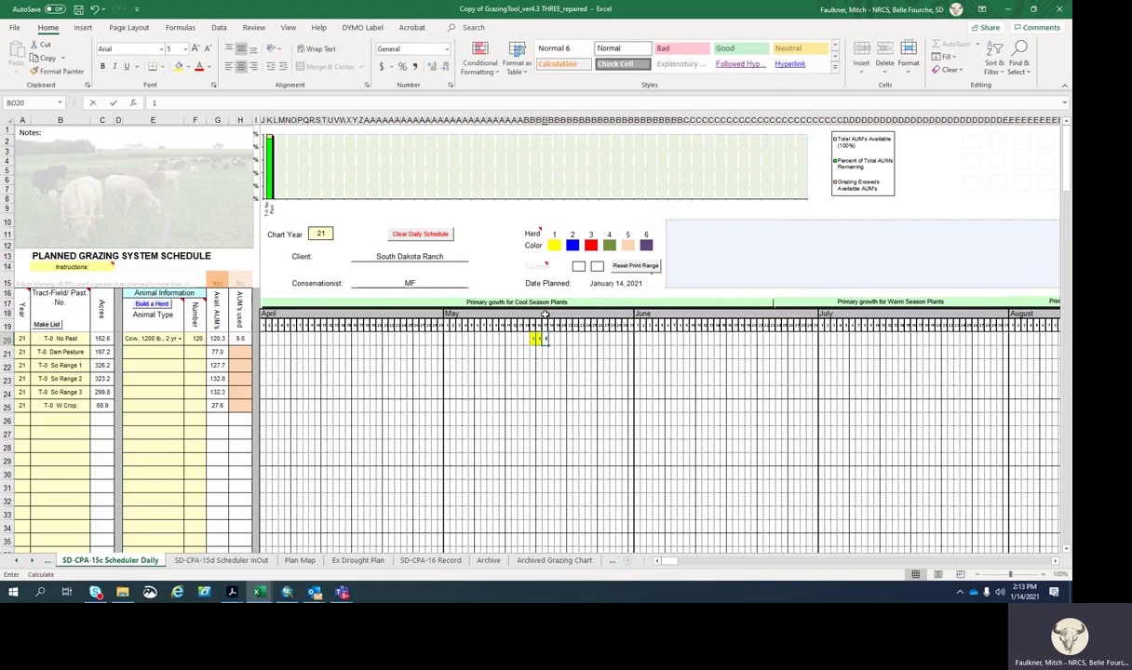
{"action": "type", "text": "1"}
{"action": "key", "text": "Tab"}
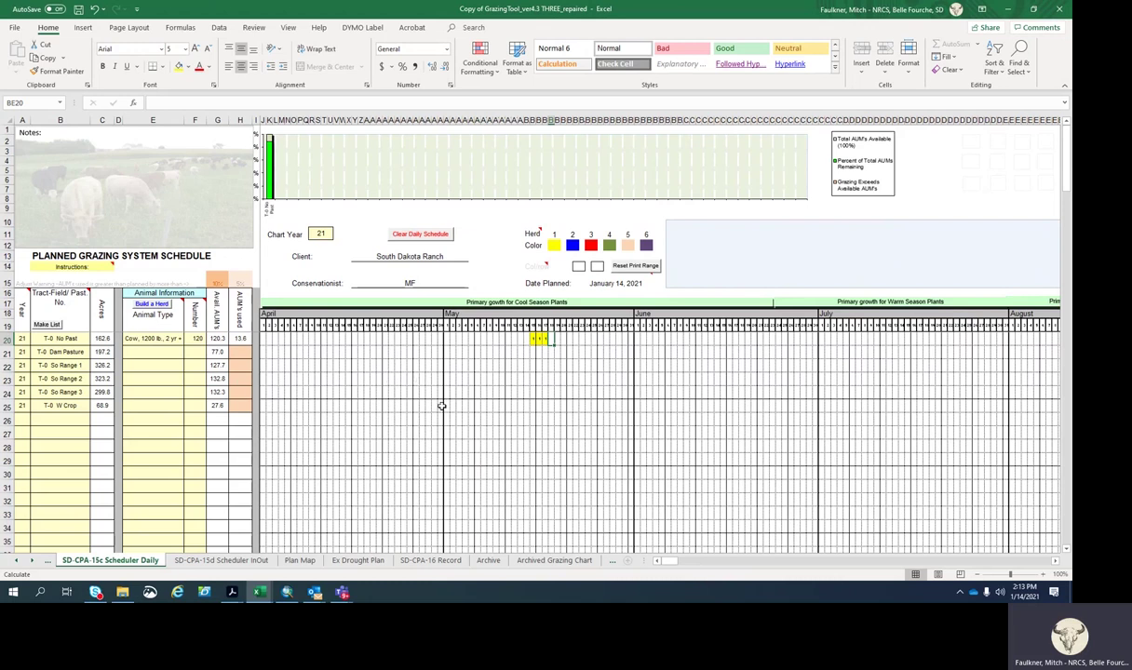
Extend the daily 1 entries for T-0 No Past through June 9 by filling them across the row.
{"action": "left_click_drag", "start_coordinate": [535, 338], "coordinate": [548, 339]}
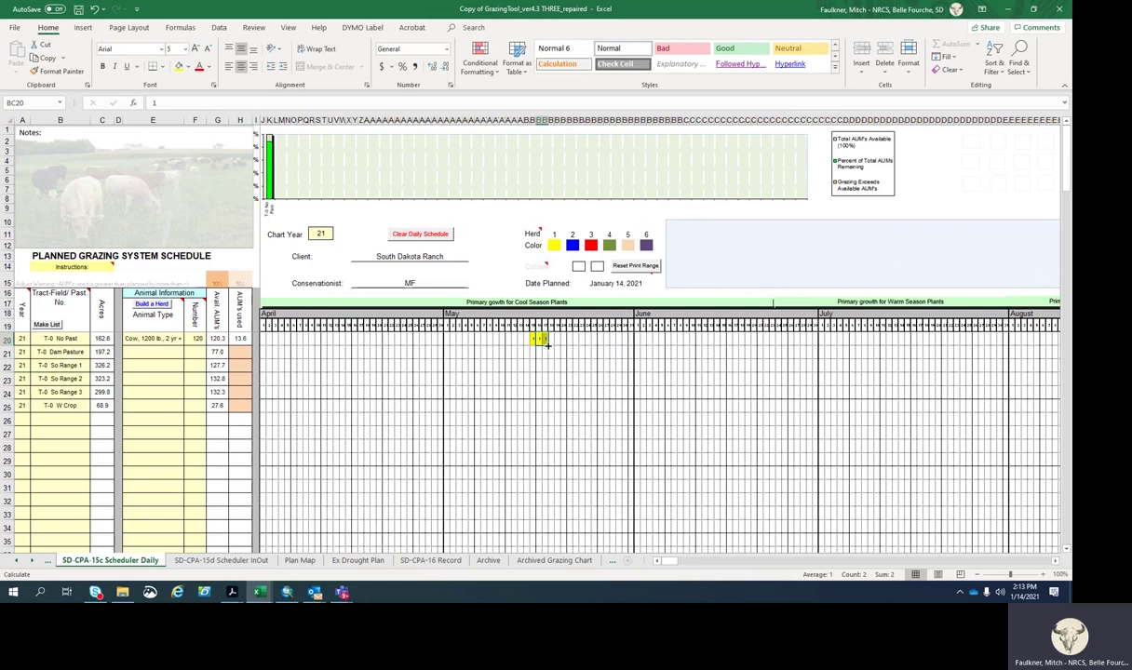
{"action": "left_click_drag", "start_coordinate": [548, 345], "coordinate": [726, 348]}
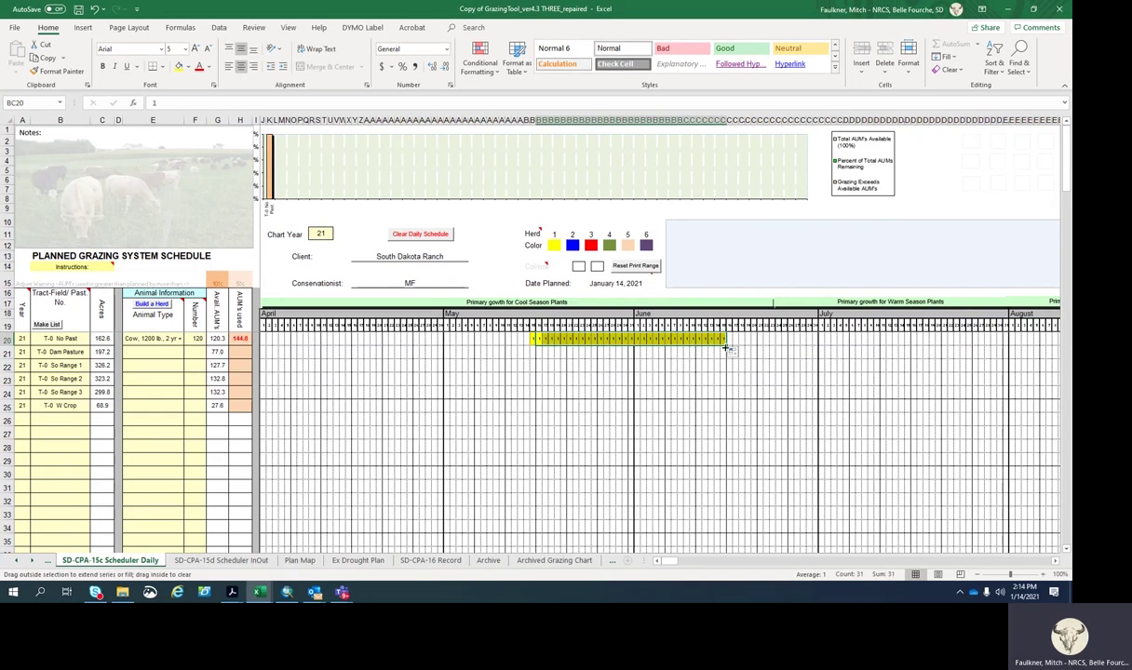
{"action": "left_click_drag", "start_coordinate": [725, 348], "coordinate": [686, 348]}
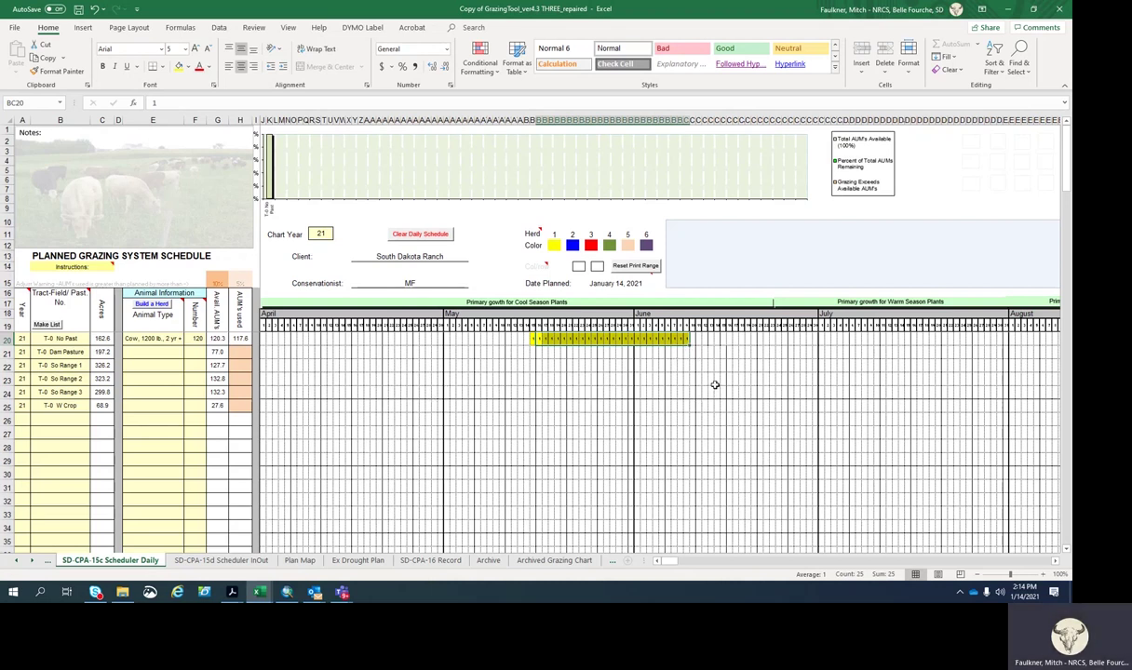
{"action": "left_click", "coordinate": [687, 344]}
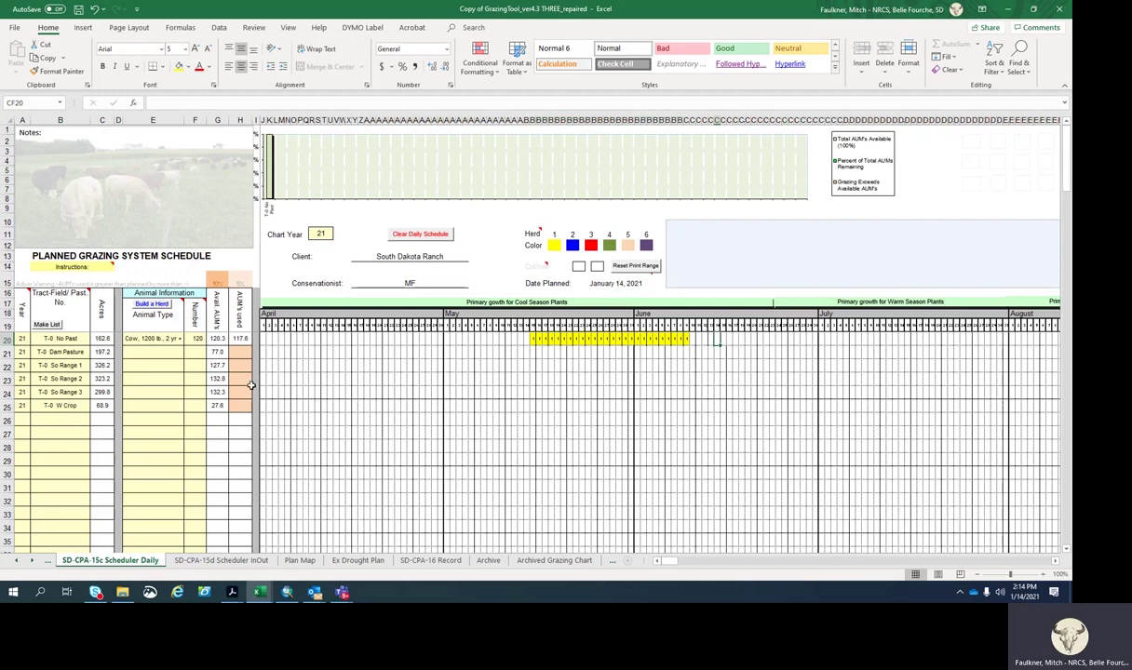
Set the T-0 Dam Pasture animal type to Cow, 1200 lb., 2 yr + and the number of animals to 120.
{"action": "left_click", "coordinate": [154, 351]}
{"action": "left_click", "coordinate": [189, 354]}
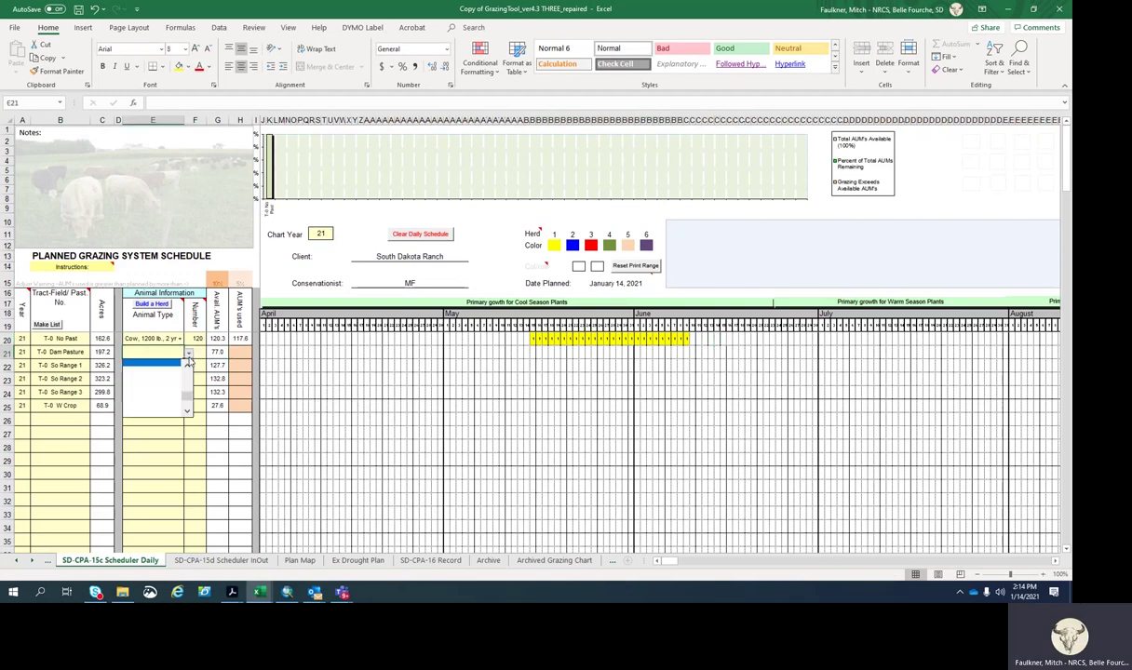
{"action": "scroll", "coordinate": [182, 391], "scroll_direction": "up", "scroll_amount": 5}
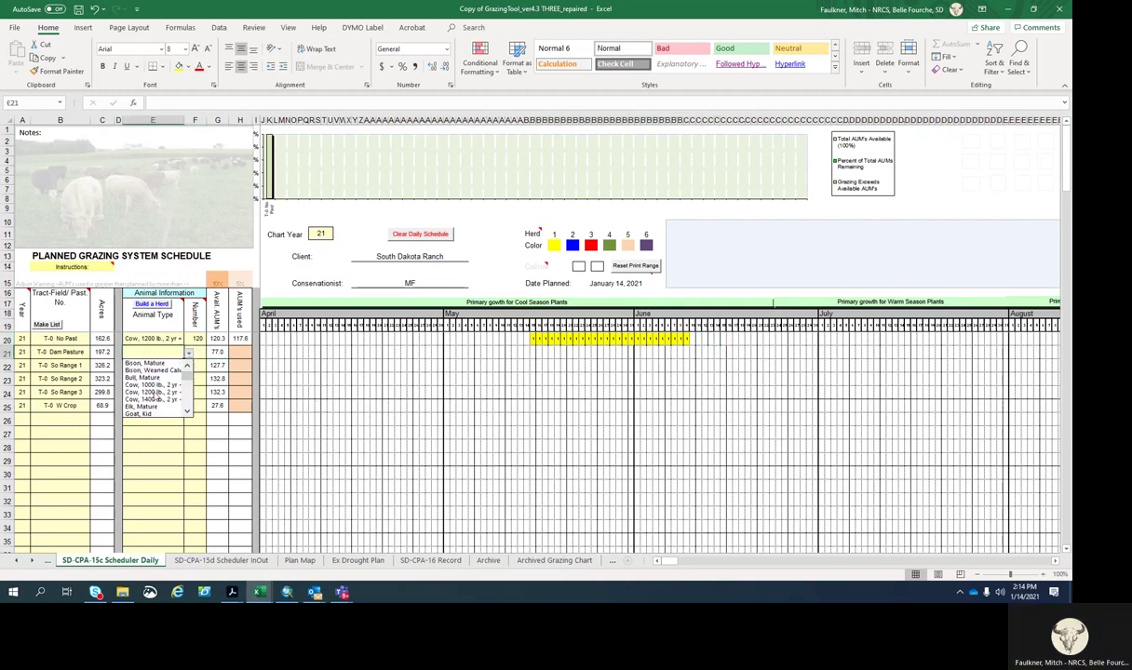
{"action": "left_click", "coordinate": [172, 389]}
{"action": "left_click", "coordinate": [200, 353]}
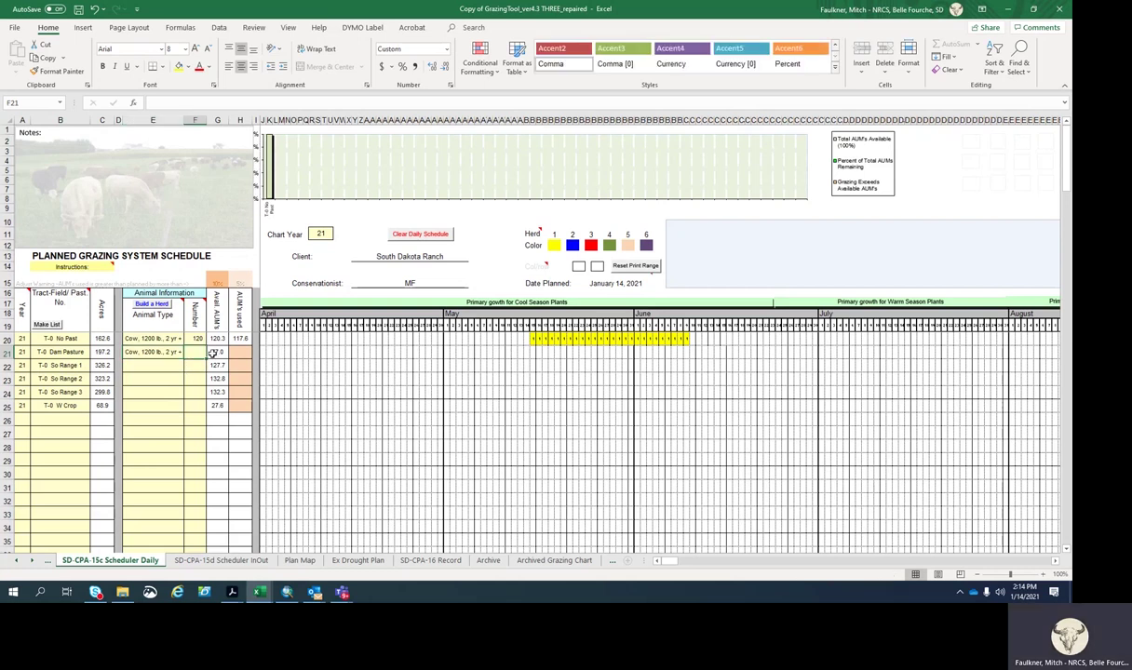
{"action": "type", "text": "120"}
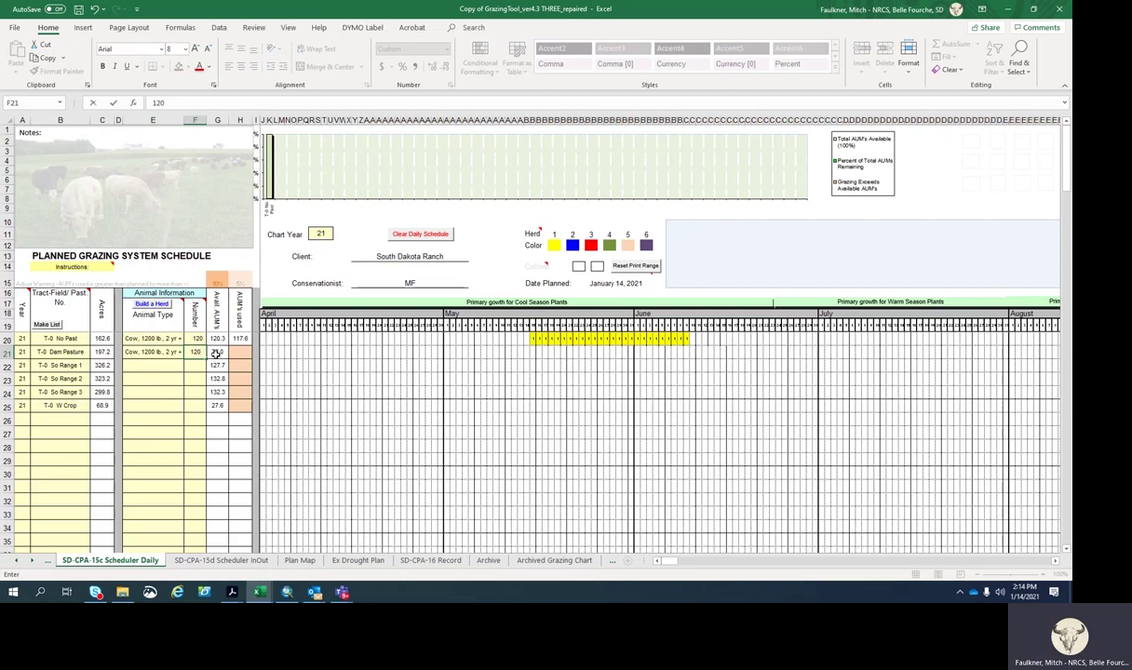
{"action": "left_click", "coordinate": [703, 365]}
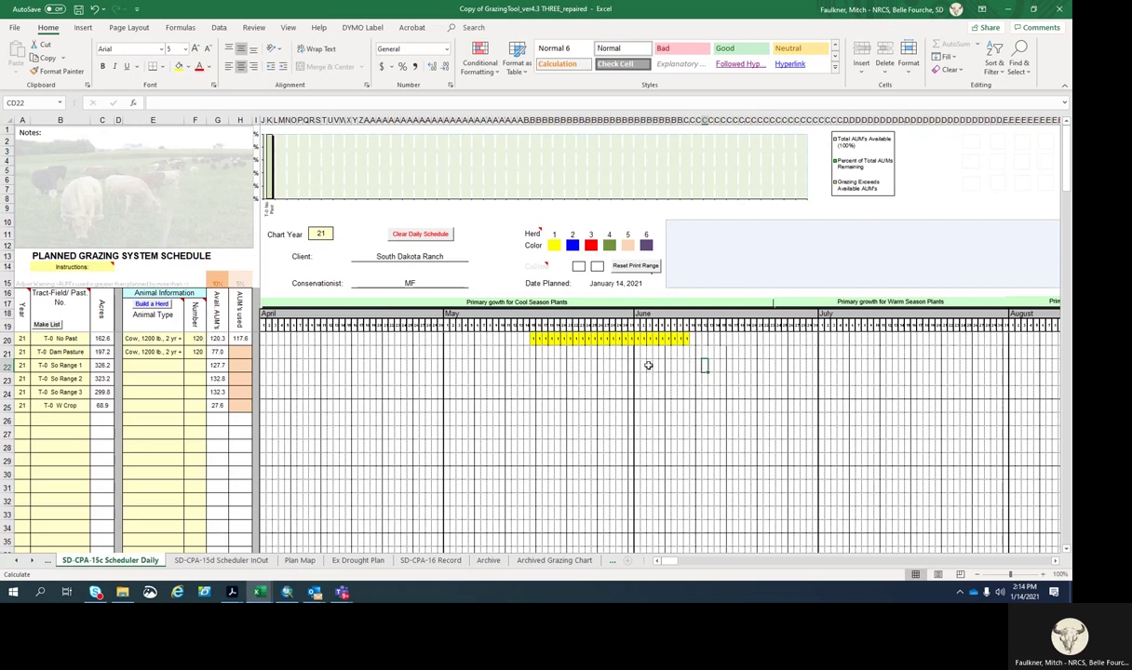
Schedule herd 1 on T-0 Dam Pasture from June 10 through June 24, filling a 1 across each day.
{"action": "left_click", "coordinate": [694, 353]}
{"action": "type", "text": "1"}
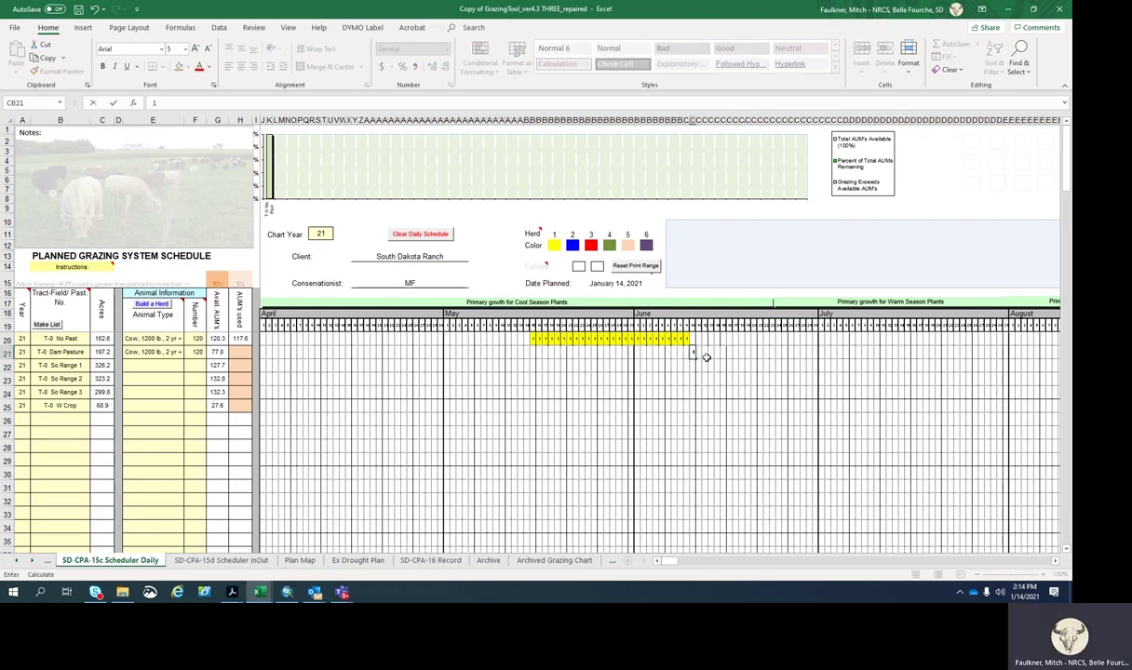
{"action": "key", "text": "Tab"}
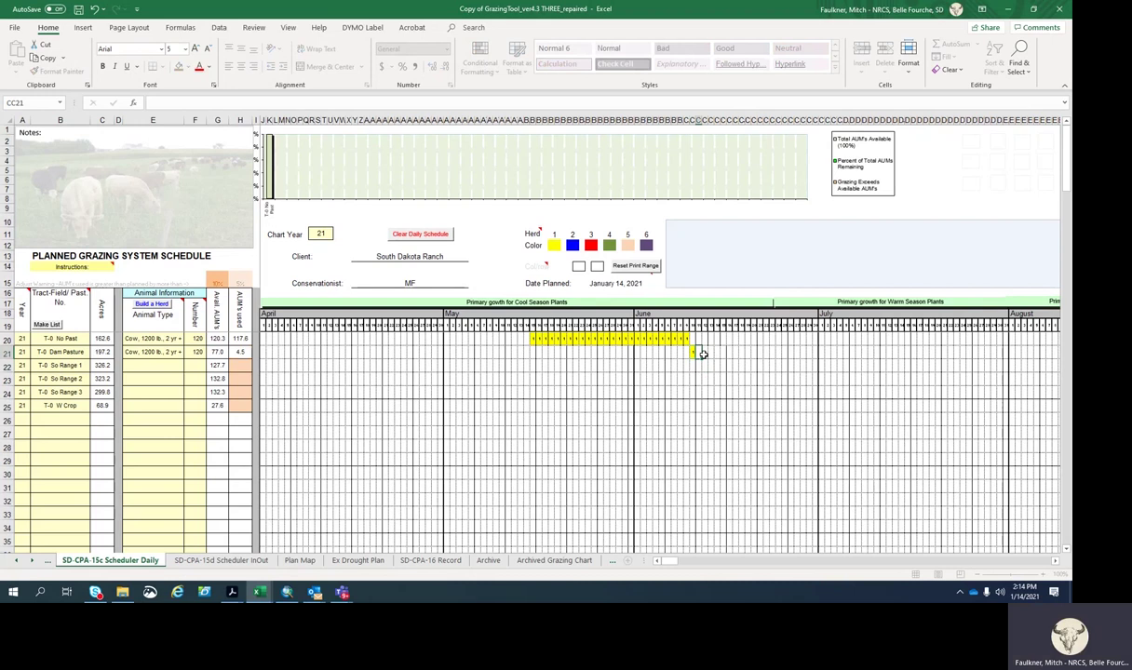
{"action": "type", "text": "1"}
{"action": "left_click", "coordinate": [727, 353]}
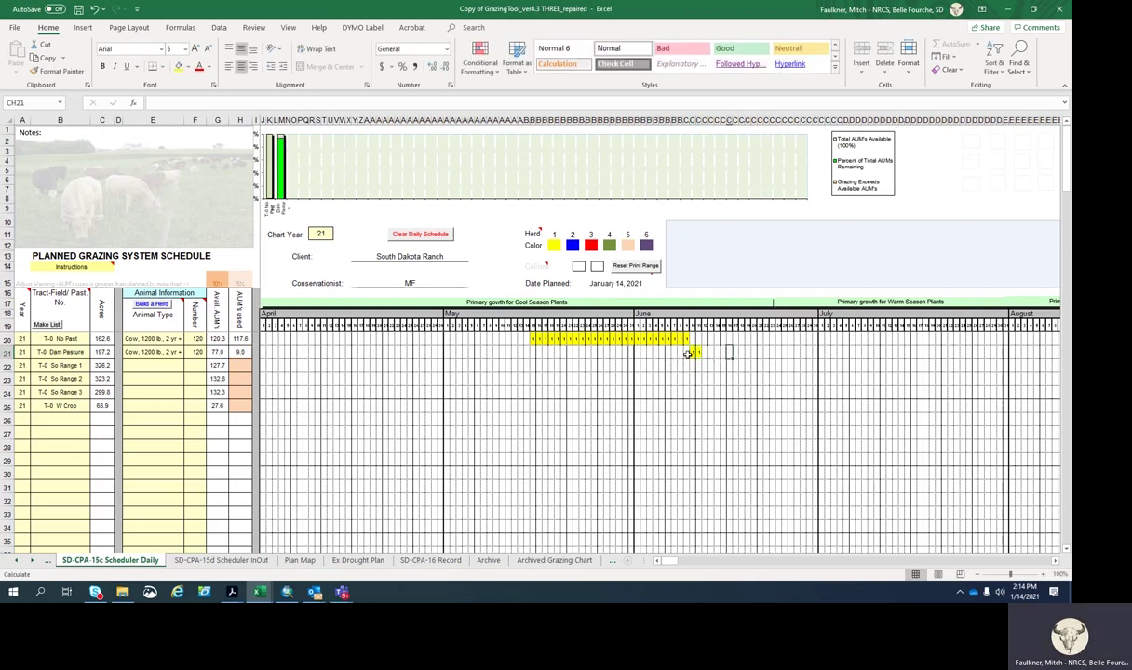
{"action": "left_click_drag", "start_coordinate": [694, 353], "coordinate": [792, 362]}
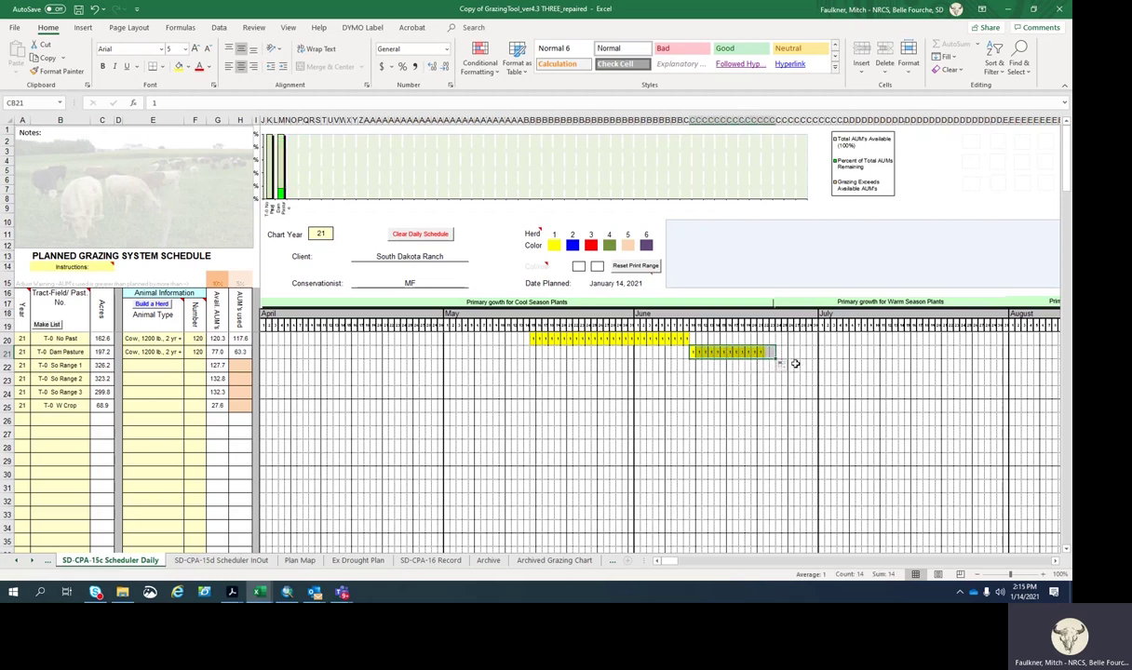
{"action": "left_click", "coordinate": [876, 353]}
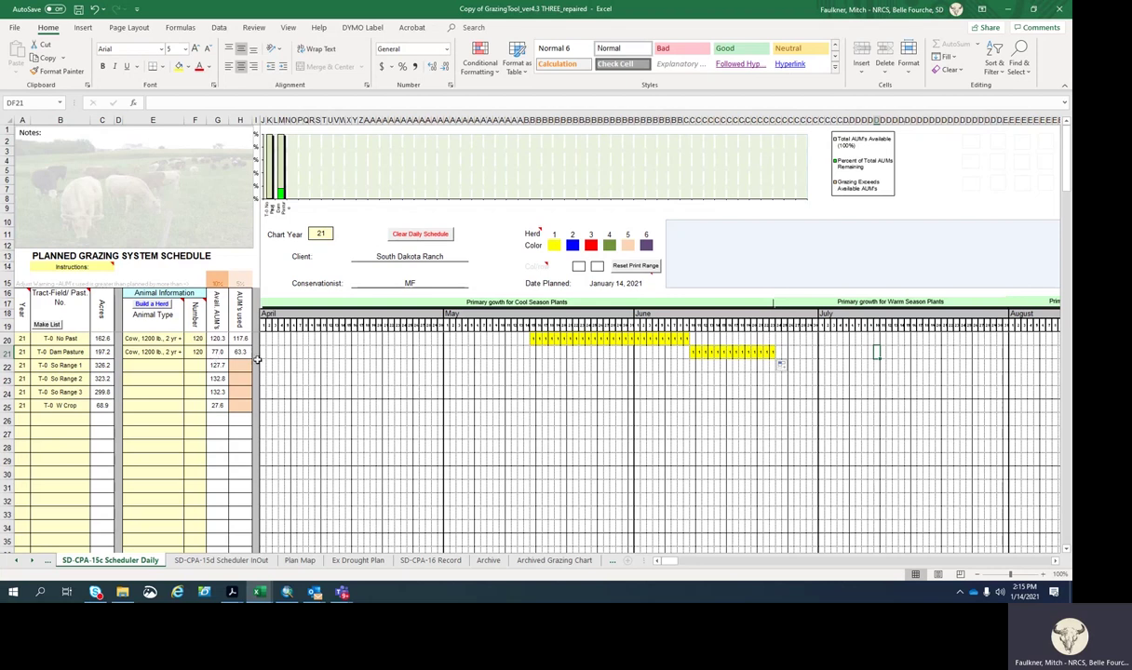
{"action": "left_click", "coordinate": [780, 354]}
{"action": "left_click_drag", "start_coordinate": [778, 357], "coordinate": [860, 354]}
Set the T-0 So Range 1 animal type to Cow, 1200 lb., 2 yr + and the number of animals to 120.
{"action": "left_click", "coordinate": [165, 364]}
{"action": "left_click", "coordinate": [188, 366]}
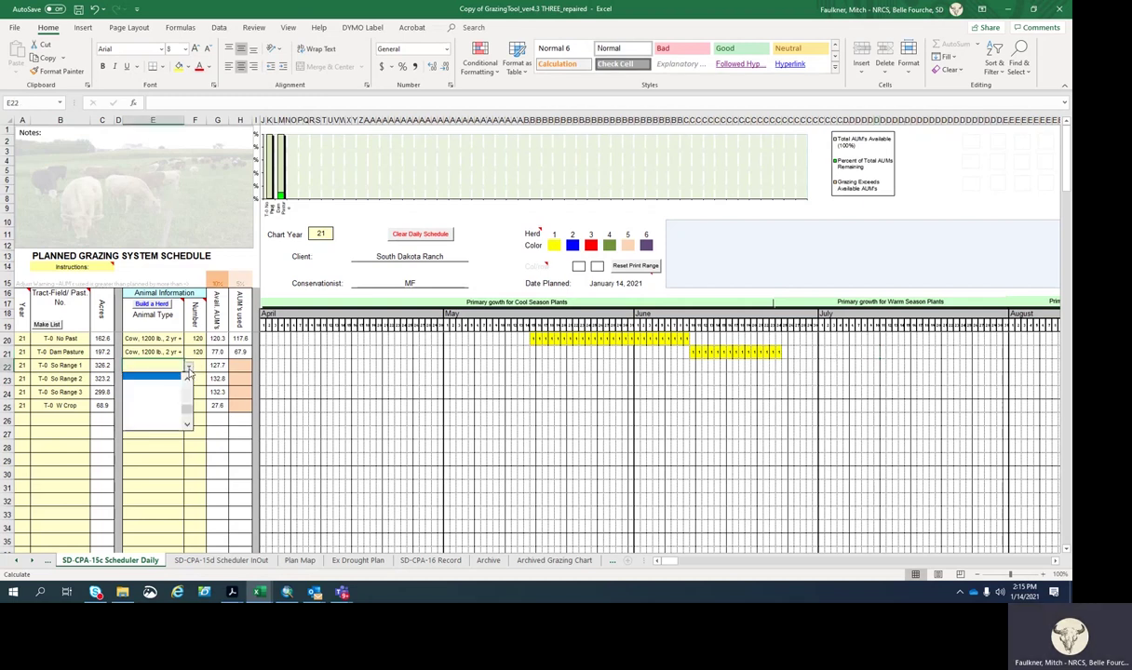
{"action": "scroll", "coordinate": [177, 400], "scroll_direction": "up", "scroll_amount": 3}
{"action": "left_click", "coordinate": [153, 400]}
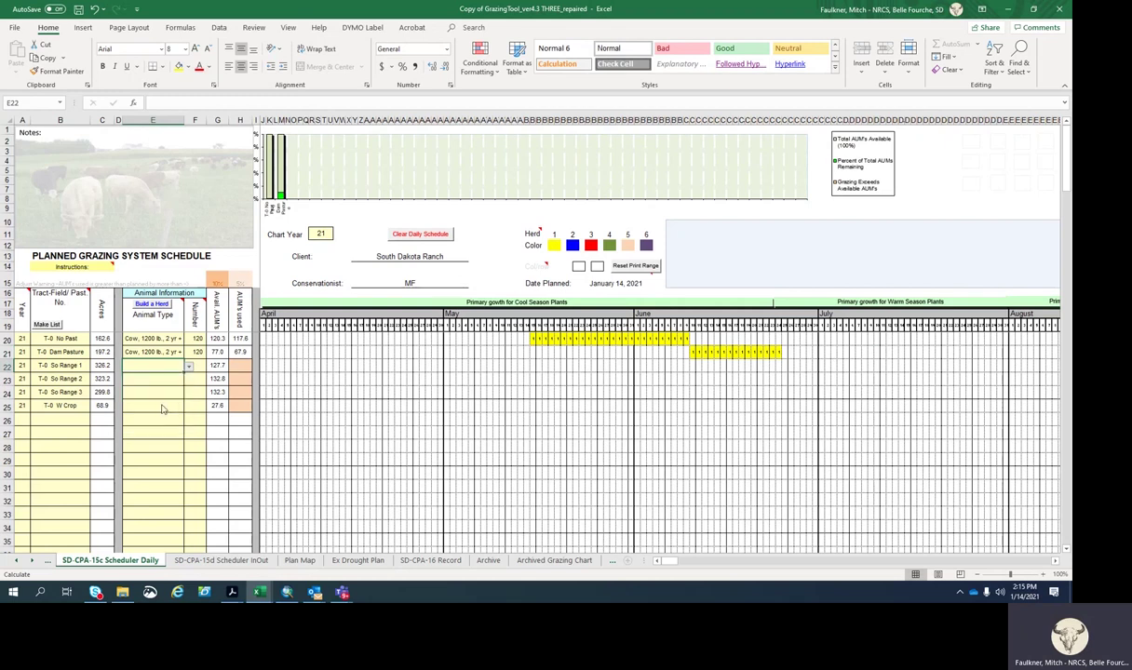
{"action": "left_click", "coordinate": [201, 366]}
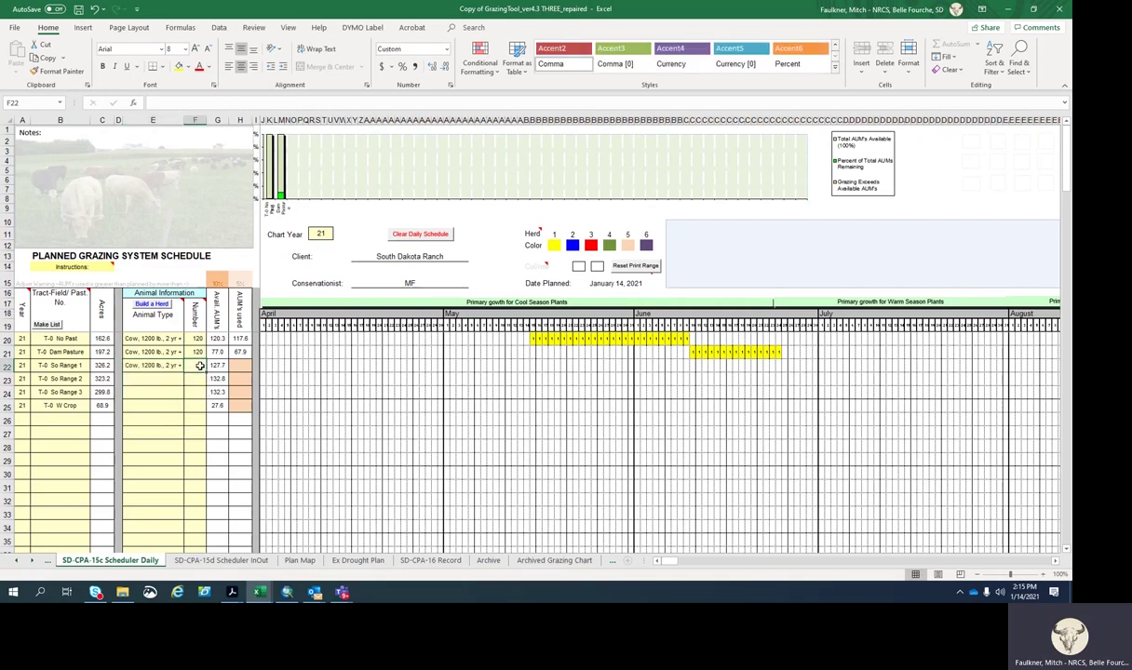
{"action": "type", "text": "120"}
{"action": "left_click", "coordinate": [471, 392]}
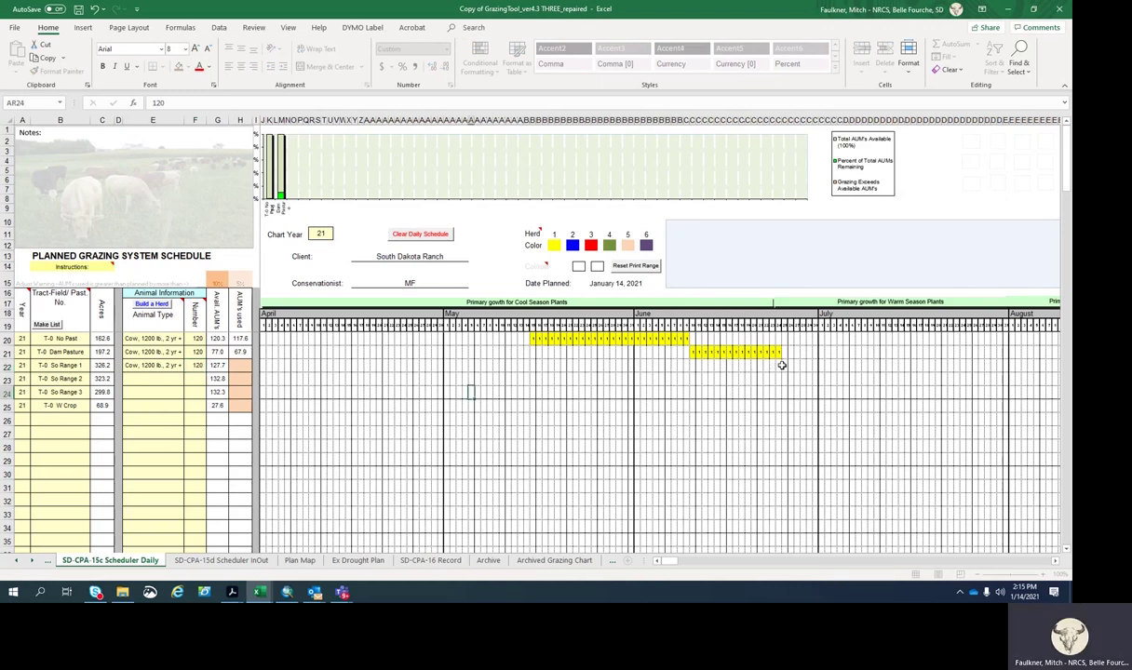
Schedule herd 1 on T-0 So Range 1 from June 25 through June 30 by entering 1 on each day.
{"action": "left_click", "coordinate": [782, 365]}
{"action": "type", "text": "1"}
{"action": "key", "text": "Tab"}
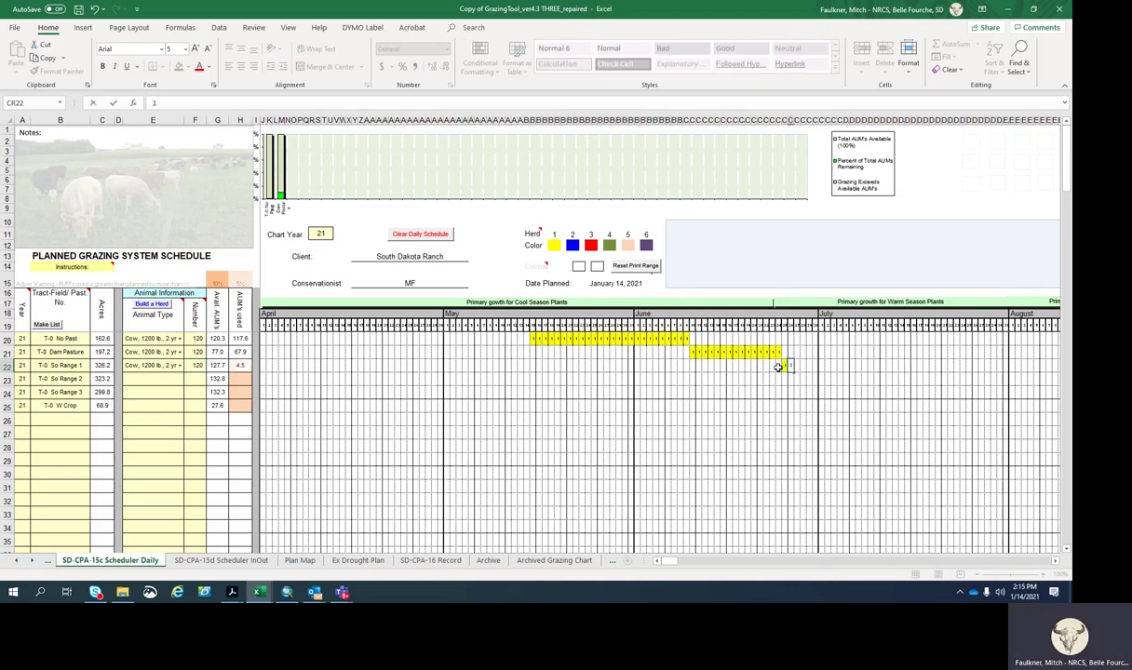
{"action": "type", "text": "1"}
{"action": "key", "text": "Tab"}
{"action": "type", "text": "1"}
{"action": "key", "text": "Tab"}
{"action": "type", "text": "1"}
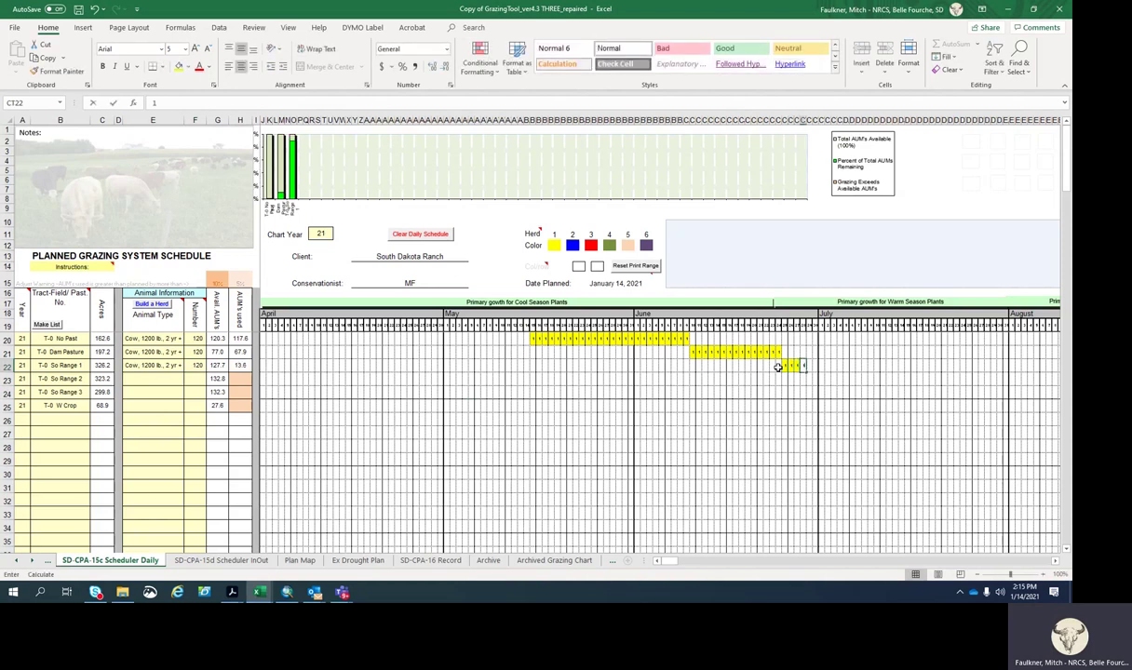
{"action": "key", "text": "Tab"}
{"action": "type", "text": "1"}
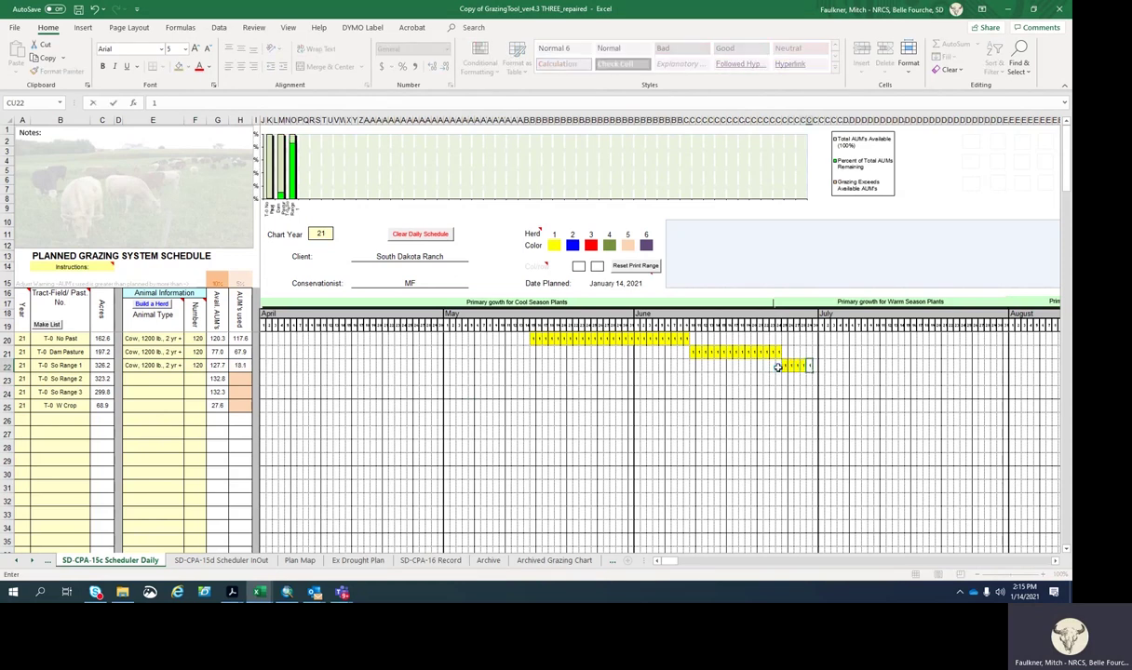
{"action": "key", "text": "Tab"}
{"action": "type", "text": "1"}
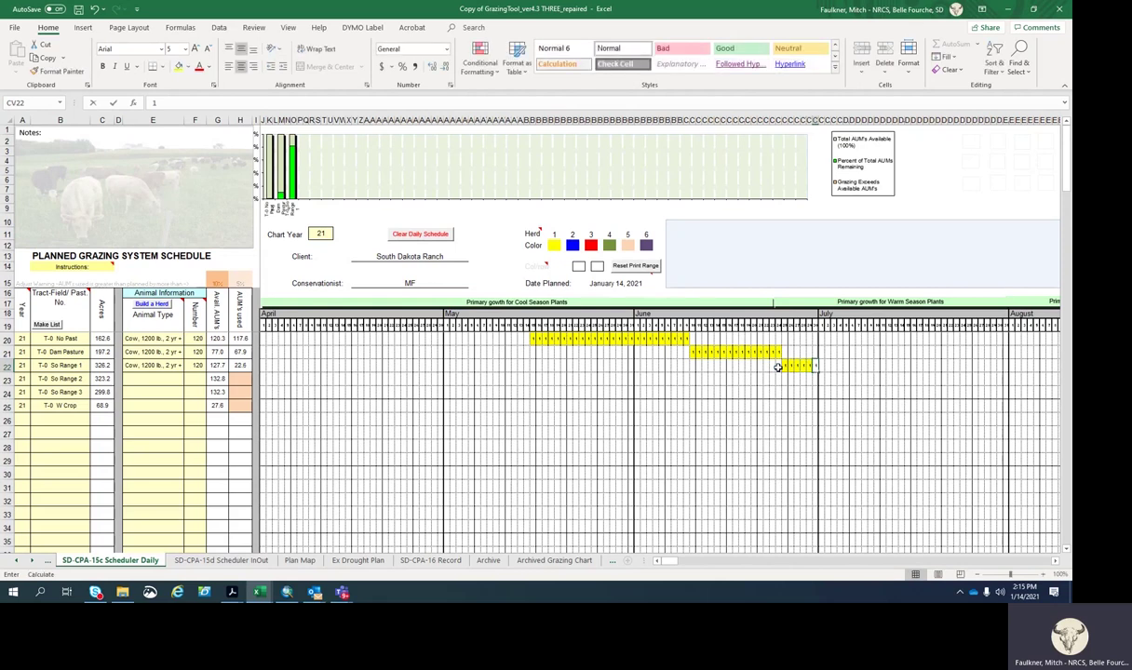
{"action": "key", "text": "Tab"}
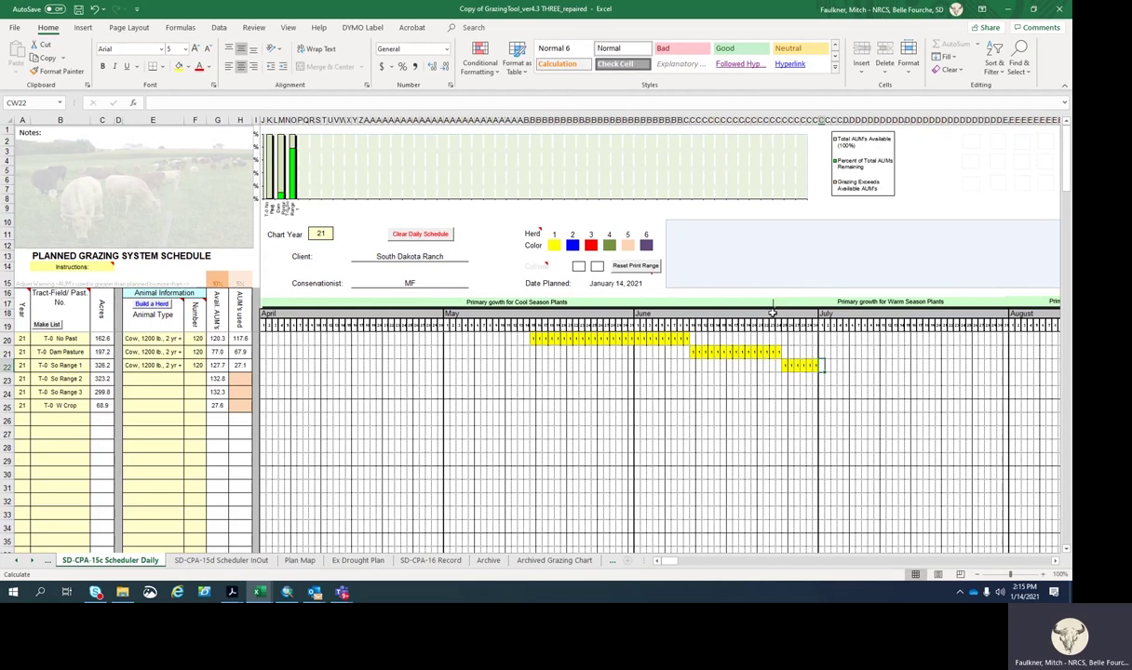
Continue herd 1 on T-0 So Range 1 from July 1 through July 10, filling a 1 across each day.
{"action": "type", "text": "1"}
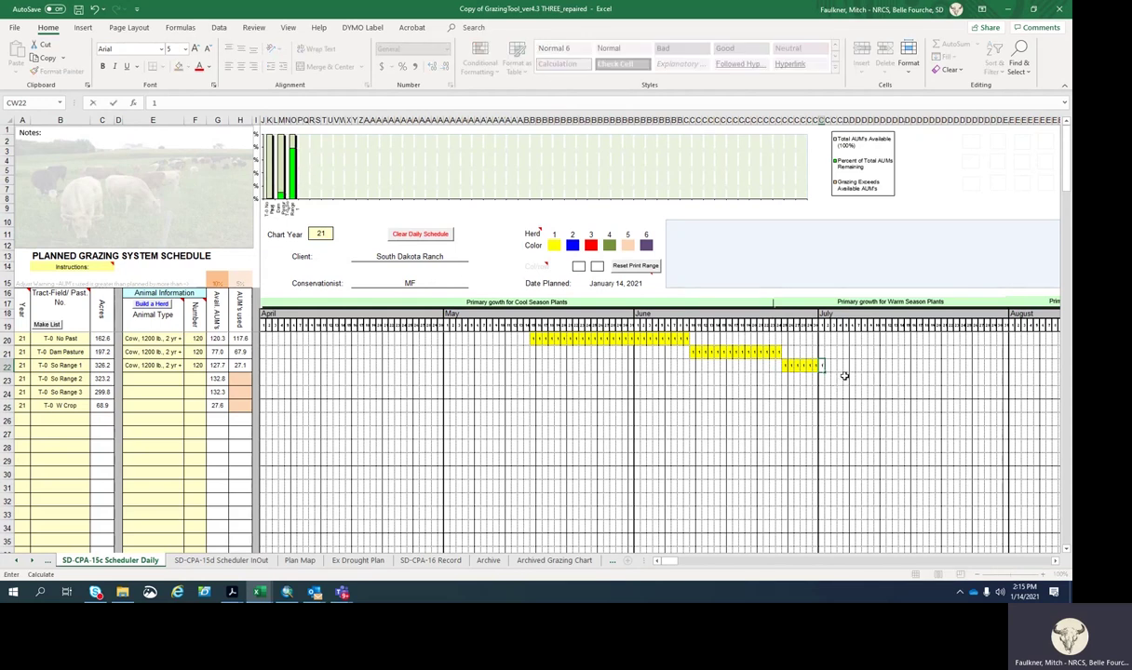
{"action": "key", "text": "Tab"}
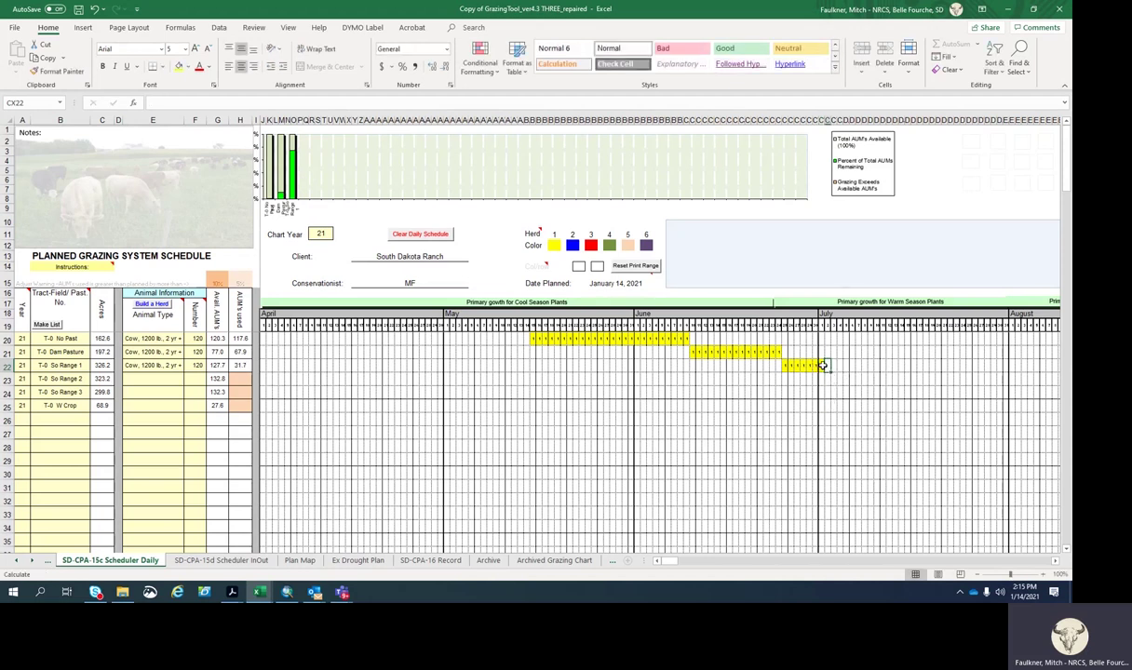
{"action": "type", "text": "1"}
{"action": "left_click", "coordinate": [827, 366]}
{"action": "left_click_drag", "start_coordinate": [827, 369], "coordinate": [880, 371]}
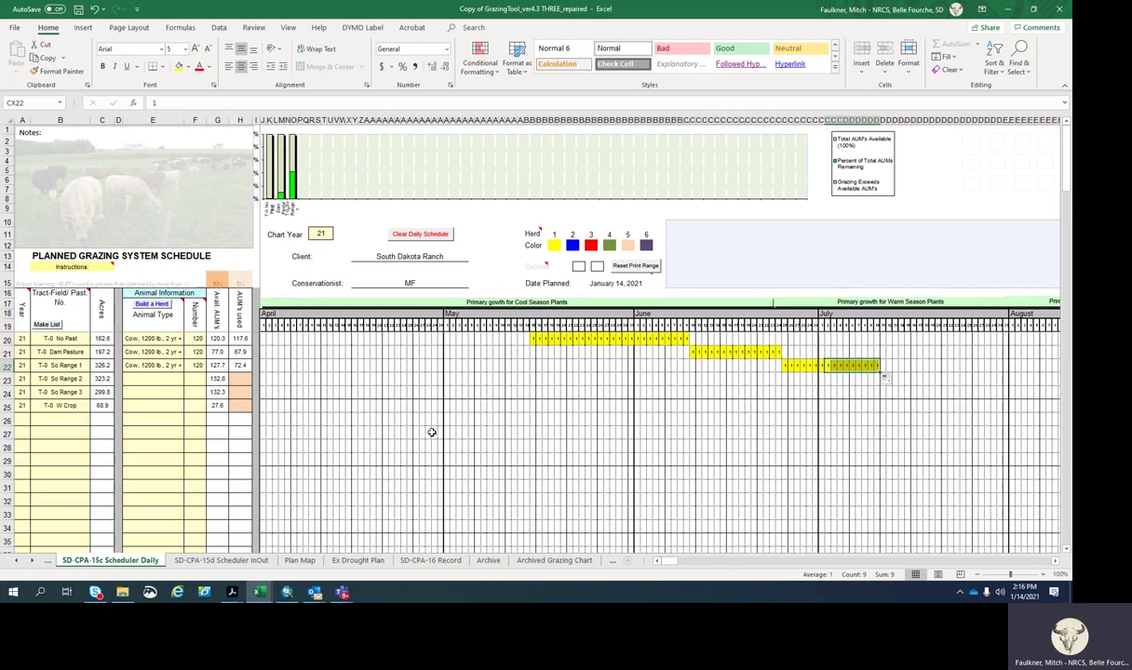
{"action": "left_click", "coordinate": [508, 366]}
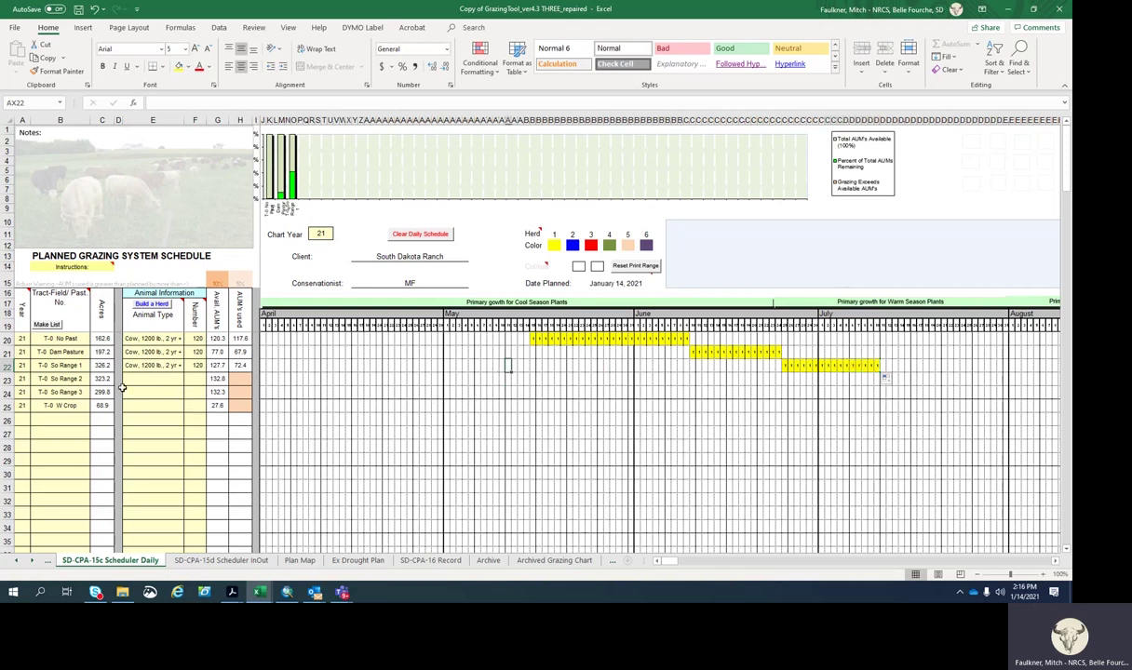
Change the pasture in row 23 to T-0 So Range 1, so it is listed a second time.
{"action": "left_click", "coordinate": [82, 379]}
{"action": "left_click", "coordinate": [94, 380]}
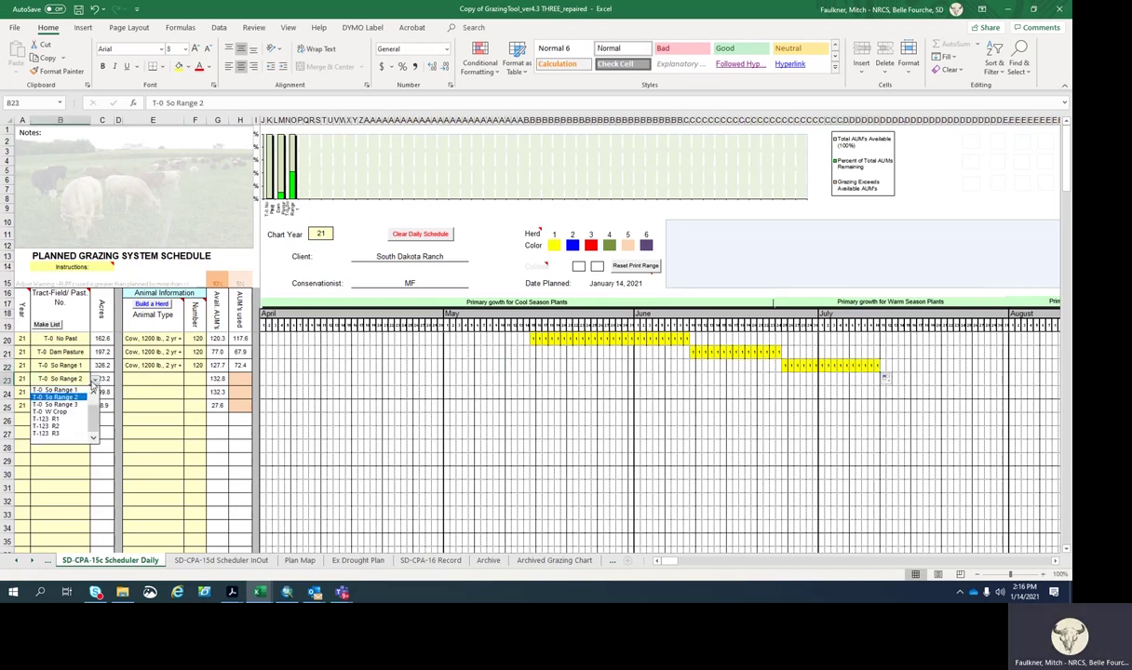
{"action": "left_click", "coordinate": [56, 390]}
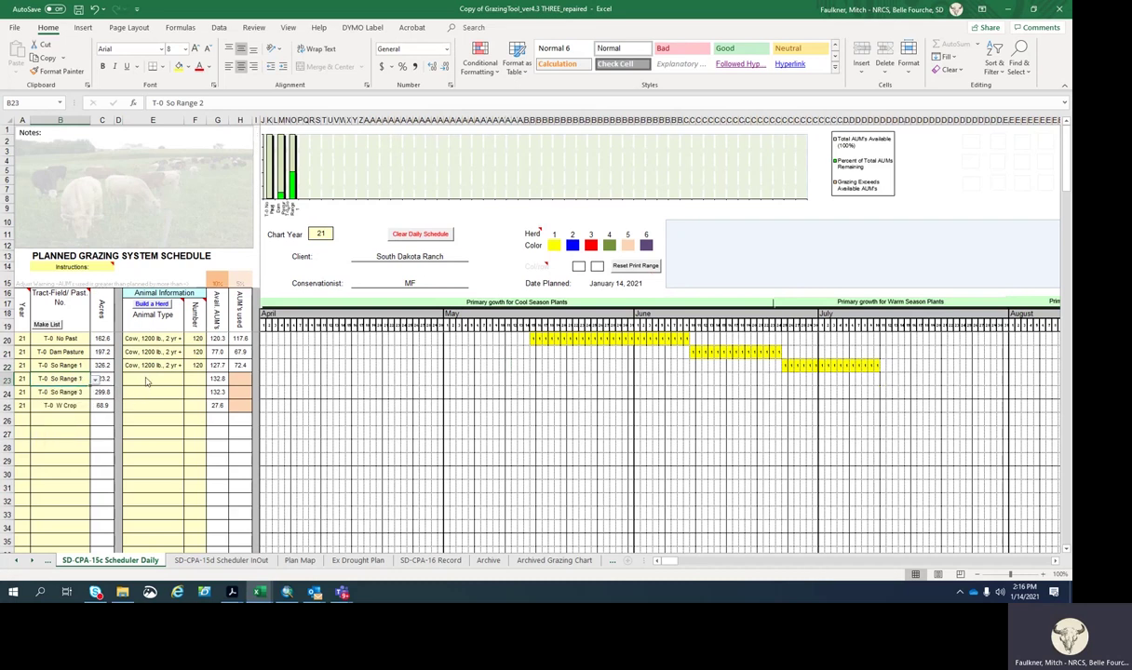
Set the second T-0 So Range 1 row's animal type to Bull, Mature and the number of animals to 8.
{"action": "left_click", "coordinate": [149, 383]}
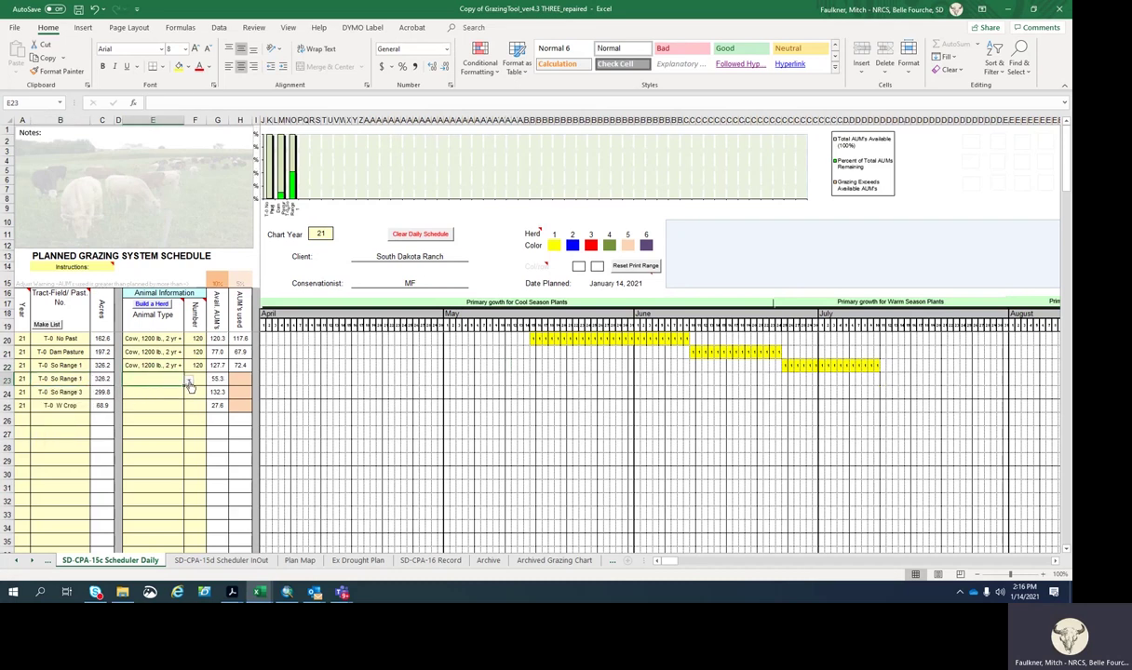
{"action": "left_click", "coordinate": [189, 381]}
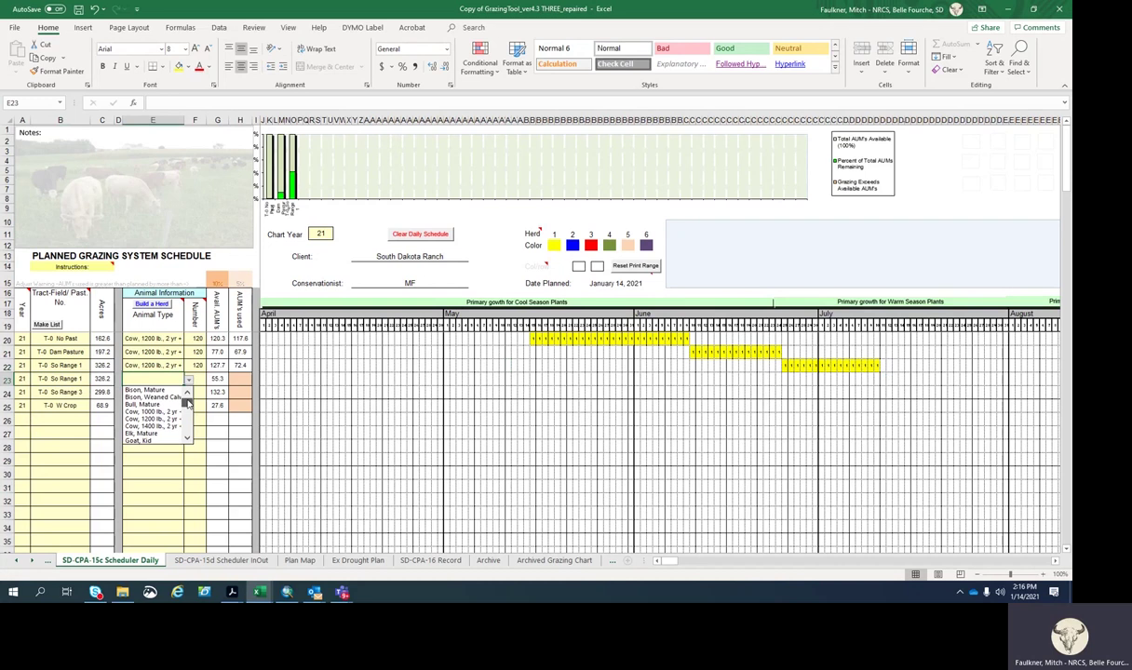
{"action": "left_click", "coordinate": [145, 405]}
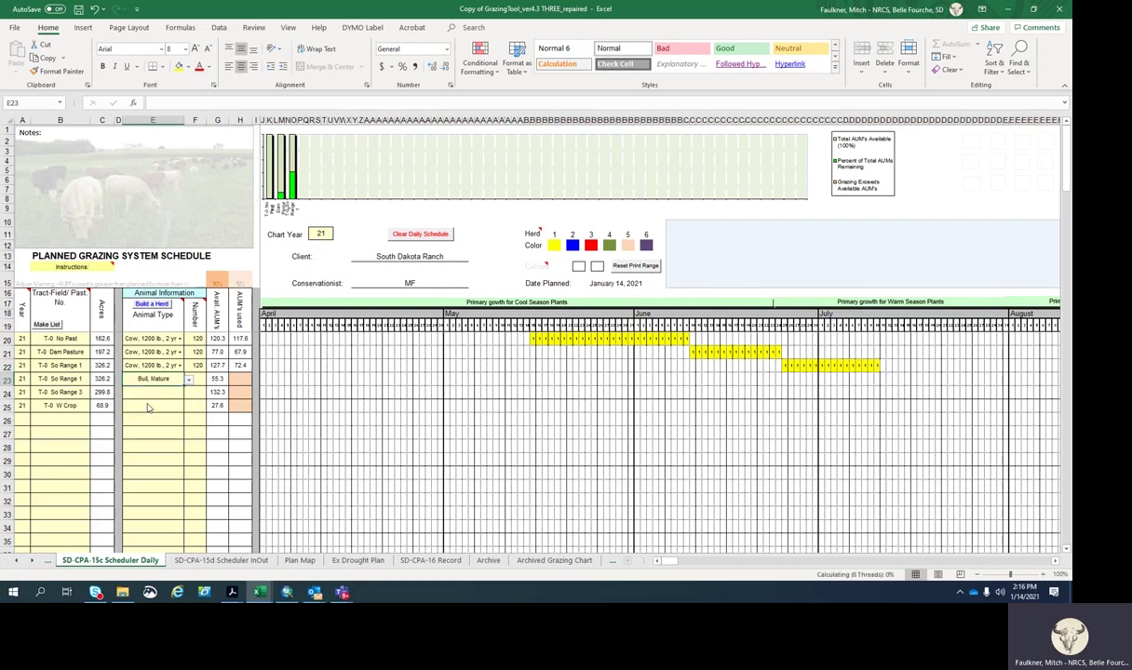
{"action": "key", "text": "Tab"}
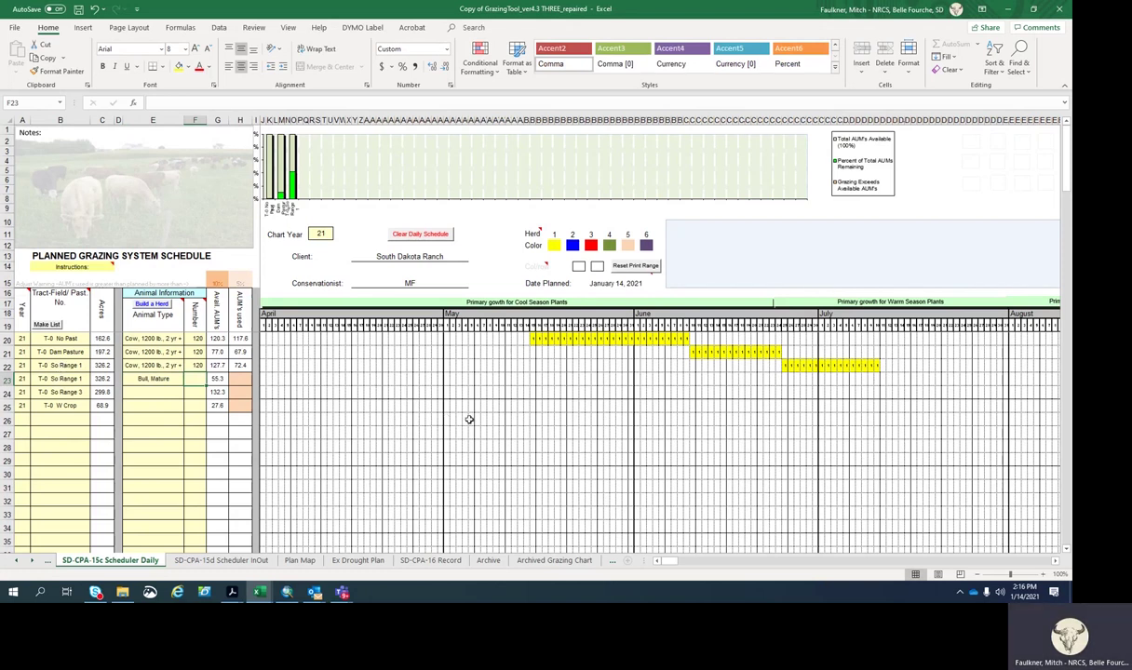
{"action": "type", "text": "8"}
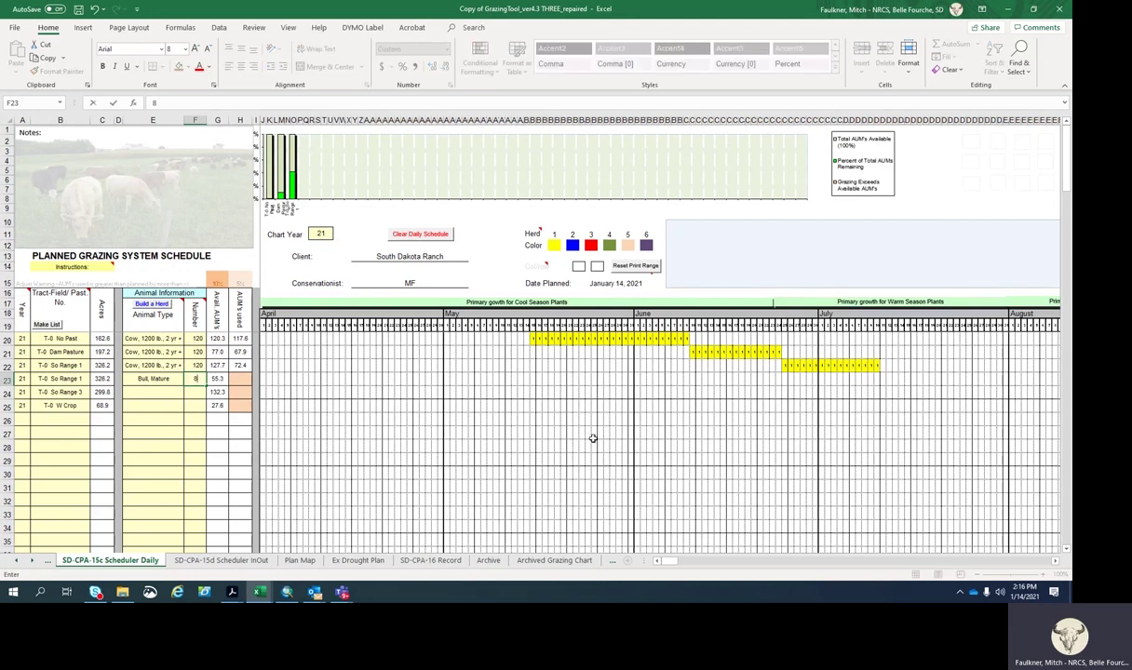
Schedule herd 2 in the bull row of T-0 So Range 1 by entering 2 on July 11.
{"action": "left_click", "coordinate": [884, 381]}
{"action": "type", "text": "2"}
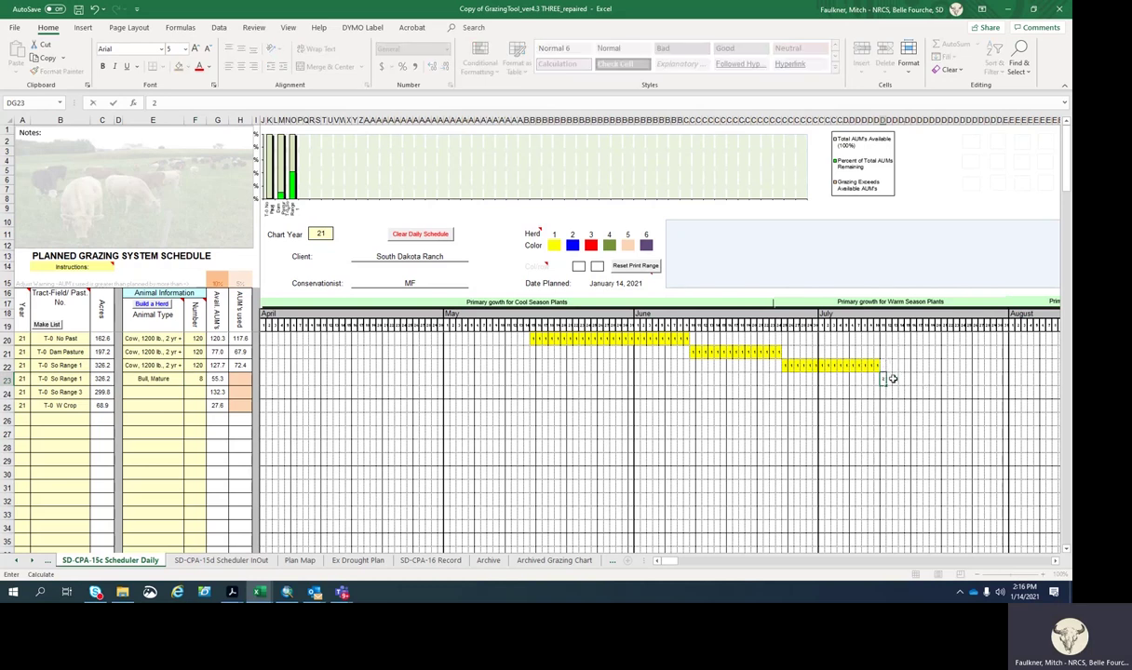
{"action": "key", "text": "Tab"}
Enter 1 on July 11 in the cow row of T-0 So Range 1 to schedule herd 1.
{"action": "left_click", "coordinate": [884, 367]}
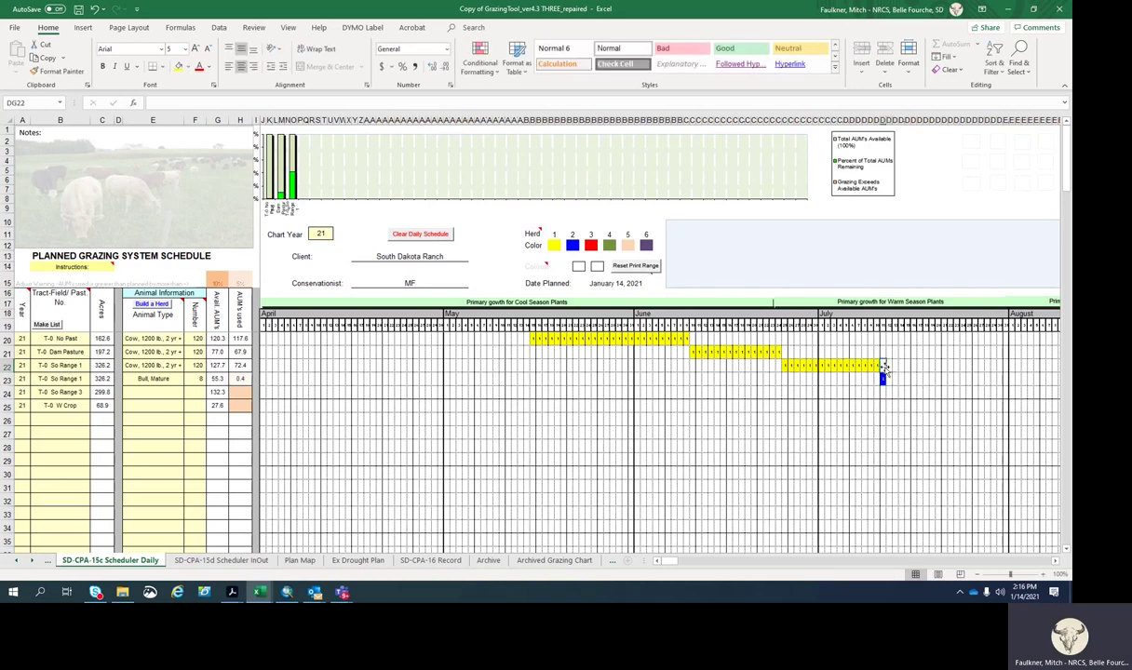
{"action": "left_click", "coordinate": [903, 354]}
{"action": "type", "text": "1"}
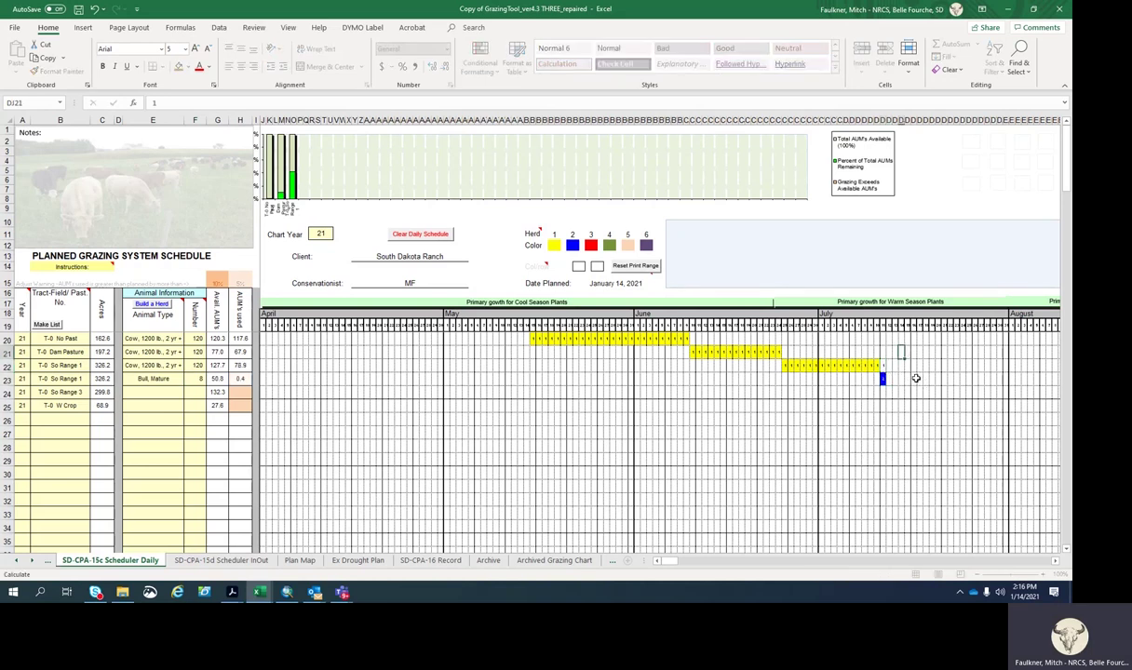
{"action": "key", "text": "Escape"}
Enter herd 1 in the cow row and herd 2 in the bull row of T-0 So Range 1 for July 12 and 13.
{"action": "left_click", "coordinate": [888, 367]}
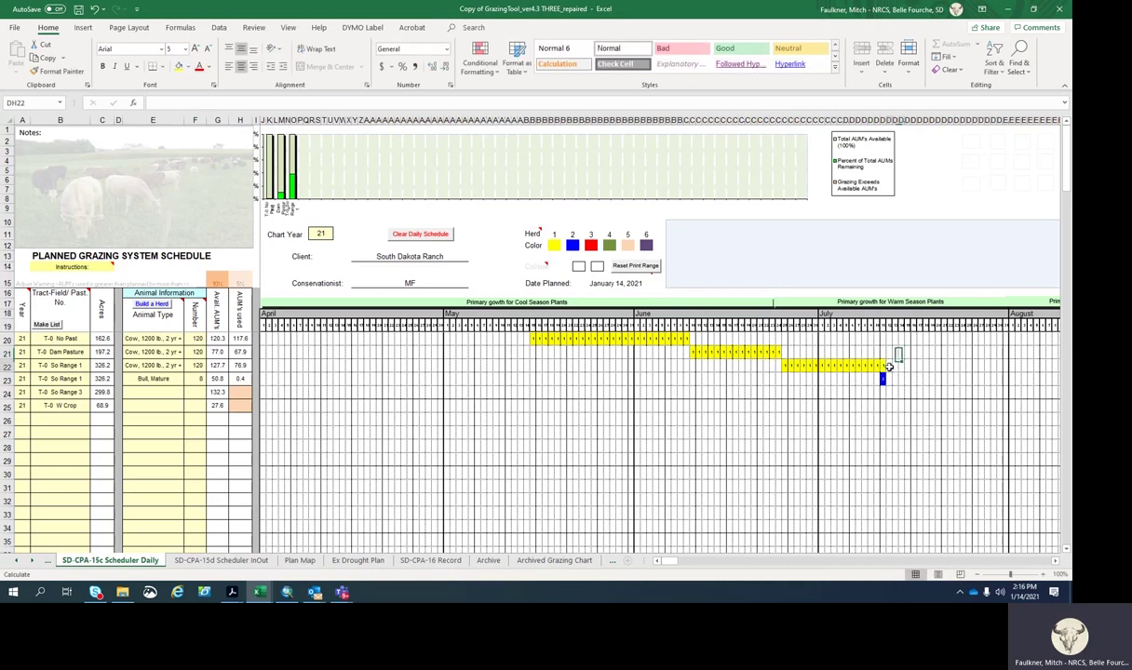
{"action": "type", "text": "1"}
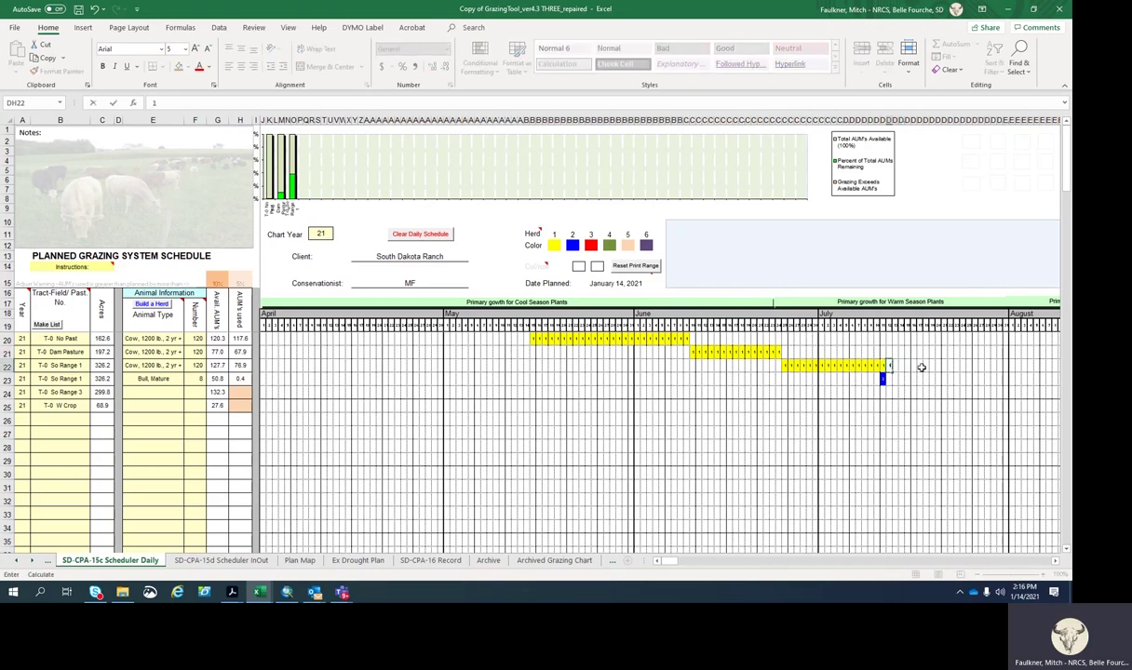
{"action": "key", "text": "Return"}
{"action": "key", "text": "Right"}
{"action": "type", "text": "2"}
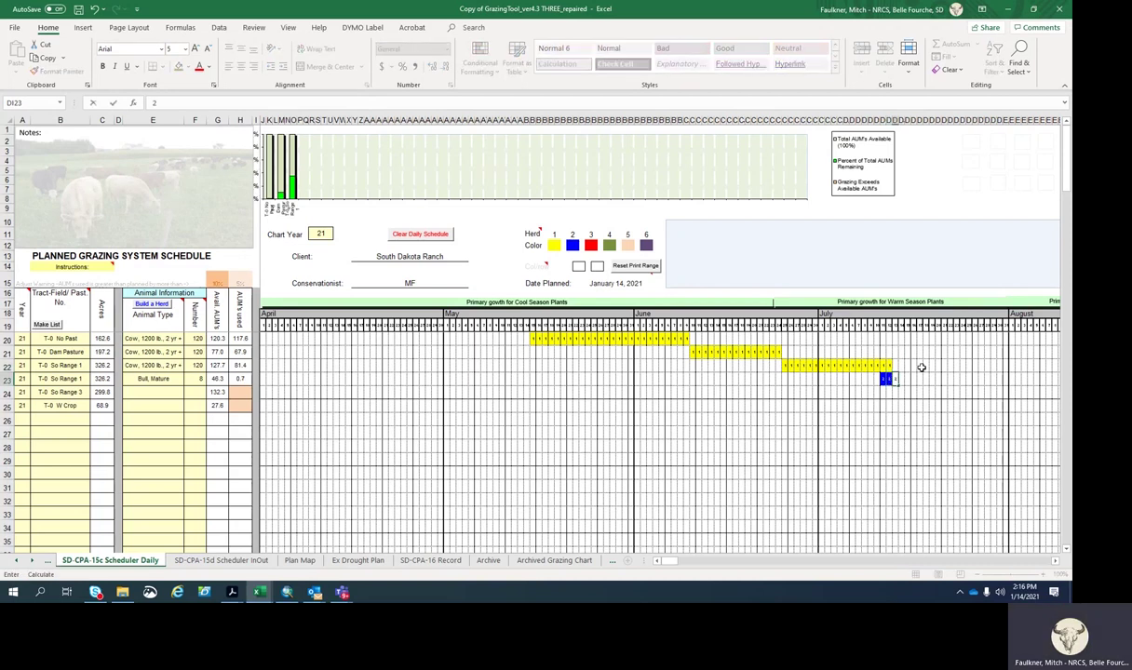
{"action": "key", "text": "Up"}
{"action": "type", "text": "1"}
{"action": "left_click", "coordinate": [948, 366]}
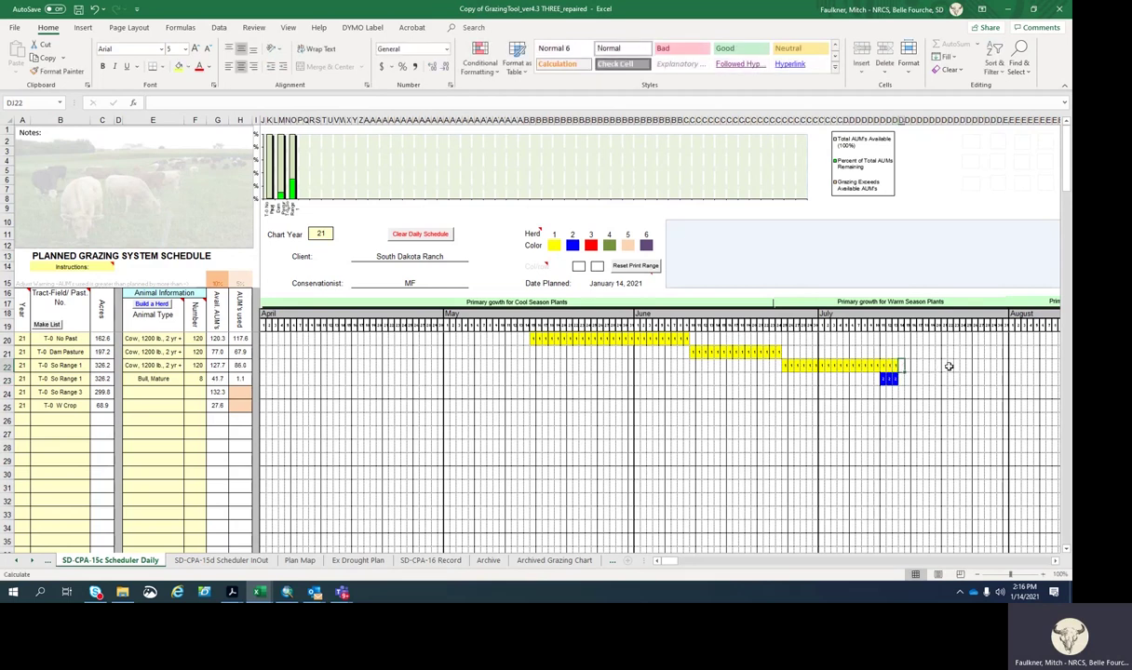
Fill the herd 1 and herd 2 entries on T-0 So Range 1 forward from July 13 through July 23.
{"action": "left_click_drag", "start_coordinate": [896, 365], "coordinate": [941, 387]}
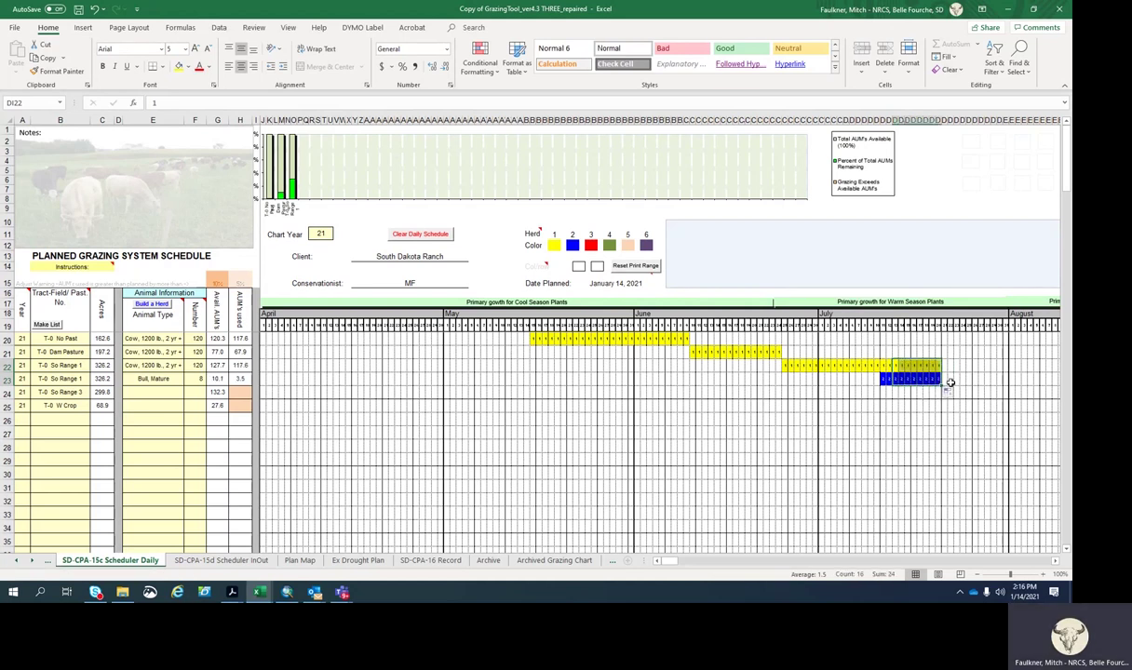
{"action": "left_click_drag", "start_coordinate": [941, 384], "coordinate": [961, 384]}
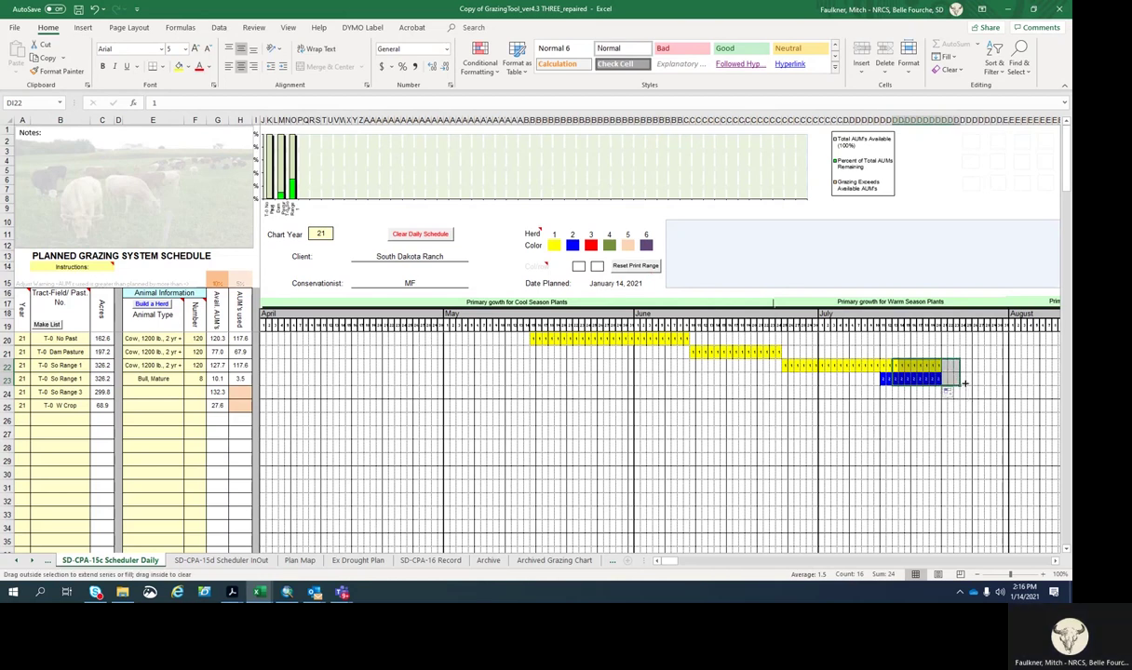
{"action": "left_click", "coordinate": [944, 405]}
Clear July 23 and July 22 from both the cow and bull rows of T-0 So Range 1.
{"action": "left_click_drag", "start_coordinate": [957, 367], "coordinate": [955, 378]}
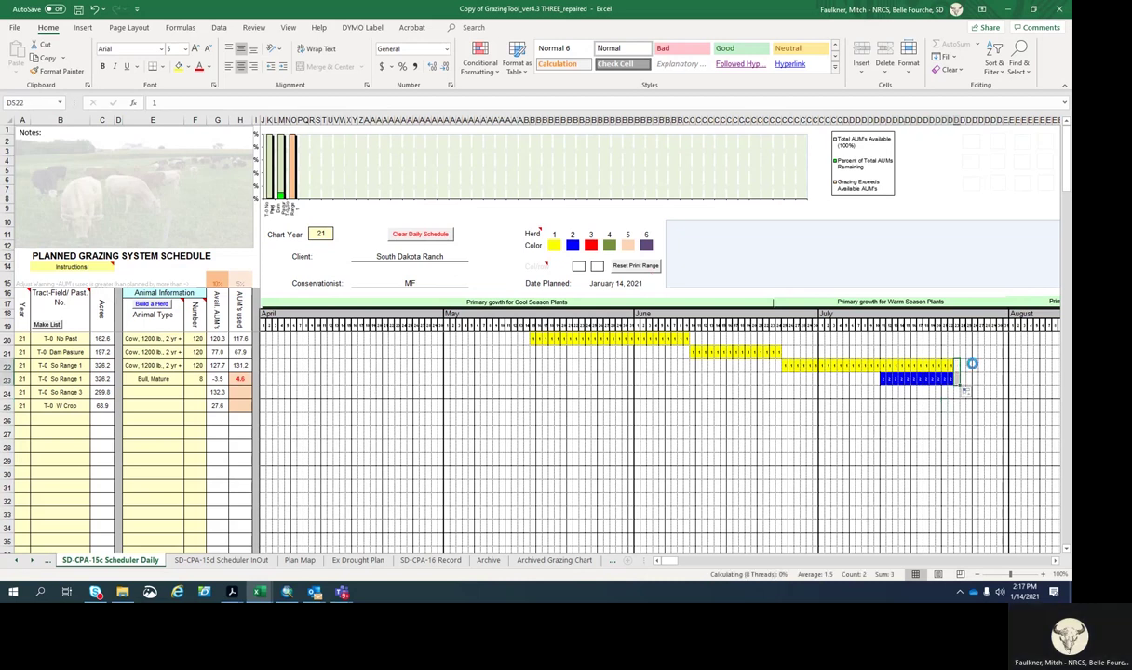
{"action": "key", "text": "Delete"}
{"action": "left_click_drag", "start_coordinate": [949, 366], "coordinate": [949, 378]}
{"action": "key", "text": "Delete"}
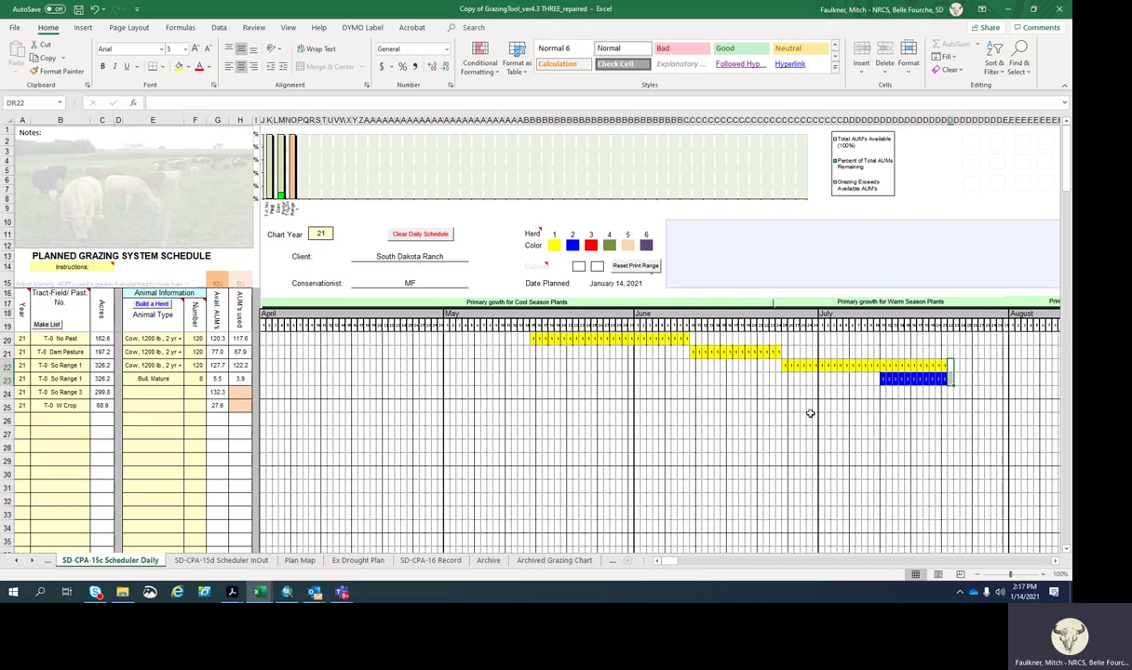
Re-enter 1 in the cow row and 2 in the bull row of T-0 So Range 1 on July 22.
{"action": "key", "text": "Right"}
{"action": "key", "text": "Right"}
{"action": "key", "text": "Right"}
{"action": "key", "text": "Right"}
{"action": "left_click", "coordinate": [950, 365]}
{"action": "type", "text": "1"}
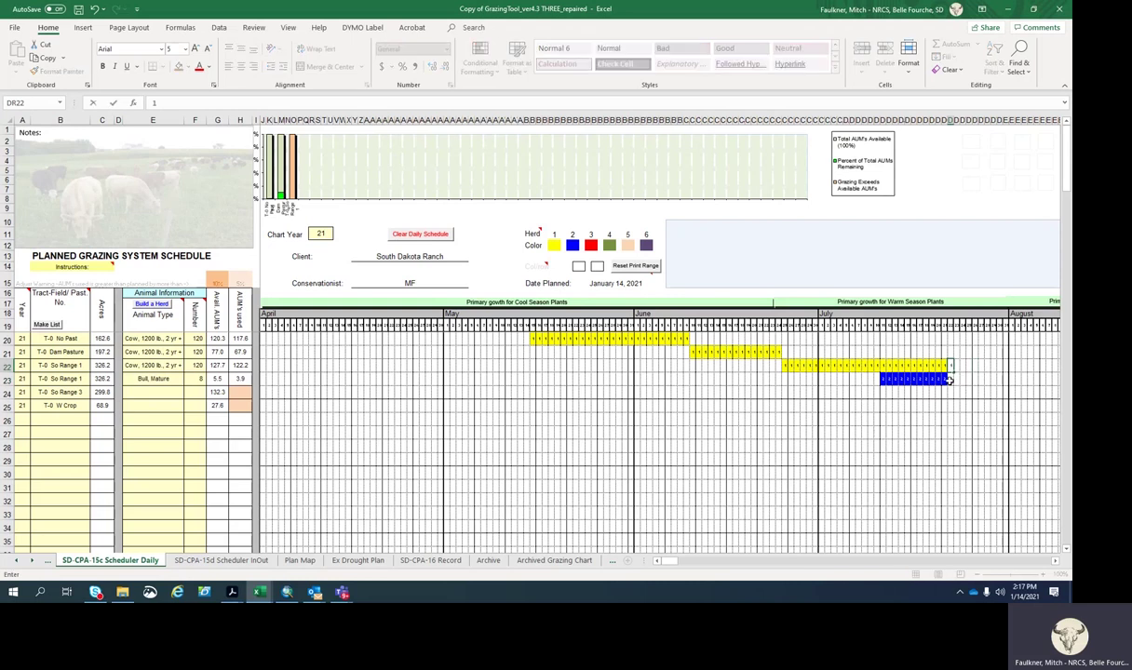
{"action": "key", "text": "Right"}
{"action": "key", "text": "Right"}
{"action": "key", "text": "Right"}
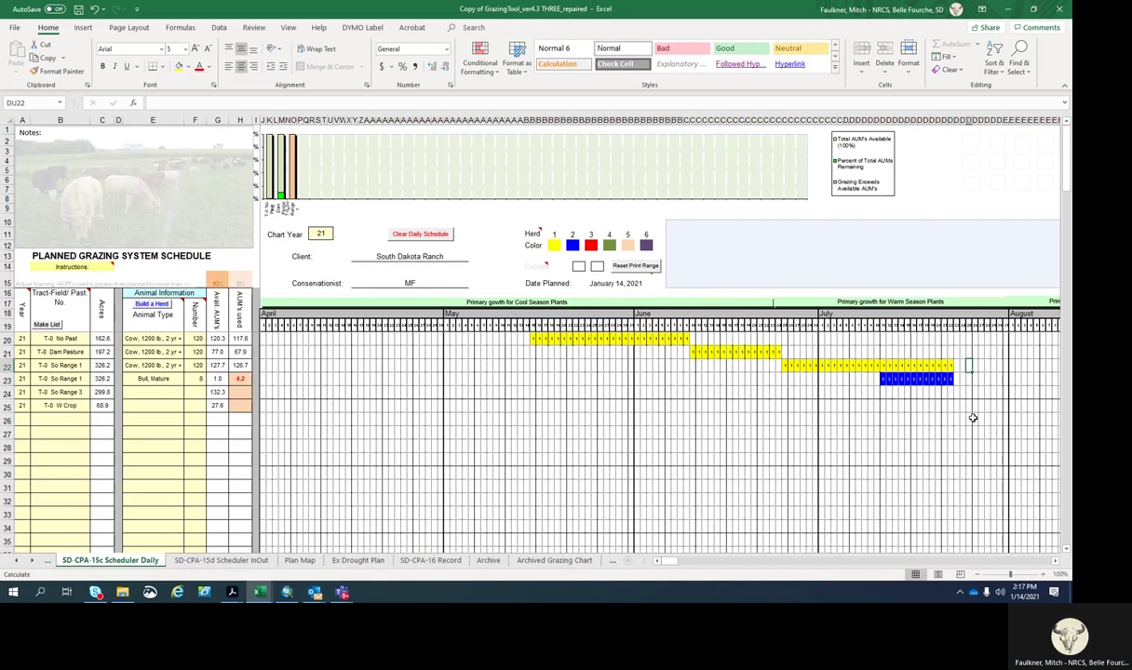
Set T-0 So Range 3 in row 24 to Cow, 1200 lb., 2 yr + with 120 animals.
{"action": "left_click", "coordinate": [177, 393]}
{"action": "left_click", "coordinate": [189, 394]}
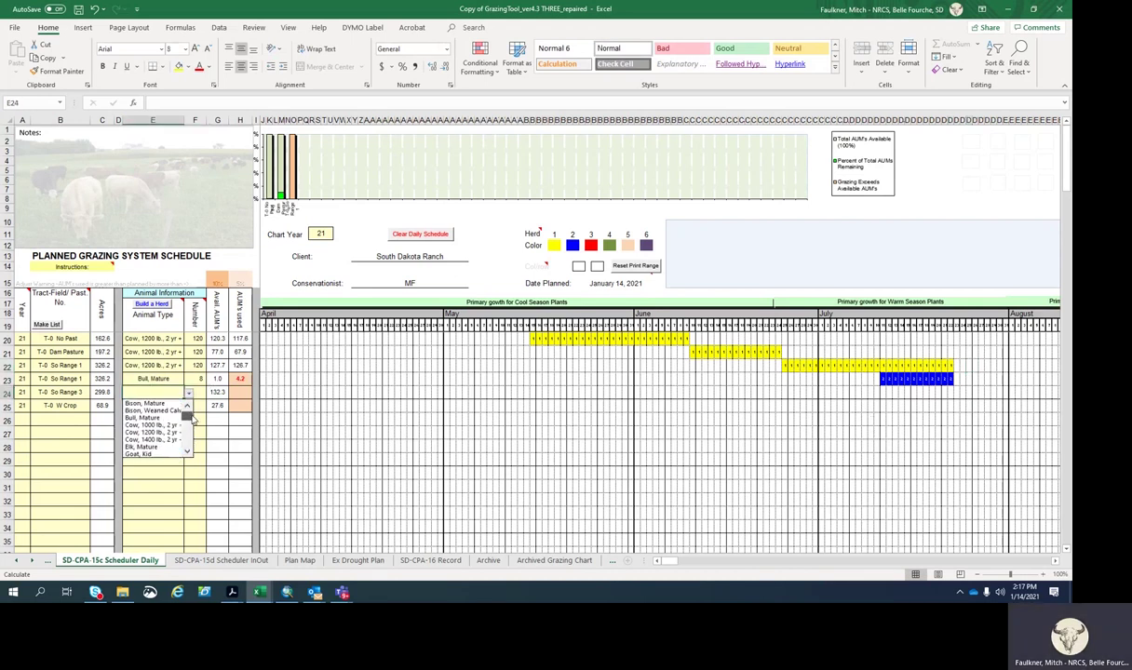
{"action": "scroll", "coordinate": [187, 419], "scroll_direction": "down", "scroll_amount": 1}
{"action": "left_click", "coordinate": [161, 412]}
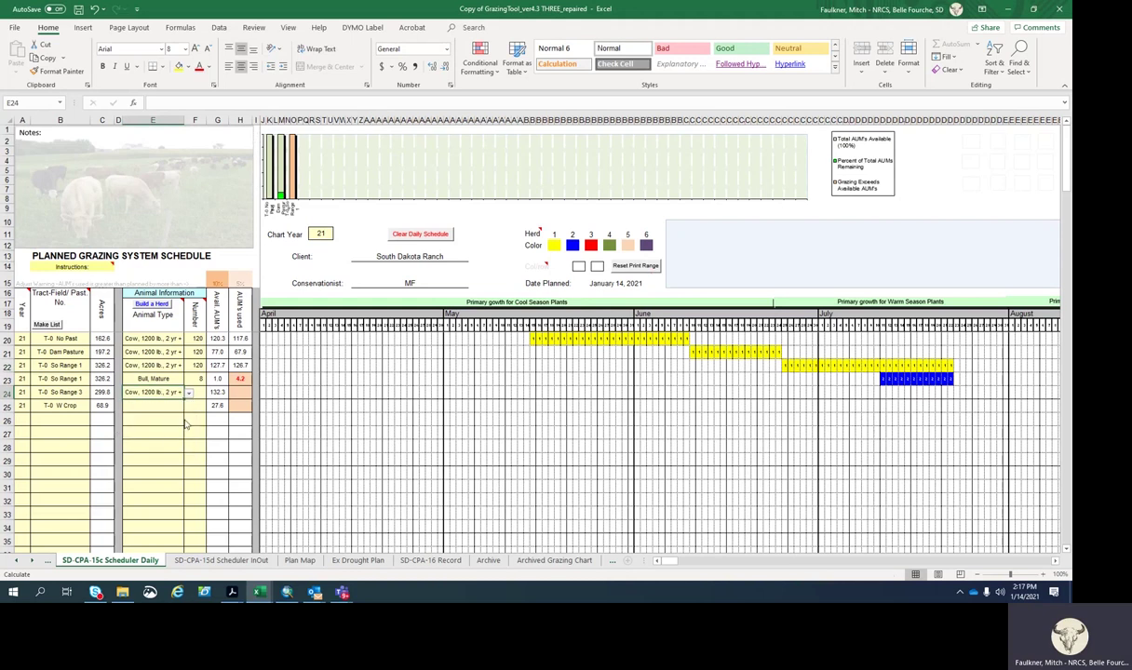
{"action": "left_click", "coordinate": [205, 392]}
{"action": "type", "text": "120"}
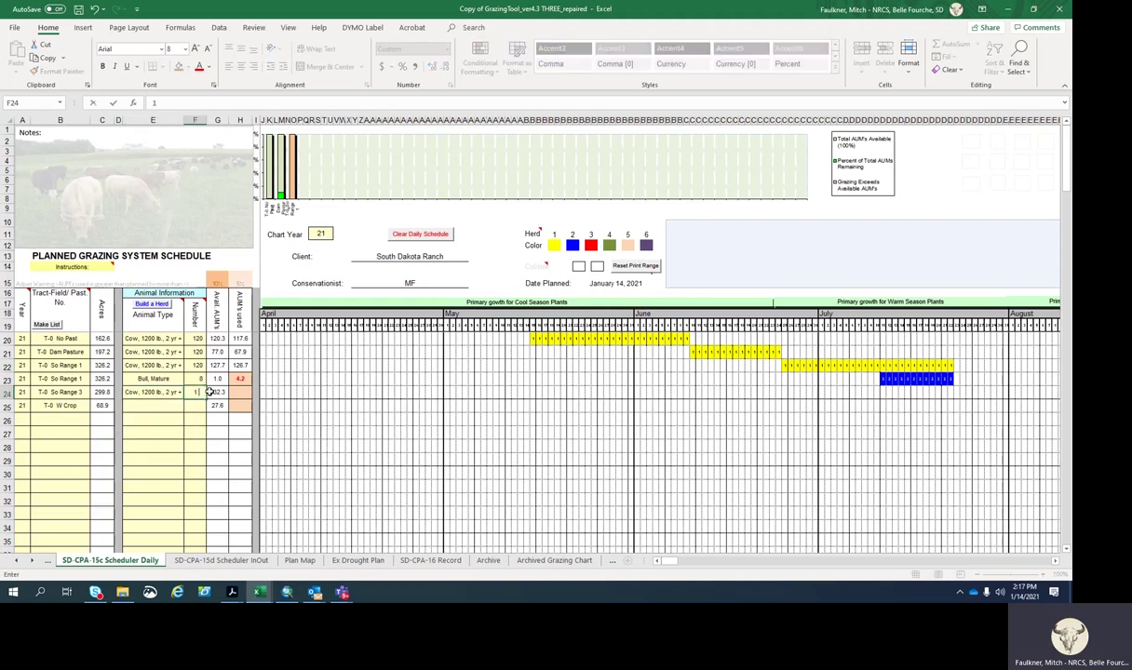
Change the pasture in row 25 to T-0 So Range 3 and assign it Bull, Mature with 8 animals.
{"action": "left_click", "coordinate": [89, 407]}
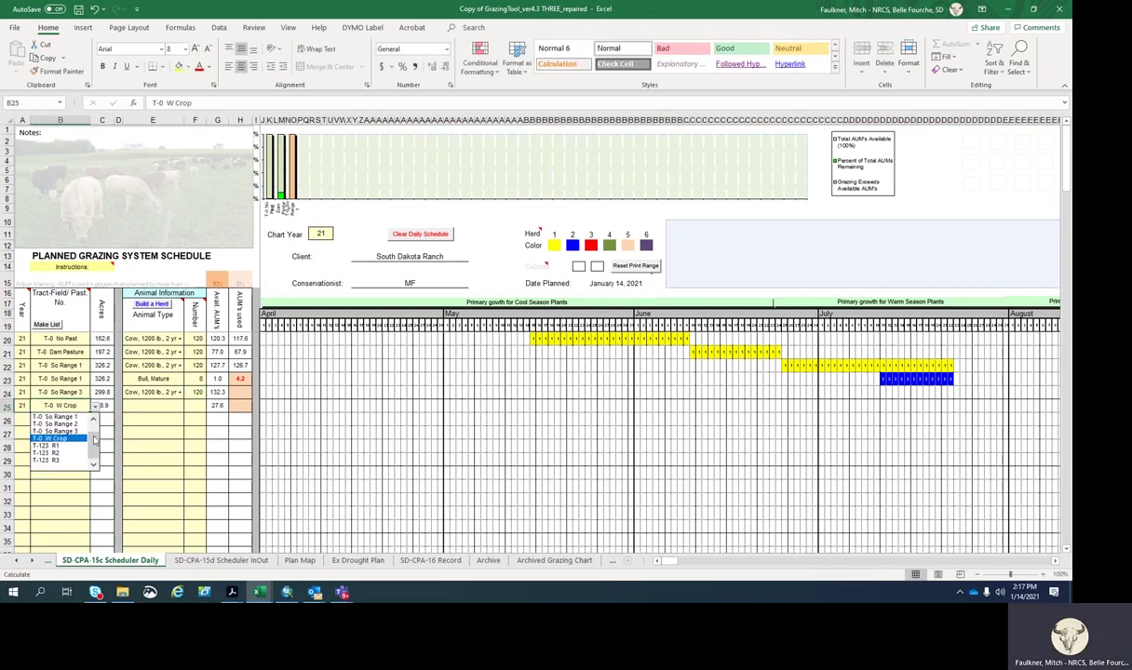
{"action": "left_click", "coordinate": [79, 418]}
{"action": "left_click", "coordinate": [172, 406]}
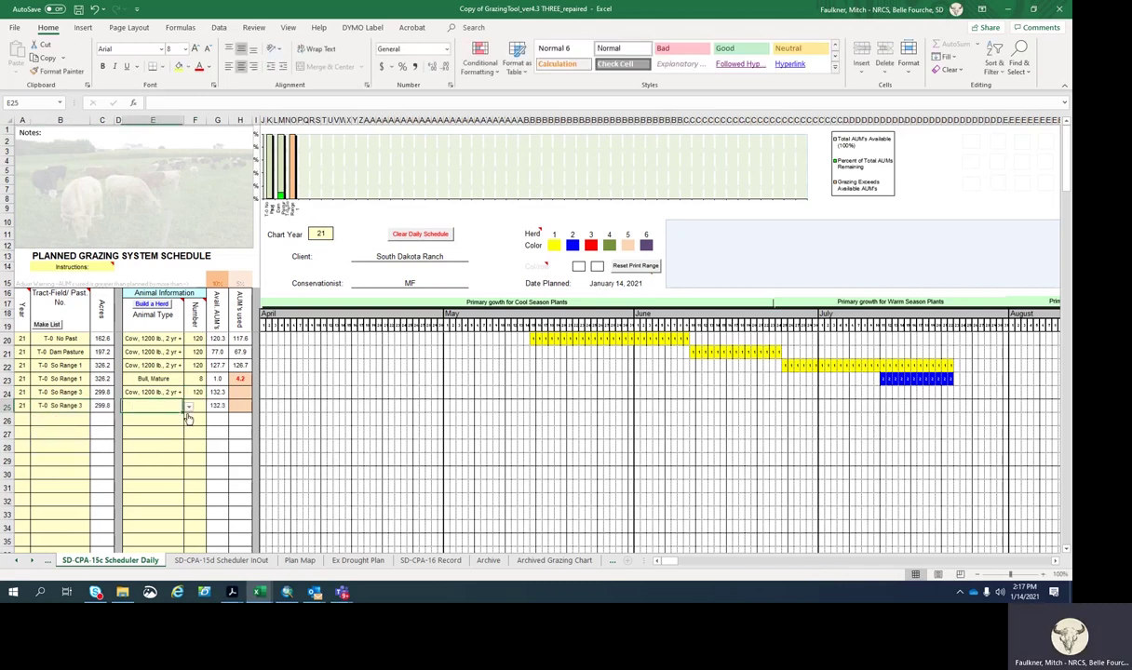
{"action": "left_click", "coordinate": [188, 407]}
{"action": "mouse_move", "coordinate": [186, 426]}
{"action": "left_mouse_down"}
{"action": "mouse_move", "coordinate": [186, 439]}
{"action": "mouse_move", "coordinate": [189, 429]}
{"action": "left_mouse_up"}
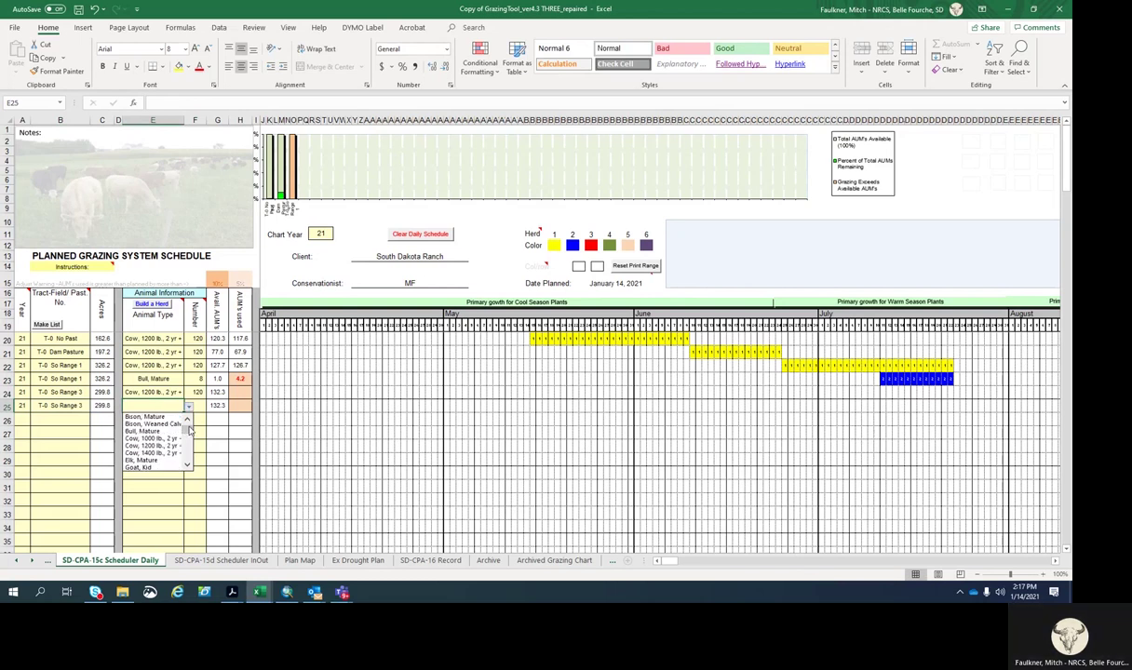
{"action": "left_click", "coordinate": [147, 431]}
{"action": "left_click", "coordinate": [200, 405]}
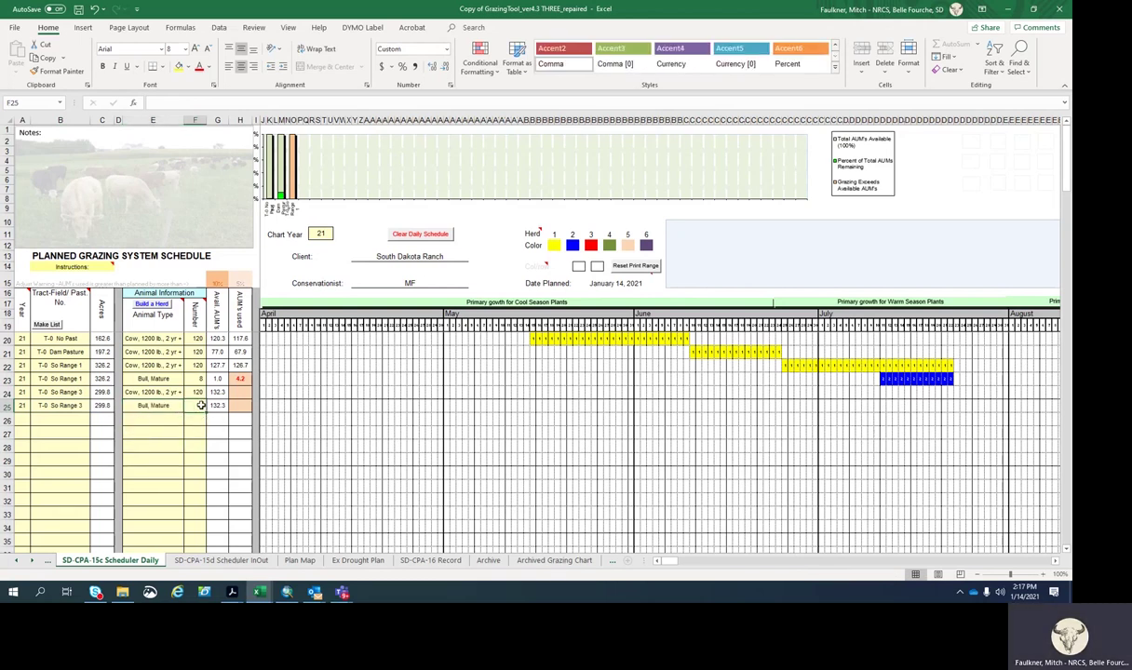
{"action": "left_click", "coordinate": [533, 430]}
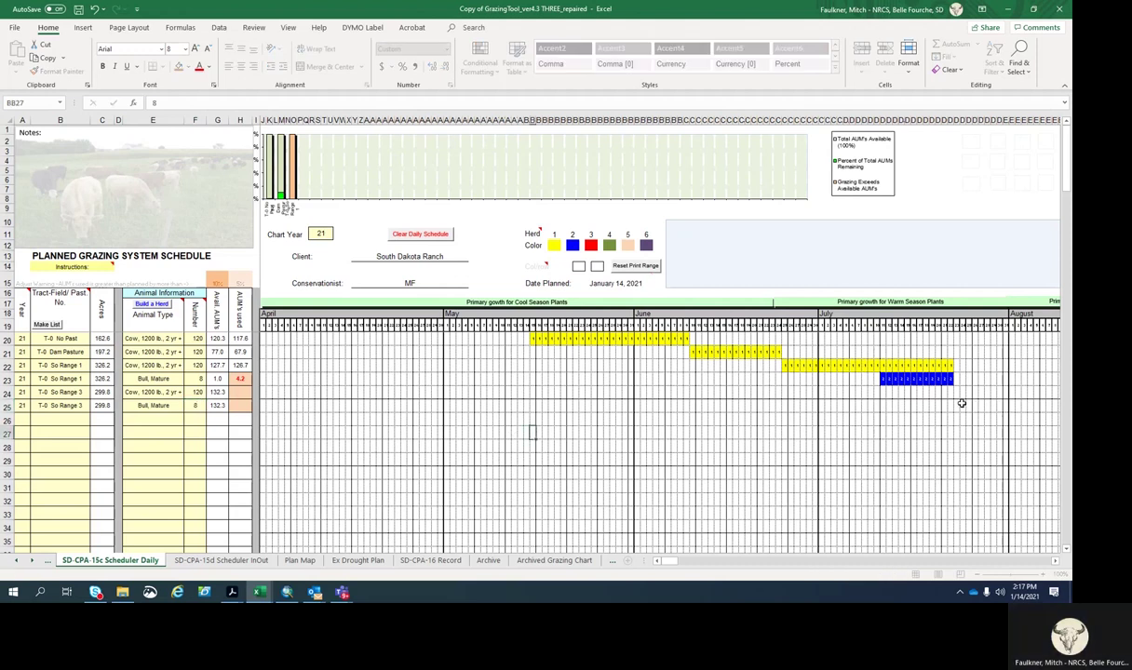
Schedule herd 1 cows and herd 2 bulls on T-0 So Range 3 from July 23 through August 20.
{"action": "left_click", "coordinate": [954, 393]}
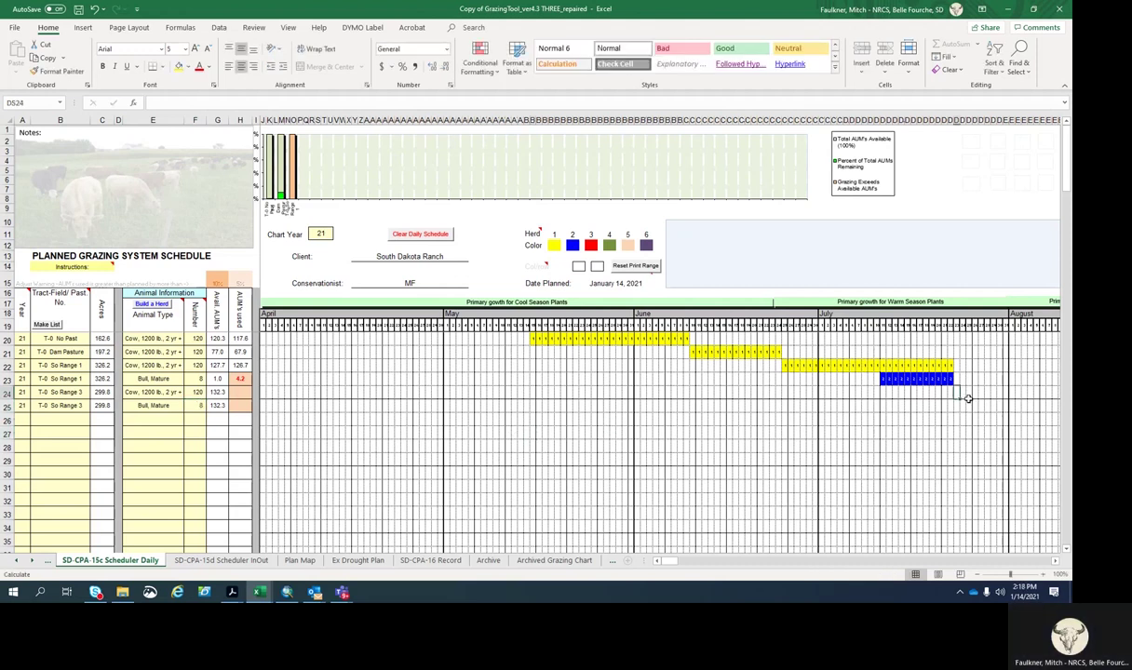
{"action": "left_click", "coordinate": [960, 406]}
{"action": "type", "text": "1"}
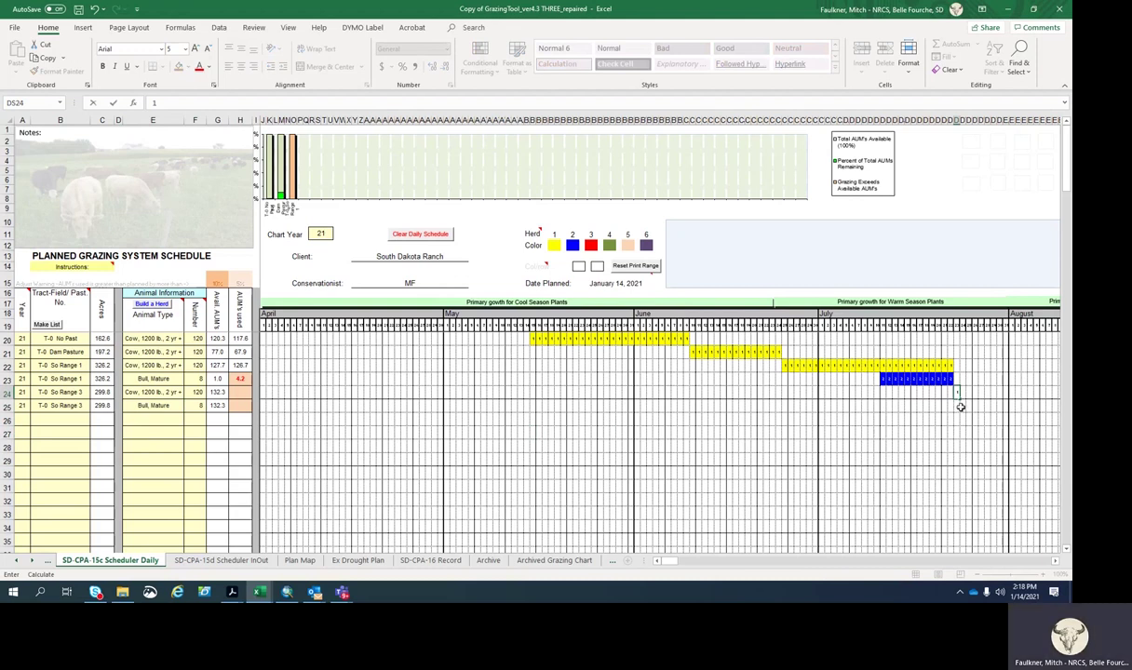
{"action": "type", "text": "2"}
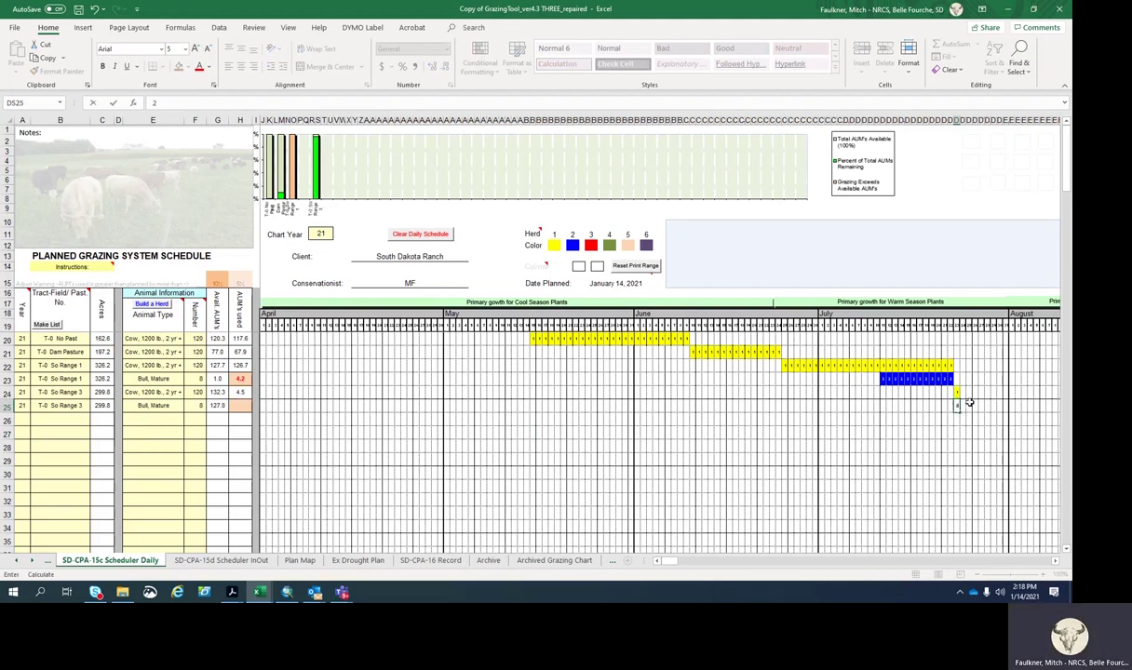
{"action": "left_click", "coordinate": [959, 392]}
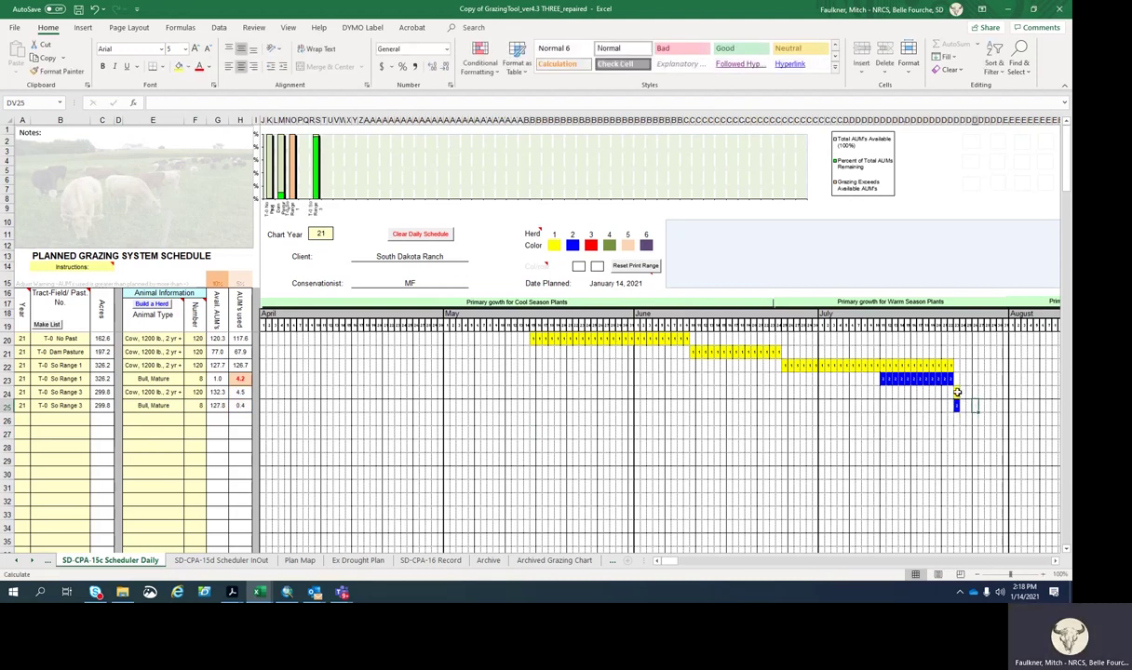
{"action": "mouse_move", "coordinate": [957, 397]}
{"action": "left_mouse_down"}
{"action": "mouse_move", "coordinate": [1069, 416]}
{"action": "mouse_move", "coordinate": [965, 412]}
{"action": "mouse_move", "coordinate": [1018, 409]}
{"action": "left_mouse_up"}
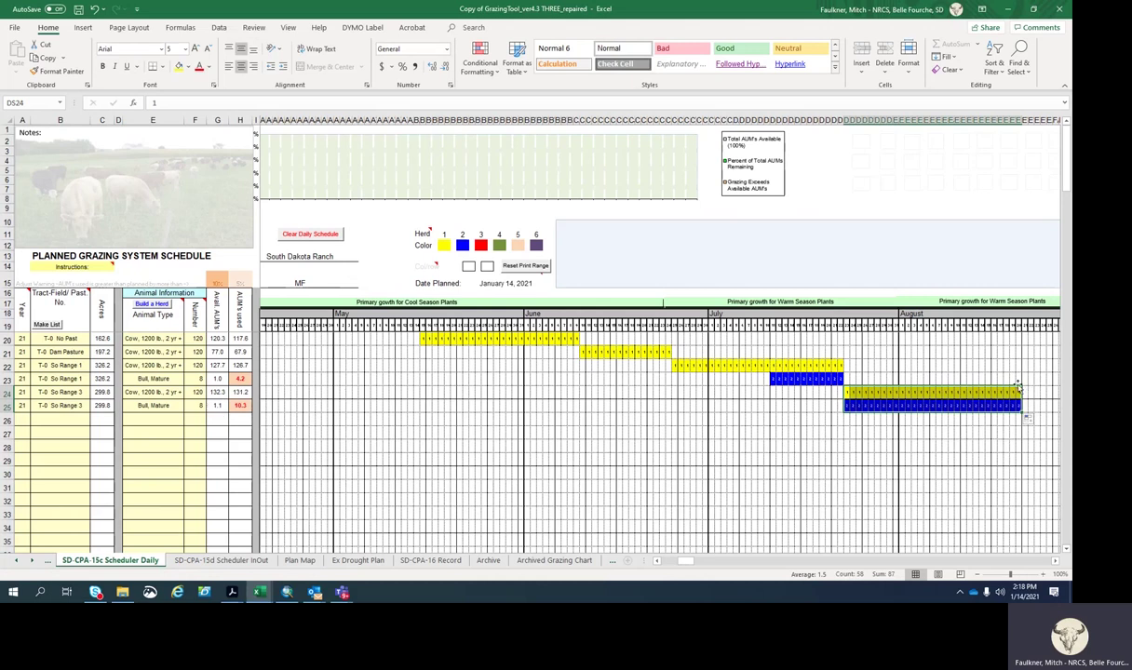
Clear August 18 through August 20 from the cow and bull rows of T-0 So Range 3.
{"action": "left_click_drag", "start_coordinate": [1018, 389], "coordinate": [1016, 405]}
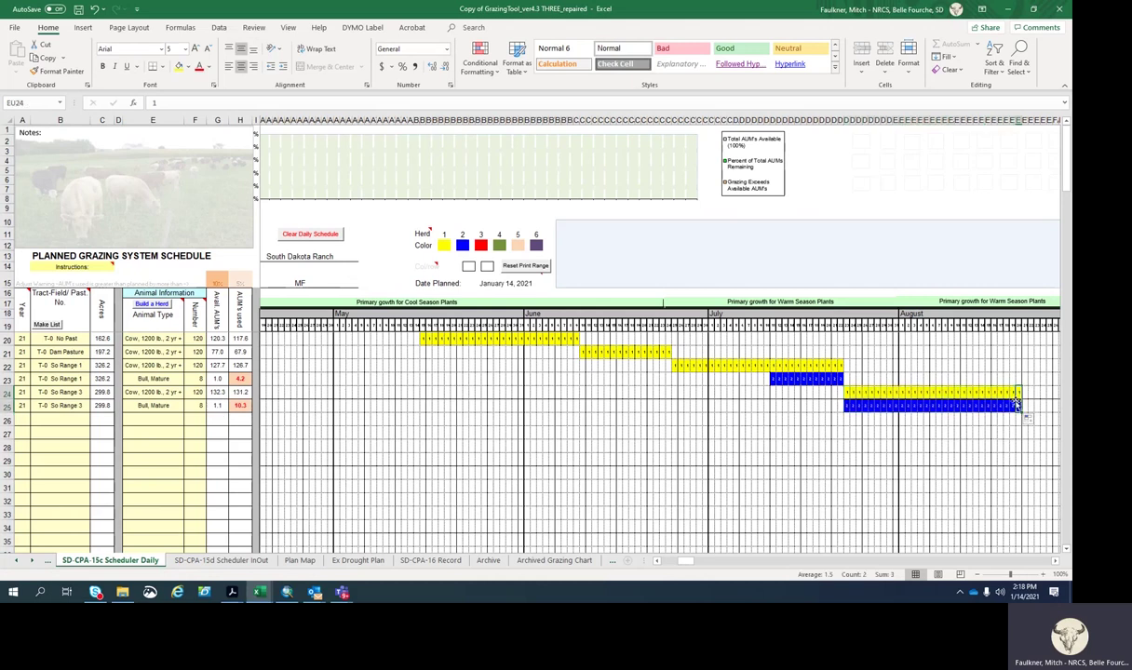
{"action": "key", "text": "Delete"}
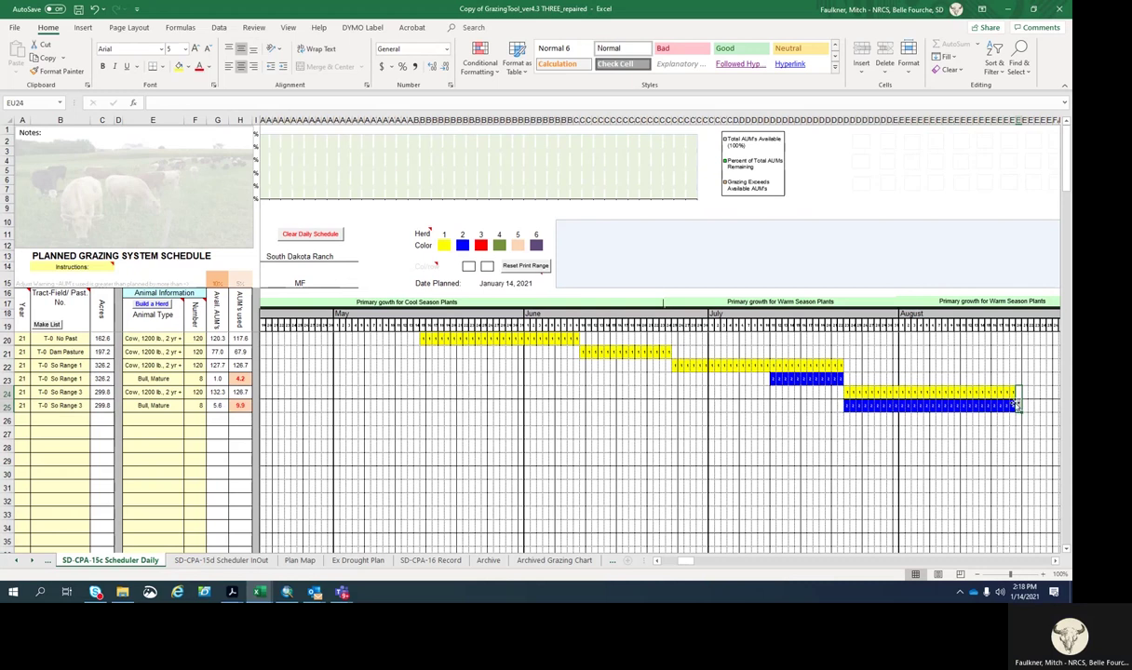
{"action": "left_click_drag", "start_coordinate": [1004, 392], "coordinate": [1010, 404]}
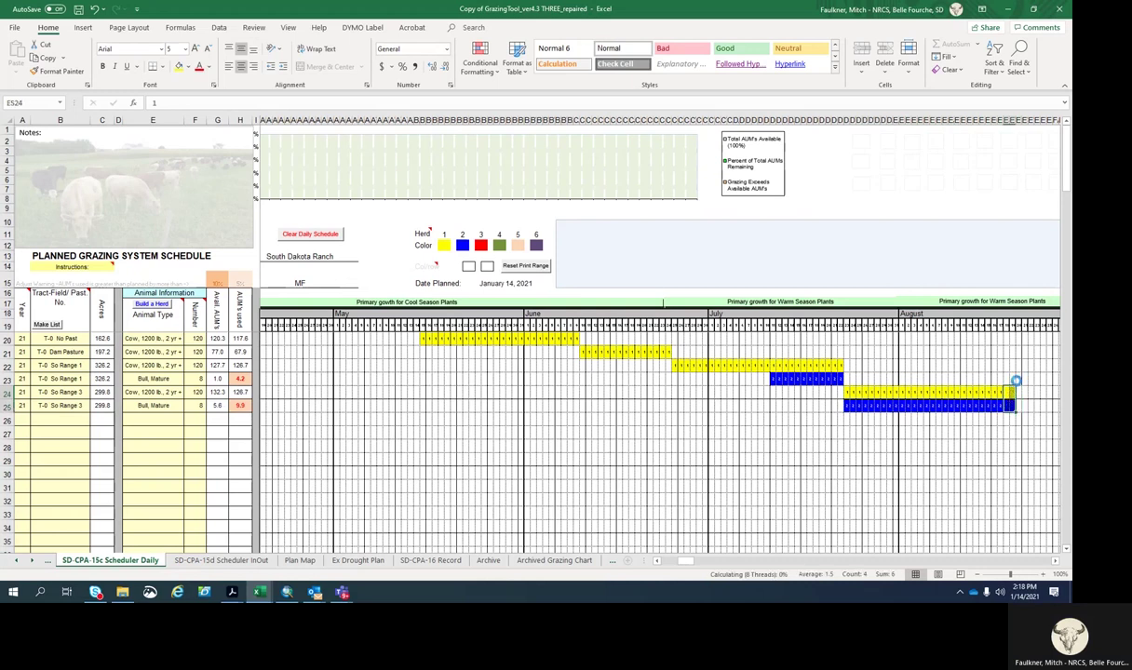
{"action": "key", "text": "Delete"}
Re-enter 1 in the cow row and 2 in the bull row of T-0 So Range 3 on August 18.
{"action": "left_click", "coordinate": [1021, 391]}
{"action": "left_click", "coordinate": [1004, 391]}
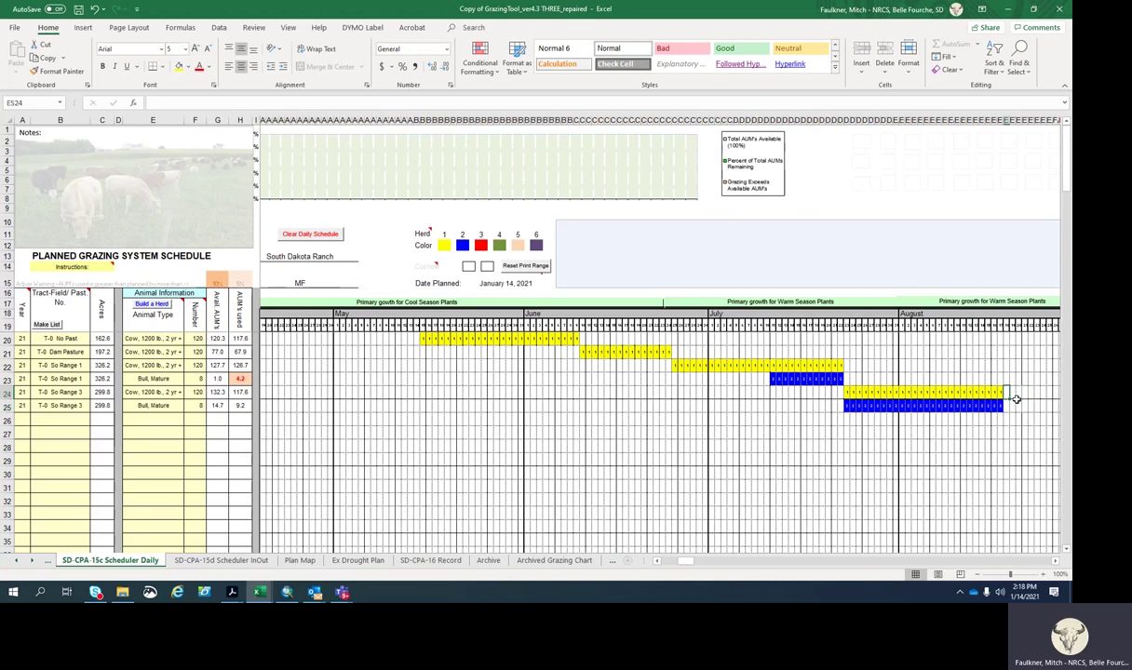
{"action": "type", "text": "1"}
{"action": "left_click", "coordinate": [1006, 405]}
{"action": "type", "text": "2"}
{"action": "left_click", "coordinate": [1018, 352]}
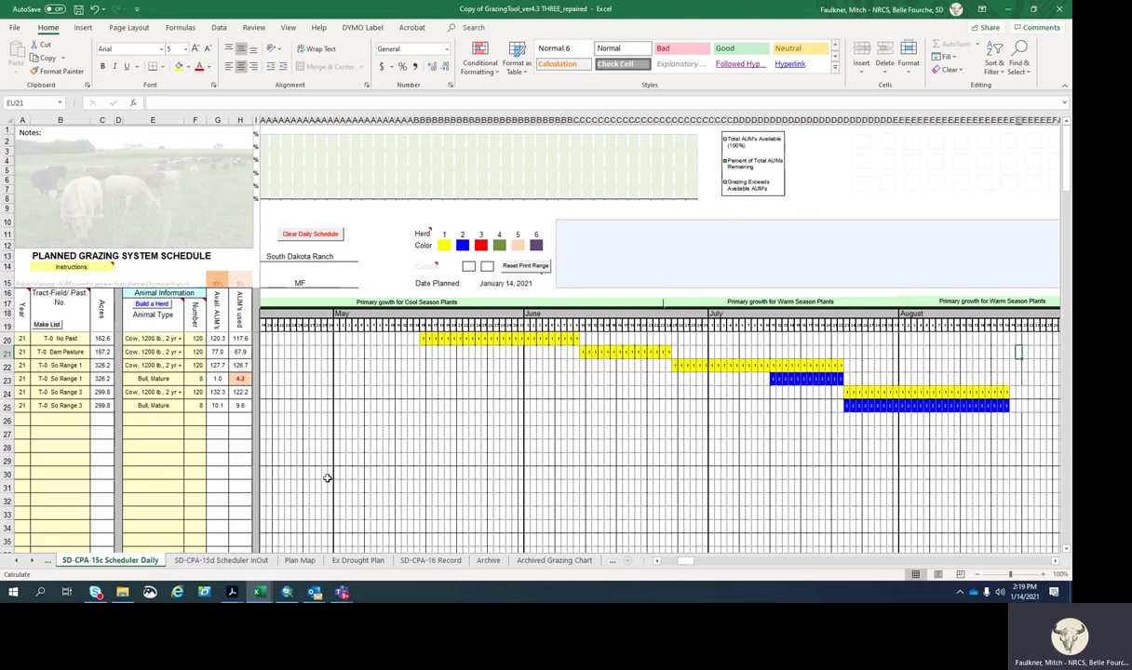
Enter 22 as the year in row 27, leaving a blank row below the year 21 pastures.
{"action": "left_click", "coordinate": [19, 434]}
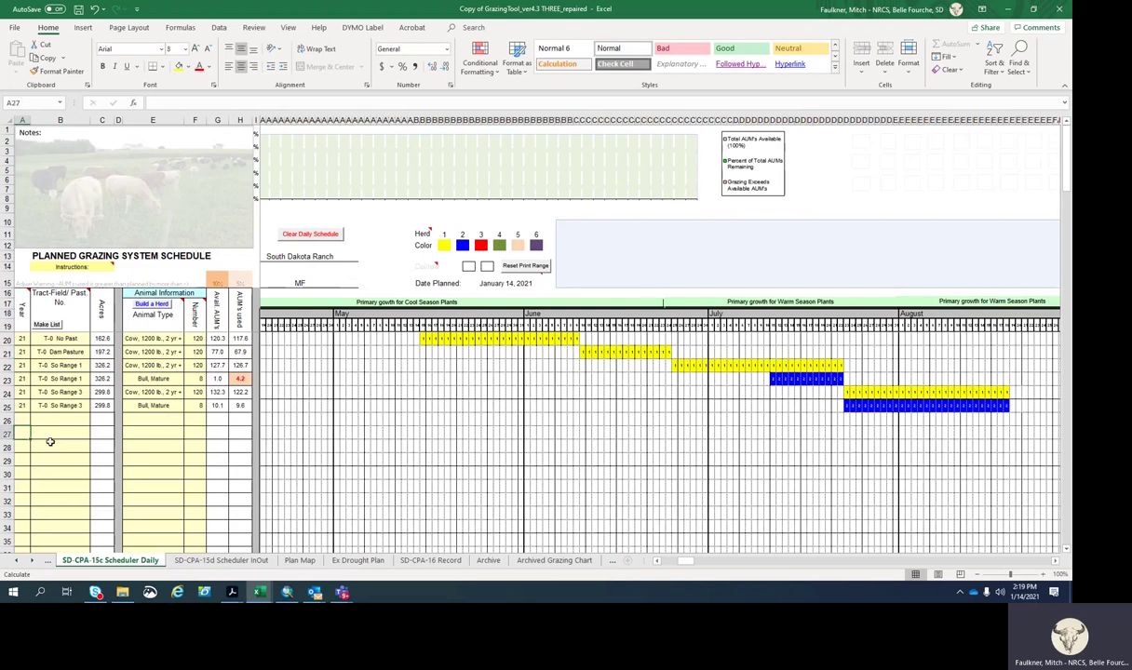
{"action": "type", "text": "22"}
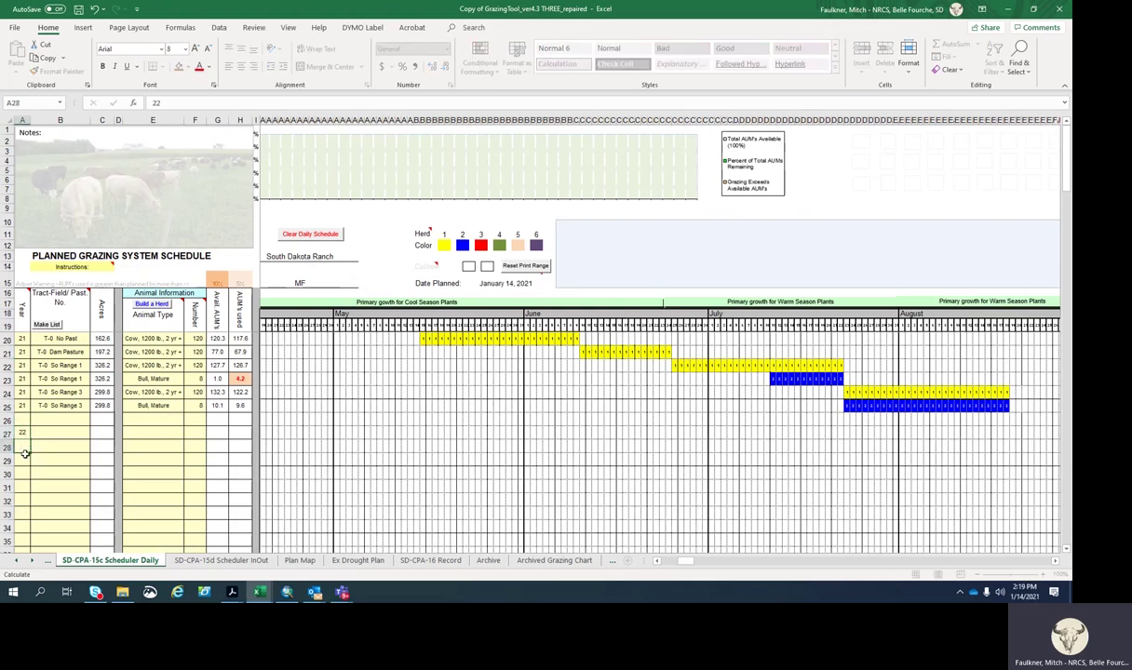
{"action": "left_click_drag", "start_coordinate": [22, 433], "coordinate": [136, 452]}
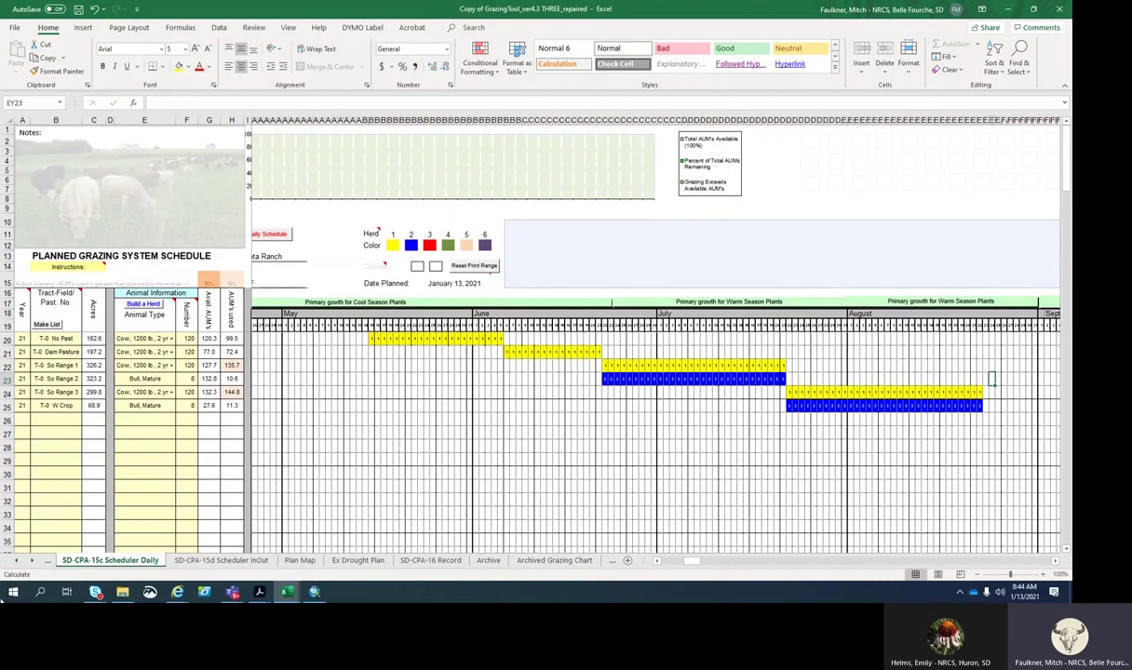
Open the SD-CPA-15d Scheduler InOut sheet to view its grazing plan form.
{"action": "left_click", "coordinate": [244, 562]}
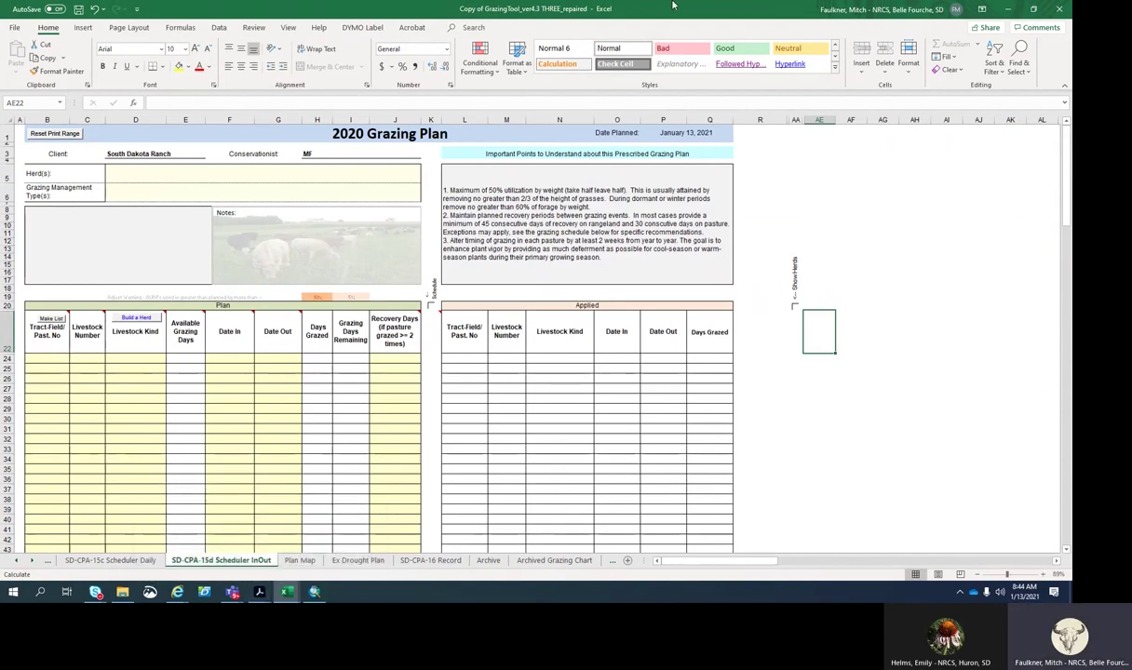
{"action": "mouse_move", "coordinate": [673, 6]}
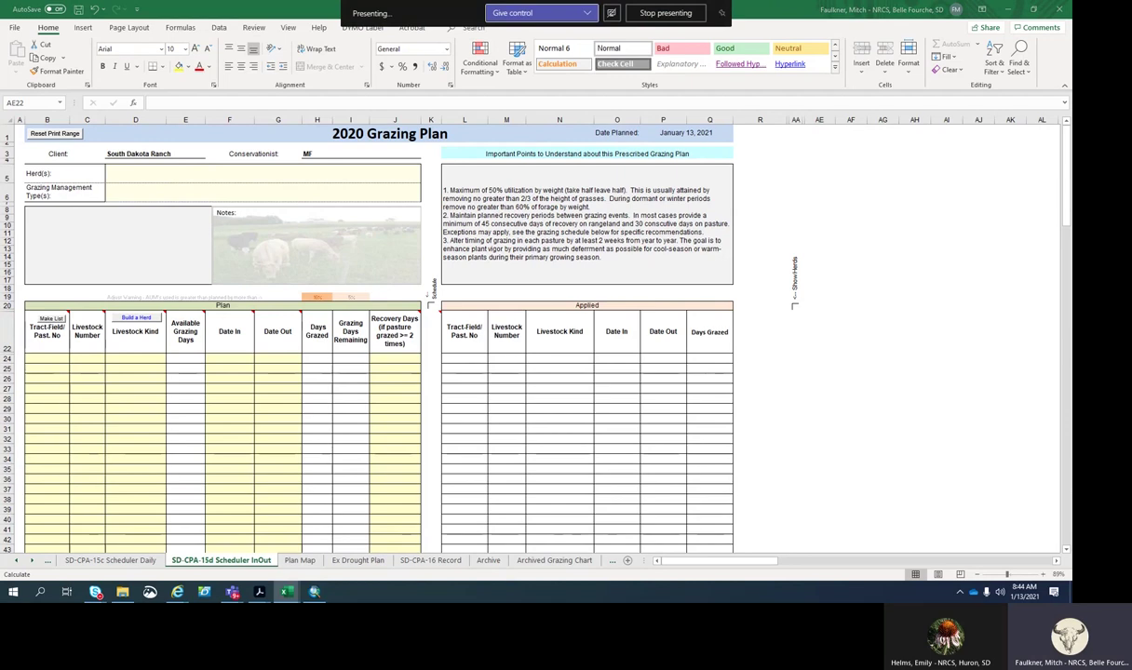
Enter "120 Cows 8 Bulls" as the herd and "Twice through Rotation" as the grazing management type.
{"action": "left_click", "coordinate": [176, 179]}
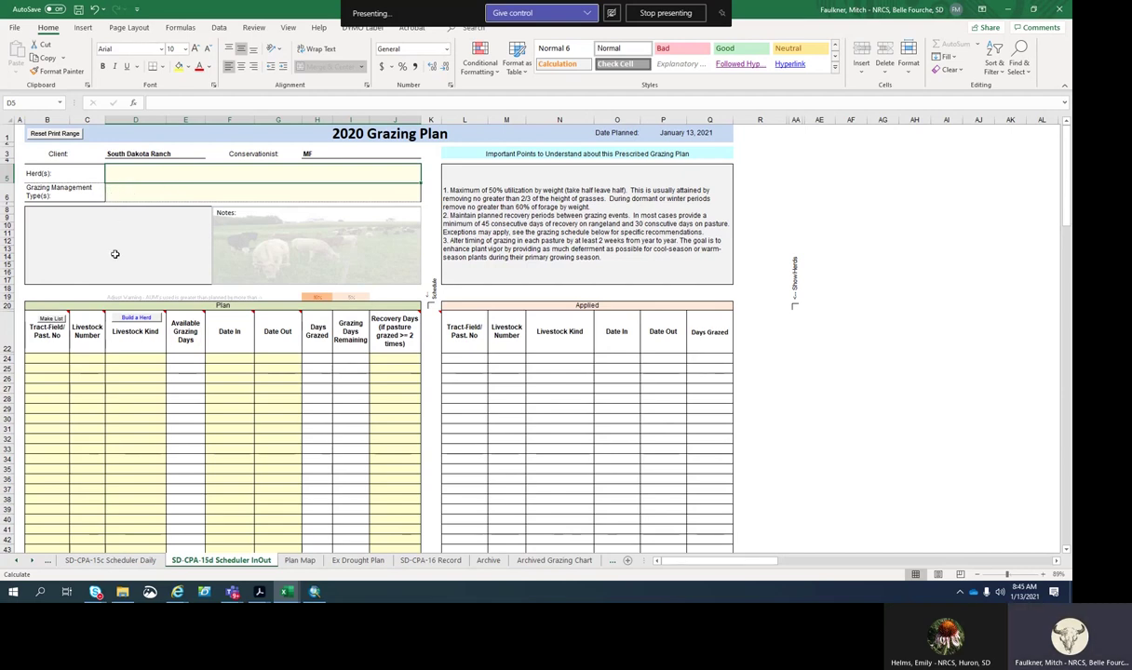
{"action": "mouse_move", "coordinate": [44, 337]}
{"action": "mouse_move", "coordinate": [234, 330]}
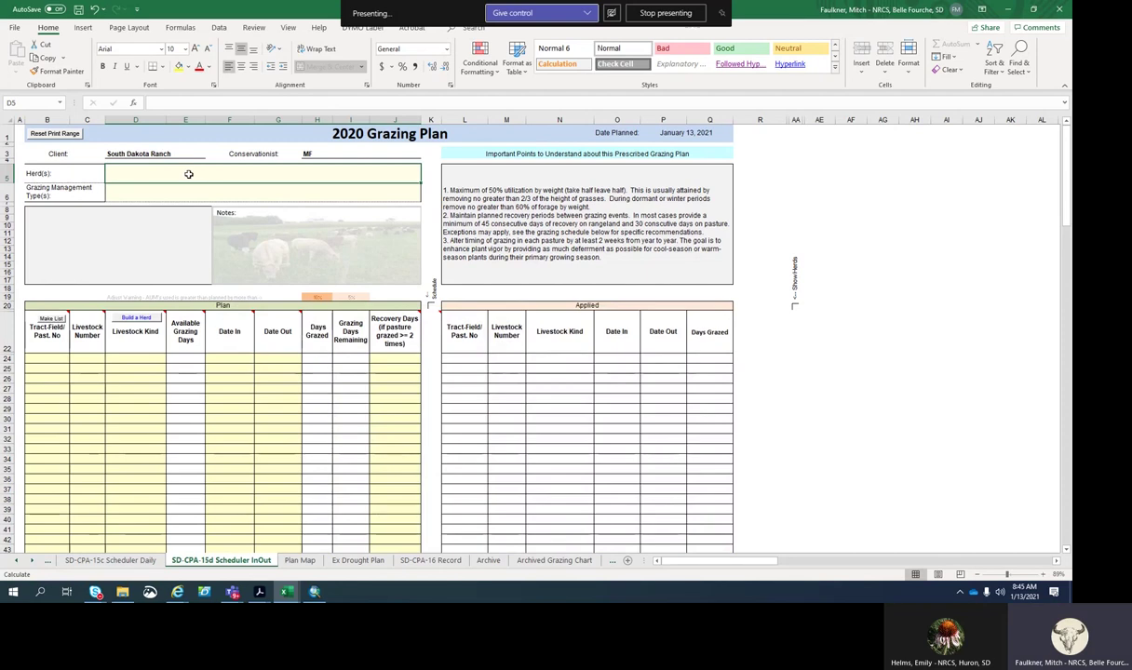
{"action": "type", "text": "120"}
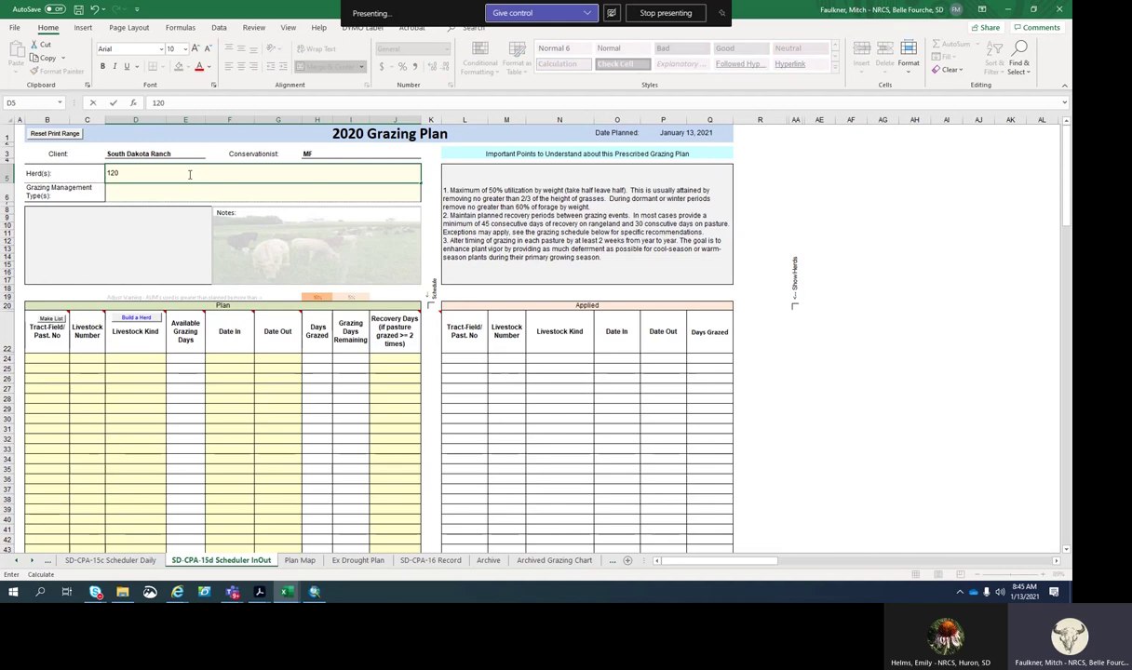
{"action": "type", "text": " Cows 8 Bulls"}
{"action": "left_click", "coordinate": [139, 192]}
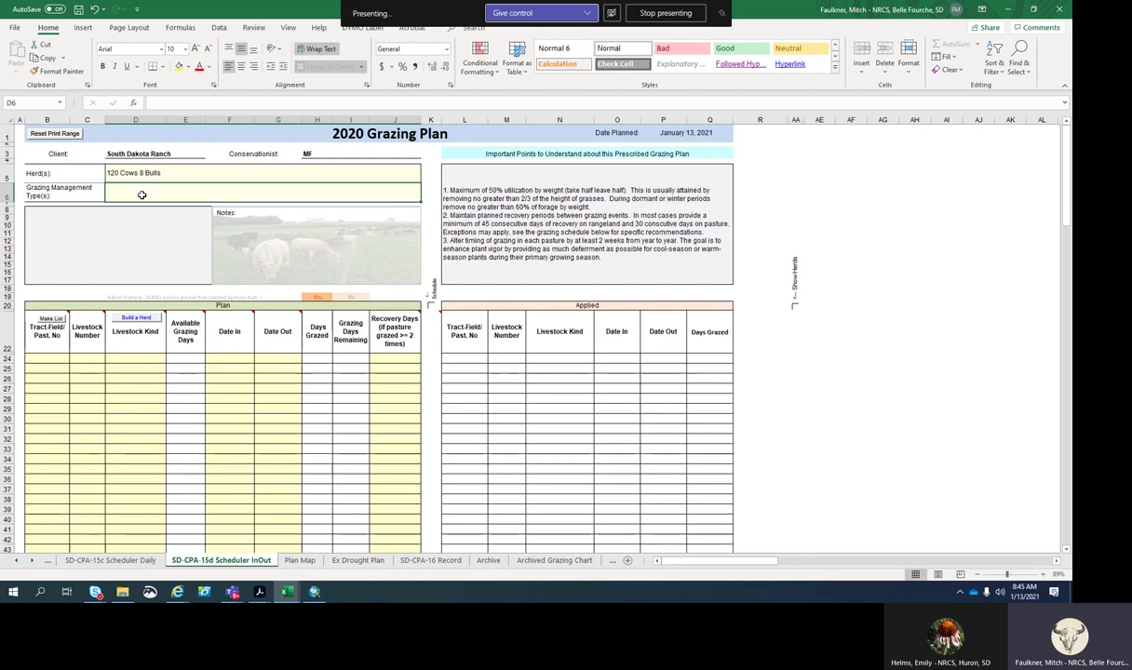
{"action": "type", "text": "Twice thr"}
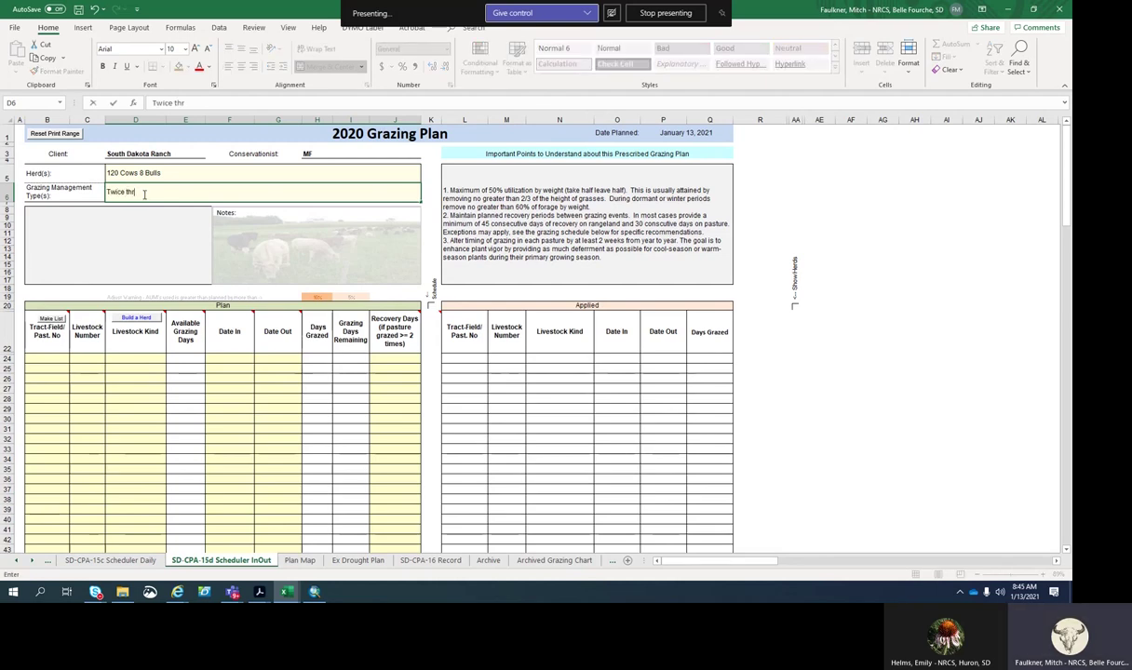
{"action": "type", "text": "ough Rotation"}
{"action": "left_click", "coordinate": [124, 245]}
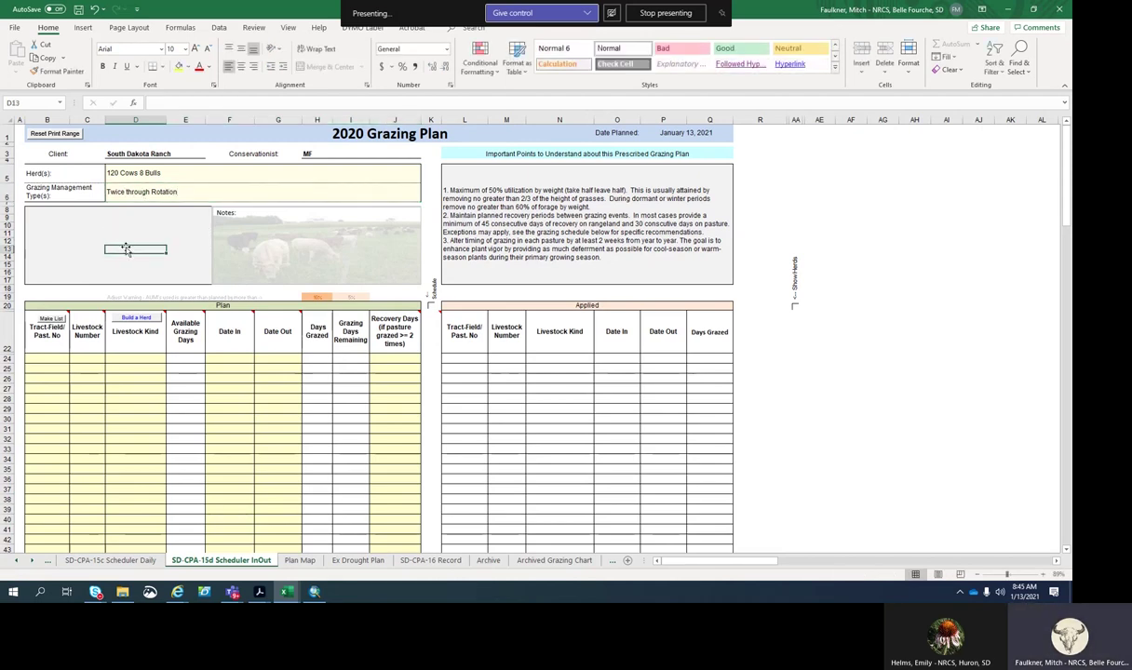
Add "2020 Grazing Season" to the notes box over the cattle photo.
{"action": "left_click", "coordinate": [248, 216]}
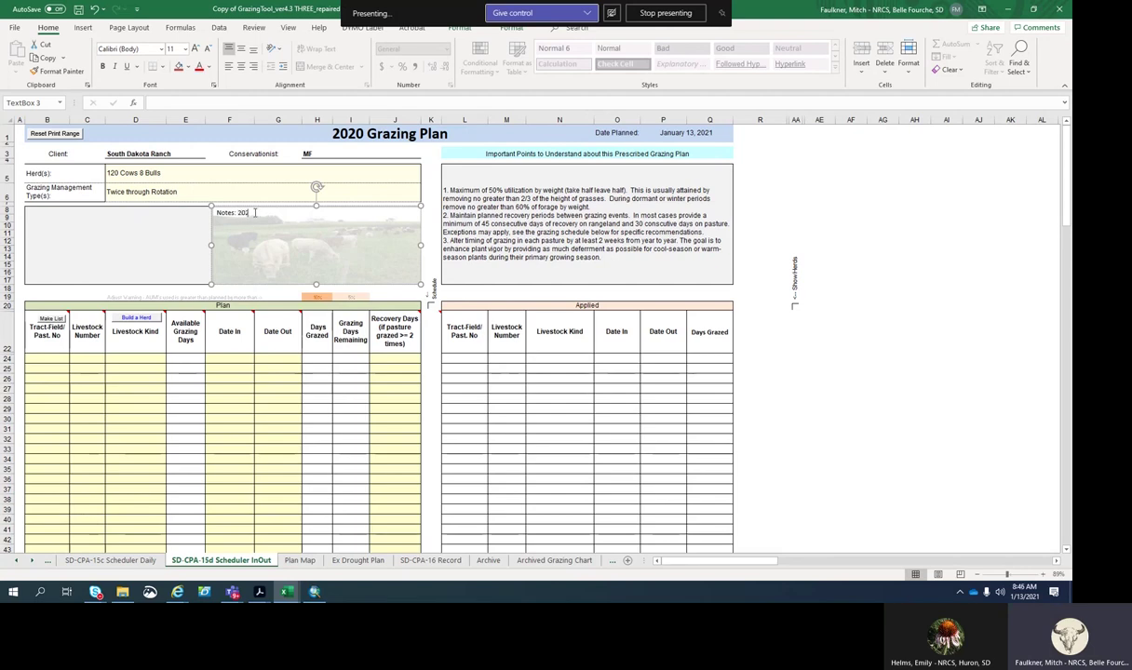
{"action": "type", "text": "azing Season"}
{"action": "left_click", "coordinate": [605, 186]}
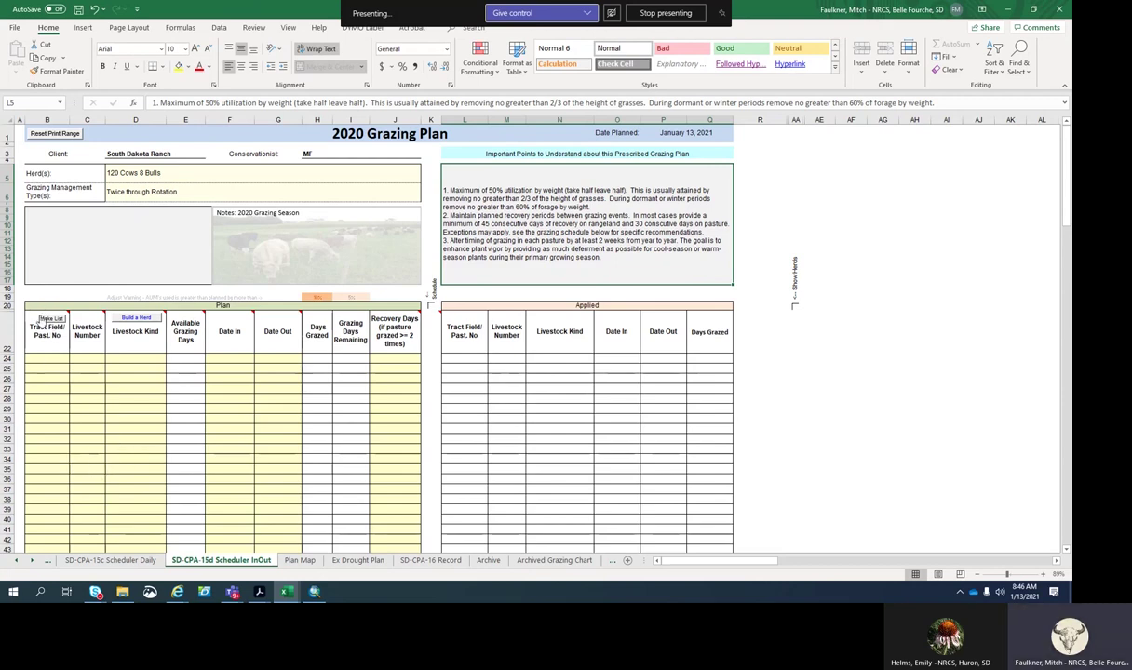
Generate the pasture list in the plan table and clear the pasture cells in rows 30 to 32, below T-0 W Crop.
{"action": "mouse_move", "coordinate": [45, 319]}
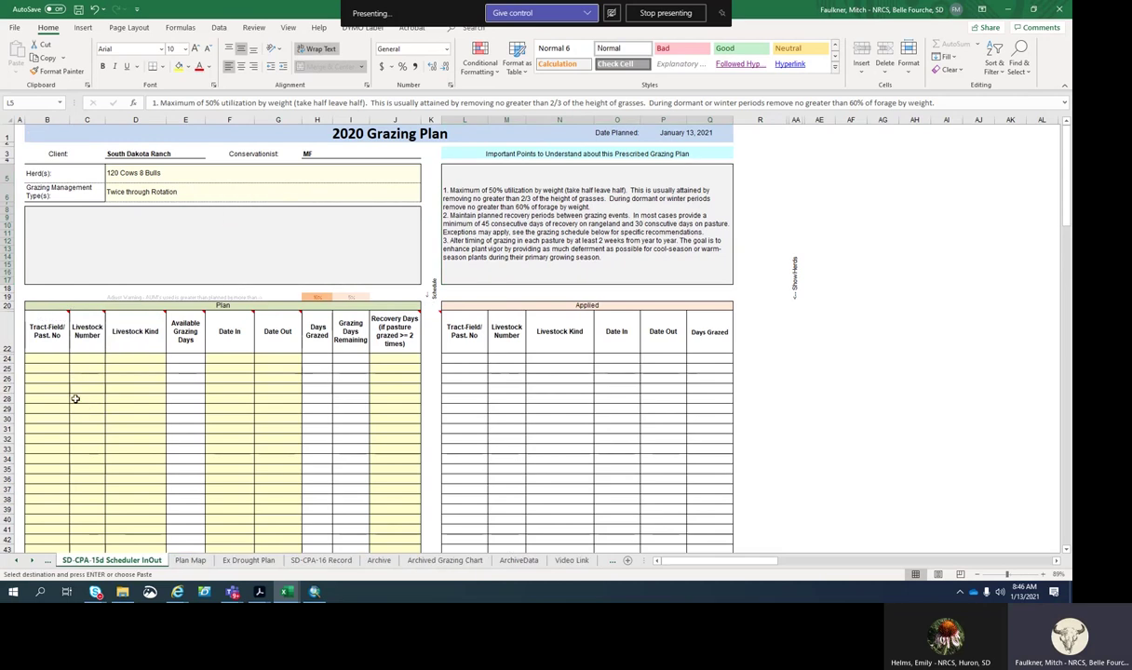
{"action": "left_click", "coordinate": [49, 359]}
{"action": "left_click_drag", "start_coordinate": [49, 418], "coordinate": [53, 437]}
{"action": "key", "text": "Delete"}
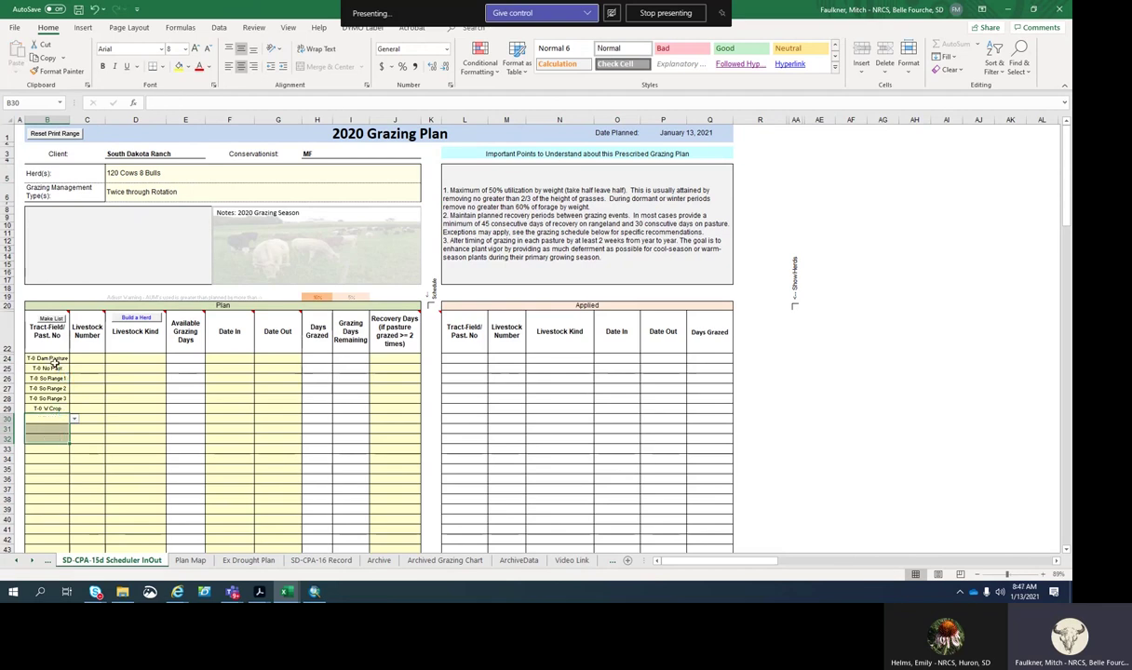
Reorder the first two planned pastures to T-0 No Past in row 24 and T-0 Dam Pasture in row 25, keeping T-0 So Range 1 third.
{"action": "left_click", "coordinate": [53, 359]}
{"action": "left_click", "coordinate": [75, 360]}
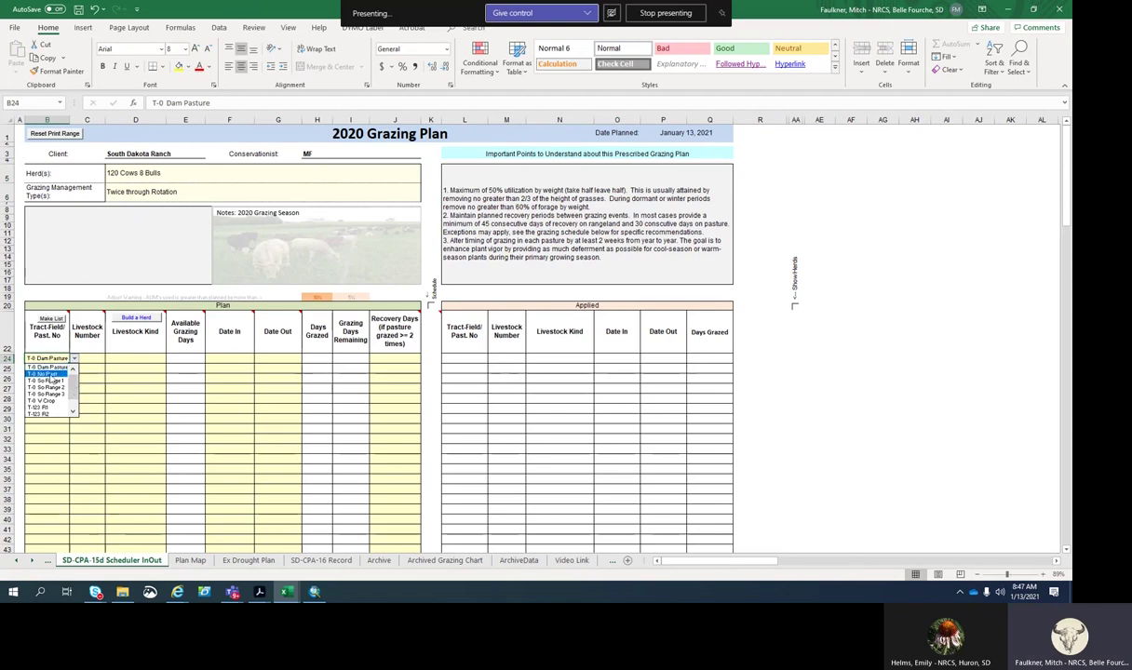
{"action": "left_click", "coordinate": [52, 374]}
{"action": "key", "text": "Return"}
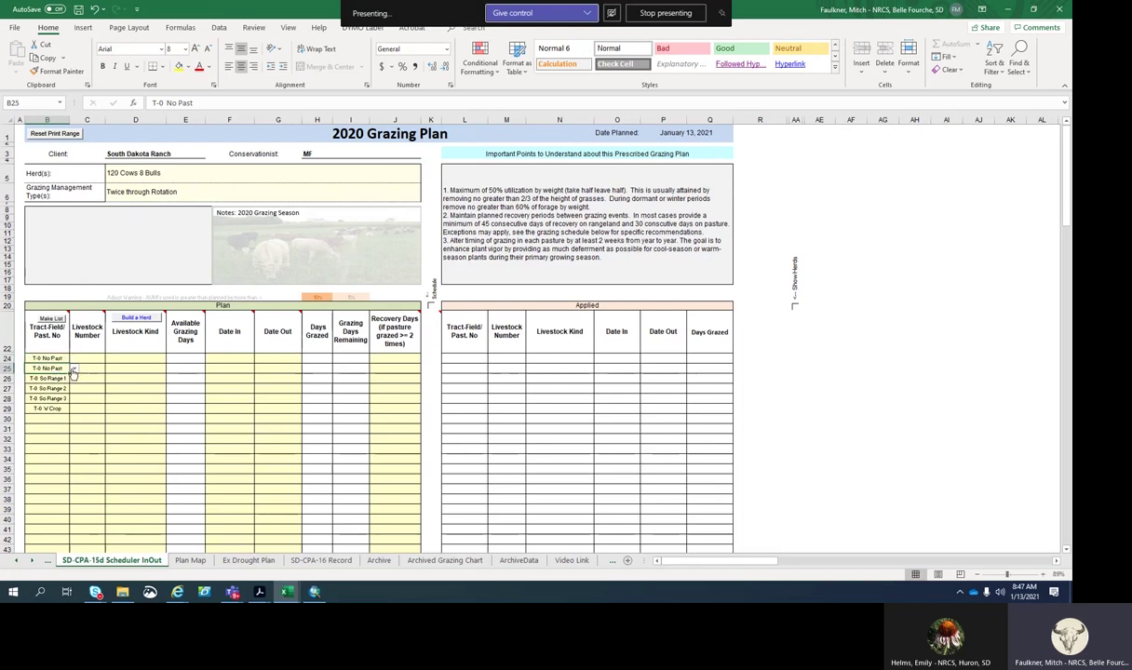
{"action": "left_click", "coordinate": [75, 368]}
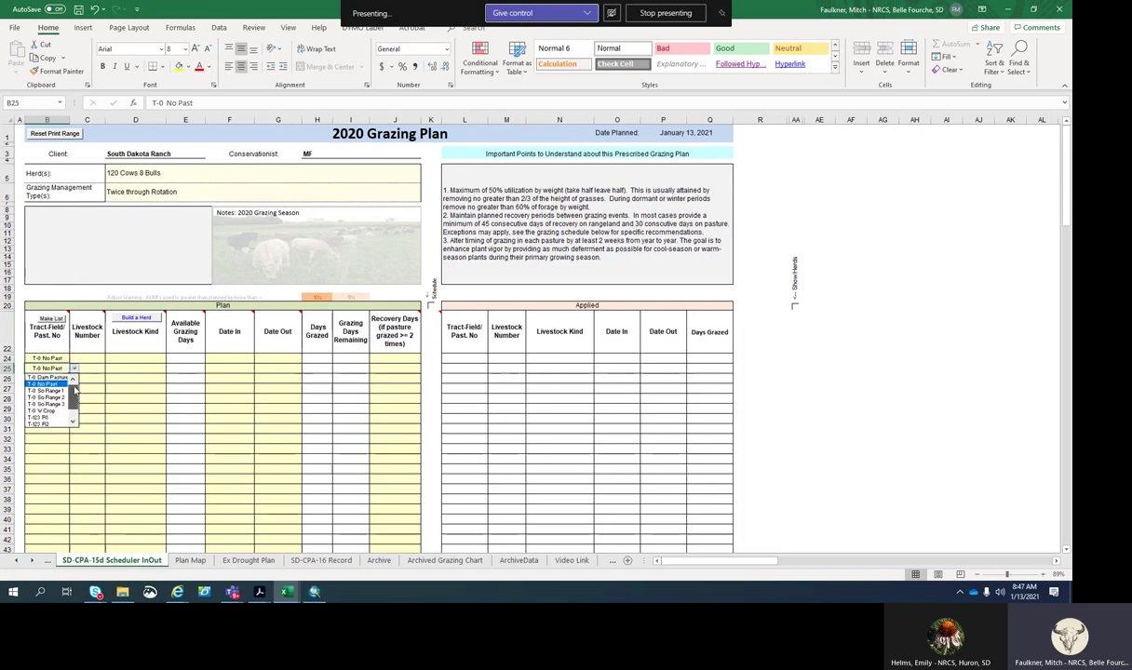
{"action": "left_click", "coordinate": [56, 378]}
{"action": "left_click", "coordinate": [57, 378]}
{"action": "left_click", "coordinate": [75, 380]}
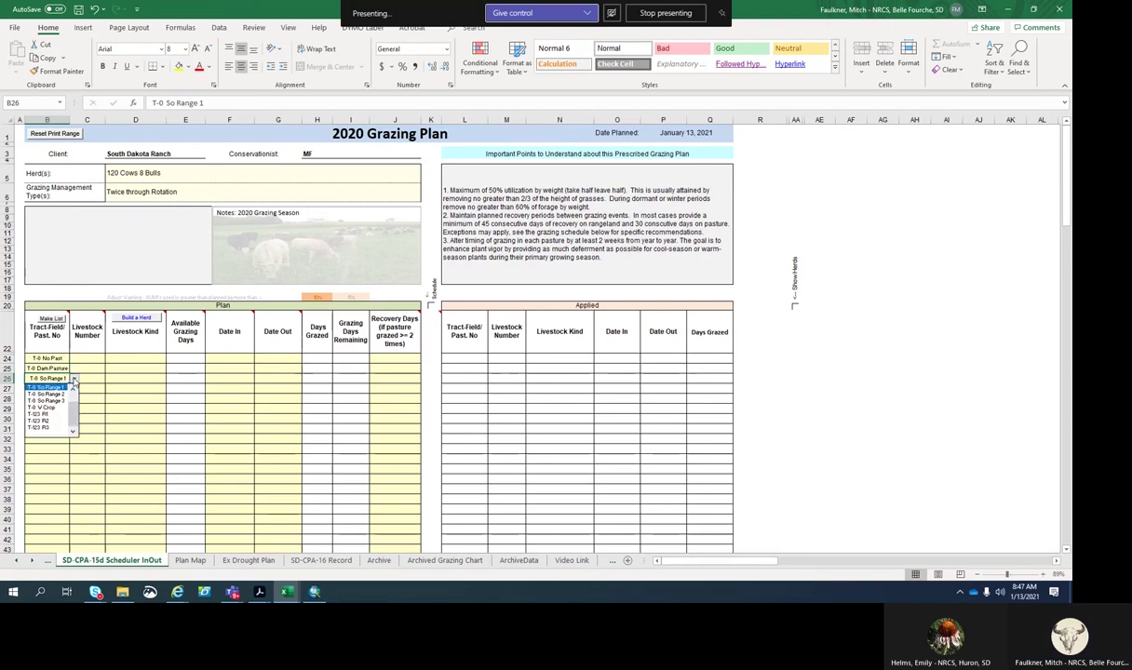
{"action": "left_click", "coordinate": [57, 393]}
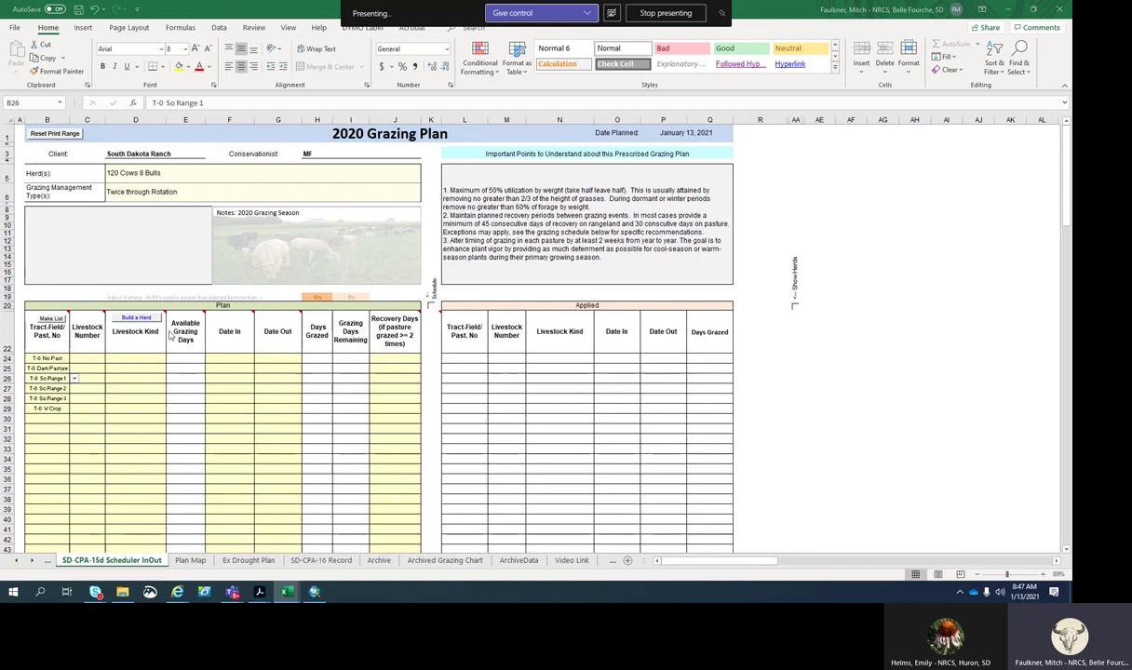
Open the herd builder to review Herd 1's livestock types and numbers, and return to the grazing plan.
{"action": "left_click", "coordinate": [140, 316]}
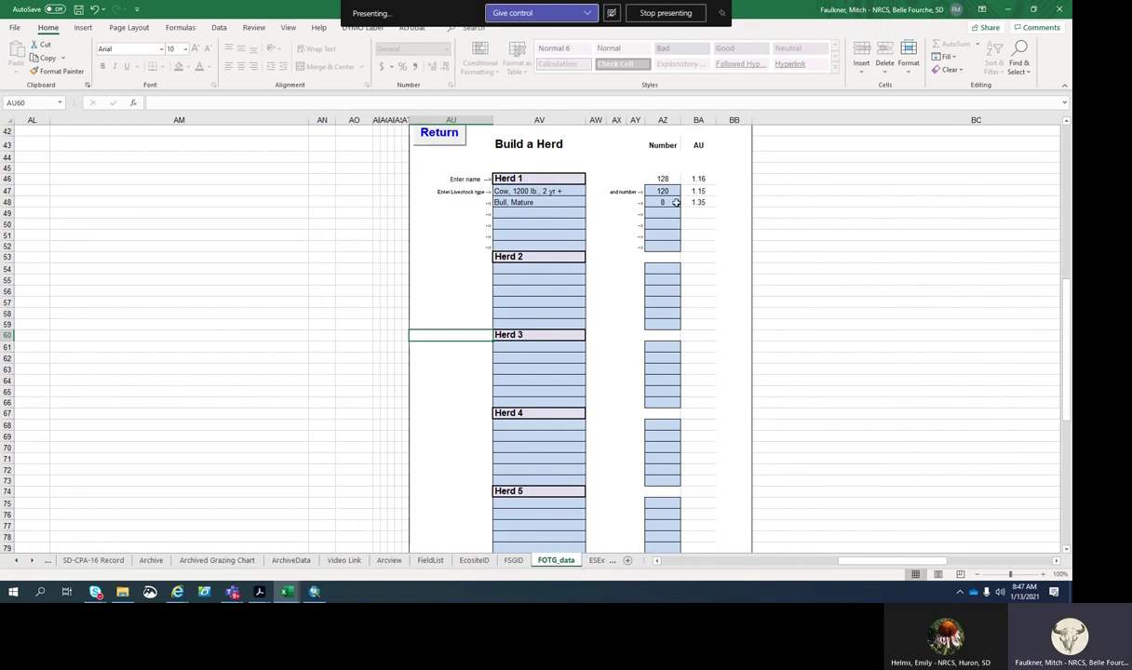
{"action": "left_click_drag", "start_coordinate": [508, 190], "coordinate": [508, 201]}
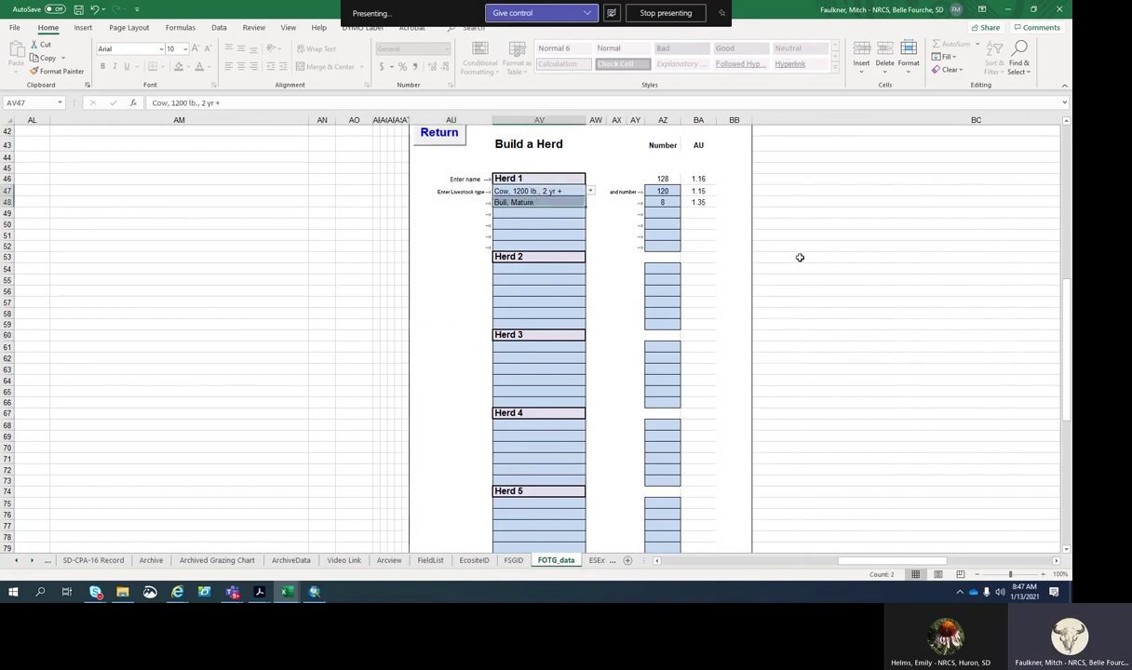
{"action": "left_click", "coordinate": [793, 225]}
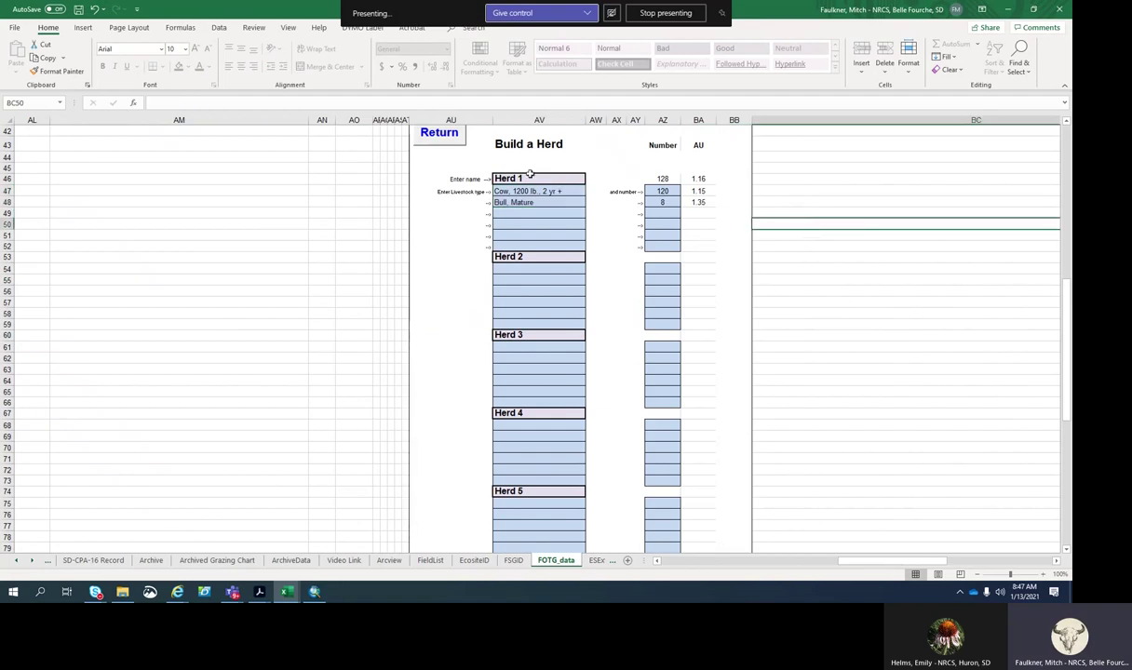
{"action": "left_click", "coordinate": [440, 135]}
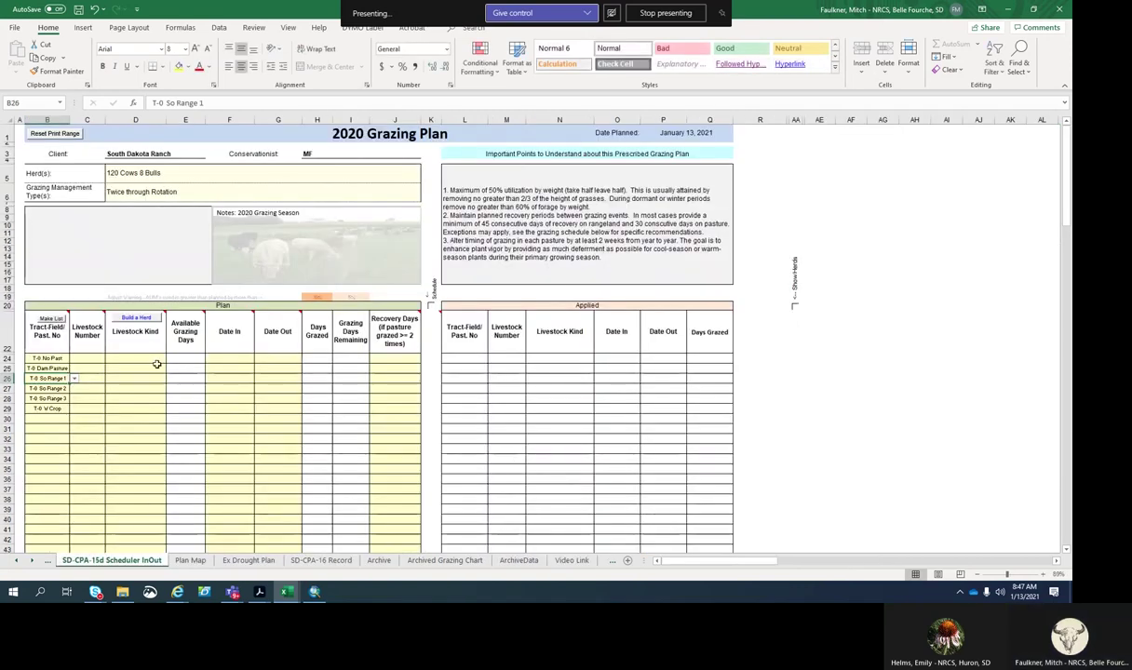
Assign Herd 1 as the livestock kind for all six planned pastures in rows 24 to 29.
{"action": "left_click", "coordinate": [125, 359]}
{"action": "left_click", "coordinate": [171, 358]}
{"action": "left_click", "coordinate": [130, 371]}
{"action": "left_click", "coordinate": [128, 370]}
{"action": "left_click", "coordinate": [170, 368]}
{"action": "left_click", "coordinate": [147, 378]}
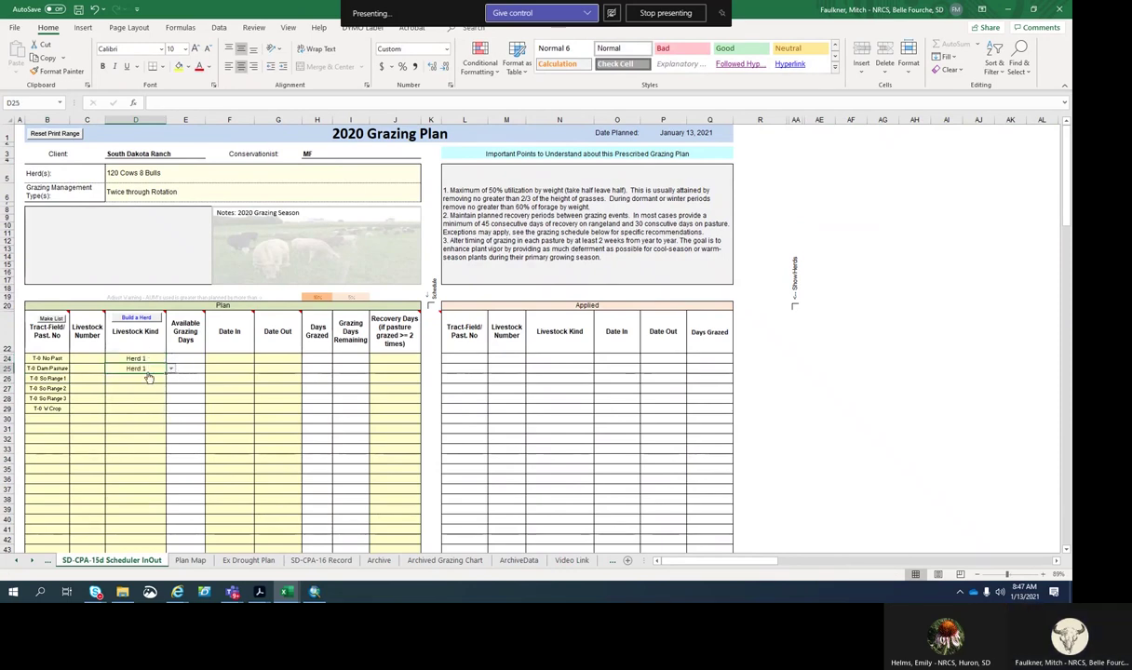
{"action": "left_click_drag", "start_coordinate": [144, 361], "coordinate": [164, 412]}
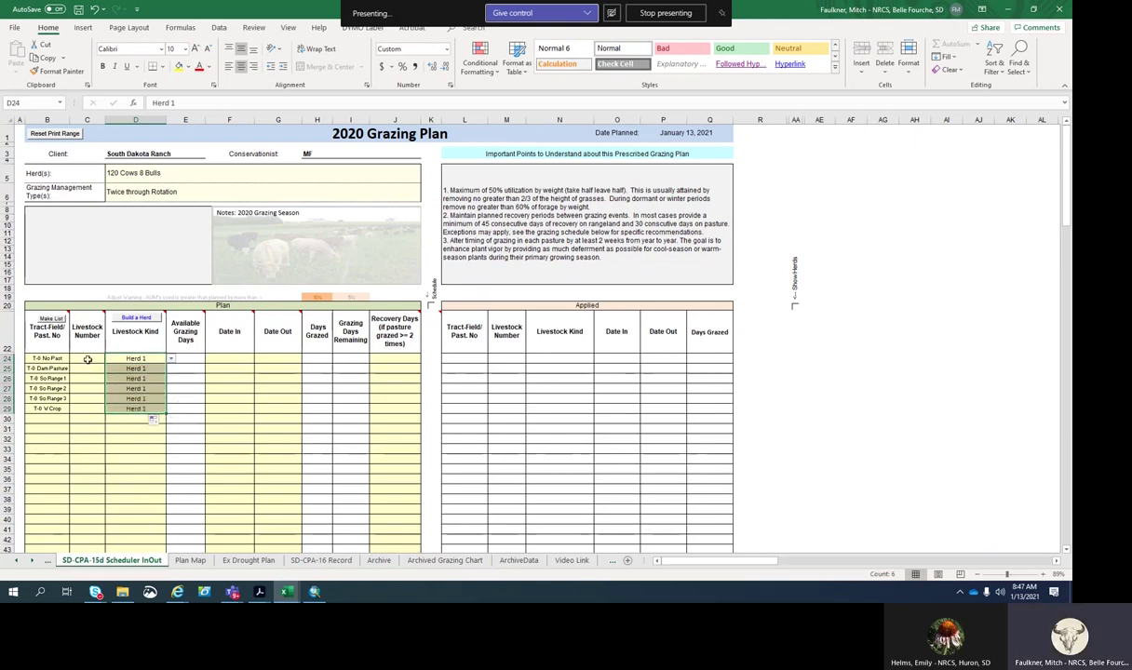
Enter 128 as the livestock number for all six planned pastures in rows 24 to 29.
{"action": "left_click", "coordinate": [88, 360]}
{"action": "type", "text": "128"}
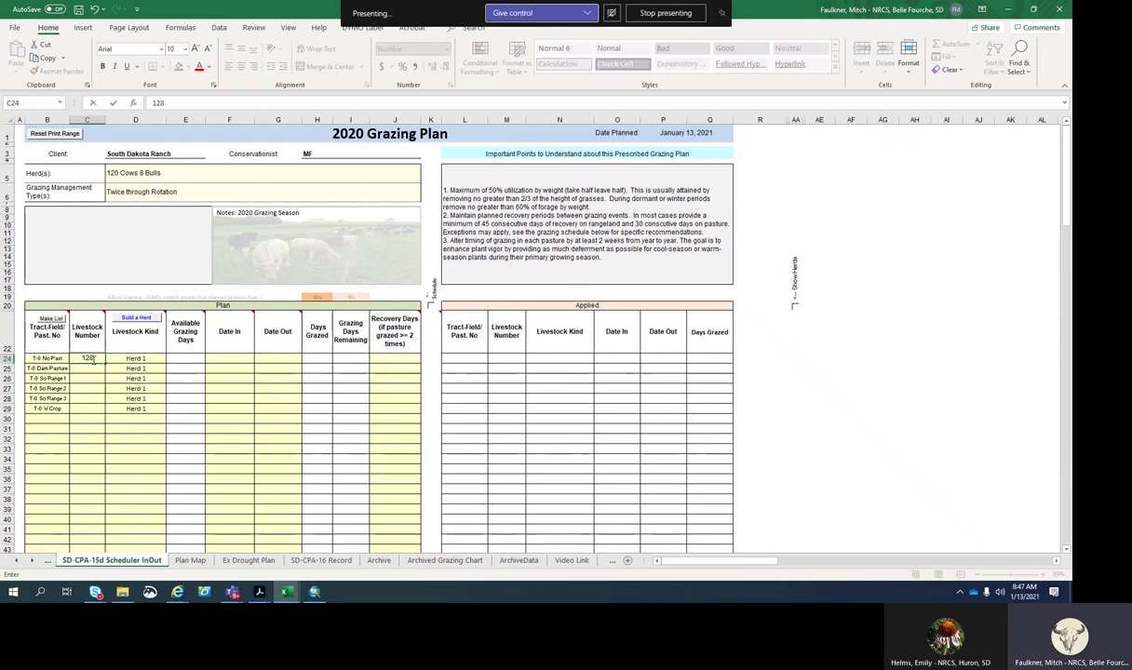
{"action": "key", "text": "Return"}
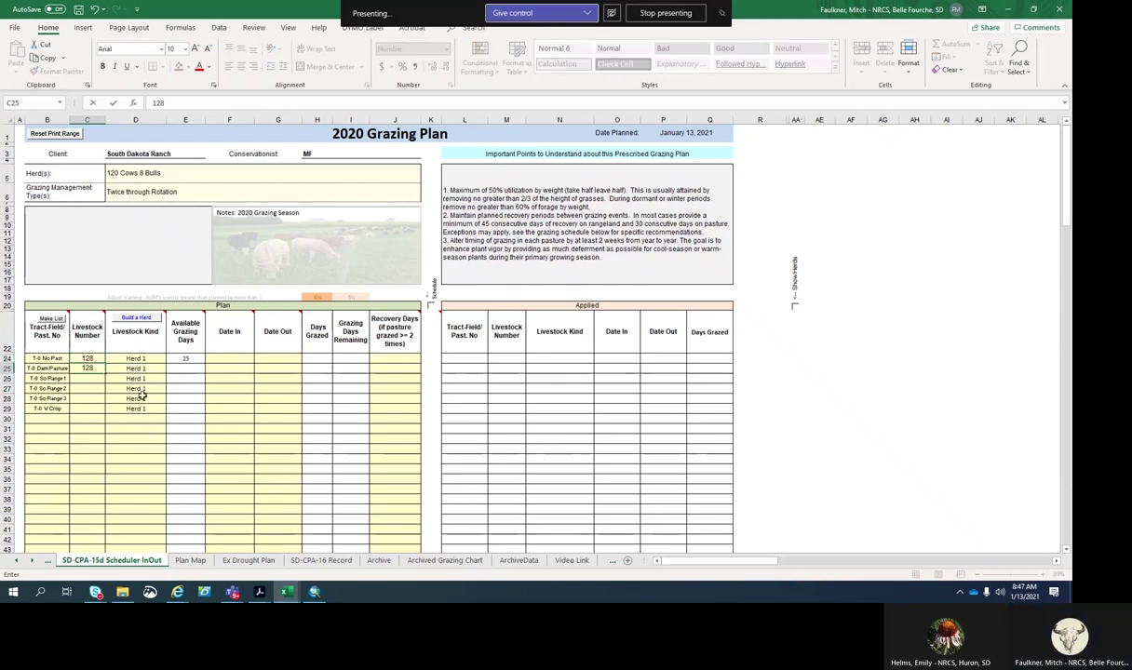
{"action": "left_click_drag", "start_coordinate": [94, 364], "coordinate": [105, 410]}
{"action": "left_click", "coordinate": [229, 358]}
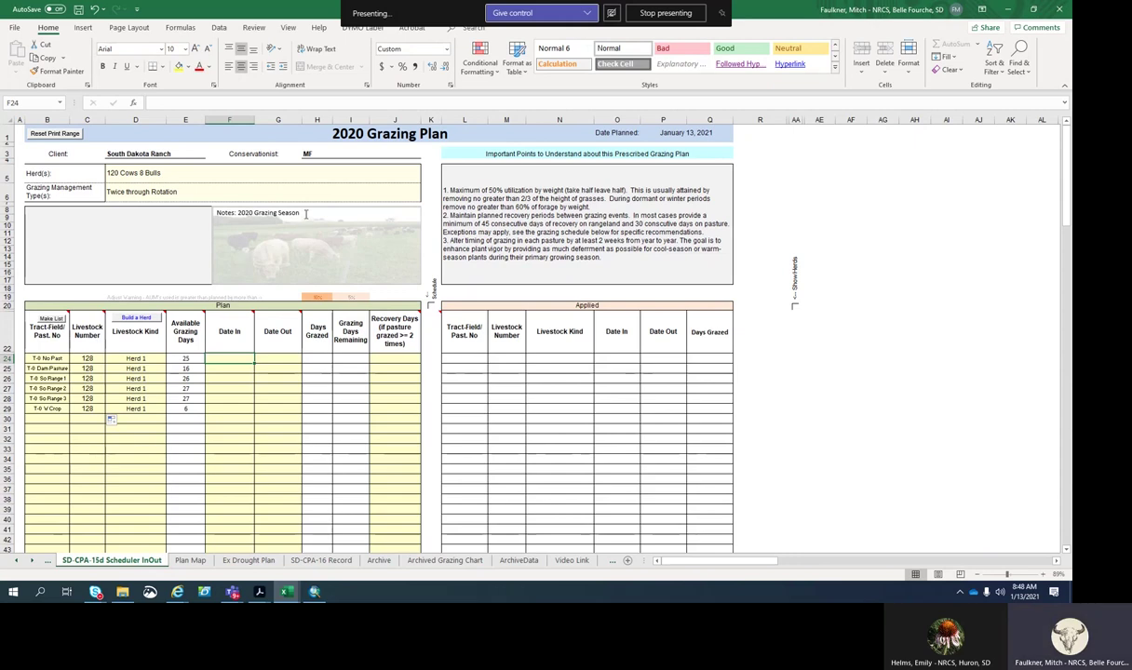
{"action": "left_click_drag", "start_coordinate": [306, 214], "coordinate": [239, 214]}
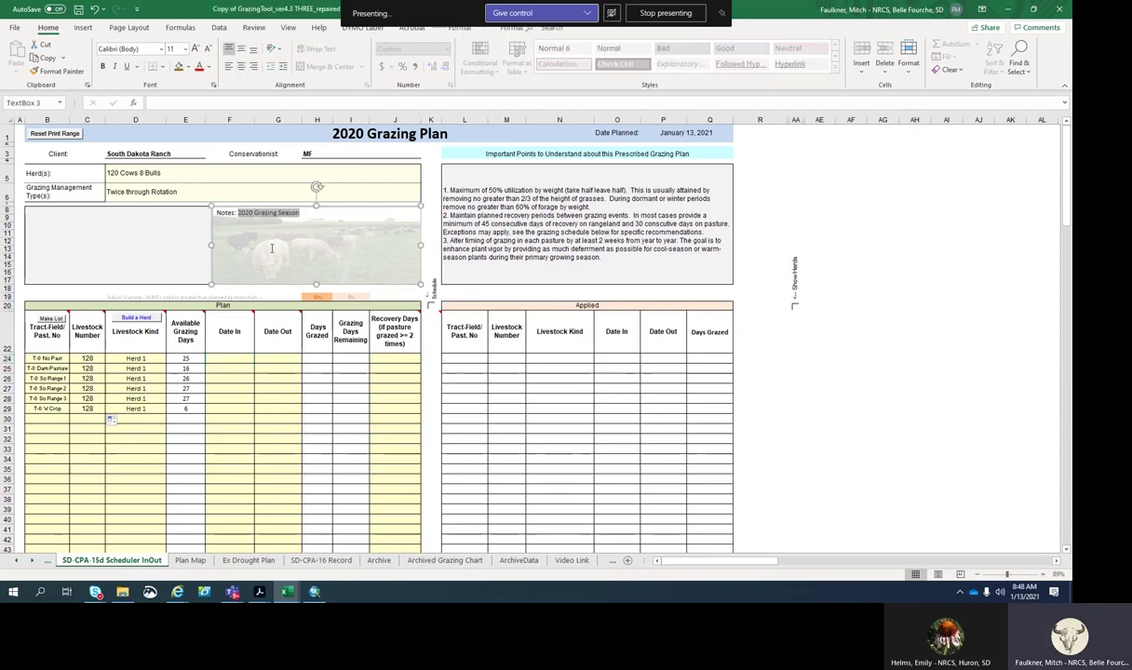
{"action": "left_click", "coordinate": [315, 229]}
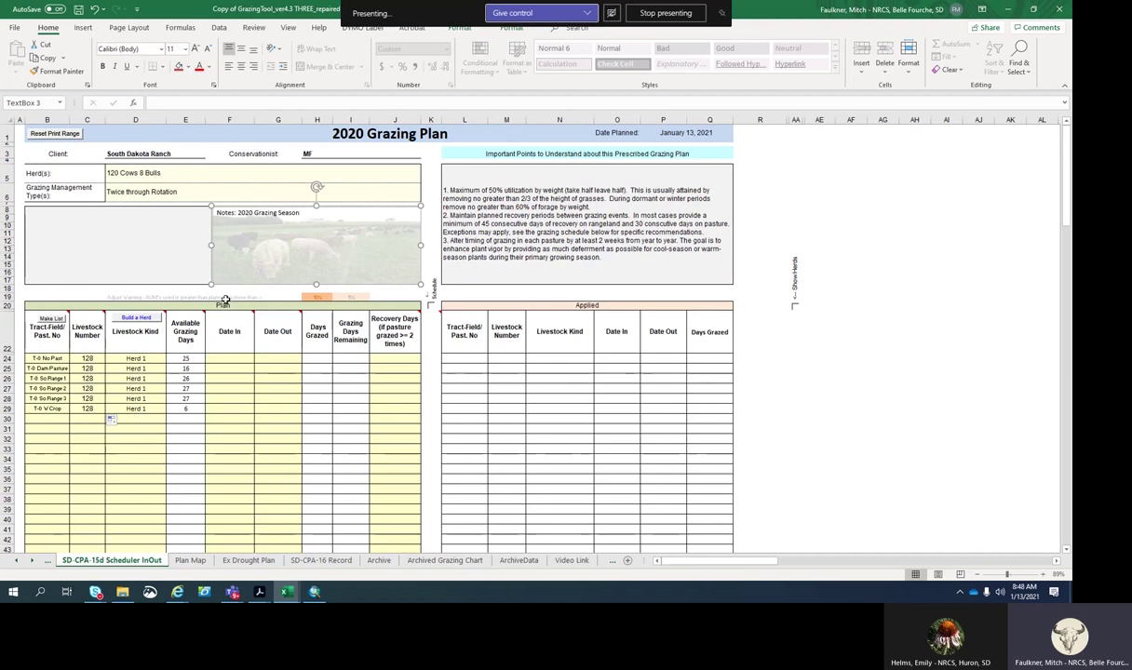
{"action": "key", "text": "Escape"}
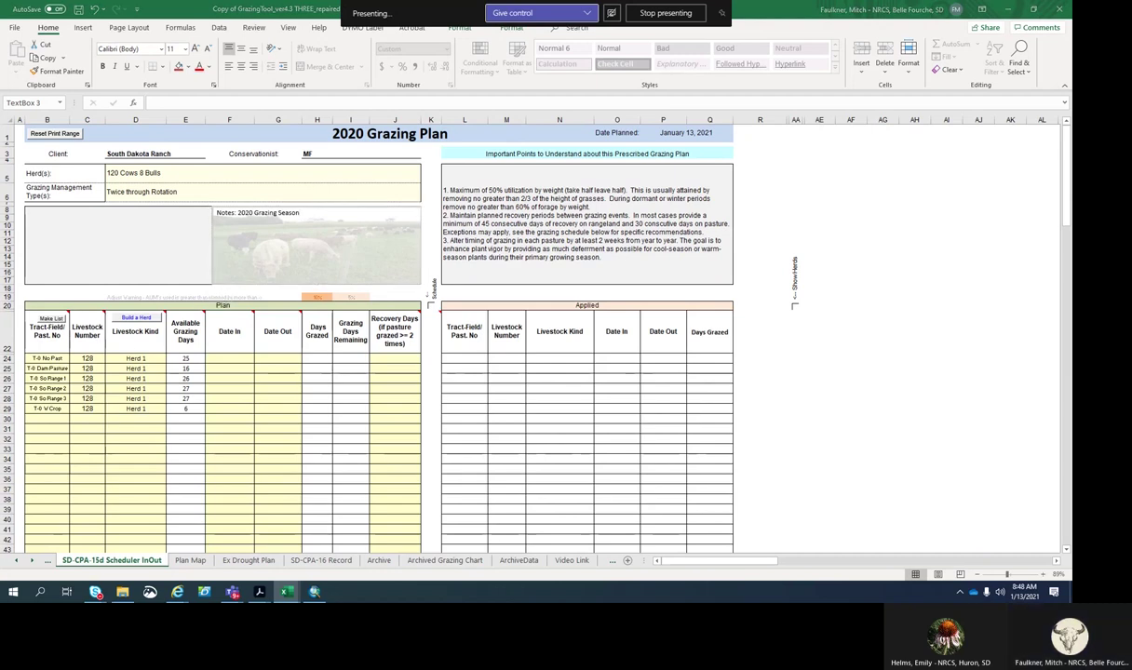
Set the planned date in for T-0 No Past to 5/15.
{"action": "left_click", "coordinate": [227, 358]}
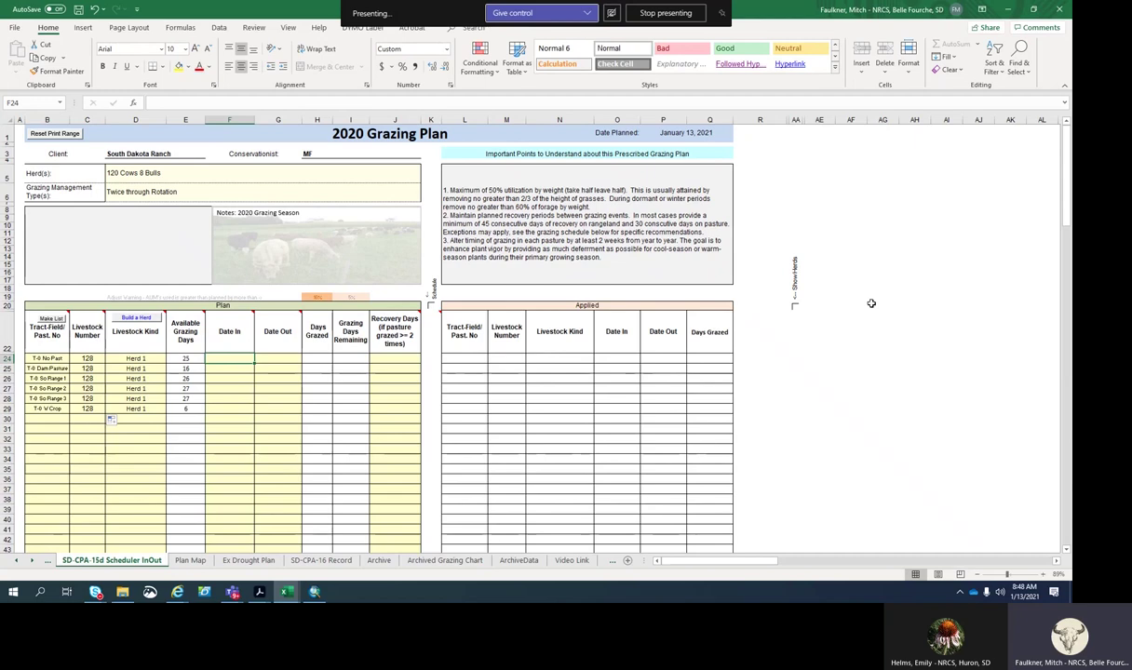
{"action": "type", "text": "5/"}
{"action": "type", "text": "15"}
{"action": "left_click", "coordinate": [794, 182]}
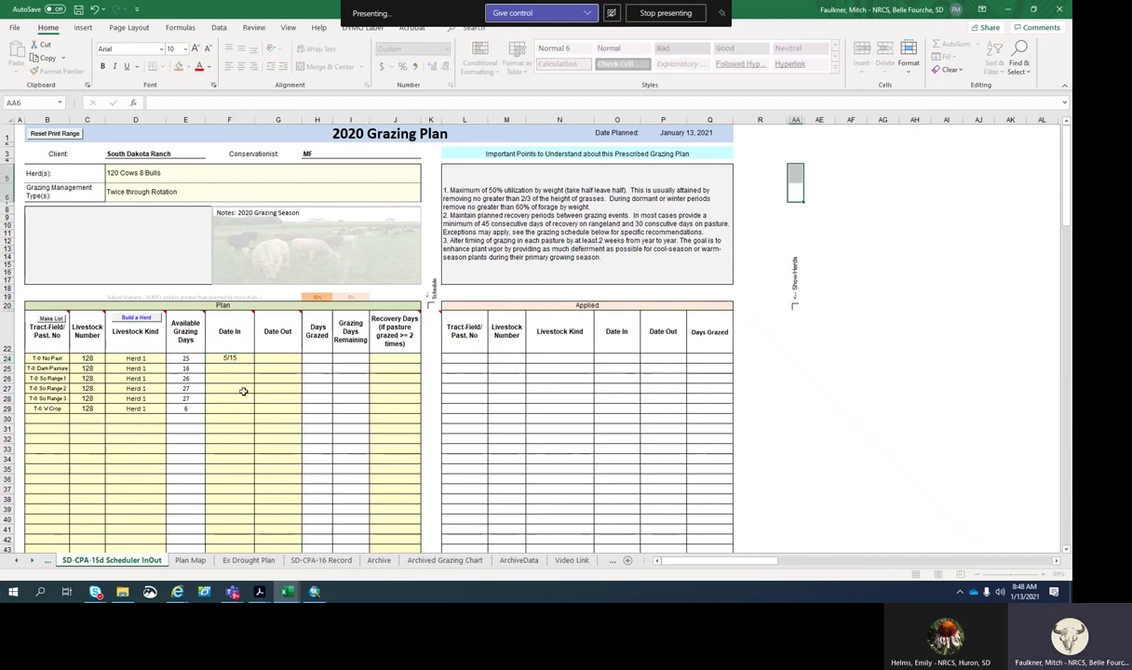
Set the planned date out for T-0 No Past to 6/20.
{"action": "left_click", "coordinate": [278, 359]}
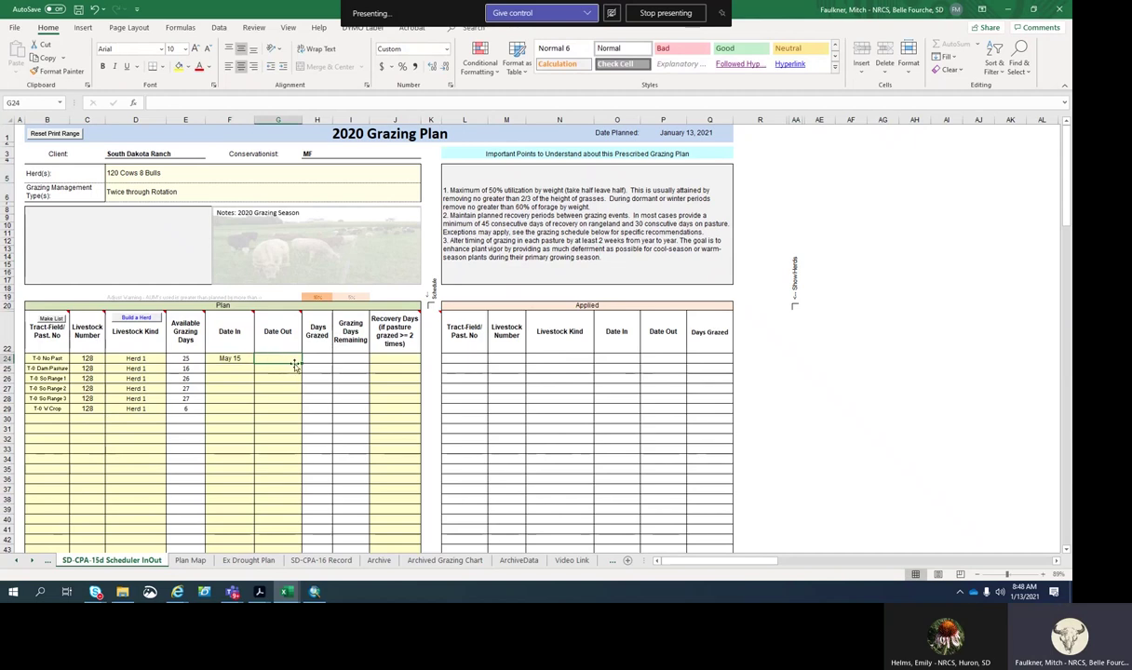
{"action": "type", "text": "6/"}
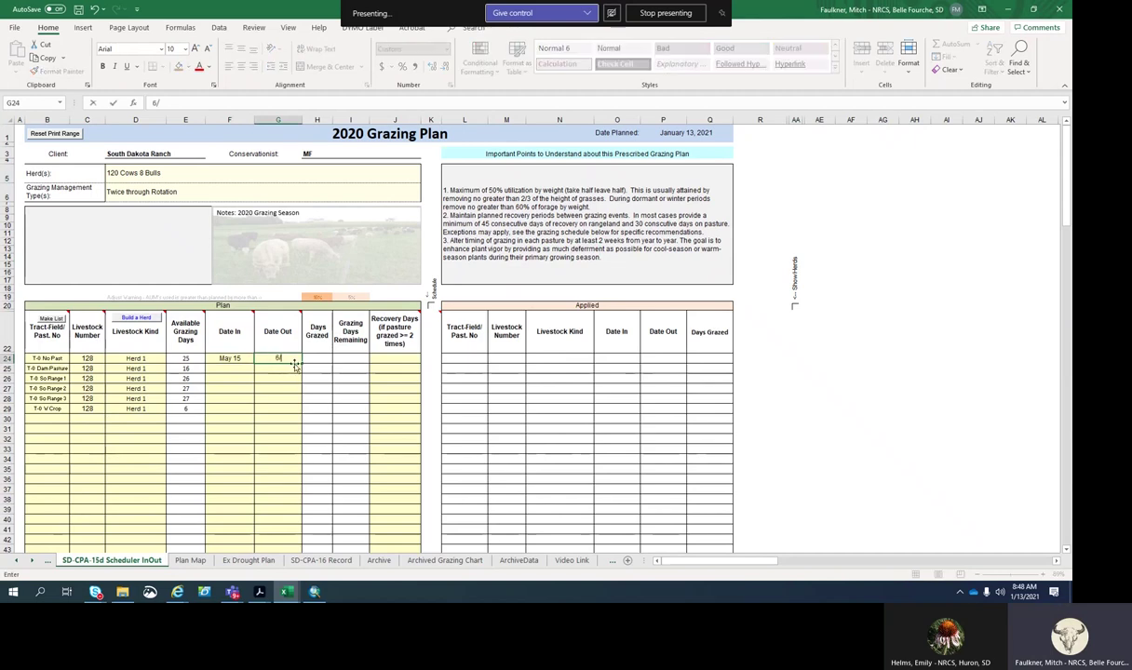
{"action": "type", "text": "20"}
{"action": "left_click", "coordinate": [942, 290]}
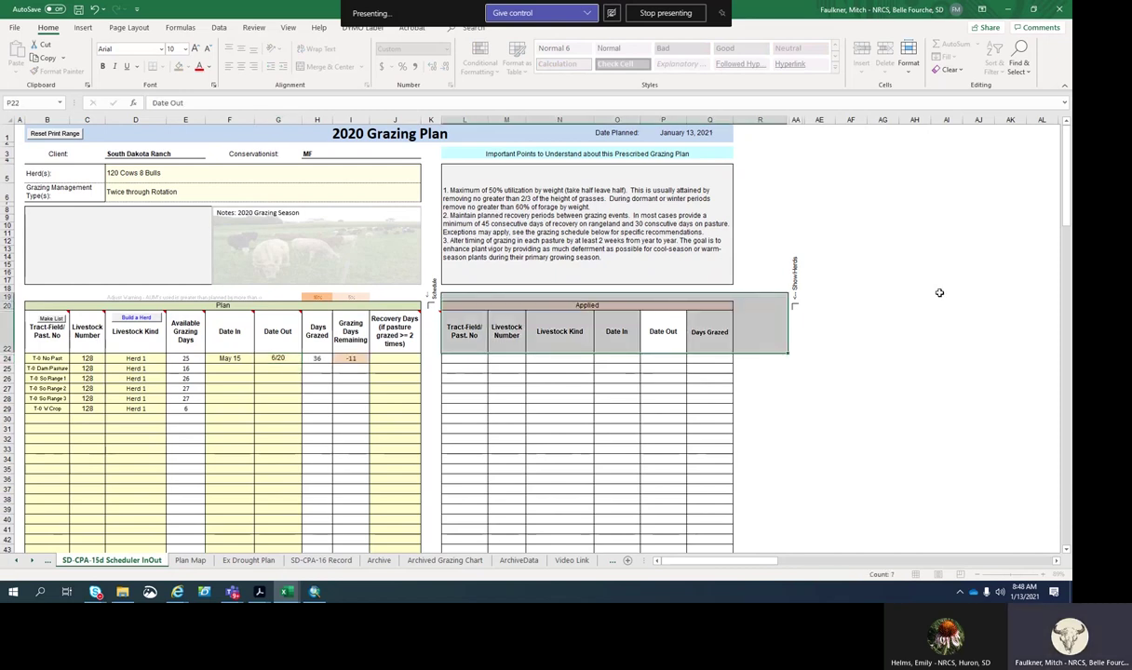
Shorten the T-0 No Past grazing period by setting its planned date out to 6/5.
{"action": "left_click", "coordinate": [272, 358]}
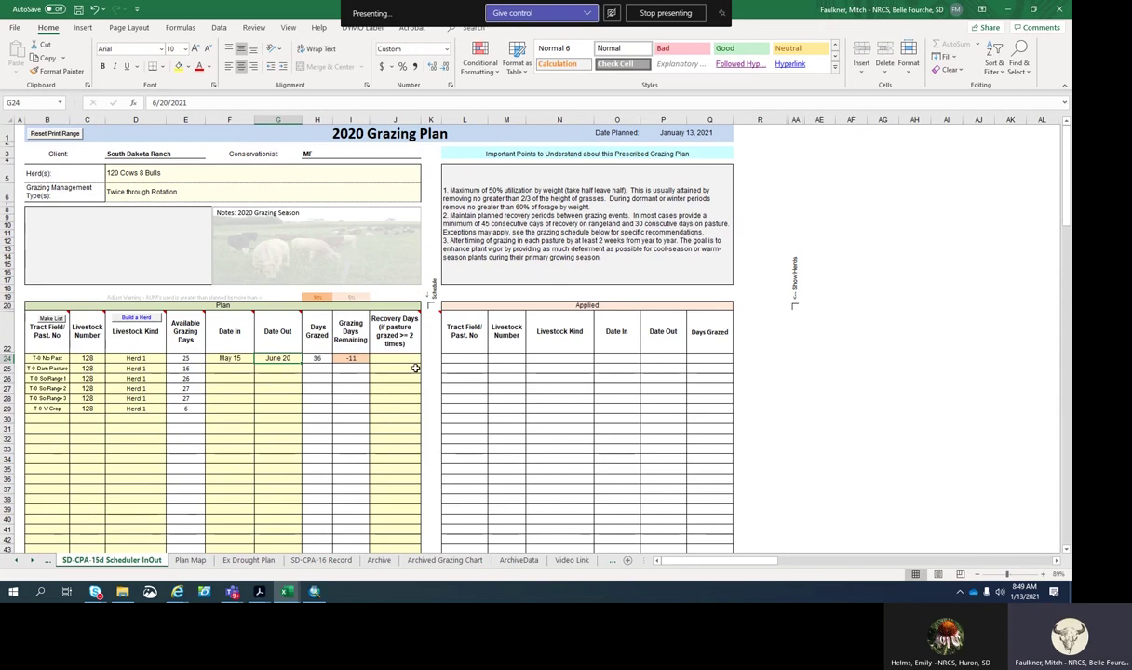
{"action": "type", "text": "6/5"}
{"action": "key", "text": "Return"}
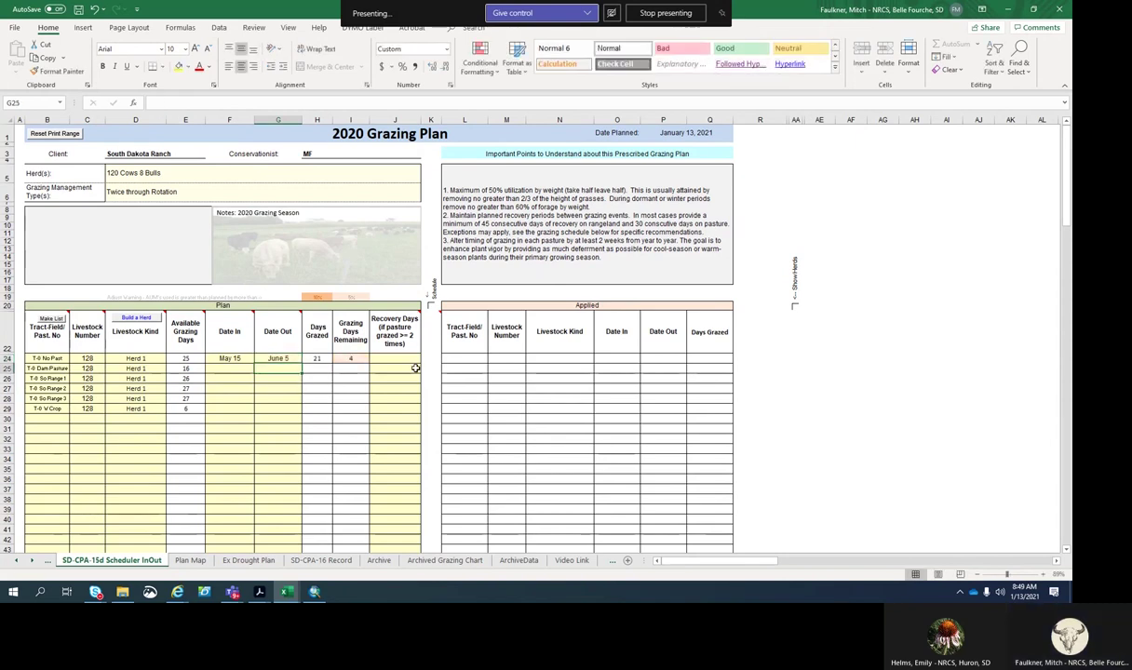
{"action": "left_click", "coordinate": [282, 359]}
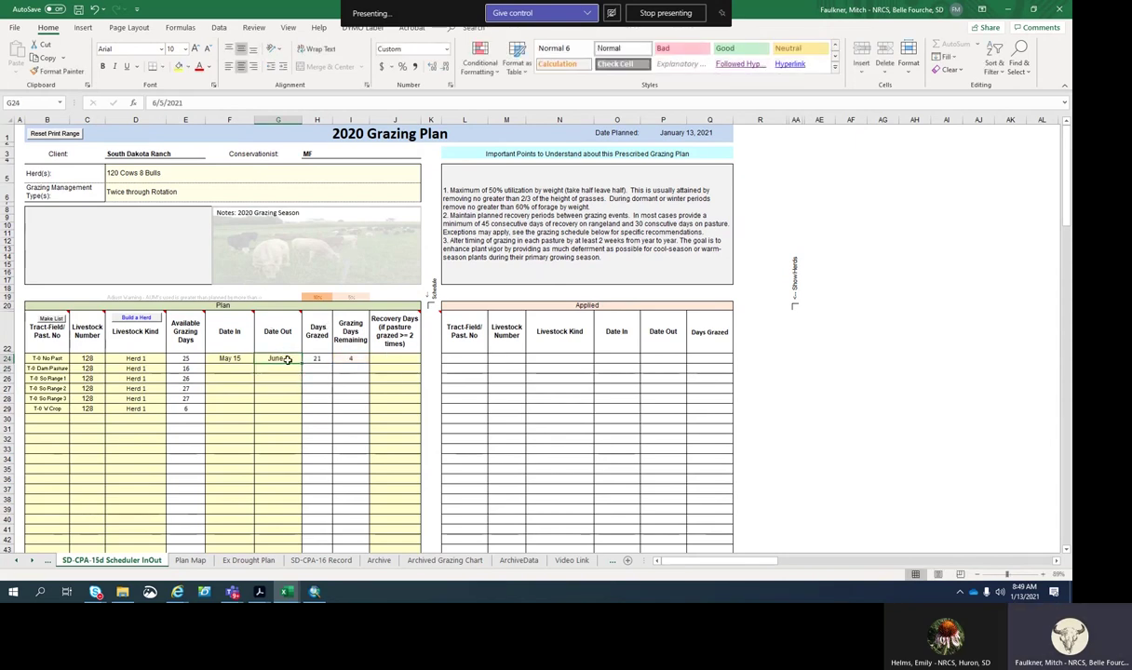
Set the planned date out for T-0 No Past to 6/9.
{"action": "type", "text": "6/9"}
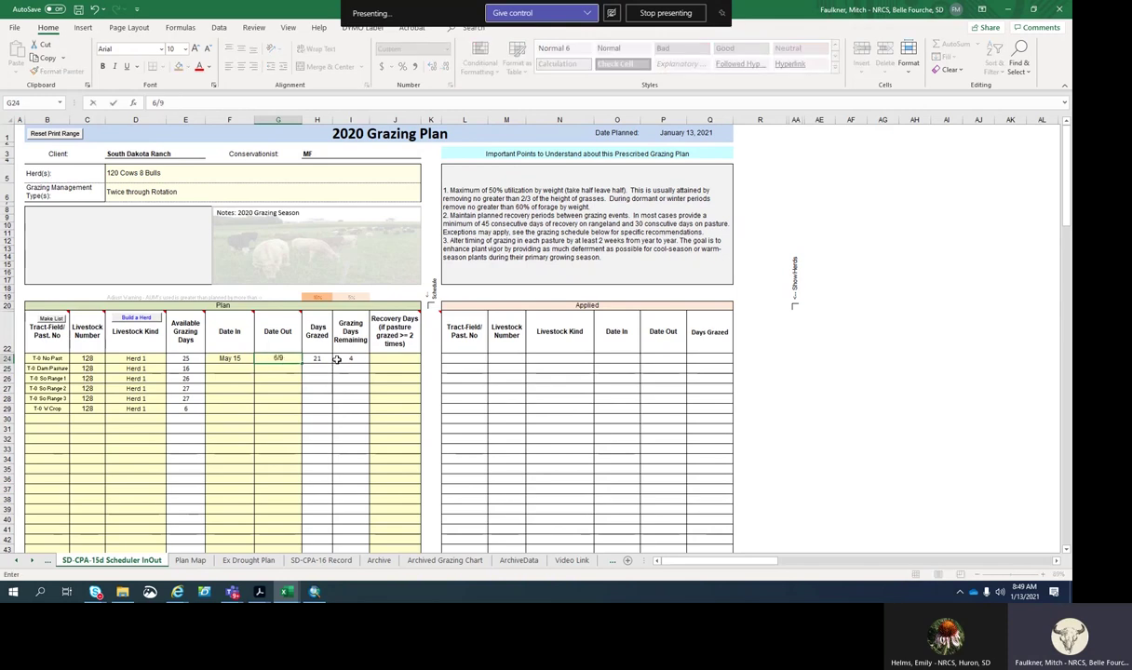
{"action": "left_click", "coordinate": [917, 330]}
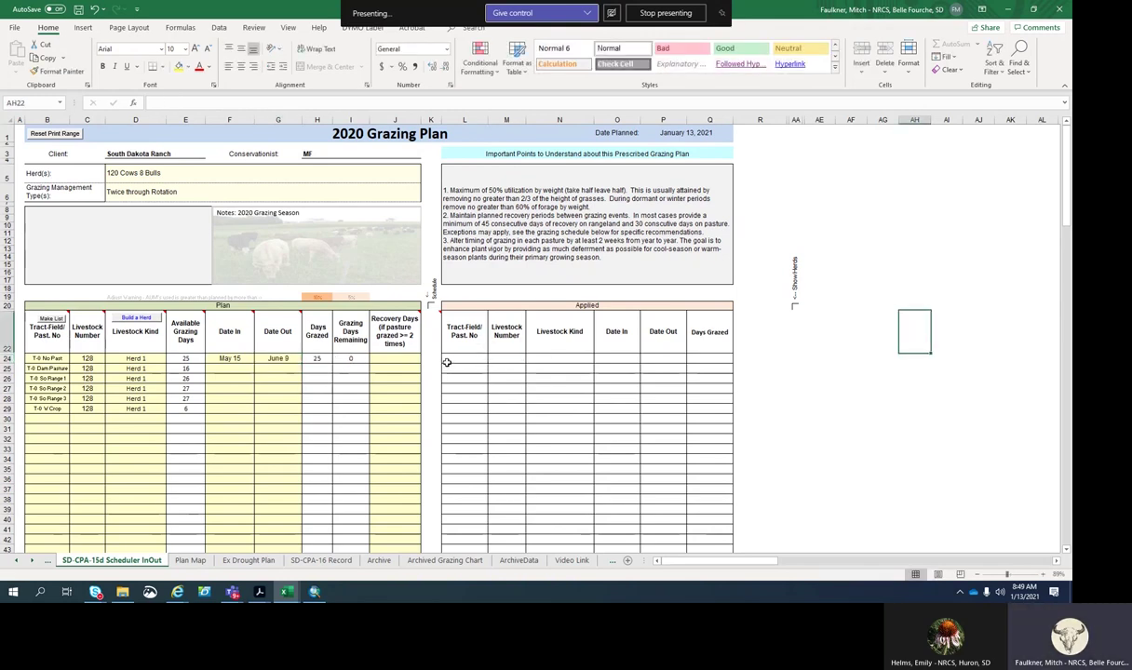
Clear the manually entered date out for T-0 No Past and enable the Schedule option for using a percentage of available days.
{"action": "left_click", "coordinate": [277, 358]}
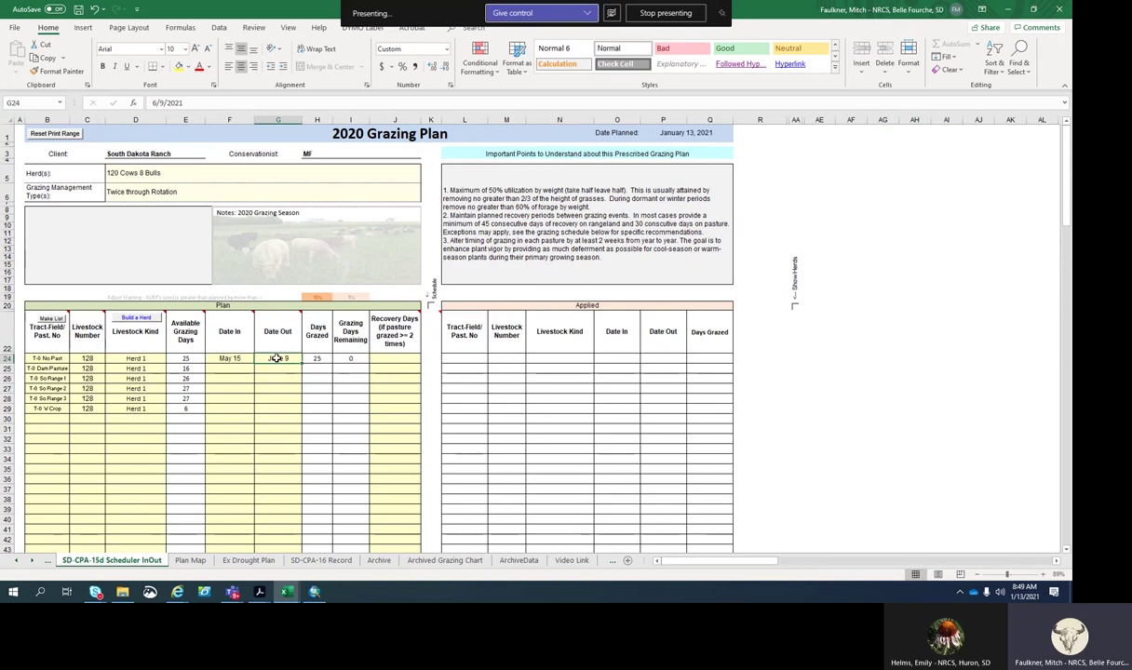
{"action": "left_click", "coordinate": [810, 307]}
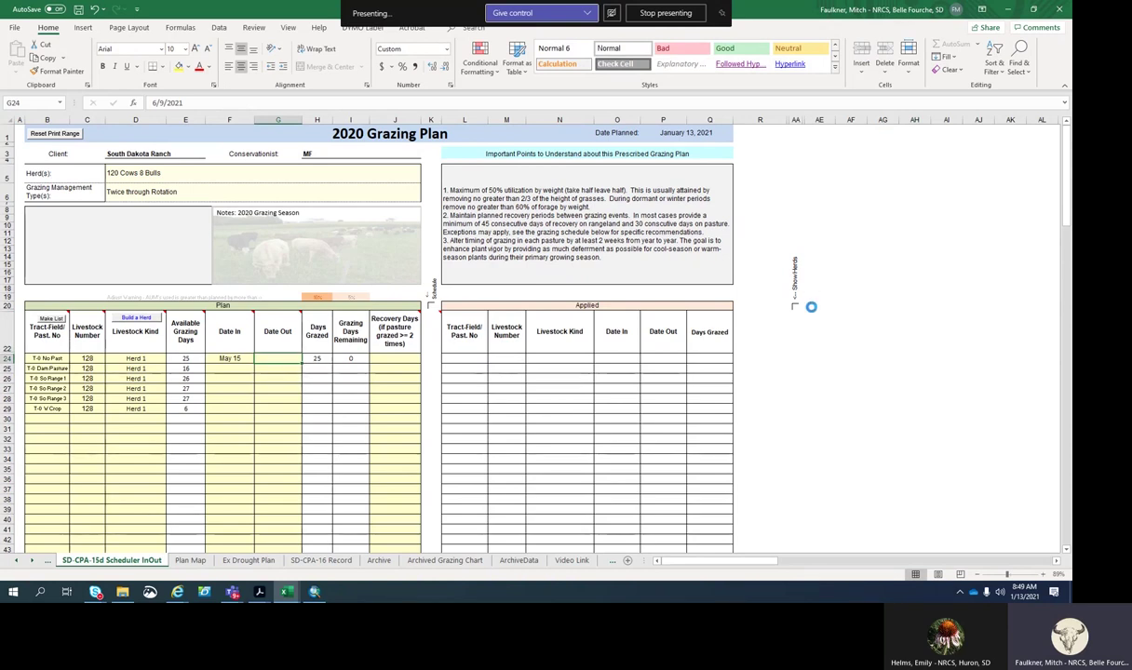
{"action": "left_click", "coordinate": [431, 308]}
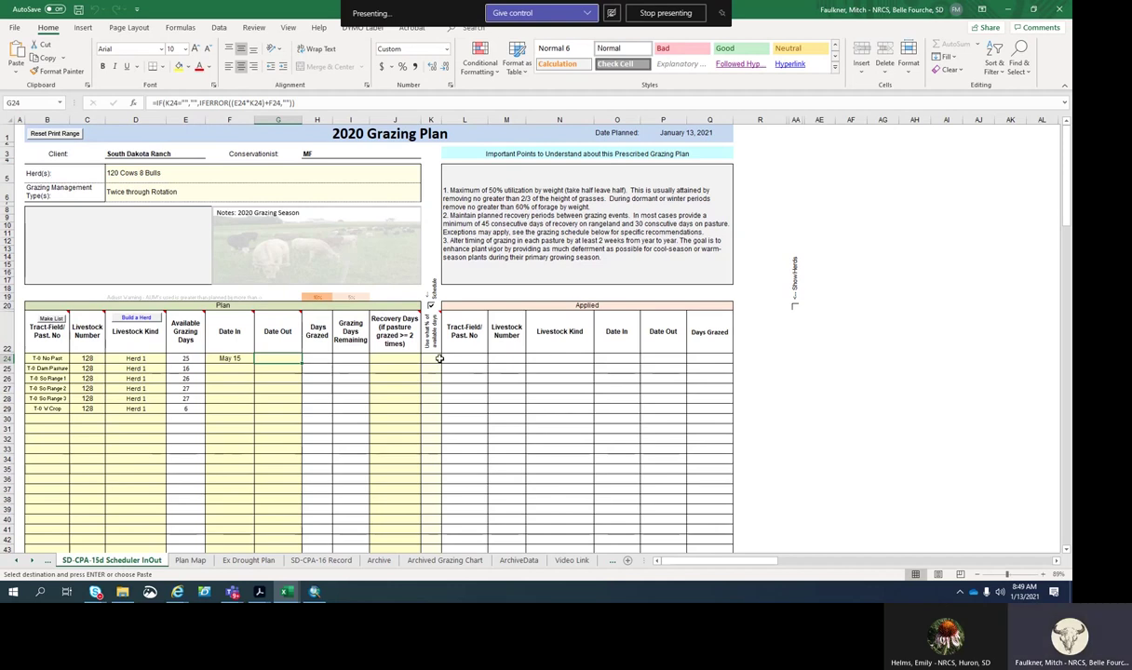
Try scheduling T-0 No Past with 100% and with 75% of its available grazing days.
{"action": "left_click", "coordinate": [438, 358]}
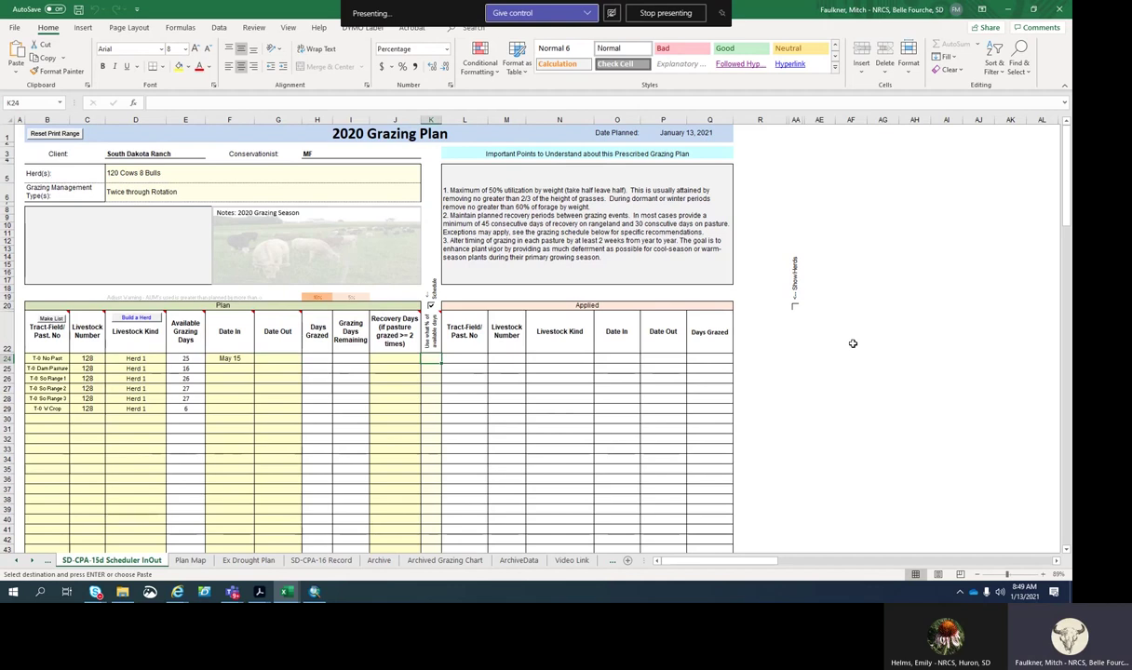
{"action": "type", "text": "100"}
{"action": "left_click", "coordinate": [914, 280]}
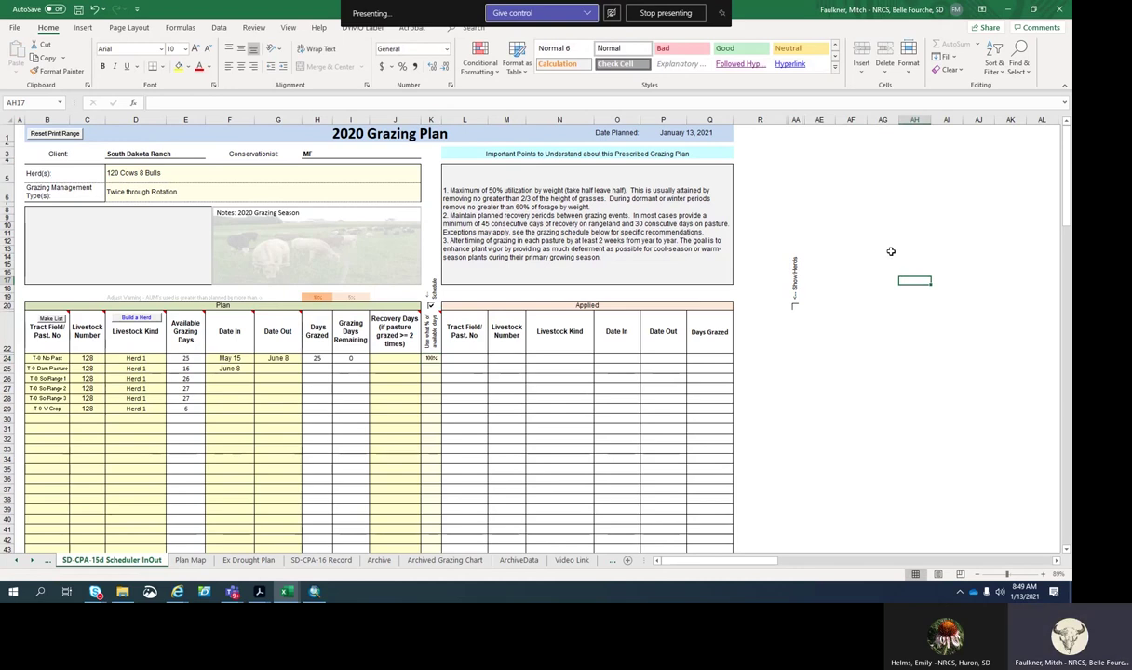
{"action": "left_click", "coordinate": [431, 358]}
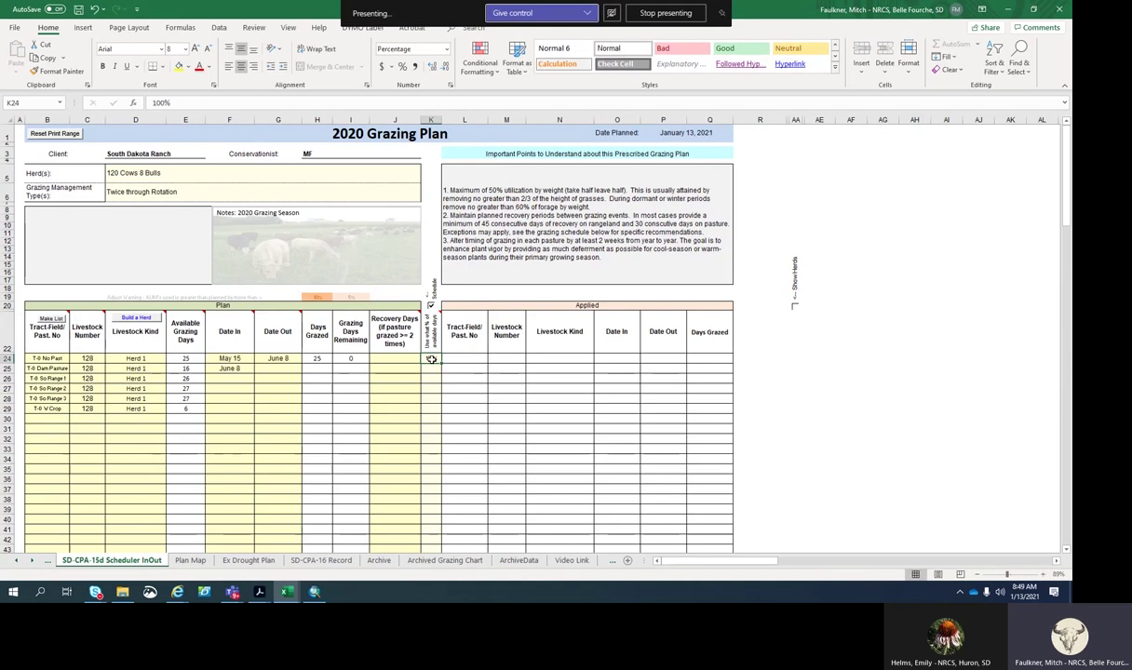
{"action": "left_click", "coordinate": [880, 208]}
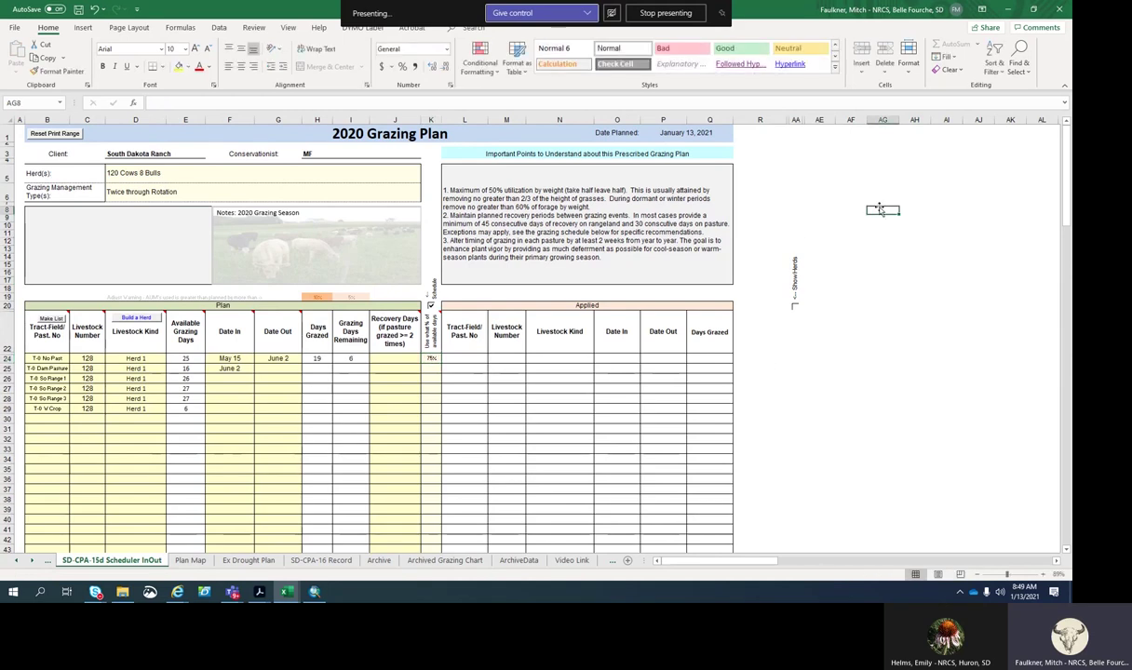
Set the percentage of available days used for T-0 No Past to 40%.
{"action": "left_click", "coordinate": [431, 358]}
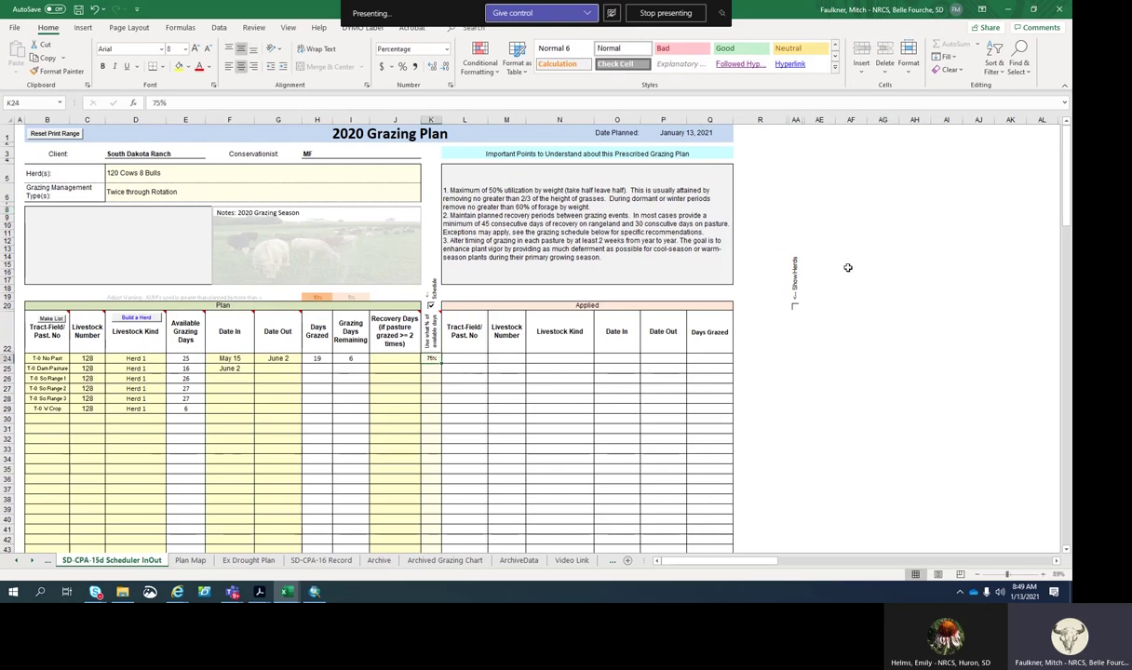
{"action": "type", "text": "40"}
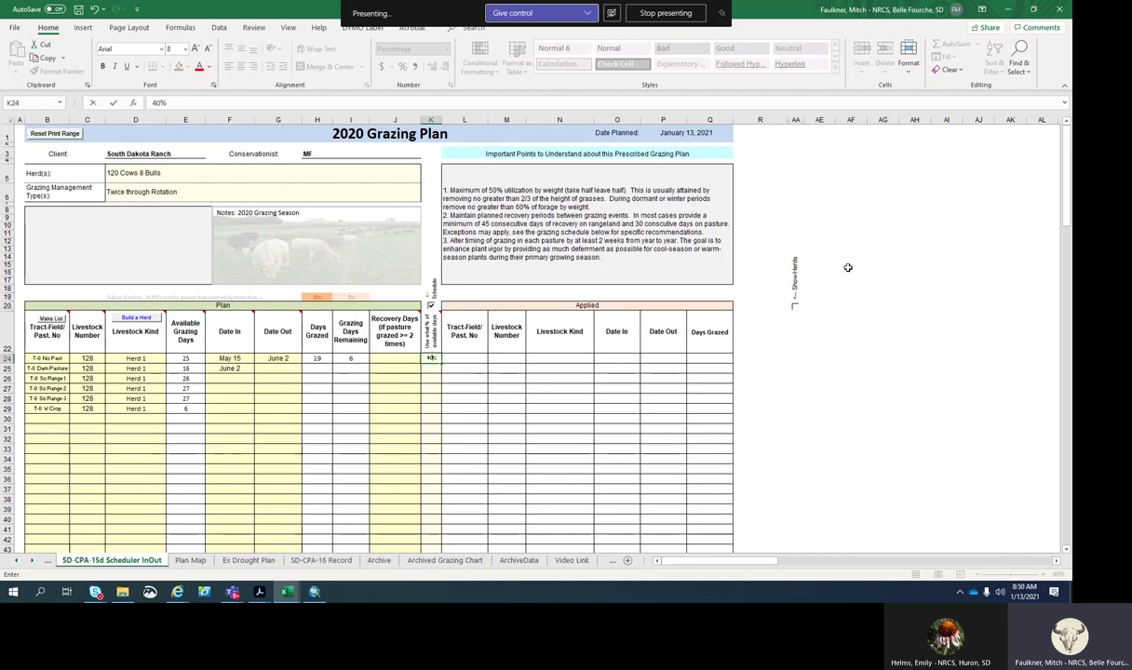
{"action": "left_click", "coordinate": [851, 219]}
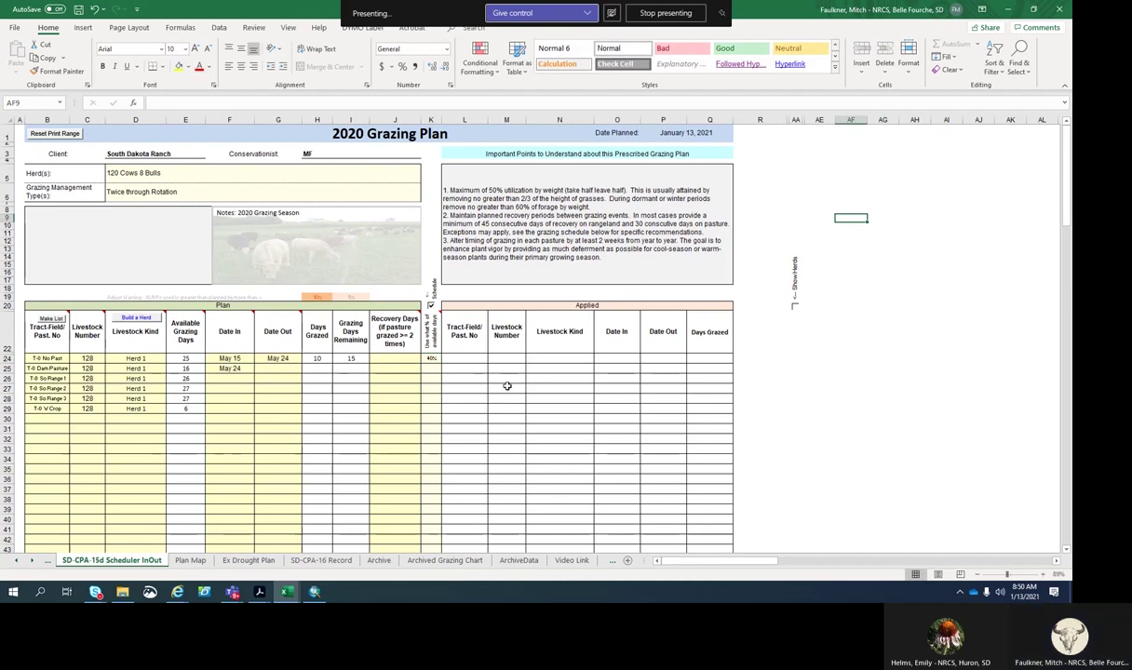
Remove the T-0 W Crop pasture, its livestock number and its herd from row 29 of the plan.
{"action": "left_click", "coordinate": [428, 359]}
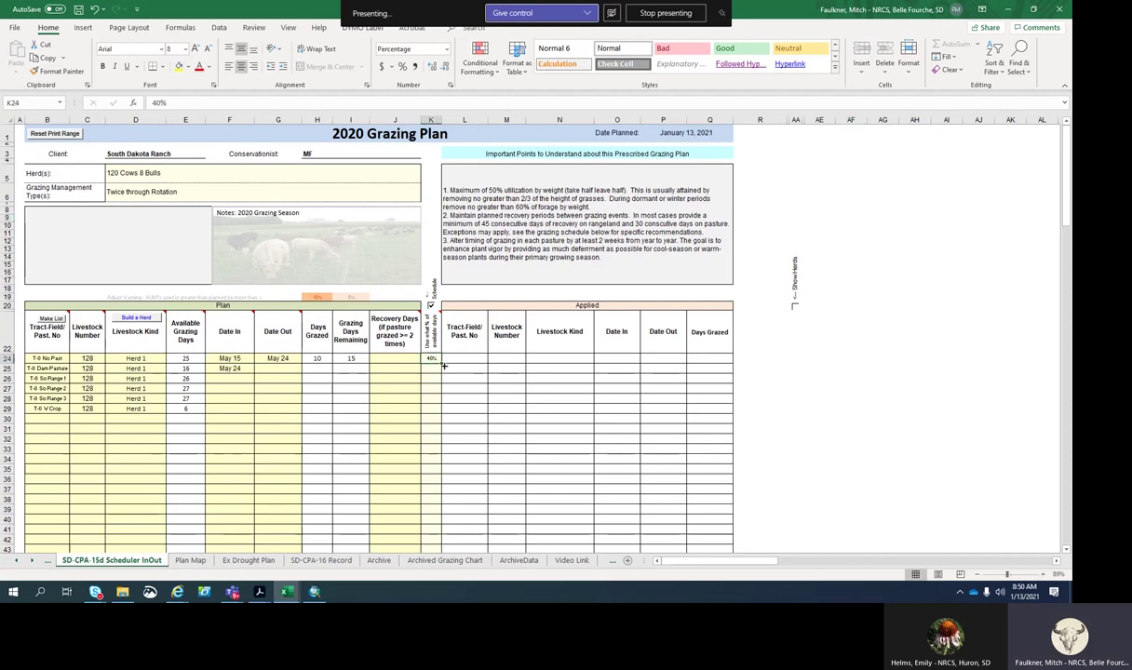
{"action": "left_click", "coordinate": [57, 408]}
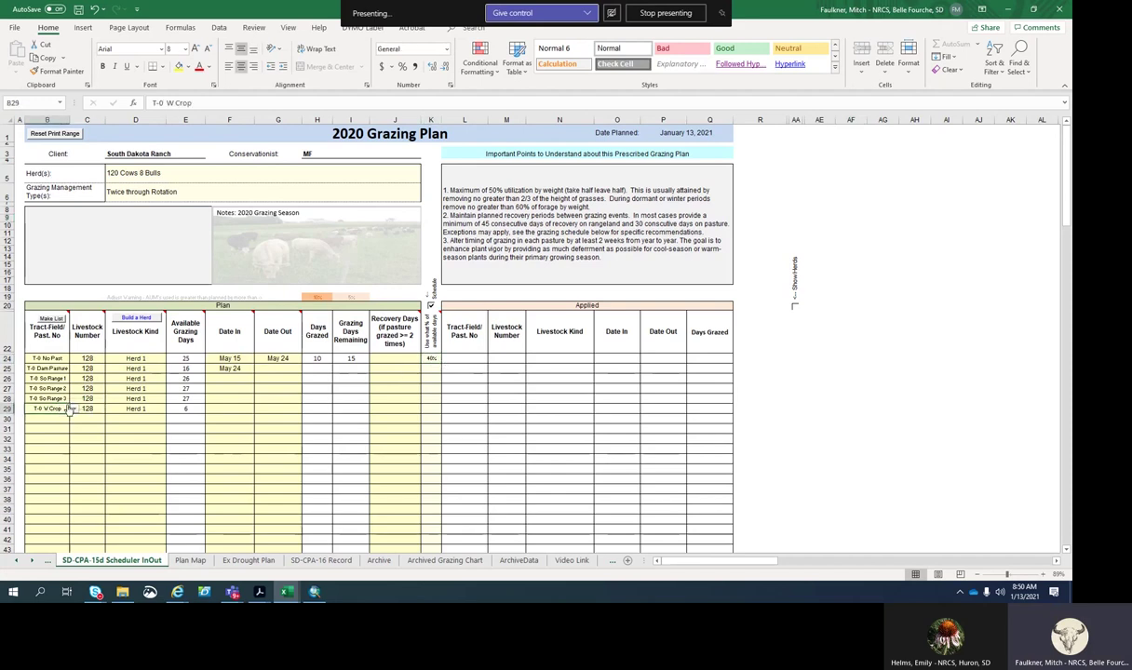
{"action": "left_click", "coordinate": [89, 411]}
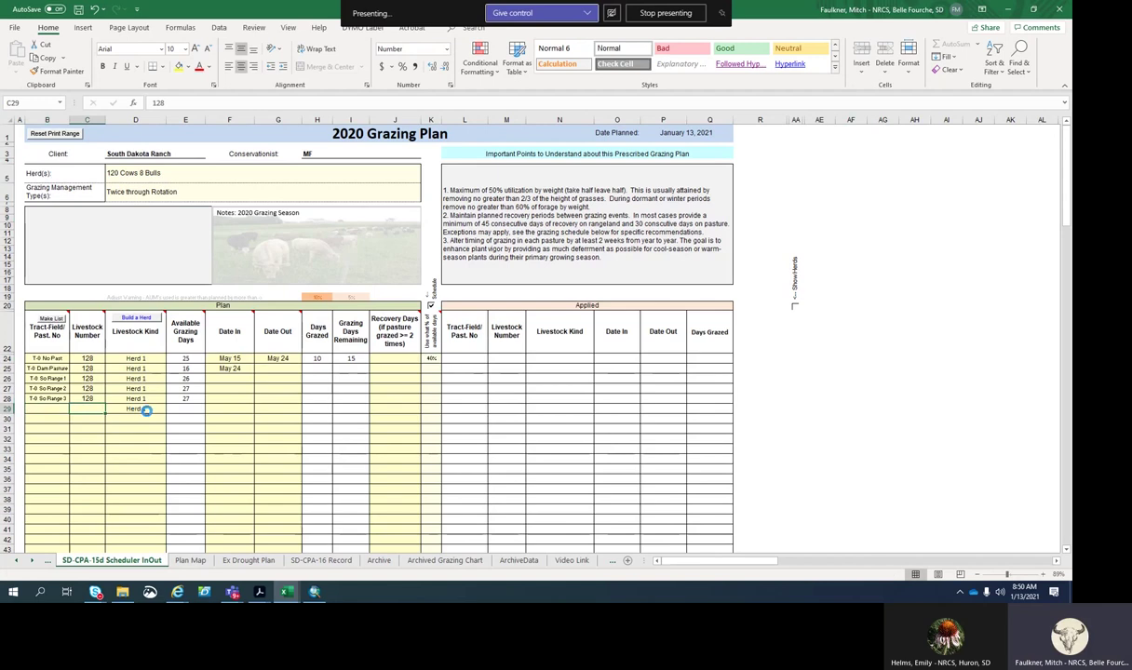
{"action": "left_click", "coordinate": [943, 378]}
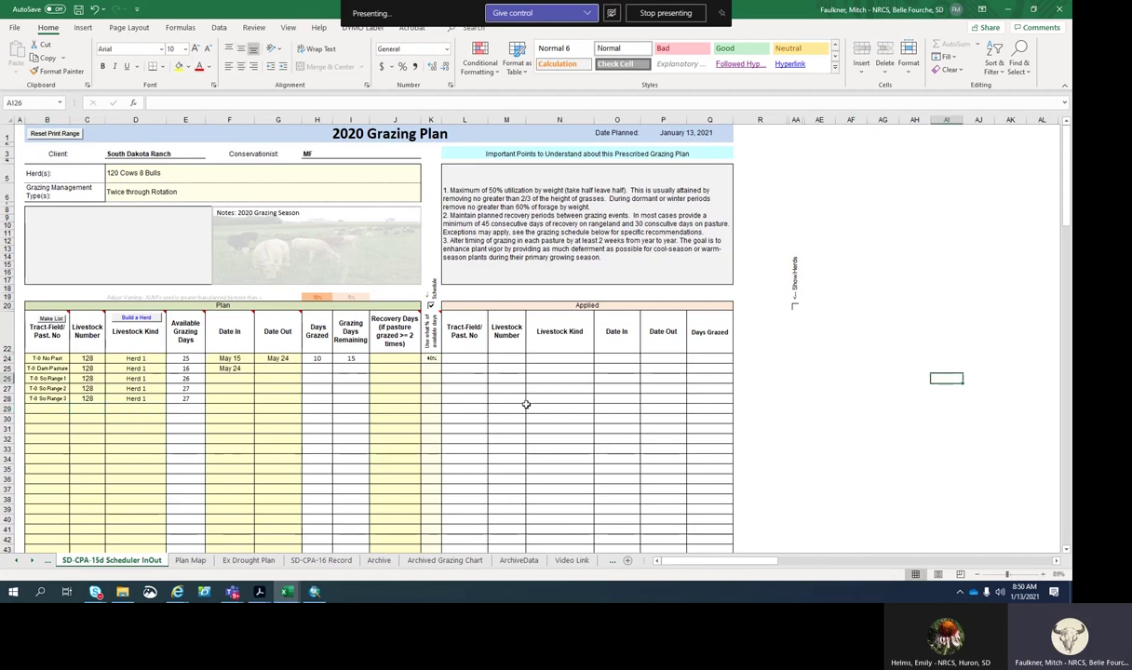
Copy the 40% use of available days from T-0 No Past down through T-0 So Range 3 in row 28.
{"action": "left_click", "coordinate": [431, 360]}
{"action": "left_click_drag", "start_coordinate": [439, 363], "coordinate": [434, 398]}
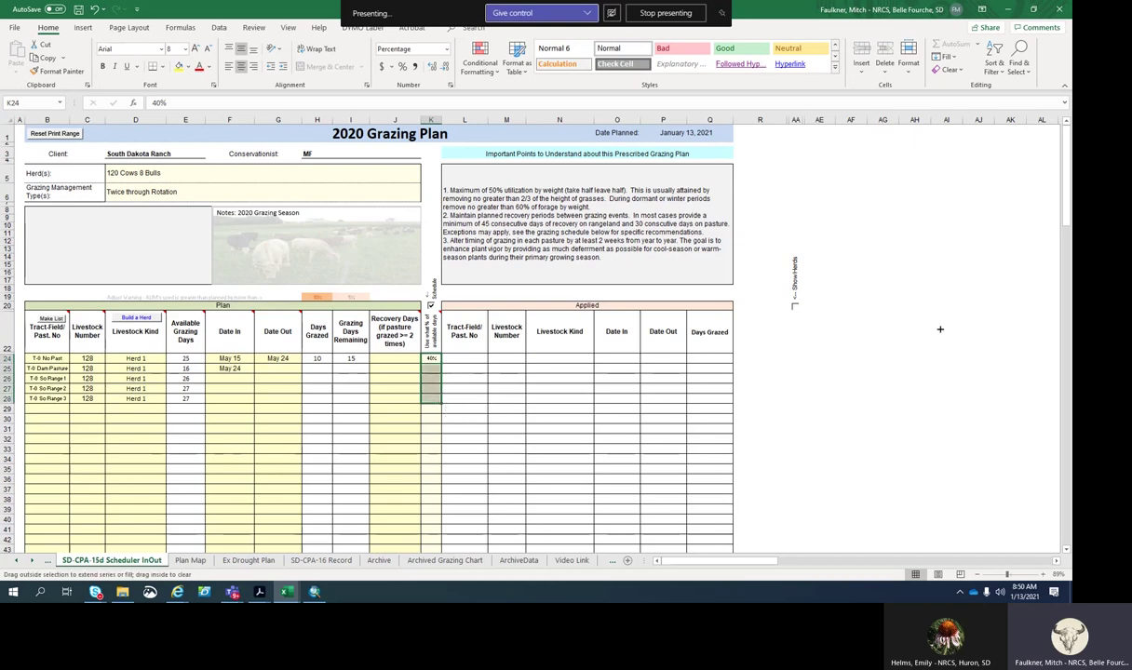
{"action": "left_click", "coordinate": [926, 290]}
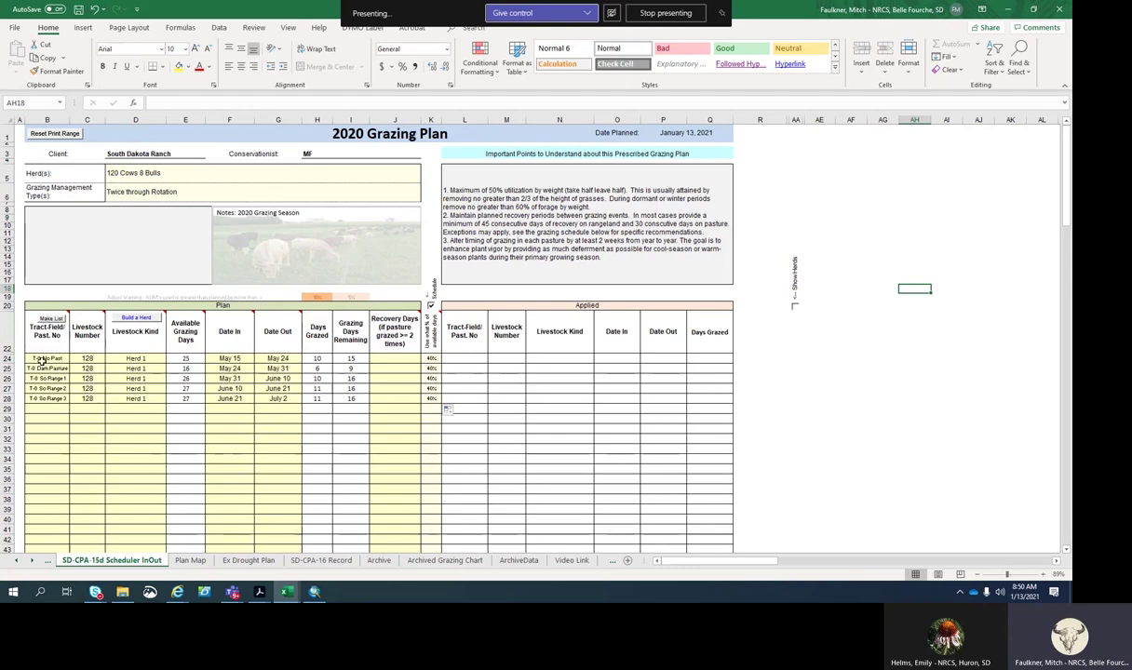
Copy the pastures, livestock numbers and herd from rows 24 to 28 and paste them as values into rows 29 to 33.
{"action": "left_click_drag", "start_coordinate": [41, 362], "coordinate": [117, 387]}
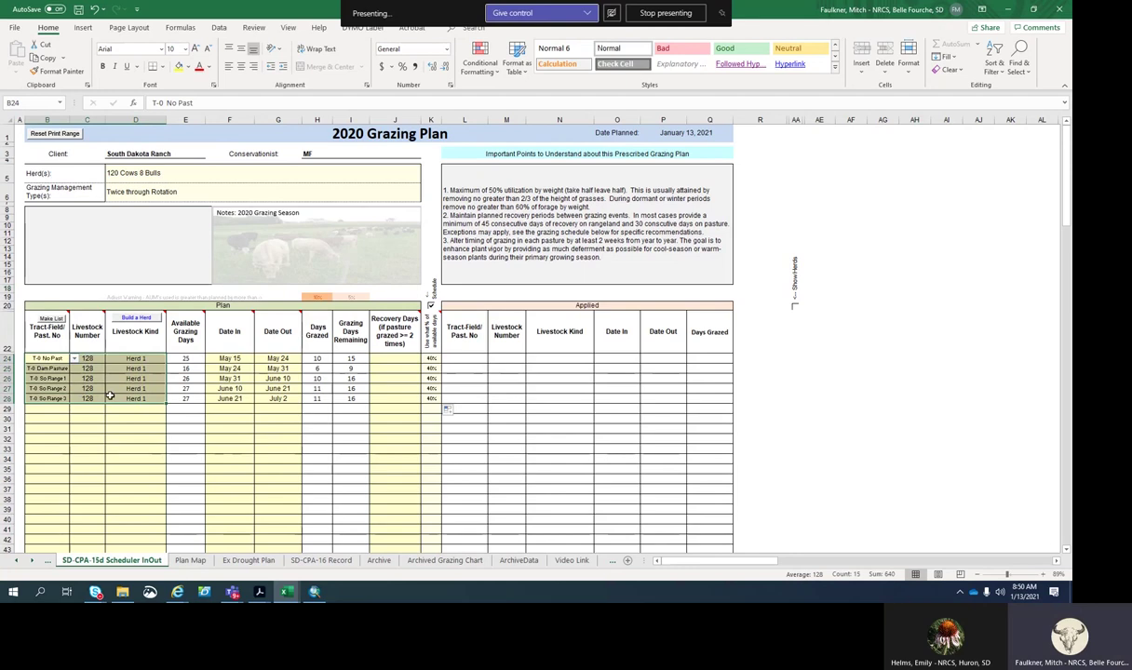
{"action": "right_click", "coordinate": [97, 371]}
{"action": "left_click", "coordinate": [135, 125]}
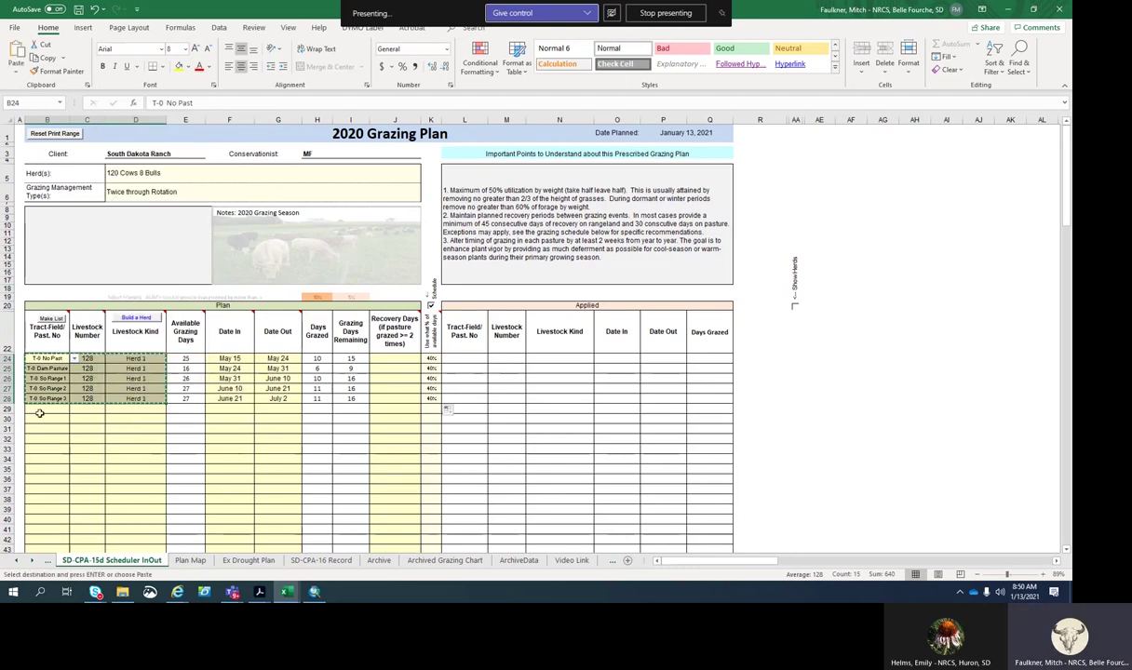
{"action": "right_click", "coordinate": [41, 409]}
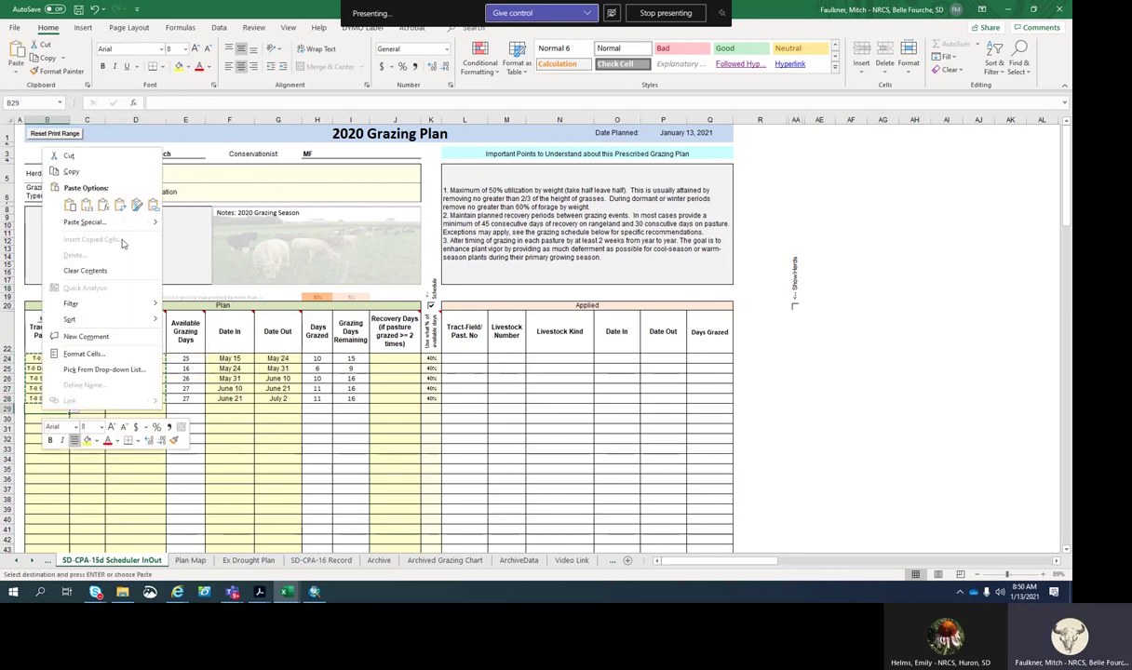
{"action": "left_click", "coordinate": [87, 205]}
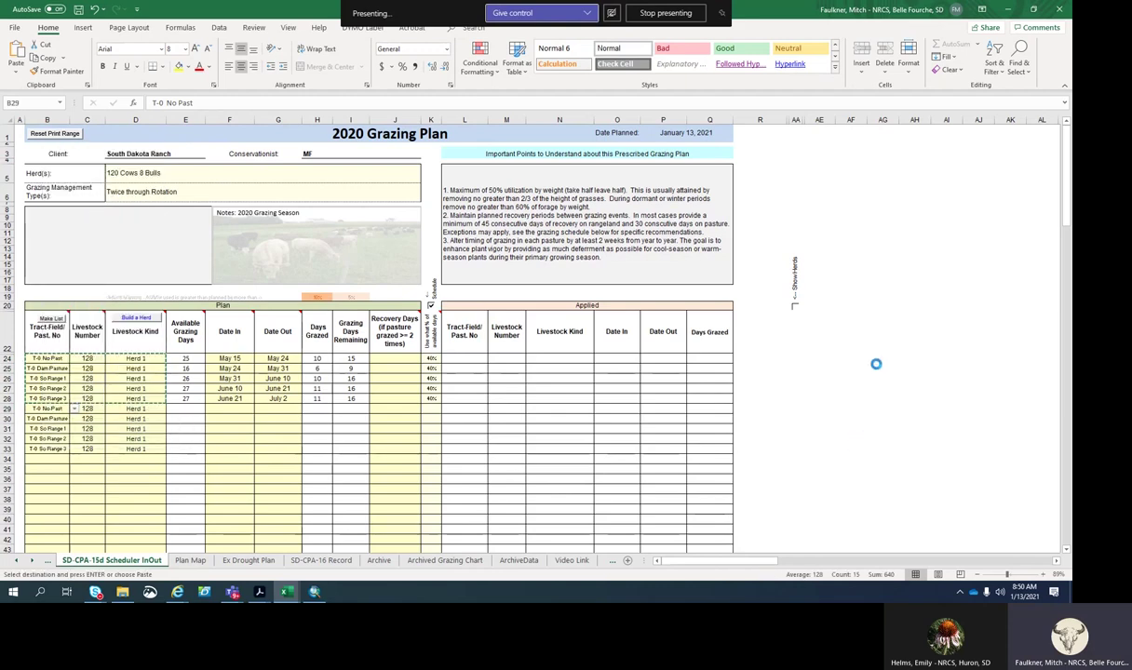
{"action": "left_click", "coordinate": [875, 347]}
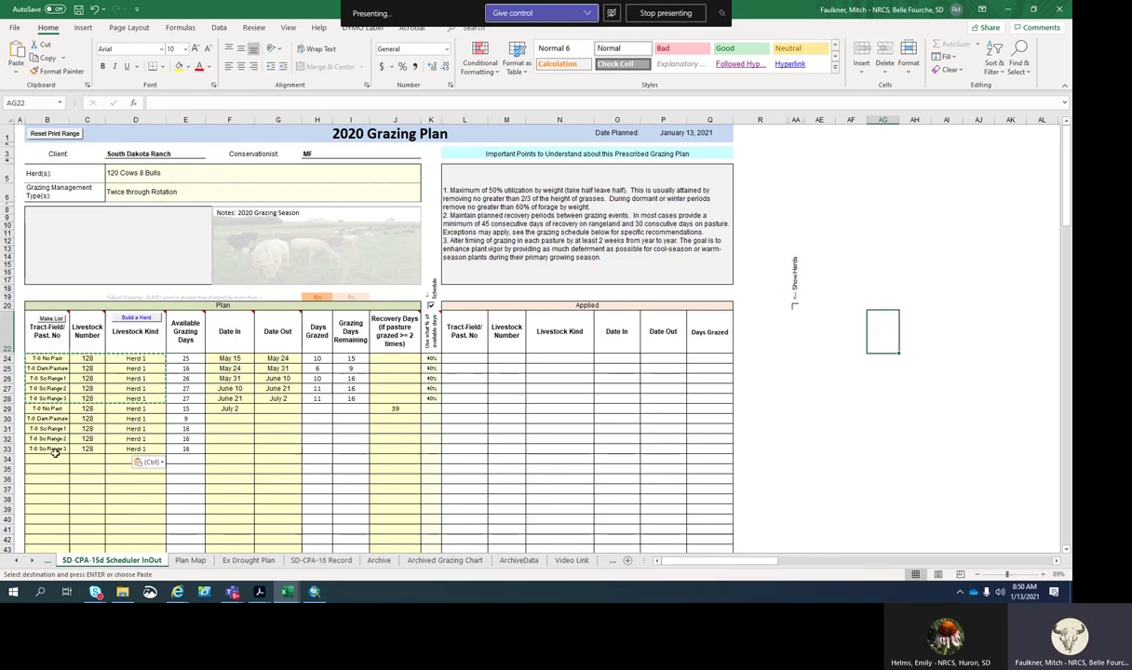
Set the use of available days to 100% for the five second-rotation pastures in rows 29 to 33.
{"action": "left_click", "coordinate": [431, 409]}
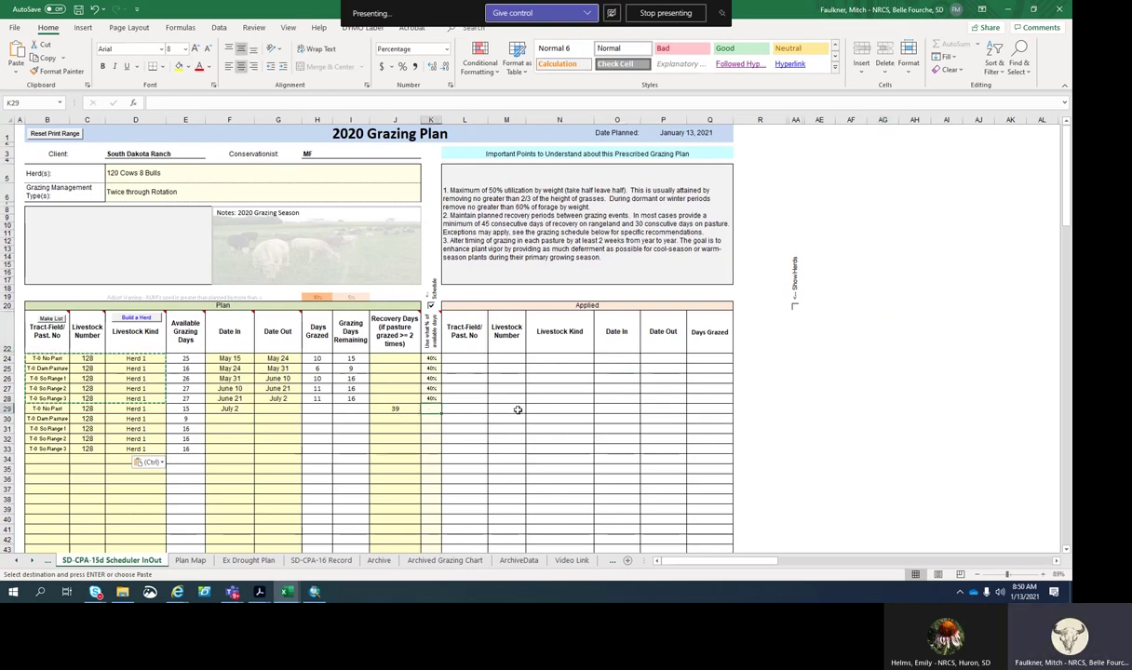
{"action": "type", "text": "100"}
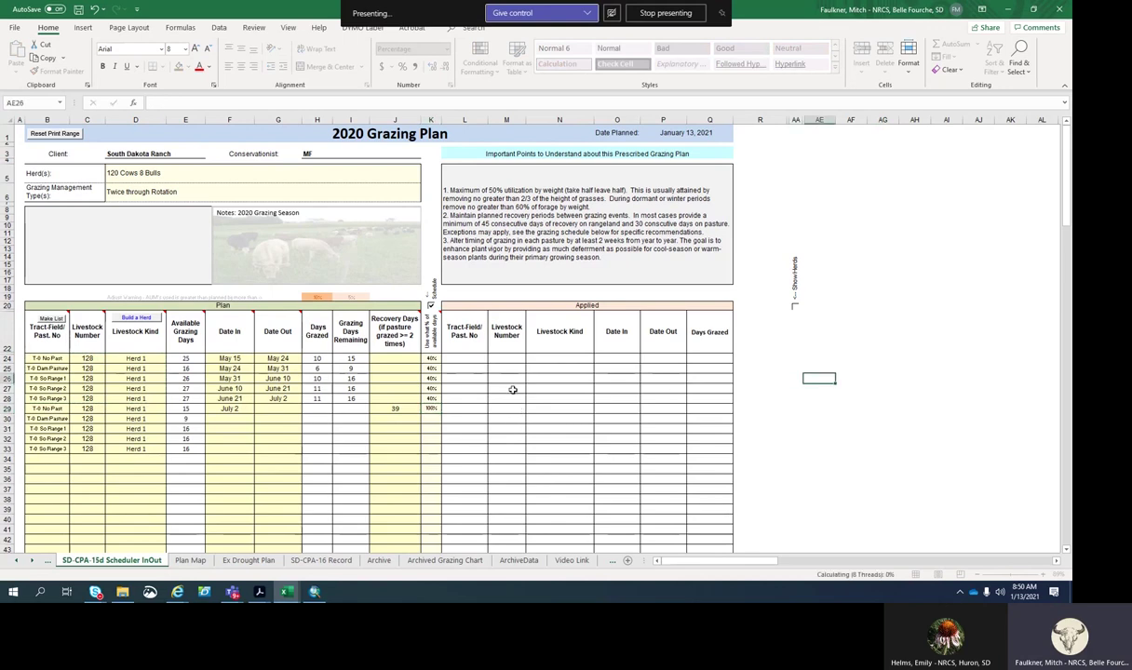
{"action": "key", "text": "ctrl+Return"}
{"action": "left_click_drag", "start_coordinate": [441, 414], "coordinate": [442, 448]}
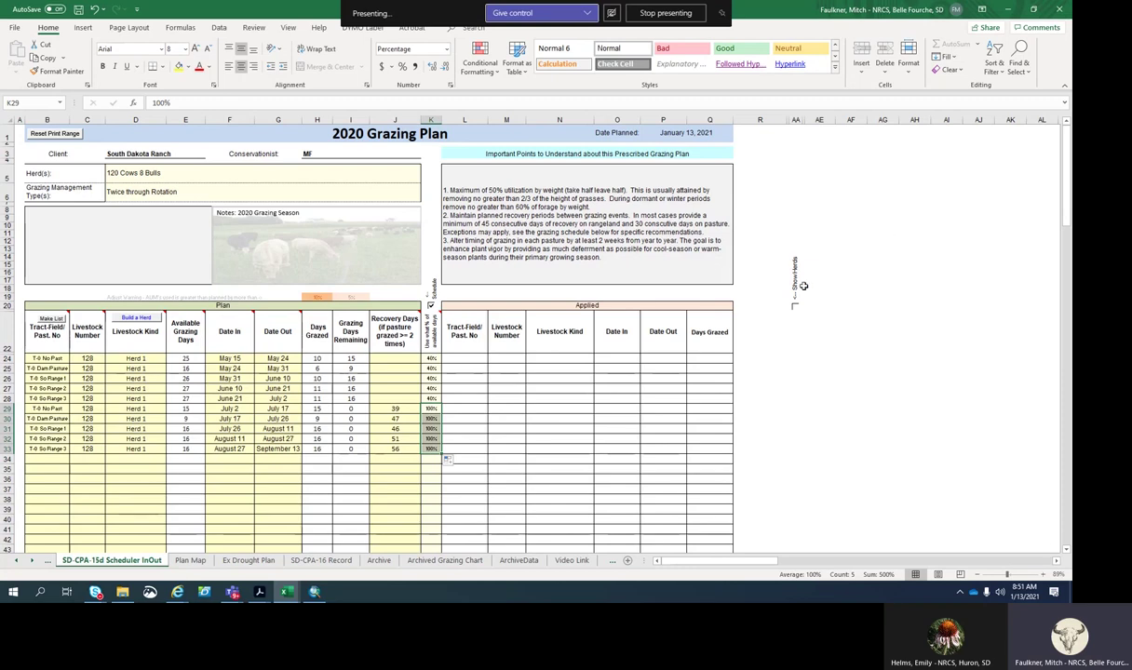
{"action": "left_click", "coordinate": [870, 345]}
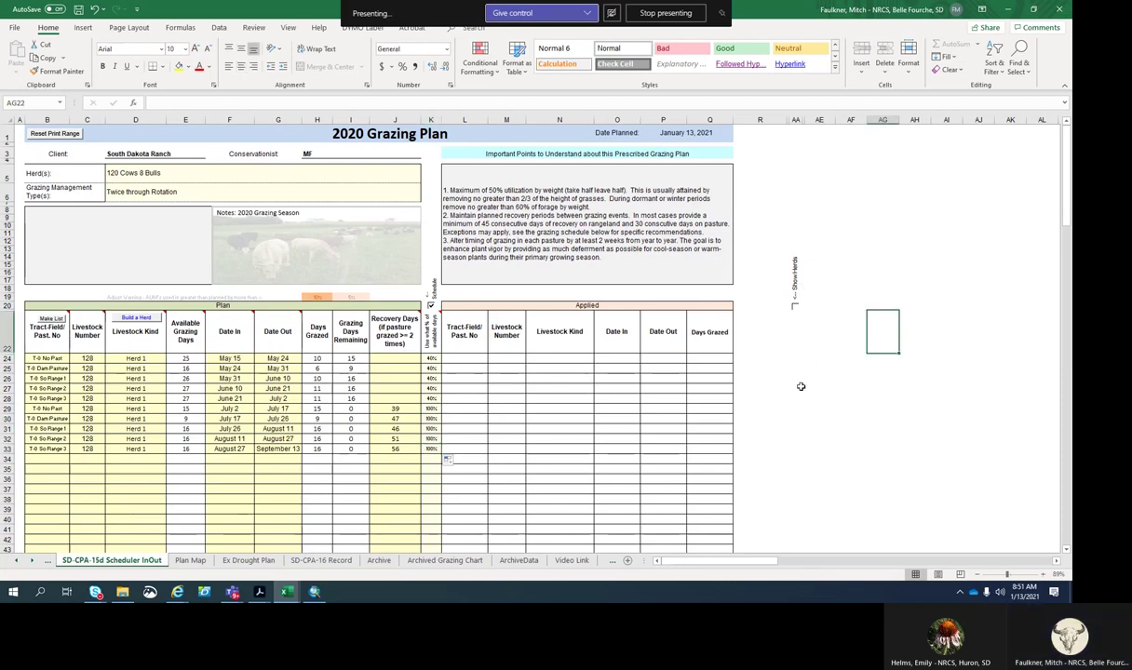
Add T-0 W Crop to the plan in row 34 with 128 livestock of kind Herd 1.
{"action": "left_click", "coordinate": [51, 459]}
{"action": "left_click", "coordinate": [73, 459]}
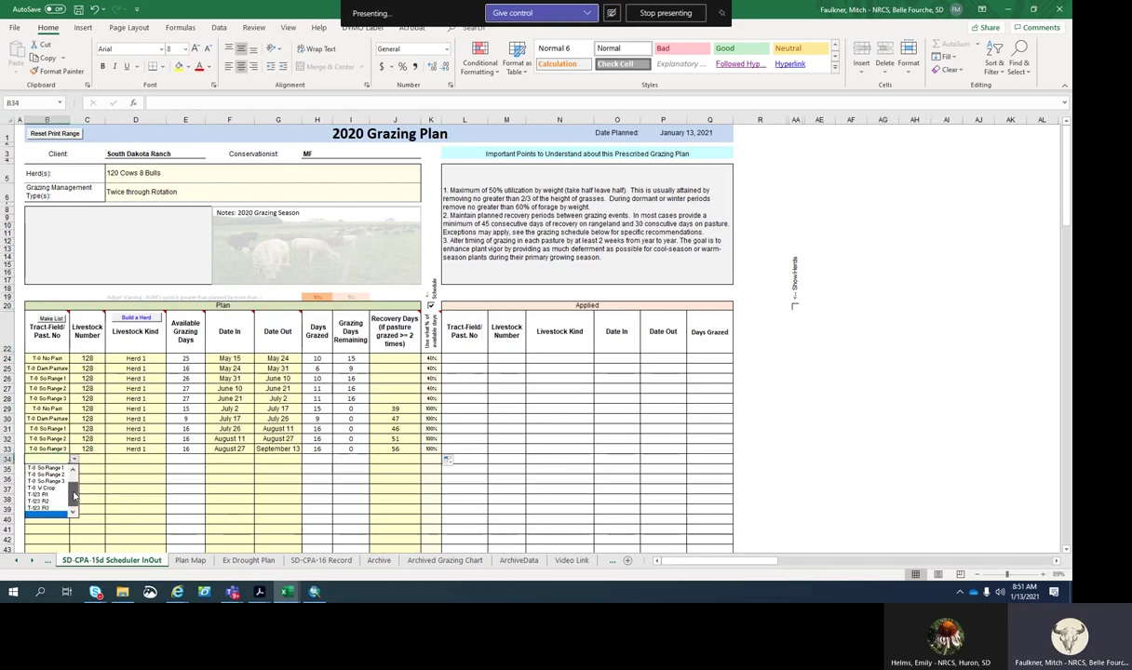
{"action": "left_click", "coordinate": [58, 475]}
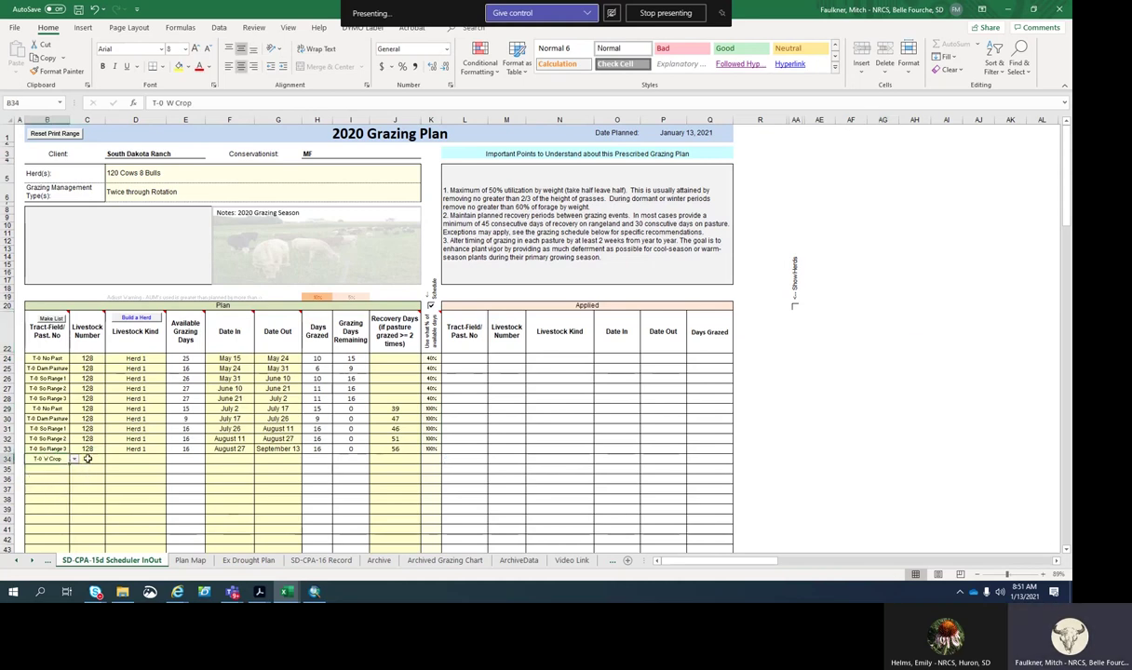
{"action": "left_click", "coordinate": [86, 459]}
{"action": "type", "text": "128"}
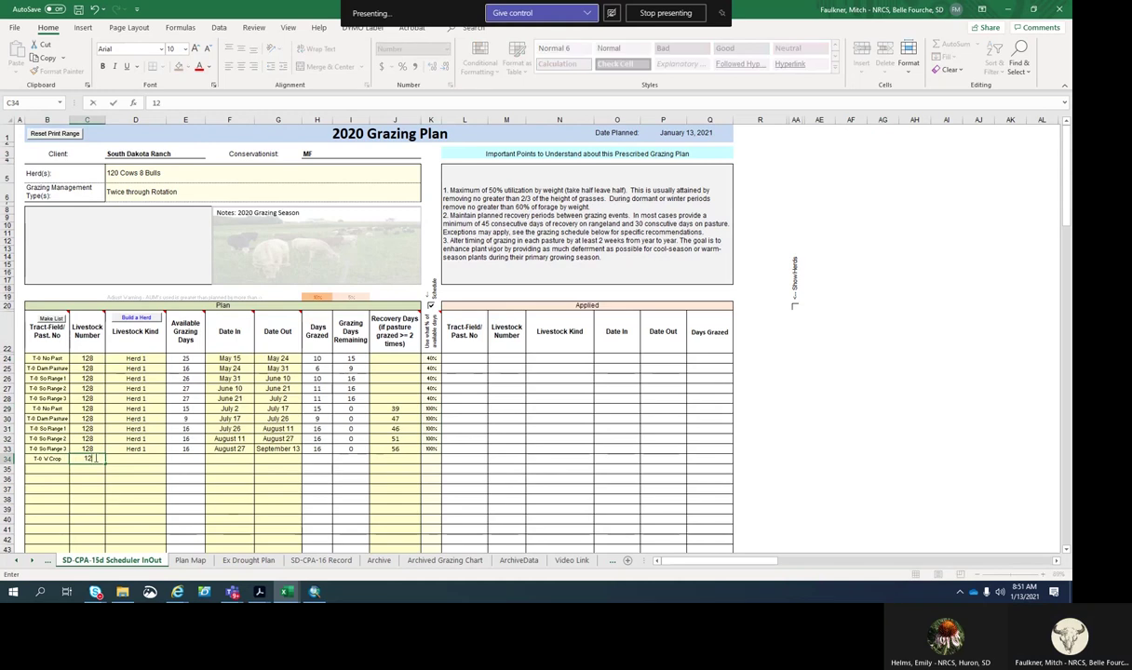
{"action": "left_click", "coordinate": [140, 460]}
{"action": "left_click", "coordinate": [171, 459]}
{"action": "left_click", "coordinate": [139, 468]}
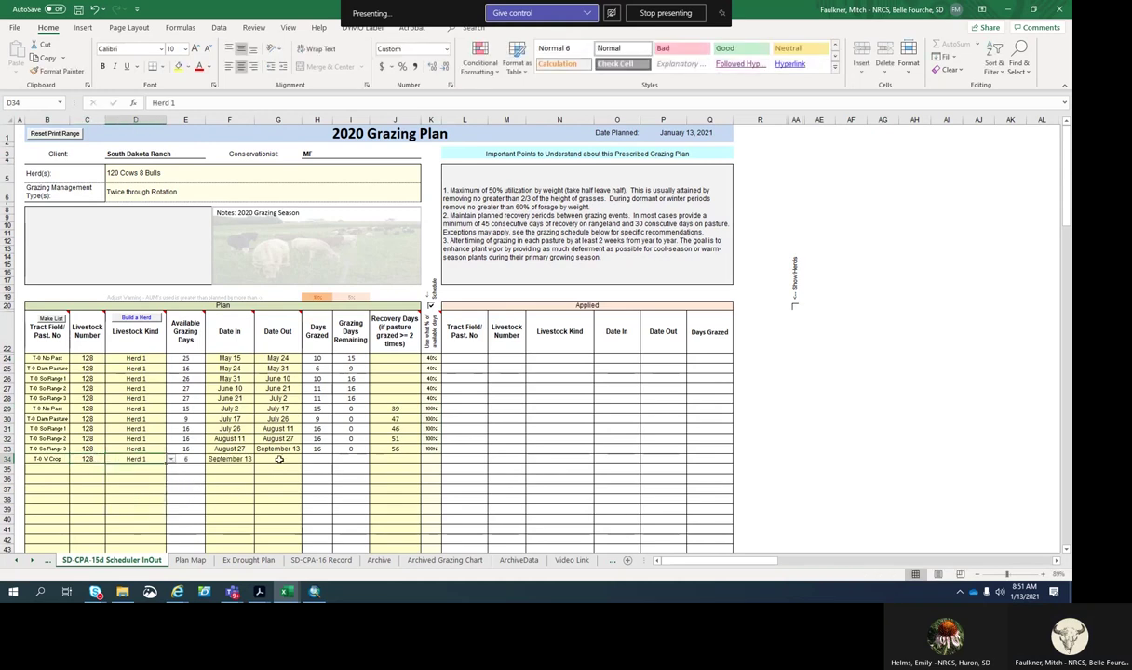
Set the percentage of available days used for T-0 W Crop in row 34 to 100%.
{"action": "left_click", "coordinate": [374, 460]}
{"action": "left_click", "coordinate": [430, 460]}
{"action": "type", "text": "100"}
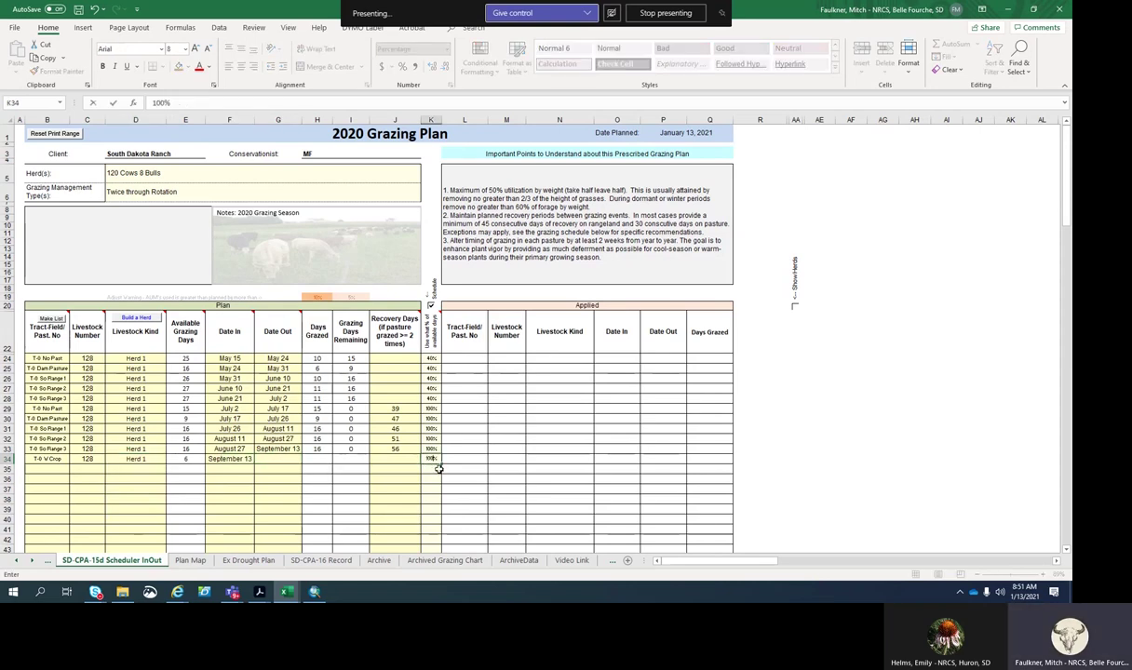
{"action": "left_click", "coordinate": [895, 317]}
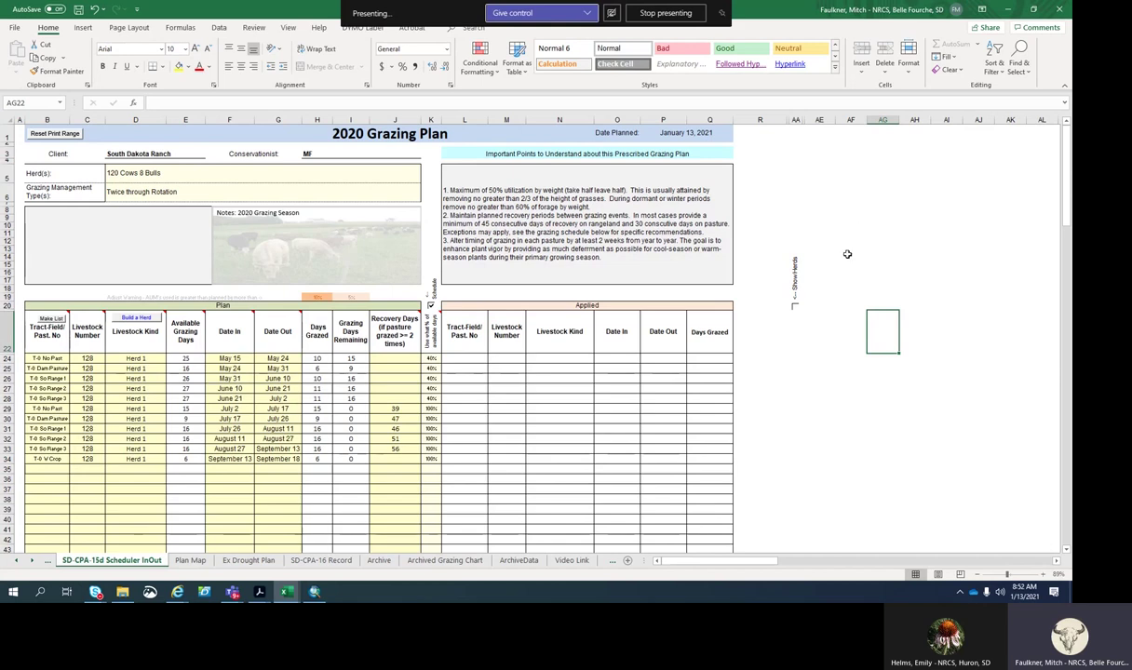
Select the blank Applied section across all its columns for rows 24 to 34.
{"action": "mouse_move", "coordinate": [63, 331]}
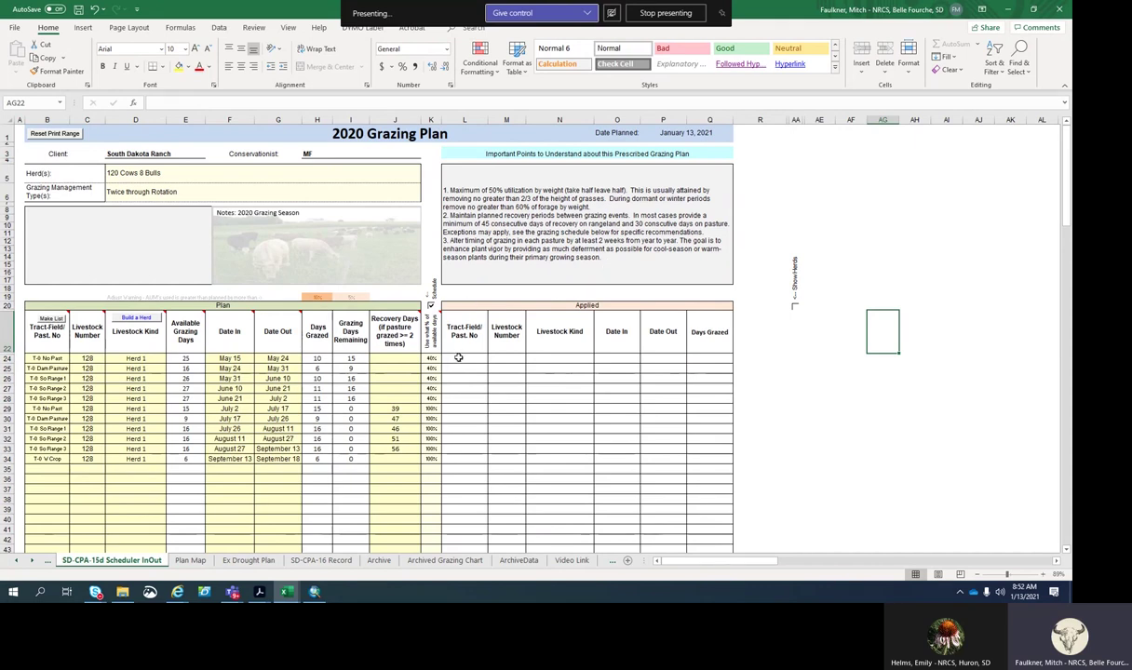
{"action": "left_click_drag", "start_coordinate": [458, 358], "coordinate": [691, 458]}
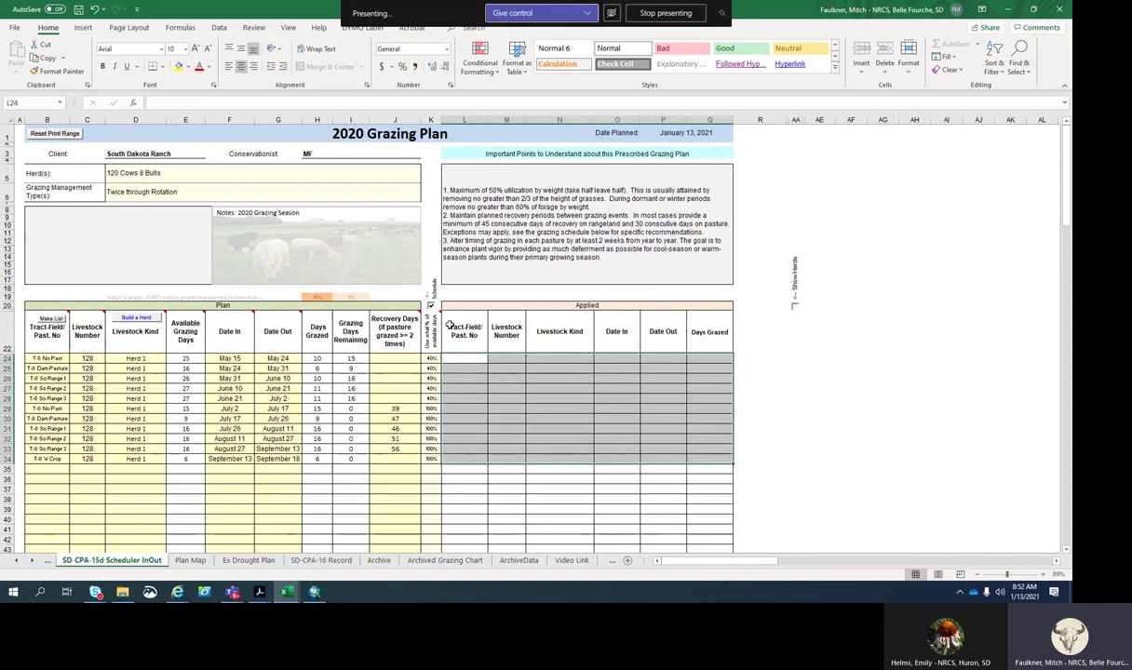
Generate the list of fields on the SD-CPA-16 Record sheet.
{"action": "left_click", "coordinate": [459, 361]}
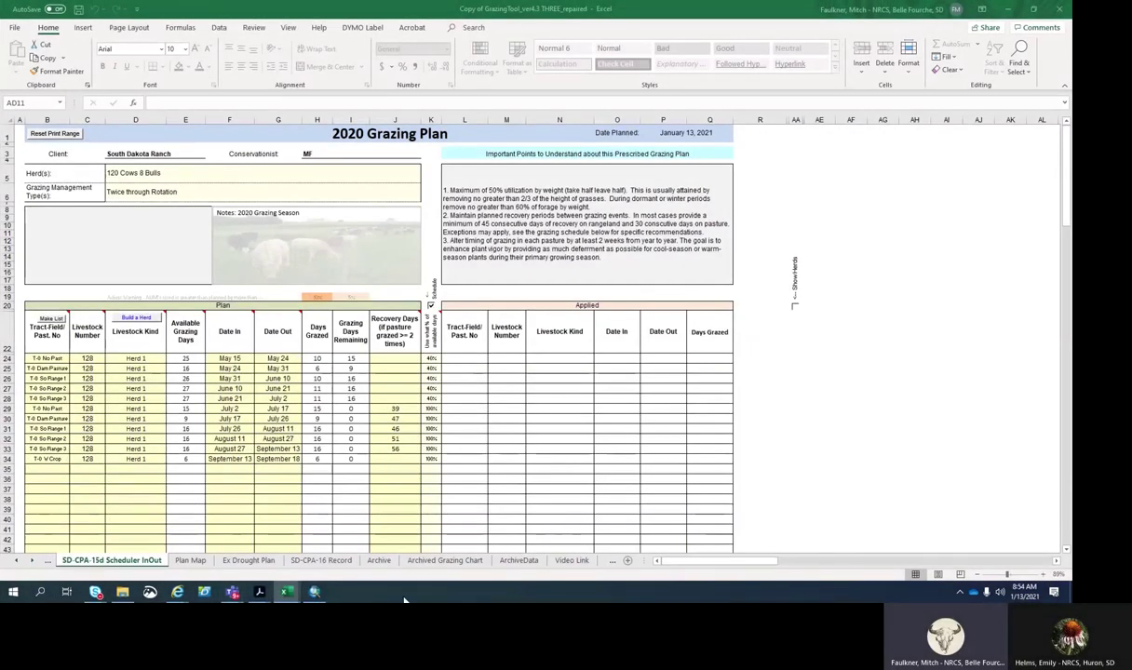
{"action": "left_click", "coordinate": [321, 562]}
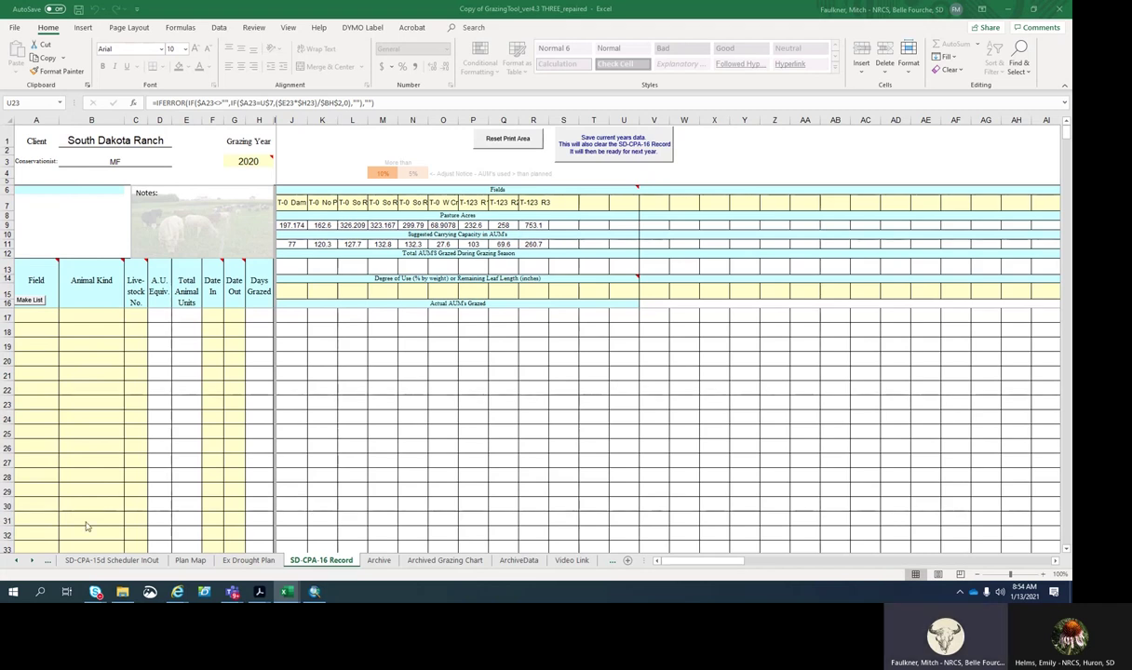
{"action": "left_click", "coordinate": [27, 300]}
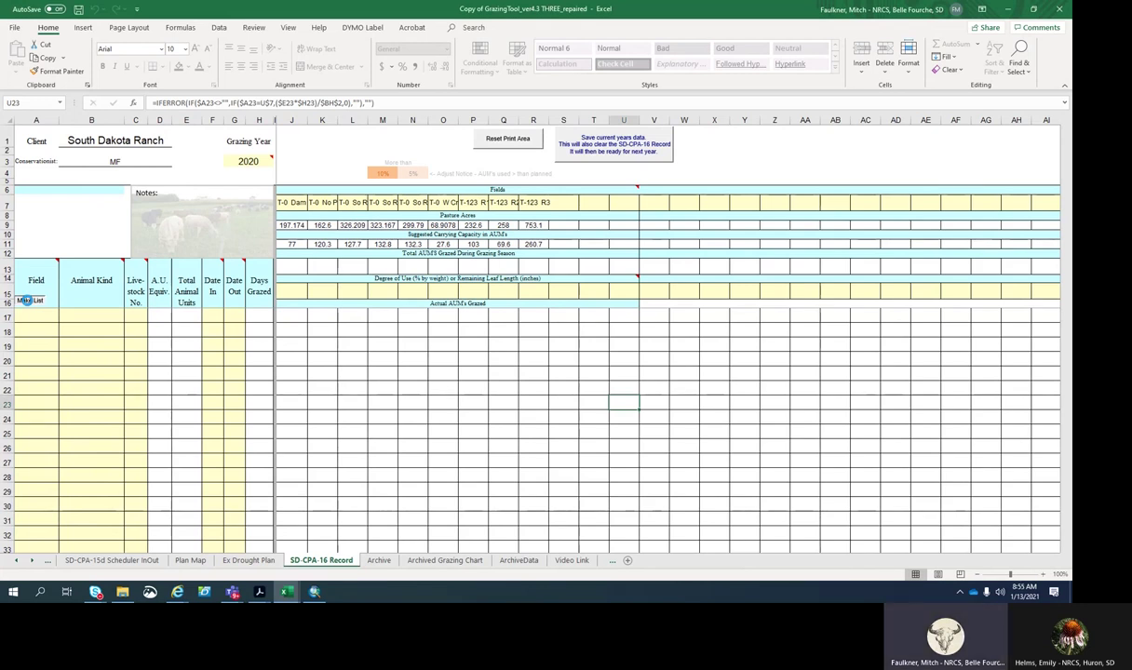
{"action": "left_click", "coordinate": [28, 299]}
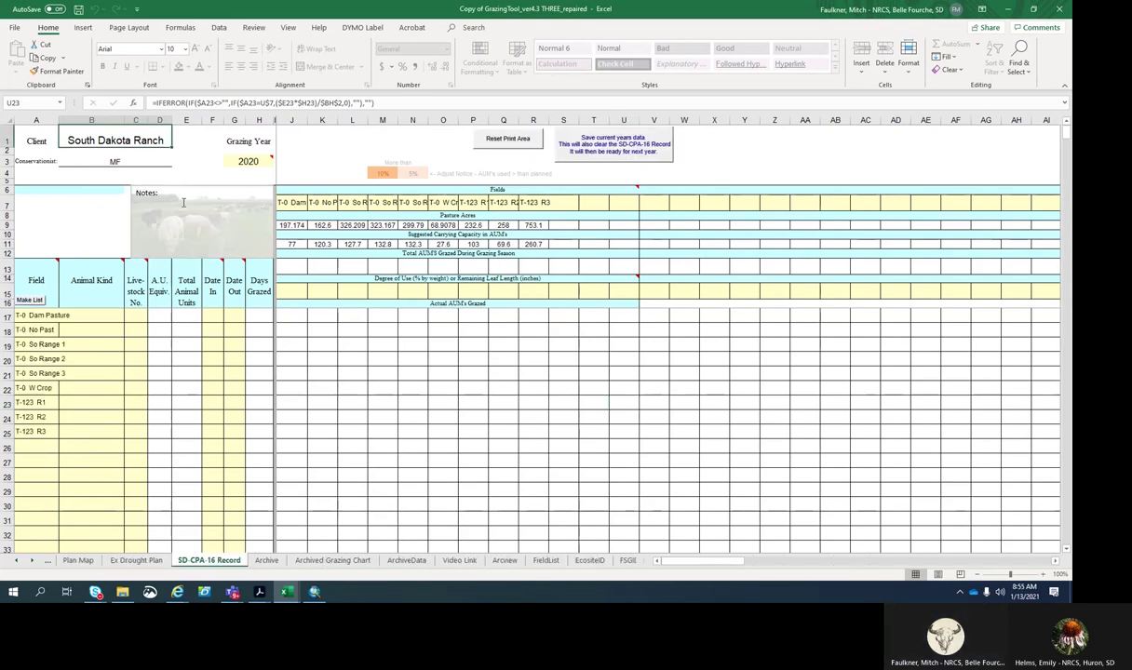
Set the grazing year of the record to 2021.
{"action": "left_click", "coordinate": [253, 161]}
{"action": "double_click", "coordinate": [261, 162]}
{"action": "key", "text": "BackSpace"}
{"action": "type", "text": "1"}
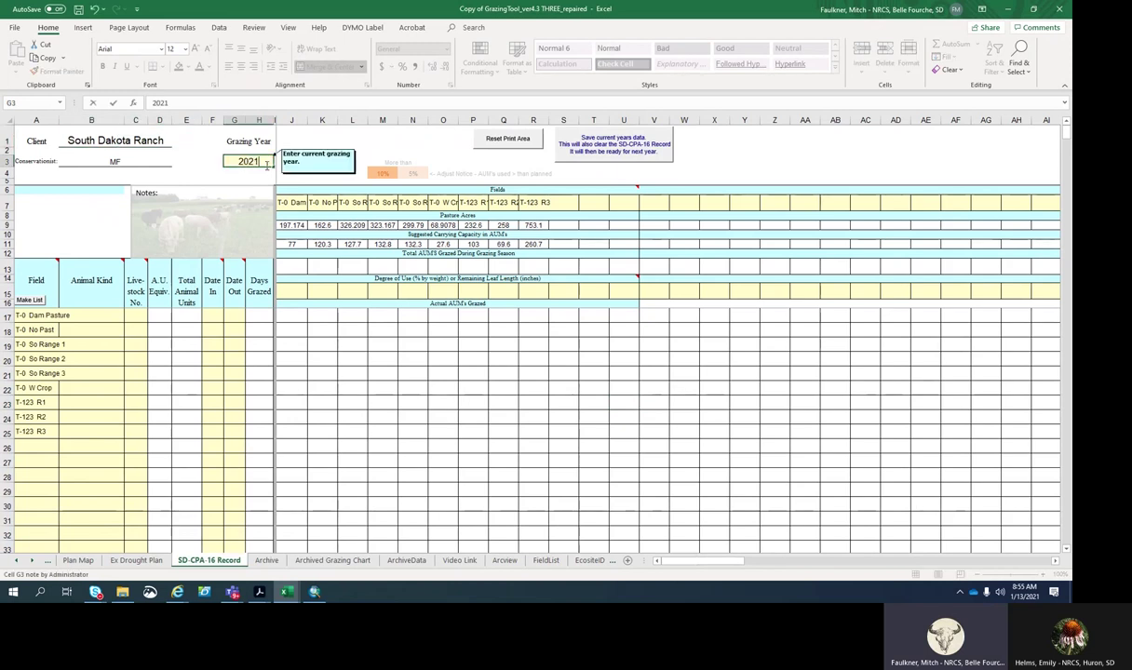
{"action": "left_click", "coordinate": [835, 181]}
{"action": "left_click", "coordinate": [755, 155]}
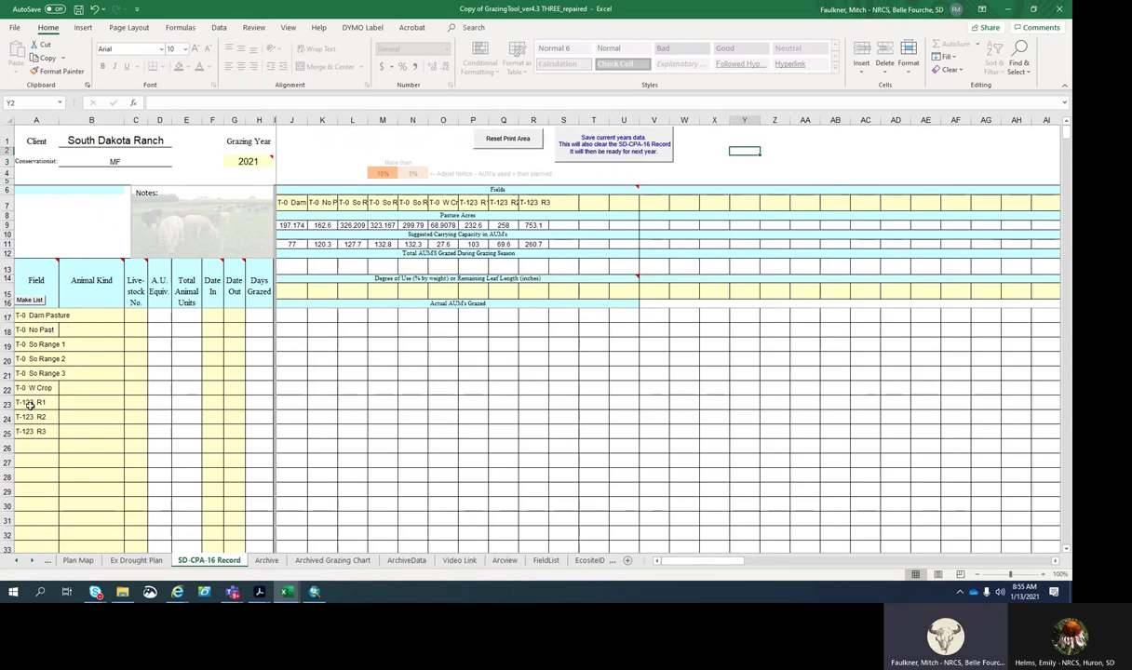
Clear the T-123 fields from rows 23 to 25 and order rows 17 to 19 as T-0 No Past, T-0 Dam Pasture and T-0 So Range 1.
{"action": "left_click_drag", "start_coordinate": [30, 403], "coordinate": [43, 419]}
{"action": "key", "text": "Delete"}
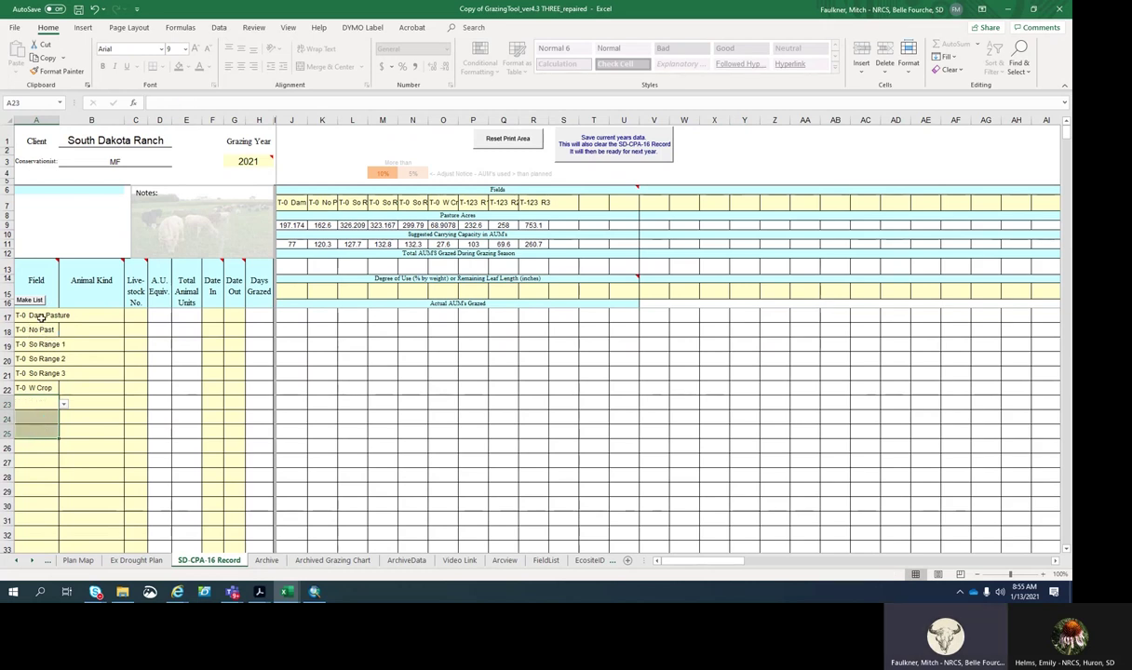
{"action": "left_click", "coordinate": [39, 313]}
{"action": "left_click", "coordinate": [63, 315]}
{"action": "left_click", "coordinate": [35, 333]}
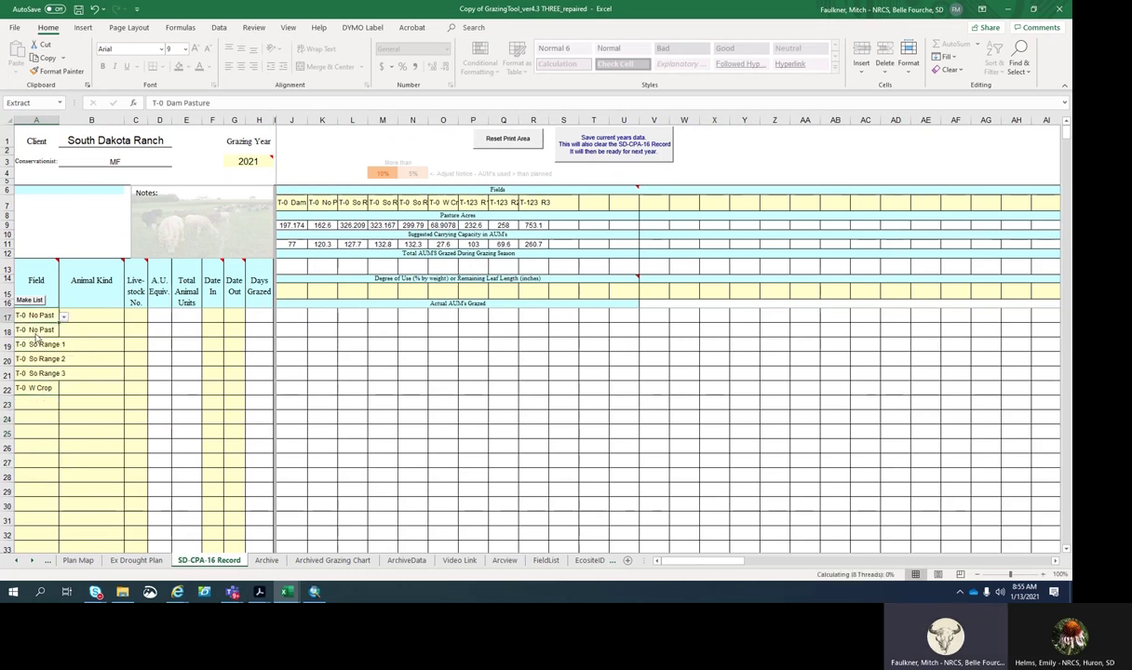
{"action": "left_click", "coordinate": [39, 330]}
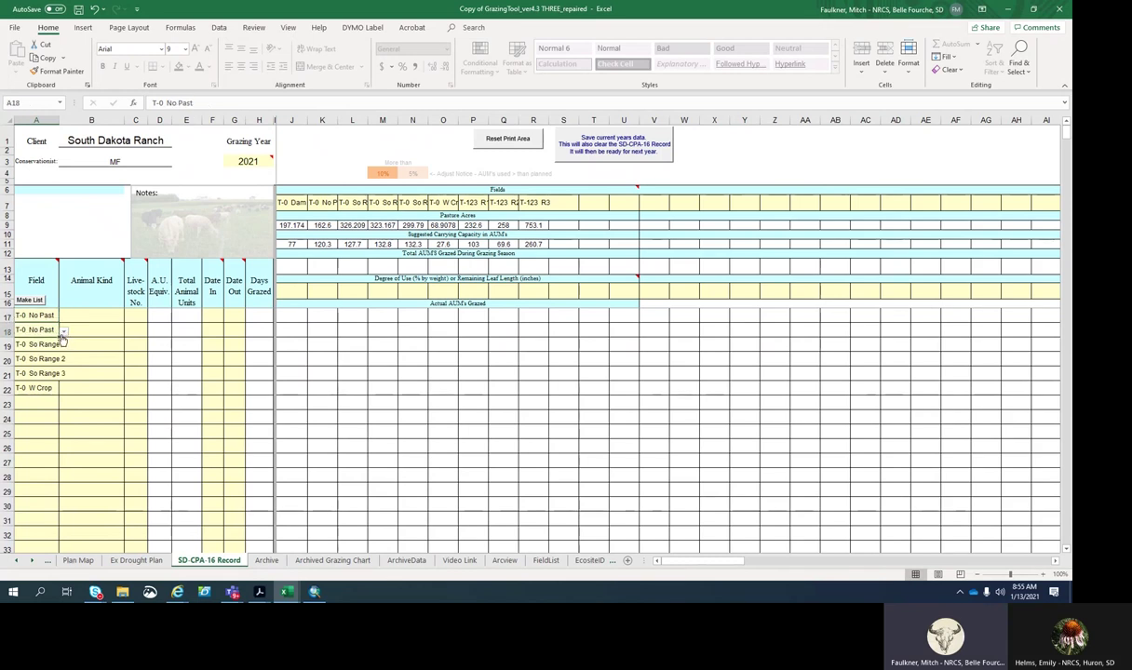
{"action": "left_click", "coordinate": [63, 331]}
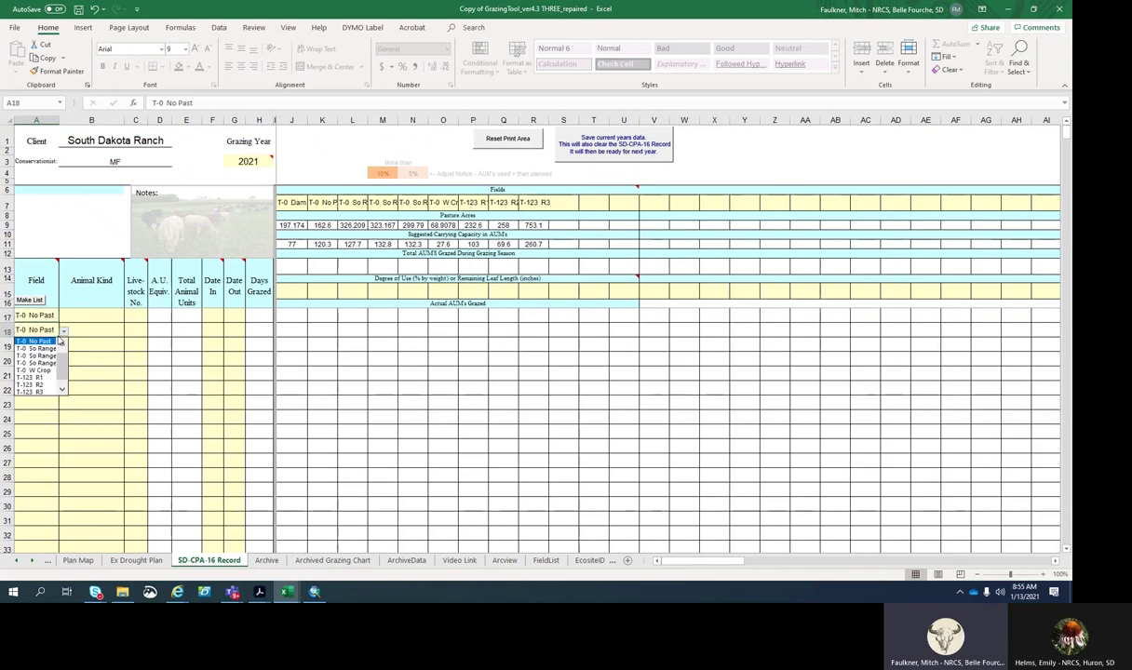
{"action": "scroll", "coordinate": [42, 363], "scroll_direction": "up", "scroll_amount": 1}
{"action": "left_click", "coordinate": [37, 341]}
{"action": "left_click", "coordinate": [39, 345]}
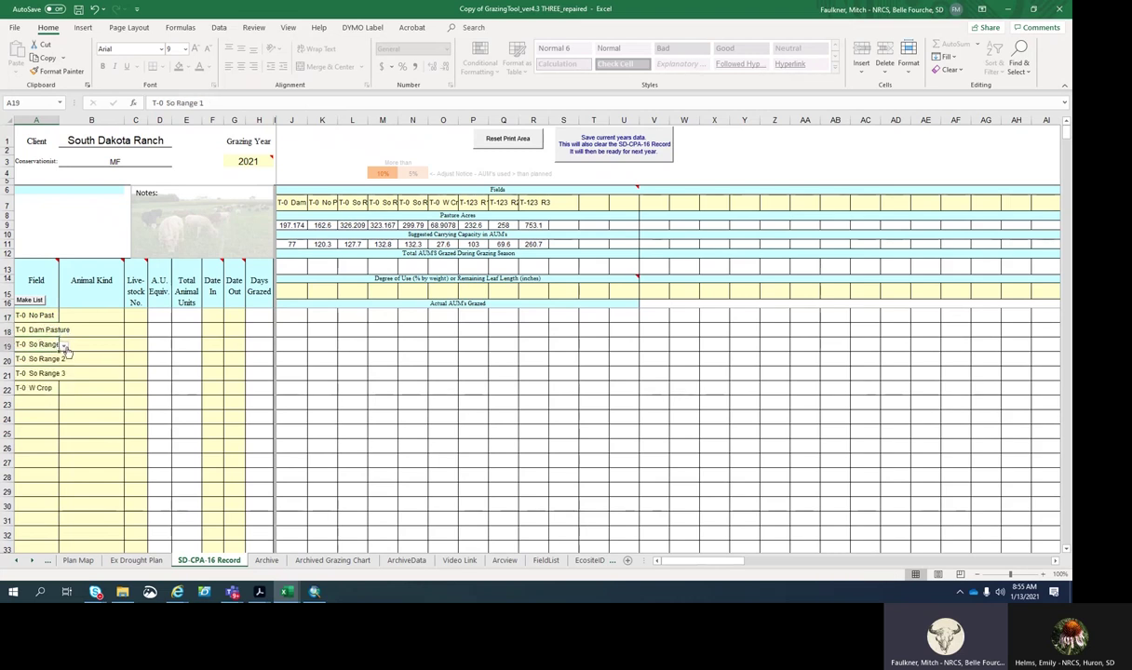
{"action": "left_click", "coordinate": [64, 345]}
{"action": "left_click", "coordinate": [49, 342]}
Set the animal kind to Herd 1 for T-0 No Past, T-0 Dam Pasture and T-0 So Range 1 in rows 17 to 19.
{"action": "left_click", "coordinate": [99, 316]}
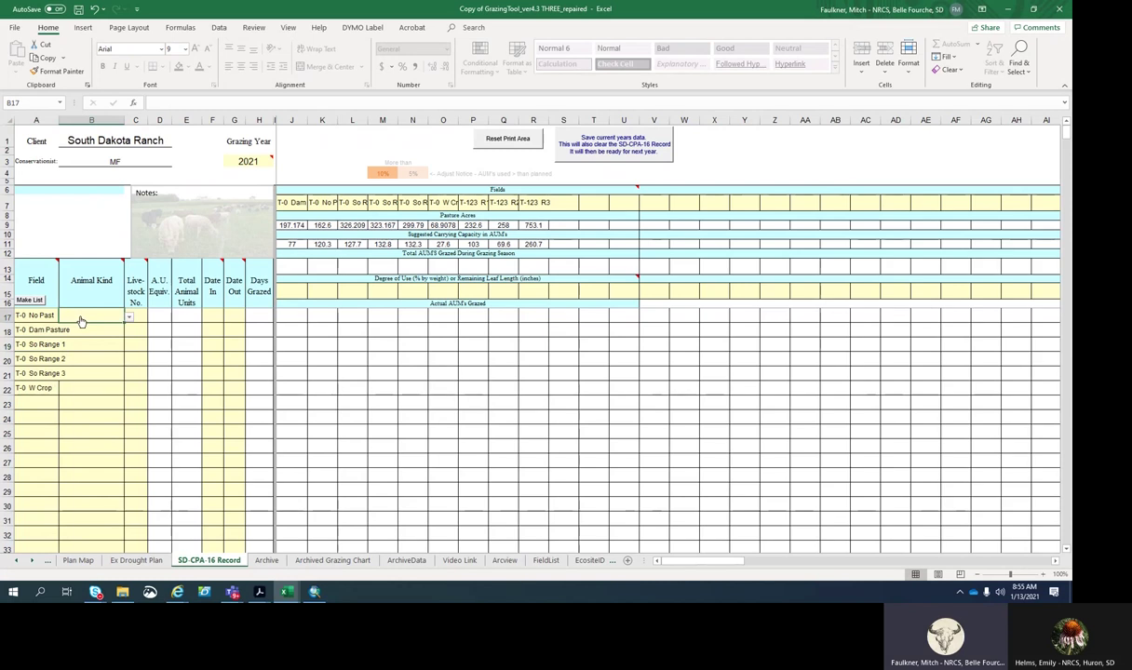
{"action": "left_click", "coordinate": [129, 316]}
{"action": "left_click", "coordinate": [82, 352]}
{"action": "left_click", "coordinate": [89, 330]}
{"action": "left_click", "coordinate": [128, 331]}
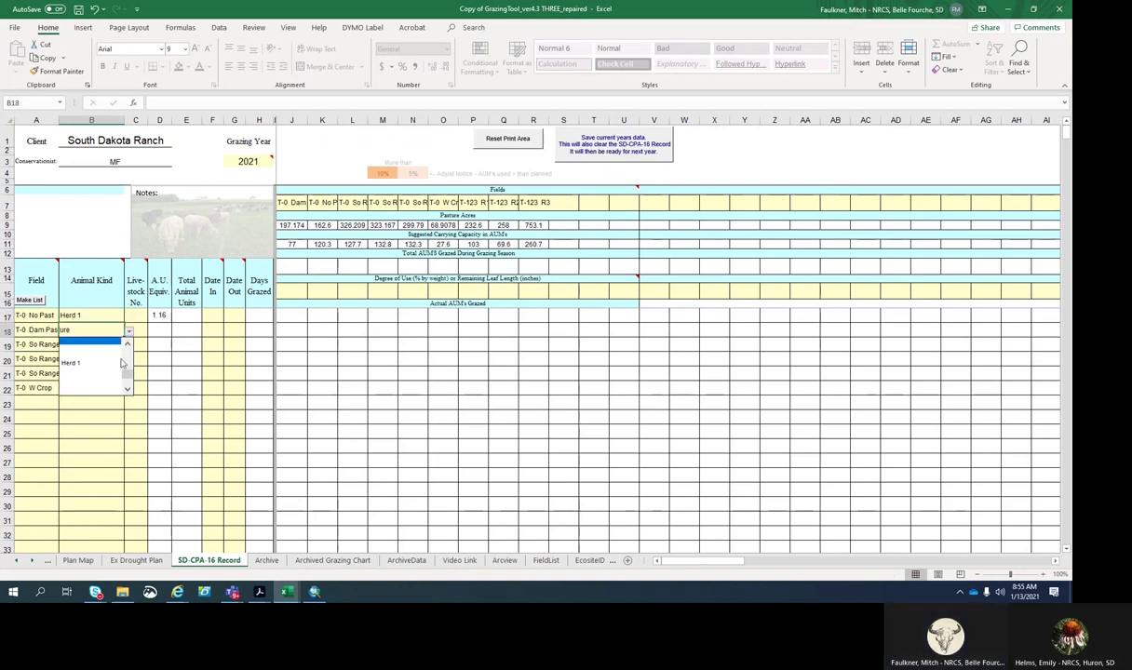
{"action": "left_click", "coordinate": [79, 363]}
{"action": "left_click", "coordinate": [93, 346]}
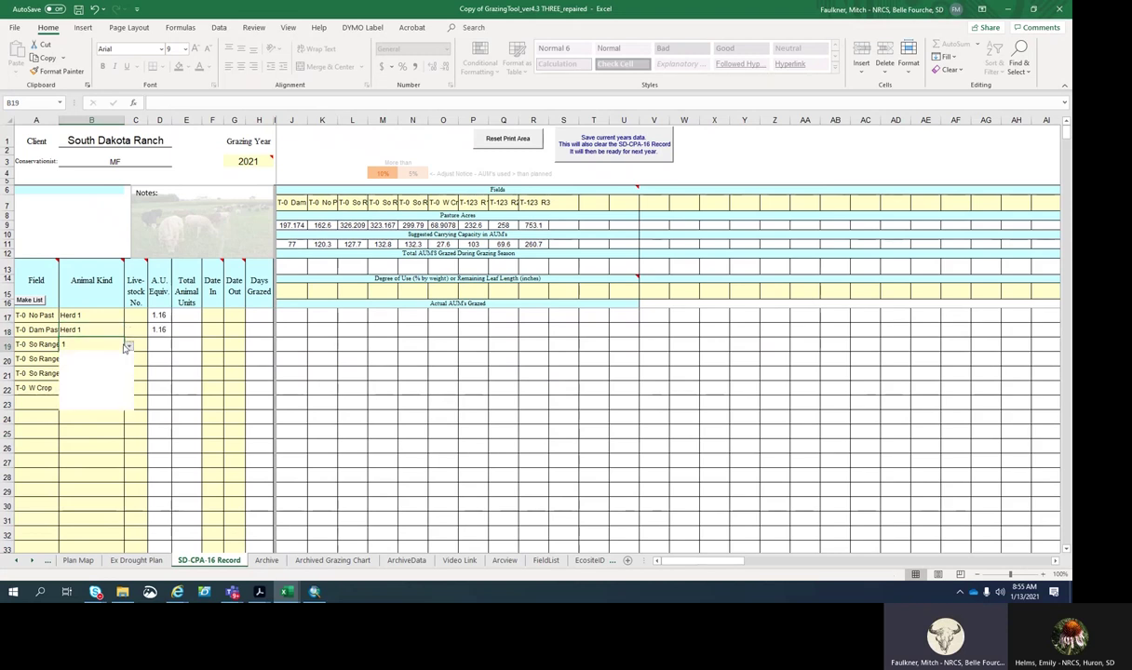
{"action": "scroll", "coordinate": [129, 373], "scroll_direction": "down", "scroll_amount": 5}
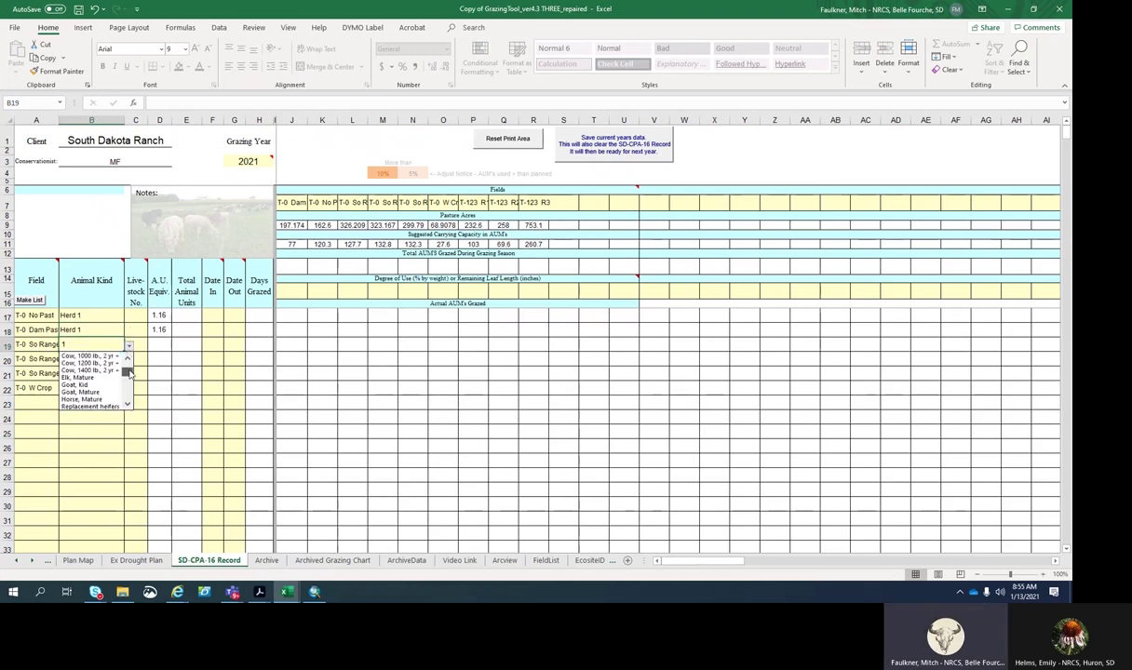
{"action": "scroll", "coordinate": [128, 372], "scroll_direction": "down", "scroll_amount": 5}
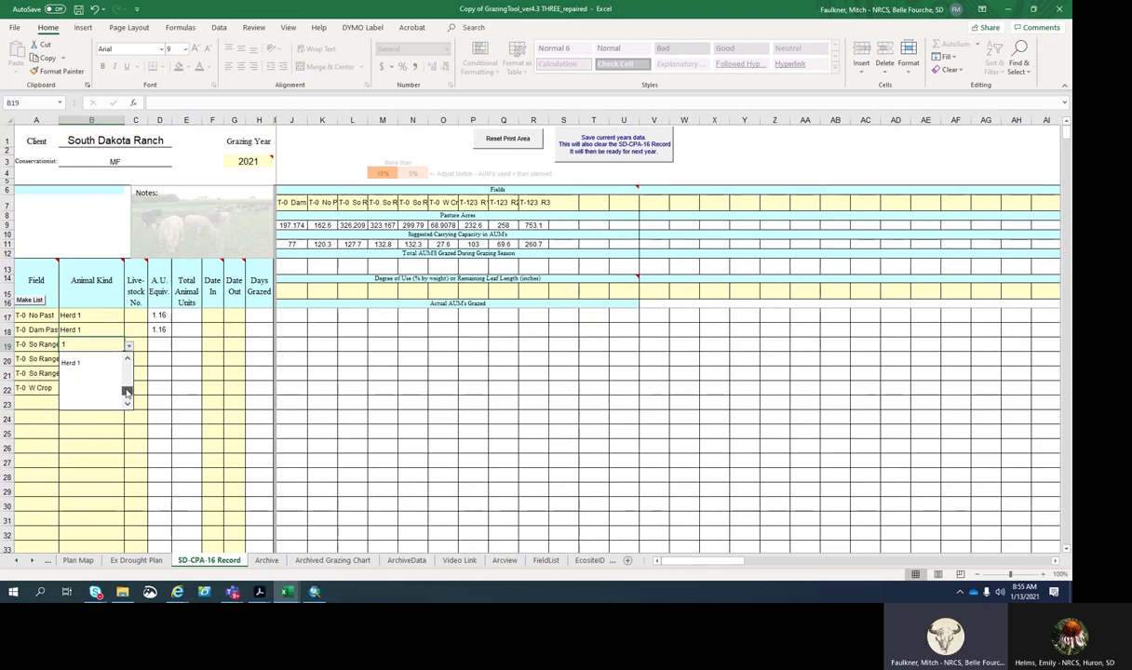
{"action": "left_click", "coordinate": [85, 364]}
Set the animal kind to Herd 1 for T-0 So Range 2, T-0 So Range 3 and T-0 W Crop in rows 20 to 22.
{"action": "left_click", "coordinate": [84, 359]}
{"action": "left_click", "coordinate": [129, 361]}
{"action": "left_click", "coordinate": [71, 392]}
{"action": "left_click", "coordinate": [92, 373]}
{"action": "left_click", "coordinate": [129, 377]}
{"action": "left_click", "coordinate": [98, 396]}
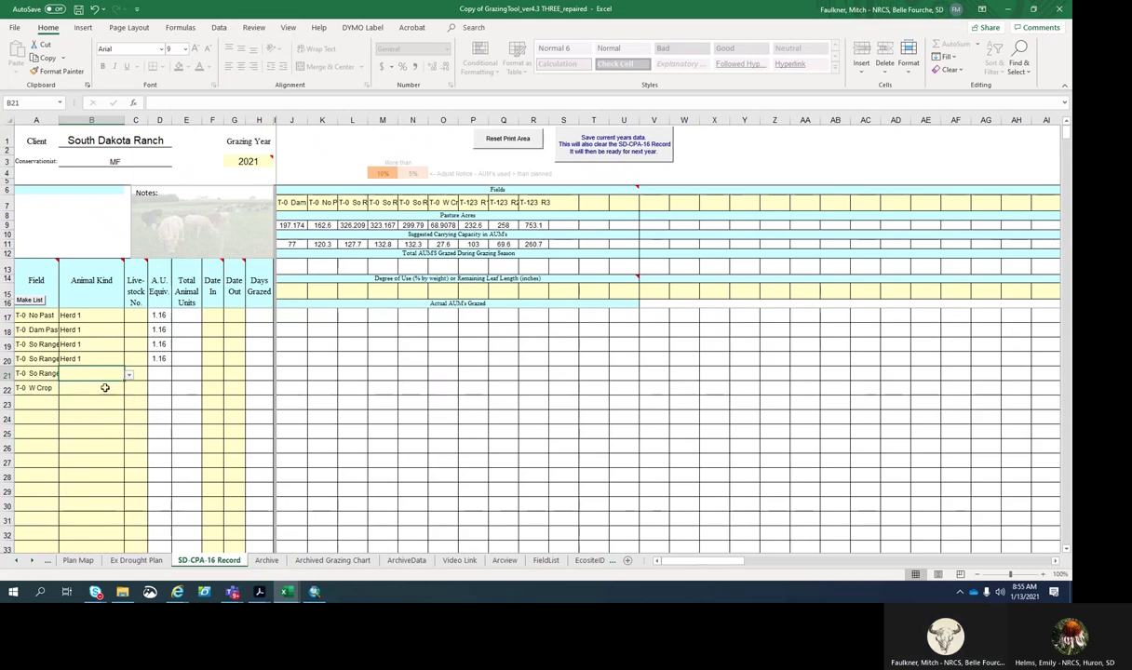
{"action": "left_click", "coordinate": [118, 376]}
{"action": "left_click", "coordinate": [128, 375]}
{"action": "left_click", "coordinate": [93, 405]}
{"action": "left_click", "coordinate": [90, 389]}
{"action": "left_click", "coordinate": [129, 390]}
{"action": "left_click", "coordinate": [96, 410]}
Enter 128 as the livestock number for T-0 No Past in row 17.
{"action": "left_click", "coordinate": [136, 314]}
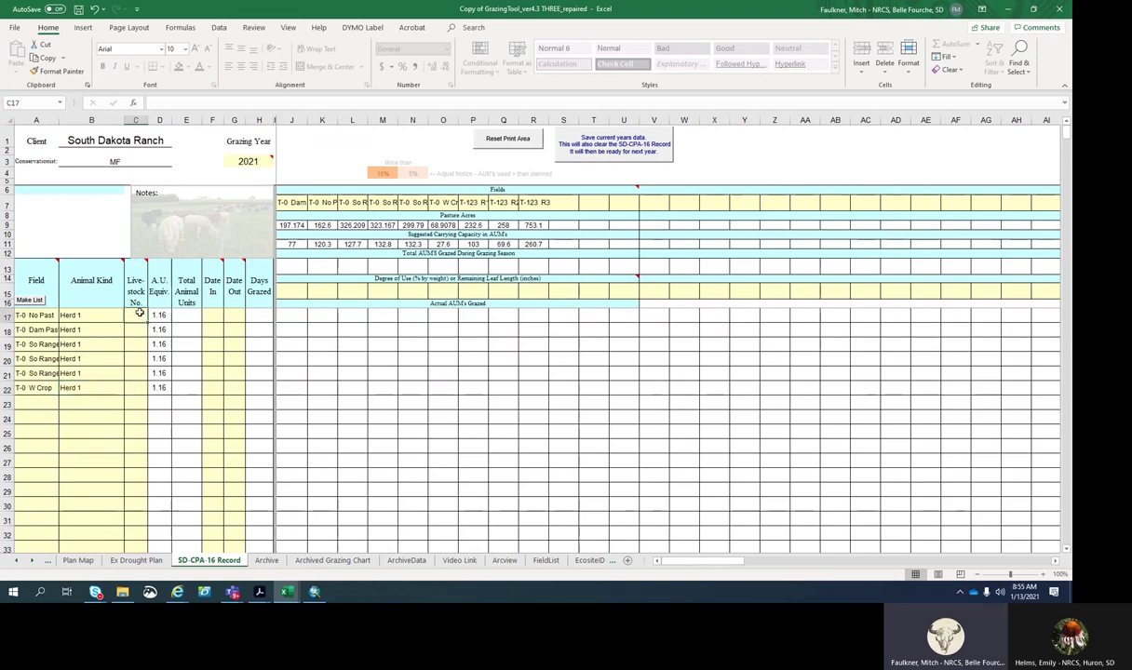
{"action": "type", "text": "128"}
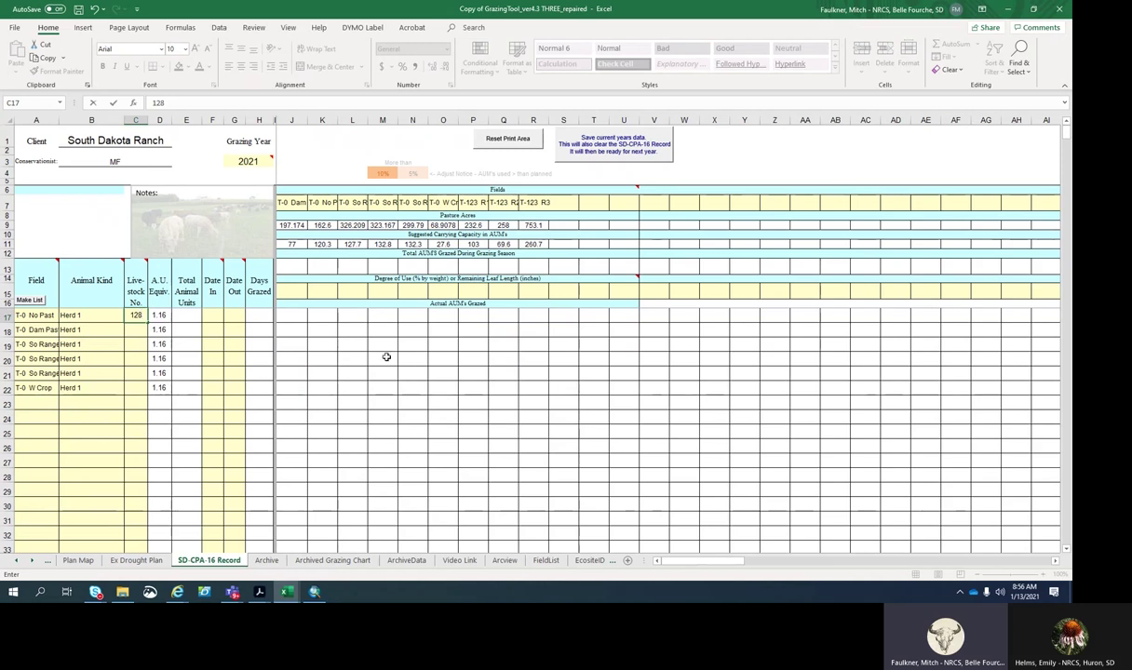
{"action": "key", "text": "Tab"}
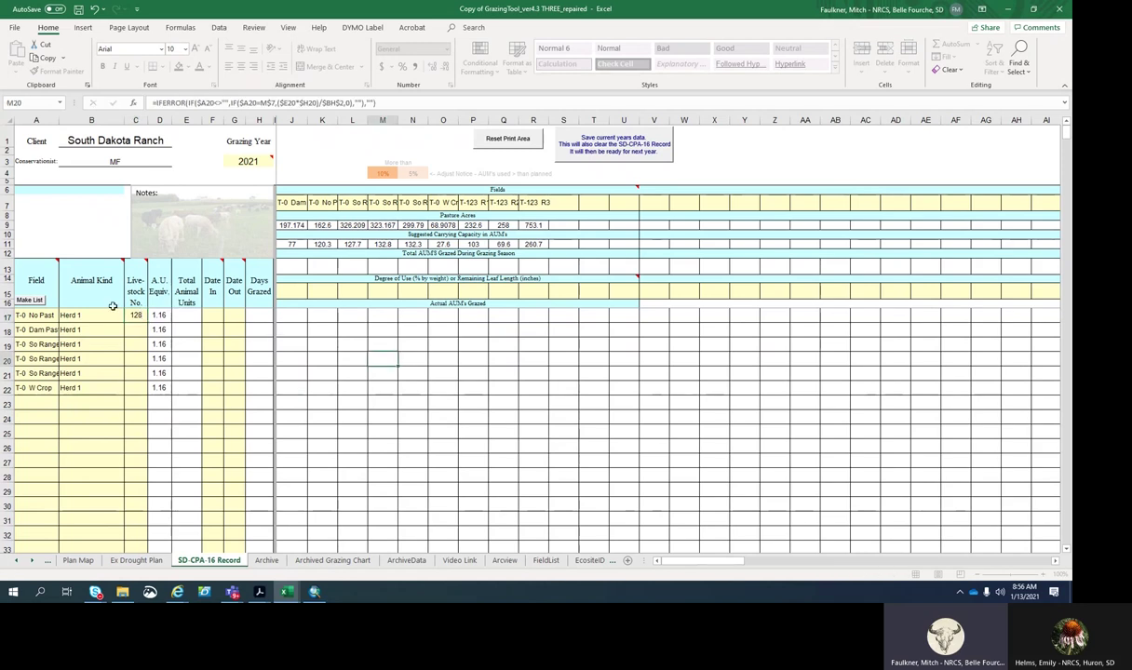
Set the livestock number for T-0 No Past to 133 and fill it down through T-0 W Crop in row 22.
{"action": "left_click", "coordinate": [135, 315]}
{"action": "mouse_move", "coordinate": [146, 321]}
{"action": "left_mouse_down"}
{"action": "mouse_move", "coordinate": [139, 389]}
{"action": "mouse_move", "coordinate": [136, 316]}
{"action": "left_mouse_up"}
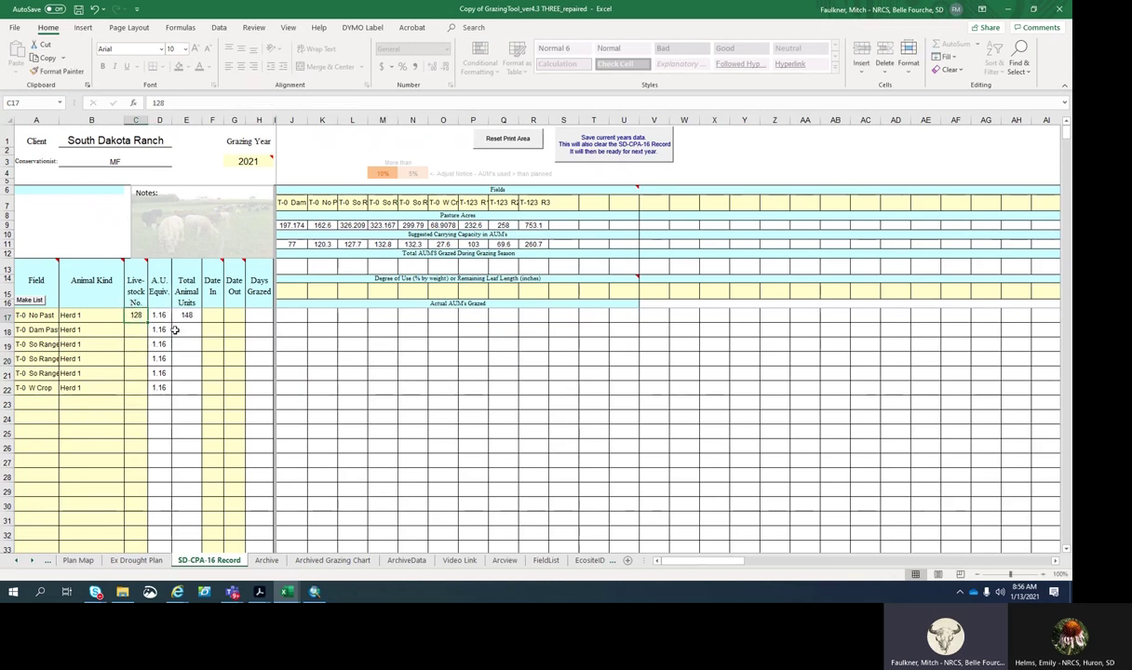
{"action": "type", "text": "133"}
{"action": "key", "text": "Return"}
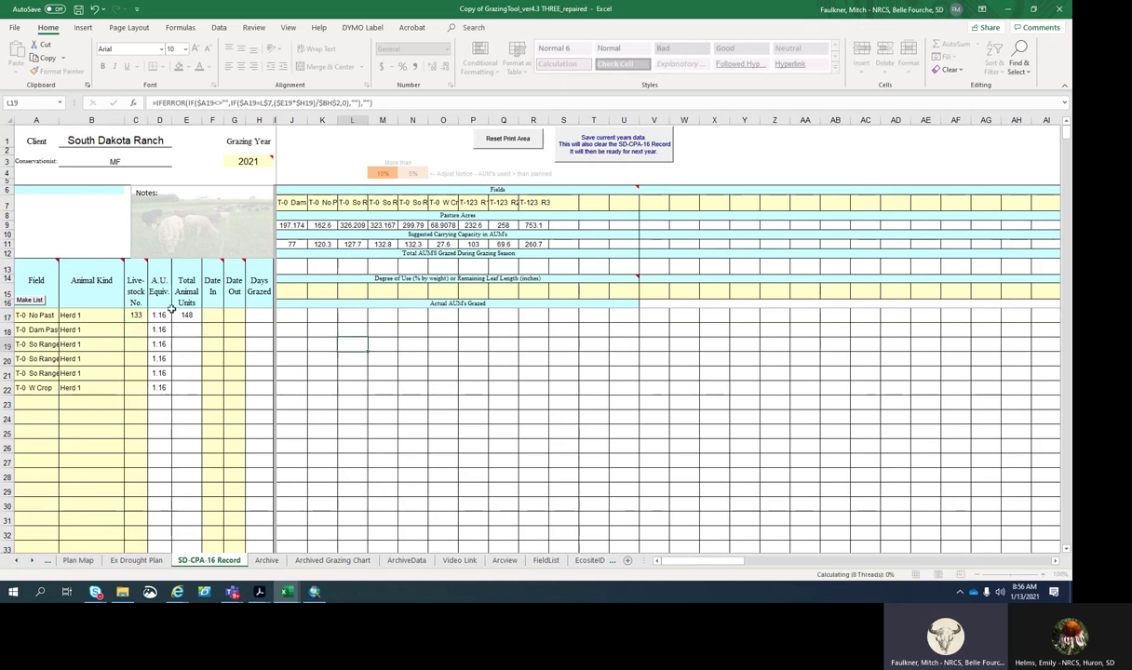
{"action": "left_click", "coordinate": [128, 315]}
{"action": "left_click_drag", "start_coordinate": [147, 321], "coordinate": [149, 387]}
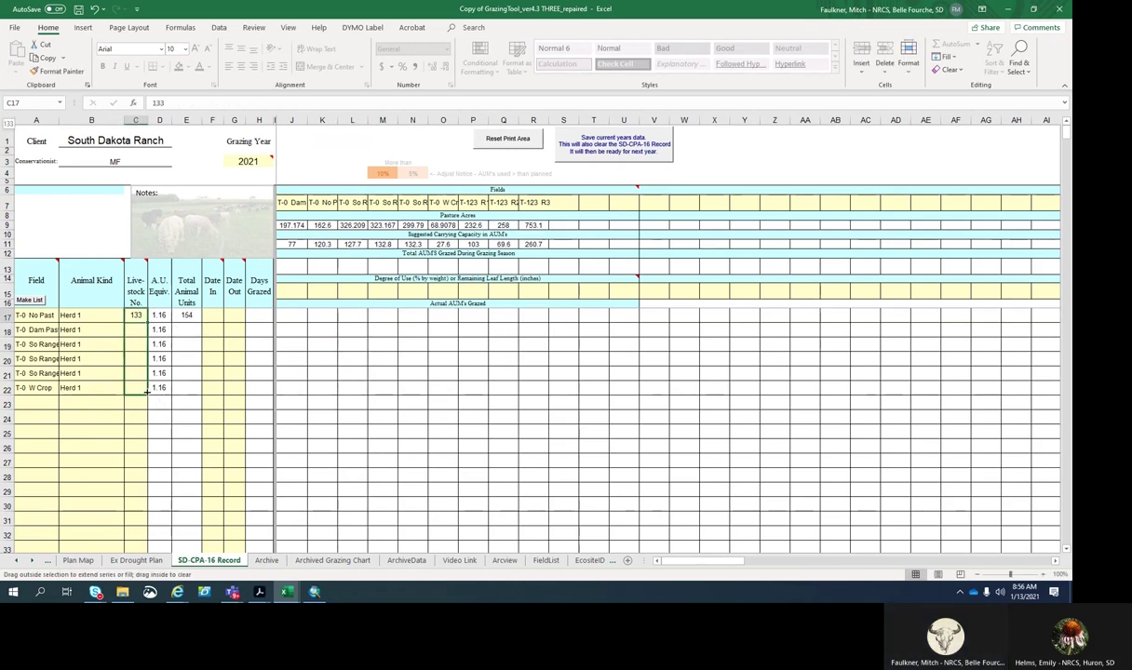
{"action": "left_click", "coordinate": [510, 358]}
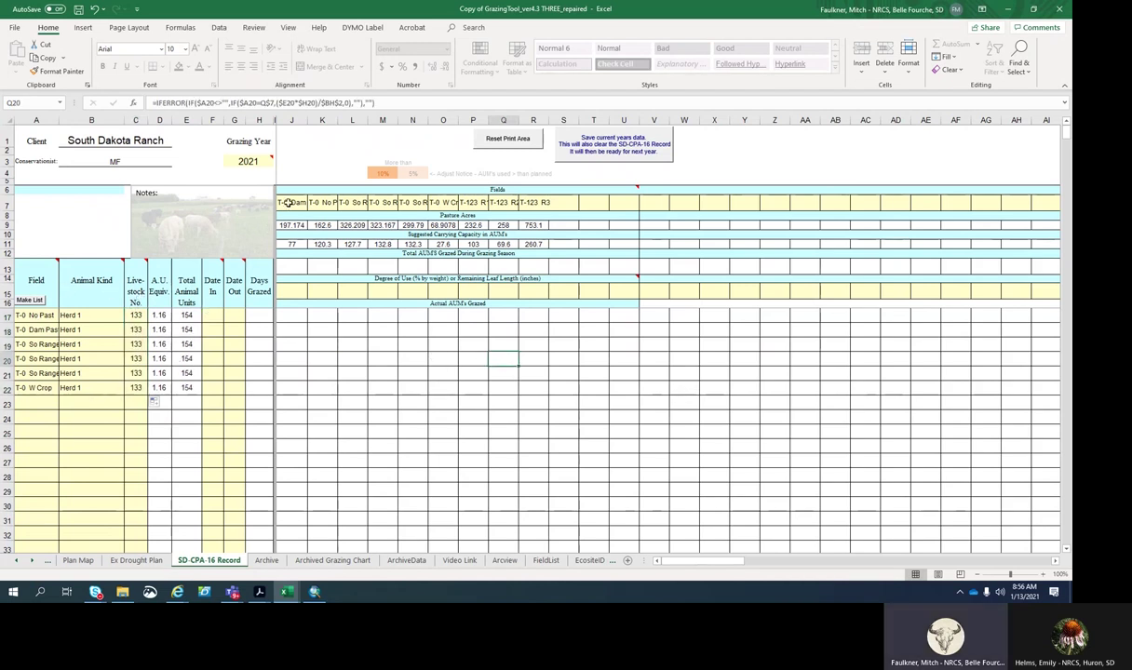
Set the first two Fields headings in row 7 to T-0 No Past in J7 and T-0 Dam Pasture in K7.
{"action": "left_click", "coordinate": [287, 203]}
{"action": "left_click", "coordinate": [312, 204]}
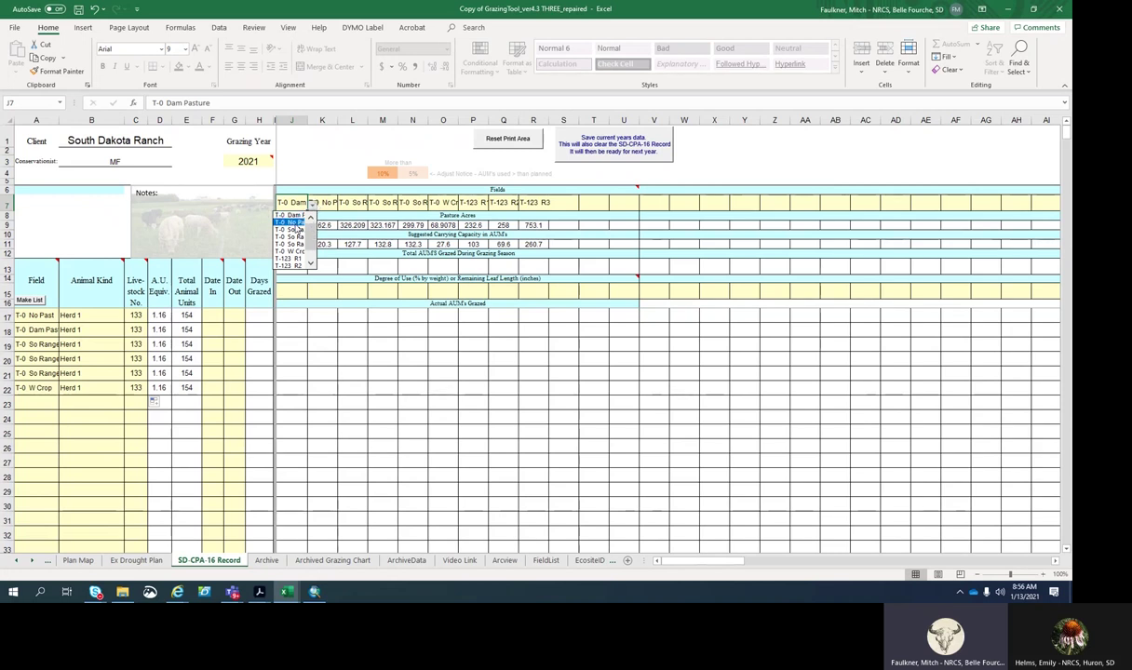
{"action": "left_click", "coordinate": [294, 223]}
{"action": "left_click", "coordinate": [327, 201]}
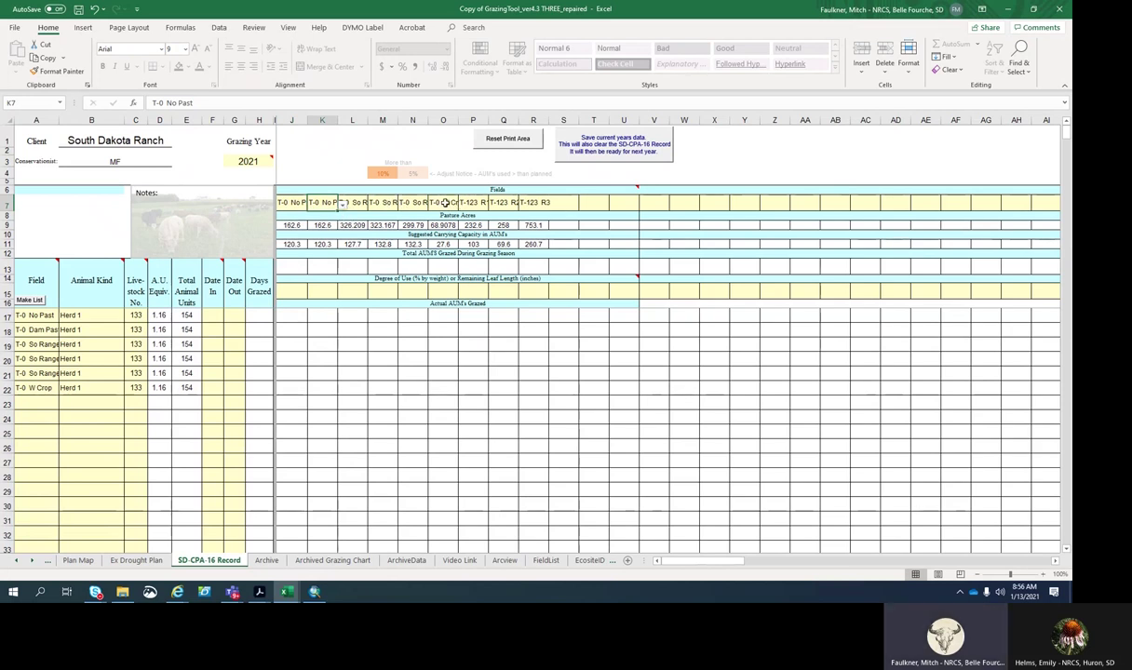
{"action": "left_click", "coordinate": [342, 203]}
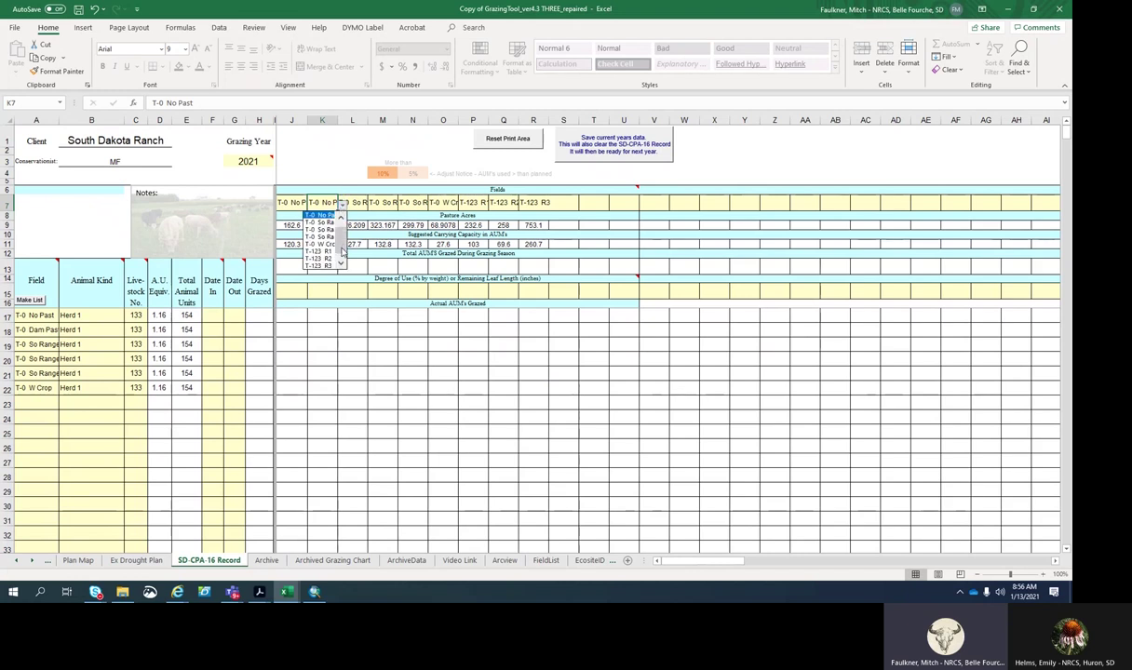
{"action": "left_click", "coordinate": [320, 222]}
Choose T-0 So Range 1, T-0 So Range 2, T-0 So Range 3 and T-0 W Crop as the Fields headings in L7 to O7.
{"action": "left_click", "coordinate": [354, 202]}
{"action": "left_click", "coordinate": [371, 202]}
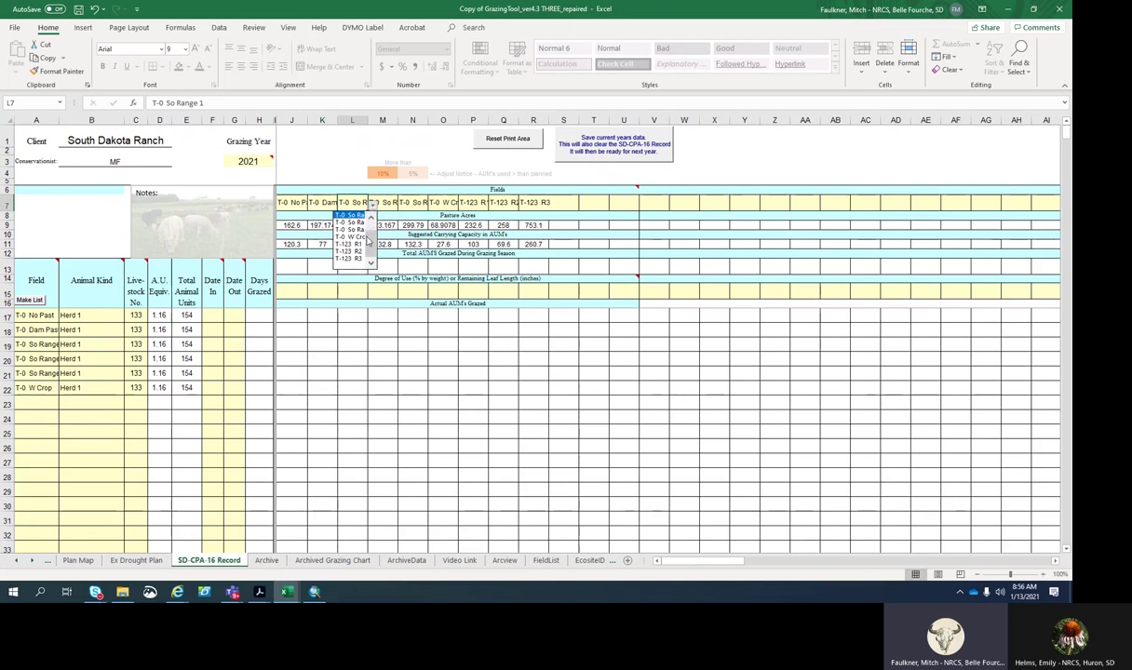
{"action": "left_click", "coordinate": [349, 215]}
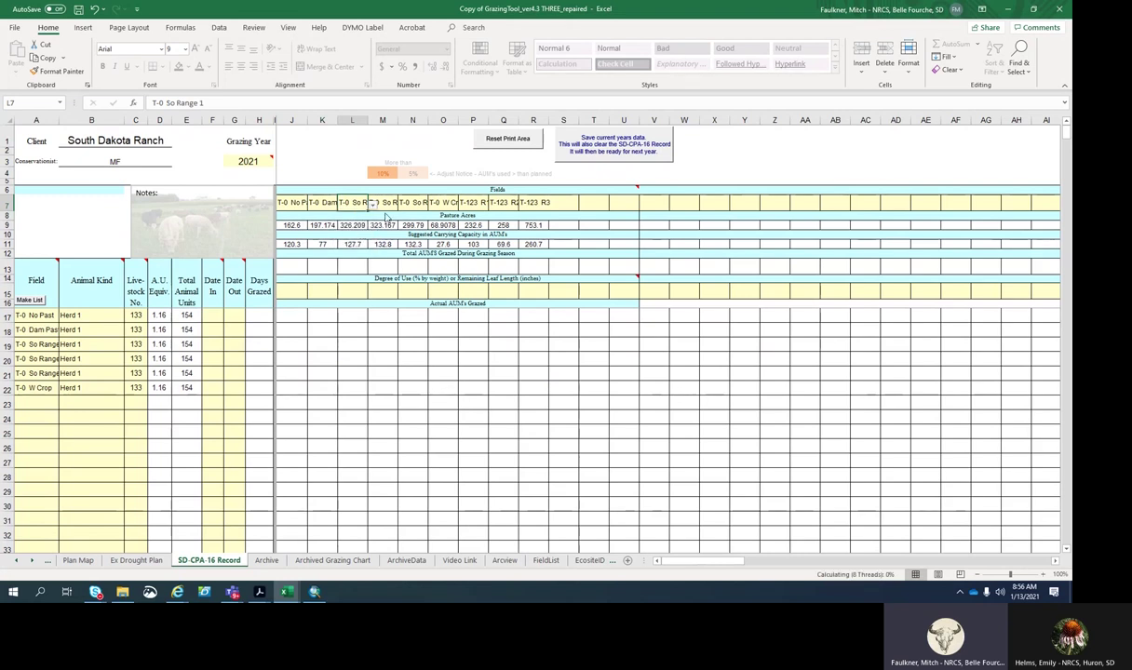
{"action": "left_click", "coordinate": [385, 203]}
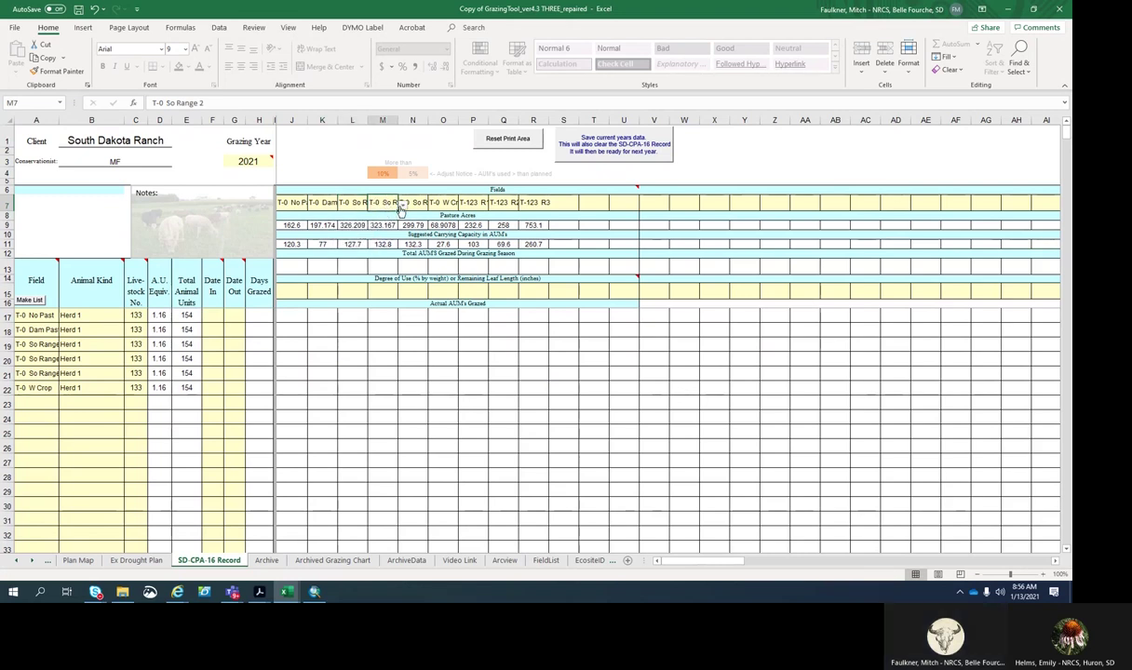
{"action": "left_click", "coordinate": [402, 203]}
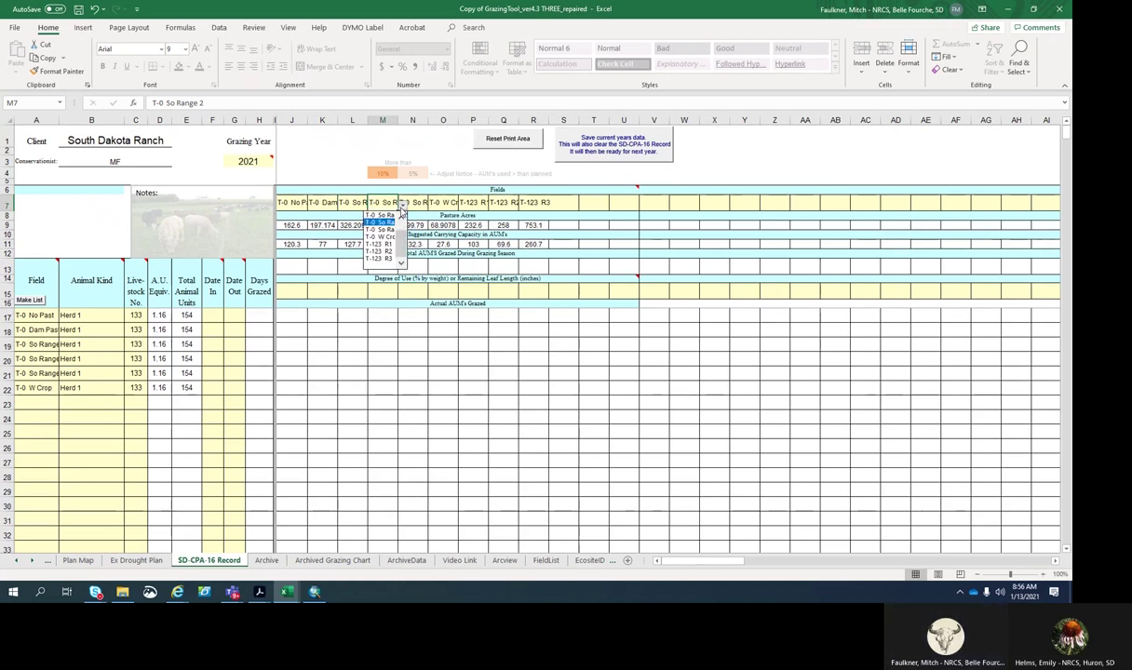
{"action": "left_click", "coordinate": [378, 222]}
{"action": "left_click", "coordinate": [415, 203]}
{"action": "left_click", "coordinate": [431, 203]}
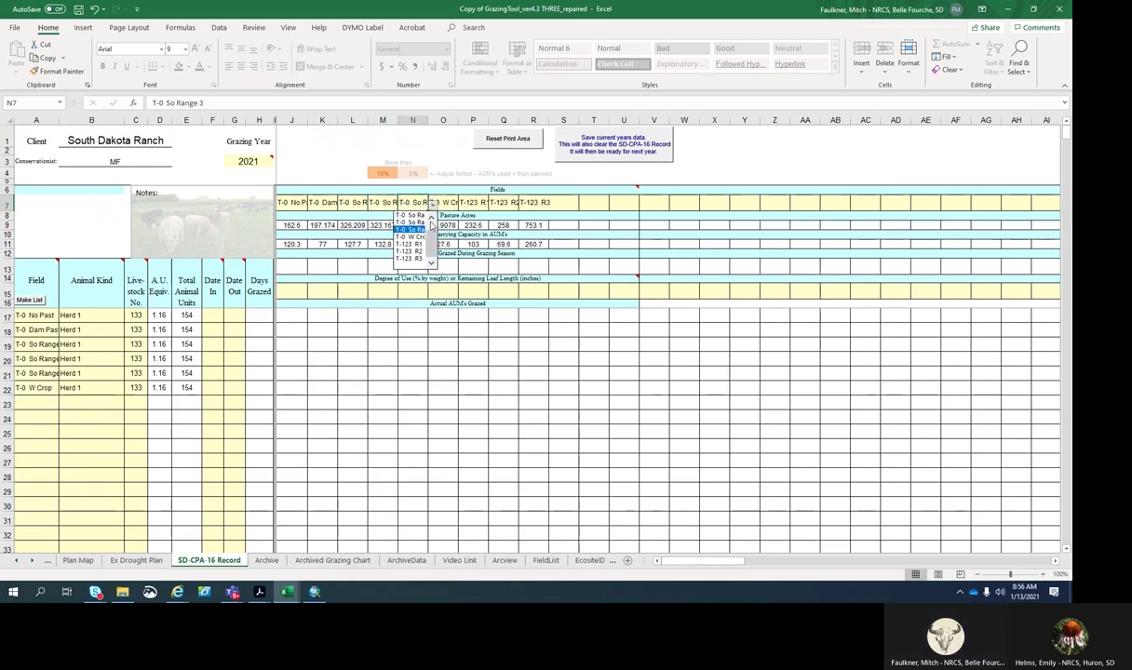
{"action": "left_click", "coordinate": [406, 219]}
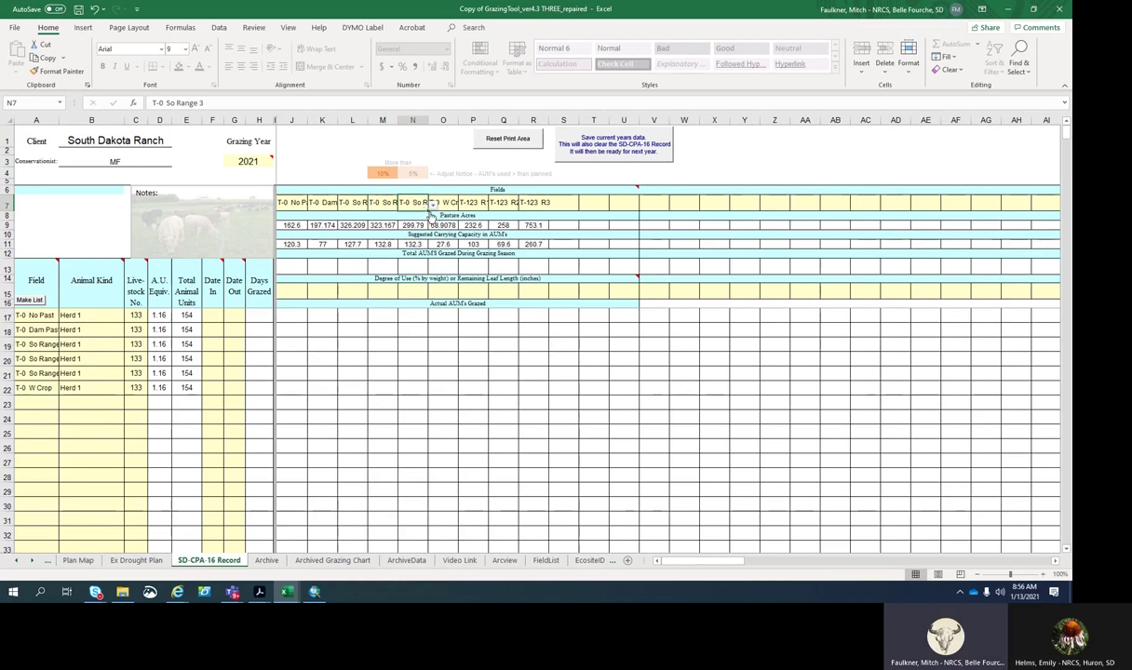
{"action": "left_click", "coordinate": [444, 202]}
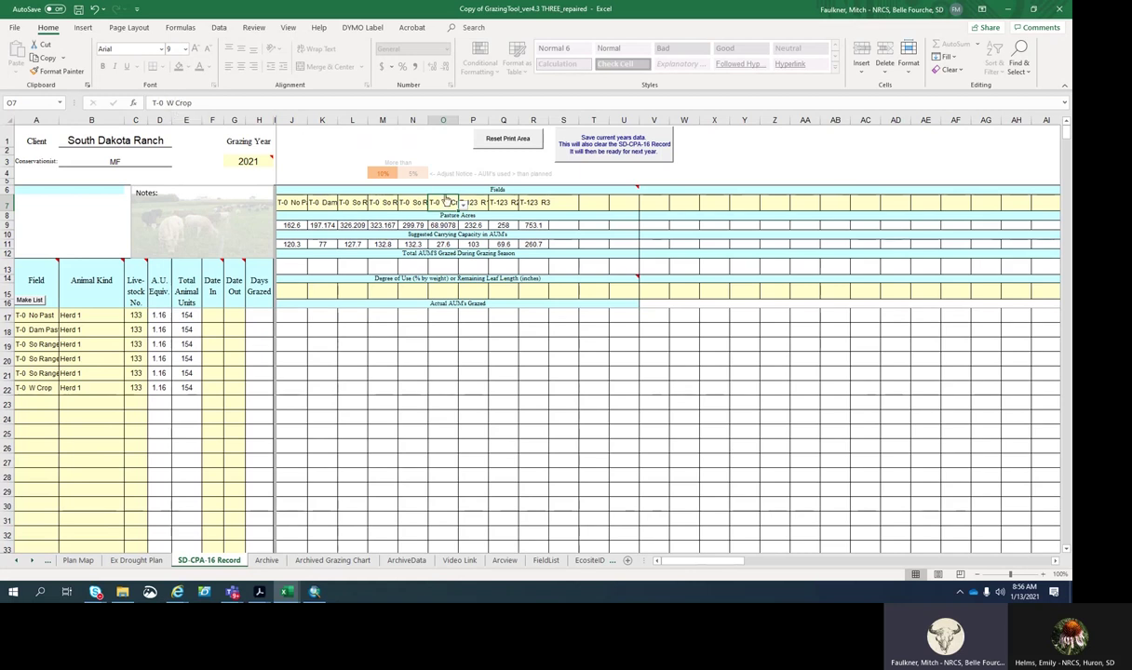
{"action": "left_click", "coordinate": [462, 204]}
{"action": "left_click", "coordinate": [441, 237]}
Clear the leftover T-123 Fields headings from P7 to R7.
{"action": "left_click", "coordinate": [473, 203]}
{"action": "left_click_drag", "start_coordinate": [572, 203], "coordinate": [492, 202]}
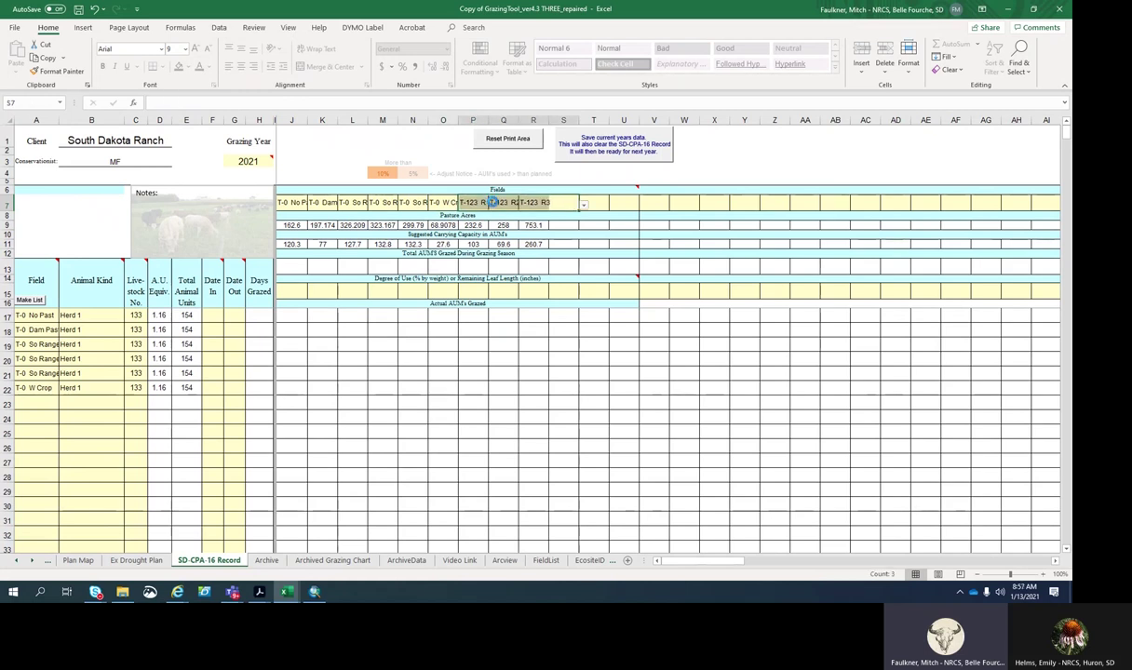
{"action": "key", "text": "Delete"}
{"action": "left_click", "coordinate": [771, 151]}
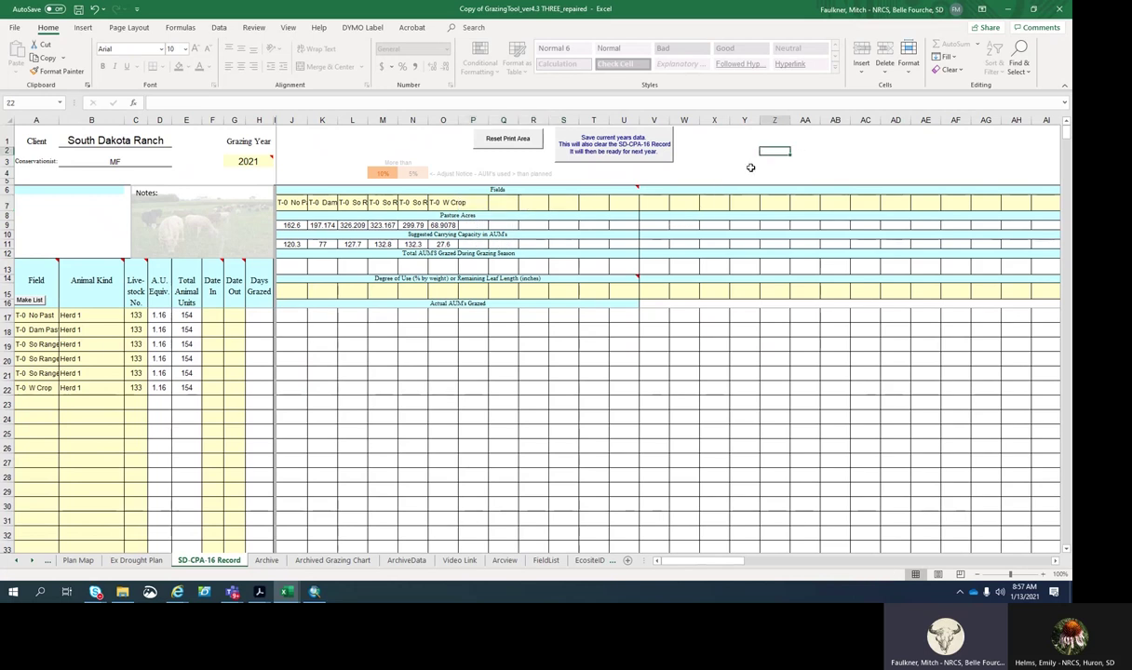
Enter 5/15 as Date In and 6/15 as Date Out for T-0 No Past in row 17.
{"action": "left_click", "coordinate": [213, 316]}
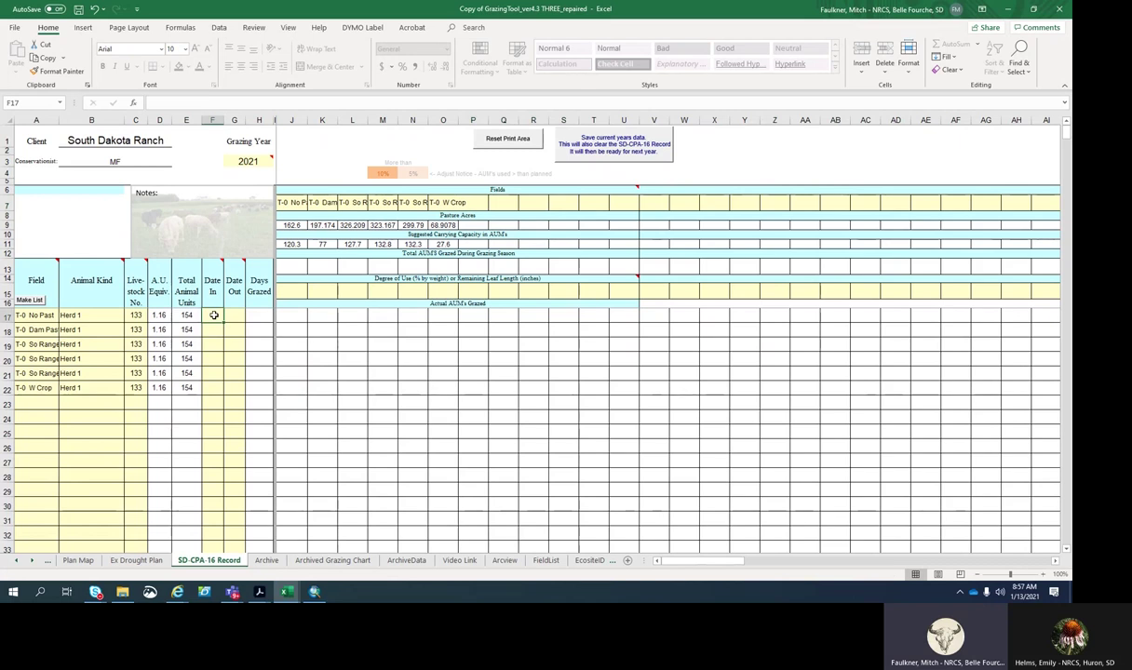
{"action": "type", "text": "5/15"}
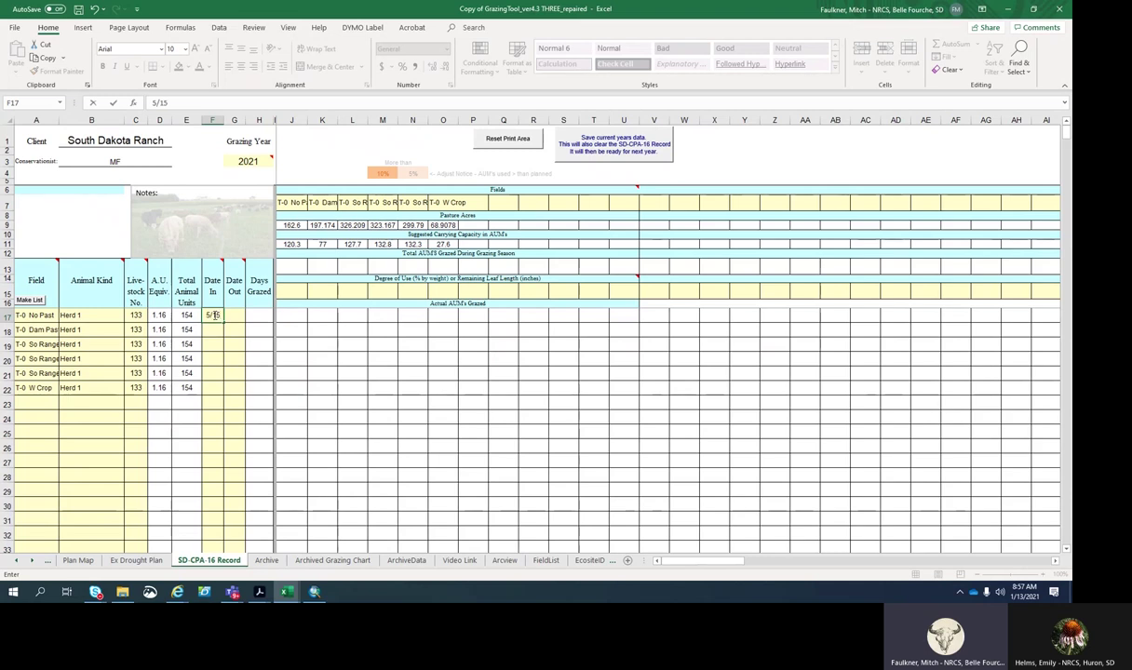
{"action": "key", "text": "Tab"}
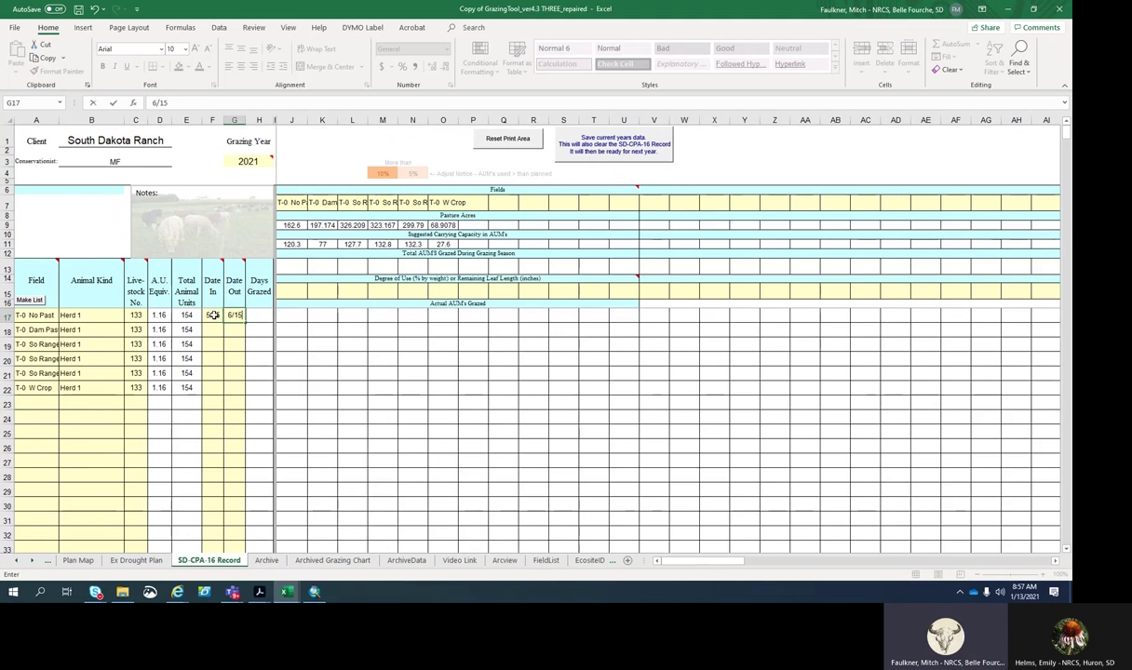
{"action": "type", "text": "6/15"}
{"action": "left_click", "coordinate": [434, 352]}
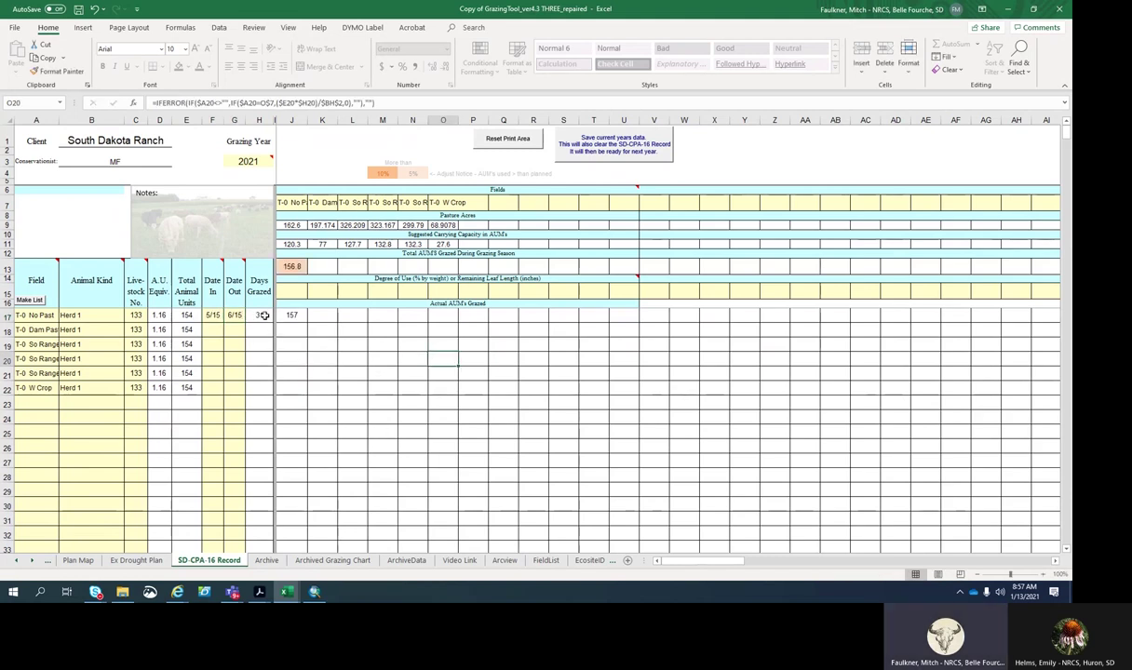
Set the degree of use for T-0 No Past to 55% in J15.
{"action": "left_click", "coordinate": [281, 262]}
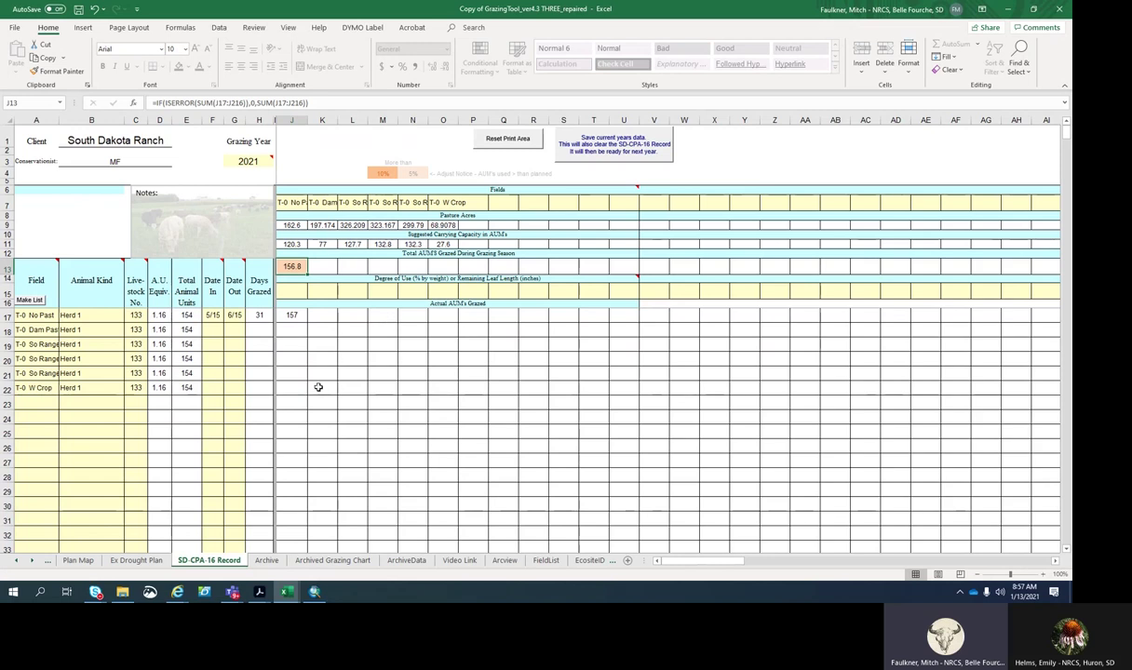
{"action": "left_click", "coordinate": [292, 287]}
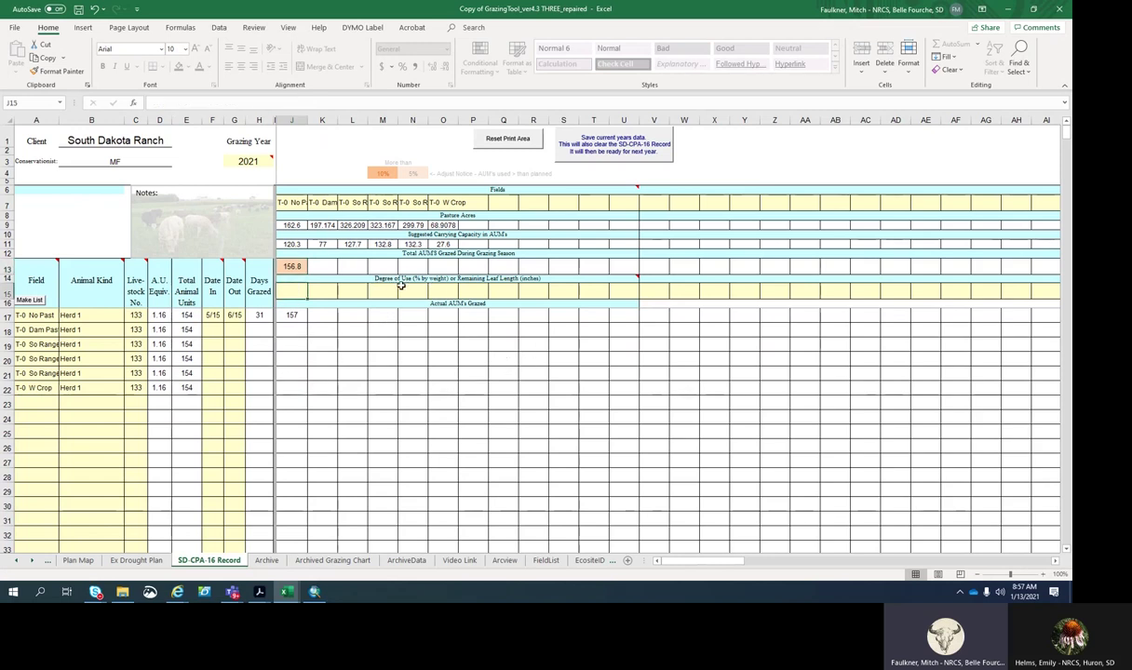
{"action": "mouse_move", "coordinate": [454, 278]}
{"action": "type", "text": "55"}
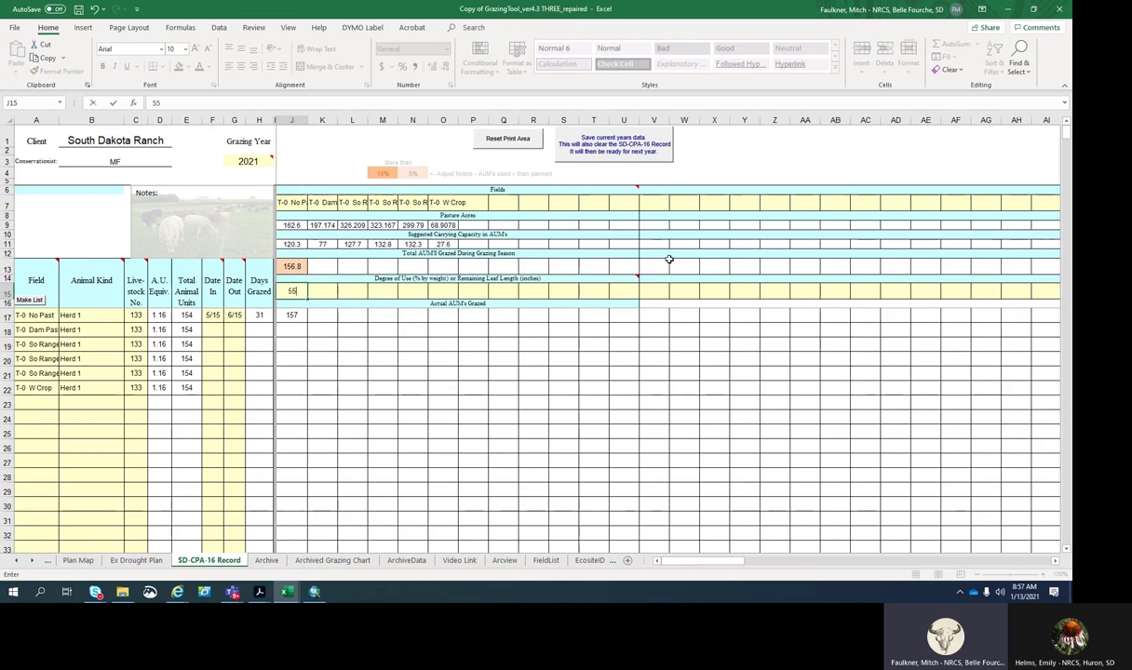
{"action": "left_click", "coordinate": [401, 344]}
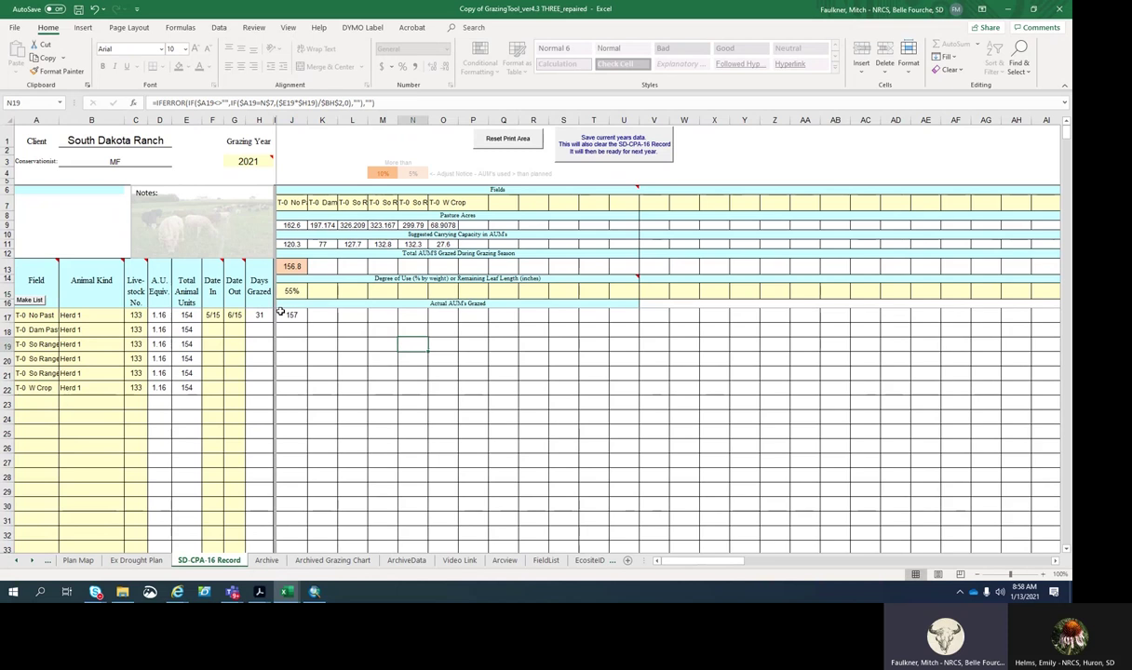
Enter 6/15 as Date In and 6/30 as Date Out for T-0 Dam Pasture in row 18.
{"action": "left_click", "coordinate": [212, 329]}
{"action": "type", "text": "6/15"}
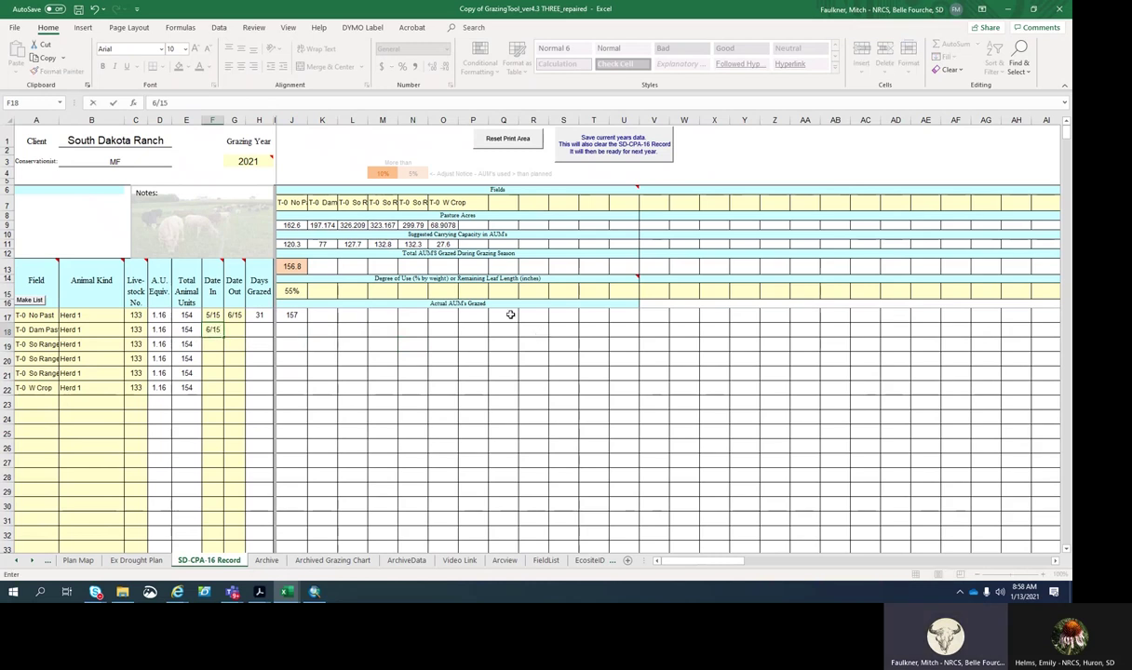
{"action": "left_click", "coordinate": [228, 329]}
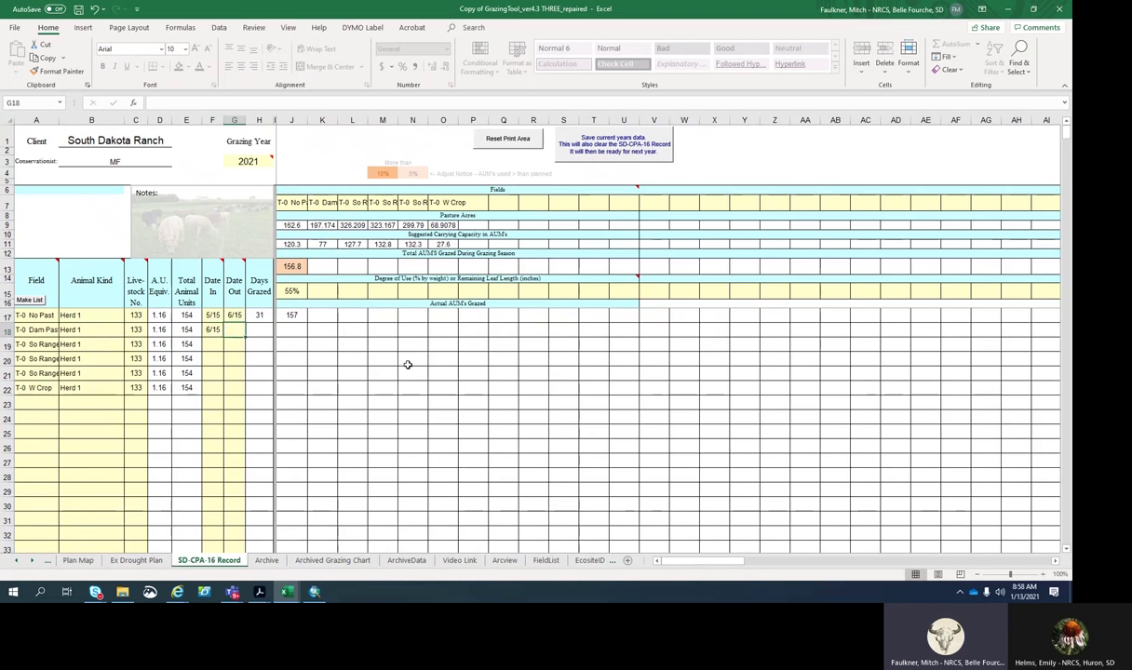
{"action": "type", "text": "6/30"}
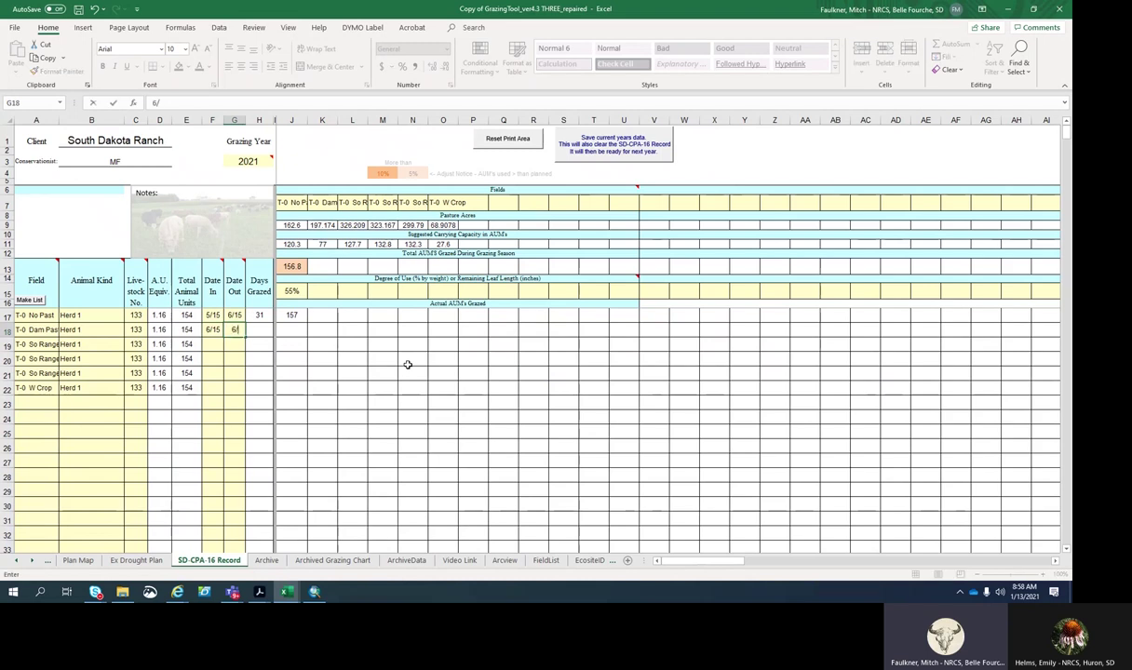
{"action": "left_click", "coordinate": [409, 364]}
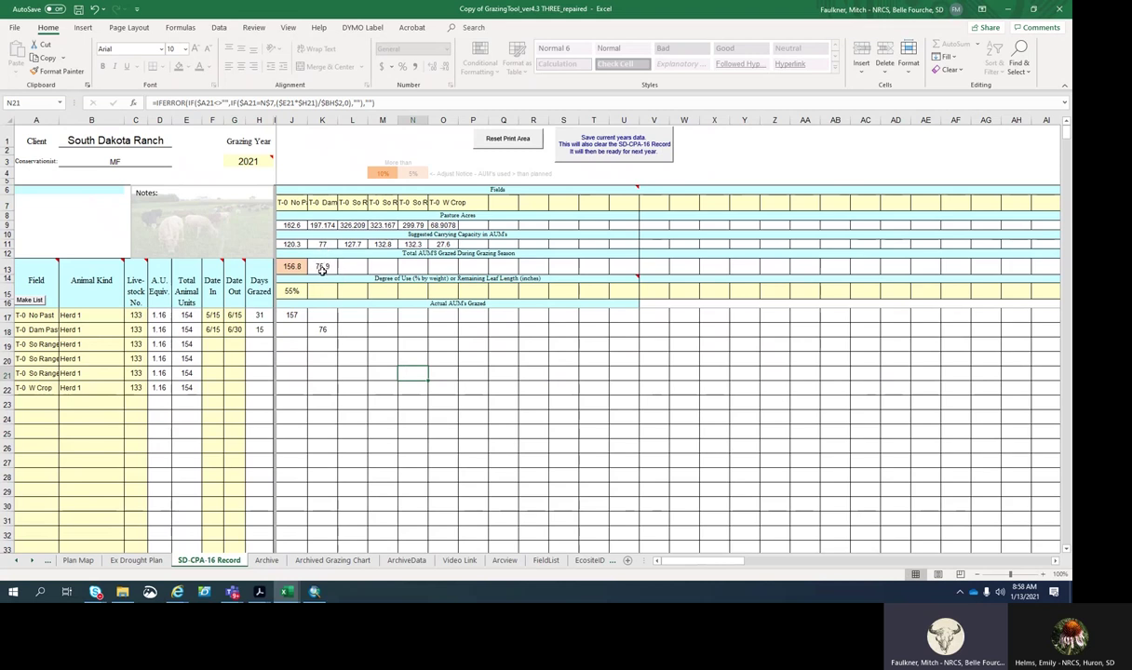
Set the degree of use for T-0 Dam Pasture to 45% in K15.
{"action": "left_click", "coordinate": [317, 289]}
{"action": "type", "text": "40"}
{"action": "type", "text": "%"}
{"action": "left_click", "coordinate": [435, 373]}
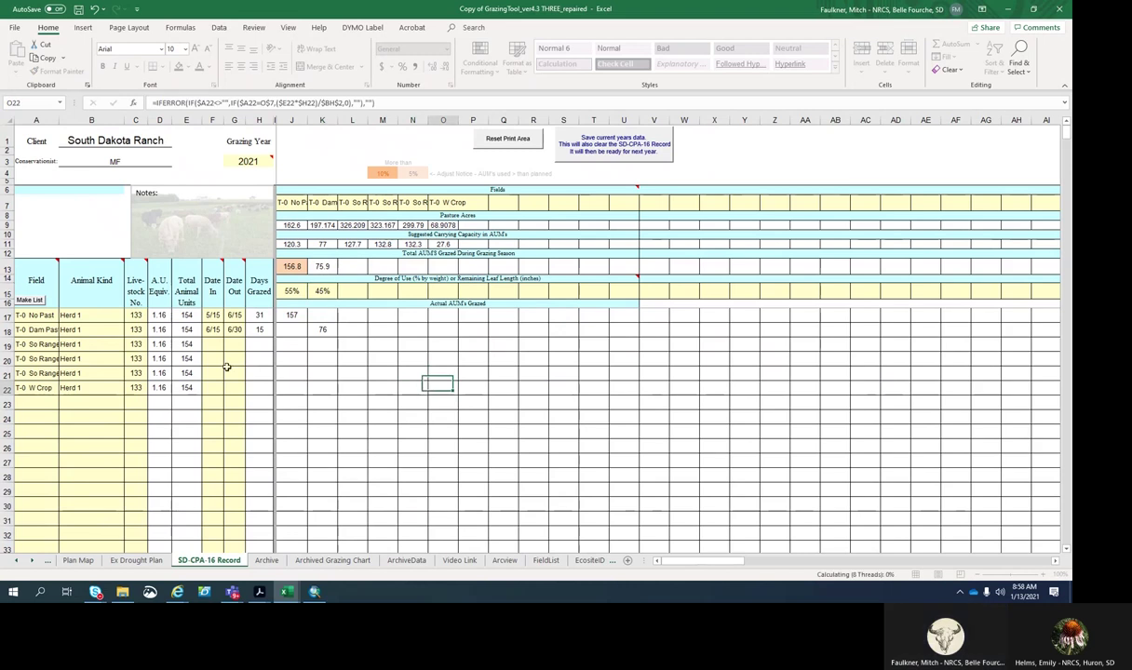
Enter 6/30 as Date In and 7/28 as Date Out for T-0 So Range 1 in row 19.
{"action": "left_click", "coordinate": [216, 344]}
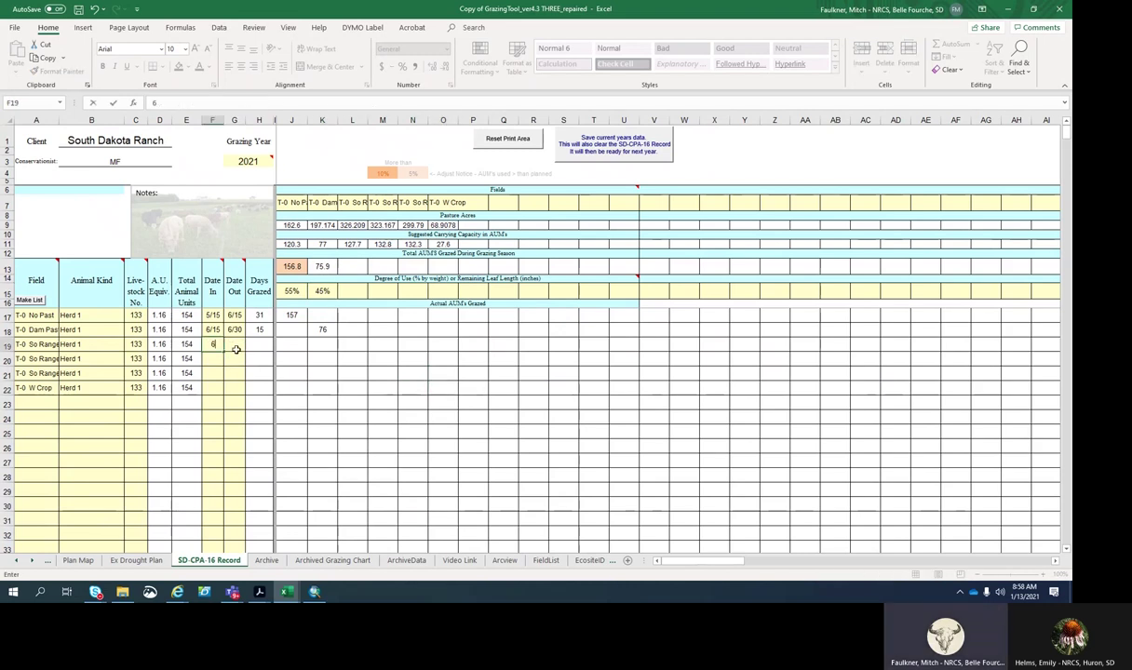
{"action": "type", "text": "6/30"}
{"action": "left_click", "coordinate": [235, 349]}
{"action": "type", "text": "7/28"}
{"action": "left_click", "coordinate": [371, 393]}
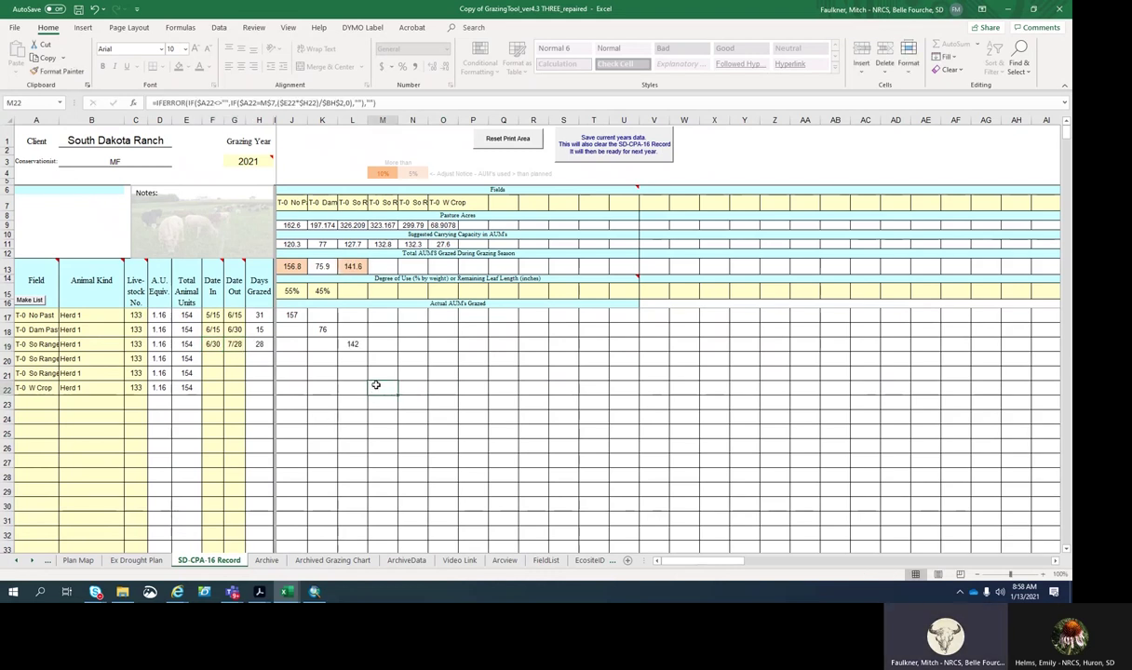
Enter 7/28 as Date In and 8/20 as Date Out for T-0 So Range 2 in row 20.
{"action": "left_click", "coordinate": [213, 358]}
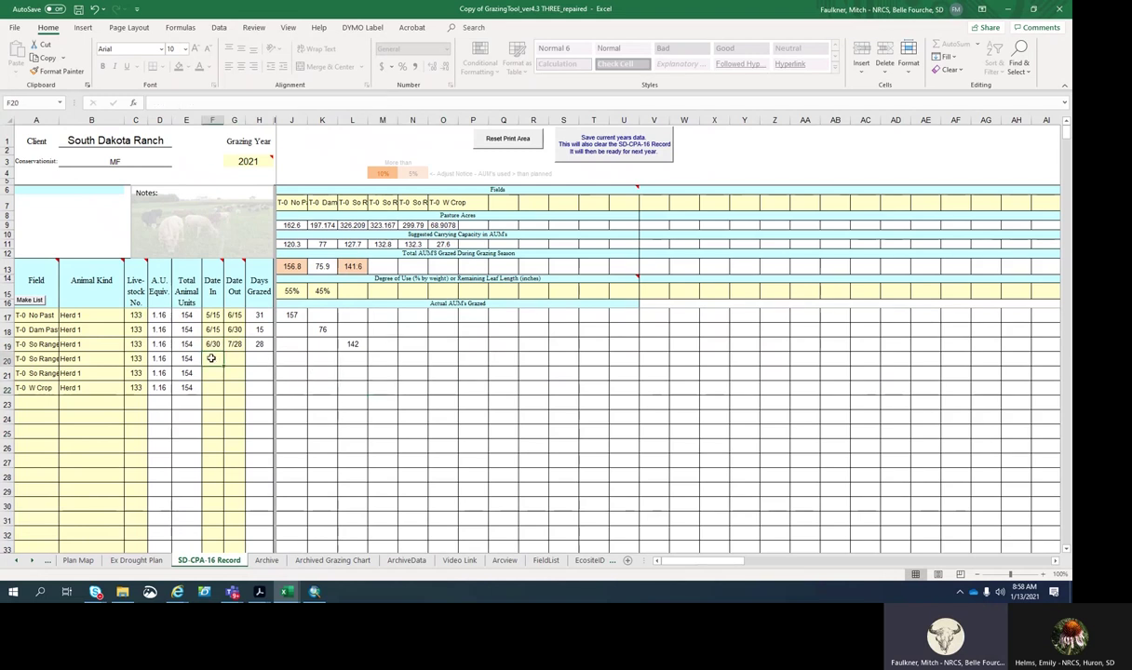
{"action": "type", "text": "7/28"}
{"action": "key", "text": "Tab"}
{"action": "type", "text": "8/20"}
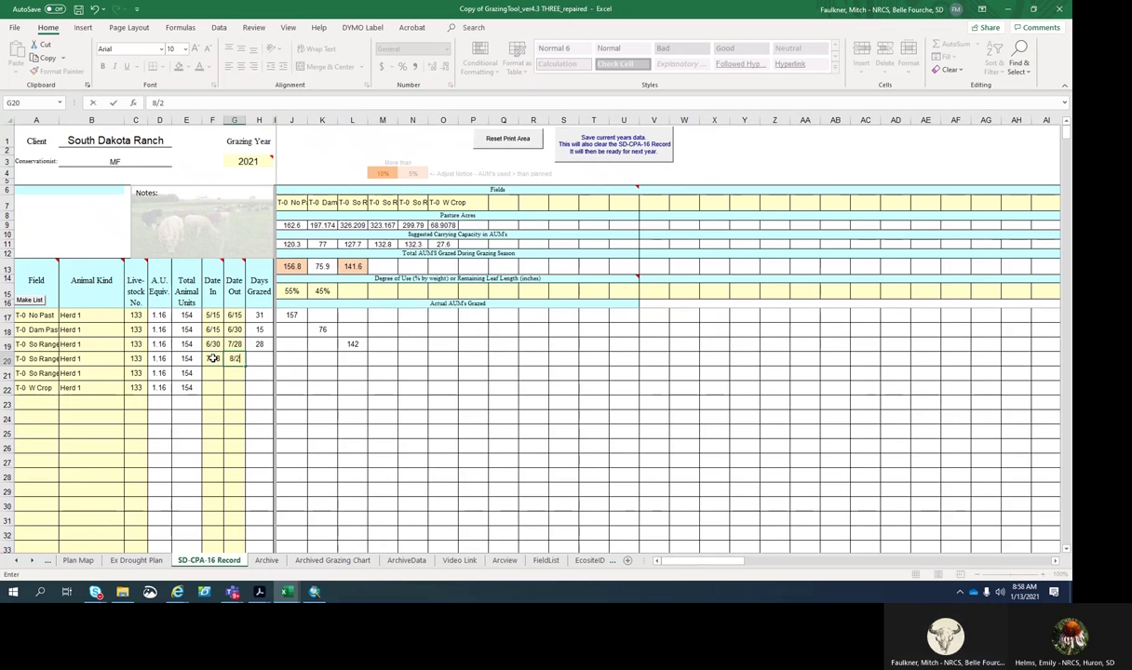
{"action": "left_click", "coordinate": [435, 412]}
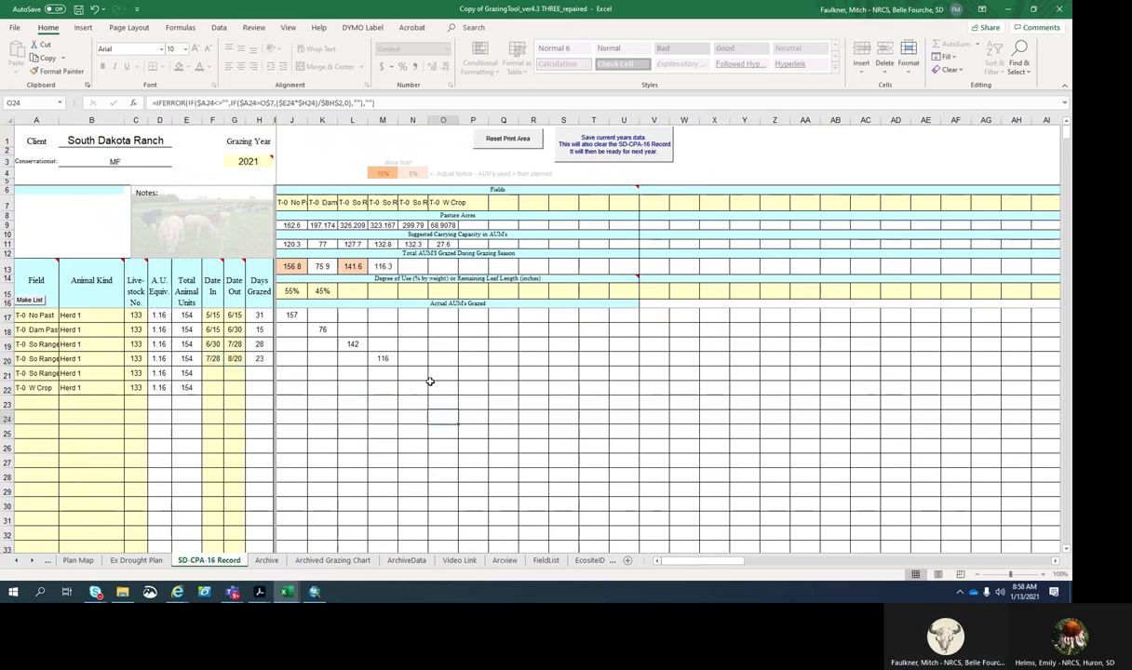
Enter 8/20 as Date In and 9/18 as Date Out for T-0 So Range 3 in row 21.
{"action": "left_click", "coordinate": [212, 373]}
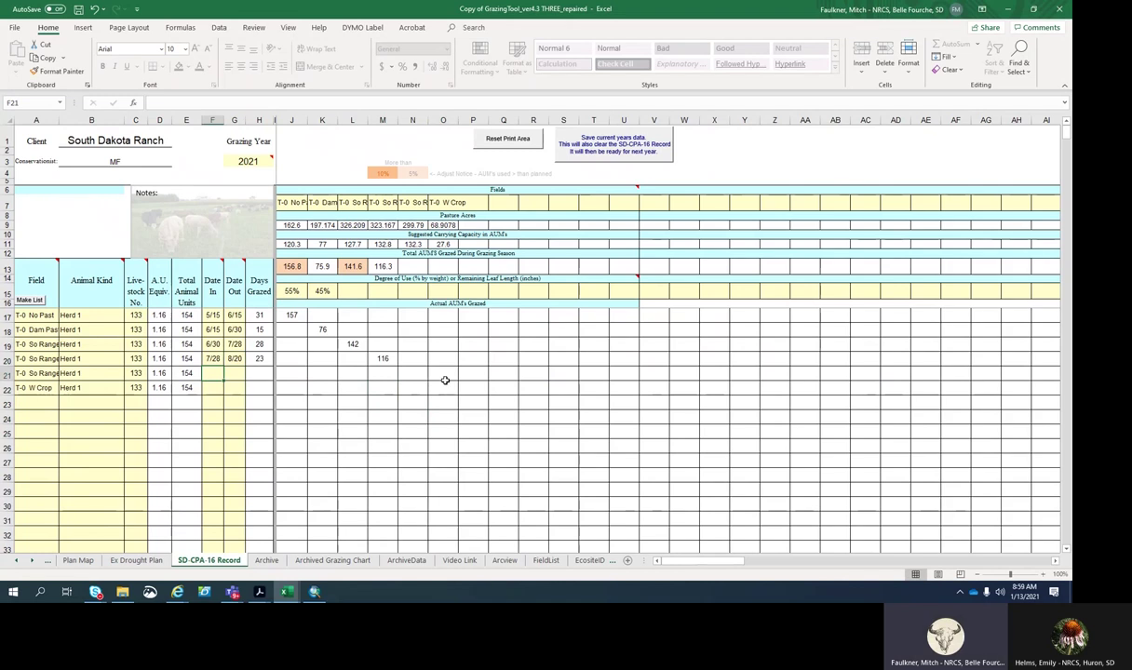
{"action": "type", "text": "8/20"}
{"action": "key", "text": "Tab"}
{"action": "type", "text": "9"}
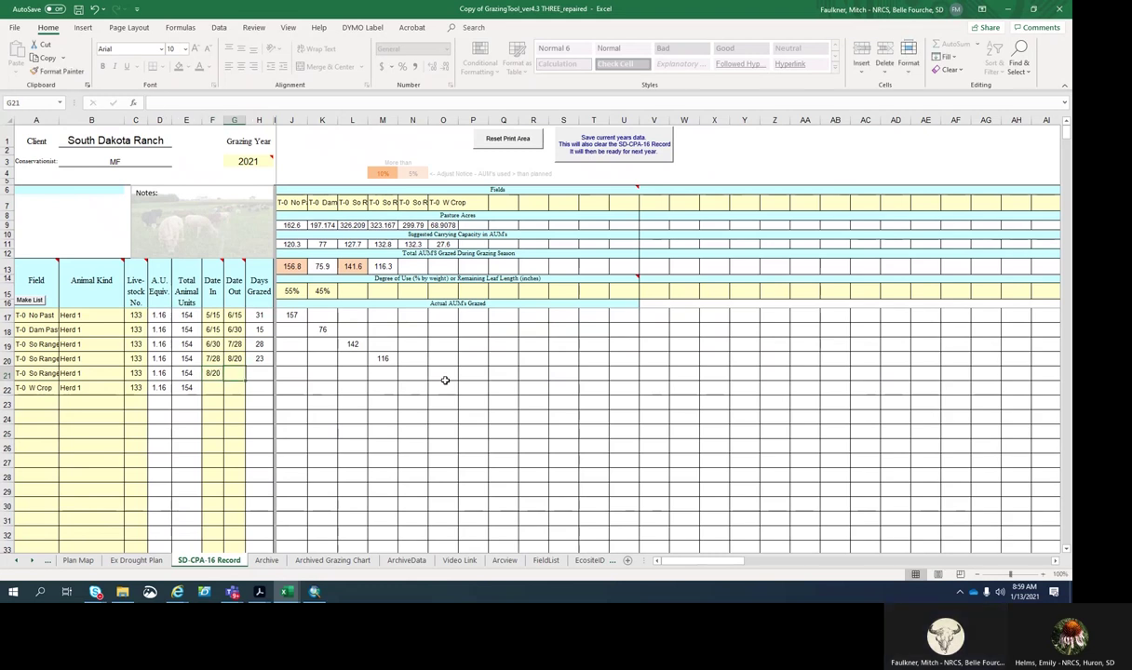
{"action": "type", "text": "/18"}
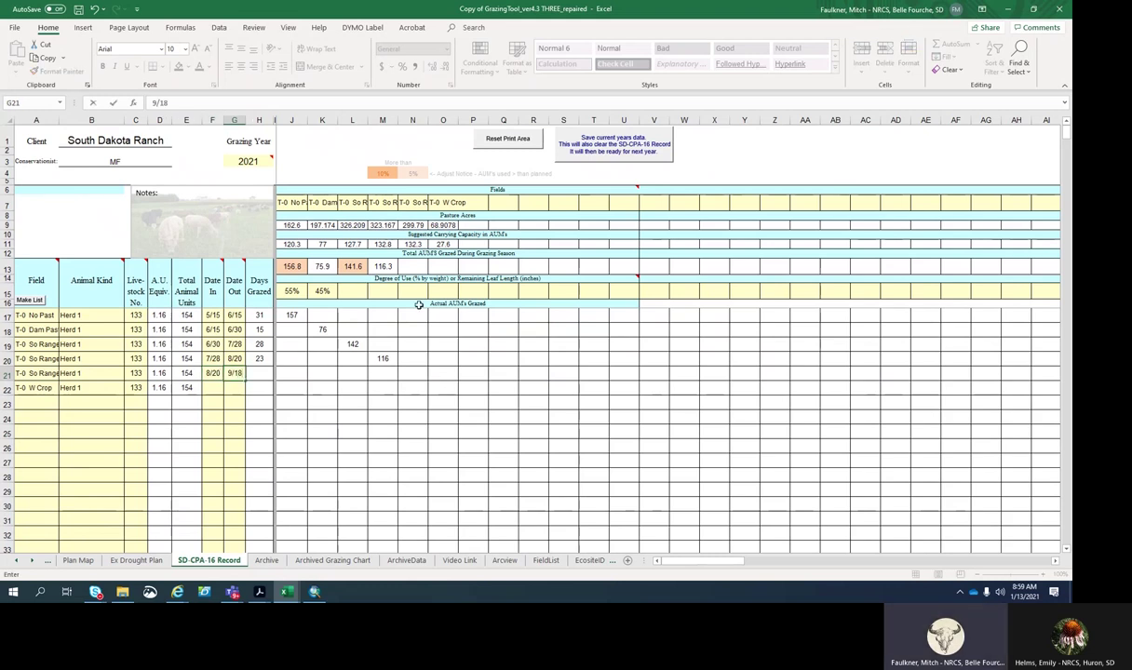
{"action": "left_click", "coordinate": [474, 355]}
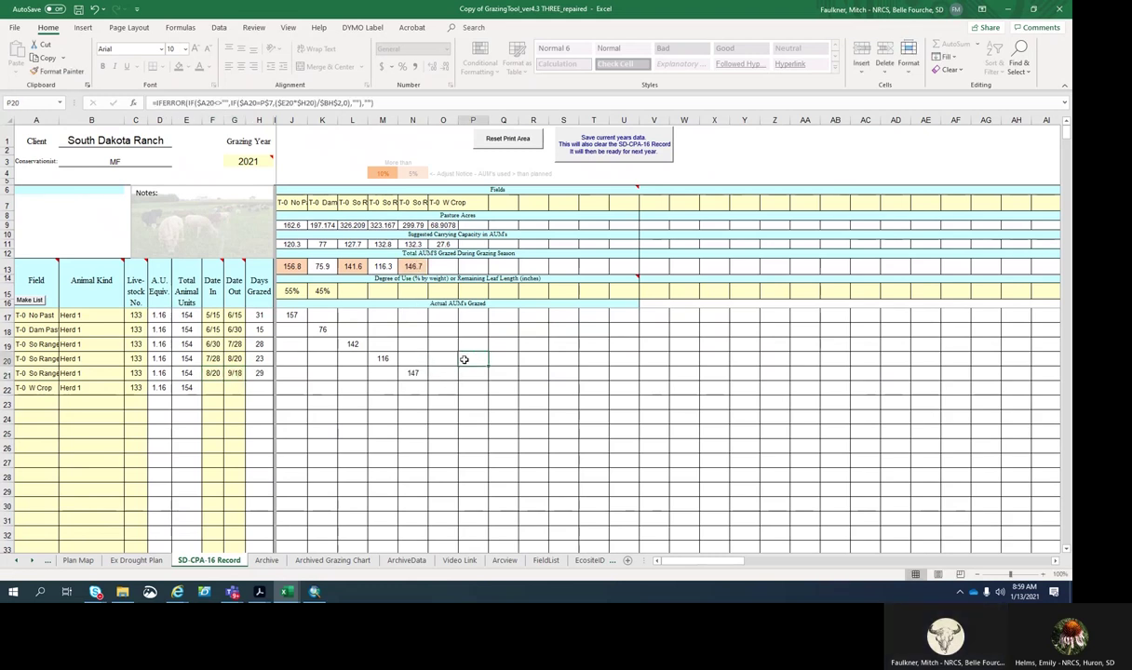
Enter 9/18 as Date In and 9/25 as Date Out for T-0 W Crop in row 22.
{"action": "left_click", "coordinate": [212, 388]}
{"action": "type", "text": "9/18"}
{"action": "key", "text": "Tab"}
{"action": "type", "text": "9/25"}
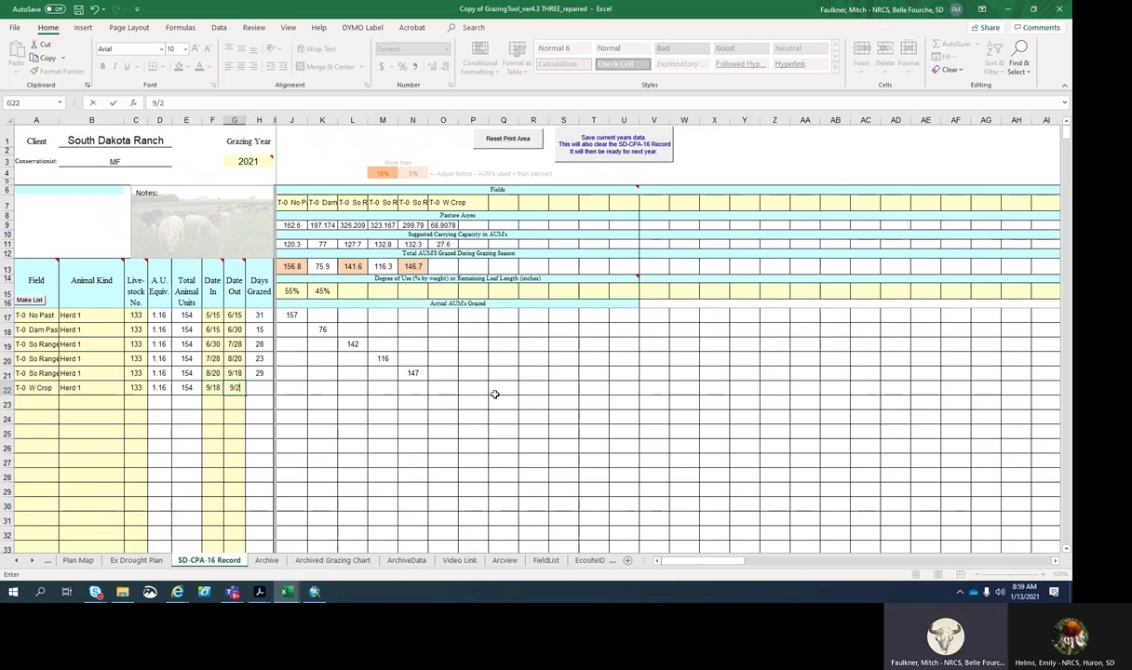
{"action": "left_click", "coordinate": [582, 400]}
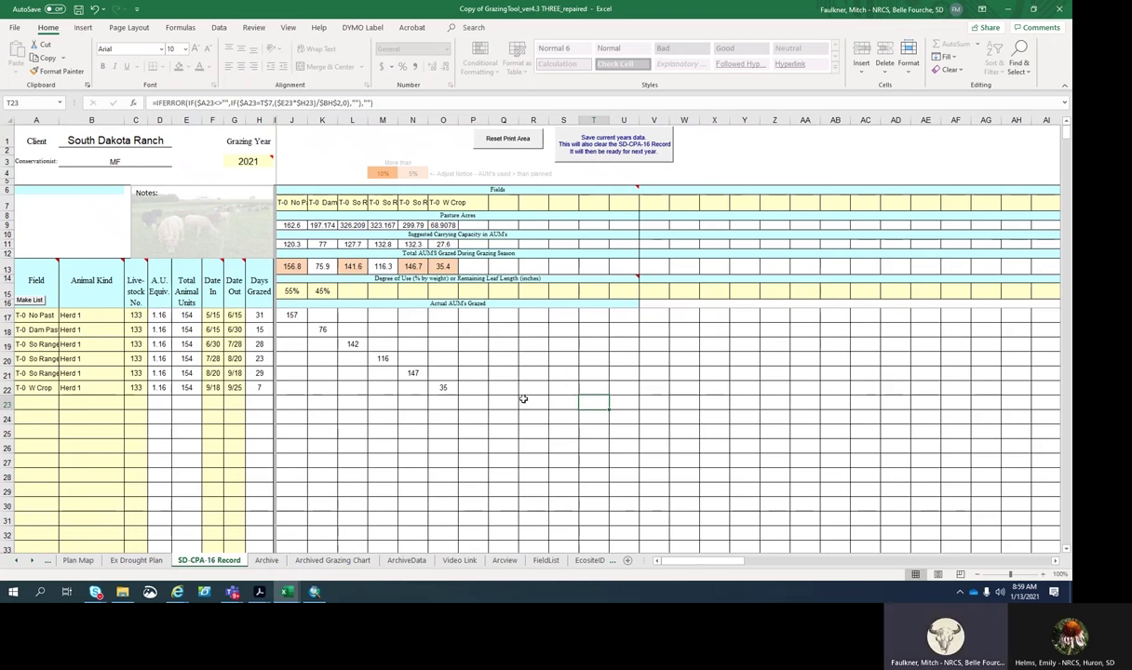
Fill in the remaining degree-of-use cells in row 15: 5" in L15, 6" in M15, 50% in N15 and NA in O15.
{"action": "left_click", "coordinate": [425, 291]}
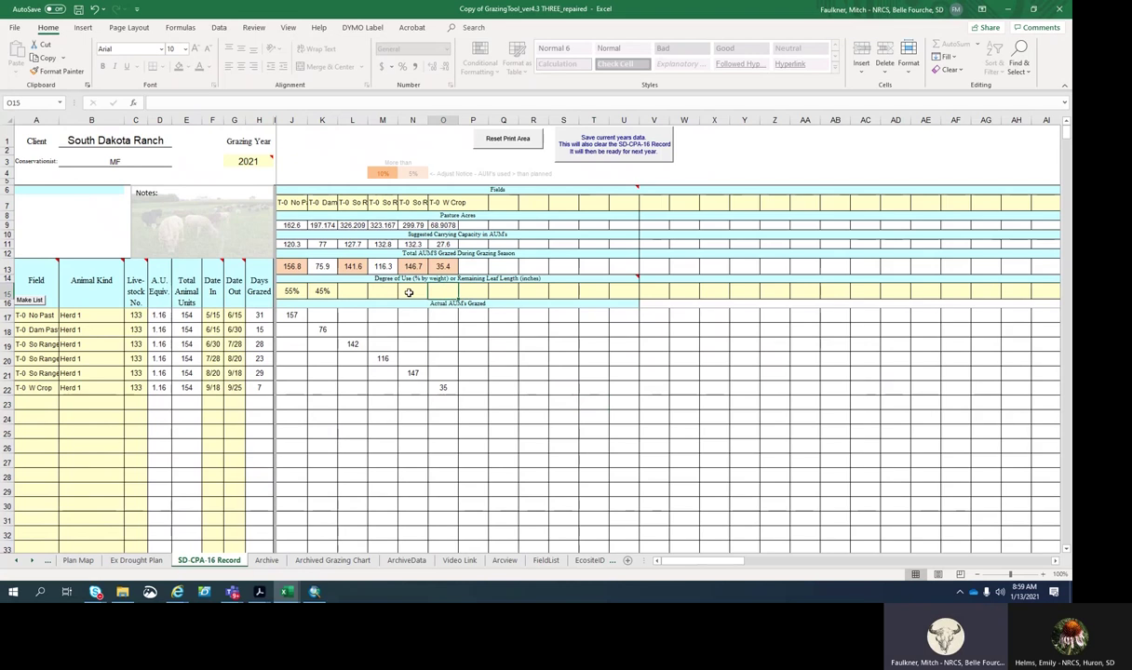
{"action": "type", "text": "NA"}
{"action": "left_click", "coordinate": [348, 293]}
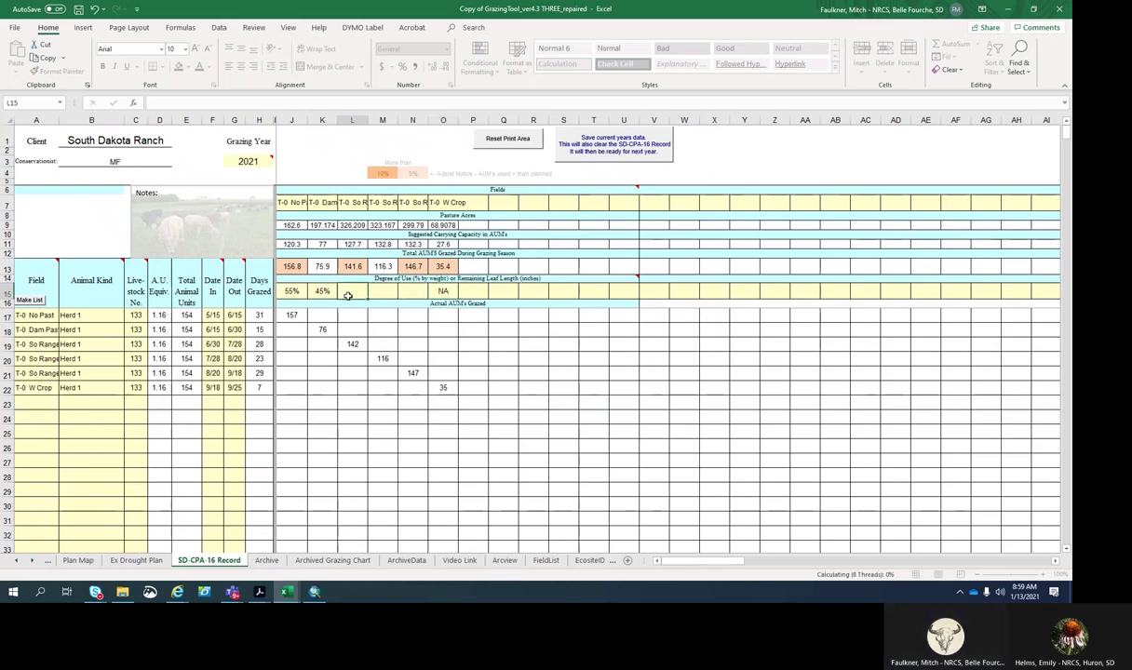
{"action": "type", "text": "5"}
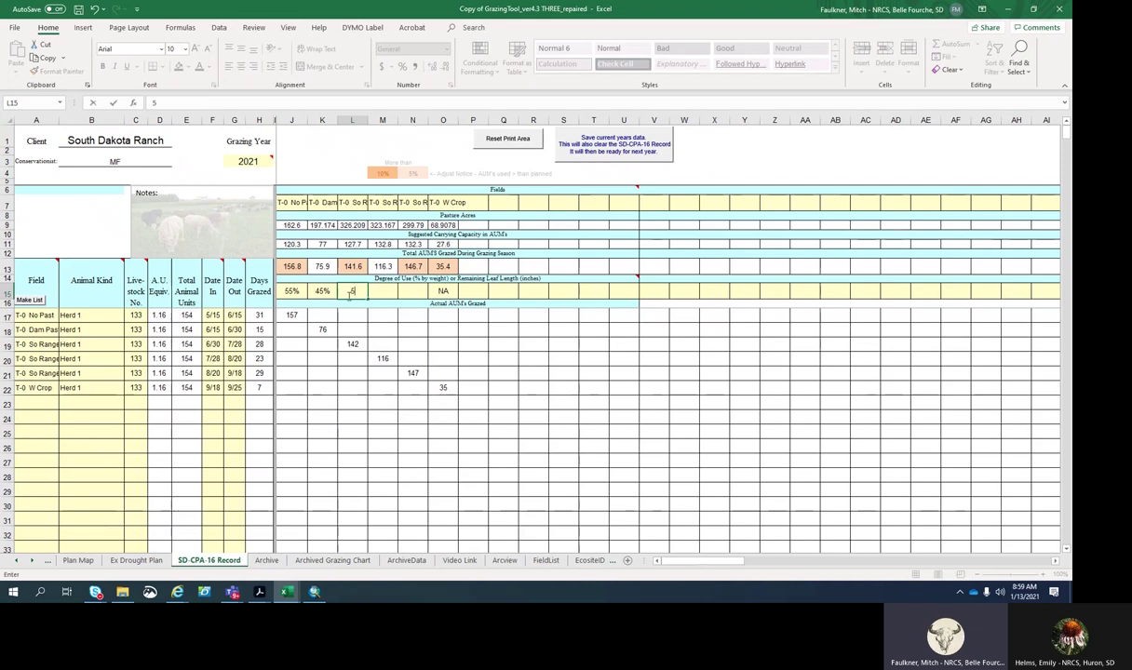
{"action": "key", "text": "Tab"}
{"action": "type", "text": "6\""}
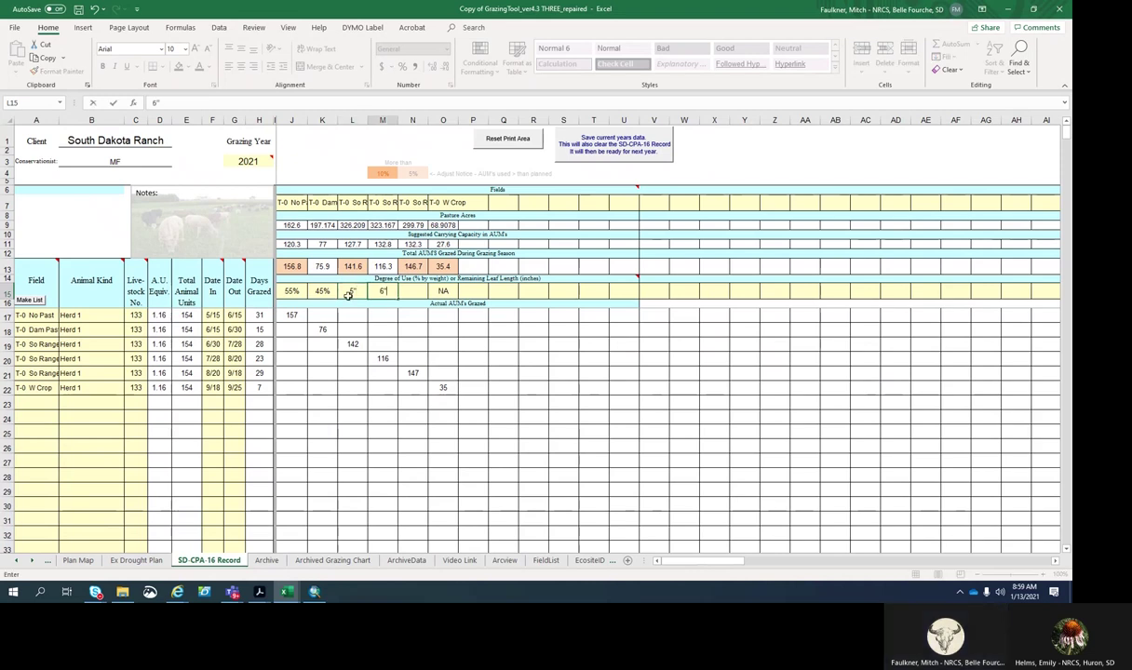
{"action": "key", "text": "Tab"}
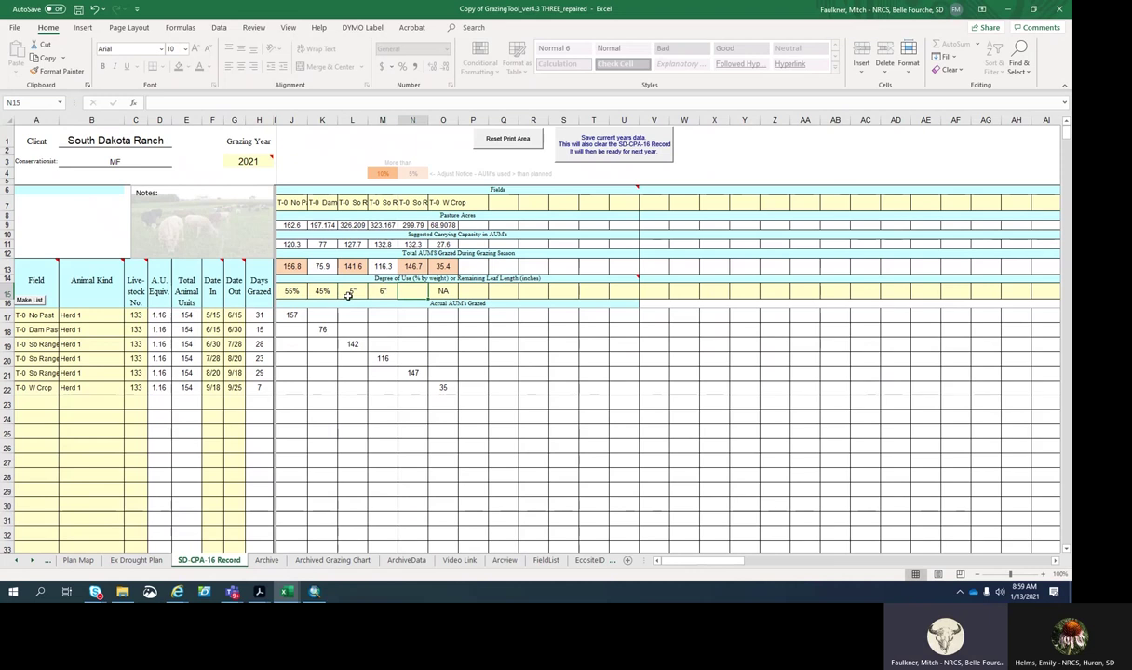
{"action": "type", "text": "50"}
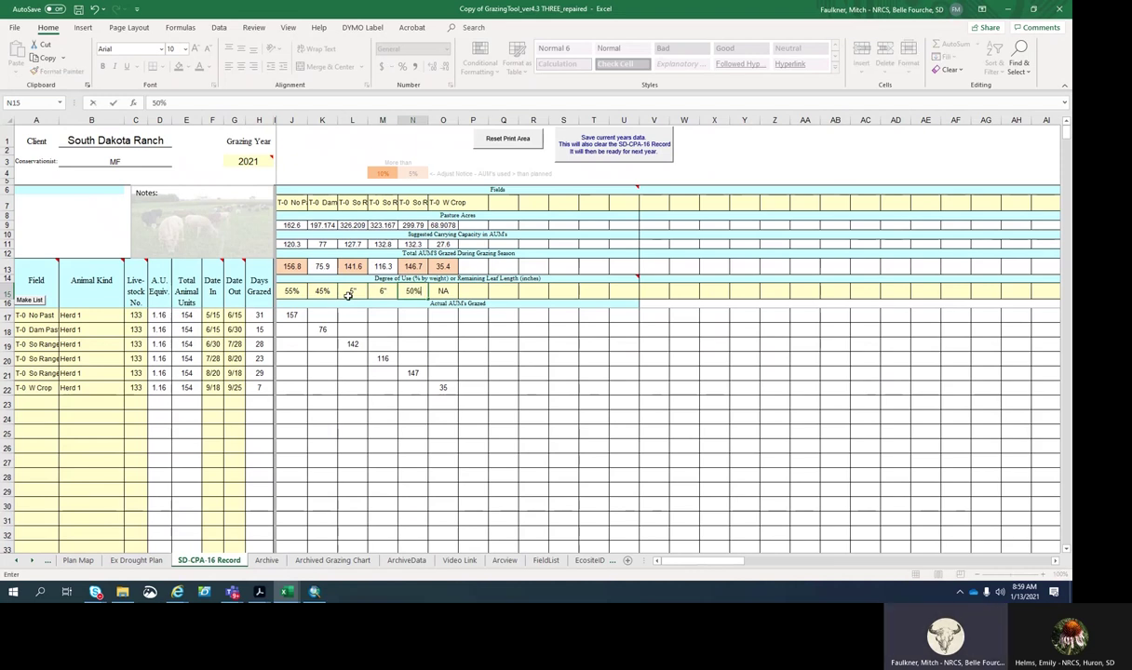
{"action": "left_click", "coordinate": [585, 358]}
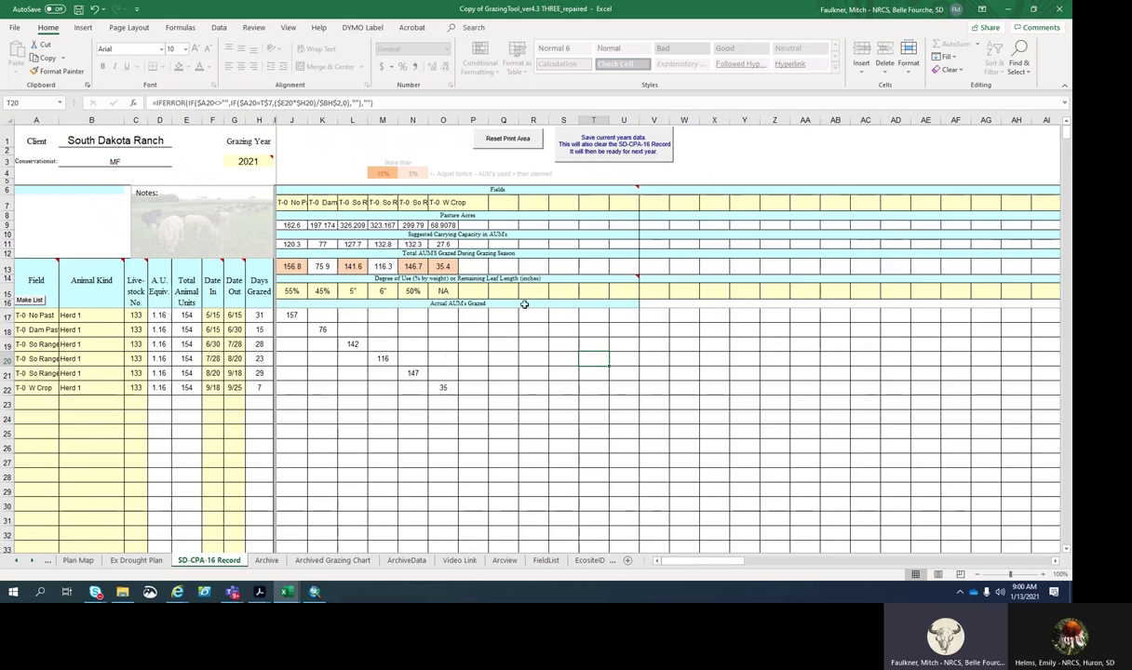
Save the current year's grazing data to clear the record, and display grazing season year 2021 on the Archive sheet.
{"action": "left_click", "coordinate": [610, 149]}
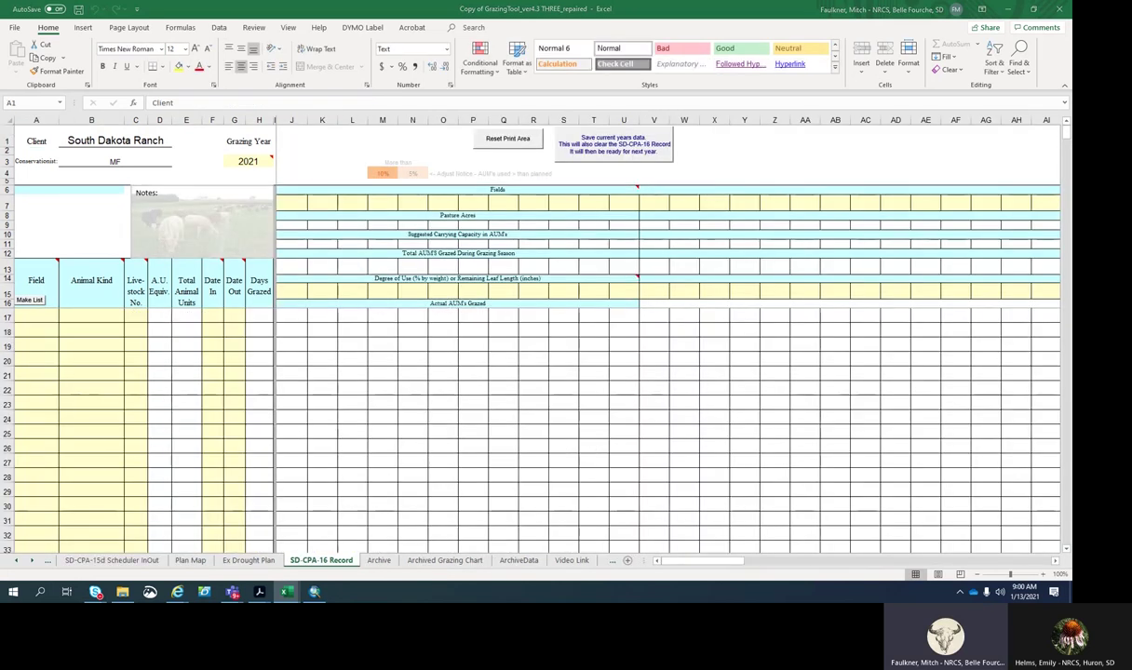
{"action": "left_click", "coordinate": [381, 562]}
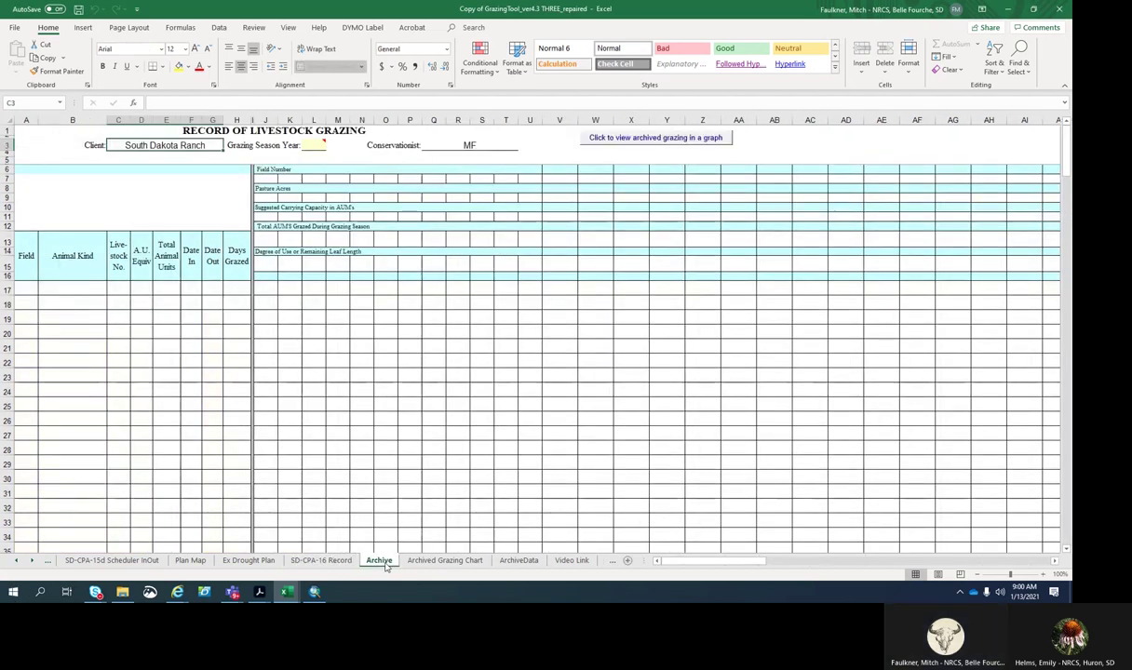
{"action": "left_click", "coordinate": [312, 146]}
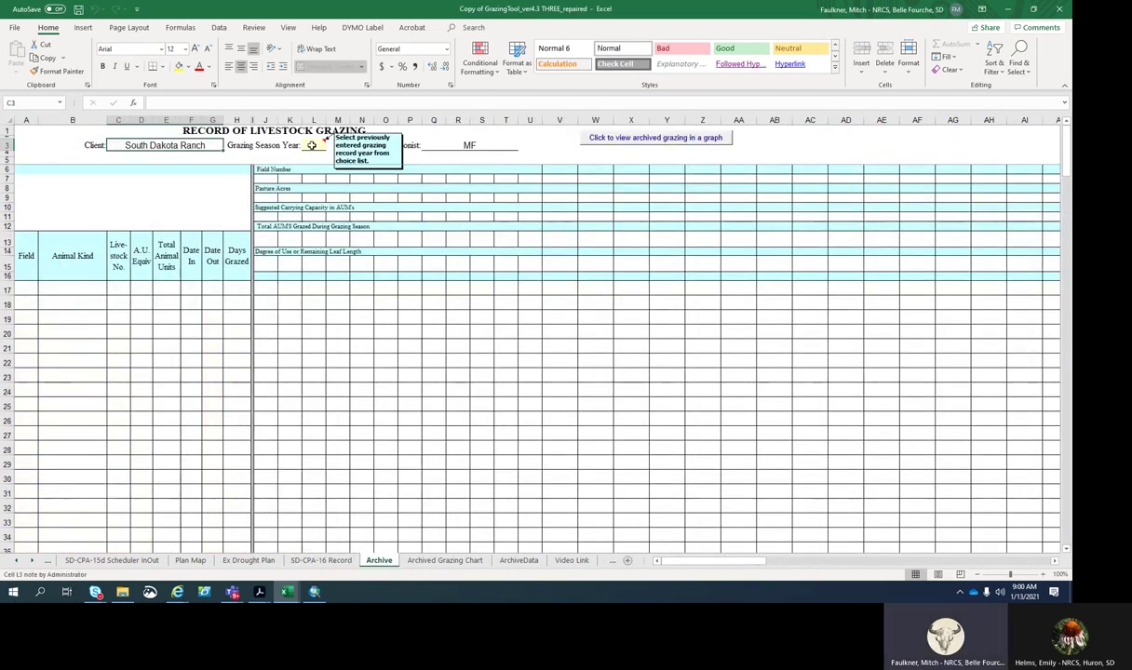
{"action": "left_click", "coordinate": [331, 147]}
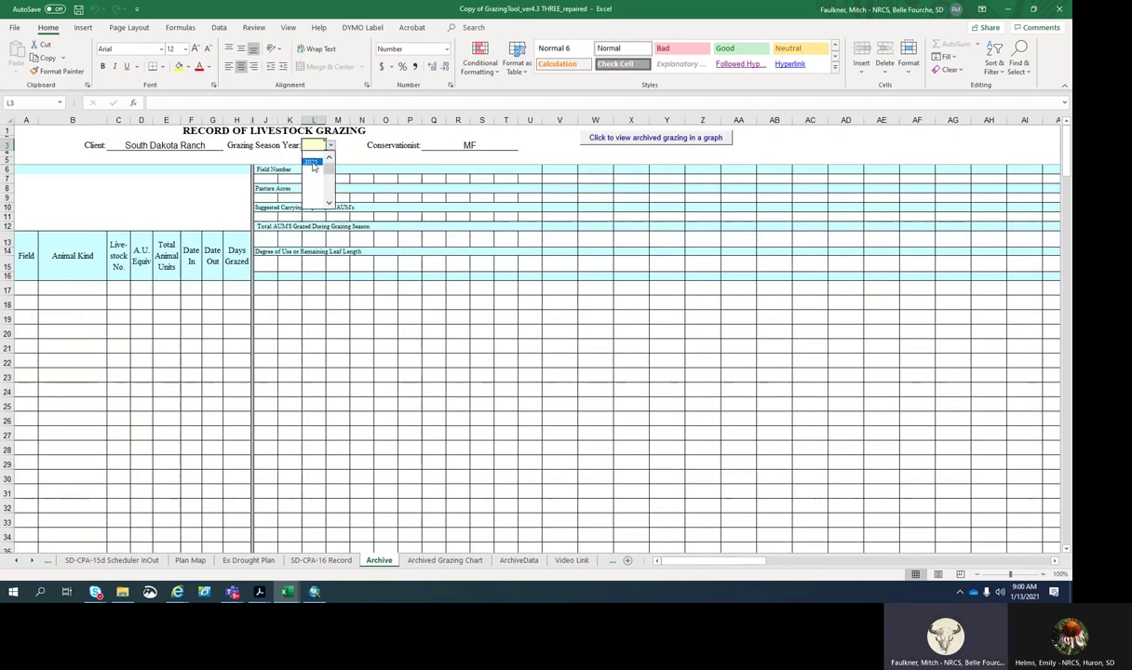
{"action": "left_click", "coordinate": [298, 159]}
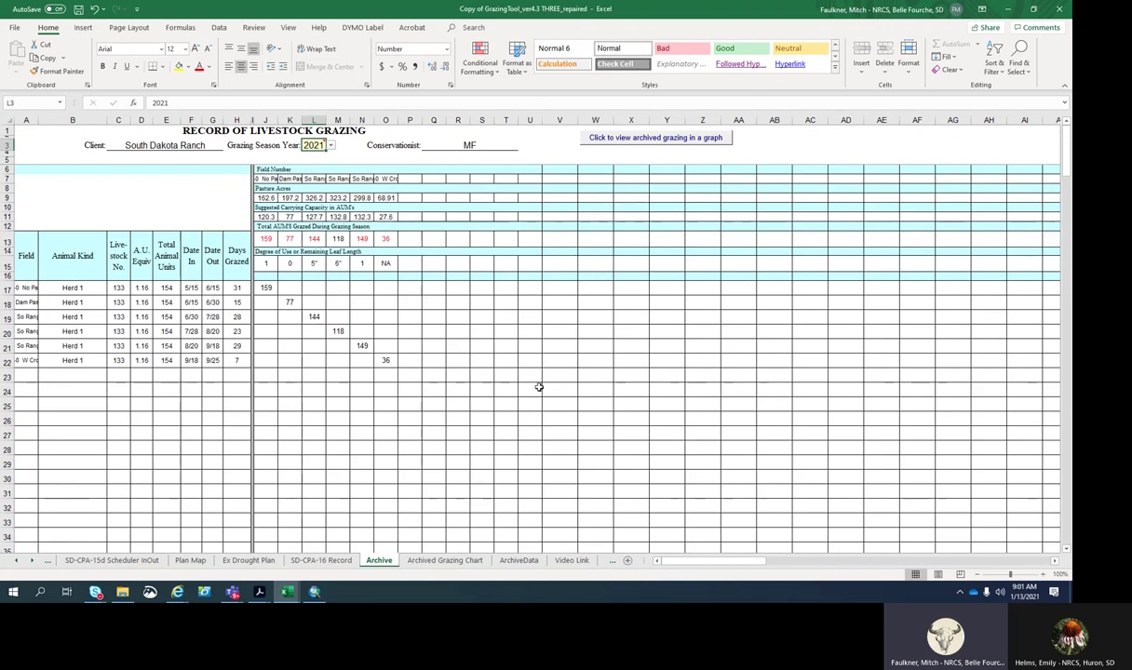
Return to the SD-CPA-16 Record sheet.
{"action": "left_click", "coordinate": [322, 560]}
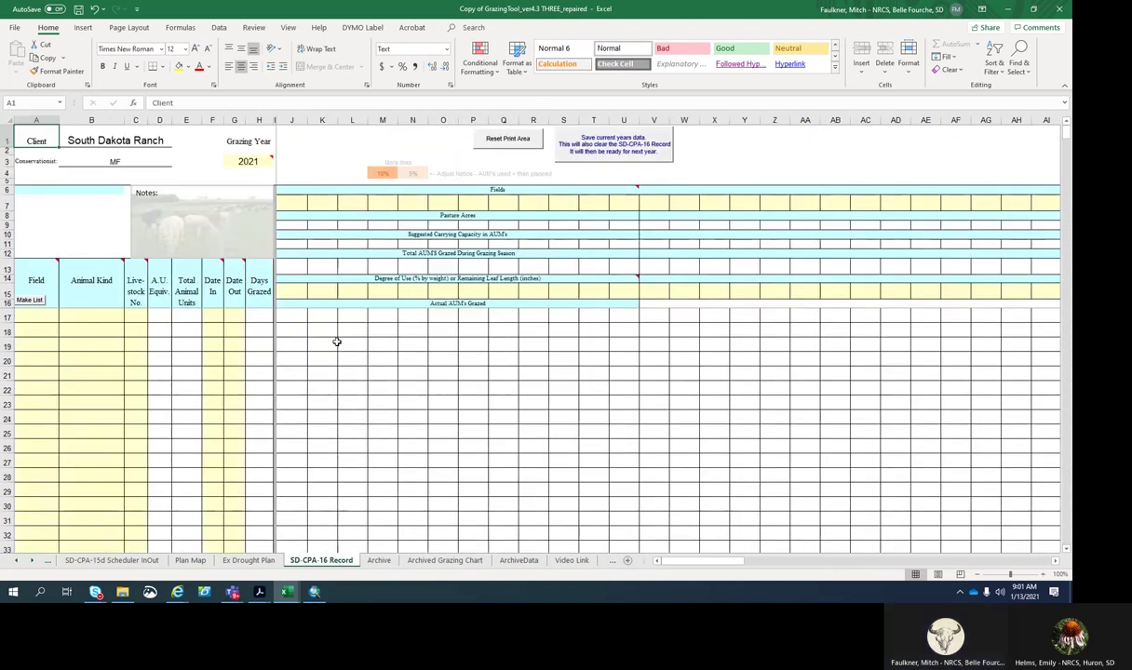